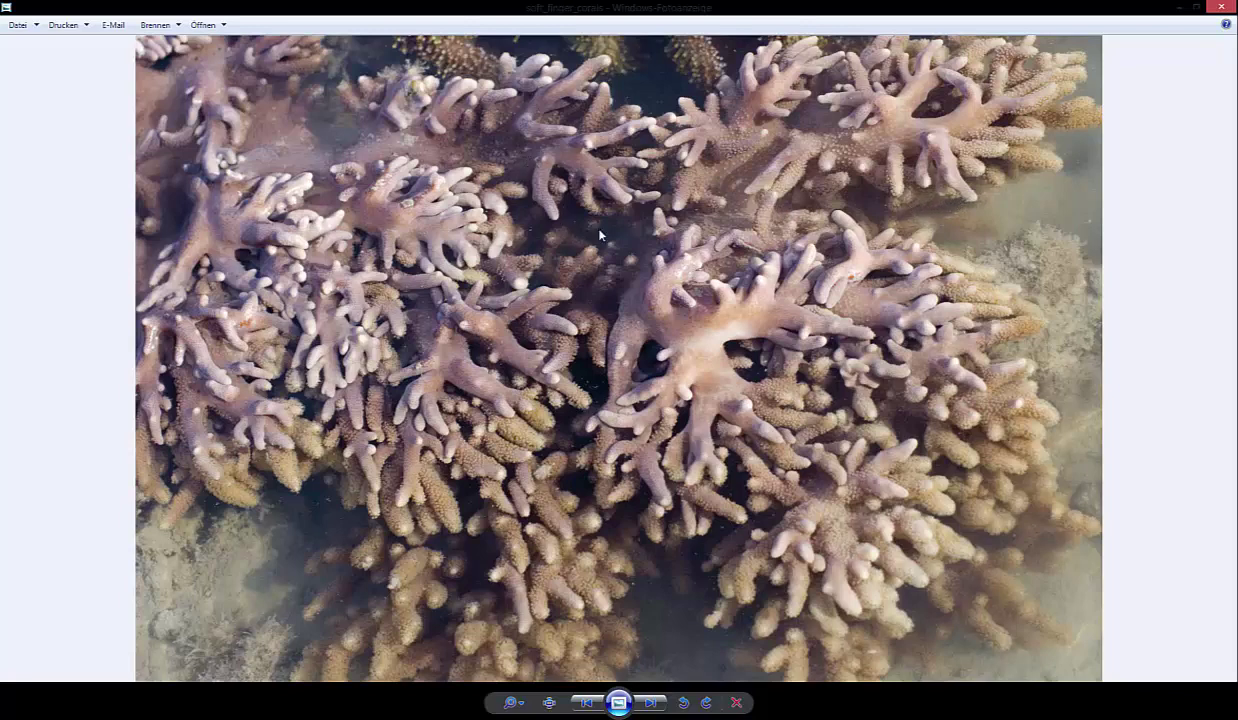
# Page past the purple reef photo to the grey render of branching tubes.
pyautogui.click(650, 702)
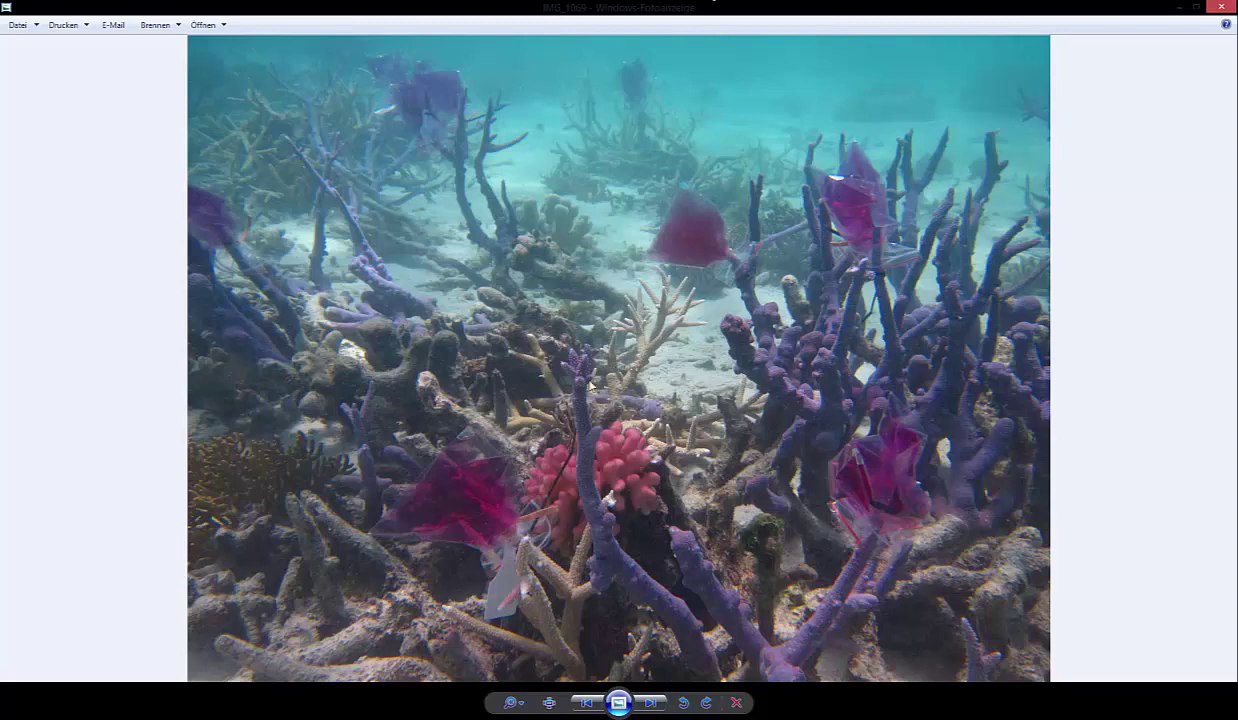
pyautogui.click(646, 704)
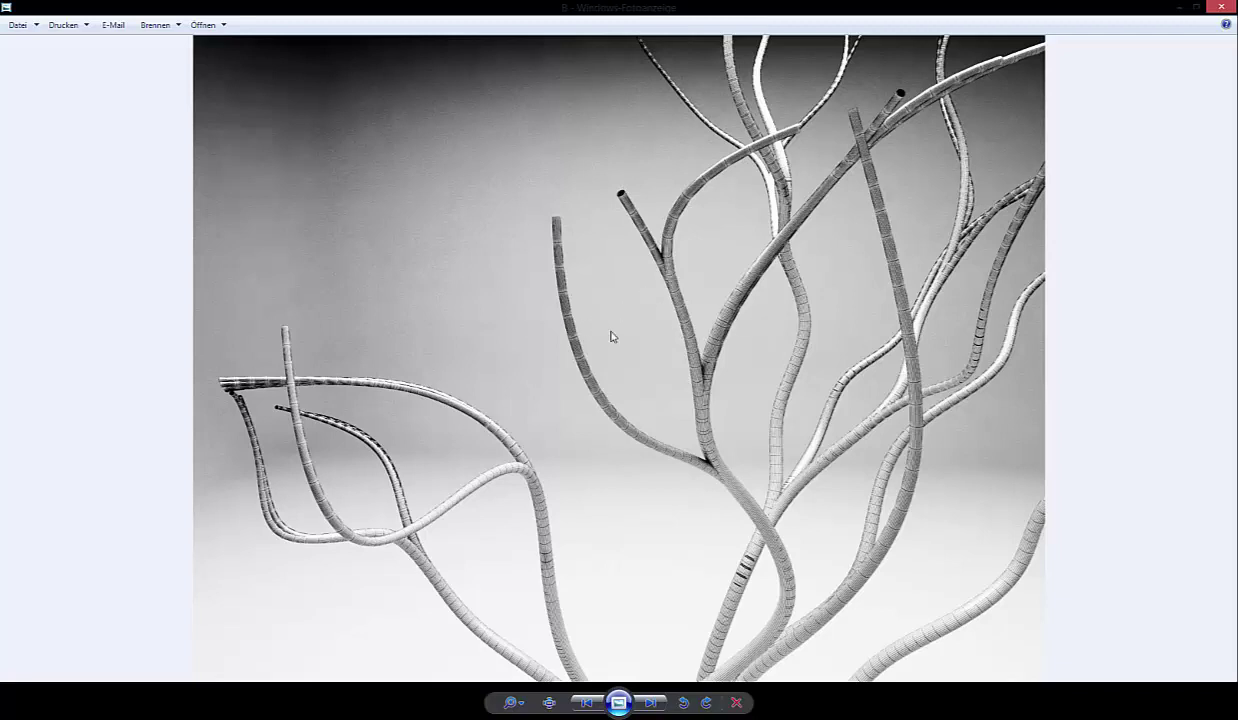
# View the other branching tube render, then return to the finger-coral photo.
pyautogui.press('Left')
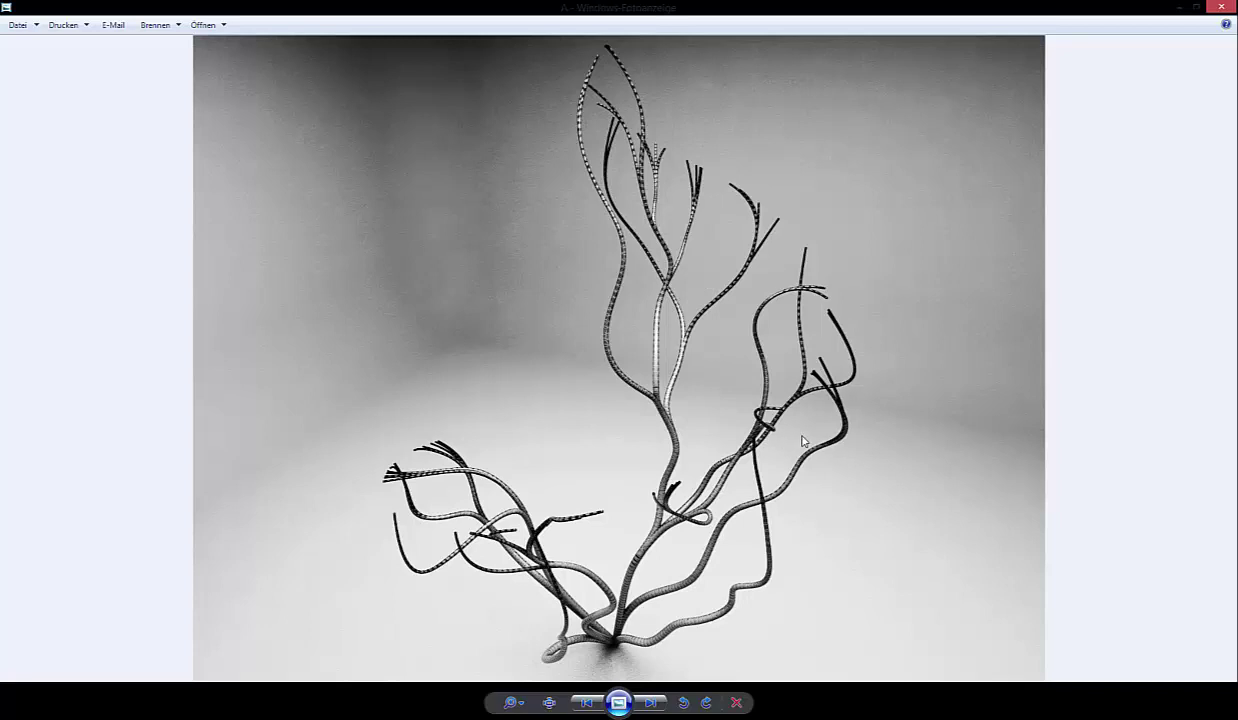
pyautogui.click(651, 706)
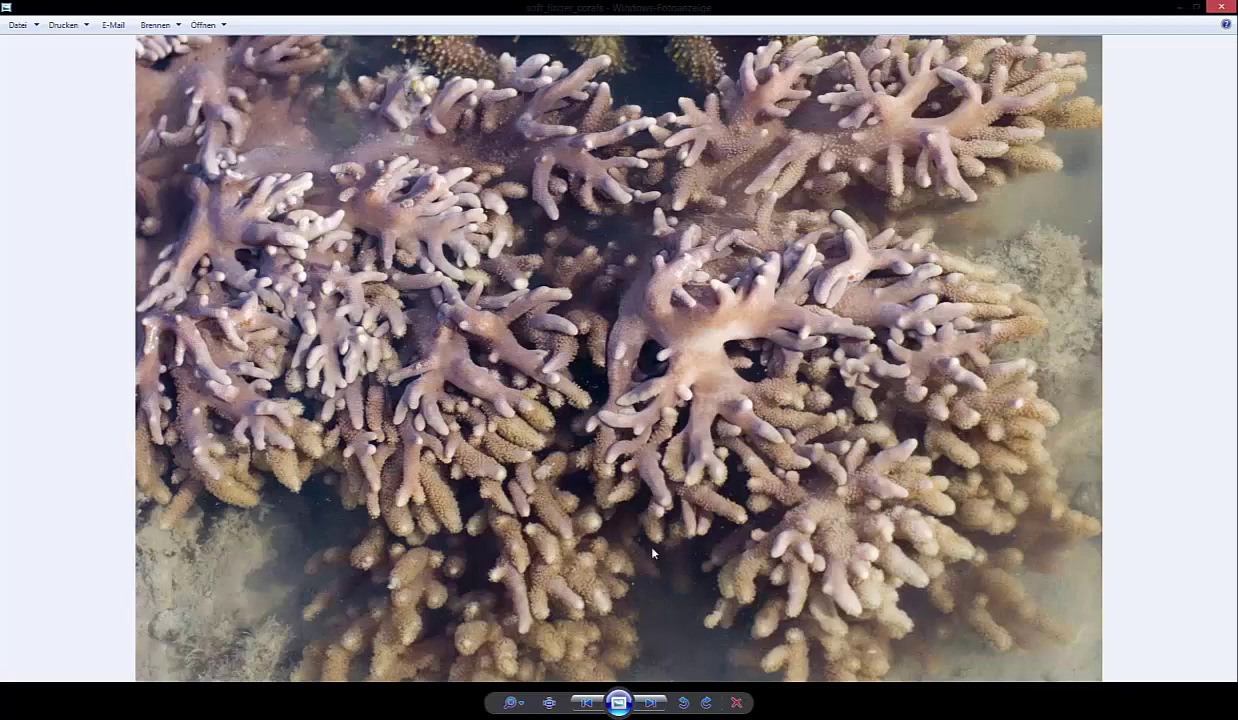
# Page through the underwater reef and finger-coral photos, zooming into one reef image.
pyautogui.click(651, 703)
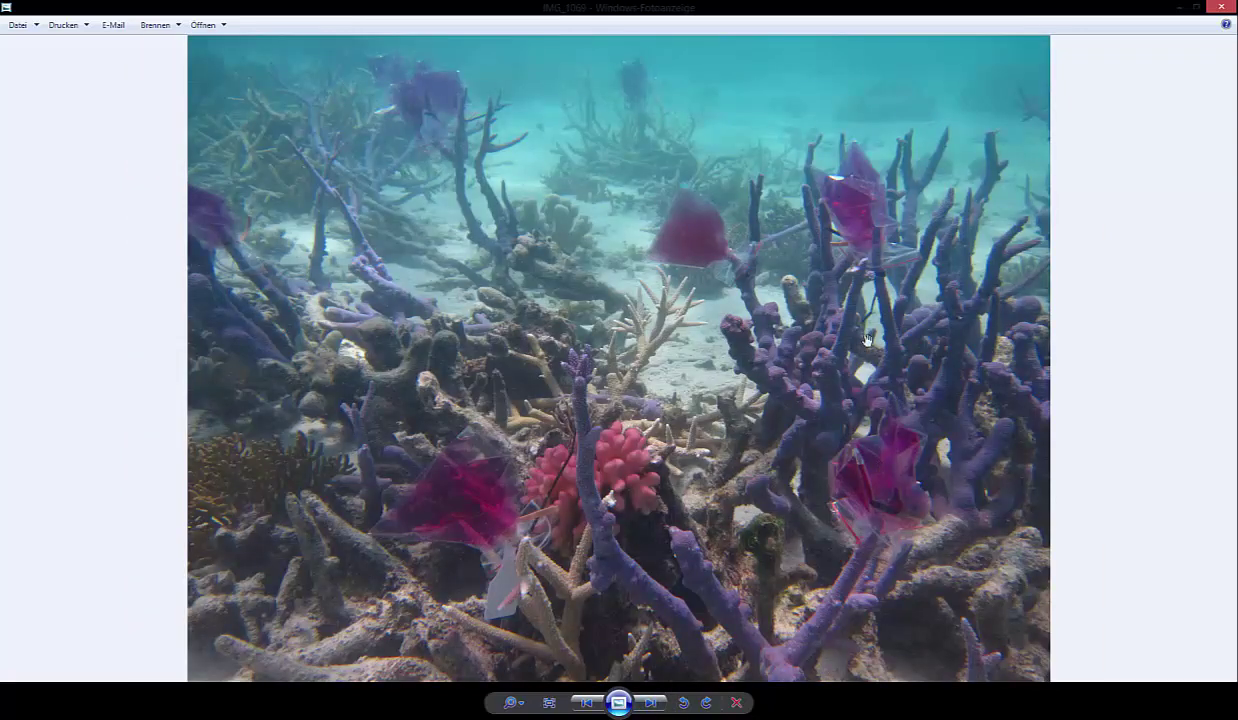
pyautogui.scroll(2, 866, 340)
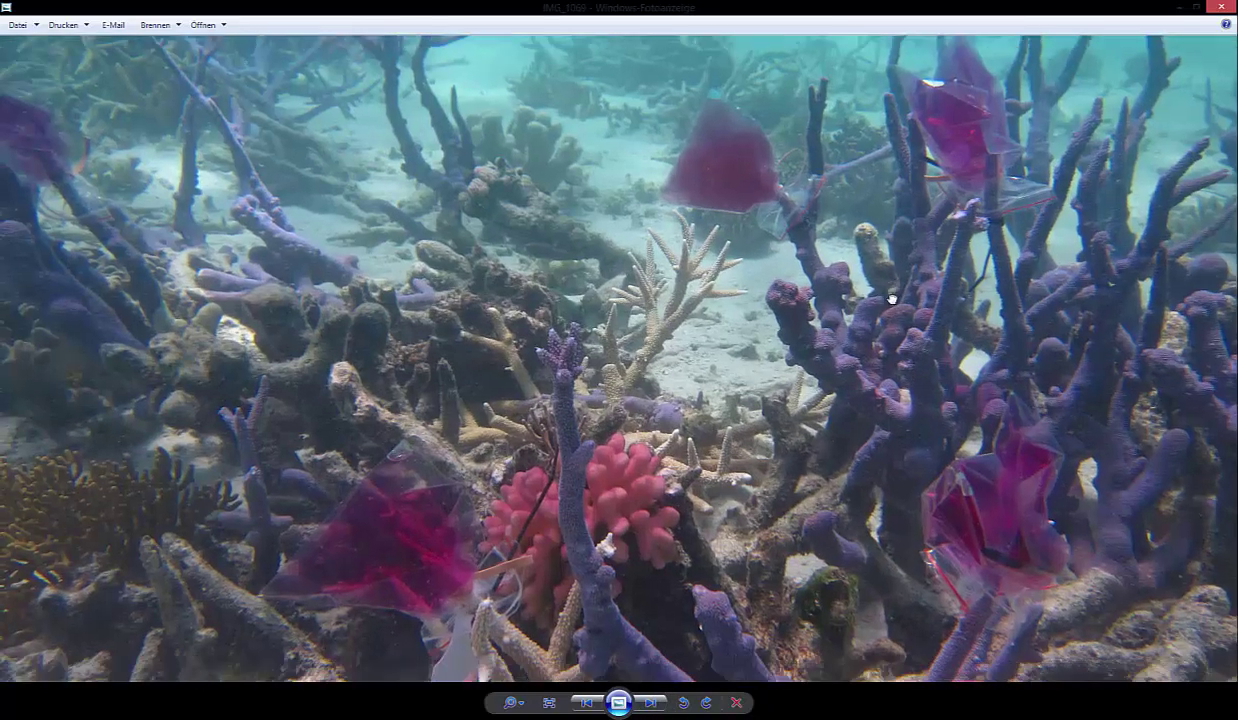
pyautogui.press('Right')
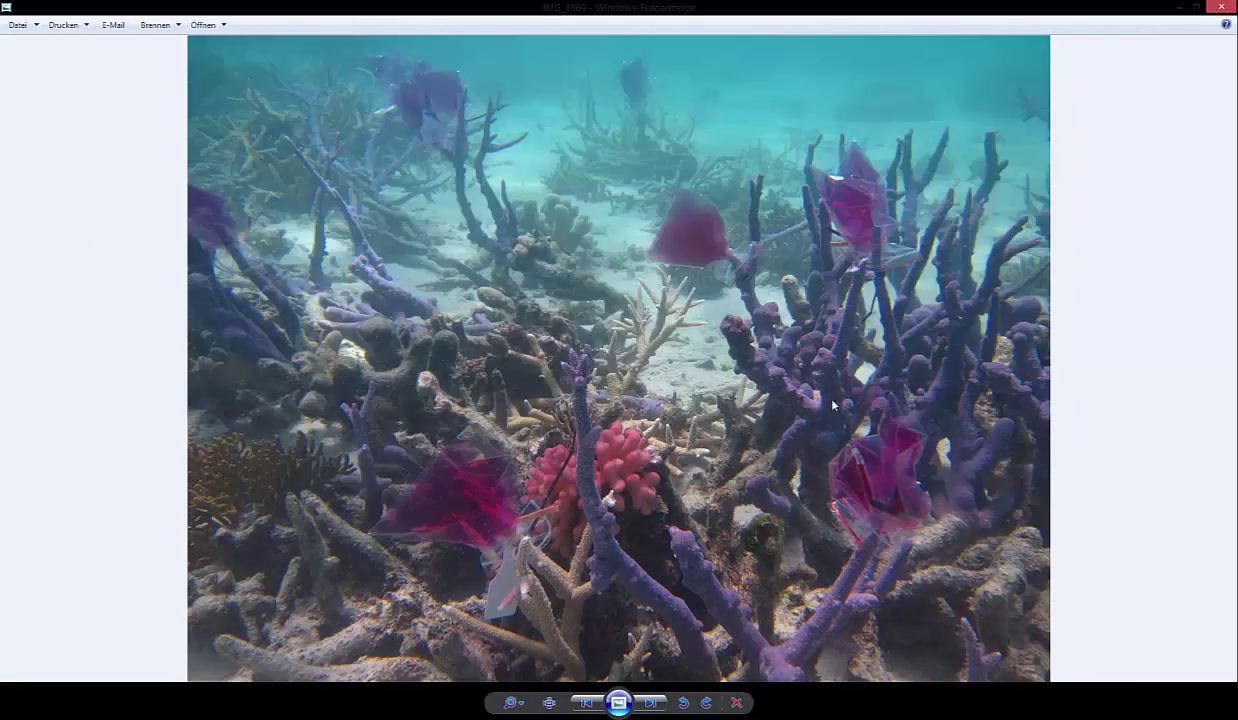
pyautogui.click(651, 703)
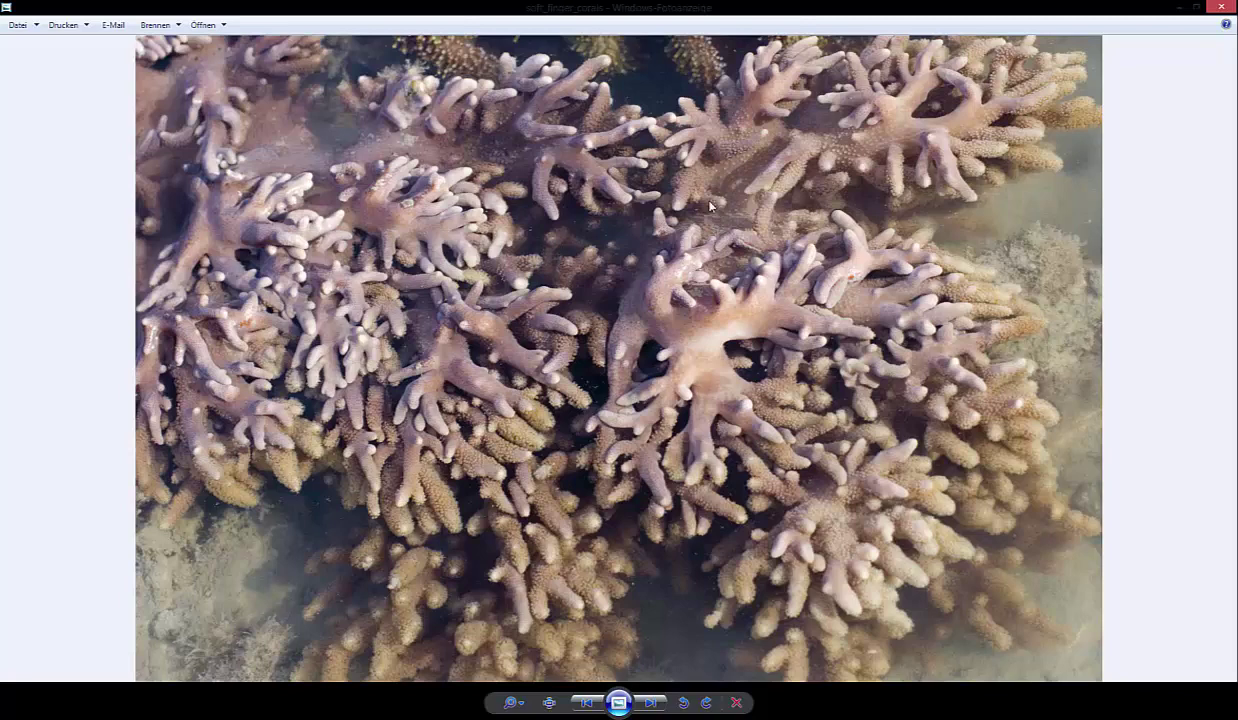
pyautogui.click(652, 700)
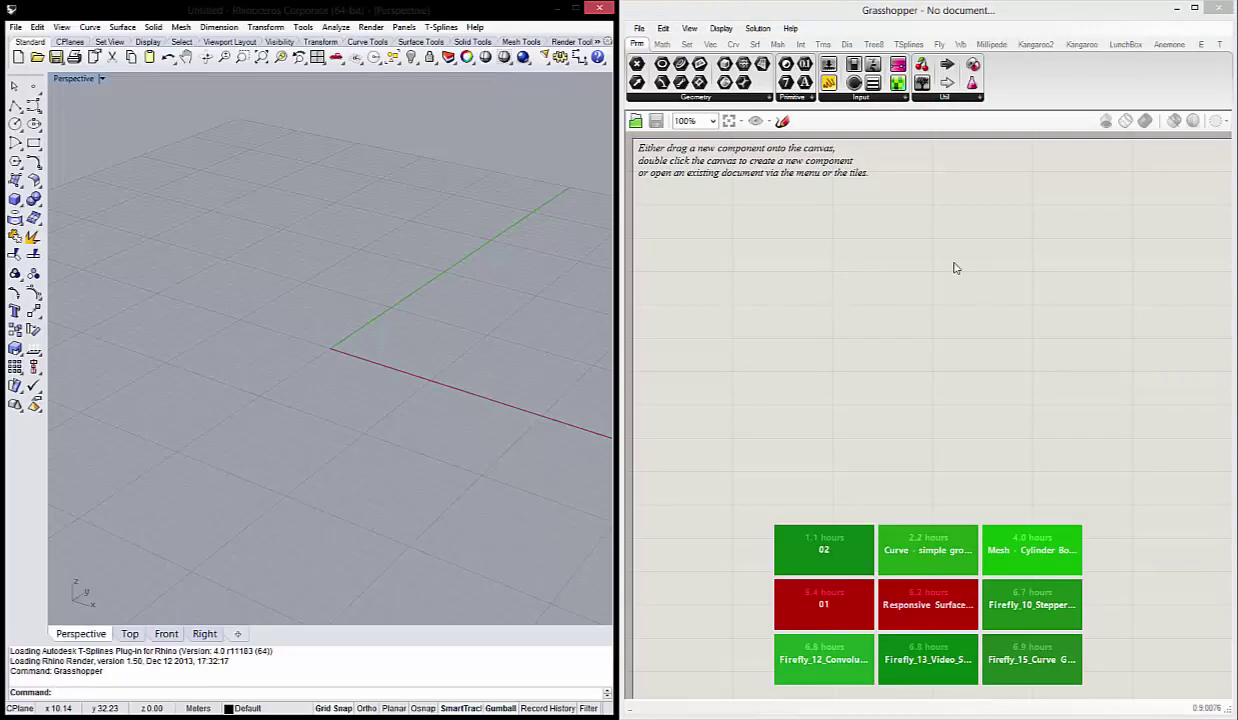
# Drag across the empty Grasshopper canvas and orbit the Rhino Perspective viewport.
pyautogui.moveTo(692, 388); pyautogui.dragTo(793, 406)
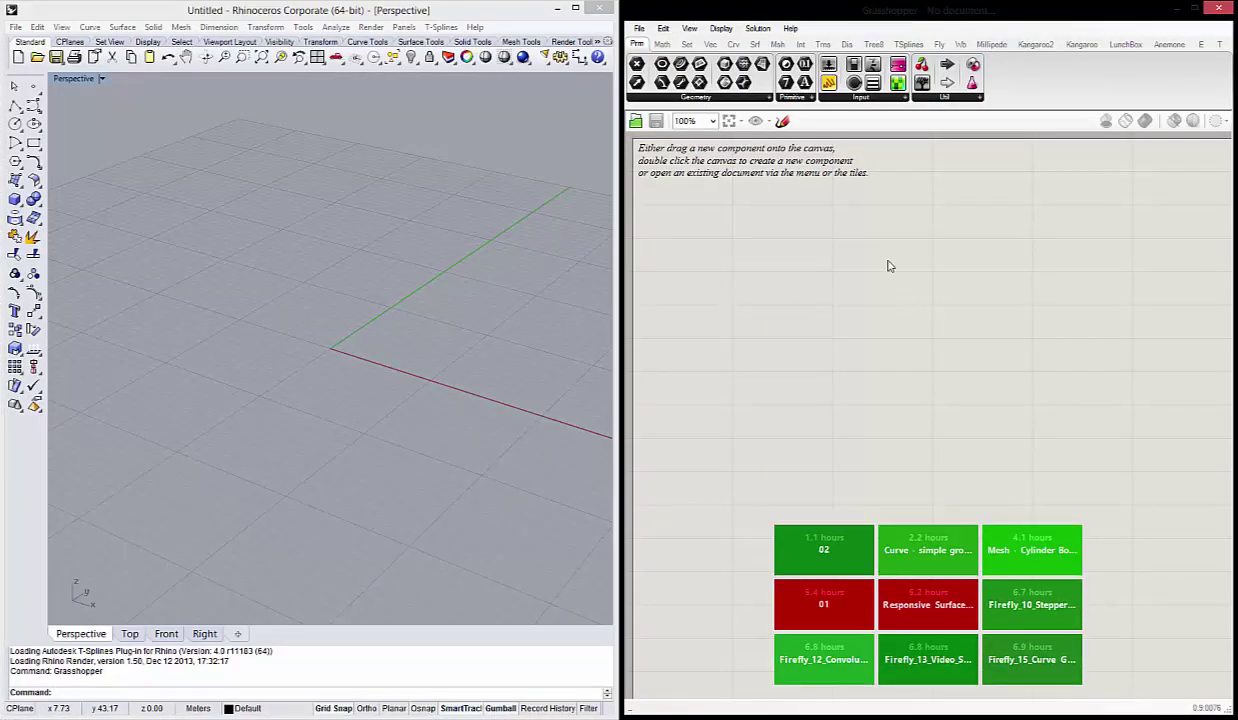
pyautogui.moveTo(384, 367); pyautogui.dragTo(390, 378, button='right')
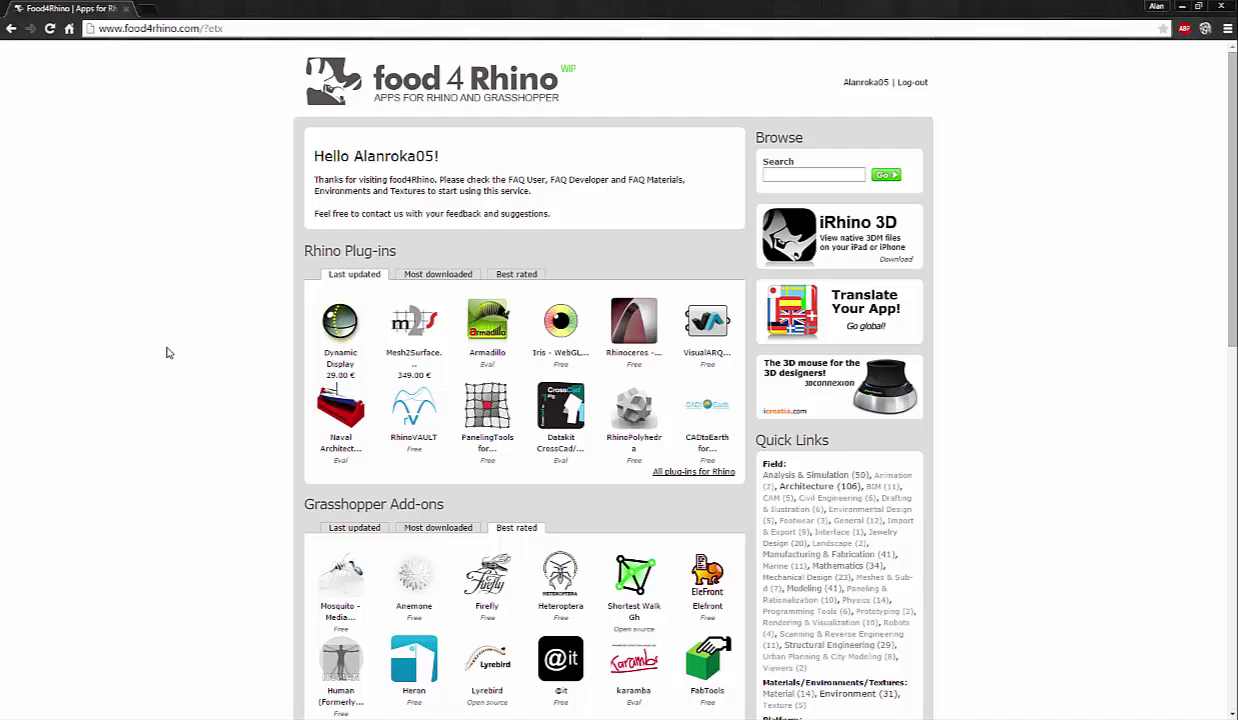
# Open the Shortest Walk Gh add-on page from food4Rhino's Grasshopper Add-ons listings.
pyautogui.scroll(-3, 170, 345)
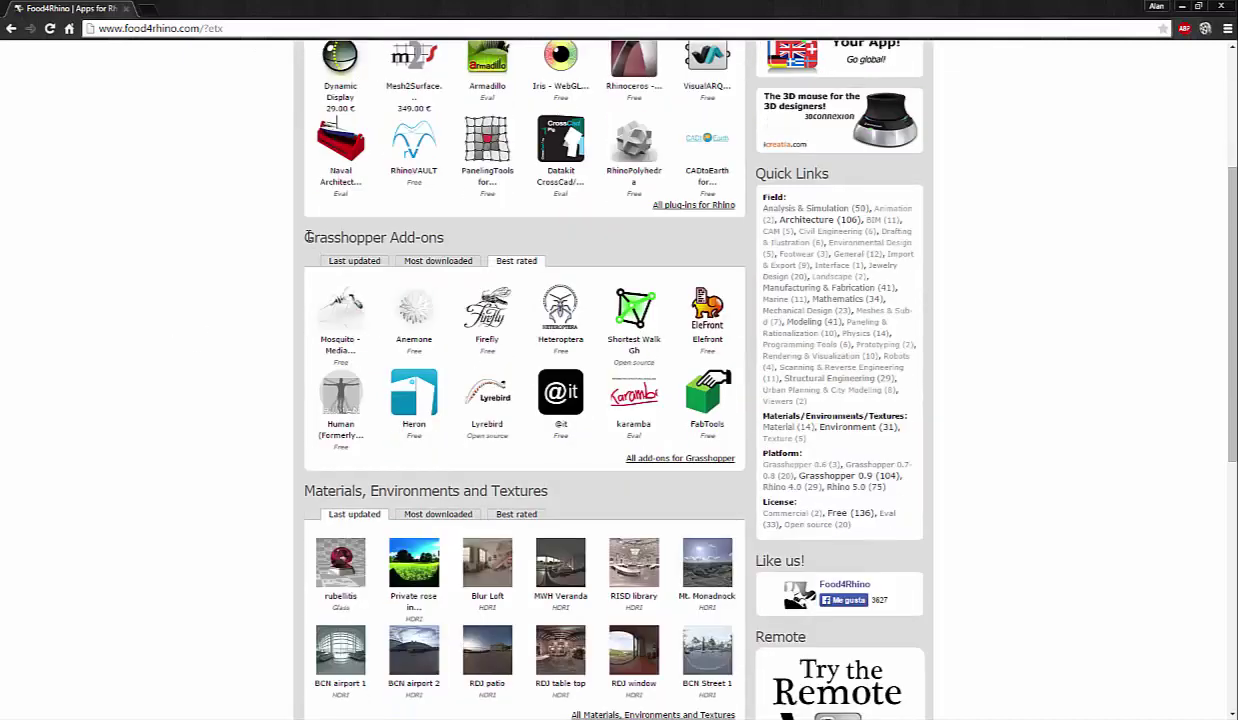
pyautogui.moveTo(299, 228); pyautogui.dragTo(440, 238)
pyautogui.click(409, 228)
pyautogui.click(633, 345)
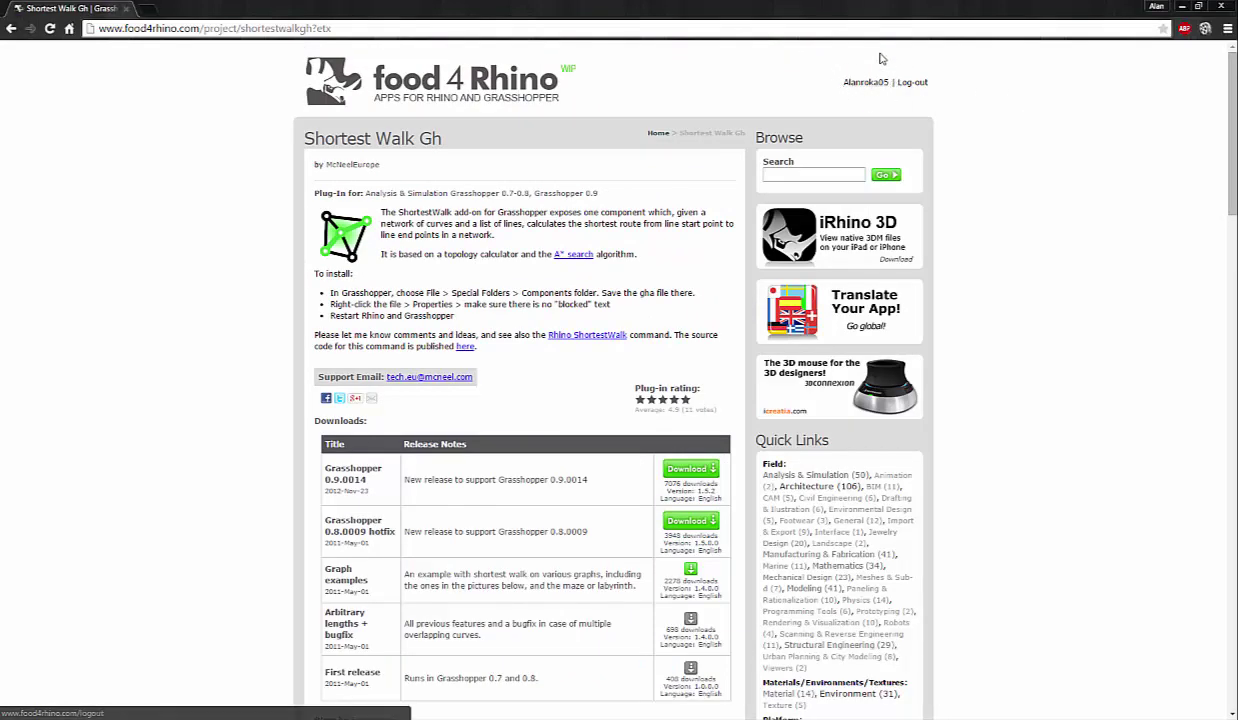
# Download the Grasshopper 0.9.0014 release of ShortestWalk-1-5-2.gha and show it in its folder.
pyautogui.scroll(-3, 520, 250)
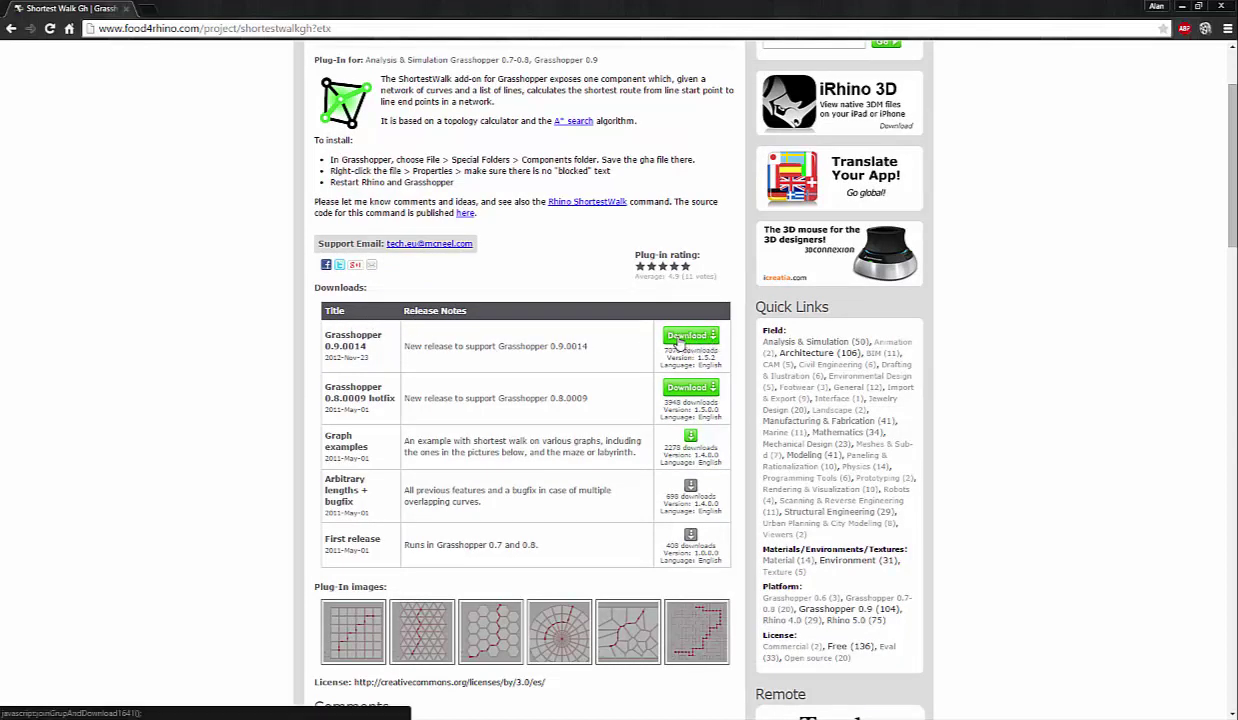
pyautogui.click(686, 340)
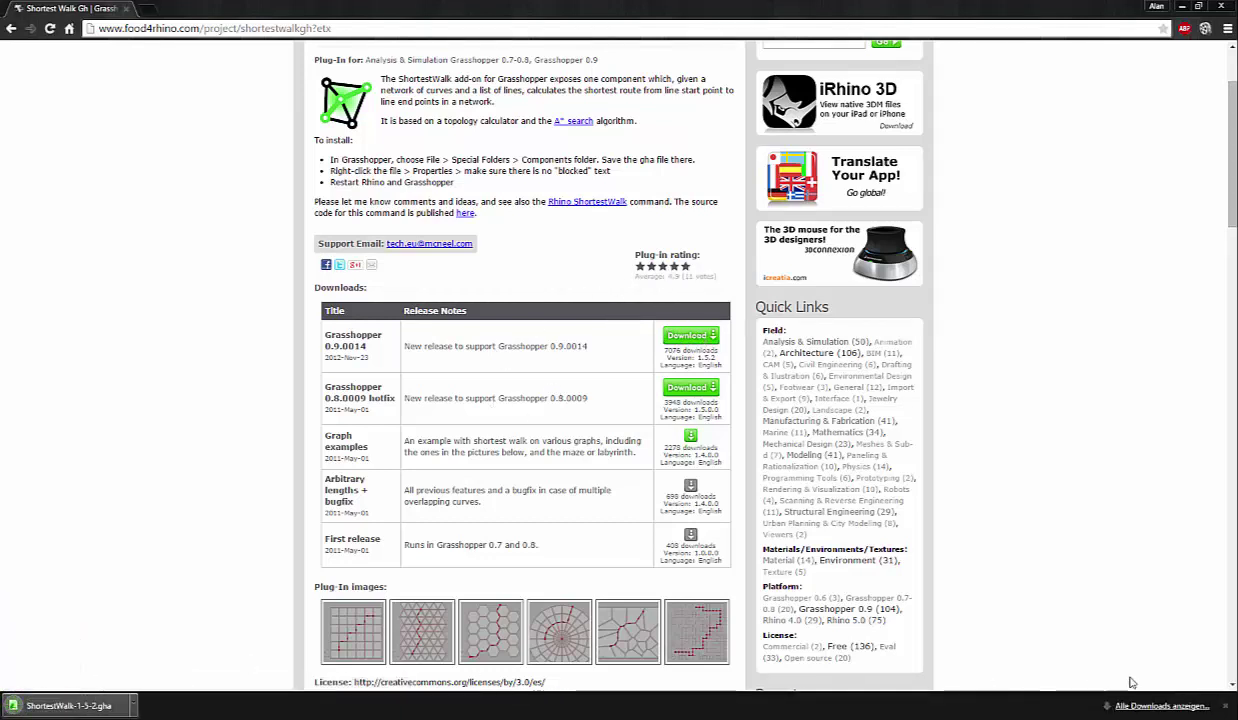
pyautogui.click(1163, 706)
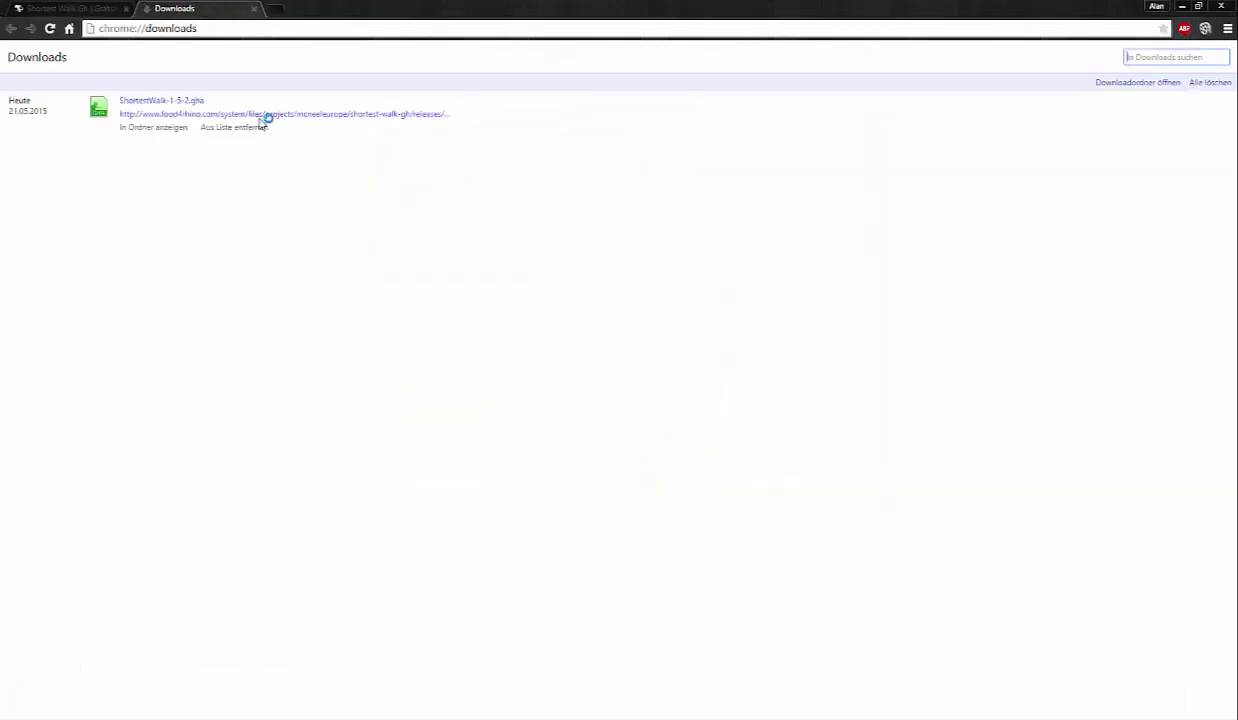
pyautogui.rightClick(153, 101)
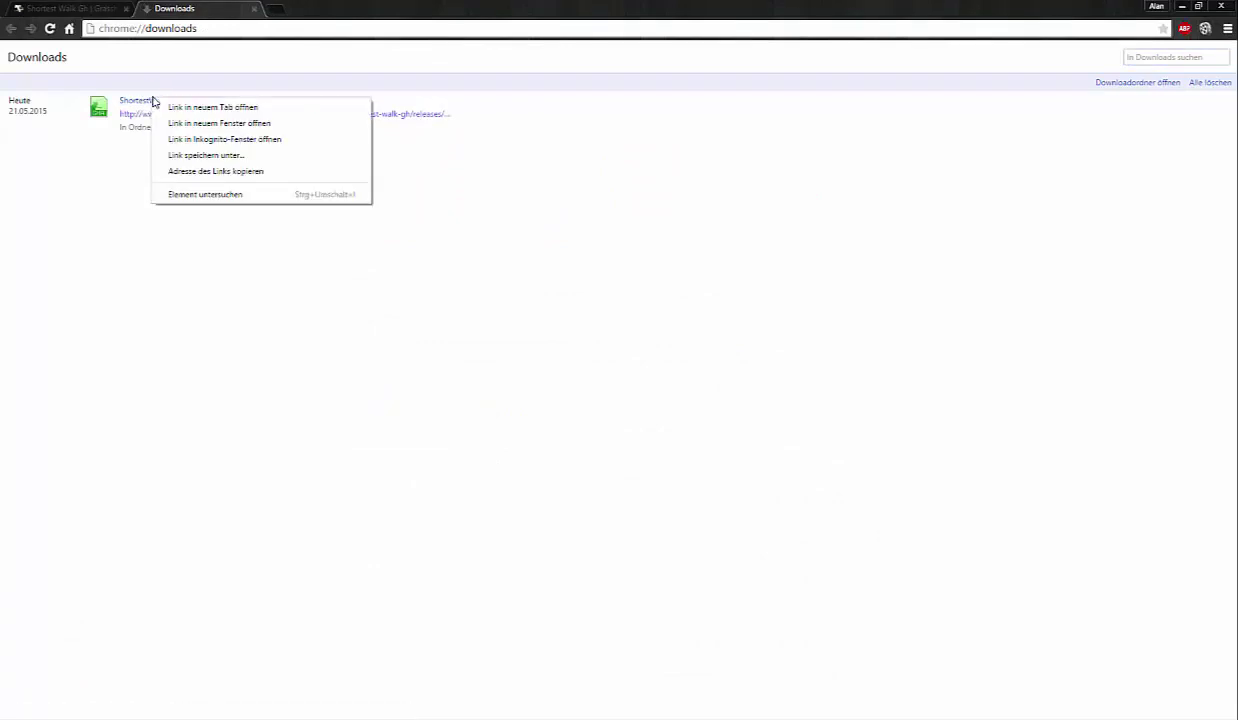
pyautogui.click(210, 292)
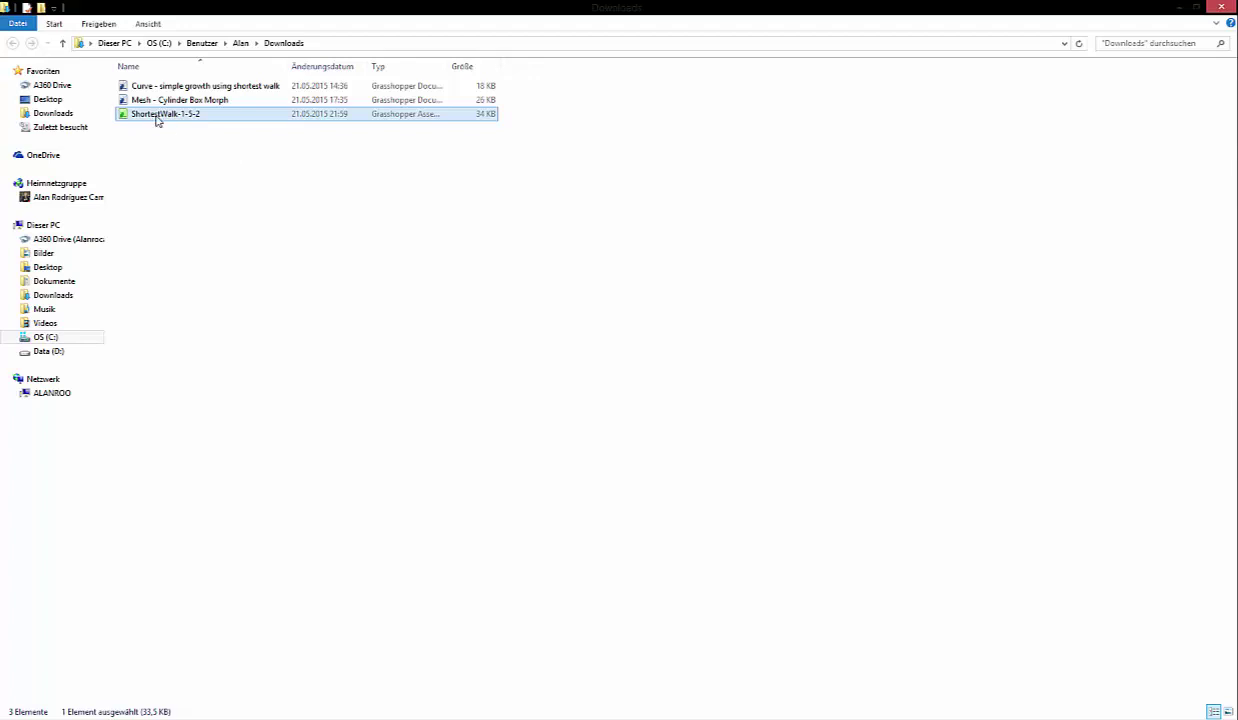
# Copy the ShortestWalk-1-5-2.gha file from the Downloads folder to the clipboard.
pyautogui.rightClick(156, 119)
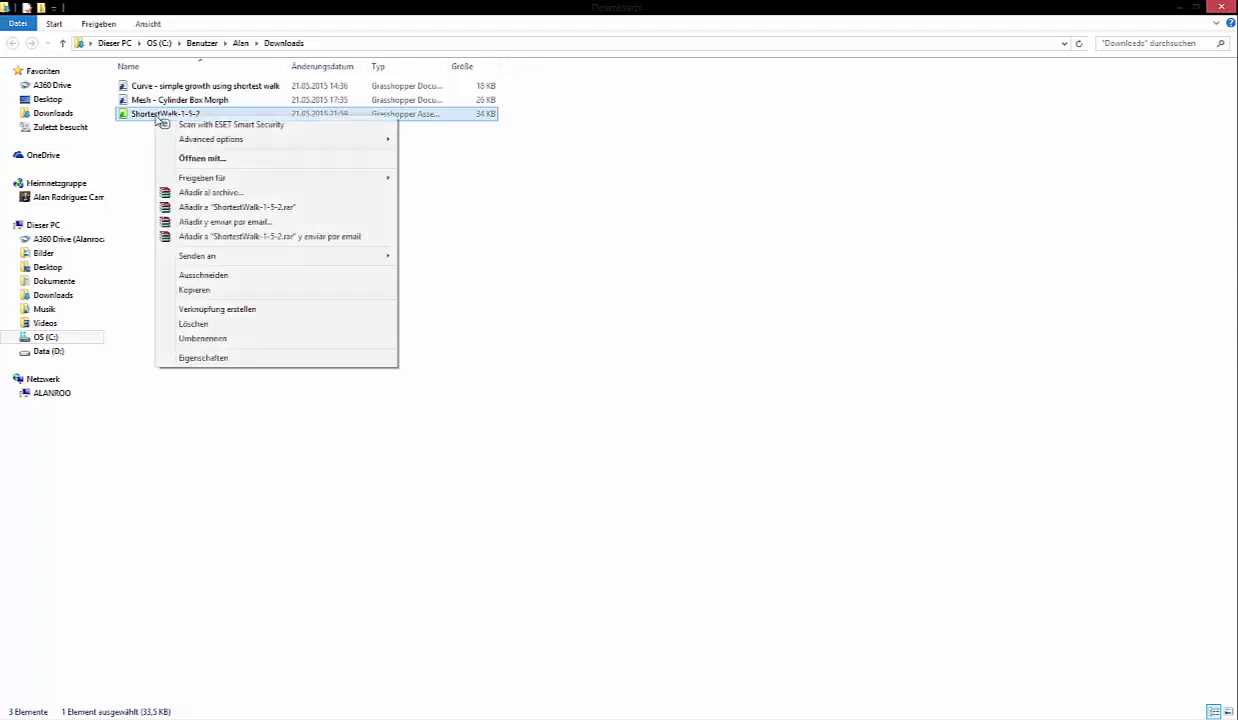
pyautogui.click(200, 290)
pyautogui.moveTo(400, 262)
pyautogui.mouseDown()
pyautogui.moveTo(276, 384)
pyautogui.moveTo(272, 370)
pyautogui.mouseUp()
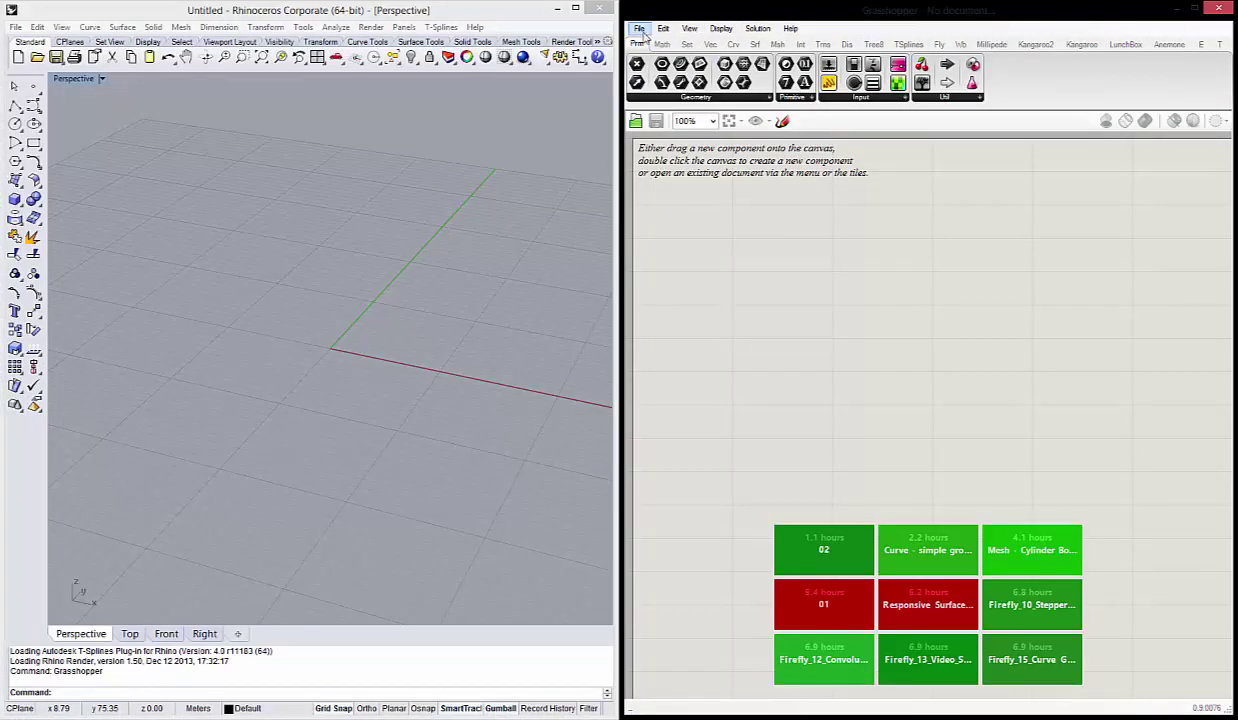
# Paste ShortestWalk-1-5-2 into the Grasshopper Components folder opened from Grasshopper's File menu.
pyautogui.click(641, 31)
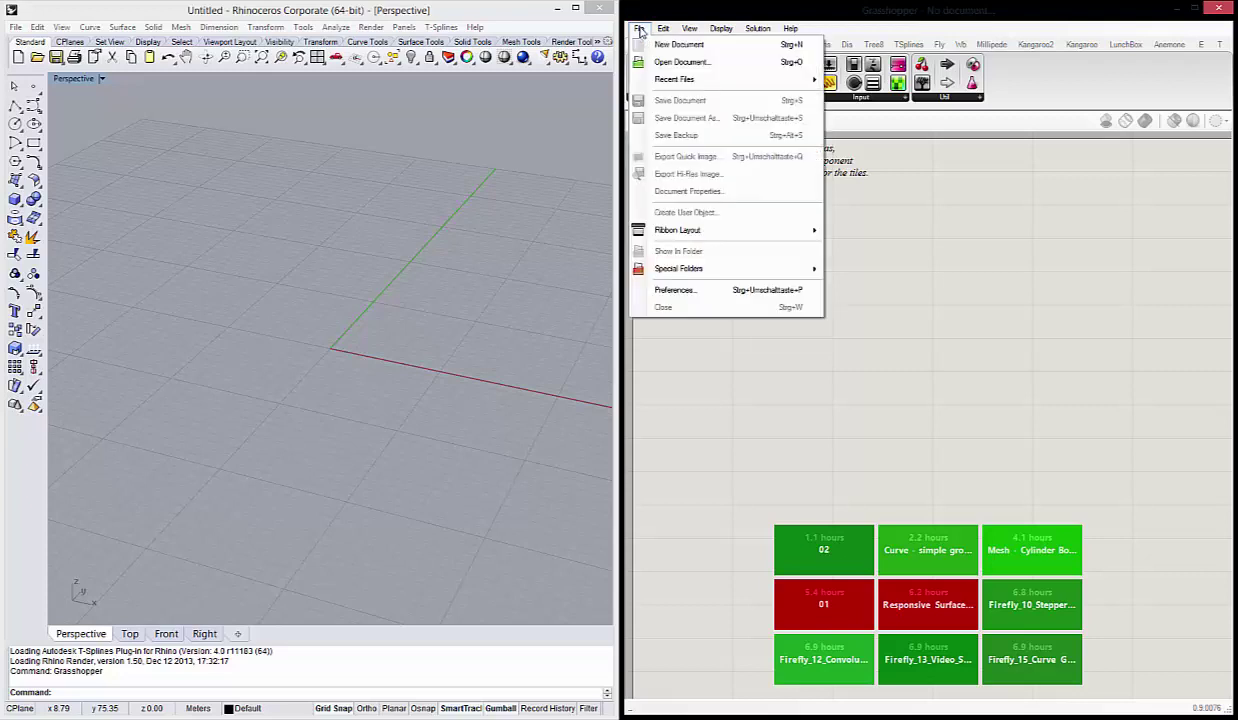
pyautogui.moveTo(679, 269)
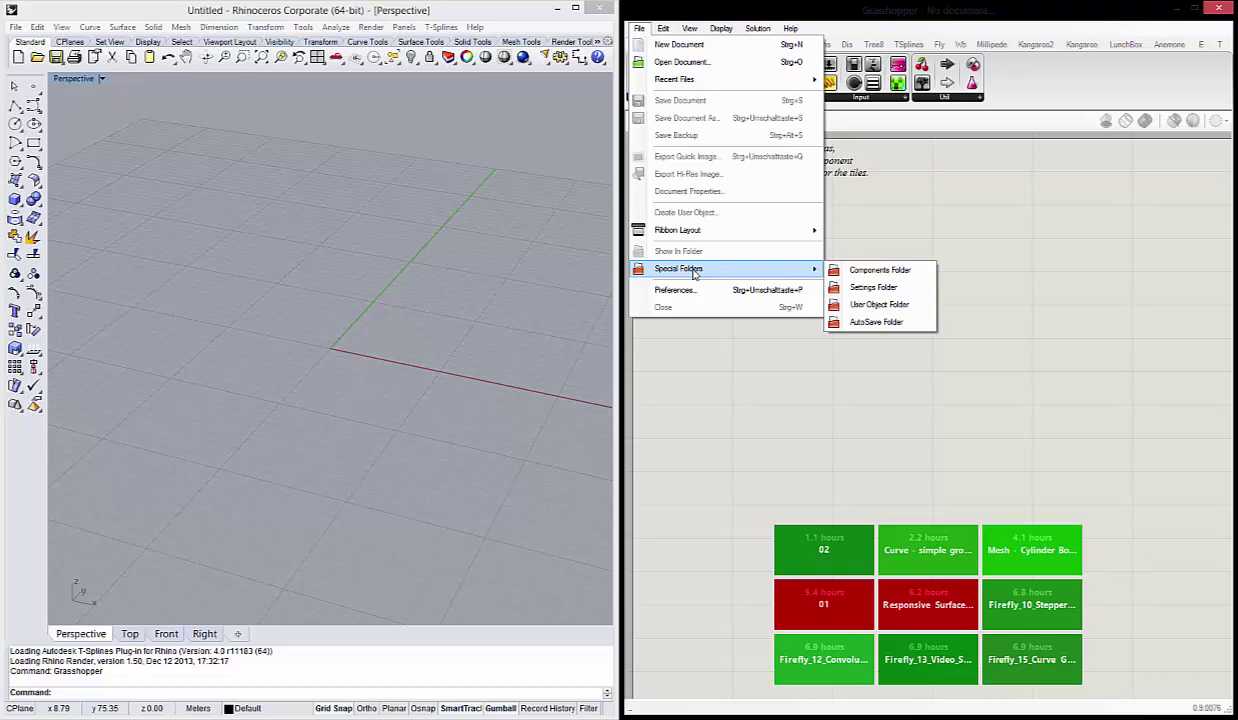
pyautogui.click(902, 273)
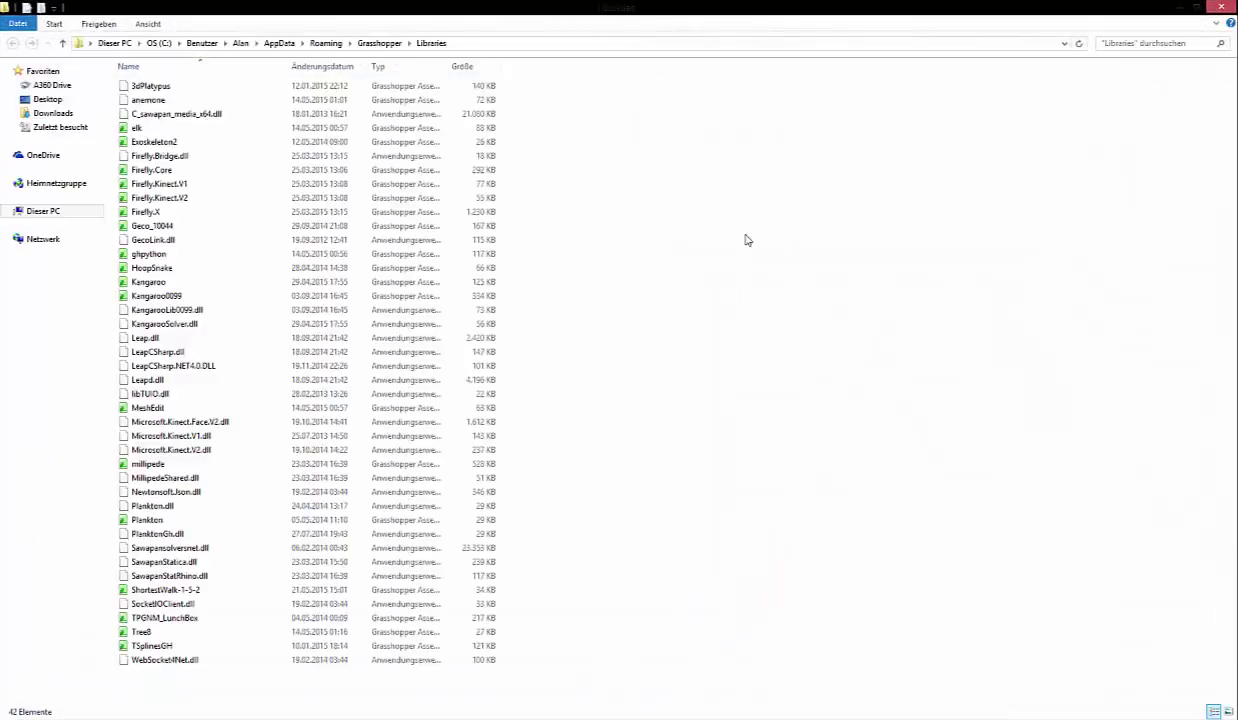
pyautogui.rightClick(636, 157)
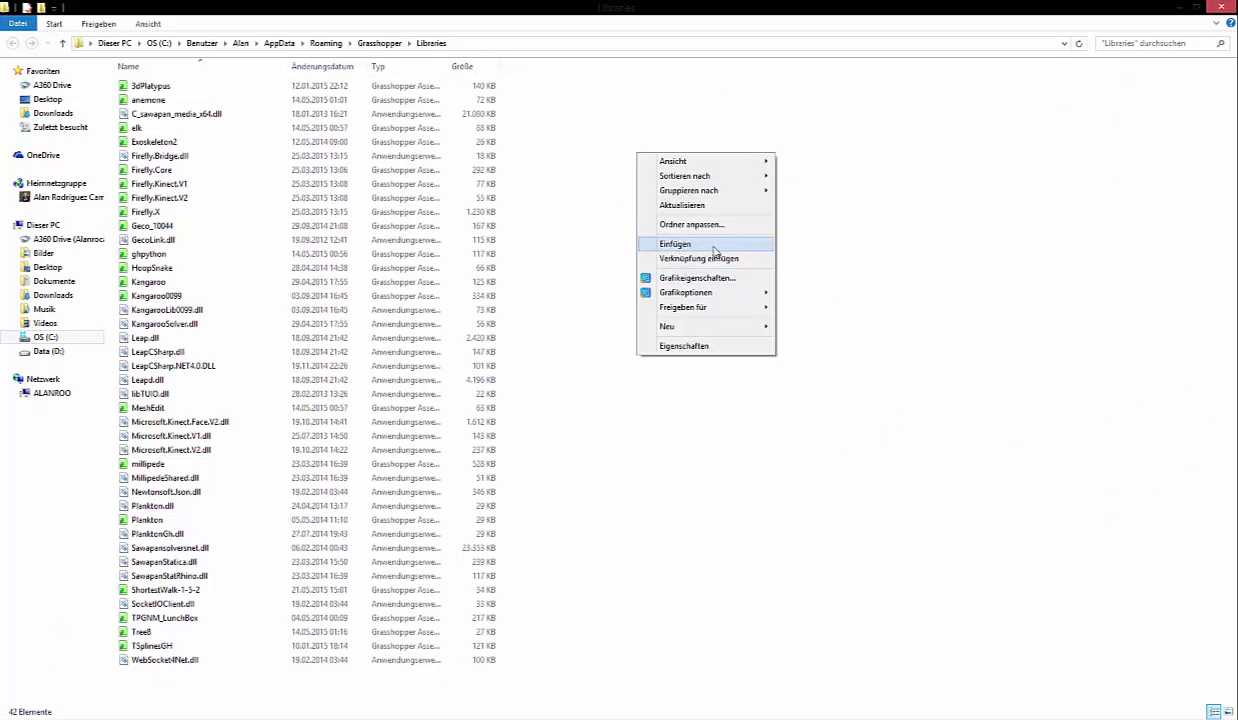
pyautogui.click(857, 231)
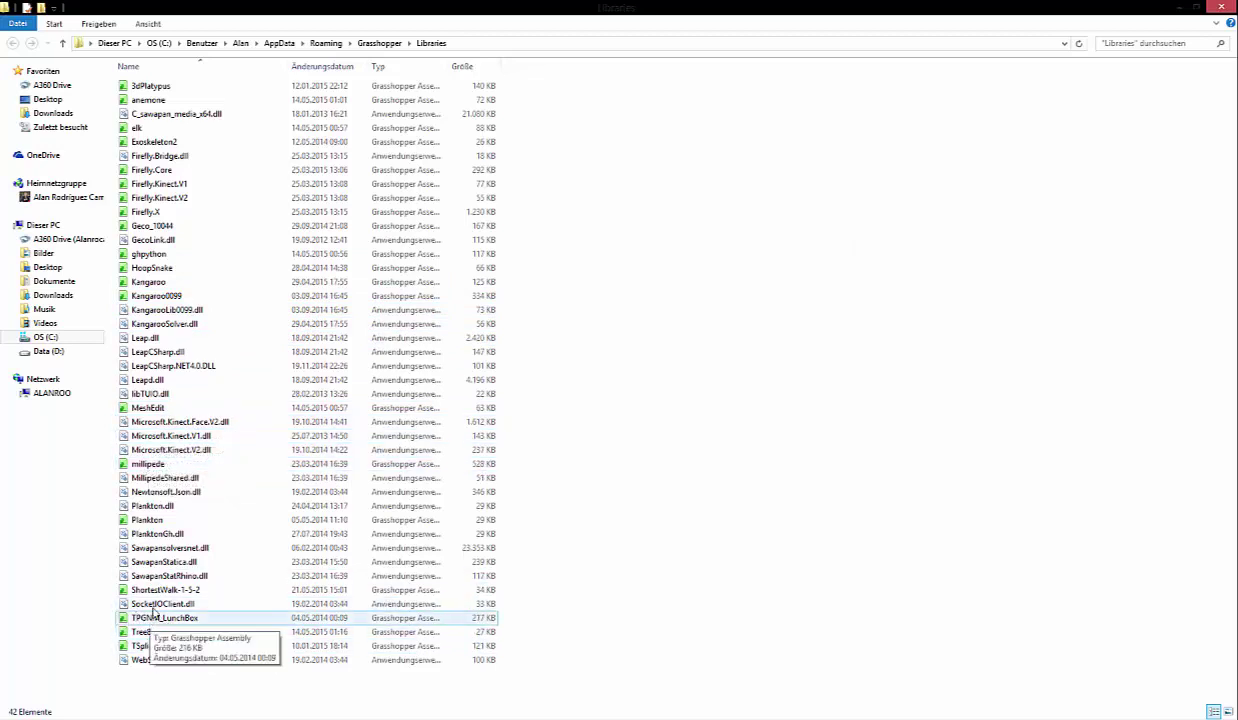
# Confirm ShortestWalk-1-5-2's Properties dialog with OK, then minimise File Explorer.
pyautogui.click(195, 592)
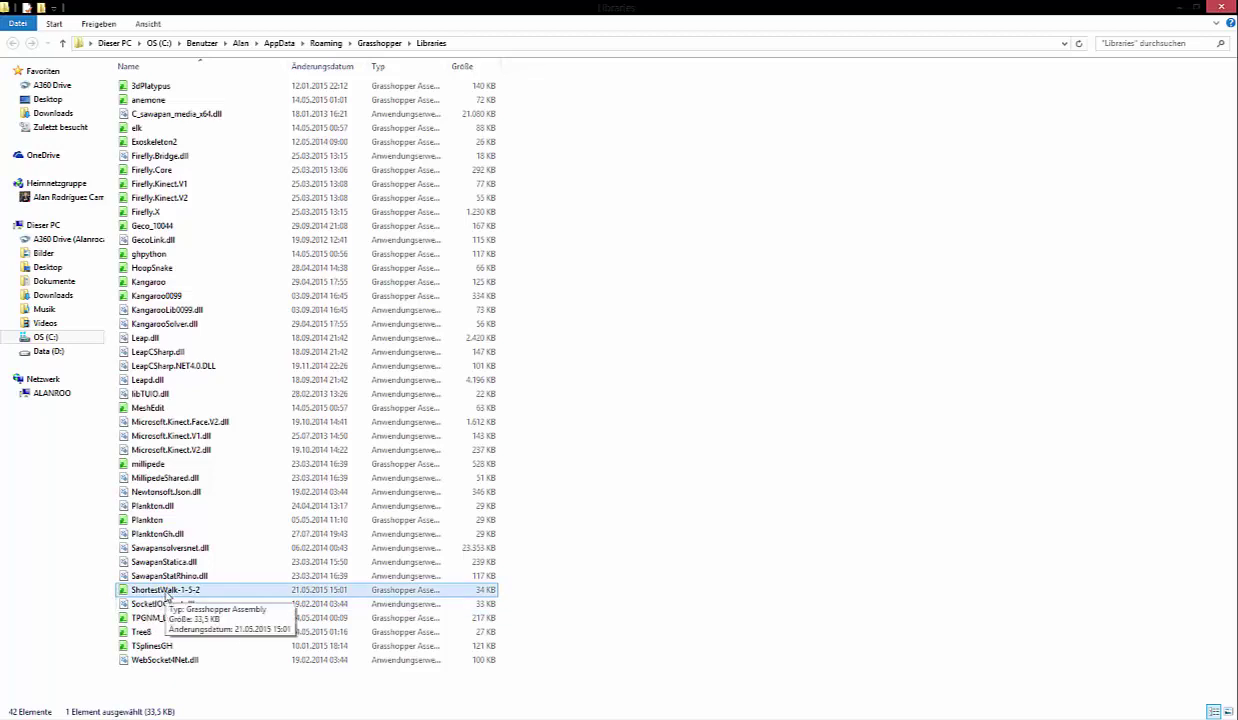
pyautogui.rightClick(166, 594)
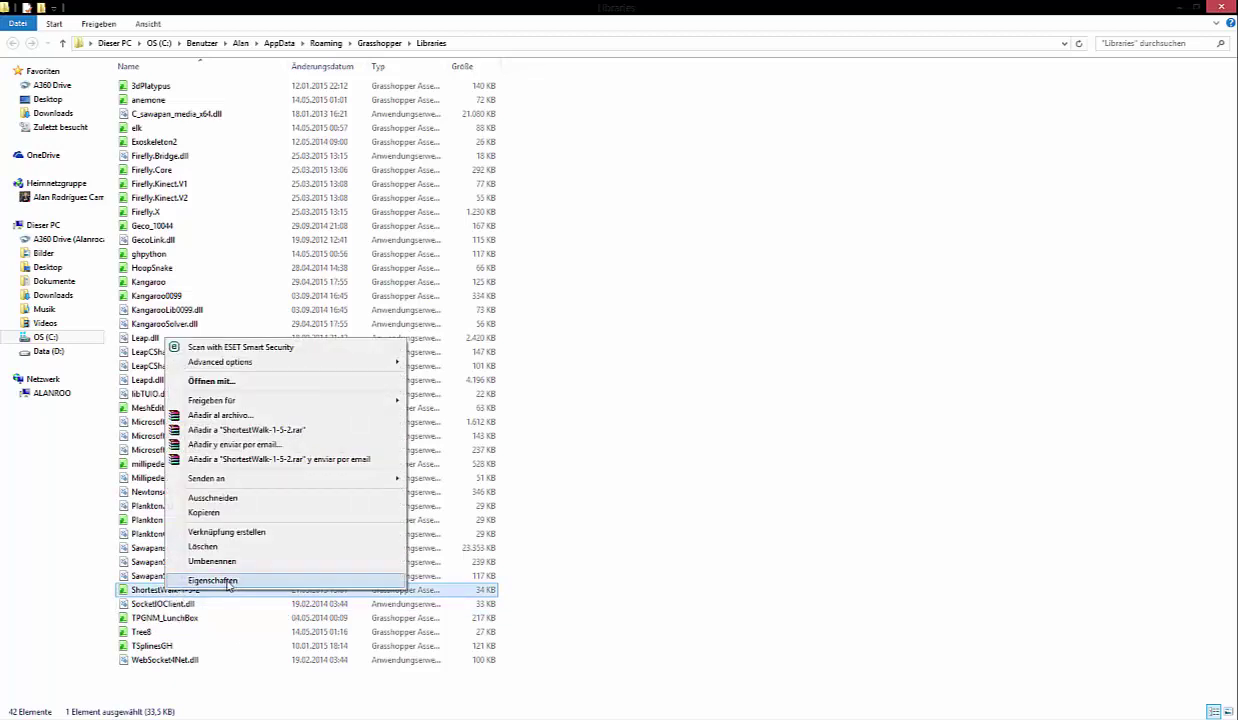
pyautogui.click(217, 583)
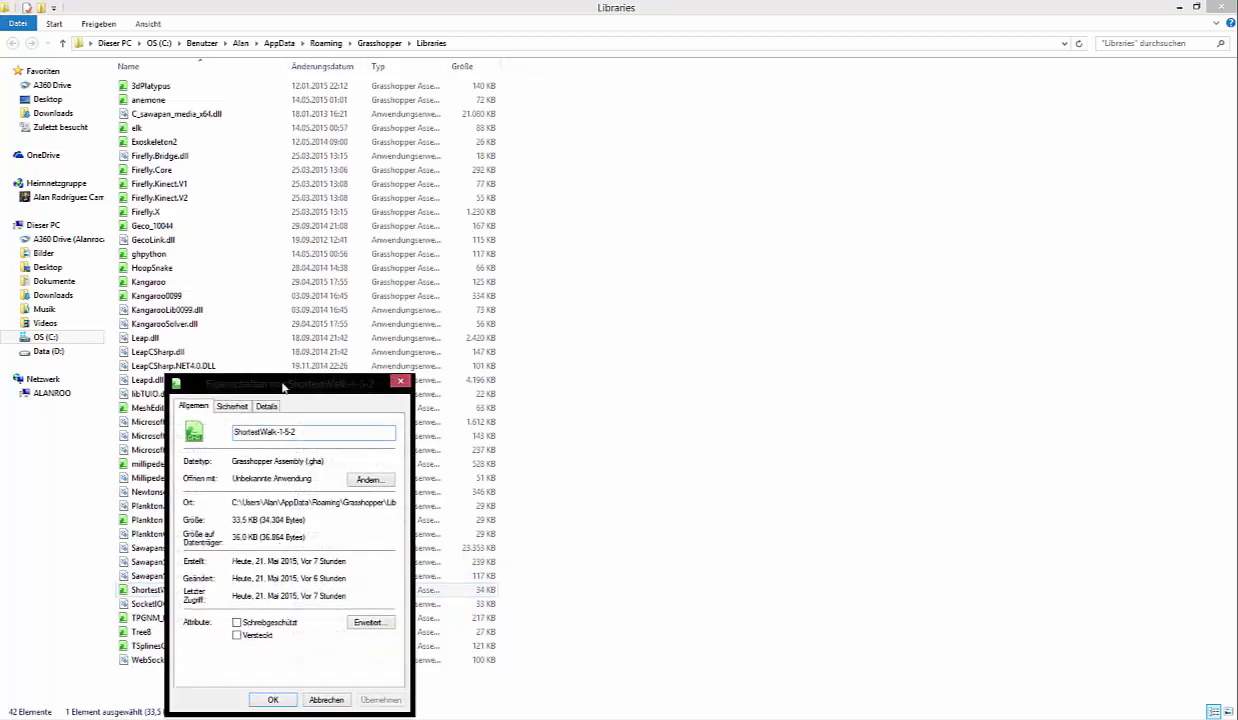
pyautogui.moveTo(339, 386); pyautogui.dragTo(411, 180)
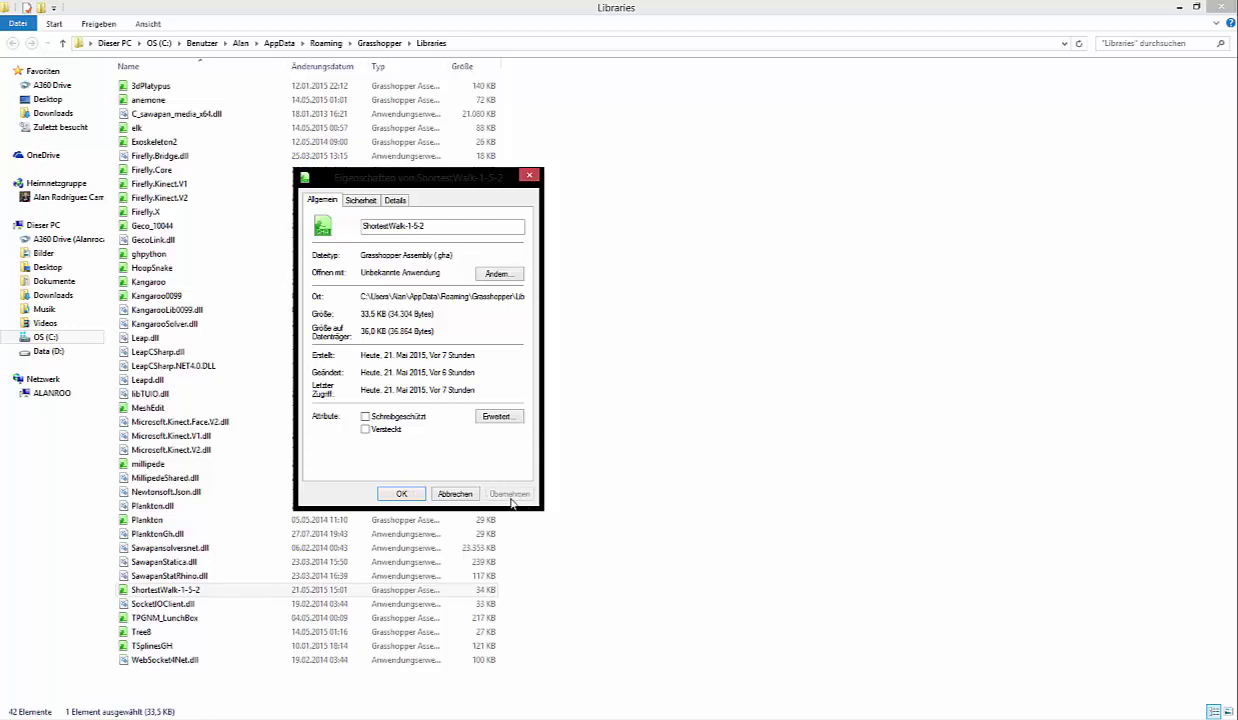
pyautogui.click(399, 494)
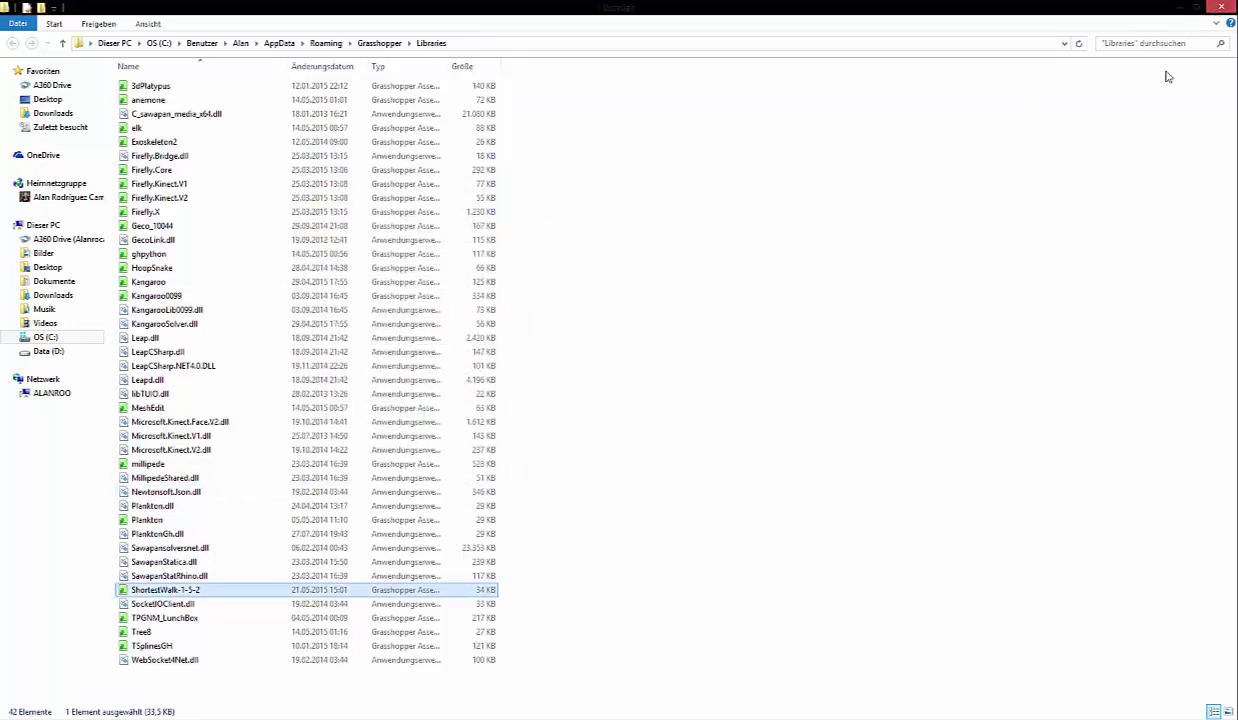
pyautogui.click(1179, 8)
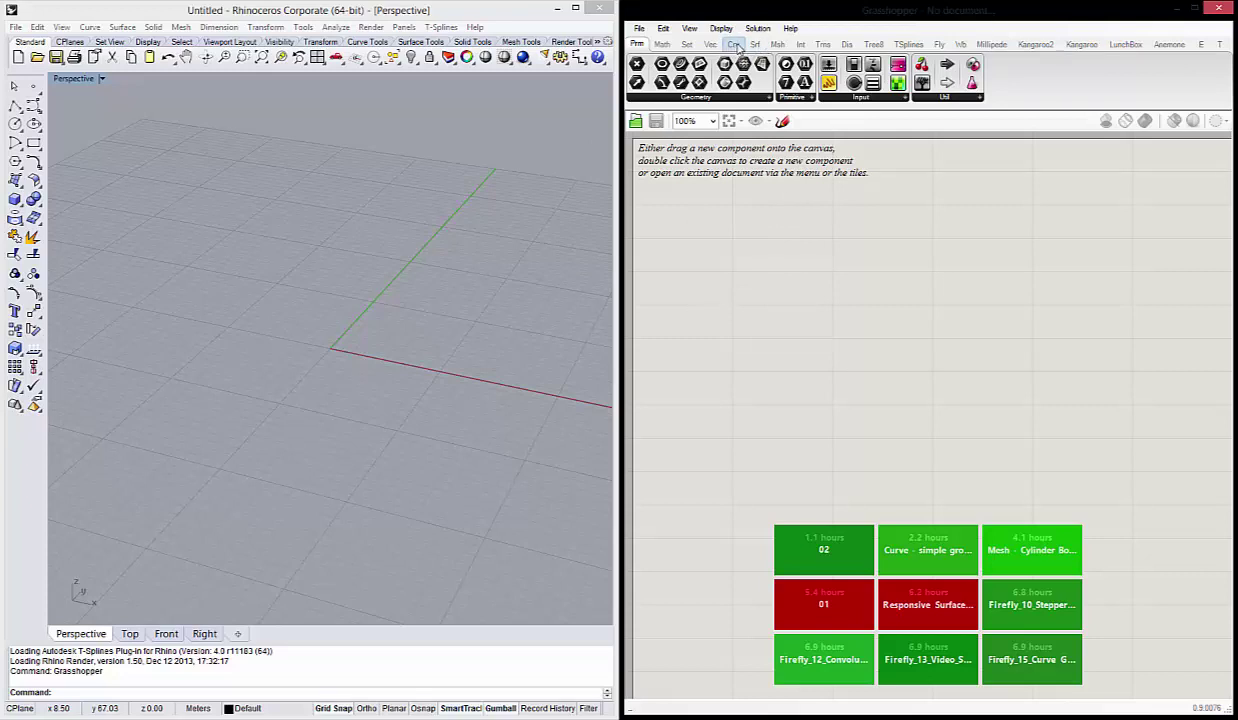
# Locate Shortest Walk in the Crv tab's Util panel dropdown, then orbit the Perspective view.
pyautogui.click(736, 46)
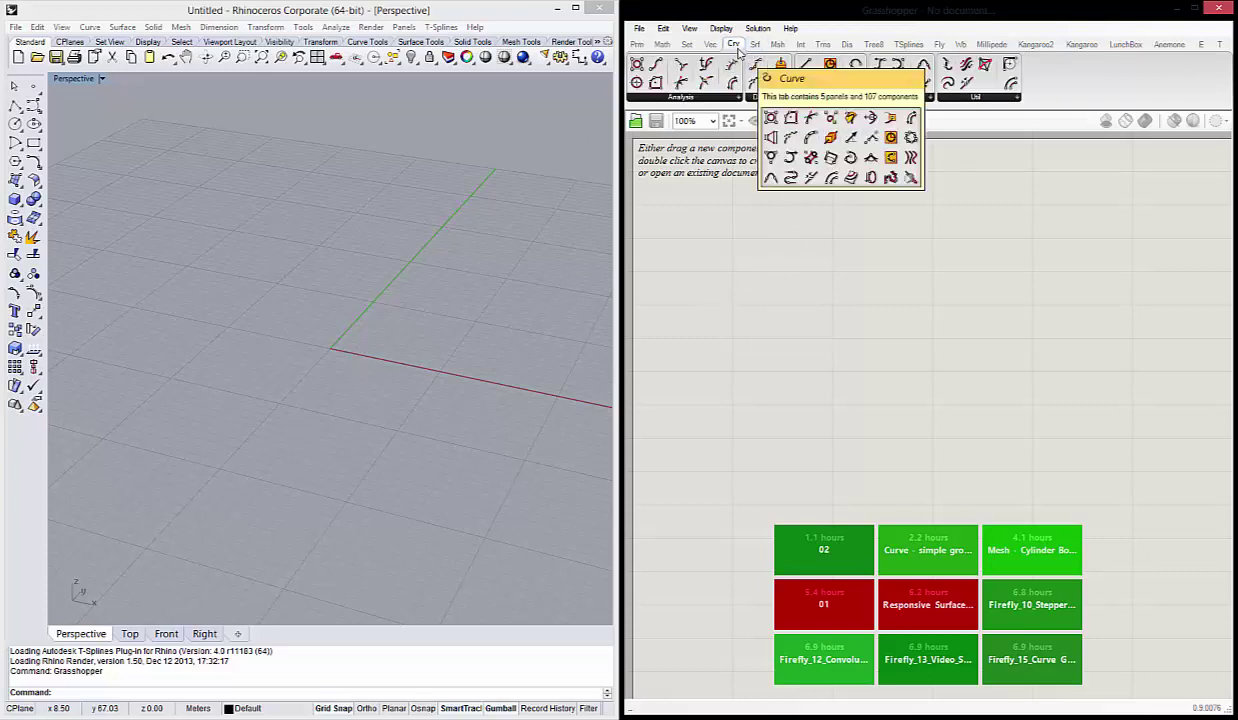
pyautogui.click(979, 97)
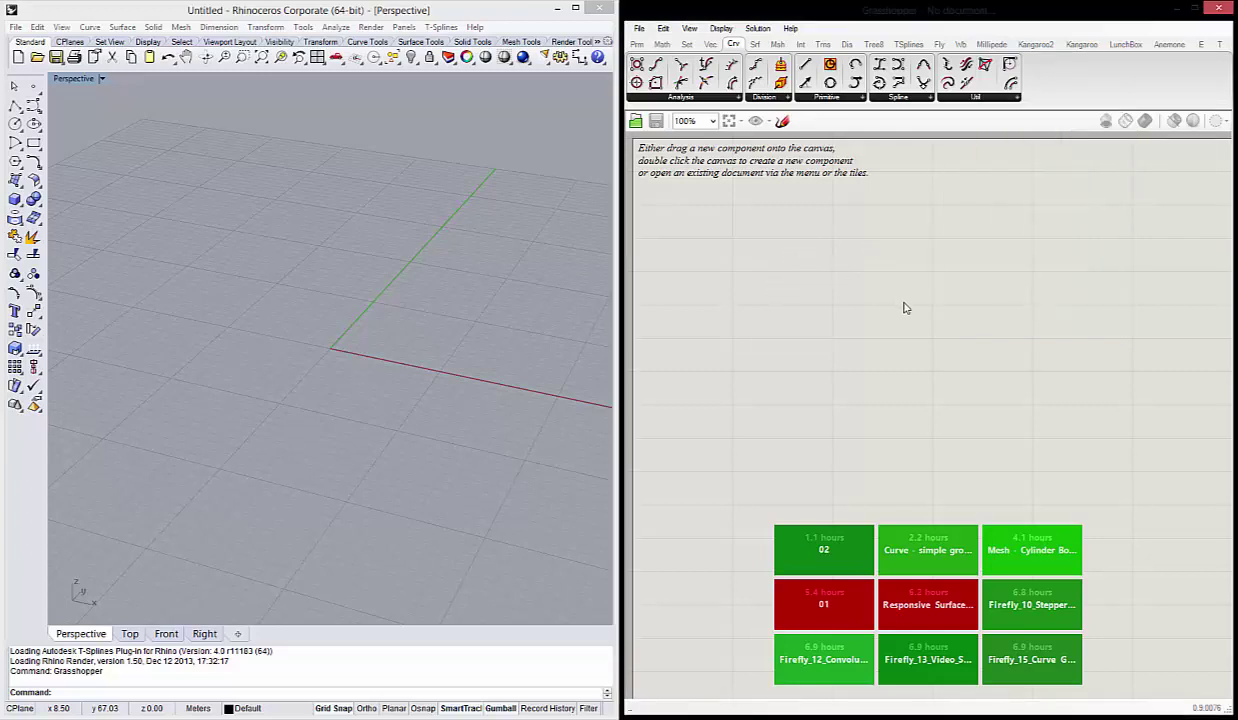
pyautogui.moveTo(805, 305); pyautogui.dragTo(884, 348, button='right')
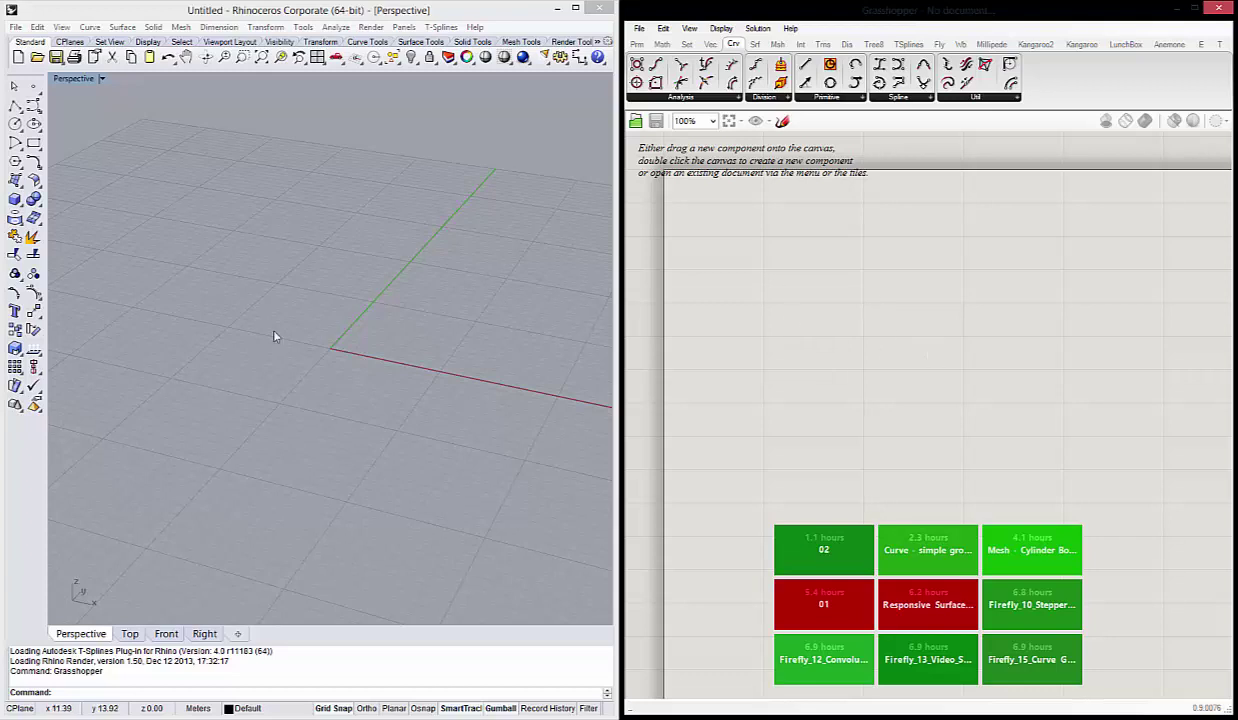
pyautogui.moveTo(270, 335)
pyautogui.mouseDown(button='right')
pyautogui.moveTo(344, 330)
pyautogui.moveTo(390, 403)
pyautogui.moveTo(398, 353)
pyautogui.mouseUp(button='right')
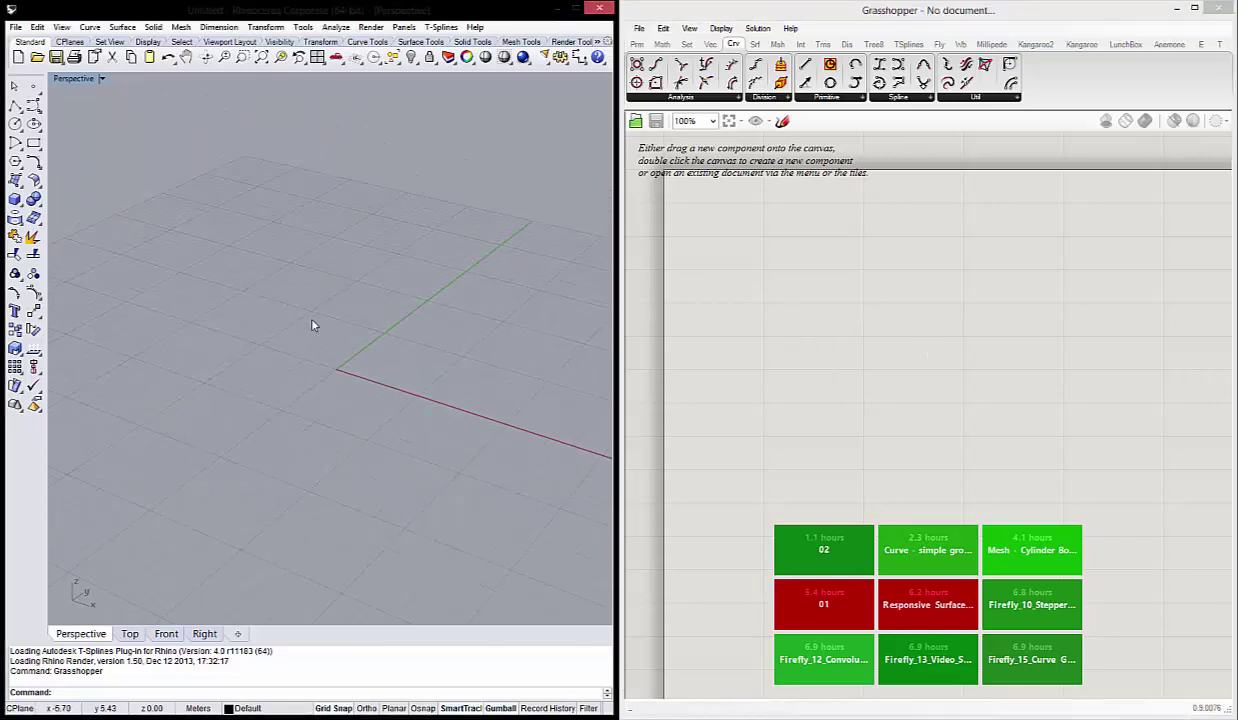
pyautogui.moveTo(257, 257)
pyautogui.mouseDown(button='right')
pyautogui.moveTo(414, 370)
pyautogui.moveTo(409, 390)
pyautogui.mouseUp(button='right')
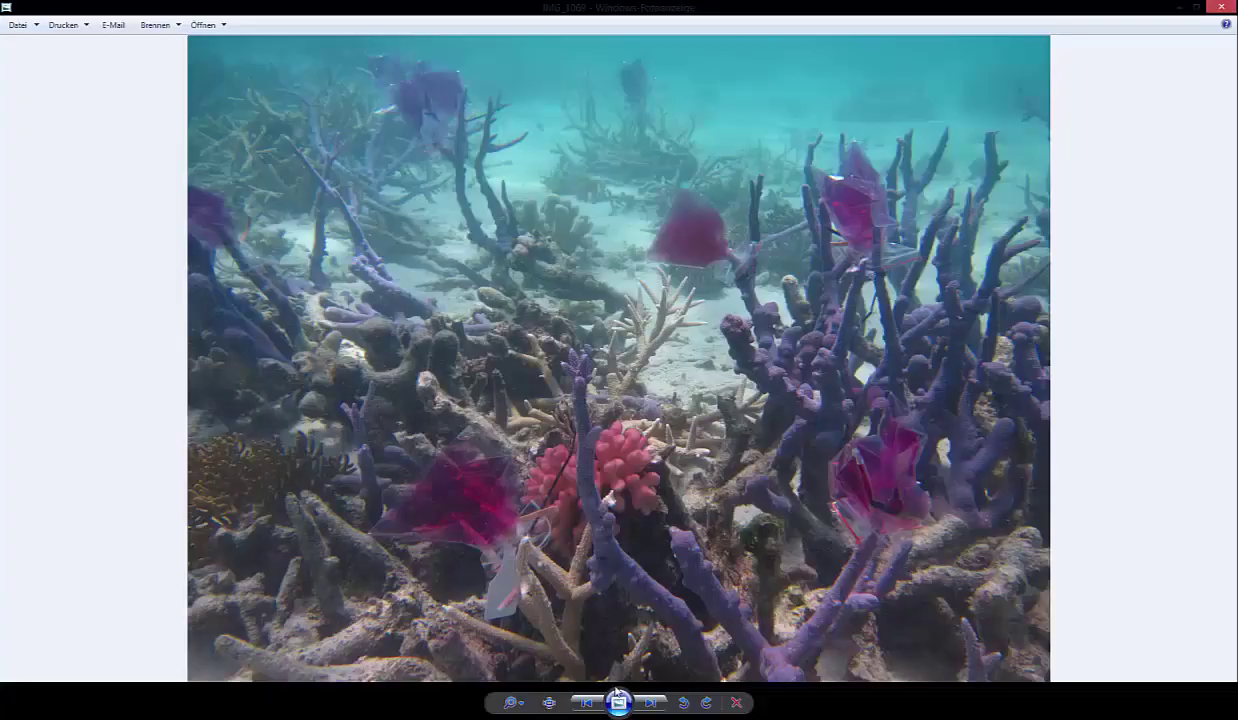
# Step from the underwater coral reef photo to the white branching-tube render.
pyautogui.click(646, 700)
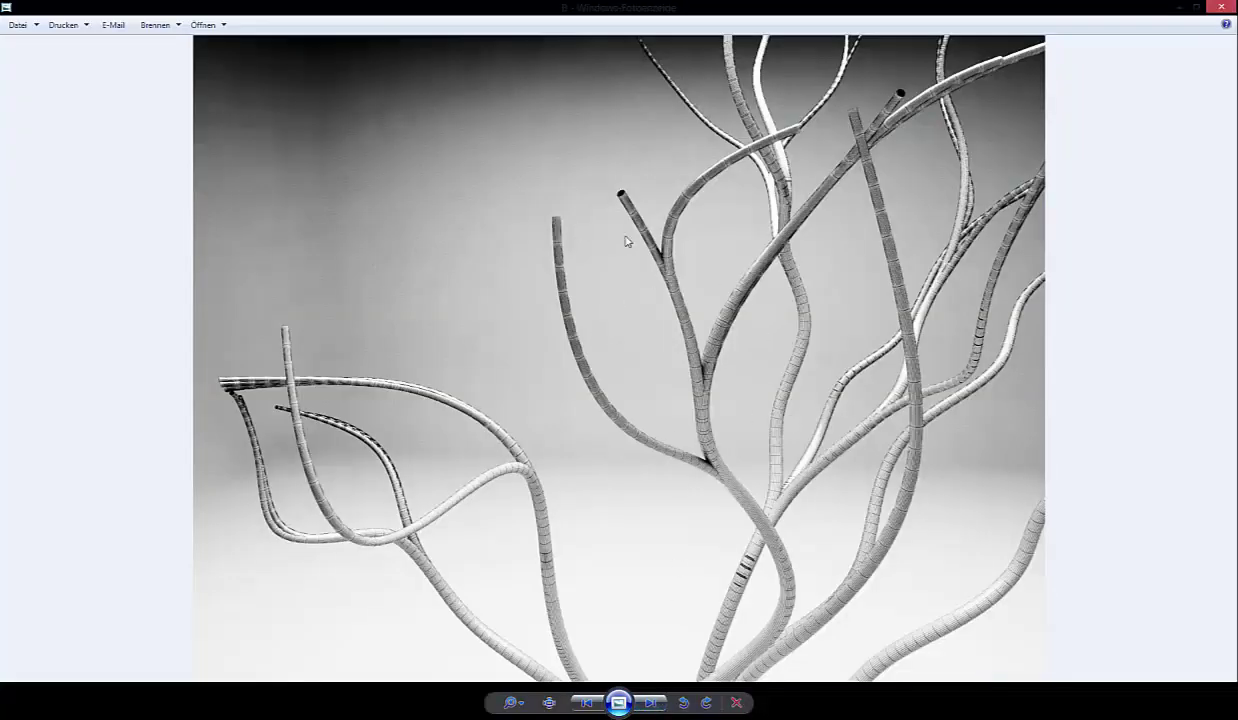
pyautogui.click(656, 704)
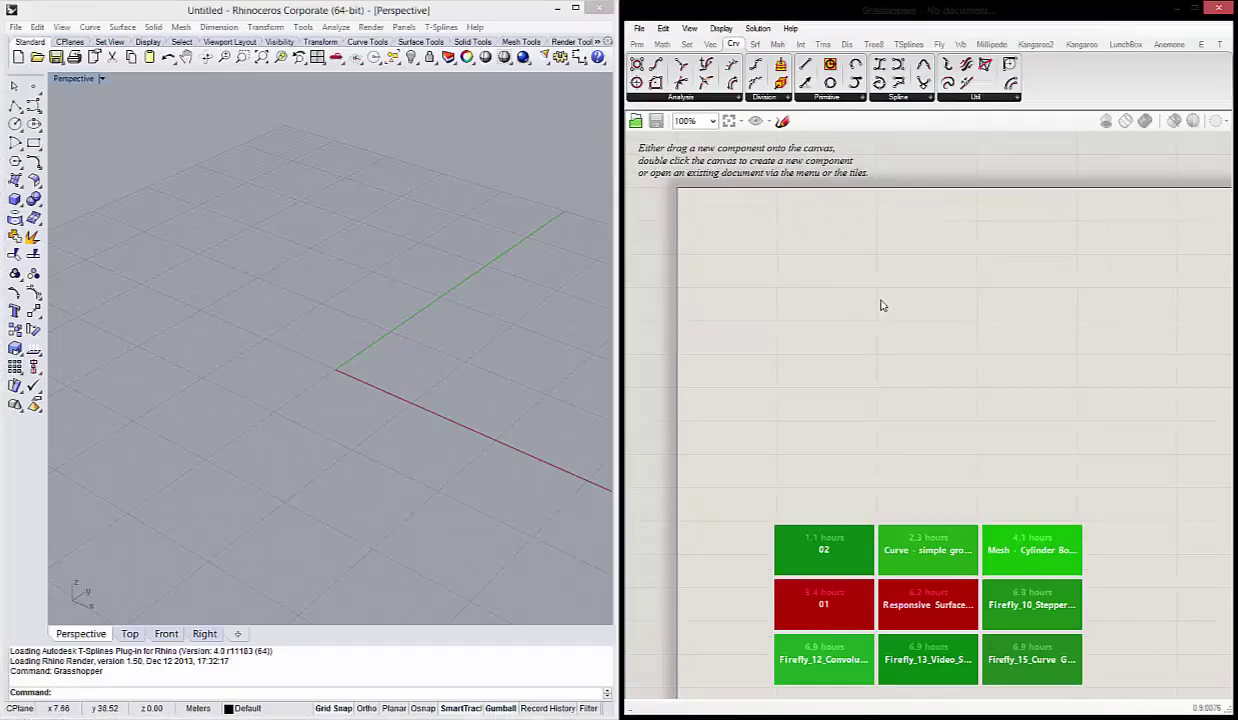
# Add a Sphere component to the canvas by searching for 'sphere'.
pyautogui.moveTo(390, 392); pyautogui.dragTo(295, 402, button='right')
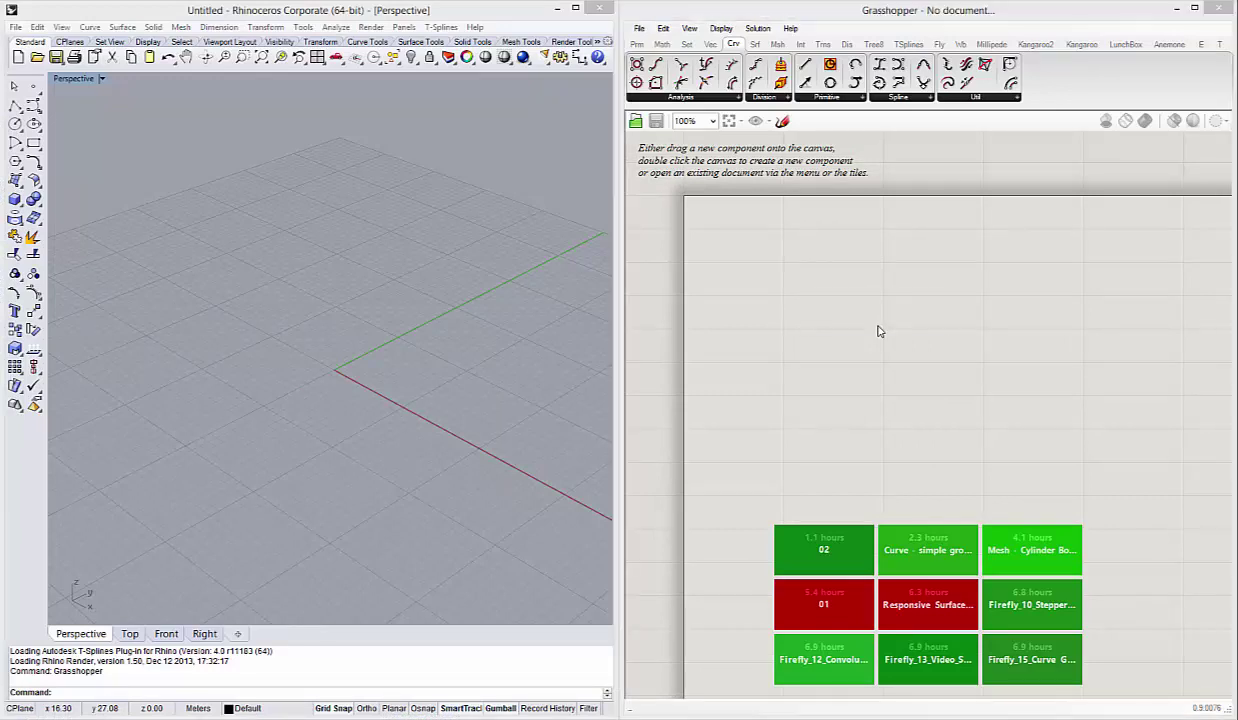
pyautogui.doubleClick(879, 331)
pyautogui.write('sphere')
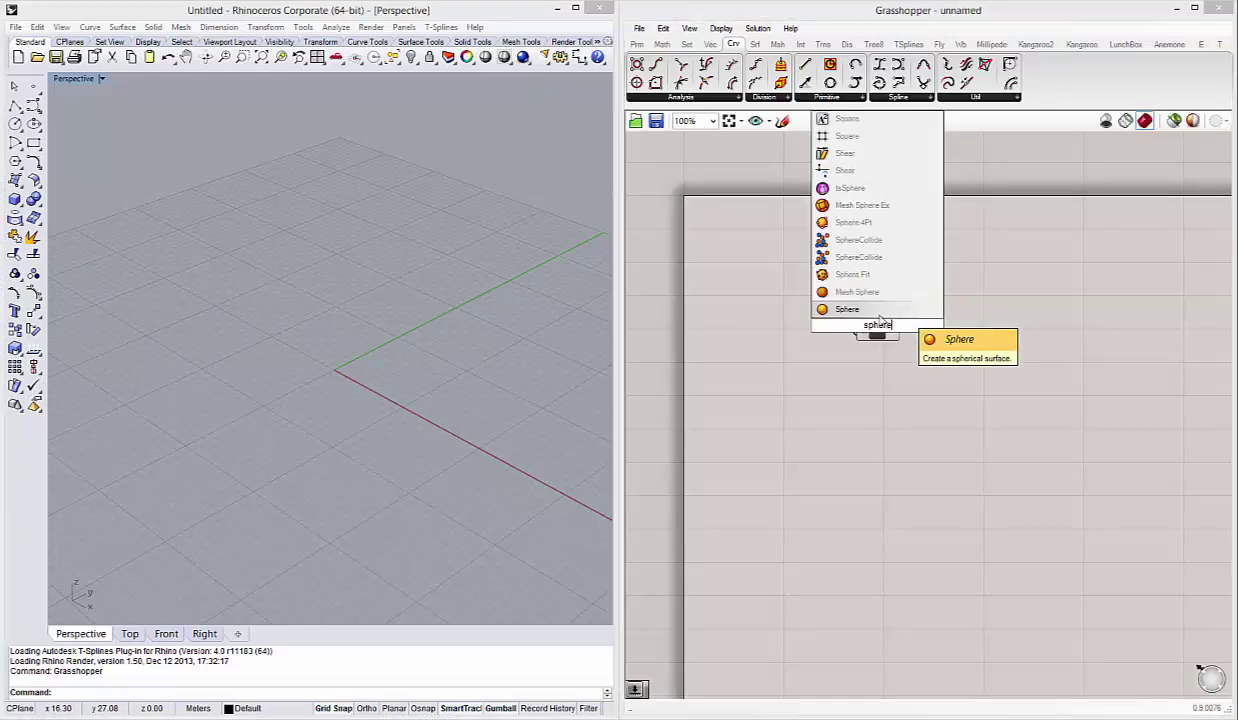
pyautogui.click(880, 312)
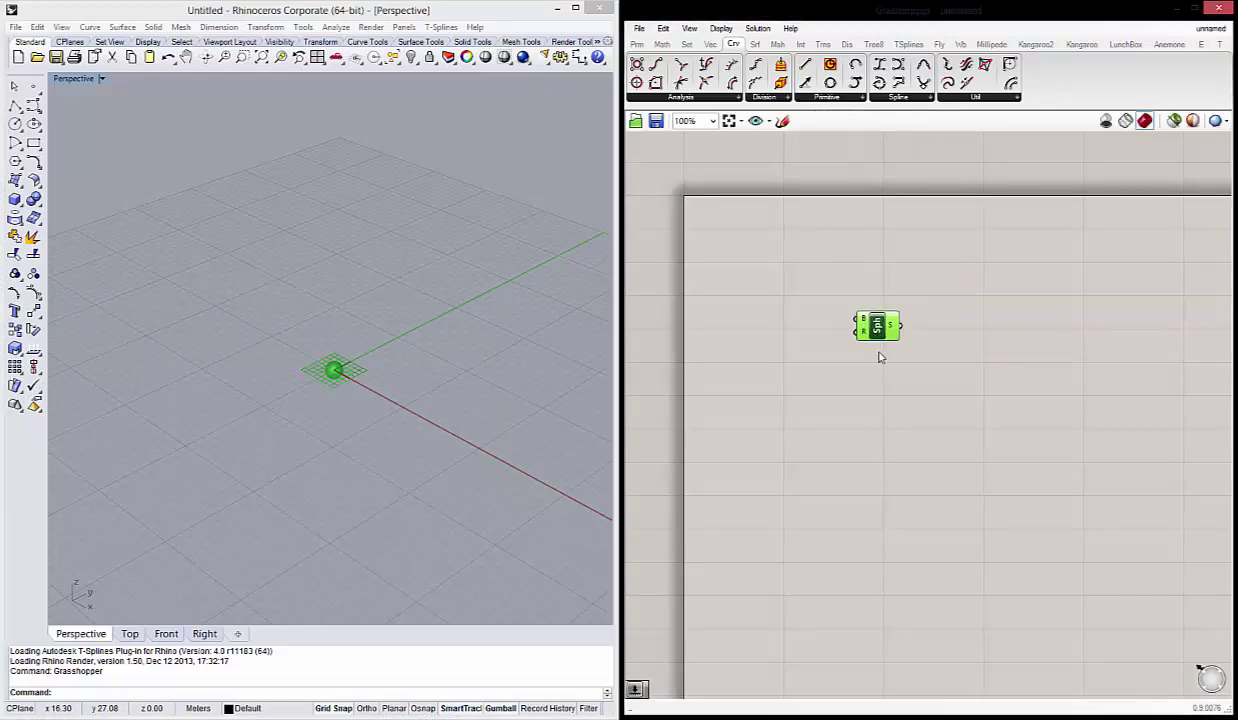
pyautogui.moveTo(879, 326); pyautogui.dragTo(893, 313)
# Reposition the Sphere component and orbit the Perspective view around the sphere at the origin.
pyautogui.moveTo(535, 334)
pyautogui.mouseDown(button='right')
pyautogui.moveTo(301, 355)
pyautogui.moveTo(309, 387)
pyautogui.moveTo(301, 309)
pyautogui.mouseUp(button='right')
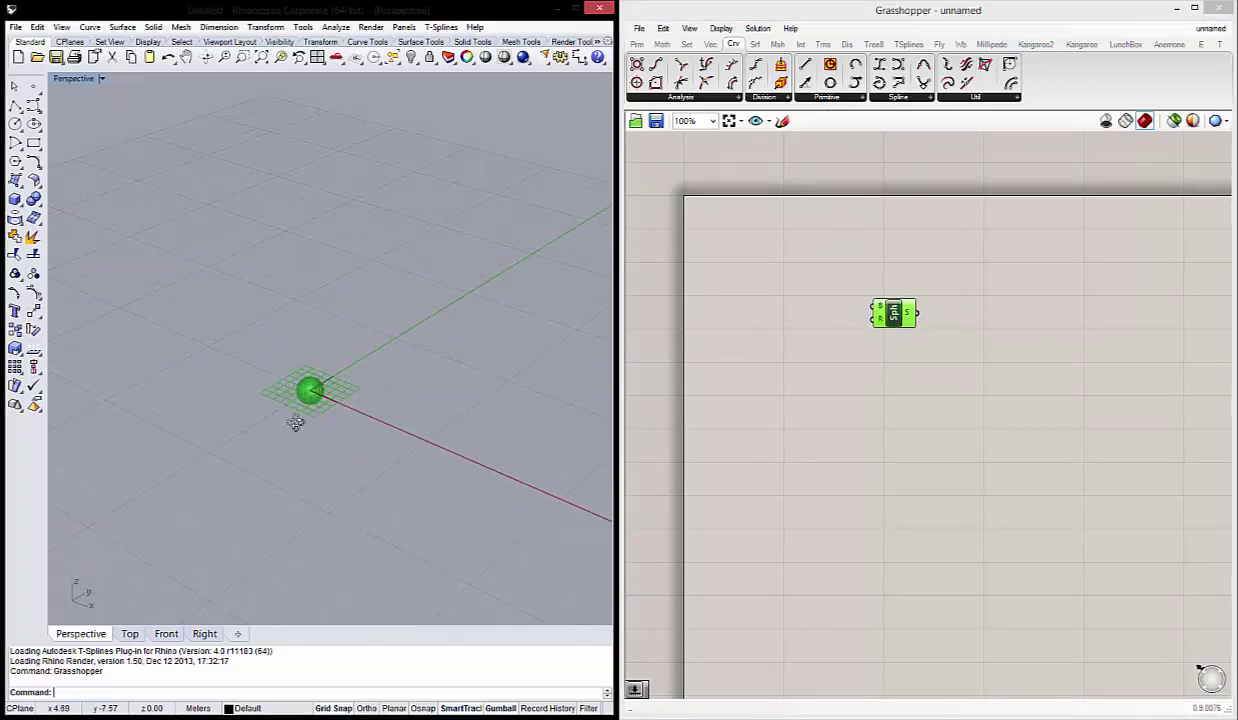
pyautogui.moveTo(296, 420); pyautogui.dragTo(298, 399, button='right')
pyautogui.scroll(-2, 337, 445)
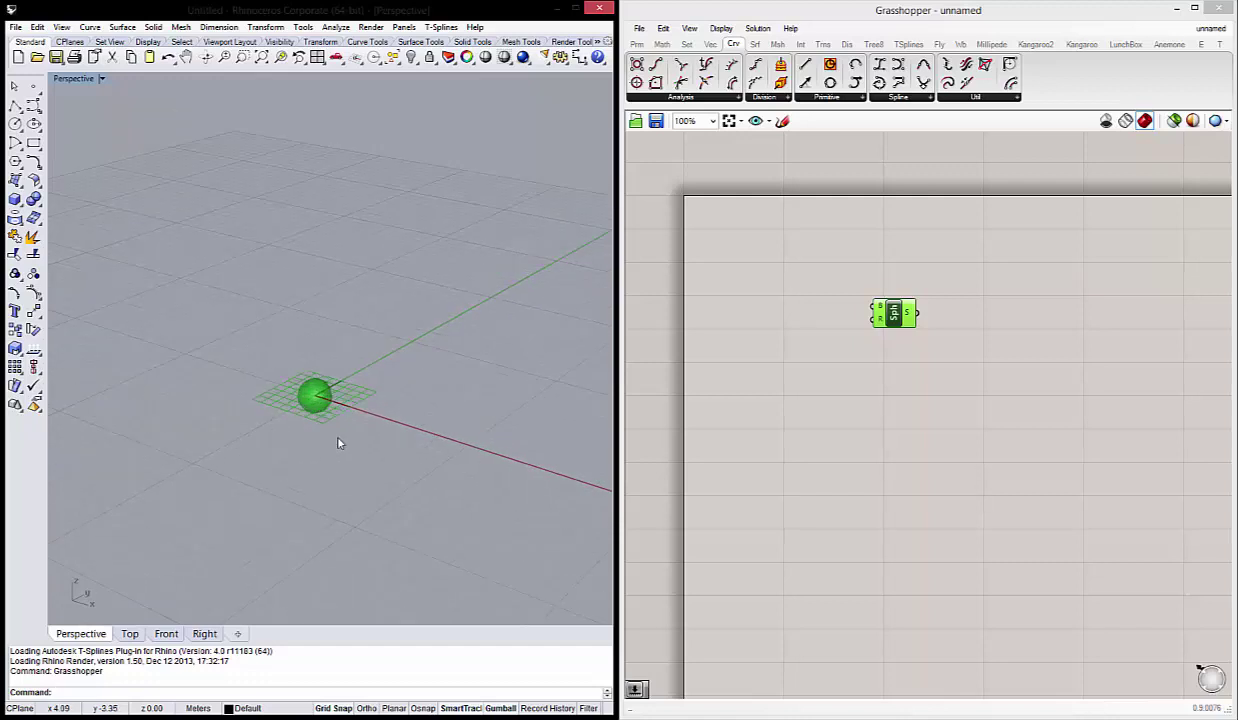
pyautogui.moveTo(801, 332); pyautogui.dragTo(821, 342, button='right')
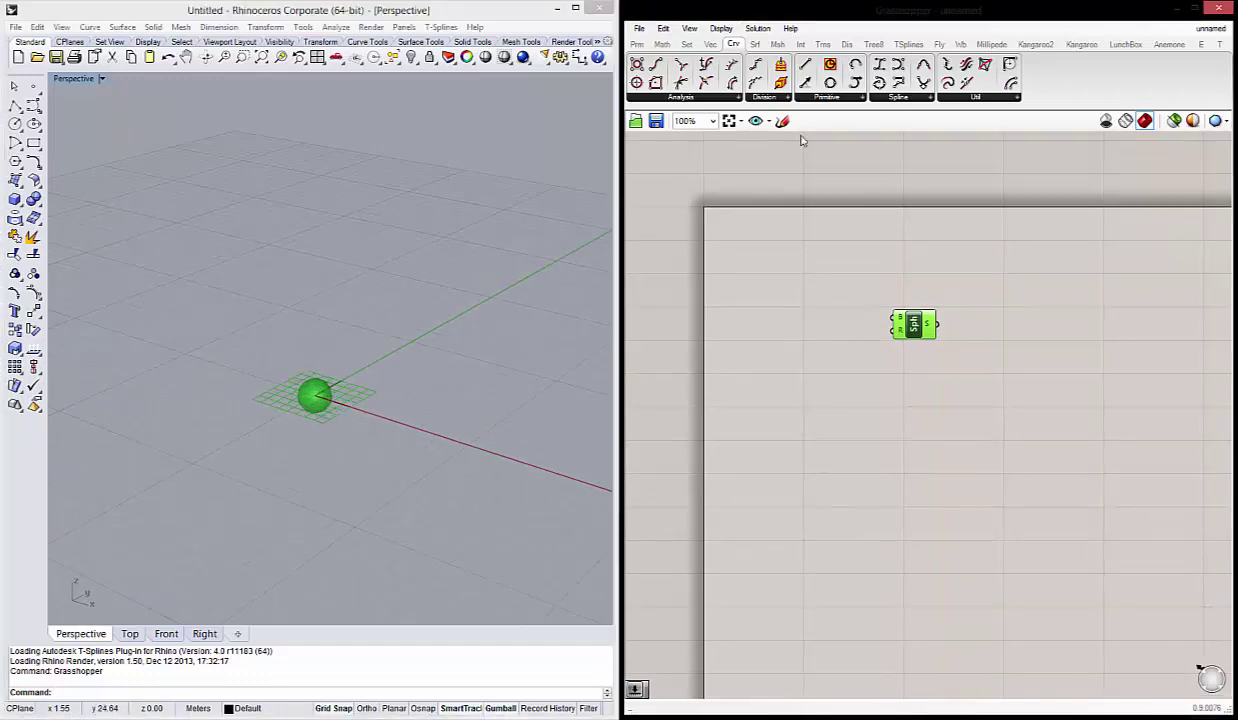
pyautogui.moveTo(922, 337); pyautogui.dragTo(887, 300)
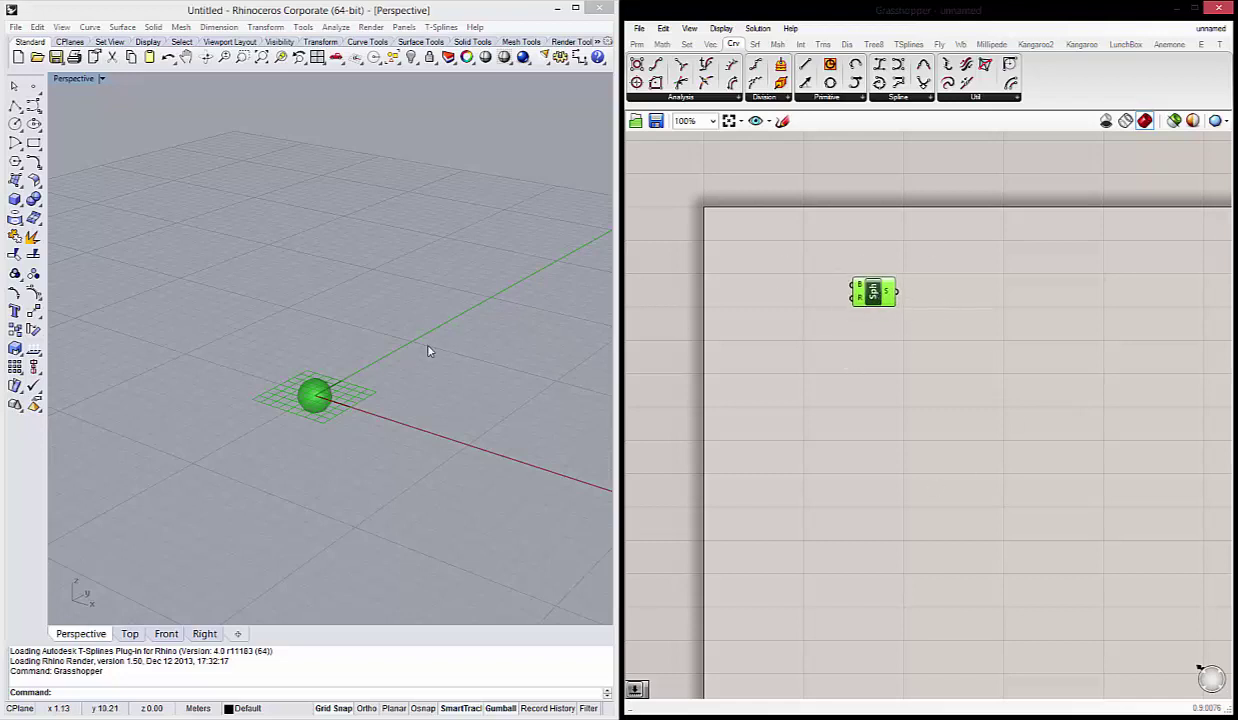
pyautogui.moveTo(428, 351)
pyautogui.mouseDown(button='right')
pyautogui.moveTo(429, 373)
pyautogui.moveTo(323, 327)
pyautogui.moveTo(367, 332)
pyautogui.mouseUp(button='right')
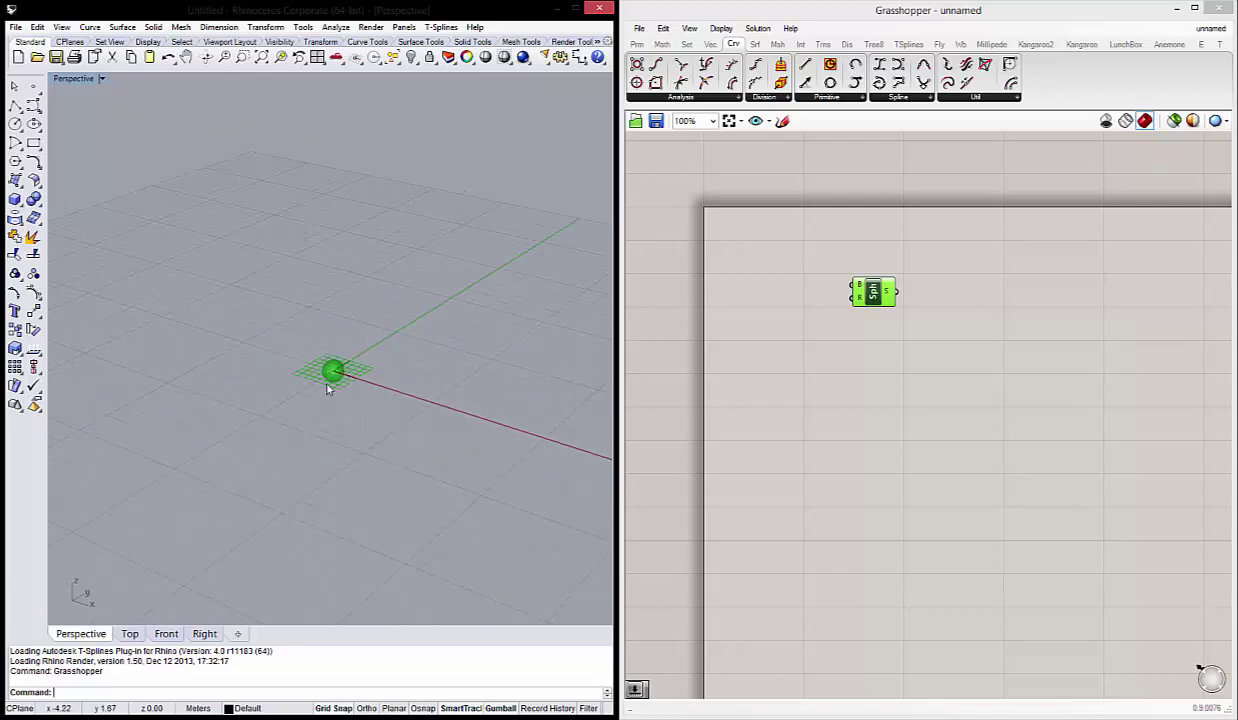
pyautogui.moveTo(329, 387)
pyautogui.mouseDown(button='right')
pyautogui.moveTo(316, 390)
pyautogui.moveTo(318, 380)
pyautogui.moveTo(398, 403)
pyautogui.moveTo(378, 392)
pyautogui.moveTo(359, 348)
pyautogui.mouseUp(button='right')
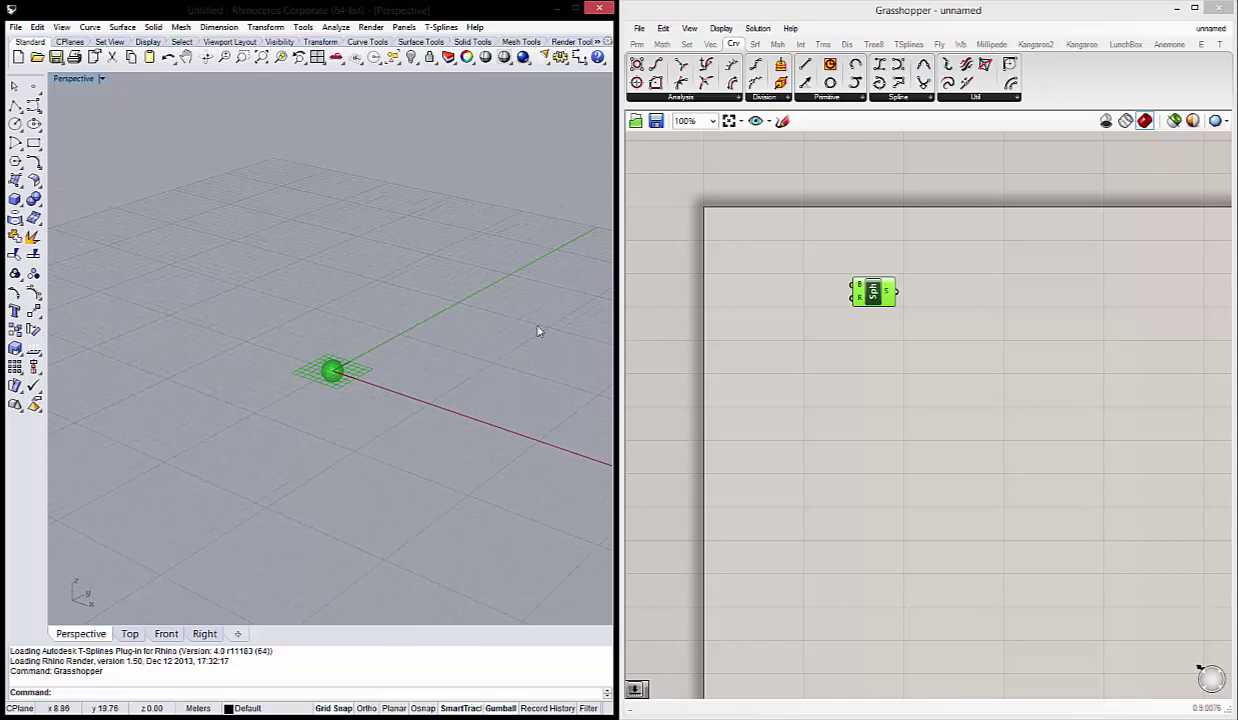
pyautogui.moveTo(390, 351); pyautogui.dragTo(321, 390, button='right')
pyautogui.scroll(2, 320, 393)
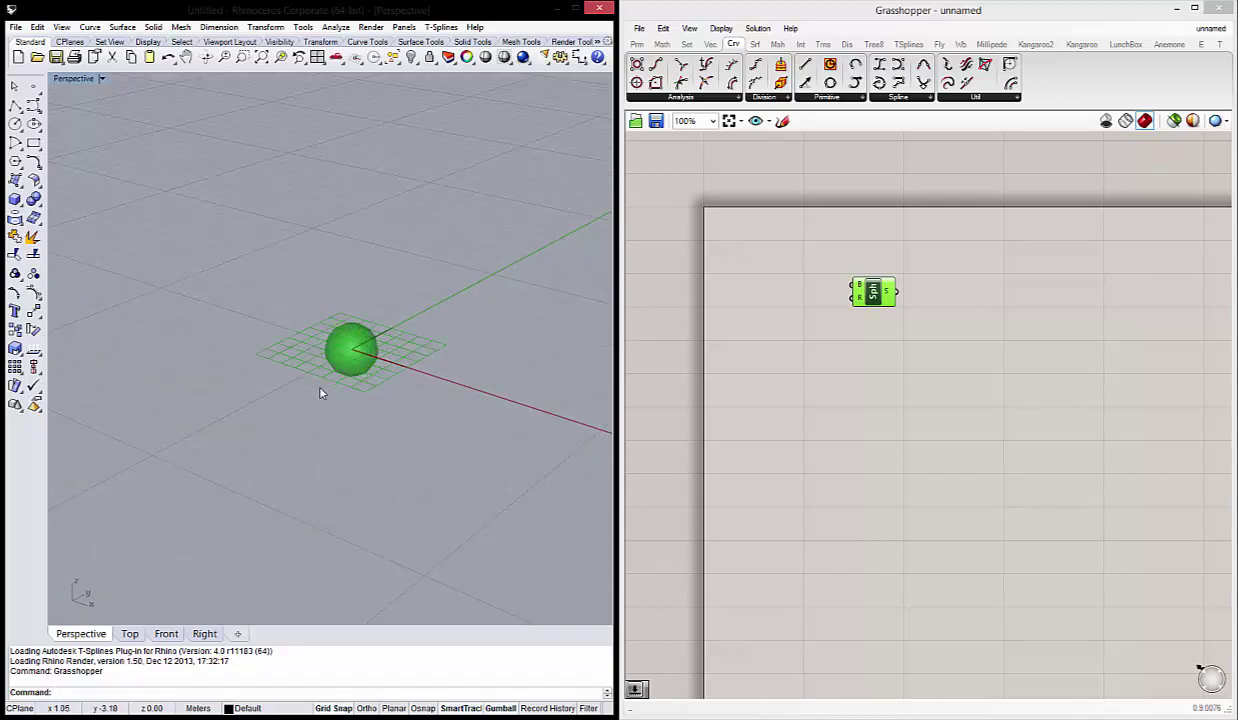
pyautogui.scroll(-2, 320, 393)
pyautogui.moveTo(886, 297); pyautogui.dragTo(915, 299)
pyautogui.click(850, 395)
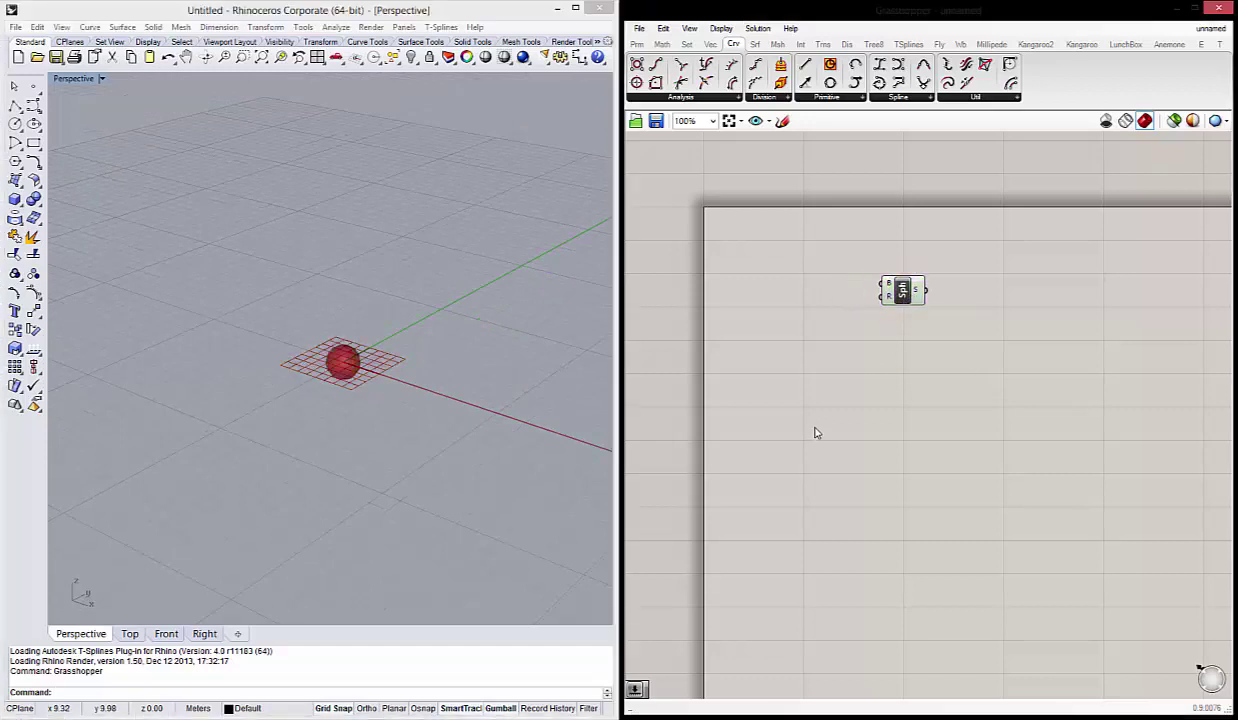
pyautogui.doubleClick(873, 389)
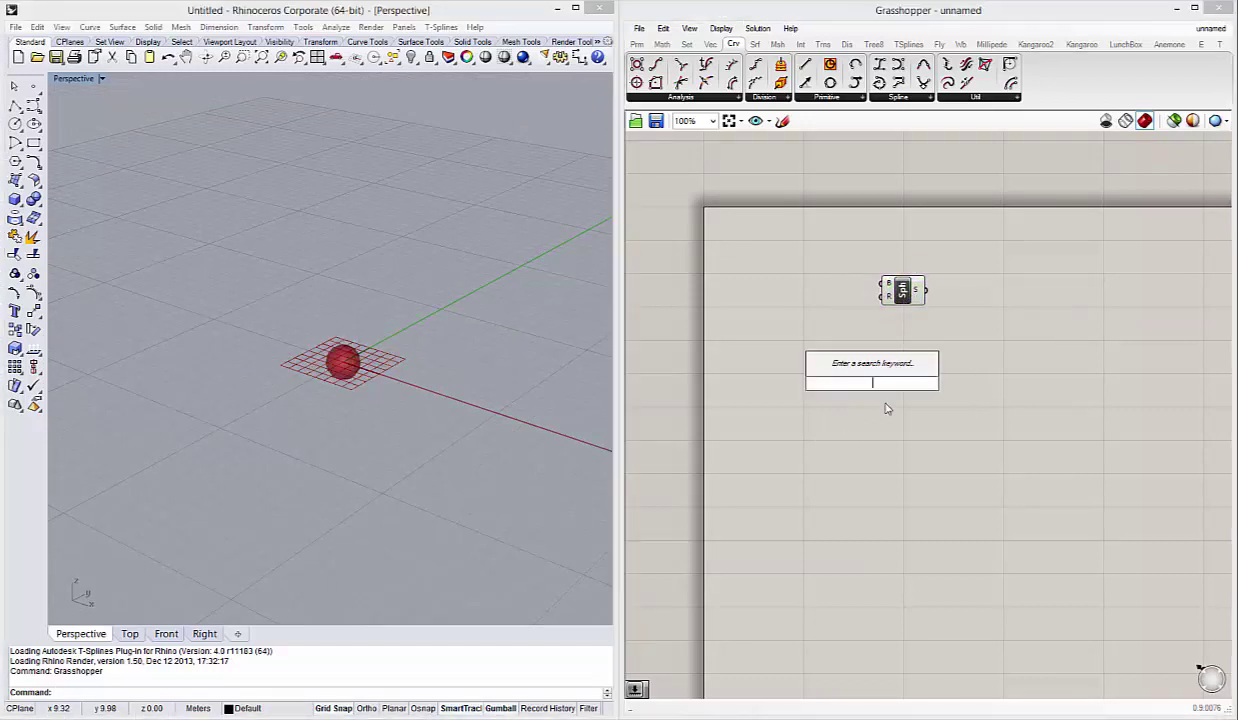
pyautogui.write('25')
pyautogui.press('Return')
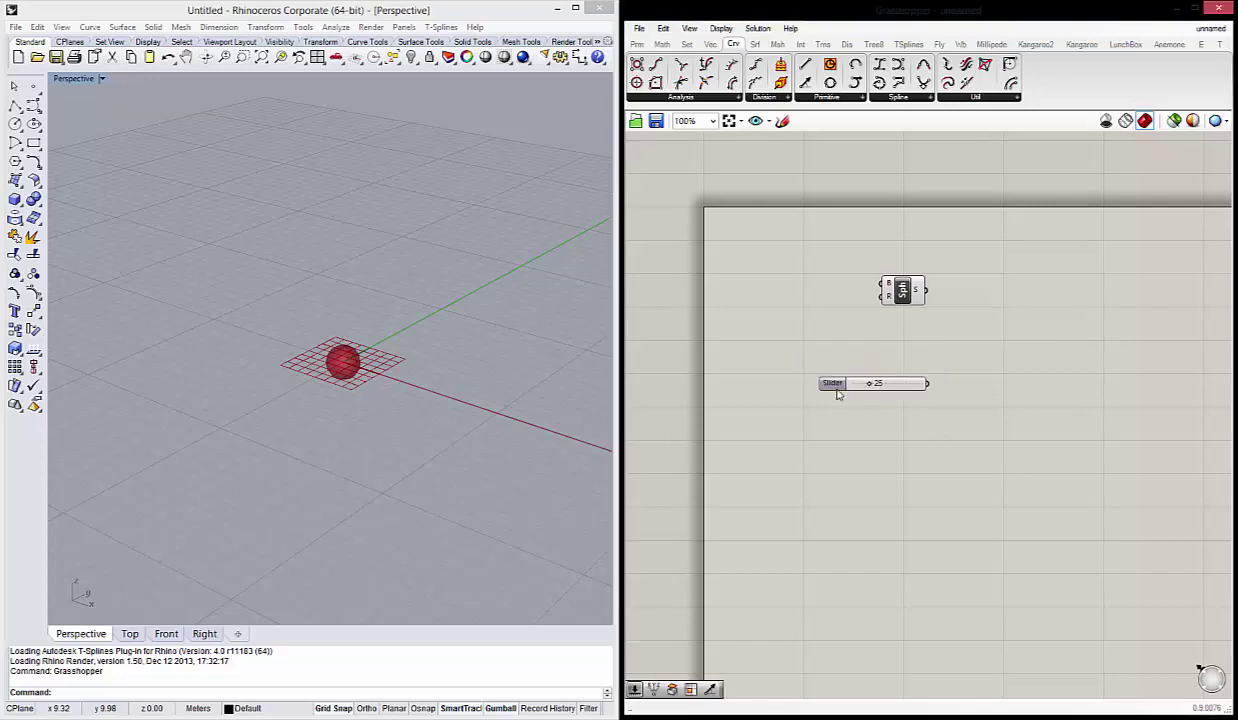
pyautogui.moveTo(836, 389)
pyautogui.mouseDown()
pyautogui.moveTo(839, 317)
pyautogui.moveTo(883, 296)
pyautogui.mouseUp()
pyautogui.moveTo(902, 290); pyautogui.dragTo(937, 298)
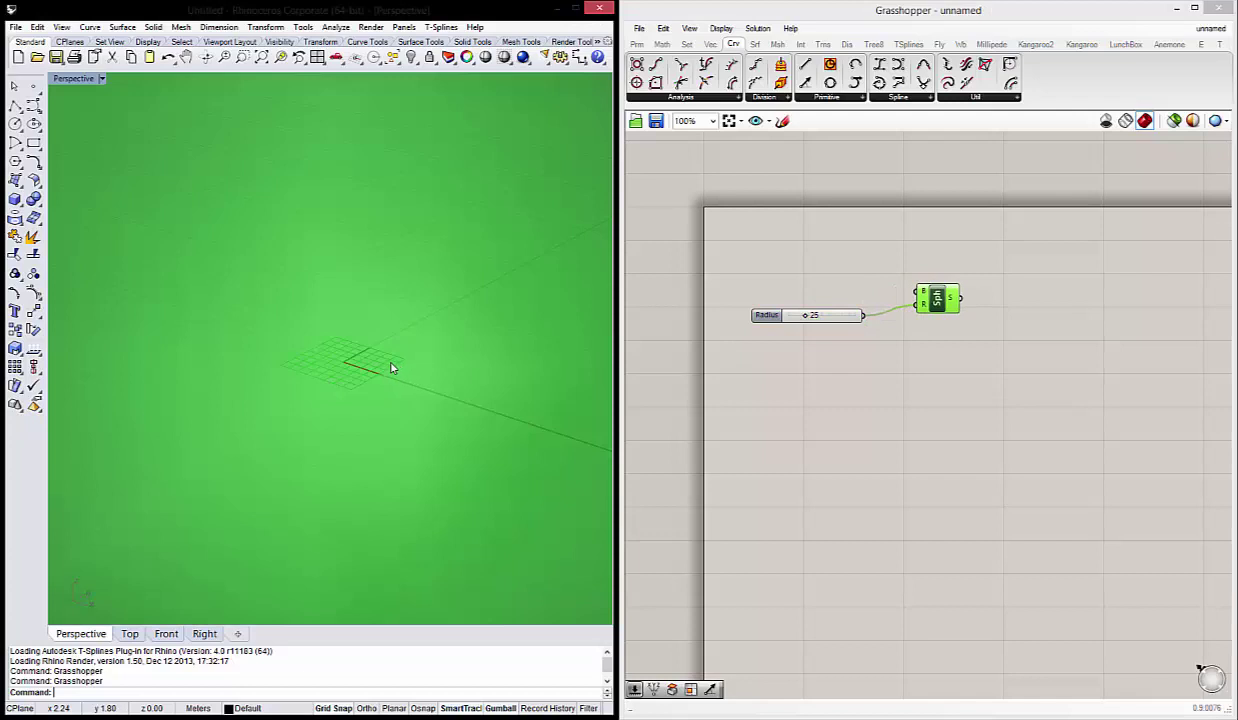
pyautogui.scroll(-5, 392, 369)
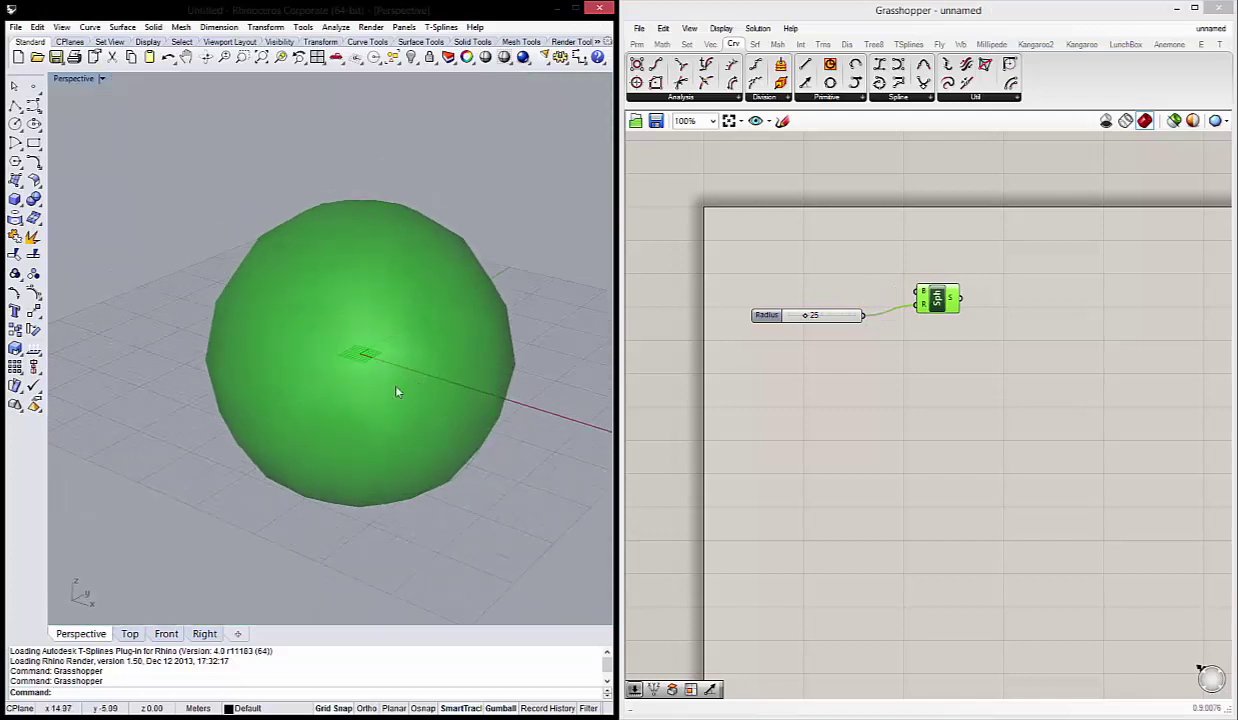
pyautogui.scroll(2, 420, 385)
pyautogui.moveTo(406, 386); pyautogui.dragTo(421, 407, button='right')
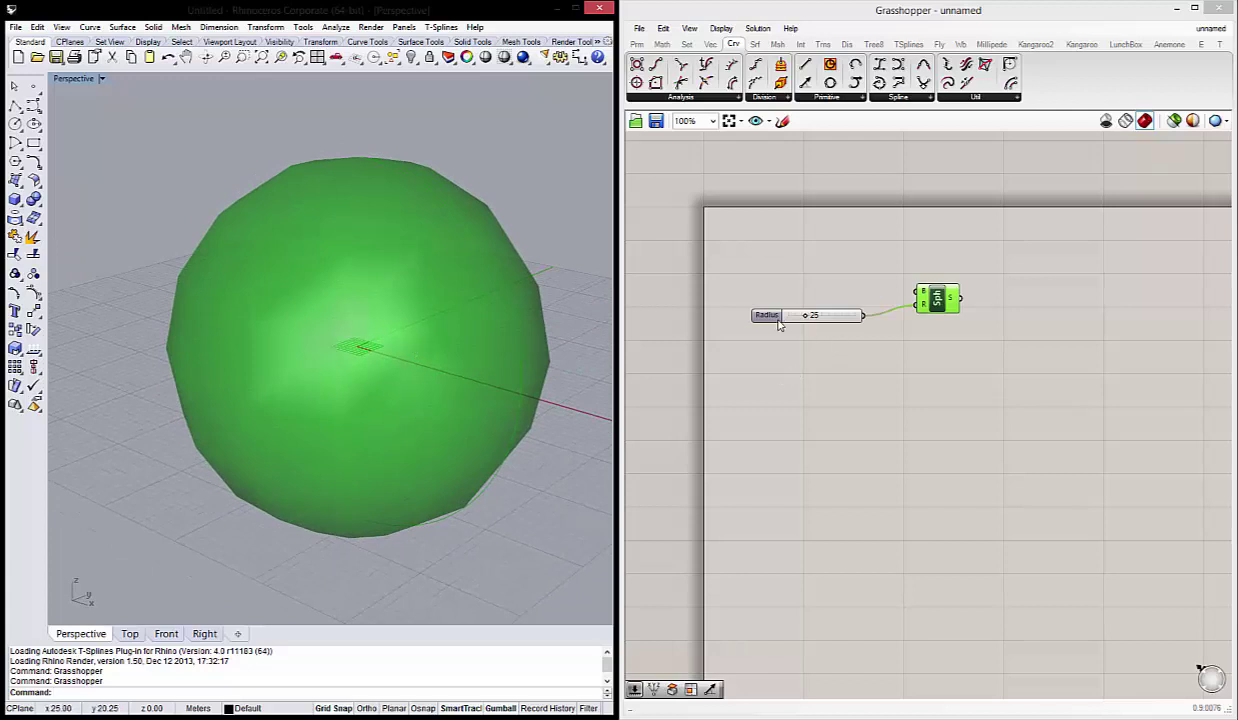
pyautogui.moveTo(779, 323); pyautogui.dragTo(766, 344)
pyautogui.moveTo(378, 380); pyautogui.dragTo(337, 378, button='right')
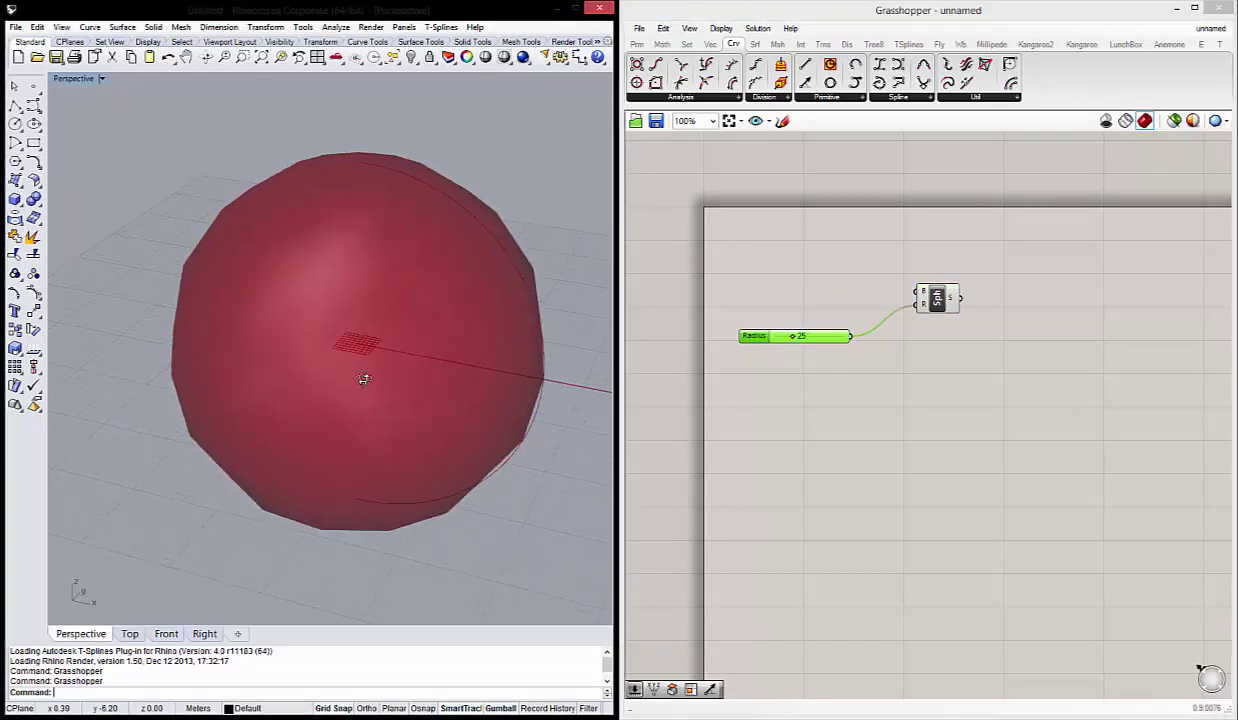
pyautogui.click(821, 428)
pyautogui.moveTo(925, 306); pyautogui.dragTo(939, 312)
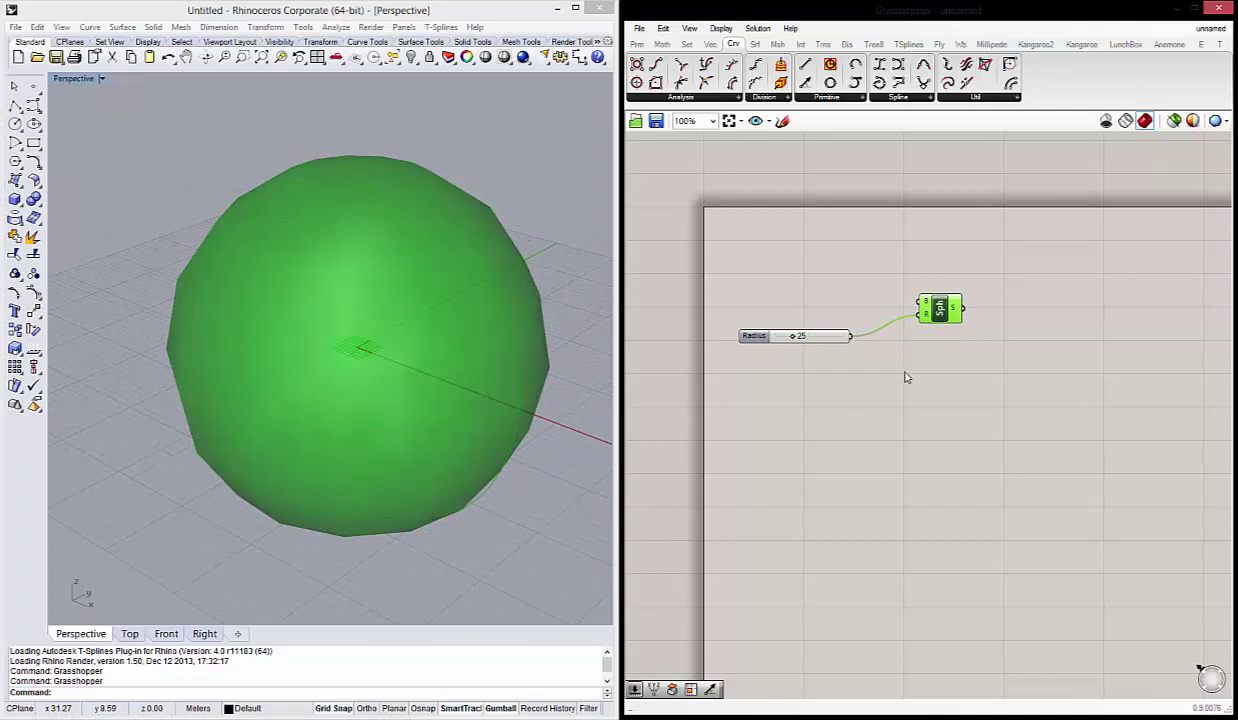
pyautogui.moveTo(541, 399)
pyautogui.mouseDown(button='right')
pyautogui.moveTo(475, 378)
pyautogui.moveTo(362, 425)
pyautogui.mouseUp(button='right')
pyautogui.scroll(-3, 387, 444)
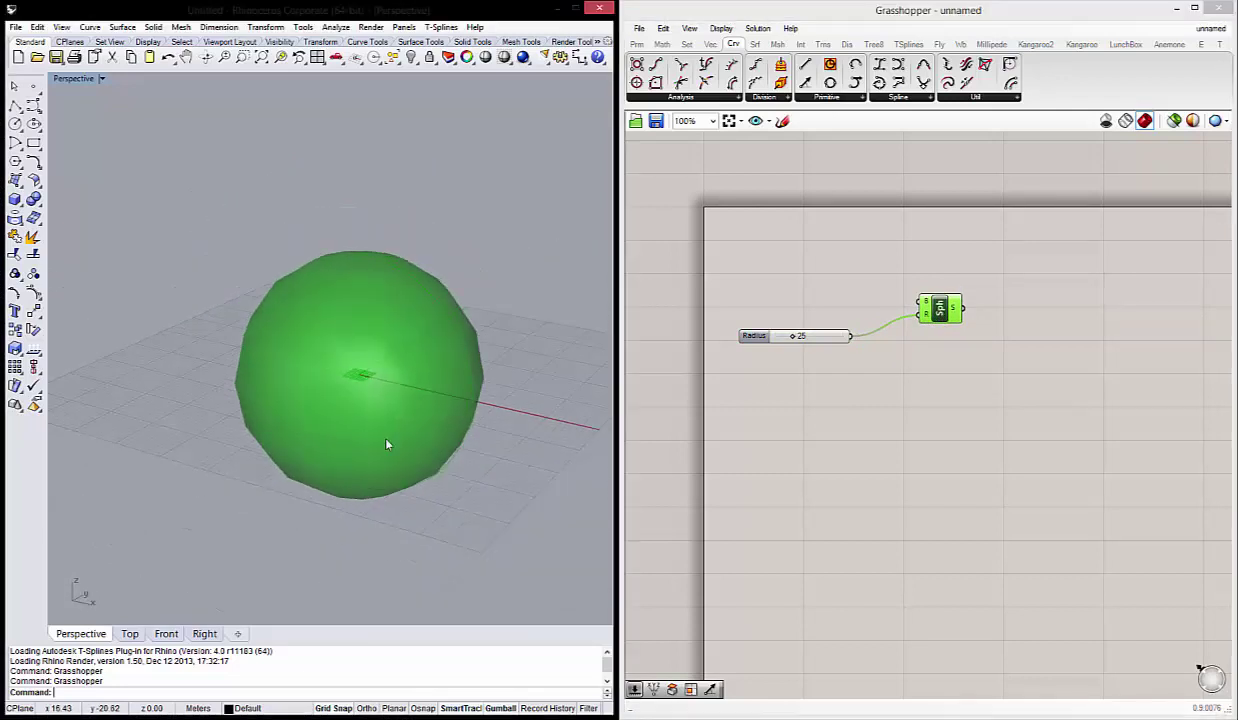
pyautogui.moveTo(373, 290); pyautogui.dragTo(363, 297, button='right')
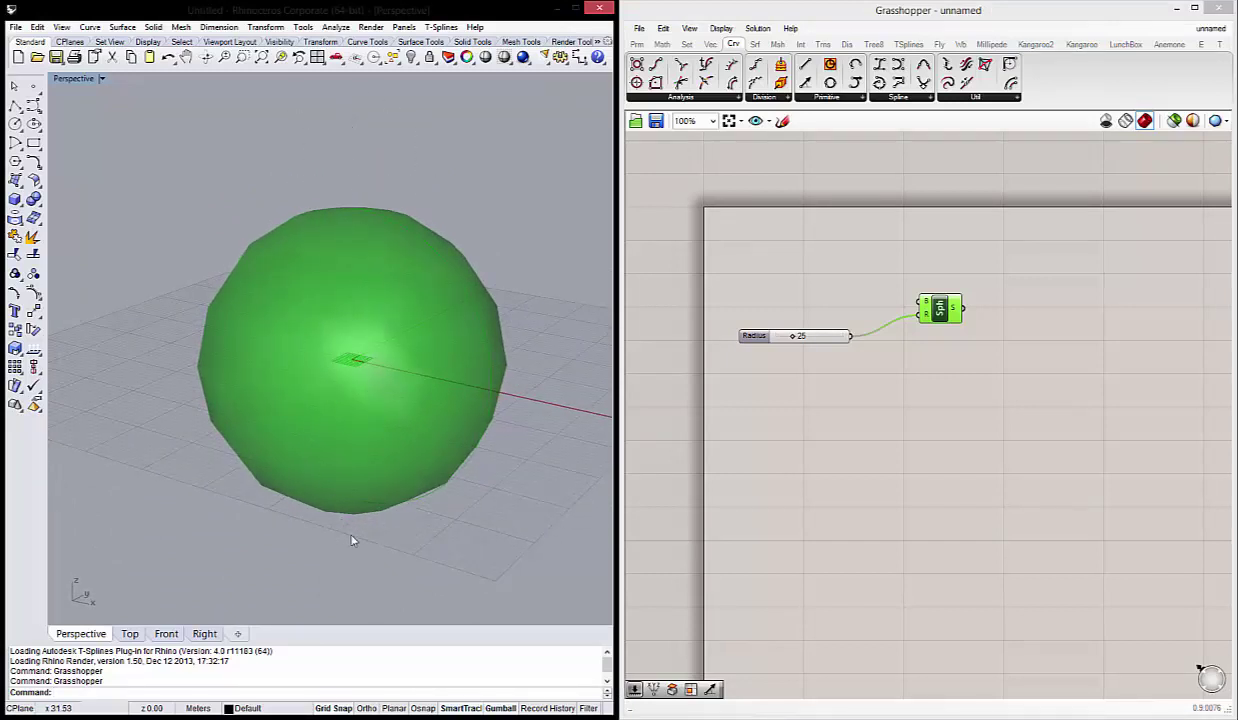
pyautogui.moveTo(300, 540); pyautogui.dragTo(380, 572)
pyautogui.moveTo(380, 572); pyautogui.dragTo(519, 329, button='right')
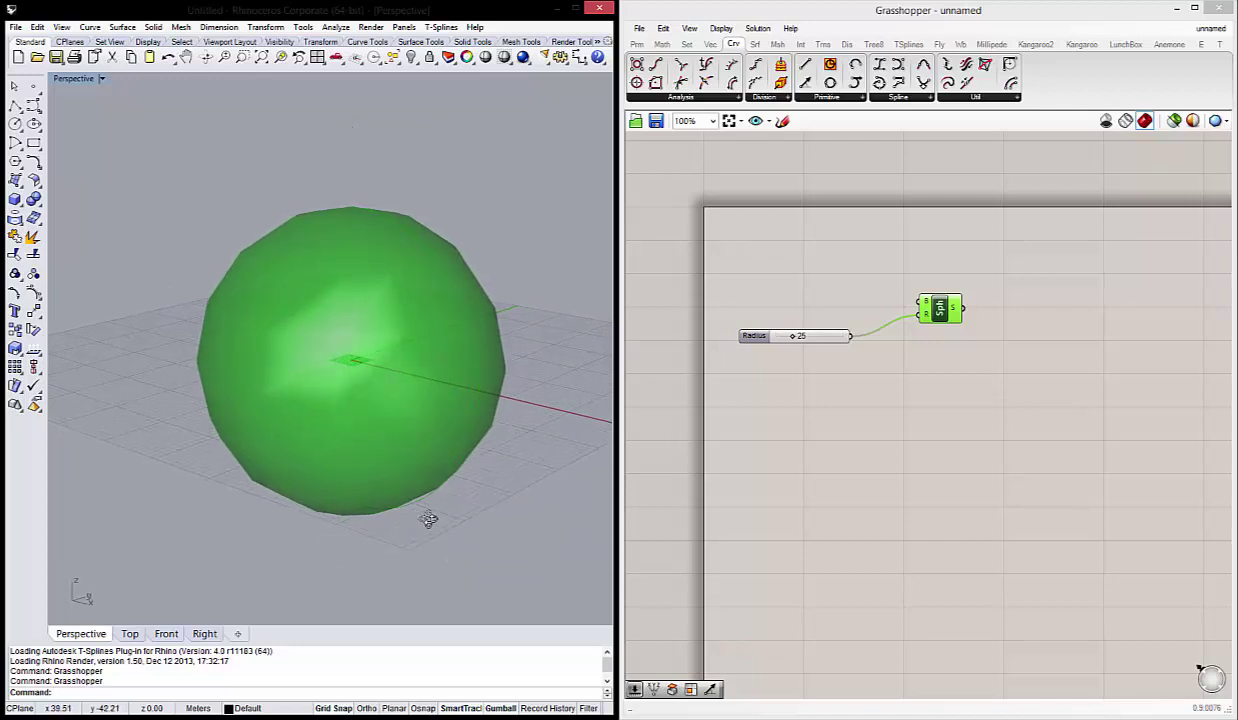
pyautogui.moveTo(370, 174); pyautogui.dragTo(322, 349, button='right')
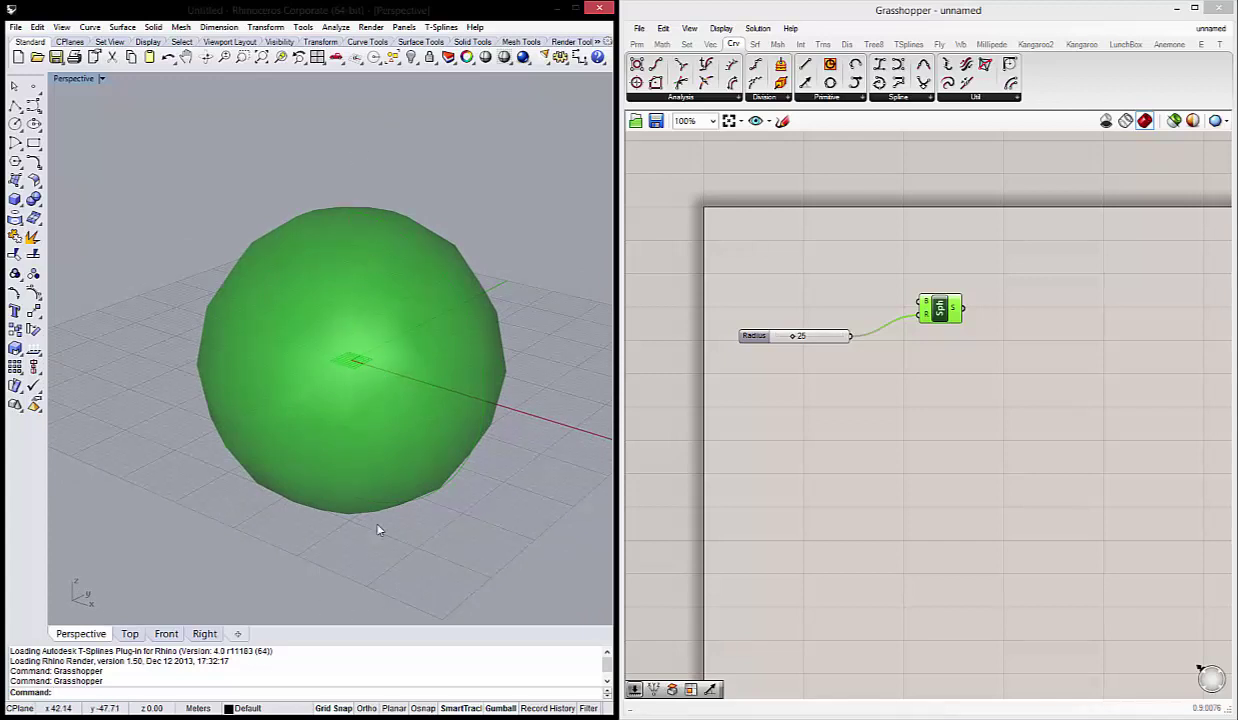
pyautogui.moveTo(378, 580)
pyautogui.mouseDown(button='right')
pyautogui.moveTo(387, 538)
pyautogui.moveTo(402, 545)
pyautogui.mouseUp(button='right')
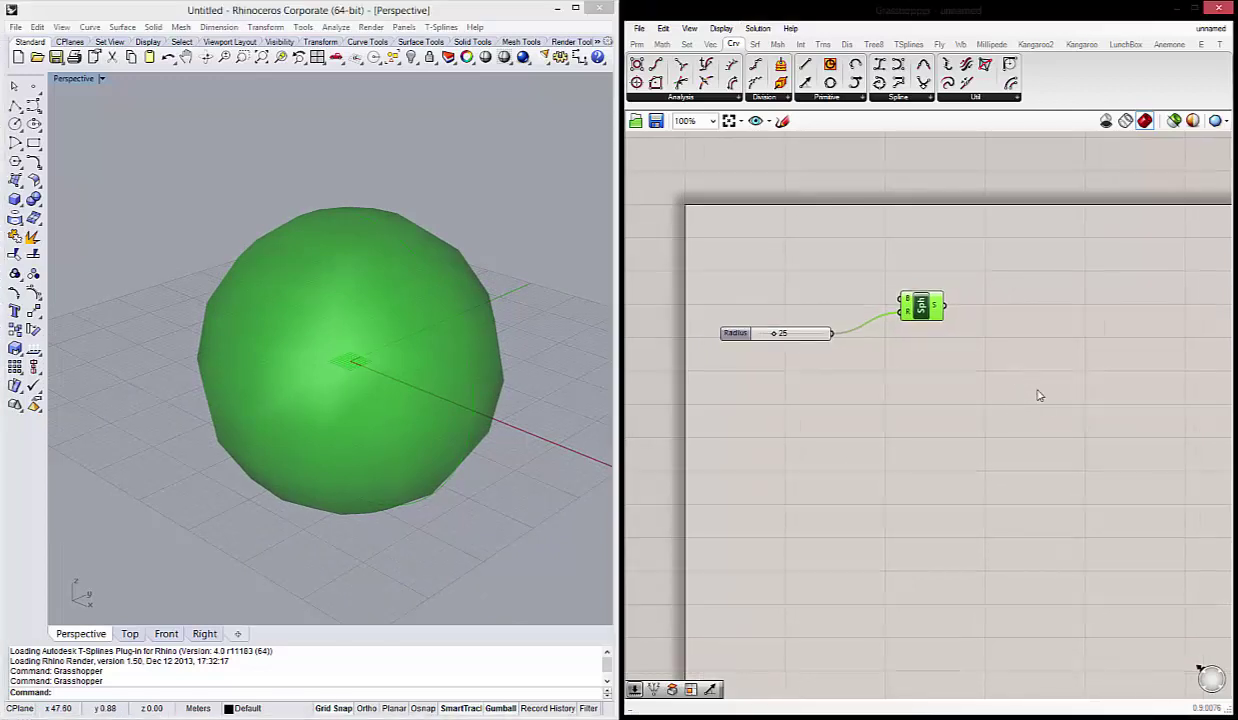
# Add a Construct Point component from a 'construct' search and duplicate it below itself.
pyautogui.doubleClick(1032, 352)
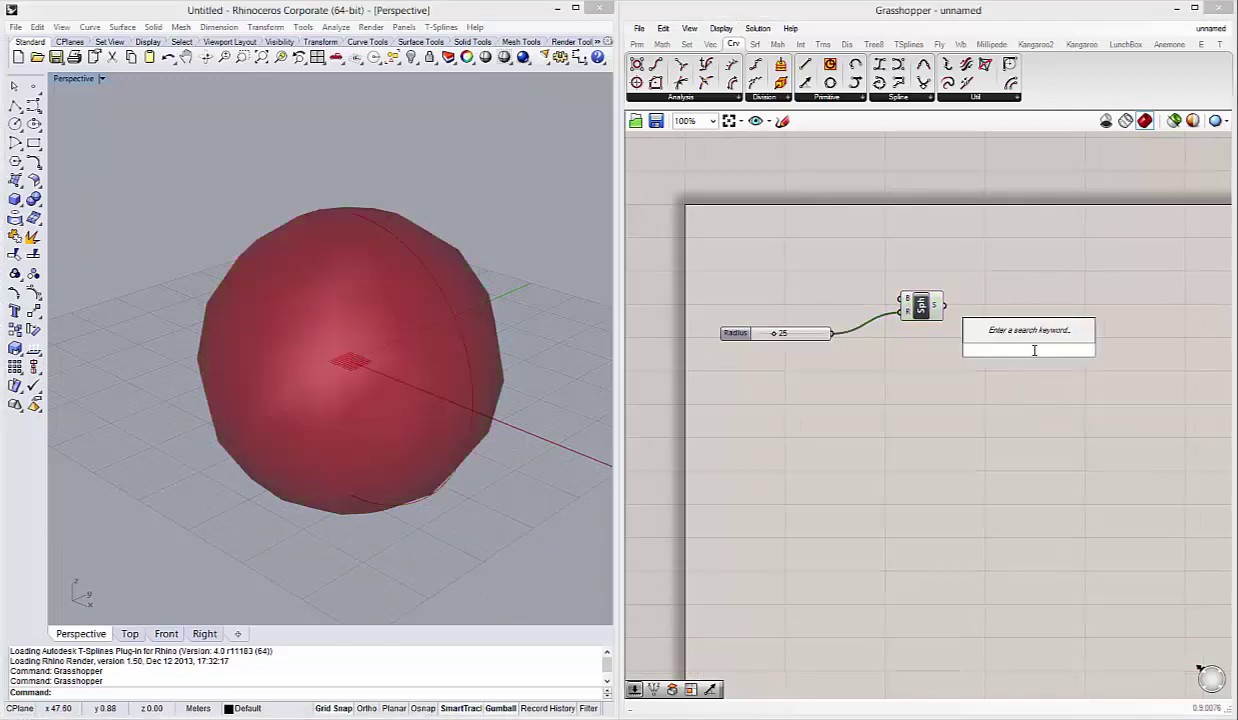
pyautogui.write('construct')
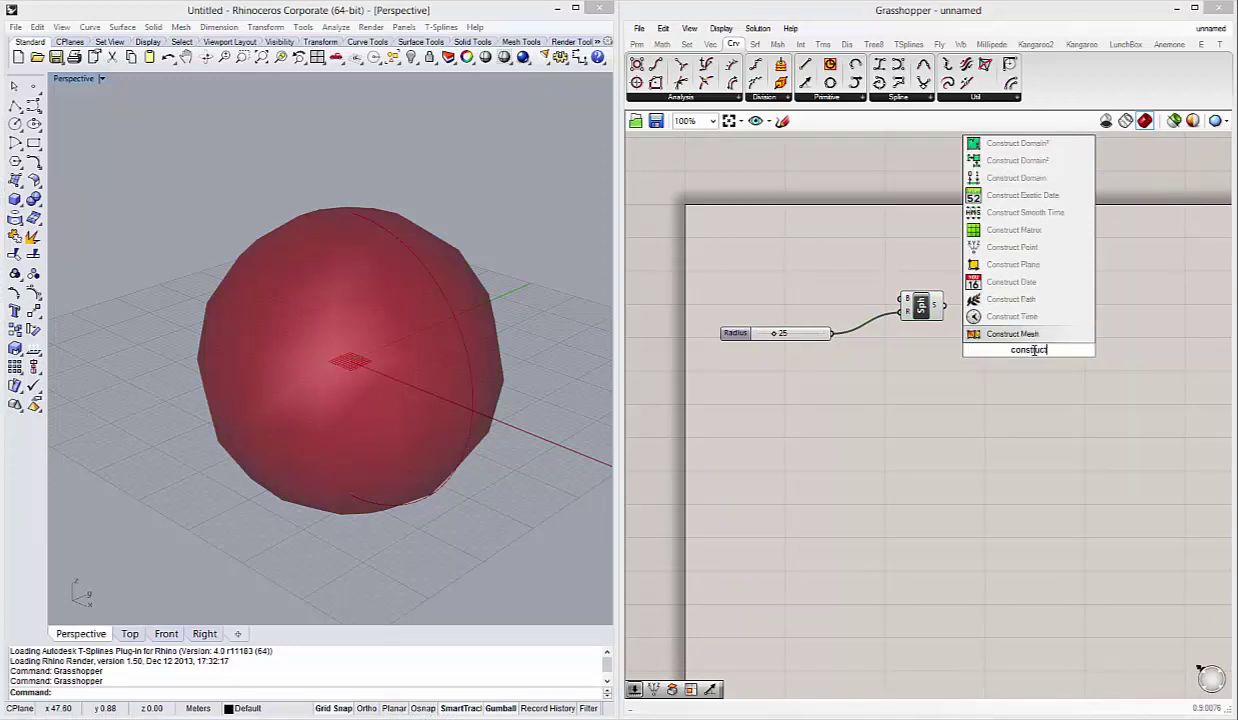
pyautogui.click(1012, 264)
pyautogui.moveTo(1033, 349); pyautogui.dragTo(1081, 272)
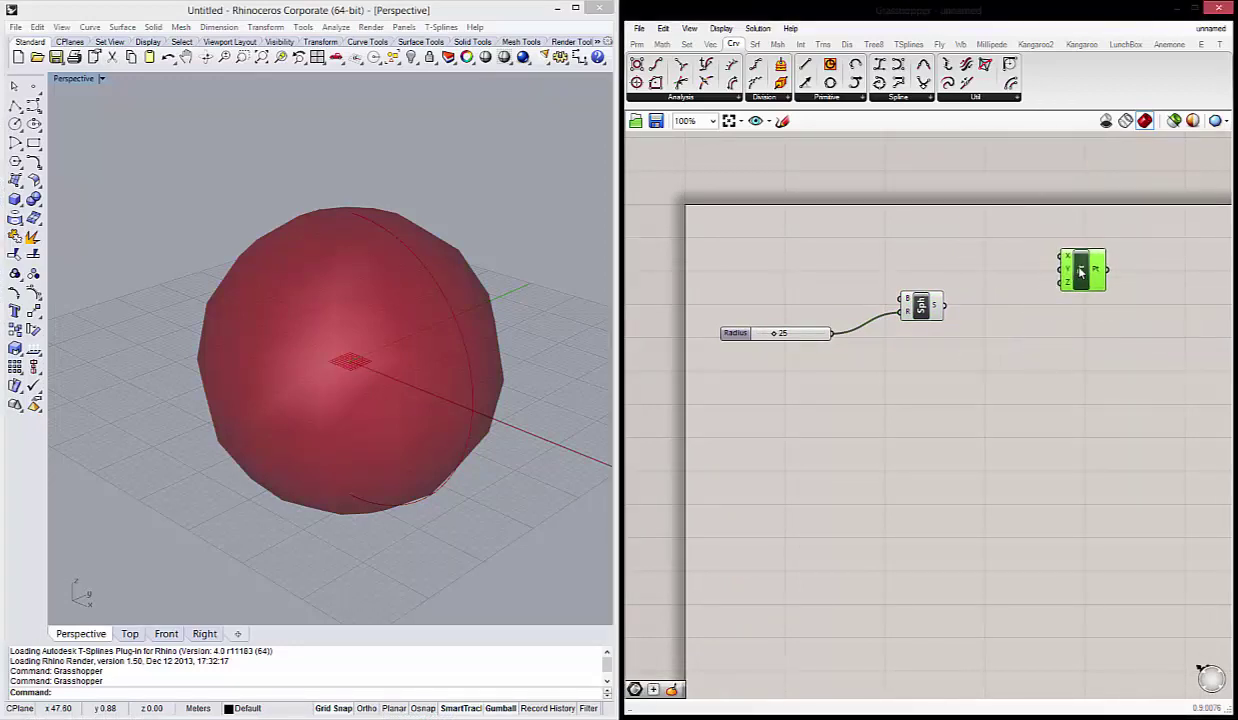
pyautogui.keyDown('alt'); pyautogui.moveTo(1081, 272); pyautogui.dragTo(1082, 344); pyautogui.keyUp('alt')
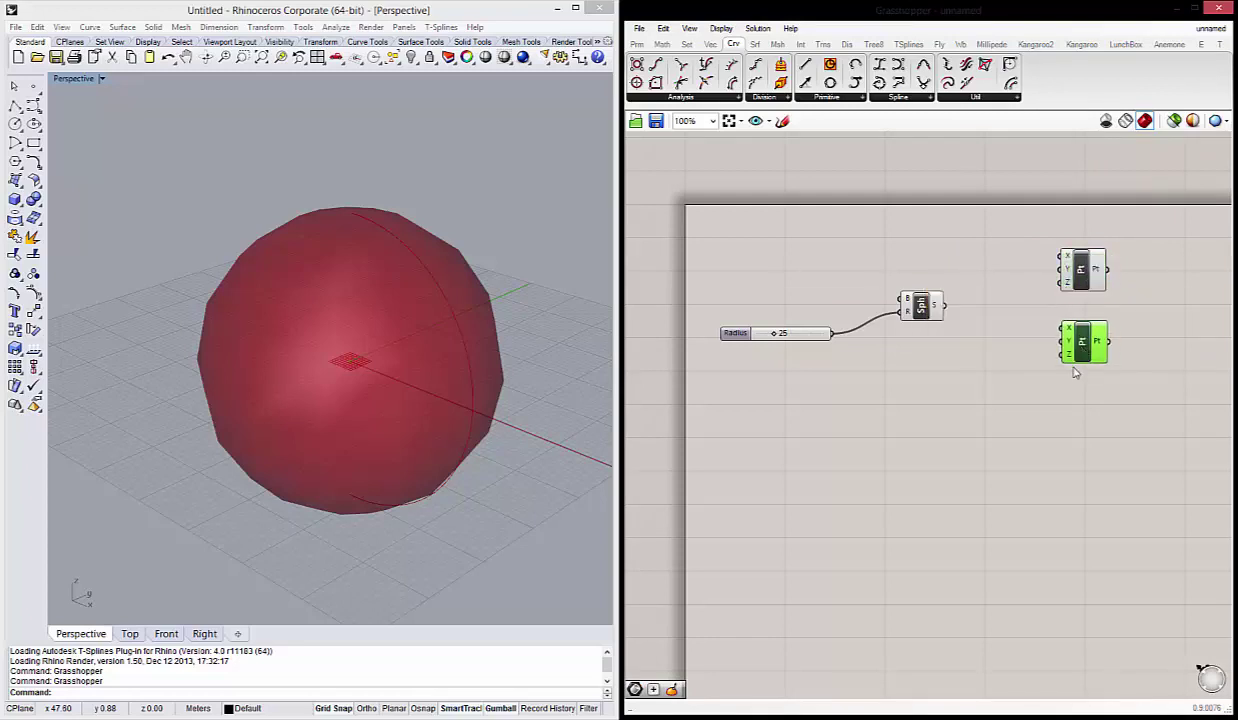
pyautogui.click(1050, 454)
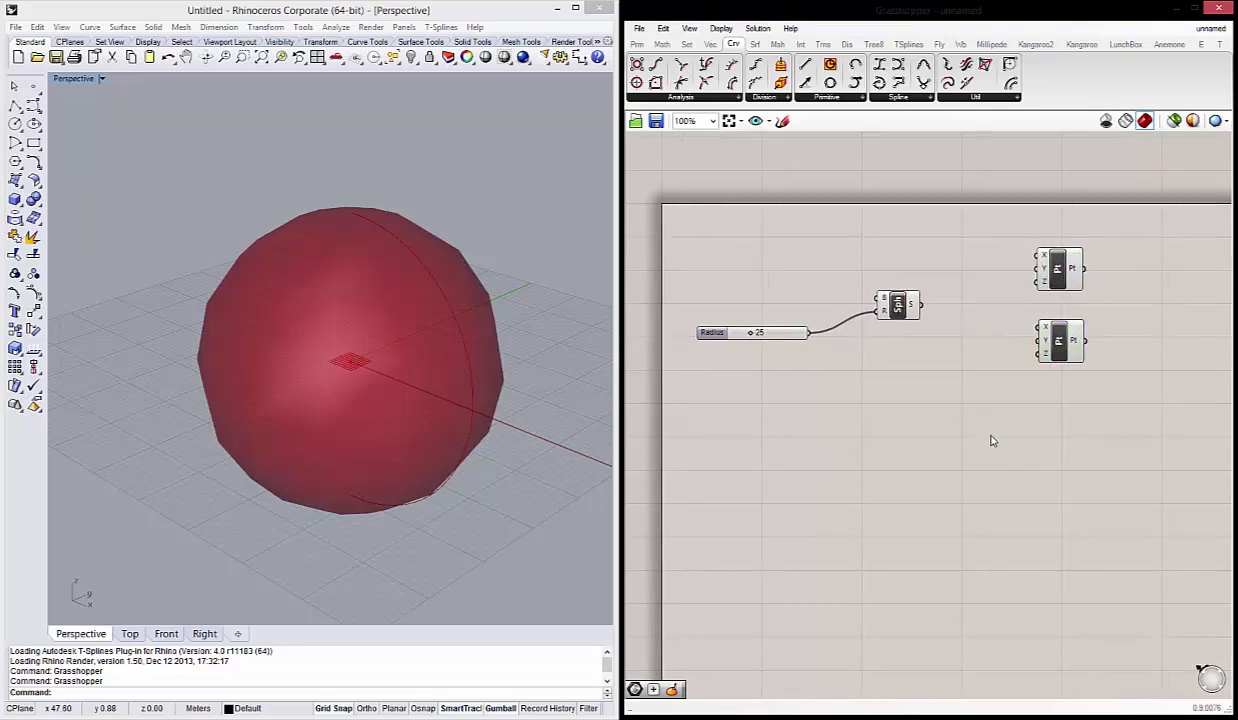
# Move the Sphere component lower on the canvas and show the Math component set.
pyautogui.moveTo(881, 310); pyautogui.dragTo(901, 344)
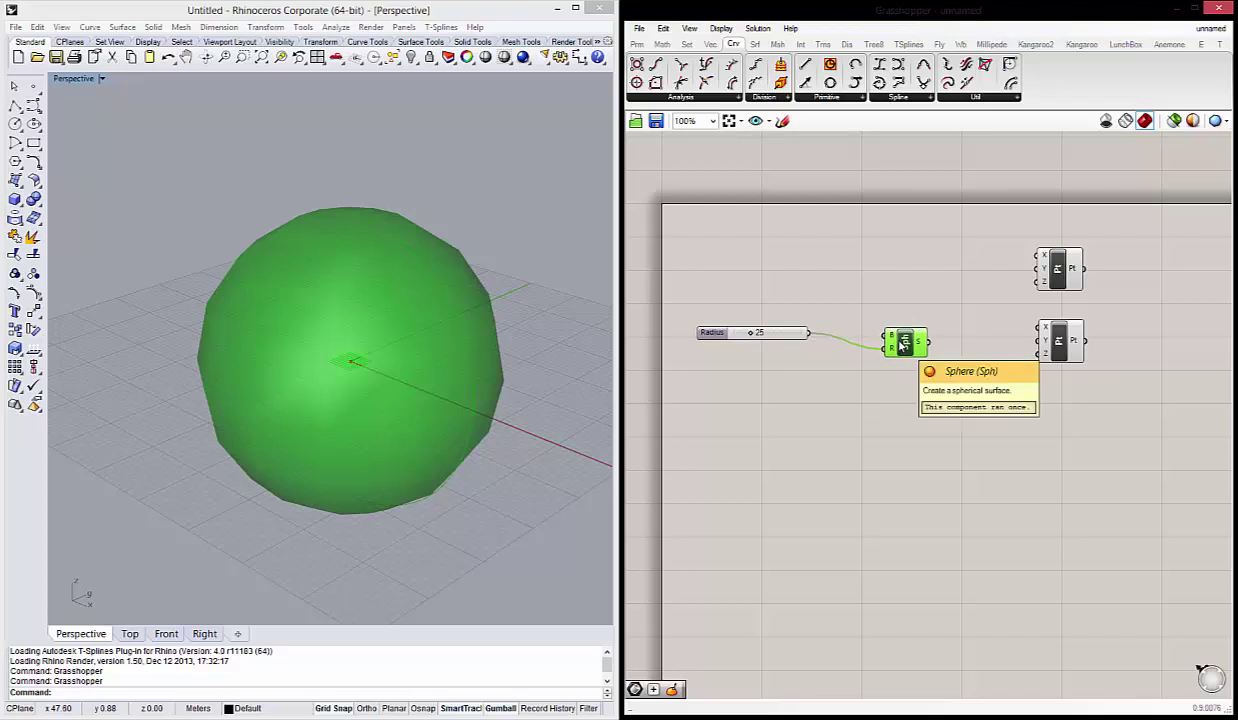
pyautogui.moveTo(838, 297); pyautogui.dragTo(880, 302, button='right')
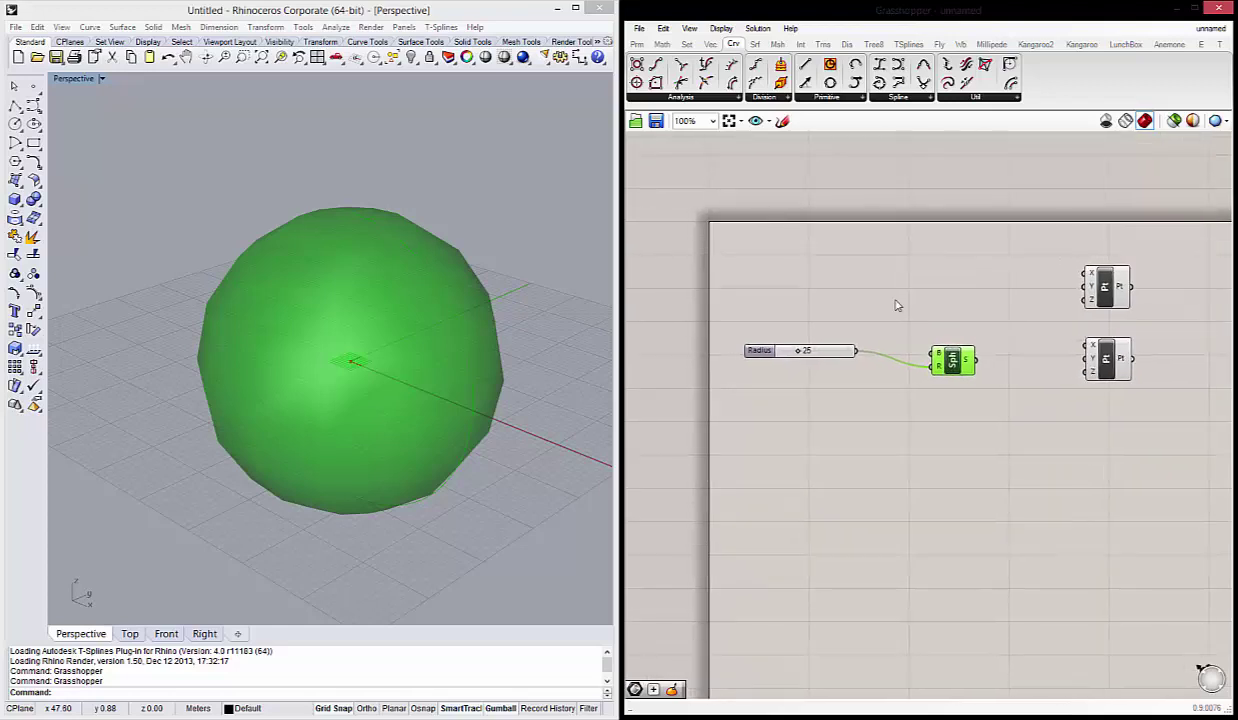
pyautogui.click(905, 314)
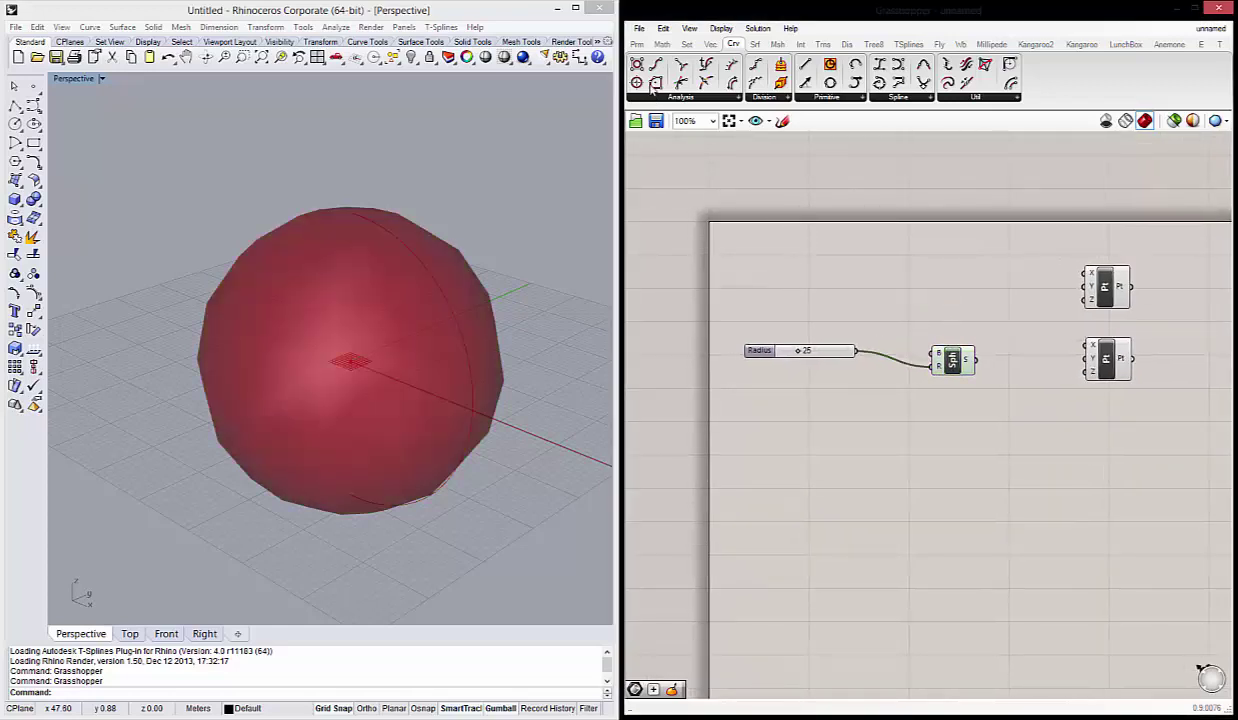
pyautogui.click(661, 44)
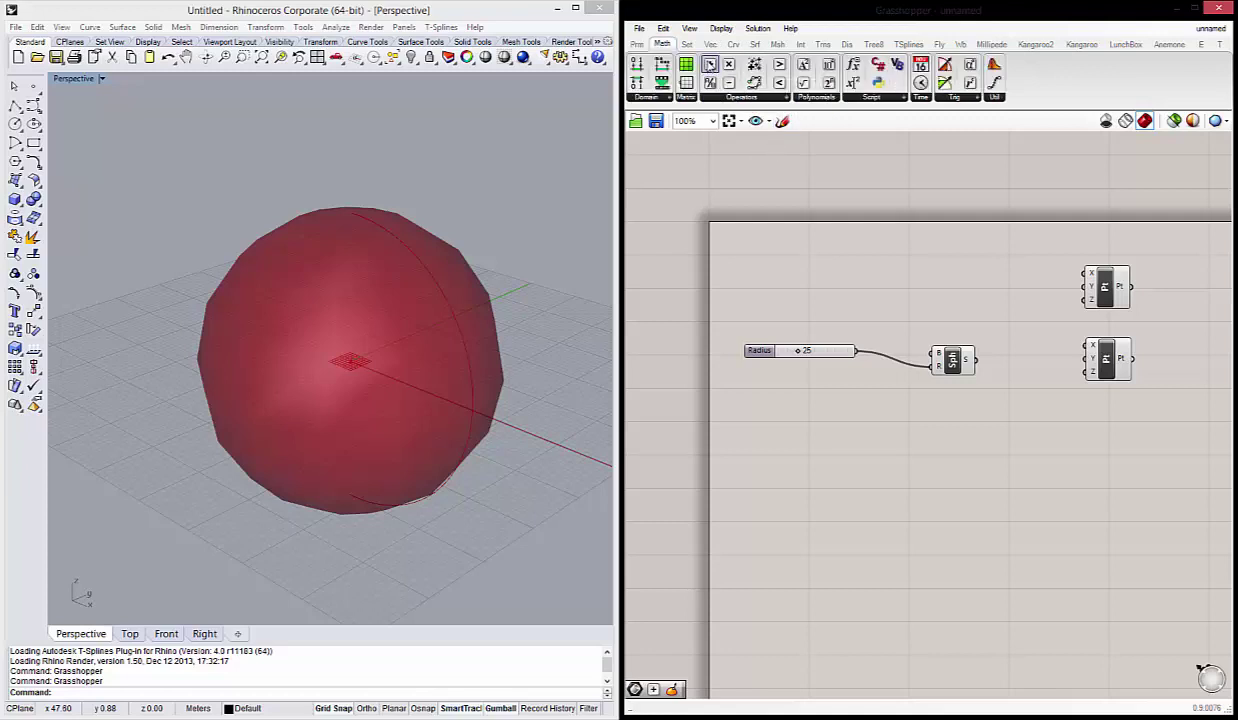
# Add an A+B Addition fed by Radius into B, with its result driving the lower point's Z.
pyautogui.moveTo(944, 306); pyautogui.dragTo(950, 298)
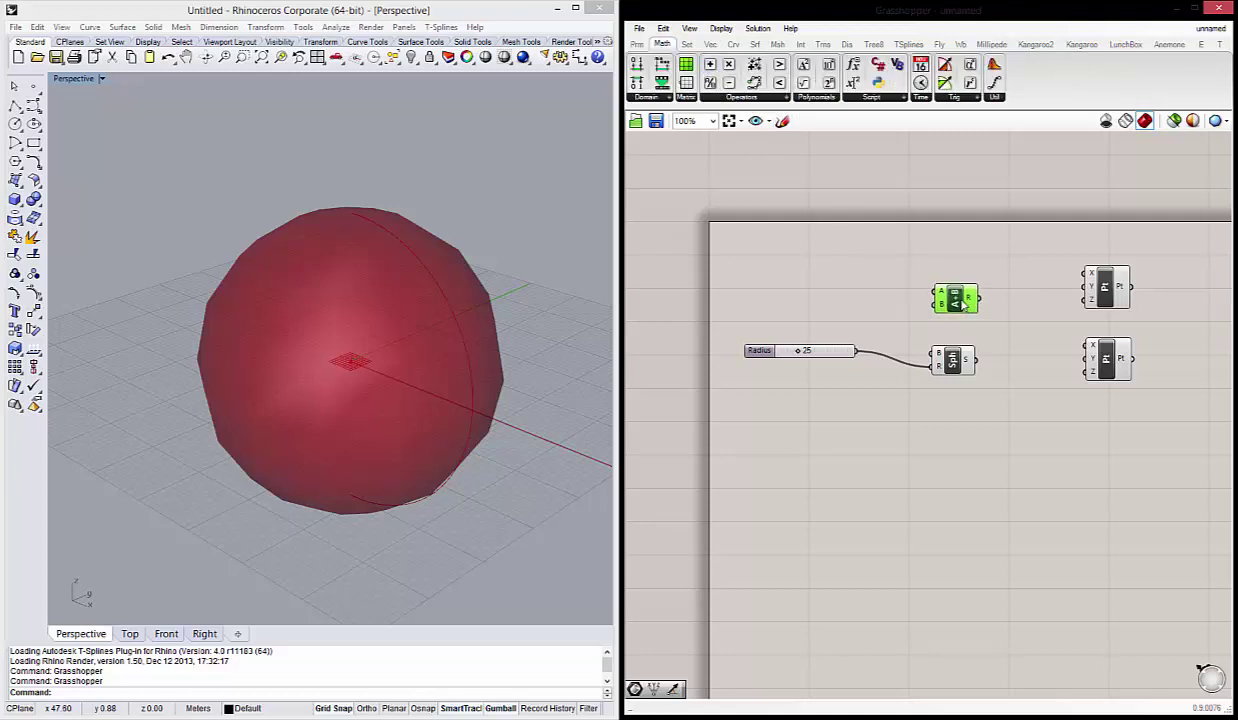
pyautogui.moveTo(857, 351)
pyautogui.mouseDown()
pyautogui.moveTo(931, 301)
pyautogui.moveTo(953, 310)
pyautogui.mouseUp()
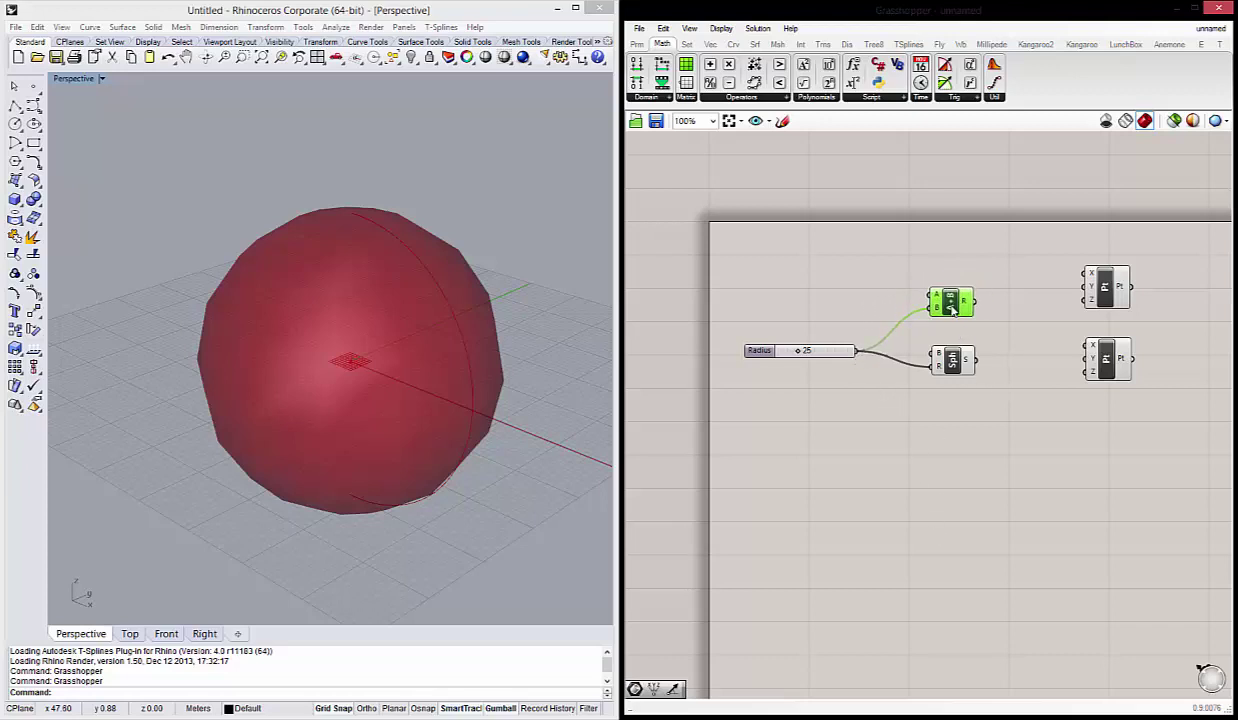
pyautogui.moveTo(1115, 362); pyautogui.dragTo(1043, 360, button='right')
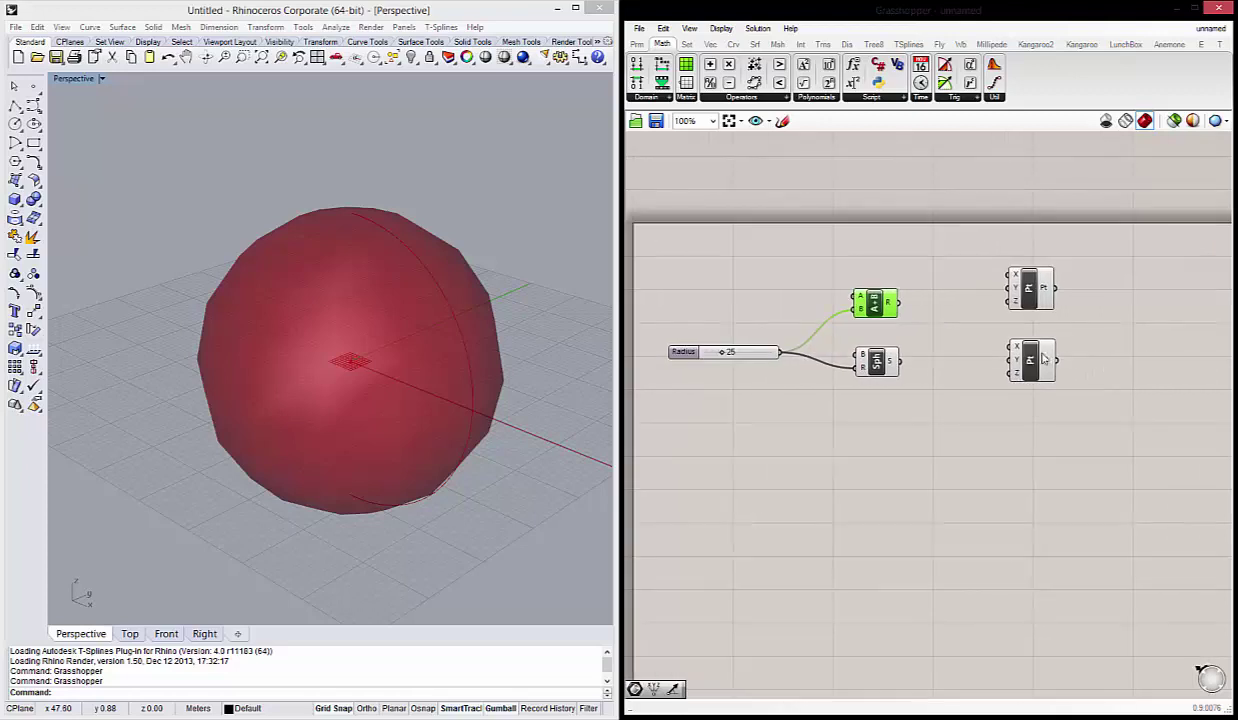
pyautogui.moveTo(903, 308); pyautogui.dragTo(1010, 378)
pyautogui.moveTo(376, 401); pyautogui.dragTo(301, 326, button='right')
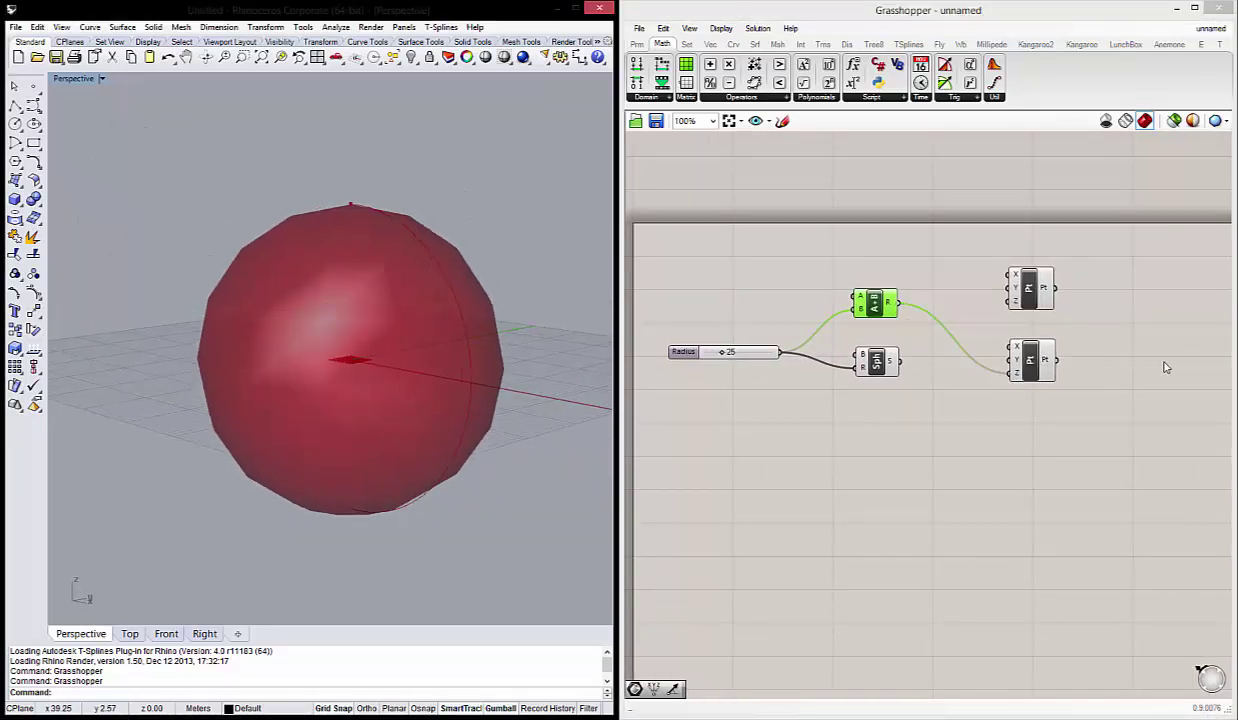
# Turn off the Sphere component's viewport preview.
pyautogui.click(1032, 358)
pyautogui.click(821, 434)
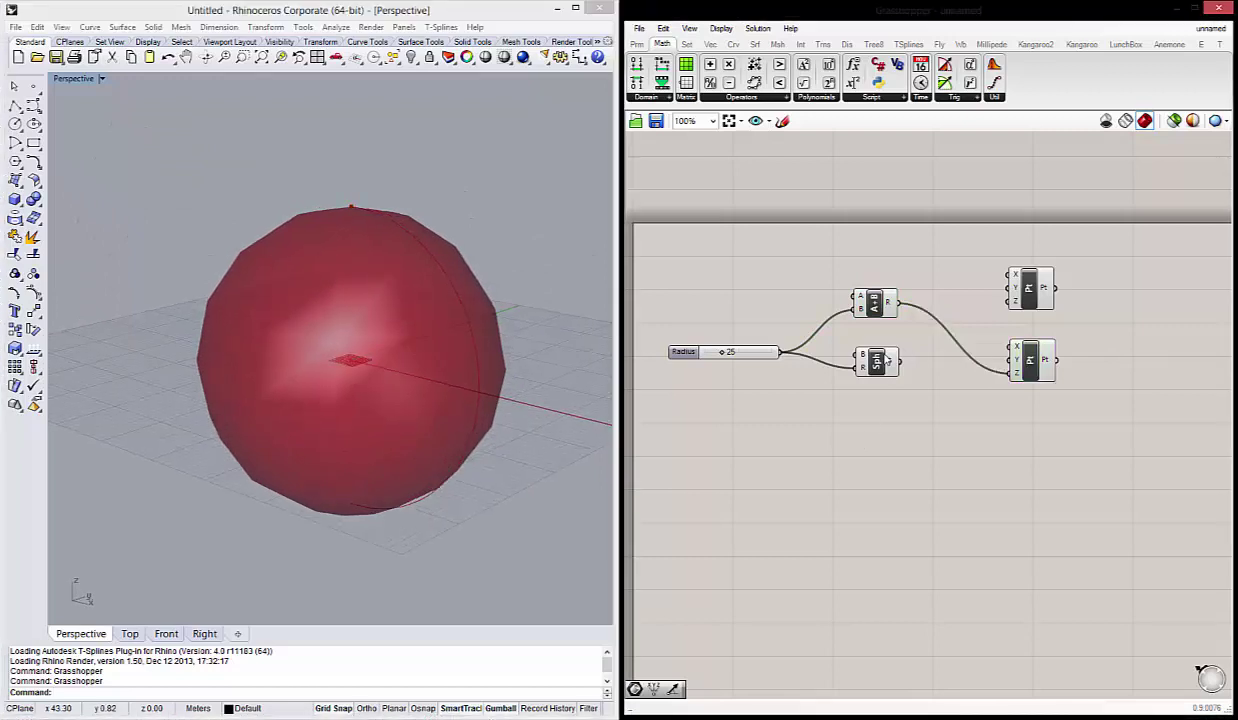
pyautogui.click(876, 361)
pyautogui.rightClick(876, 362)
pyautogui.click(914, 391)
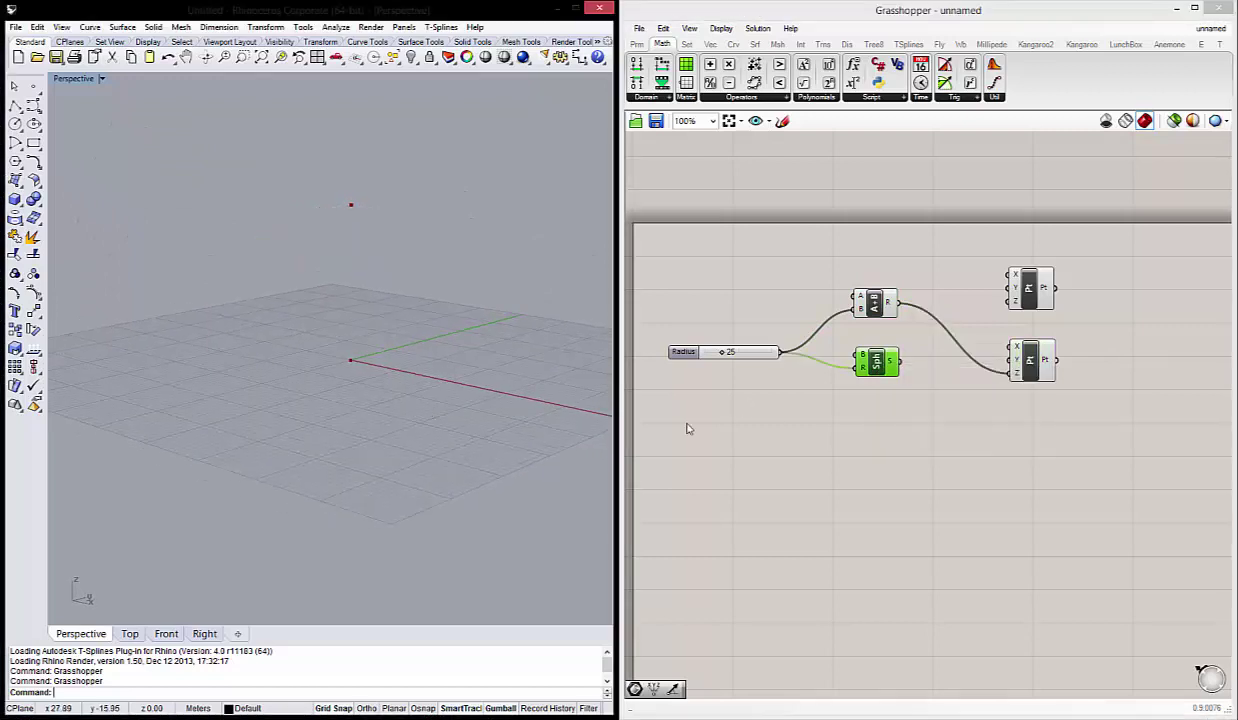
# Nudge the lower Construct Point component and orbit the view to inspect the new point.
pyautogui.click(1036, 360)
pyautogui.moveTo(1036, 360); pyautogui.dragTo(1039, 368)
pyautogui.moveTo(227, 265); pyautogui.dragTo(229, 312, button='right')
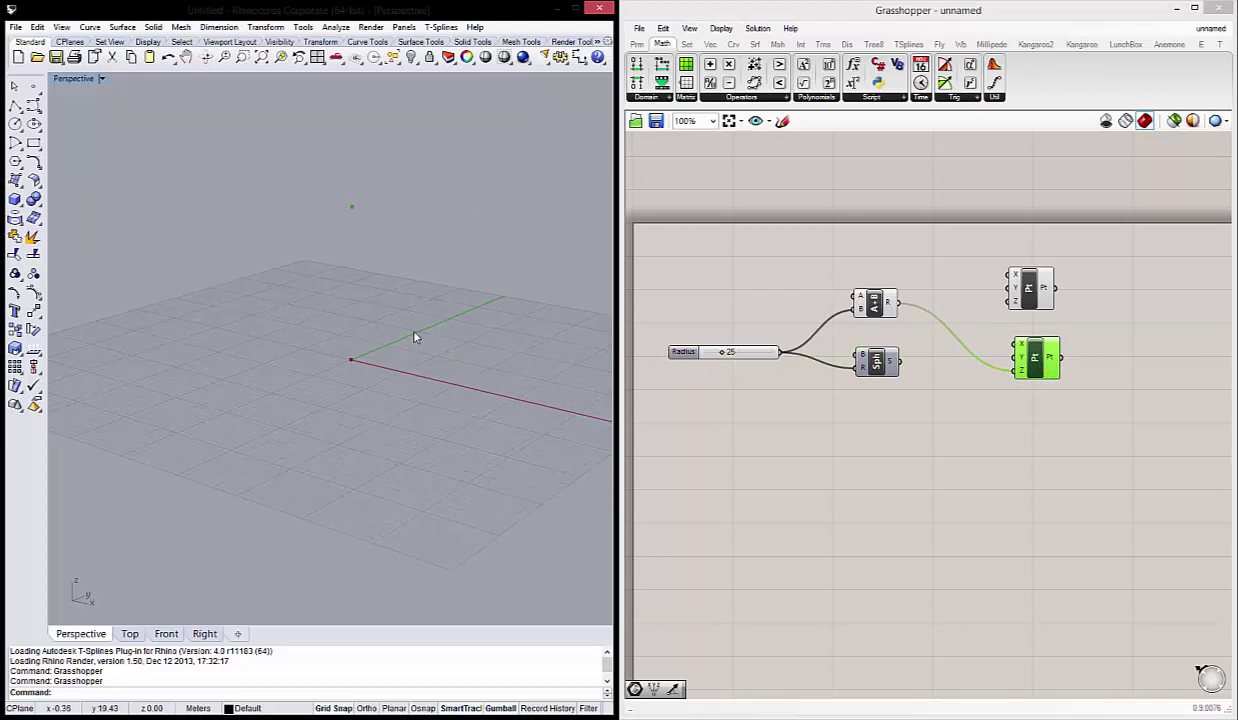
pyautogui.moveTo(414, 337); pyautogui.dragTo(420, 346, button='right')
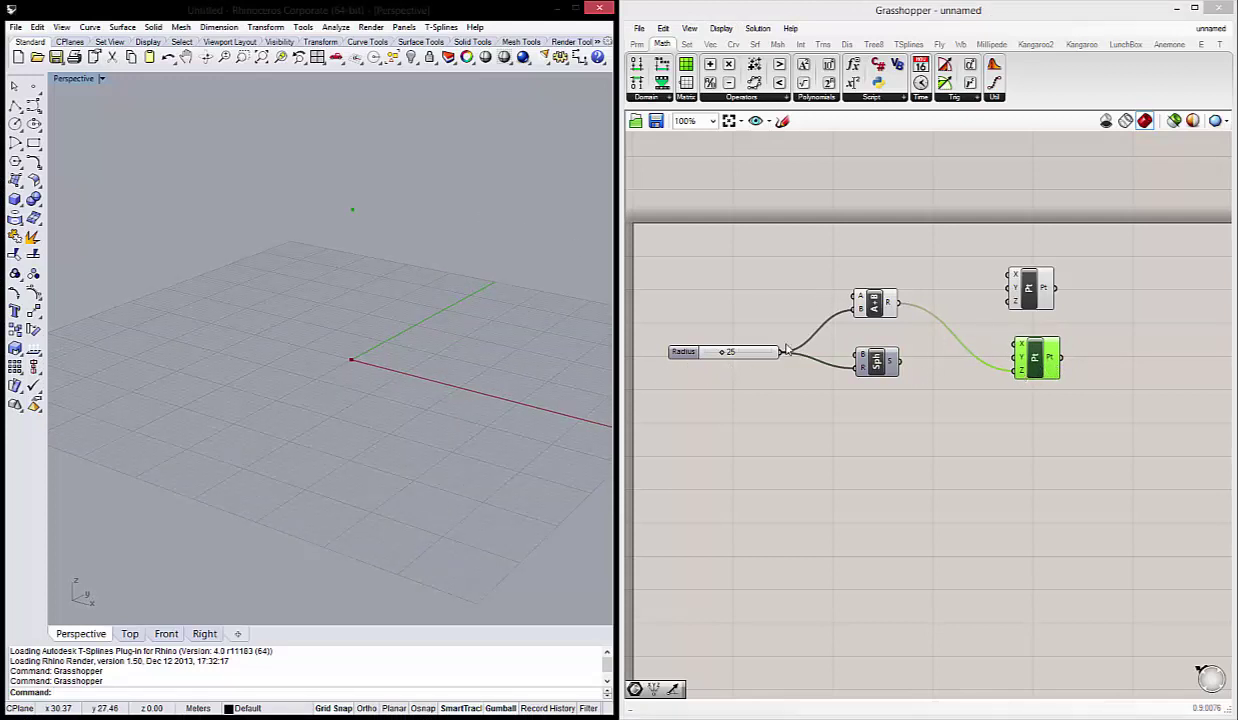
pyautogui.click(878, 308)
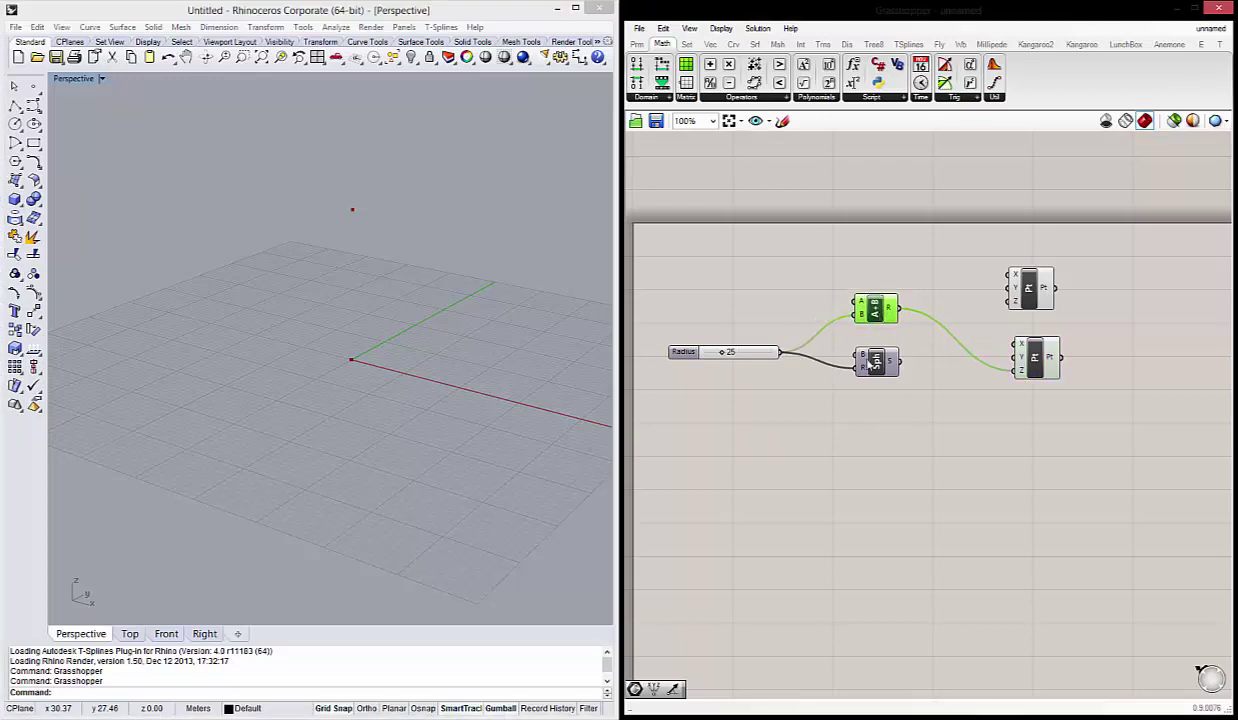
pyautogui.click(893, 448)
pyautogui.scroll(-2, 873, 410)
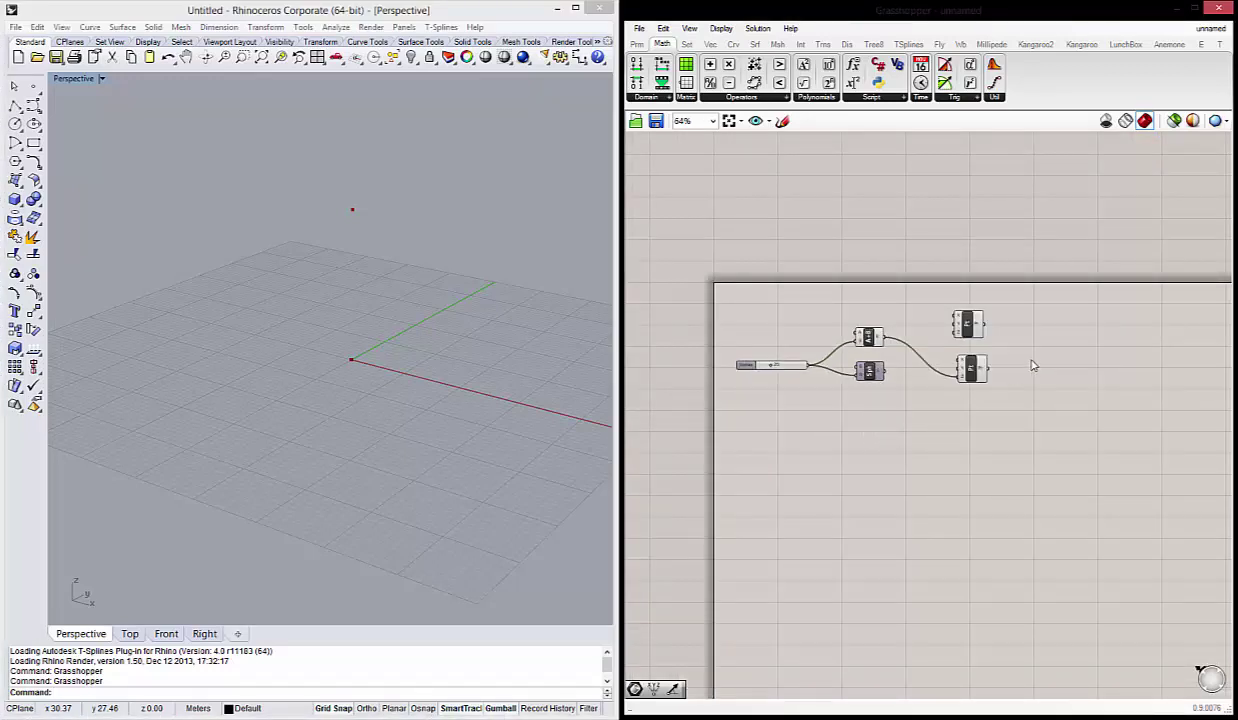
# Move both Construct Point components up beside the Addition and orbit the Perspective view.
pyautogui.moveTo(972, 328); pyautogui.dragTo(974, 305)
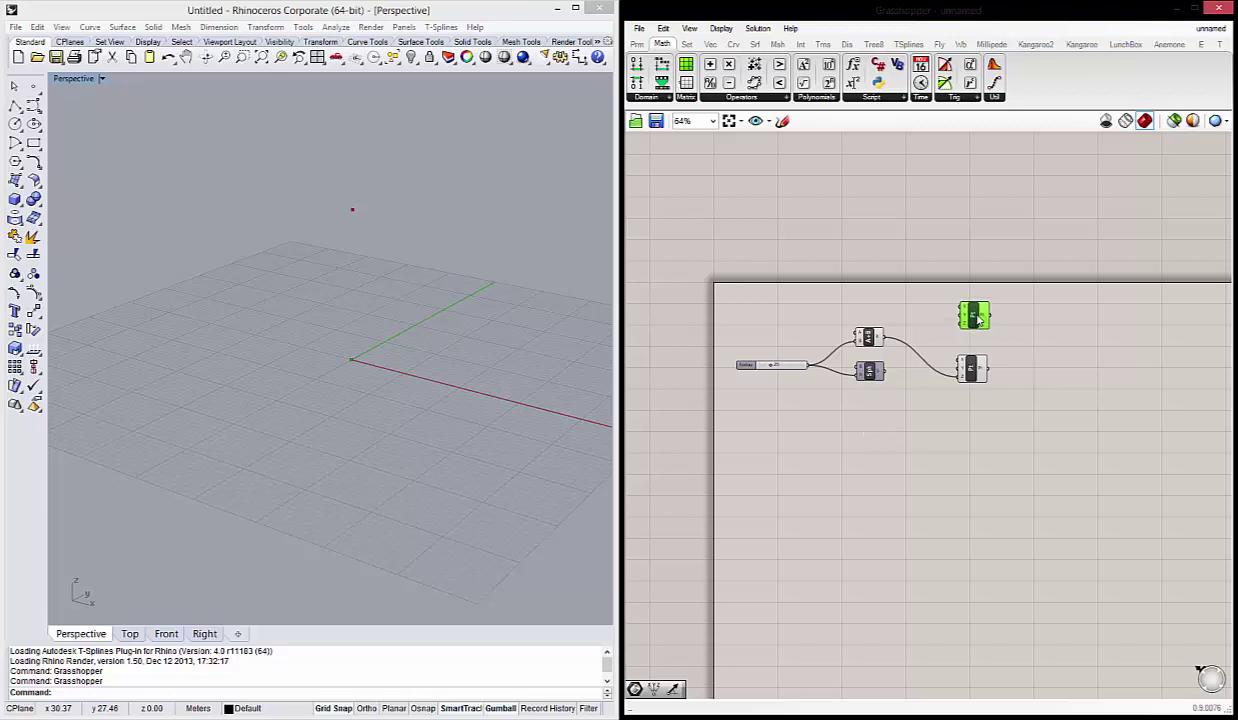
pyautogui.click(975, 372)
pyautogui.moveTo(975, 372); pyautogui.dragTo(975, 348)
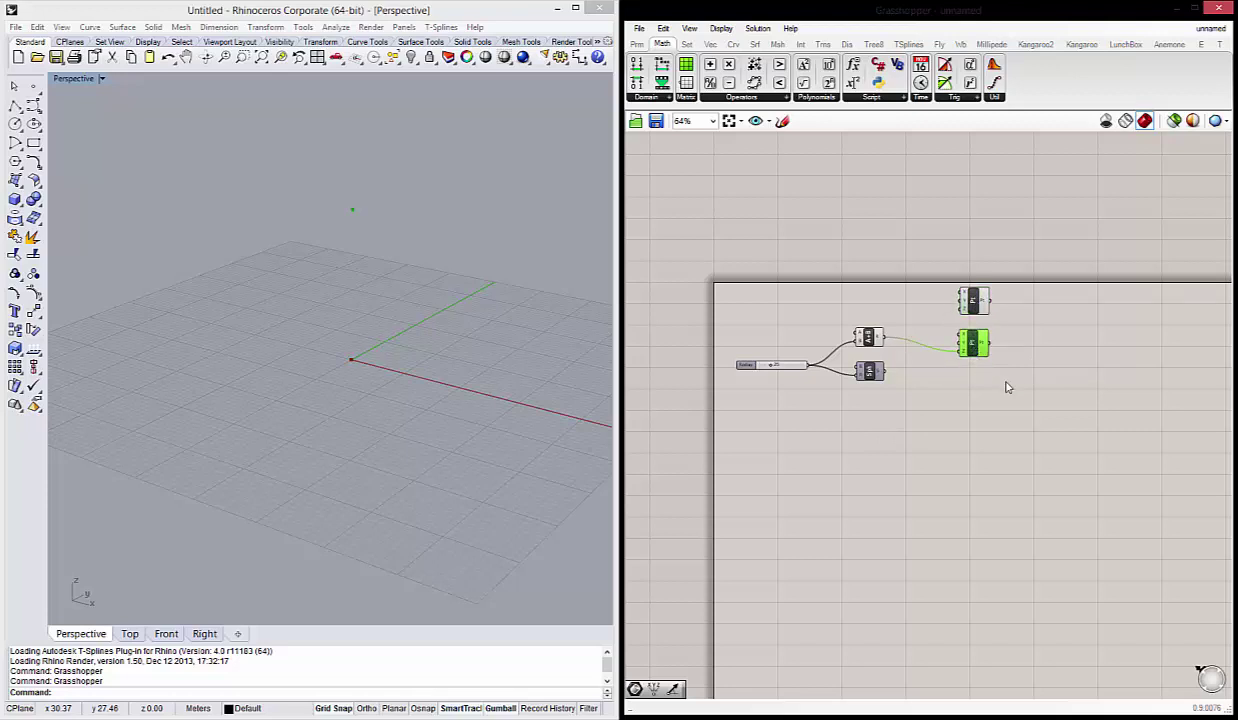
pyautogui.moveTo(1012, 392); pyautogui.dragTo(1008, 411, button='right')
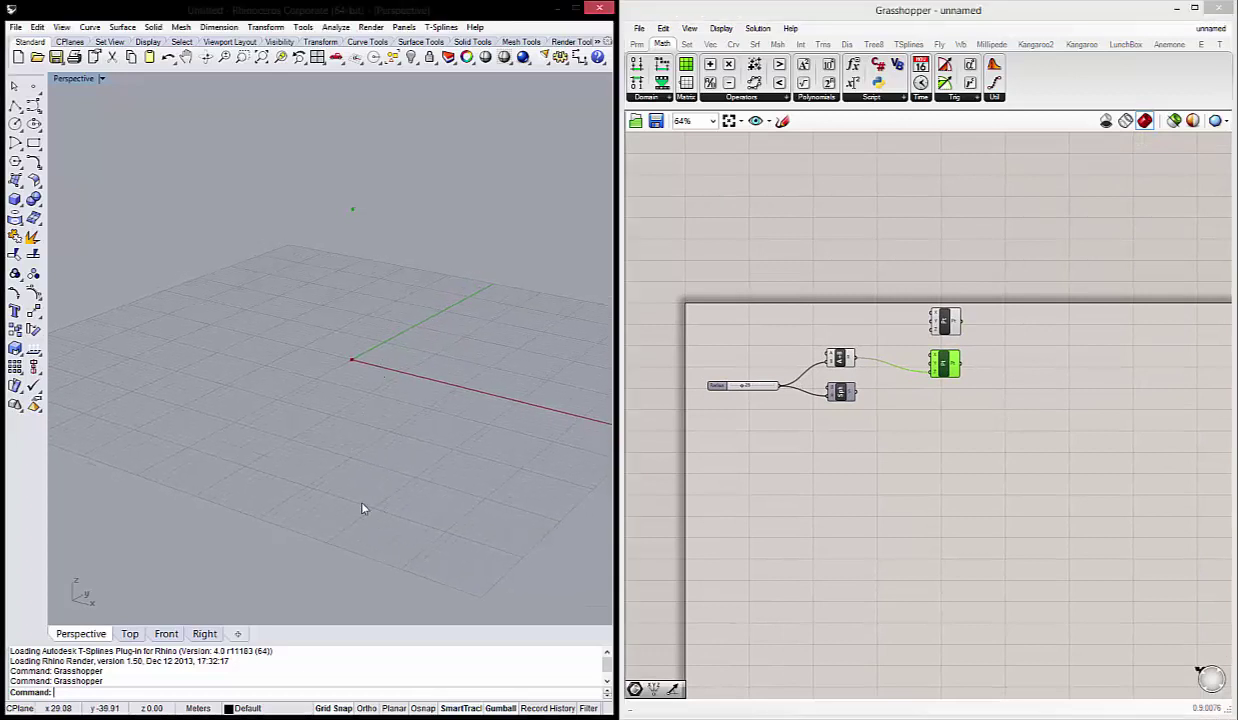
pyautogui.moveTo(363, 509); pyautogui.dragTo(325, 430, button='right')
pyautogui.moveTo(428, 424); pyautogui.dragTo(362, 475, button='right')
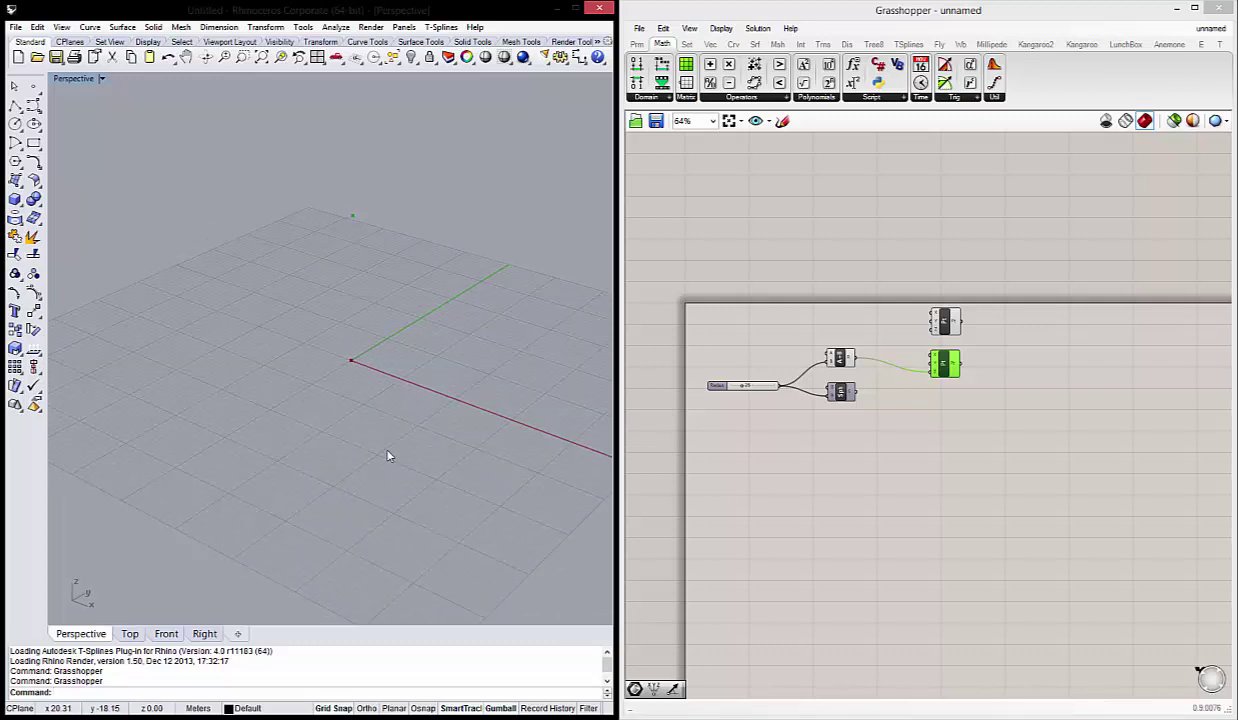
# Add a Negative component via the 'neg' search and move it left.
pyautogui.doubleClick(999, 359)
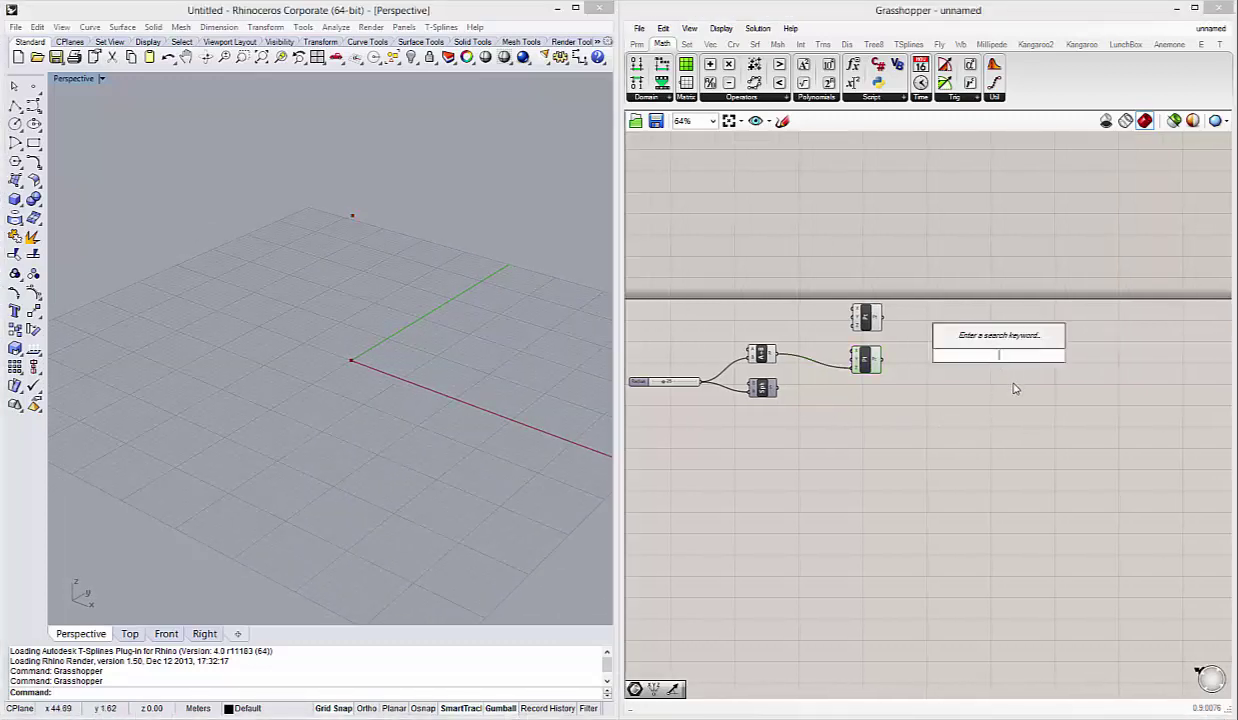
pyautogui.write('neg')
pyautogui.press('Return')
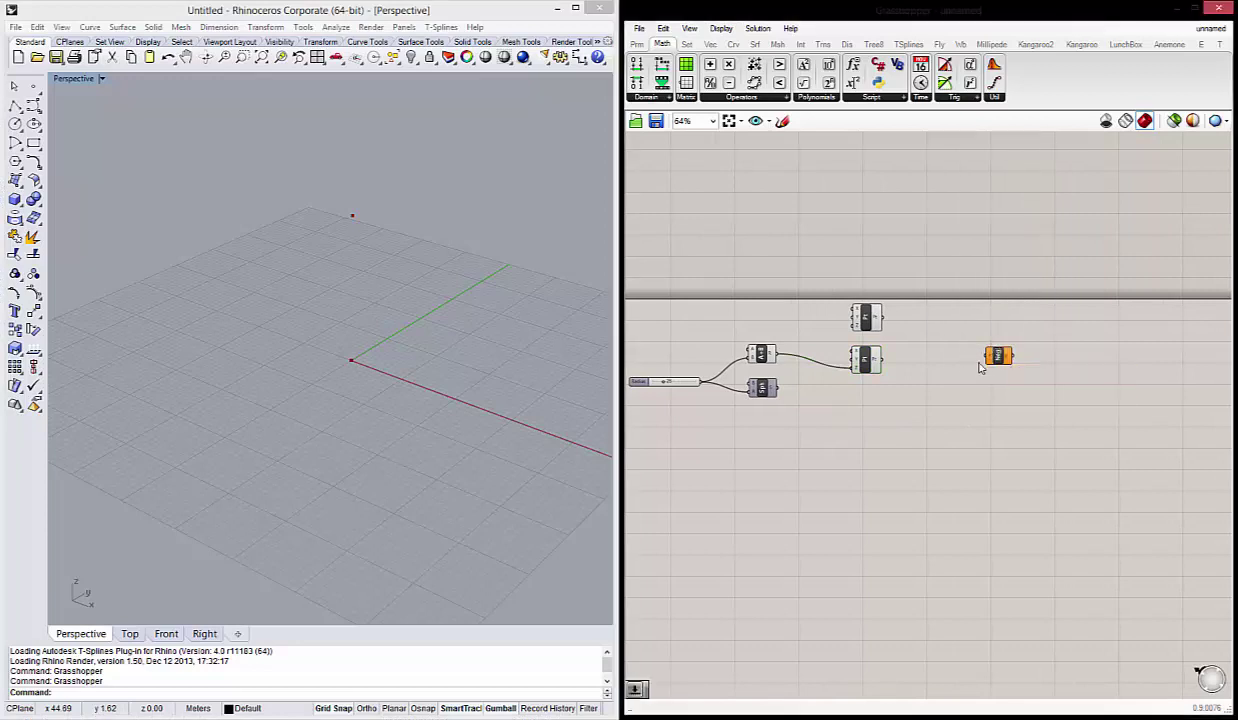
pyautogui.moveTo(995, 352); pyautogui.dragTo(967, 340)
pyautogui.scroll(2, 968, 345)
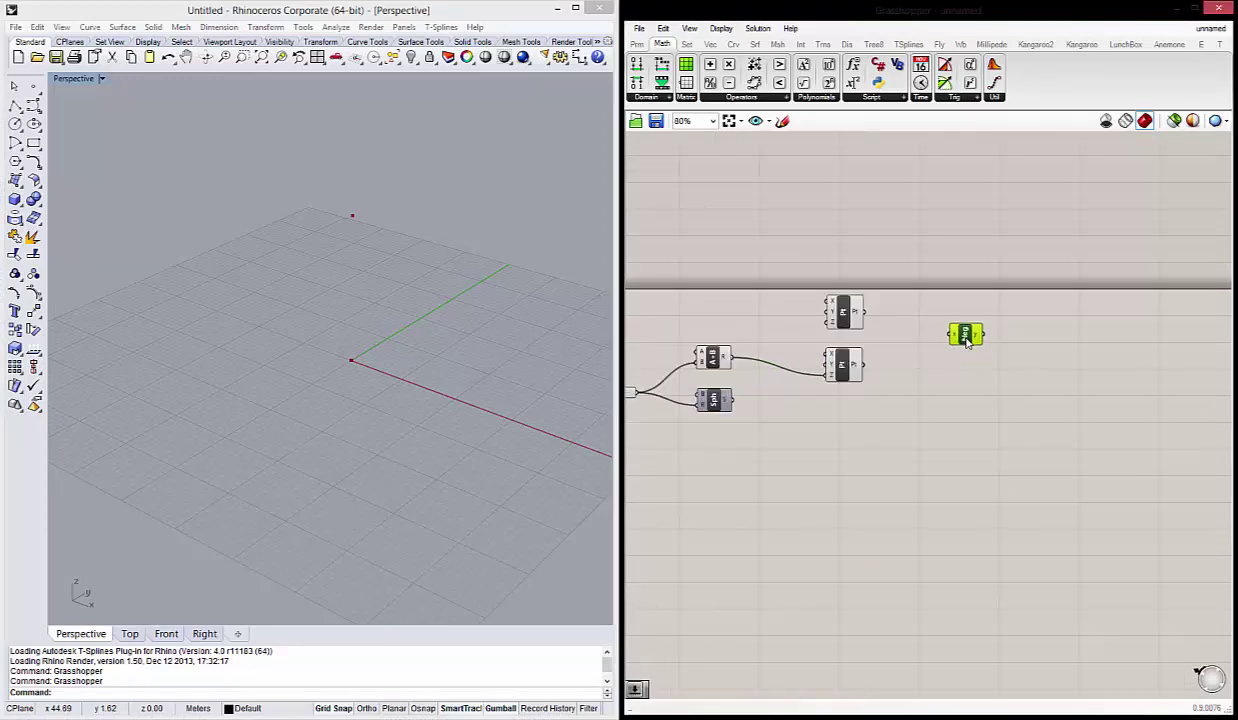
pyautogui.scroll(1, 895, 348)
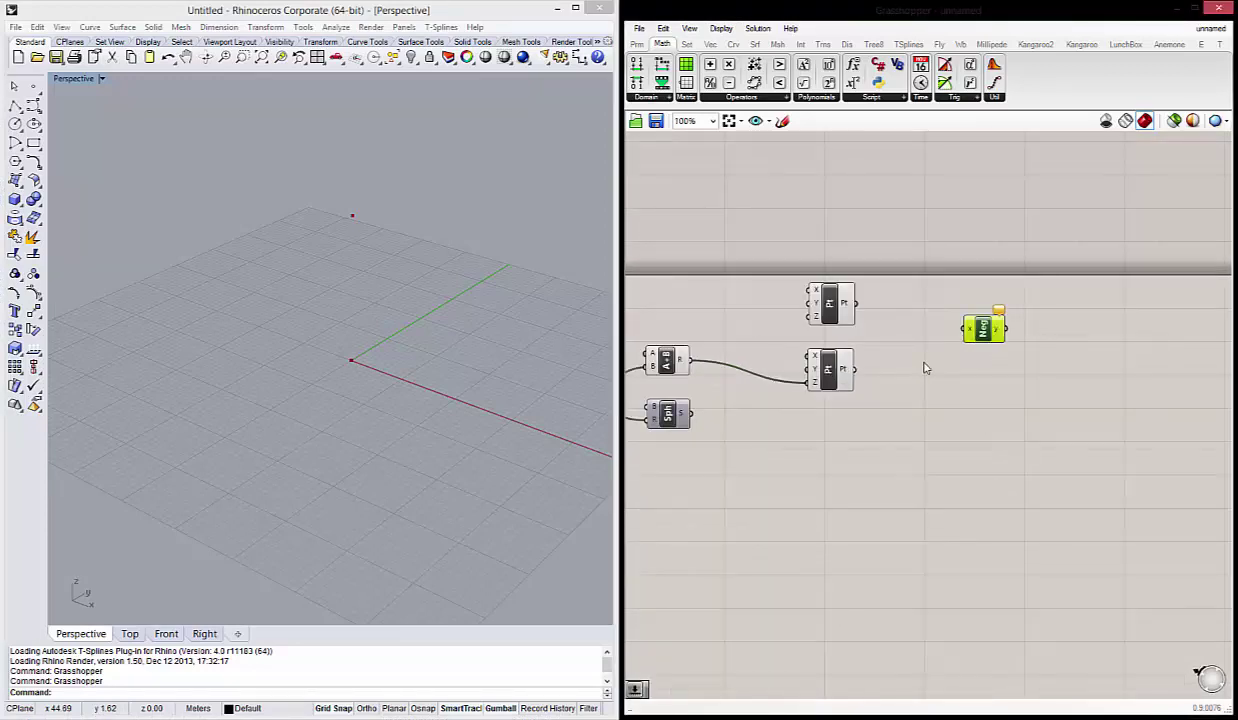
# Add a number slider set to 0, wire it into Negative, and line them up.
pyautogui.doubleClick(926, 366)
pyautogui.write('slider')
pyautogui.press('Return')
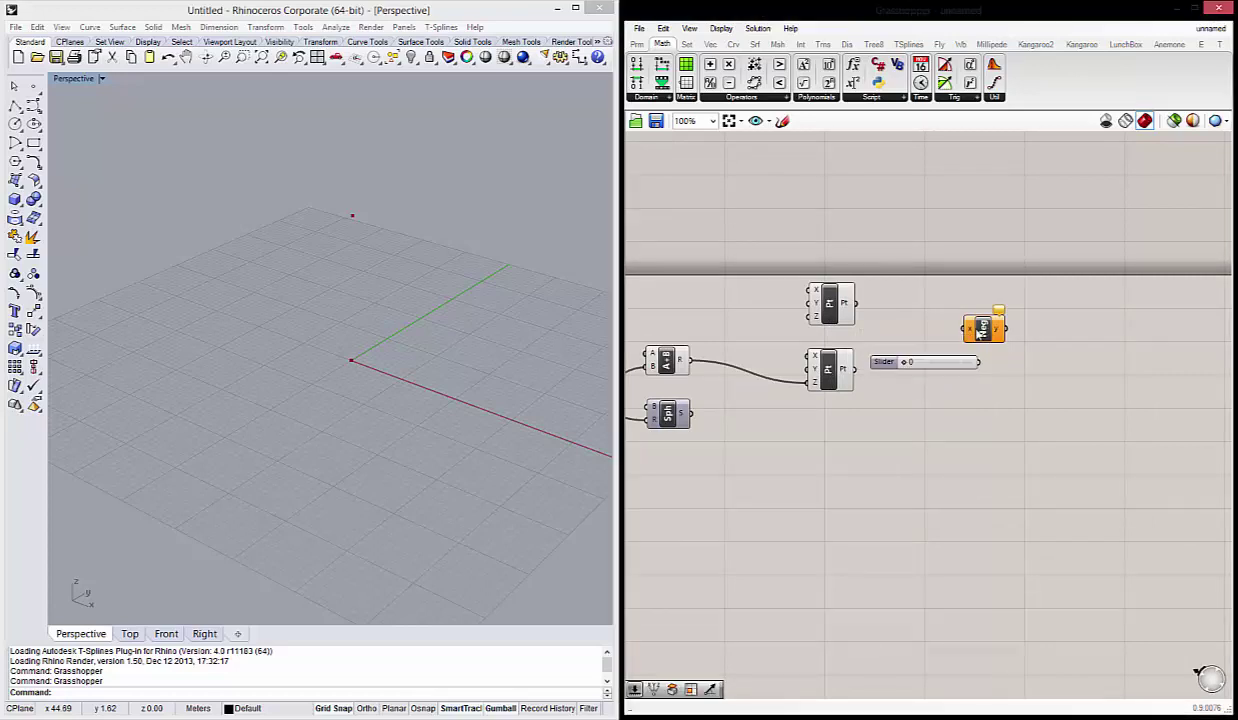
pyautogui.moveTo(980, 362); pyautogui.dragTo(1007, 335)
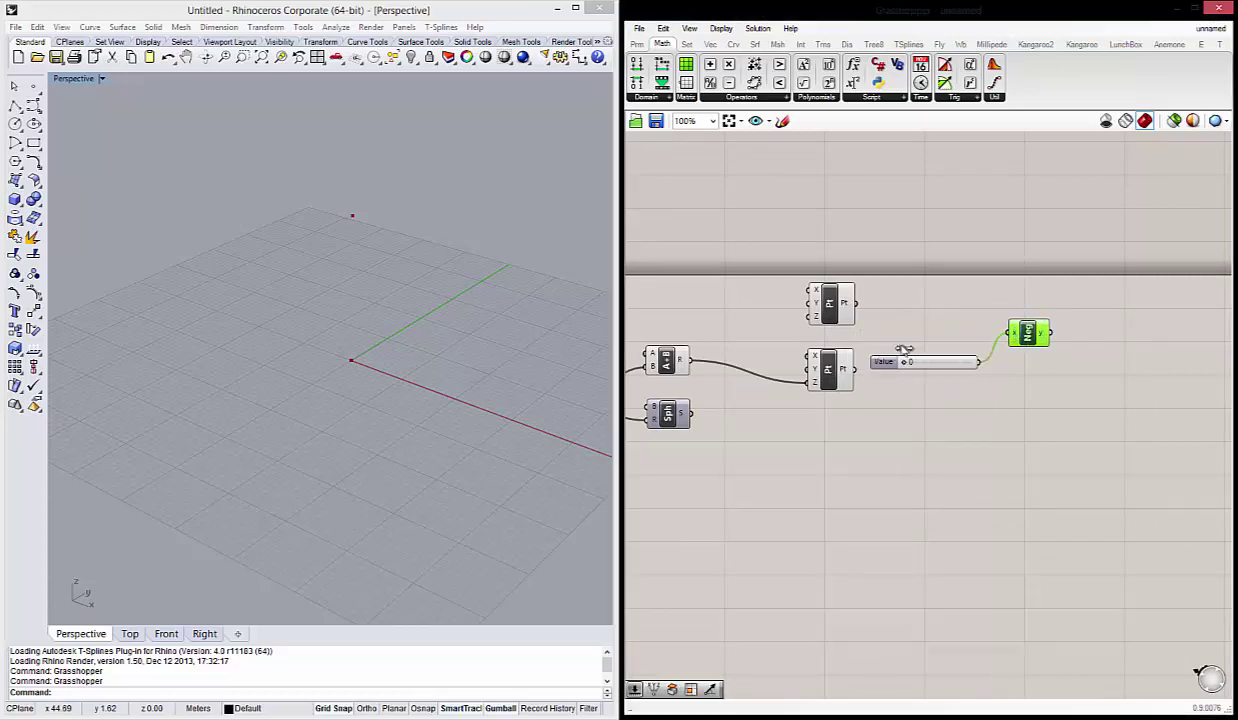
pyautogui.moveTo(884, 367); pyautogui.dragTo(888, 343)
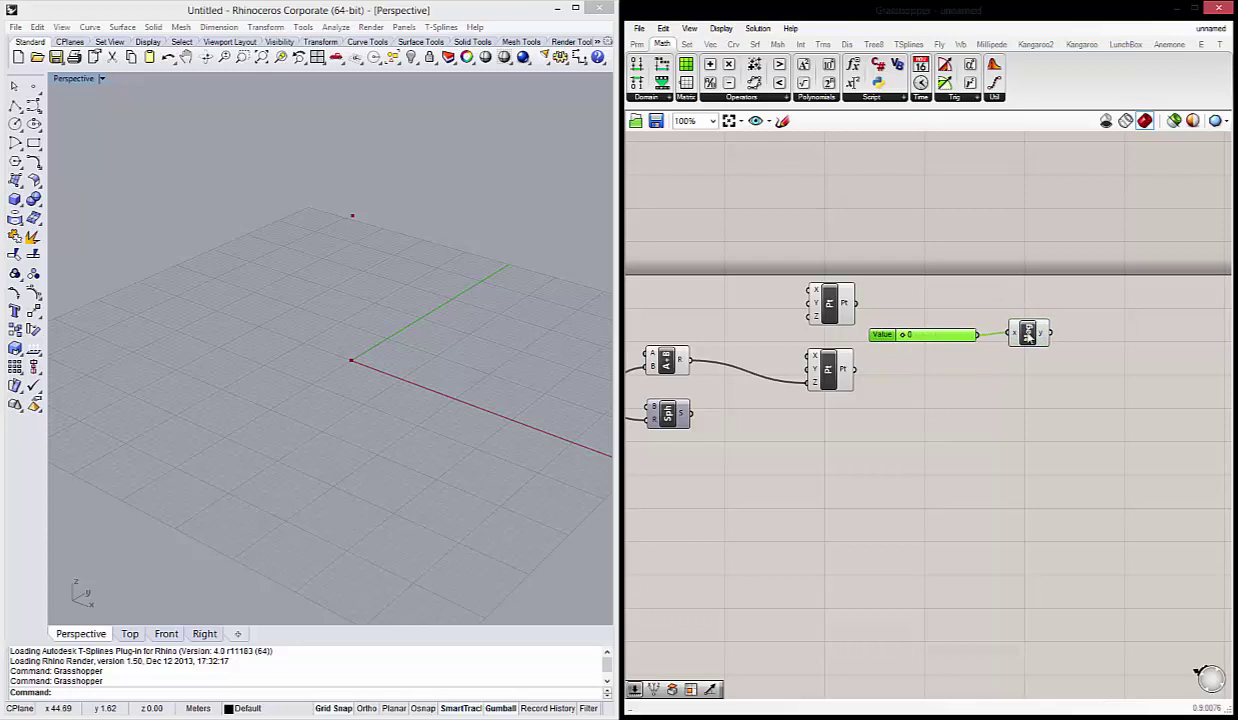
pyautogui.moveTo(1028, 335); pyautogui.dragTo(1031, 332)
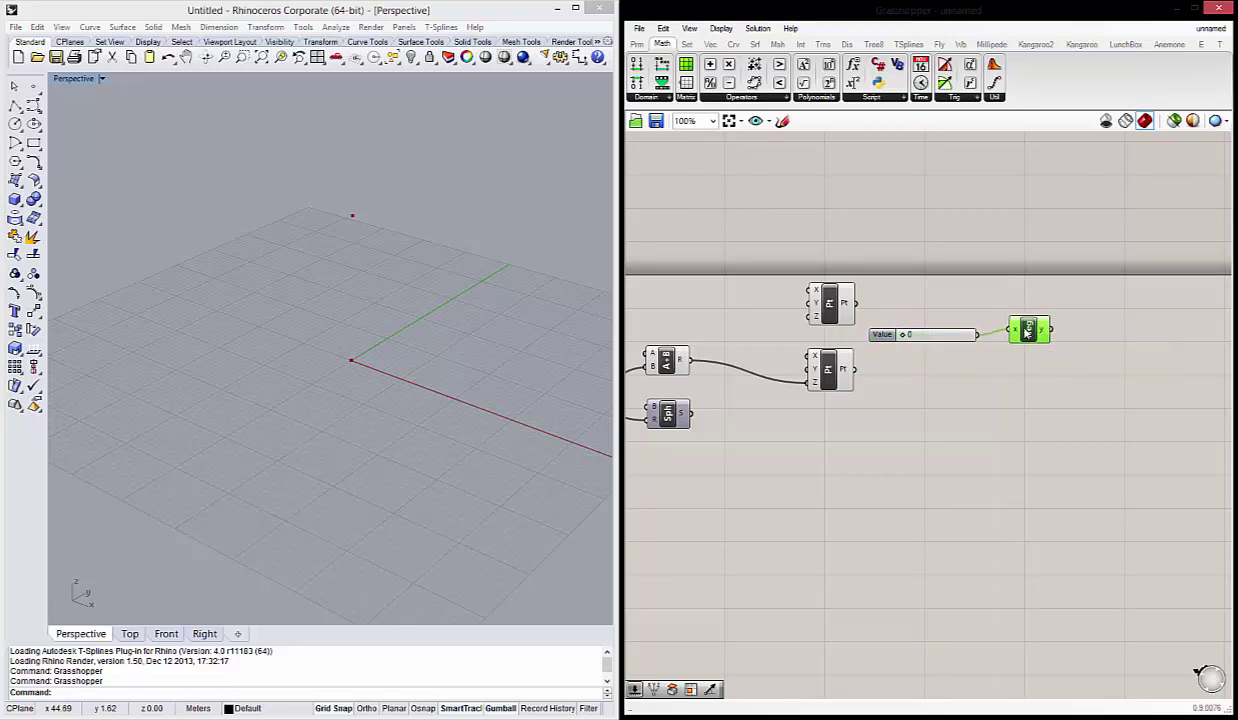
# Pan the node graph to review the point, slider and Negative components together.
pyautogui.moveTo(1043, 350); pyautogui.dragTo(955, 375, button='right')
pyautogui.click(754, 317)
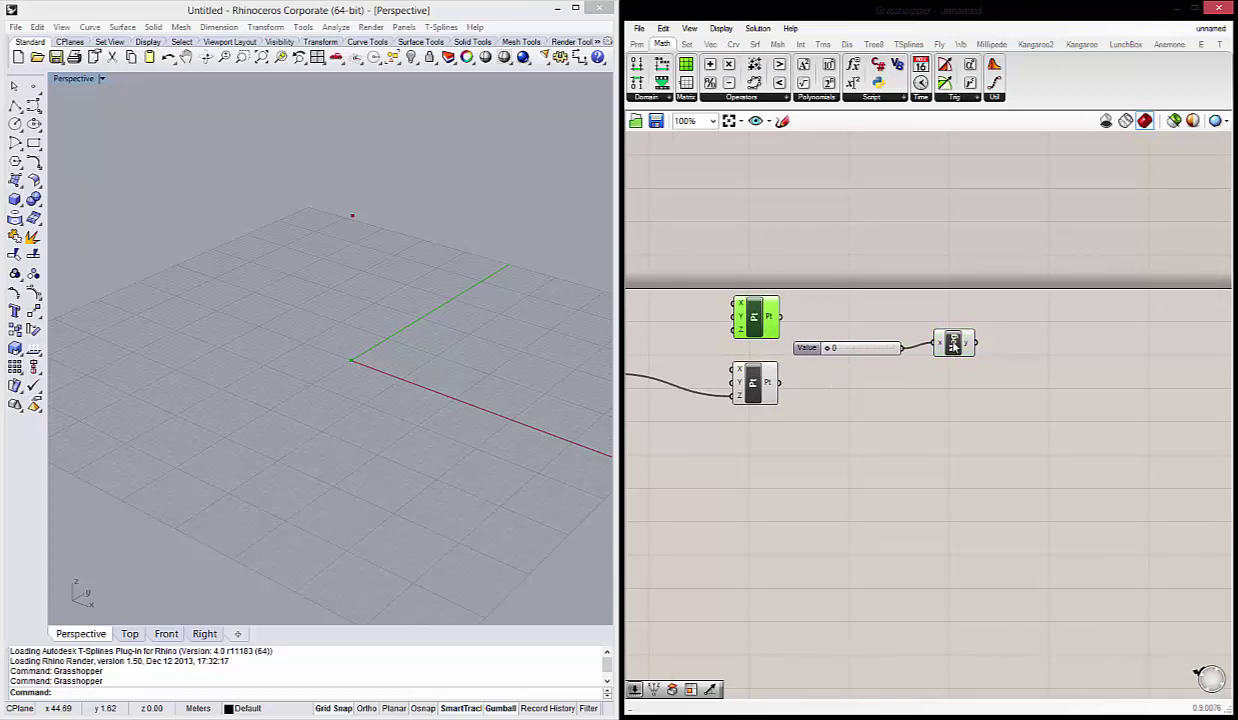
pyautogui.click(953, 345)
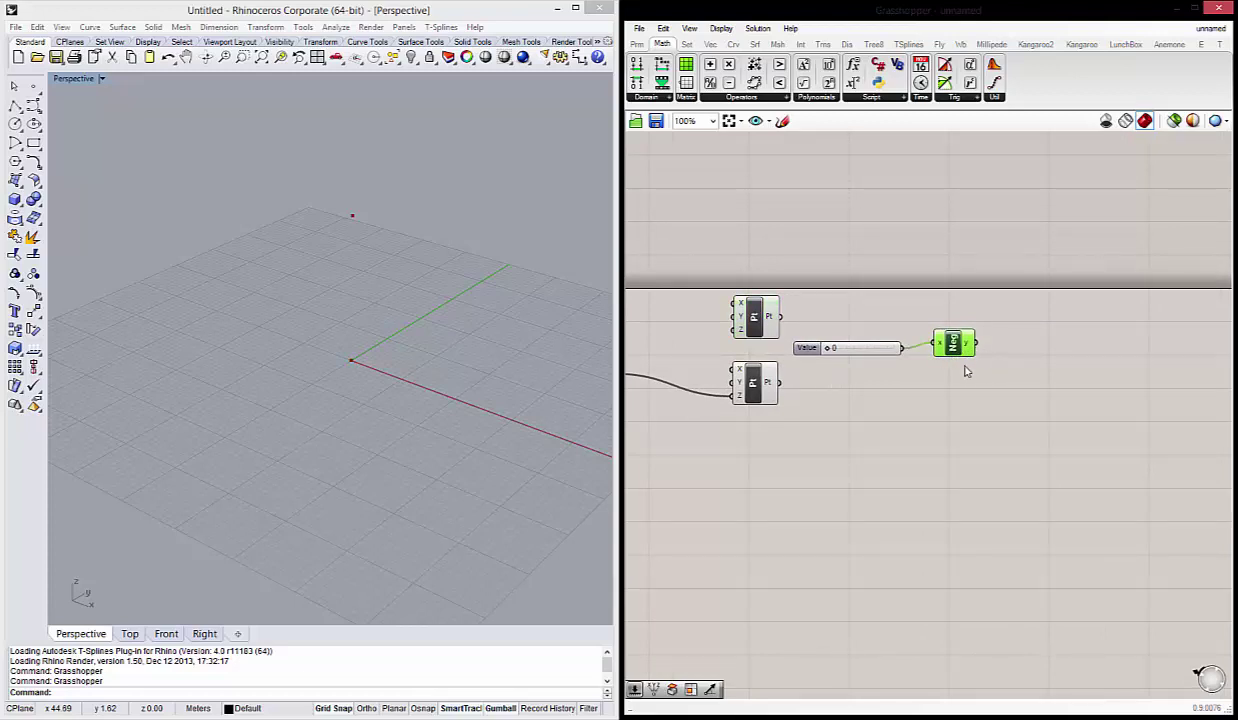
pyautogui.moveTo(428, 359); pyautogui.dragTo(441, 392, button='right')
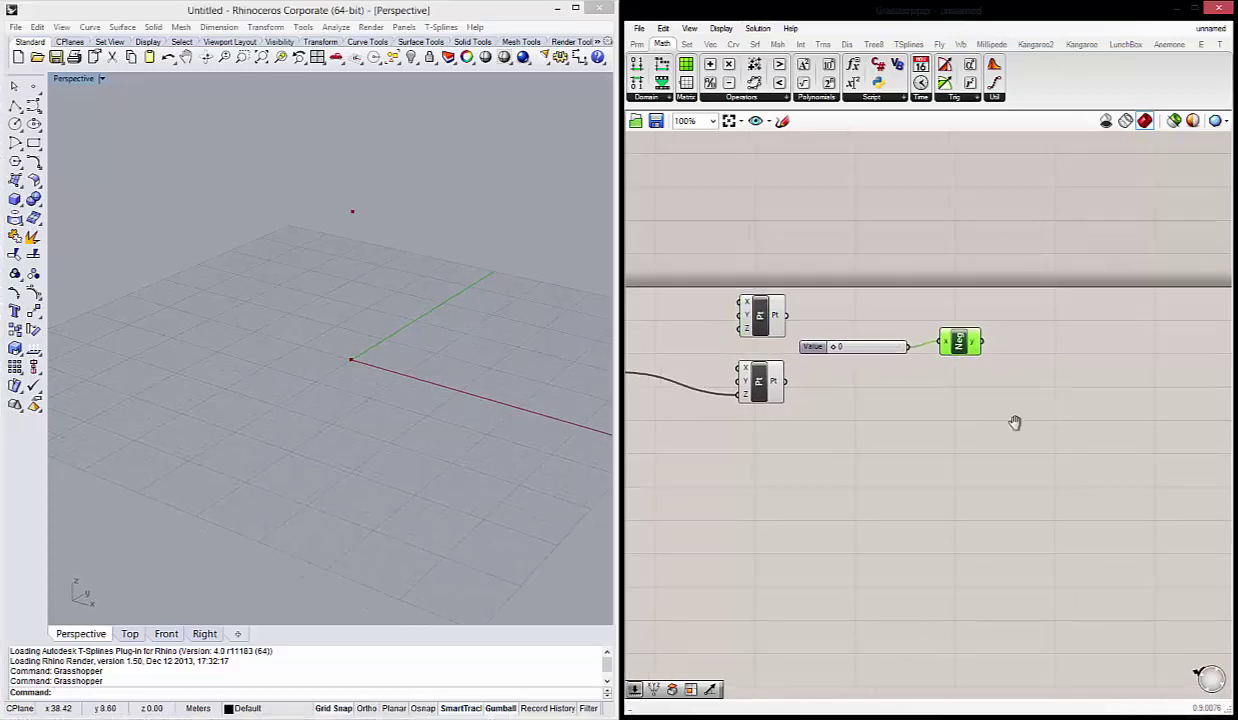
pyautogui.moveTo(998, 381); pyautogui.dragTo(1024, 376, button='right')
pyautogui.moveTo(1026, 394); pyautogui.dragTo(750, 252)
pyautogui.click(928, 400)
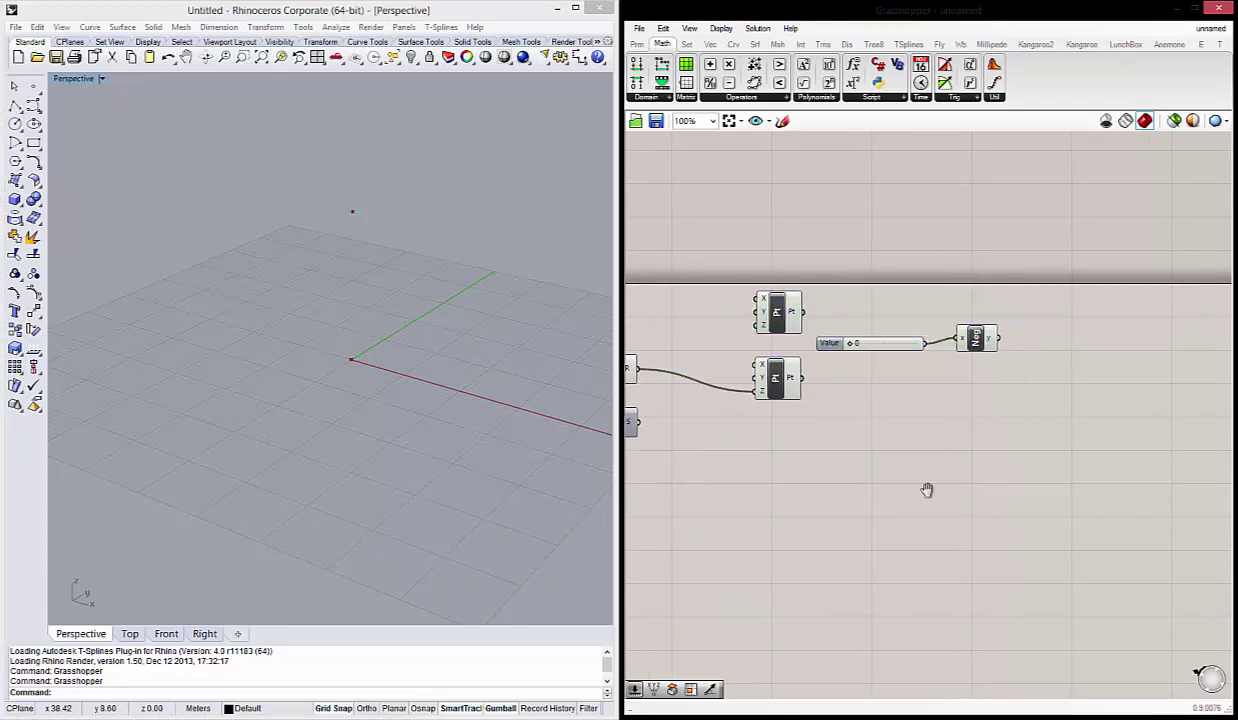
pyautogui.moveTo(928, 492); pyautogui.dragTo(912, 494, button='right')
# Add a Line SDL with the negated value as length and the upper point as start.
pyautogui.doubleClick(1037, 397)
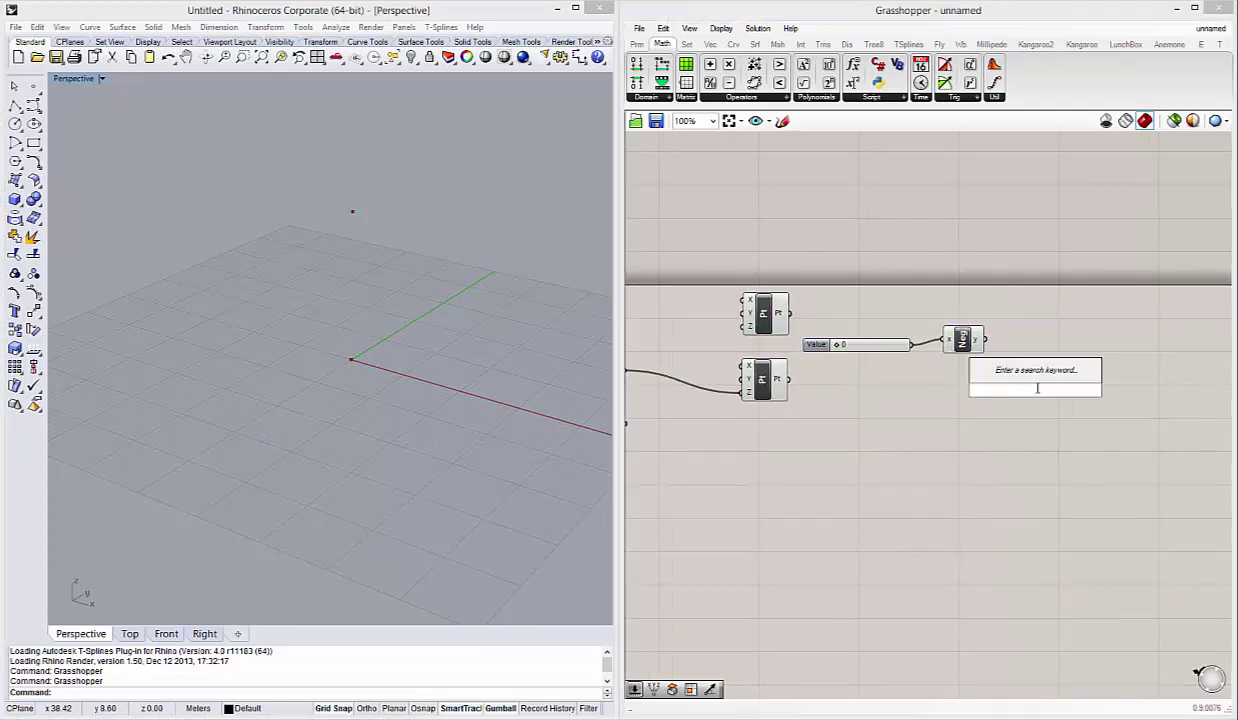
pyautogui.write('sdl')
pyautogui.press('Return')
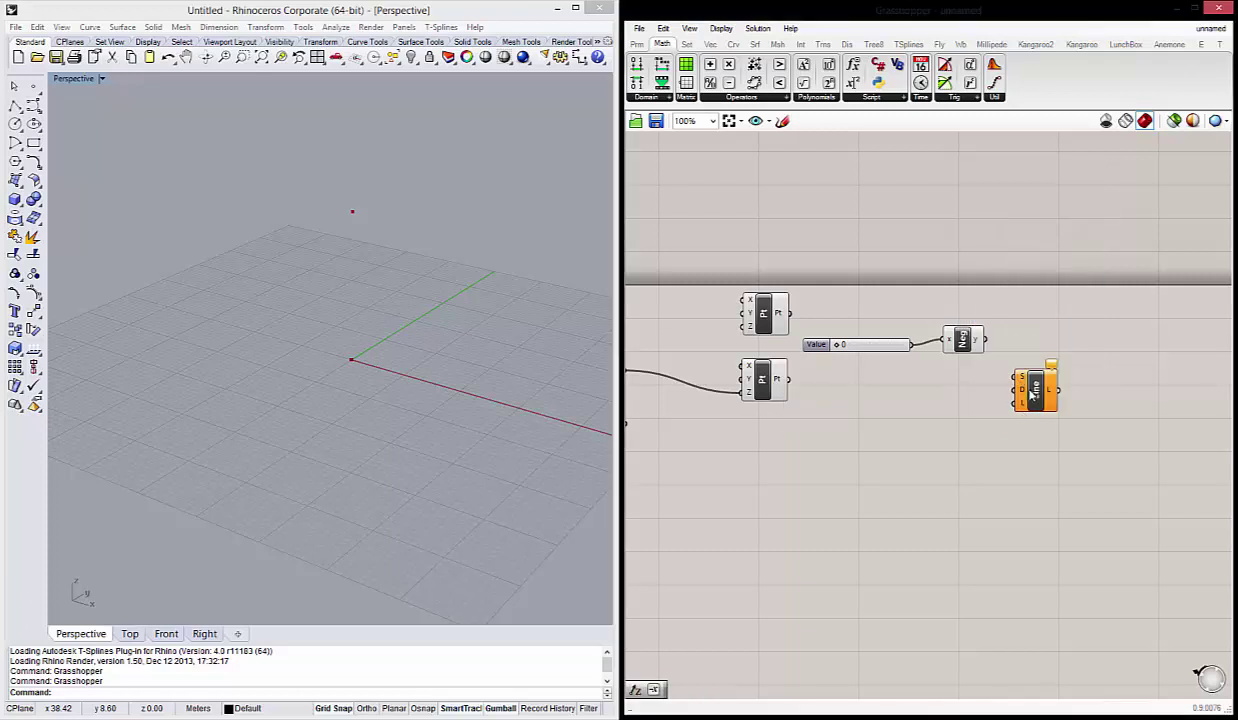
pyautogui.moveTo(1033, 394); pyautogui.dragTo(1062, 325)
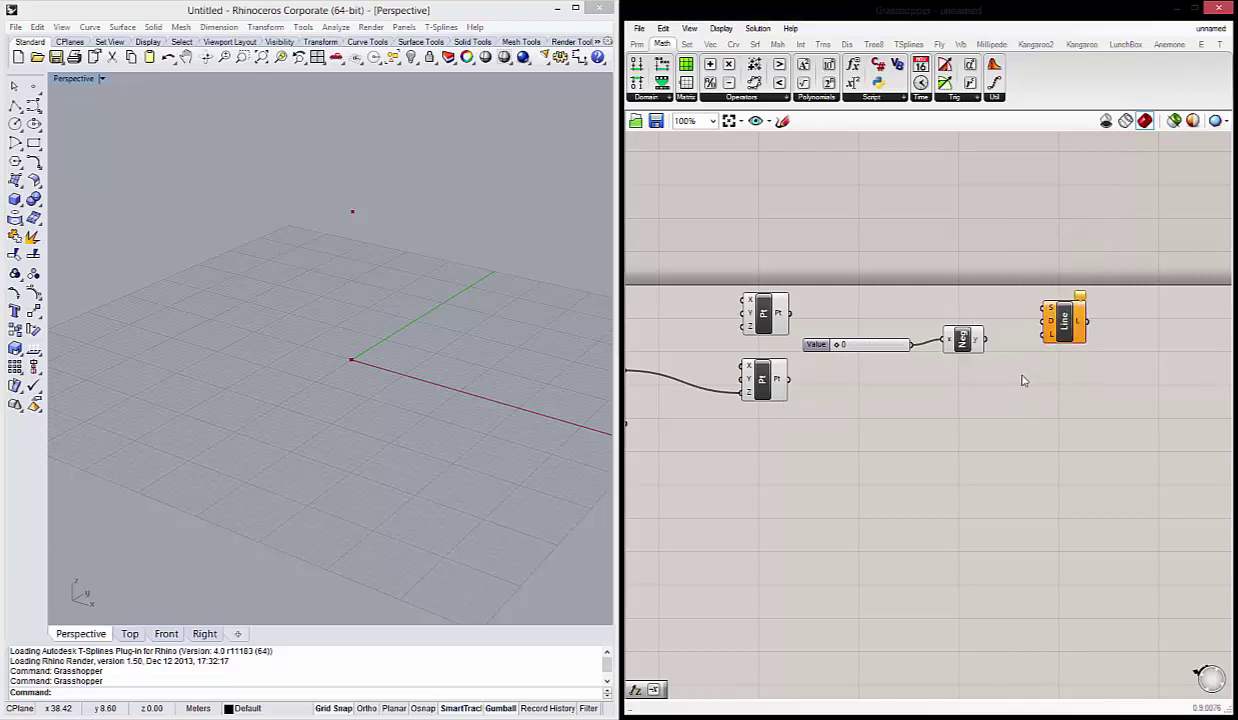
pyautogui.moveTo(987, 341); pyautogui.dragTo(1046, 335)
pyautogui.moveTo(790, 313); pyautogui.dragTo(1046, 309)
pyautogui.scroll(3, 1065, 320)
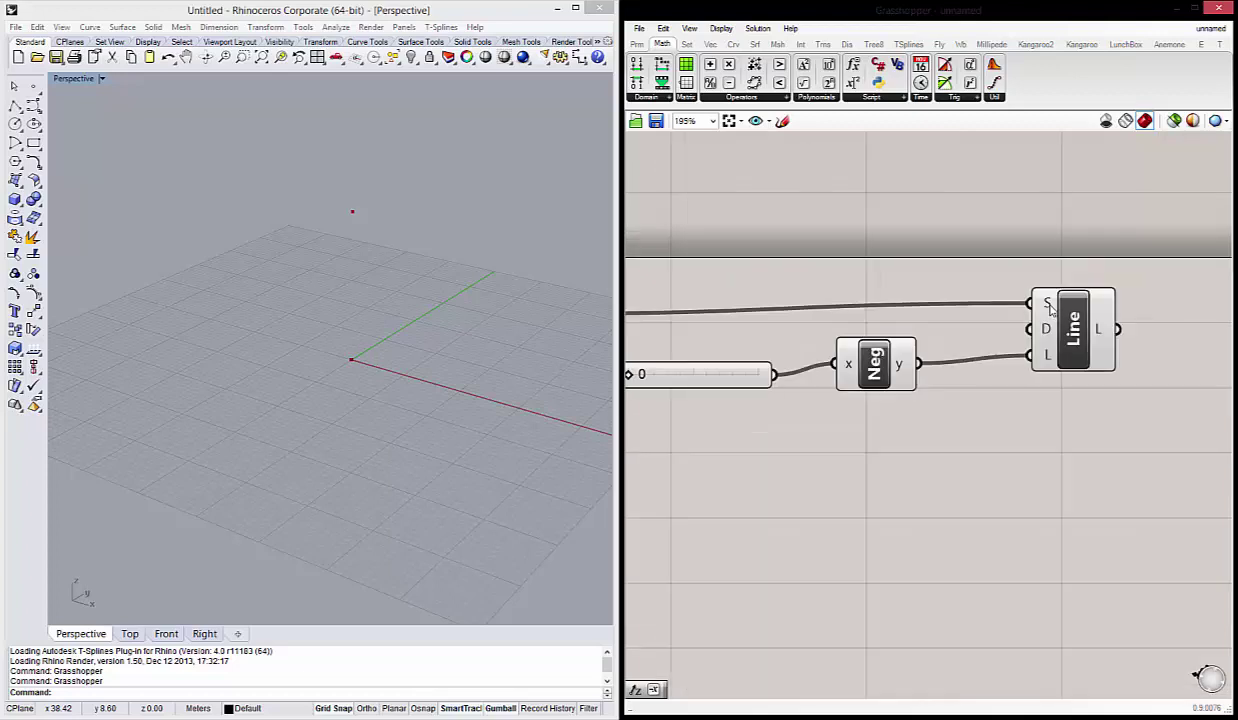
pyautogui.click(1071, 325)
pyautogui.scroll(-2, 1110, 344)
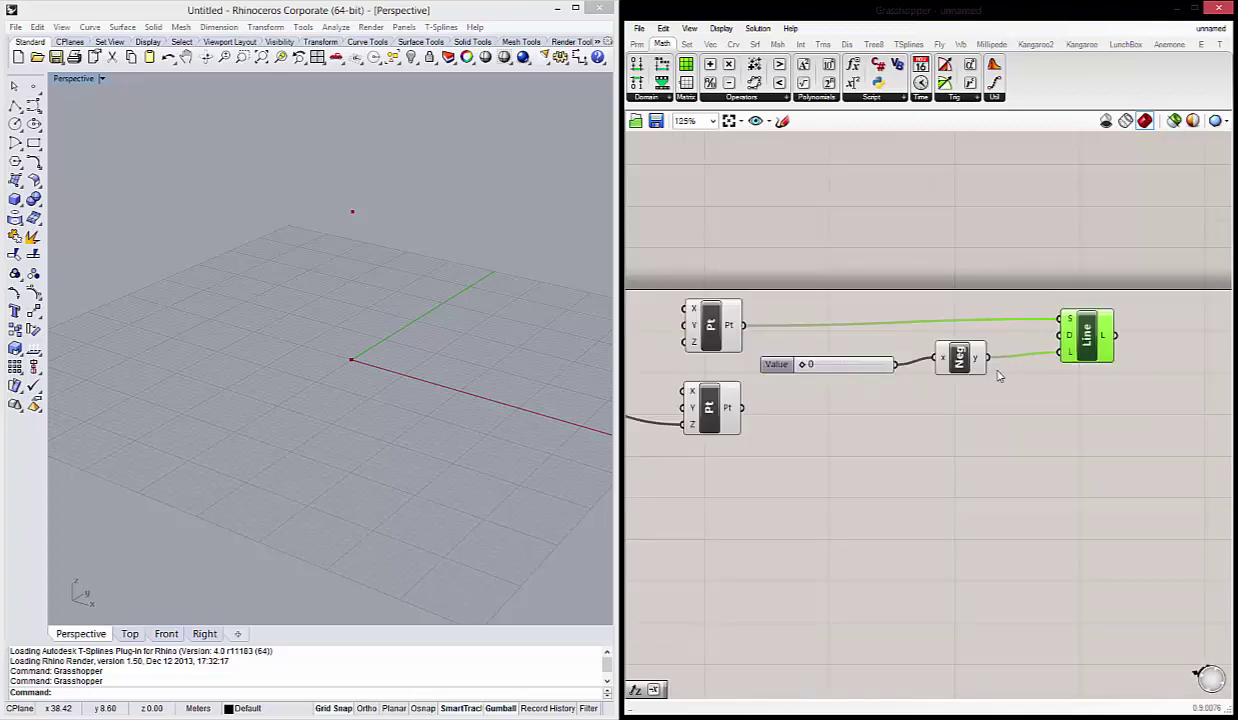
pyautogui.click(985, 419)
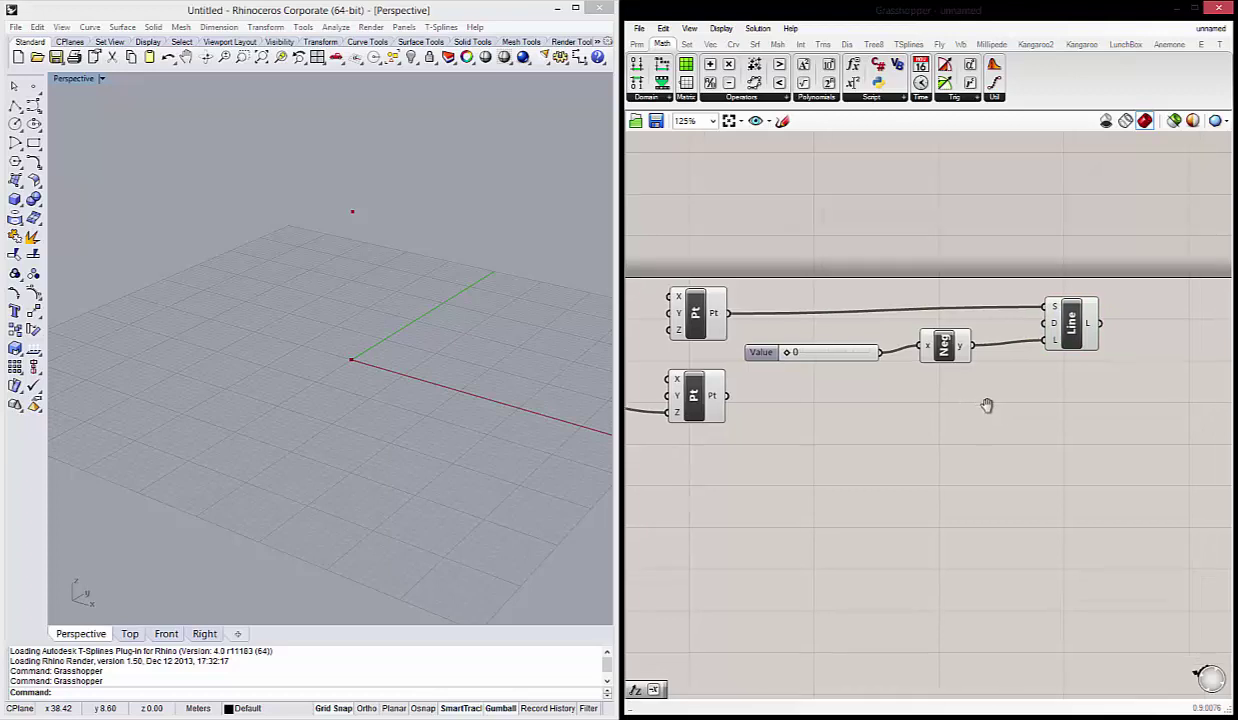
# Place a second Line component below the first one.
pyautogui.moveTo(978, 415); pyautogui.dragTo(948, 388, button='right')
pyautogui.doubleClick(1002, 392)
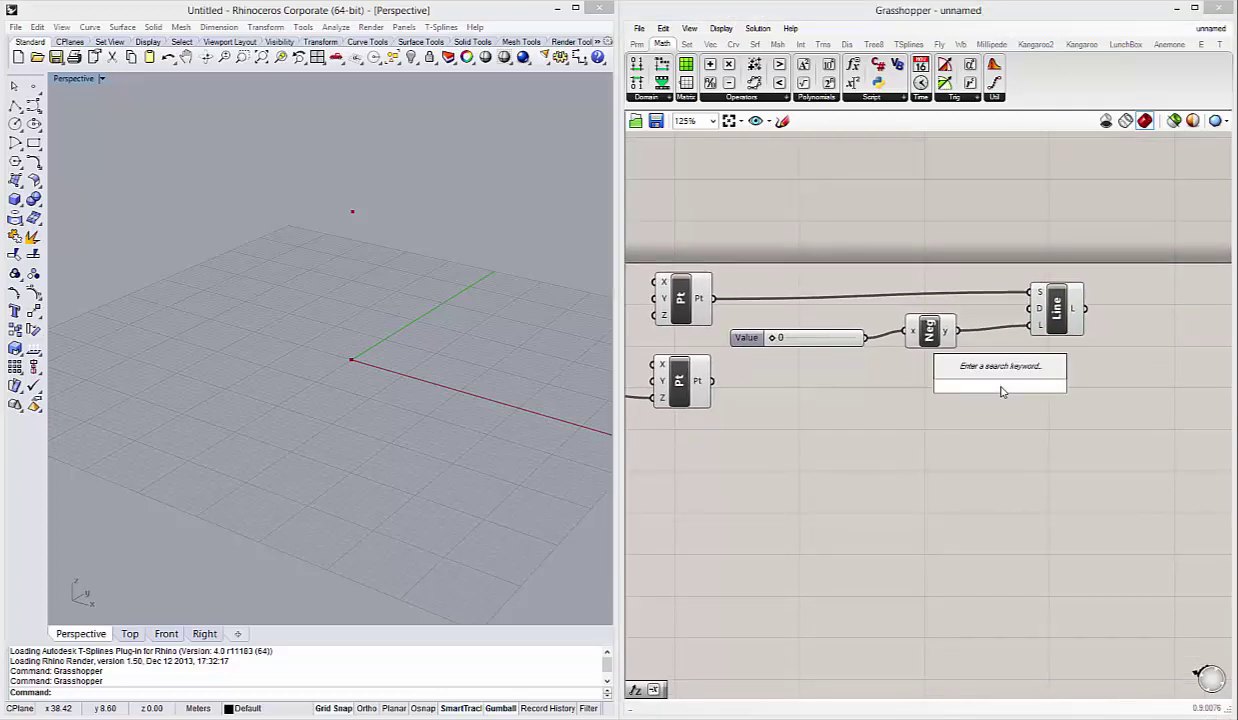
pyautogui.write('line')
pyautogui.click(975, 375)
pyautogui.moveTo(250, 325)
pyautogui.mouseDown(button='right')
pyautogui.moveTo(268, 341)
pyautogui.moveTo(392, 221)
pyautogui.mouseUp(button='right')
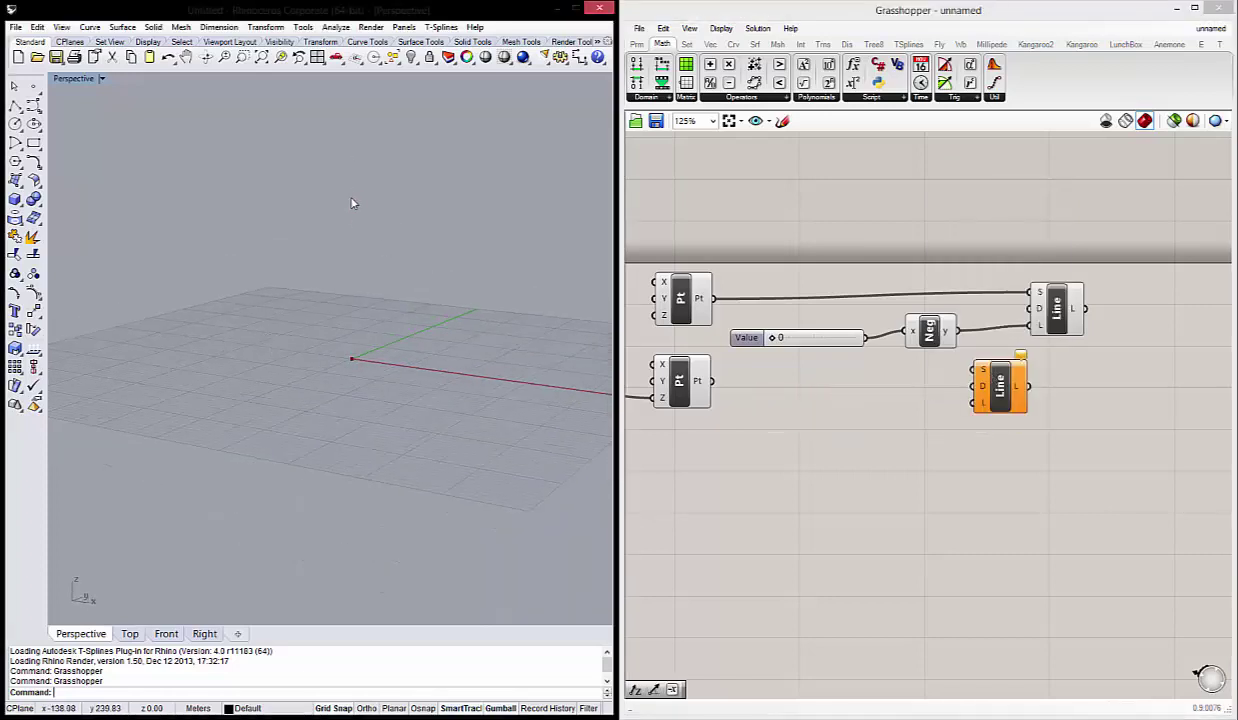
pyautogui.click(350, 205)
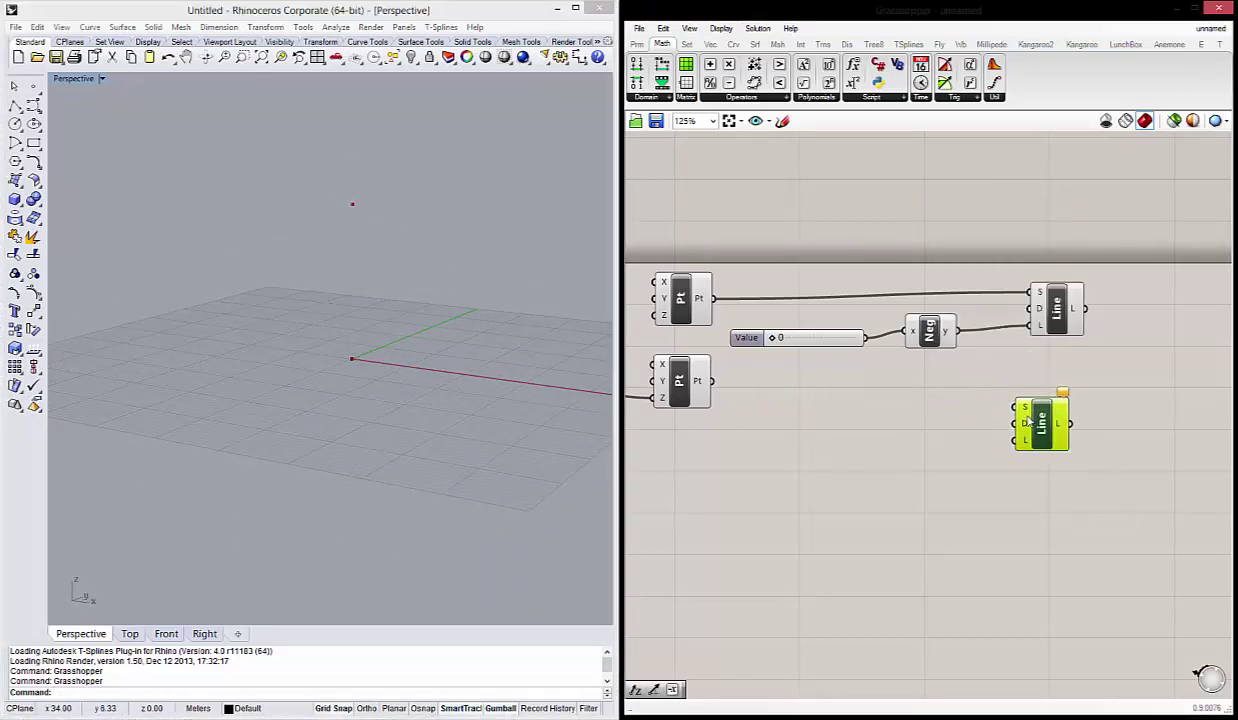
pyautogui.click(1056, 310)
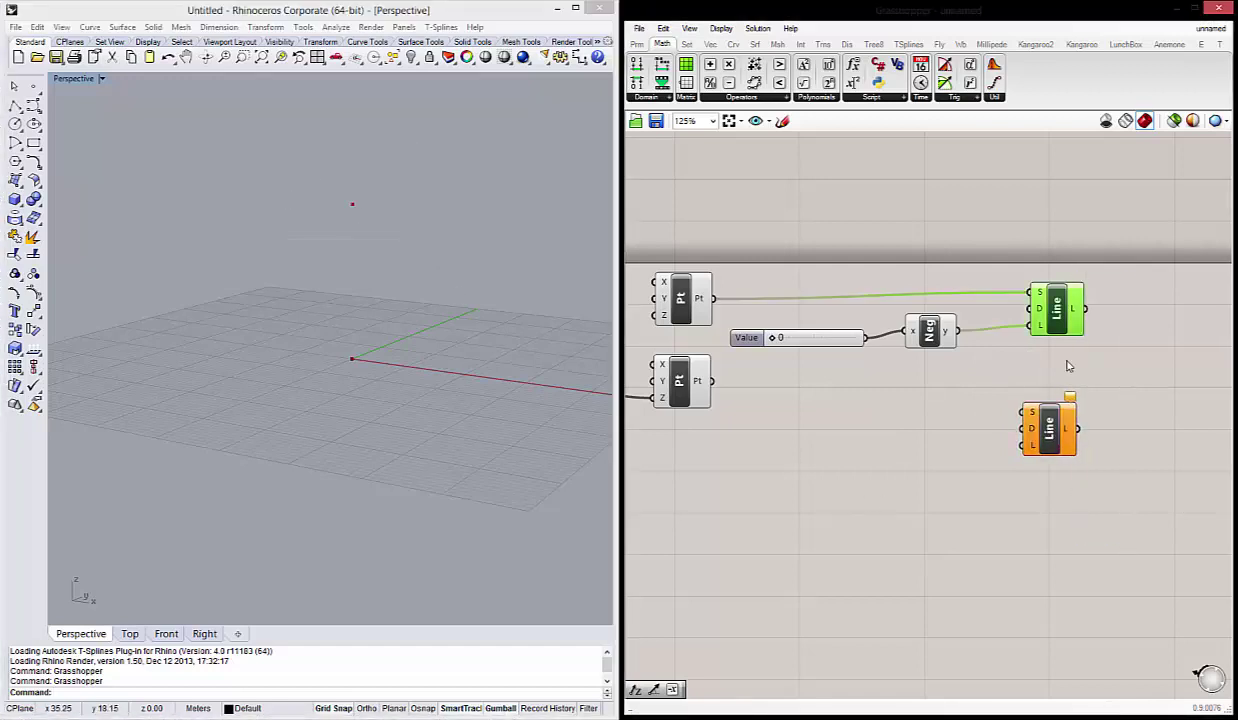
pyautogui.click(1093, 544)
pyautogui.moveTo(1093, 544); pyautogui.dragTo(1010, 280)
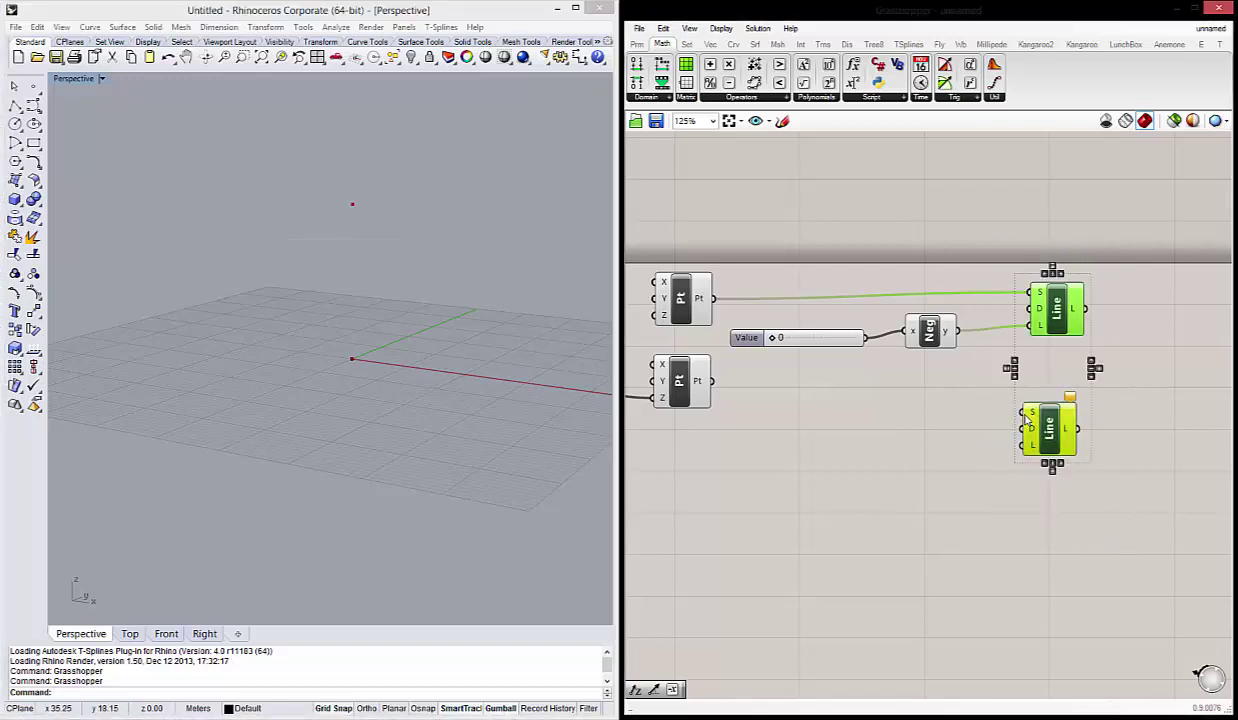
pyautogui.click(1045, 469)
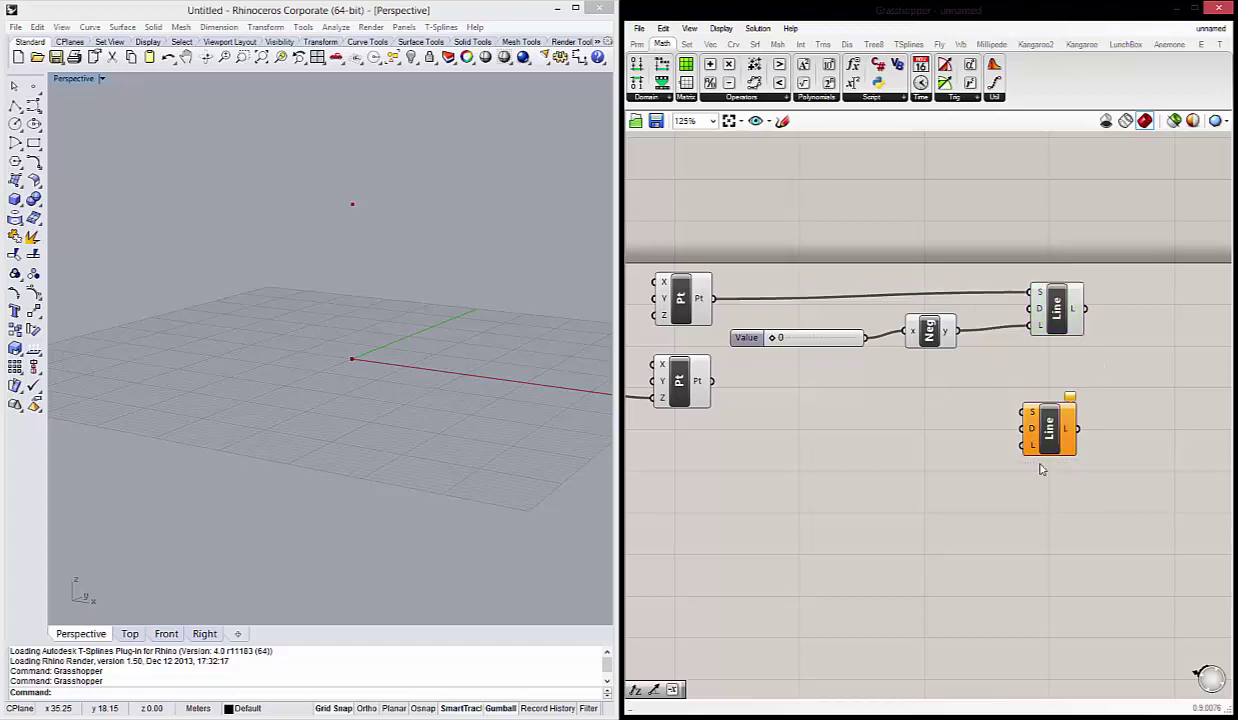
# Wire the lower, Addition-driven point into the second Line's start input.
pyautogui.scroll(-2, 851, 428)
pyautogui.click(732, 416)
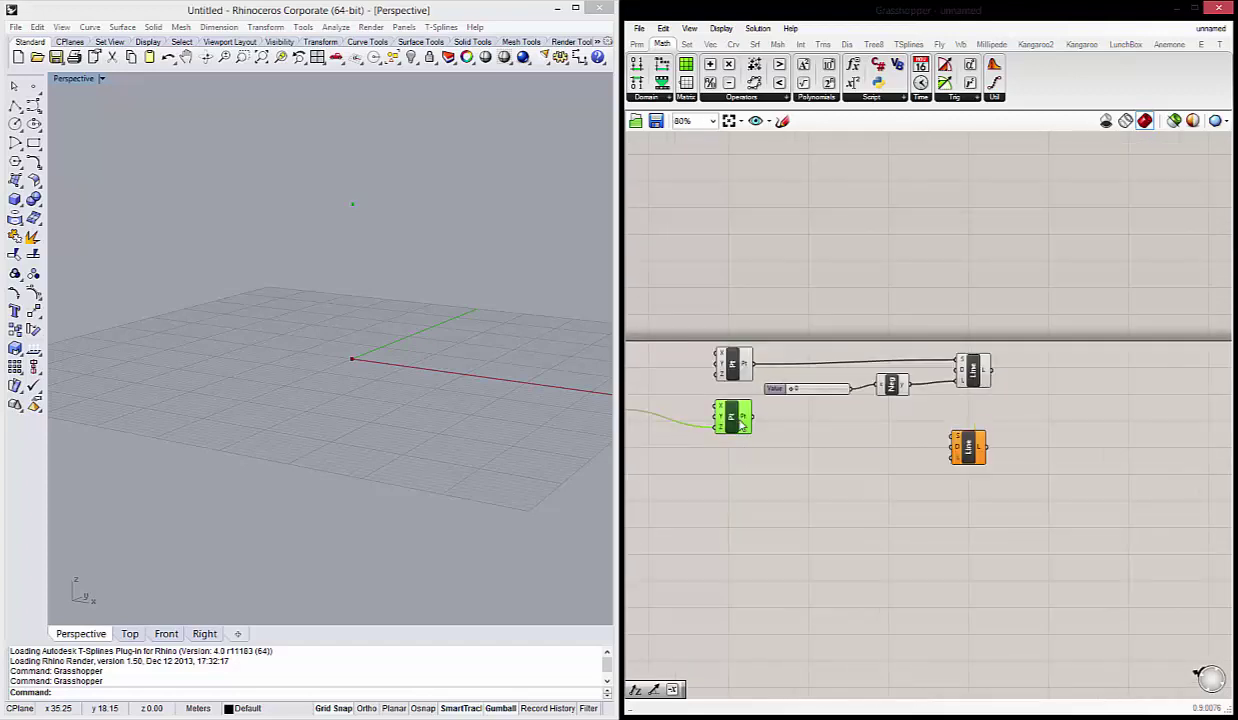
pyautogui.moveTo(742, 450); pyautogui.dragTo(820, 437, button='right')
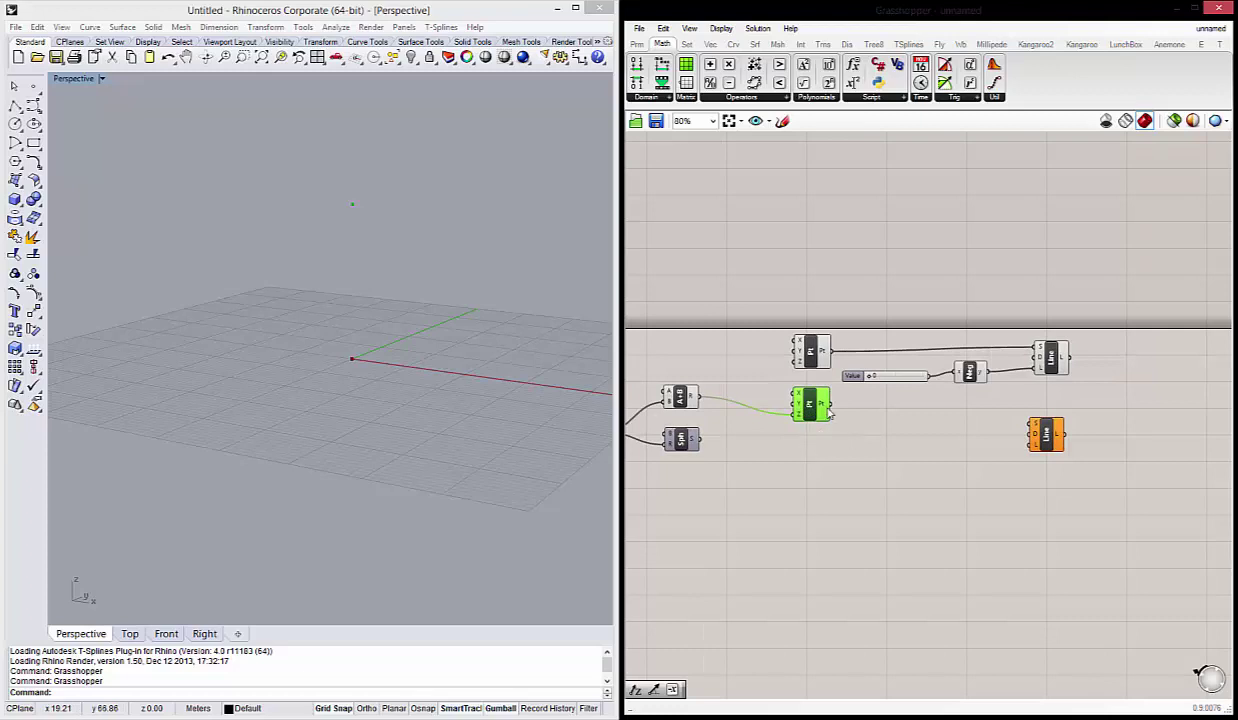
pyautogui.moveTo(828, 408); pyautogui.dragTo(1032, 428)
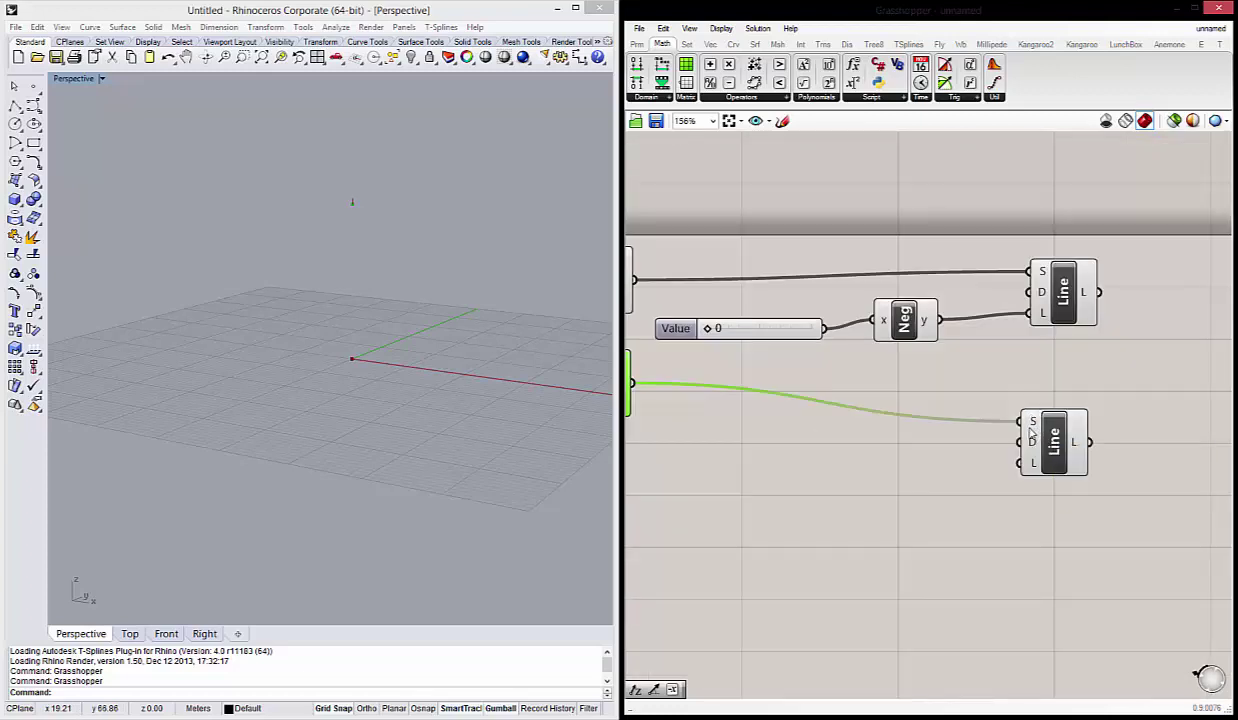
pyautogui.scroll(-3, 1040, 440)
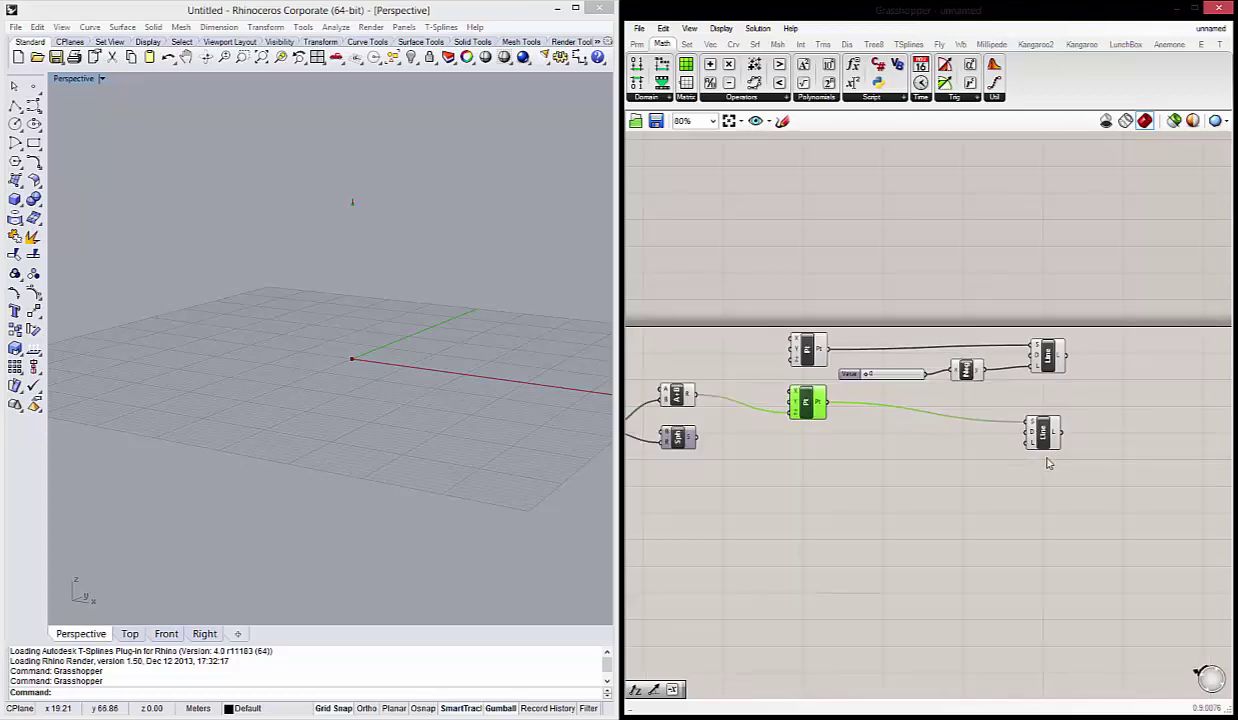
# Select both Line components and orbit the Perspective view to frame the lines.
pyautogui.click(1012, 392)
pyautogui.moveTo(1040, 462); pyautogui.dragTo(990, 260)
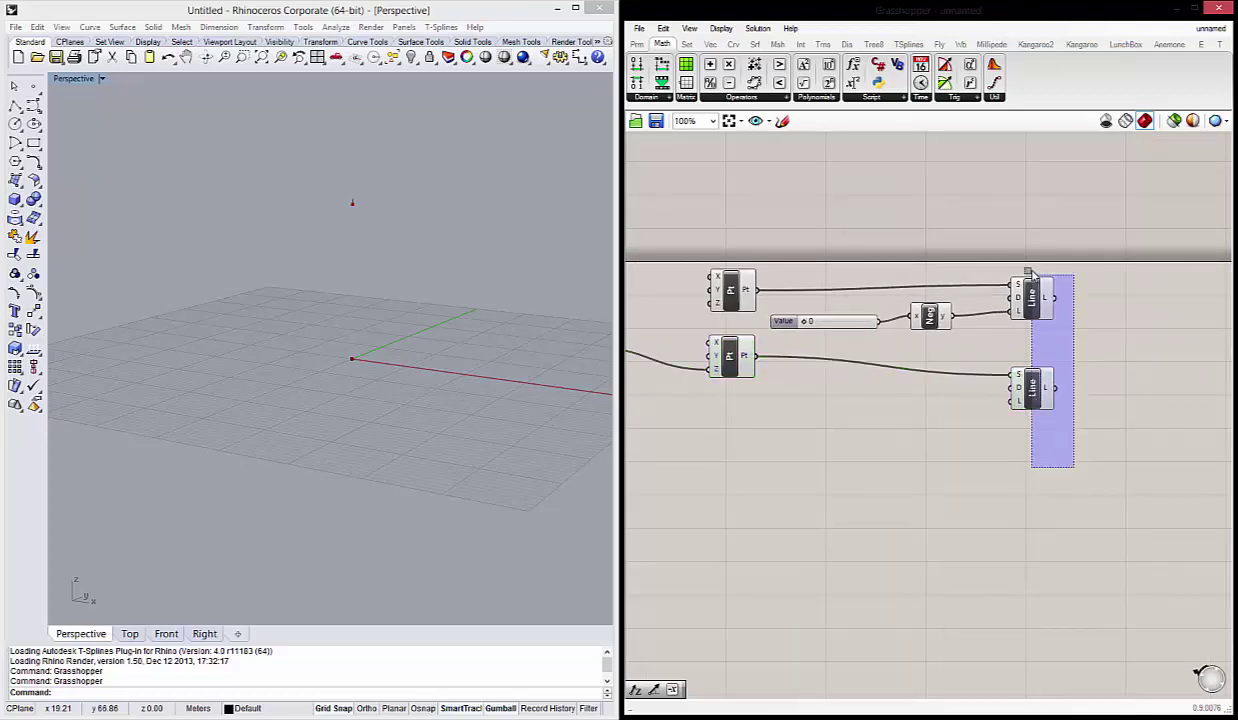
pyautogui.click(907, 532)
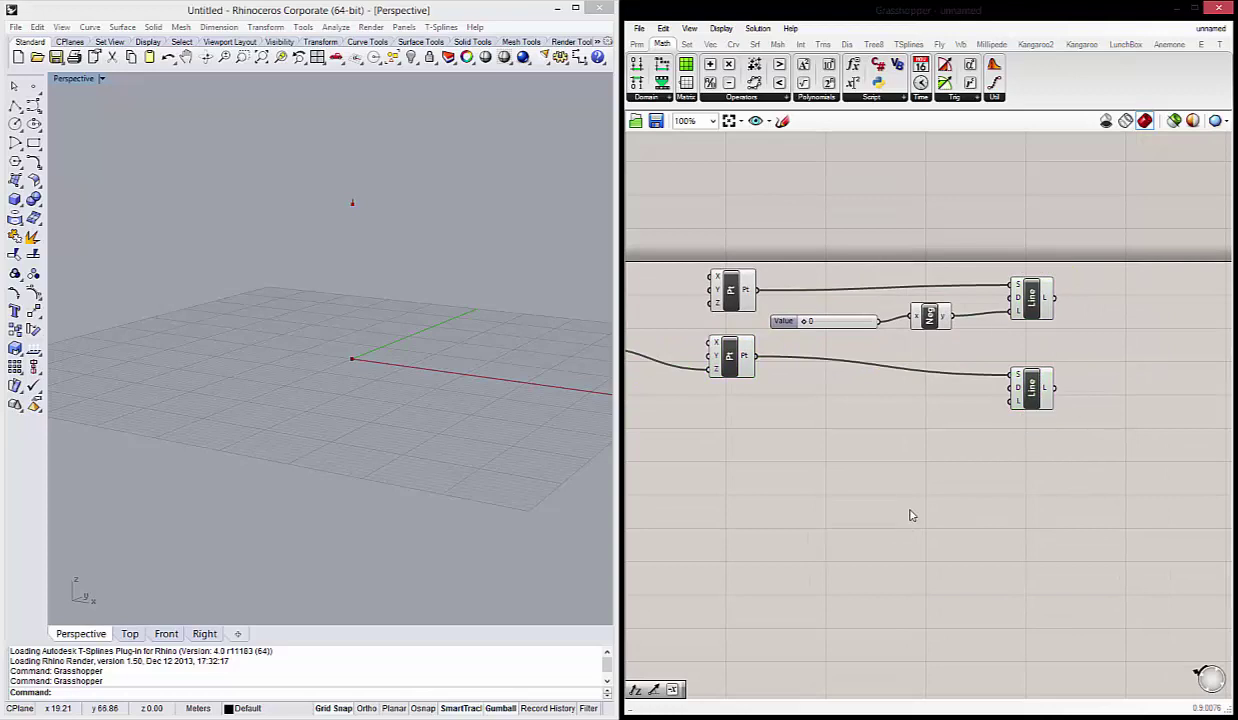
pyautogui.moveTo(912, 513); pyautogui.dragTo(909, 476, button='right')
pyautogui.moveTo(420, 364)
pyautogui.mouseDown(button='right')
pyautogui.moveTo(400, 367)
pyautogui.moveTo(333, 178)
pyautogui.mouseUp(button='right')
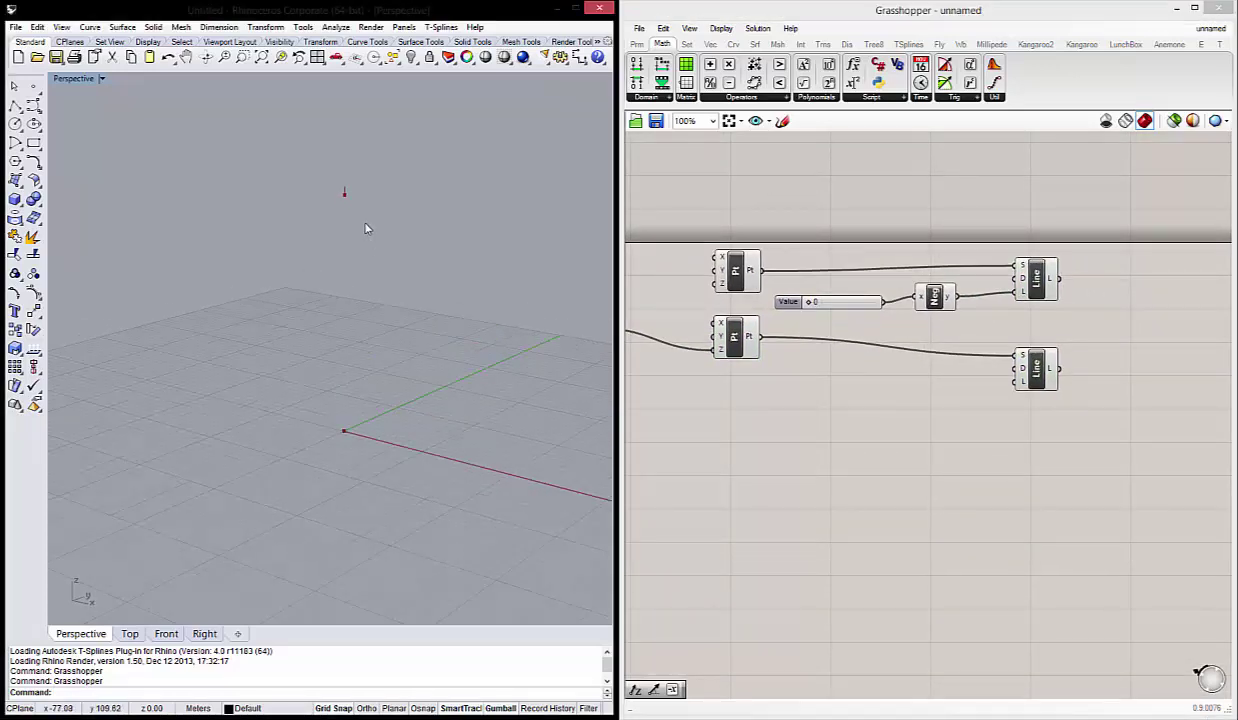
pyautogui.moveTo(277, 134); pyautogui.dragTo(384, 260)
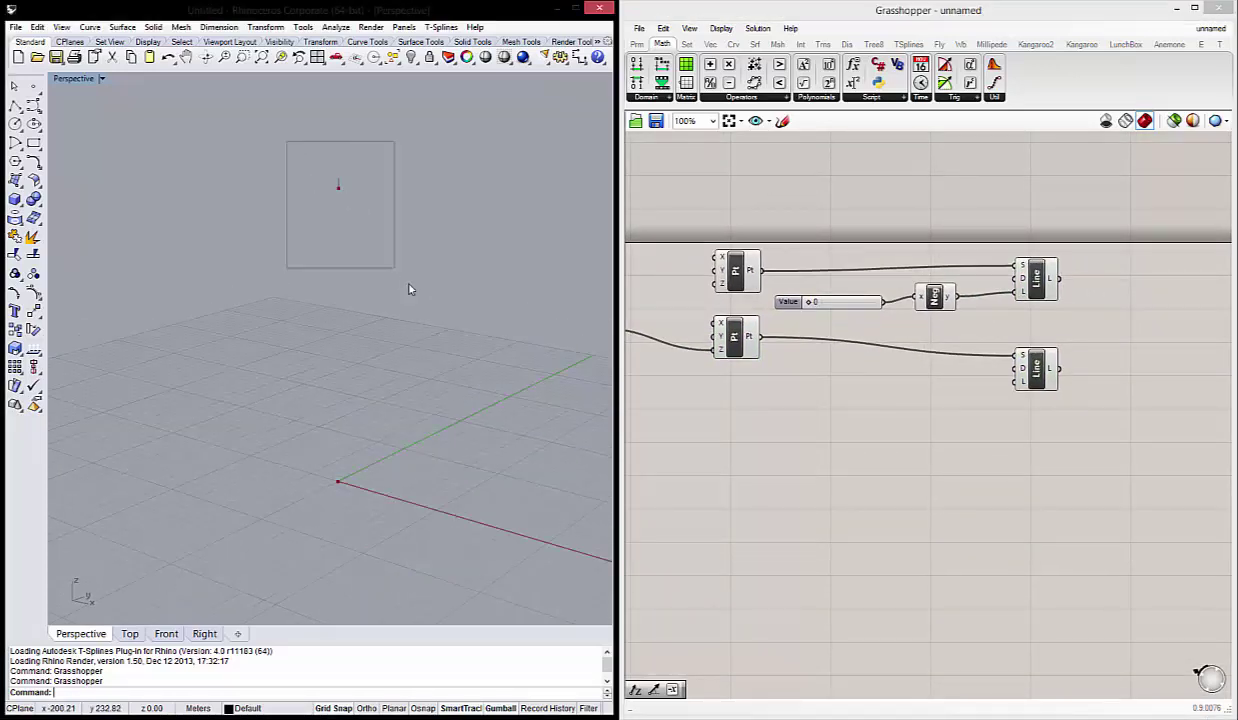
pyautogui.moveTo(405, 452); pyautogui.dragTo(400, 468, button='right')
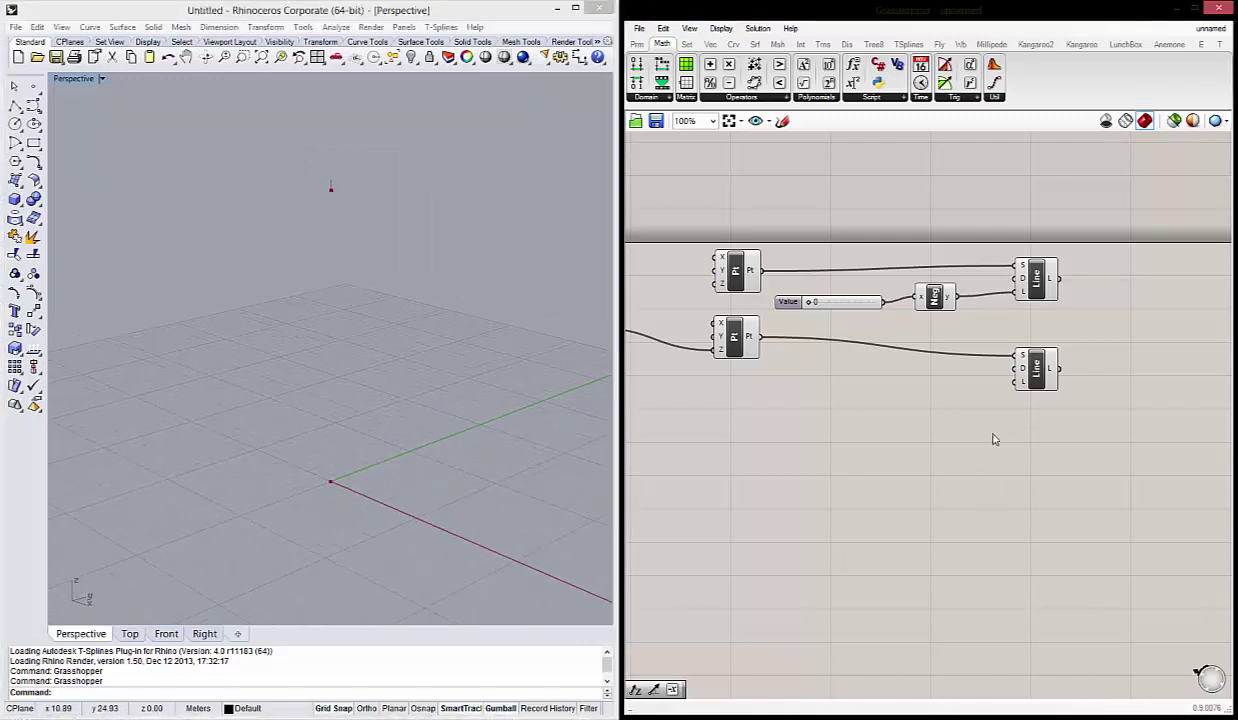
pyautogui.scroll(1, 982, 431)
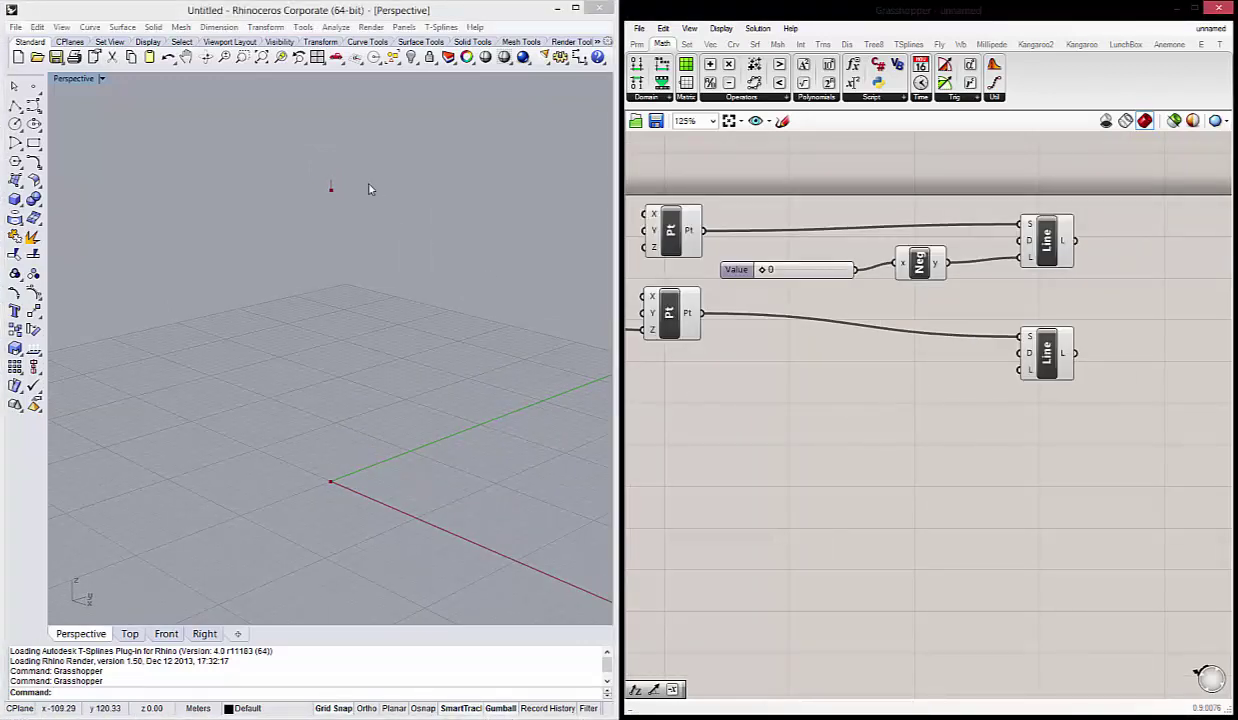
pyautogui.moveTo(334, 199)
pyautogui.mouseDown(button='right')
pyautogui.moveTo(316, 186)
pyautogui.moveTo(343, 199)
pyautogui.moveTo(340, 296)
pyautogui.moveTo(318, 227)
pyautogui.moveTo(342, 300)
pyautogui.moveTo(320, 229)
pyautogui.moveTo(337, 298)
pyautogui.moveTo(325, 250)
pyautogui.mouseUp(button='right')
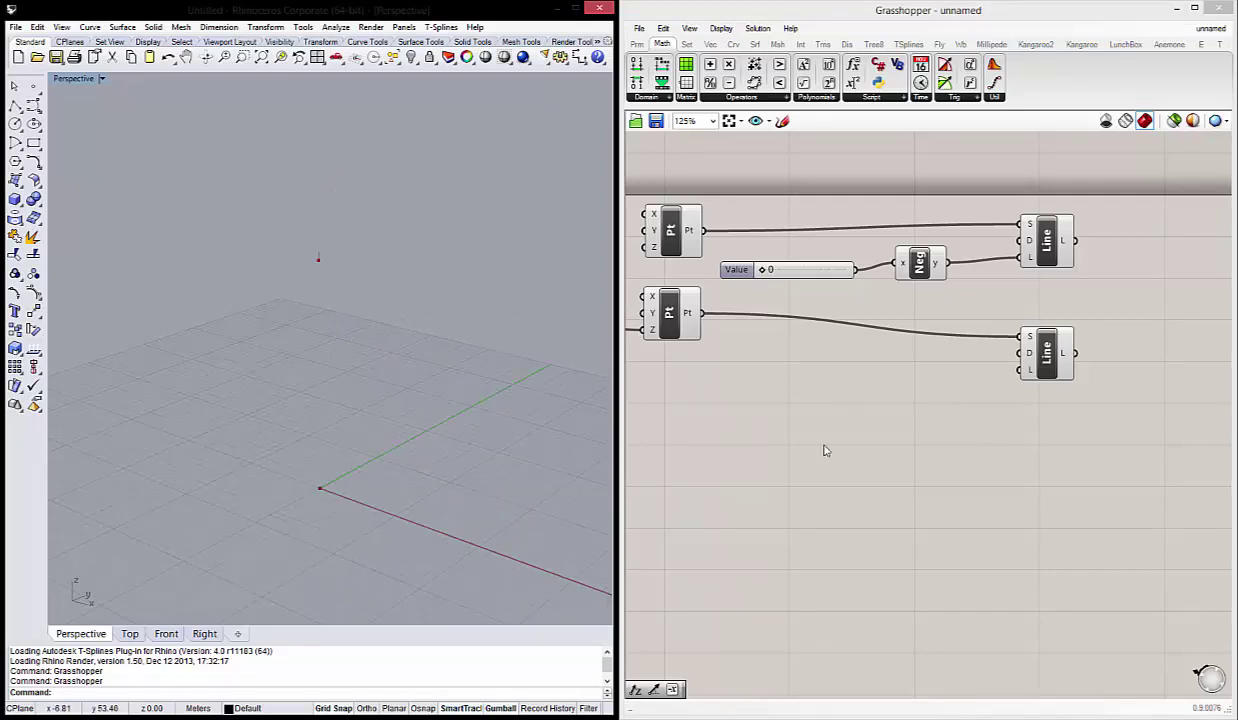
# Create a number slider set to 25 and wire it into the lower Line's length.
pyautogui.doubleClick(905, 428)
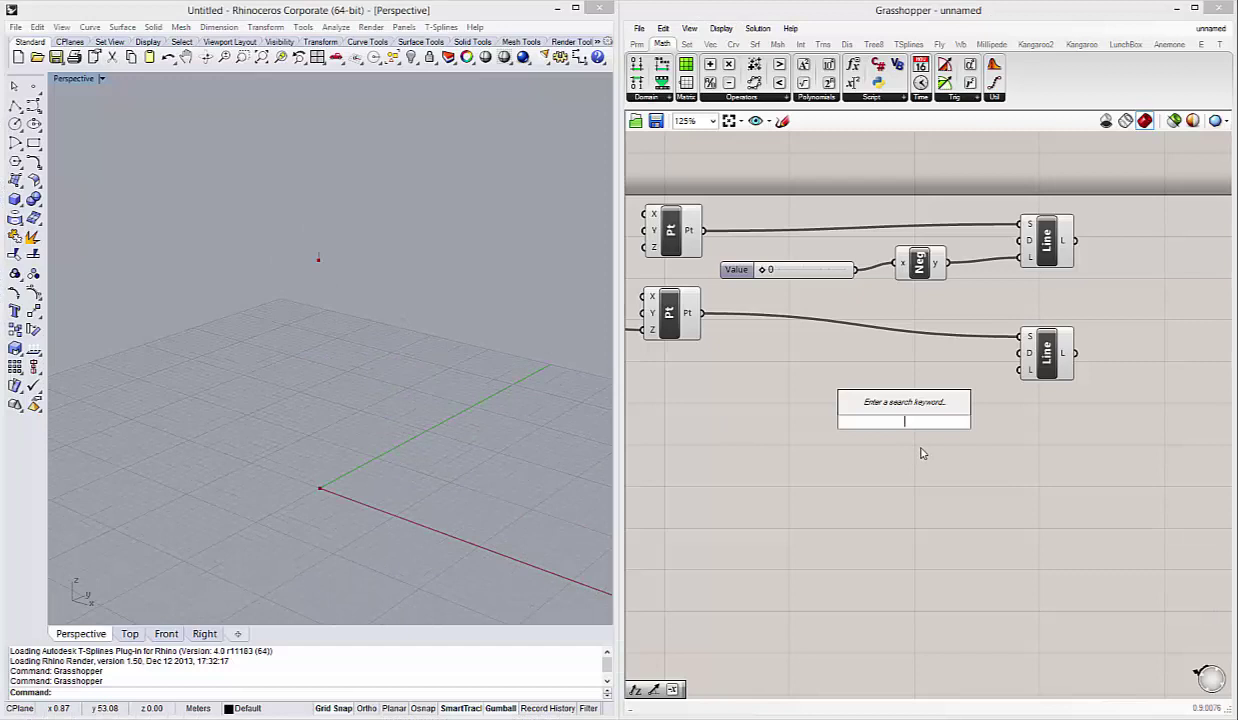
pyautogui.write('25')
pyautogui.press('Return')
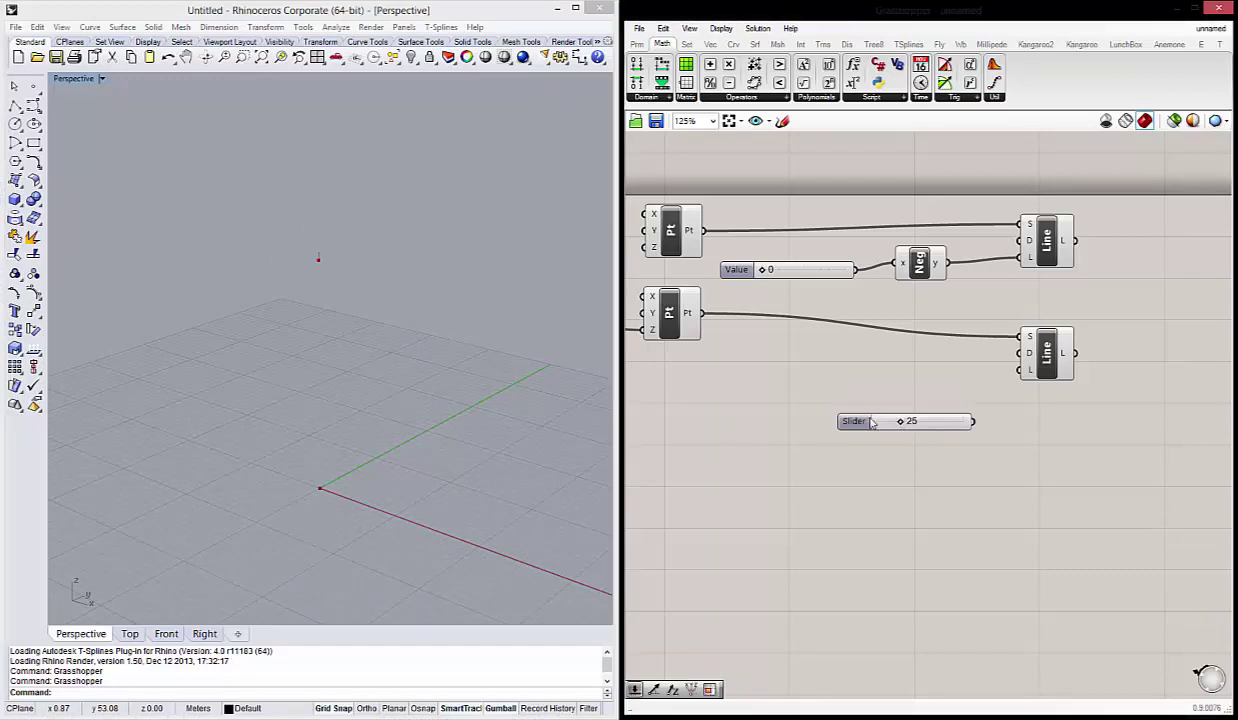
pyautogui.moveTo(872, 422); pyautogui.dragTo(841, 379)
pyautogui.moveTo(943, 378); pyautogui.dragTo(1019, 370)
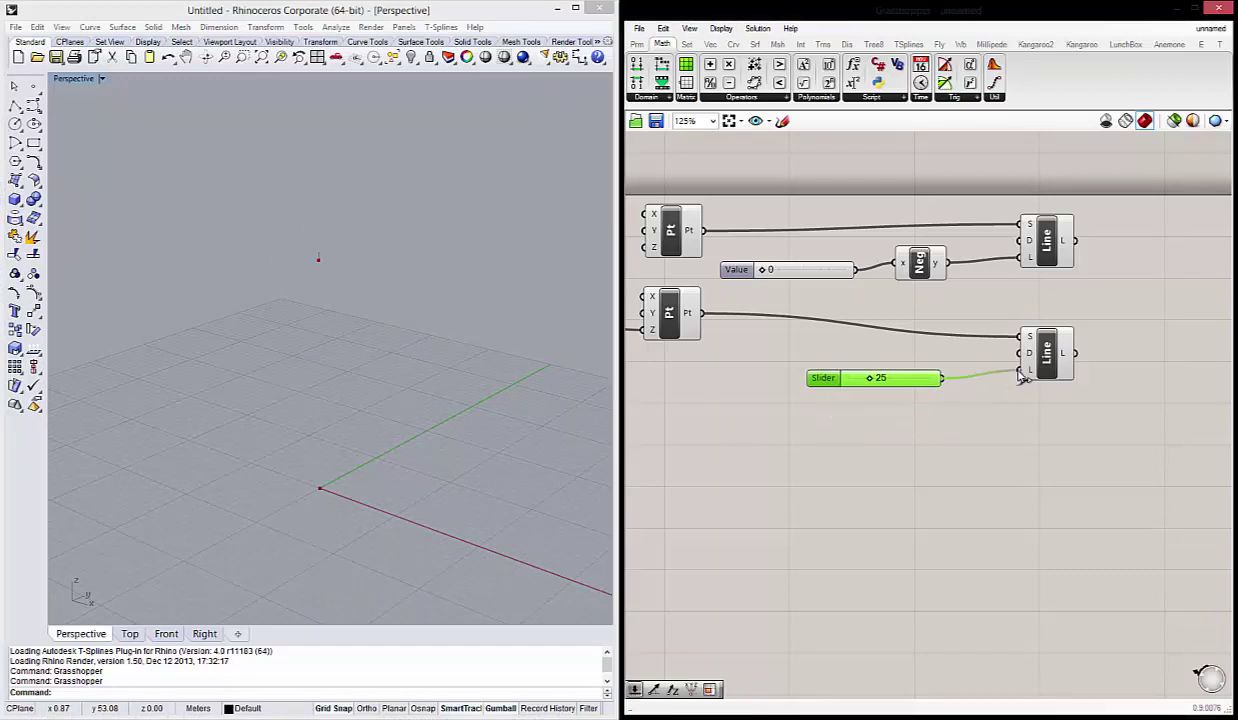
# Adjust the view and nudge the Sphere component into place.
pyautogui.scroll(-2, 437, 345)
pyautogui.scroll(-2, 388, 390)
pyautogui.scroll(4, 389, 390)
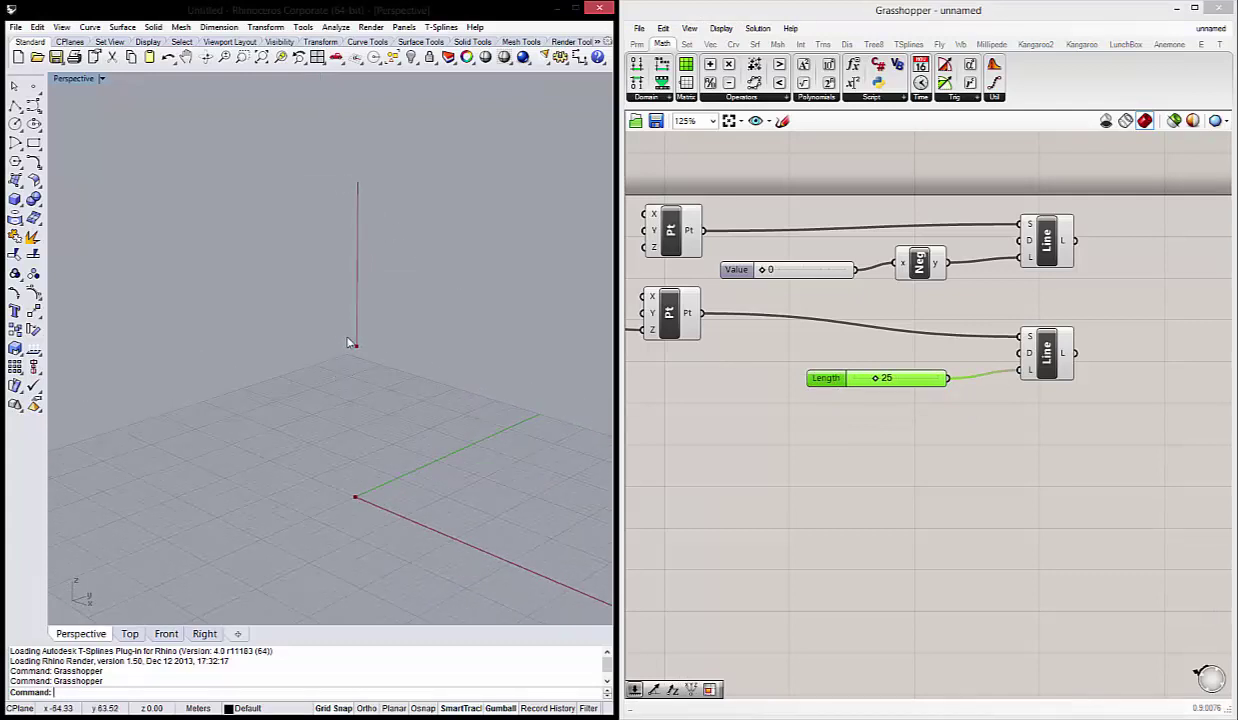
pyautogui.moveTo(314, 401); pyautogui.dragTo(334, 409, button='right')
pyautogui.scroll(-3, 743, 401)
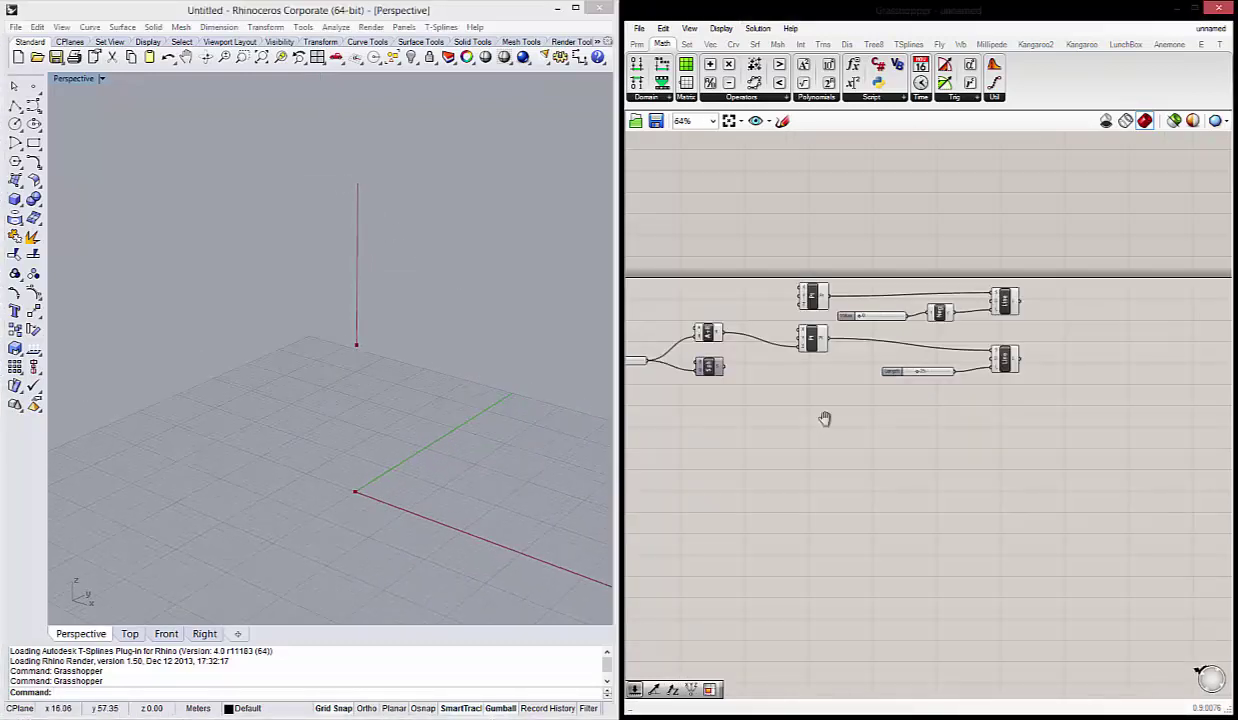
pyautogui.moveTo(823, 420); pyautogui.dragTo(888, 425, button='right')
pyautogui.click(773, 369)
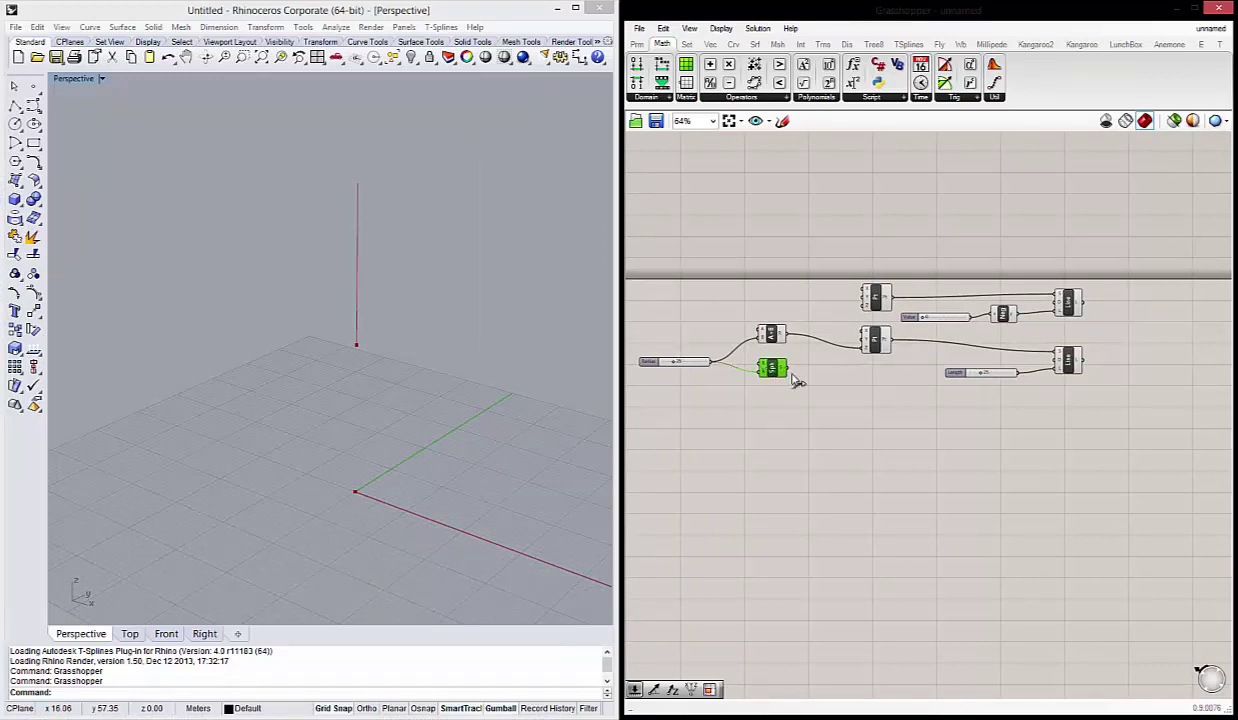
pyautogui.moveTo(777, 373); pyautogui.dragTo(785, 376)
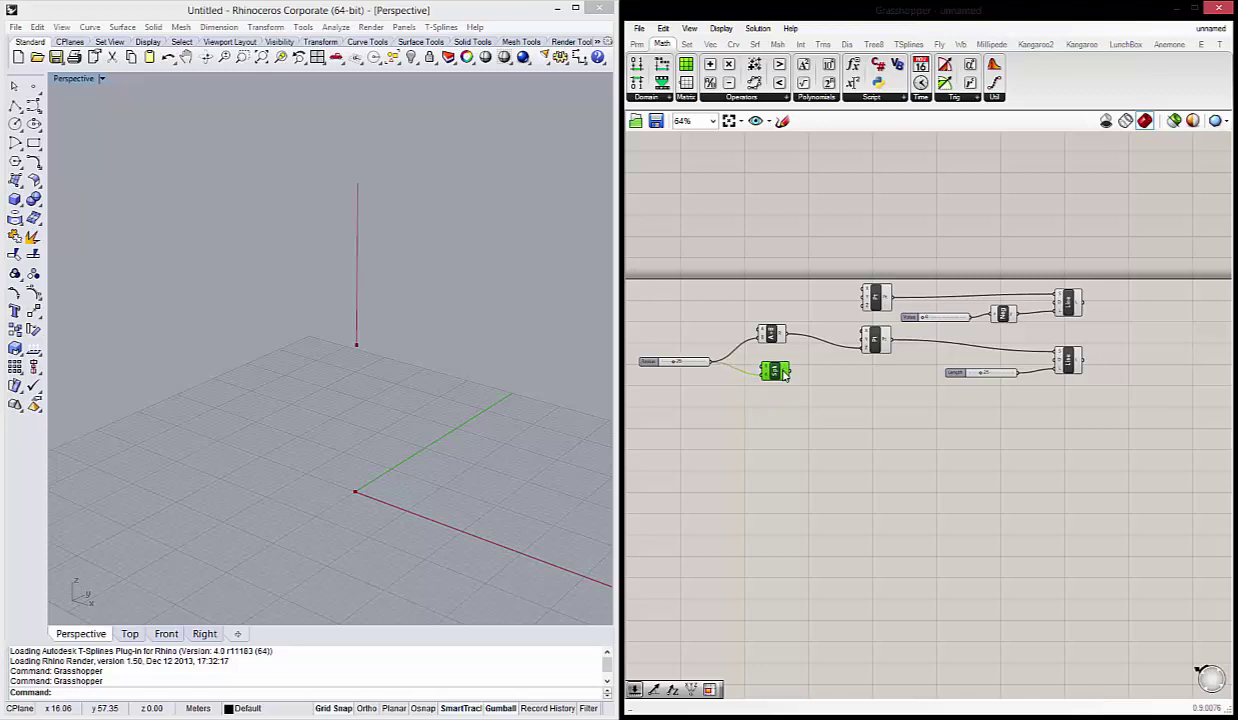
# Re-enable the Sphere component's preview and orbit the Perspective view around the sphere.
pyautogui.rightClick(778, 386)
pyautogui.click(815, 400)
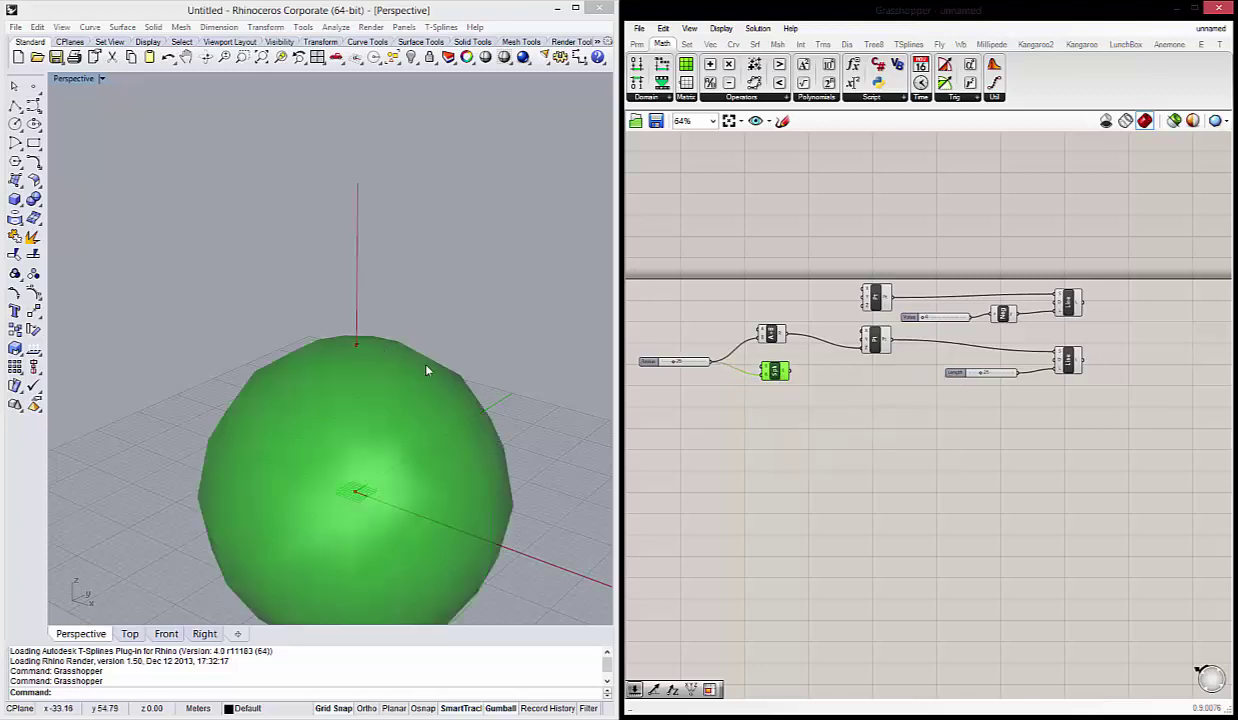
pyautogui.moveTo(410, 353)
pyautogui.mouseDown(button='right')
pyautogui.moveTo(384, 281)
pyautogui.moveTo(417, 384)
pyautogui.moveTo(381, 264)
pyautogui.moveTo(363, 294)
pyautogui.mouseUp(button='right')
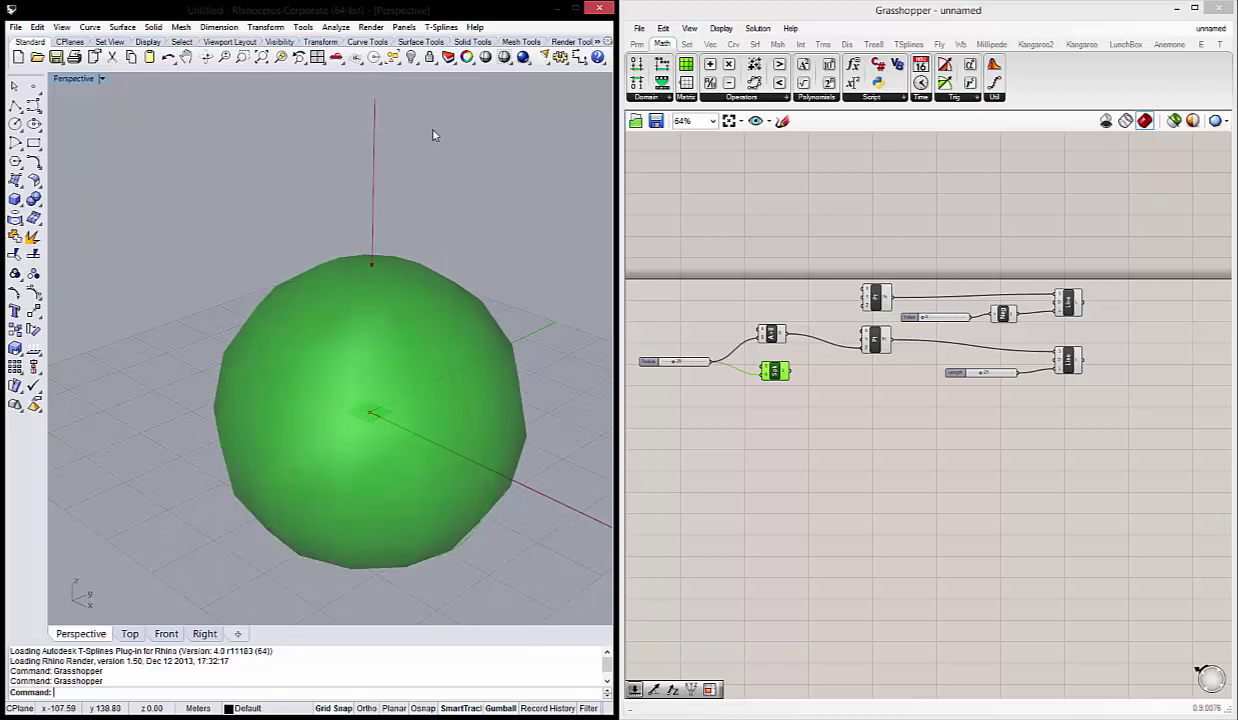
pyautogui.moveTo(1066, 362); pyautogui.dragTo(1073, 353)
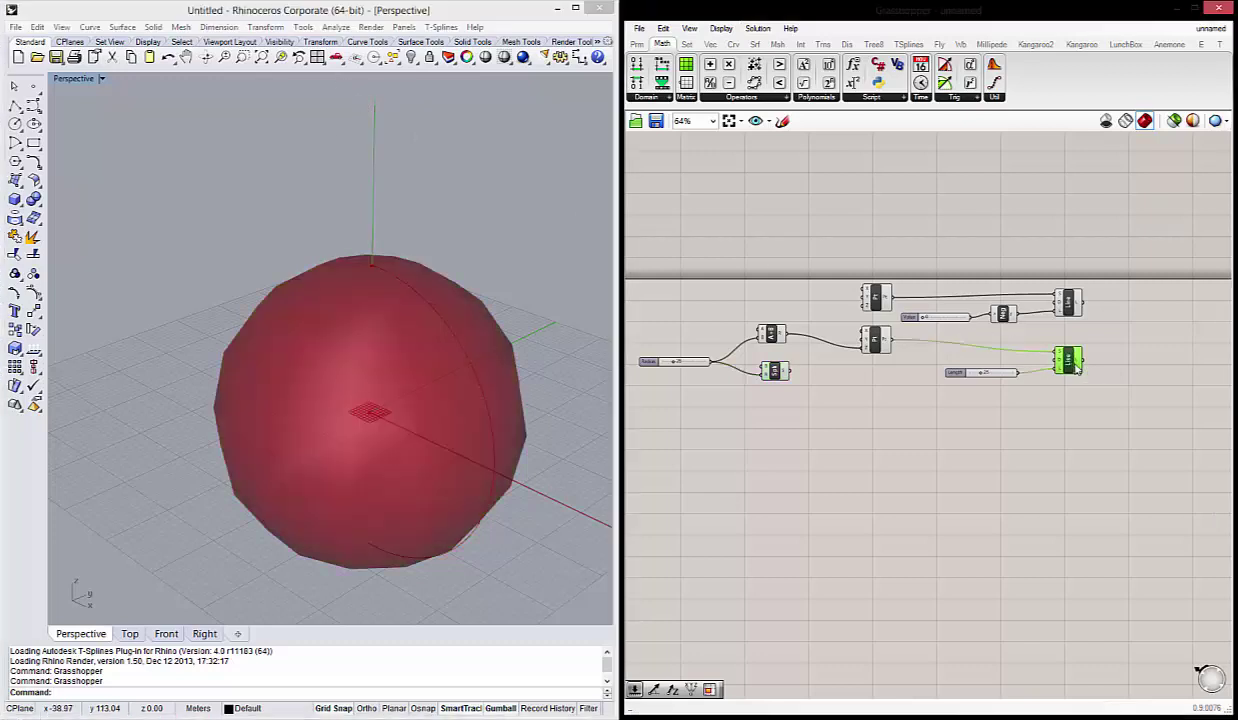
pyautogui.moveTo(390, 365); pyautogui.dragTo(366, 321, button='right')
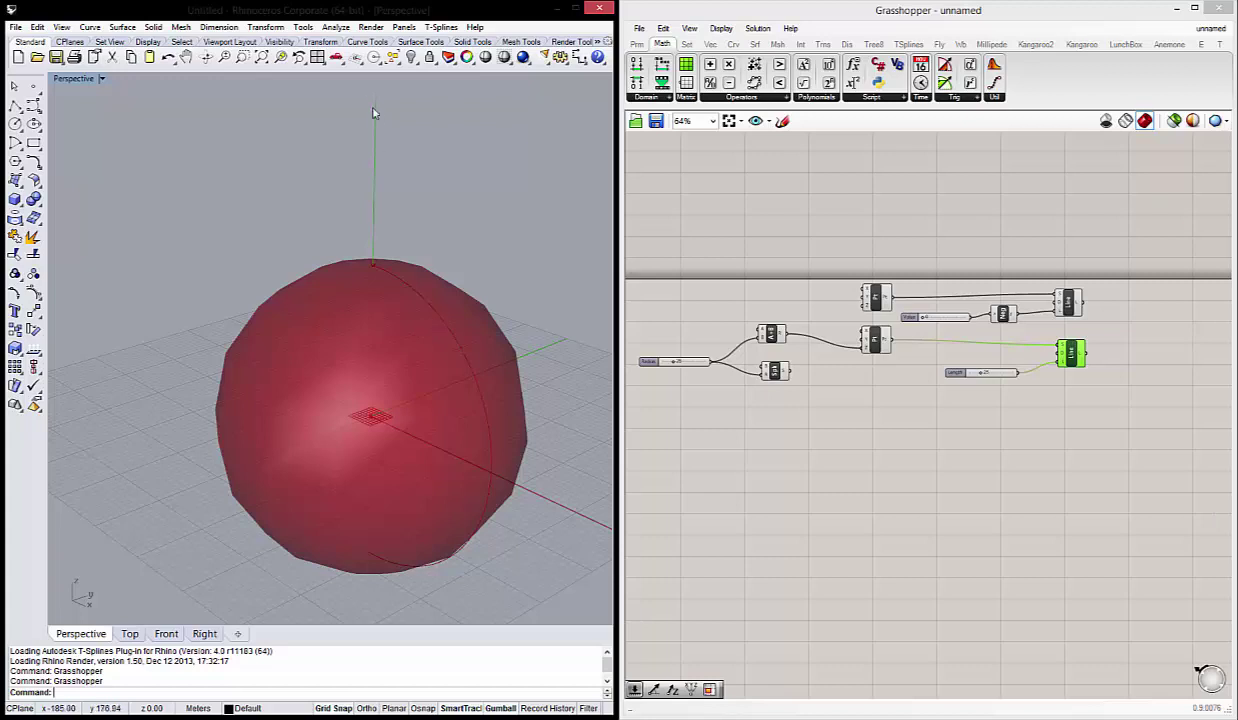
pyautogui.moveTo(350, 84); pyautogui.dragTo(445, 150)
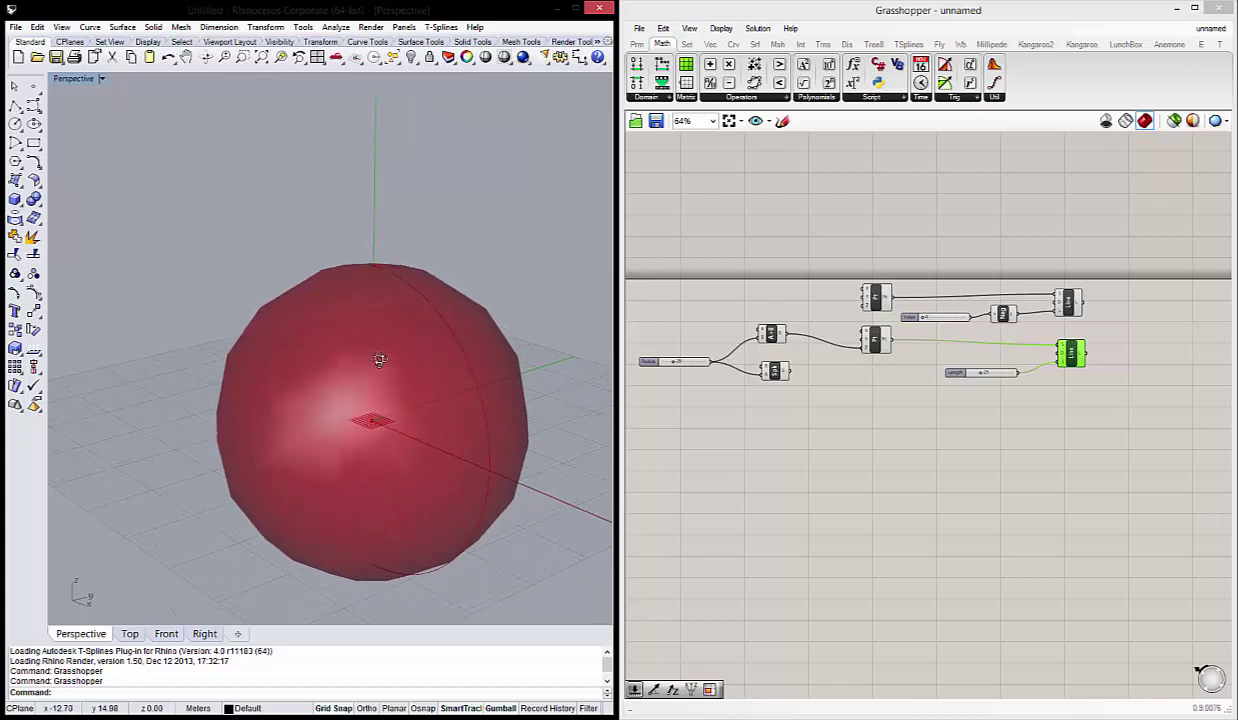
pyautogui.moveTo(357, 353)
pyautogui.mouseDown(button='right')
pyautogui.moveTo(312, 303)
pyautogui.moveTo(350, 212)
pyautogui.mouseUp(button='right')
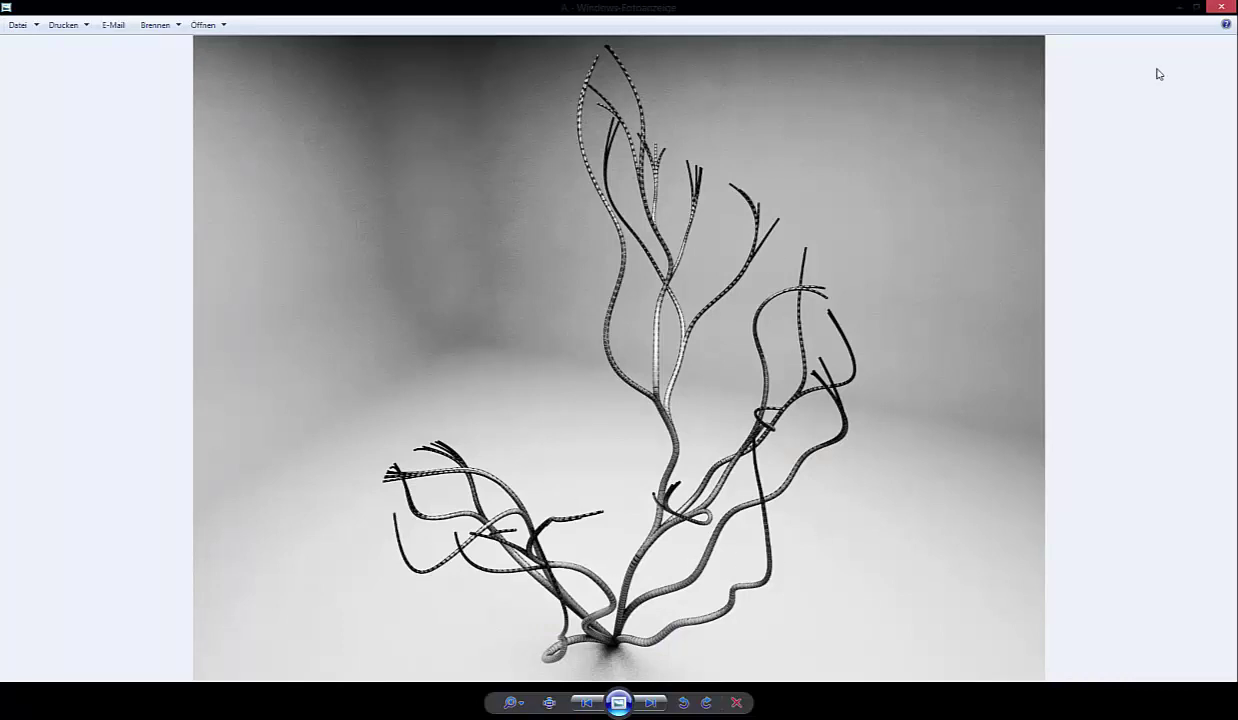
# Close the Photo Viewer render and search 'deform' on the Grasshopper canvas.
pyautogui.click(1178, 8)
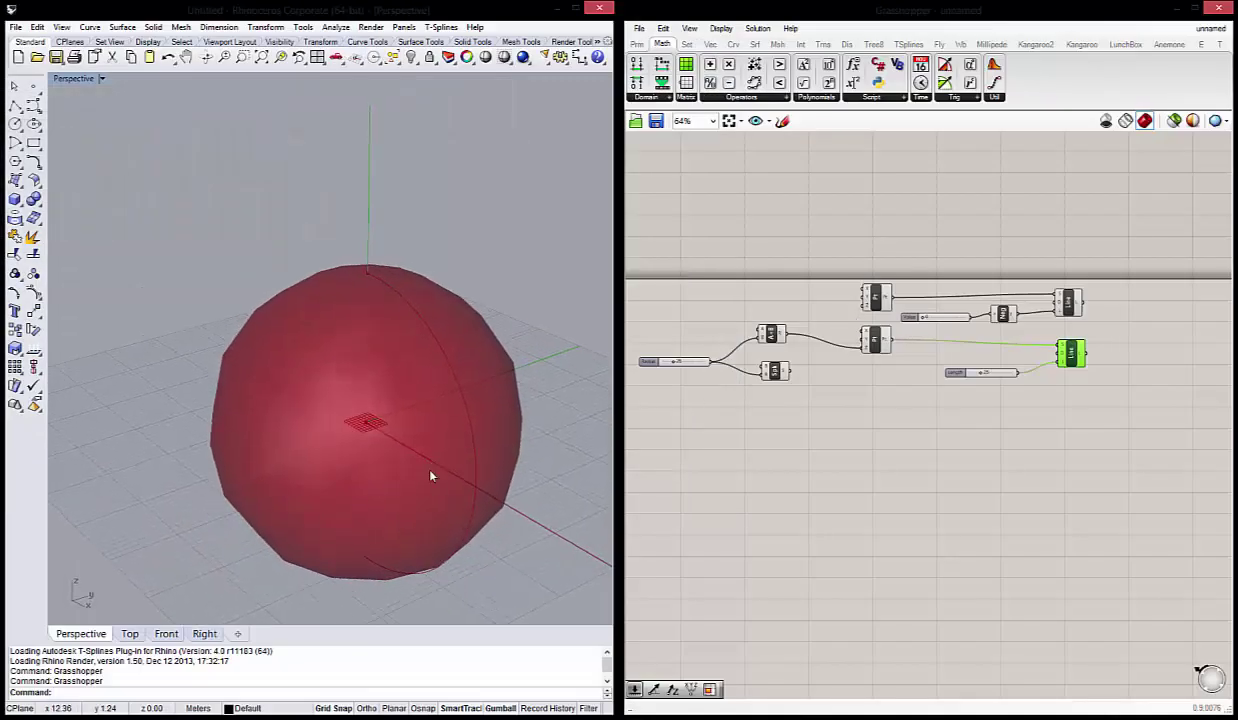
pyautogui.scroll(-2, 431, 477)
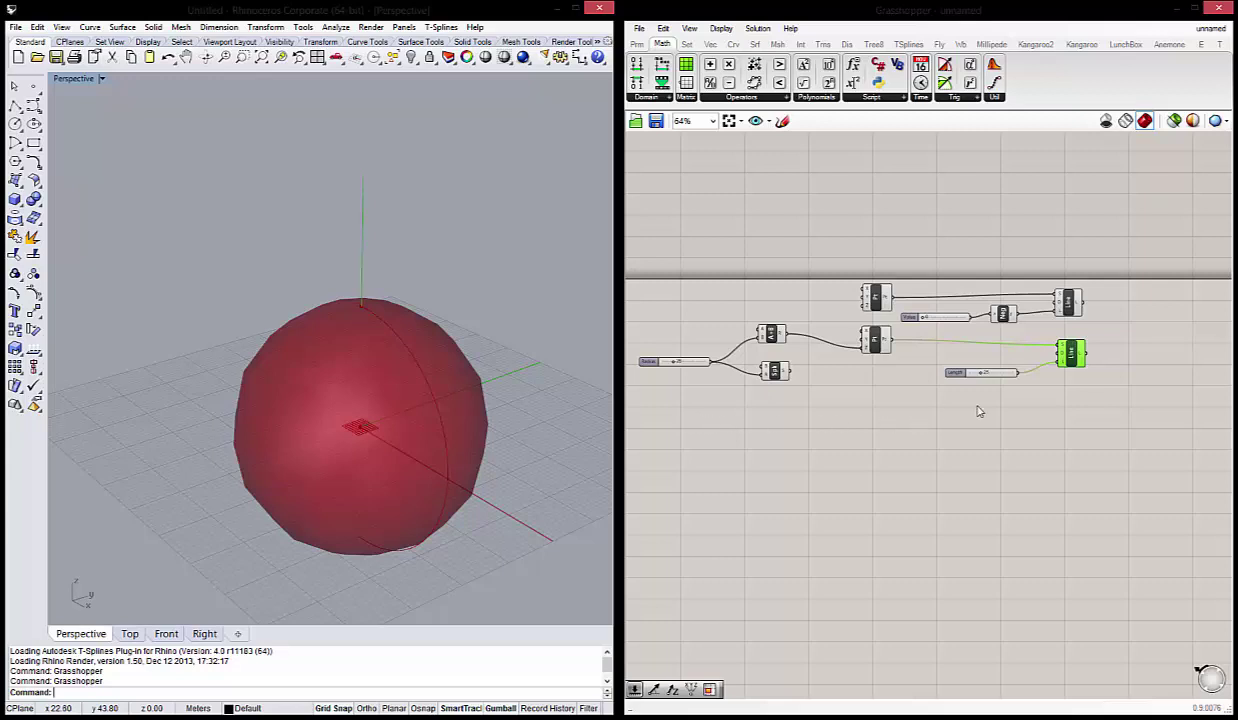
pyautogui.scroll(2, 984, 410)
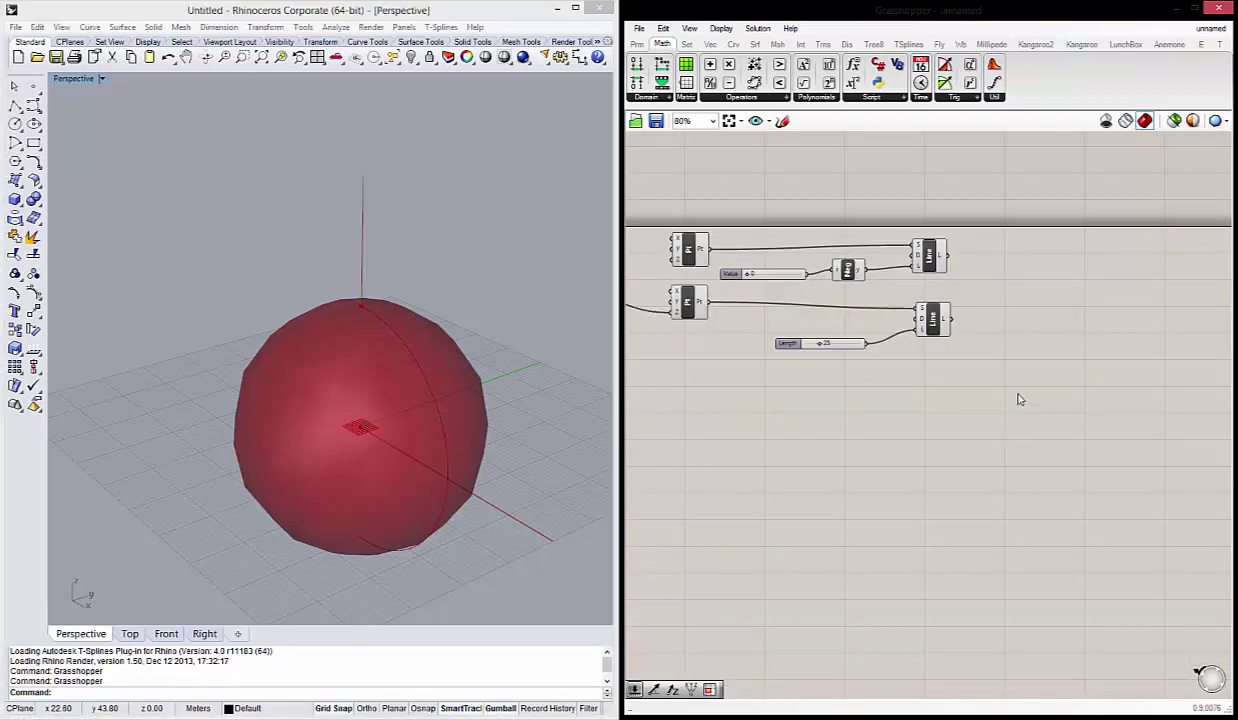
pyautogui.doubleClick(1019, 399)
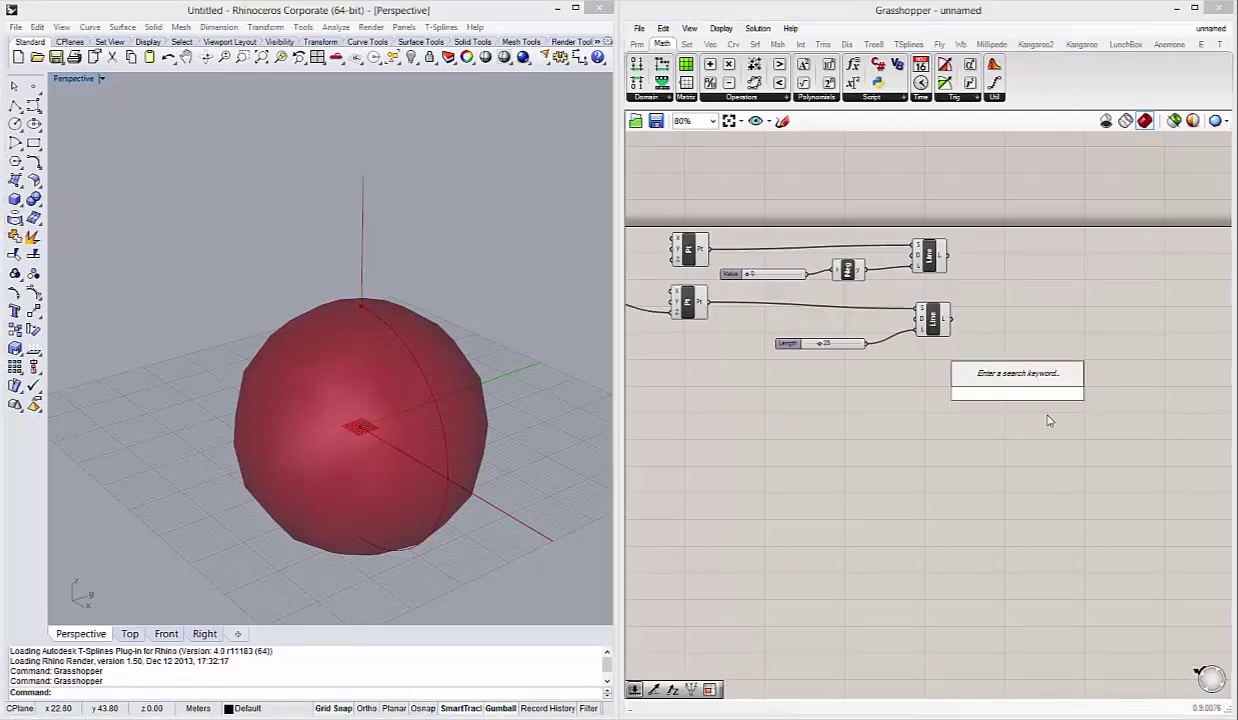
pyautogui.write('deform')
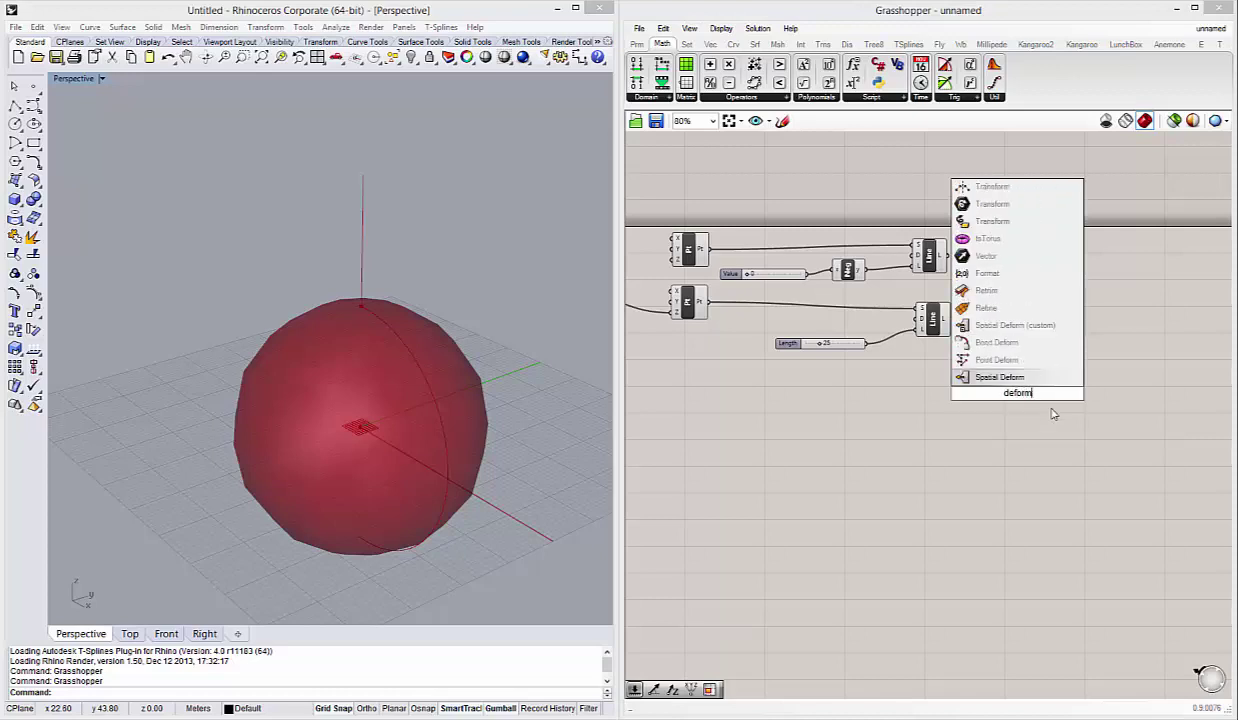
# Place the Spatial Deform component and move it closer to the Line components.
pyautogui.press('Return')
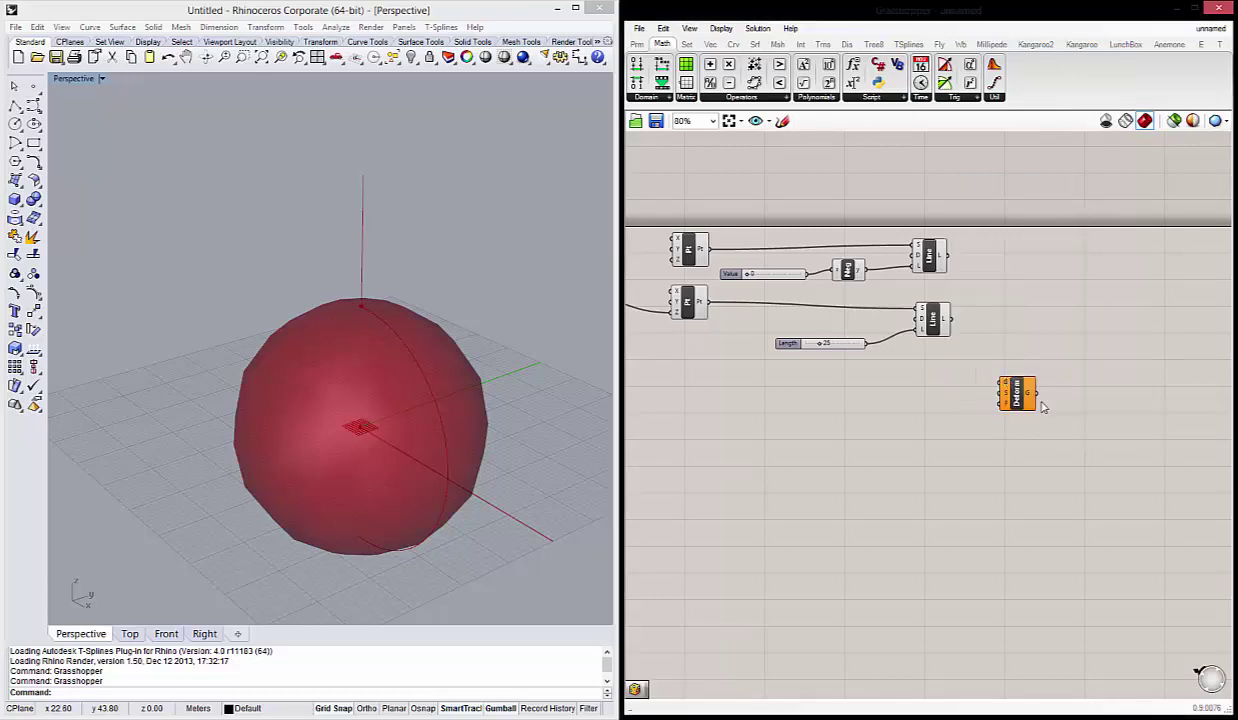
pyautogui.moveTo(1042, 407); pyautogui.dragTo(1040, 362)
pyautogui.scroll(3, 1000, 350)
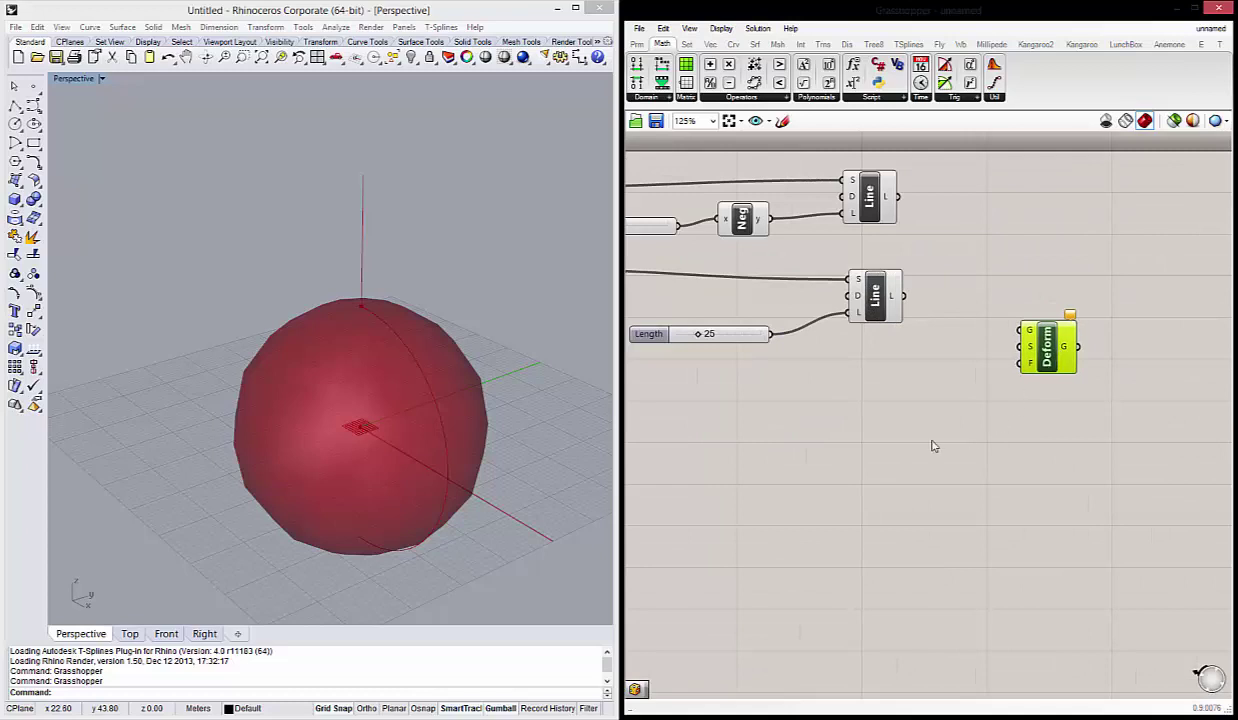
pyautogui.moveTo(193, 372); pyautogui.dragTo(323, 303, button='right')
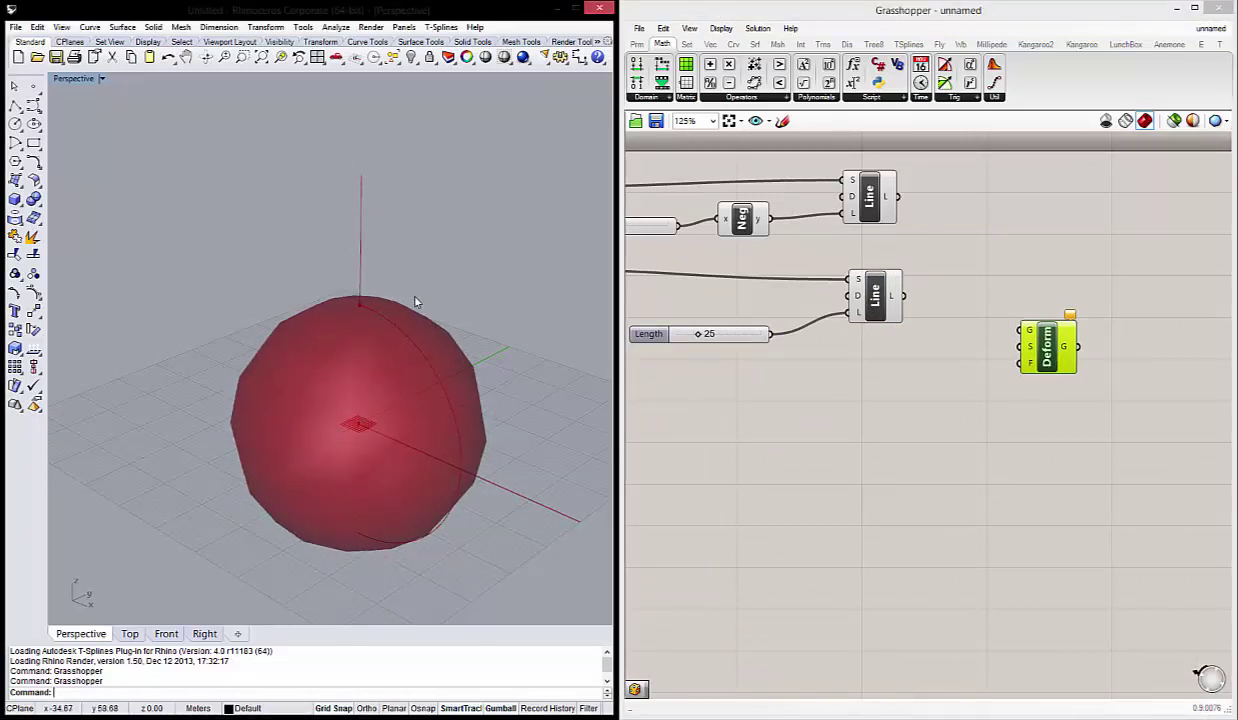
# Align the lower Line component under the upper one.
pyautogui.click(874, 314)
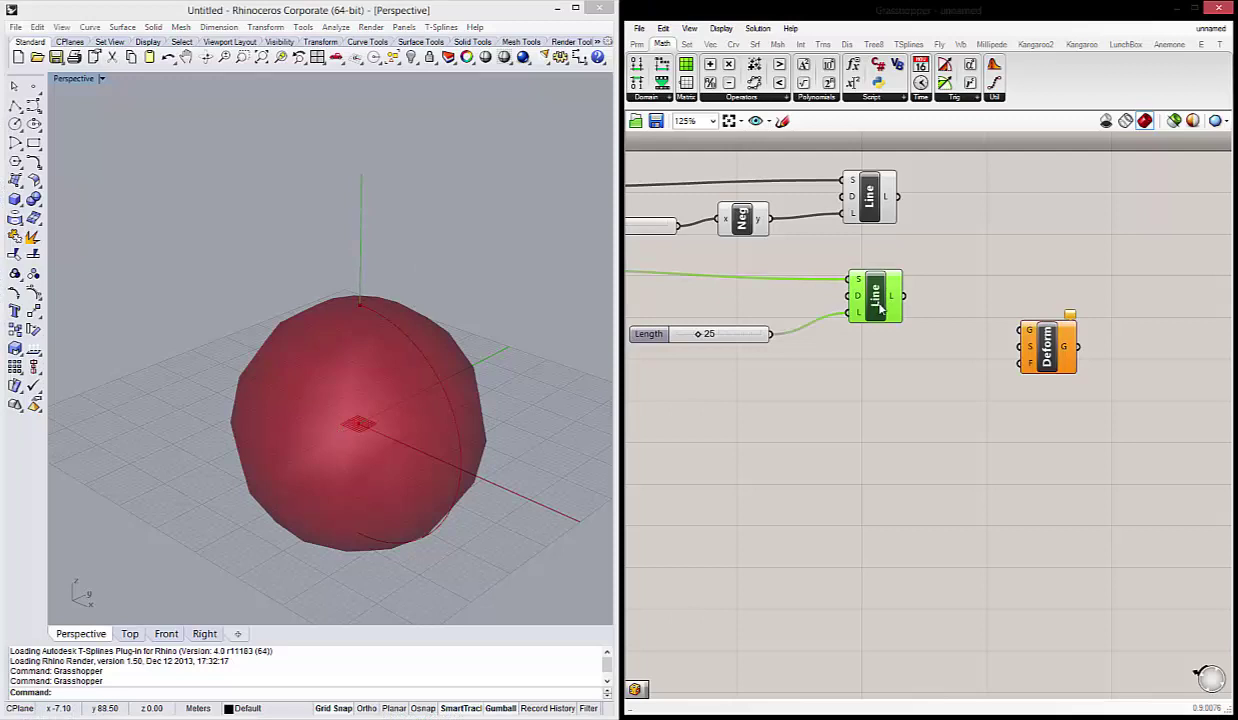
pyautogui.moveTo(843, 166); pyautogui.dragTo(917, 359)
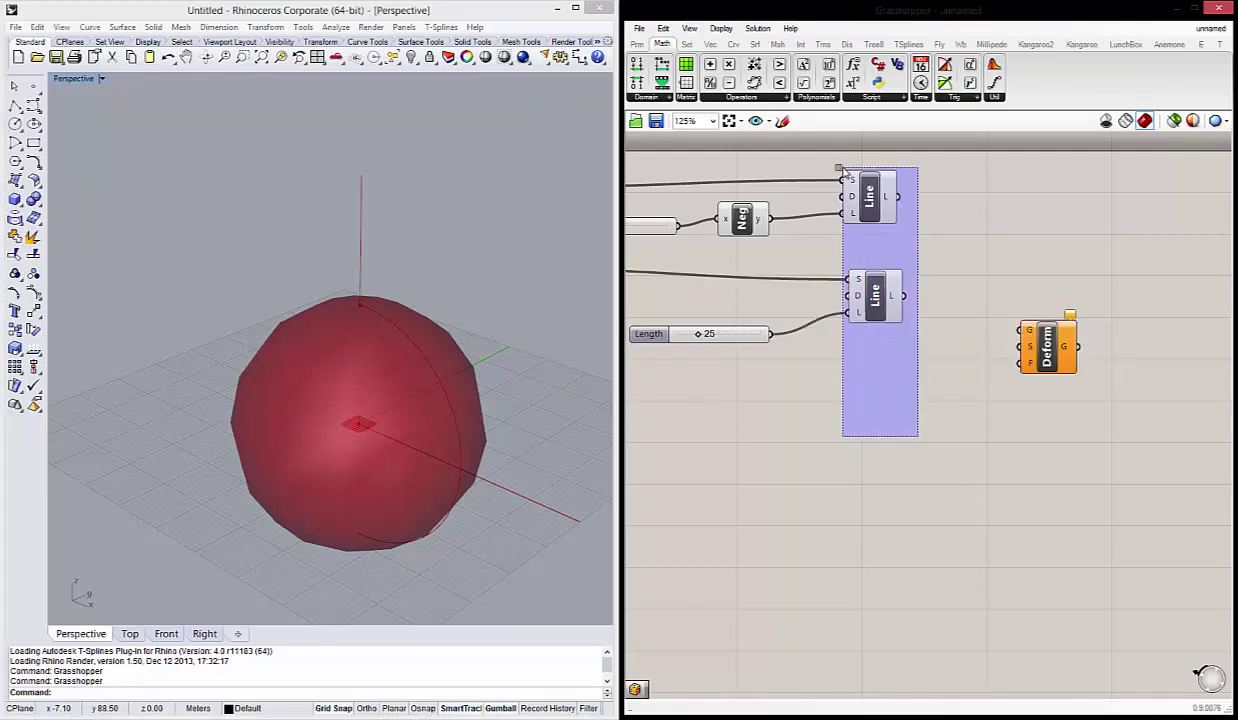
pyautogui.click(868, 331)
pyautogui.moveTo(525, 358); pyautogui.dragTo(506, 365, button='right')
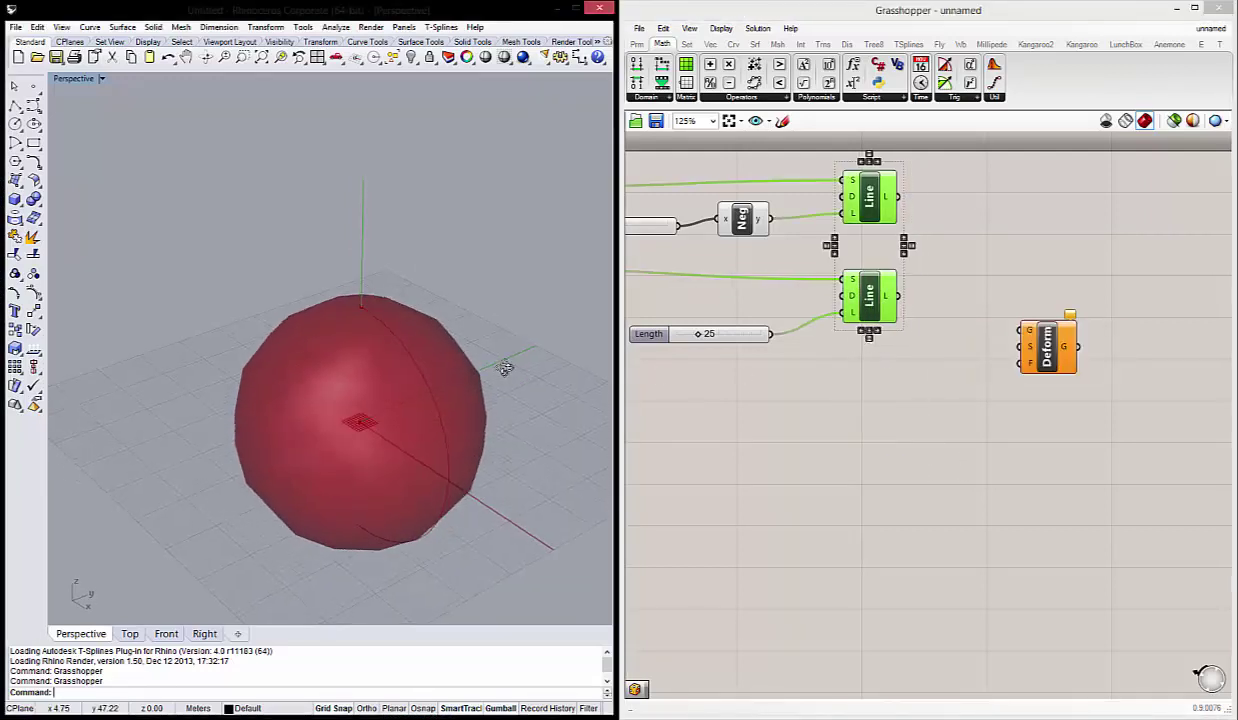
pyautogui.click(949, 343)
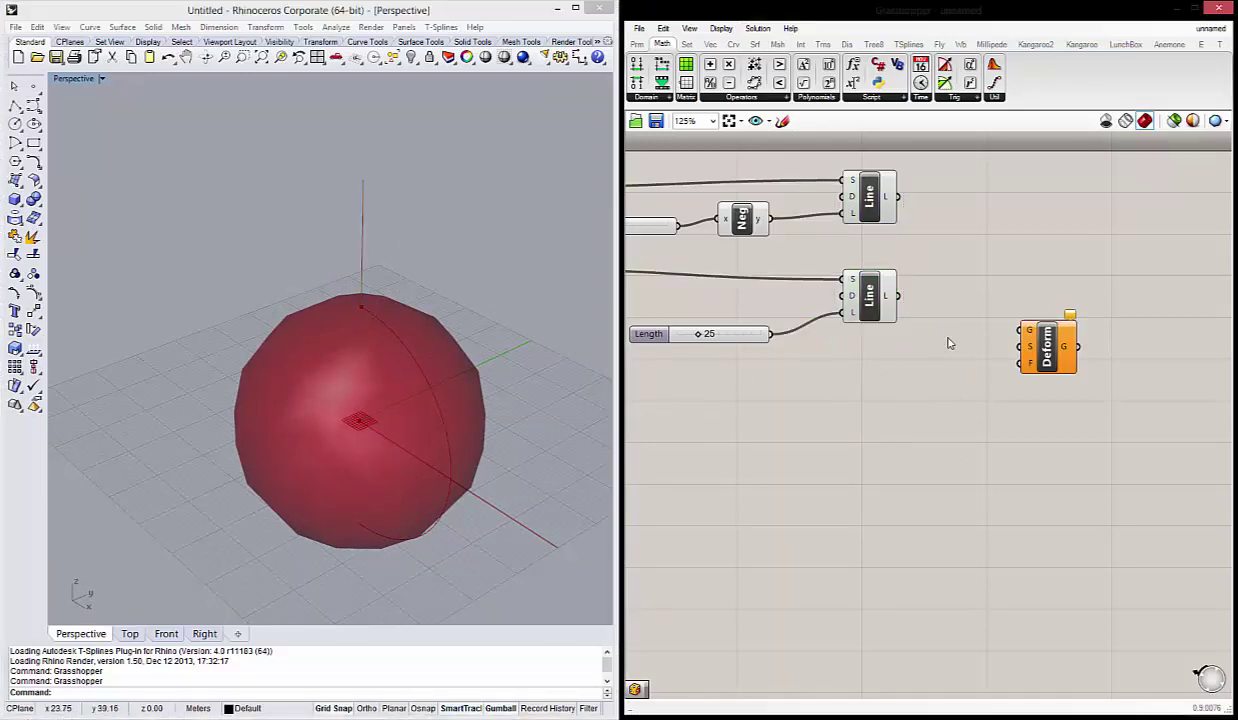
pyautogui.click(1035, 360)
pyautogui.scroll(1, 1032, 366)
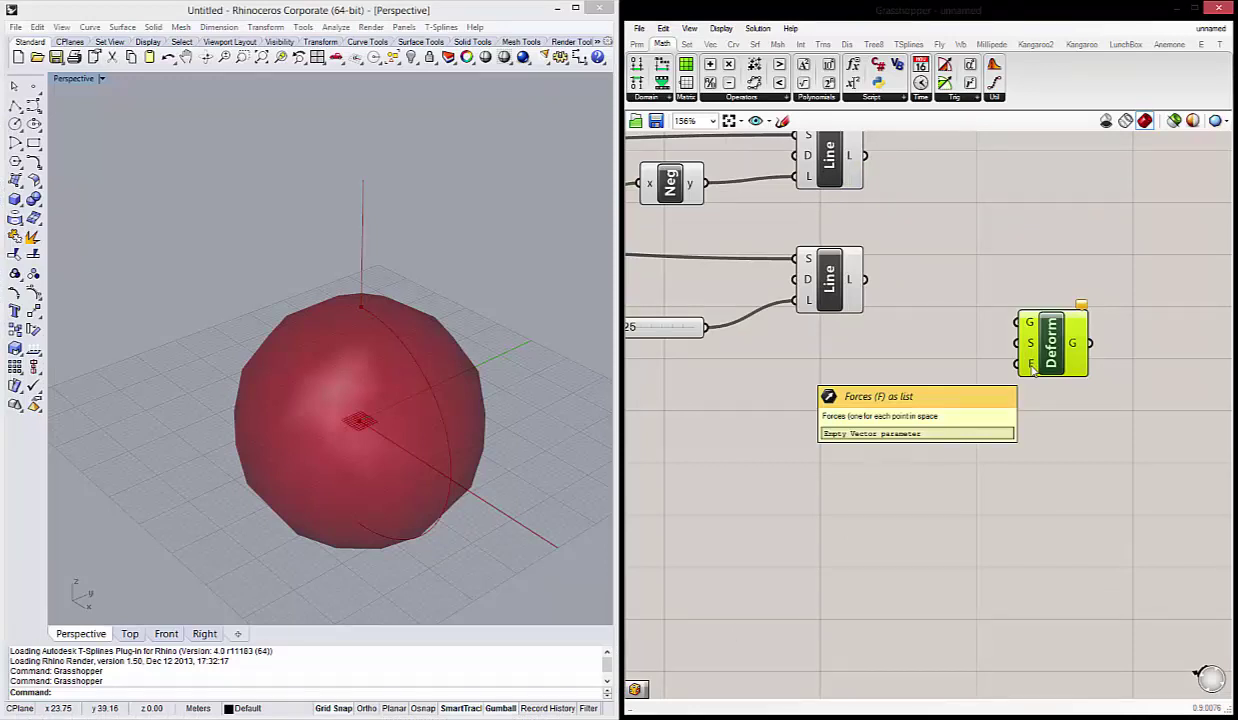
# Wire both Line outputs into Deform's F input.
pyautogui.moveTo(929, 291); pyautogui.dragTo(951, 345, button='right')
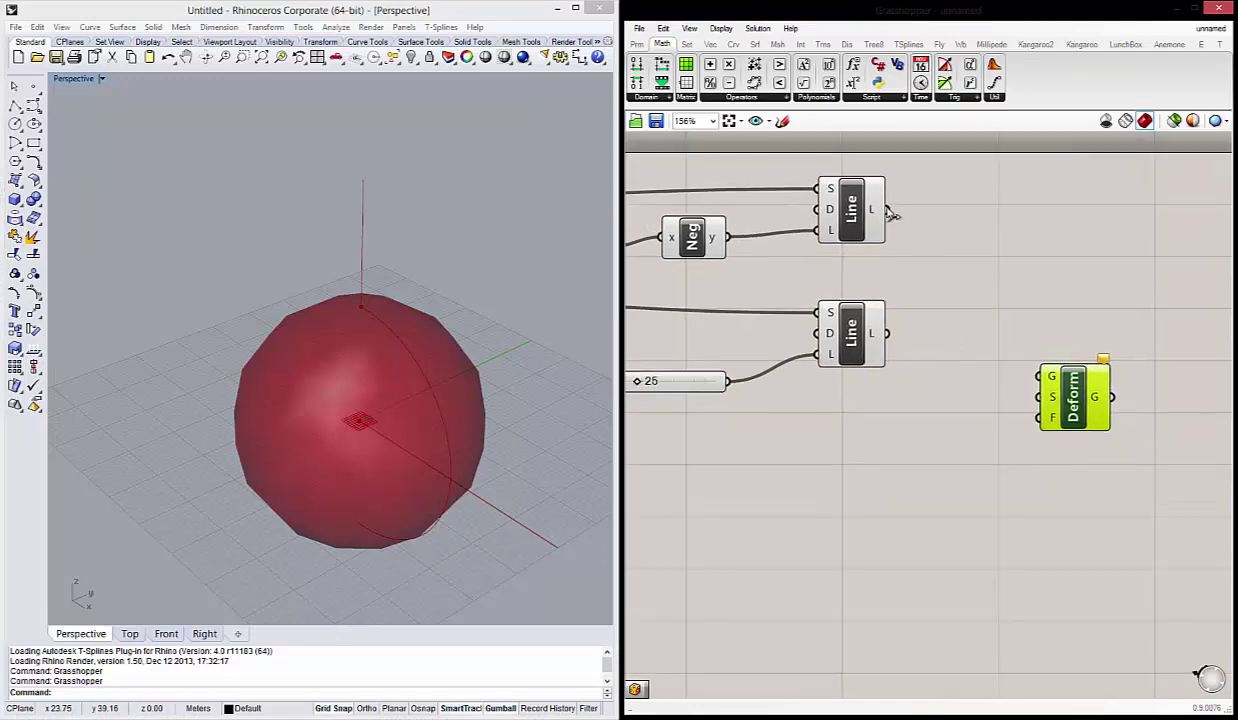
pyautogui.moveTo(886, 209); pyautogui.dragTo(1037, 418)
pyautogui.moveTo(1028, 477); pyautogui.dragTo(1005, 437, button='right')
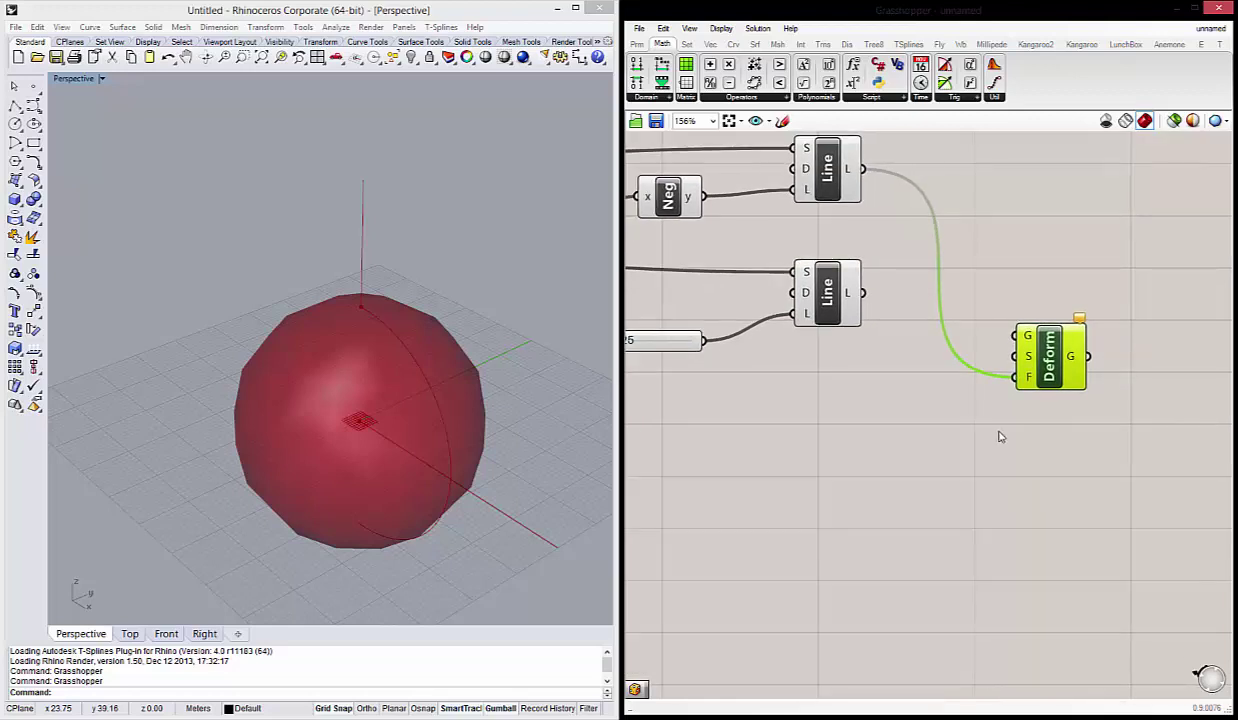
pyautogui.moveTo(862, 292); pyautogui.dragTo(1017, 377)
pyautogui.moveTo(920, 412); pyautogui.dragTo(977, 424, button='right')
pyautogui.scroll(-3, 977, 424)
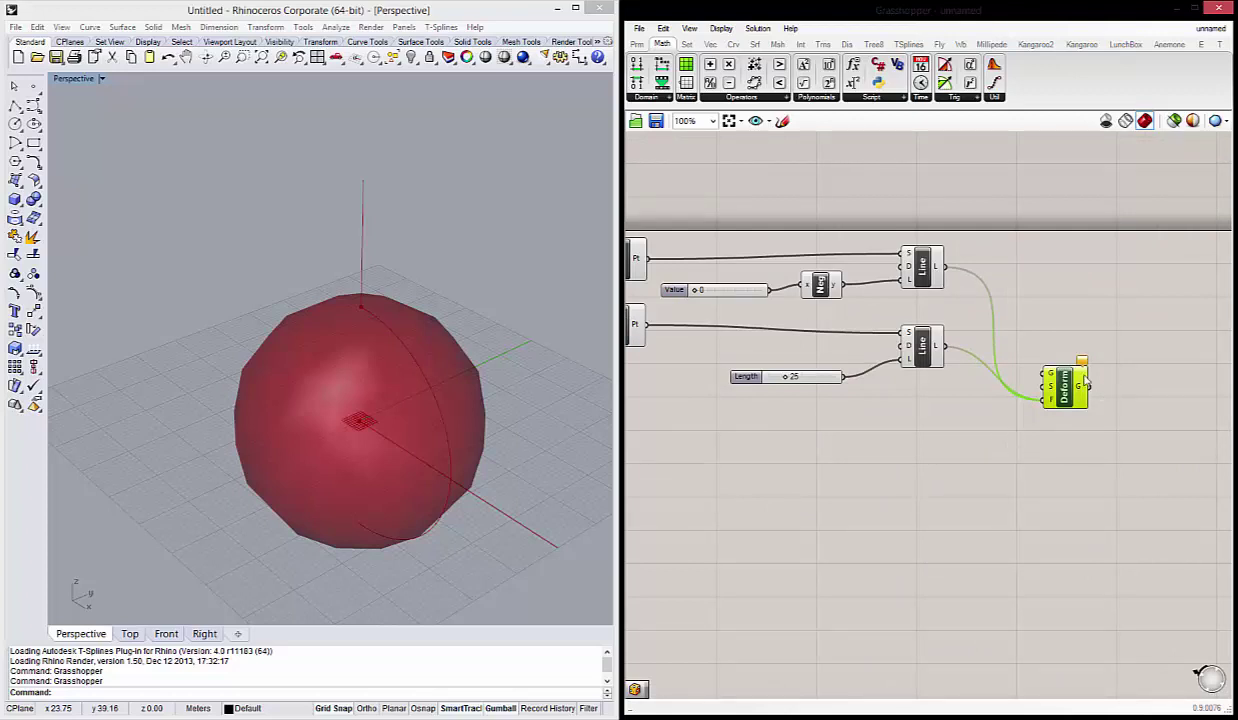
# Move Deform and the Sphere component lower, then wire the sphere into Deform's G input.
pyautogui.moveTo(1061, 392); pyautogui.dragTo(1061, 420)
pyautogui.scroll(-1, 970, 445)
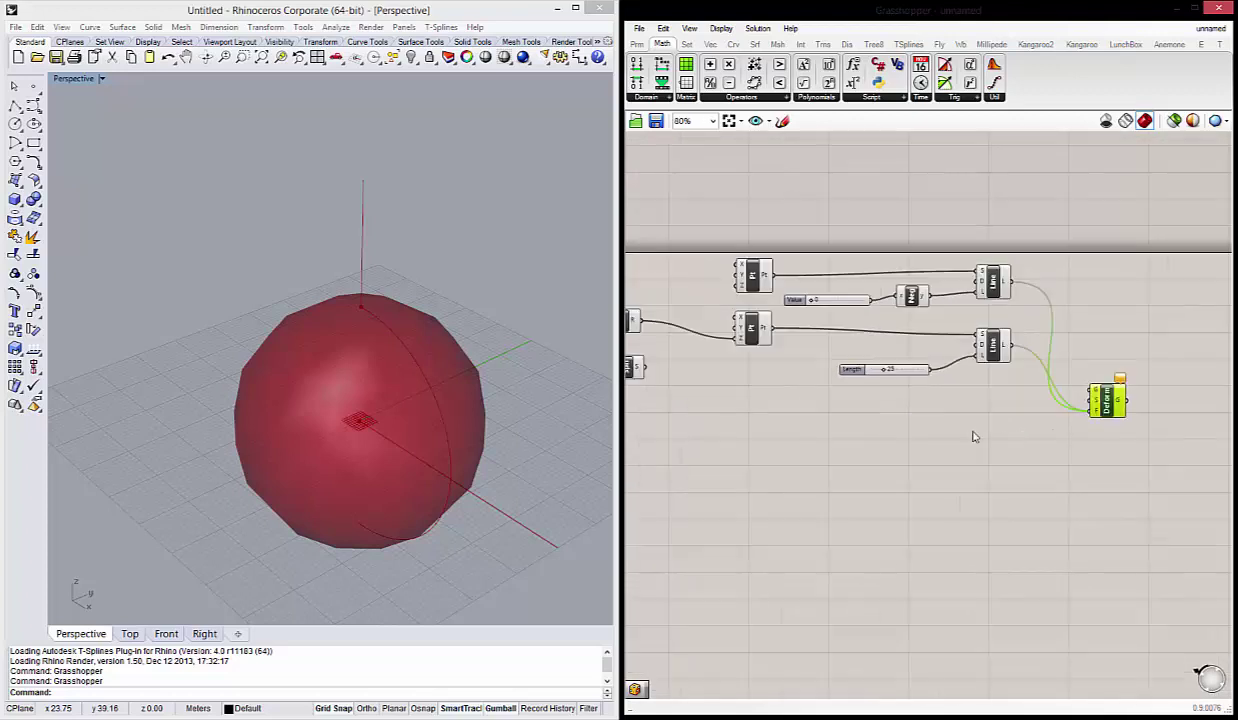
pyautogui.moveTo(803, 410); pyautogui.dragTo(857, 396, button='right')
pyautogui.moveTo(673, 353)
pyautogui.mouseDown()
pyautogui.moveTo(690, 398)
pyautogui.moveTo(1146, 379)
pyautogui.mouseUp()
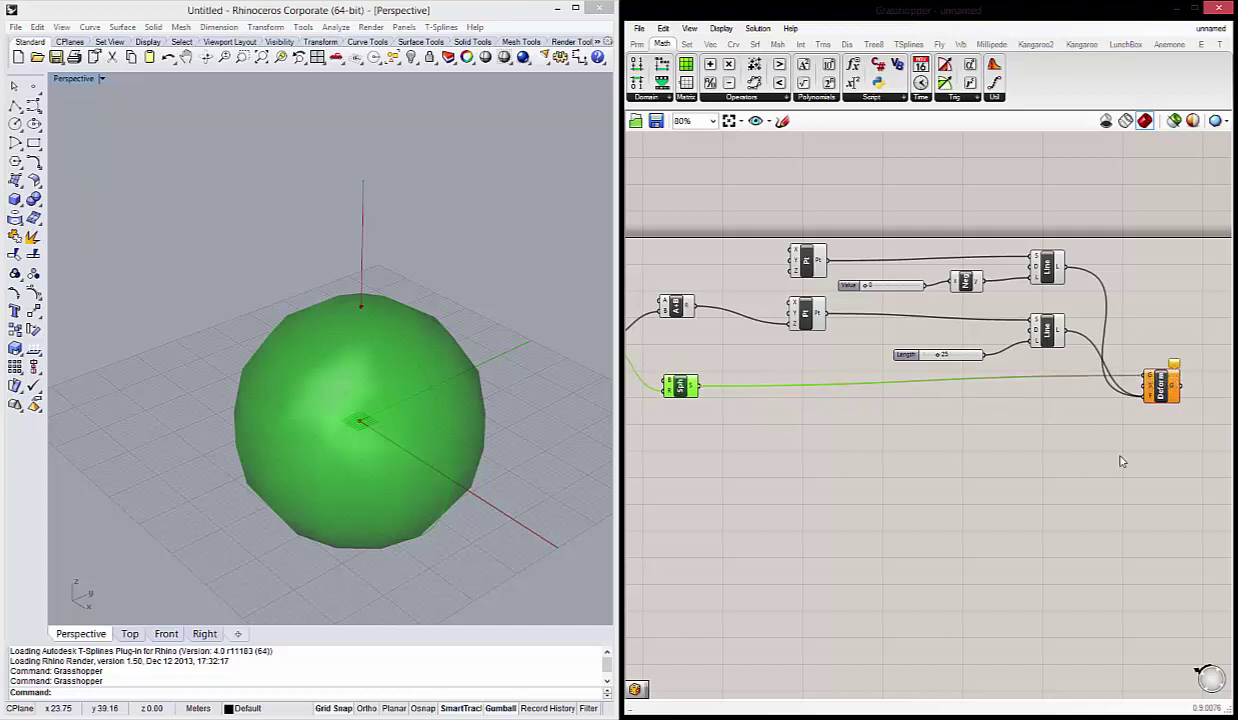
pyautogui.moveTo(1167, 450); pyautogui.dragTo(1061, 432, button='right')
pyautogui.scroll(1, 1061, 432)
pyautogui.click(1040, 365)
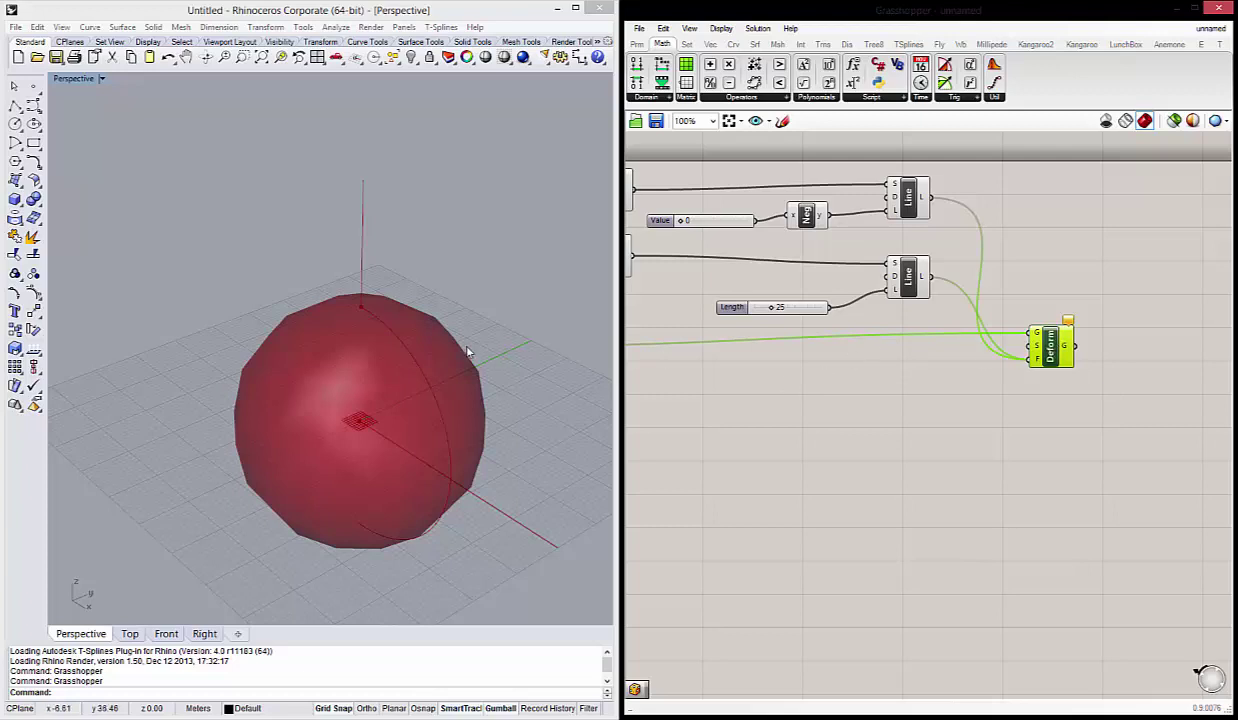
# Shift both Pt components to the left on the canvas.
pyautogui.moveTo(470, 353); pyautogui.dragTo(387, 232, button='right')
pyautogui.click(828, 372)
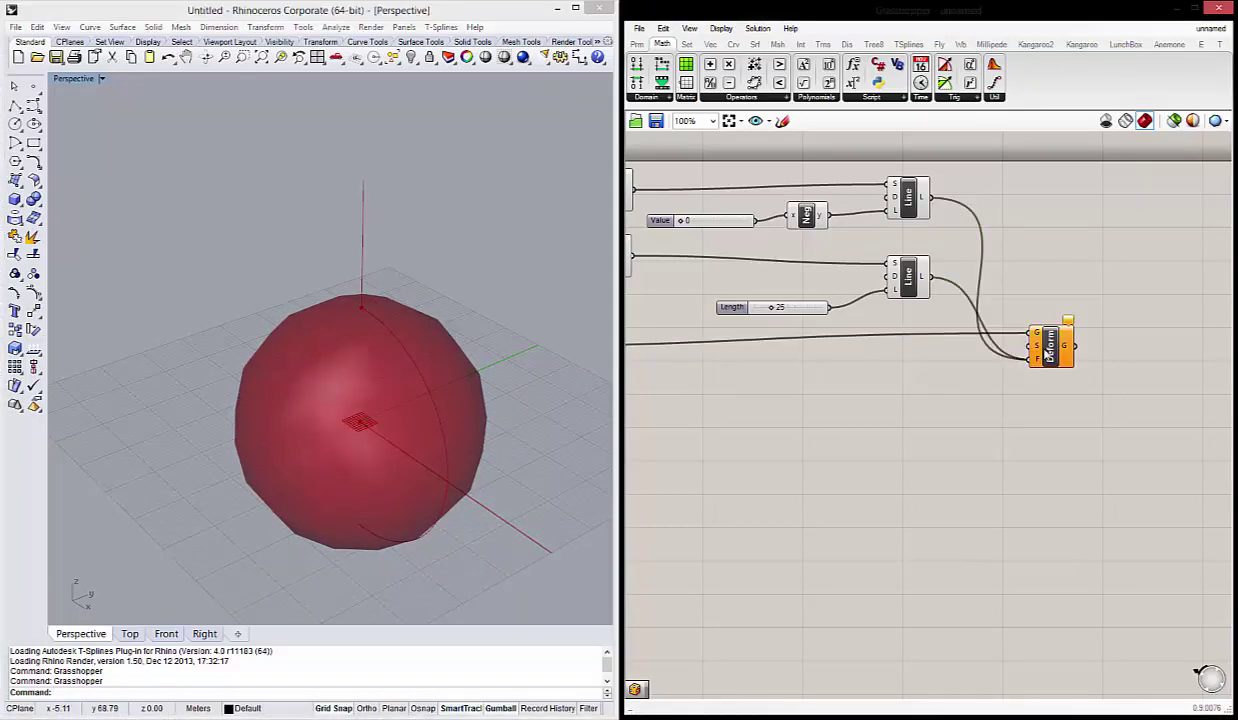
pyautogui.scroll(4, 1030, 345)
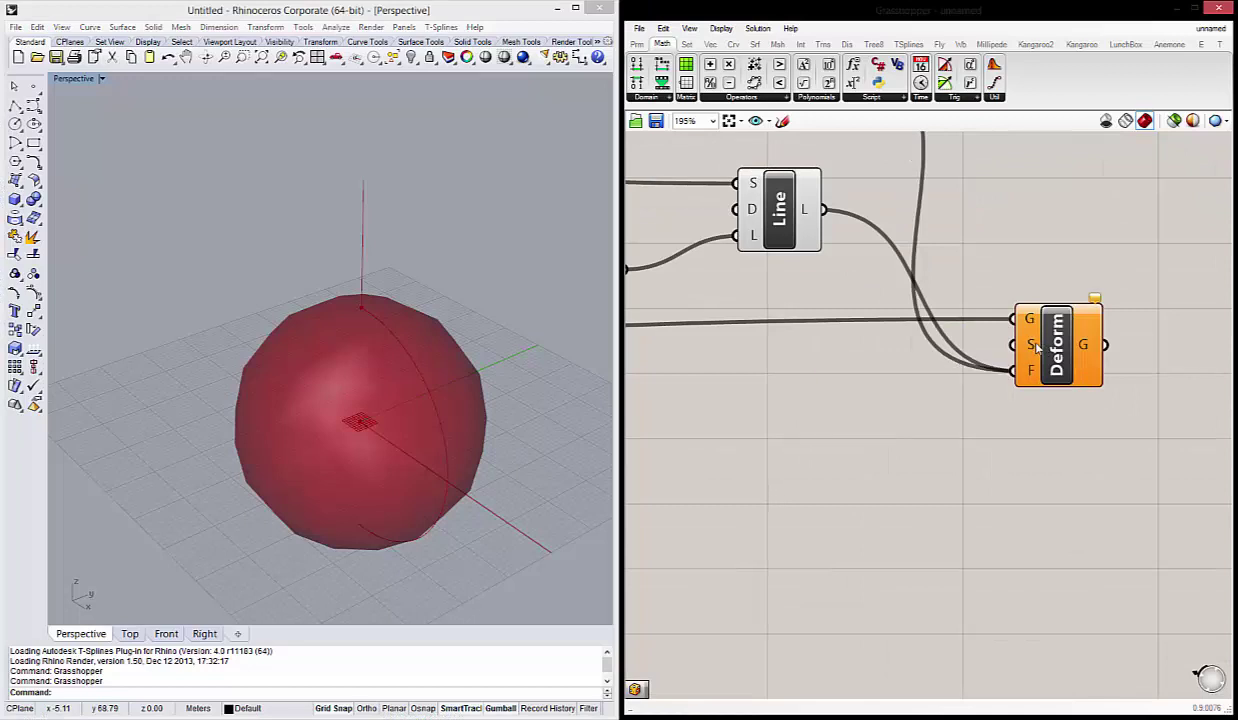
pyautogui.scroll(-5, 1030, 345)
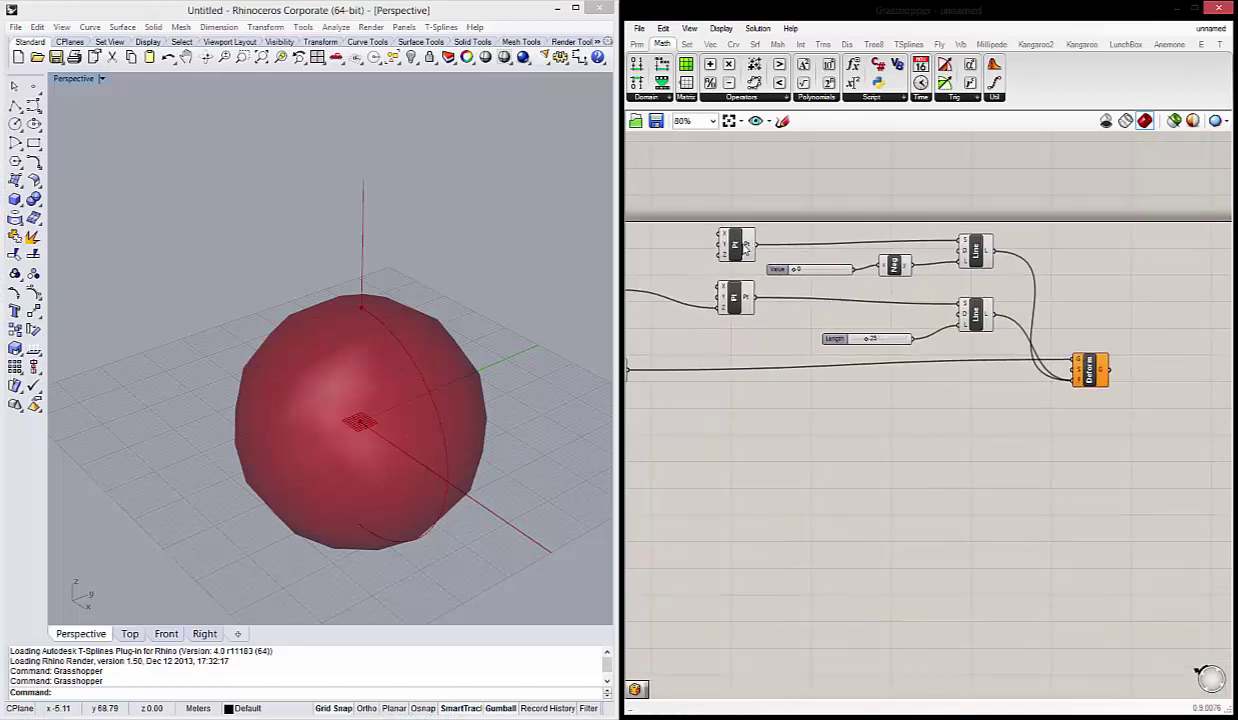
pyautogui.moveTo(690, 190)
pyautogui.mouseDown()
pyautogui.moveTo(740, 332)
pyautogui.moveTo(700, 316)
pyautogui.mouseUp()
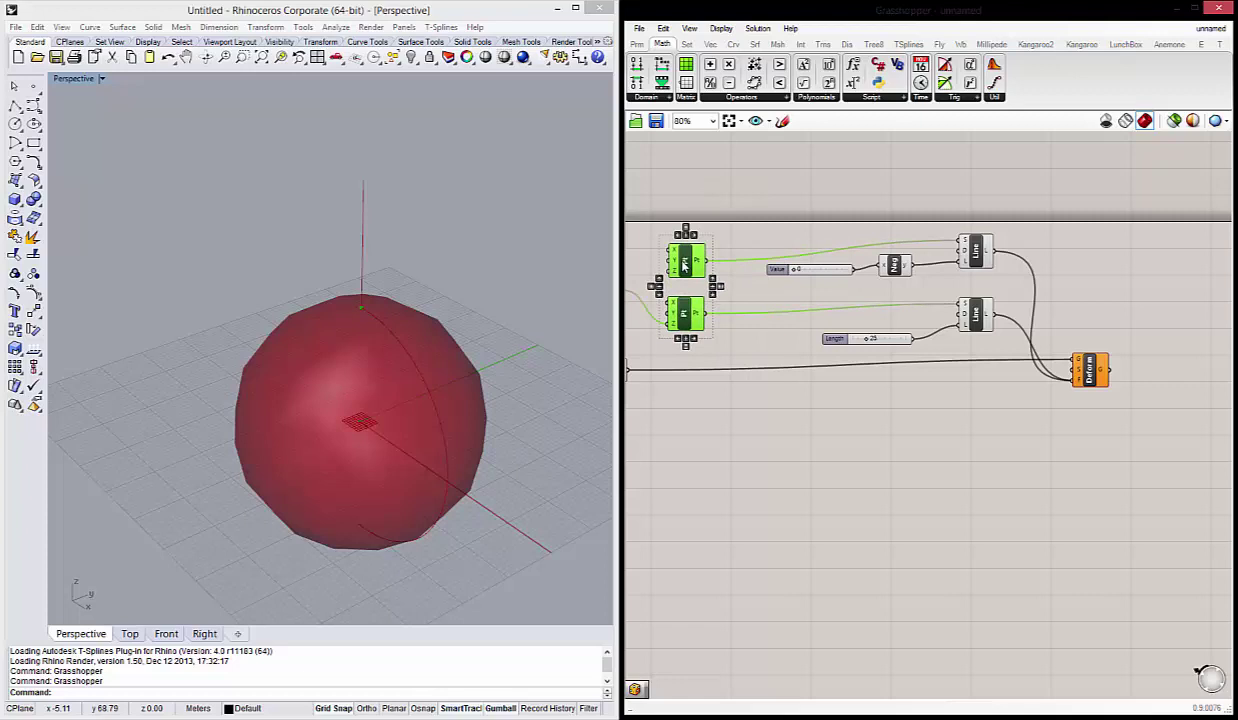
pyautogui.click(722, 354)
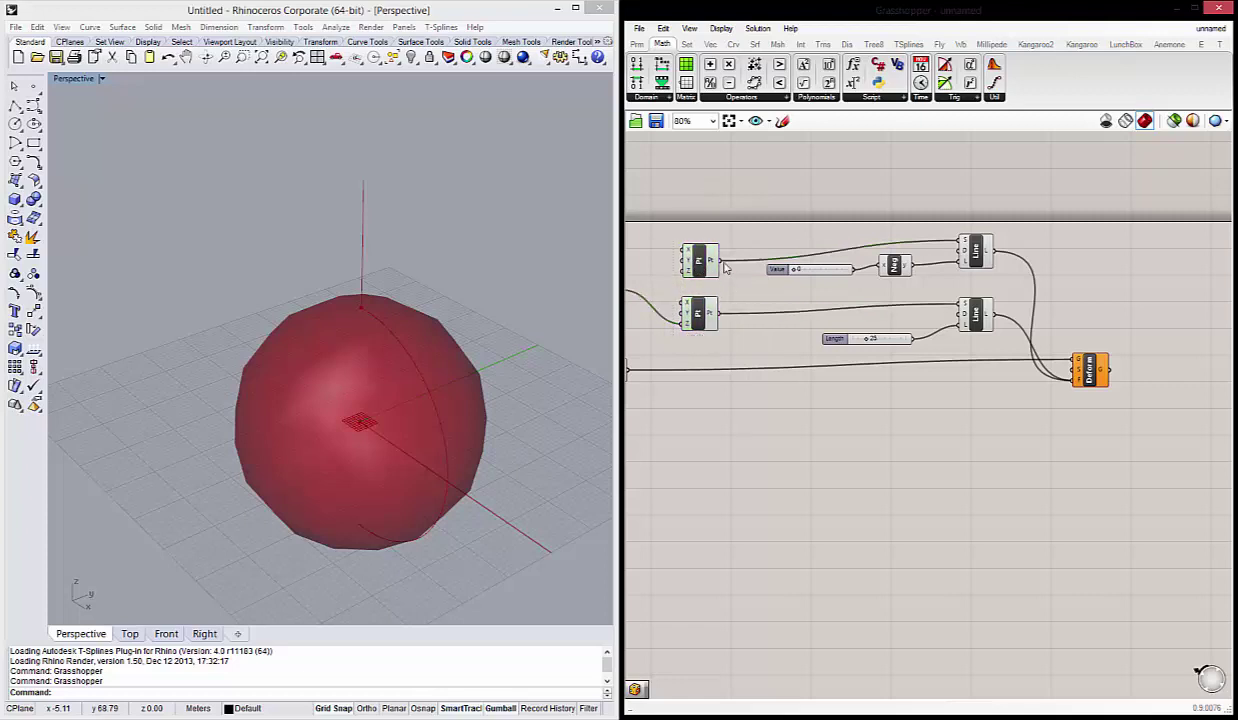
# Wire both Pt outputs into the Deform component, pulling the sphere into a teardrop.
pyautogui.click(1106, 376)
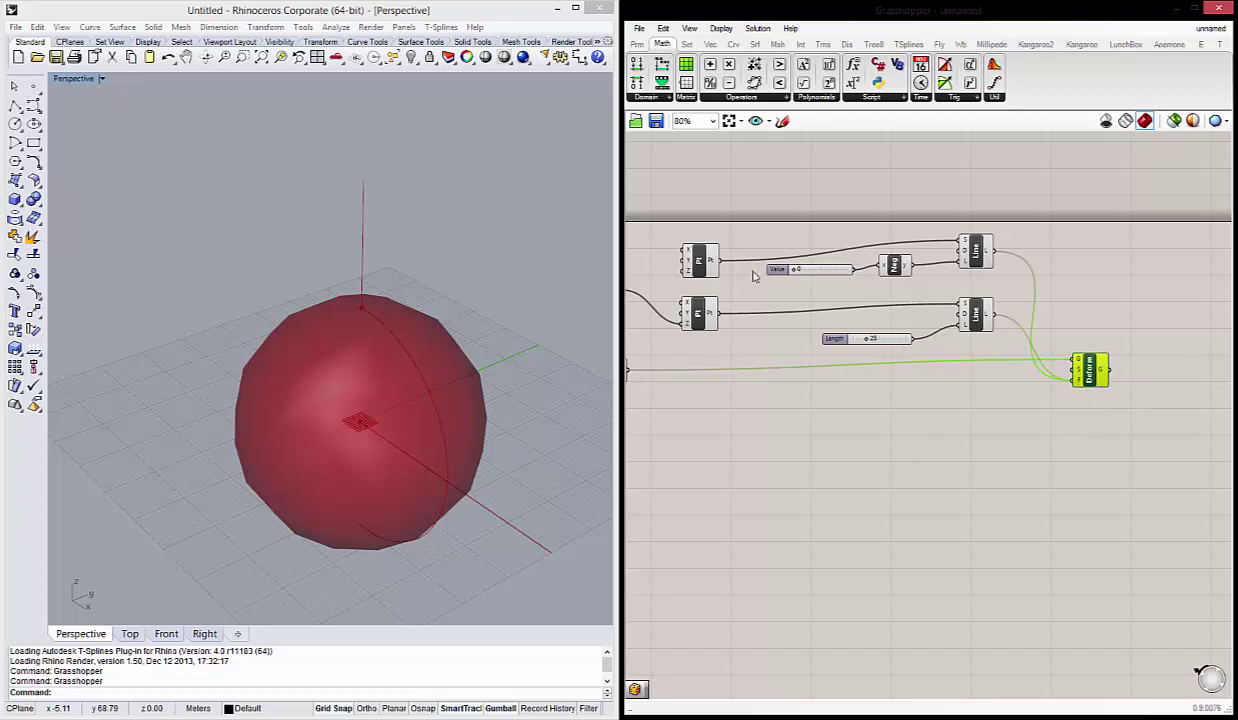
pyautogui.click(707, 262)
pyautogui.keyDown('shift'); pyautogui.click(699, 313); pyautogui.keyUp('shift')
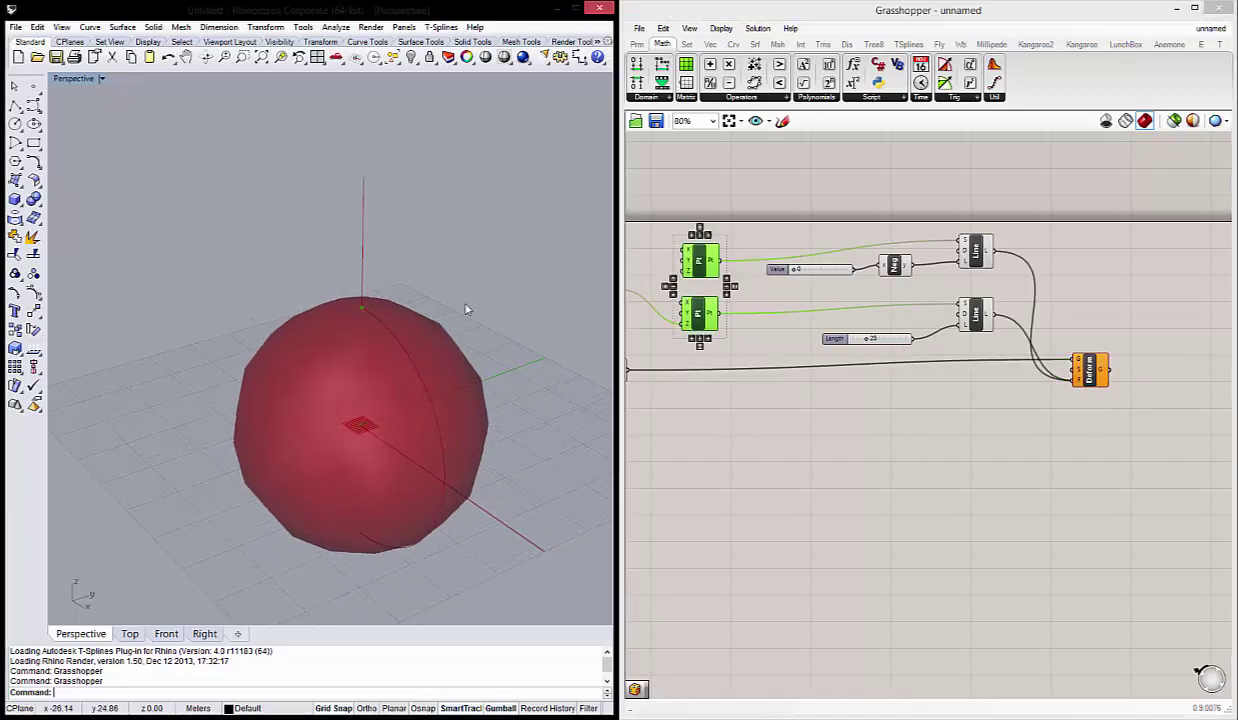
pyautogui.moveTo(363, 433); pyautogui.dragTo(349, 431)
pyautogui.click(349, 431)
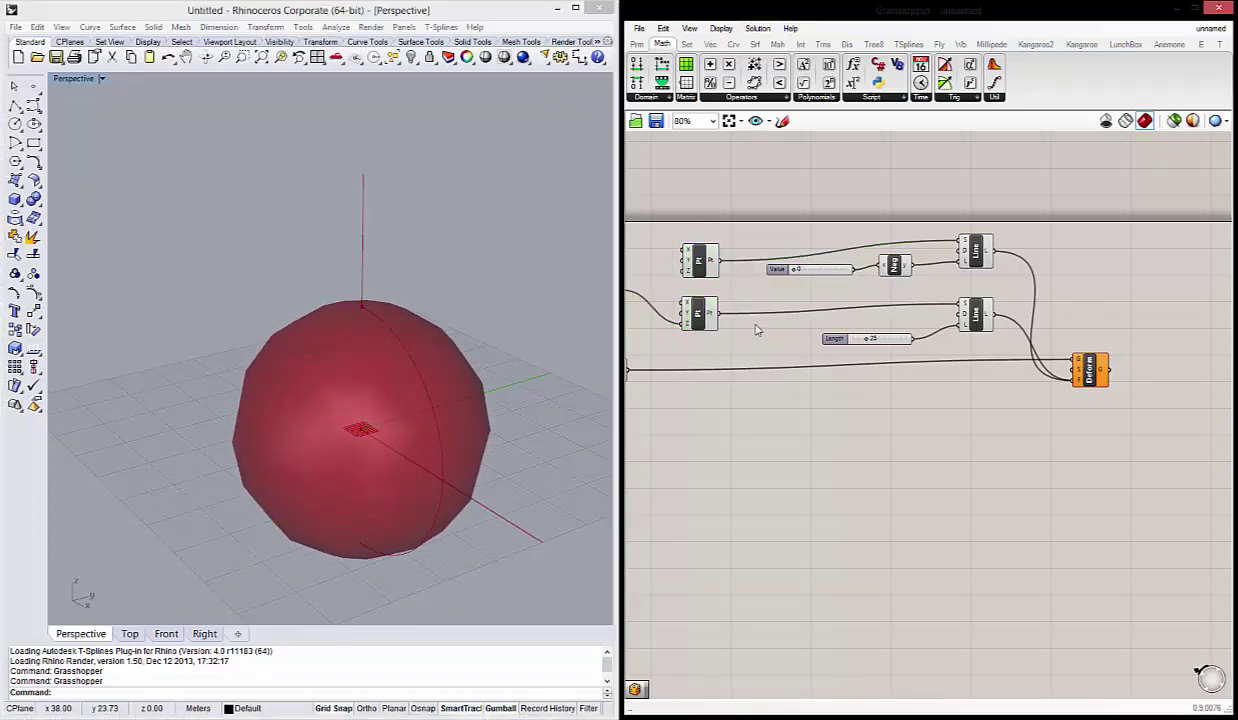
pyautogui.moveTo(718, 261); pyautogui.dragTo(1074, 372)
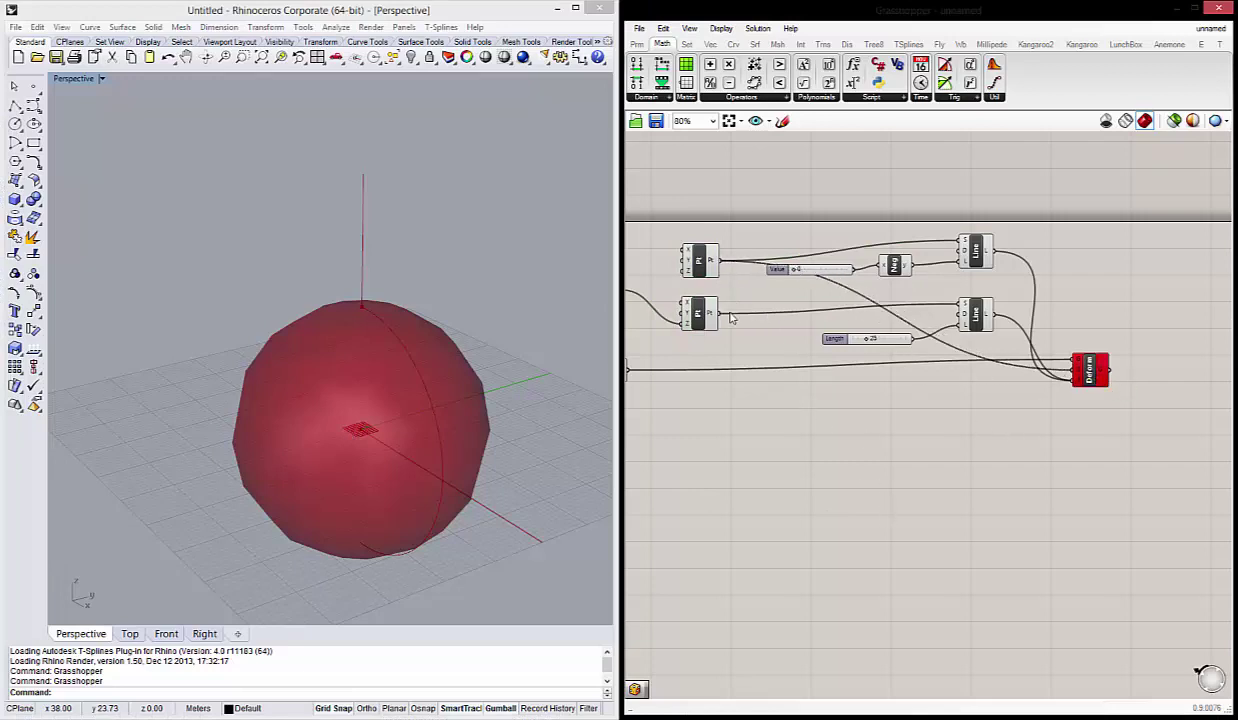
pyautogui.moveTo(727, 318); pyautogui.dragTo(1076, 368)
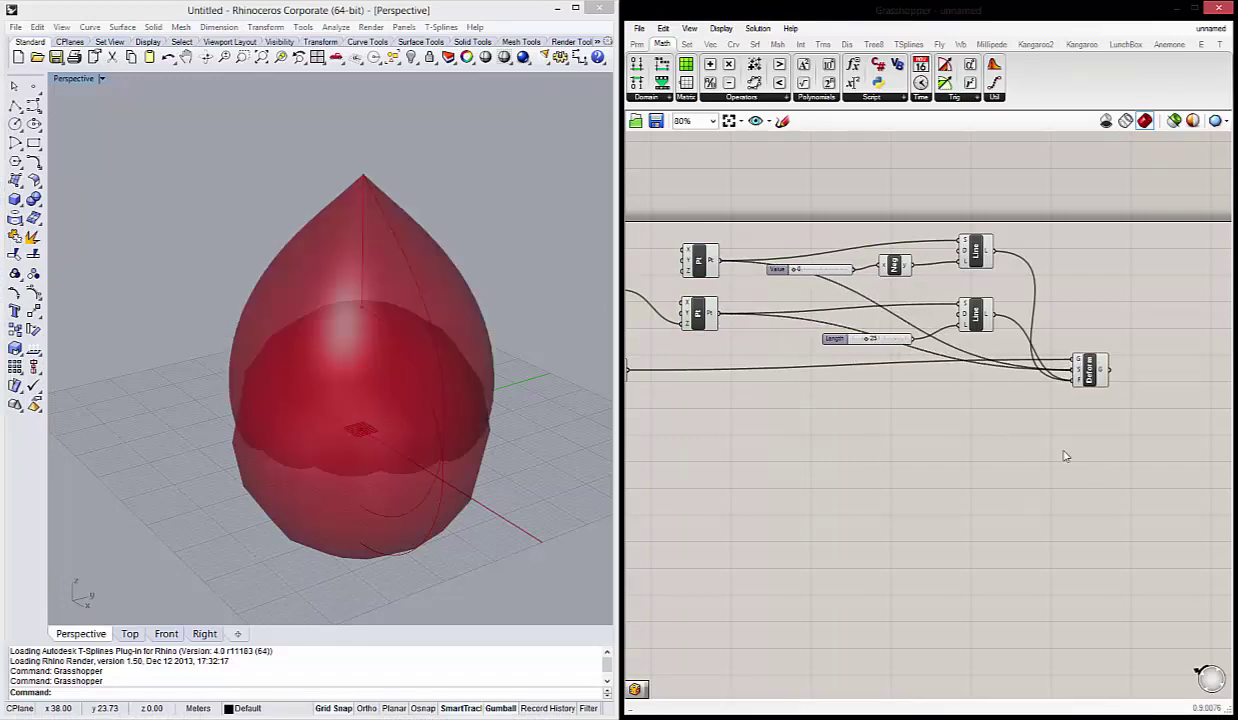
pyautogui.moveTo(576, 403); pyautogui.dragTo(478, 390, button='right')
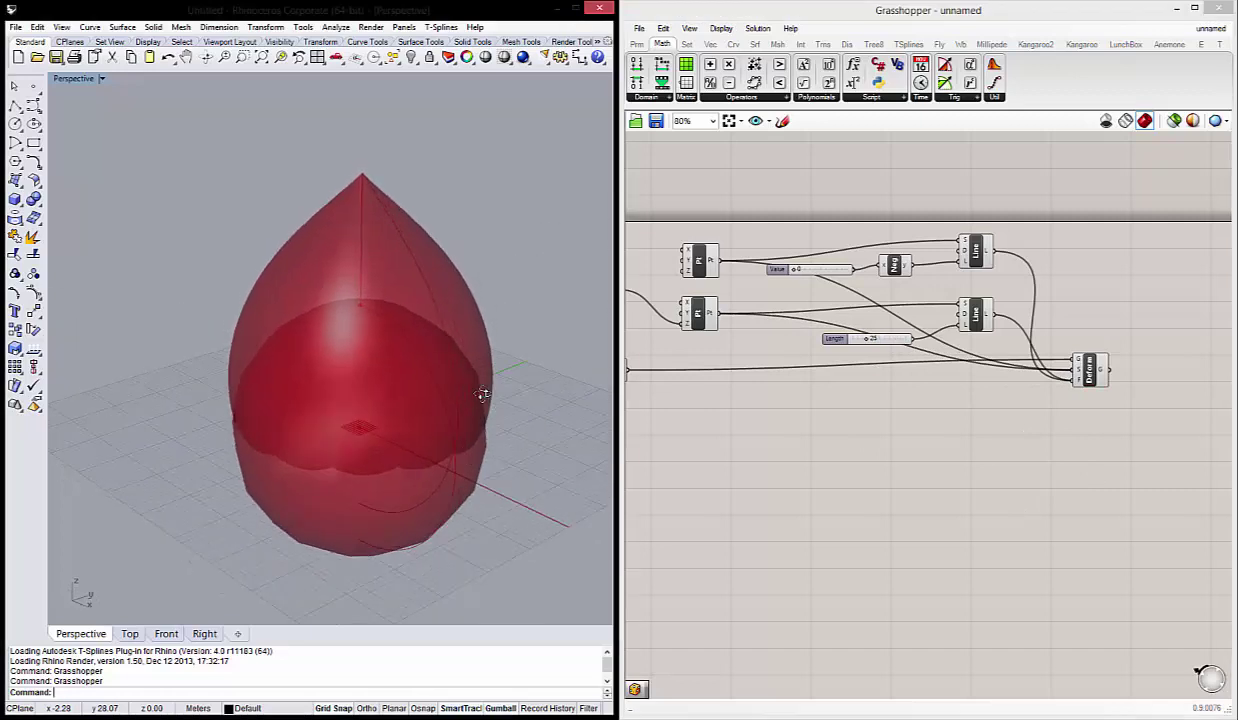
pyautogui.click(845, 422)
pyautogui.scroll(3, 860, 330)
pyautogui.click(832, 338)
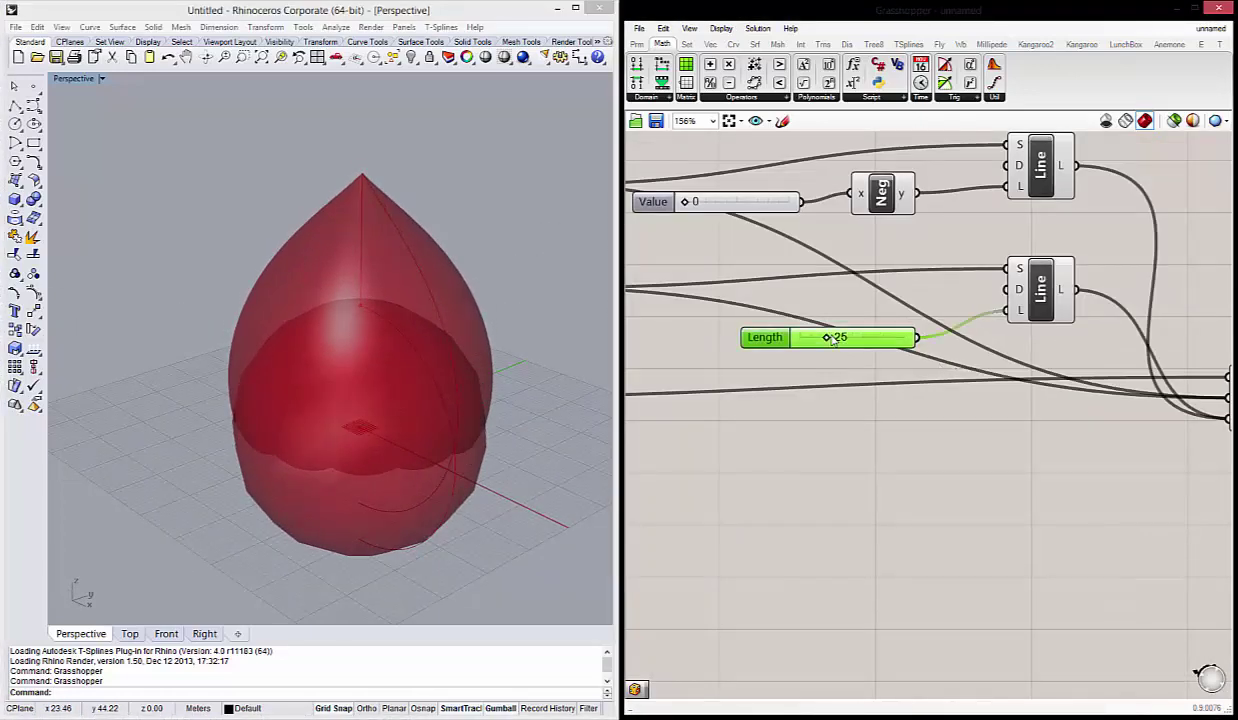
pyautogui.moveTo(830, 339)
pyautogui.mouseDown()
pyautogui.moveTo(807, 337)
pyautogui.moveTo(829, 340)
pyautogui.mouseUp()
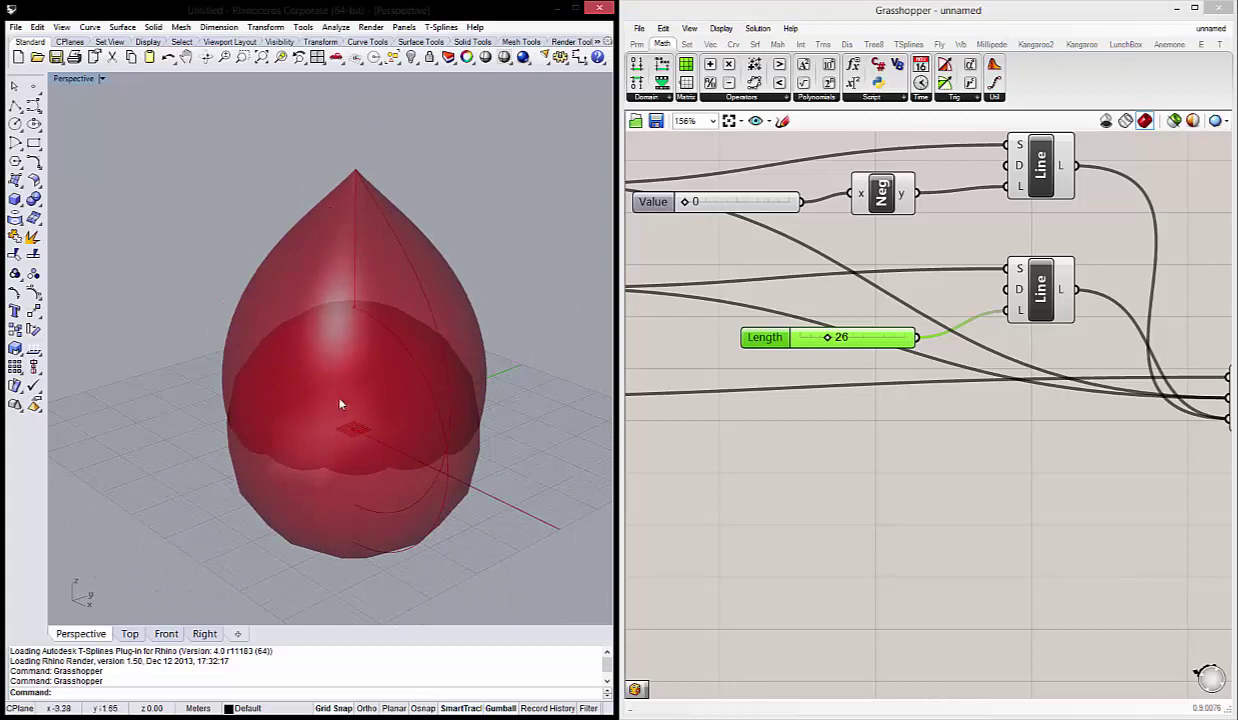
pyautogui.moveTo(343, 409)
pyautogui.mouseDown(button='right')
pyautogui.moveTo(350, 347)
pyautogui.moveTo(343, 414)
pyautogui.moveTo(362, 373)
pyautogui.moveTo(355, 261)
pyautogui.mouseUp(button='right')
pyautogui.moveTo(348, 375); pyautogui.dragTo(352, 400, button='right')
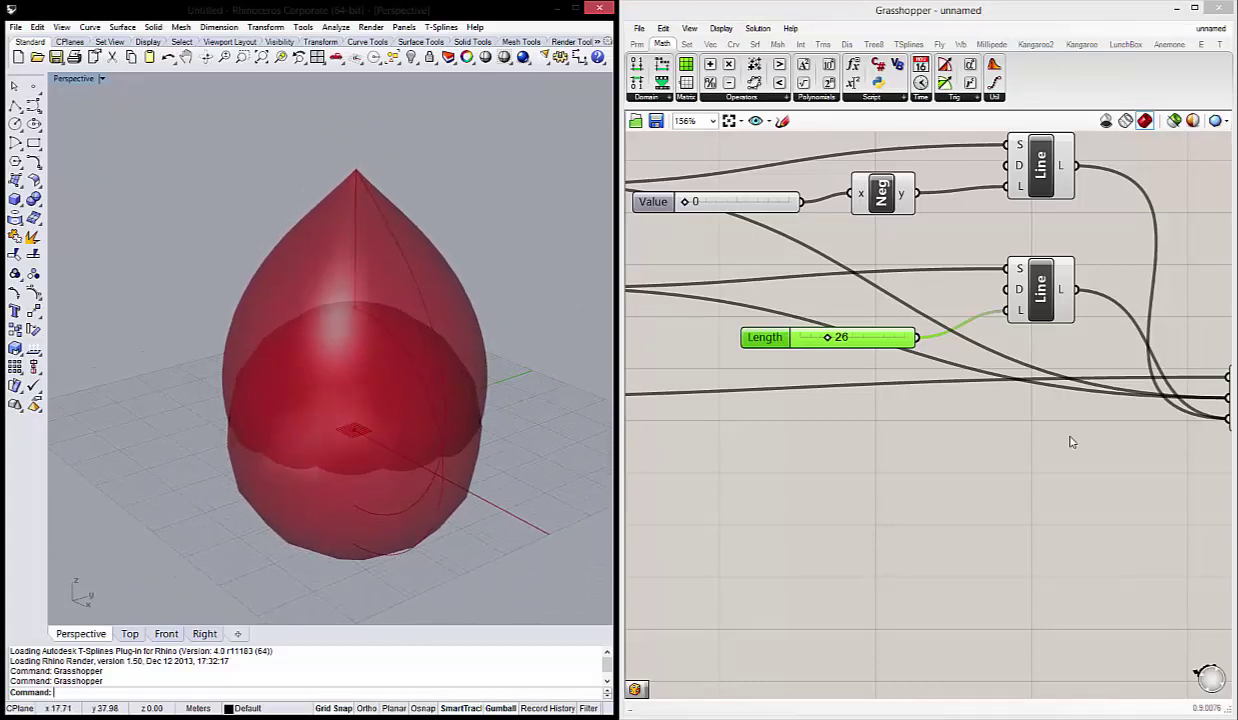
pyautogui.scroll(3, 840, 330)
pyautogui.click(847, 326)
pyautogui.doubleClick(847, 326)
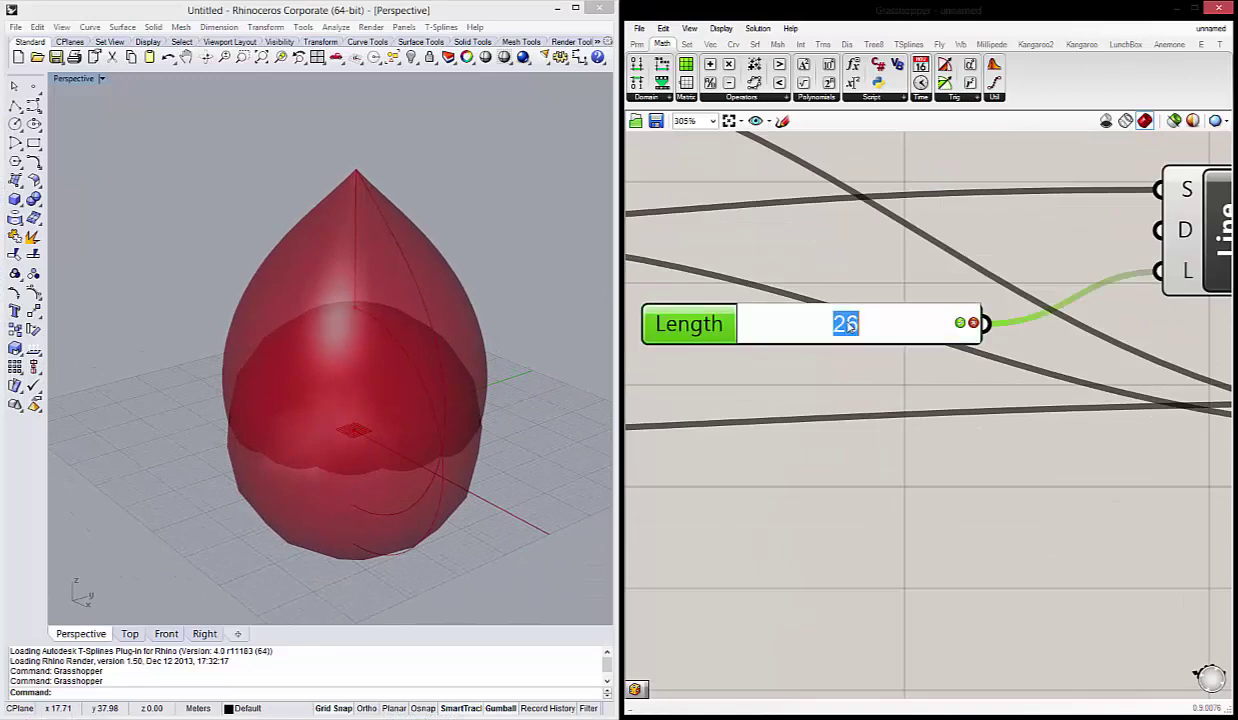
pyautogui.write('25')
pyautogui.click(915, 392)
pyautogui.scroll(-4, 865, 345)
pyautogui.moveTo(359, 428); pyautogui.dragTo(367, 395, button='right')
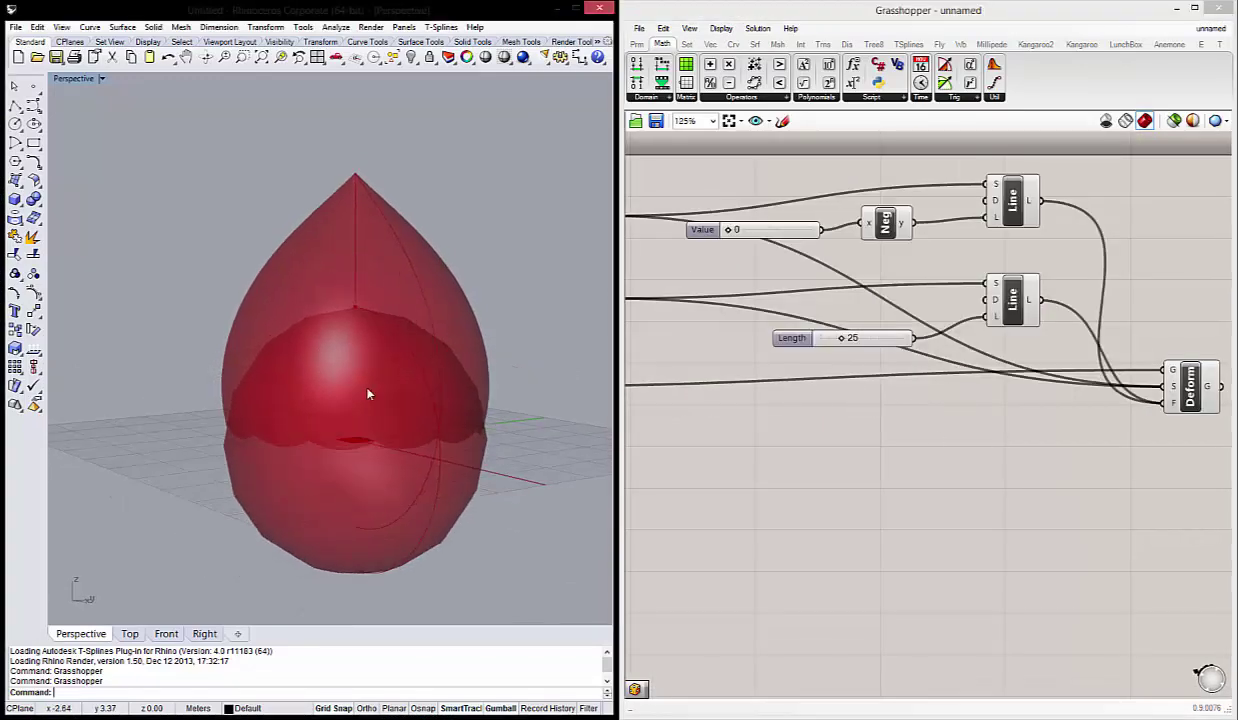
pyautogui.scroll(-5, 940, 392)
pyautogui.scroll(5, 940, 392)
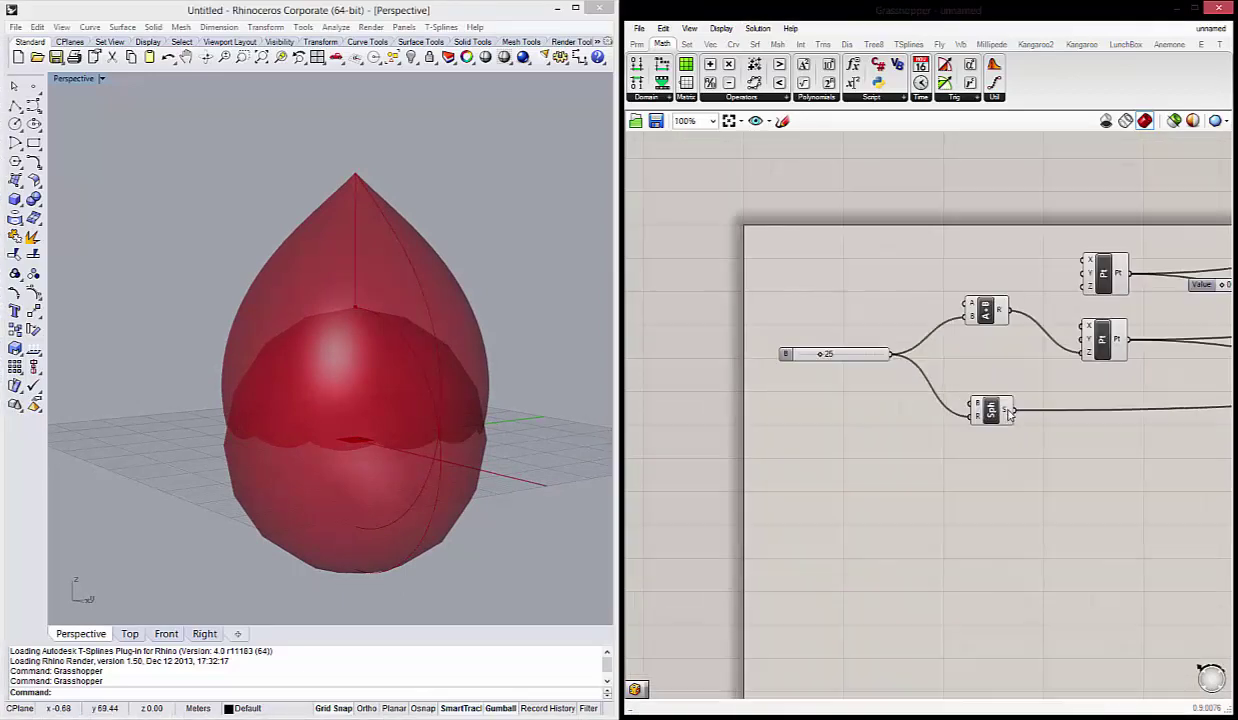
pyautogui.rightClick(985, 410)
pyautogui.click(1030, 436)
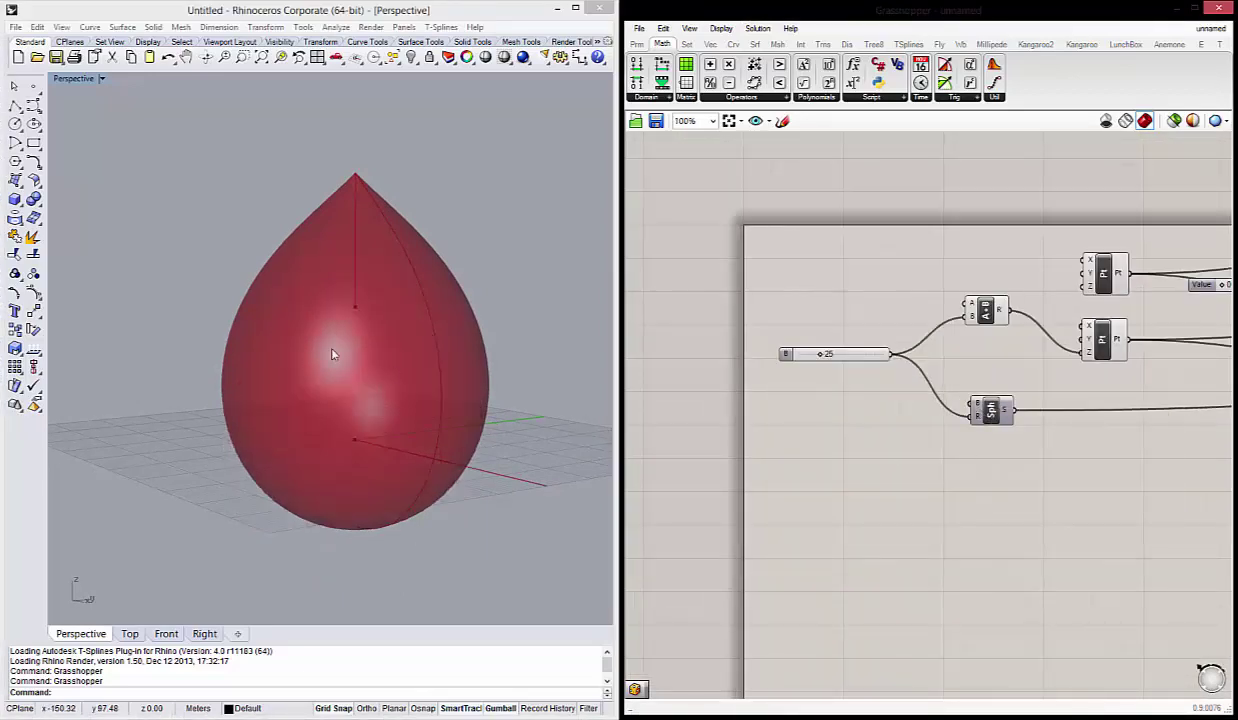
pyautogui.scroll(-5, 860, 410)
pyautogui.scroll(4, 770, 345)
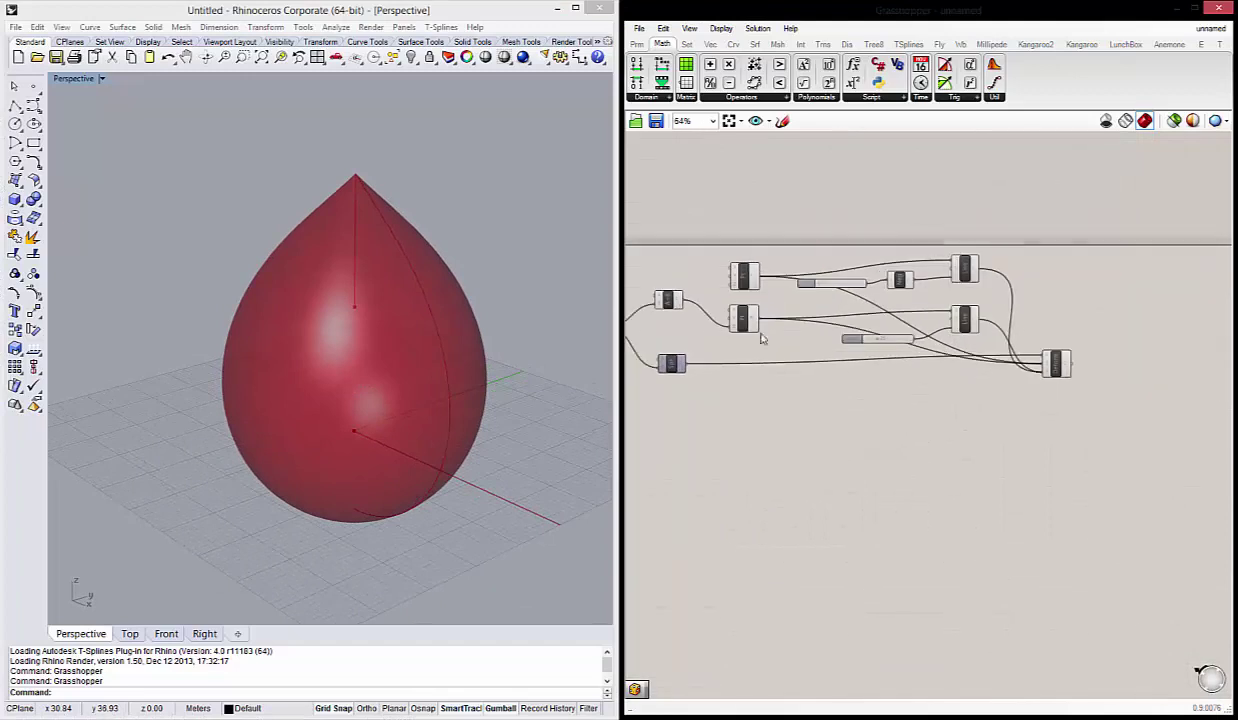
pyautogui.moveTo(804, 363); pyautogui.dragTo(720, 243)
pyautogui.middleClick(750, 270)
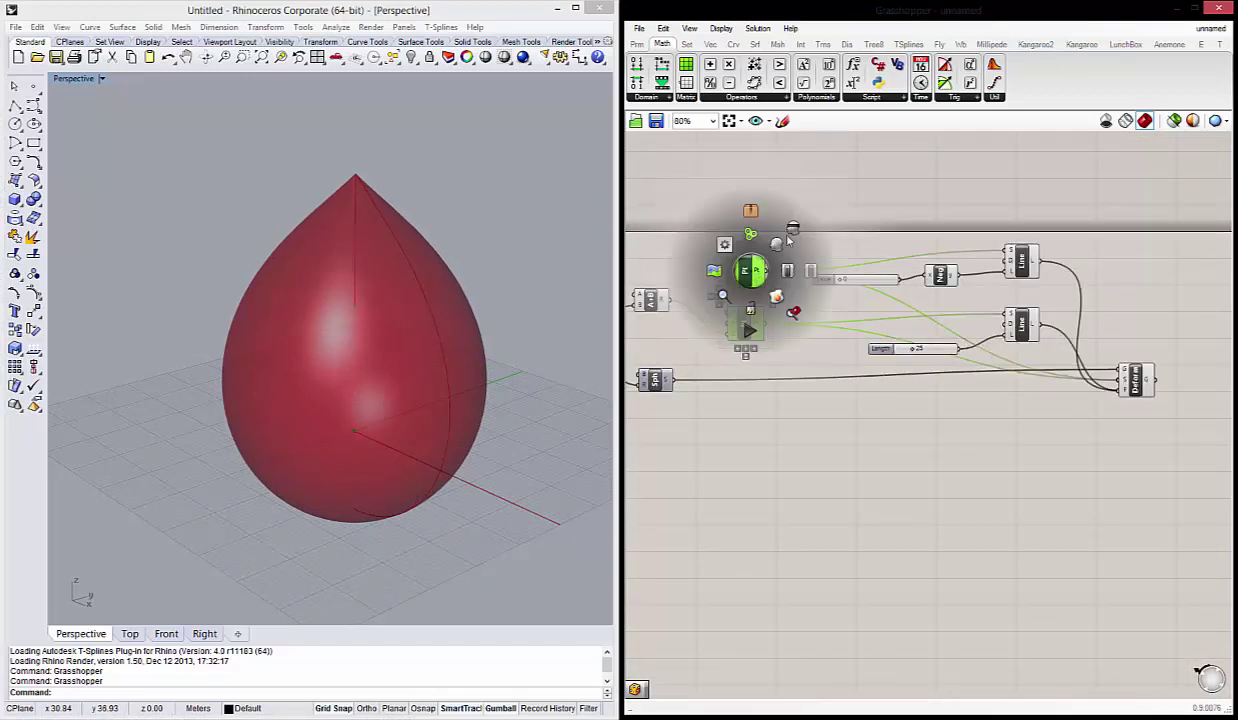
pyautogui.click(792, 231)
pyautogui.click(867, 490)
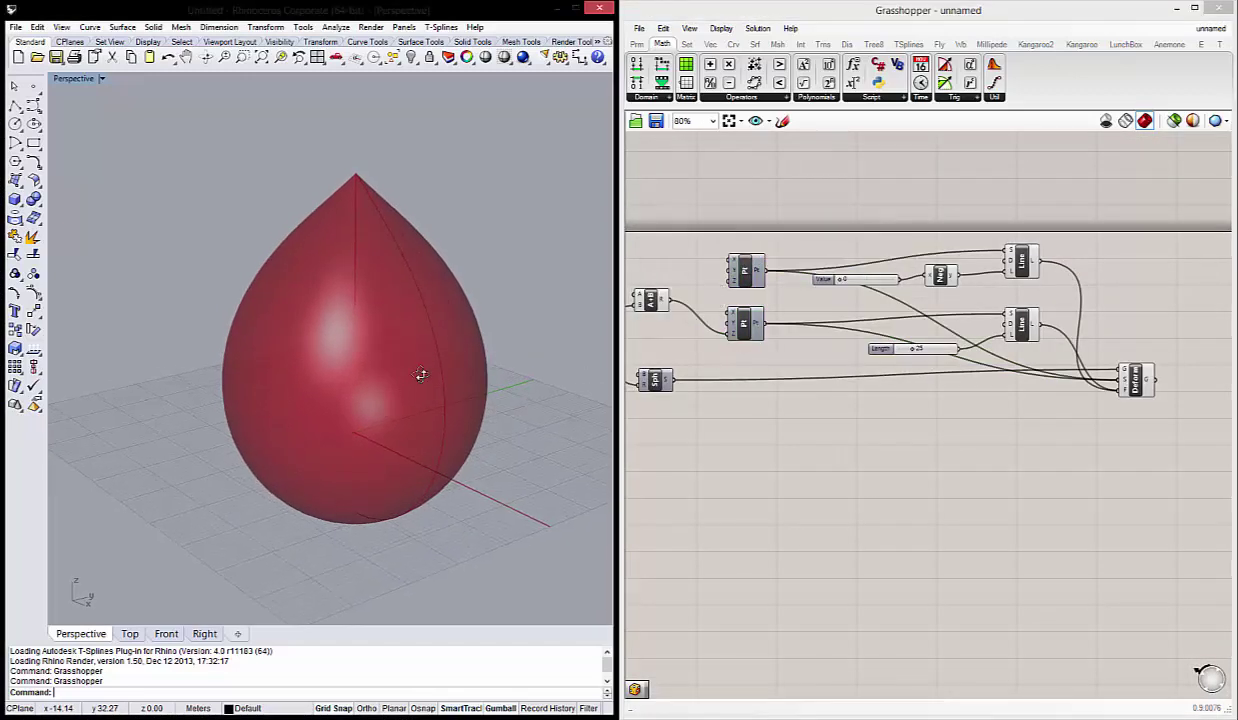
pyautogui.moveTo(970, 455); pyautogui.dragTo(870, 440, button='right')
pyautogui.scroll(1, 930, 345)
pyautogui.moveTo(940, 345); pyautogui.dragTo(865, 215)
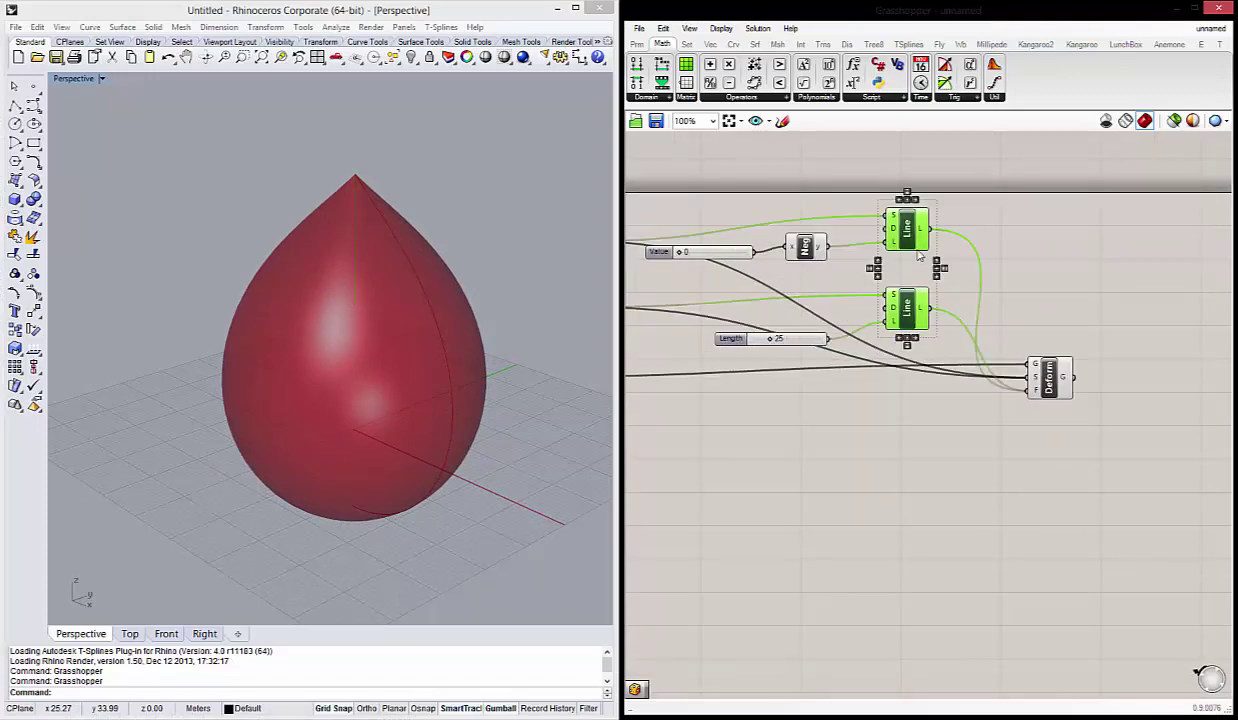
pyautogui.middleClick(910, 229)
pyautogui.click(910, 192)
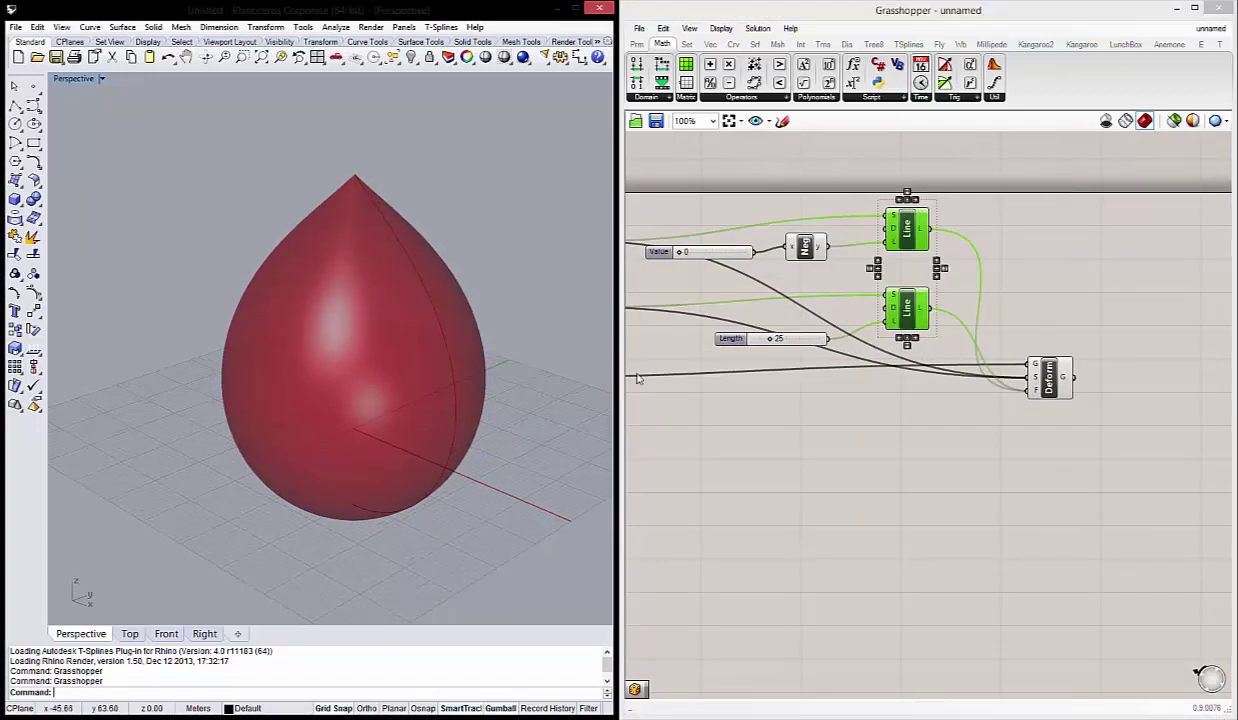
pyautogui.click(1065, 378)
pyautogui.moveTo(1065, 378); pyautogui.dragTo(1072, 382)
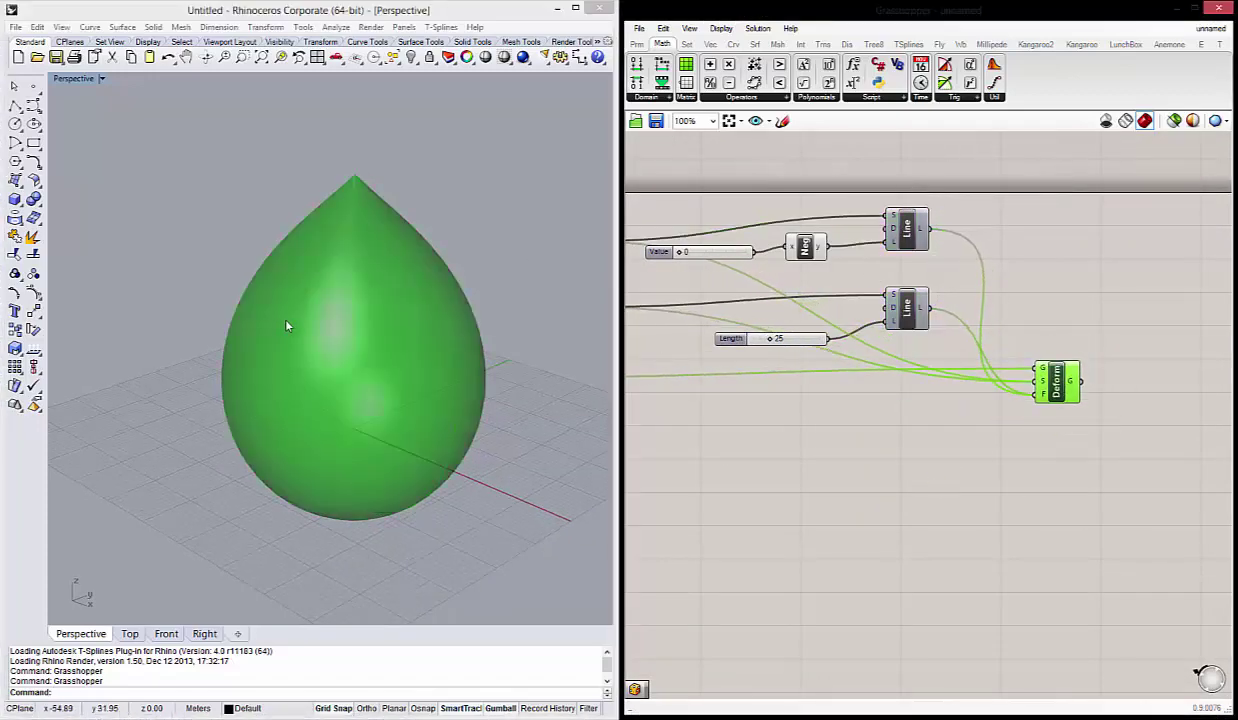
pyautogui.moveTo(276, 309)
pyautogui.mouseDown(button='right')
pyautogui.moveTo(357, 305)
pyautogui.moveTo(409, 384)
pyautogui.moveTo(340, 342)
pyautogui.moveTo(340, 359)
pyautogui.mouseUp(button='right')
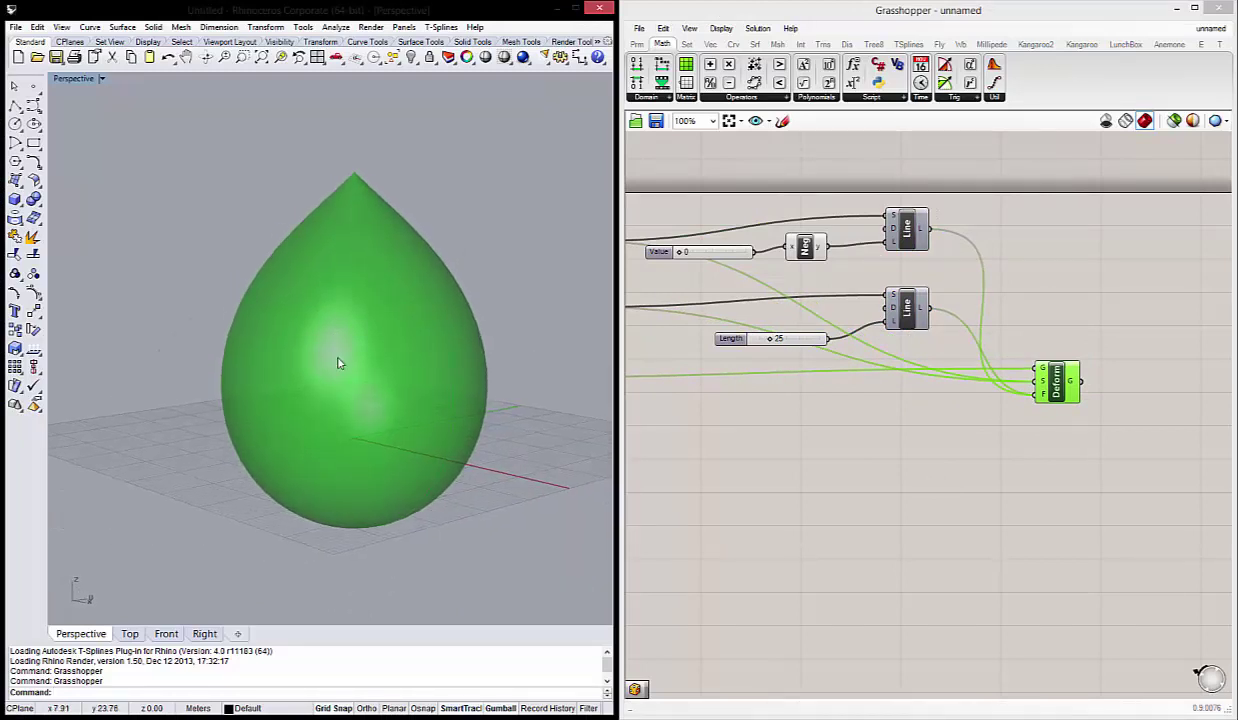
pyautogui.moveTo(488, 231); pyautogui.dragTo(329, 350, button='right')
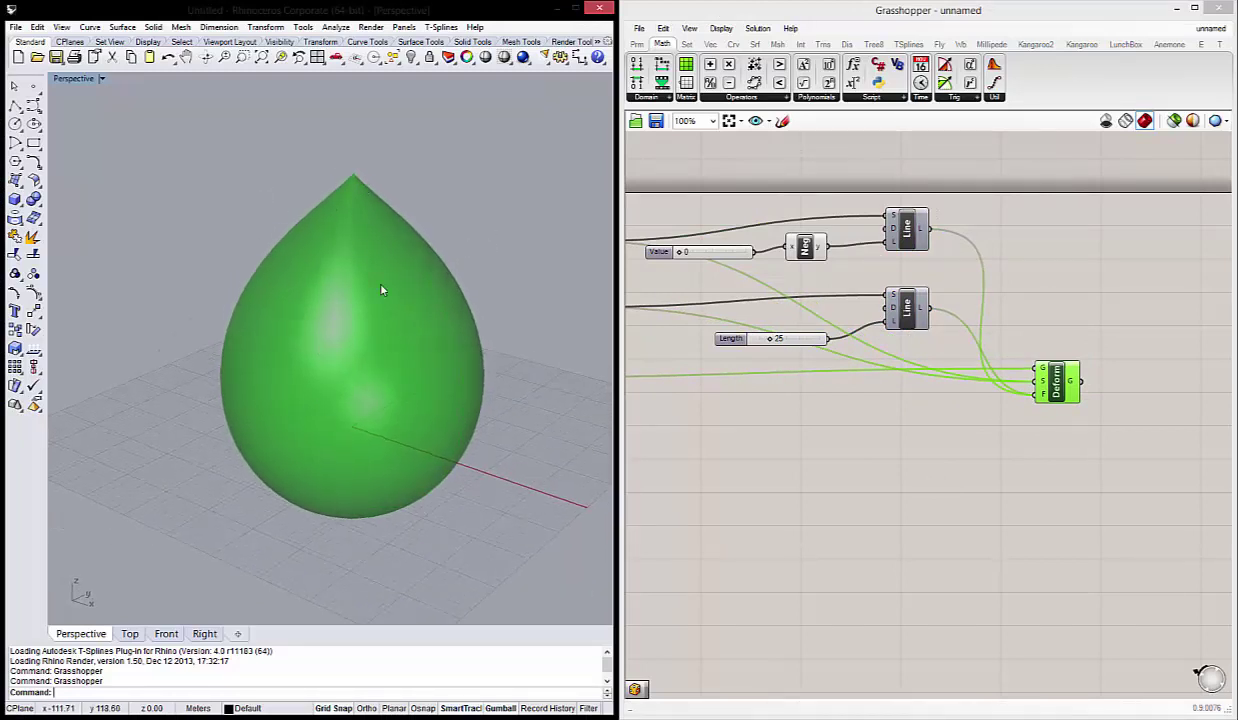
pyautogui.moveTo(392, 476); pyautogui.dragTo(382, 467, button='right')
pyautogui.moveTo(410, 365); pyautogui.dragTo(365, 335, button='right')
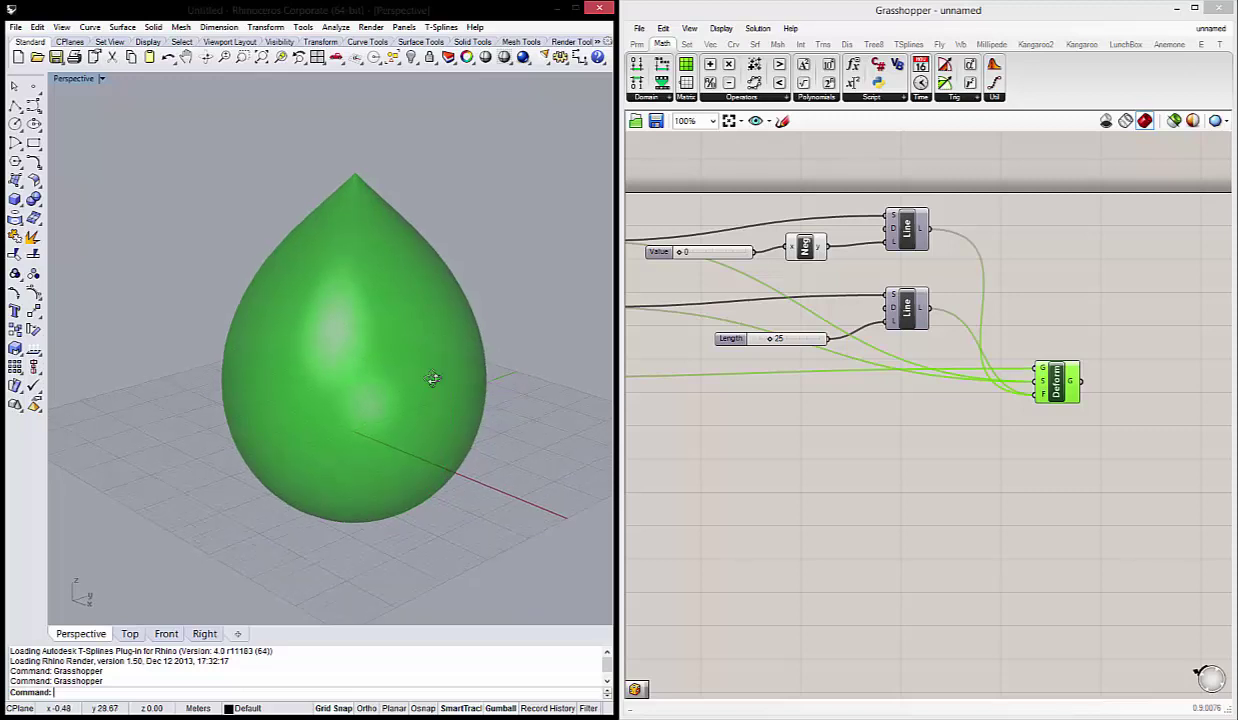
pyautogui.scroll(2, 409, 437)
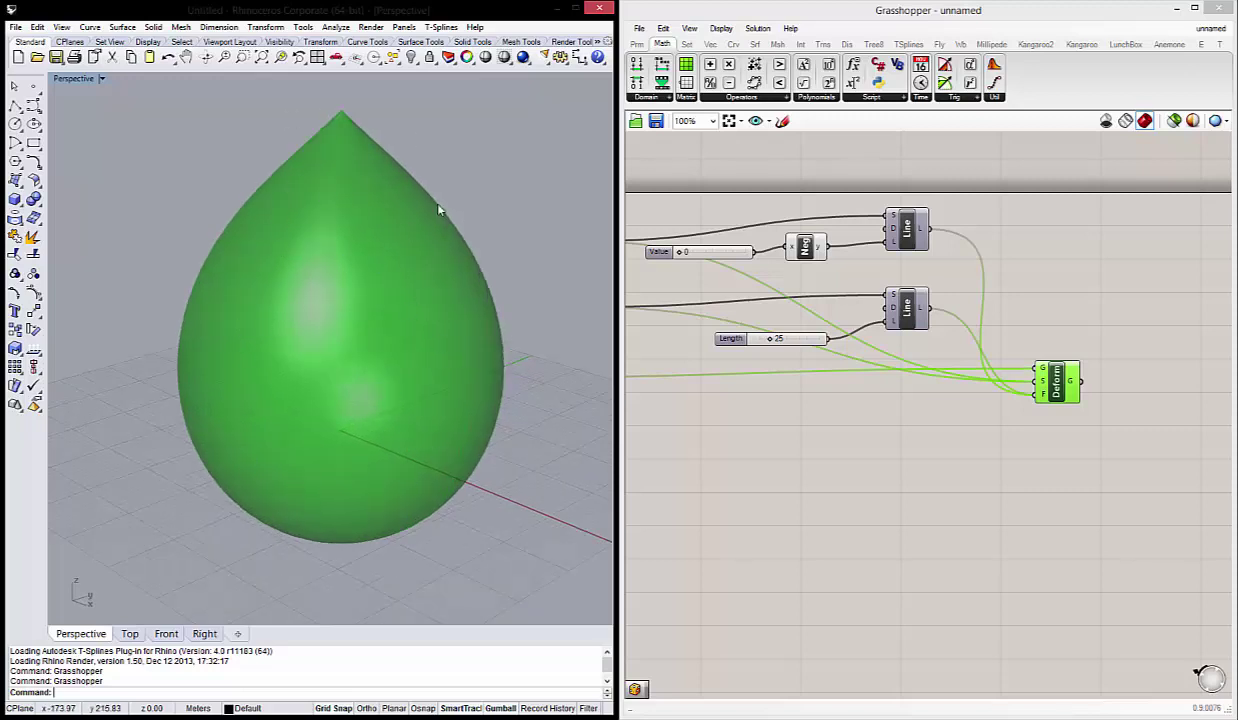
pyautogui.moveTo(437, 207)
pyautogui.mouseDown(button='right')
pyautogui.moveTo(454, 375)
pyautogui.moveTo(423, 364)
pyautogui.moveTo(410, 378)
pyautogui.moveTo(281, 384)
pyautogui.mouseUp(button='right')
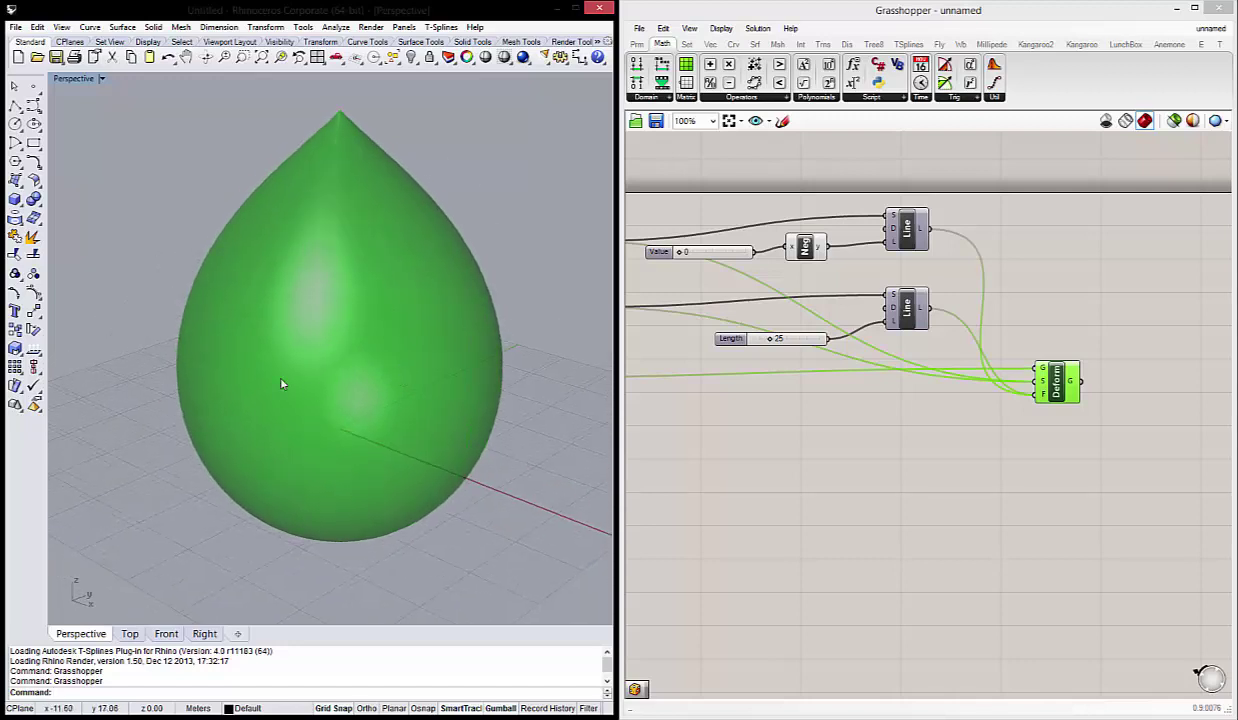
# Search 'bbo' and place a Bounding Box component to the right of Deform.
pyautogui.click(845, 534)
pyautogui.moveTo(1080, 444); pyautogui.dragTo(962, 381, button='right')
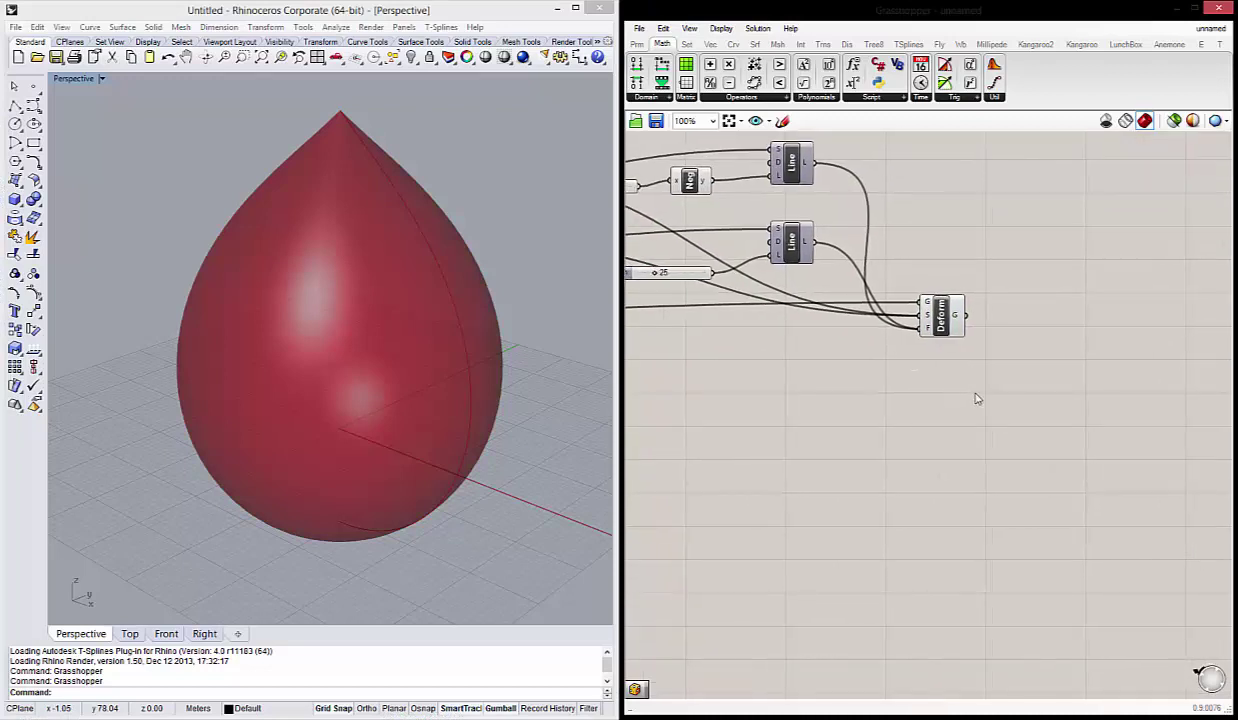
pyautogui.doubleClick(1060, 402)
pyautogui.write('bb')
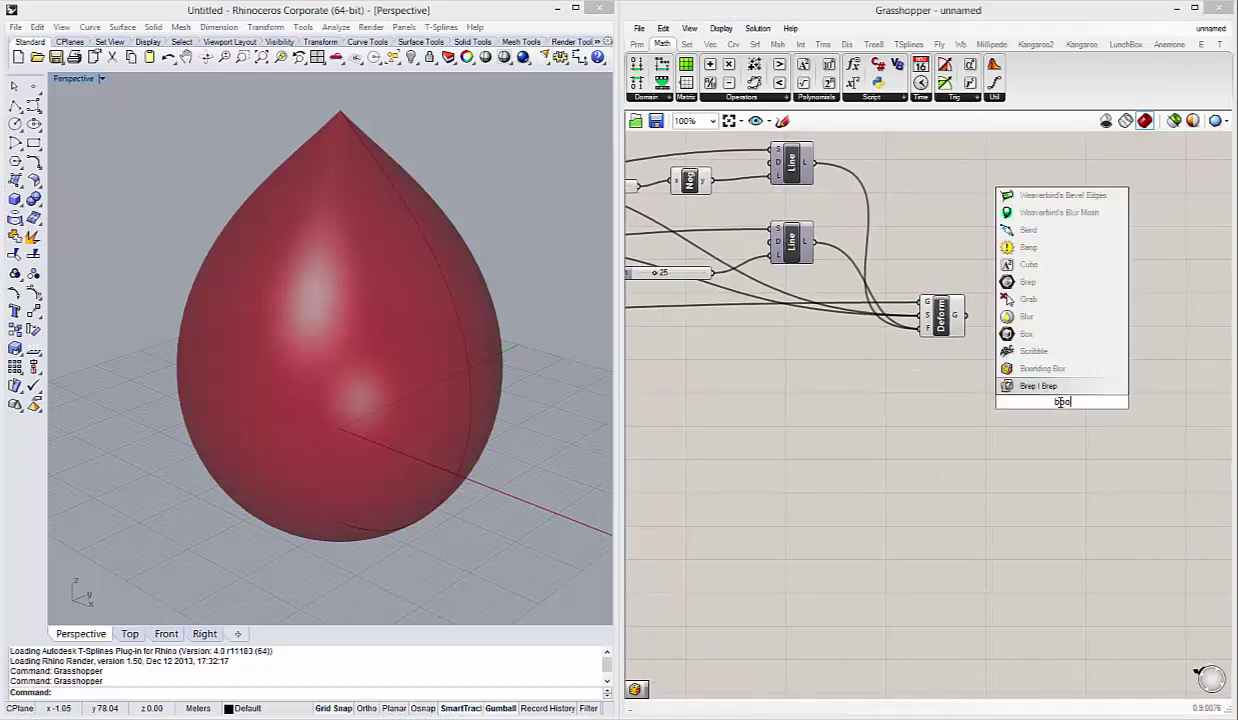
pyautogui.write('o')
pyautogui.click(1062, 390)
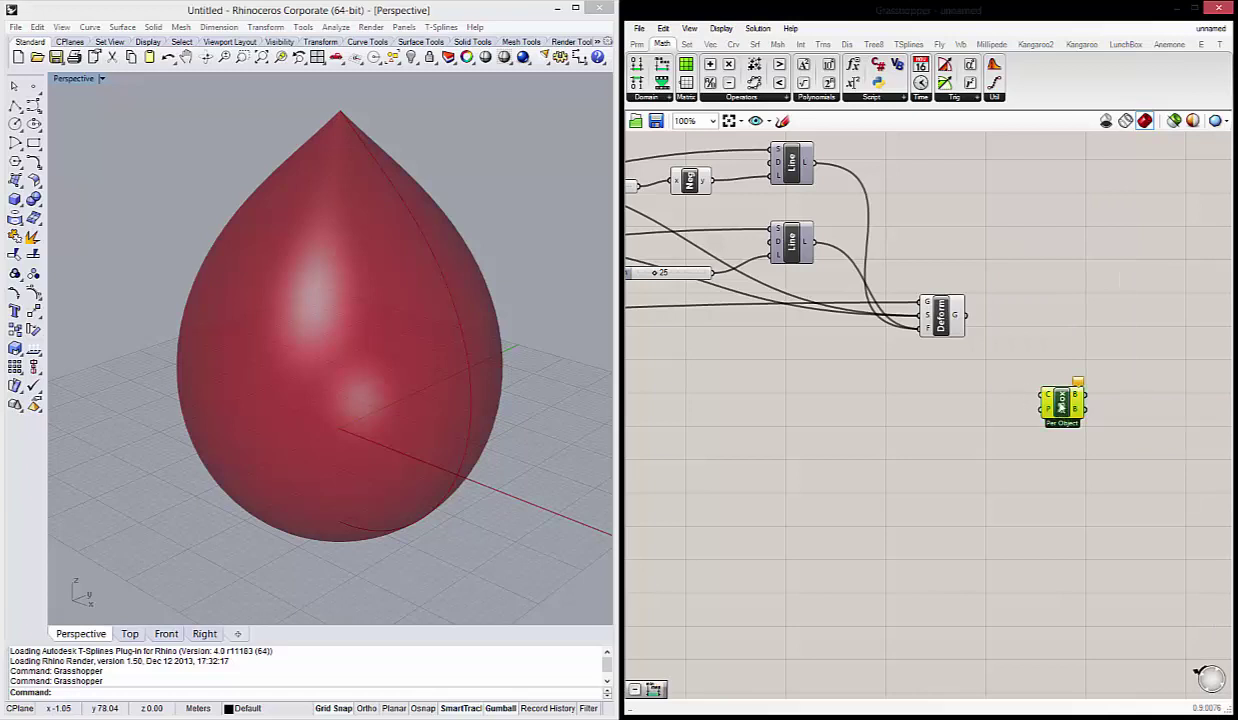
# Orbit the Perspective view around the teardrop to a flatter angle.
pyautogui.scroll(-1, 876, 398)
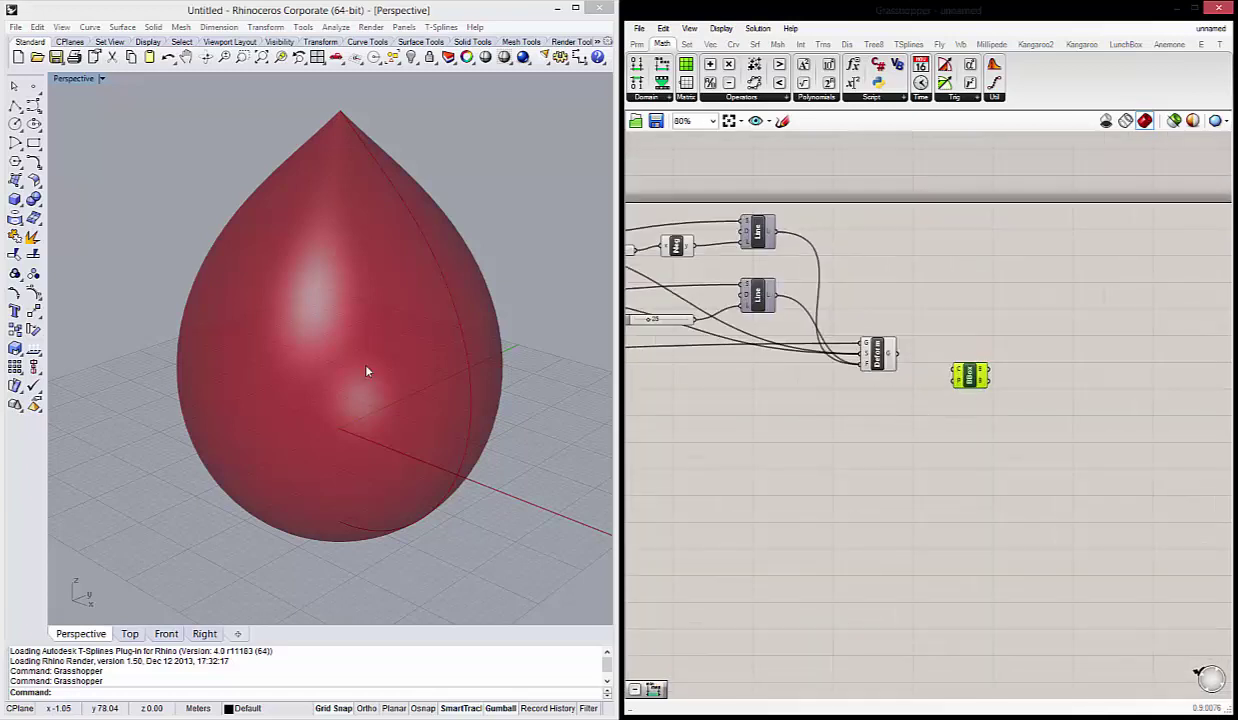
pyautogui.moveTo(353, 352); pyautogui.dragTo(316, 345, button='right')
pyautogui.scroll(-4, 340, 352)
pyautogui.scroll(2, 368, 360)
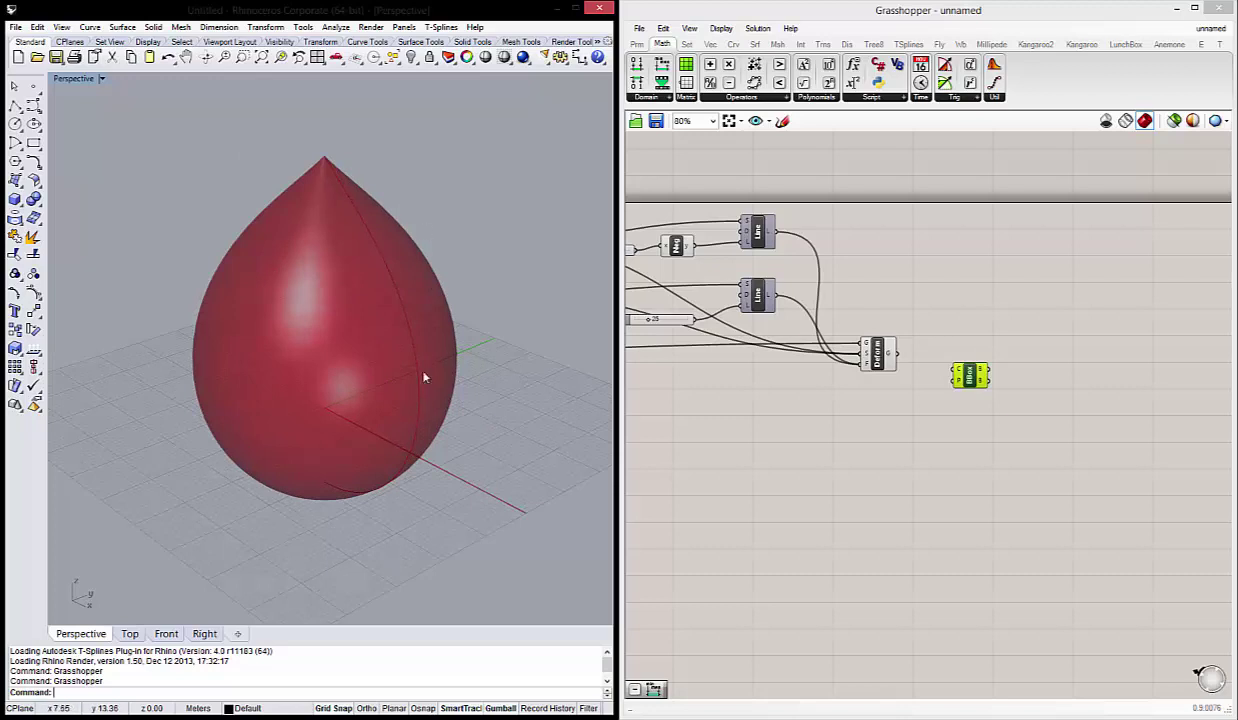
pyautogui.moveTo(367, 387)
pyautogui.mouseDown(button='right')
pyautogui.moveTo(354, 384)
pyautogui.moveTo(378, 373)
pyautogui.moveTo(365, 381)
pyautogui.mouseUp(button='right')
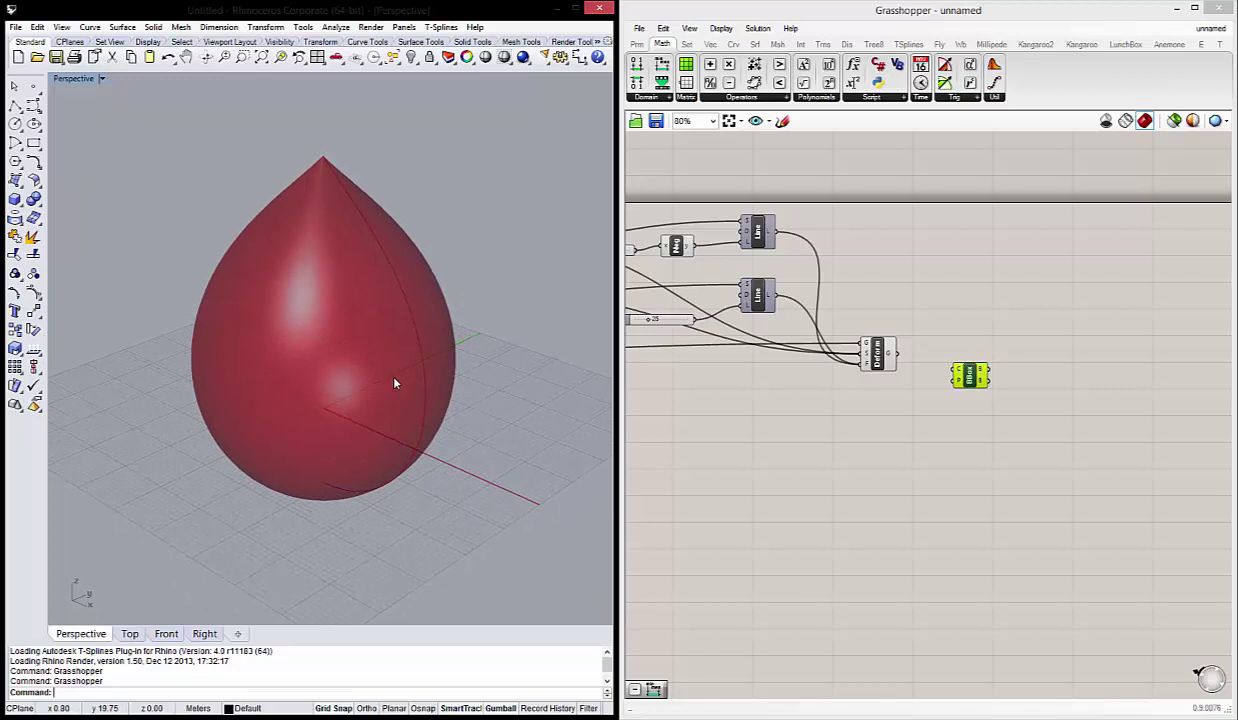
pyautogui.moveTo(400, 312)
pyautogui.mouseDown(button='right')
pyautogui.moveTo(332, 253)
pyautogui.moveTo(391, 309)
pyautogui.mouseUp(button='right')
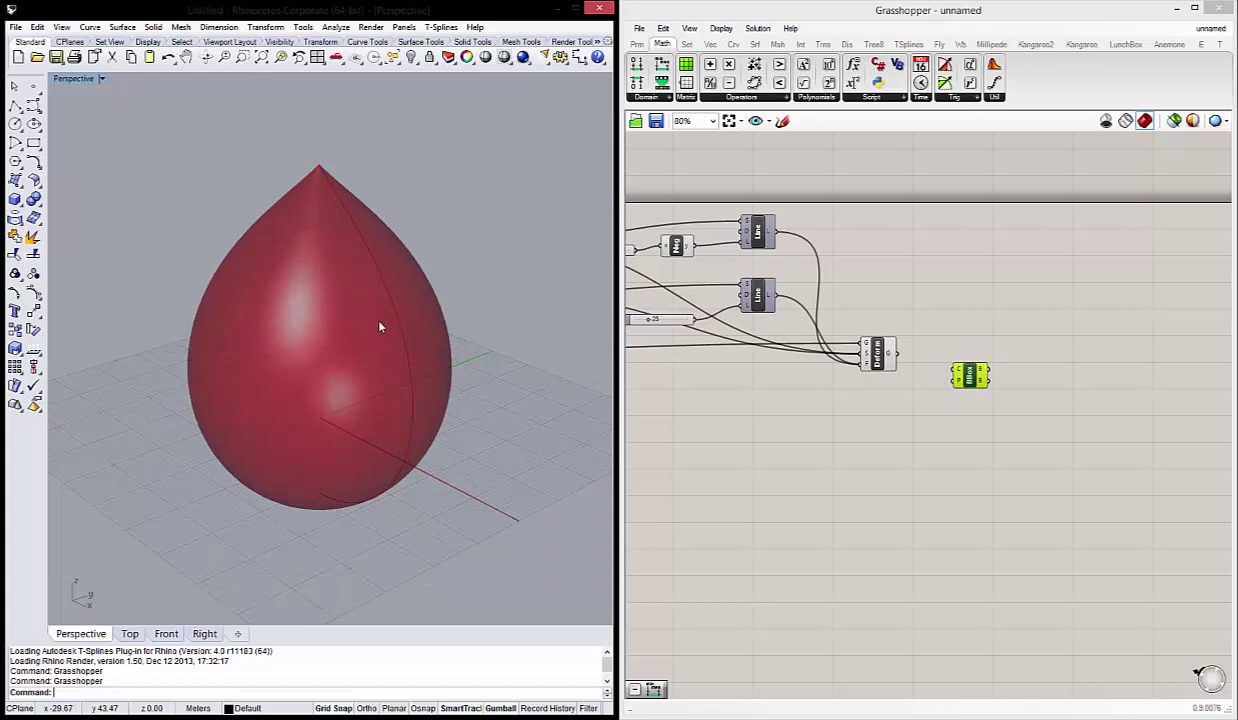
pyautogui.moveTo(370, 302); pyautogui.dragTo(337, 313, button='right')
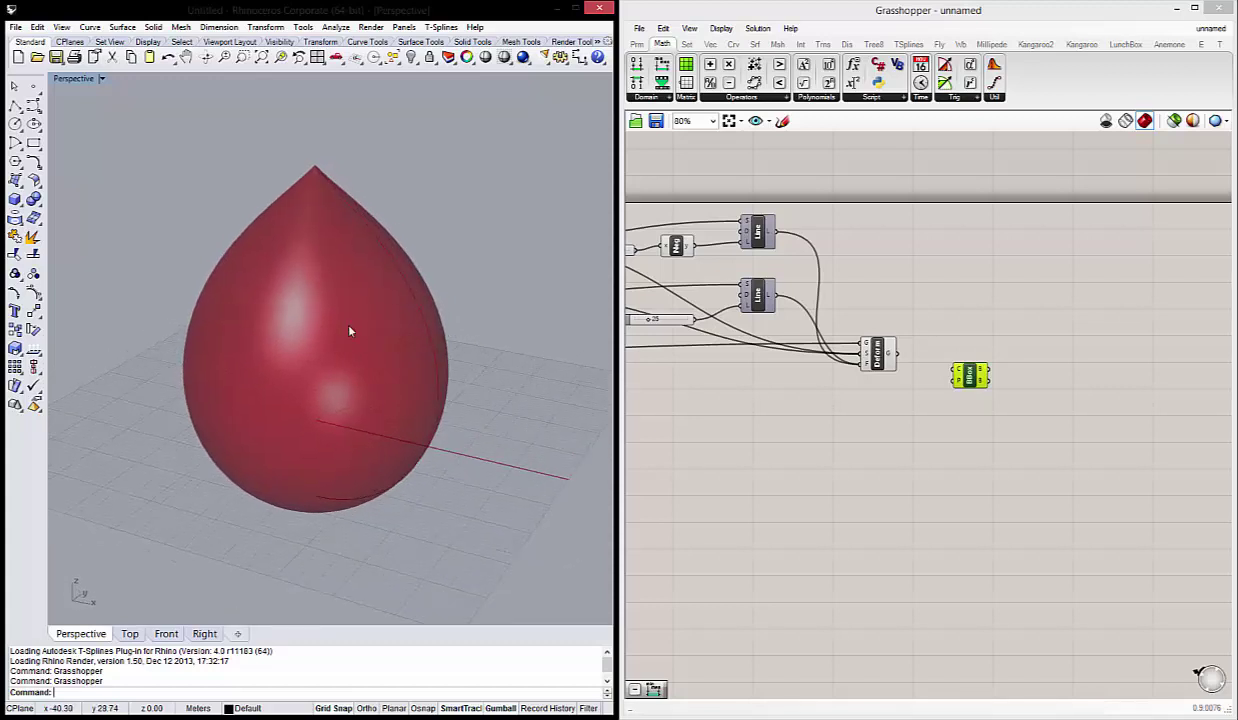
pyautogui.scroll(2, 337, 313)
# Connect Deform's G output to the Bounding Box and orbit to inspect the enclosing box.
pyautogui.moveTo(897, 353); pyautogui.dragTo(955, 374)
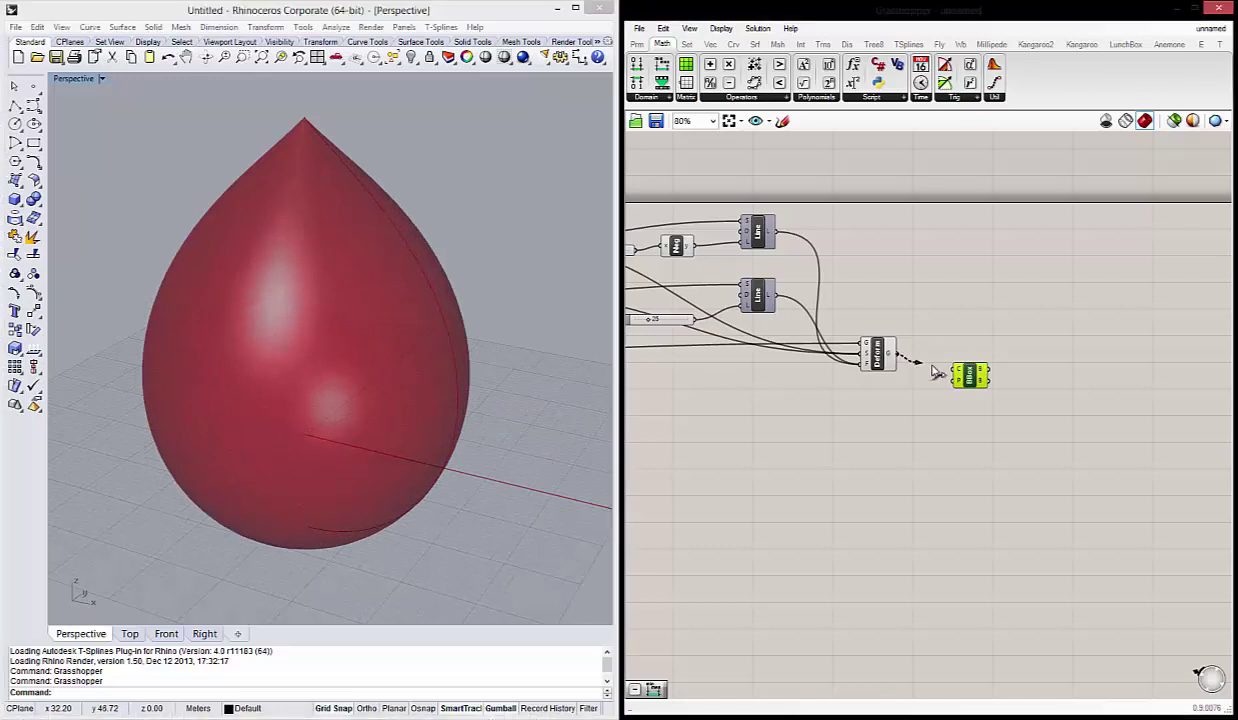
pyautogui.moveTo(260, 367)
pyautogui.mouseDown(button='right')
pyautogui.moveTo(309, 373)
pyautogui.moveTo(268, 362)
pyautogui.mouseUp(button='right')
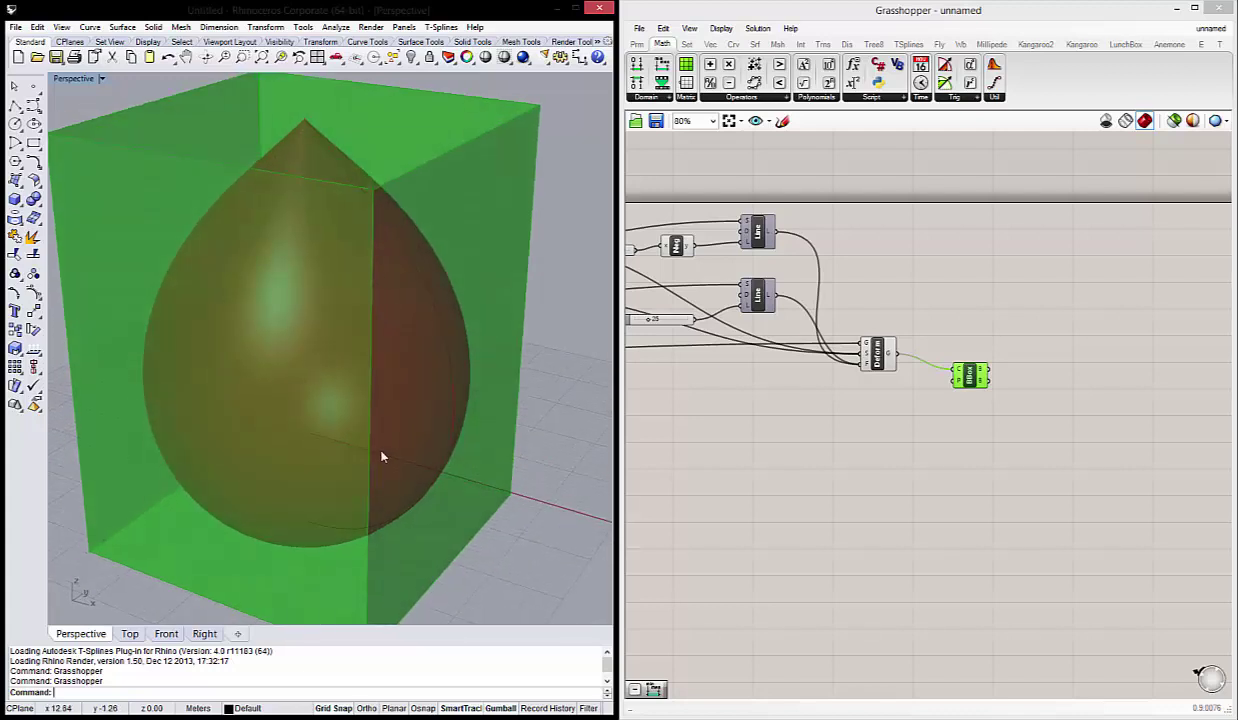
pyautogui.moveTo(391, 443); pyautogui.dragTo(374, 433, button='right')
pyautogui.moveTo(186, 147); pyautogui.dragTo(503, 315)
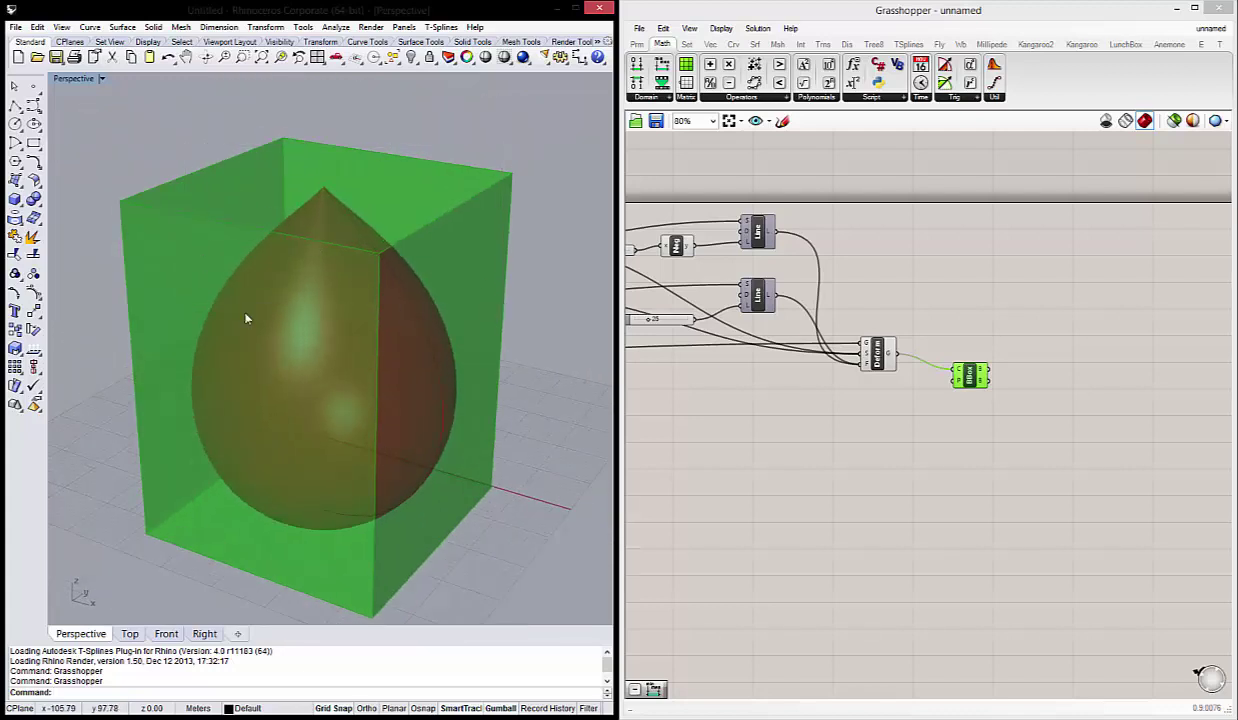
pyautogui.moveTo(290, 304); pyautogui.dragTo(163, 359, button='right')
pyautogui.moveTo(92, 360)
pyautogui.mouseDown()
pyautogui.moveTo(531, 453)
pyautogui.moveTo(500, 445)
pyautogui.mouseUp()
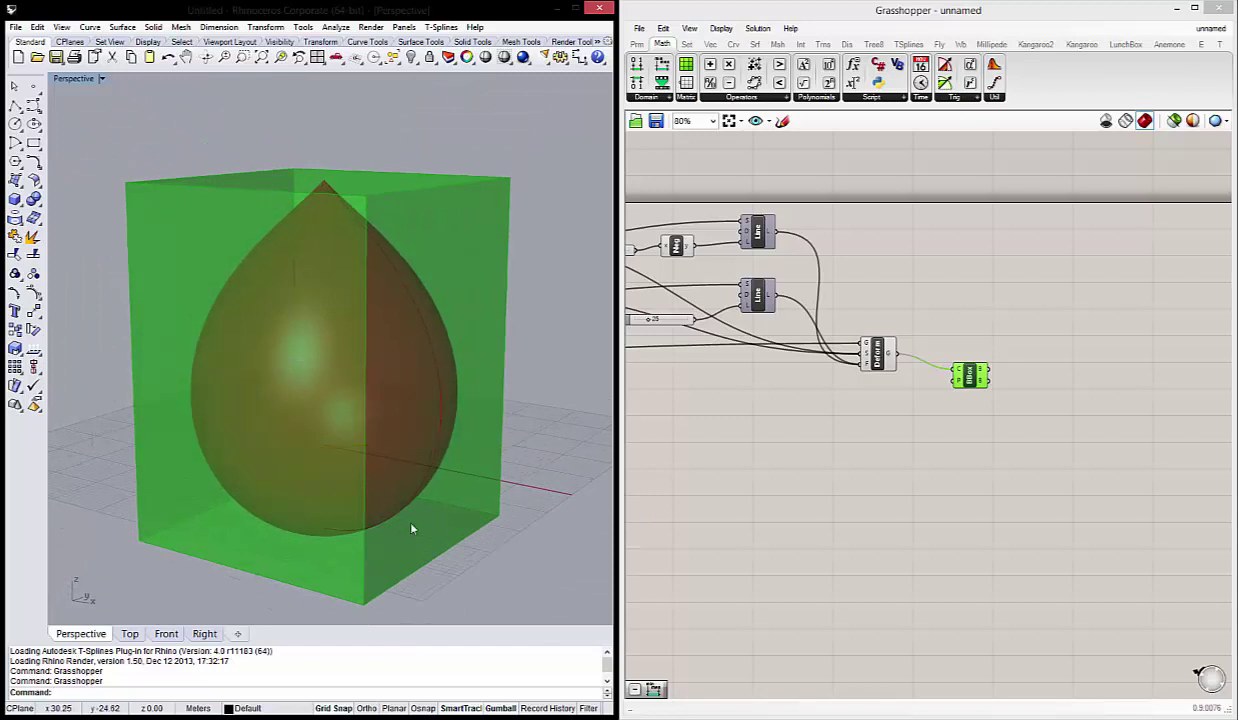
pyautogui.moveTo(397, 505); pyautogui.dragTo(192, 457, button='right')
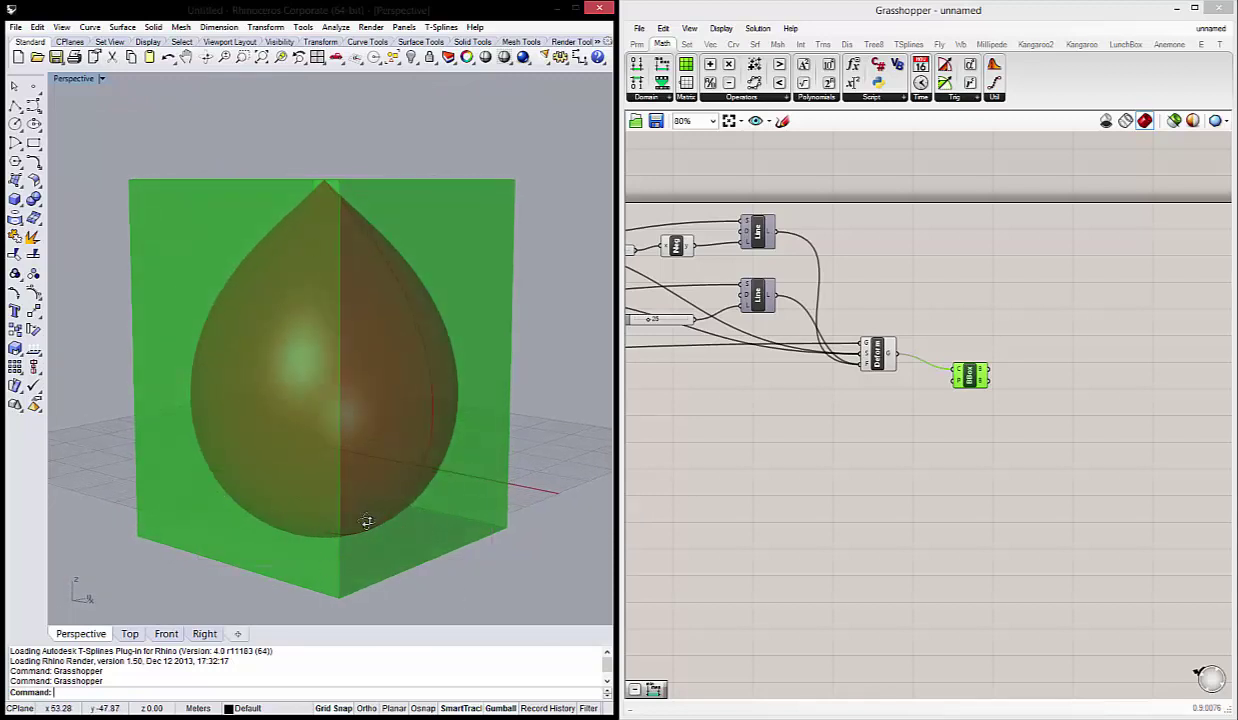
pyautogui.moveTo(362, 517); pyautogui.dragTo(398, 561, button='right')
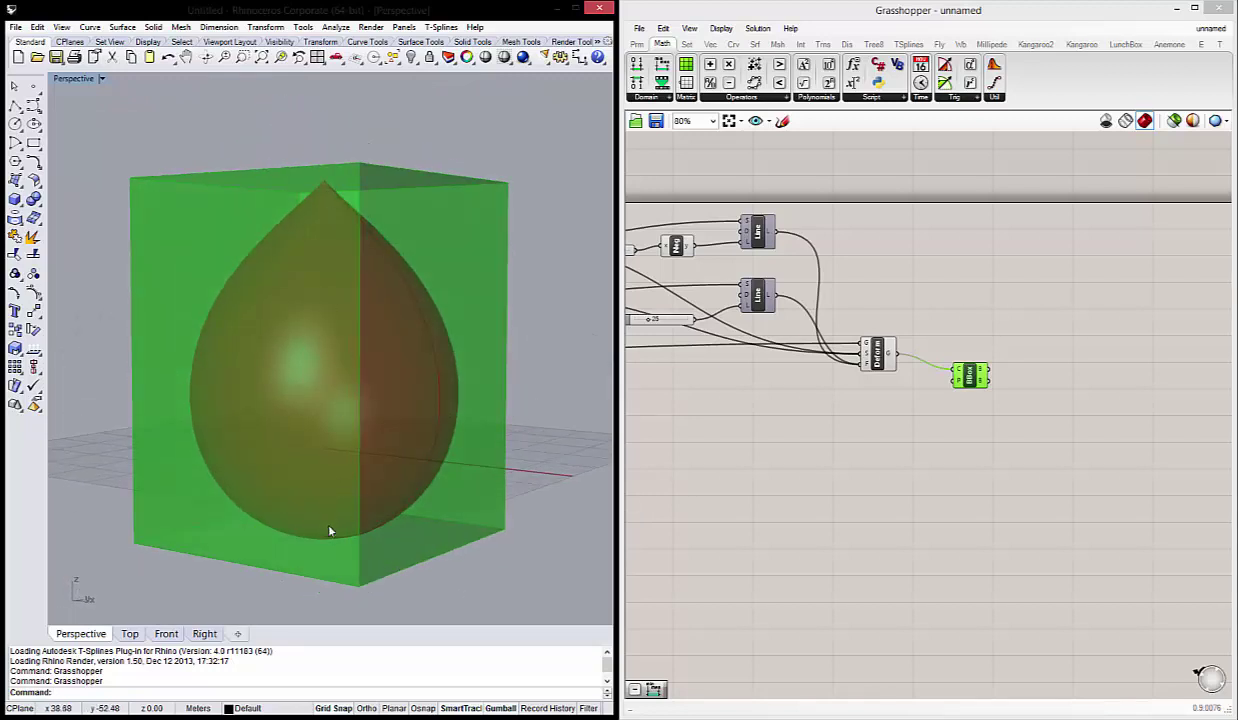
pyautogui.moveTo(326, 530); pyautogui.dragTo(352, 414, button='right')
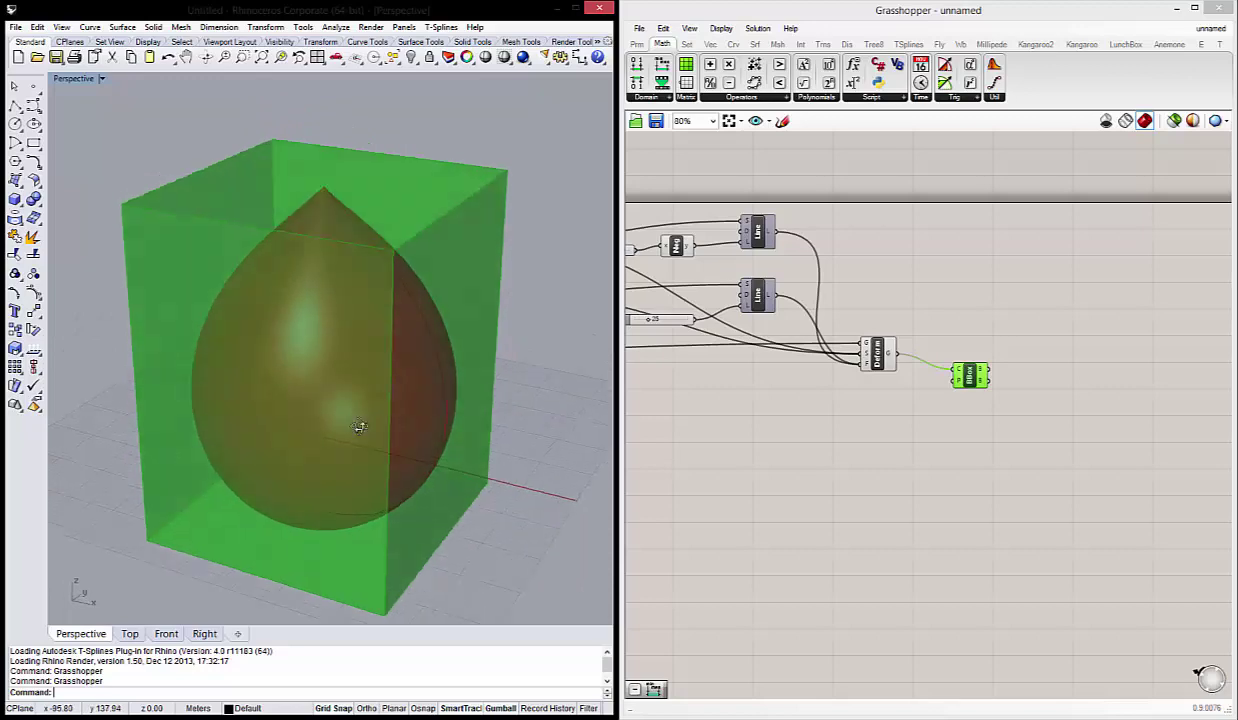
# Select all components on the canvas and group them together.
pyautogui.click(821, 417)
pyautogui.scroll(-3, 865, 415)
pyautogui.scroll(1, 865, 415)
pyautogui.scroll(-2, 875, 405)
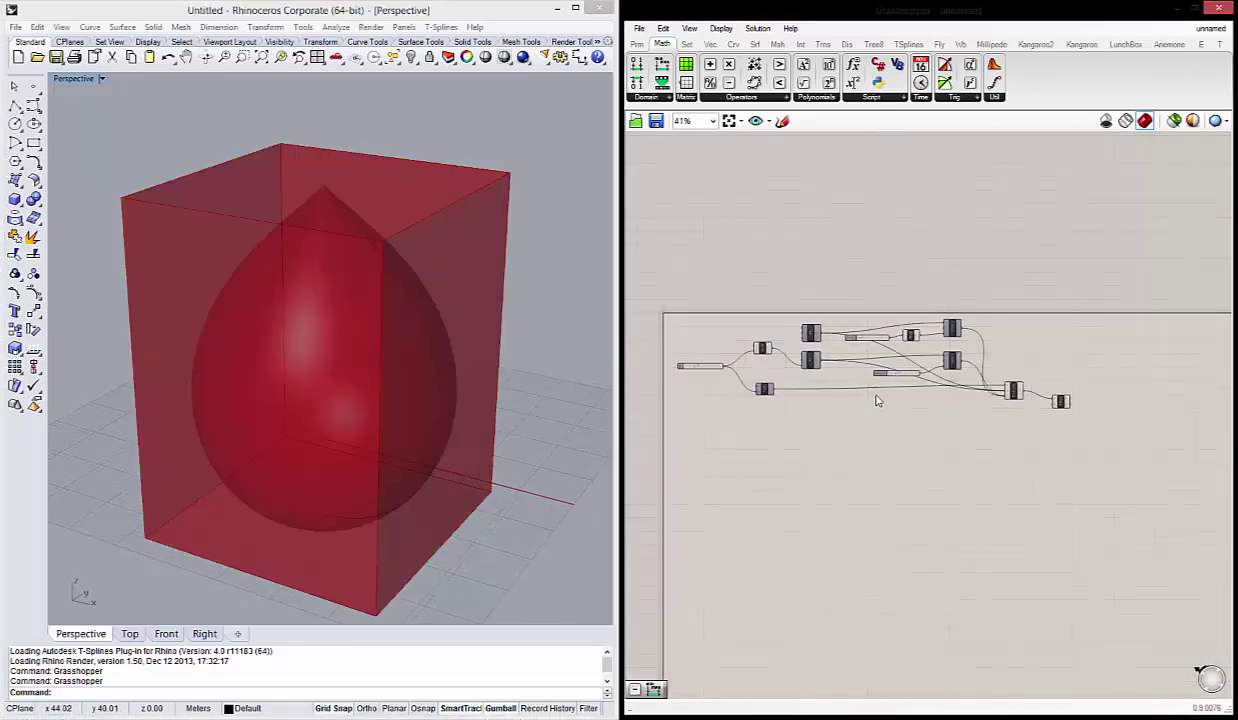
pyautogui.scroll(2, 1120, 470)
pyautogui.scroll(-1, 1041, 450)
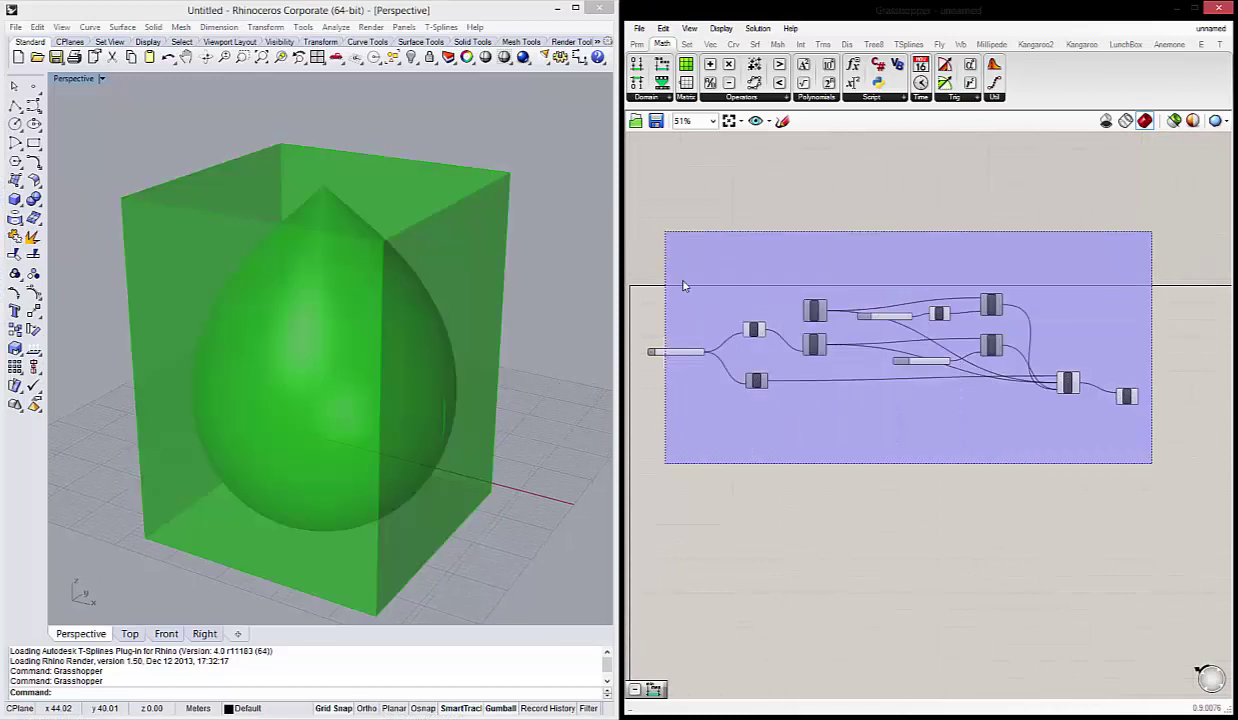
pyautogui.moveTo(1151, 462); pyautogui.dragTo(644, 227)
pyautogui.moveTo(779, 332); pyautogui.dragTo(775, 340)
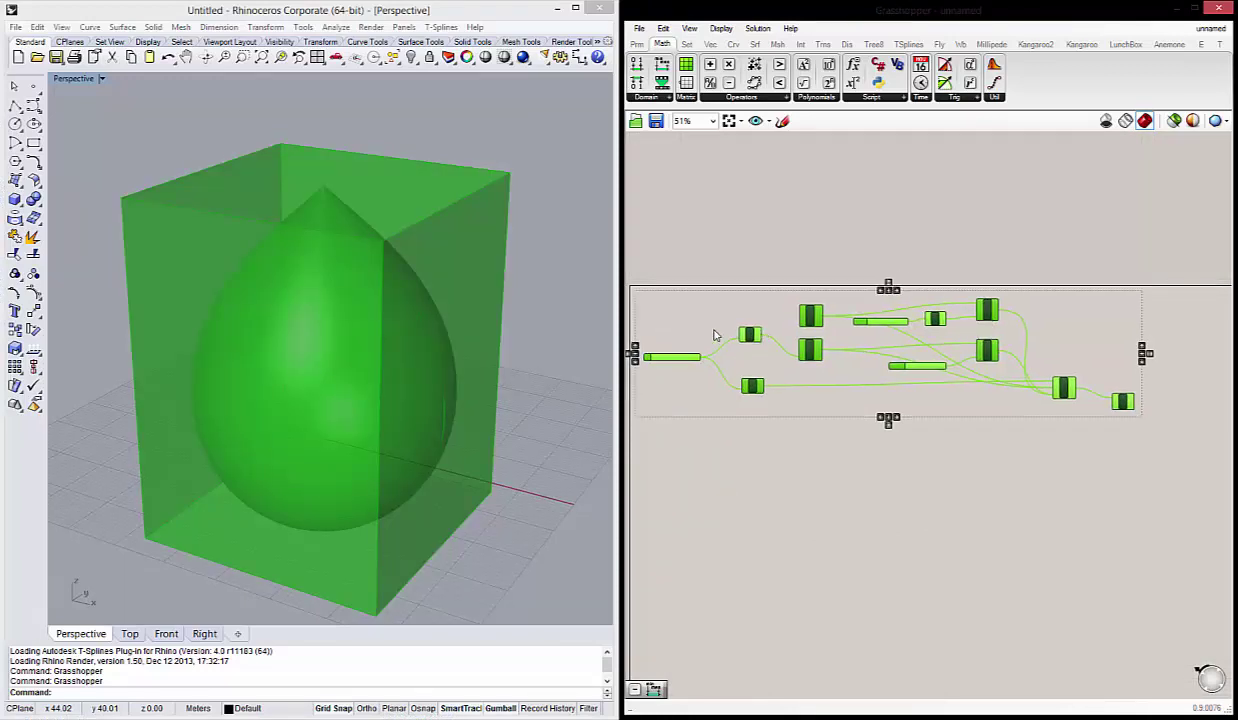
pyautogui.click(1003, 555)
pyautogui.moveTo(1158, 459); pyautogui.dragTo(633, 260)
pyautogui.rightClick(712, 310)
pyautogui.click(725, 442)
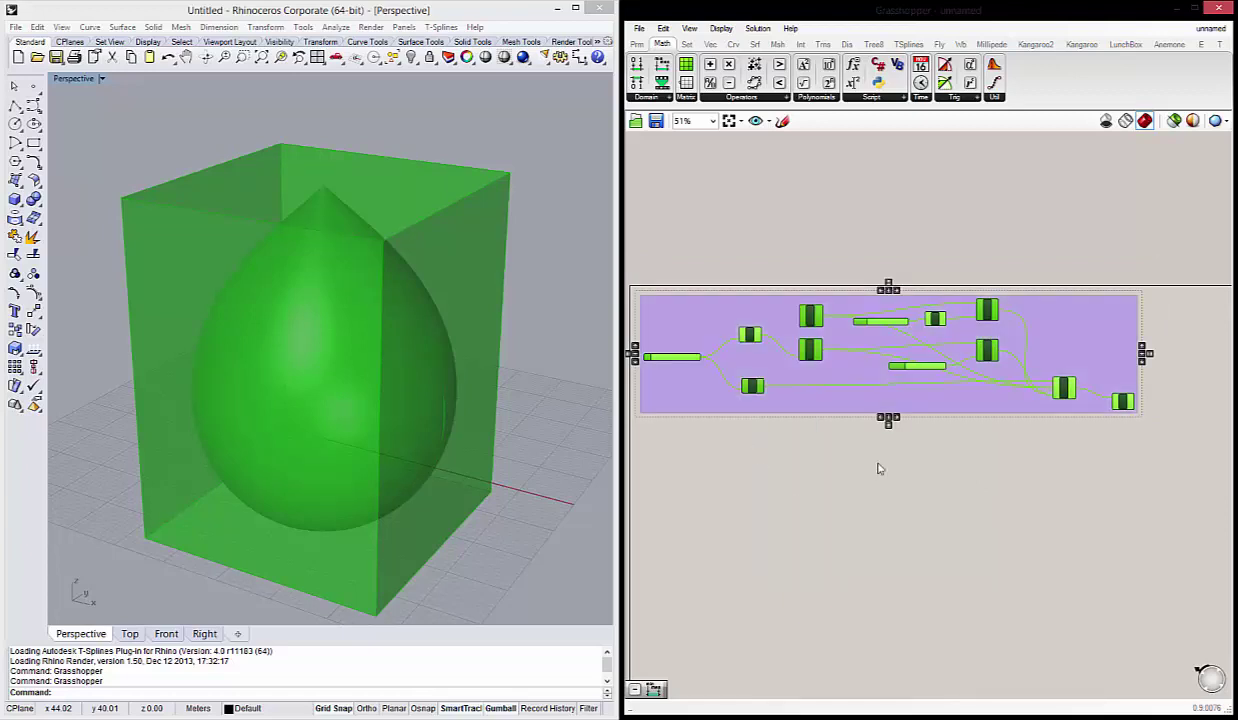
pyautogui.click(881, 467)
# Colour the group grey and name it 'Cuerpo Inicial'.
pyautogui.scroll(1, 973, 430)
pyautogui.scroll(3, 973, 430)
pyautogui.rightClick(800, 338)
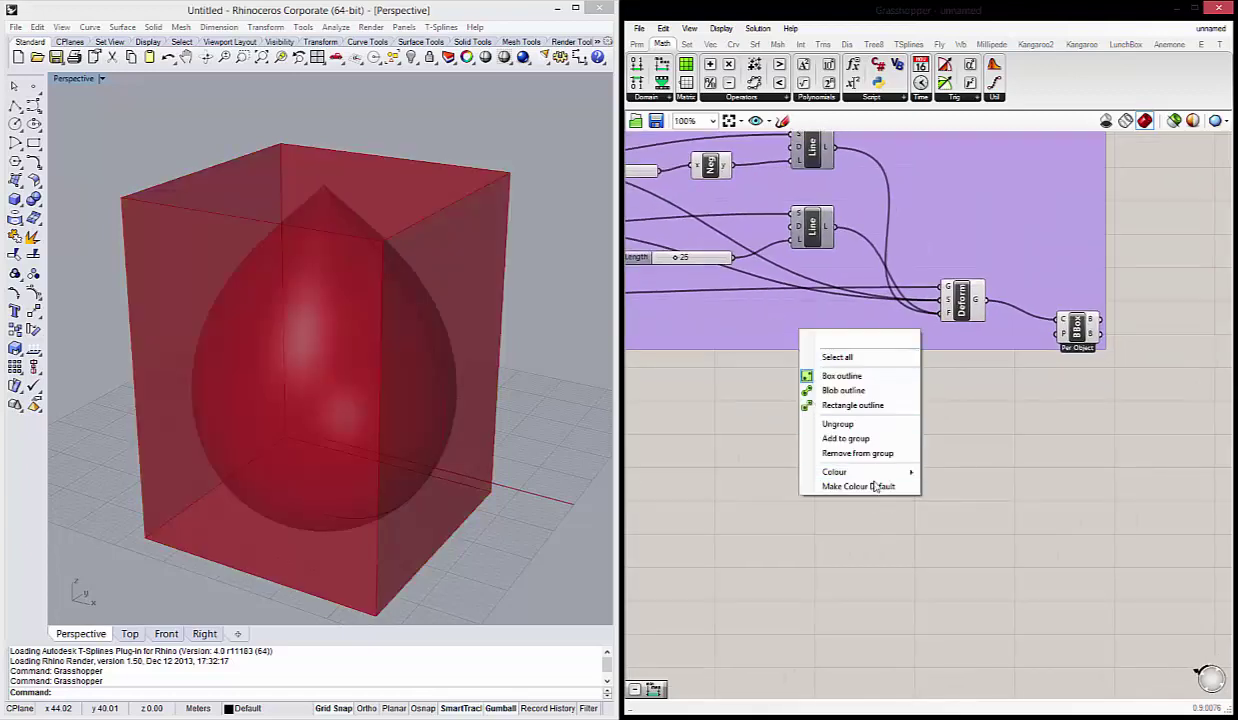
pyautogui.click(863, 474)
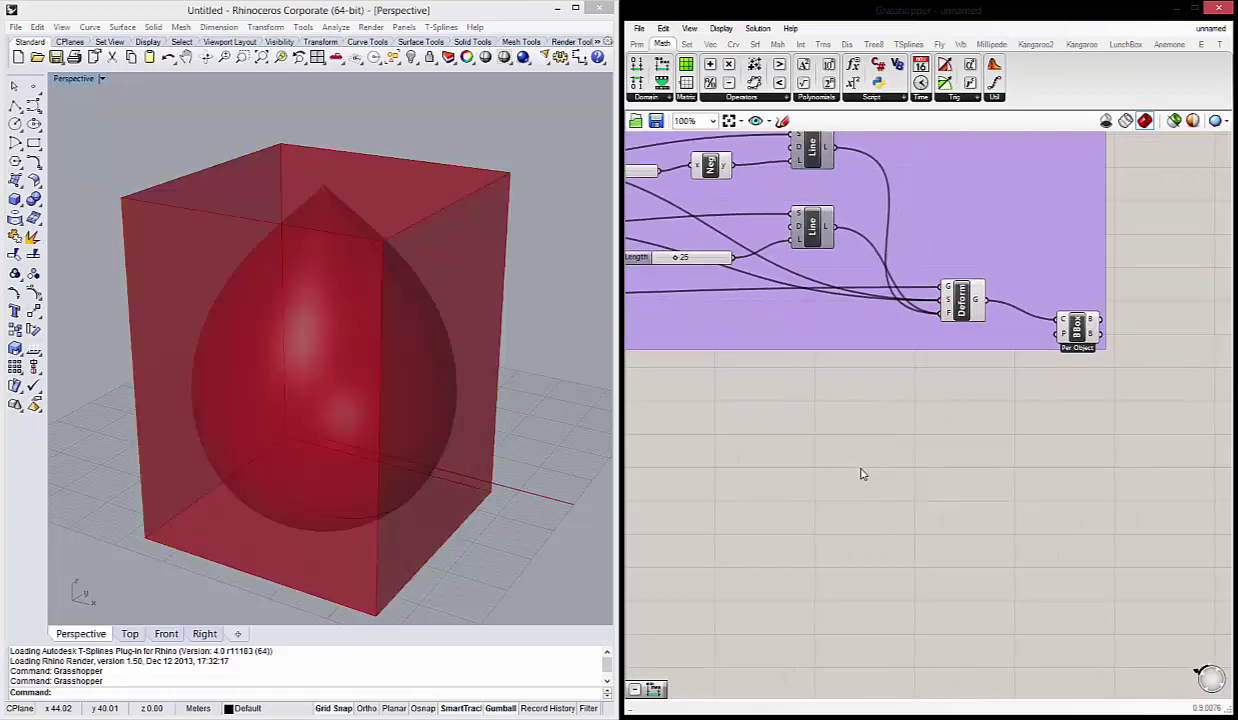
pyautogui.rightClick(790, 338)
pyautogui.moveTo(827, 476)
pyautogui.click(992, 483)
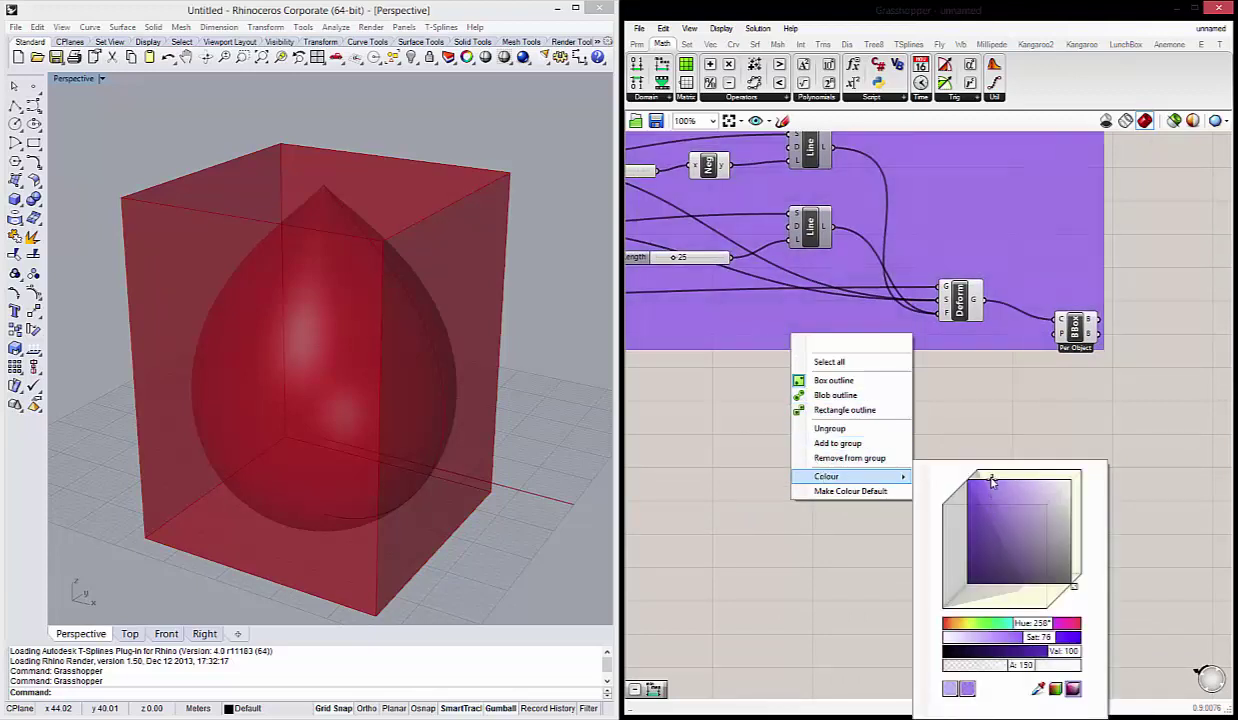
pyautogui.moveTo(992, 483); pyautogui.dragTo(1070, 516)
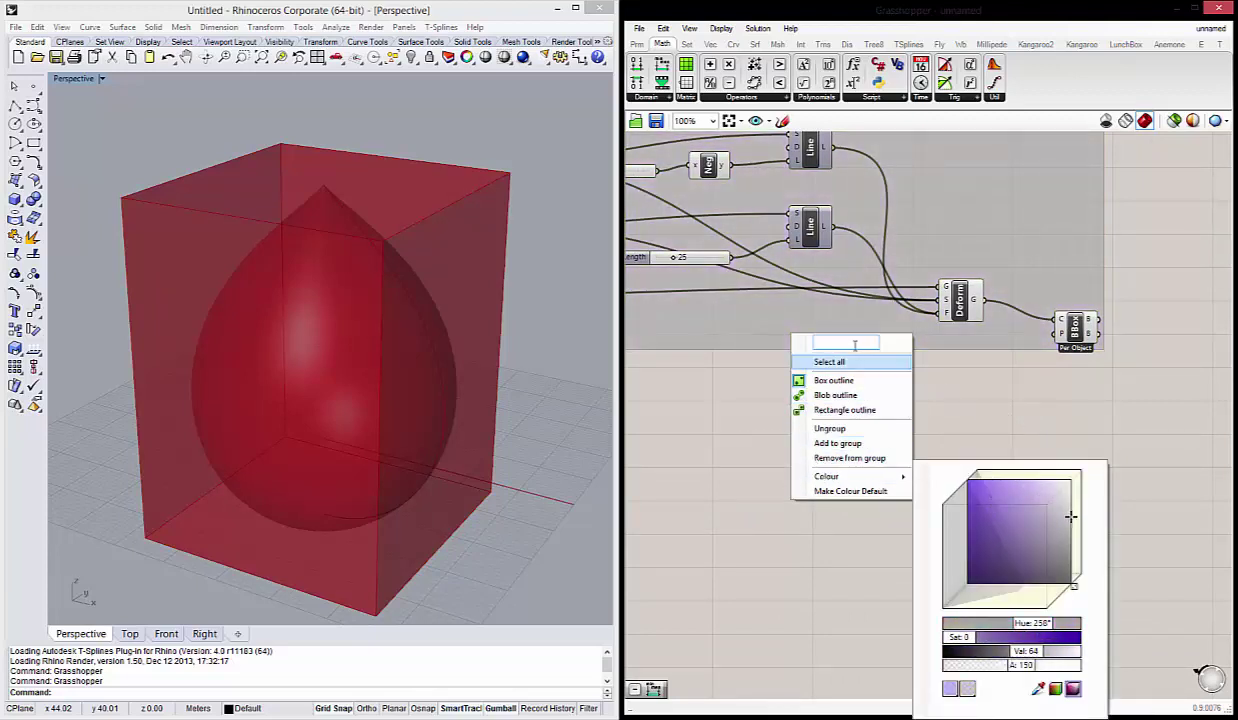
pyautogui.click(854, 344)
pyautogui.write('Cuerpo Inicial')
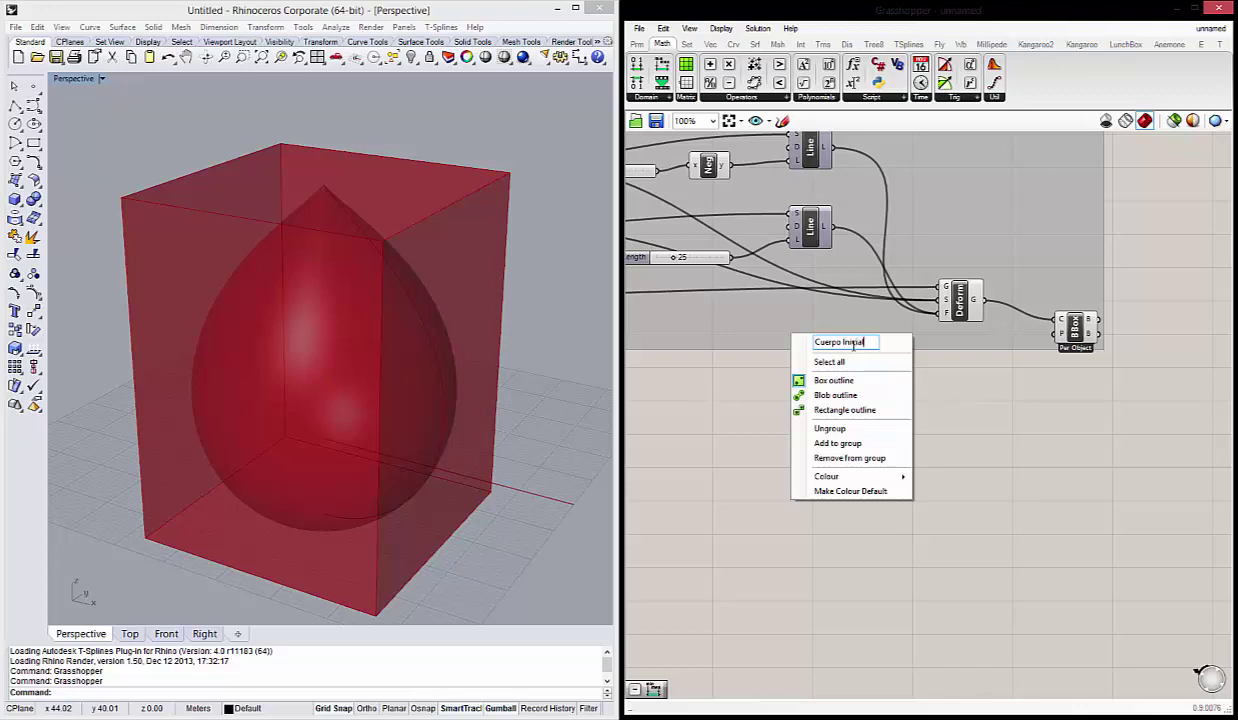
pyautogui.press('Return')
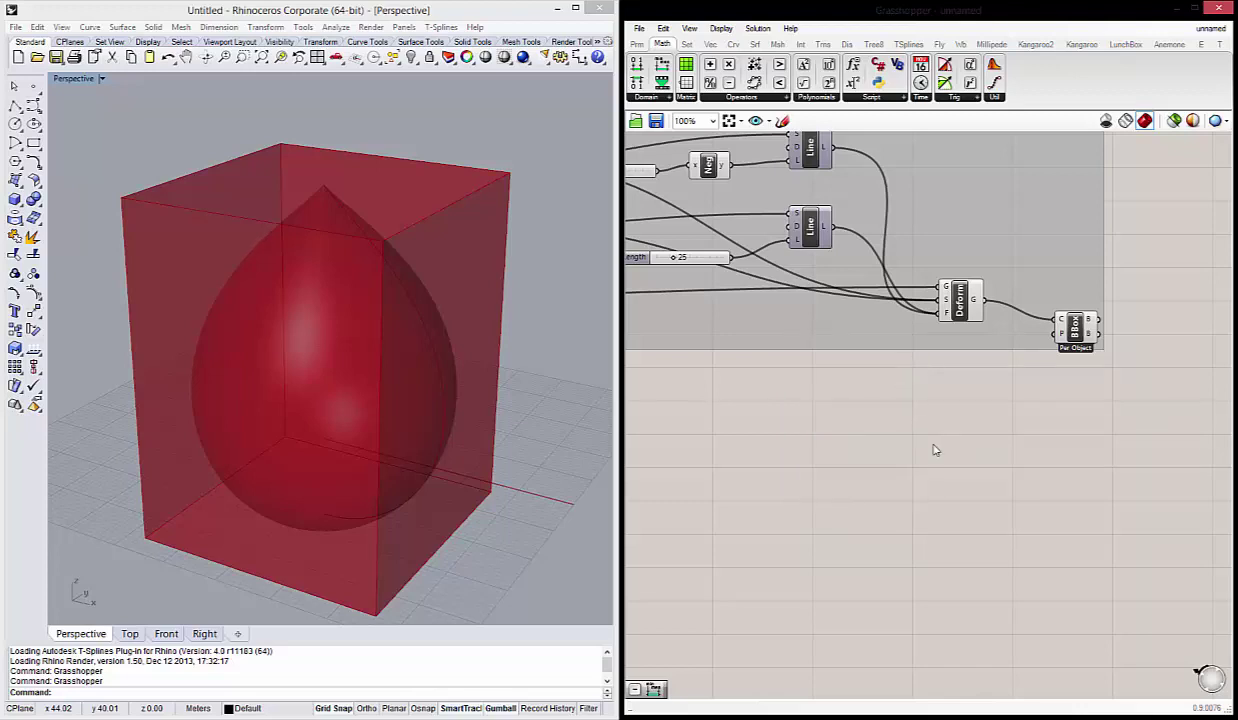
pyautogui.scroll(-3, 905, 435)
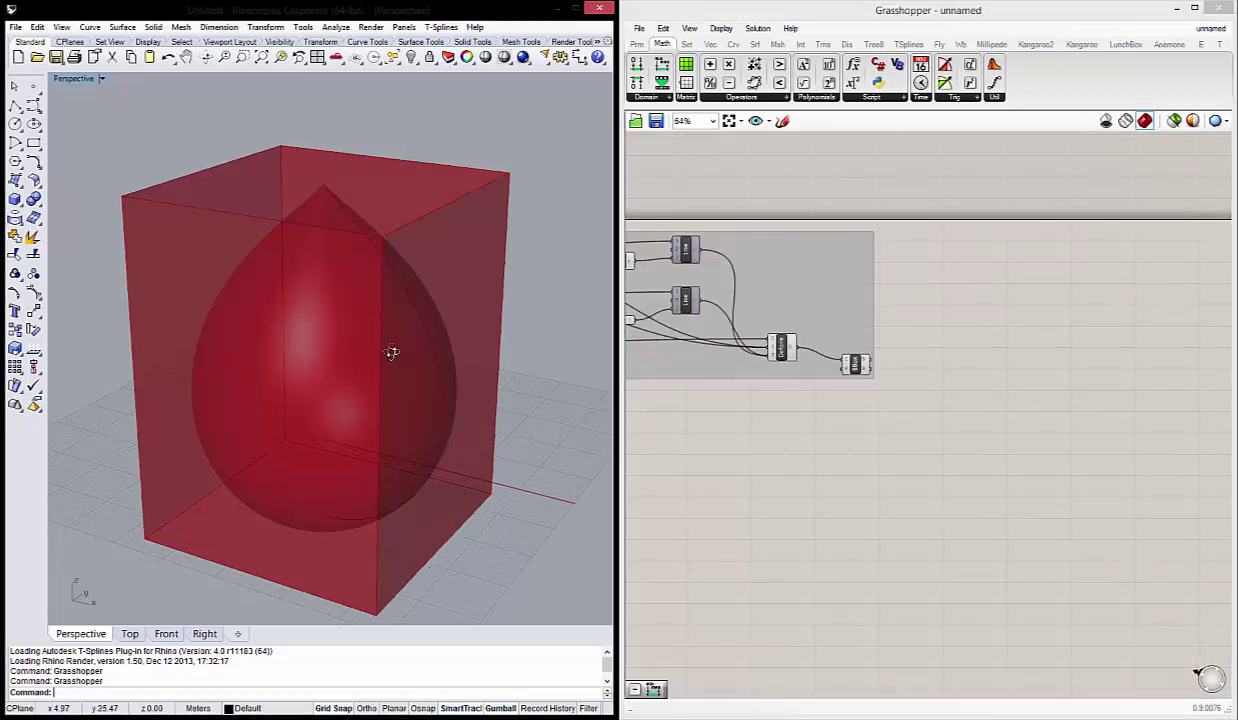
pyautogui.scroll(-3, 392, 368)
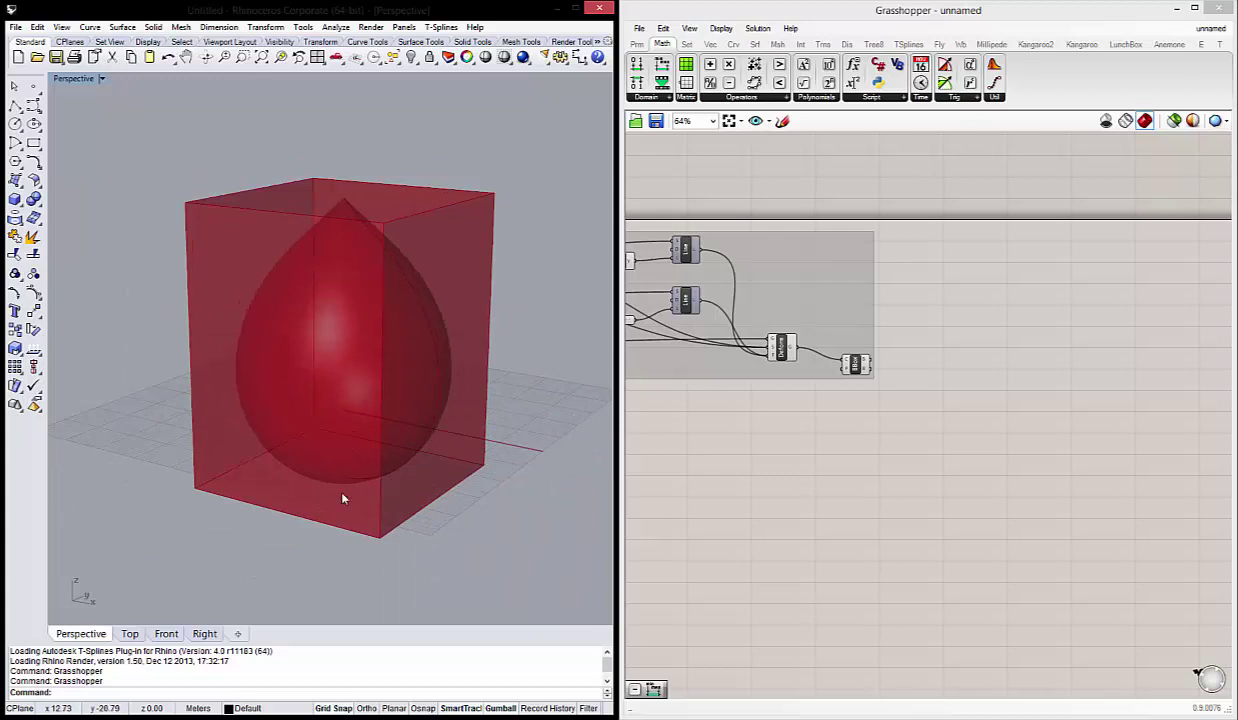
pyautogui.moveTo(365, 520)
pyautogui.mouseDown(button='right')
pyautogui.moveTo(340, 514)
pyautogui.moveTo(336, 490)
pyautogui.mouseUp(button='right')
pyautogui.scroll(2, 336, 490)
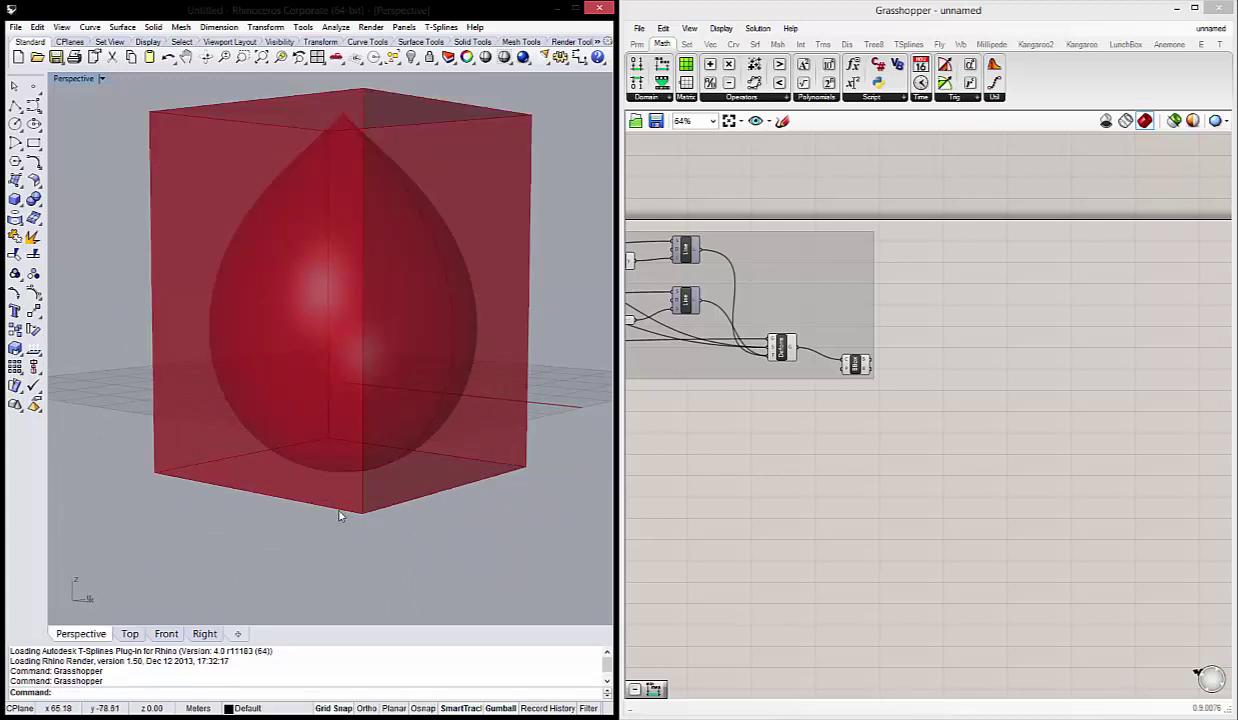
pyautogui.moveTo(964, 428); pyautogui.dragTo(884, 409, button='right')
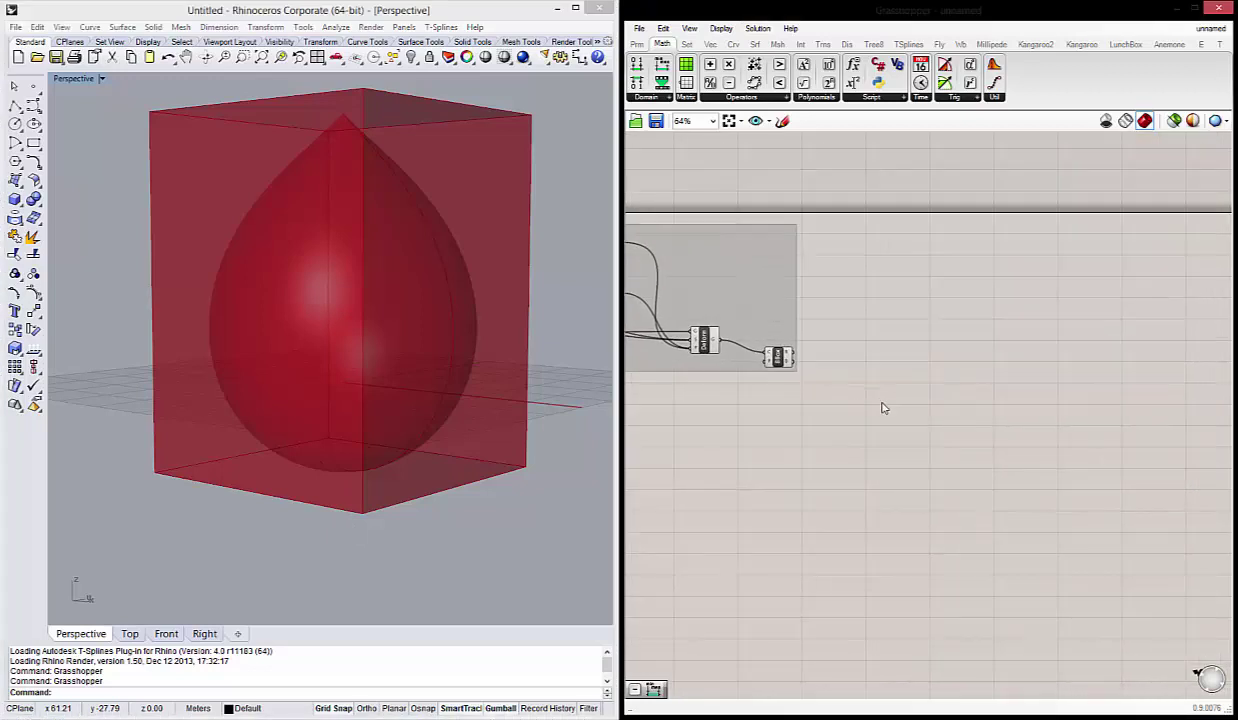
# Search 'neg' and place a Negative component on the canvas.
pyautogui.doubleClick(964, 305)
pyautogui.write('neg')
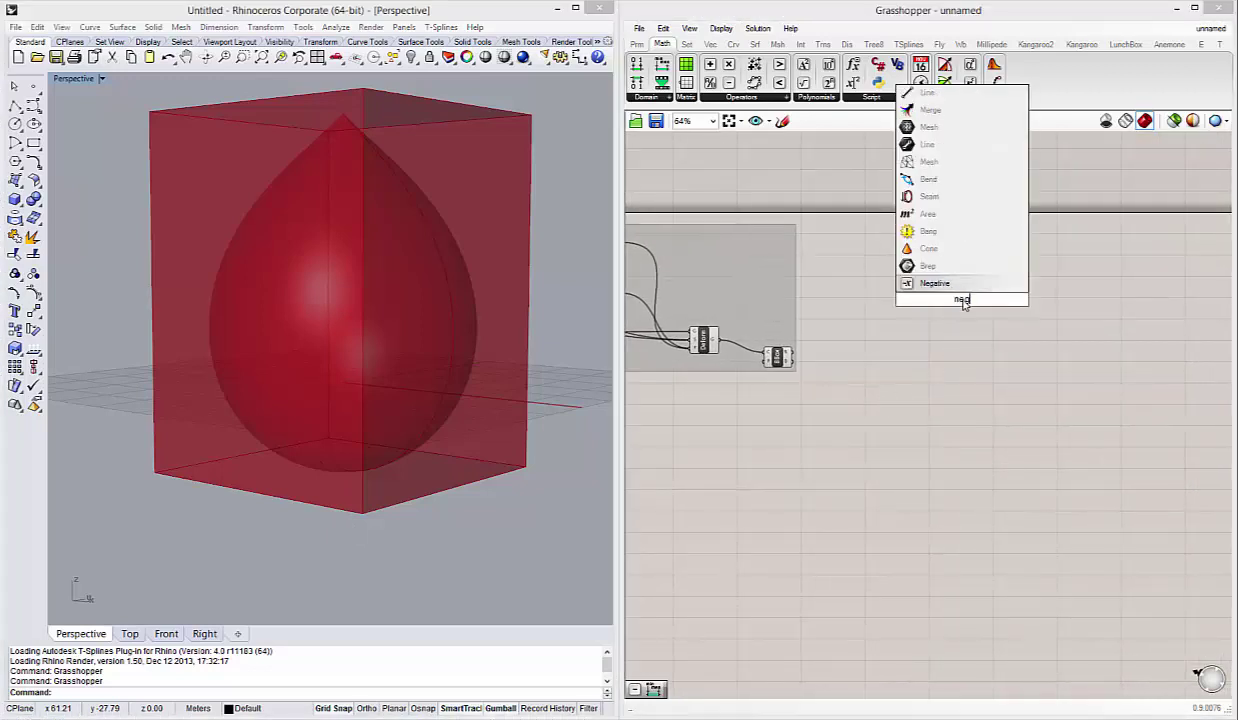
pyautogui.click(962, 287)
pyautogui.scroll(2, 990, 335)
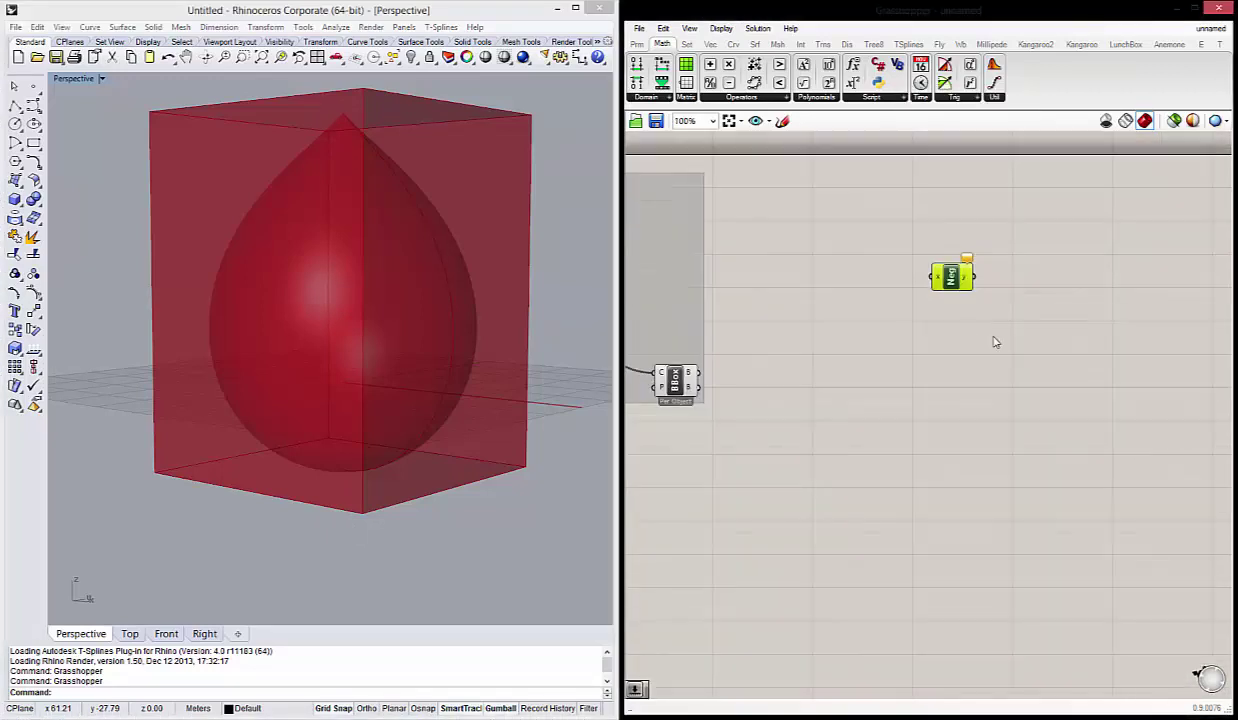
pyautogui.scroll(-1, 995, 350)
pyautogui.scroll(-1, 935, 310)
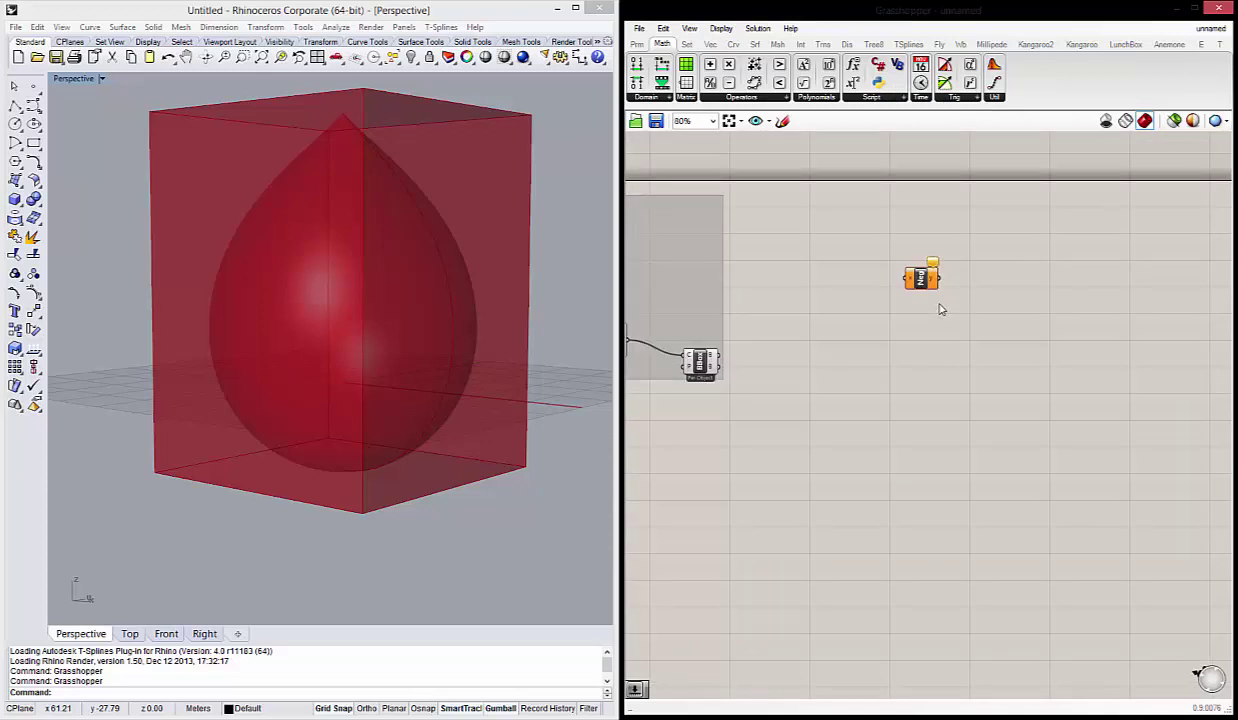
# Search 'add' and place an Addition component beside Negative.
pyautogui.doubleClick(1038, 353)
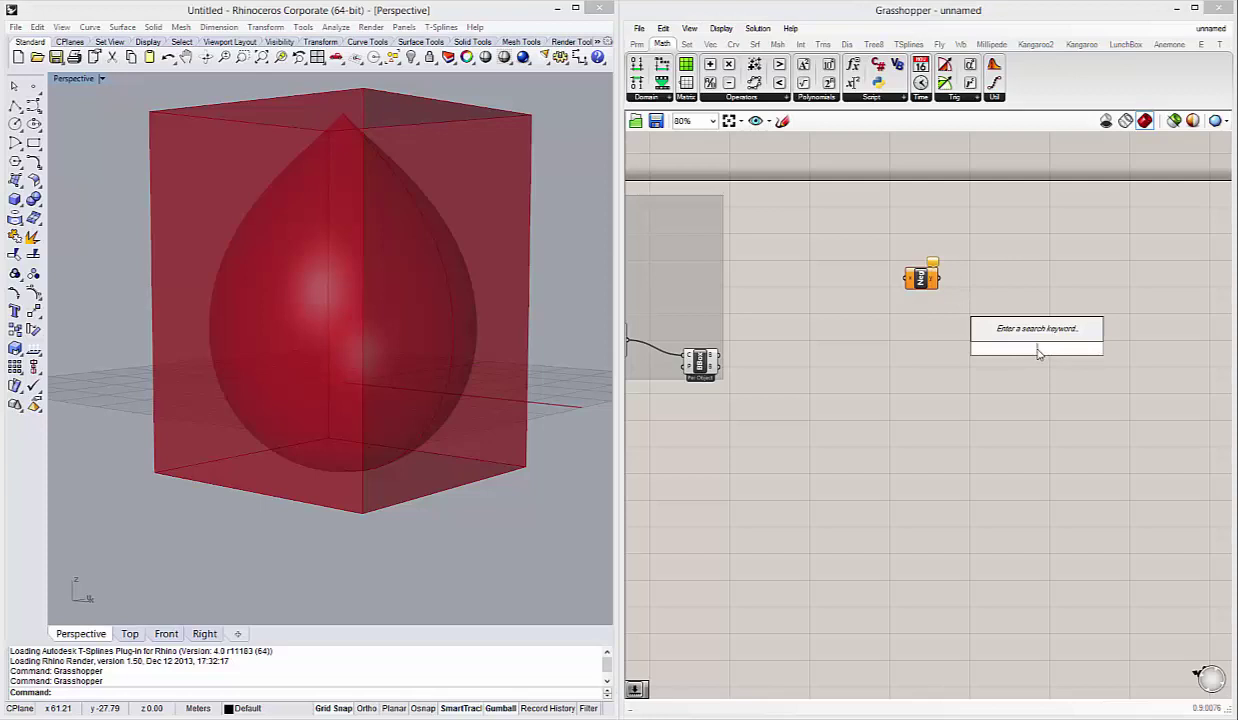
pyautogui.write('add')
pyautogui.click(1030, 330)
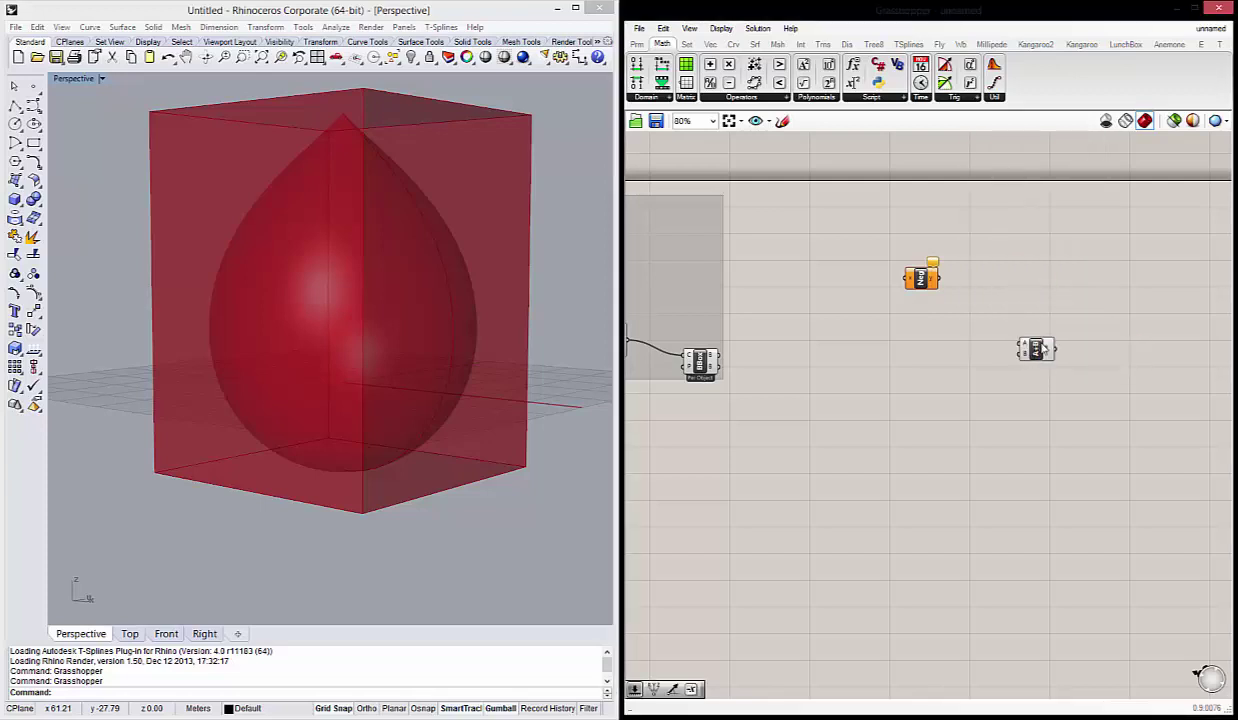
pyautogui.moveTo(1035, 342); pyautogui.dragTo(1010, 270)
pyautogui.doubleClick(1022, 351)
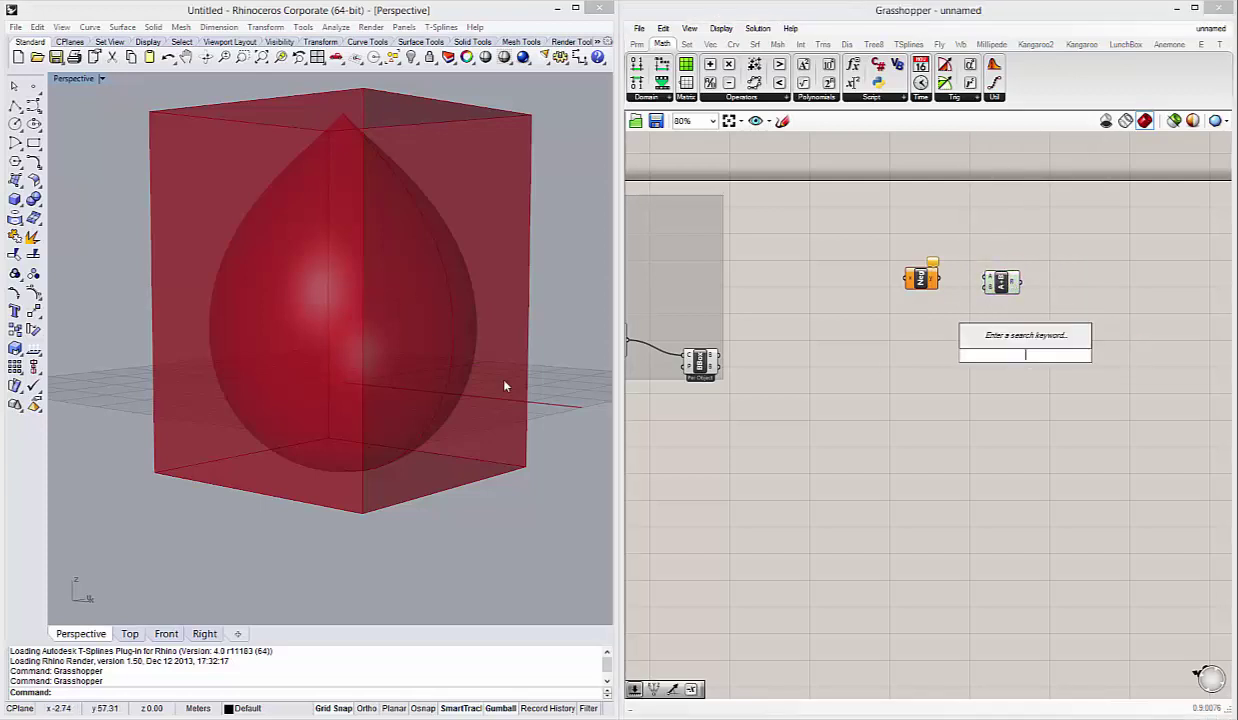
pyautogui.moveTo(490, 372)
pyautogui.mouseDown(button='right')
pyautogui.moveTo(376, 538)
pyautogui.moveTo(355, 503)
pyautogui.mouseUp(button='right')
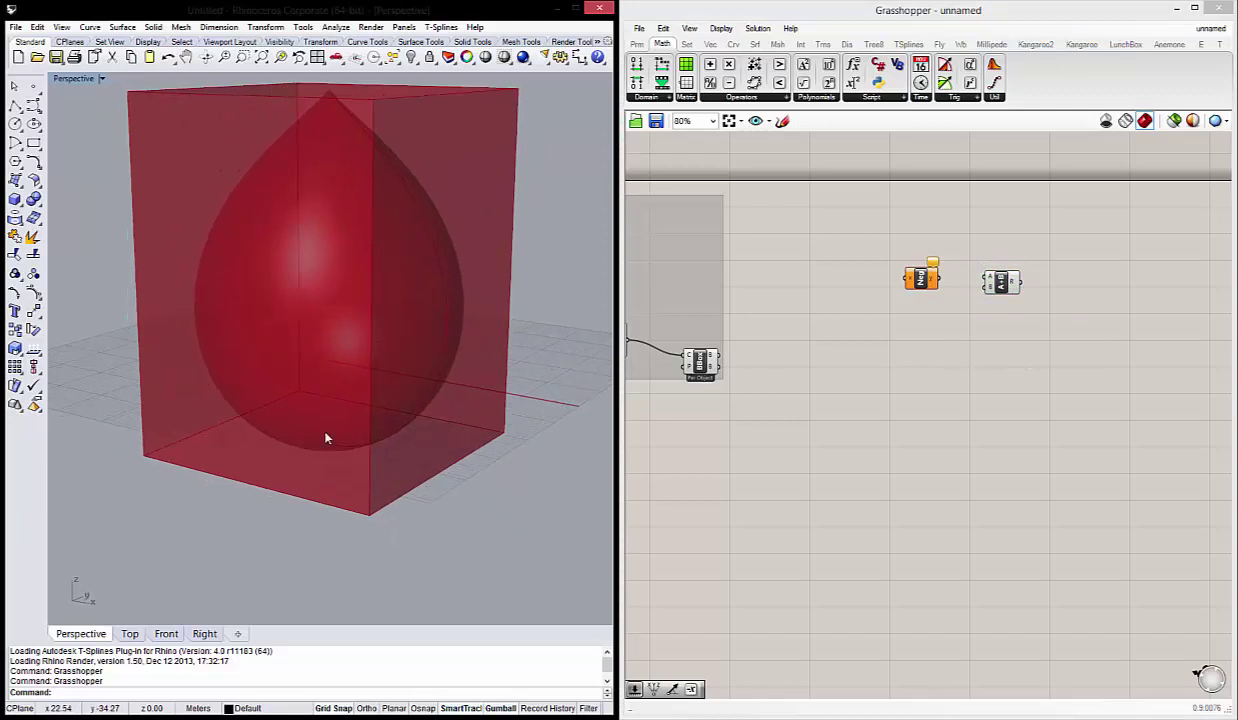
pyautogui.moveTo(335, 444)
pyautogui.mouseDown(button='right')
pyautogui.moveTo(330, 523)
pyautogui.moveTo(326, 512)
pyautogui.mouseUp(button='right')
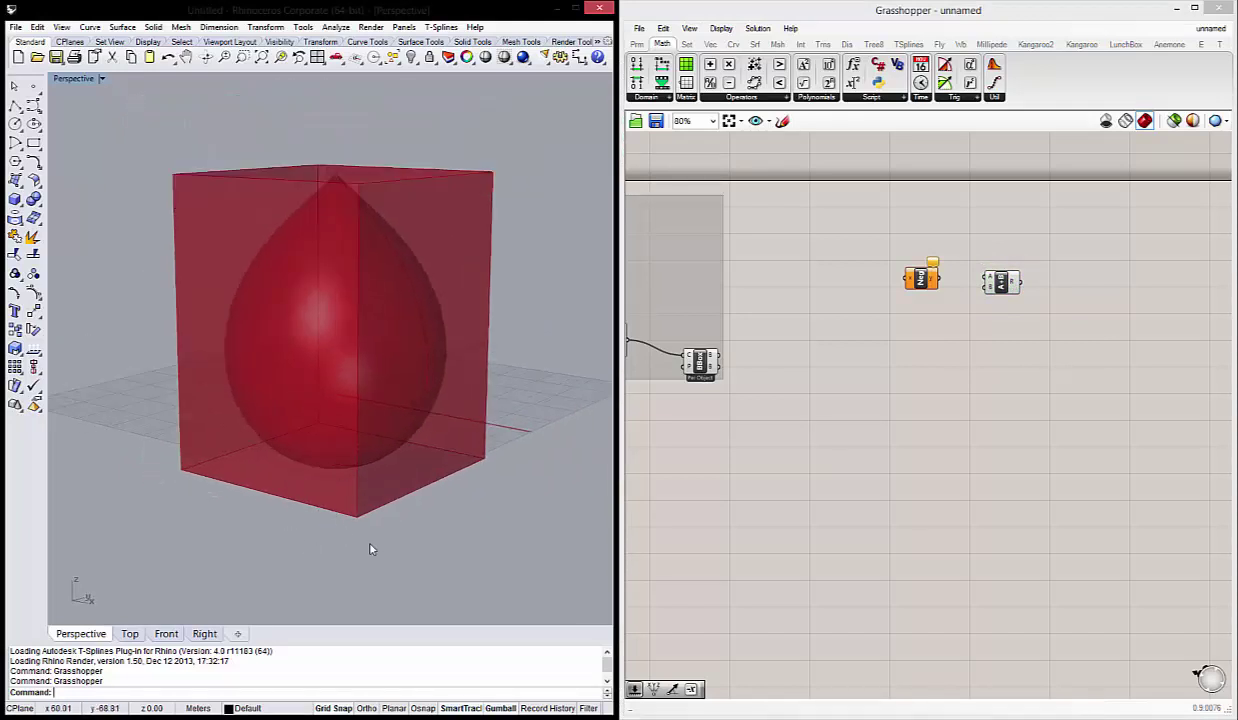
pyautogui.click(363, 544)
pyautogui.moveTo(1012, 284); pyautogui.dragTo(1000, 279)
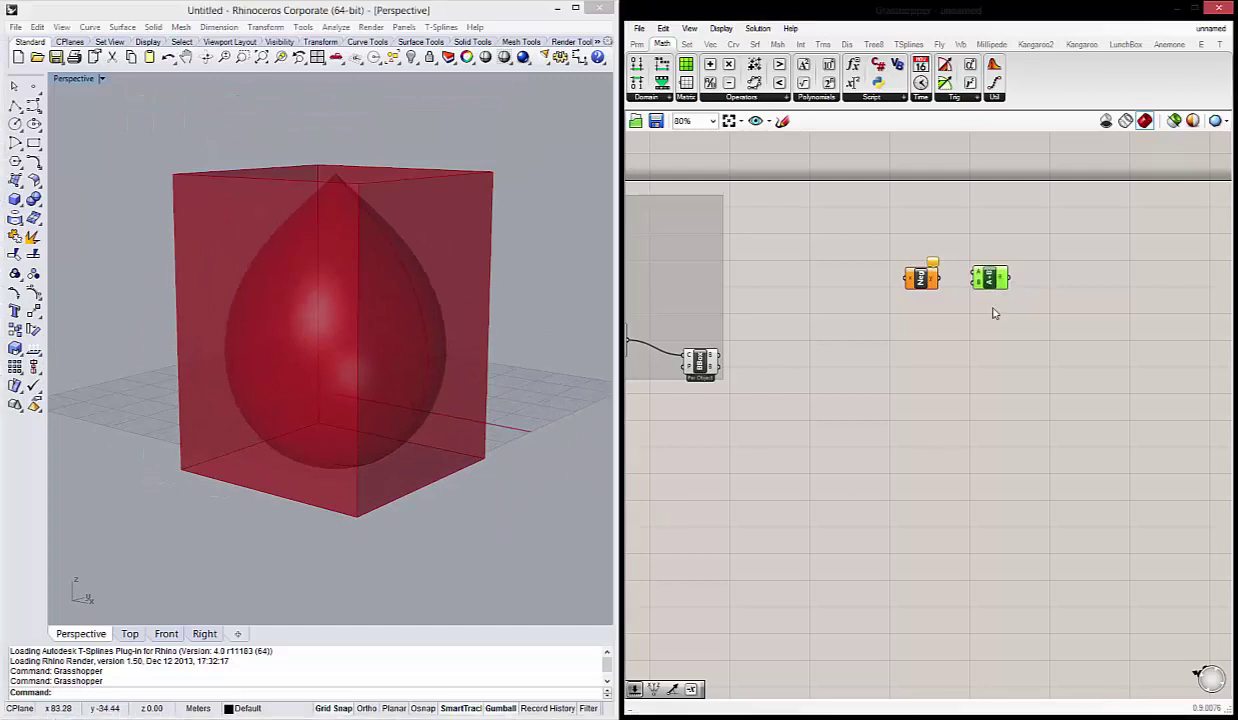
pyautogui.click(1000, 318)
# Drag a Subtraction component from Math > Operators to the right of Addition.
pyautogui.doubleClick(1013, 338)
pyautogui.moveTo(727, 80)
pyautogui.mouseDown()
pyautogui.moveTo(1100, 322)
pyautogui.moveTo(1050, 279)
pyautogui.moveTo(985, 287)
pyautogui.mouseUp()
pyautogui.click(1015, 335)
pyautogui.click(994, 347)
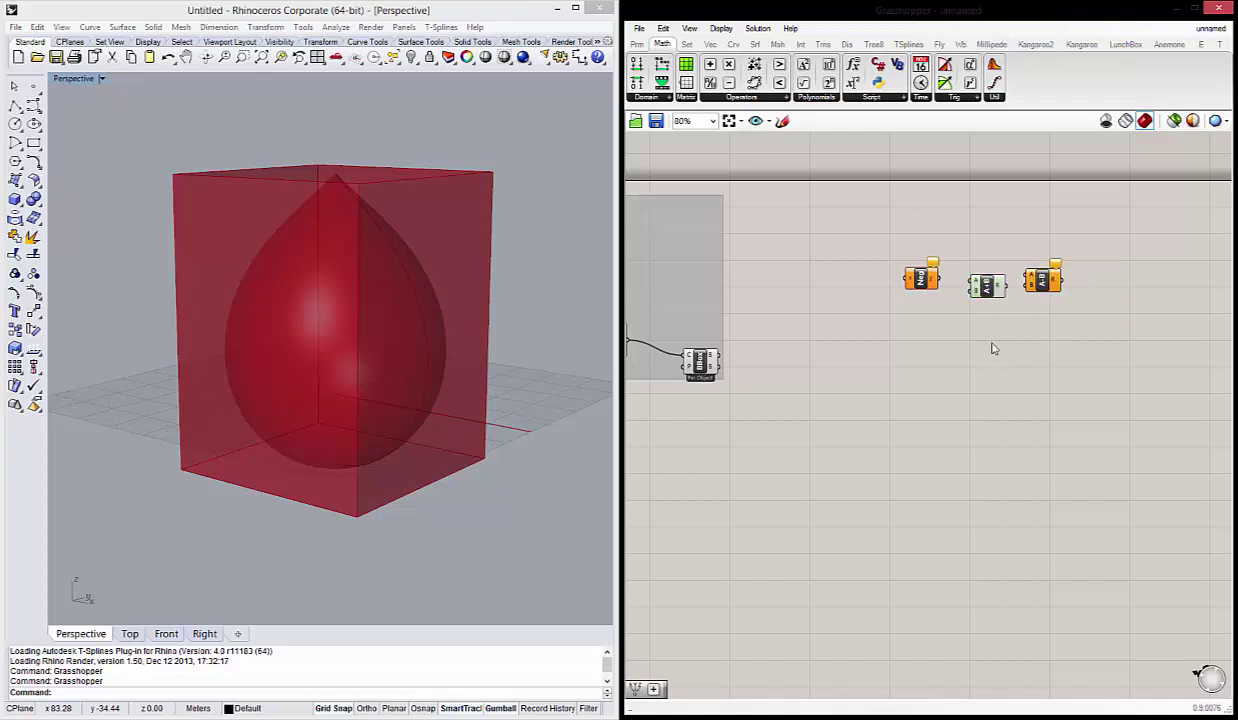
# Add a number slider set to 1 and wire it into Addition's A input.
pyautogui.doubleClick(884, 334)
pyautogui.write('1')
pyautogui.press('Return')
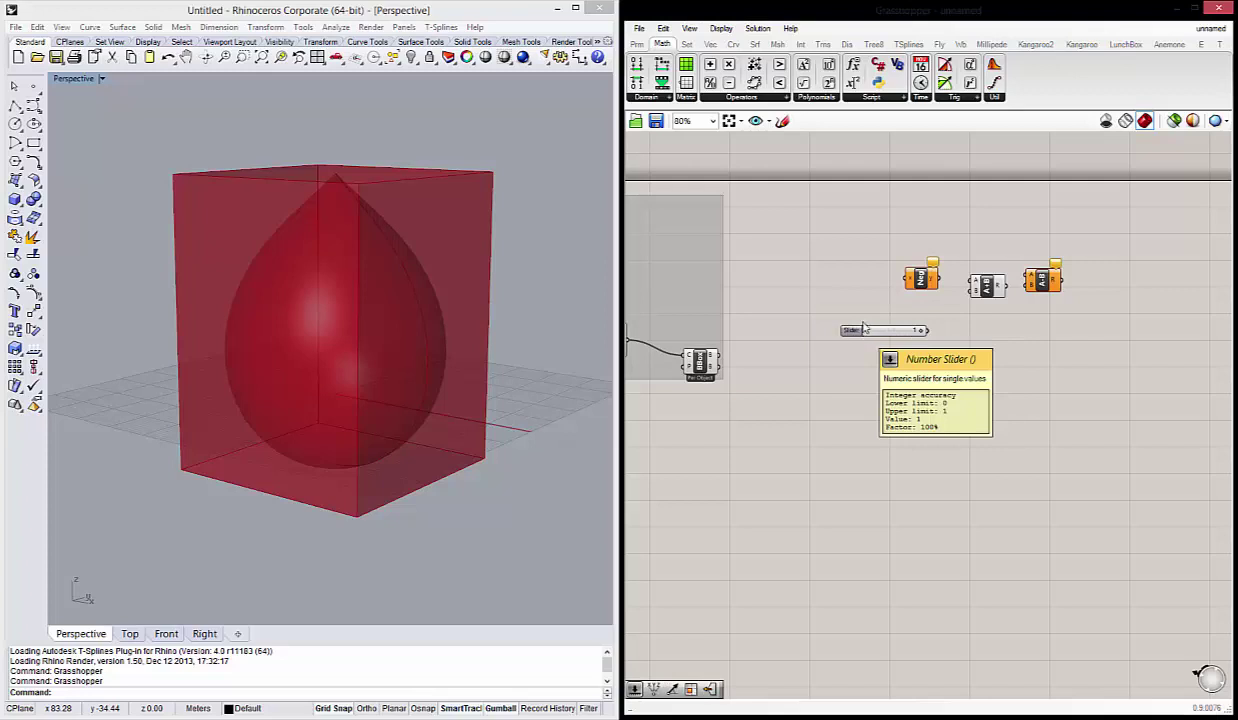
pyautogui.moveTo(918, 281); pyautogui.dragTo(935, 253)
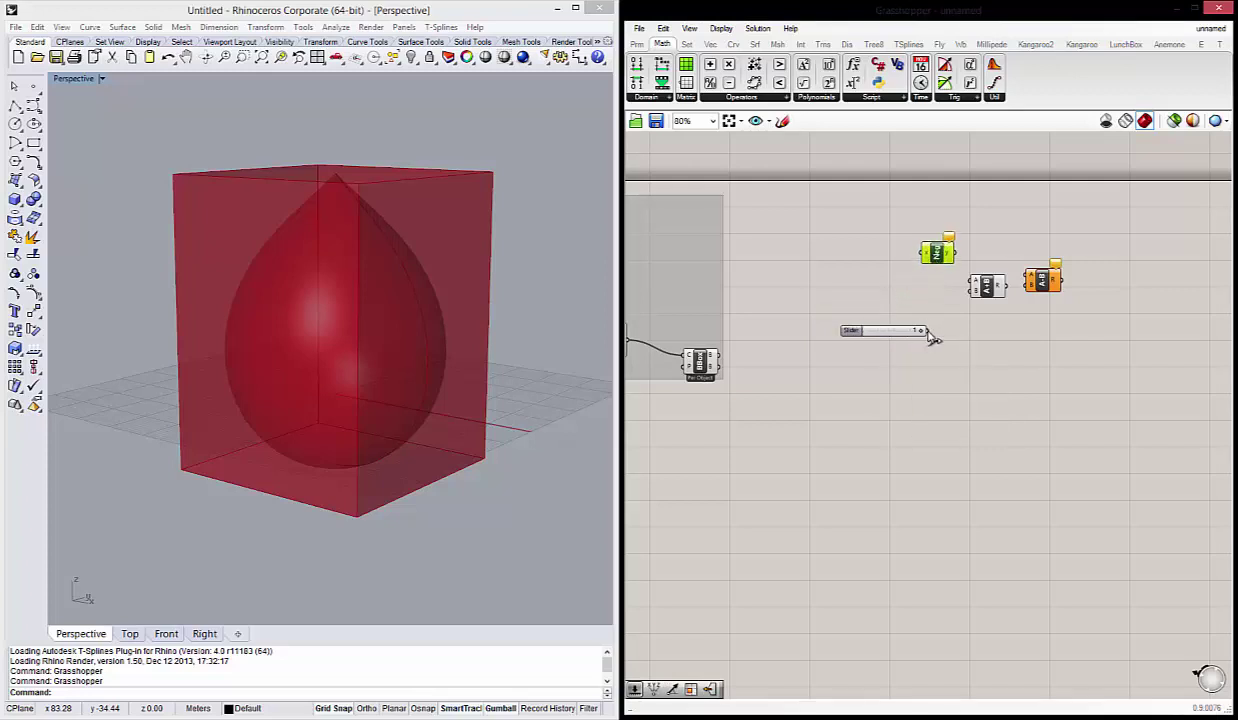
pyautogui.moveTo(927, 331)
pyautogui.mouseDown()
pyautogui.moveTo(970, 283)
pyautogui.moveTo(1051, 289)
pyautogui.mouseUp()
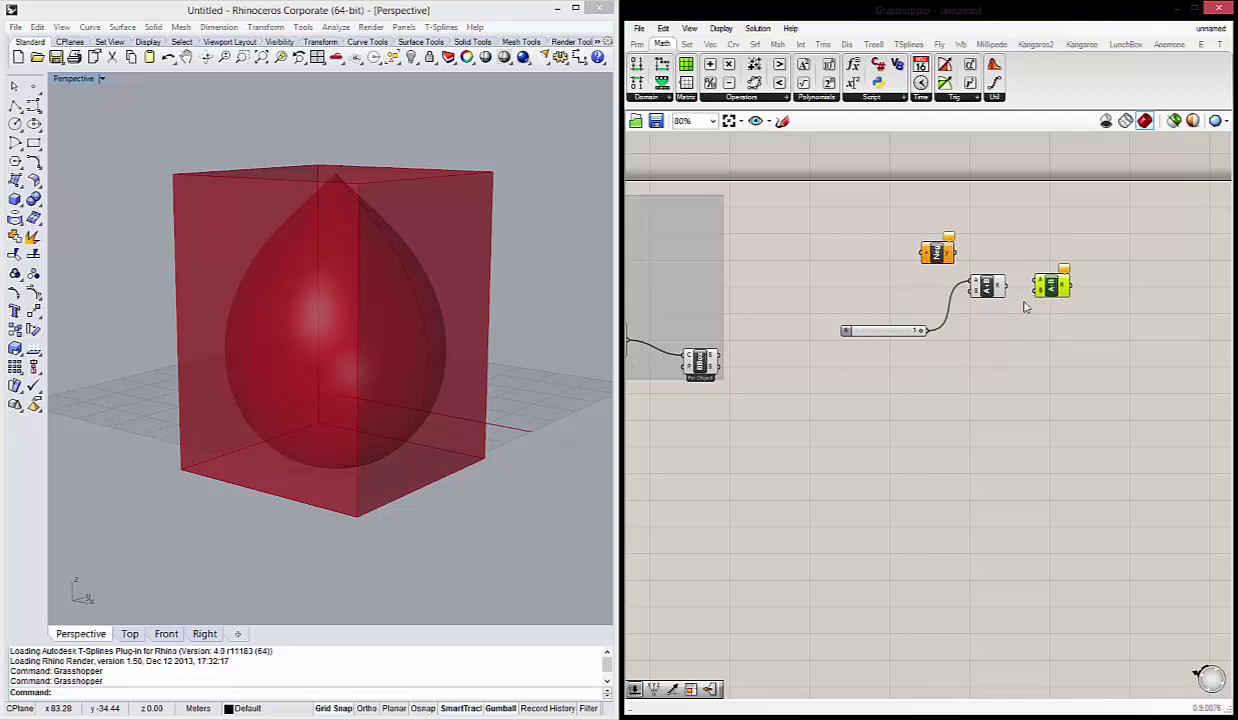
# Wire the Negative and Addition outputs into the Subtraction component.
pyautogui.moveTo(937, 252)
pyautogui.mouseDown()
pyautogui.moveTo(953, 237)
pyautogui.moveTo(1058, 290)
pyautogui.moveTo(874, 196)
pyautogui.mouseUp()
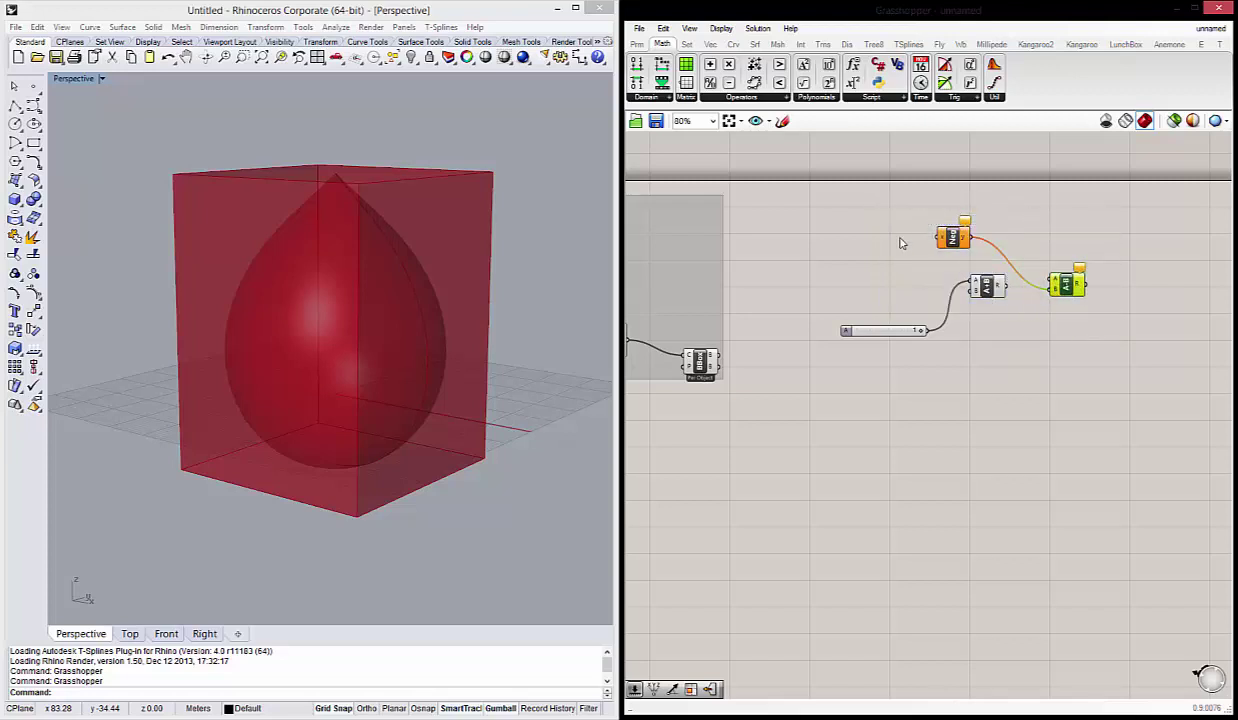
pyautogui.click(866, 261)
pyautogui.moveTo(1001, 288); pyautogui.dragTo(1050, 292)
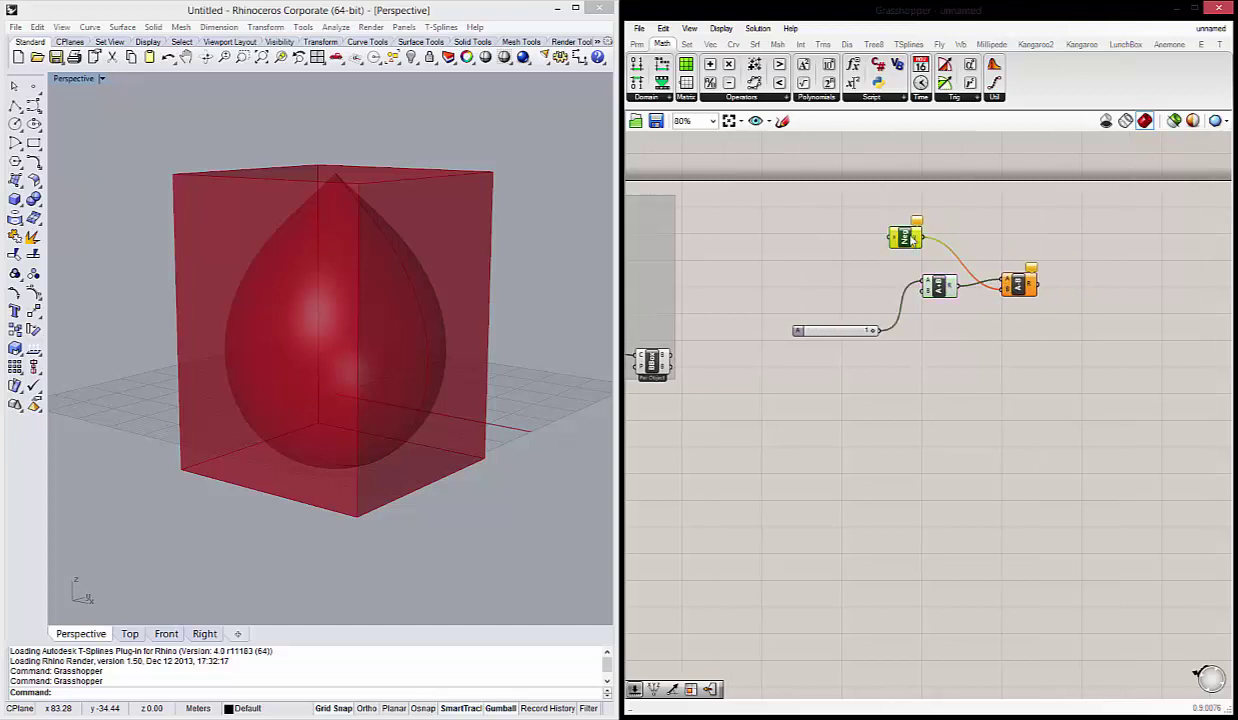
pyautogui.click(929, 247)
pyautogui.click(924, 265)
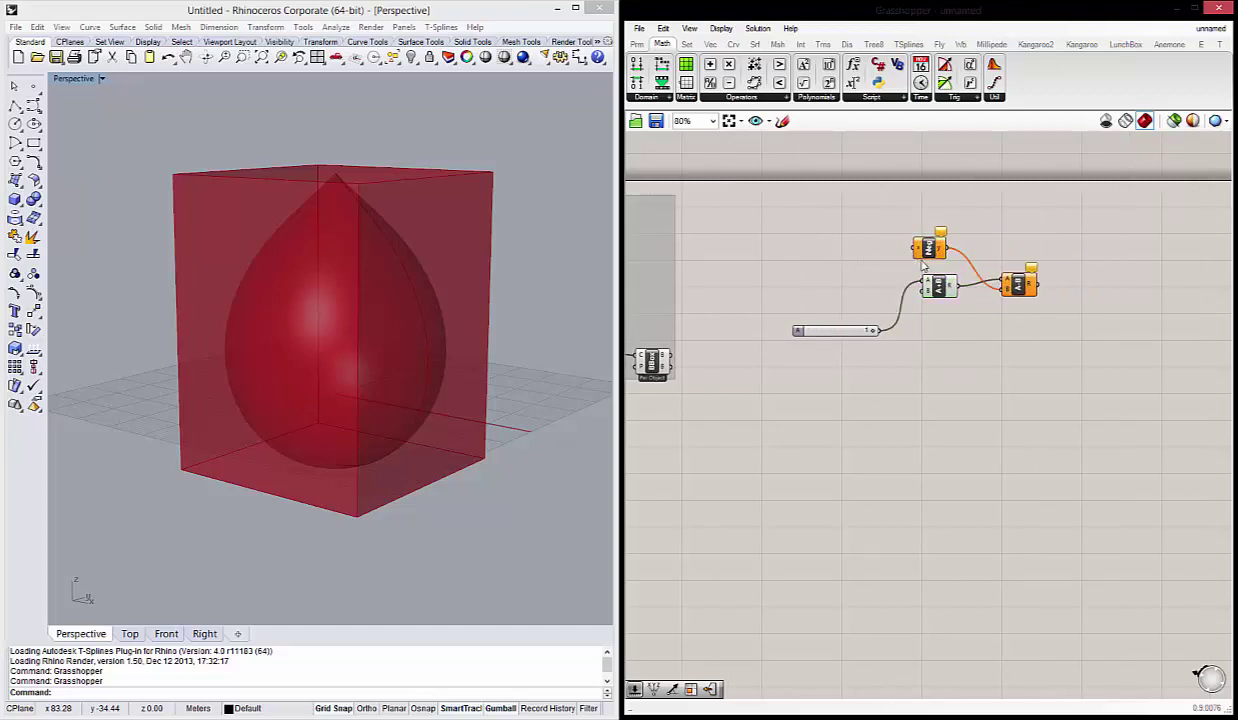
pyautogui.moveTo(929, 249); pyautogui.dragTo(942, 257)
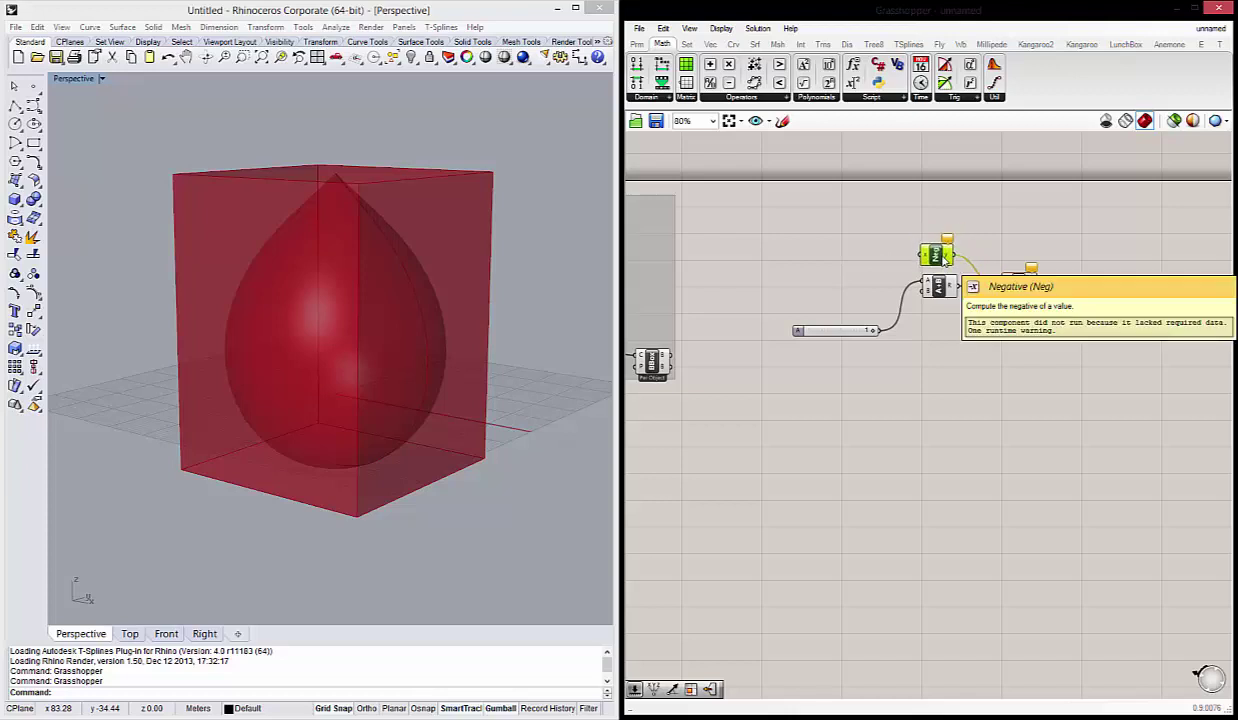
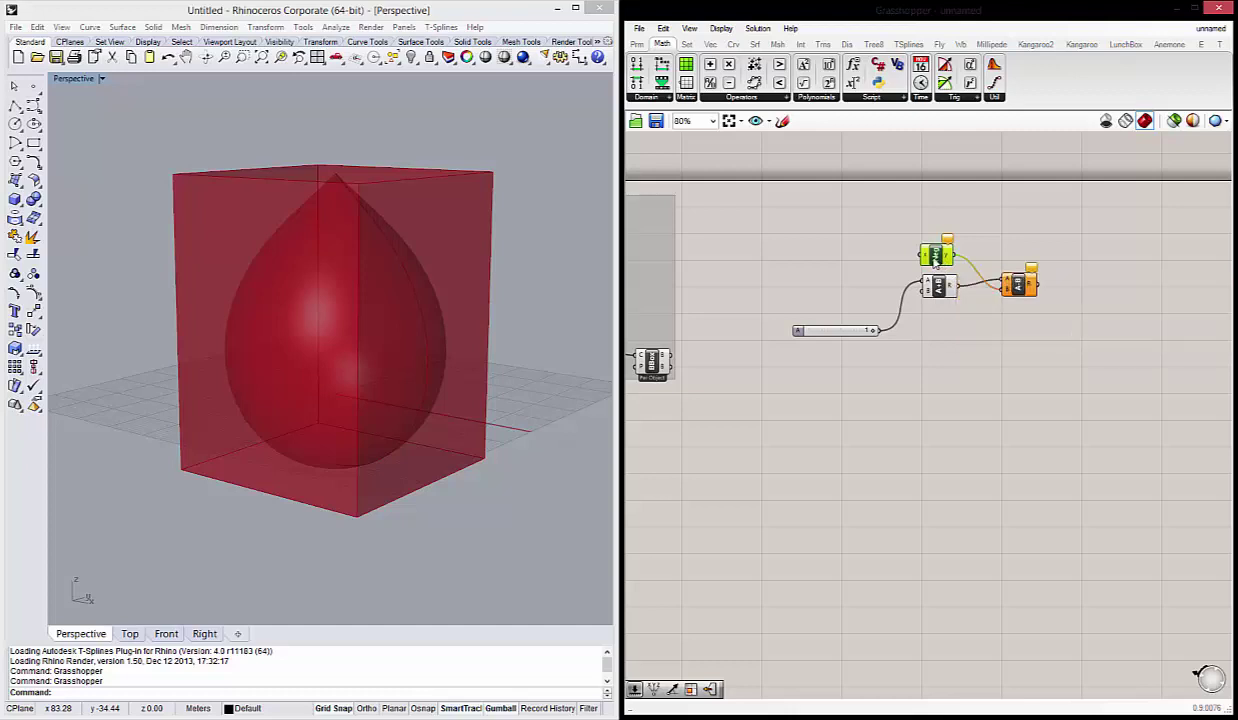
# Maximize Grasshopper and wire the Cuerpo Inicial group's slider into Neg's x input.
pyautogui.click(967, 285)
pyautogui.doubleClick(933, 27)
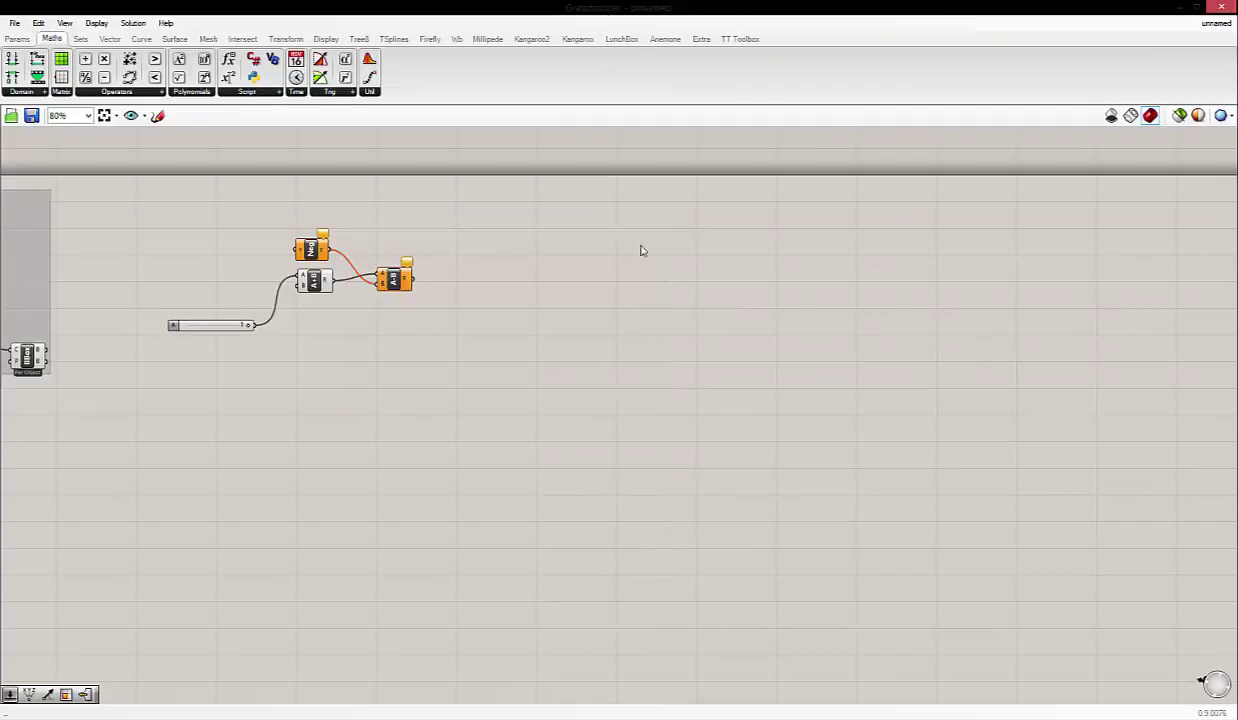
pyautogui.moveTo(263, 280)
pyautogui.mouseDown(button='right')
pyautogui.moveTo(563, 284)
pyautogui.moveTo(697, 315)
pyautogui.mouseUp(button='right')
pyautogui.scroll(-2, 697, 315)
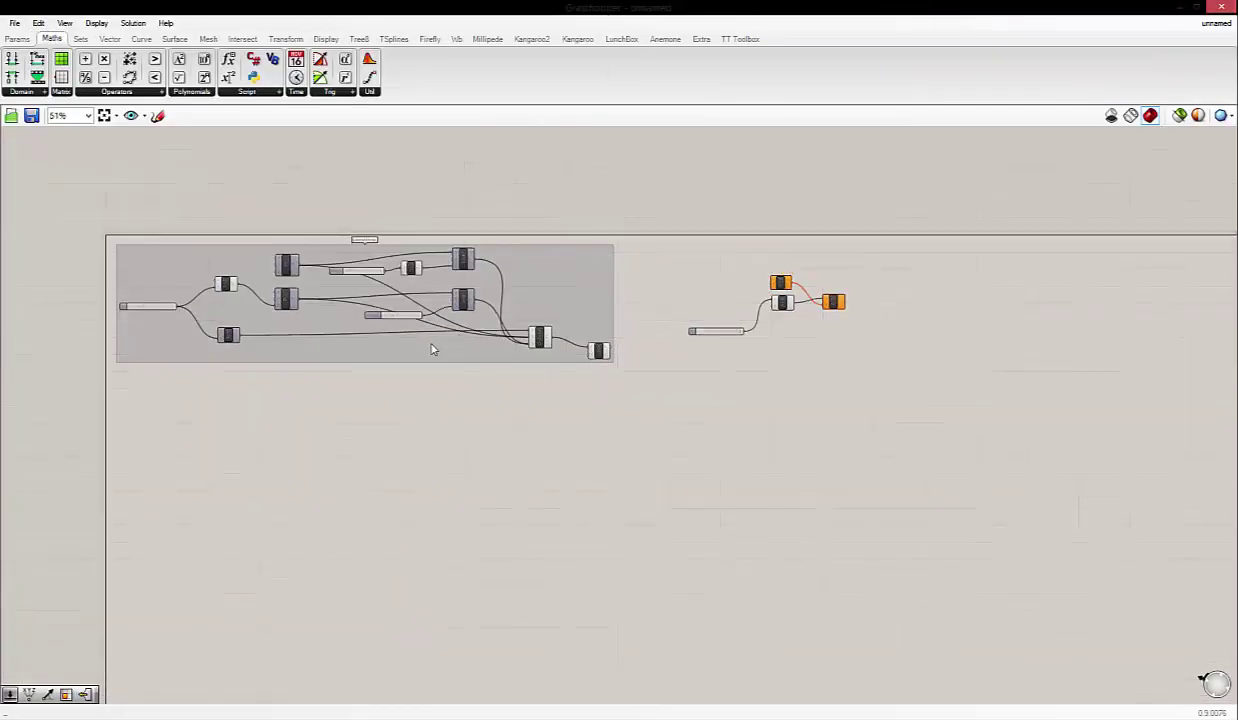
pyautogui.scroll(1, 428, 359)
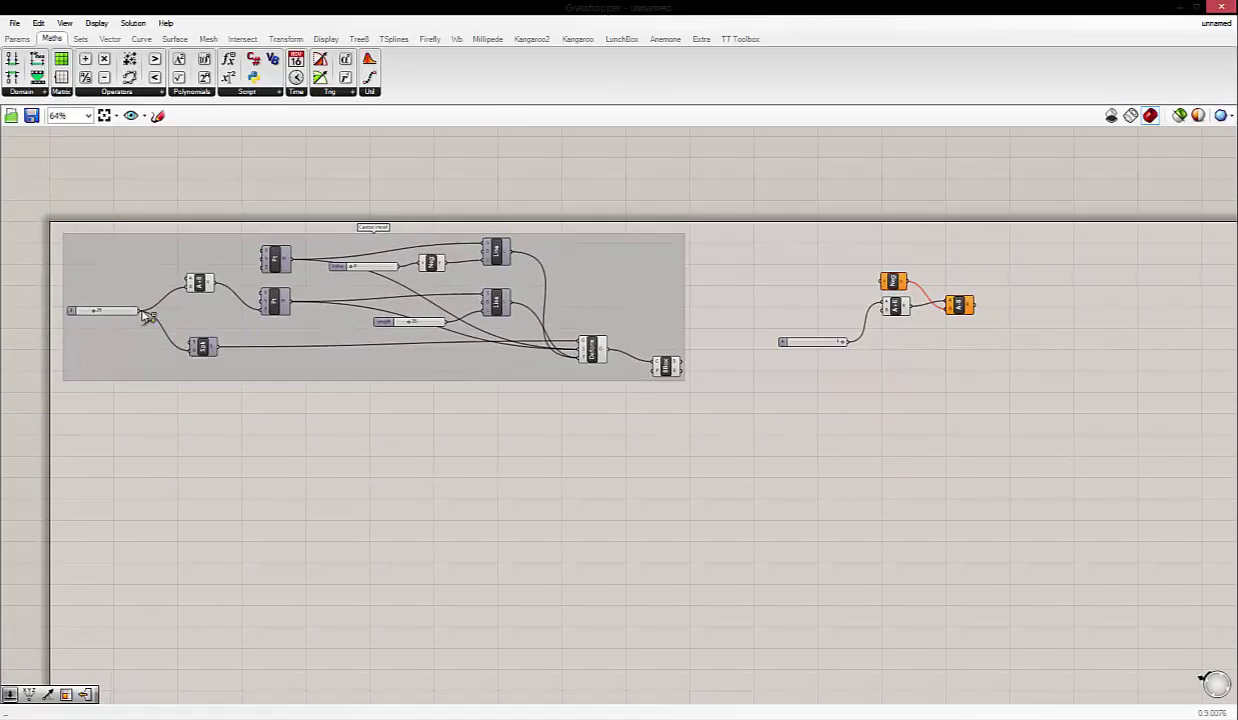
pyautogui.moveTo(139, 311); pyautogui.dragTo(880, 284)
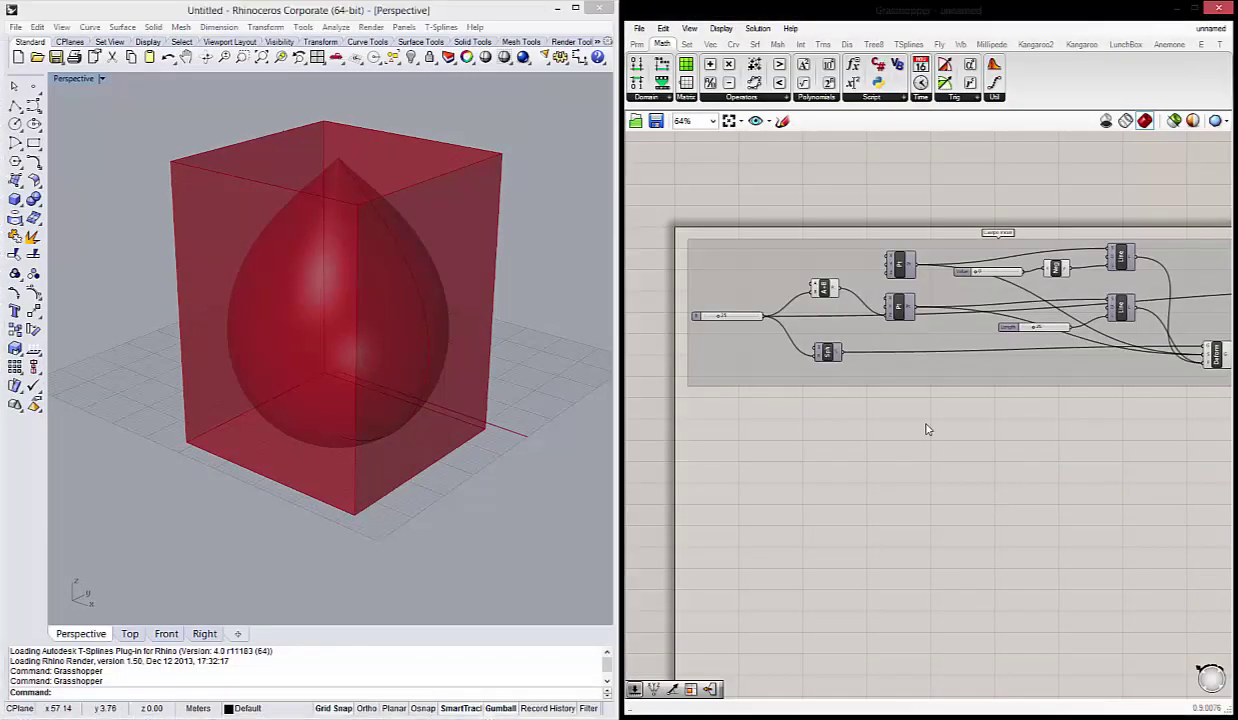
# Tidy the number slider and arithmetic components into a compact chain beside Neg.
pyautogui.scroll(-2, 926, 428)
pyautogui.scroll(3, 928, 436)
pyautogui.moveTo(916, 416); pyautogui.dragTo(814, 369, button='right')
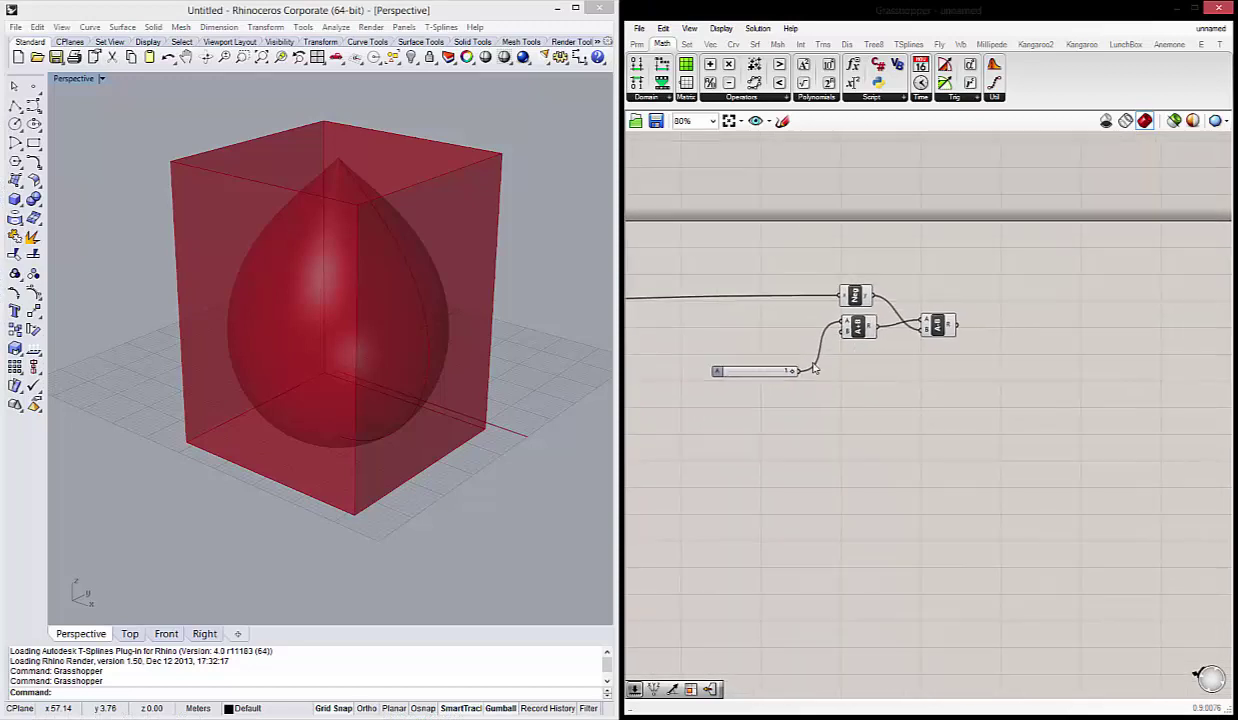
pyautogui.moveTo(739, 374); pyautogui.dragTo(750, 341)
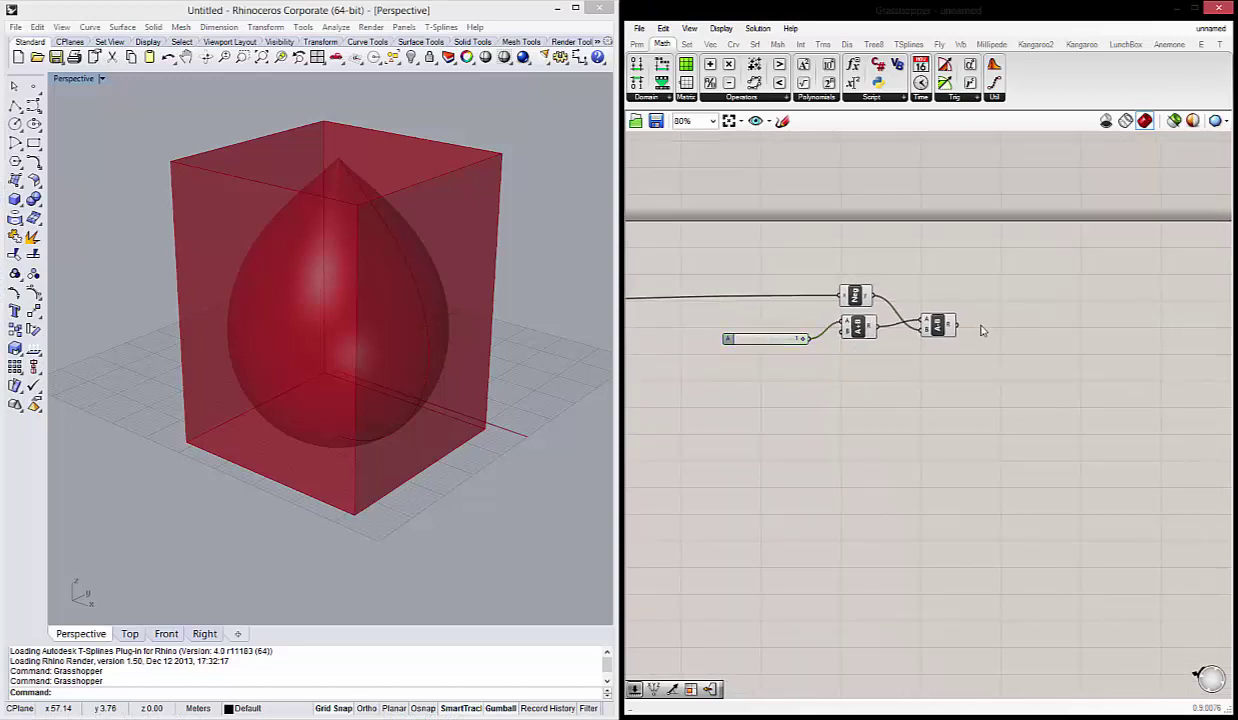
pyautogui.click(940, 324)
pyautogui.moveTo(940, 324); pyautogui.dragTo(936, 315)
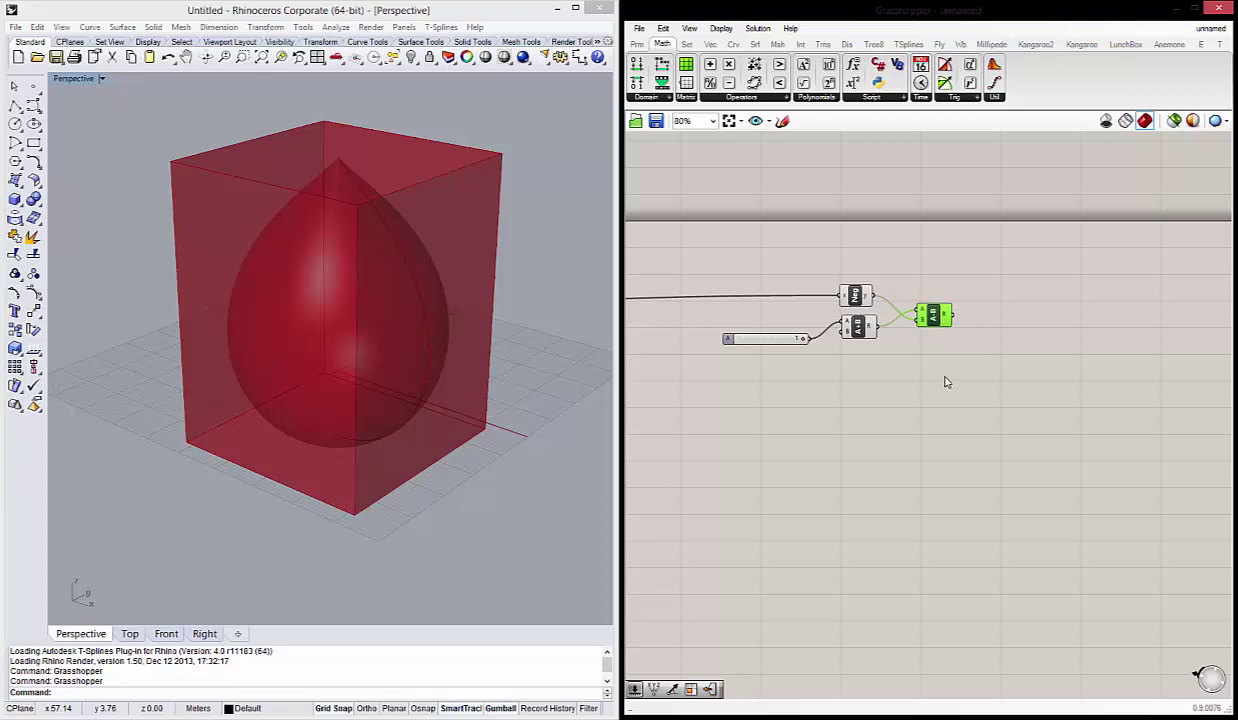
pyautogui.click(944, 397)
# Add a Construct Point beside the A-B component and feed A-B's result into its Z.
pyautogui.doubleClick(993, 396)
pyautogui.write('con')
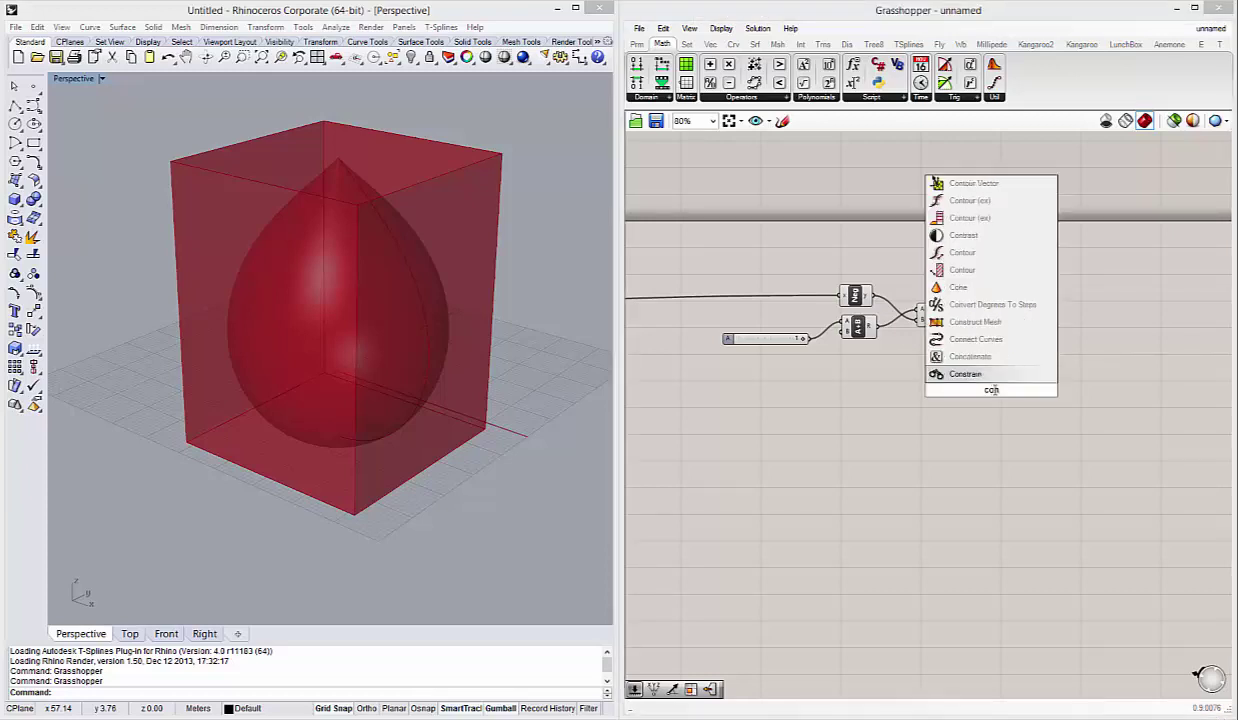
pyautogui.write('struct')
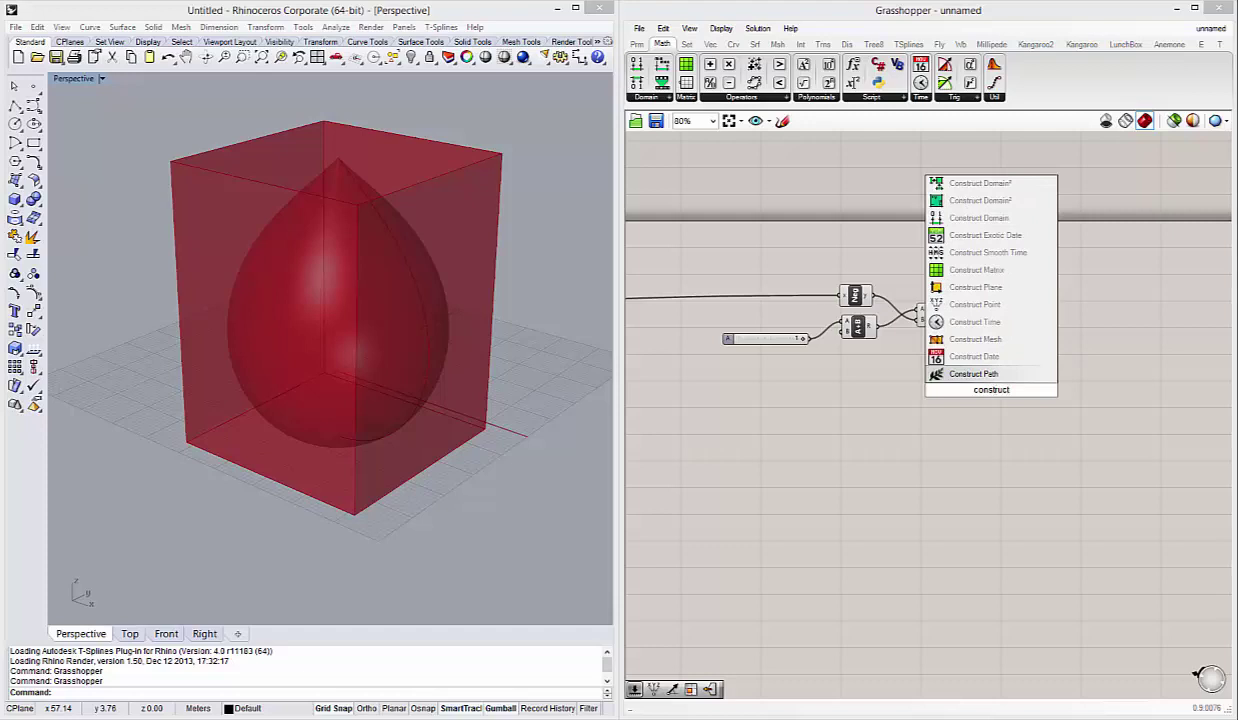
pyautogui.click(975, 304)
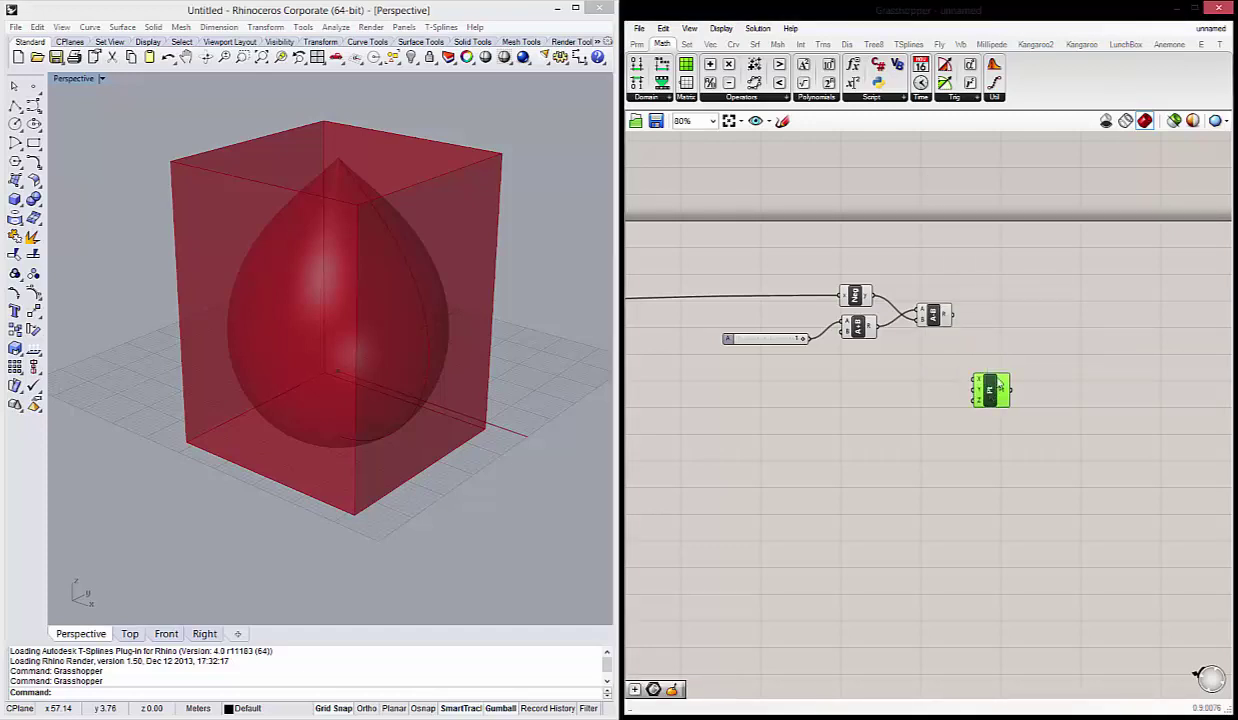
pyautogui.moveTo(998, 384)
pyautogui.mouseDown()
pyautogui.moveTo(1026, 316)
pyautogui.moveTo(1001, 337)
pyautogui.mouseUp()
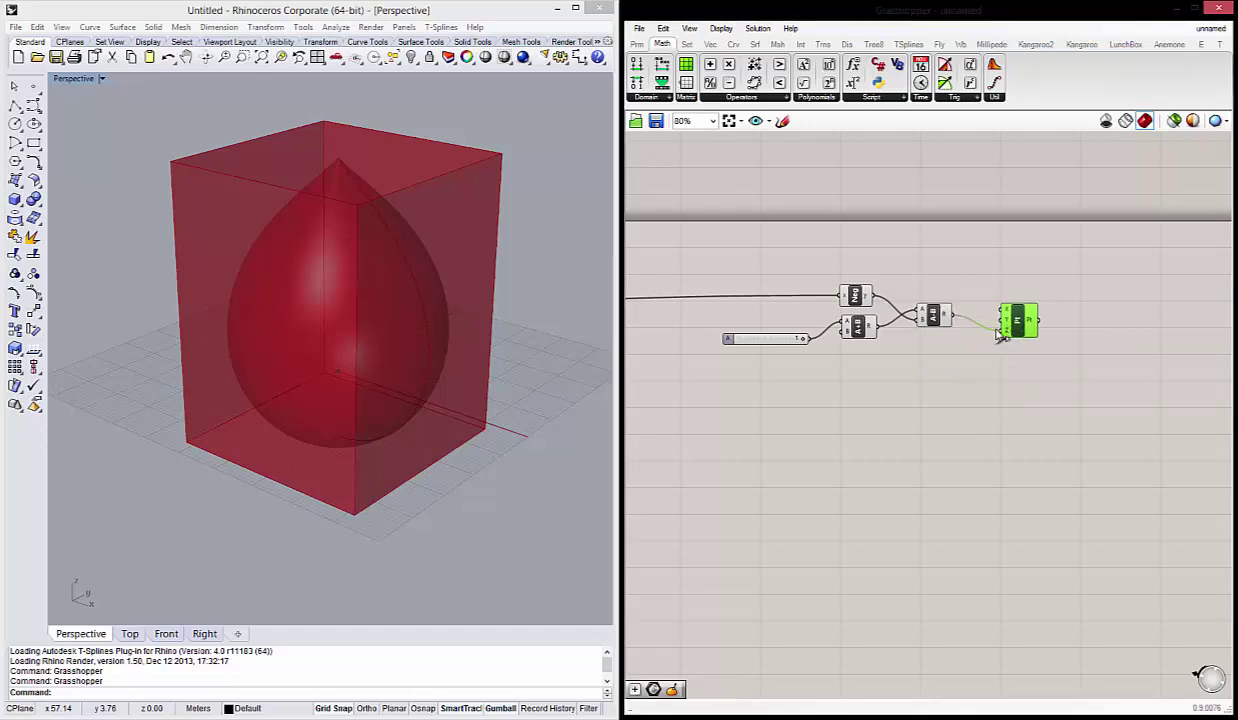
pyautogui.moveTo(478, 385)
pyautogui.mouseDown(button='right')
pyautogui.moveTo(326, 345)
pyautogui.moveTo(376, 365)
pyautogui.mouseUp(button='right')
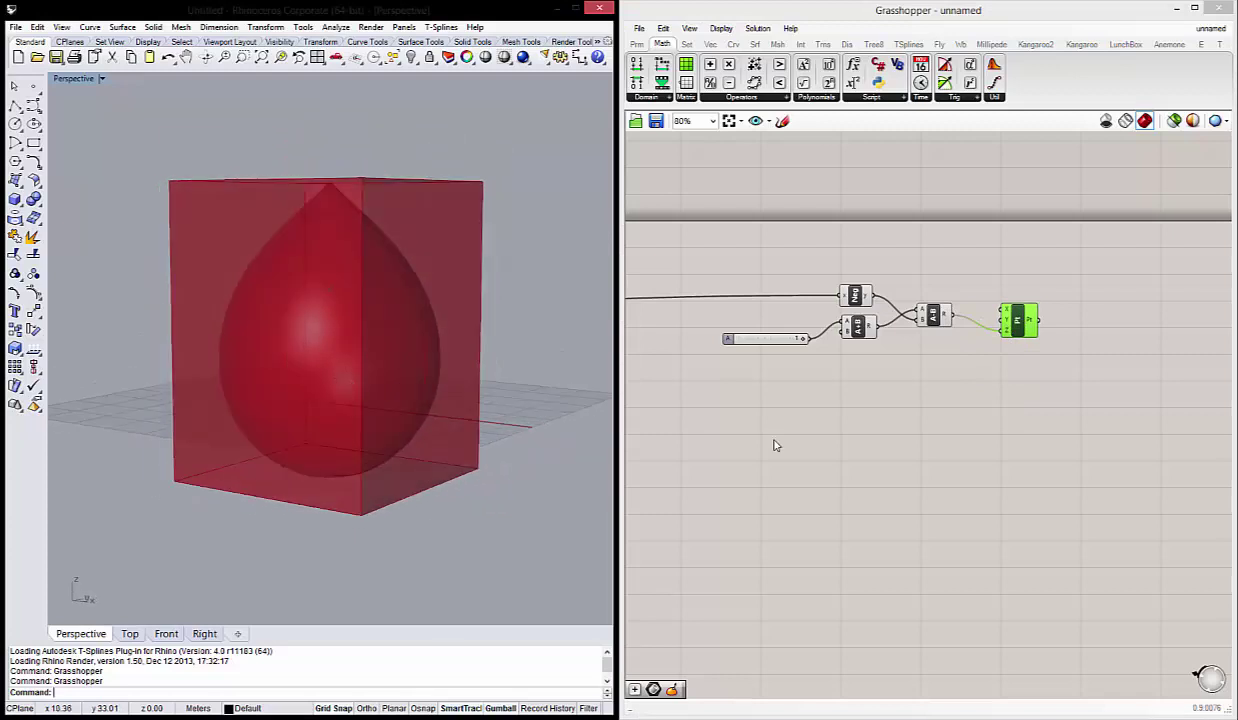
pyautogui.click(951, 335)
# Connect A+B's result to A-B's B input and reposition the A-B component.
pyautogui.click(935, 318)
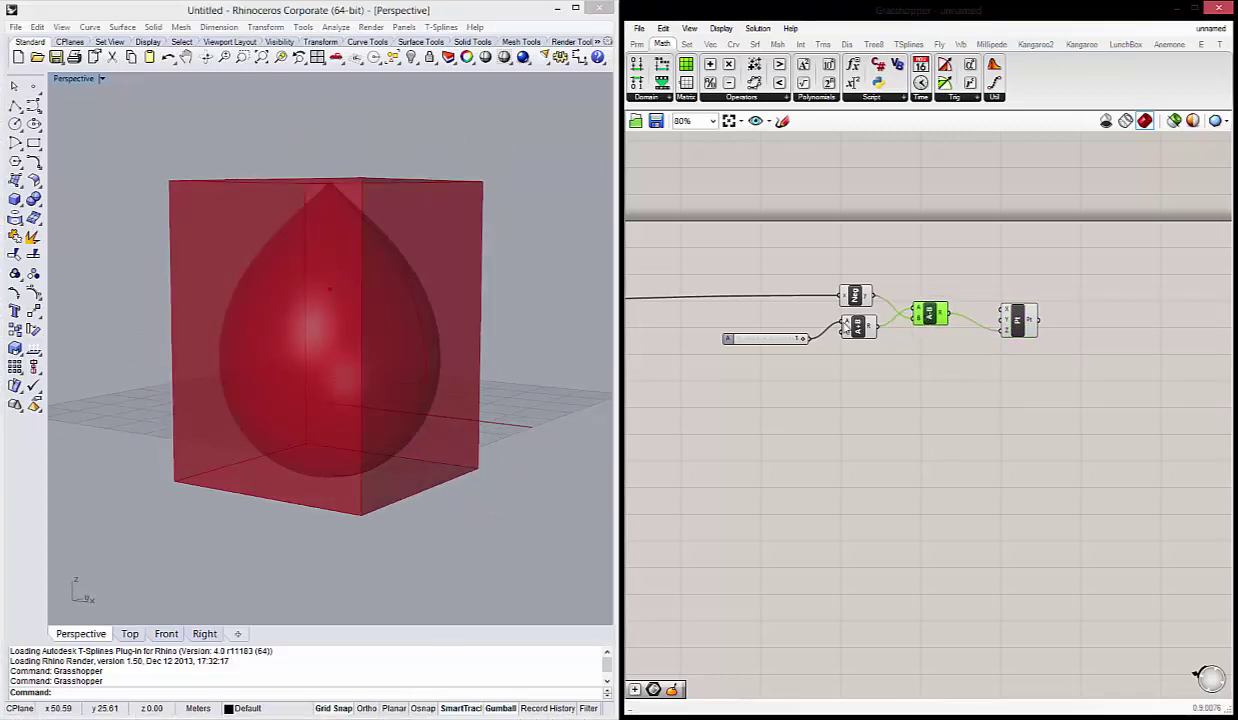
pyautogui.scroll(2, 845, 320)
pyautogui.click(866, 330)
pyautogui.moveTo(893, 328); pyautogui.dragTo(952, 316)
pyautogui.moveTo(343, 348); pyautogui.dragTo(362, 362, button='right')
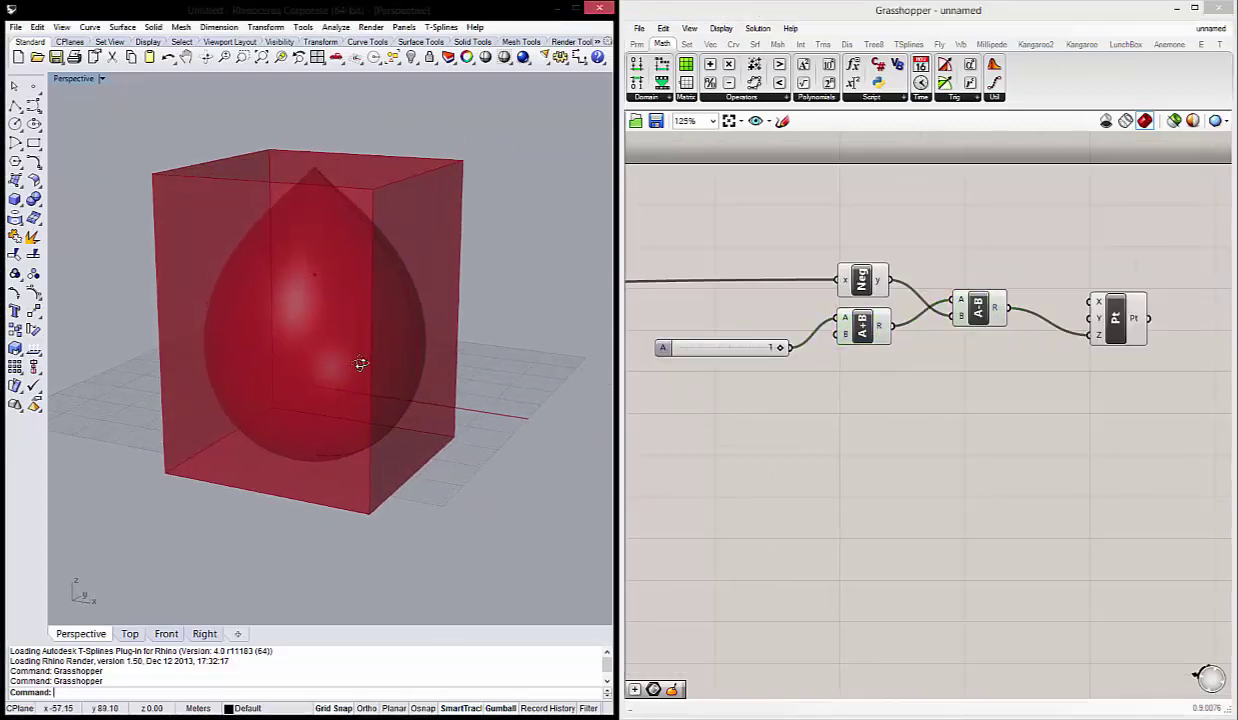
pyautogui.moveTo(252, 251)
pyautogui.mouseDown()
pyautogui.moveTo(372, 299)
pyautogui.moveTo(376, 316)
pyautogui.mouseUp()
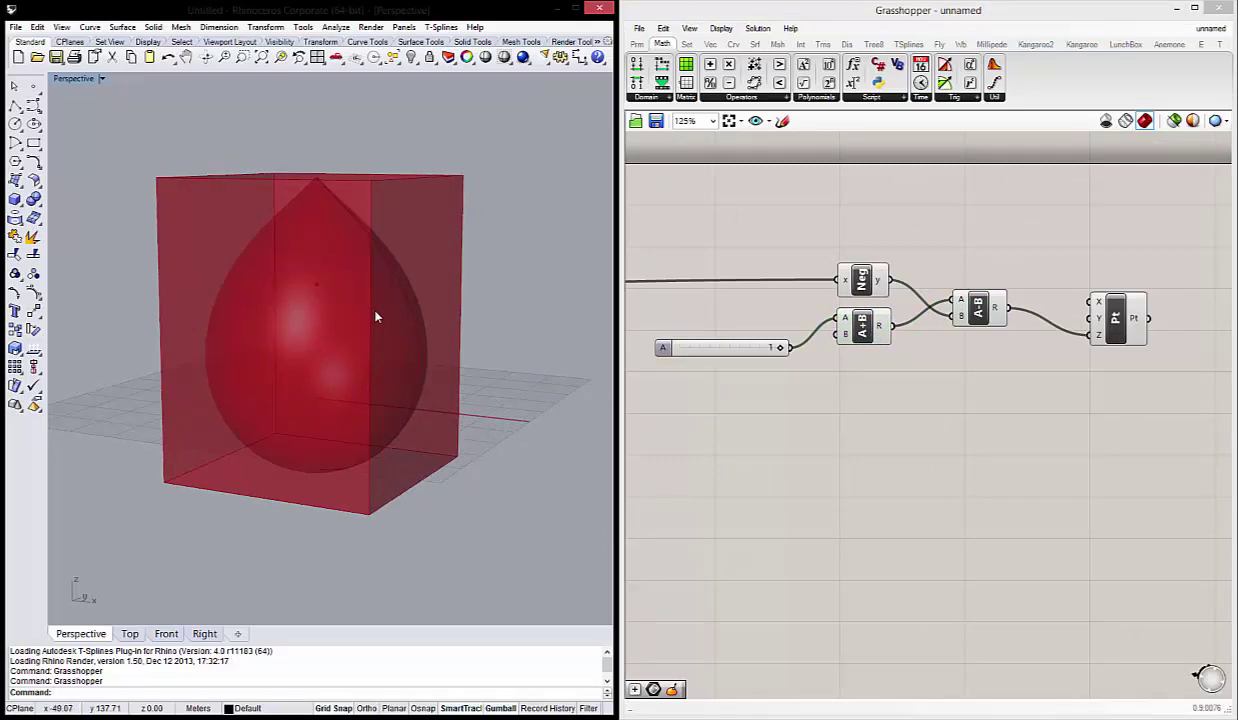
pyautogui.moveTo(987, 309)
pyautogui.mouseDown()
pyautogui.moveTo(995, 288)
pyautogui.moveTo(985, 342)
pyautogui.moveTo(987, 327)
pyautogui.mouseUp()
pyautogui.click(951, 386)
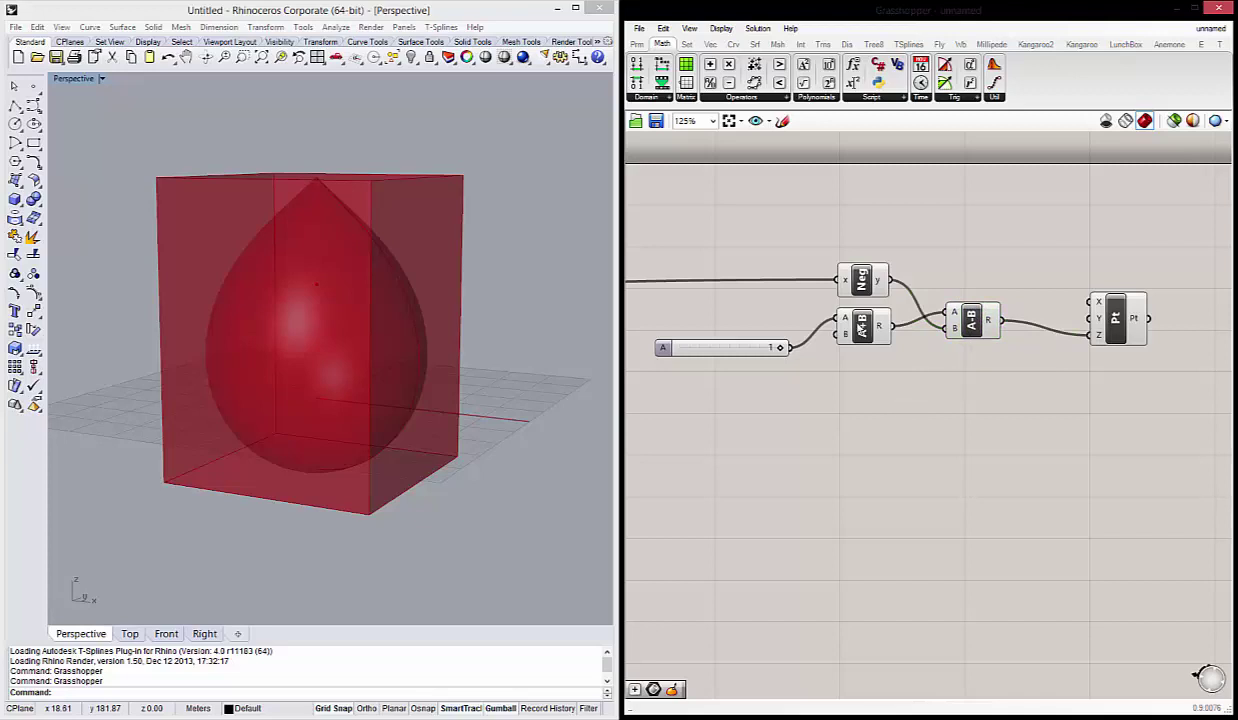
pyautogui.click(860, 330)
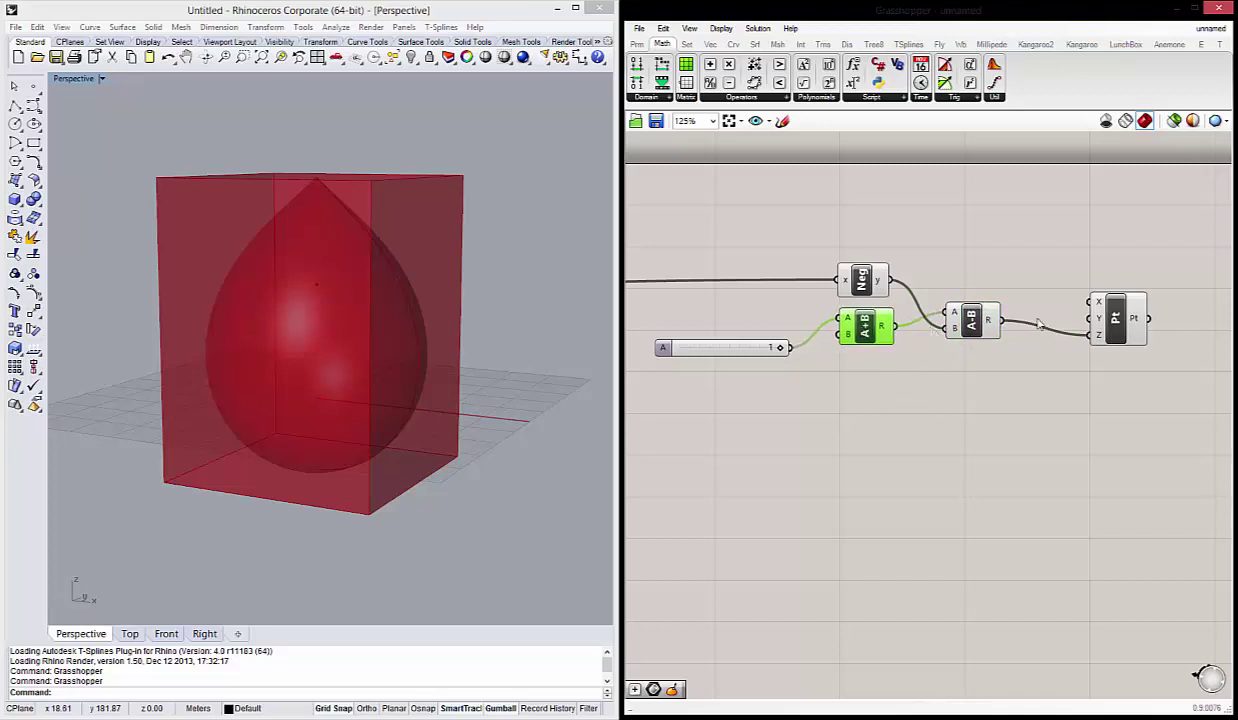
pyautogui.click(970, 320)
pyautogui.moveTo(830, 378); pyautogui.dragTo(992, 388, button='right')
pyautogui.scroll(-3, 984, 393)
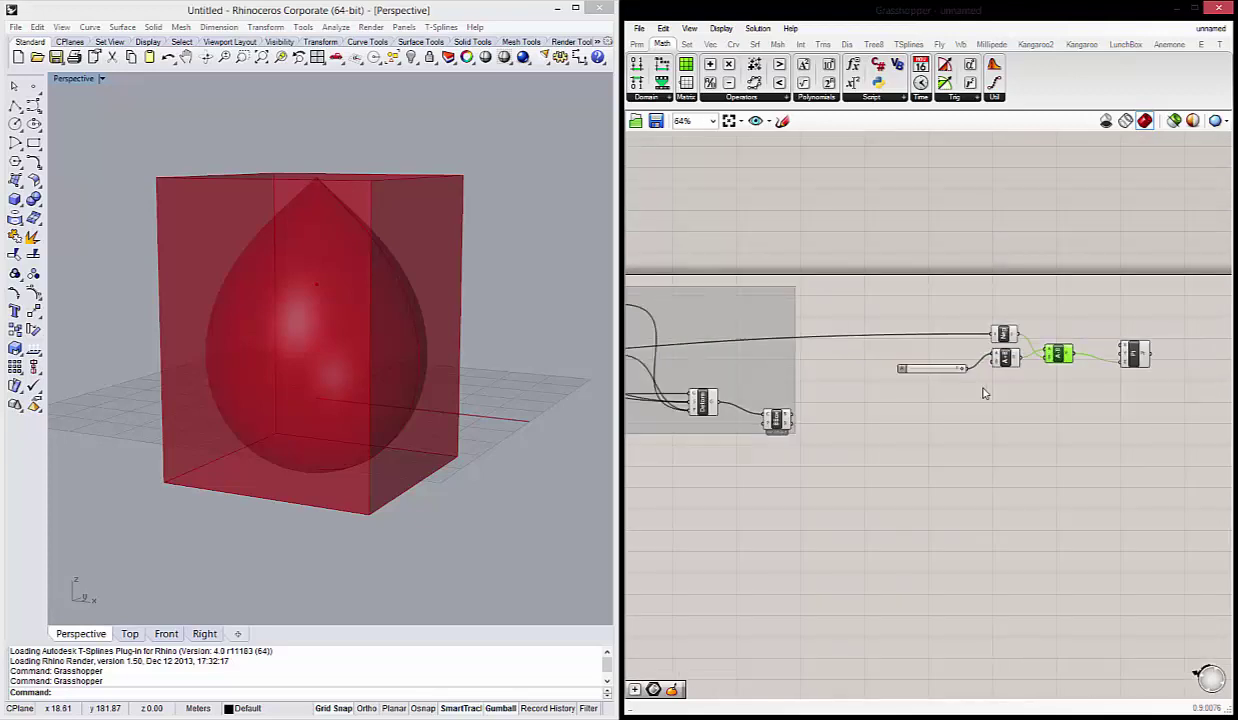
pyautogui.scroll(2, 984, 393)
pyautogui.scroll(-2, 823, 423)
pyautogui.moveTo(823, 423); pyautogui.dragTo(1011, 420, button='right')
pyautogui.scroll(1, 945, 418)
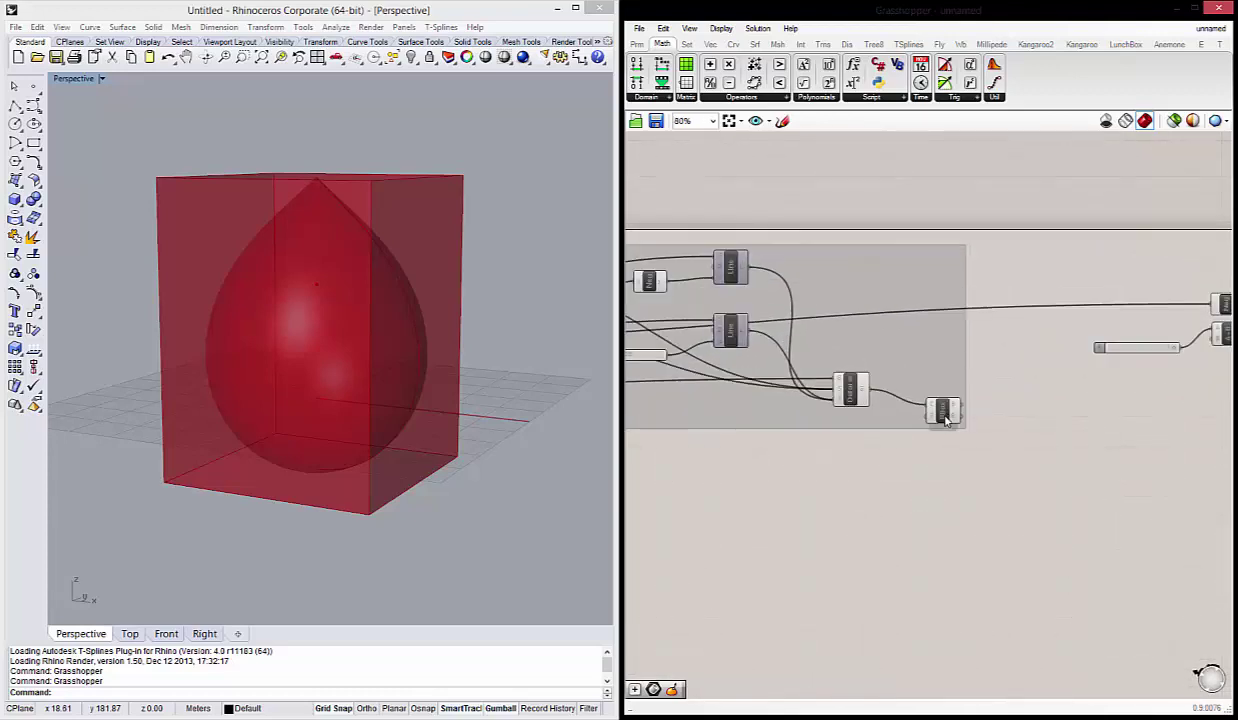
pyautogui.moveTo(811, 413); pyautogui.dragTo(967, 395, button='right')
pyautogui.moveTo(688, 262); pyautogui.dragTo(683, 287)
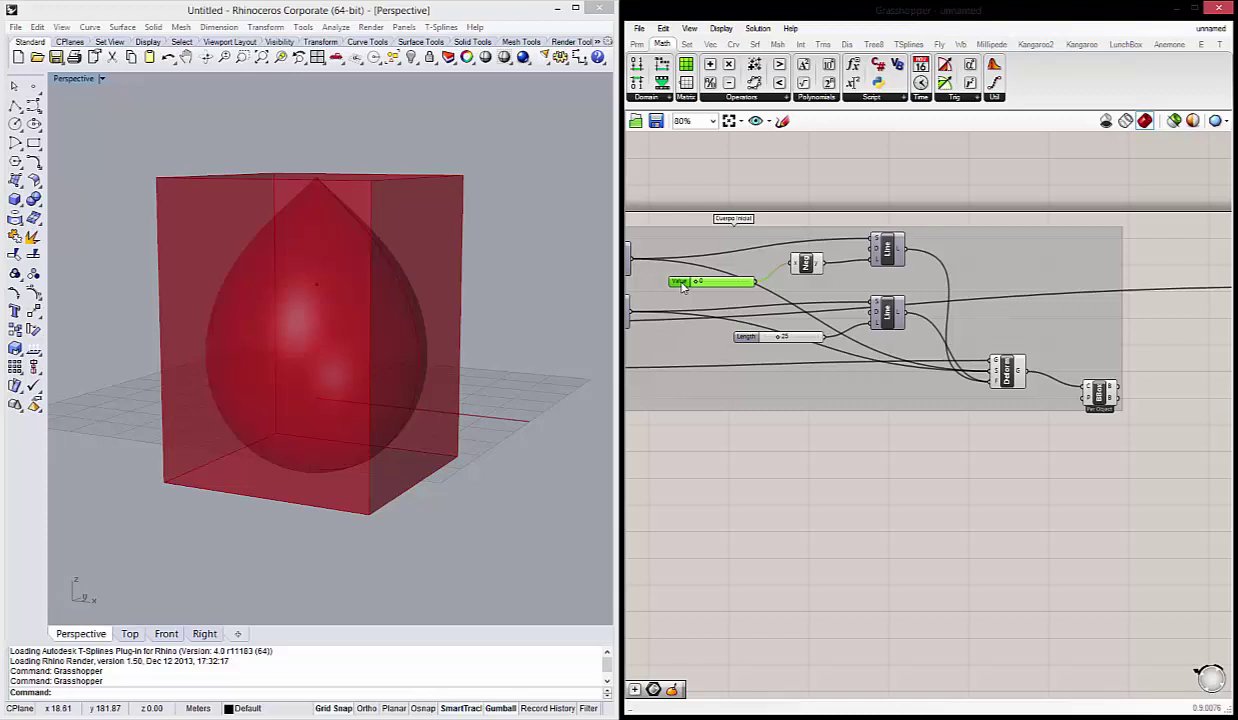
pyautogui.scroll(-3, 682, 285)
pyautogui.doubleClick(805, 12)
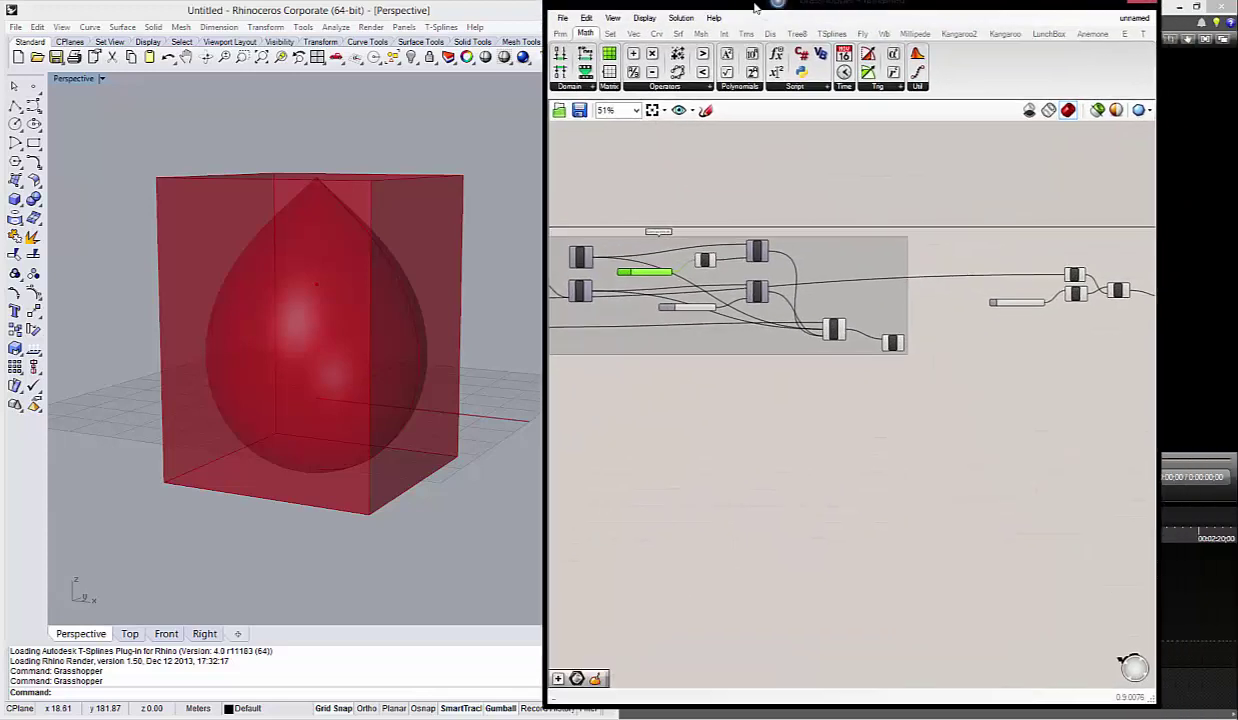
pyautogui.scroll(3, 342, 238)
pyautogui.scroll(-1, 342, 238)
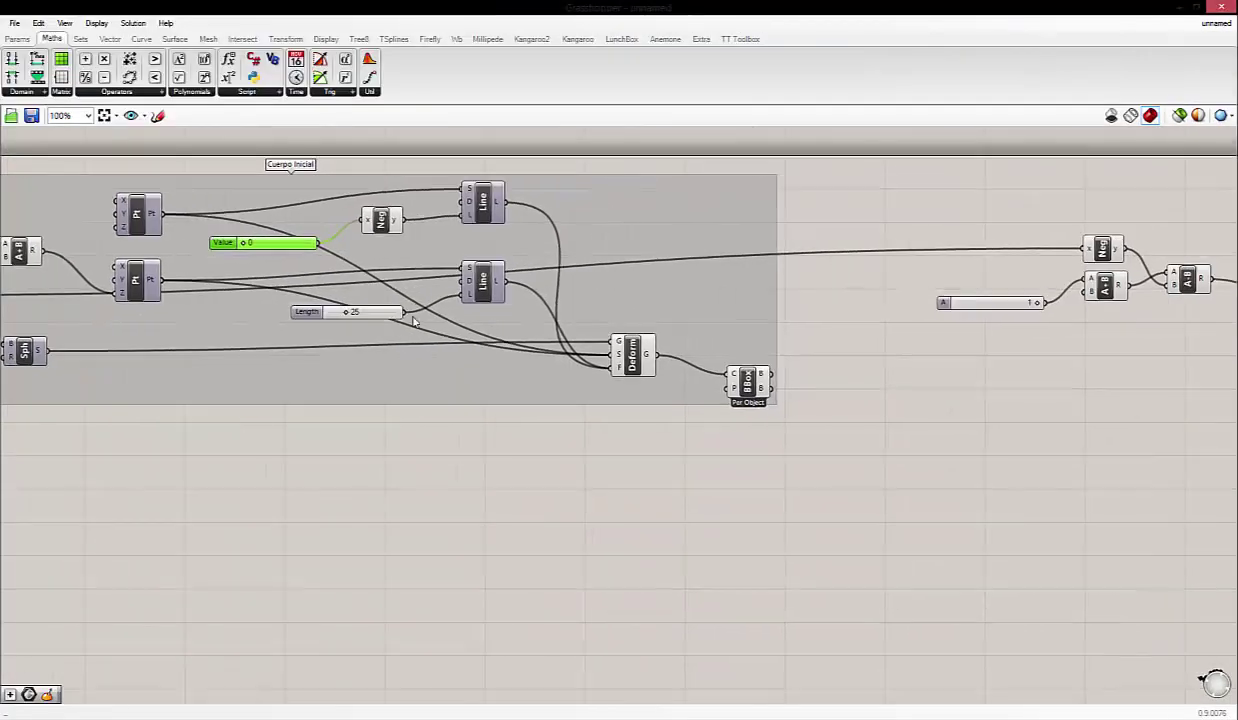
pyautogui.moveTo(272, 242)
pyautogui.mouseDown()
pyautogui.moveTo(253, 250)
pyautogui.moveTo(1088, 292)
pyautogui.mouseUp()
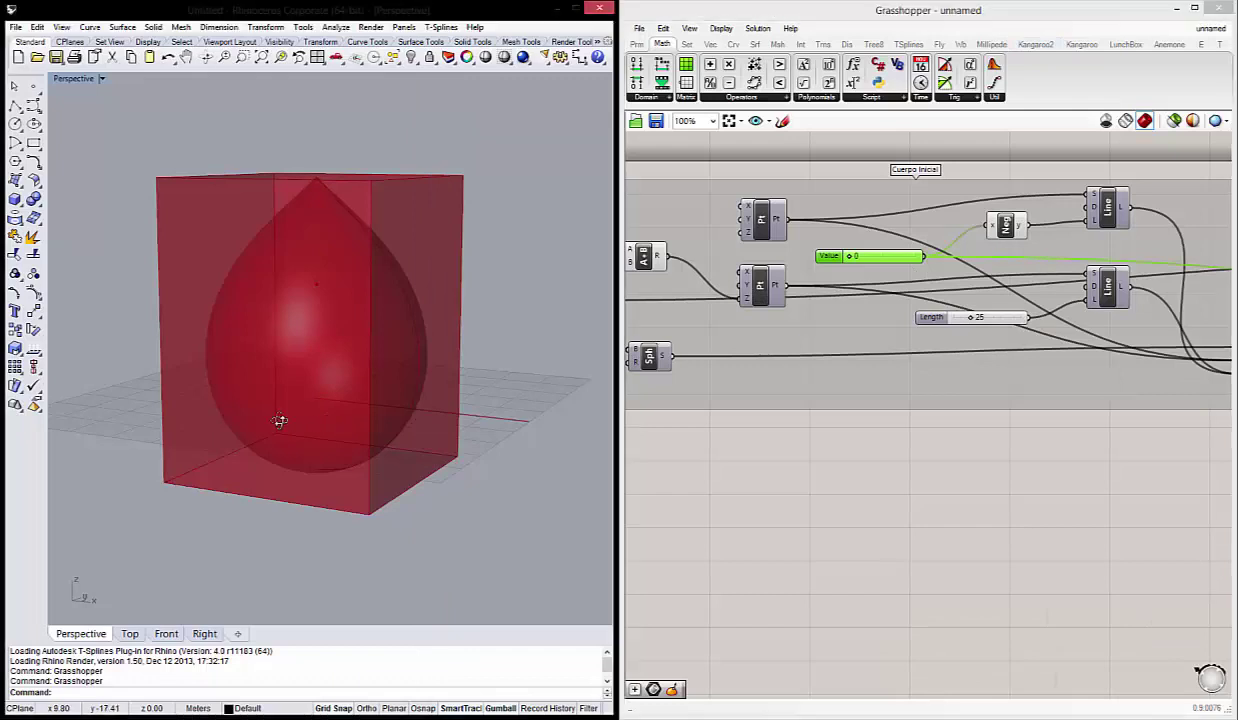
pyautogui.moveTo(280, 421); pyautogui.dragTo(268, 469, button='right')
# Reposition the number slider and A+B, then select the Neg, A+B and A×B components.
pyautogui.scroll(-3, 972, 475)
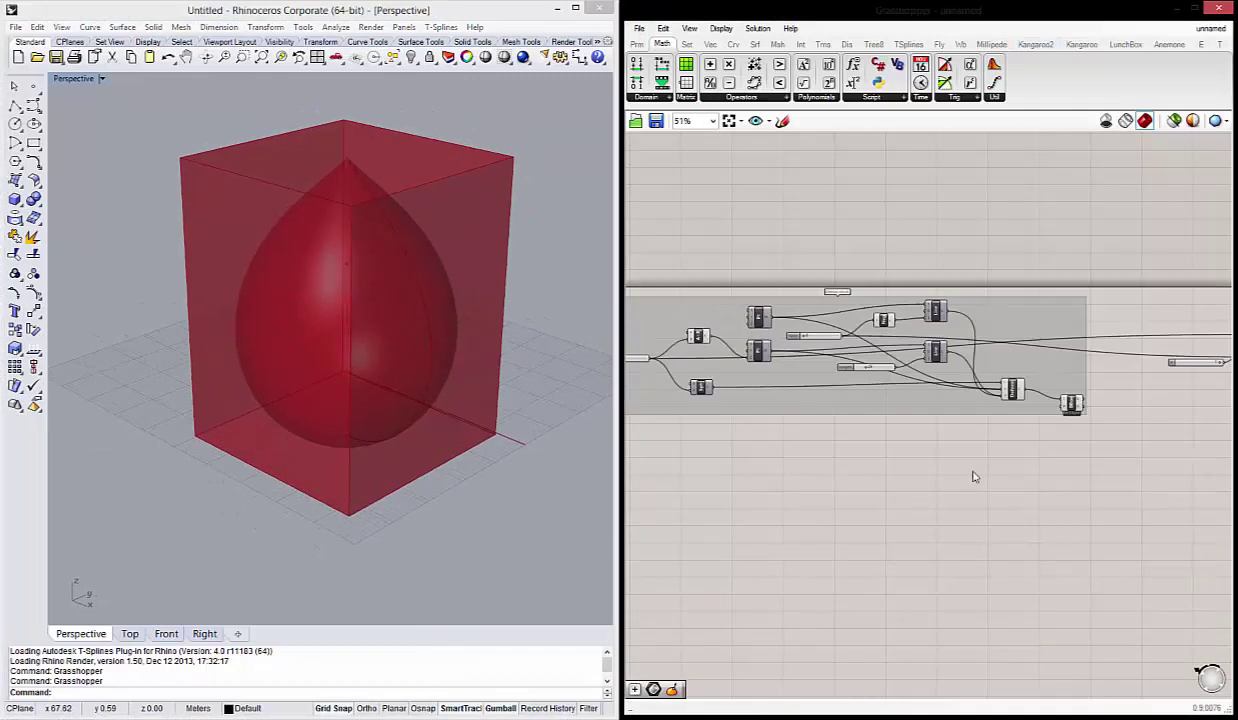
pyautogui.scroll(3, 895, 343)
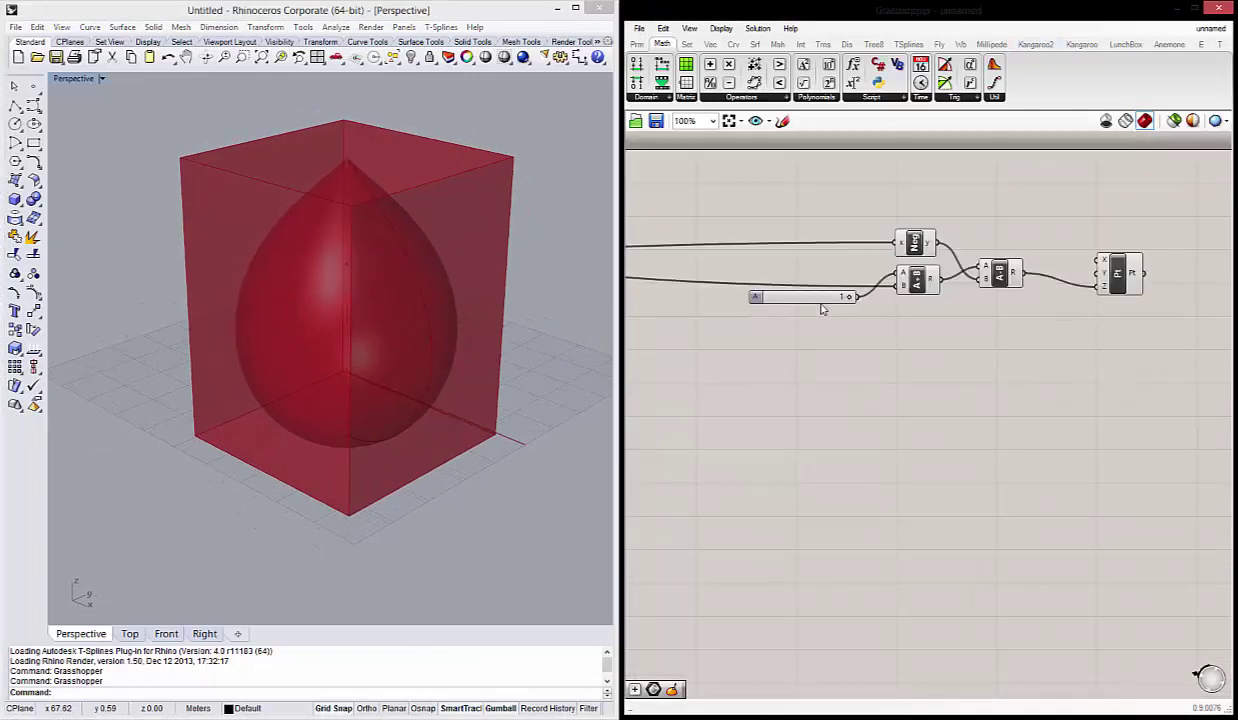
pyautogui.moveTo(820, 301); pyautogui.dragTo(817, 311)
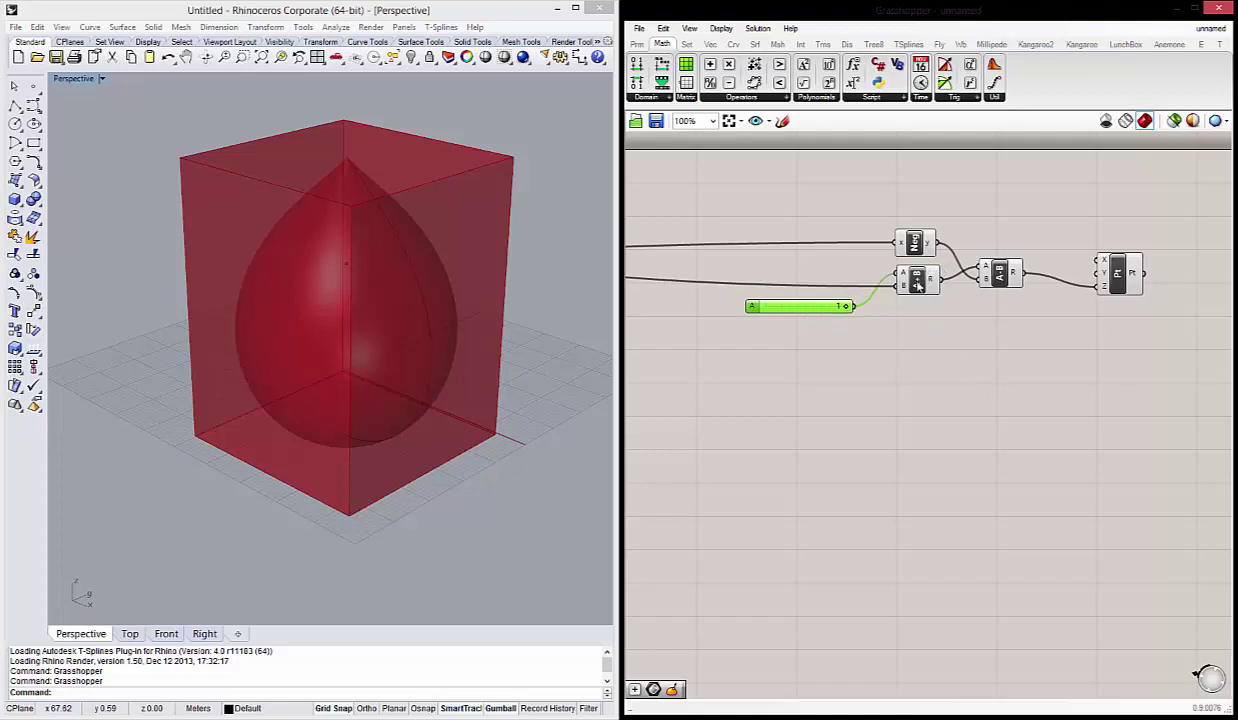
pyautogui.moveTo(917, 285)
pyautogui.mouseDown()
pyautogui.moveTo(918, 295)
pyautogui.moveTo(910, 261)
pyautogui.mouseUp()
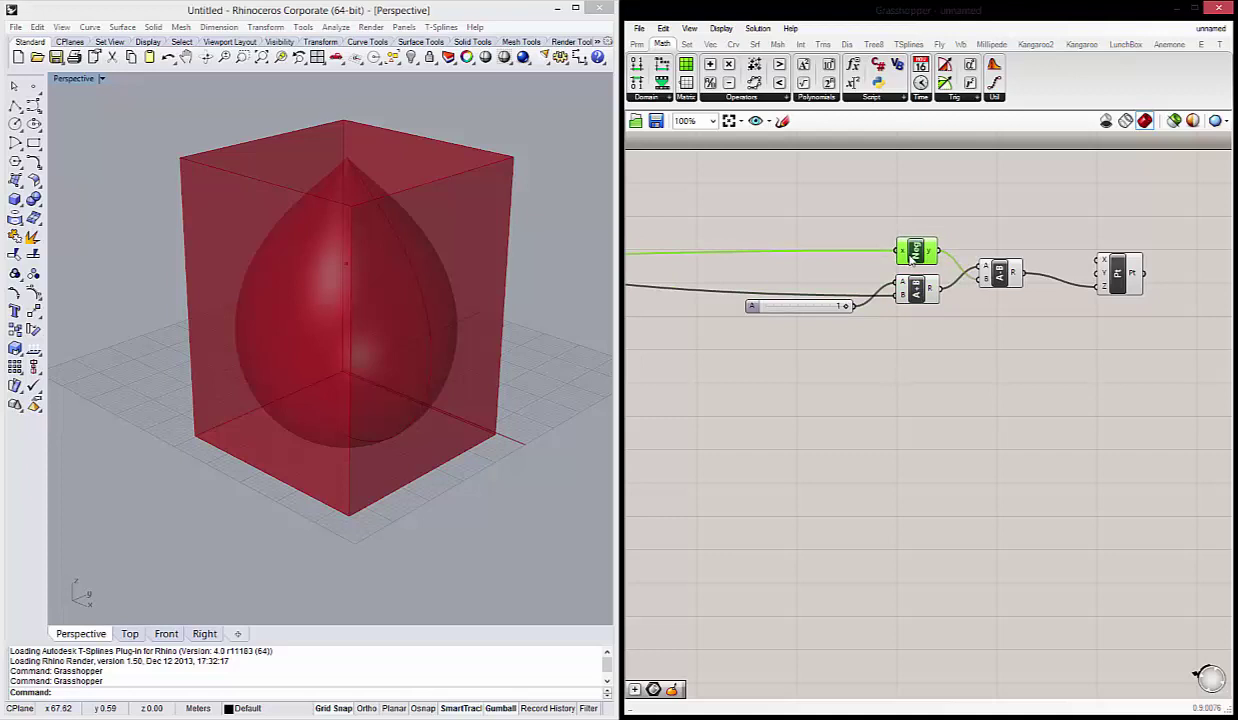
pyautogui.click(997, 271)
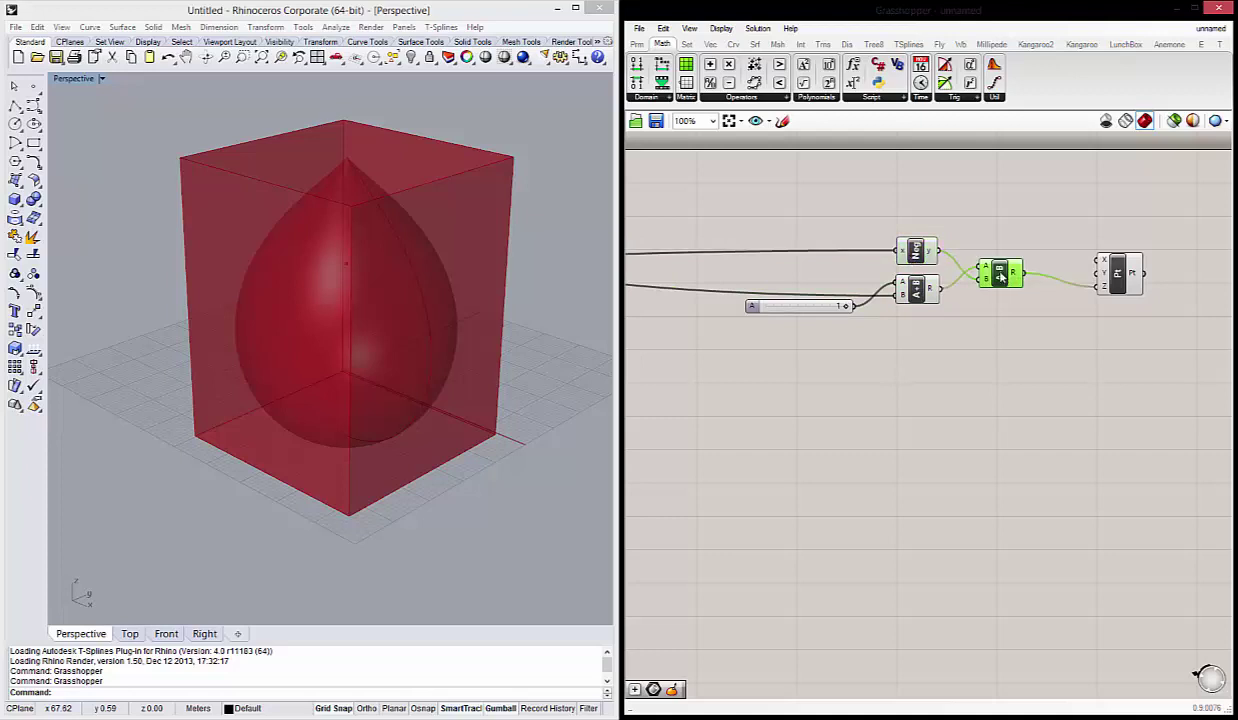
pyautogui.click(918, 254)
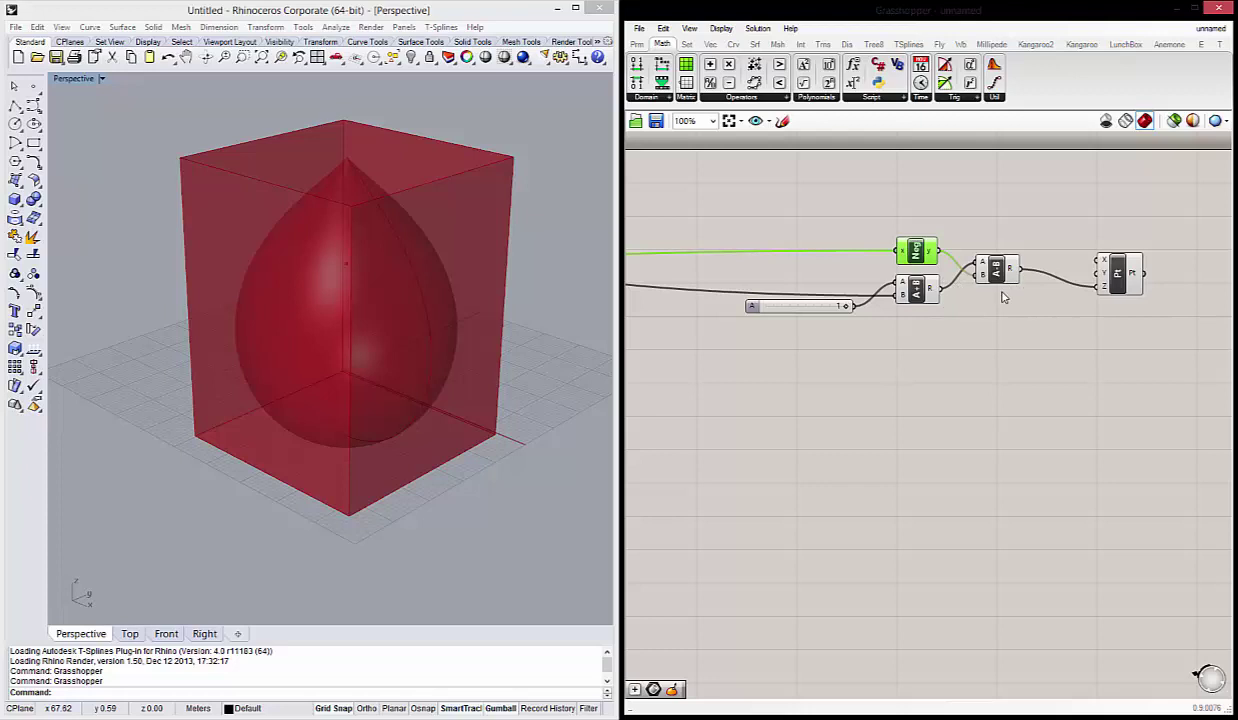
pyautogui.click(998, 272)
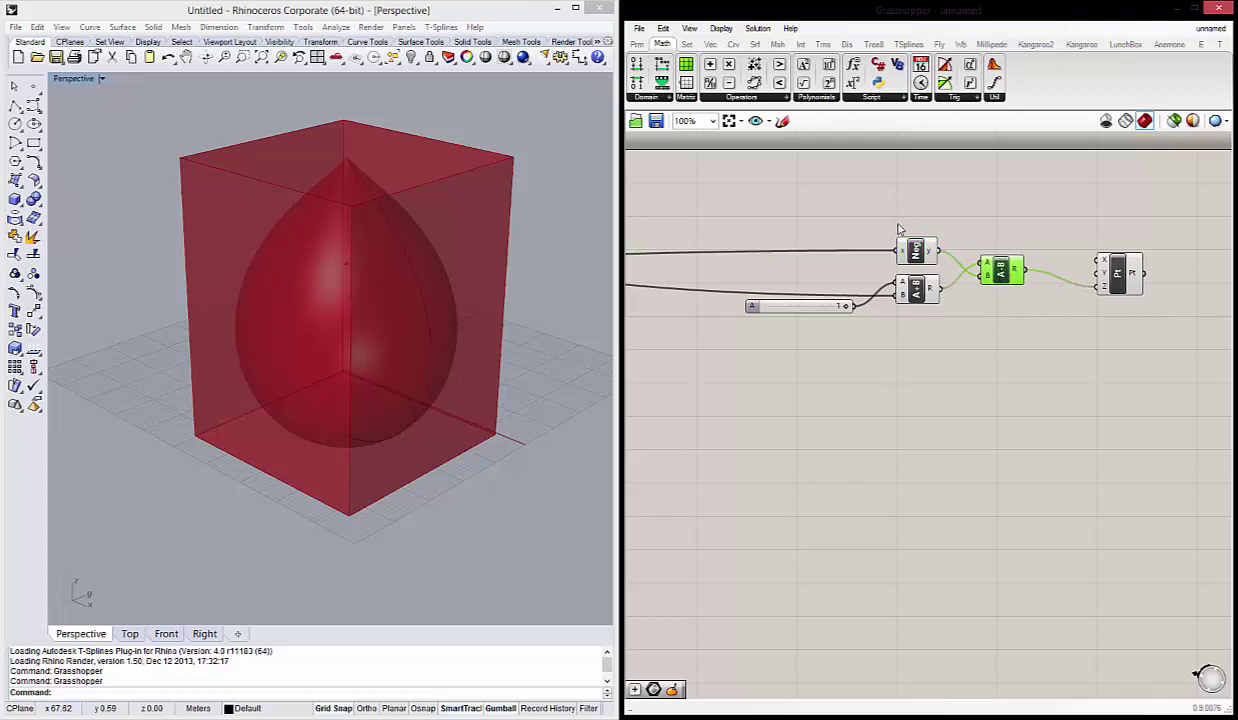
pyautogui.moveTo(898, 232); pyautogui.dragTo(935, 378)
# Move the Pt component closer to A×B and select all five point-building components.
pyautogui.moveTo(935, 378); pyautogui.dragTo(822, 374, button='right')
pyautogui.click(1008, 268)
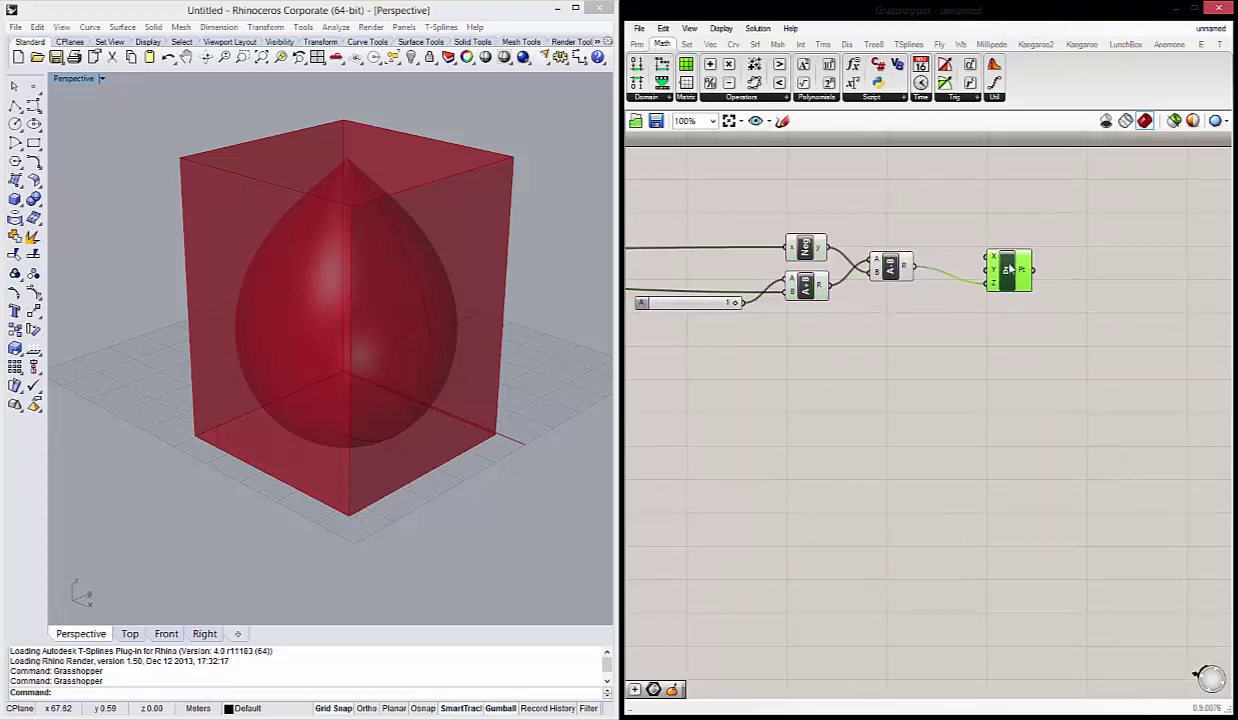
pyautogui.moveTo(1008, 268); pyautogui.dragTo(1001, 266)
pyautogui.moveTo(390, 348); pyautogui.dragTo(401, 317, button='right')
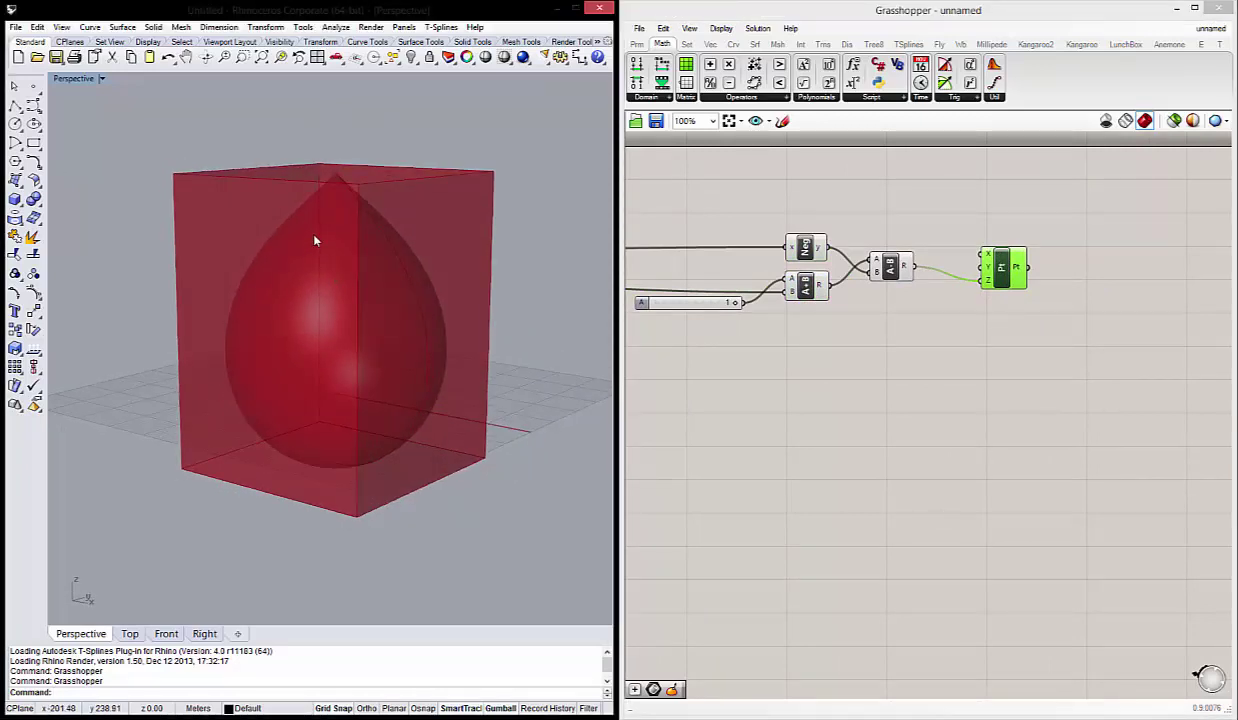
pyautogui.click(878, 392)
pyautogui.moveTo(878, 351); pyautogui.dragTo(878, 366, button='right')
pyautogui.moveTo(1011, 283); pyautogui.dragTo(988, 283)
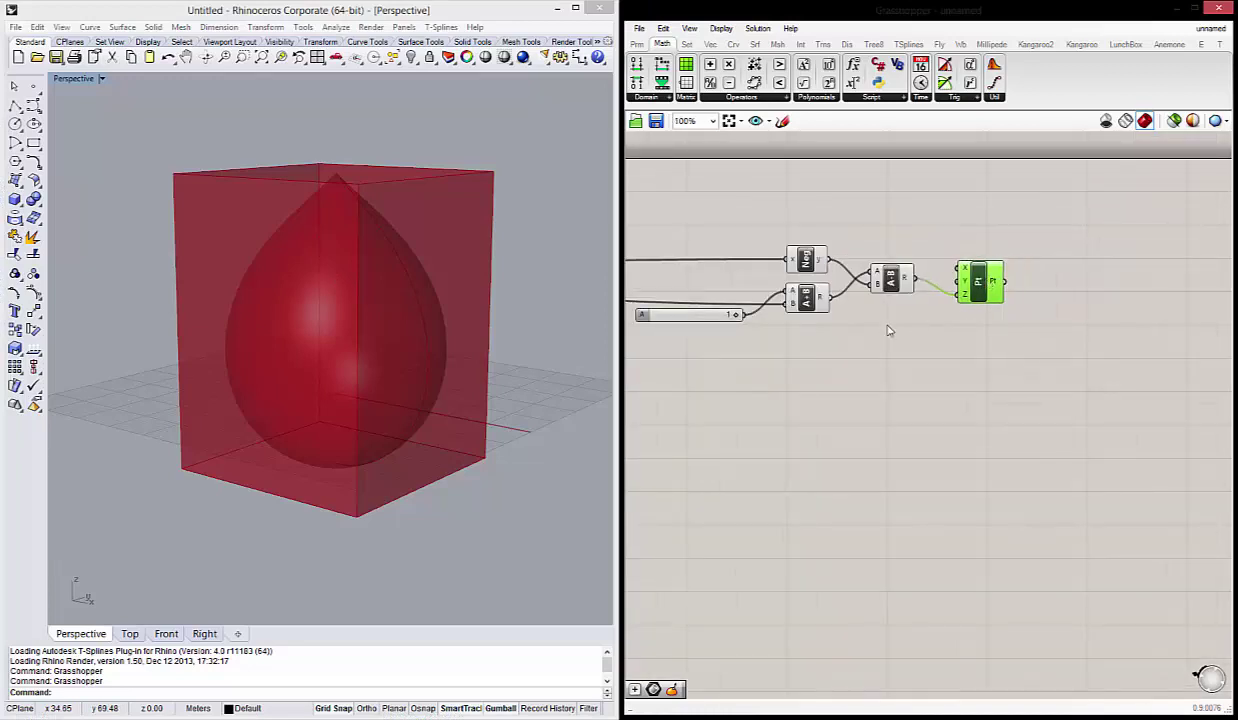
pyautogui.moveTo(798, 324)
pyautogui.mouseDown(button='right')
pyautogui.moveTo(925, 318)
pyautogui.moveTo(922, 345)
pyautogui.mouseUp(button='right')
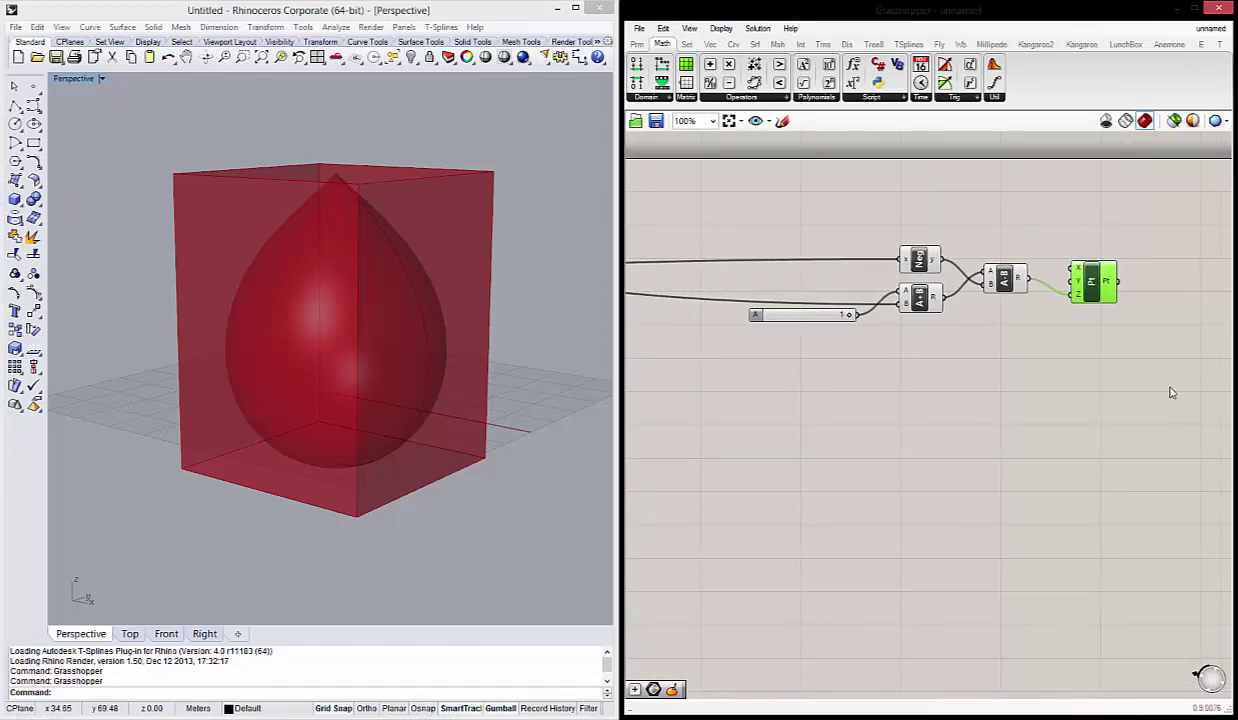
pyautogui.moveTo(1139, 387); pyautogui.dragTo(735, 254)
# Group the five selected components, name the group Punto Negativo and colour it grey.
pyautogui.rightClick(835, 288)
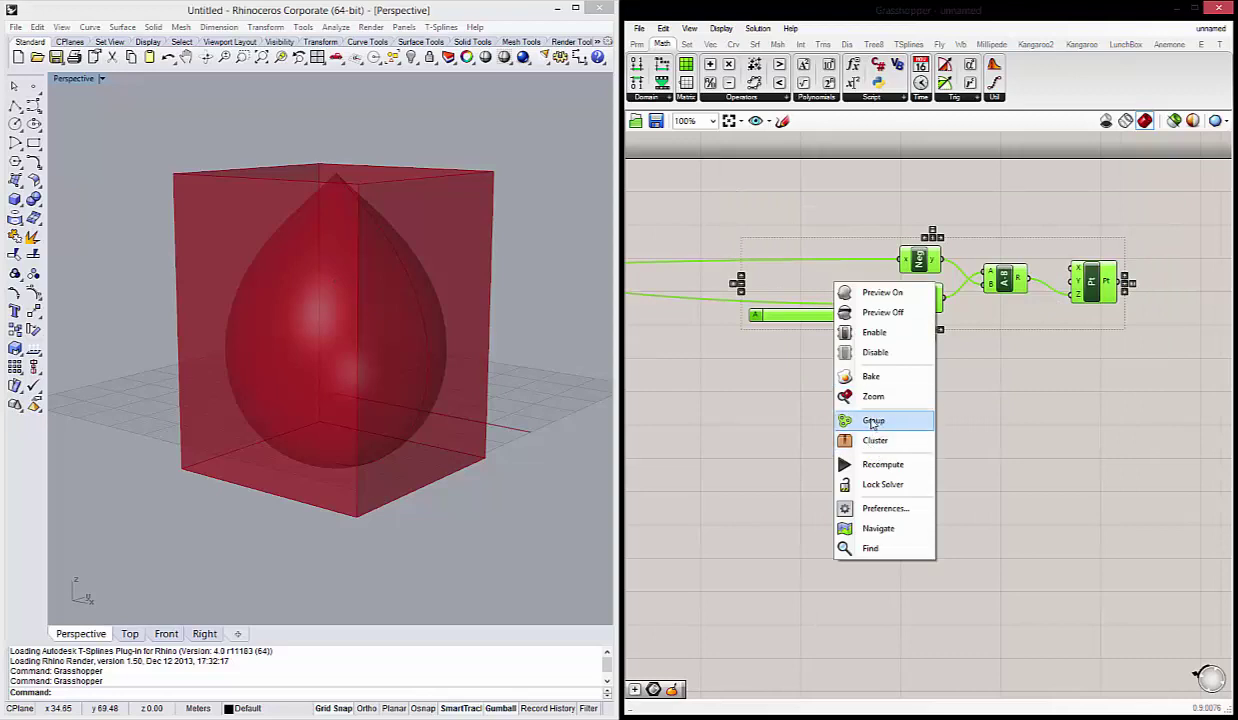
pyautogui.click(875, 426)
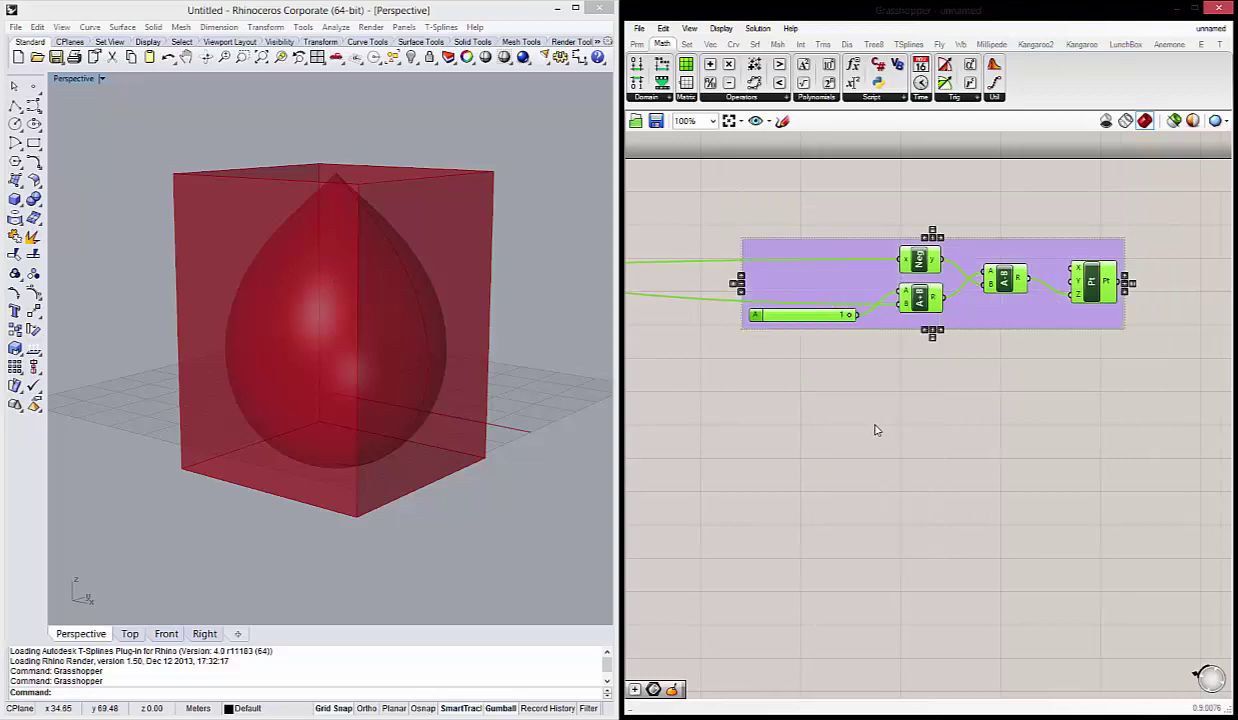
pyautogui.rightClick(811, 288)
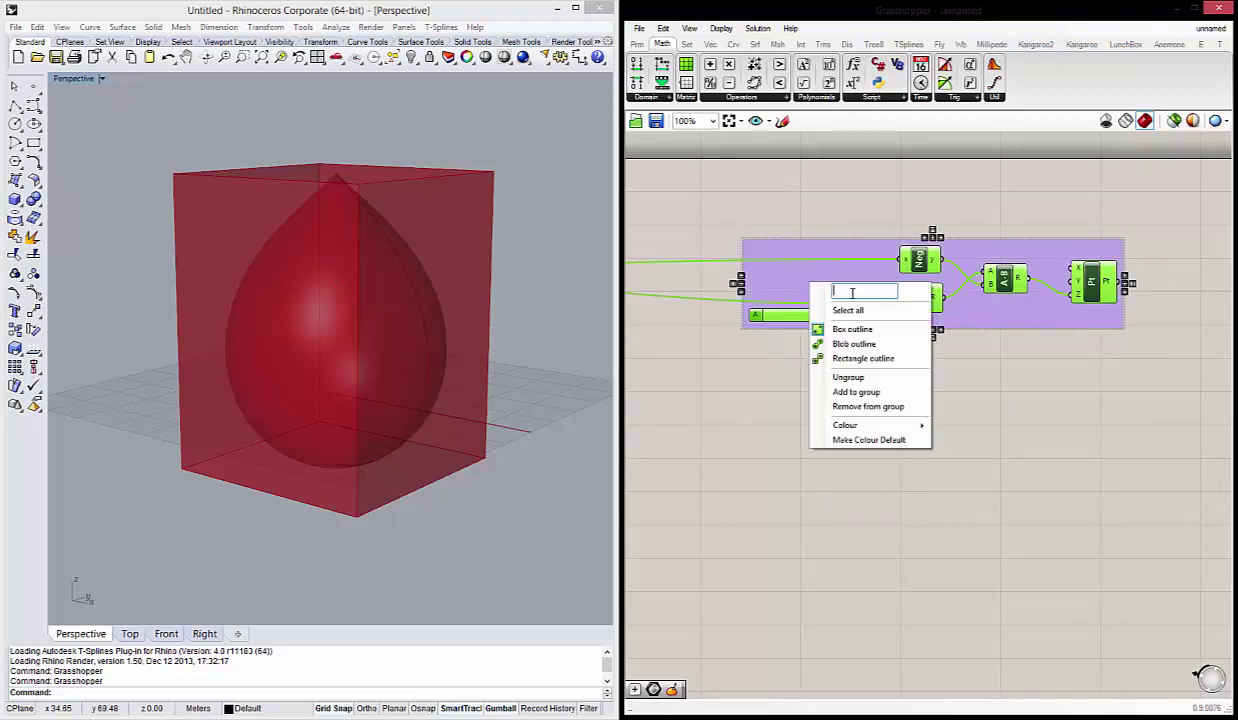
pyautogui.write('Negative')
pyautogui.press('BackSpace')
pyautogui.press('BackSpace')
pyautogui.press('BackSpace')
pyautogui.press('BackSpace')
pyautogui.write('P')
pyautogui.write('unti Neg')
pyautogui.write('ativo')
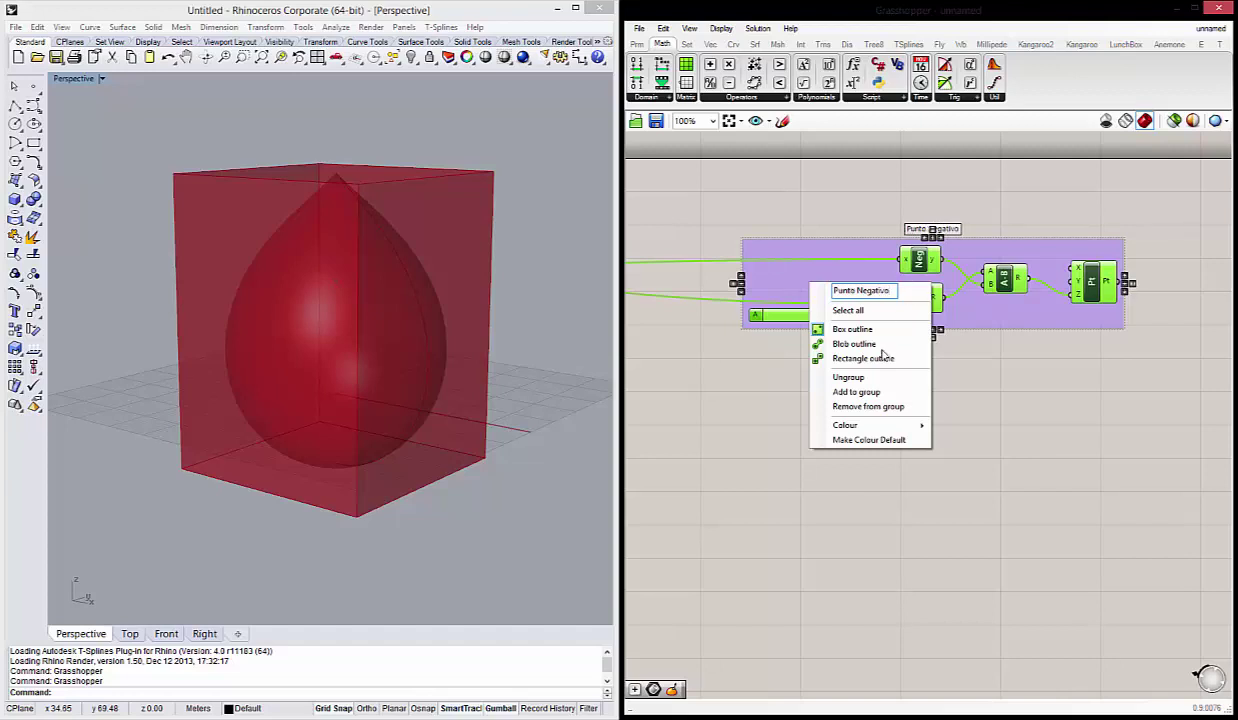
pyautogui.moveTo(845, 425)
pyautogui.click(1091, 495)
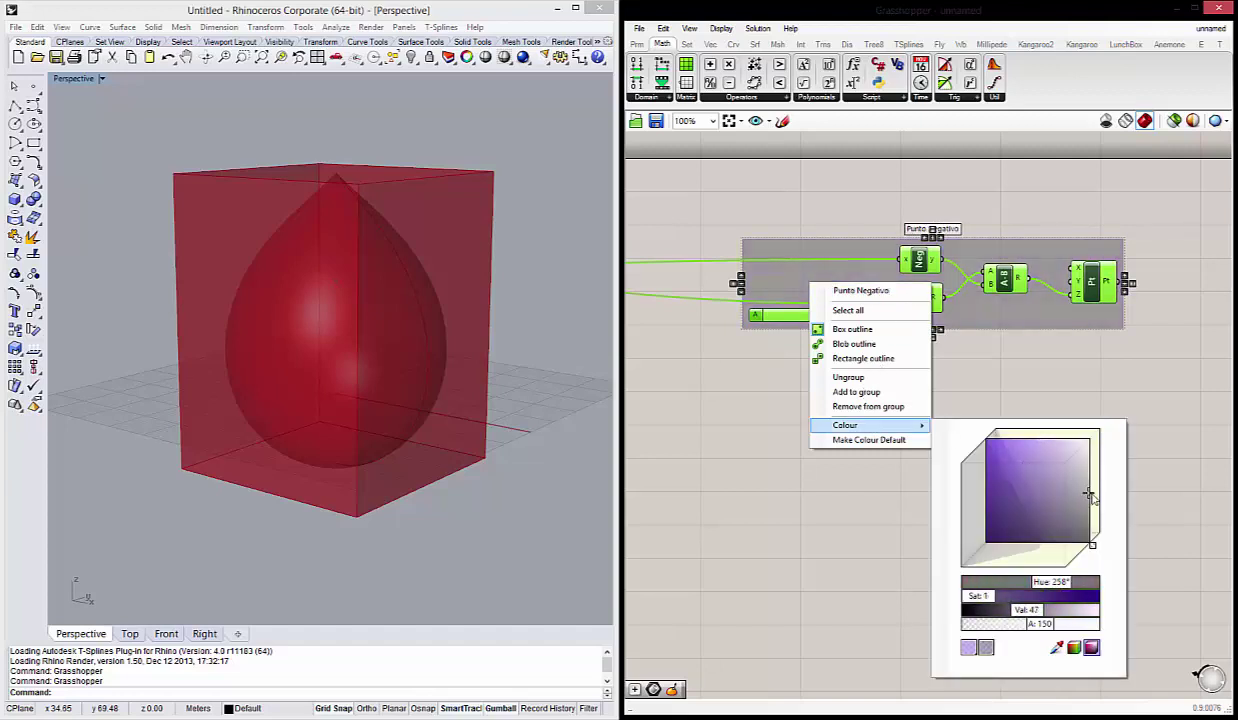
pyautogui.click(1035, 401)
# Move the Punto Negativo group into position on the canvas.
pyautogui.scroll(-5, 996, 388)
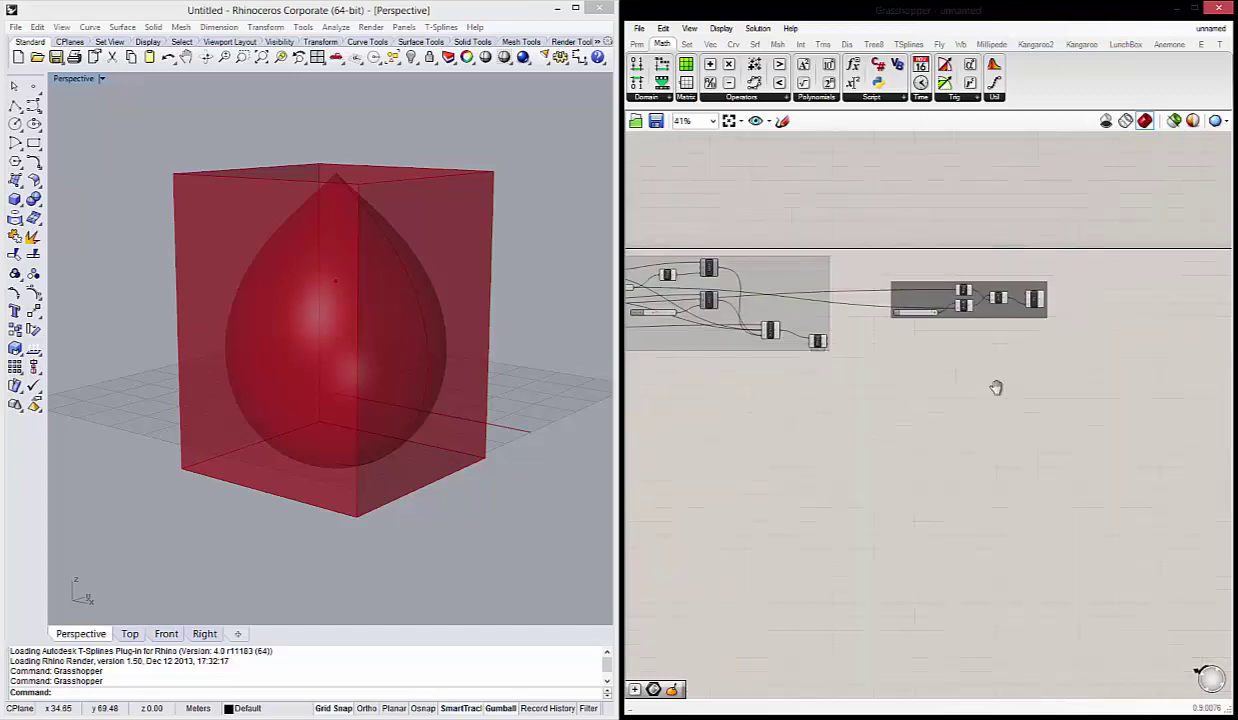
pyautogui.scroll(2, 996, 388)
pyautogui.moveTo(1007, 312); pyautogui.dragTo(1035, 338)
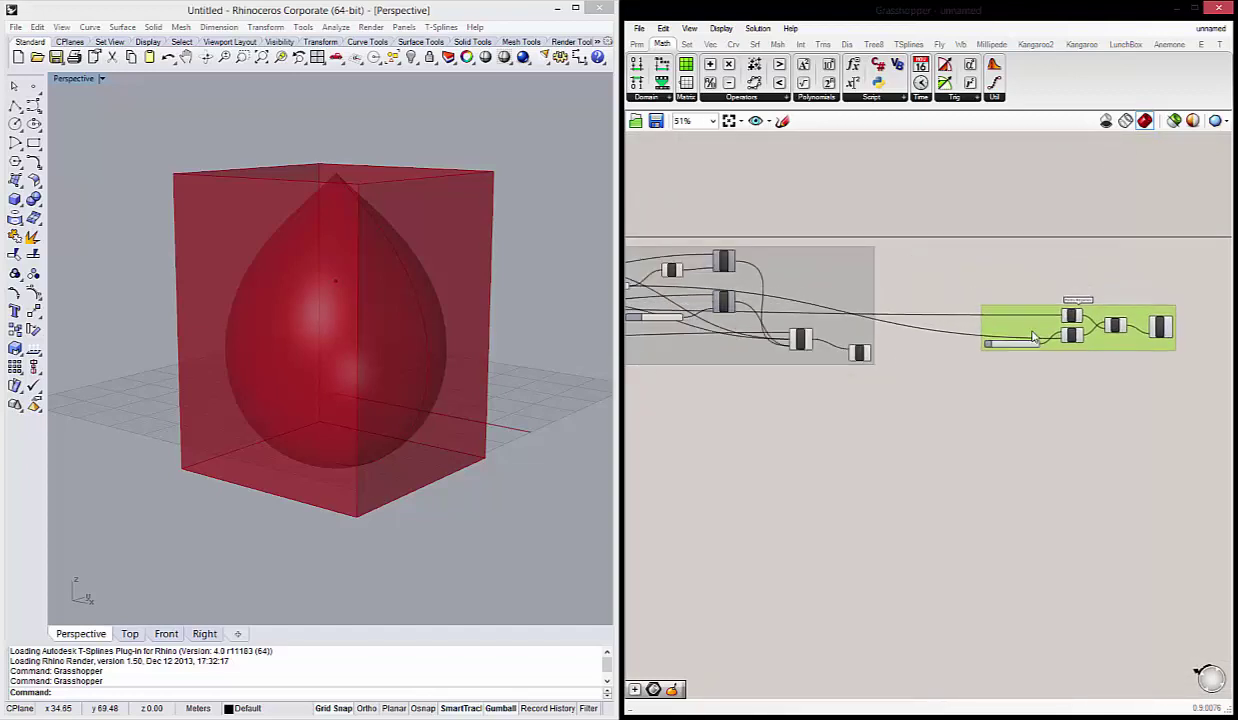
pyautogui.moveTo(998, 338); pyautogui.dragTo(862, 342, button='right')
pyautogui.scroll(2, 862, 342)
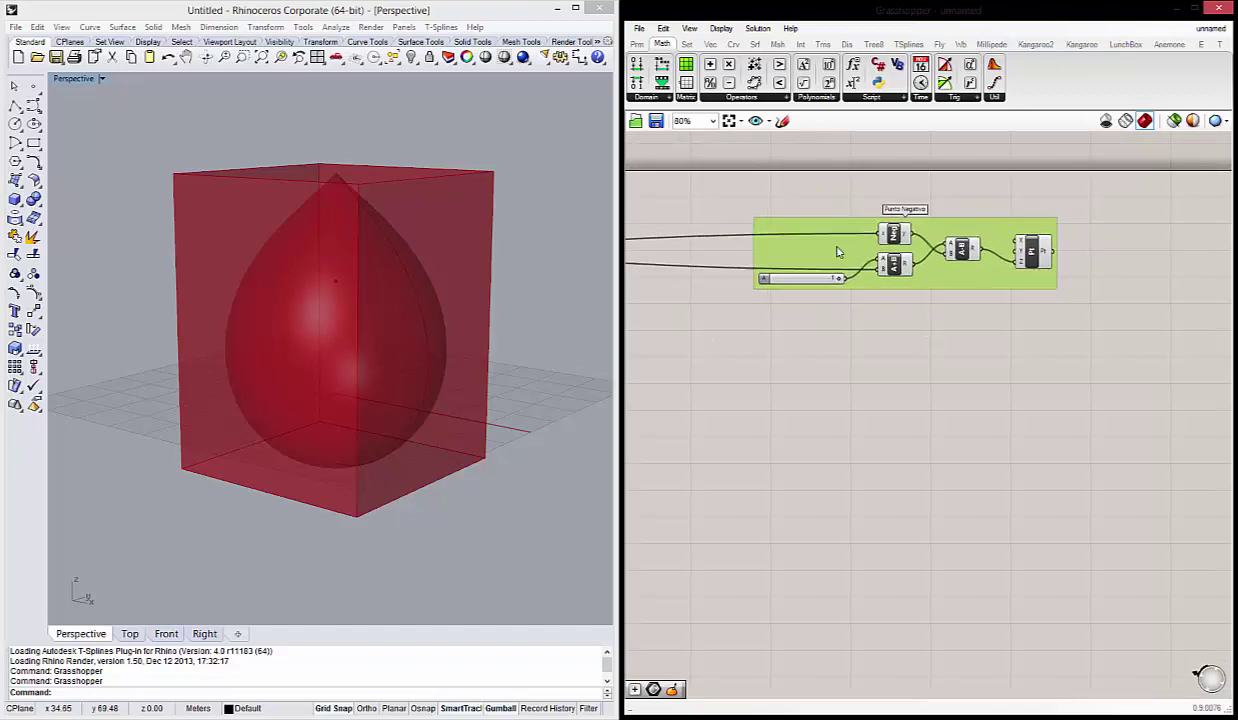
pyautogui.click(813, 343)
pyautogui.scroll(-3, 837, 290)
pyautogui.scroll(2, 841, 242)
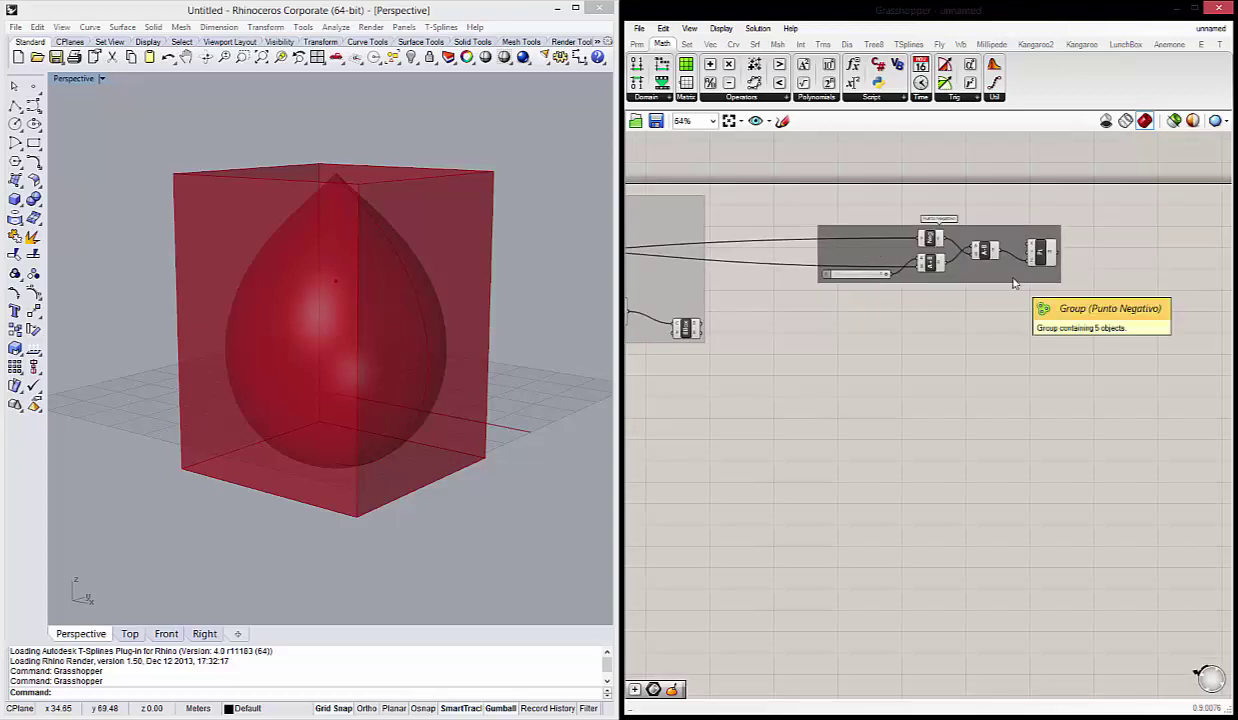
pyautogui.moveTo(915, 322); pyautogui.dragTo(939, 315, button='right')
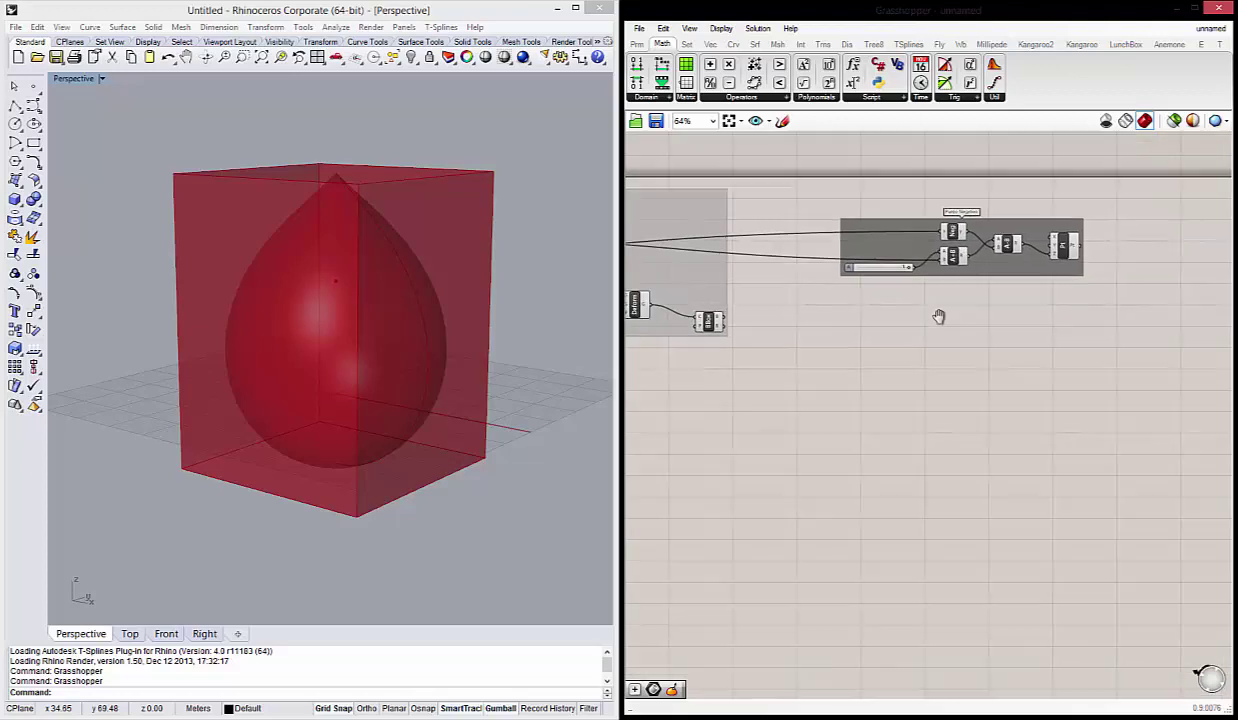
pyautogui.click(896, 252)
pyautogui.moveTo(896, 252); pyautogui.dragTo(878, 252)
pyautogui.click(968, 374)
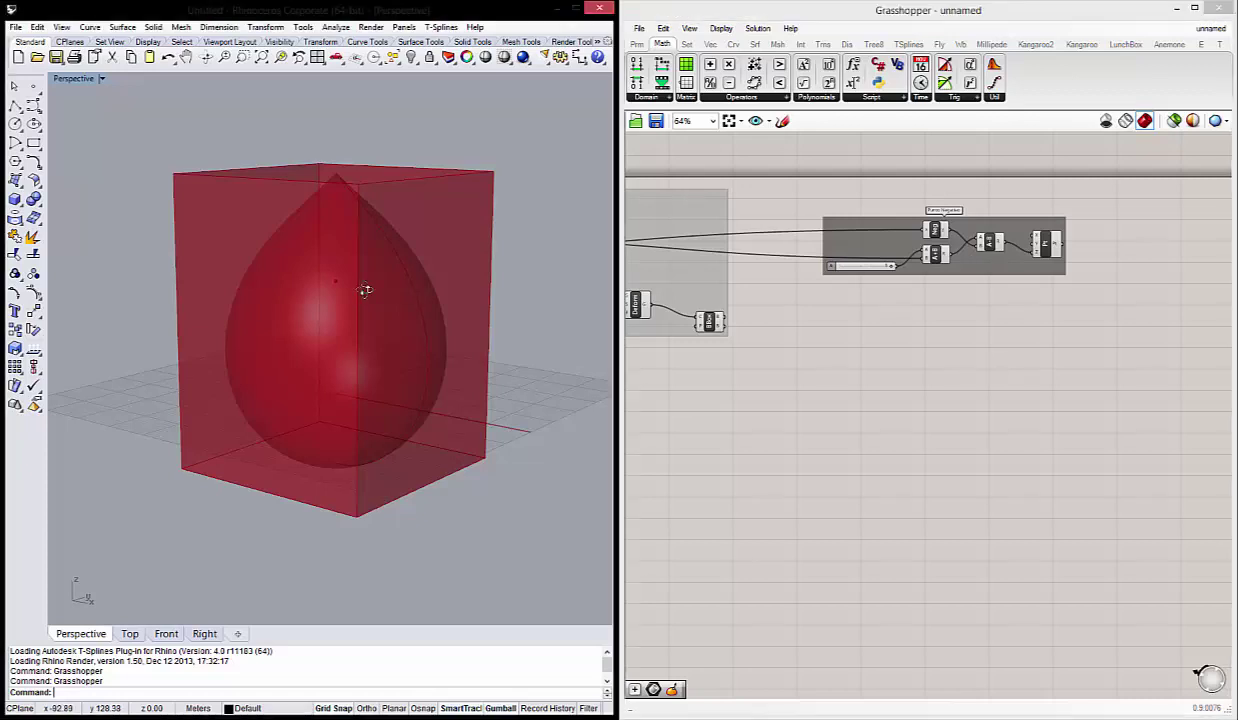
# Orbit the Rhino view of the box and teardrop, then recentre the group on the canvas.
pyautogui.moveTo(367, 285)
pyautogui.mouseDown(button='right')
pyautogui.moveTo(356, 298)
pyautogui.moveTo(334, 263)
pyautogui.moveTo(403, 279)
pyautogui.mouseUp(button='right')
pyautogui.moveTo(367, 351)
pyautogui.mouseDown(button='right')
pyautogui.moveTo(334, 290)
pyautogui.moveTo(370, 340)
pyautogui.mouseUp(button='right')
pyautogui.scroll(1, 955, 302)
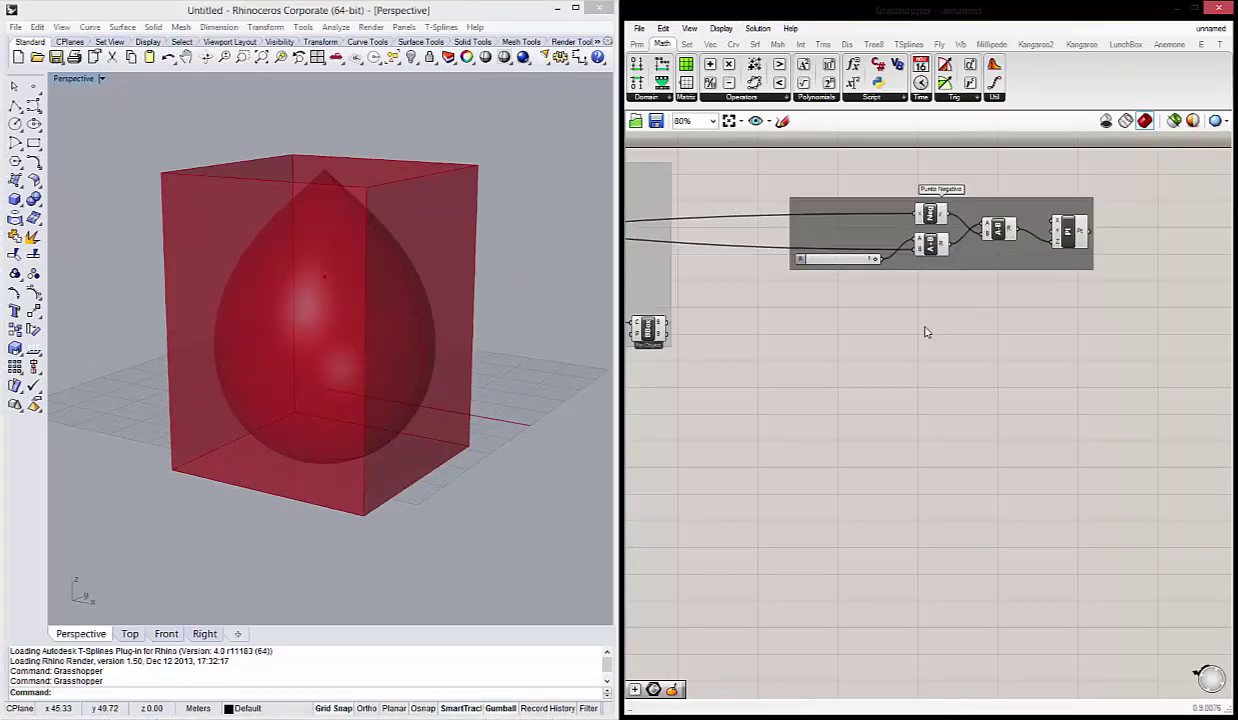
pyautogui.scroll(-2, 1044, 351)
pyautogui.moveTo(1119, 388); pyautogui.dragTo(954, 317, button='right')
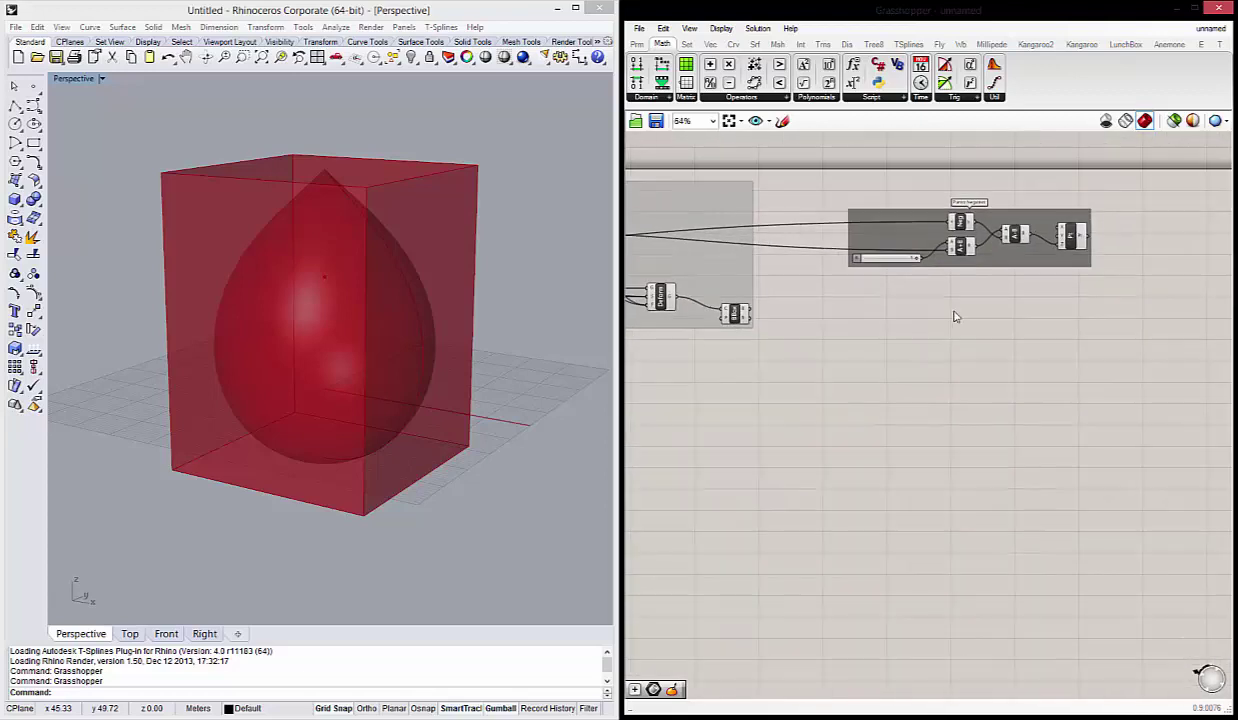
# Insert a Random component below the Punto Negativo group.
pyautogui.doubleClick(896, 364)
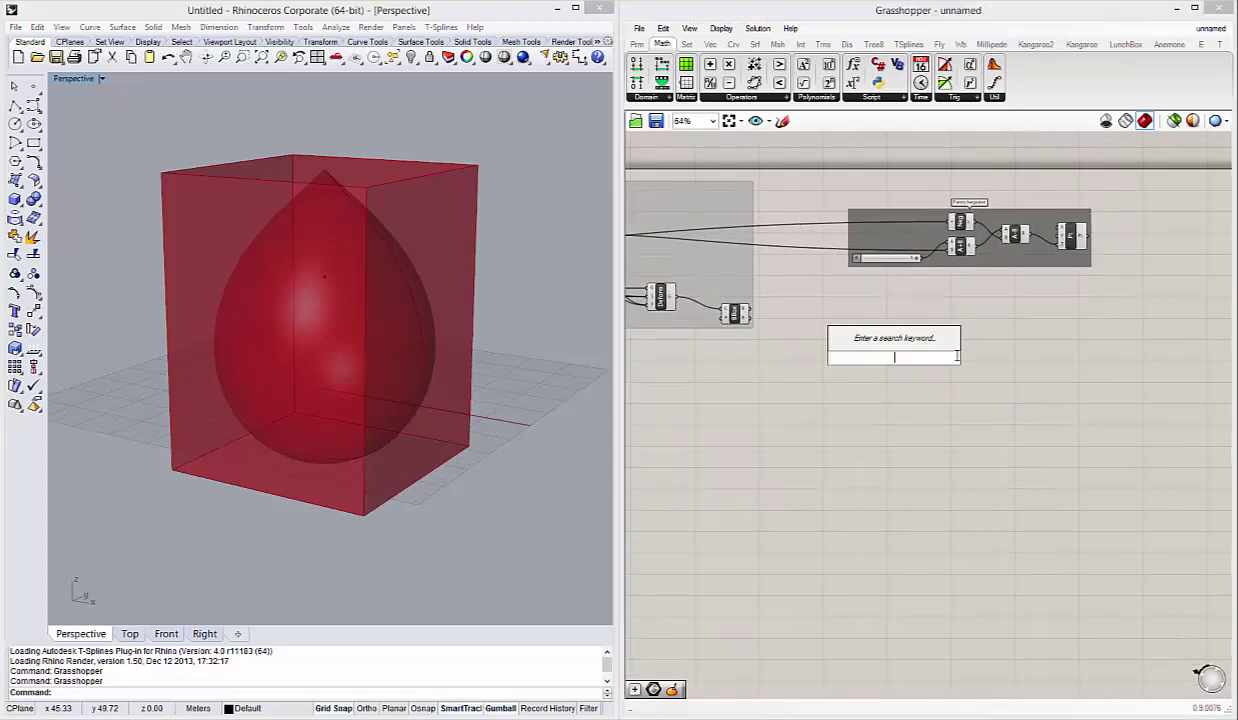
pyautogui.write('random')
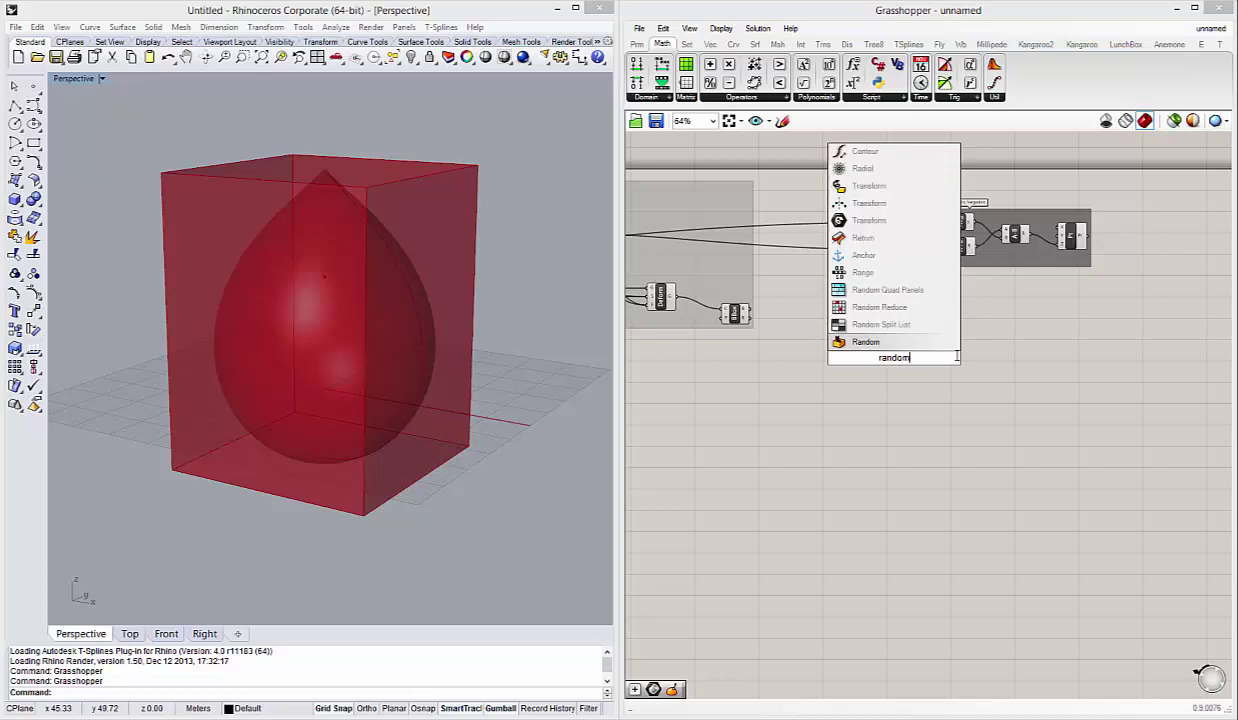
pyautogui.press('Return')
pyautogui.scroll(3, 956, 354)
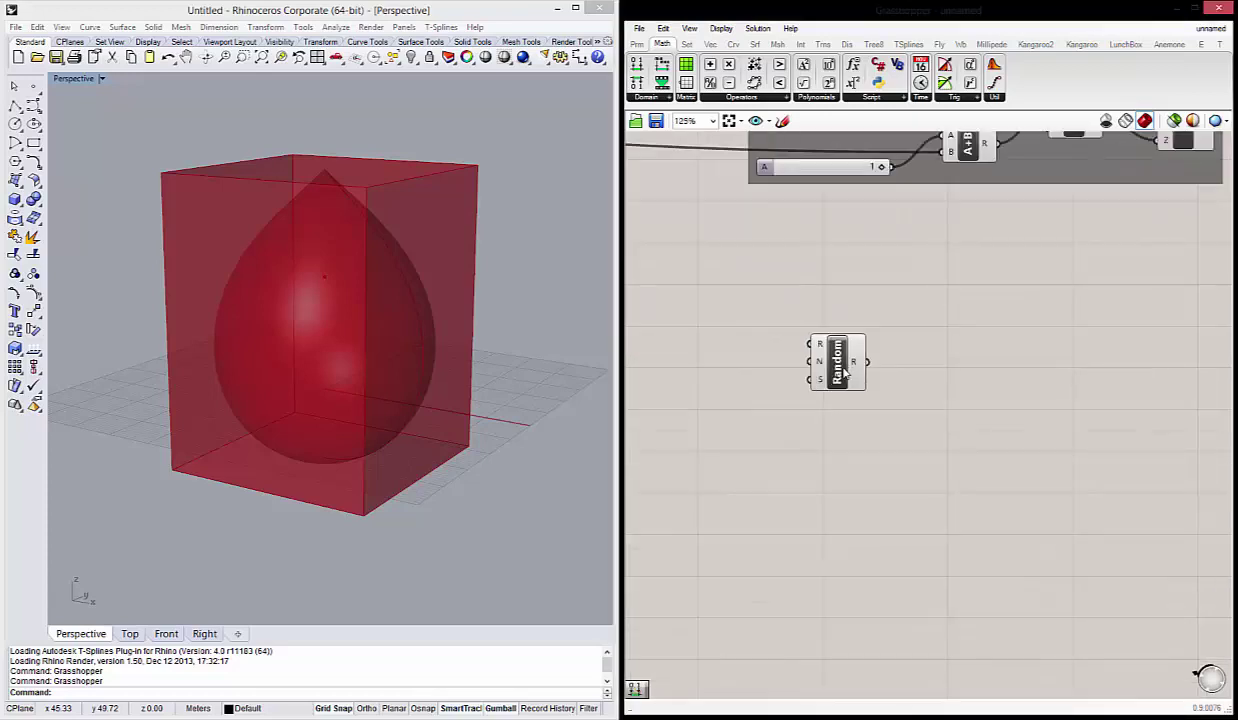
pyautogui.moveTo(850, 360)
pyautogui.mouseDown()
pyautogui.moveTo(962, 291)
pyautogui.moveTo(952, 375)
pyautogui.mouseUp()
# Alt-drag a duplicate of the Random component directly below the first one.
pyautogui.moveTo(880, 252); pyautogui.dragTo(975, 440)
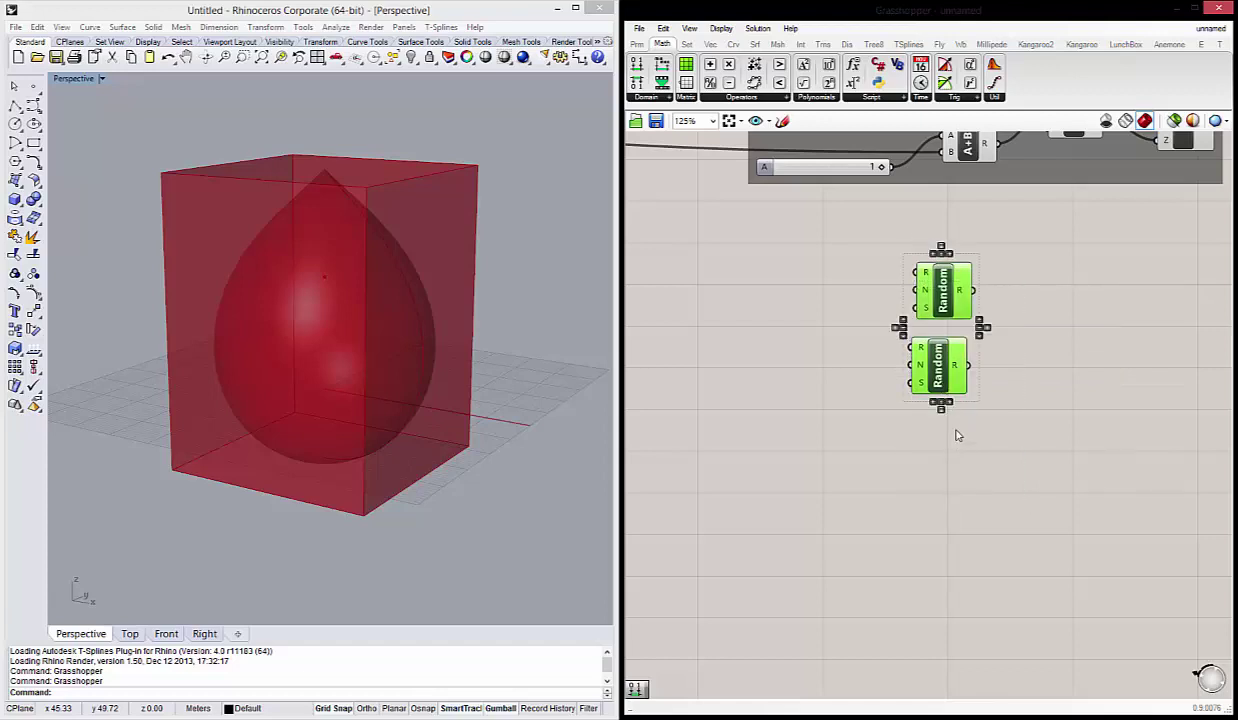
pyautogui.scroll(-1, 779, 326)
pyautogui.click(807, 387)
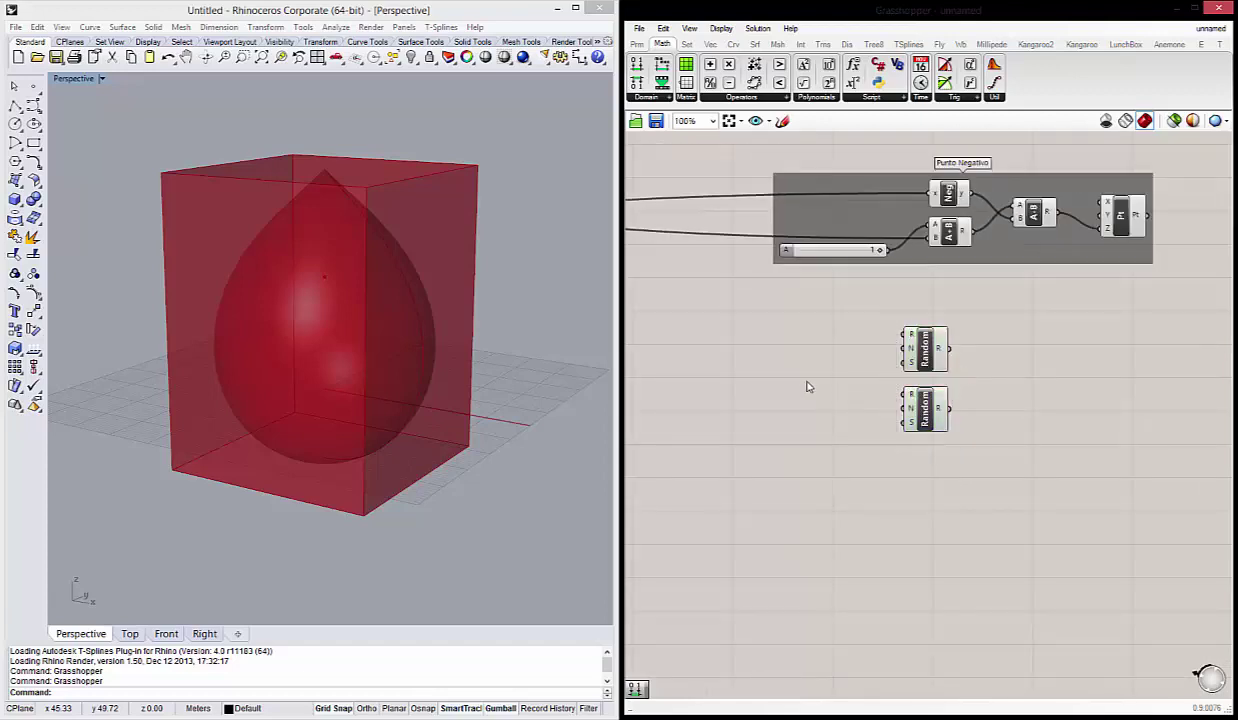
pyautogui.moveTo(426, 355); pyautogui.dragTo(415, 340, button='right')
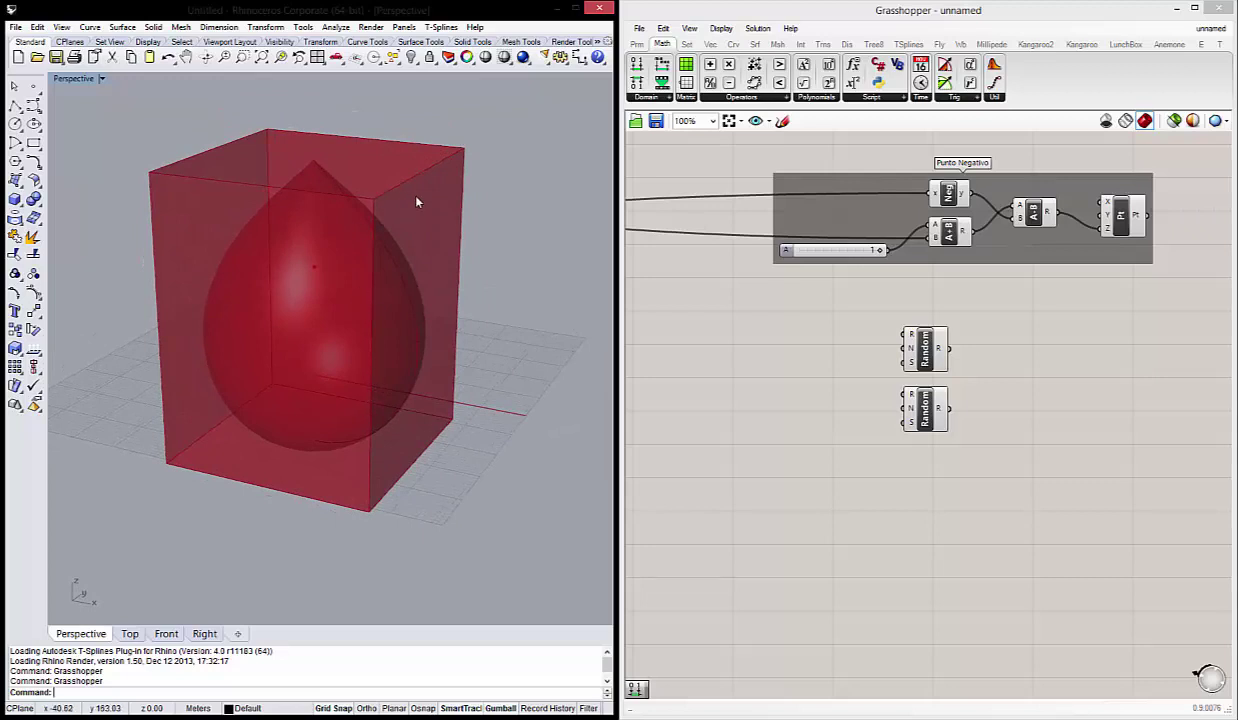
pyautogui.moveTo(423, 312); pyautogui.dragTo(403, 302, button='right')
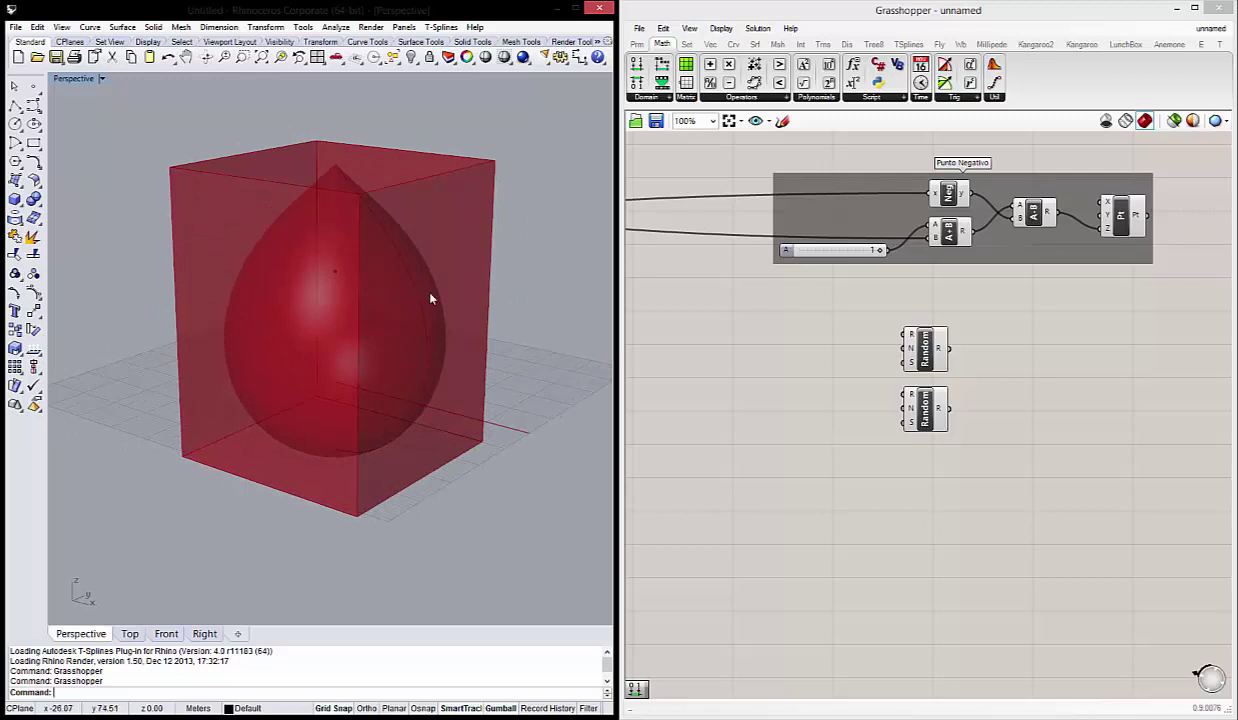
pyautogui.scroll(2, 818, 445)
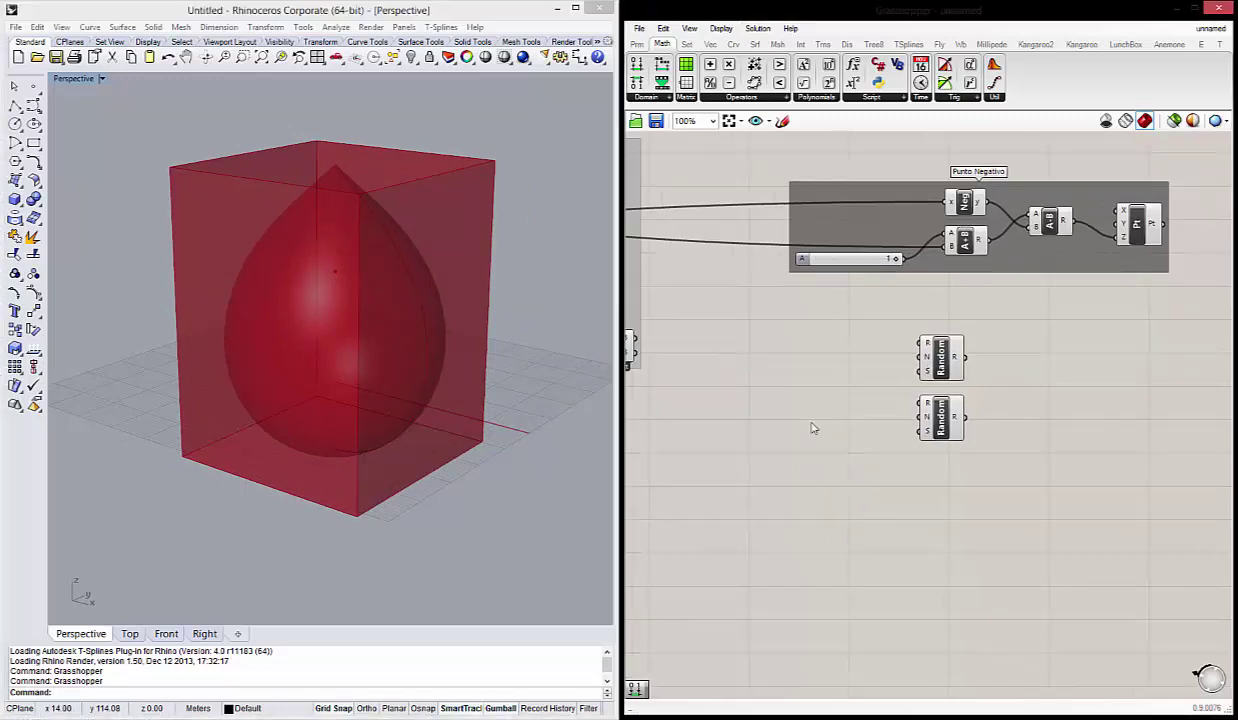
pyautogui.doubleClick(837, 405)
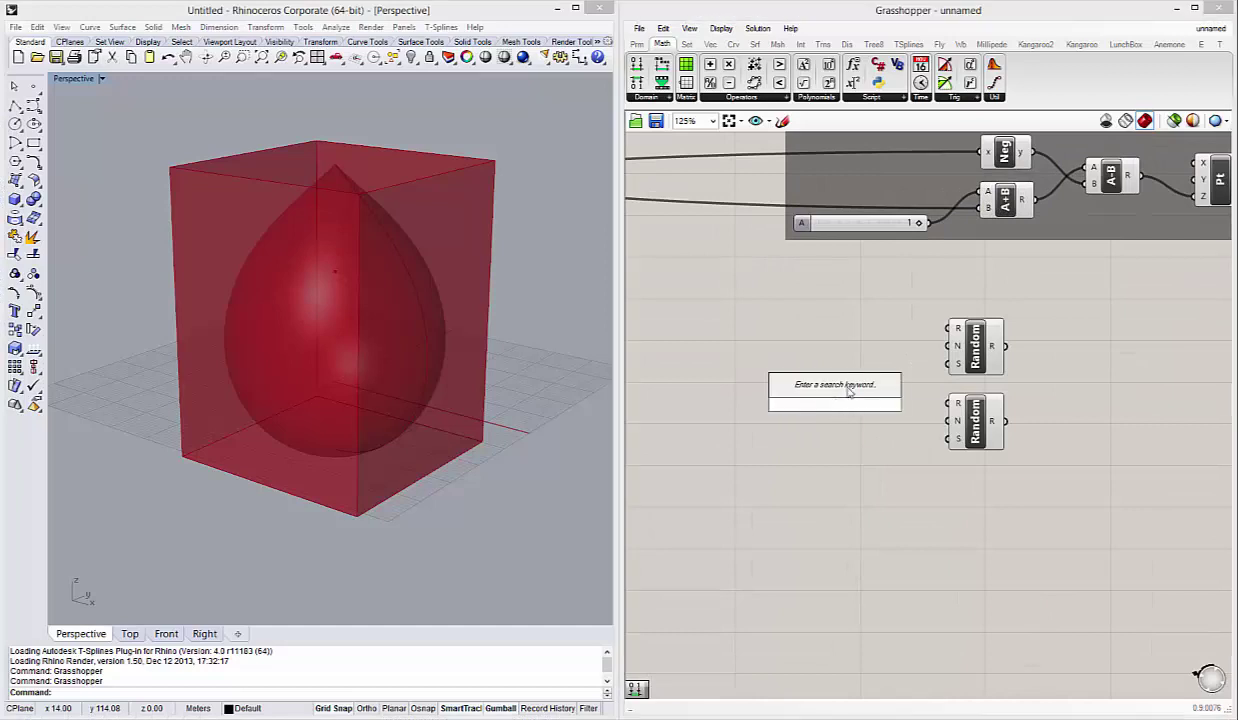
# Create a number slider set to 60 and wire it into both Random components' N inputs.
pyautogui.write('60')
pyautogui.press('Return')
pyautogui.moveTo(780, 405); pyautogui.dragTo(739, 363)
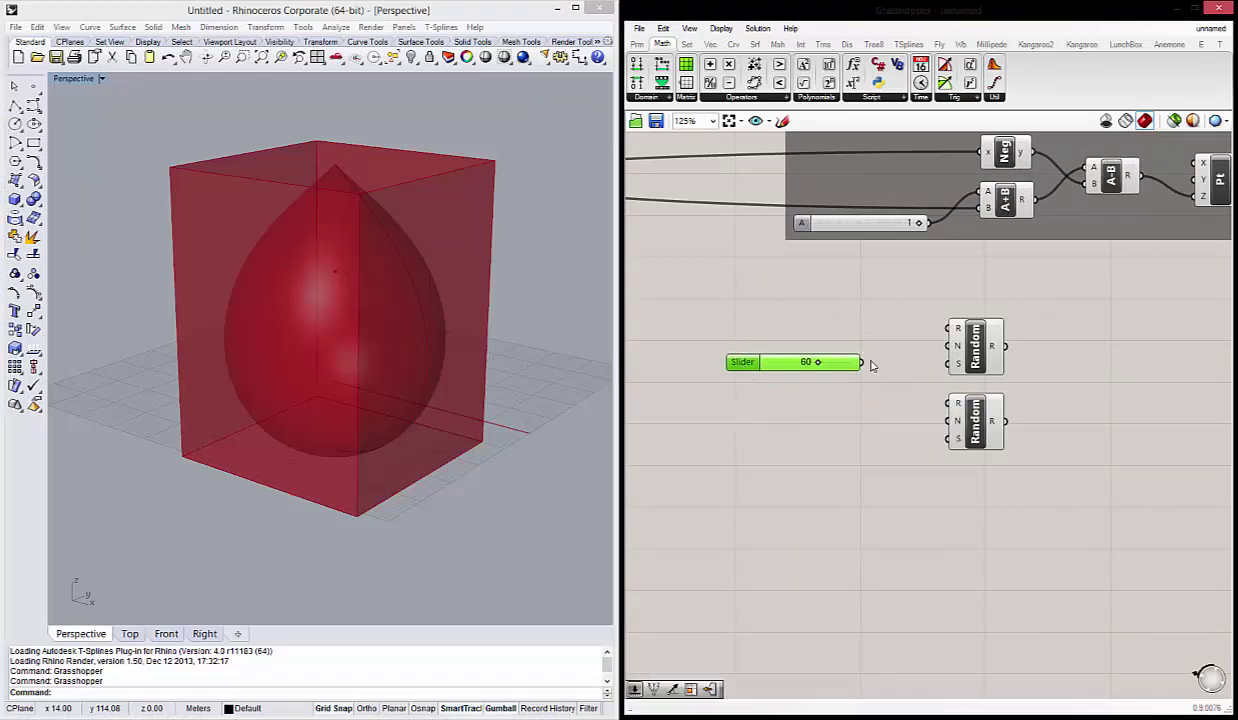
pyautogui.moveTo(861, 362); pyautogui.dragTo(948, 346)
pyautogui.scroll(1, 958, 350)
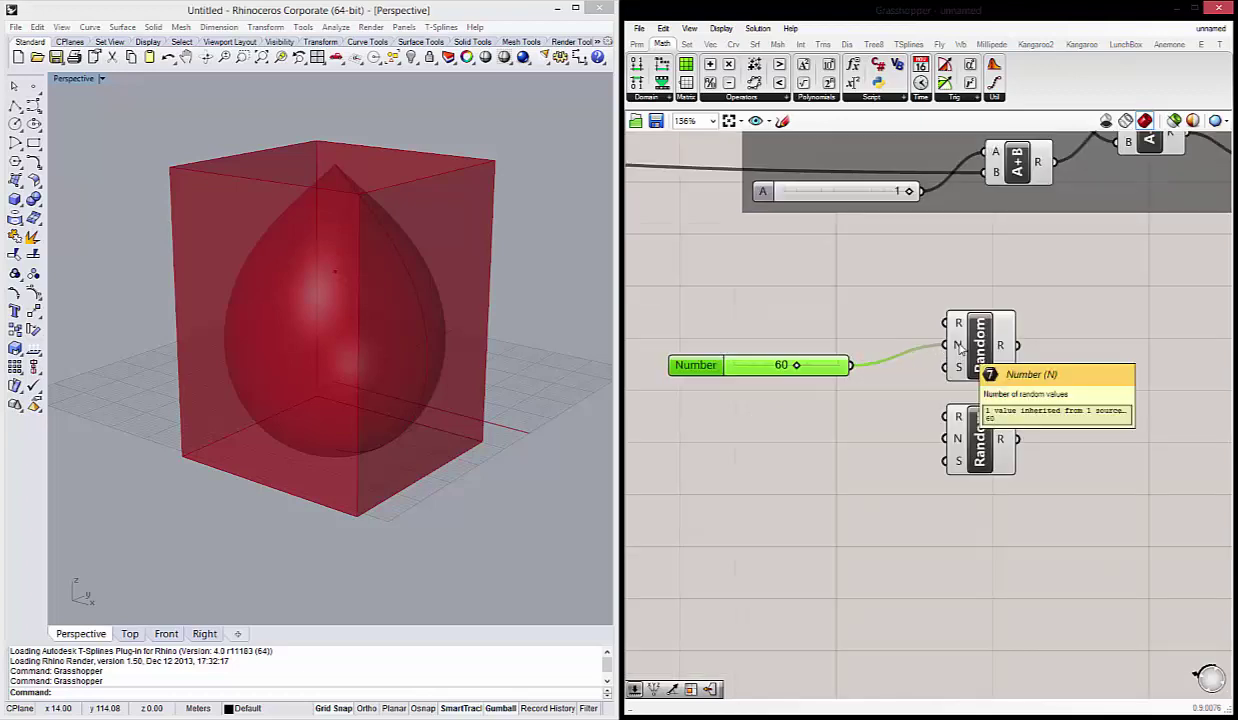
pyautogui.moveTo(851, 365)
pyautogui.mouseDown()
pyautogui.moveTo(897, 428)
pyautogui.moveTo(945, 439)
pyautogui.mouseUp()
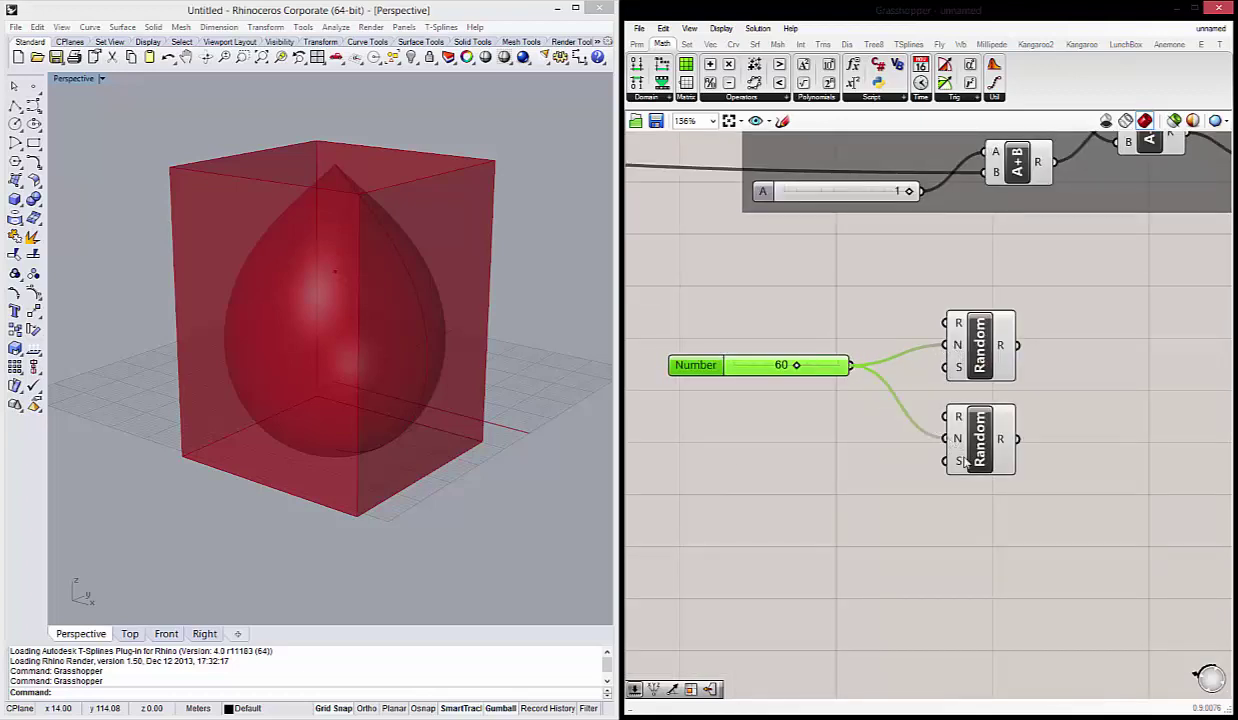
pyautogui.moveTo(793, 438); pyautogui.dragTo(882, 434, button='right')
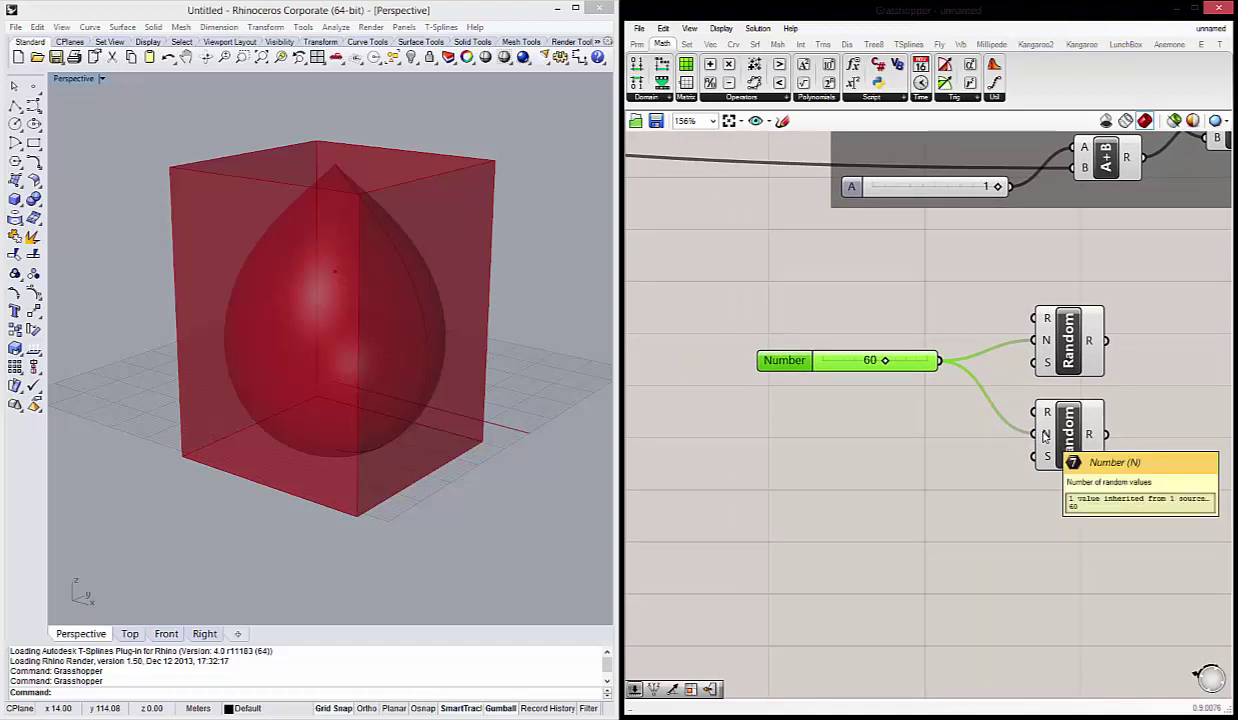
pyautogui.click(910, 508)
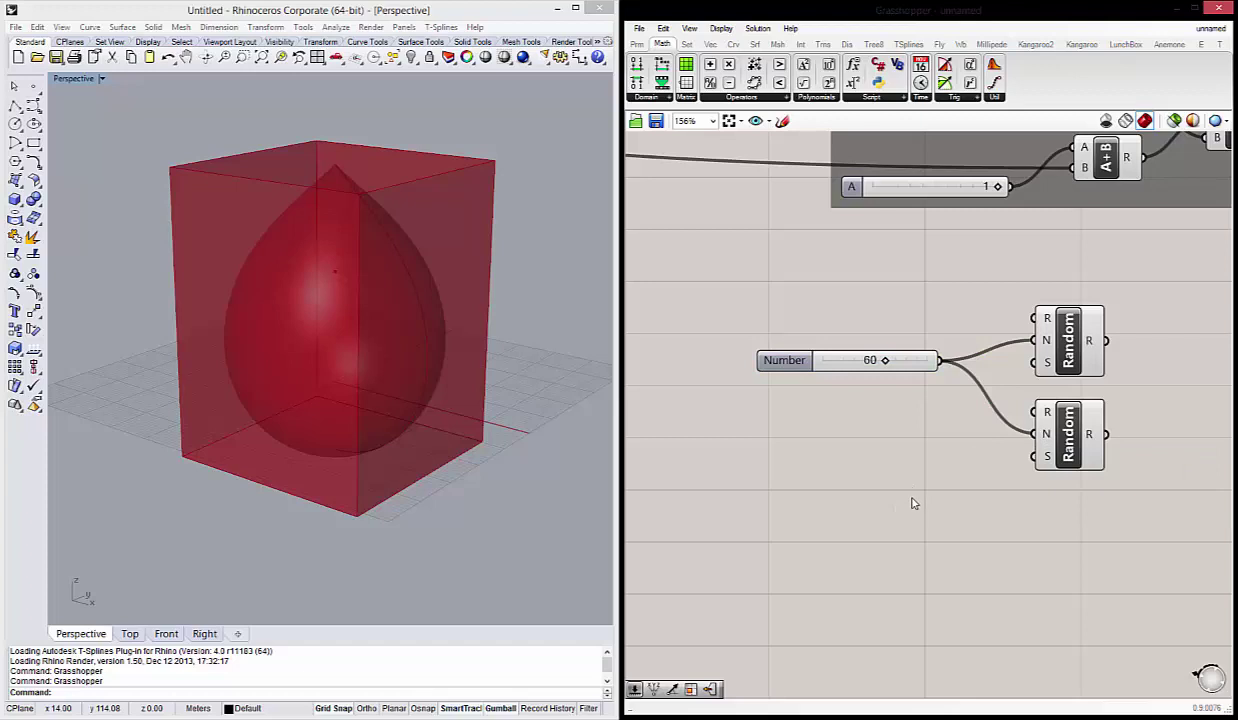
# Add a second number slider with value 0.4 below the 60 slider.
pyautogui.doubleClick(903, 485)
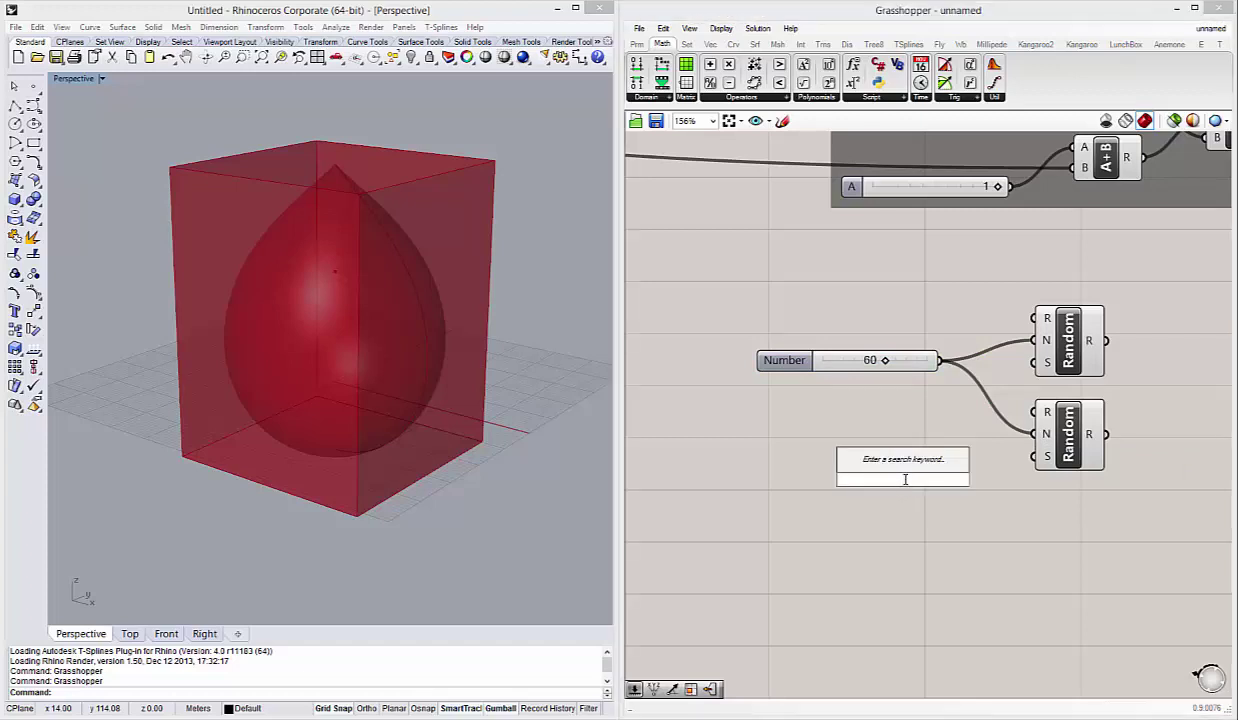
pyautogui.write('slider')
pyautogui.press('Return')
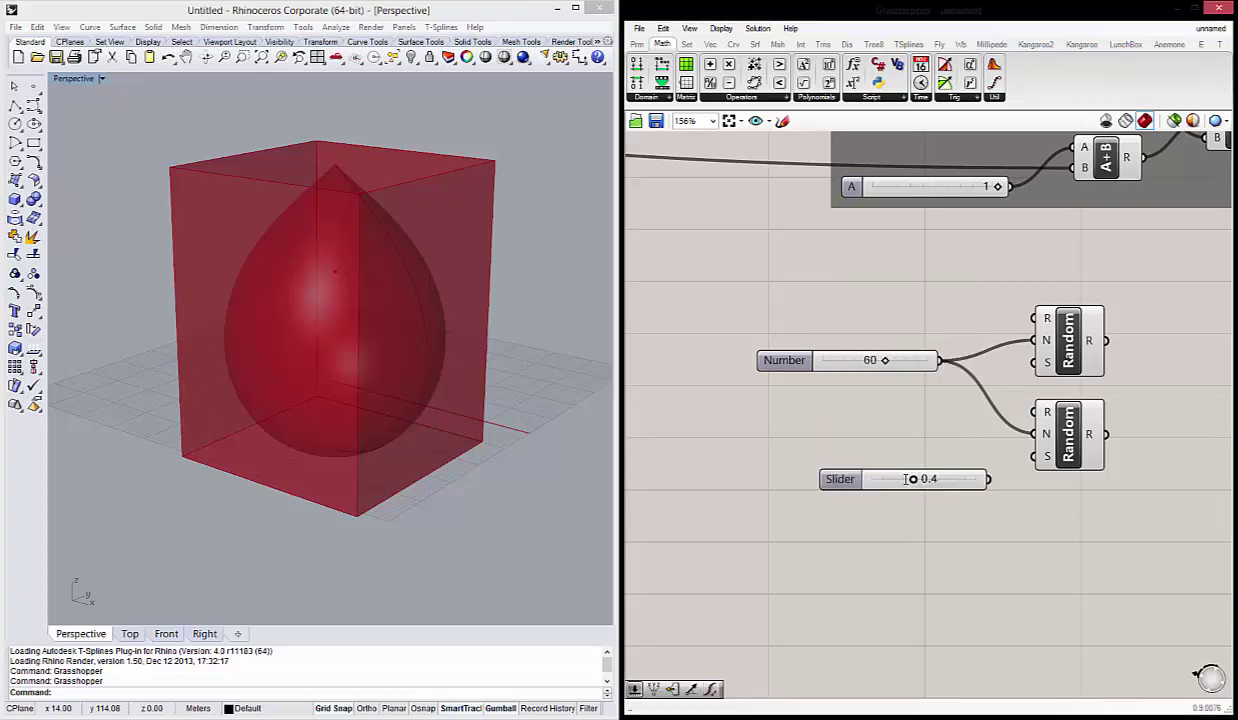
pyautogui.moveTo(819, 474); pyautogui.dragTo(648, 463)
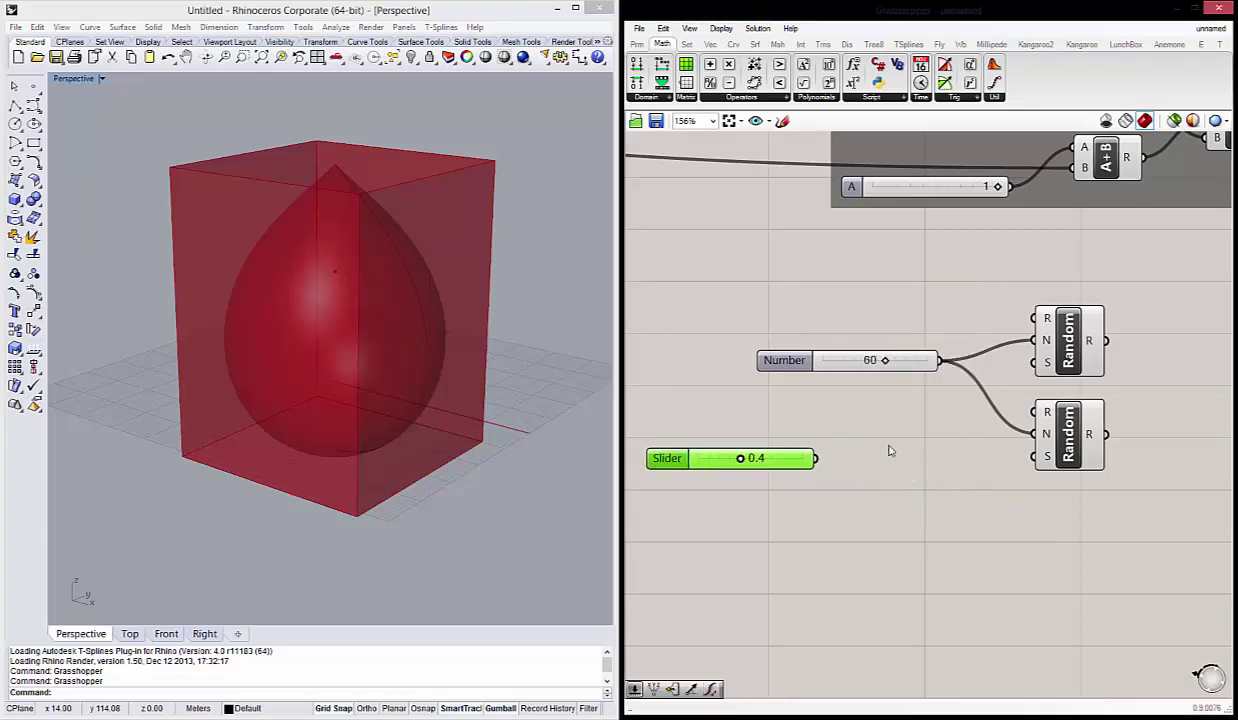
# Place a Construct Domain beside the 0.4 slider and wire the slider into its start.
pyautogui.doubleClick(896, 443)
pyautogui.write('cons')
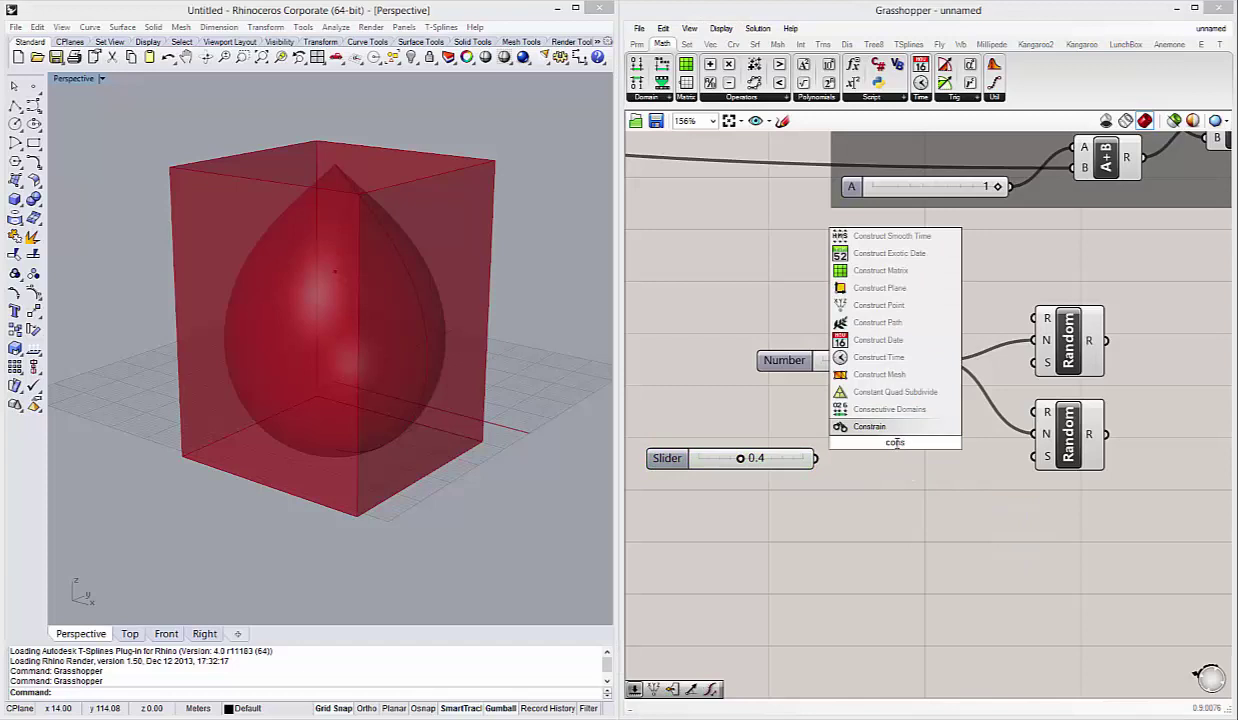
pyautogui.write('tul')
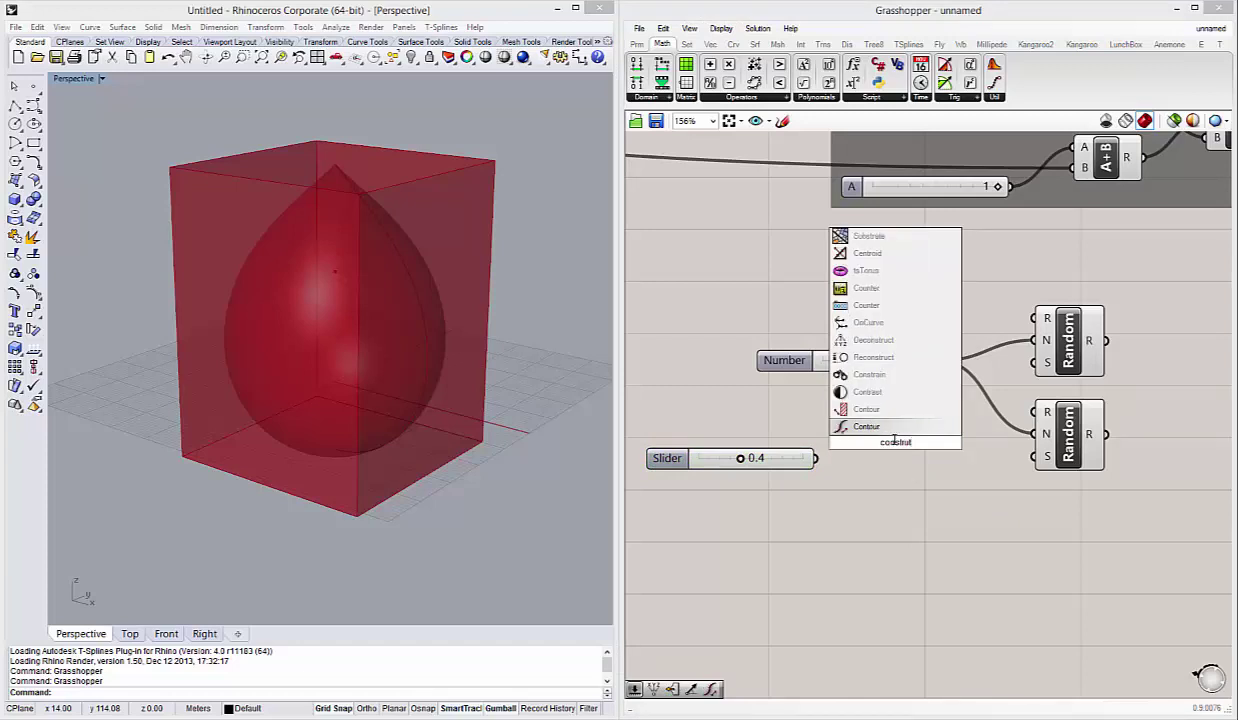
pyautogui.press('BackSpace')
pyautogui.write('ct dom')
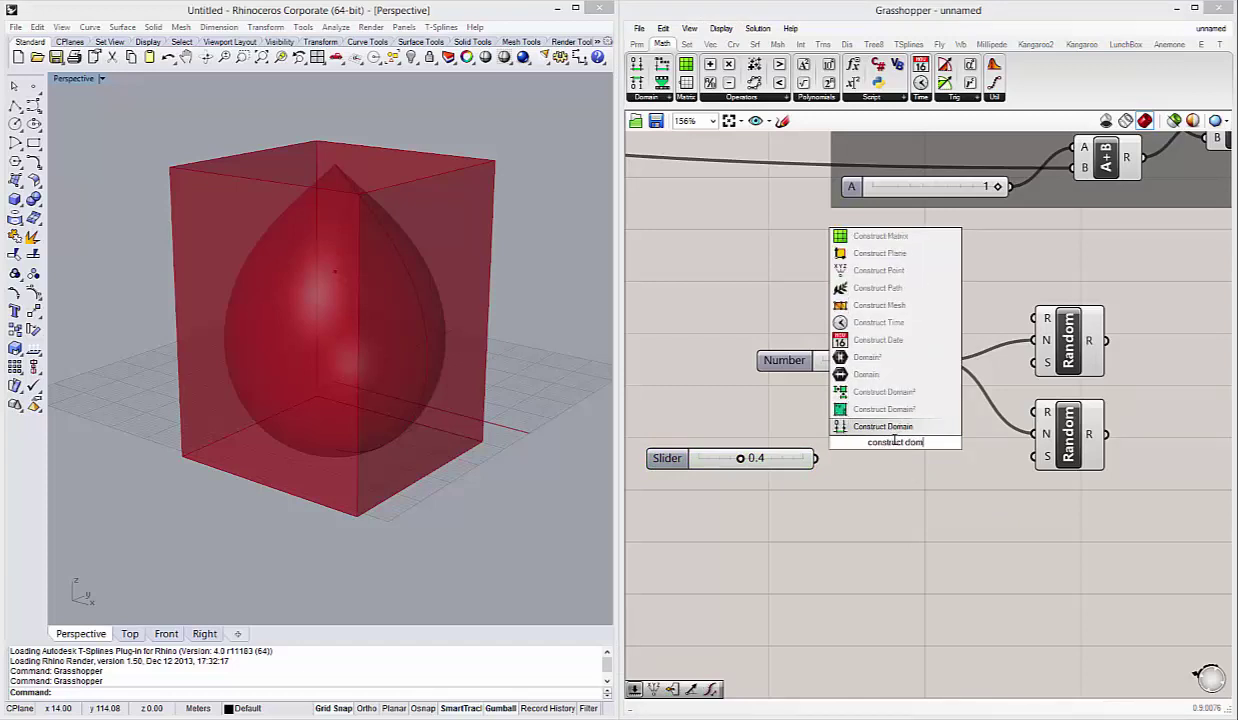
pyautogui.click(941, 427)
pyautogui.moveTo(900, 445); pyautogui.dragTo(922, 465)
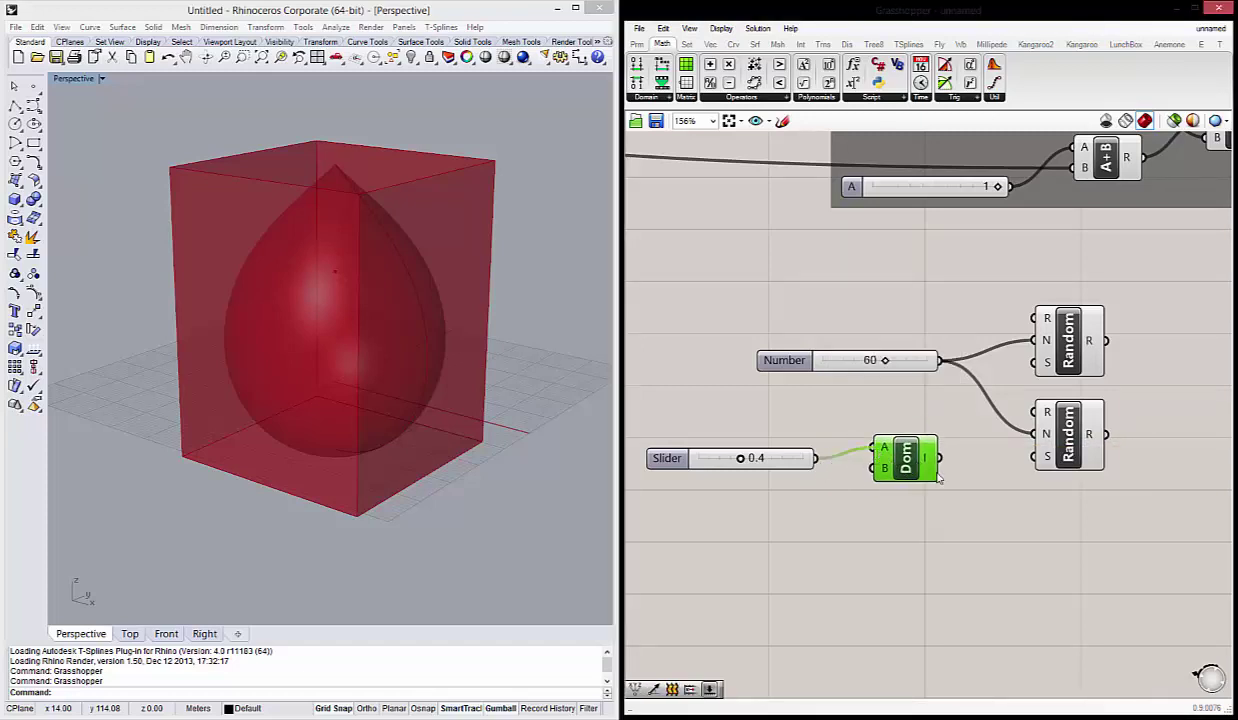
pyautogui.moveTo(815, 458); pyautogui.dragTo(1048, 422)
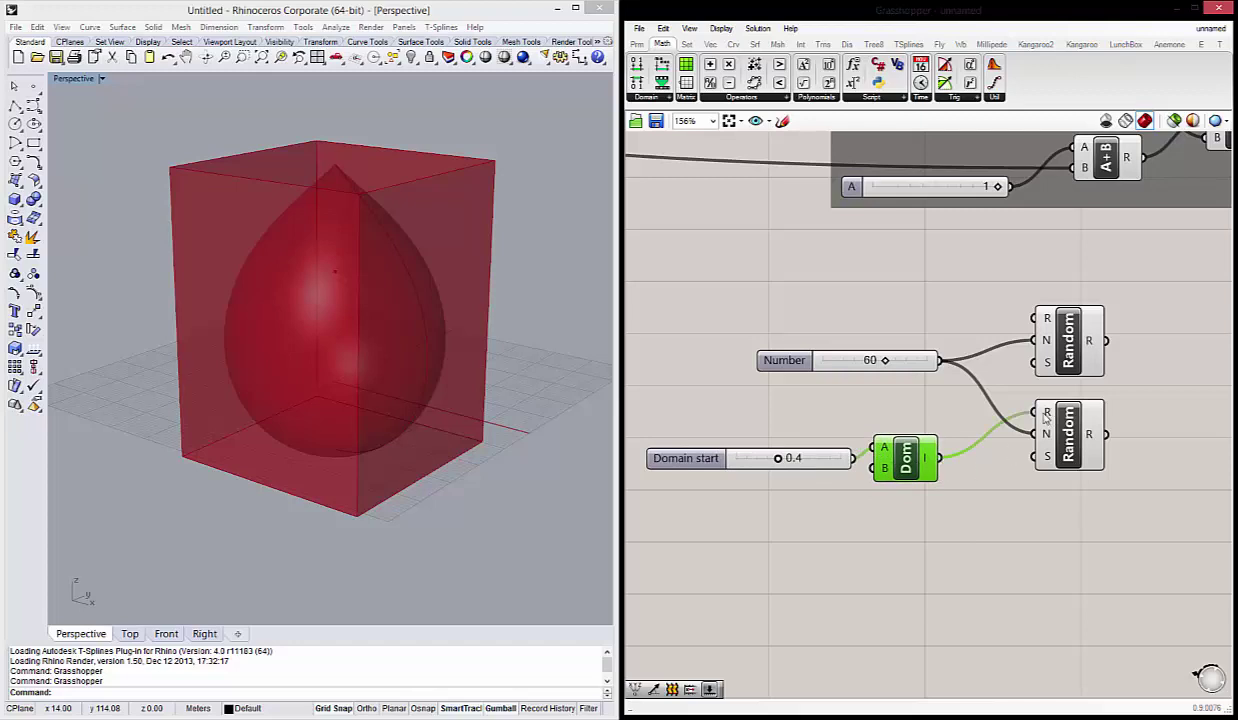
pyautogui.scroll(-2, 737, 450)
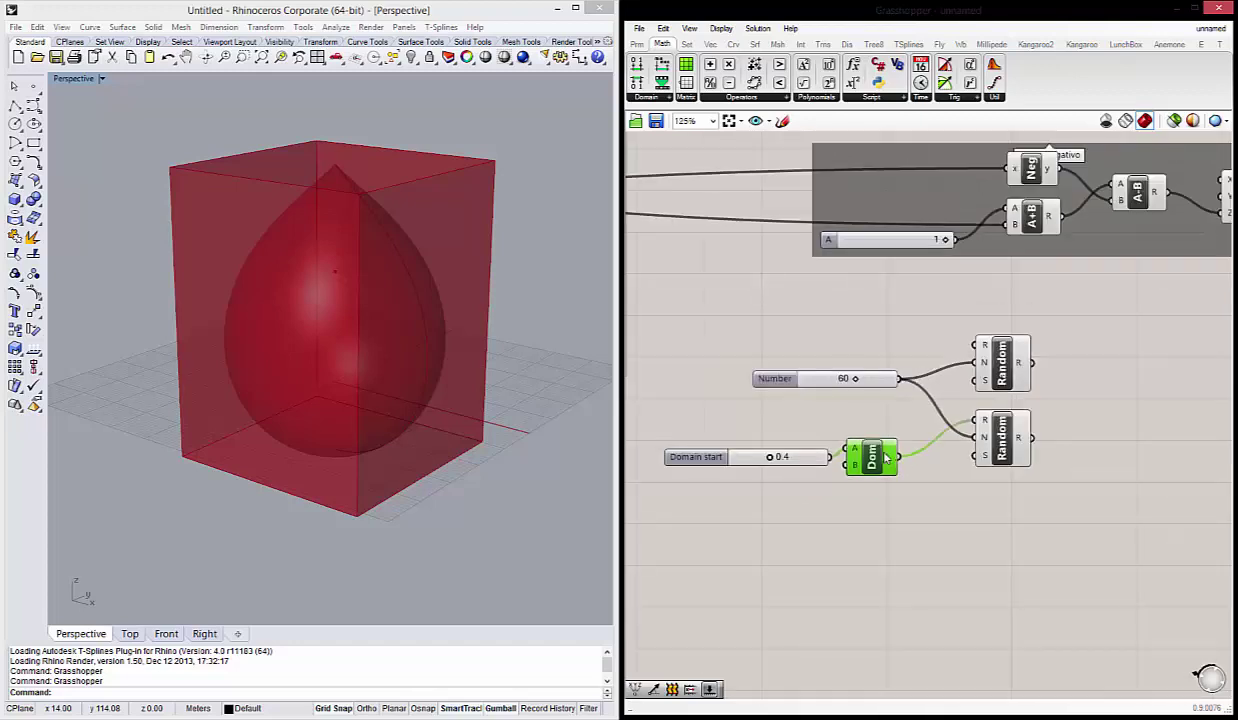
pyautogui.moveTo(885, 457); pyautogui.dragTo(895, 457)
# Select both Random components and orbit the Rhino view of the box and drop.
pyautogui.moveTo(418, 330); pyautogui.dragTo(416, 391, button='right')
pyautogui.moveTo(1104, 501); pyautogui.dragTo(1022, 484, button='right')
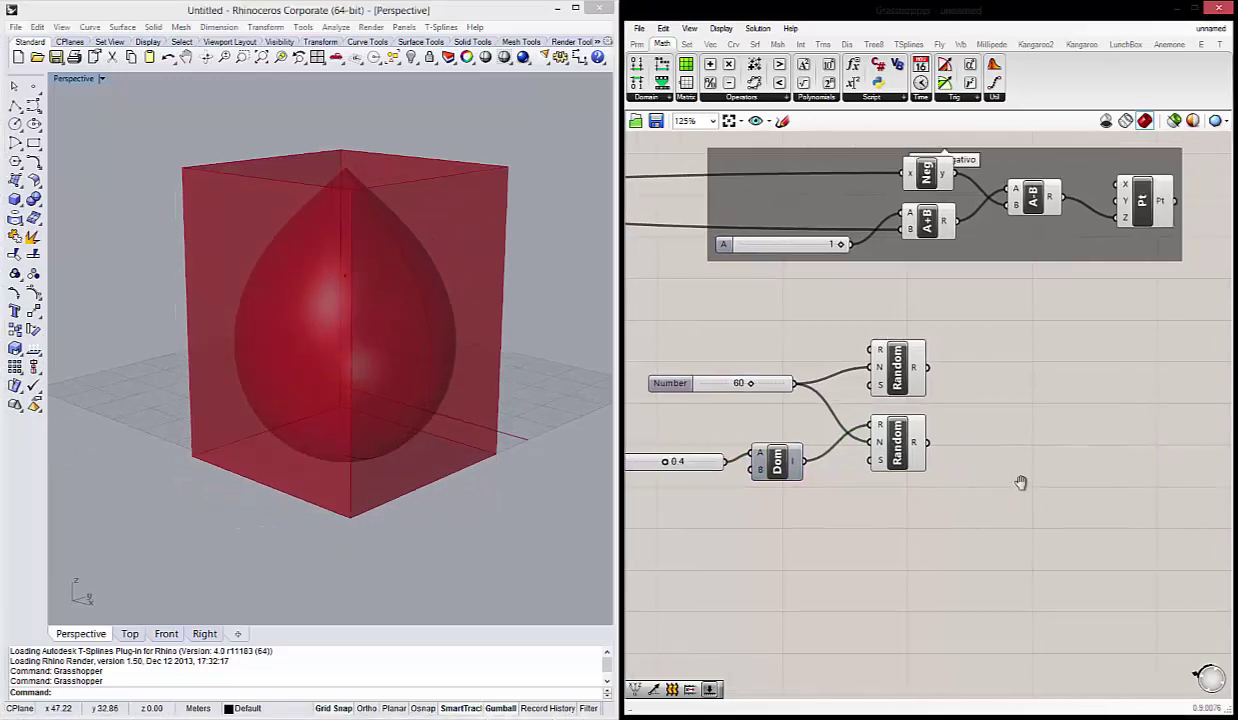
pyautogui.moveTo(995, 544); pyautogui.dragTo(848, 325)
pyautogui.moveTo(320, 395)
pyautogui.mouseDown(button='right')
pyautogui.moveTo(316, 406)
pyautogui.moveTo(373, 445)
pyautogui.moveTo(343, 417)
pyautogui.mouseUp(button='right')
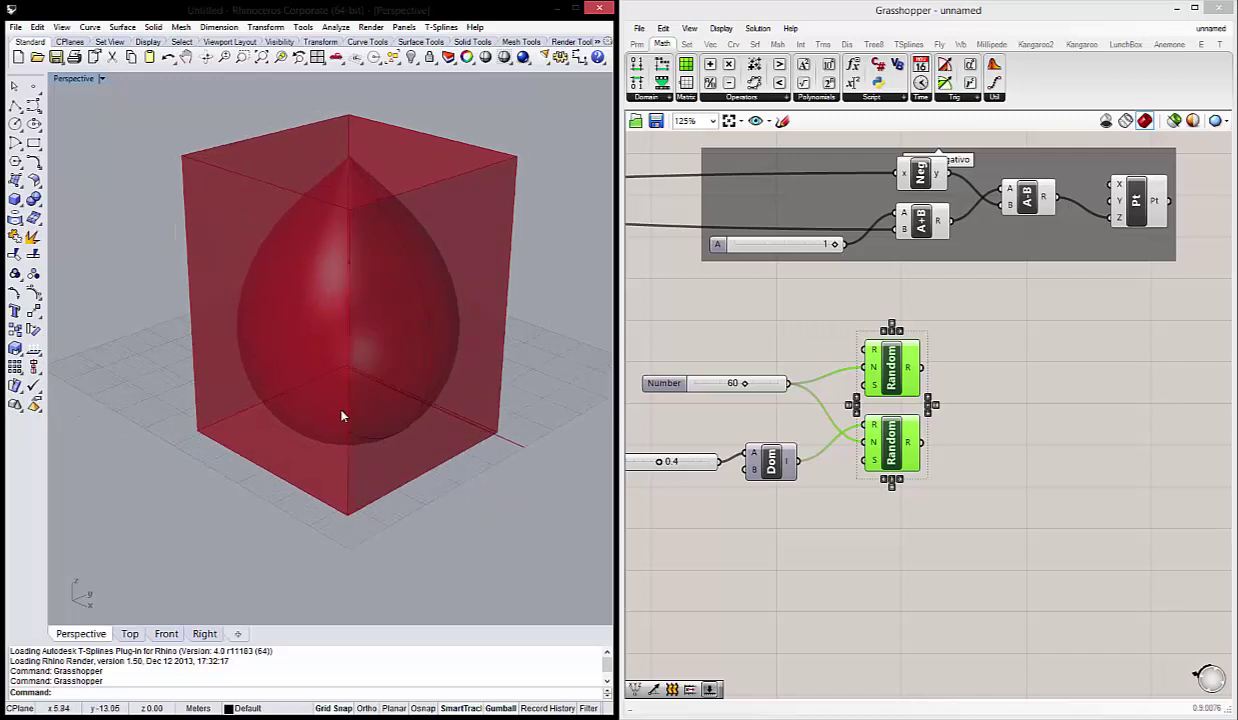
pyautogui.moveTo(431, 381)
pyautogui.mouseDown(button='right')
pyautogui.moveTo(365, 395)
pyautogui.moveTo(409, 428)
pyautogui.moveTo(367, 370)
pyautogui.mouseUp(button='right')
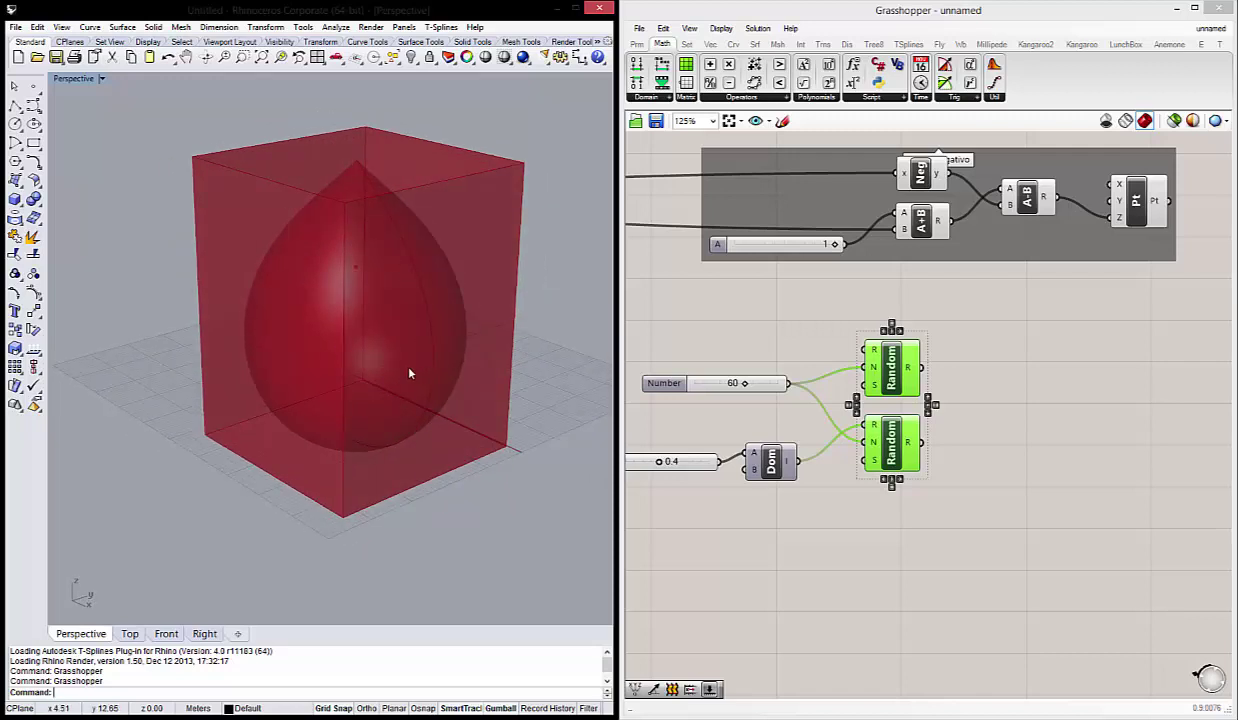
pyautogui.click(1006, 461)
pyautogui.moveTo(1011, 461); pyautogui.dragTo(992, 436, button='right')
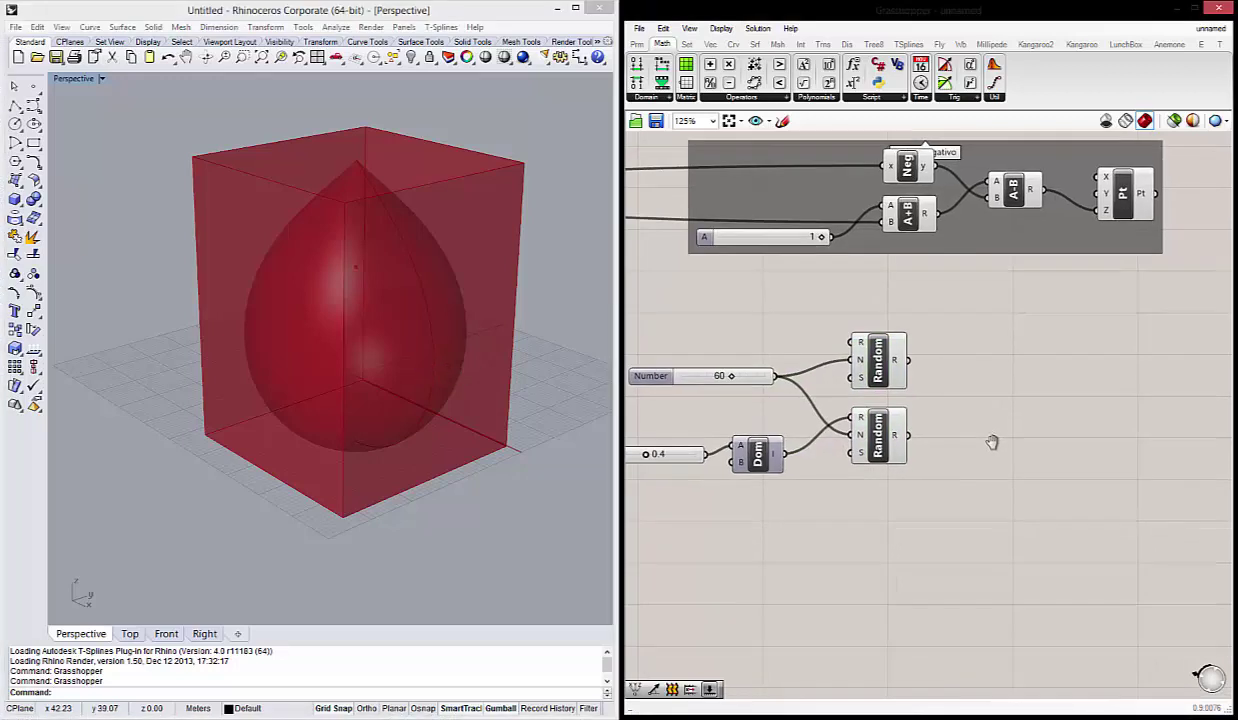
# Add a Construct Point component, then delete it as misplaced.
pyautogui.doubleClick(1019, 404)
pyautogui.write('co')
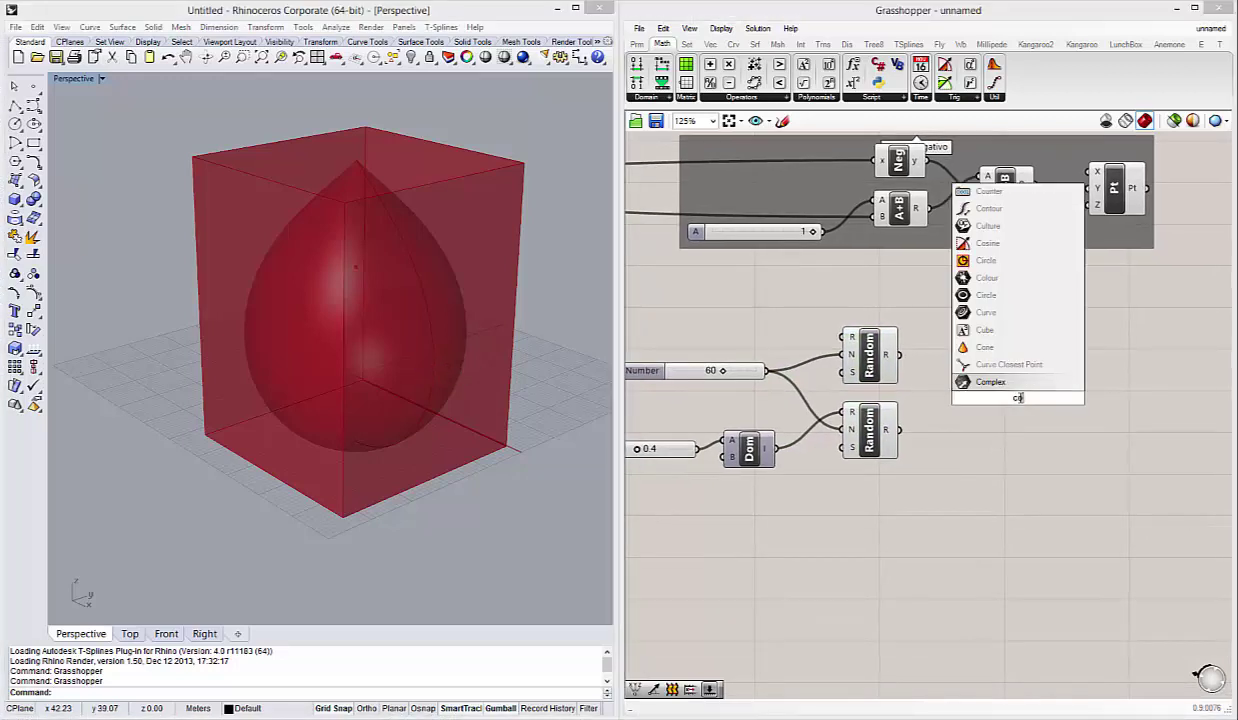
pyautogui.write('nstruc')
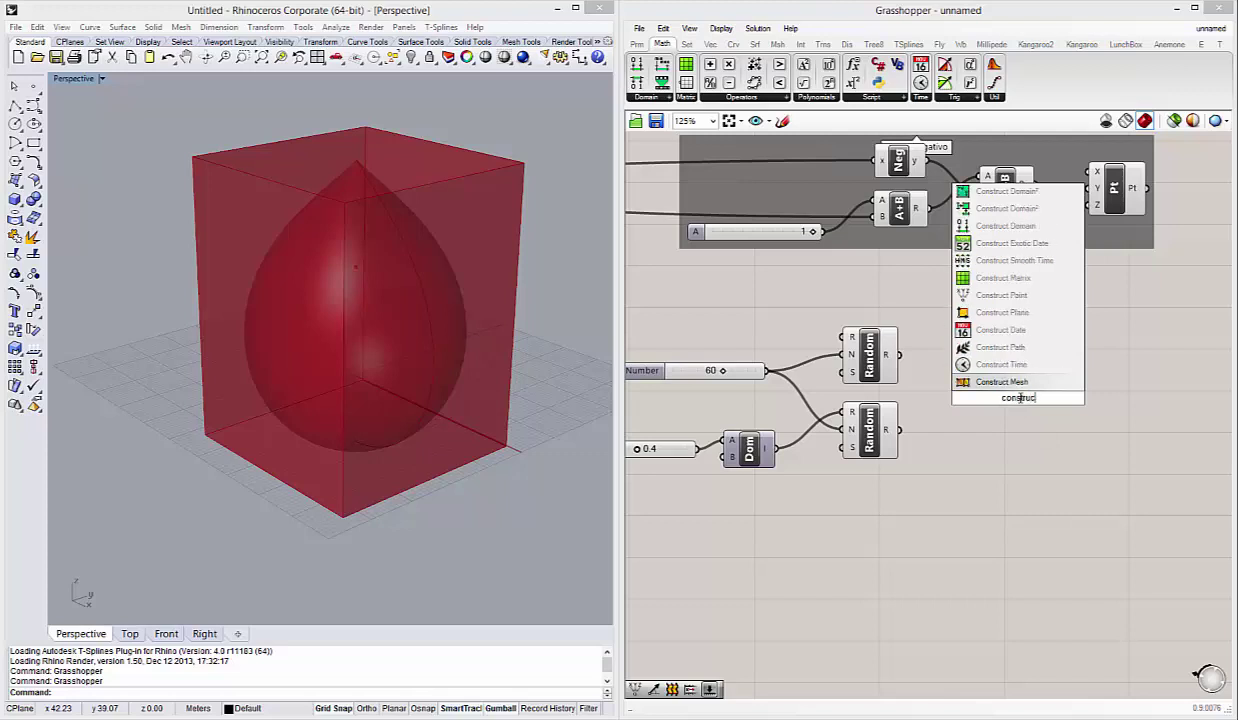
pyautogui.write('t point')
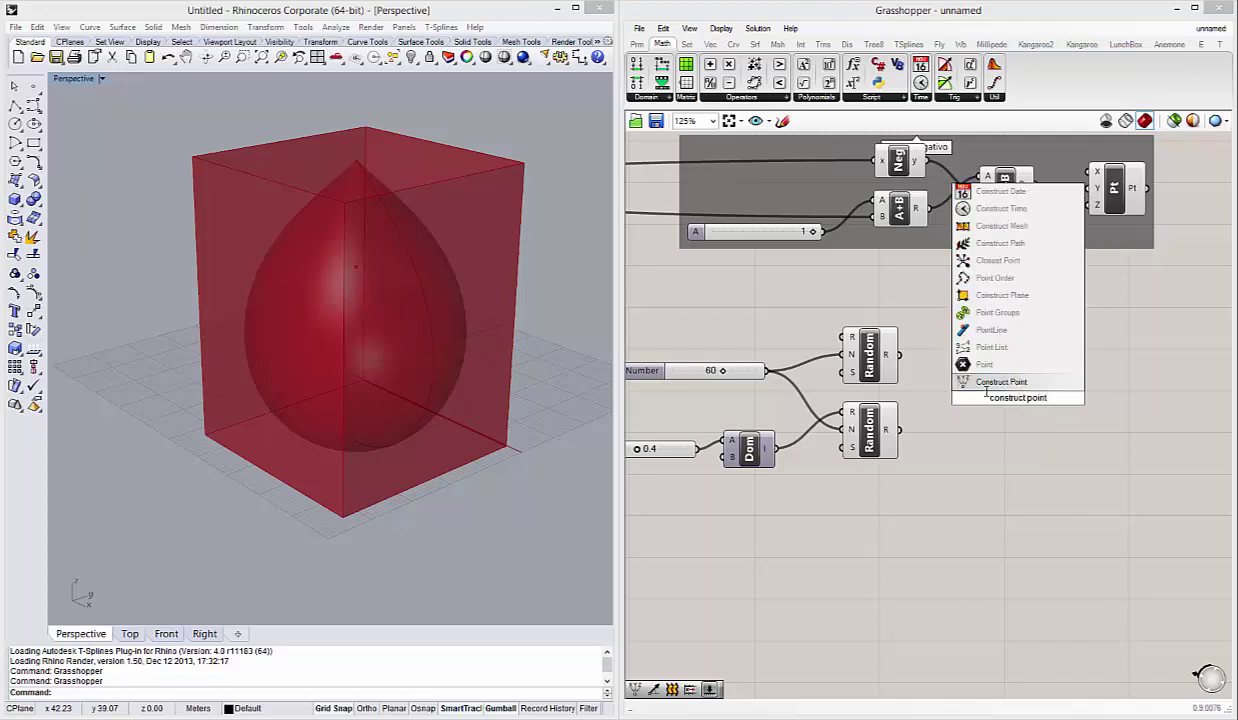
pyautogui.press('Return')
pyautogui.moveTo(1017, 410); pyautogui.dragTo(987, 412)
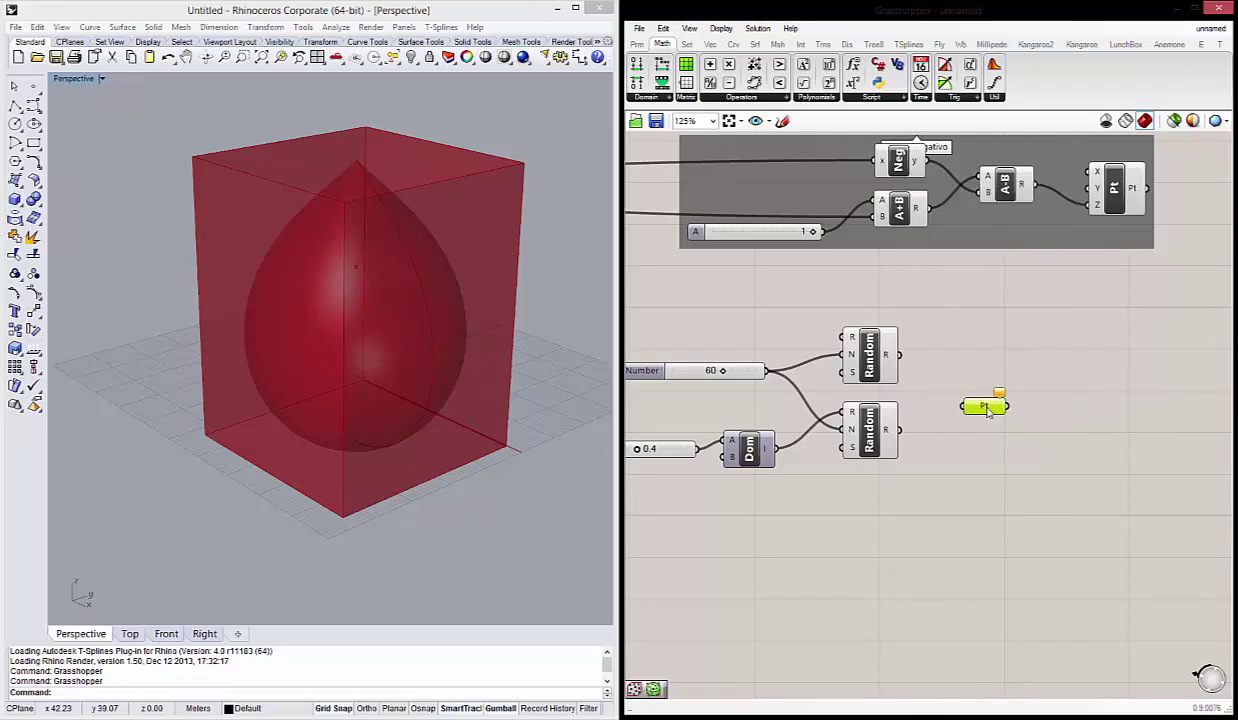
pyautogui.press('Delete')
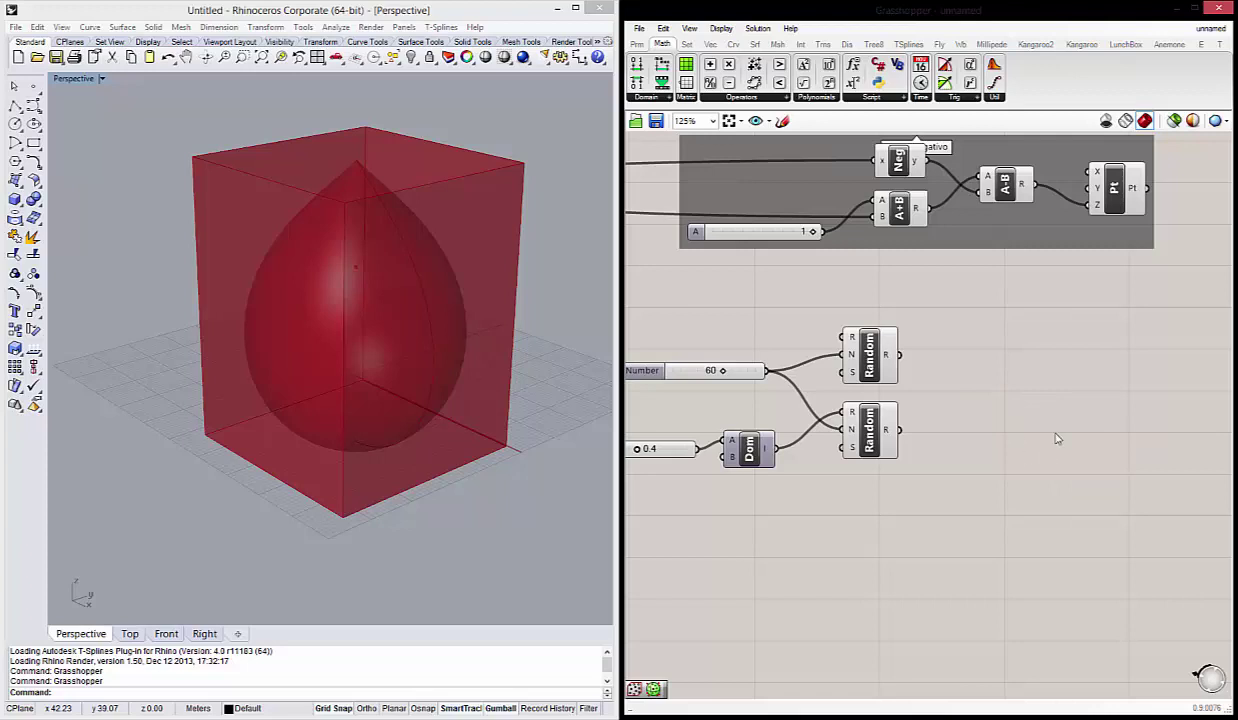
# Add a Construct Point fed by the upper Random into X and the lower Random into Y.
pyautogui.doubleClick(1057, 438)
pyautogui.write('const')
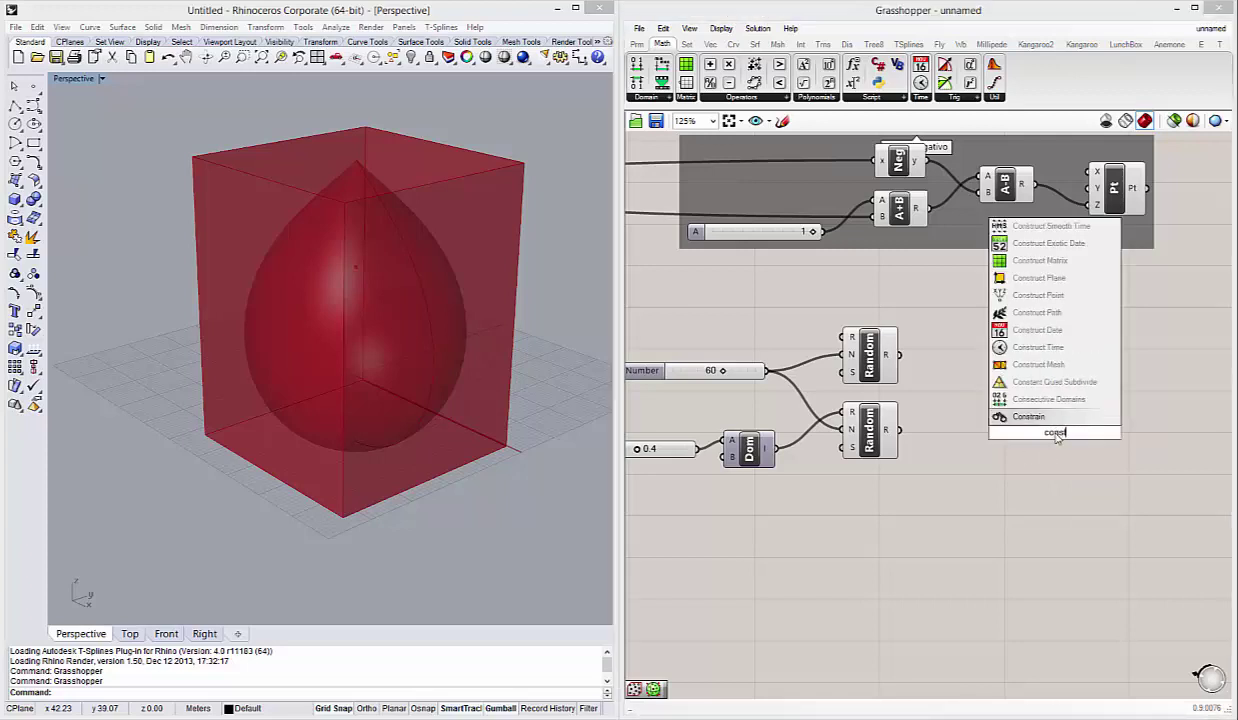
pyautogui.write('ruct')
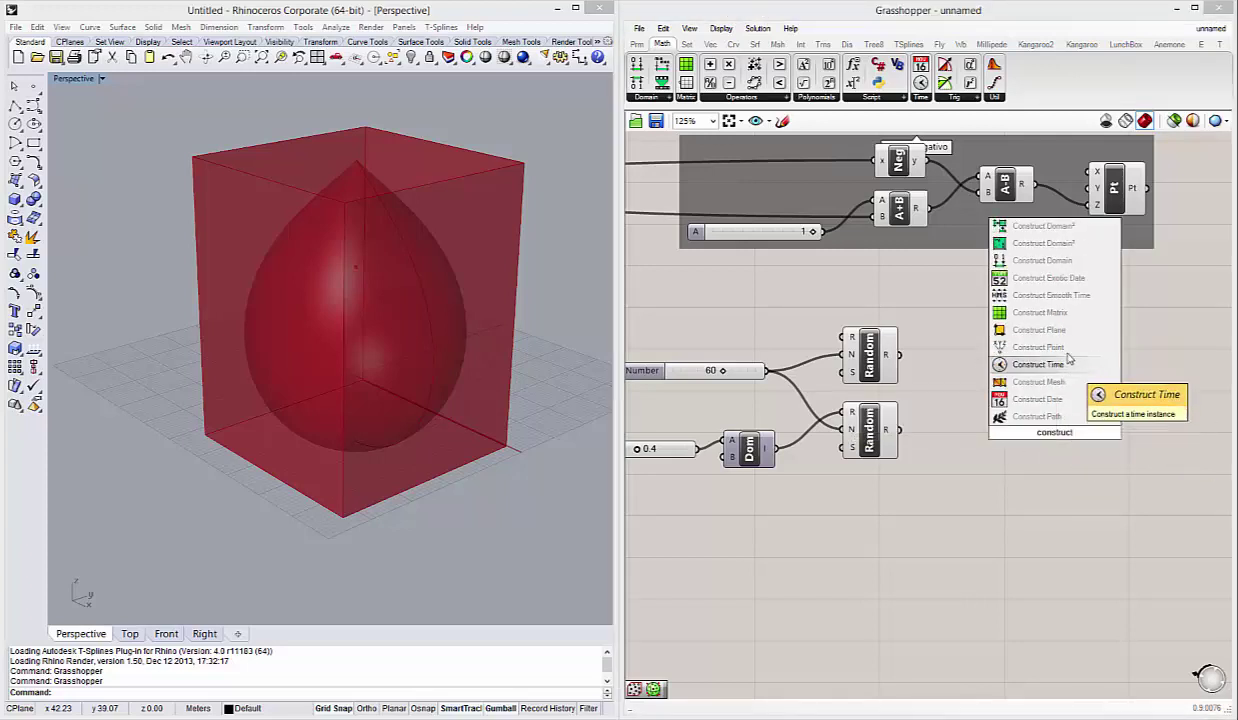
pyautogui.click(1045, 347)
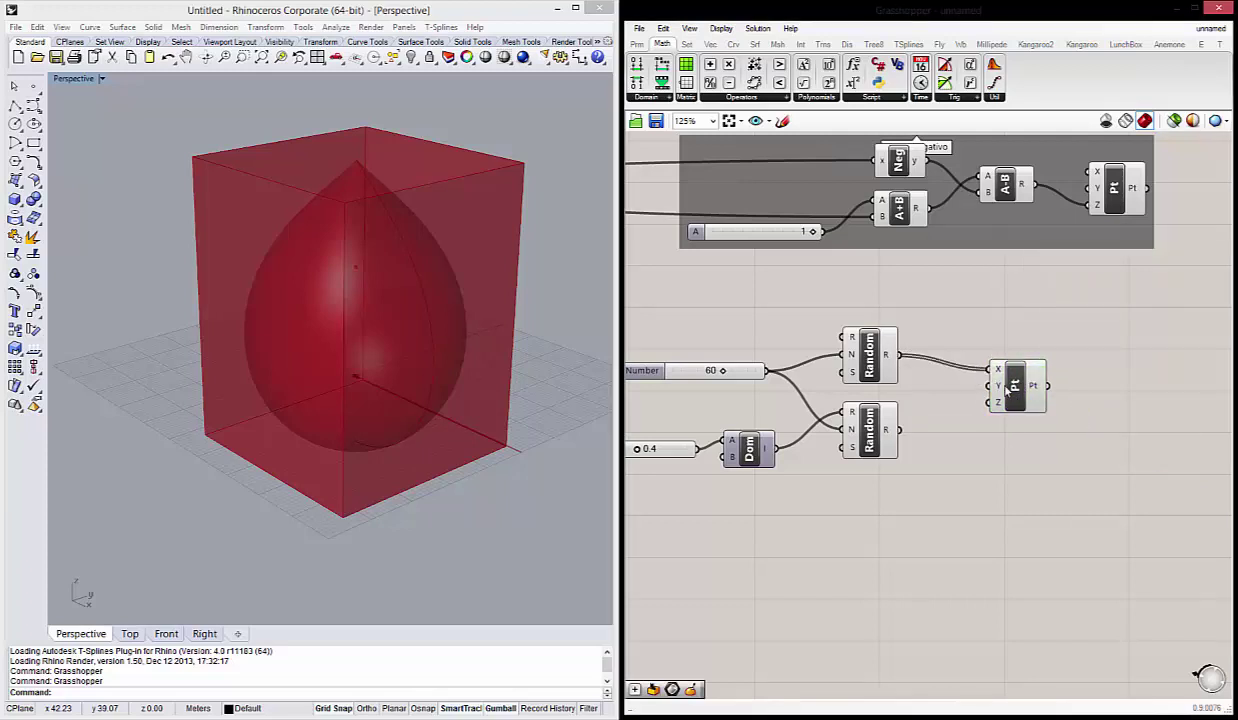
pyautogui.moveTo(900, 355); pyautogui.dragTo(989, 386)
pyautogui.moveTo(898, 430); pyautogui.dragTo(990, 403)
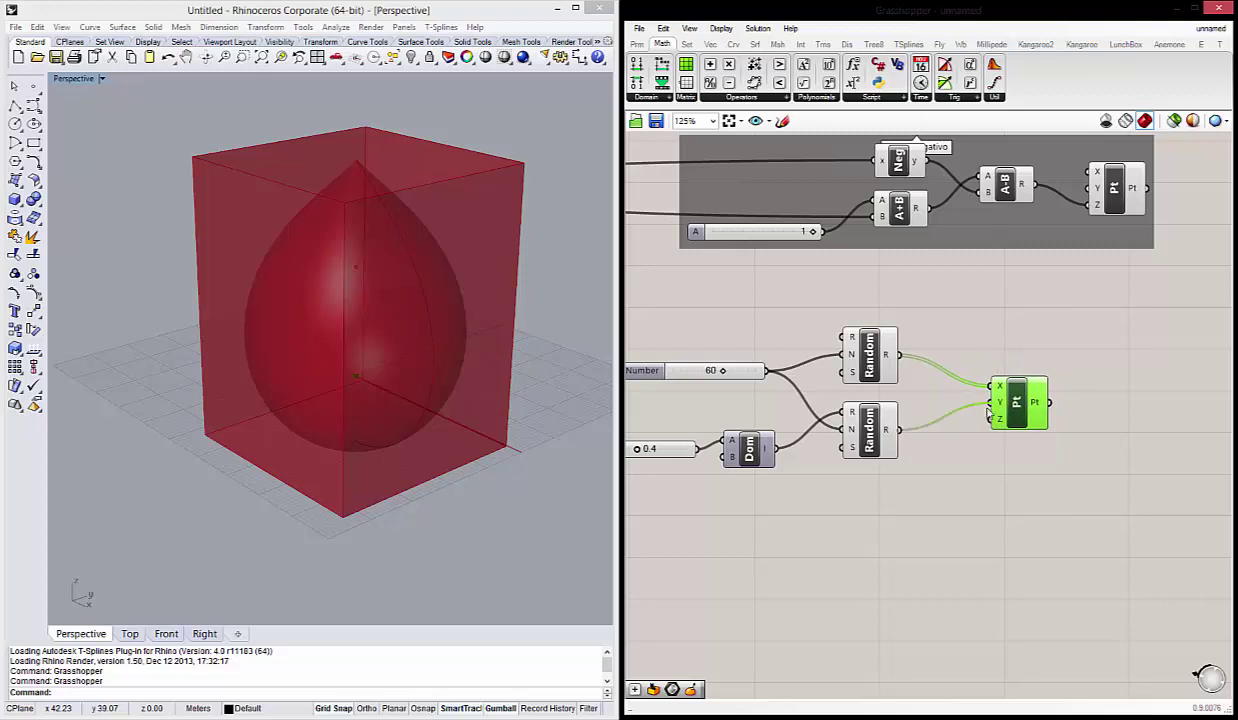
# Zoom and orbit the Rhino view to inspect the random points around the box.
pyautogui.scroll(5, 378, 361)
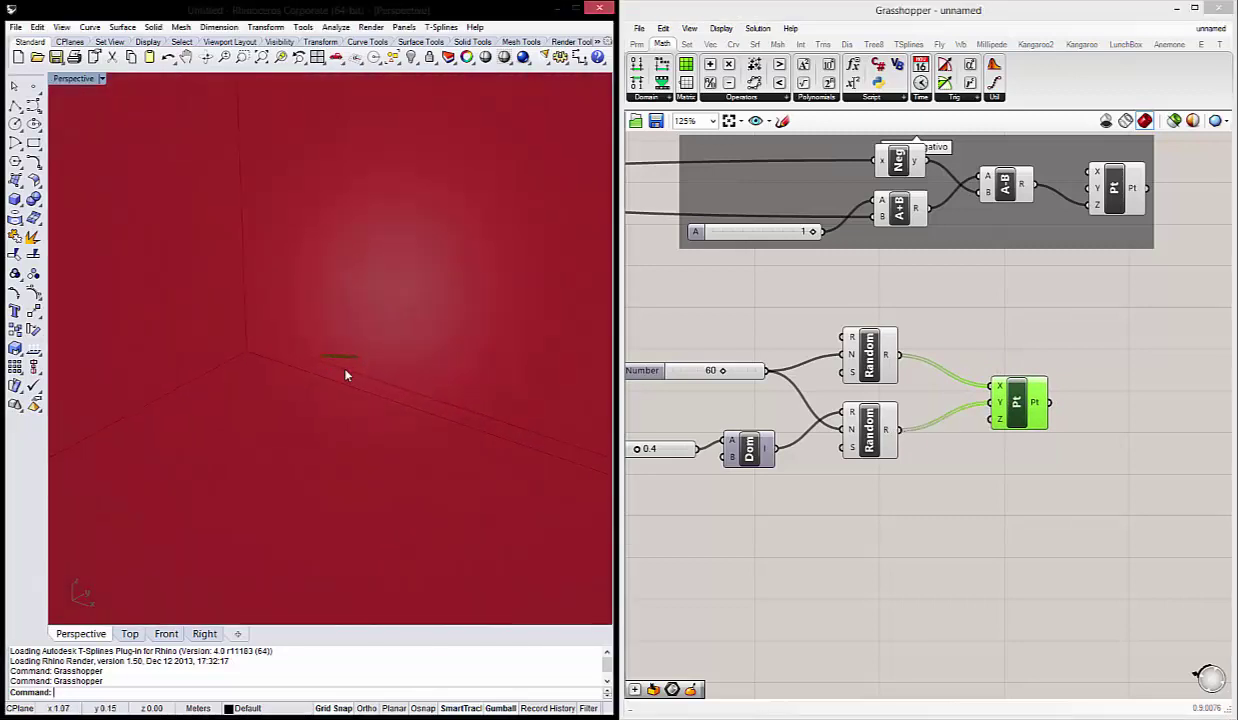
pyautogui.scroll(-3, 345, 372)
pyautogui.scroll(-3, 346, 372)
pyautogui.scroll(-2, 350, 372)
pyautogui.scroll(3, 355, 380)
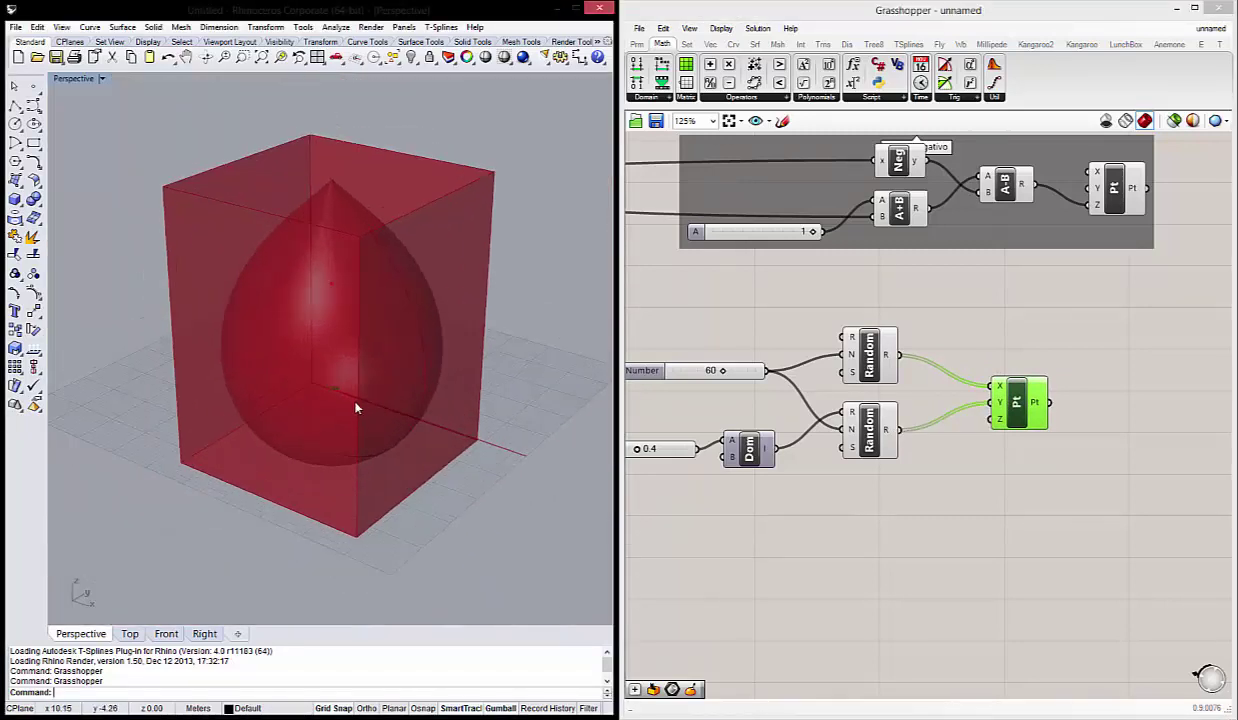
pyautogui.scroll(-1, 354, 367)
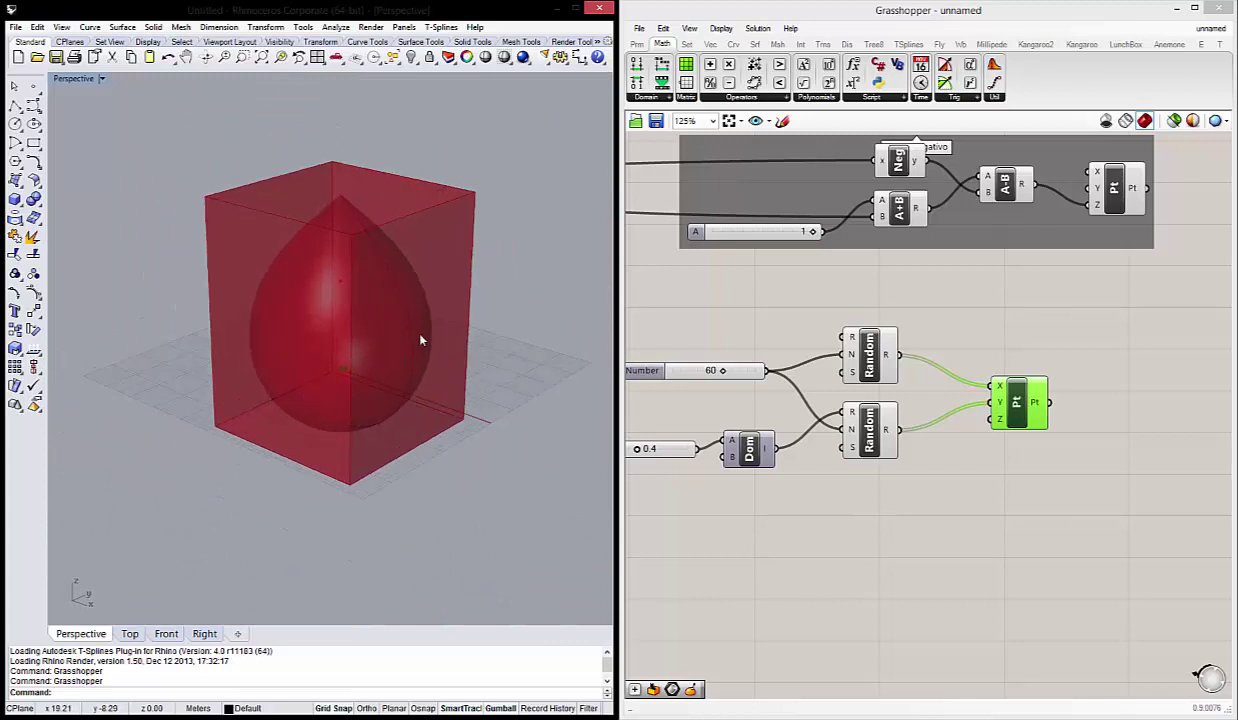
pyautogui.moveTo(376, 354); pyautogui.dragTo(289, 300, button='right')
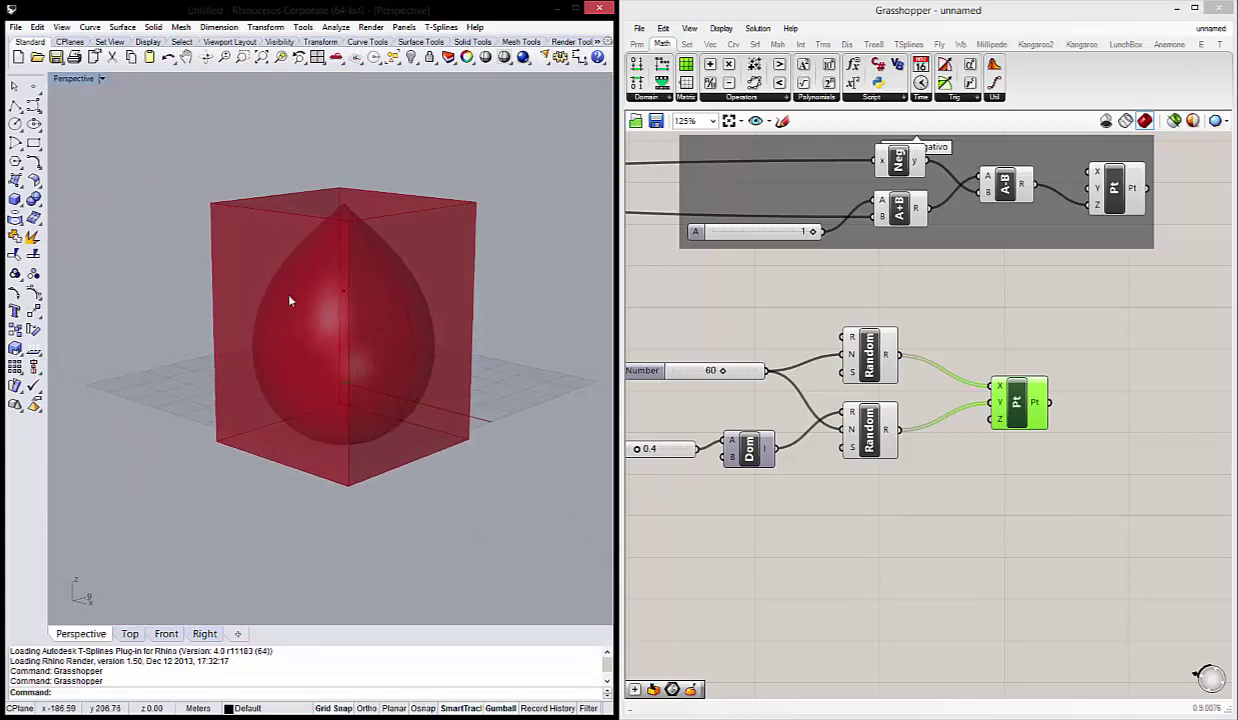
pyautogui.moveTo(354, 331)
pyautogui.mouseDown(button='right')
pyautogui.moveTo(312, 395)
pyautogui.moveTo(350, 450)
pyautogui.mouseUp(button='right')
pyautogui.scroll(2, 320, 400)
pyautogui.scroll(-1, 340, 420)
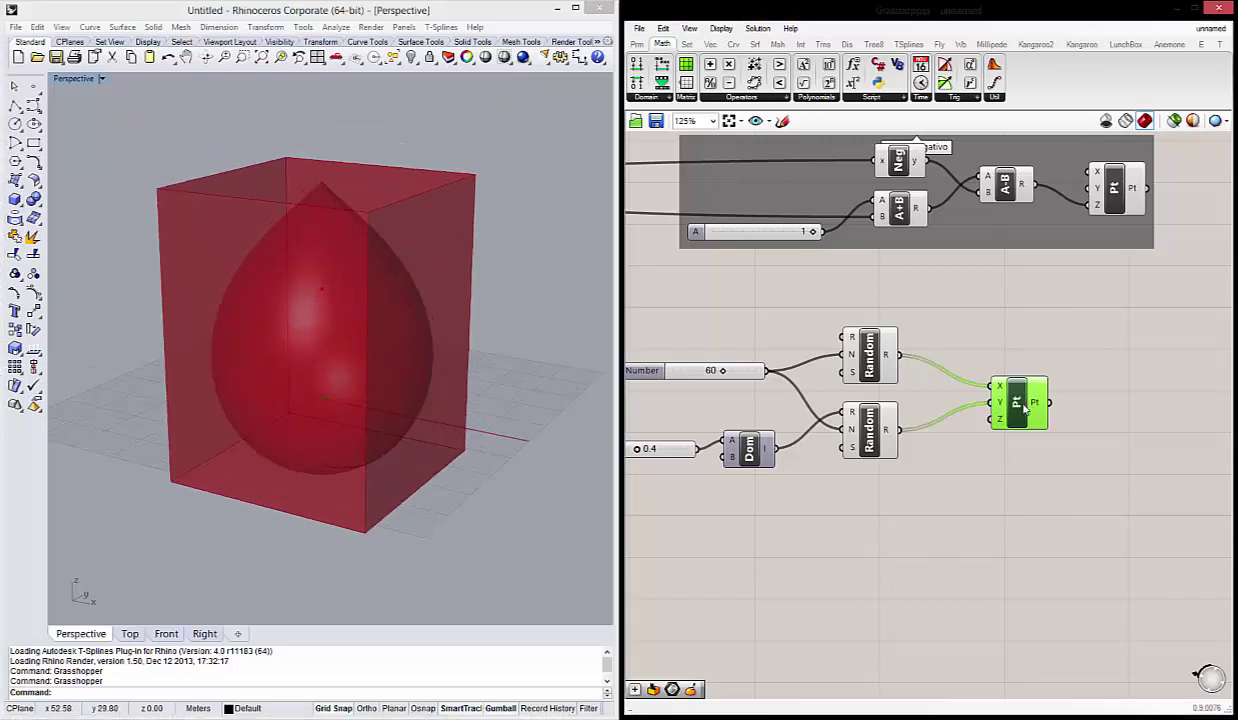
pyautogui.moveTo(1030, 408); pyautogui.dragTo(1017, 408)
pyautogui.scroll(-2, 1000, 445)
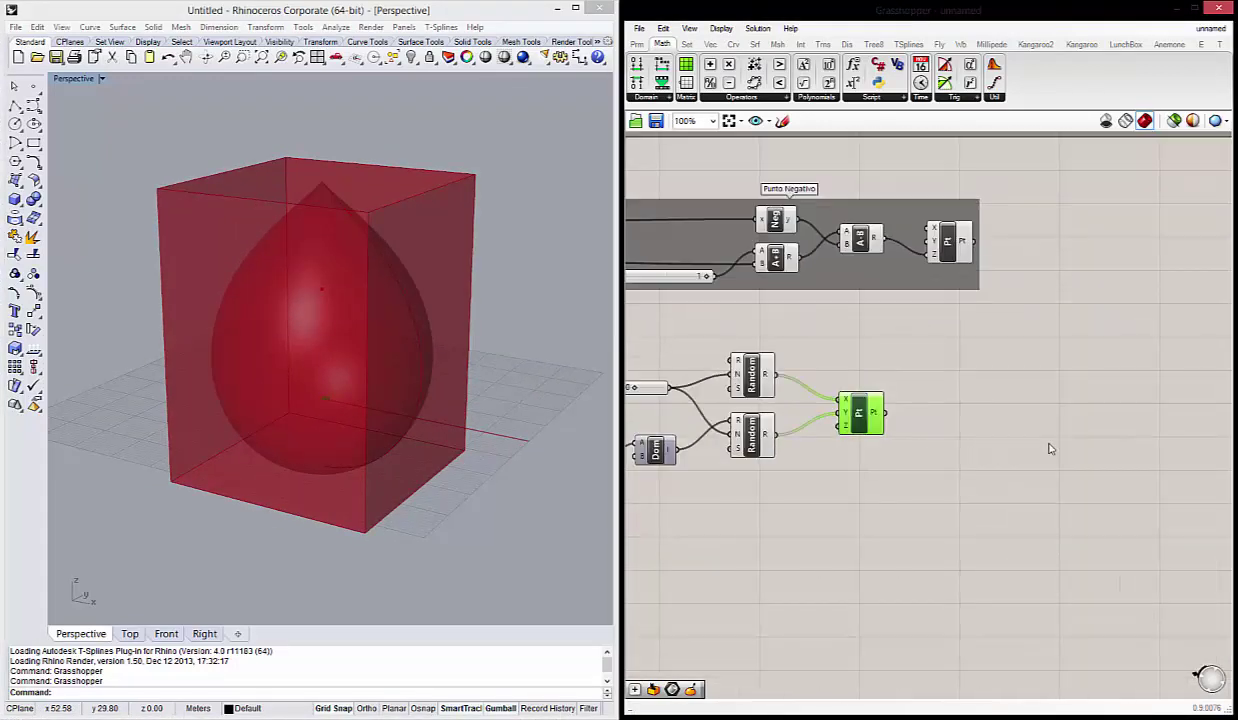
# Add an Evaluate Surface component via 'eva' and wire the random points into its uv input.
pyautogui.doubleClick(1004, 380)
pyautogui.write('eva')
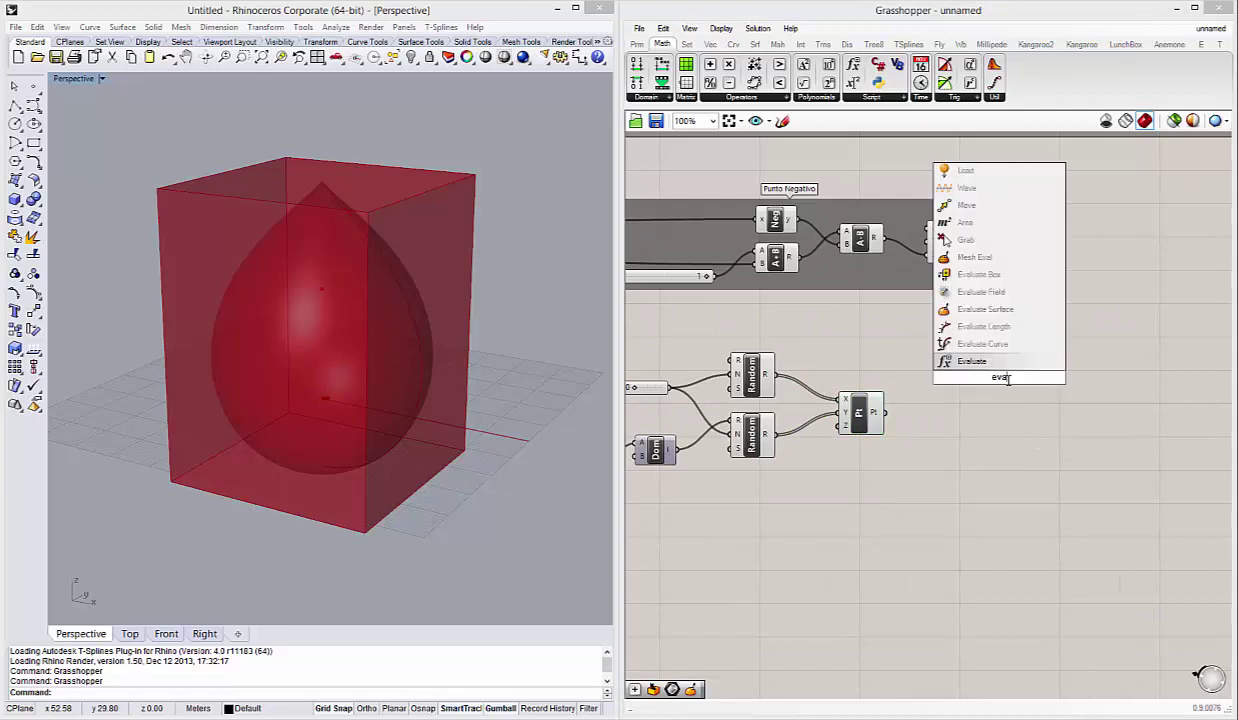
pyautogui.click(985, 309)
pyautogui.click(958, 444)
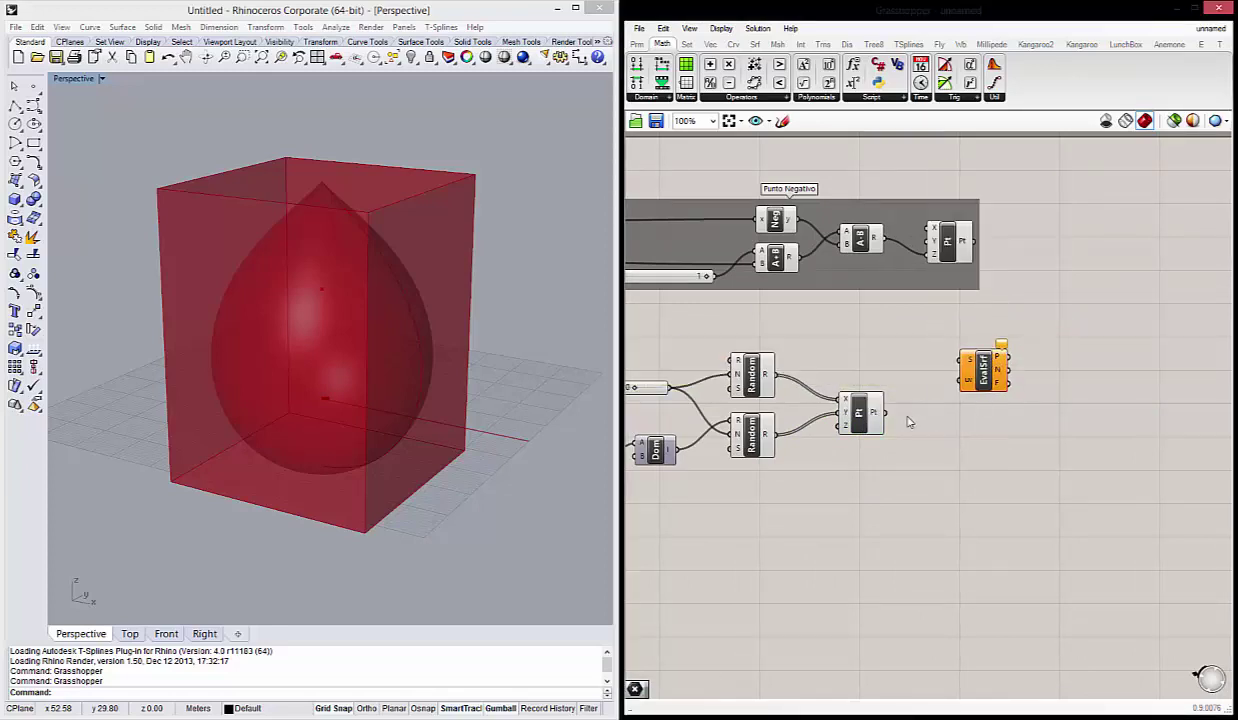
pyautogui.scroll(2, 897, 414)
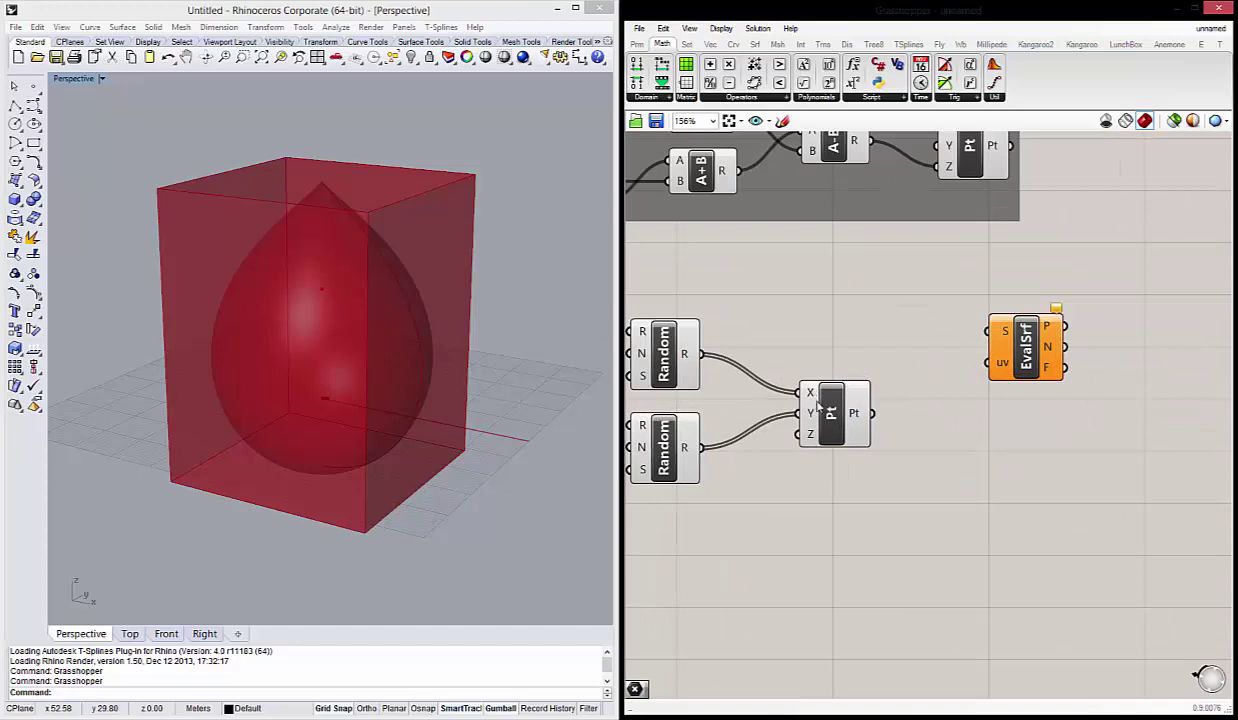
pyautogui.moveTo(871, 413); pyautogui.dragTo(988, 362)
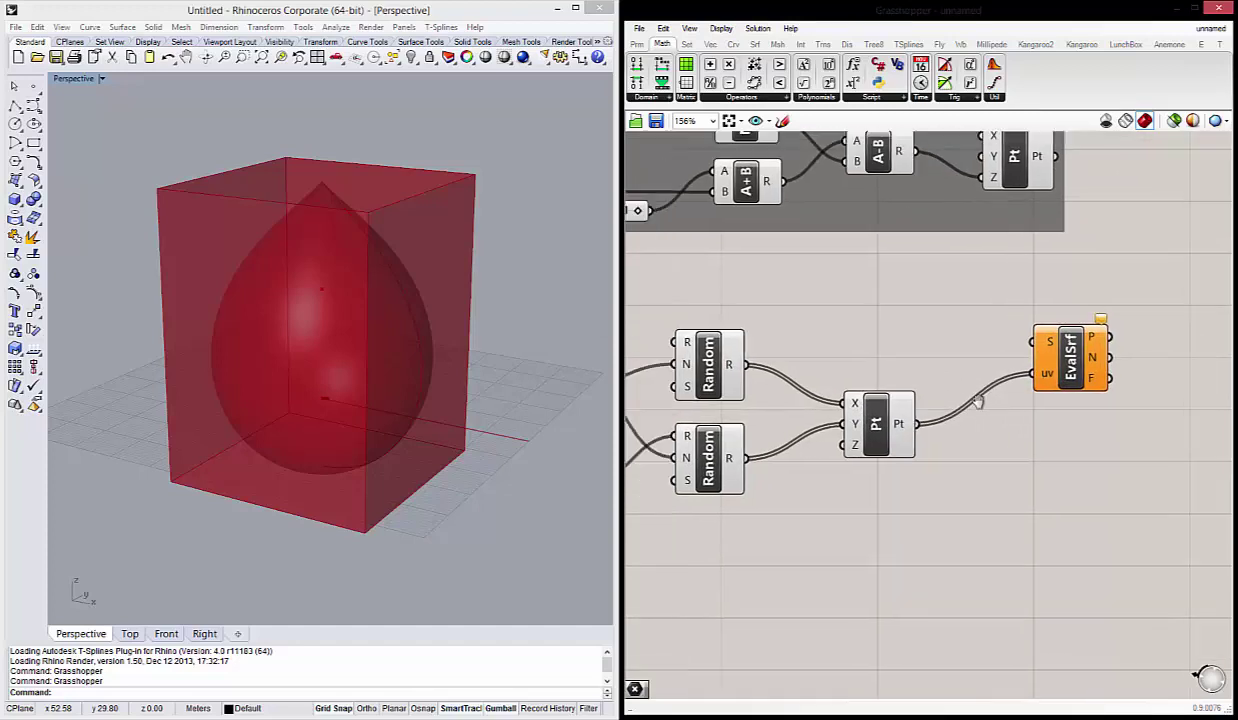
pyautogui.scroll(-2, 1080, 372)
# Connect the Deform output of the teardrop to Evaluate Surface's S input.
pyautogui.click(1080, 372)
pyautogui.moveTo(1082, 373); pyautogui.dragTo(1079, 373)
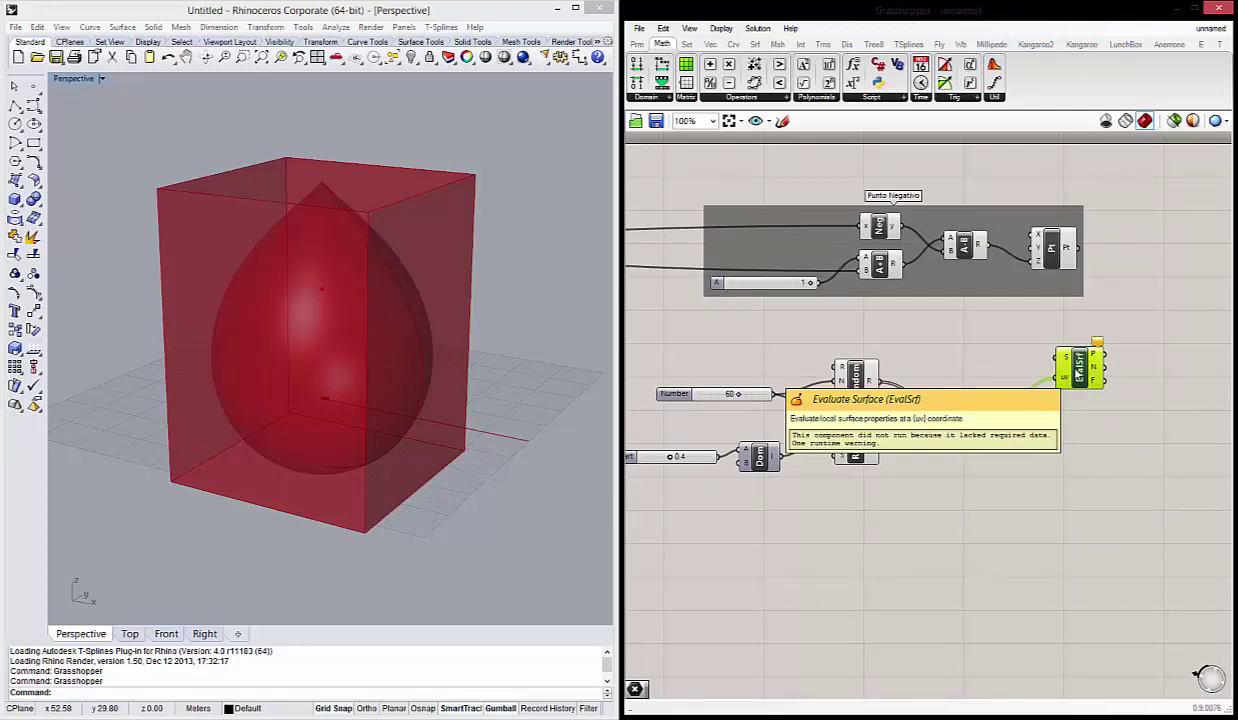
pyautogui.click(960, 325)
pyautogui.scroll(-2, 880, 360)
pyautogui.scroll(1, 727, 352)
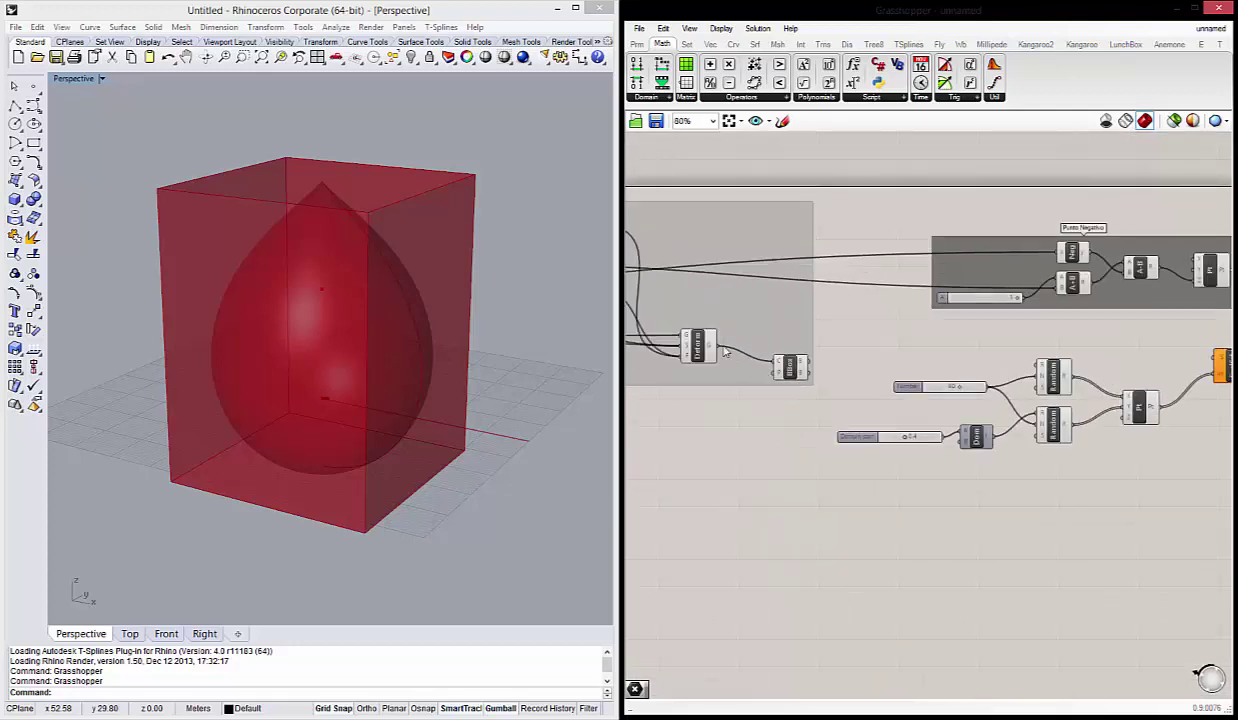
pyautogui.click(697, 345)
pyautogui.moveTo(298, 362)
pyautogui.mouseDown(button='right')
pyautogui.moveTo(350, 308)
pyautogui.moveTo(330, 340)
pyautogui.mouseUp(button='right')
pyautogui.moveTo(860, 340); pyautogui.dragTo(929, 375, button='right')
pyautogui.moveTo(711, 318); pyautogui.dragTo(1205, 327)
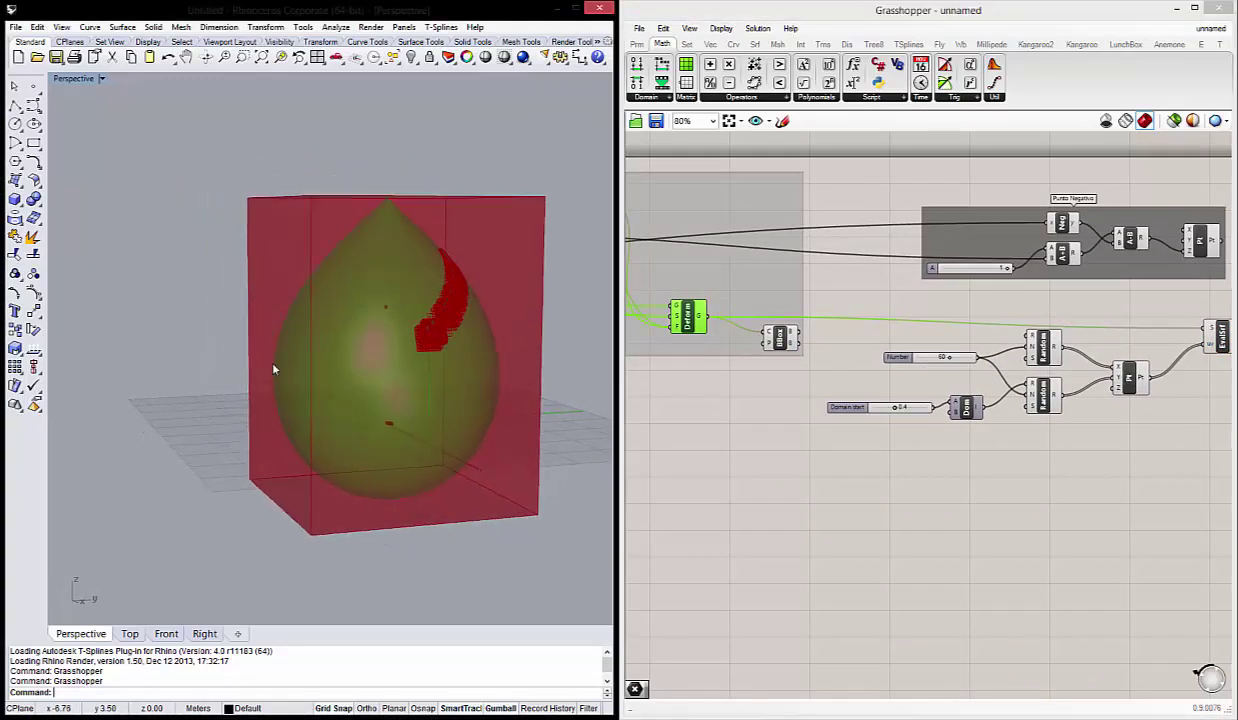
# Orbit the Rhino view to inspect the red strip mapped onto the deformed teardrop.
pyautogui.moveTo(322, 390); pyautogui.dragTo(262, 343, button='right')
pyautogui.scroll(3, 453, 383)
pyautogui.scroll(2, 453, 383)
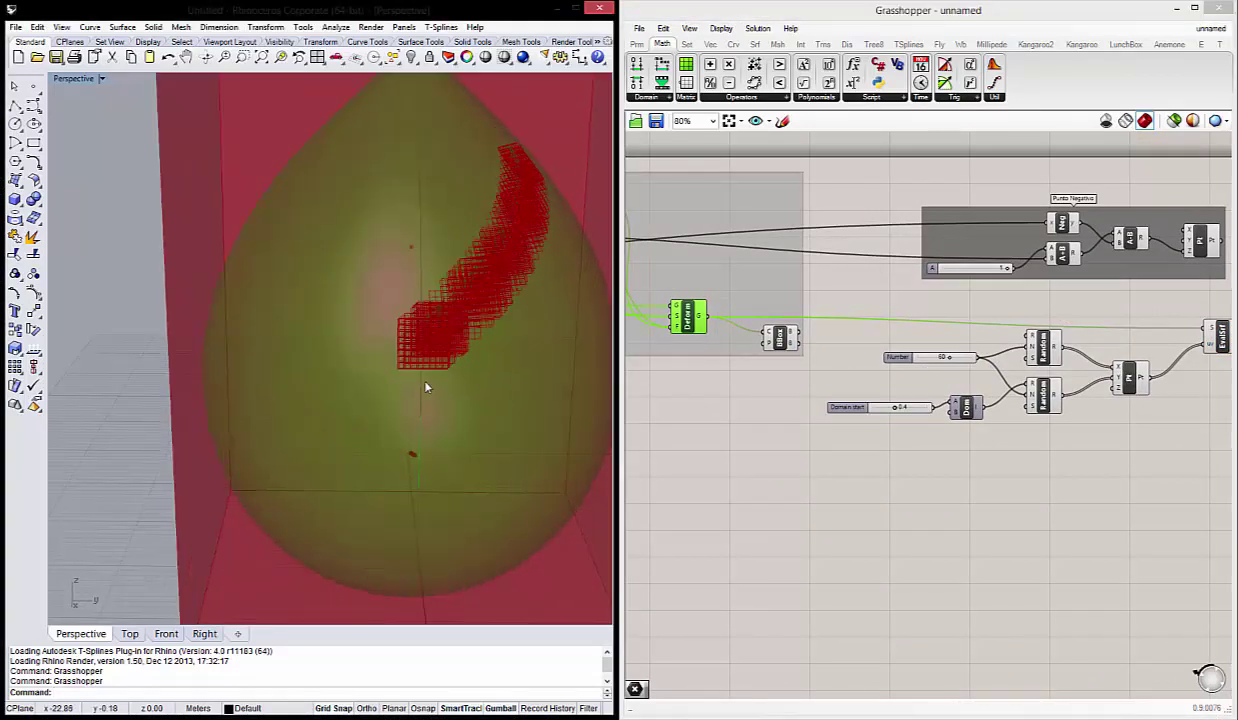
pyautogui.scroll(-4, 430, 385)
pyautogui.moveTo(483, 317)
pyautogui.mouseDown(button='right')
pyautogui.moveTo(387, 390)
pyautogui.moveTo(455, 357)
pyautogui.mouseUp(button='right')
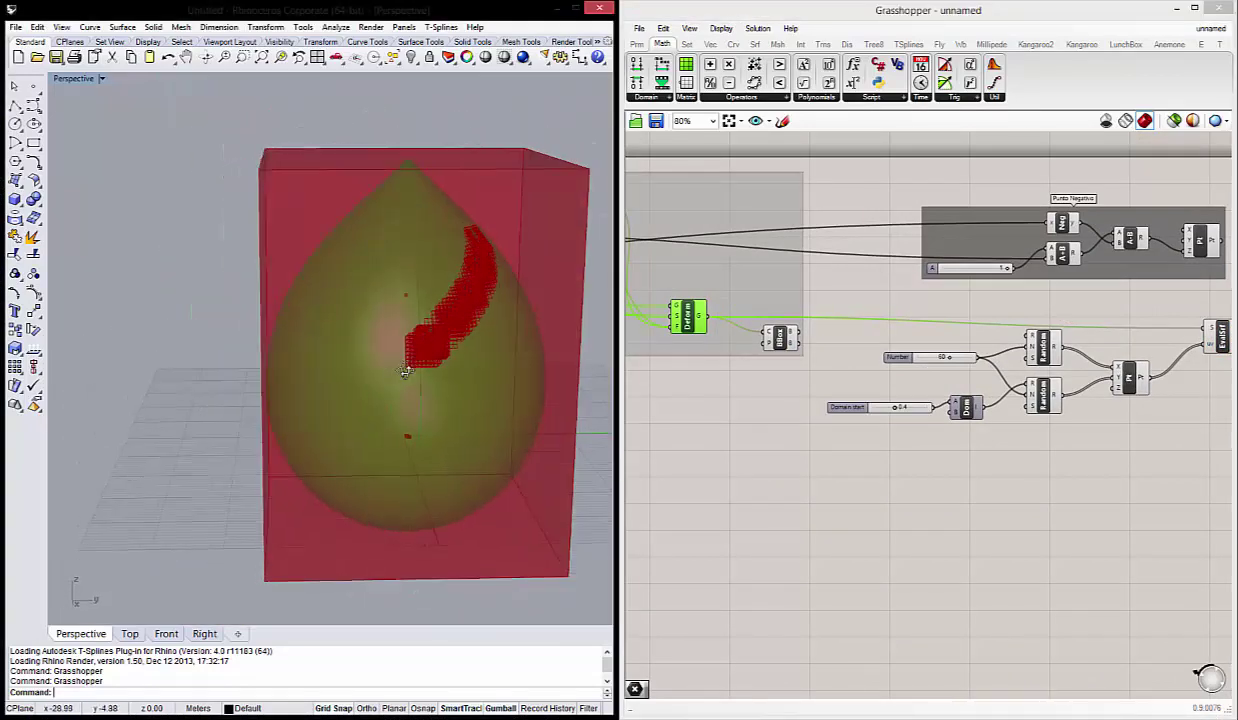
pyautogui.scroll(2, 455, 357)
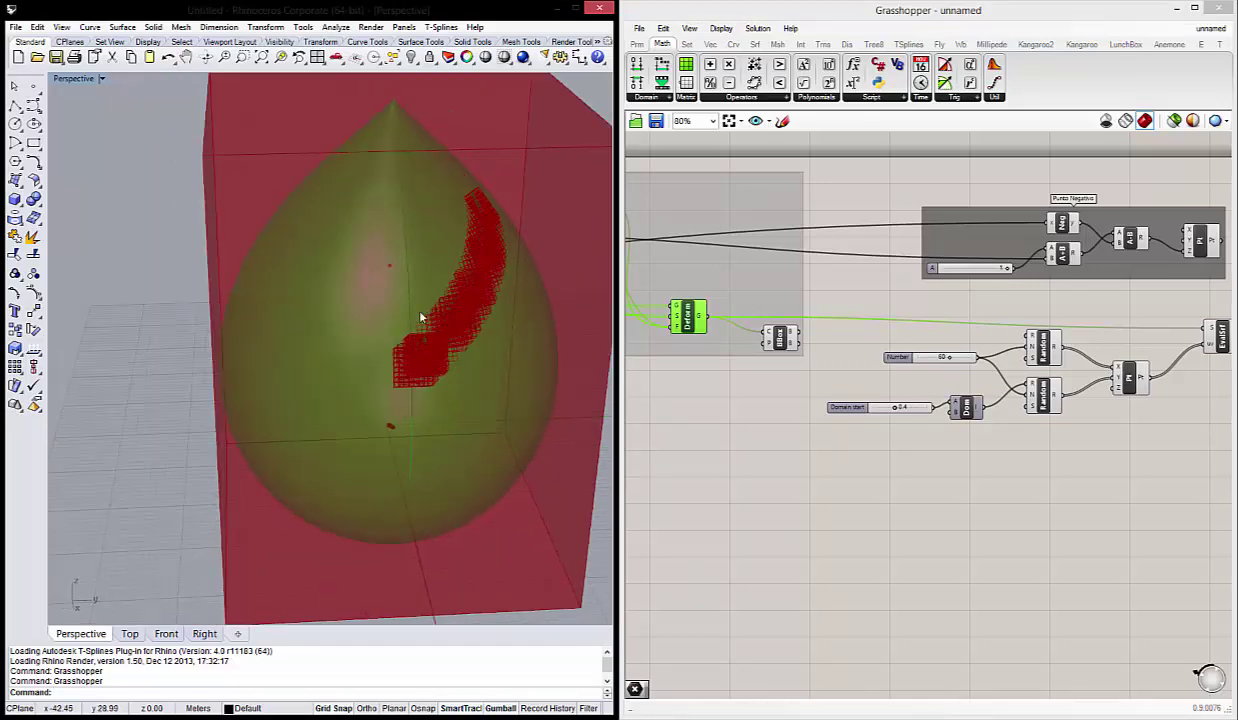
pyautogui.moveTo(423, 317)
pyautogui.mouseDown(button='right')
pyautogui.moveTo(434, 350)
pyautogui.moveTo(403, 384)
pyautogui.mouseUp(button='right')
pyautogui.scroll(-2, 403, 384)
pyautogui.click(743, 423)
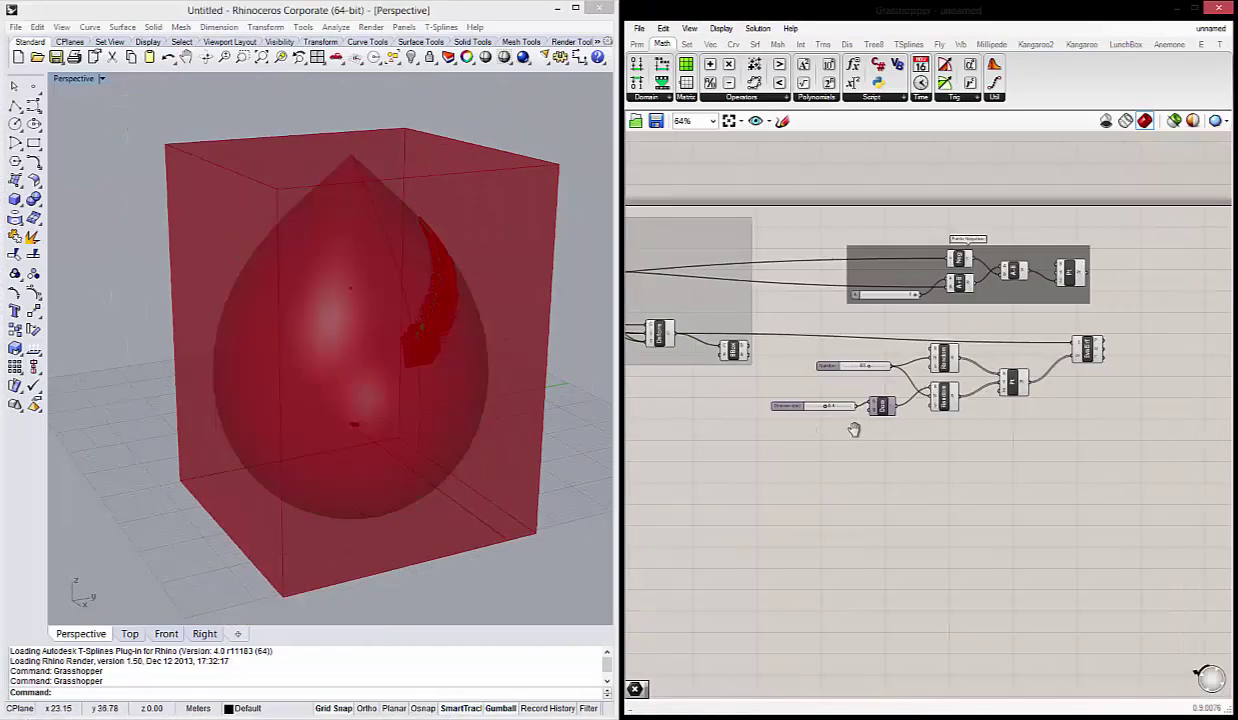
pyautogui.scroll(2, 1036, 381)
pyautogui.scroll(3, 1050, 330)
# Reparameterize Evaluate Surface's S input so its 60 points band across the whole teardrop.
pyautogui.rightClick(1061, 297)
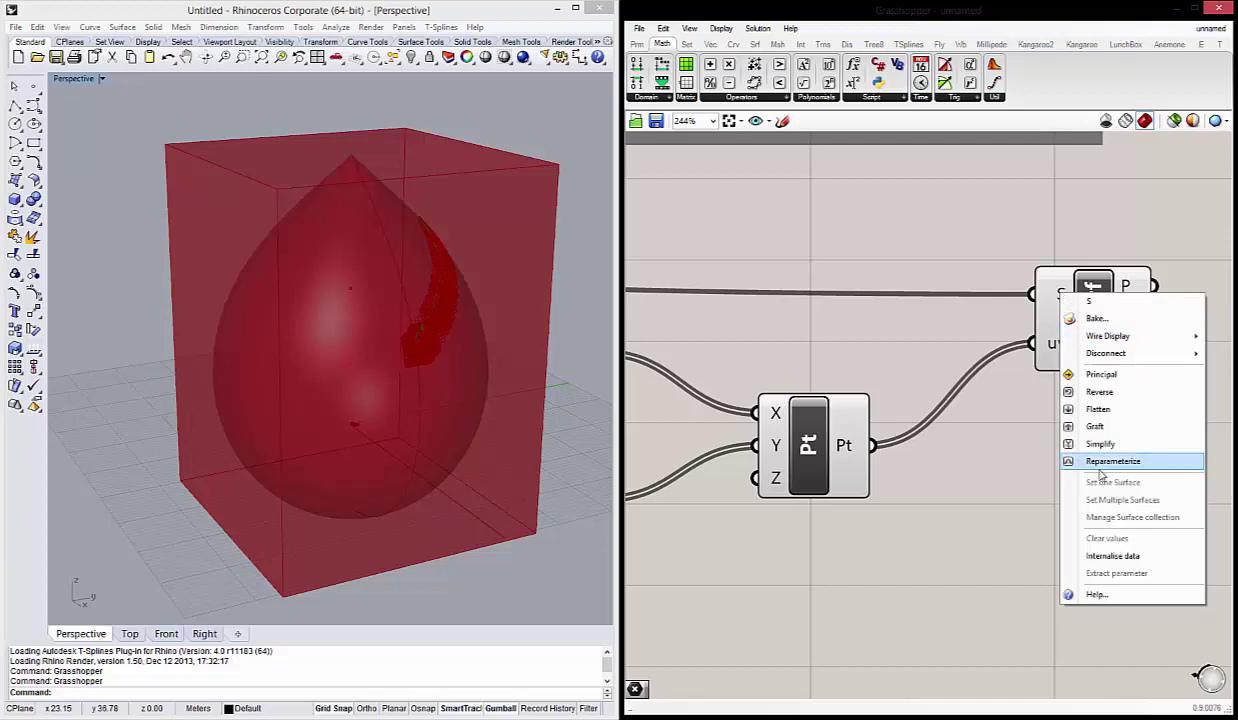
pyautogui.click(1122, 467)
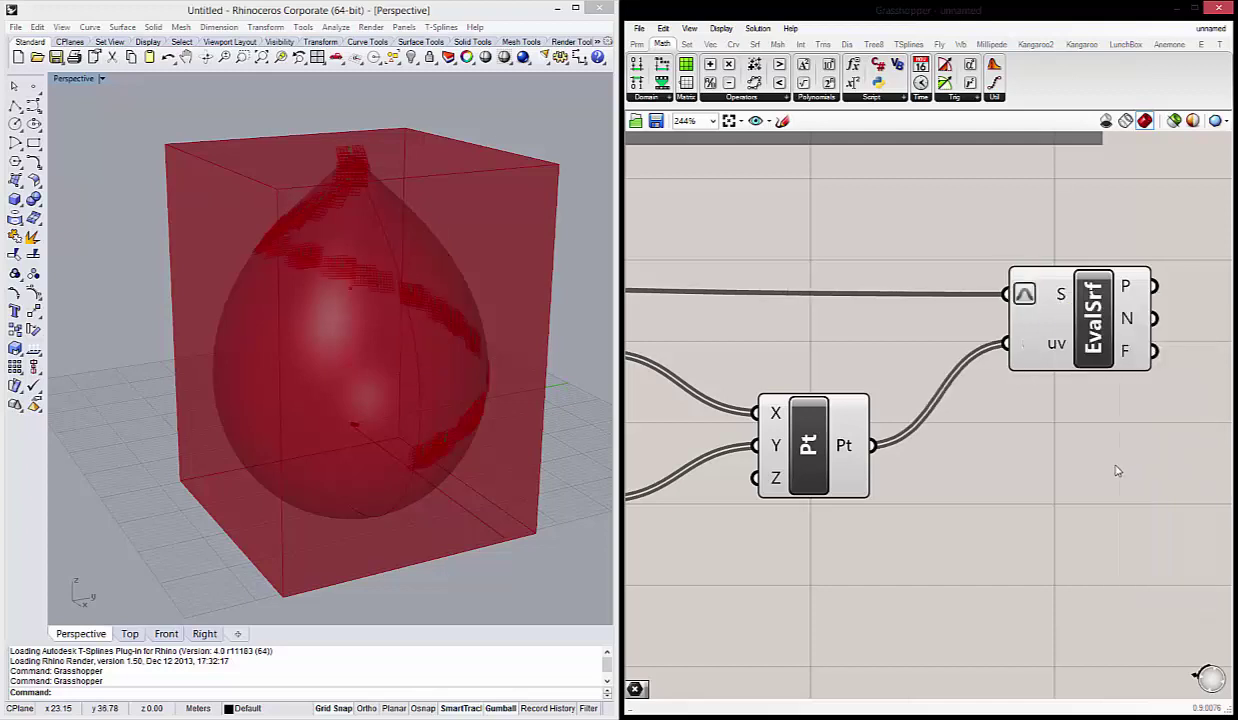
pyautogui.moveTo(381, 386)
pyautogui.mouseDown(button='right')
pyautogui.moveTo(354, 392)
pyautogui.moveTo(435, 415)
pyautogui.mouseUp(button='right')
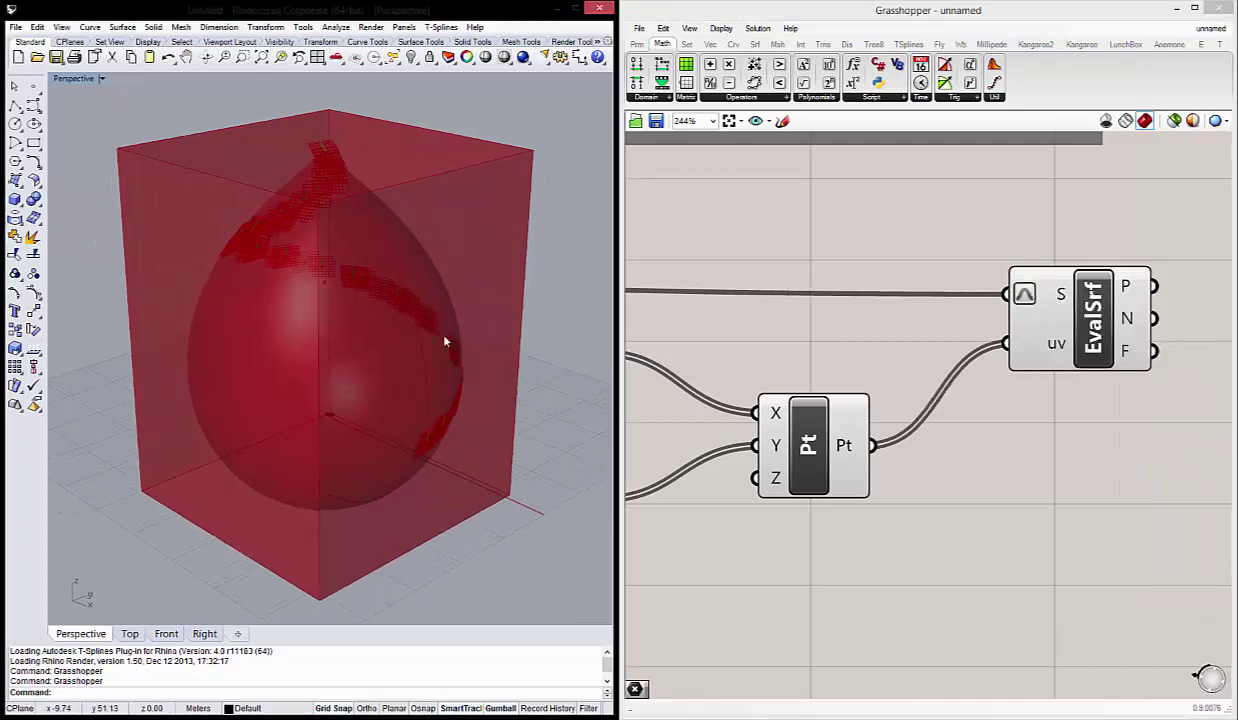
pyautogui.moveTo(445, 342)
pyautogui.mouseDown(button='right')
pyautogui.moveTo(274, 379)
pyautogui.moveTo(379, 401)
pyautogui.moveTo(395, 243)
pyautogui.moveTo(419, 339)
pyautogui.moveTo(268, 343)
pyautogui.moveTo(287, 354)
pyautogui.moveTo(423, 257)
pyautogui.moveTo(382, 279)
pyautogui.moveTo(340, 268)
pyautogui.mouseUp(button='right')
pyautogui.moveTo(381, 390)
pyautogui.mouseDown(button='right')
pyautogui.moveTo(326, 384)
pyautogui.moveTo(339, 312)
pyautogui.moveTo(360, 320)
pyautogui.mouseUp(button='right')
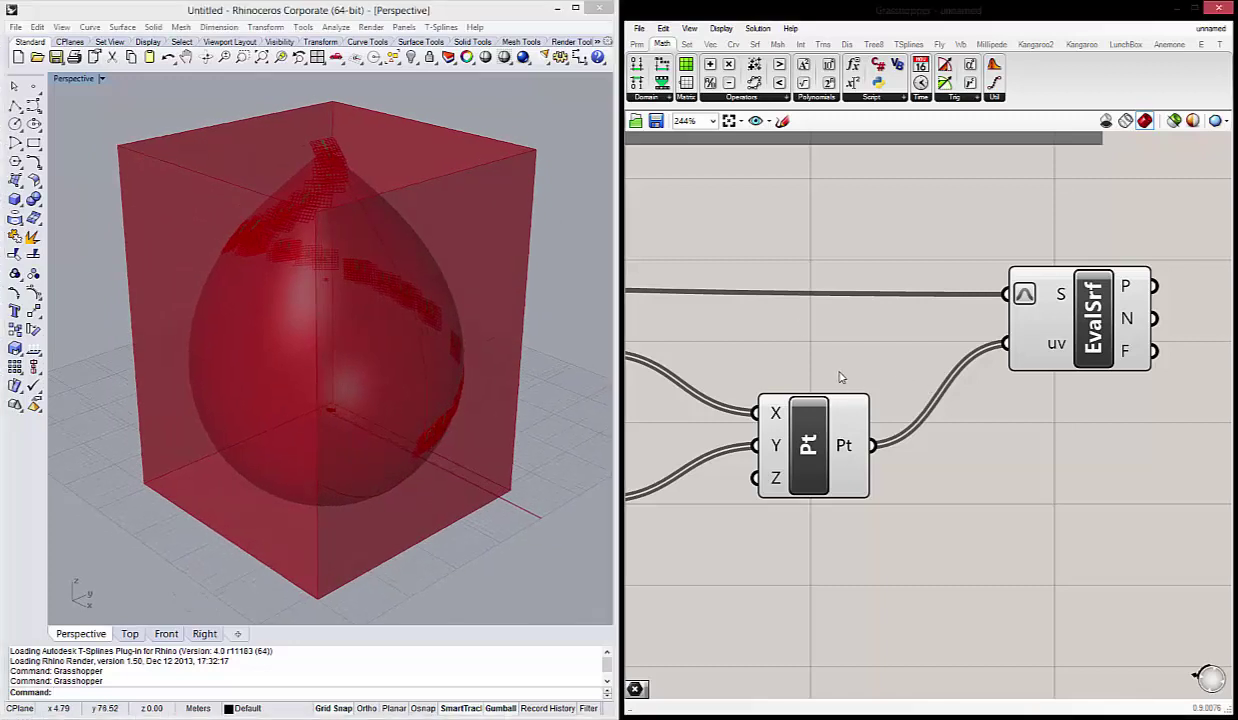
pyautogui.moveTo(342, 364)
pyautogui.mouseDown(button='right')
pyautogui.moveTo(406, 378)
pyautogui.moveTo(296, 262)
pyautogui.mouseUp(button='right')
pyautogui.click(472, 312)
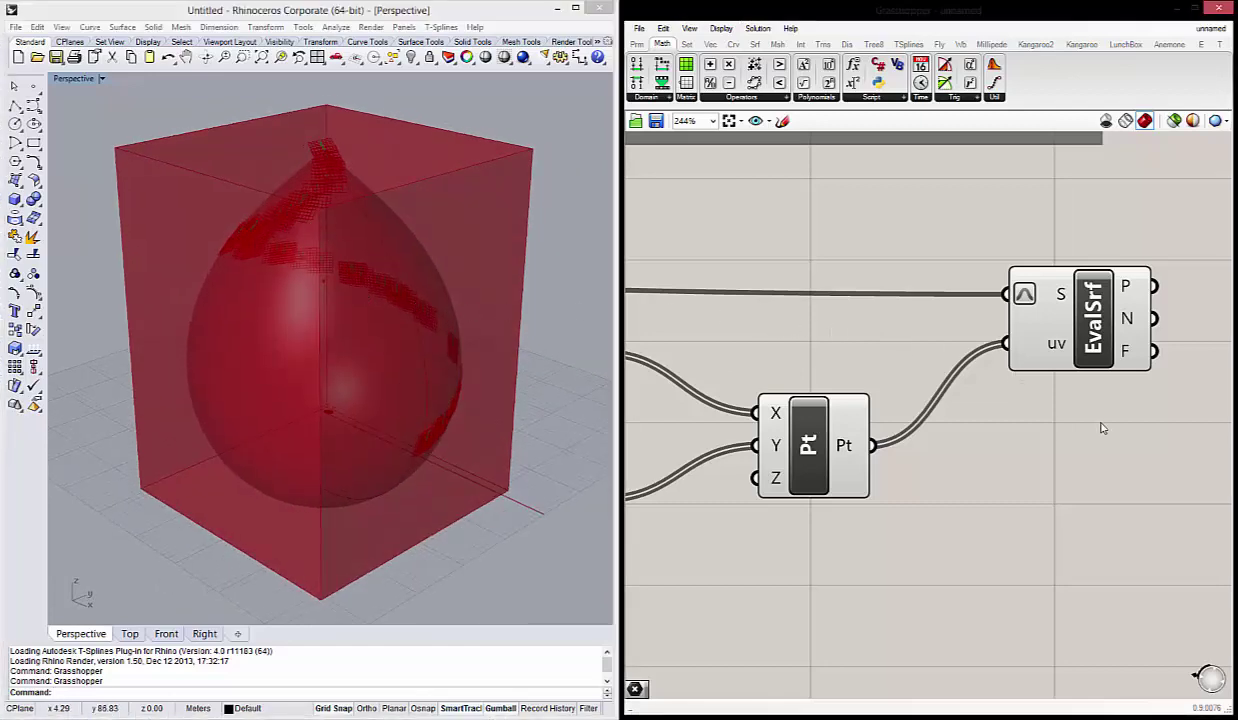
pyautogui.scroll(3, 925, 310)
pyautogui.click(870, 345)
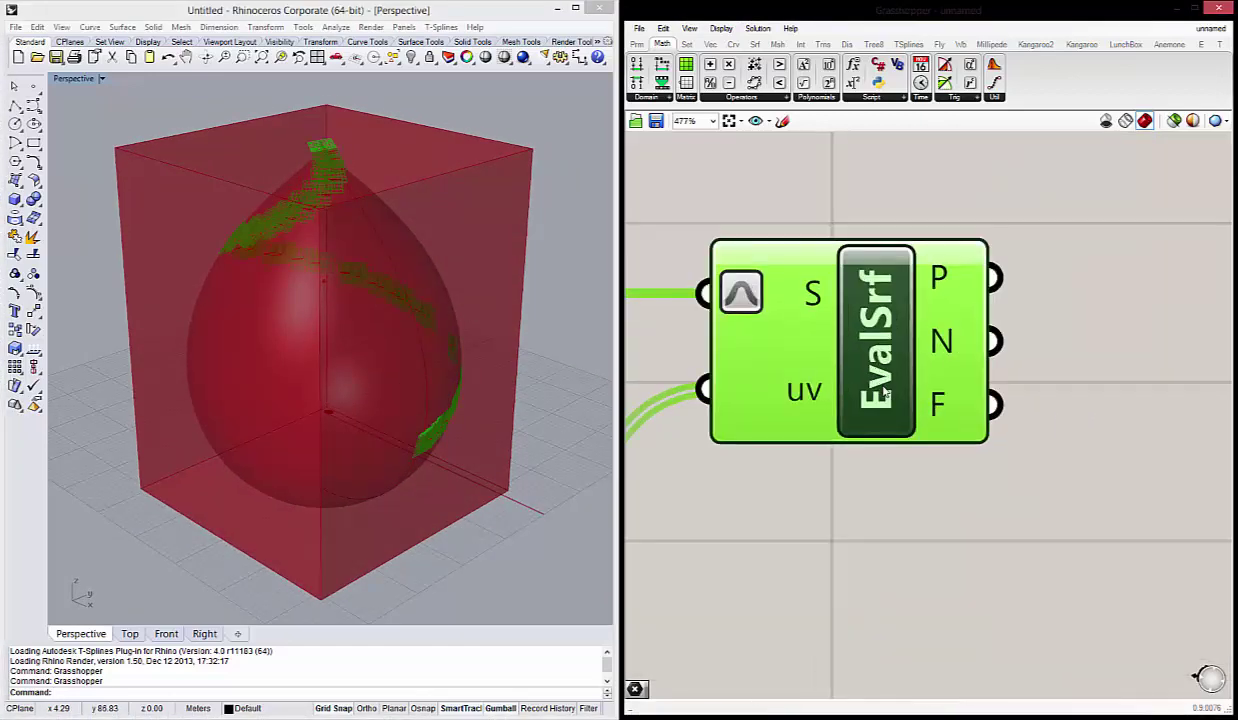
pyautogui.moveTo(940, 280)
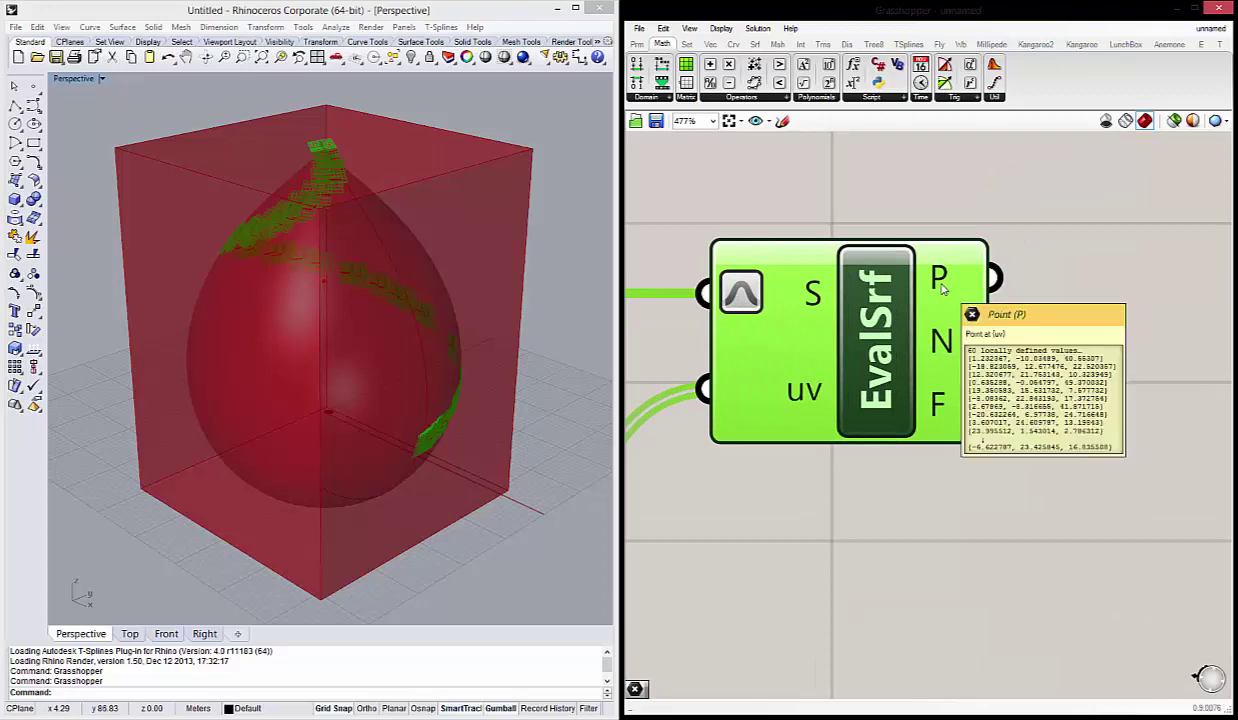
pyautogui.scroll(-5, 938, 290)
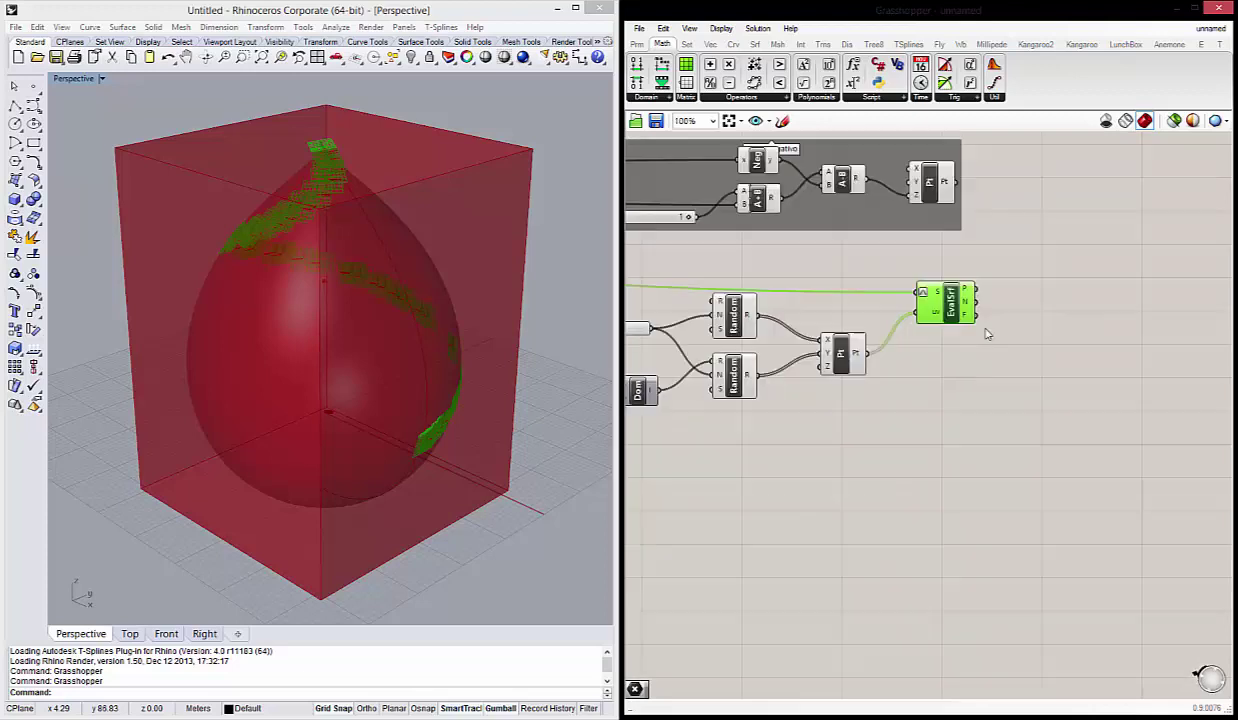
# Turn off the Evaluate Surface component's preview.
pyautogui.click(965, 385)
pyautogui.rightClick(946, 283)
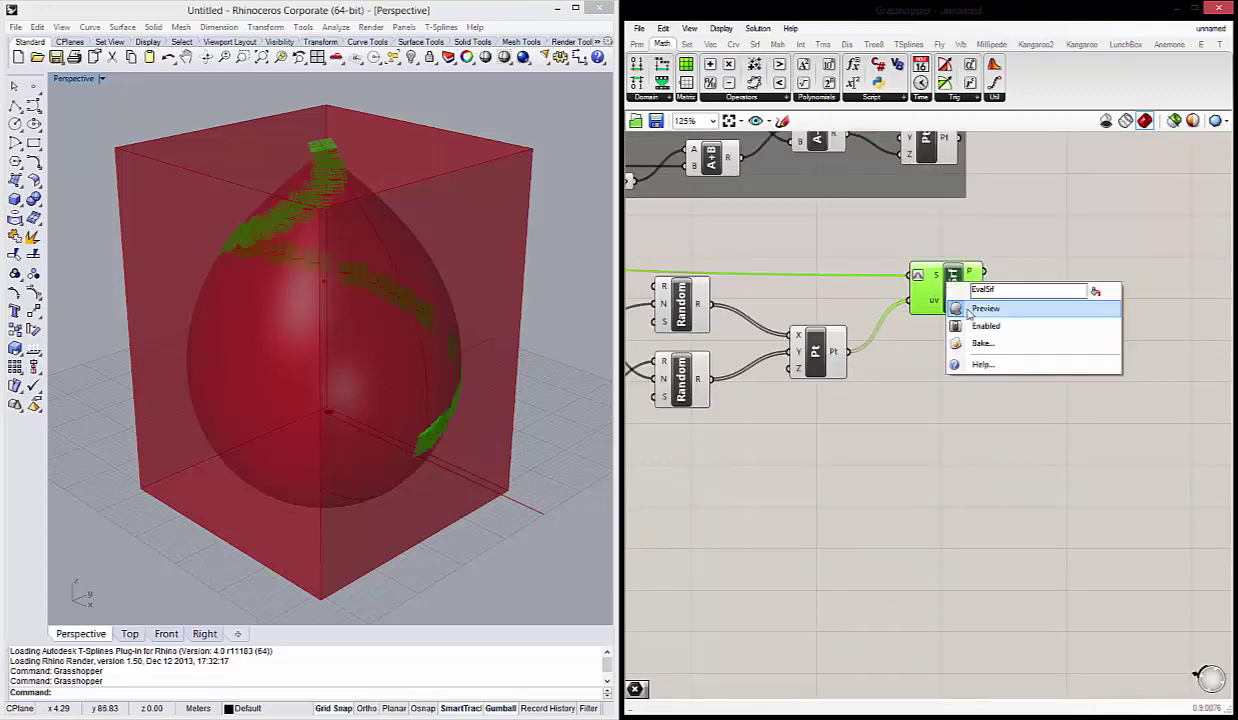
pyautogui.click(973, 309)
# Add a Point parameter via 'point' and wire Evaluate Surface's P output into it.
pyautogui.doubleClick(1005, 343)
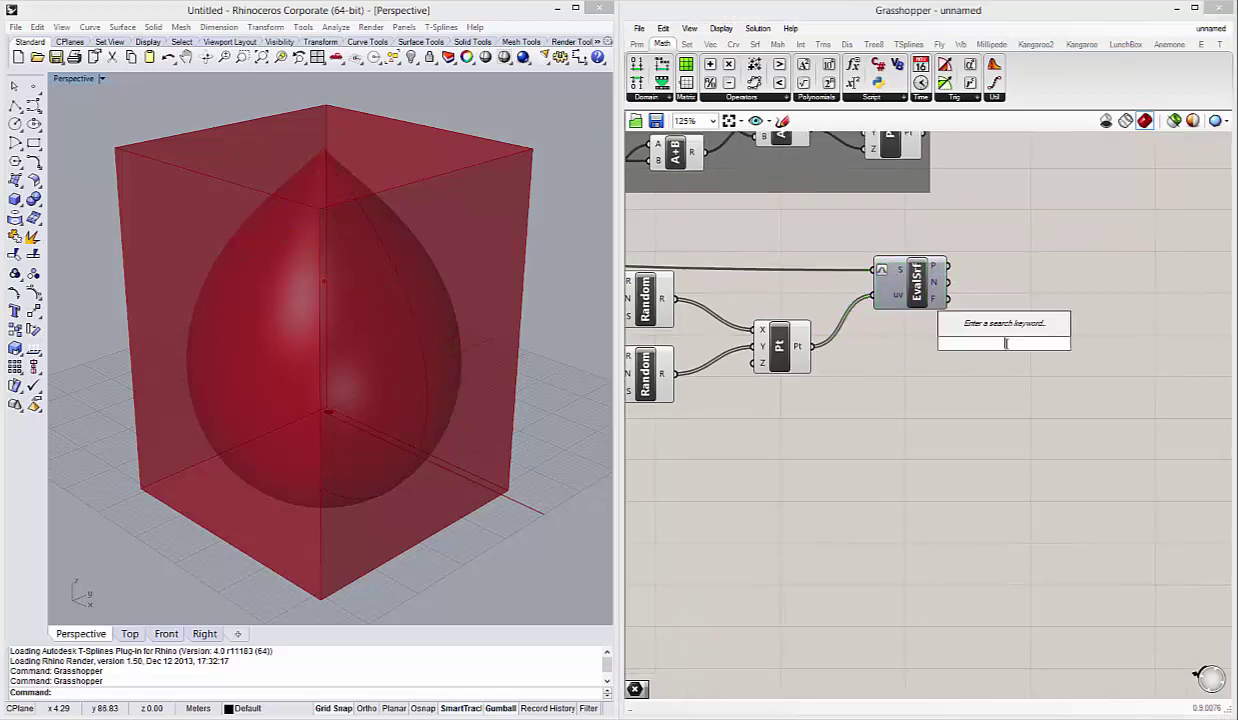
pyautogui.write('point')
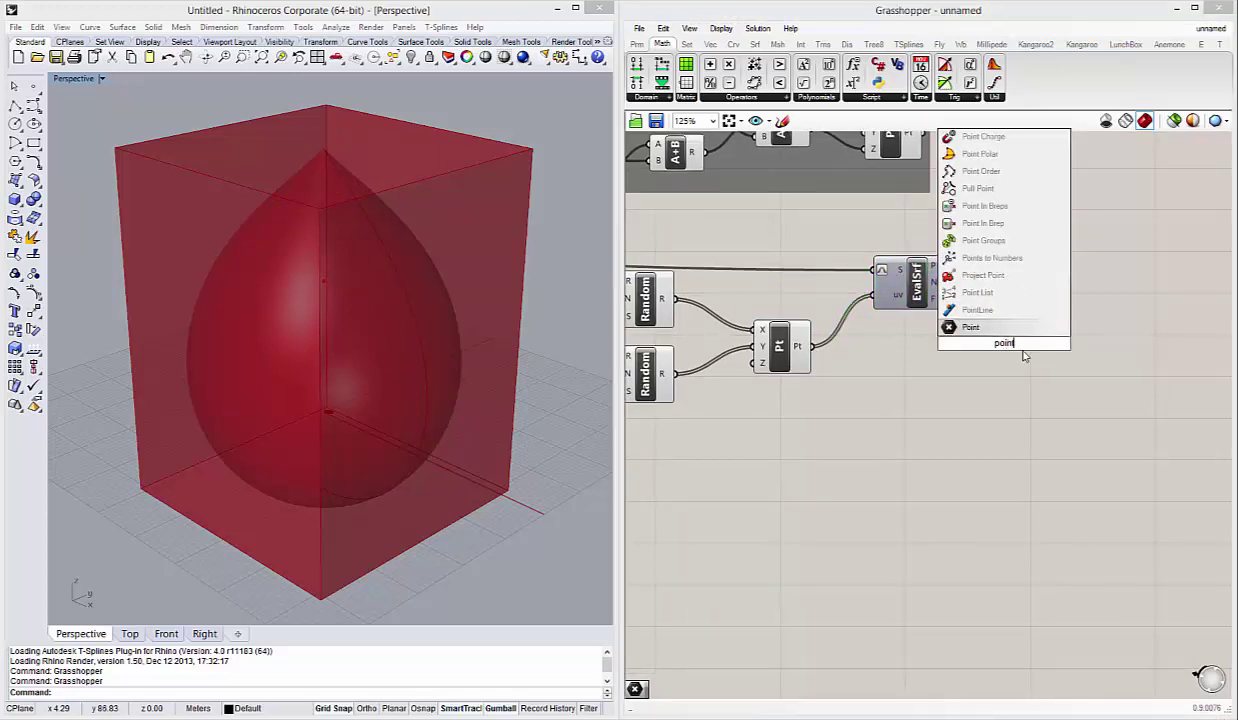
pyautogui.click(969, 327)
pyautogui.moveTo(1000, 343)
pyautogui.mouseDown()
pyautogui.moveTo(1000, 295)
pyautogui.moveTo(990, 296)
pyautogui.mouseUp()
pyautogui.moveTo(215, 389)
pyautogui.mouseDown(button='right')
pyautogui.moveTo(257, 437)
pyautogui.moveTo(372, 160)
pyautogui.moveTo(311, 354)
pyautogui.moveTo(320, 323)
pyautogui.moveTo(274, 384)
pyautogui.moveTo(312, 431)
pyautogui.moveTo(382, 398)
pyautogui.moveTo(361, 415)
pyautogui.mouseUp(button='right')
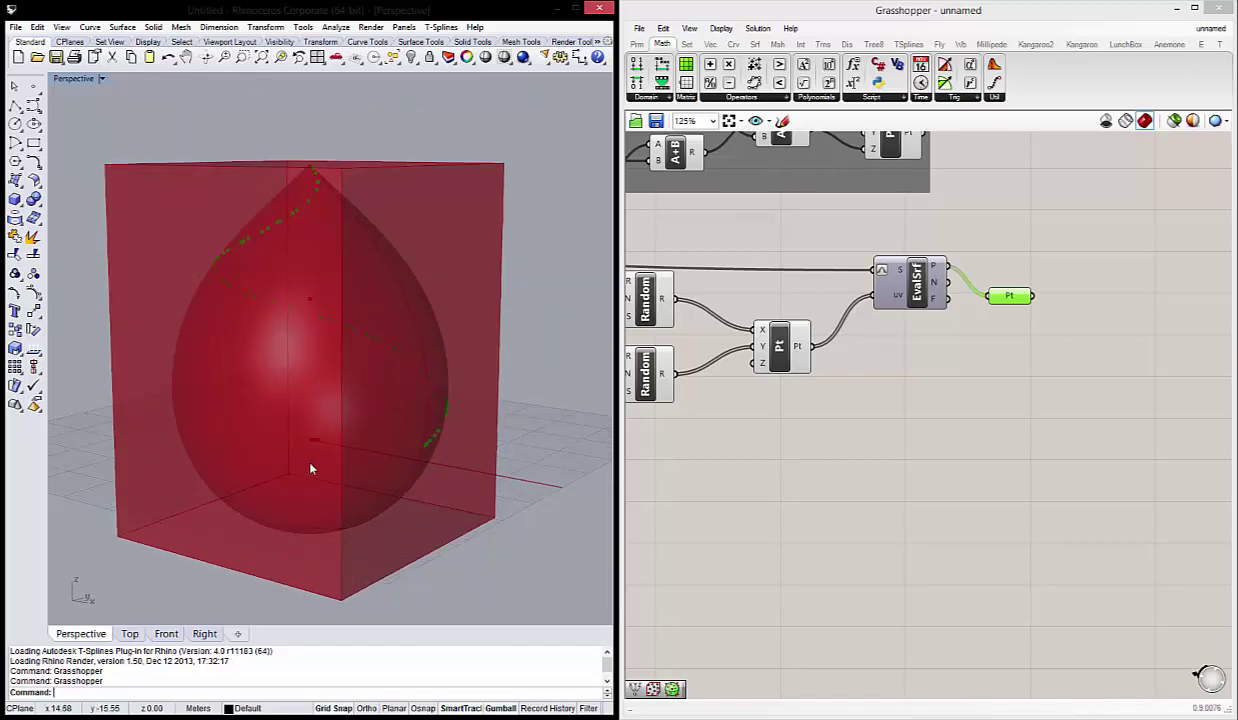
pyautogui.moveTo(310, 468)
pyautogui.mouseDown(button='right')
pyautogui.moveTo(276, 437)
pyautogui.moveTo(298, 450)
pyautogui.moveTo(348, 448)
pyautogui.moveTo(339, 441)
pyautogui.moveTo(359, 474)
pyautogui.moveTo(331, 468)
pyautogui.mouseUp(button='right')
pyautogui.moveTo(331, 417); pyautogui.dragTo(427, 465, button='right')
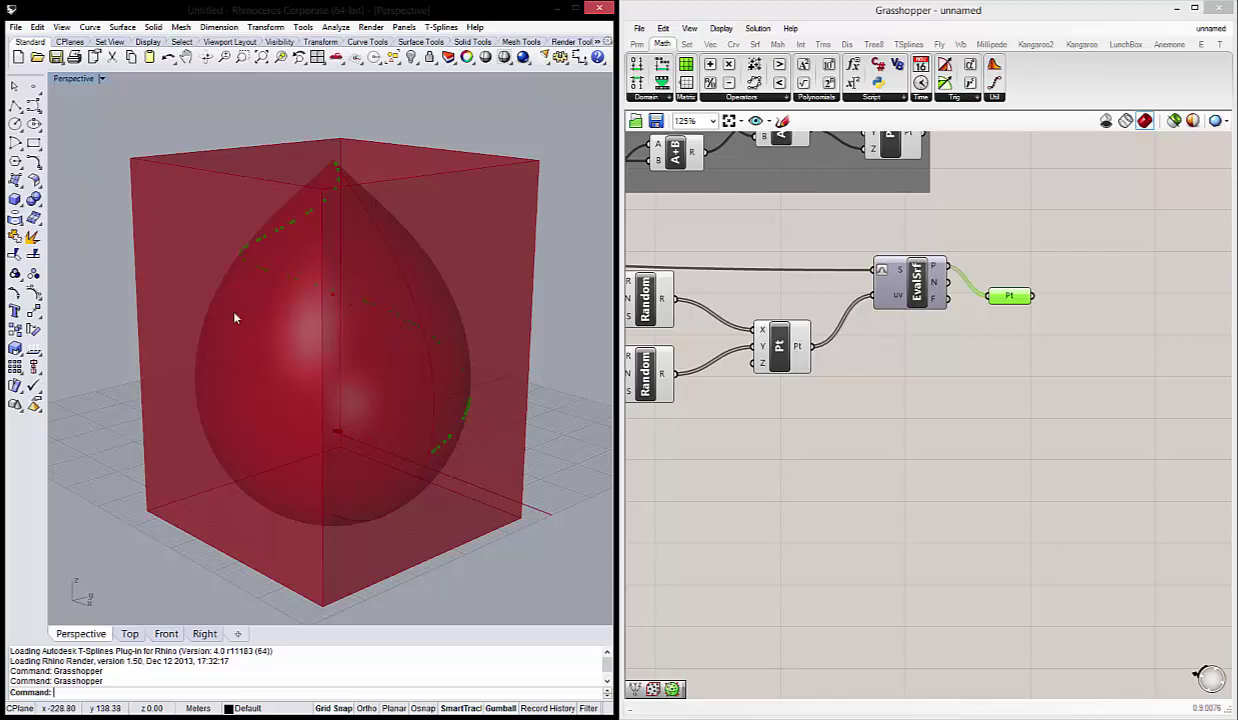
pyautogui.moveTo(399, 460)
pyautogui.mouseDown(button='right')
pyautogui.moveTo(406, 470)
pyautogui.moveTo(359, 475)
pyautogui.moveTo(364, 463)
pyautogui.mouseUp(button='right')
pyautogui.scroll(2, 327, 421)
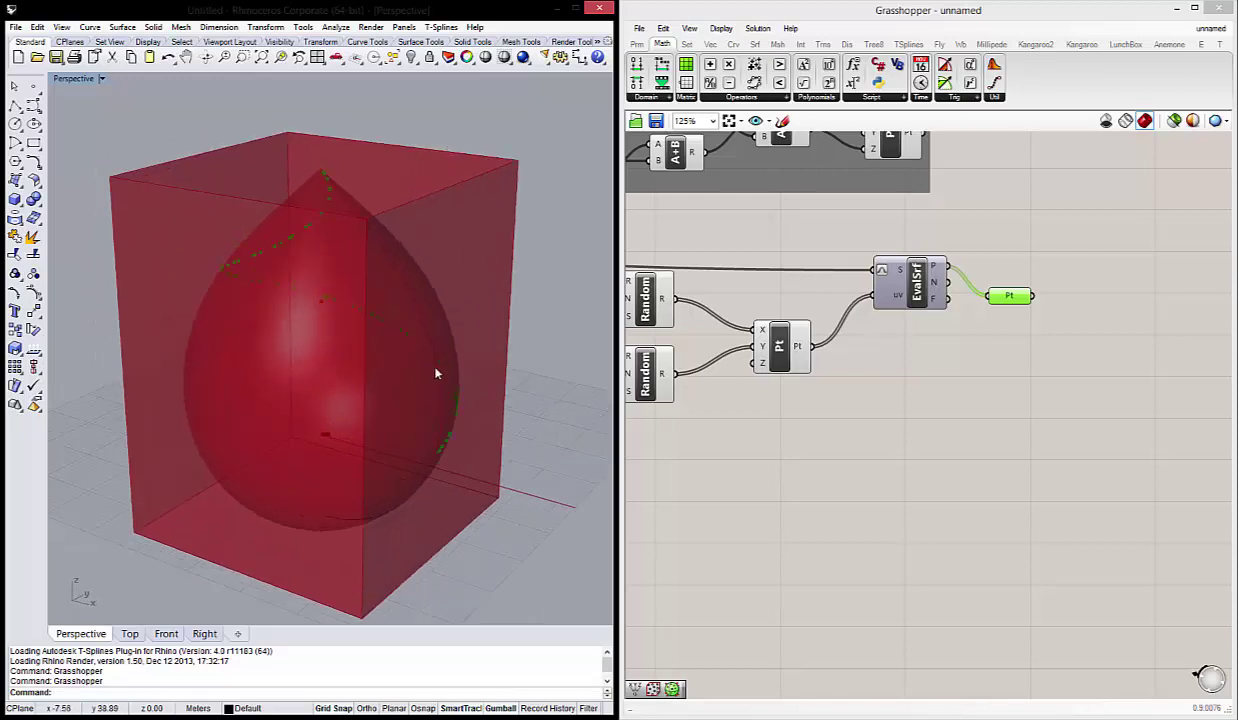
pyautogui.moveTo(436, 374)
pyautogui.mouseDown(button='right')
pyautogui.moveTo(387, 367)
pyautogui.moveTo(395, 384)
pyautogui.moveTo(392, 374)
pyautogui.mouseUp(button='right')
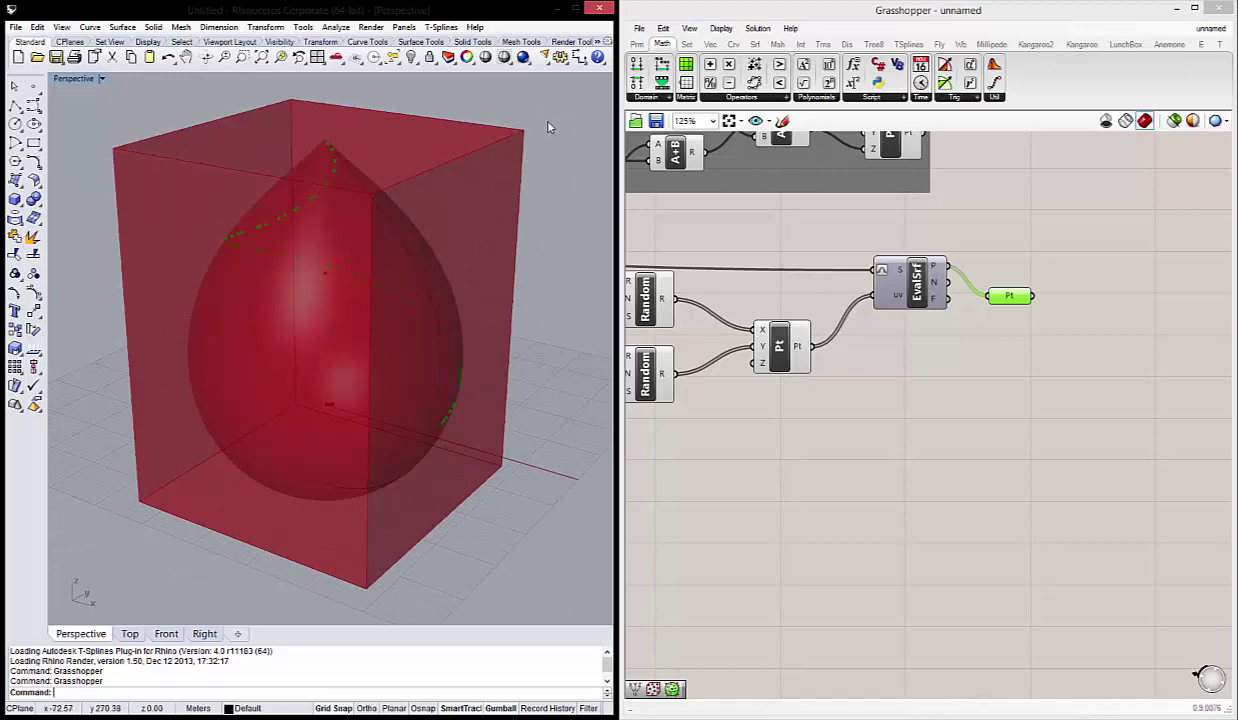
pyautogui.moveTo(351, 348)
pyautogui.mouseDown(button='right')
pyautogui.moveTo(376, 320)
pyautogui.moveTo(351, 381)
pyautogui.moveTo(370, 365)
pyautogui.moveTo(362, 395)
pyautogui.moveTo(334, 340)
pyautogui.moveTo(320, 226)
pyautogui.moveTo(439, 247)
pyautogui.mouseUp(button='right')
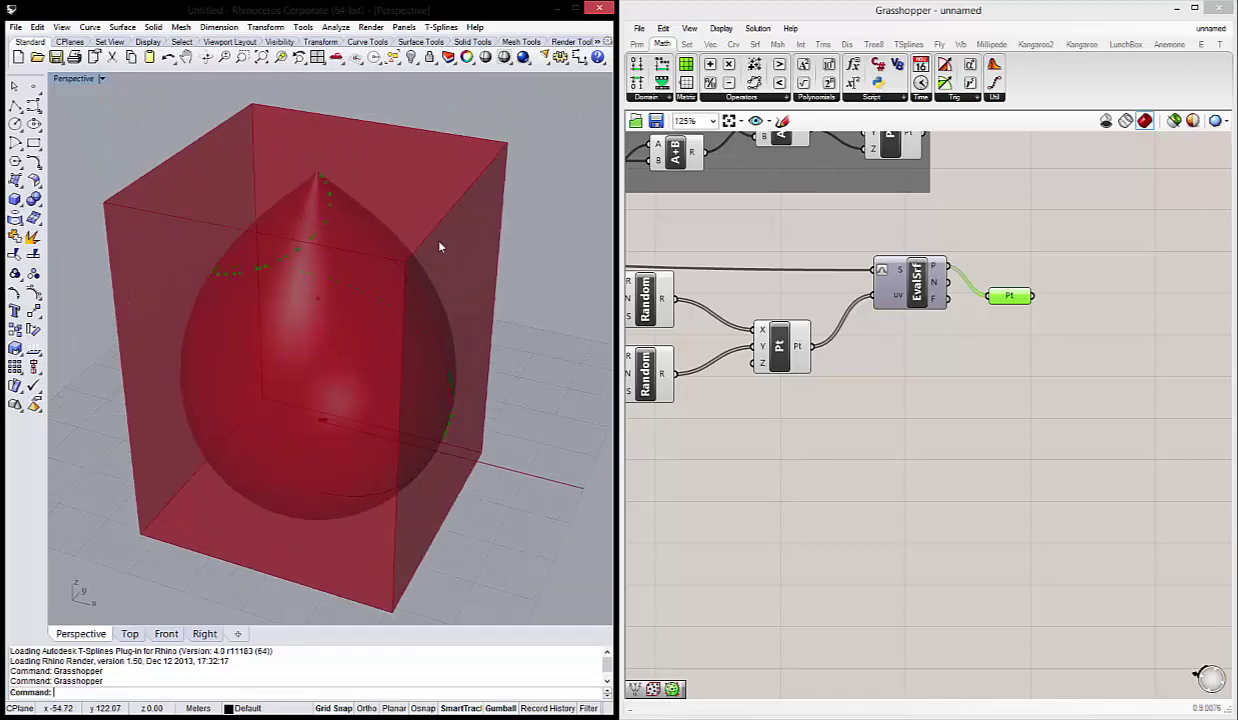
pyautogui.moveTo(410, 342); pyautogui.dragTo(395, 348, button='right')
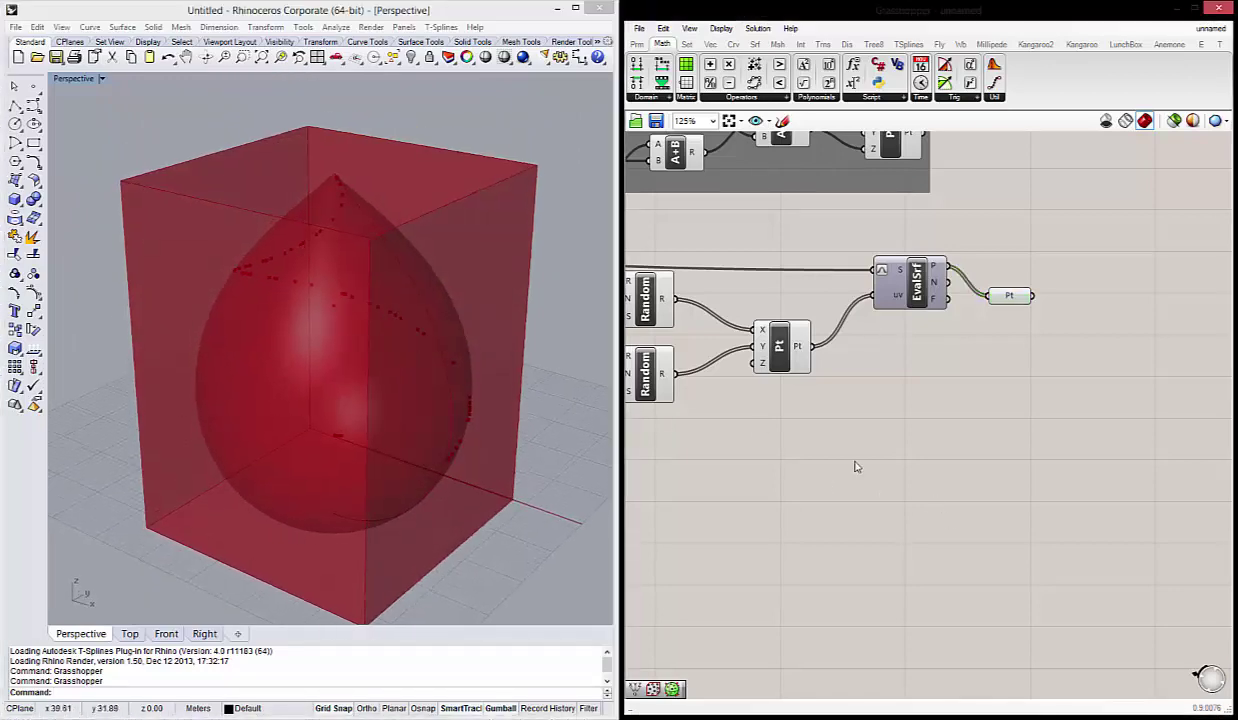
# Inspect the Point parameter's dotted bands on the teardrop inside its bounding box.
pyautogui.click(778, 358)
pyautogui.rightClick(786, 352)
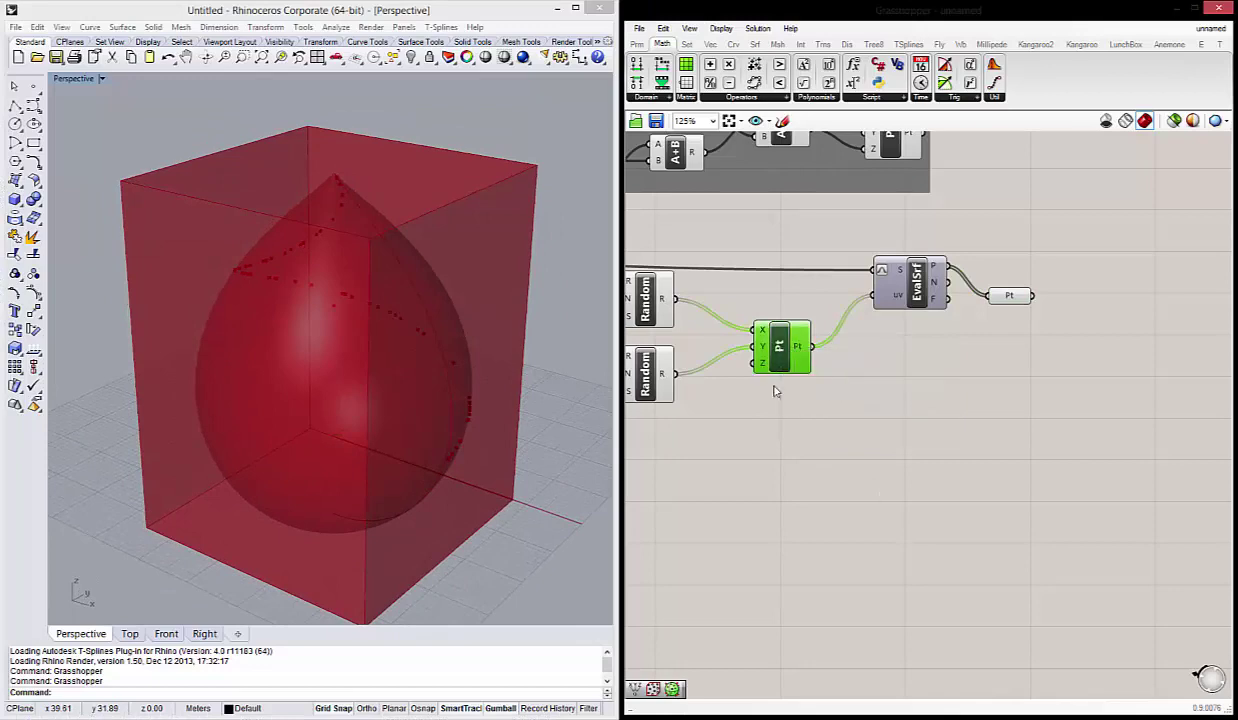
pyautogui.moveTo(330, 418); pyautogui.dragTo(450, 430, button='right')
pyautogui.click(959, 420)
pyautogui.scroll(-4, 931, 455)
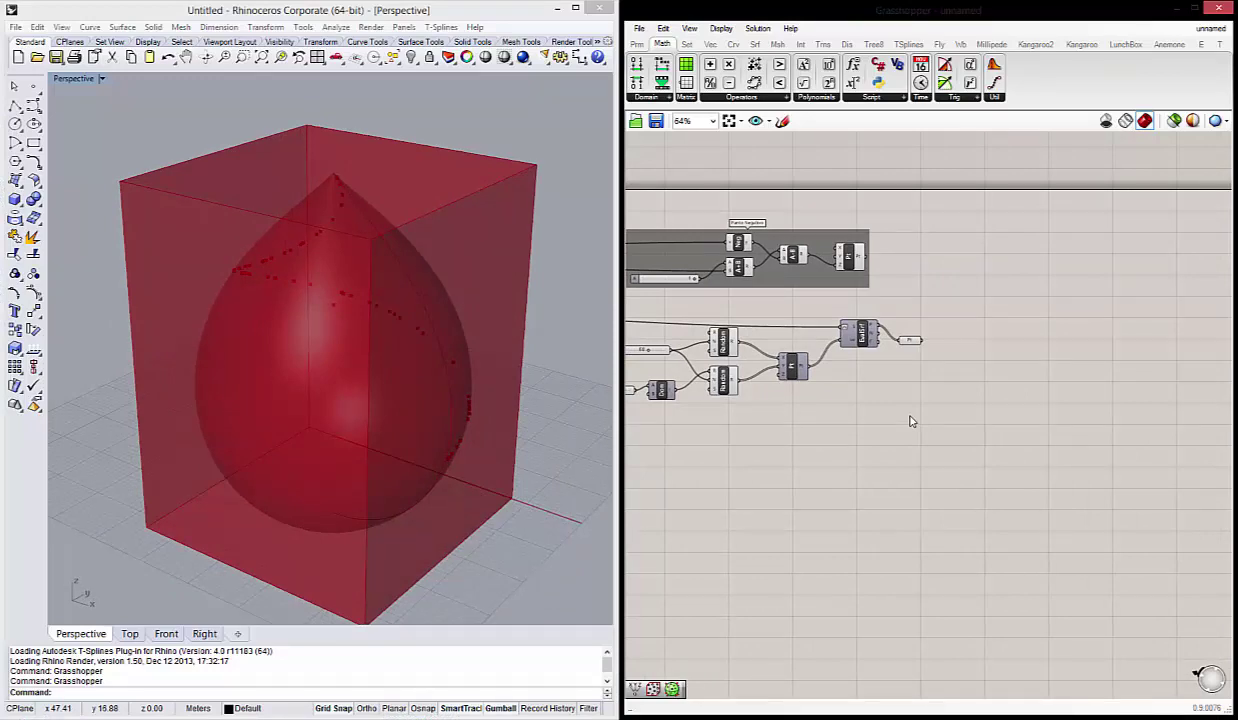
pyautogui.moveTo(329, 324)
pyautogui.mouseDown(button='right')
pyautogui.moveTo(359, 315)
pyautogui.moveTo(347, 330)
pyautogui.moveTo(370, 408)
pyautogui.mouseUp(button='right')
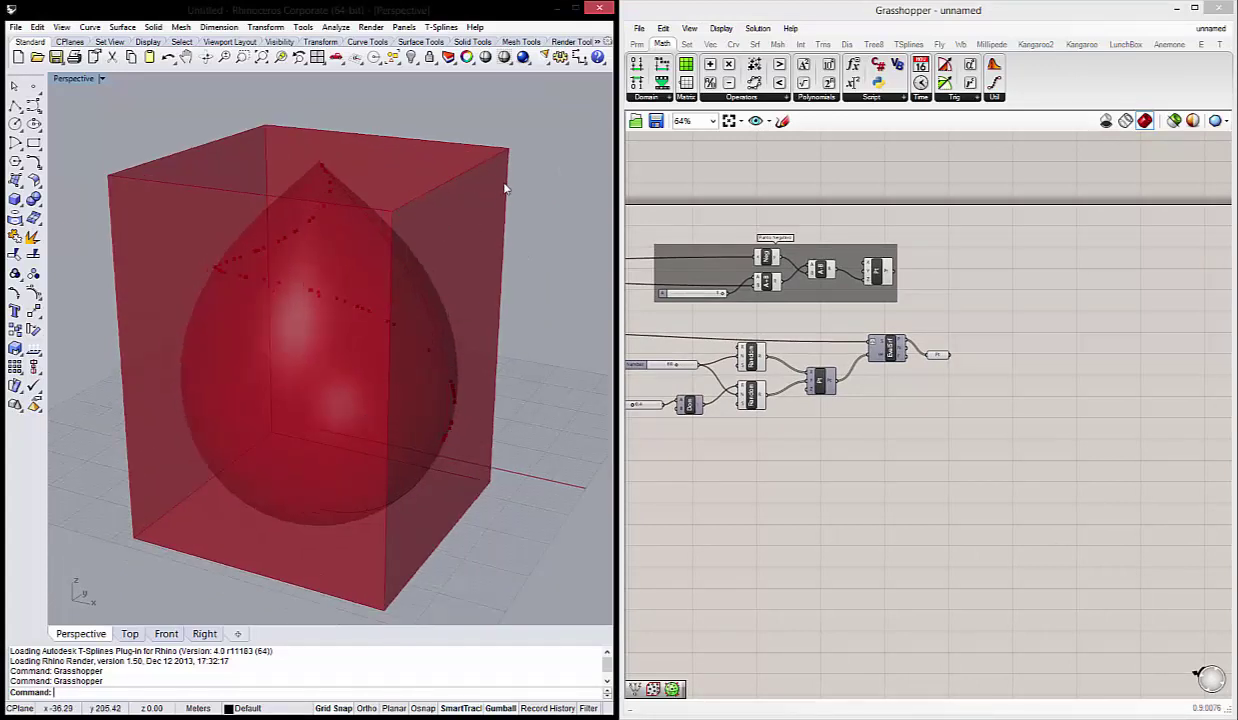
pyautogui.moveTo(360, 355)
pyautogui.mouseDown(button='right')
pyautogui.moveTo(318, 353)
pyautogui.moveTo(312, 320)
pyautogui.moveTo(381, 375)
pyautogui.moveTo(343, 386)
pyautogui.moveTo(409, 396)
pyautogui.mouseUp(button='right')
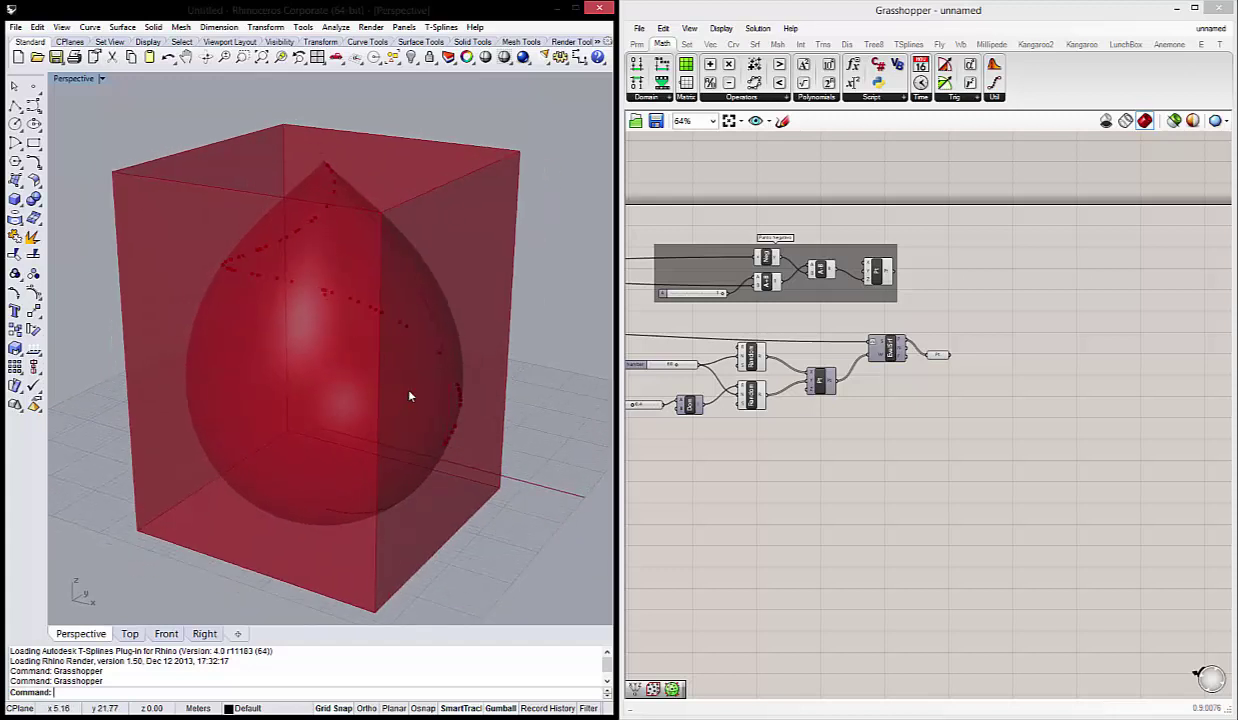
# Place a Line component via 'li' up and to the right on the canvas.
pyautogui.doubleClick(916, 446)
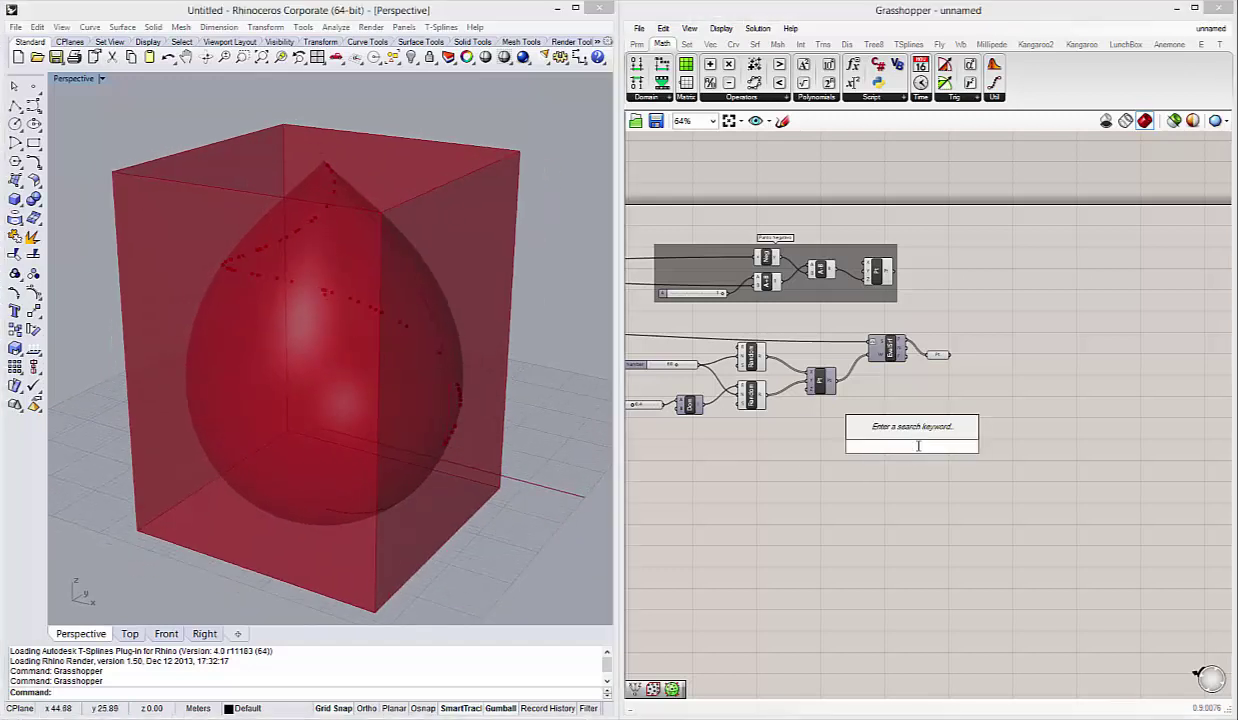
pyautogui.write('li')
pyautogui.click(877, 430)
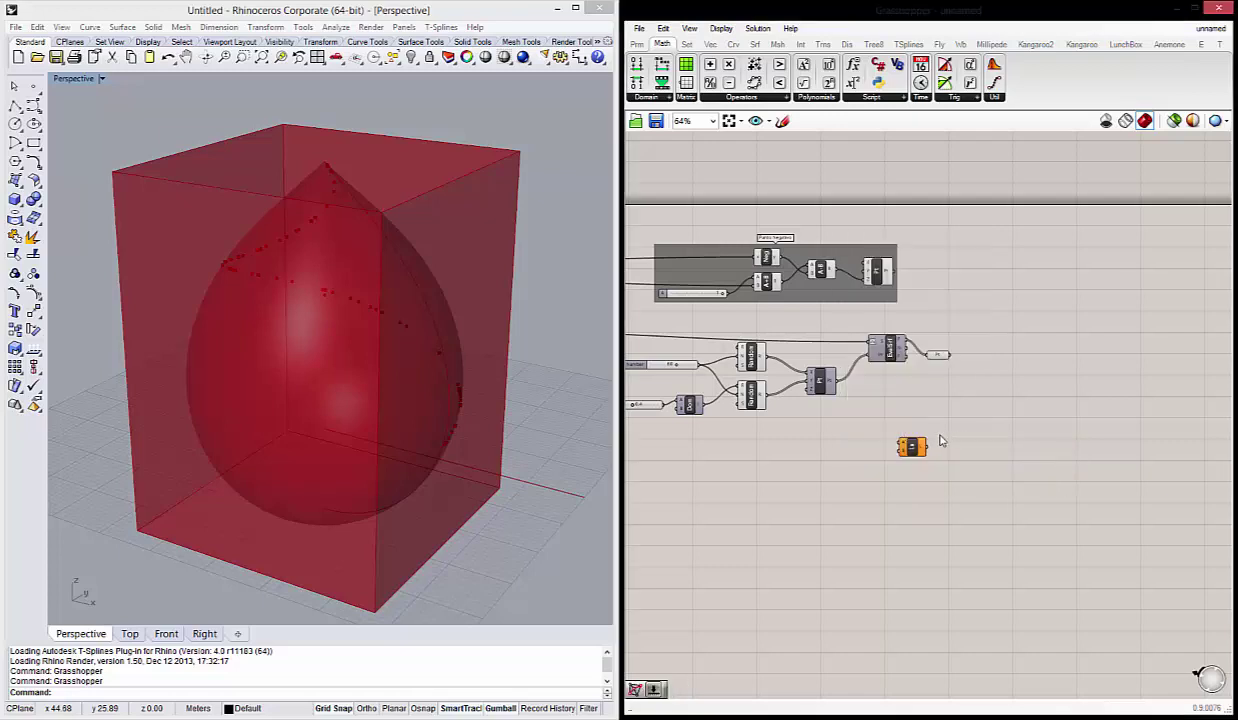
pyautogui.moveTo(912, 444); pyautogui.dragTo(1118, 255)
pyautogui.scroll(2, 1100, 314)
pyautogui.moveTo(1111, 370); pyautogui.dragTo(1043, 387, button='right')
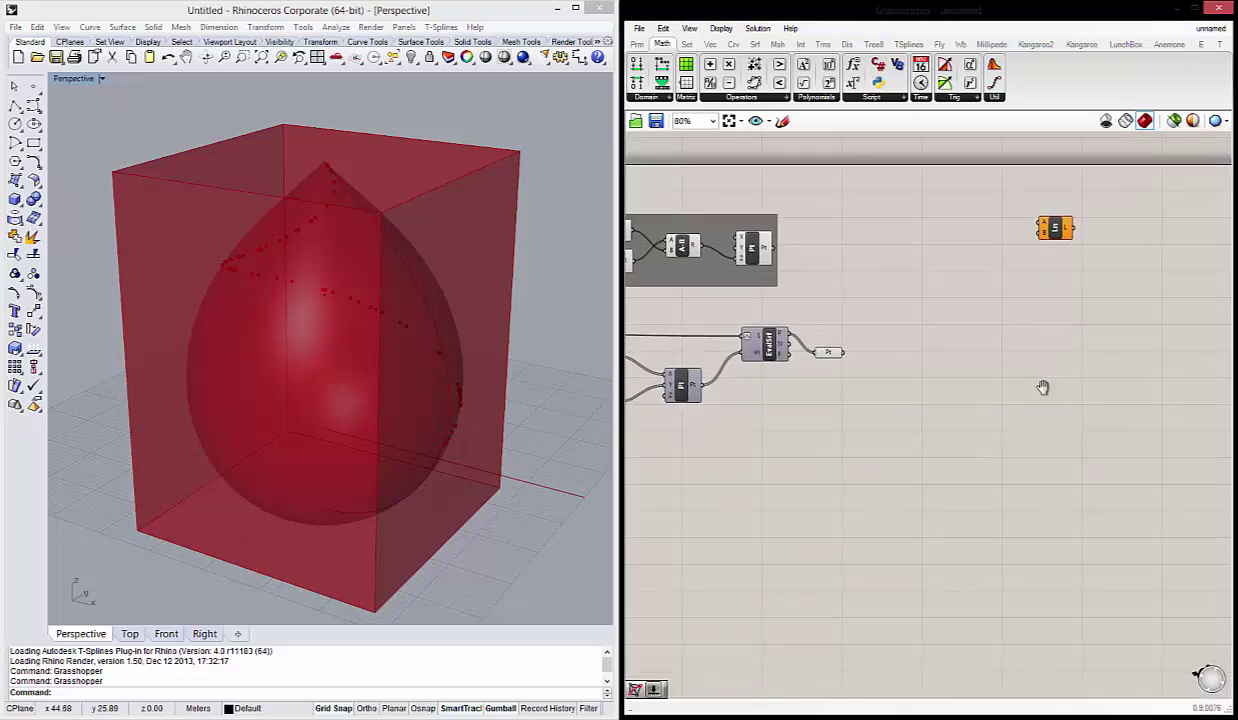
pyautogui.moveTo(942, 357); pyautogui.dragTo(979, 366, button='right')
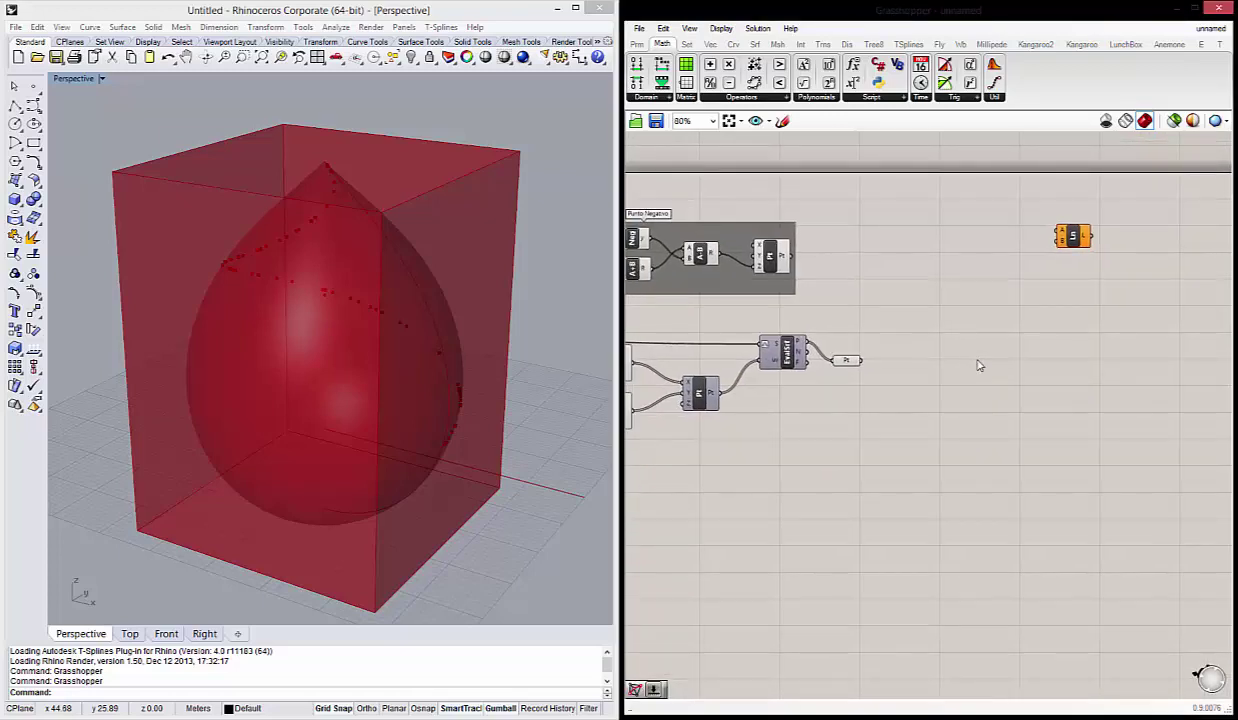
# Add a second Point parameter via 'point' and set it to Flatten.
pyautogui.doubleClick(961, 364)
pyautogui.write('point')
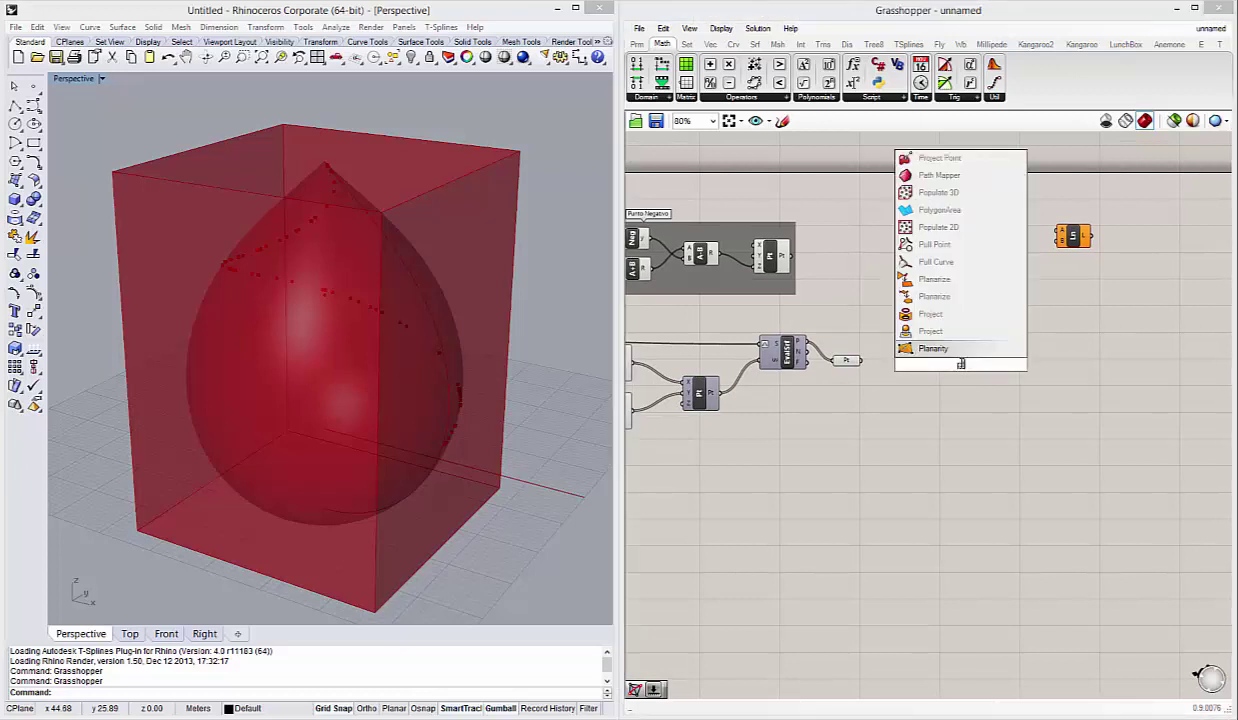
pyautogui.press('Return')
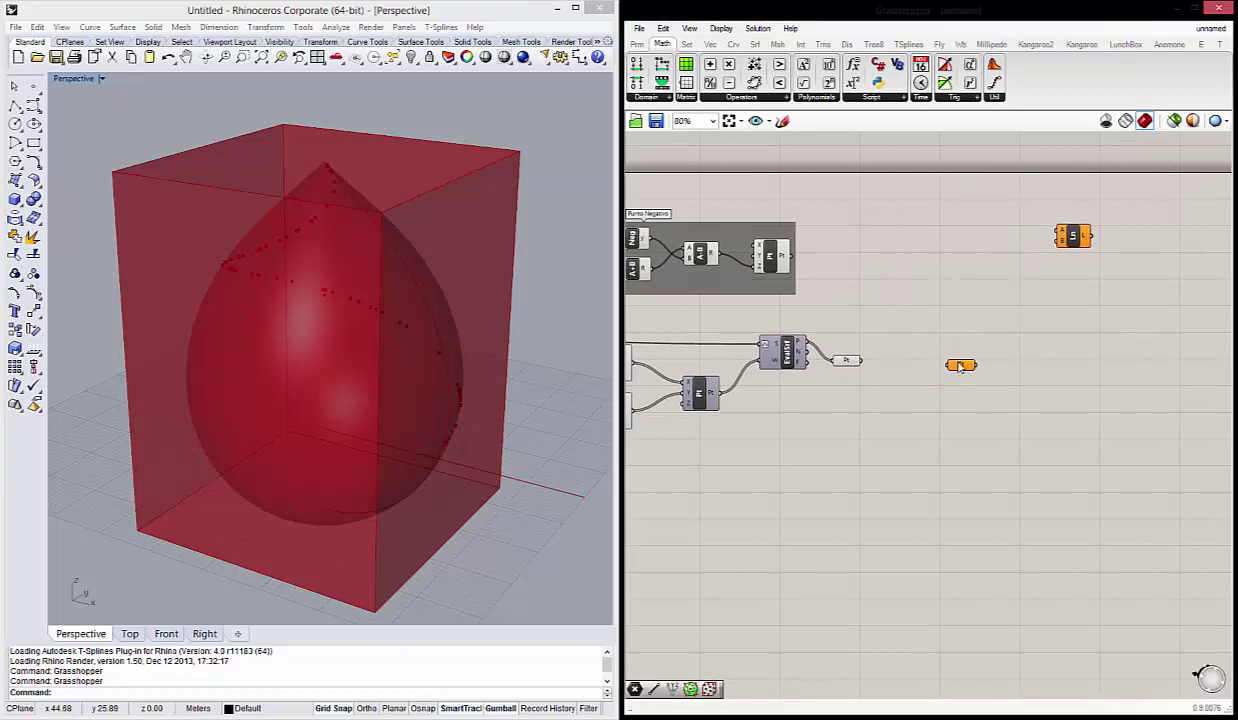
pyautogui.scroll(4, 960, 366)
pyautogui.rightClick(964, 371)
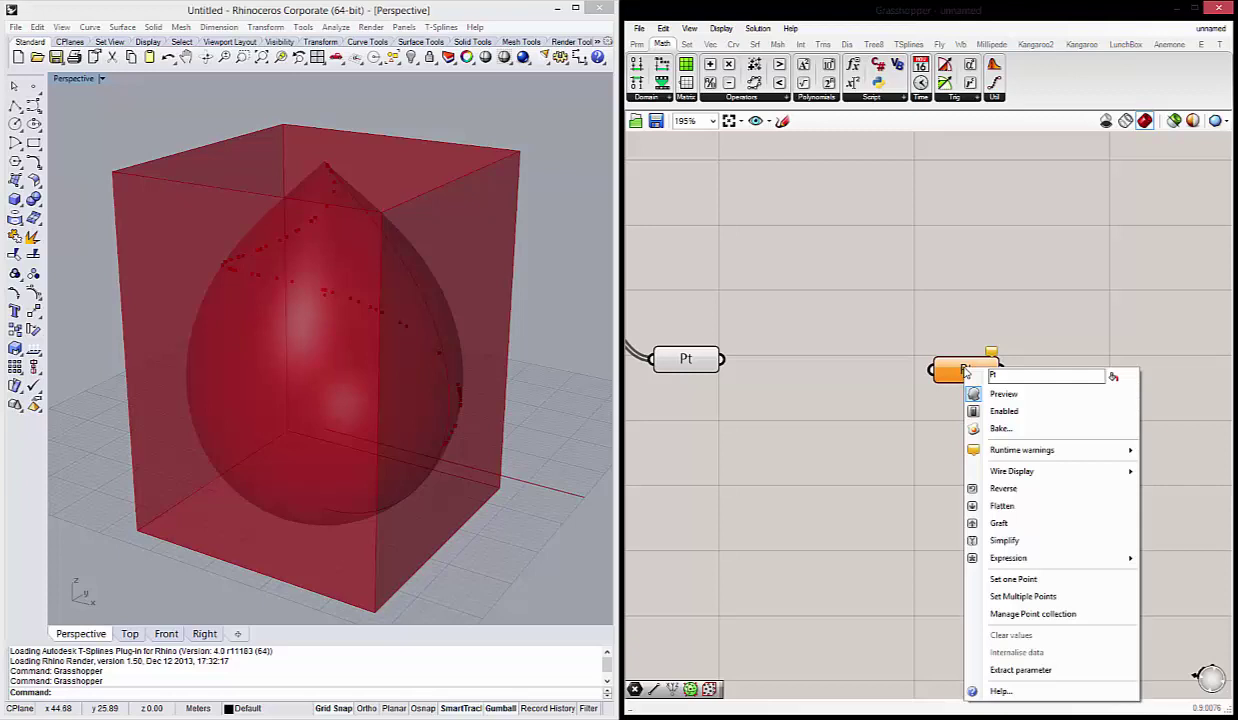
pyautogui.click(1002, 505)
pyautogui.moveTo(966, 371); pyautogui.dragTo(999, 315)
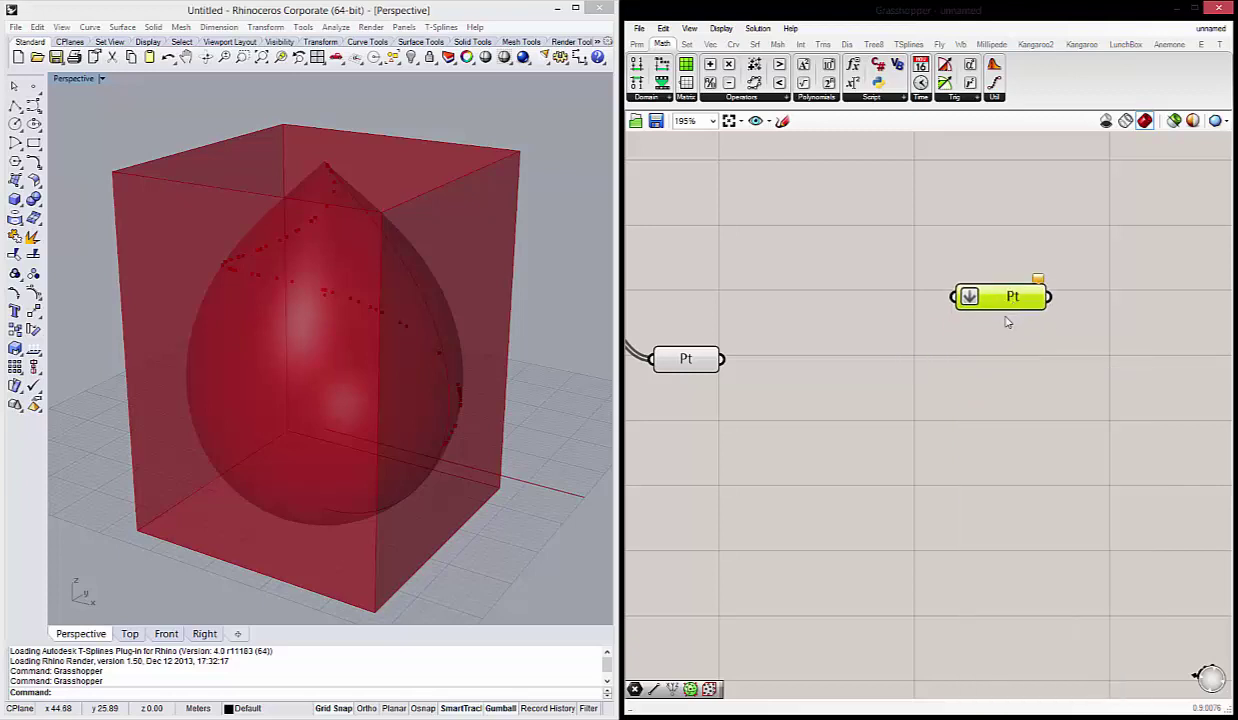
# Wire the evaluated surface points into the flattened Point parameter.
pyautogui.moveTo(728, 414); pyautogui.dragTo(645, 270)
pyautogui.moveTo(420, 345); pyautogui.dragTo(381, 359, button='right')
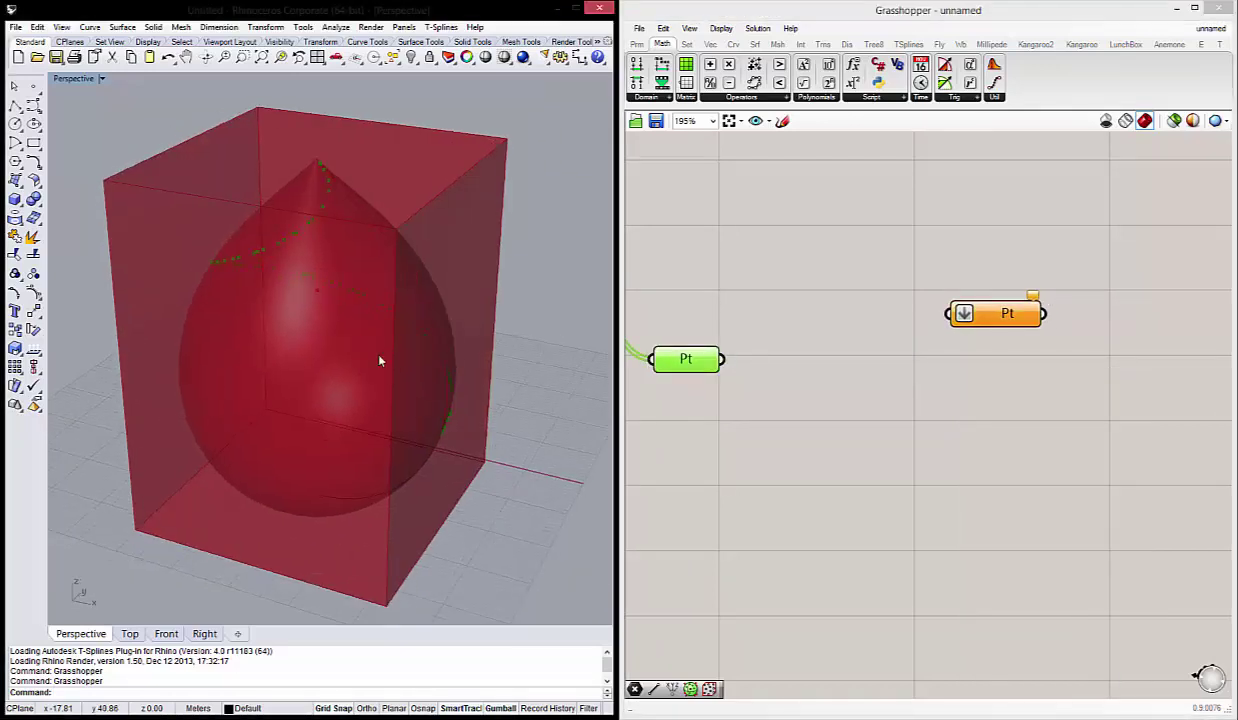
pyautogui.click(693, 330)
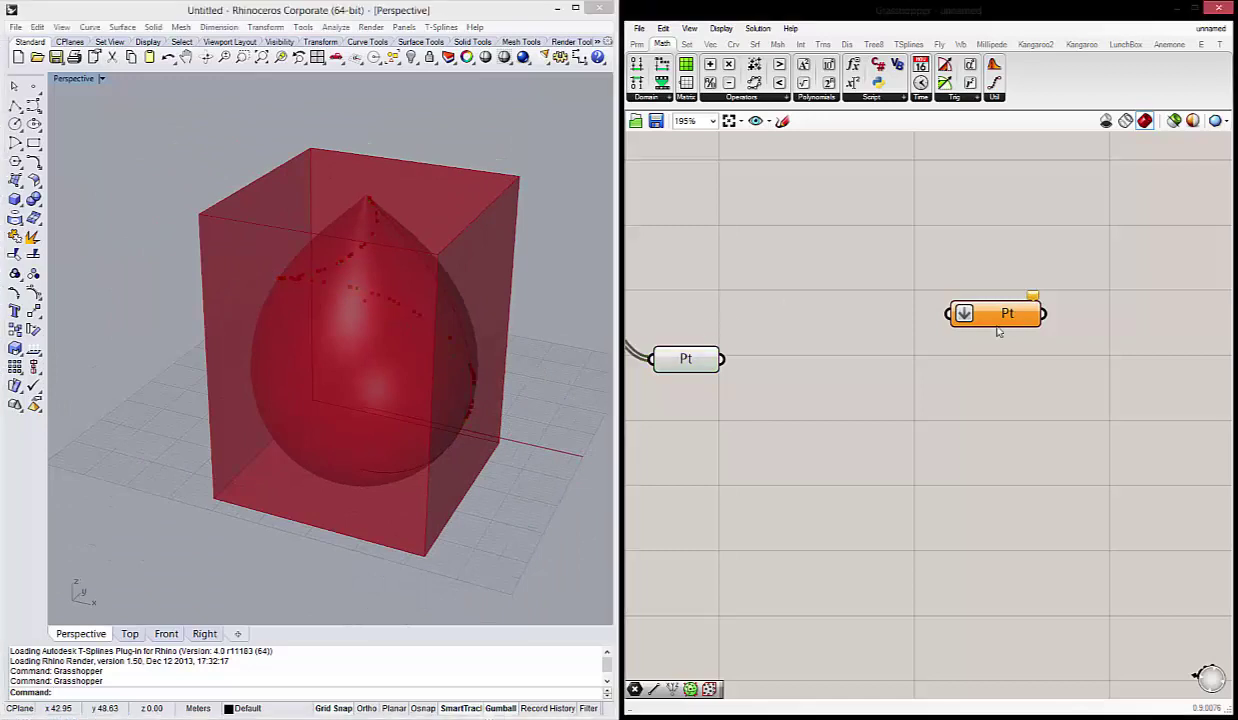
pyautogui.click(997, 316)
pyautogui.scroll(-3, 995, 337)
pyautogui.scroll(2, 912, 334)
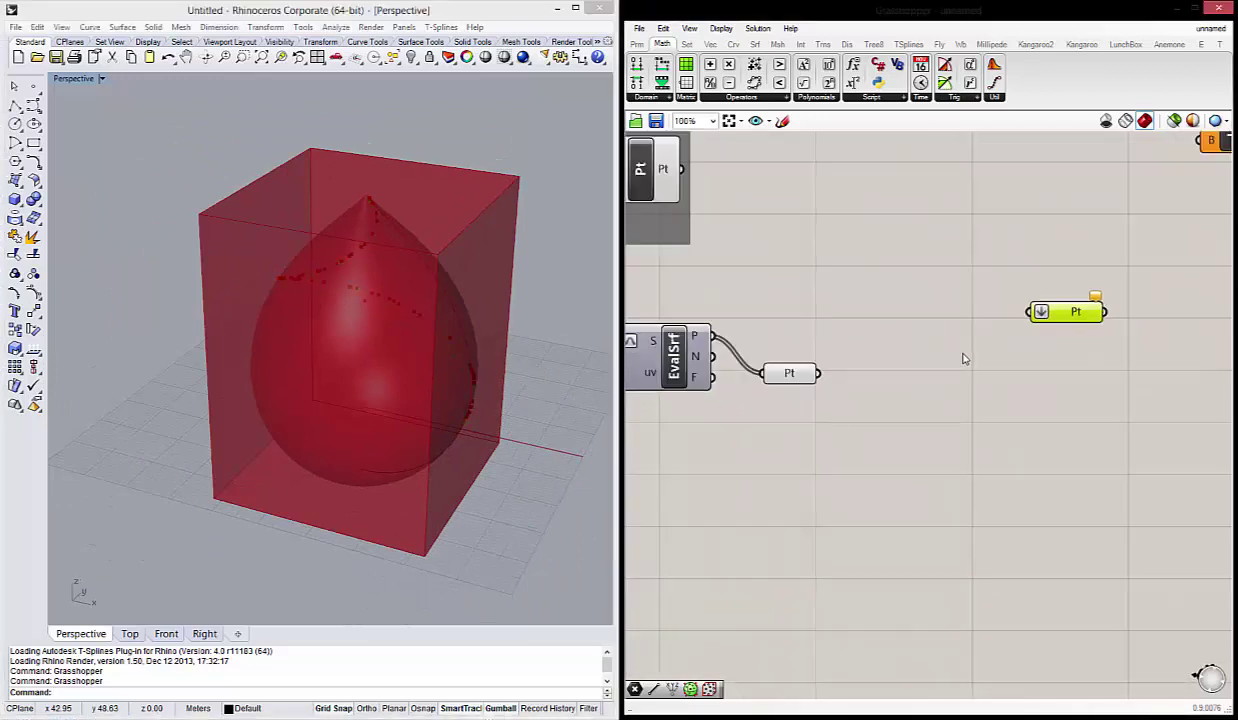
pyautogui.scroll(1, 963, 358)
pyautogui.moveTo(813, 368); pyautogui.dragTo(818, 354)
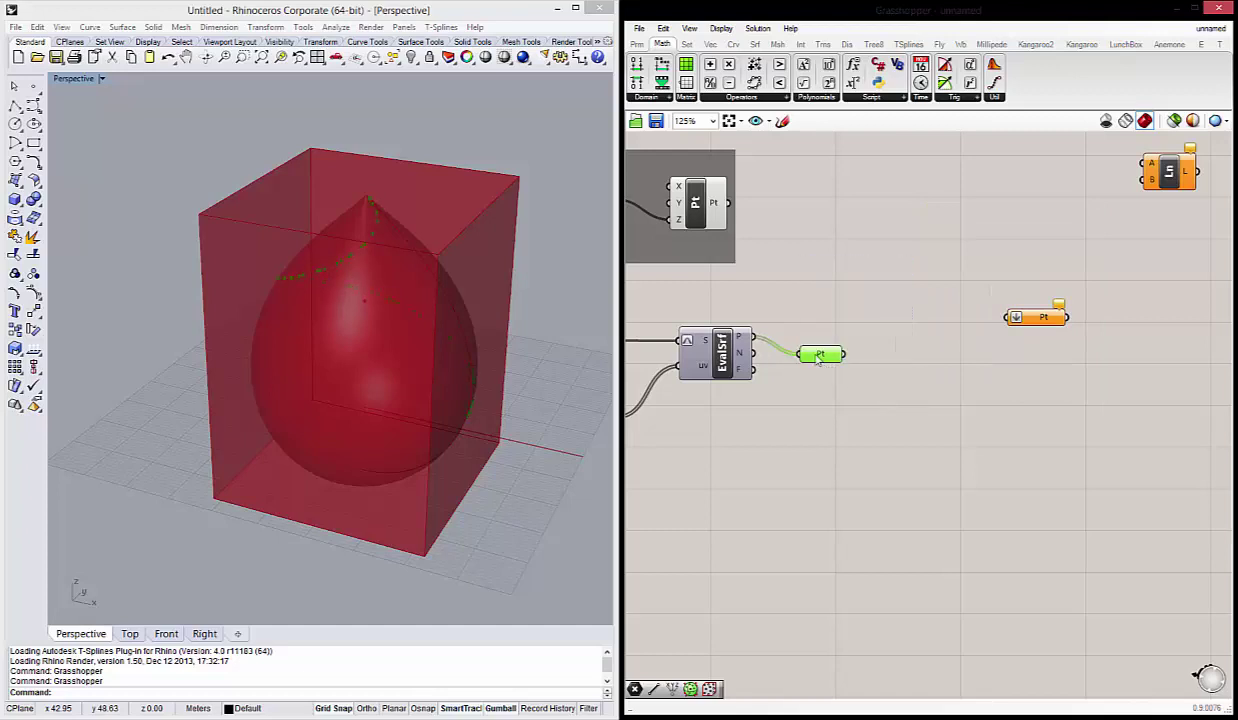
pyautogui.moveTo(791, 308); pyautogui.dragTo(799, 340, button='right')
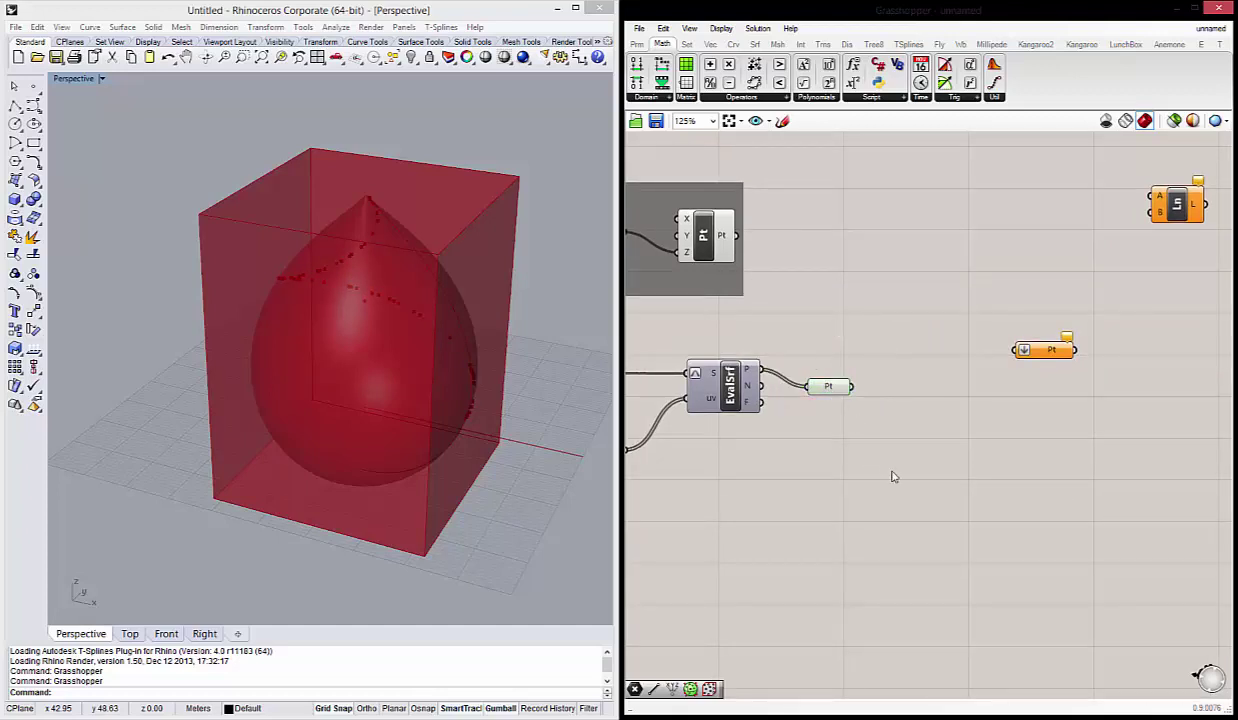
pyautogui.scroll(-1, 925, 440)
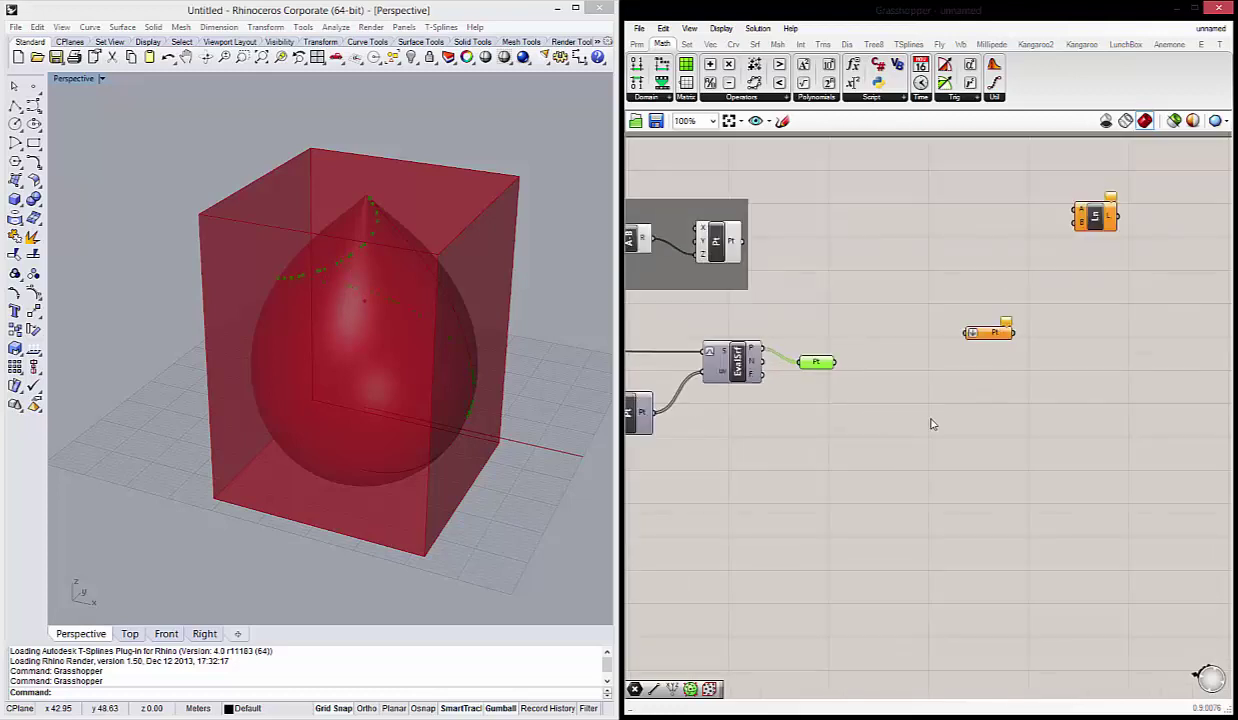
pyautogui.moveTo(994, 342); pyautogui.dragTo(1012, 344)
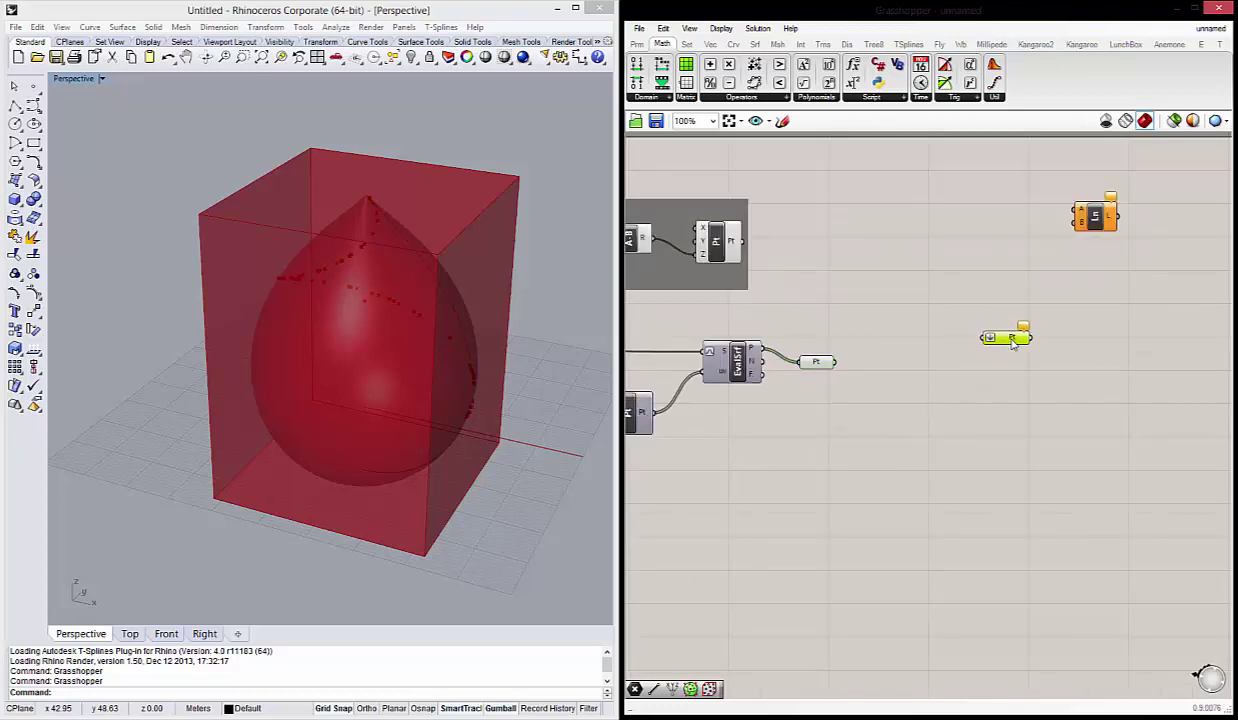
pyautogui.moveTo(836, 362); pyautogui.dragTo(987, 337)
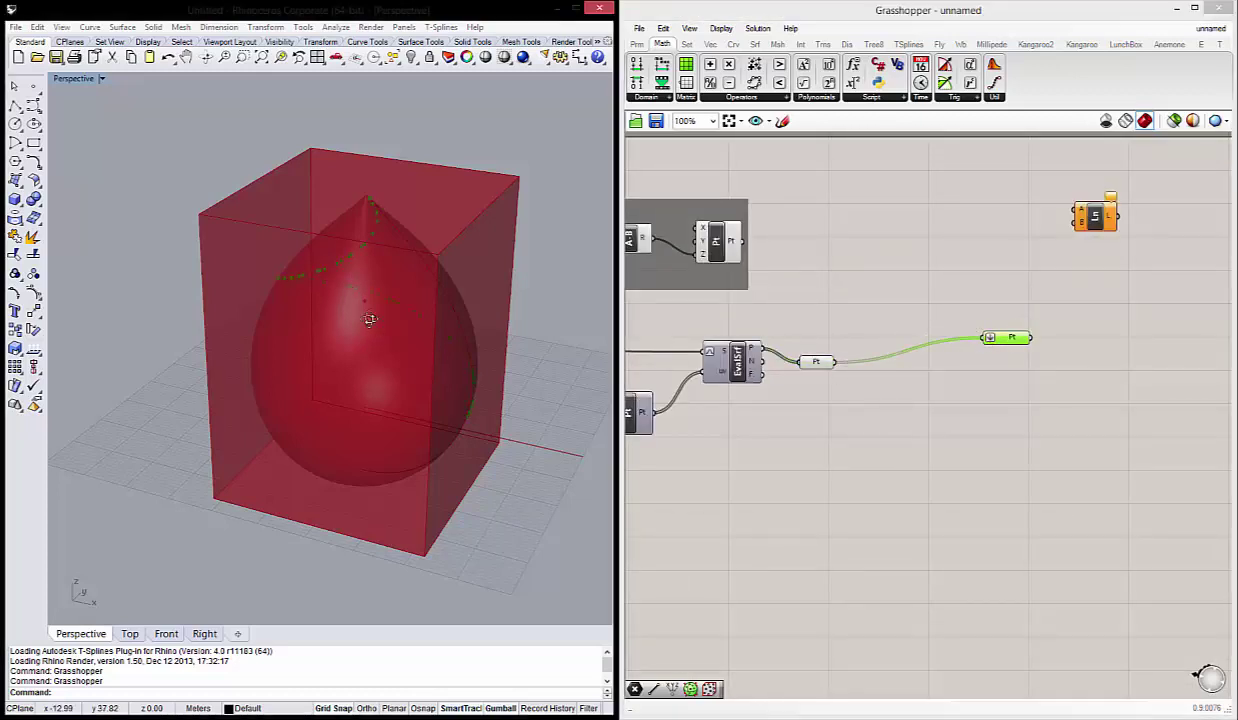
# Check the wired points in the 3D view and clear the canvas selection.
pyautogui.moveTo(367, 318)
pyautogui.mouseDown(button='right')
pyautogui.moveTo(366, 357)
pyautogui.moveTo(457, 367)
pyautogui.moveTo(448, 278)
pyautogui.mouseUp(button='right')
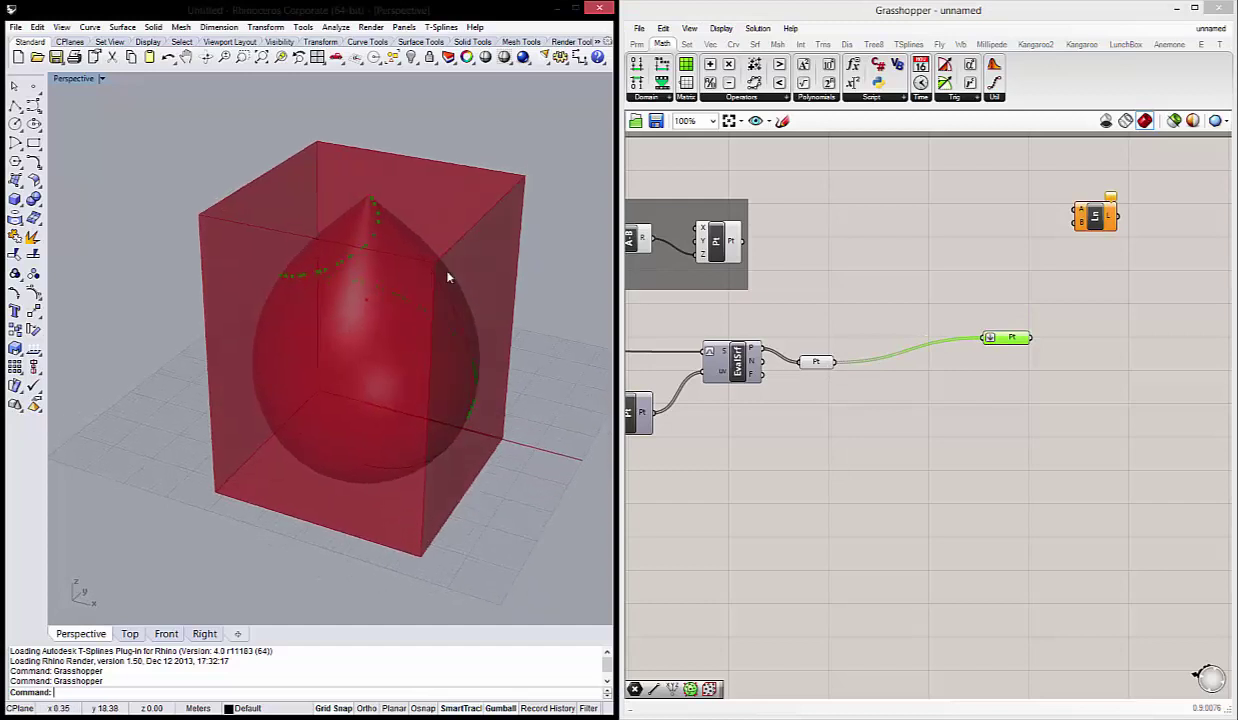
pyautogui.click(818, 366)
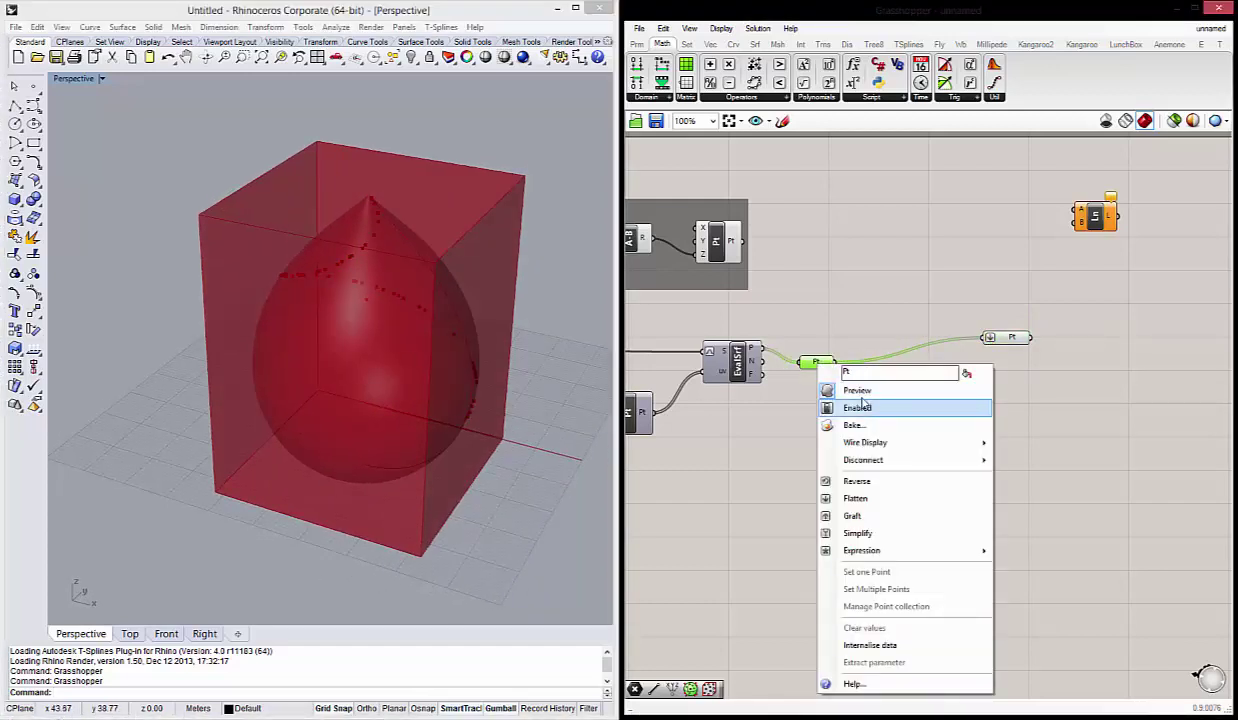
pyautogui.click(696, 415)
pyautogui.click(967, 541)
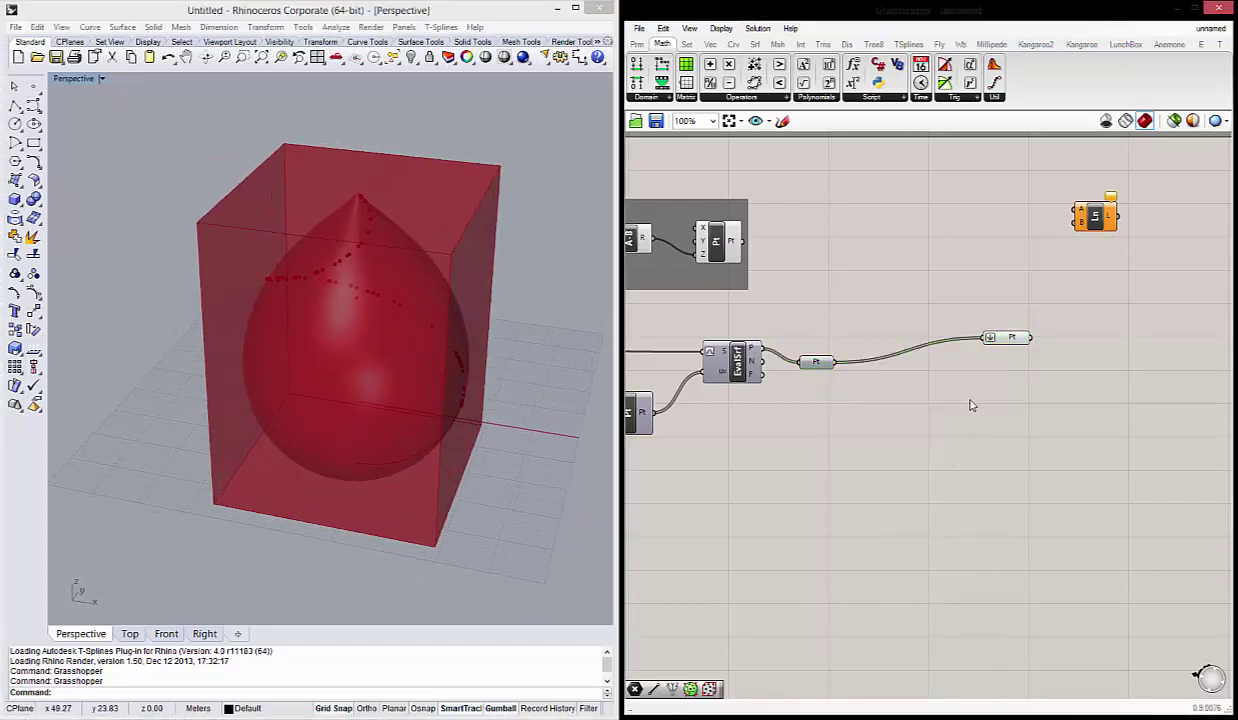
pyautogui.moveTo(960, 435); pyautogui.dragTo(980, 392, button='right')
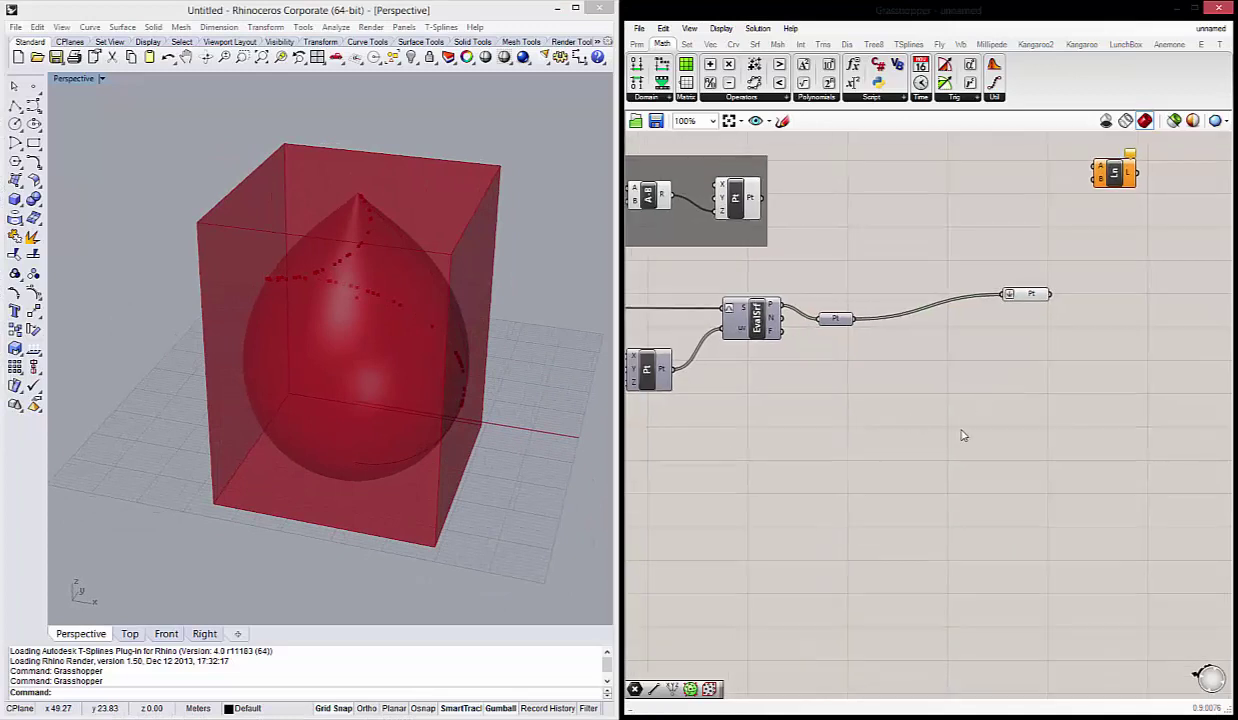
# Place a Populate 3D component via 'pop' below the new Point parameter.
pyautogui.doubleClick(962, 435)
pyautogui.write('pop')
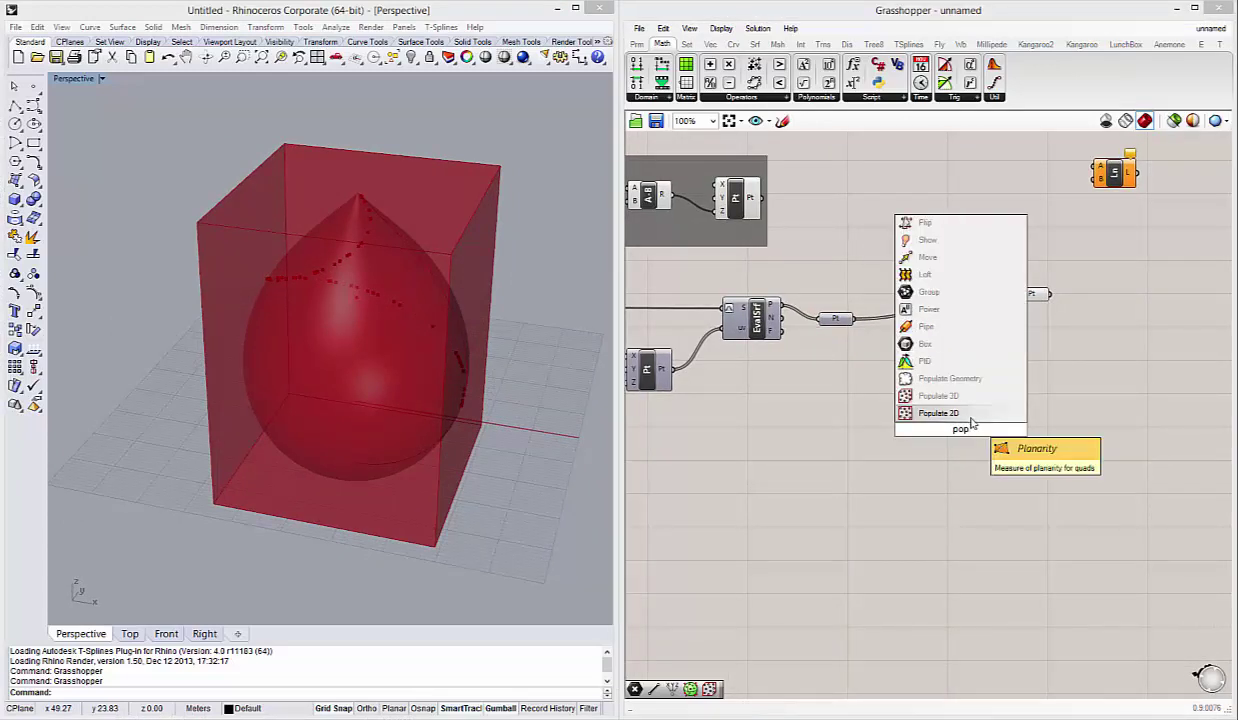
pyautogui.click(938, 396)
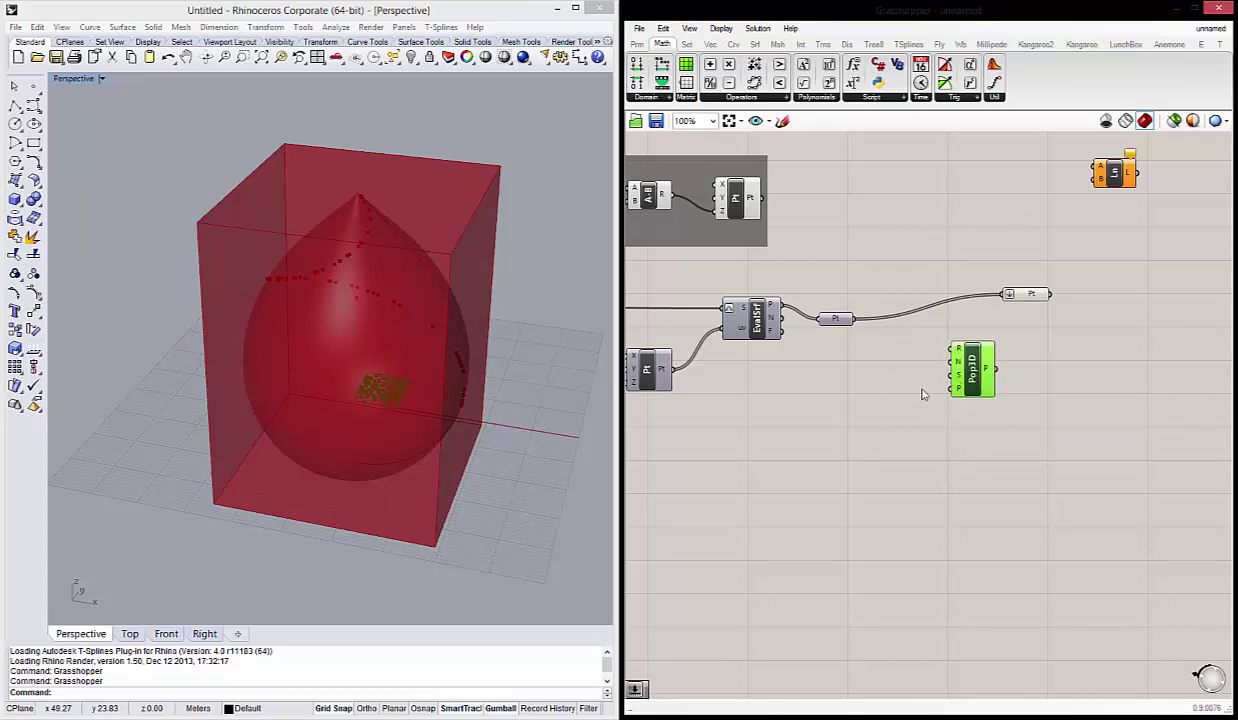
pyautogui.scroll(5, 400, 375)
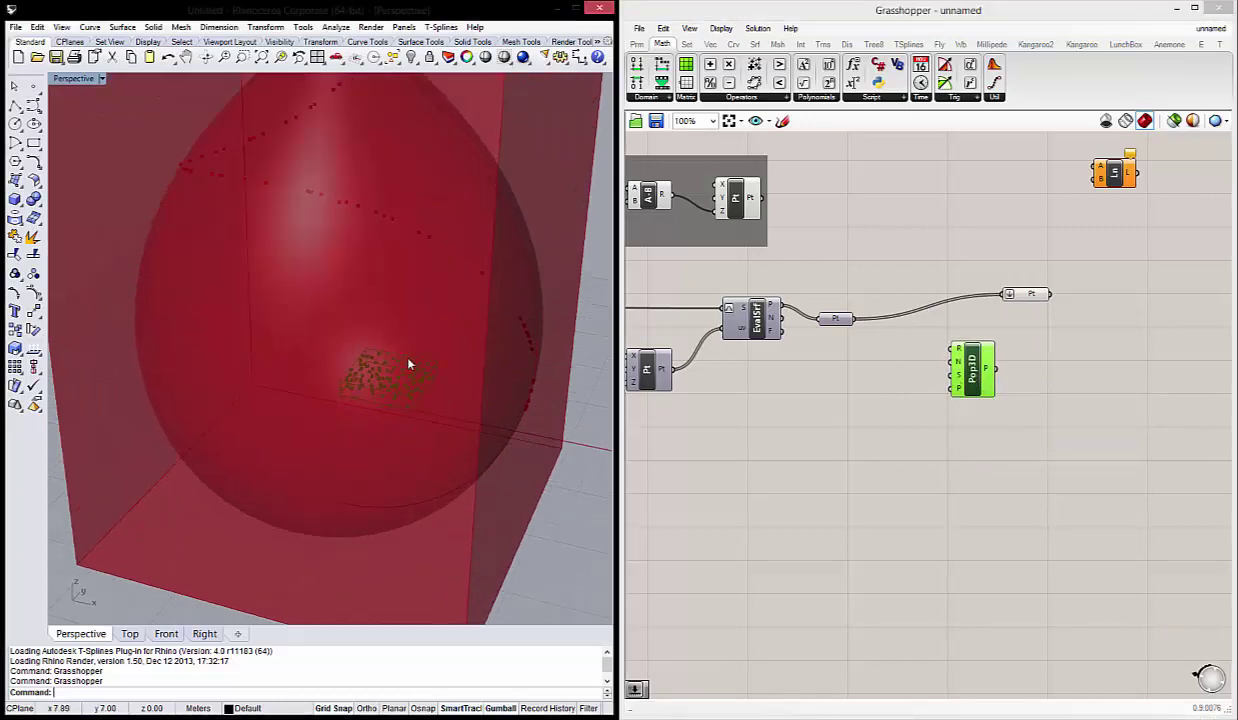
pyautogui.scroll(-5, 409, 390)
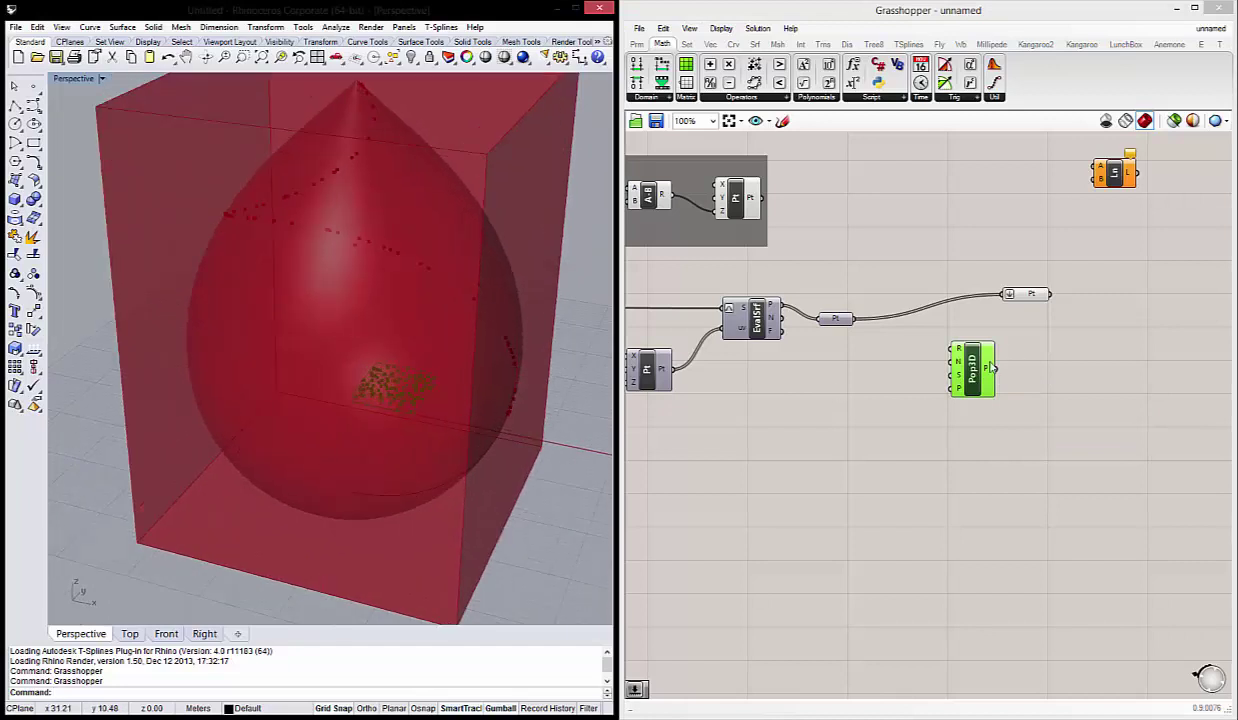
pyautogui.moveTo(966, 364)
pyautogui.mouseDown()
pyautogui.moveTo(993, 405)
pyautogui.moveTo(974, 384)
pyautogui.mouseUp()
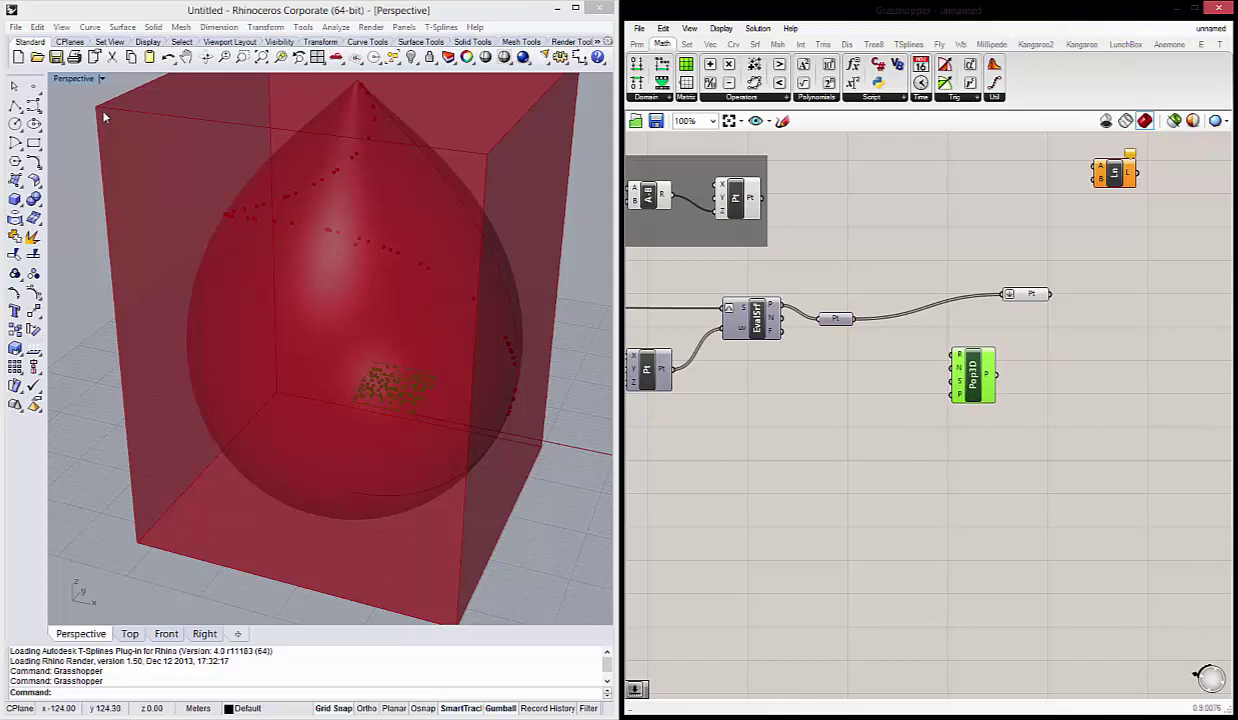
pyautogui.scroll(-2, 367, 305)
pyautogui.scroll(-2, 393, 303)
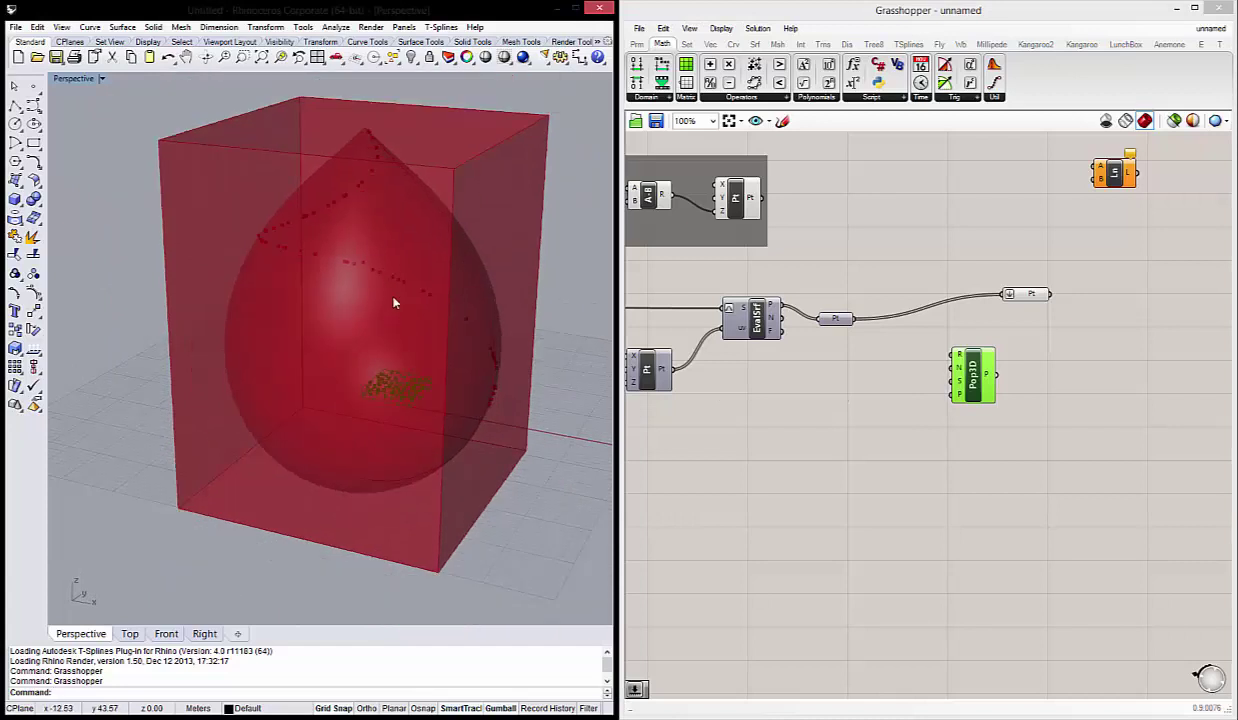
pyautogui.scroll(3, 393, 303)
pyautogui.scroll(-3, 366, 267)
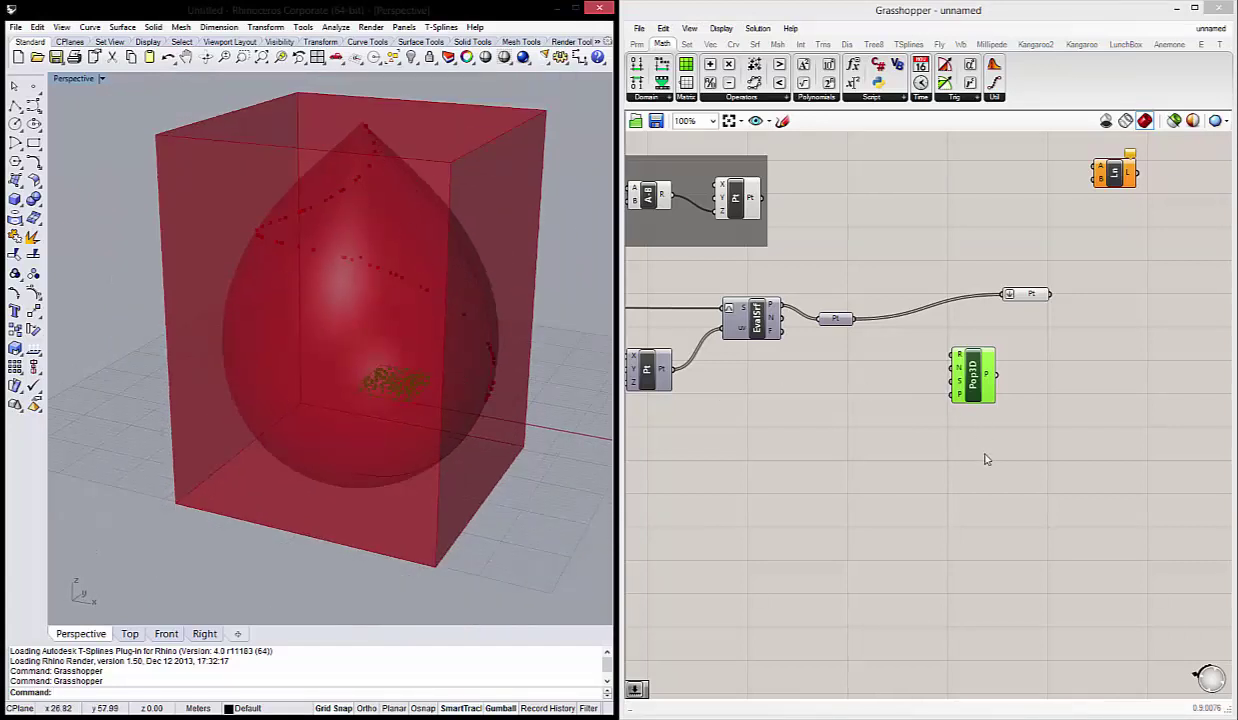
pyautogui.moveTo(972, 380); pyautogui.dragTo(990, 392)
pyautogui.moveTo(337, 354); pyautogui.dragTo(402, 397, button='right')
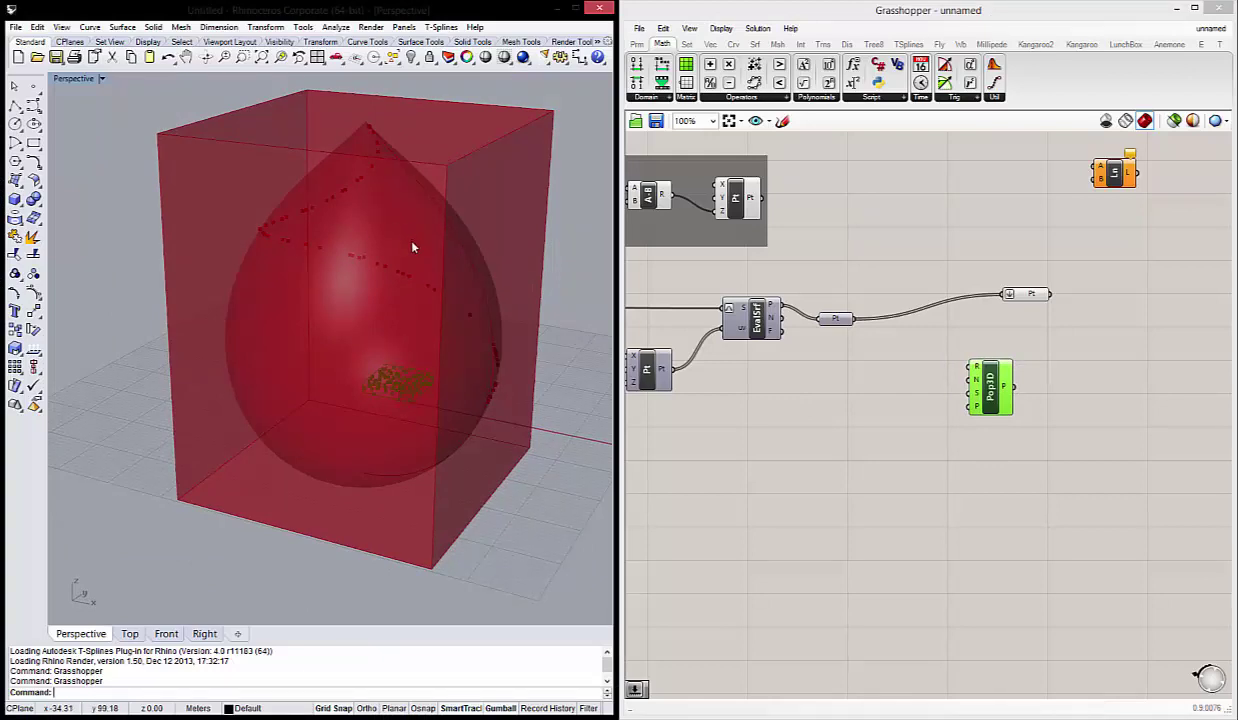
pyautogui.click(850, 435)
# Zoom out to show the whole definition and select the bounding box component.
pyautogui.moveTo(897, 395); pyautogui.dragTo(1025, 389, button='right')
pyautogui.scroll(3, 1100, 368)
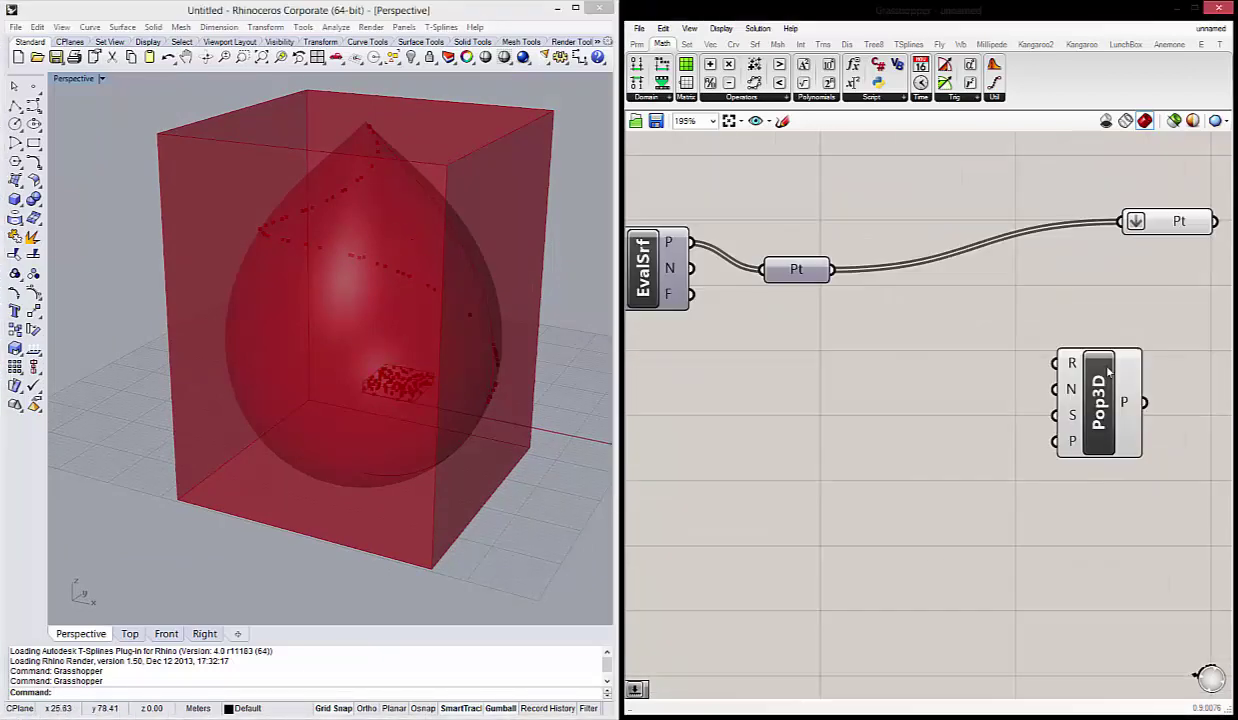
pyautogui.scroll(-5, 1073, 366)
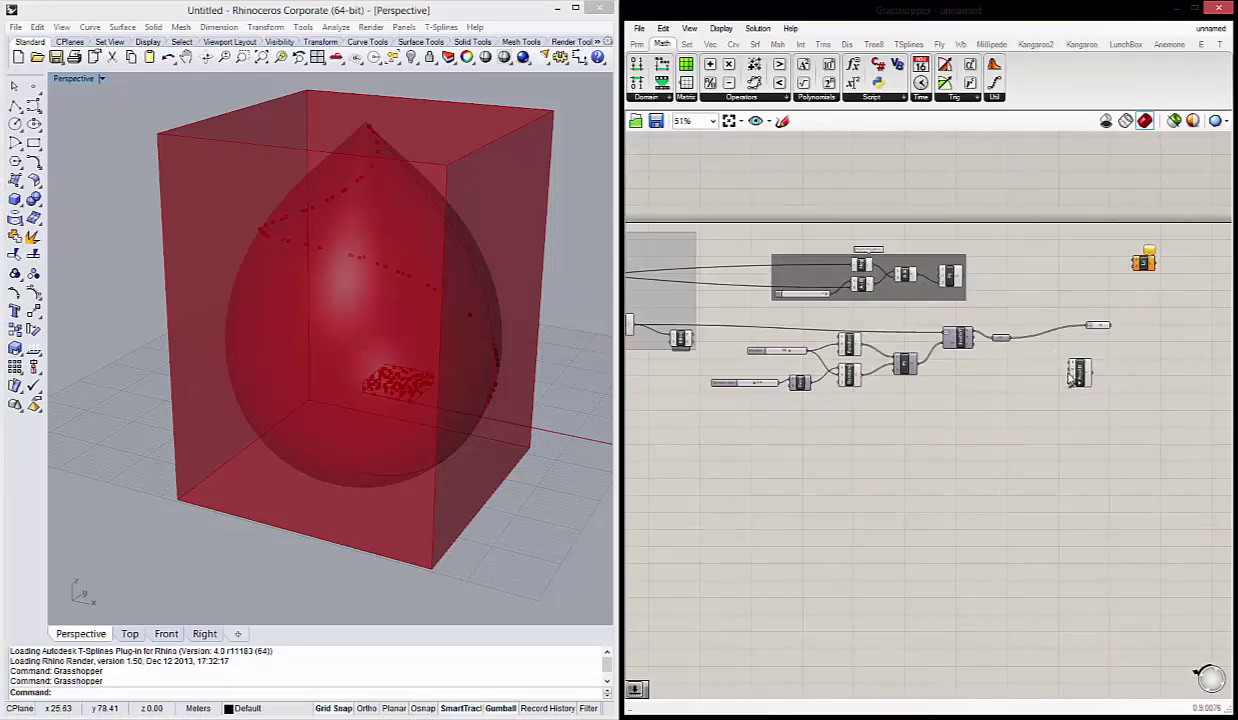
pyautogui.moveTo(895, 403); pyautogui.dragTo(1044, 420, button='right')
pyautogui.scroll(2, 961, 413)
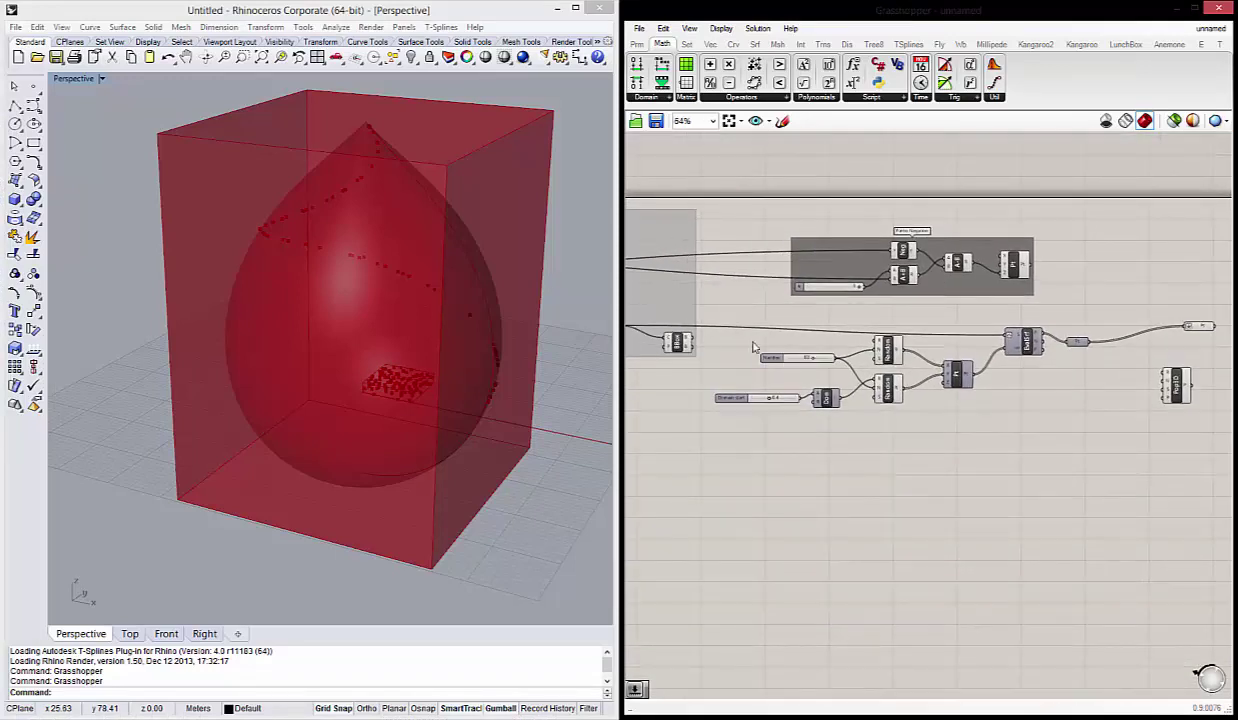
pyautogui.click(672, 345)
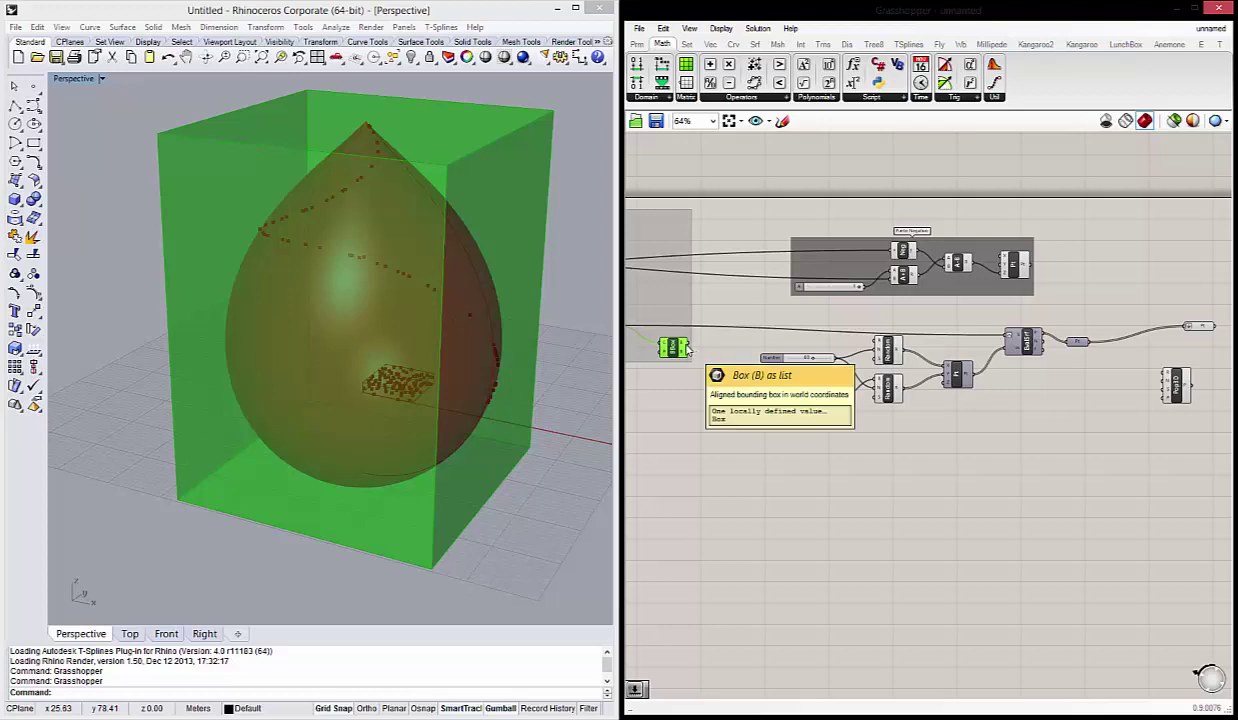
# Wire the bounding box into Pop3D's R input and inspect the scattered points in Perspective.
pyautogui.moveTo(687, 347); pyautogui.dragTo(1165, 373)
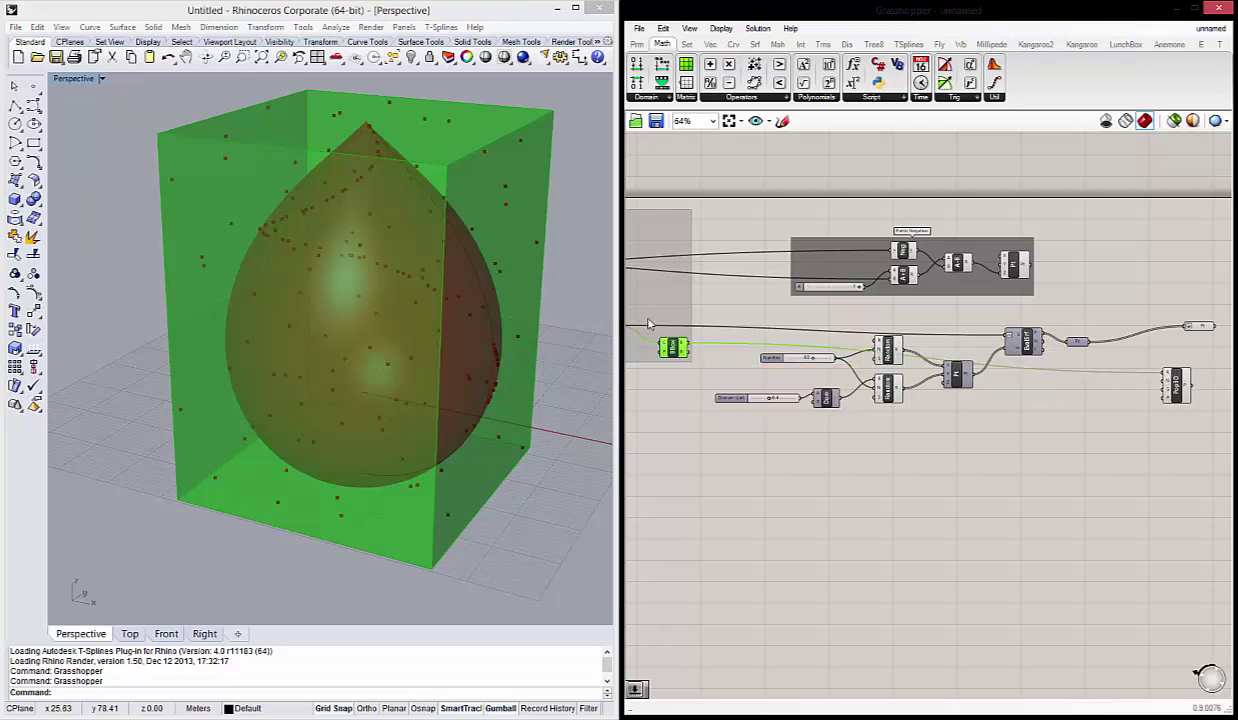
pyautogui.moveTo(380, 340)
pyautogui.mouseDown(button='right')
pyautogui.moveTo(419, 370)
pyautogui.moveTo(442, 298)
pyautogui.moveTo(475, 326)
pyautogui.mouseUp(button='right')
pyautogui.scroll(2, 370, 251)
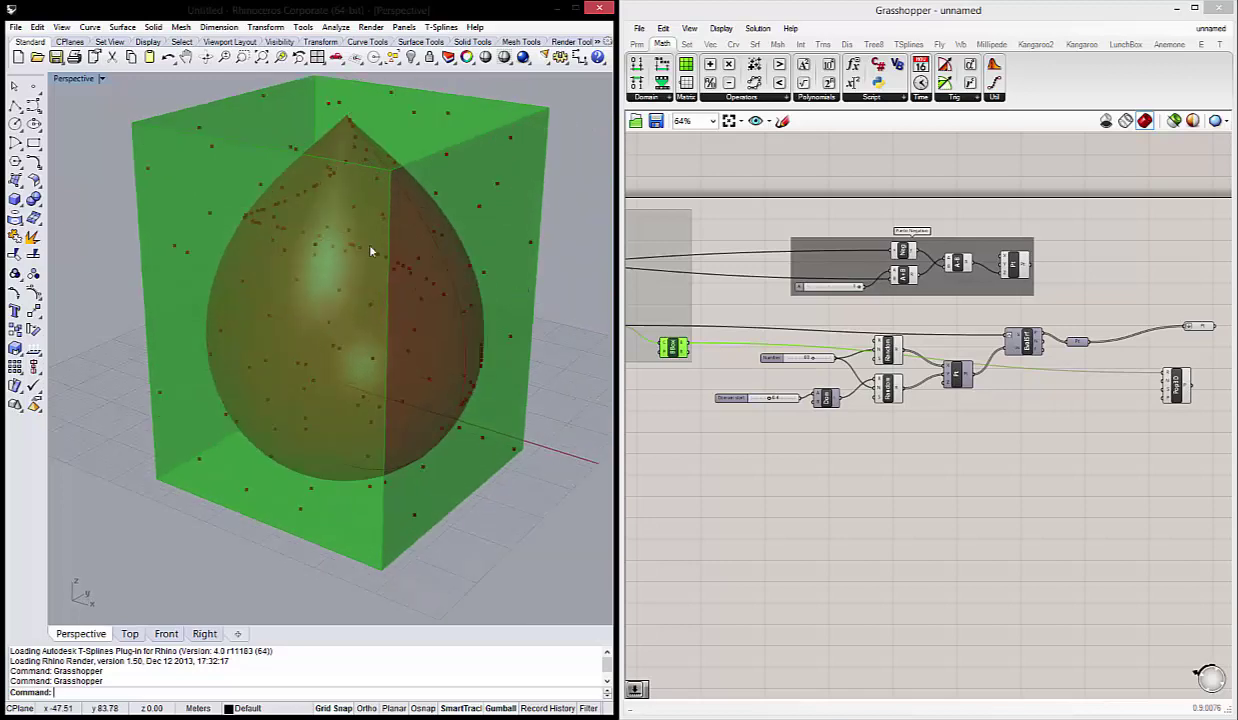
pyautogui.click(1122, 437)
pyautogui.moveTo(1122, 437); pyautogui.dragTo(985, 423, button='right')
pyautogui.click(1036, 362)
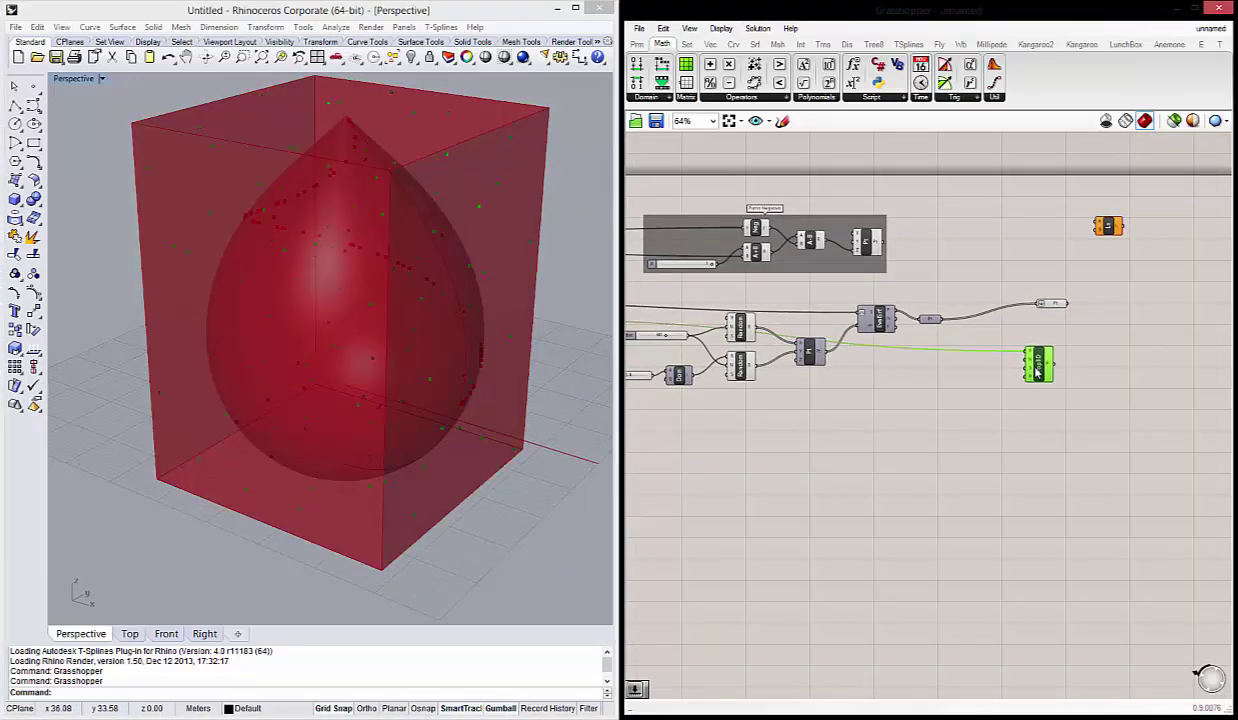
pyautogui.scroll(2, 1038, 356)
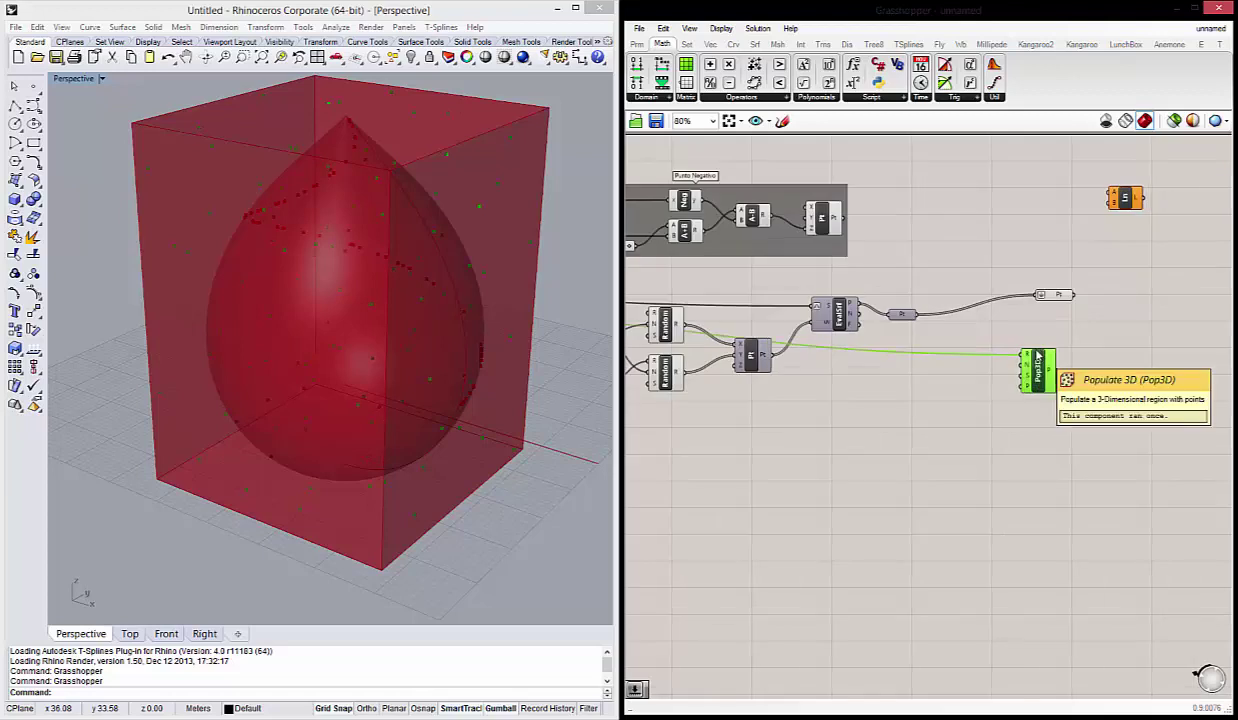
pyautogui.moveTo(395, 323)
pyautogui.mouseDown(button='right')
pyautogui.moveTo(376, 325)
pyautogui.moveTo(312, 240)
pyautogui.mouseUp(button='right')
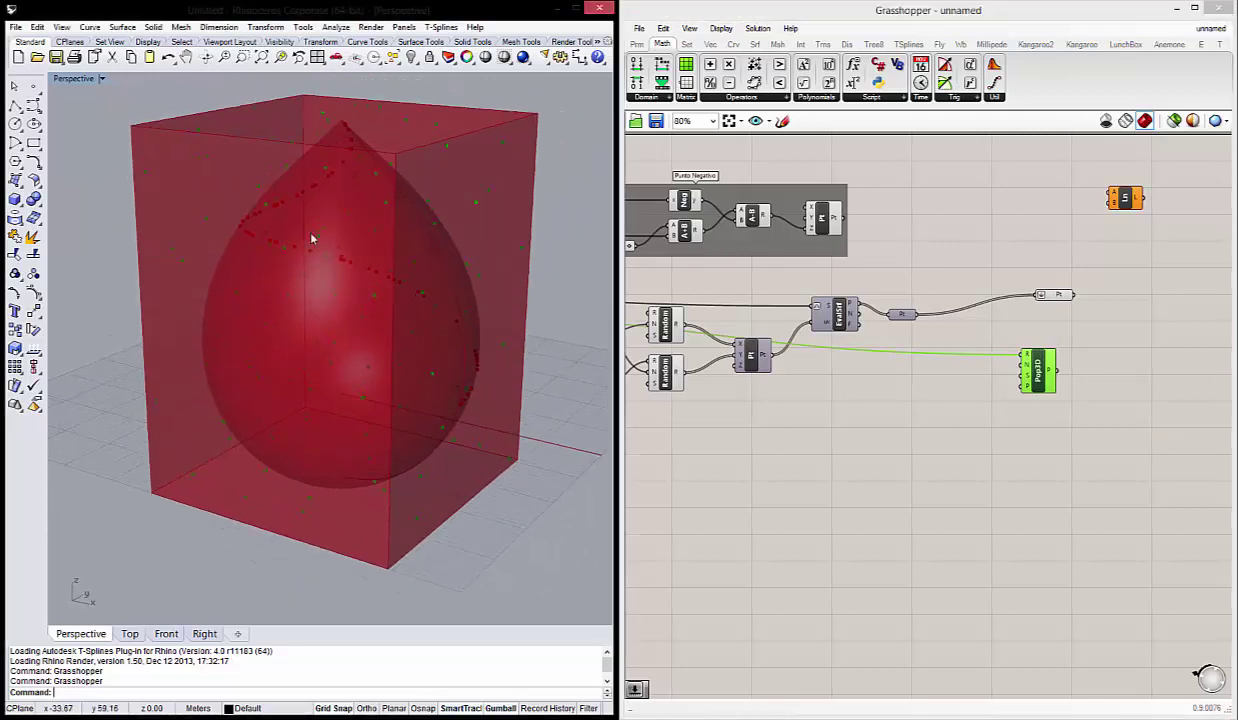
pyautogui.moveTo(379, 356)
pyautogui.mouseDown(button='right')
pyautogui.moveTo(325, 366)
pyautogui.moveTo(381, 395)
pyautogui.mouseUp(button='right')
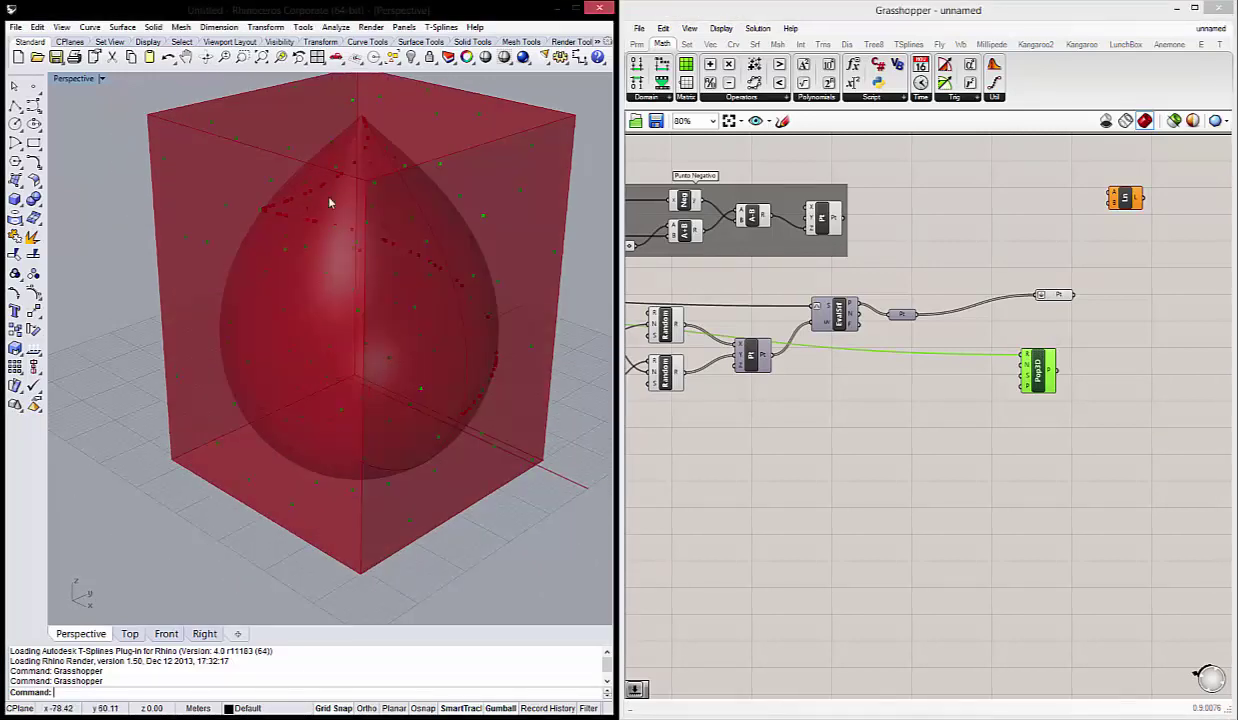
pyautogui.moveTo(329, 202)
pyautogui.mouseDown(button='right')
pyautogui.moveTo(384, 199)
pyautogui.moveTo(375, 174)
pyautogui.mouseUp(button='right')
pyautogui.click(995, 514)
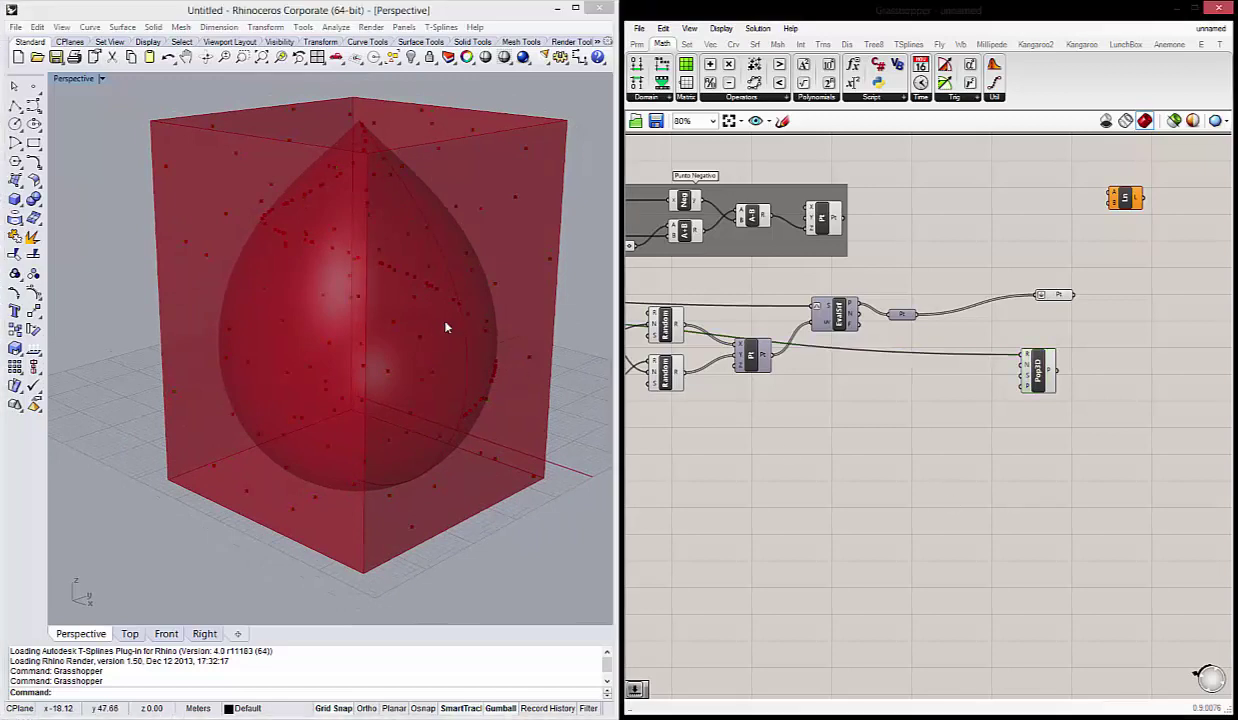
# Add a Number Slider set to 1000 and connect it to Pop3D's point count N.
pyautogui.scroll(1, 966, 370)
pyautogui.doubleClick(963, 415)
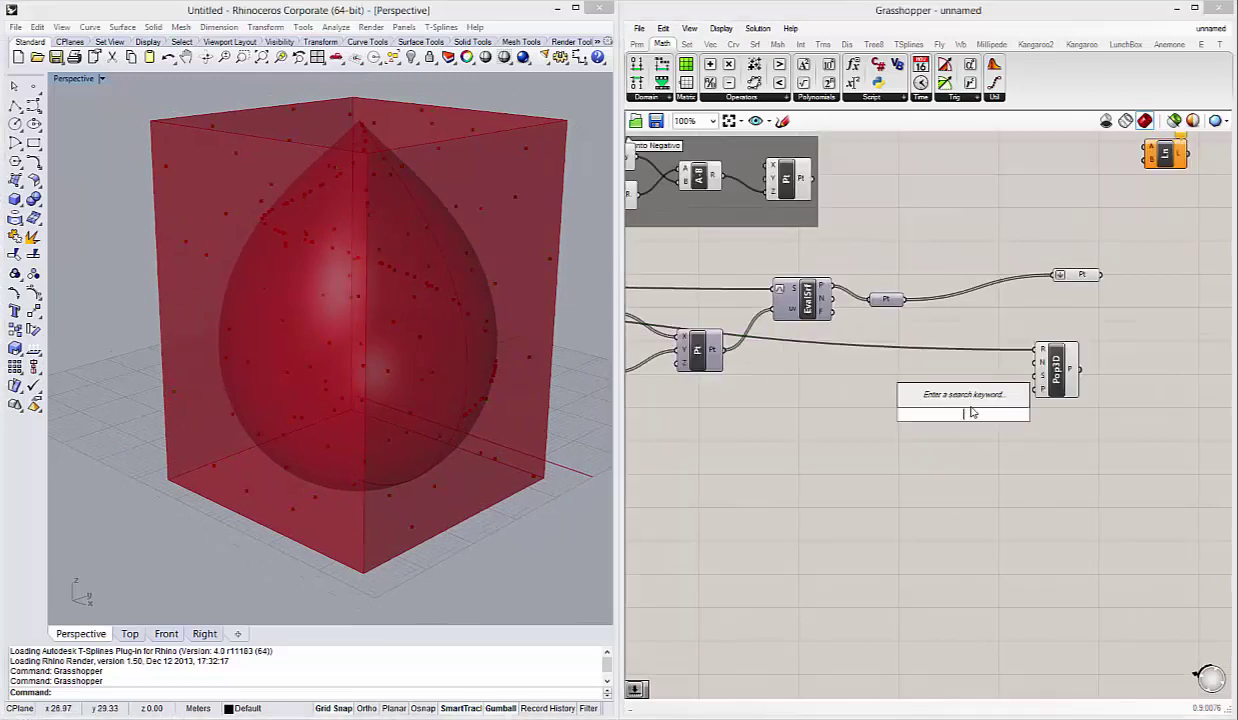
pyautogui.write('1000')
pyautogui.press('Return')
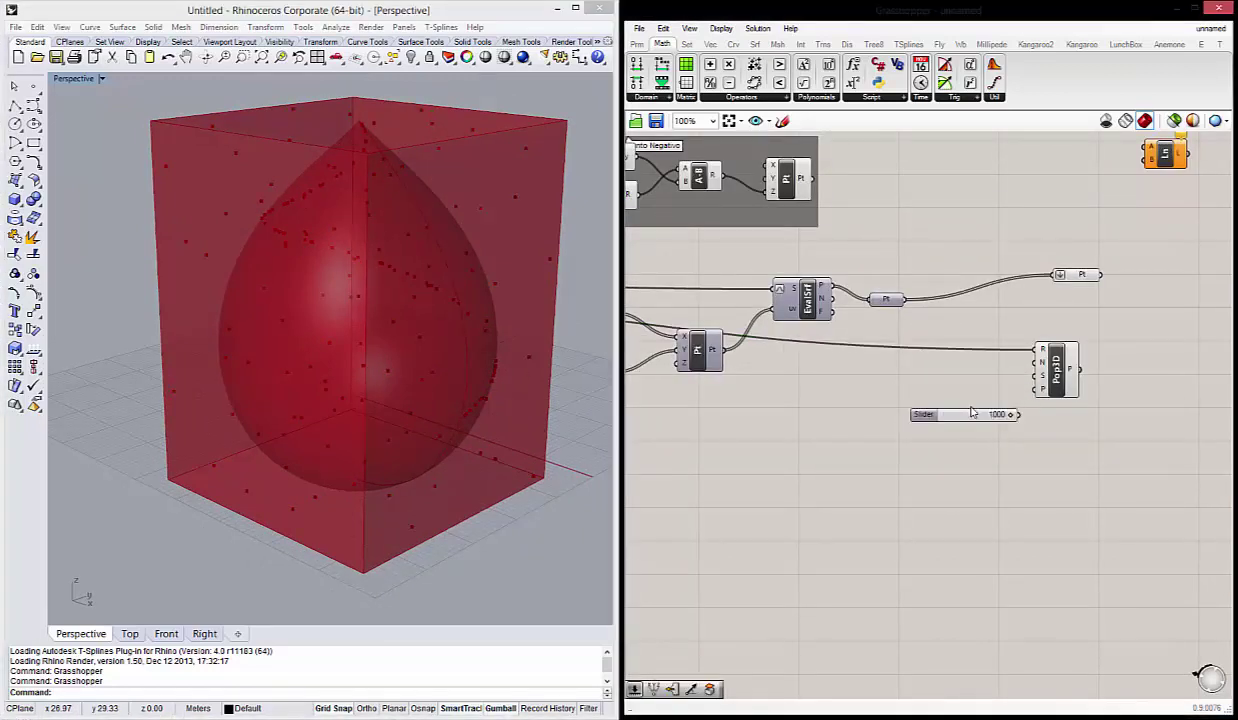
pyautogui.moveTo(934, 419); pyautogui.dragTo(903, 415)
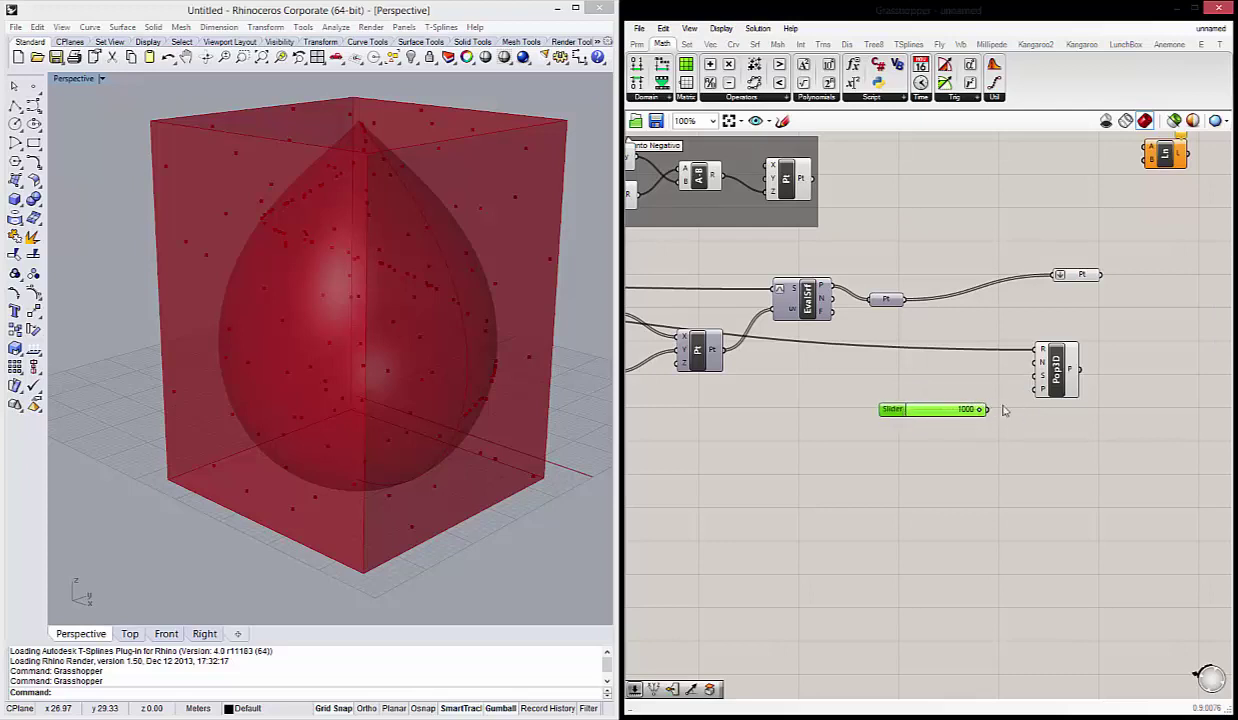
pyautogui.moveTo(991, 408); pyautogui.dragTo(1040, 362)
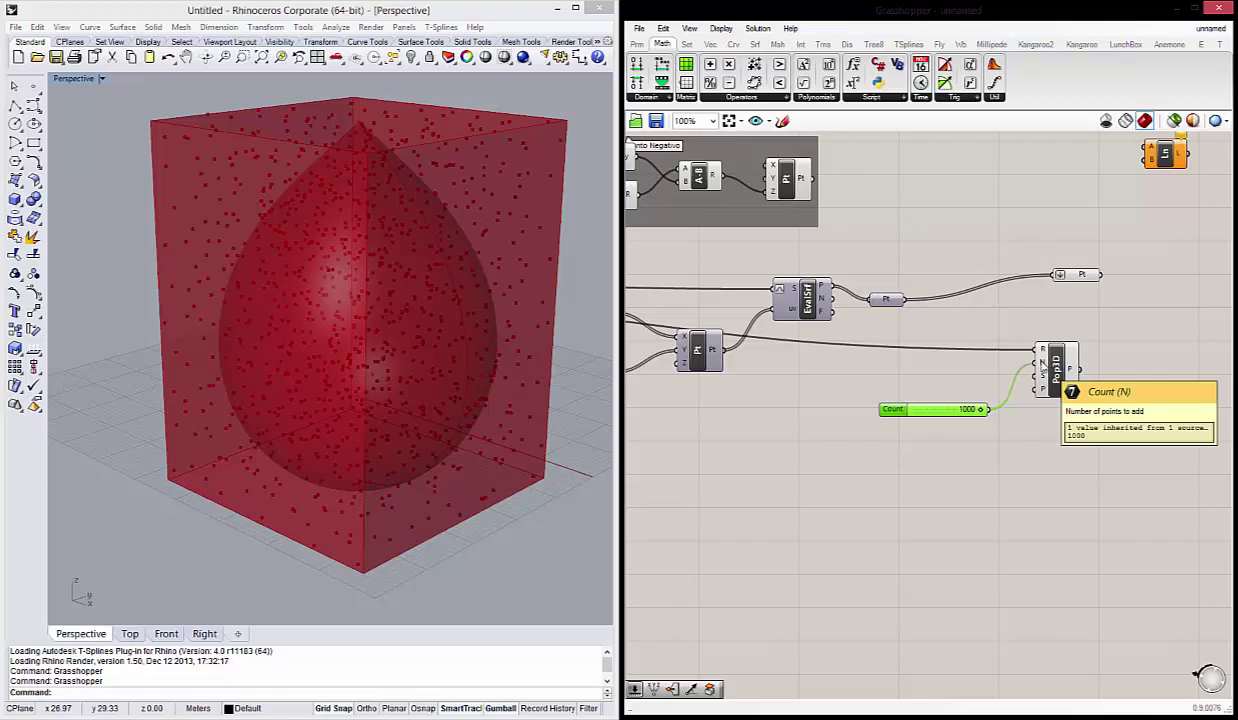
# Position the Count slider and Pop3D next to each other on the canvas.
pyautogui.moveTo(217, 294); pyautogui.dragTo(252, 310, button='right')
pyautogui.moveTo(893, 418); pyautogui.dragTo(880, 397)
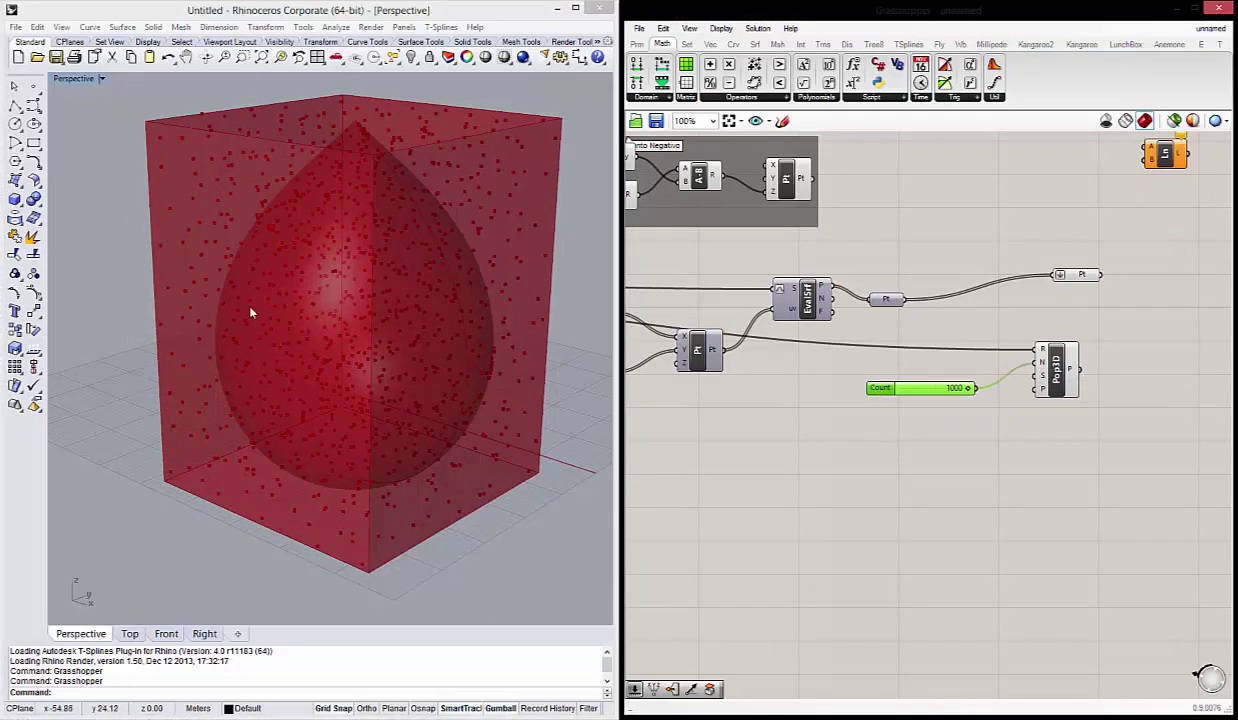
pyautogui.moveTo(248, 312); pyautogui.dragTo(260, 293, button='right')
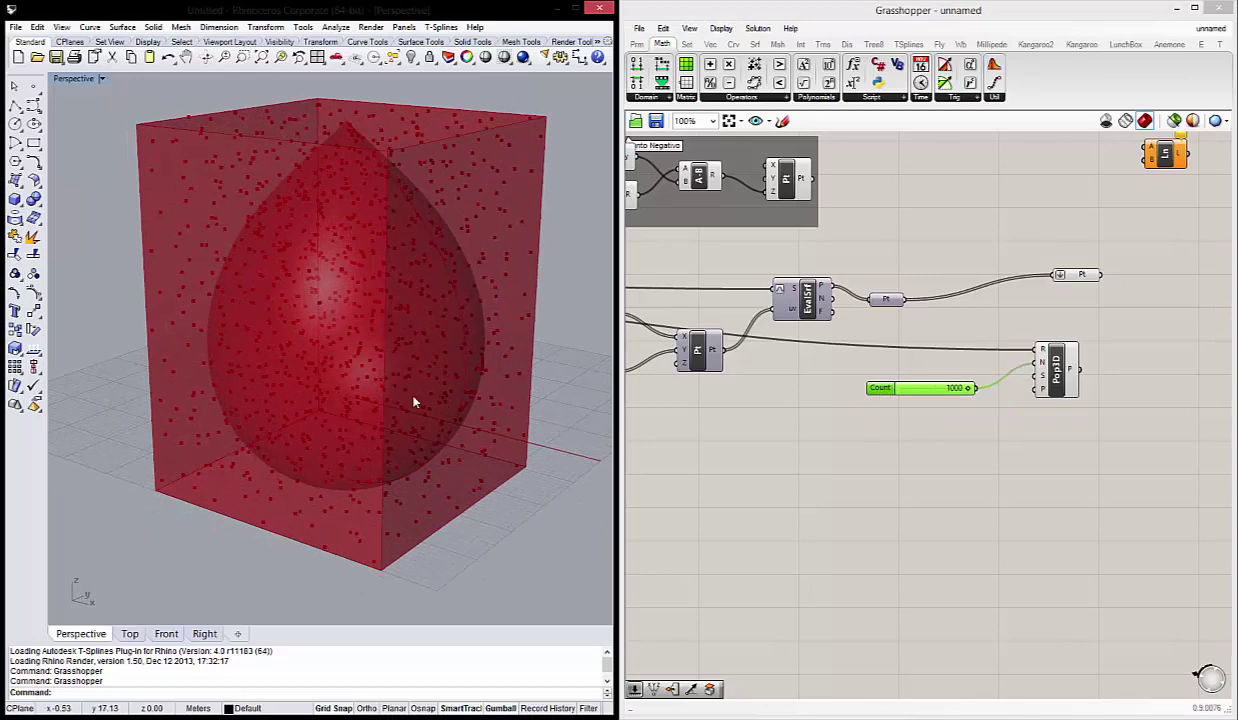
pyautogui.moveTo(414, 406); pyautogui.dragTo(365, 403, button='right')
pyautogui.moveTo(1052, 368); pyautogui.dragTo(1065, 365)
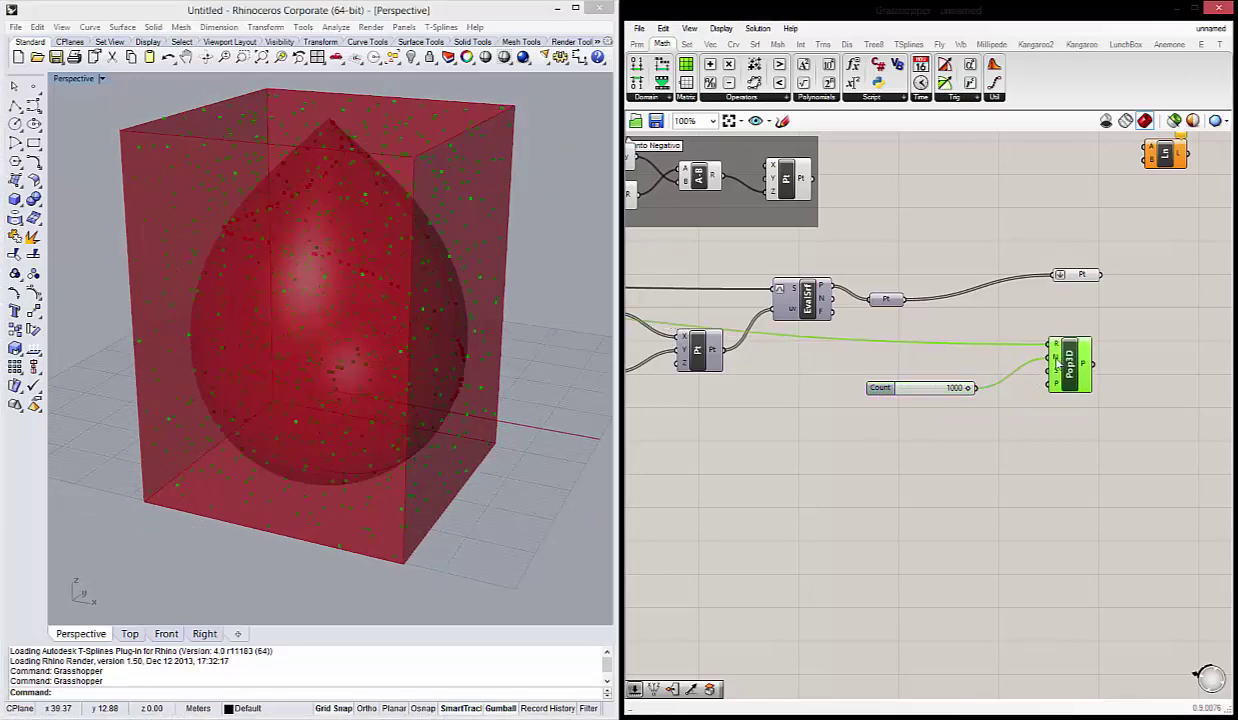
pyautogui.scroll(2, 962, 420)
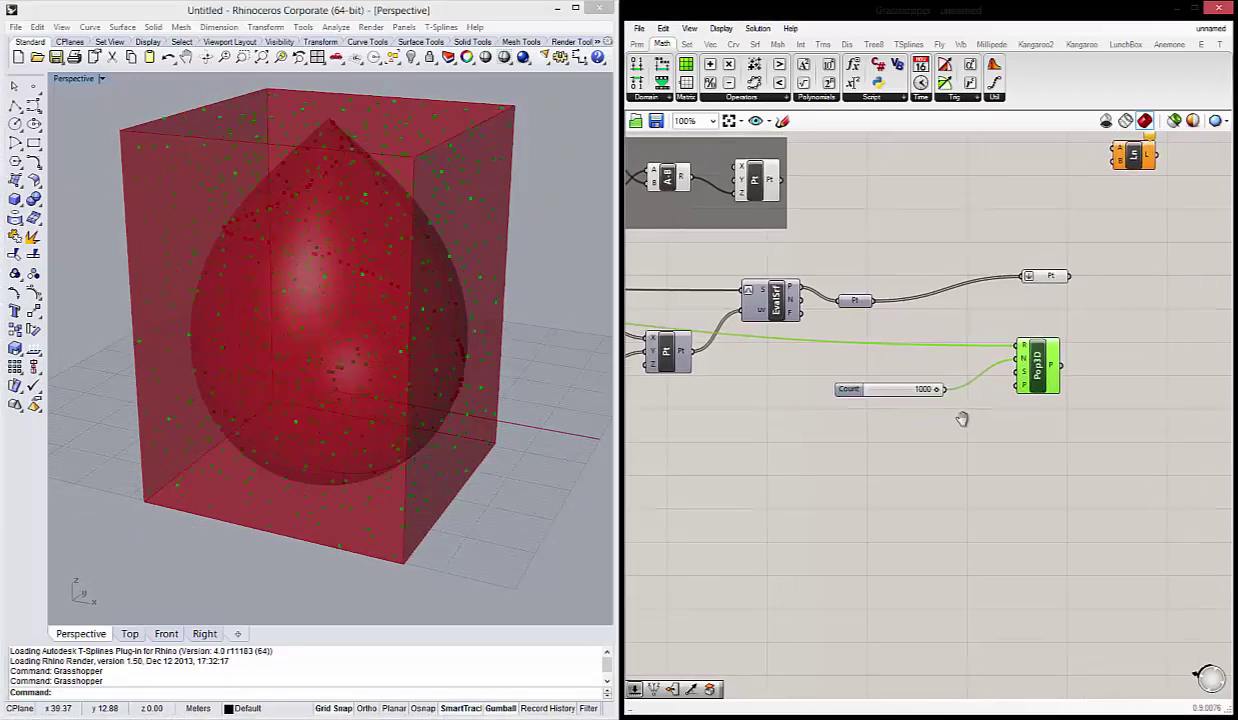
pyautogui.click(985, 278)
pyautogui.moveTo(930, 386); pyautogui.dragTo(912, 393)
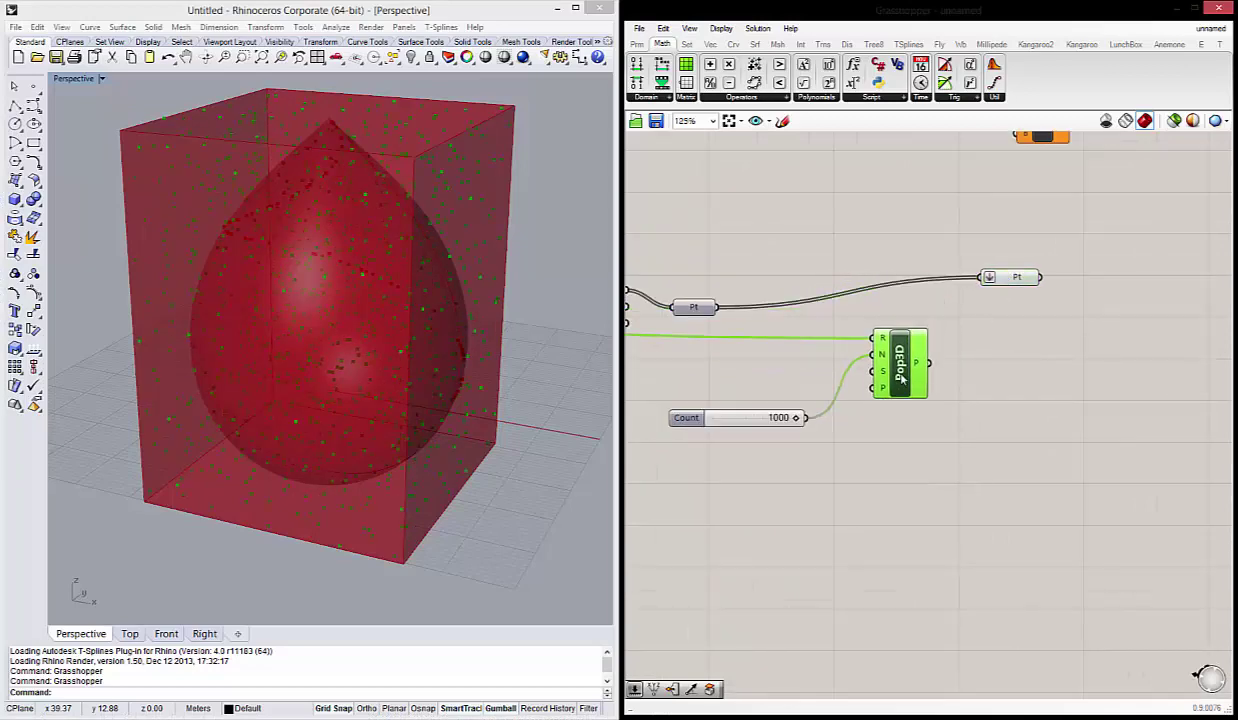
pyautogui.scroll(-4, 760, 345)
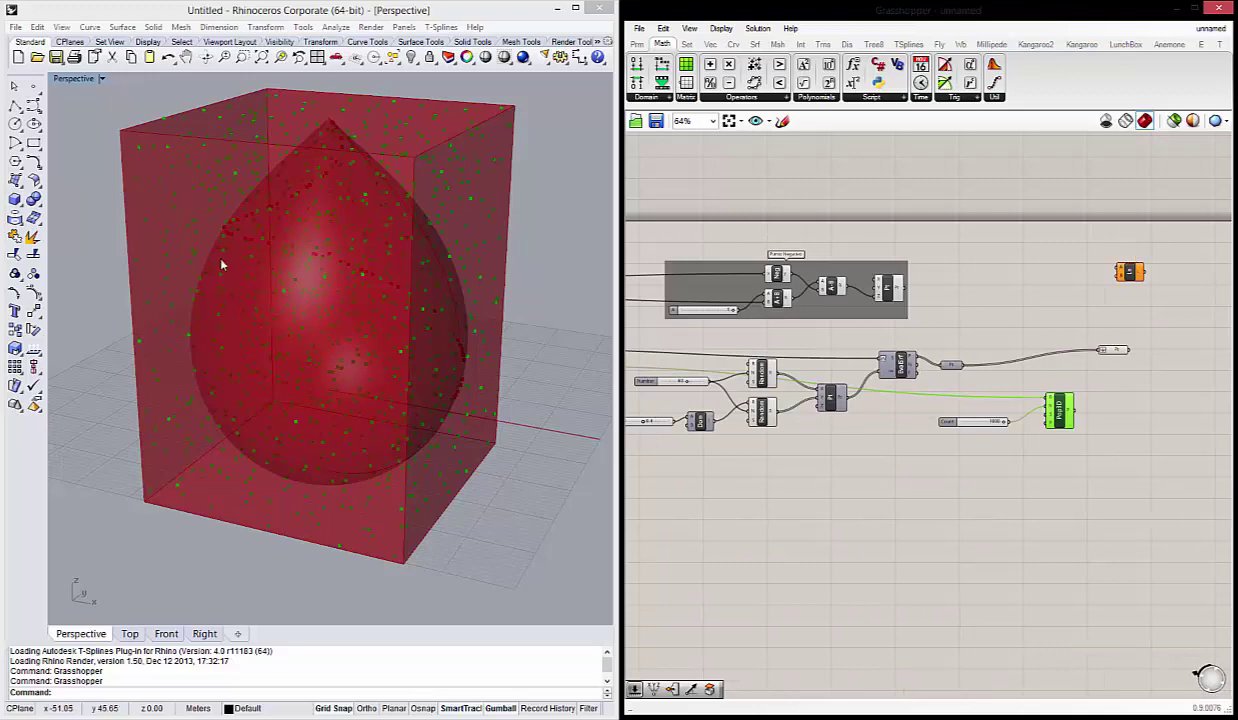
# Wire Pop3D's P output into the Pt parameter beside the surface points.
pyautogui.moveTo(420, 290); pyautogui.dragTo(318, 290, button='right')
pyautogui.click(818, 476)
pyautogui.scroll(2, 883, 455)
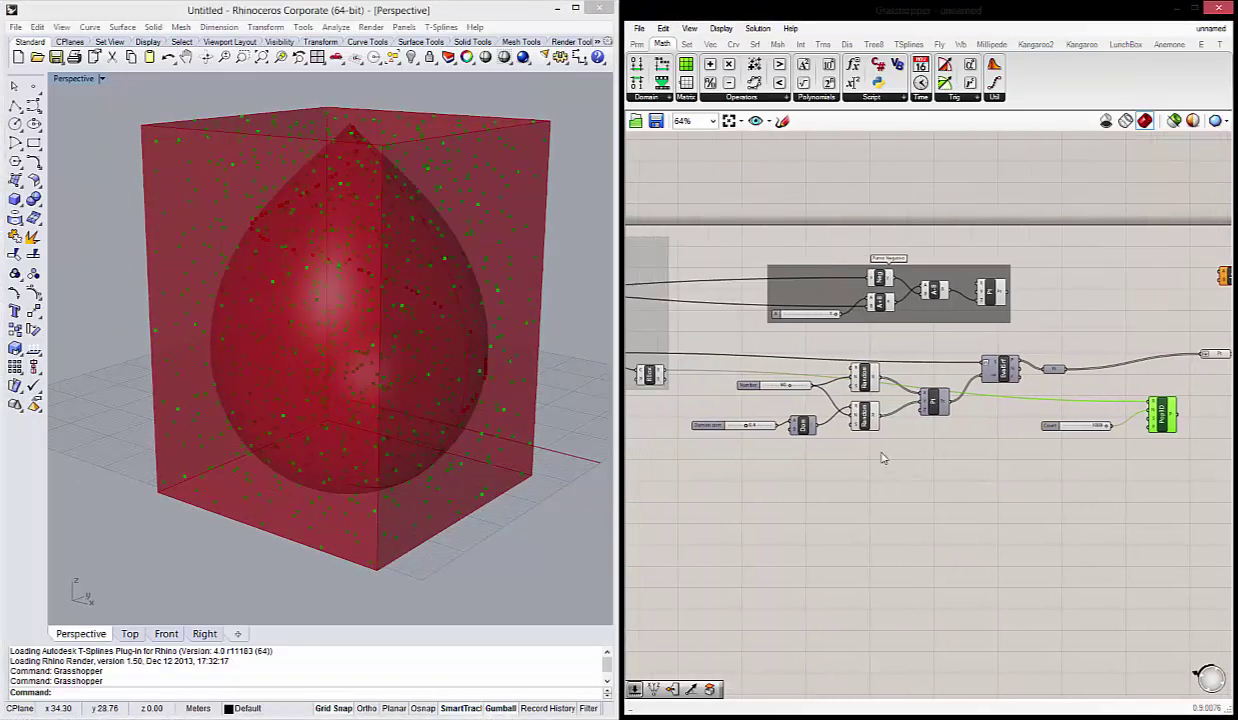
pyautogui.click(1013, 343)
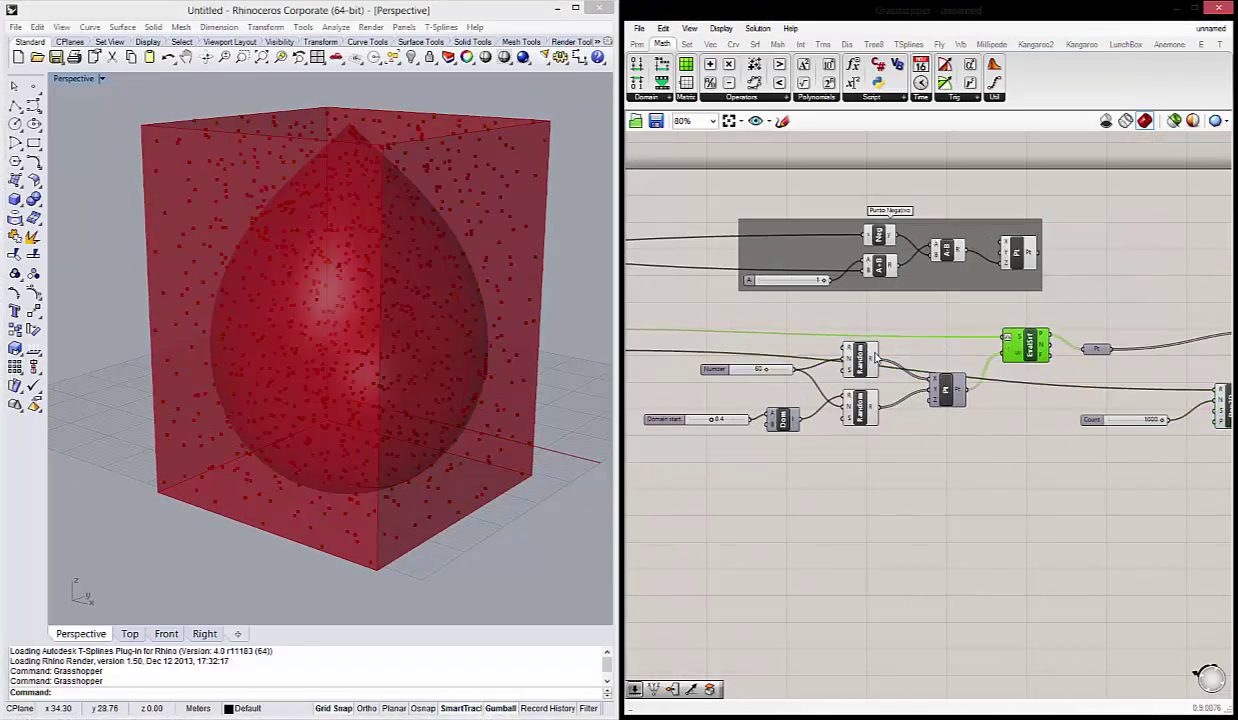
pyautogui.scroll(-1, 1152, 408)
pyautogui.scroll(2, 1056, 394)
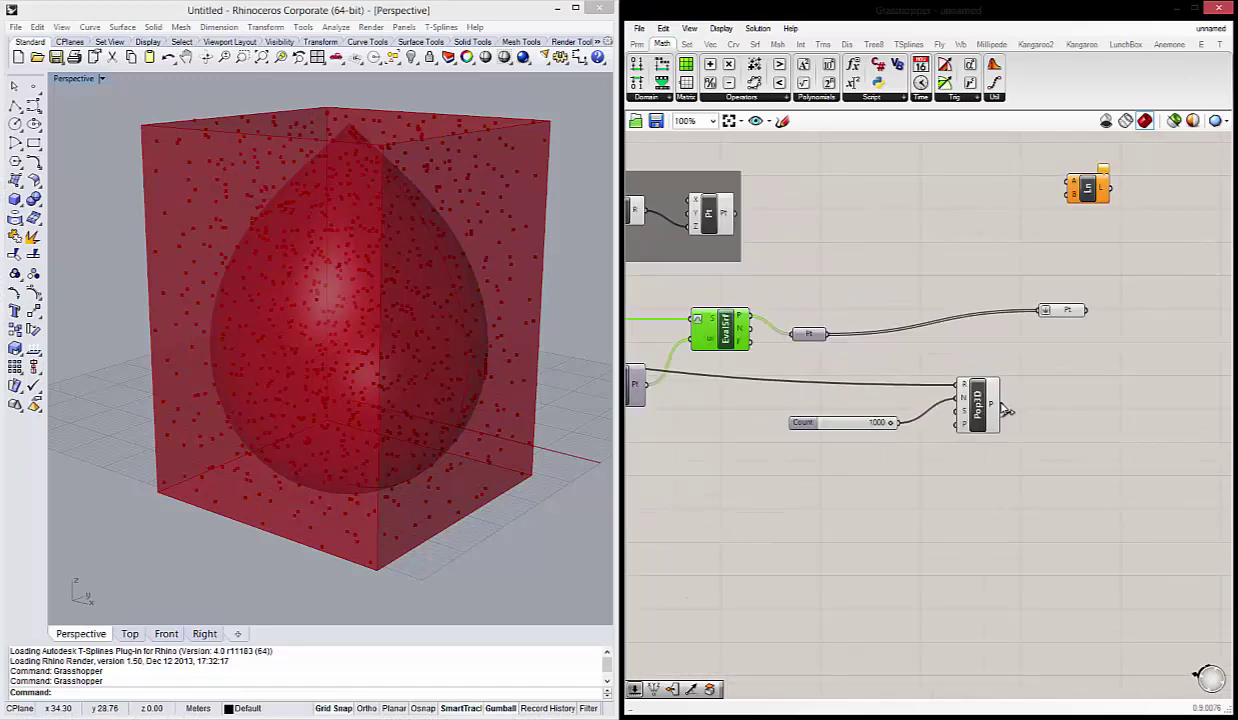
pyautogui.moveTo(1005, 408); pyautogui.dragTo(1046, 320)
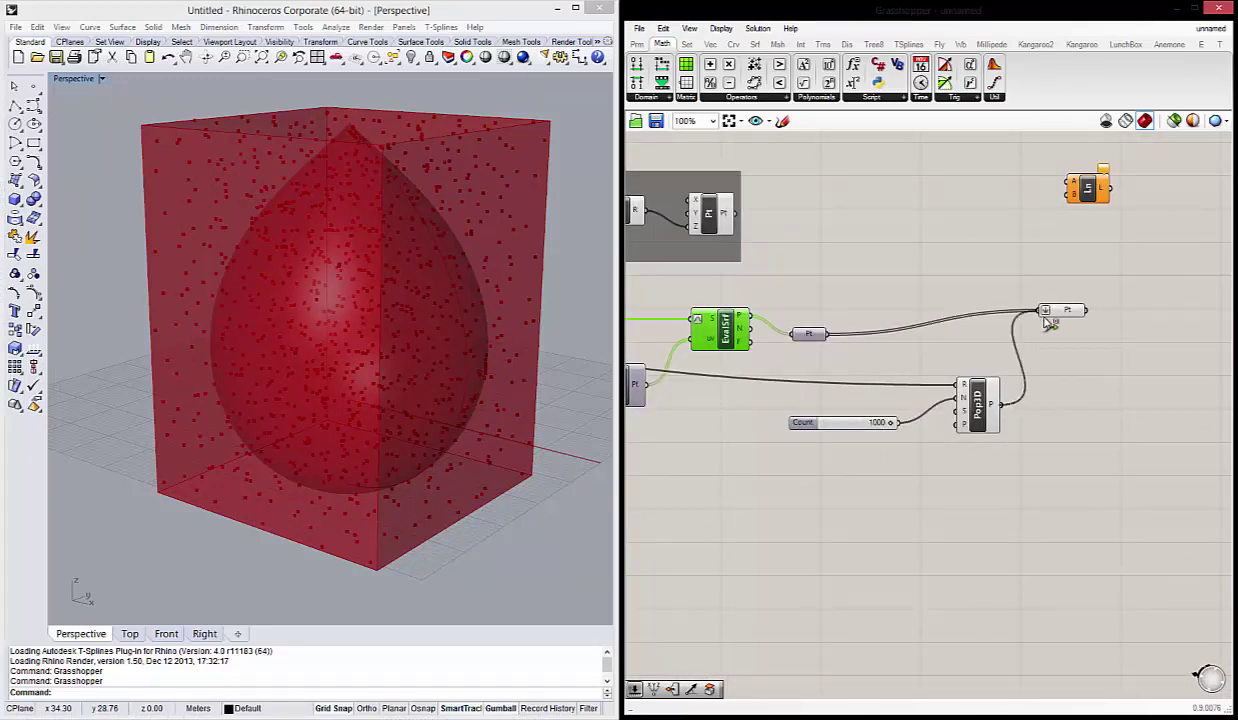
# Turn off Pop3D's preview.
pyautogui.click(979, 406)
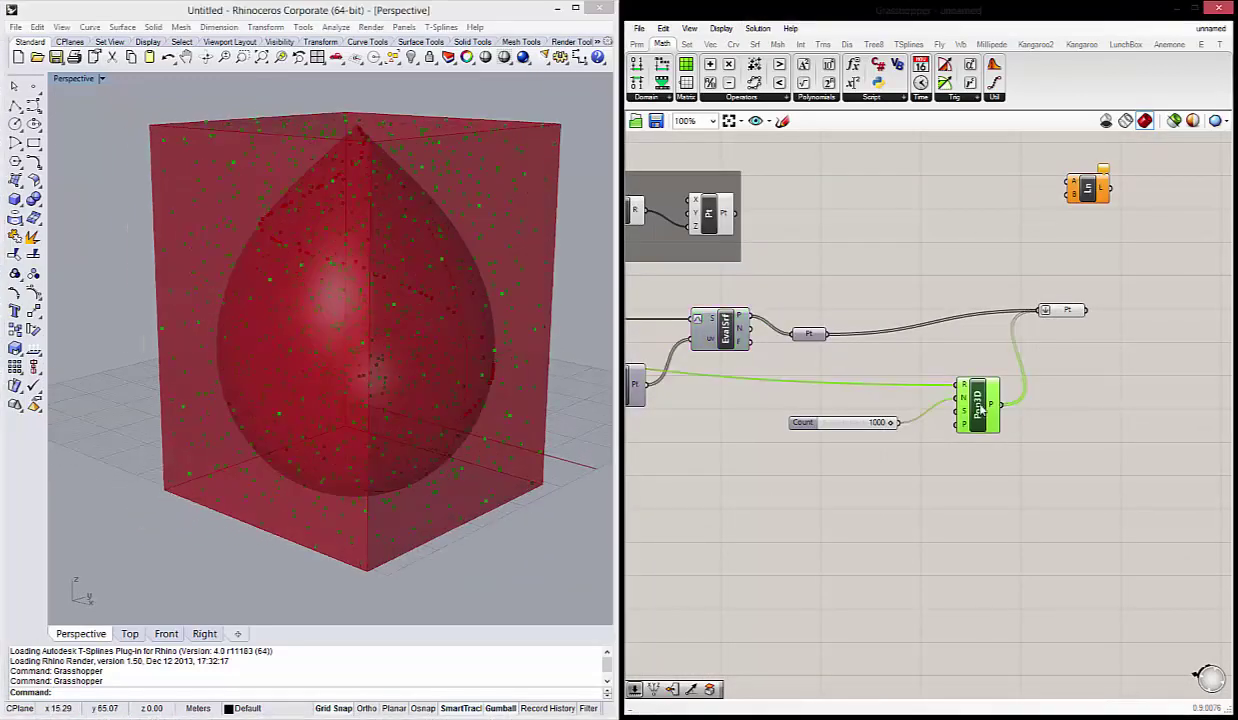
pyautogui.rightClick(981, 408)
pyautogui.click(1039, 432)
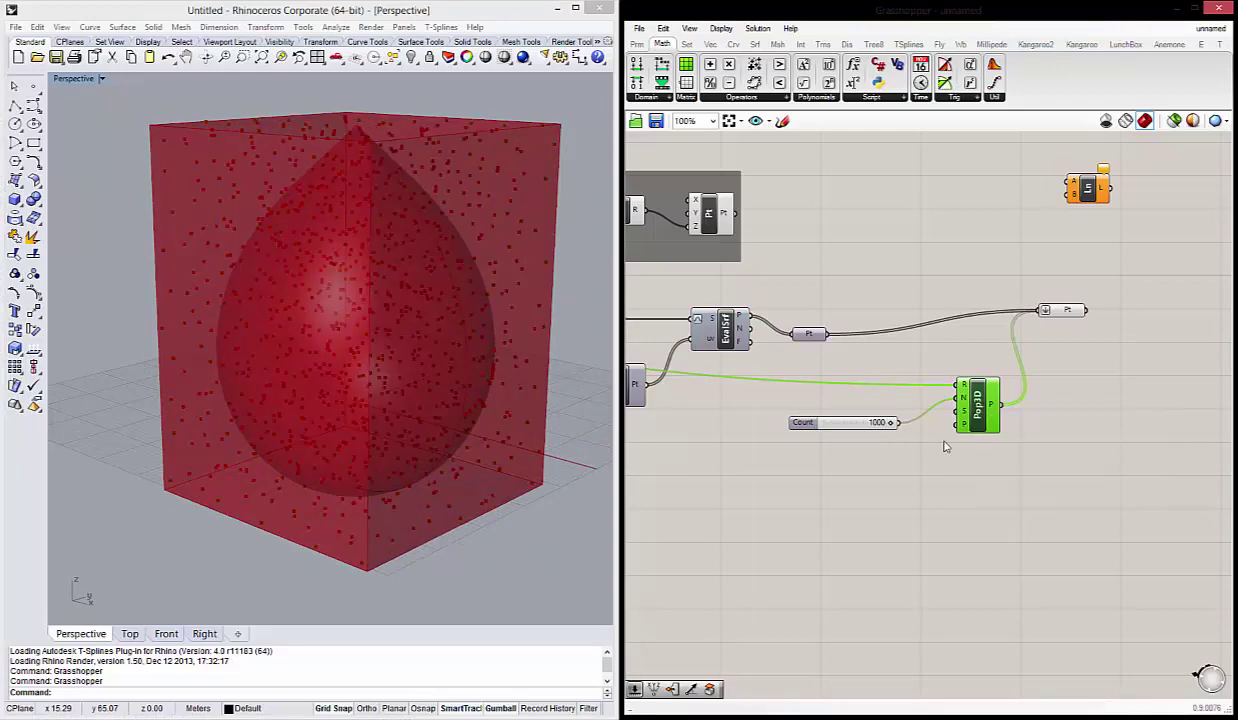
pyautogui.moveTo(442, 406); pyautogui.dragTo(470, 400, button='right')
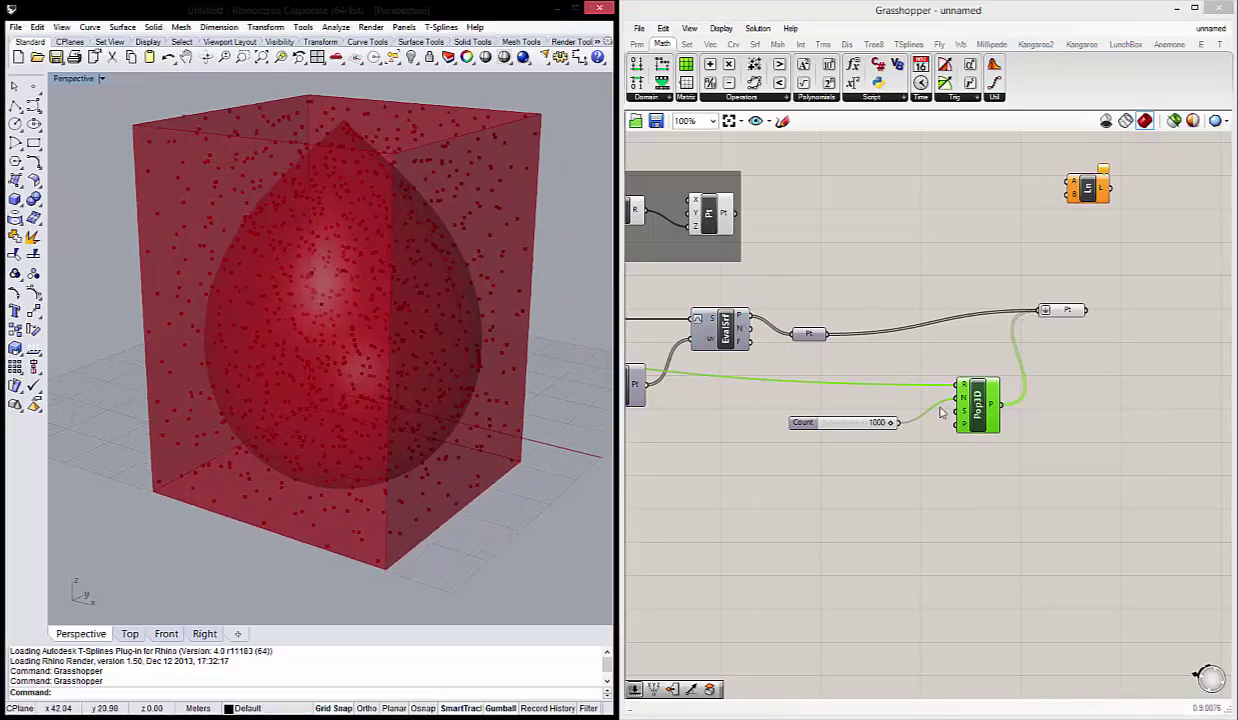
pyautogui.moveTo(1063, 312); pyautogui.dragTo(1073, 309)
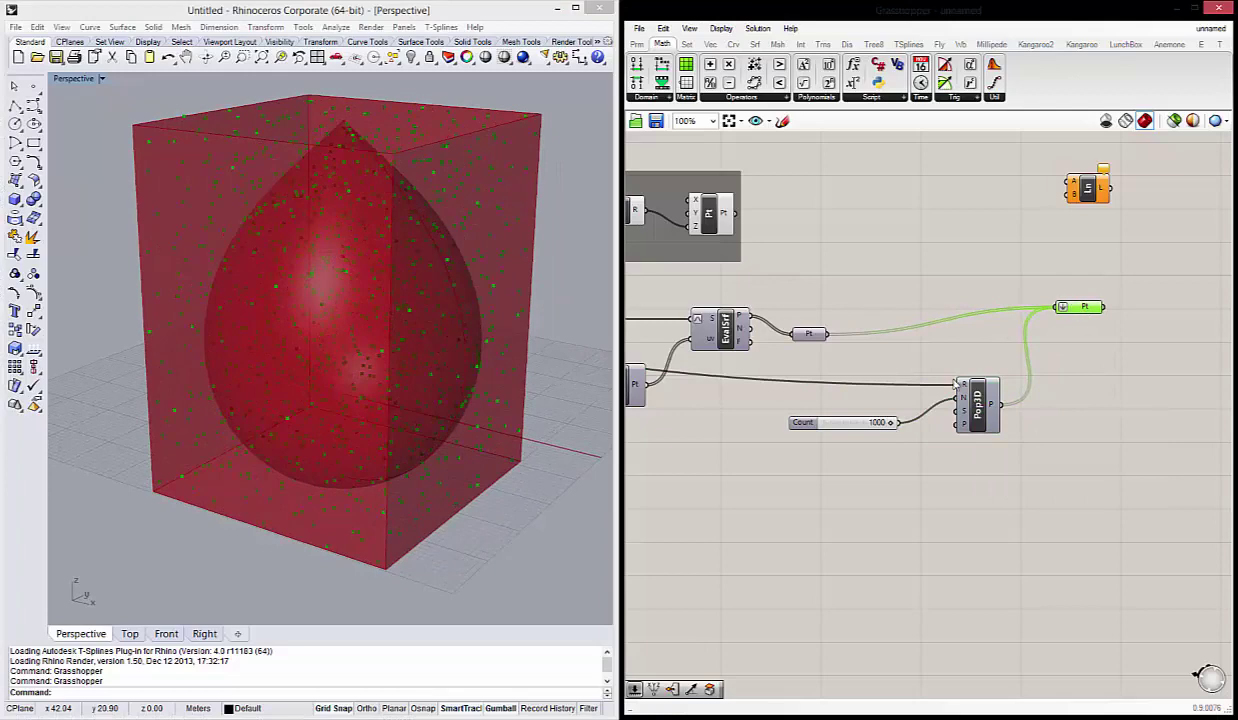
# Orbit the Rhino perspective view around the teardrop and the point-filled box.
pyautogui.moveTo(930, 370); pyautogui.dragTo(912, 370, button='right')
pyautogui.moveTo(276, 366); pyautogui.dragTo(368, 378, button='right')
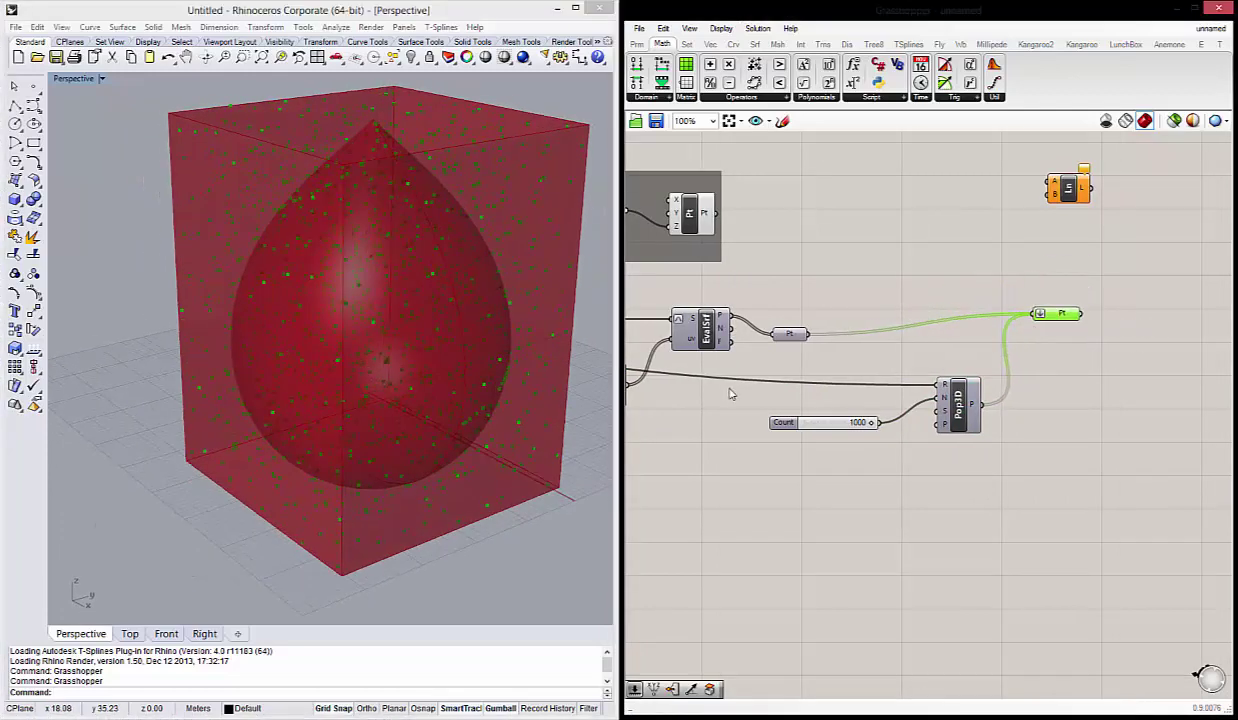
pyautogui.moveTo(1050, 310); pyautogui.dragTo(1134, 318, button='right')
pyautogui.moveTo(197, 321); pyautogui.dragTo(236, 320, button='right')
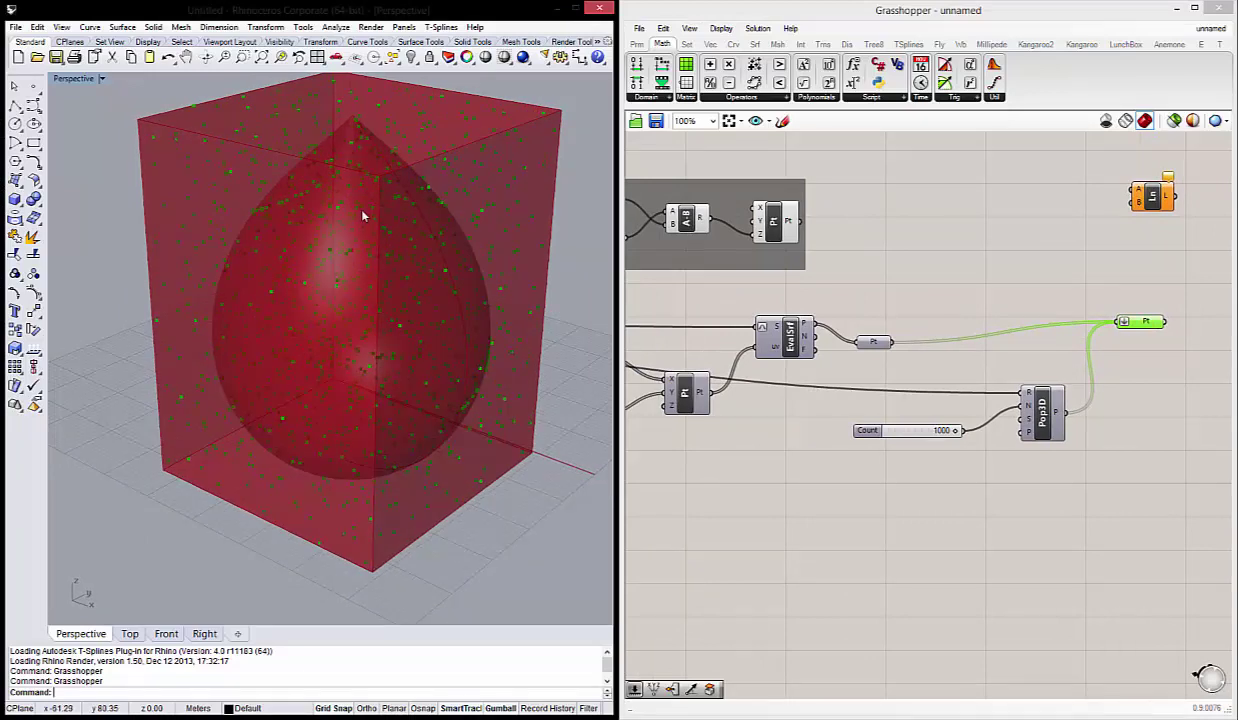
pyautogui.moveTo(392, 359)
pyautogui.mouseDown(button='right')
pyautogui.moveTo(383, 396)
pyautogui.moveTo(377, 374)
pyautogui.mouseUp(button='right')
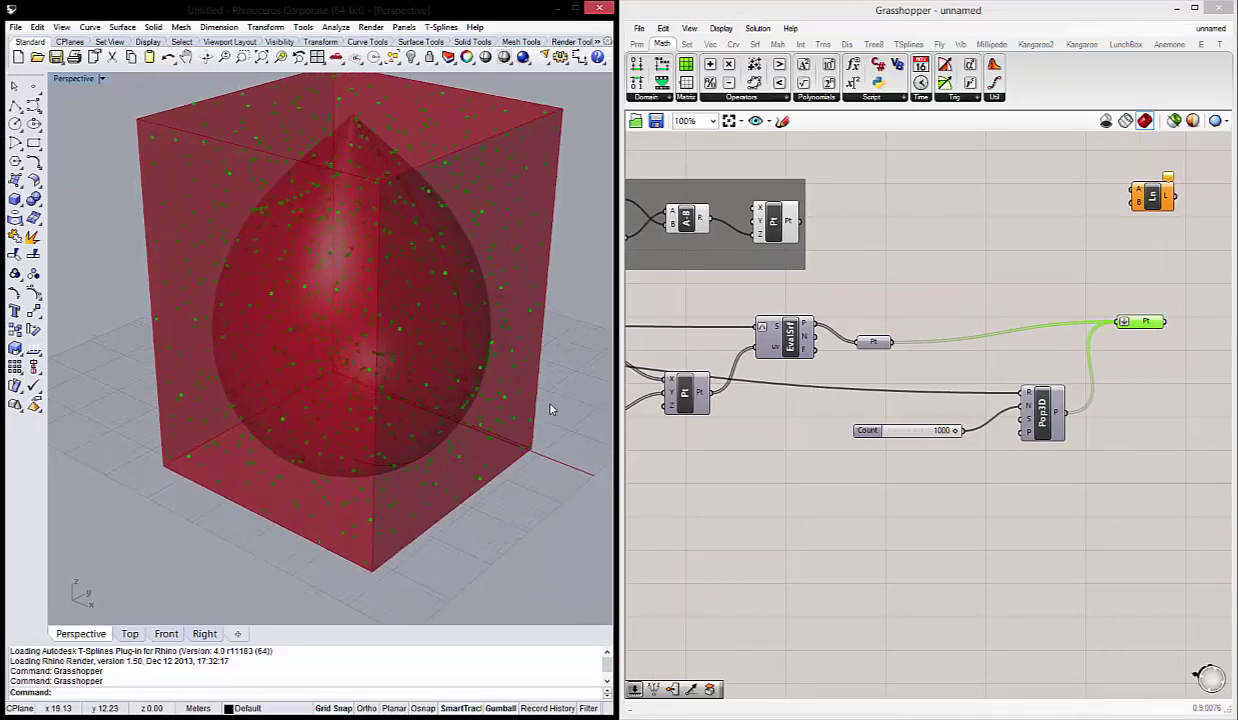
pyautogui.moveTo(447, 352); pyautogui.dragTo(445, 326, button='right')
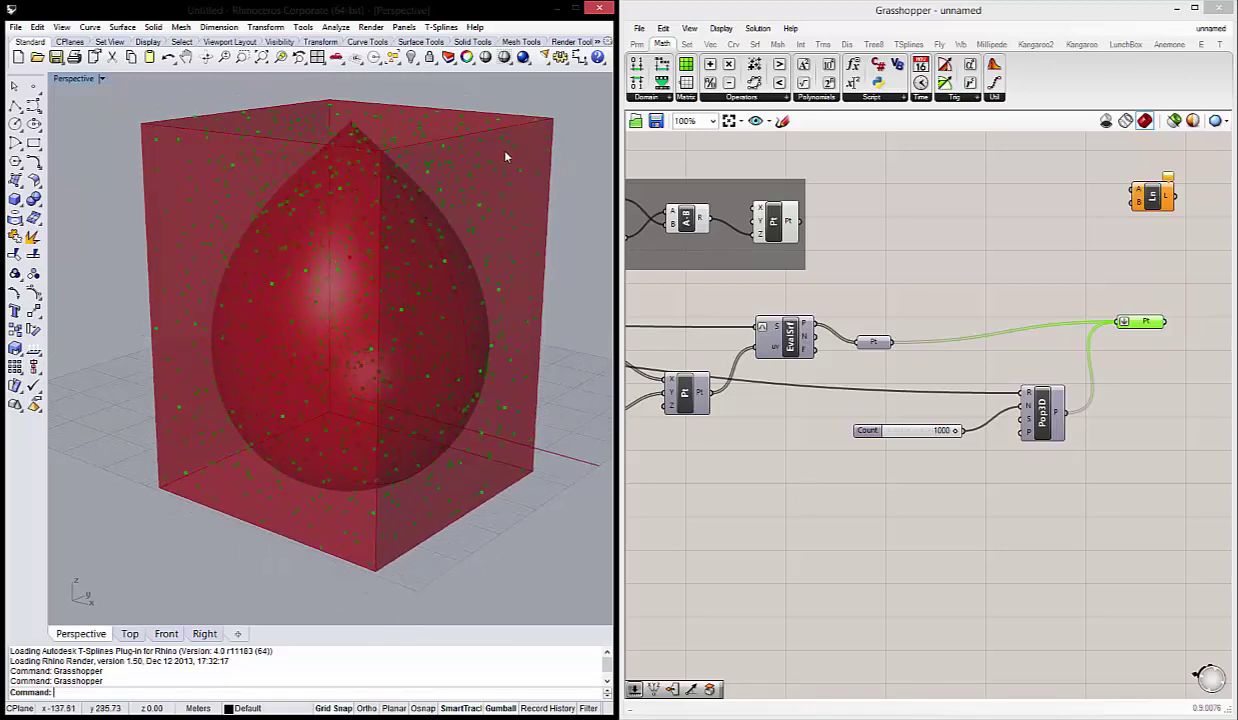
pyautogui.moveTo(564, 190)
pyautogui.mouseDown(button='right')
pyautogui.moveTo(450, 276)
pyautogui.moveTo(409, 243)
pyautogui.mouseUp(button='right')
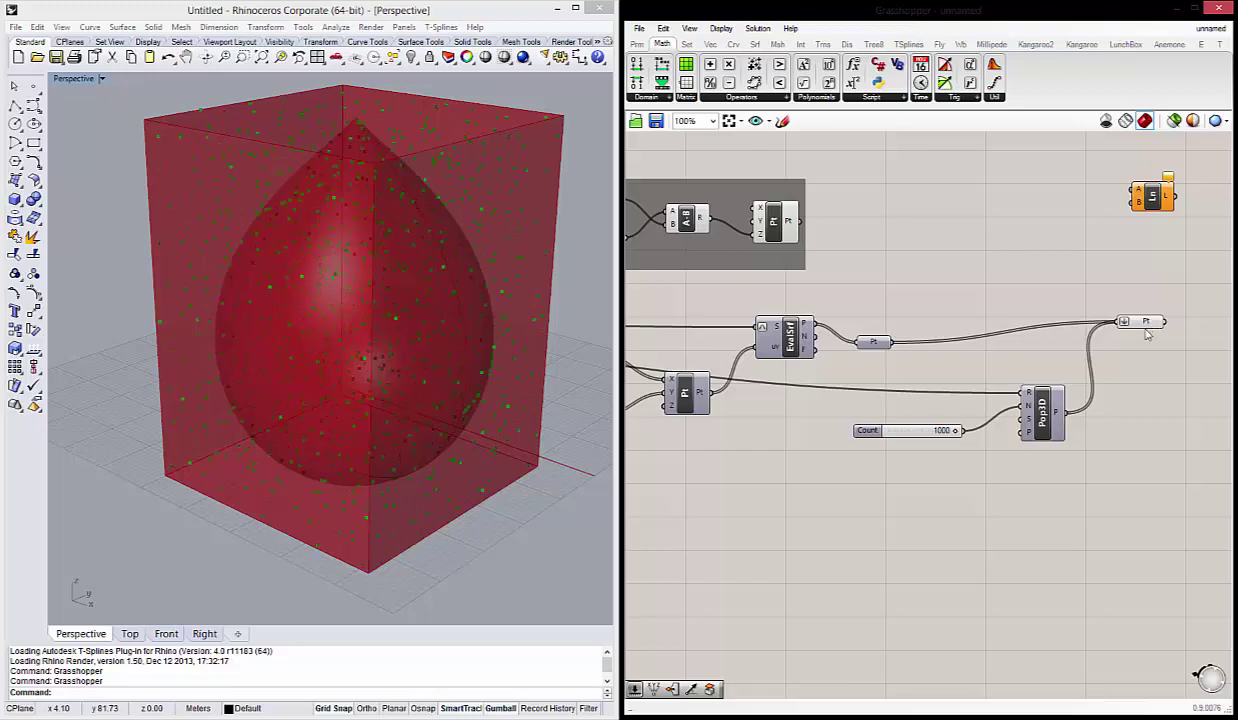
# Reposition the collected-points and surface-points parameters on the canvas.
pyautogui.moveTo(1148, 320)
pyautogui.mouseDown()
pyautogui.moveTo(1133, 341)
pyautogui.moveTo(1132, 328)
pyautogui.mouseUp()
pyautogui.moveTo(409, 315); pyautogui.dragTo(425, 298, button='right')
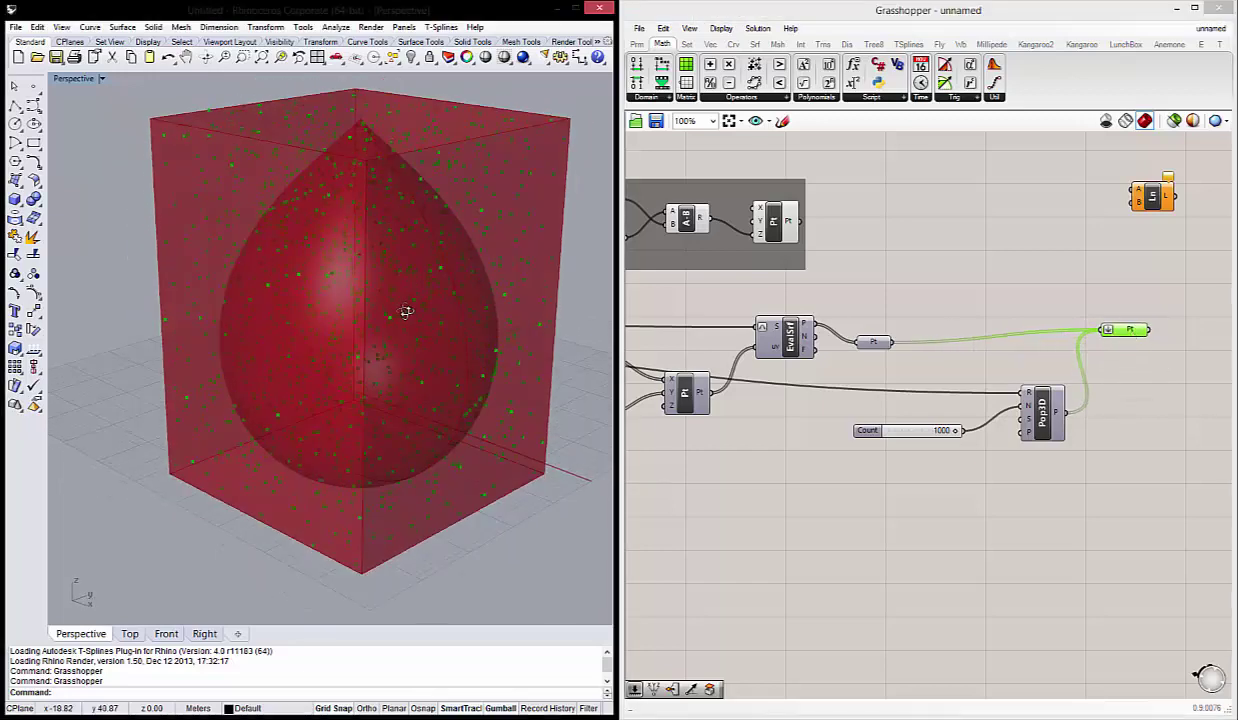
pyautogui.click(1046, 522)
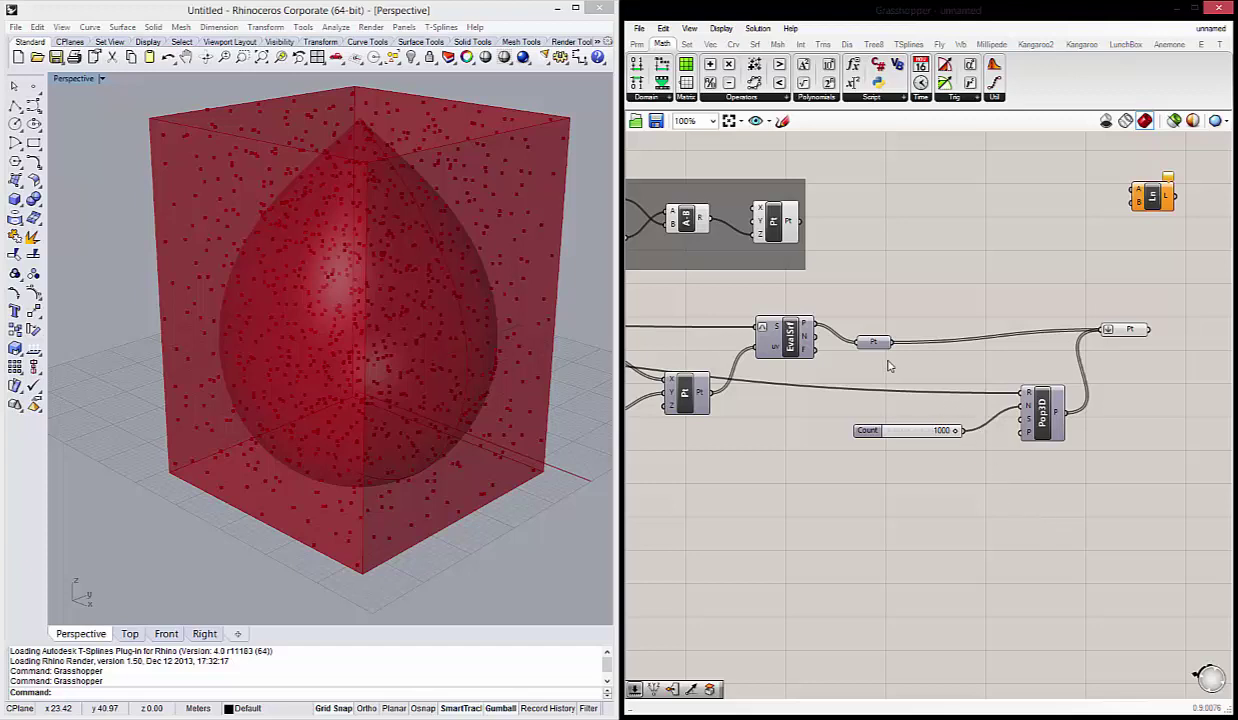
pyautogui.moveTo(879, 350); pyautogui.dragTo(884, 350)
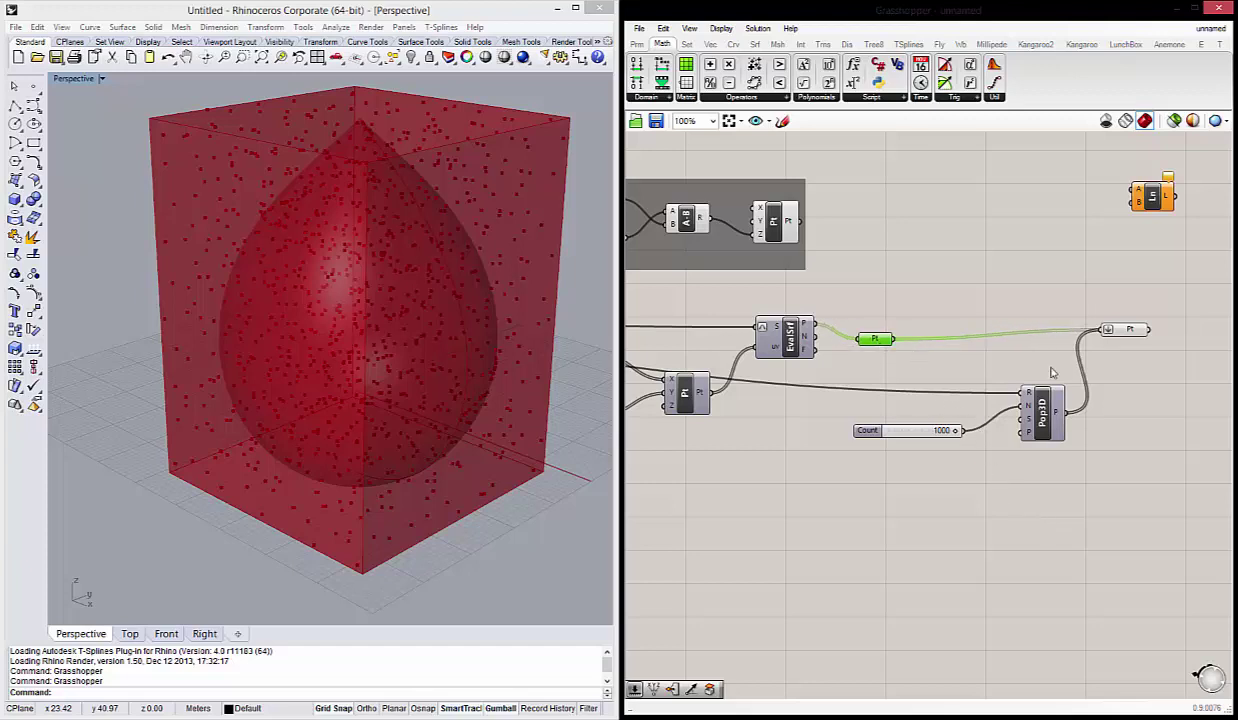
pyautogui.moveTo(1112, 385); pyautogui.dragTo(1037, 431, button='right')
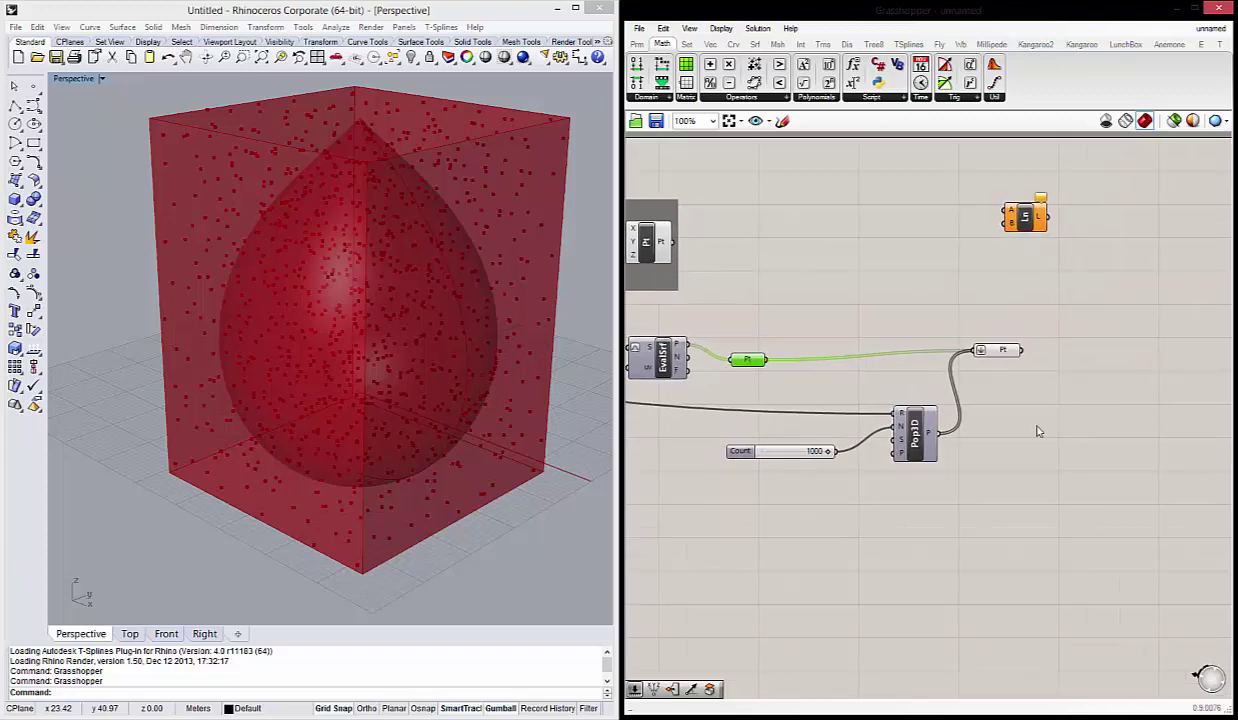
# Confirm the surface-points parameter holds 60 points and align the collected-points parameter with it.
pyautogui.rightClick(753, 362)
pyautogui.moveTo(367, 403); pyautogui.dragTo(500, 428, button='right')
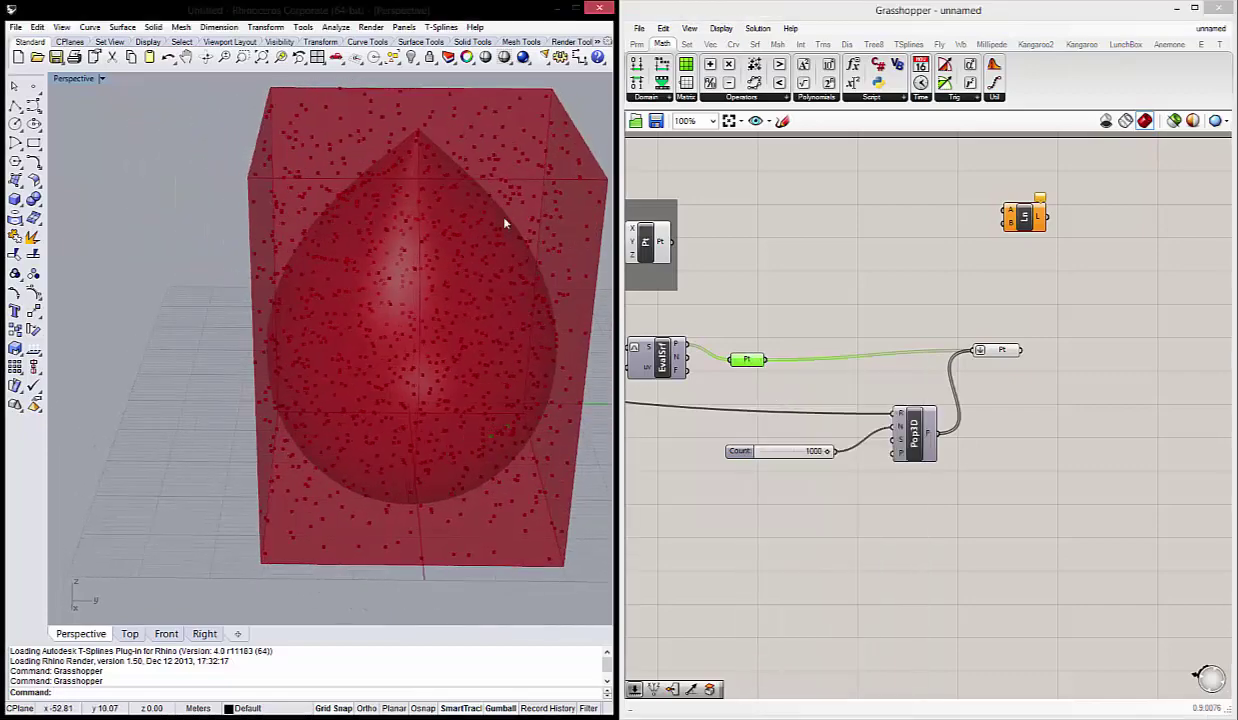
pyautogui.moveTo(386, 318); pyautogui.dragTo(431, 208, button='right')
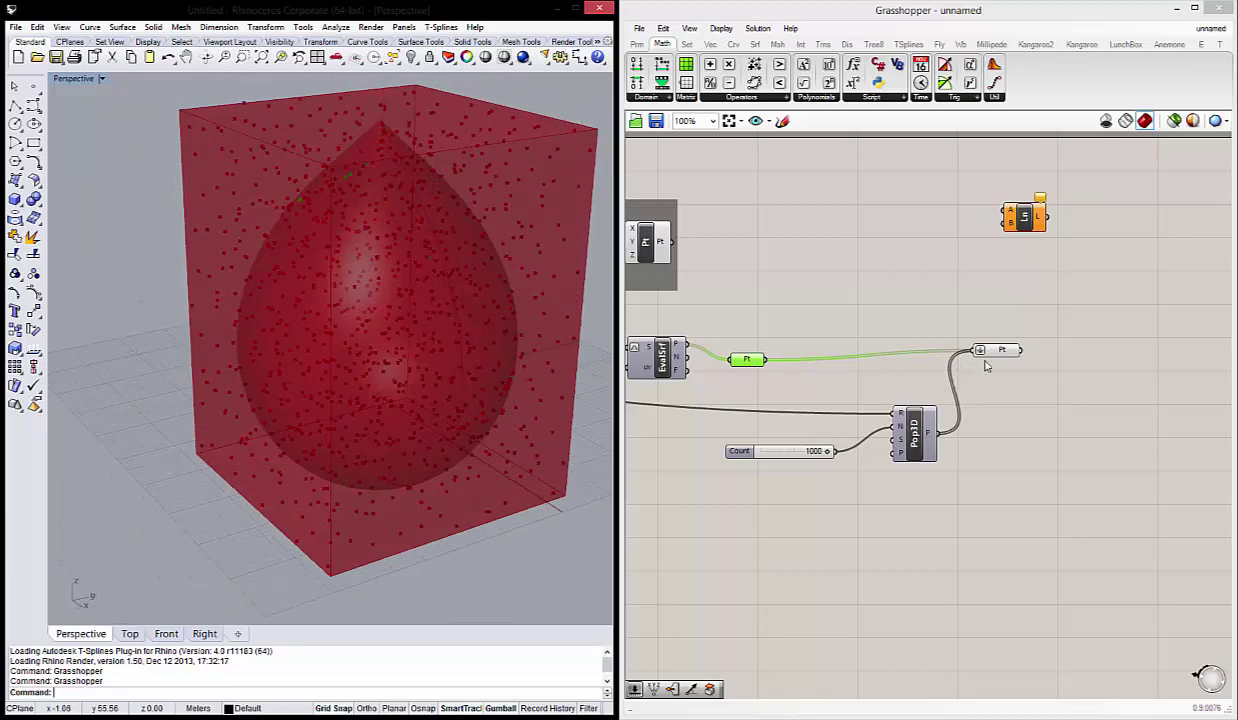
pyautogui.moveTo(1000, 350); pyautogui.dragTo(1006, 360)
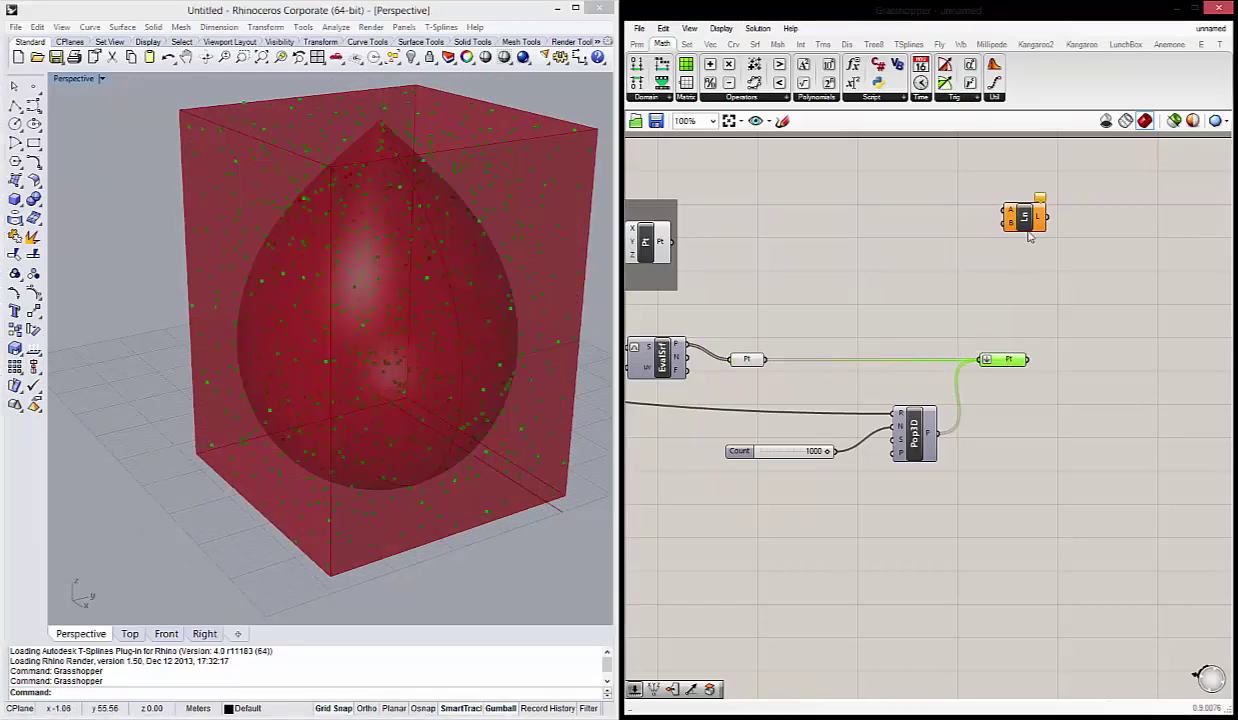
# Move the Line component and wire the EvalSrf surface points into its B input.
pyautogui.moveTo(1028, 228); pyautogui.dragTo(1050, 243)
pyautogui.moveTo(482, 364); pyautogui.dragTo(484, 332, button='right')
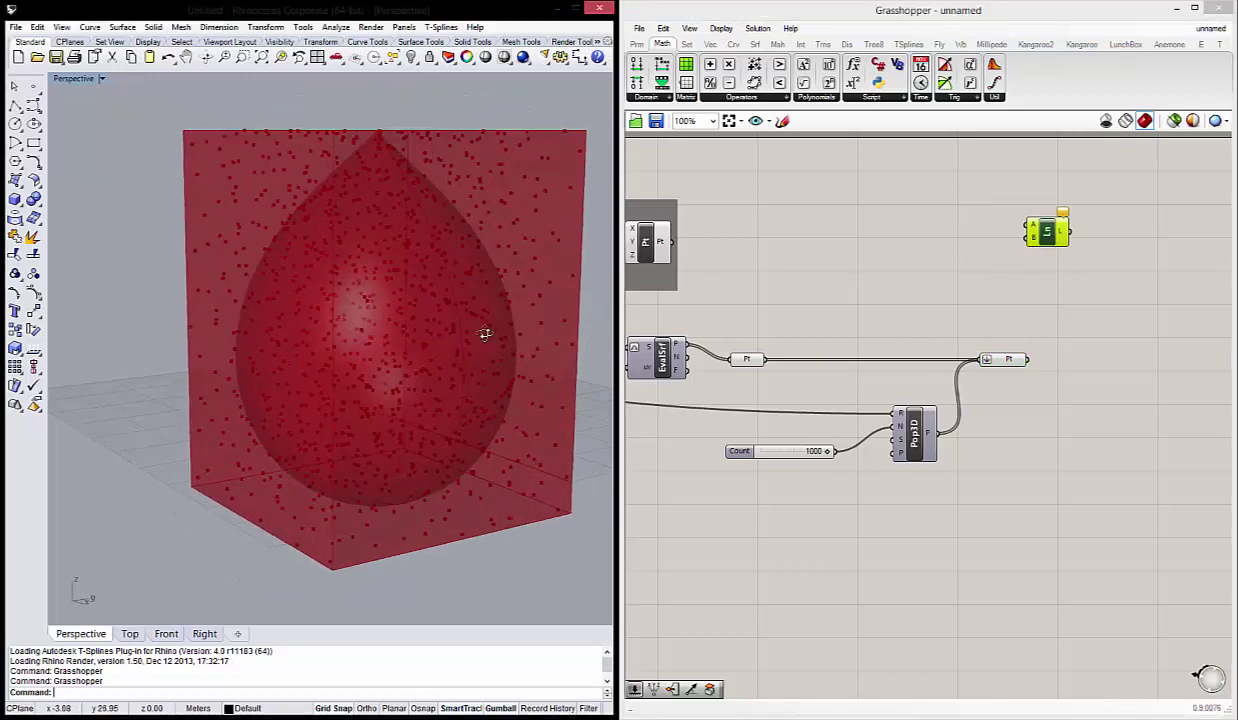
pyautogui.moveTo(445, 293)
pyautogui.mouseDown(button='right')
pyautogui.moveTo(406, 314)
pyautogui.moveTo(450, 282)
pyautogui.moveTo(444, 225)
pyautogui.mouseUp(button='right')
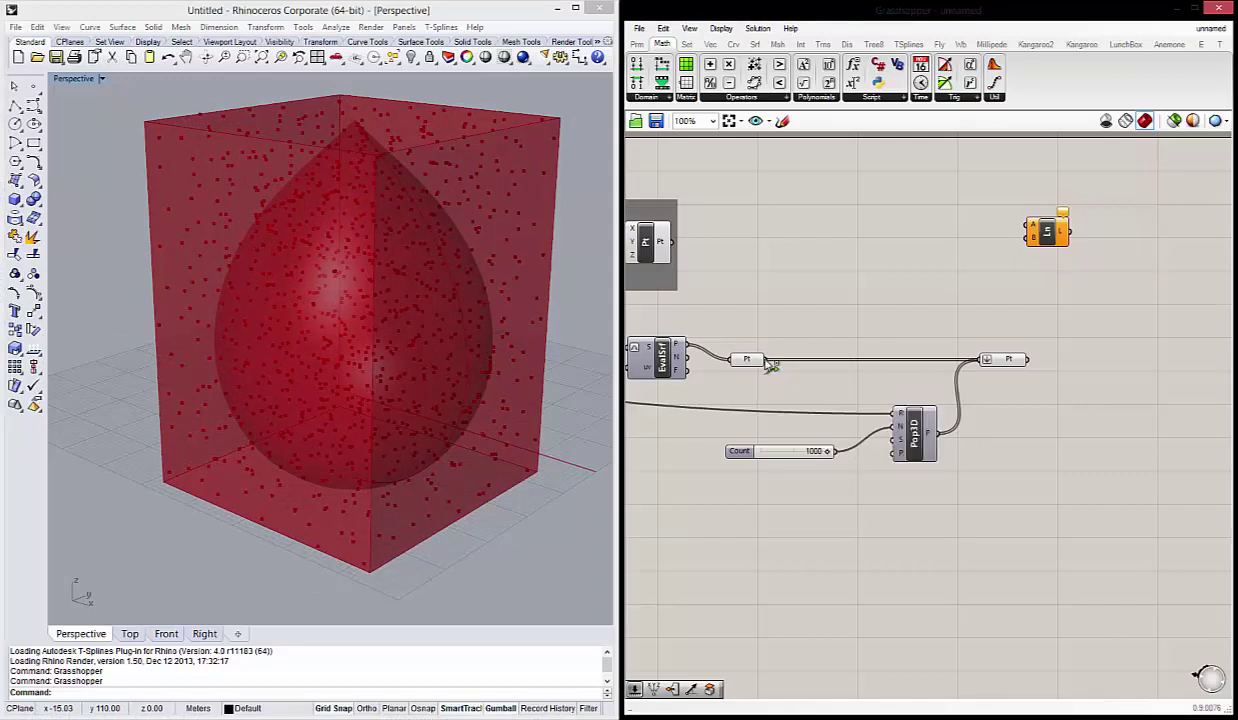
pyautogui.moveTo(767, 362)
pyautogui.mouseDown()
pyautogui.moveTo(992, 248)
pyautogui.moveTo(1078, 236)
pyautogui.mouseUp()
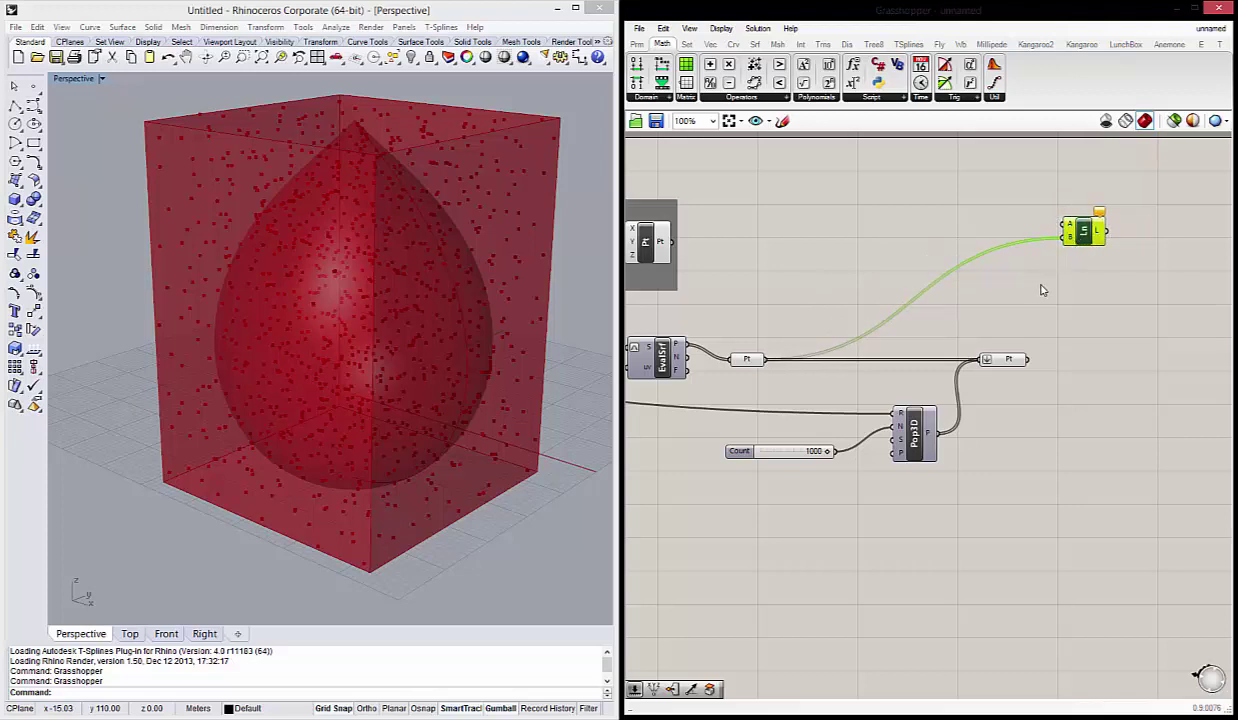
# Wire the grouped Punto Negativo point into Line's A input, producing the fan of lines.
pyautogui.click(648, 241)
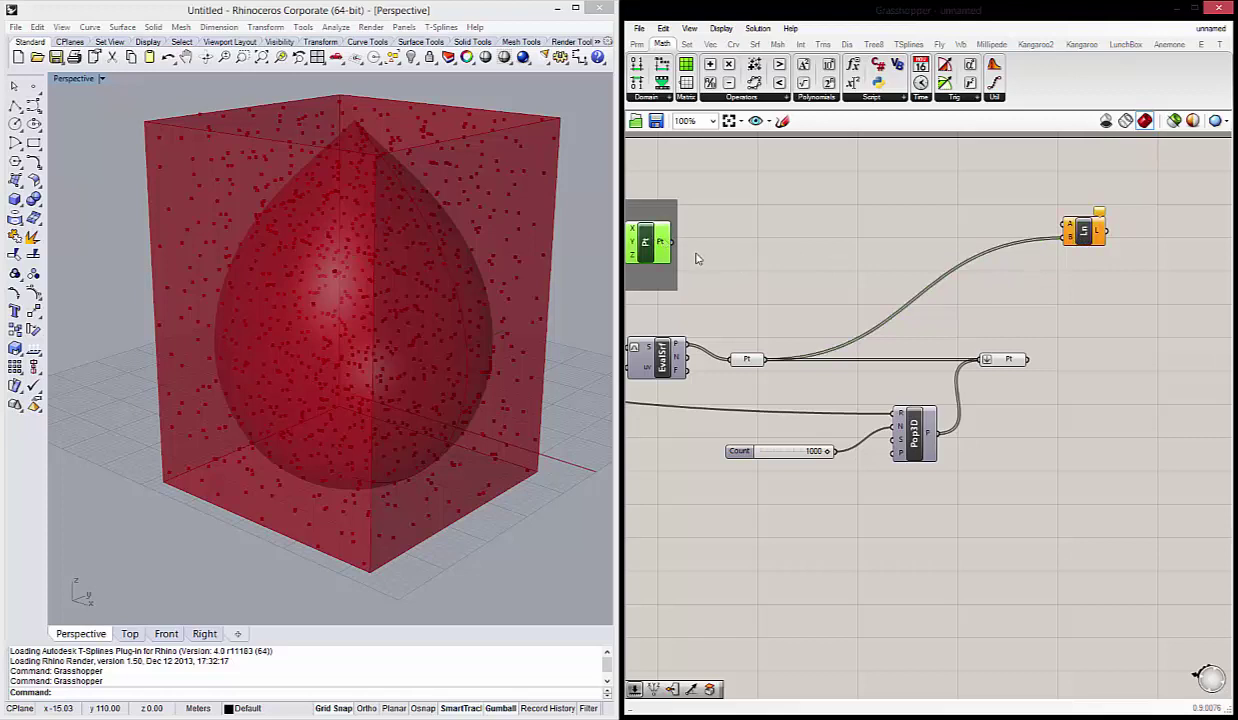
pyautogui.moveTo(697, 259); pyautogui.dragTo(760, 262, button='right')
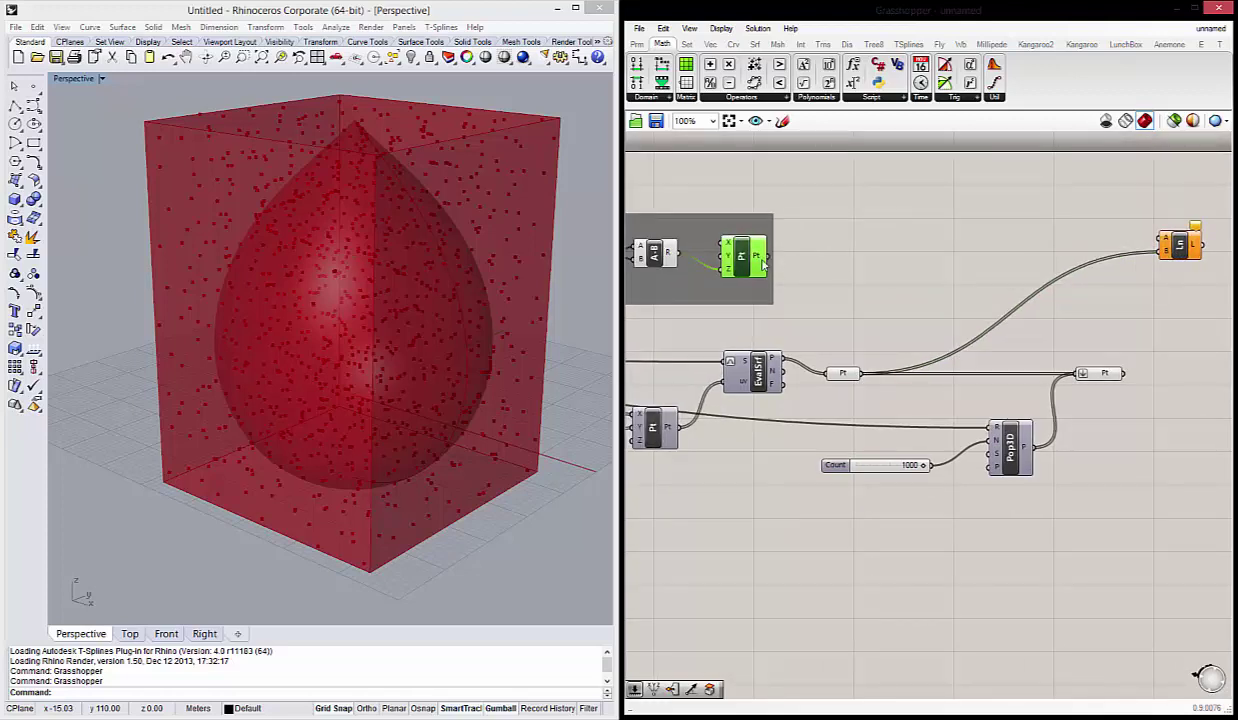
pyautogui.moveTo(773, 265); pyautogui.dragTo(1162, 239)
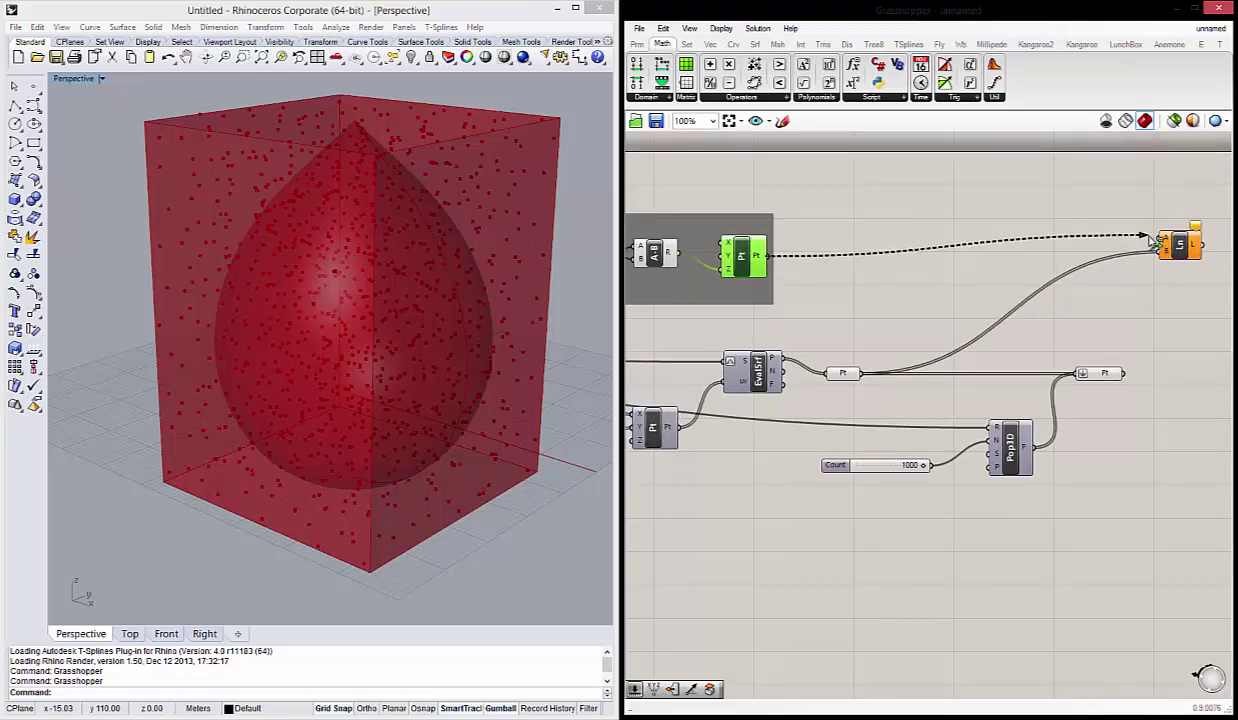
pyautogui.moveTo(420, 318)
pyautogui.mouseDown(button='right')
pyautogui.moveTo(392, 257)
pyautogui.moveTo(423, 285)
pyautogui.mouseUp(button='right')
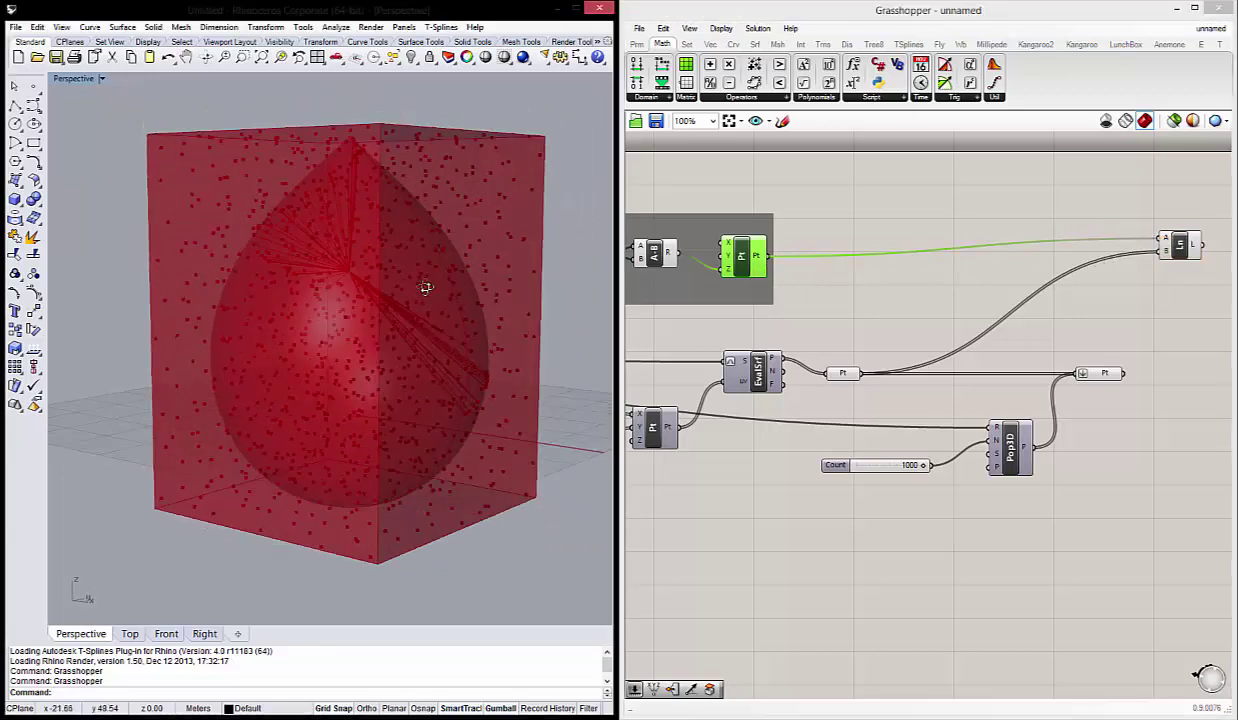
# Move Pop3D and its points parameter together down and to the right.
pyautogui.scroll(5, 395, 401)
pyautogui.scroll(-5, 353, 287)
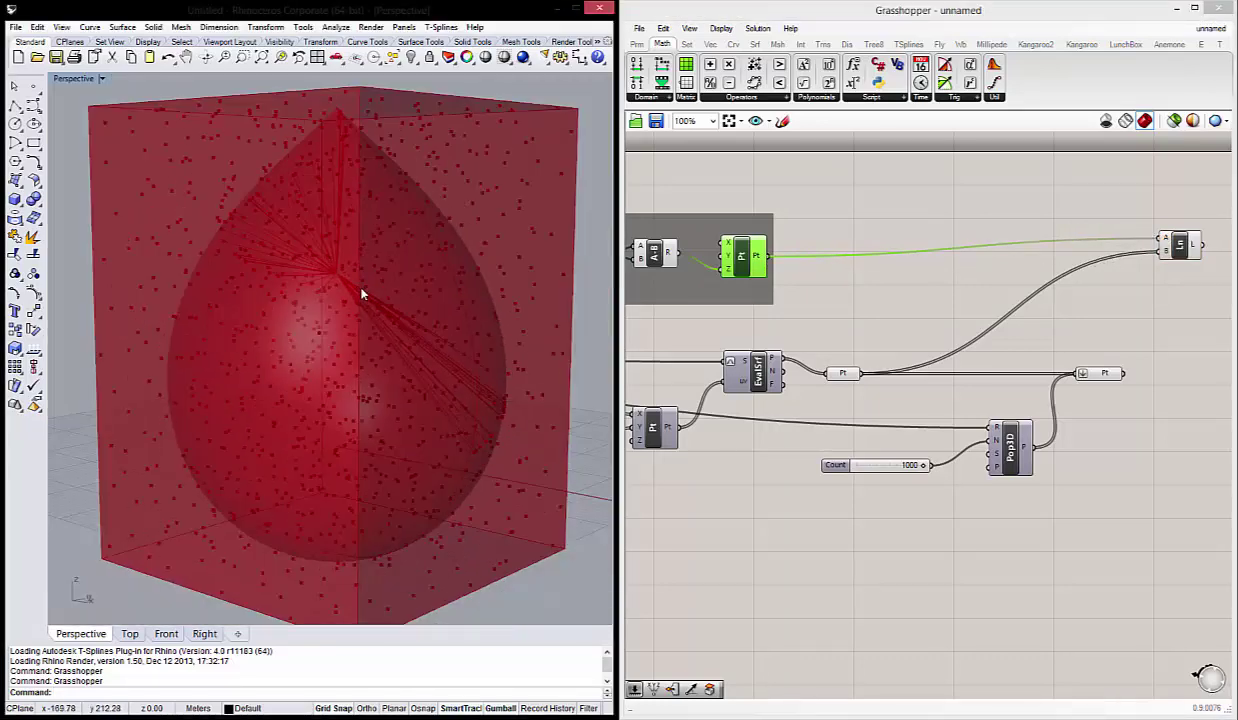
pyautogui.scroll(3, 362, 294)
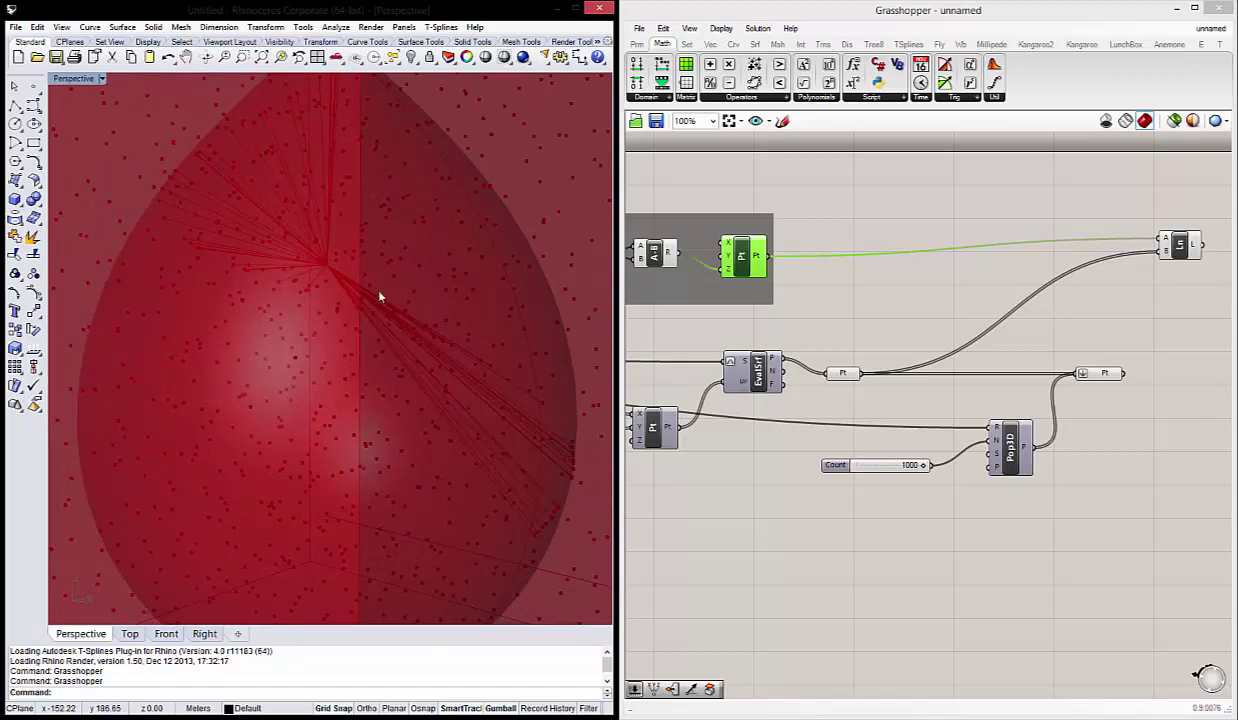
pyautogui.scroll(-2, 1075, 392)
pyautogui.moveTo(1075, 392); pyautogui.dragTo(948, 389, button='right')
pyautogui.scroll(1, 948, 389)
pyautogui.moveTo(965, 476); pyautogui.dragTo(745, 326)
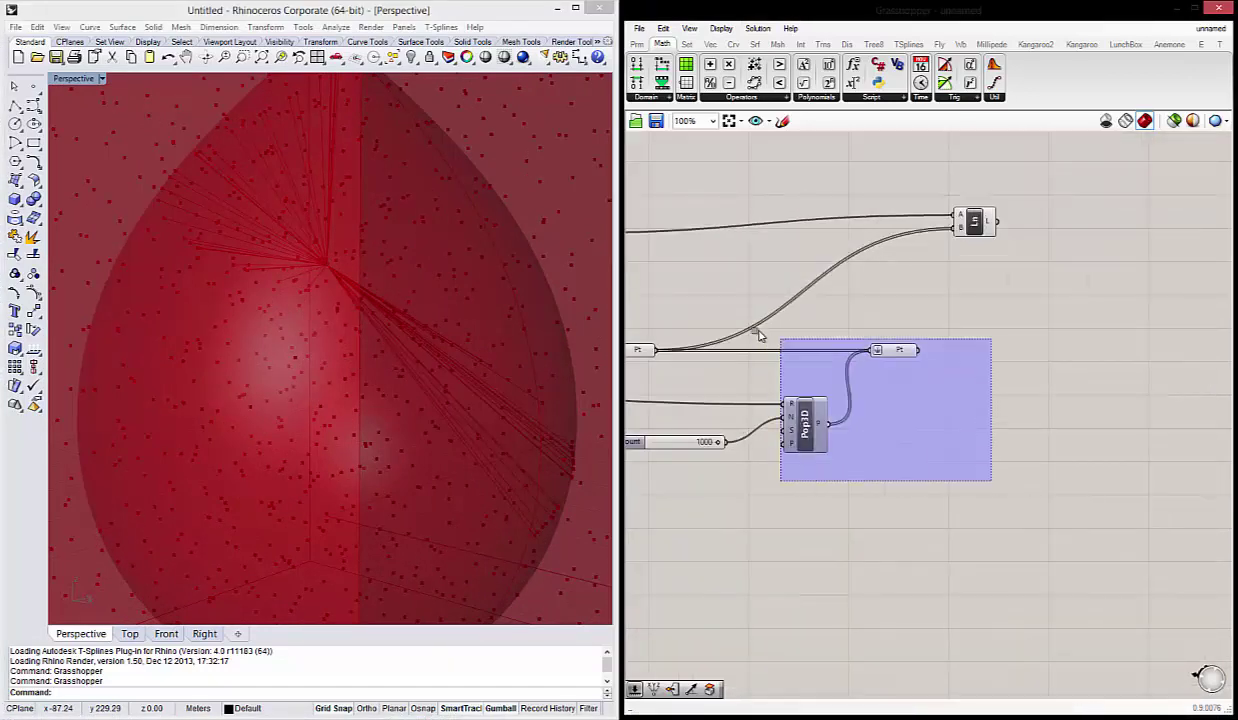
pyautogui.moveTo(818, 433); pyautogui.dragTo(856, 456)
pyautogui.click(803, 528)
# Move the Count slider right next to Pop3D and zoom the canvas out.
pyautogui.moveTo(713, 472); pyautogui.dragTo(829, 452, button='right')
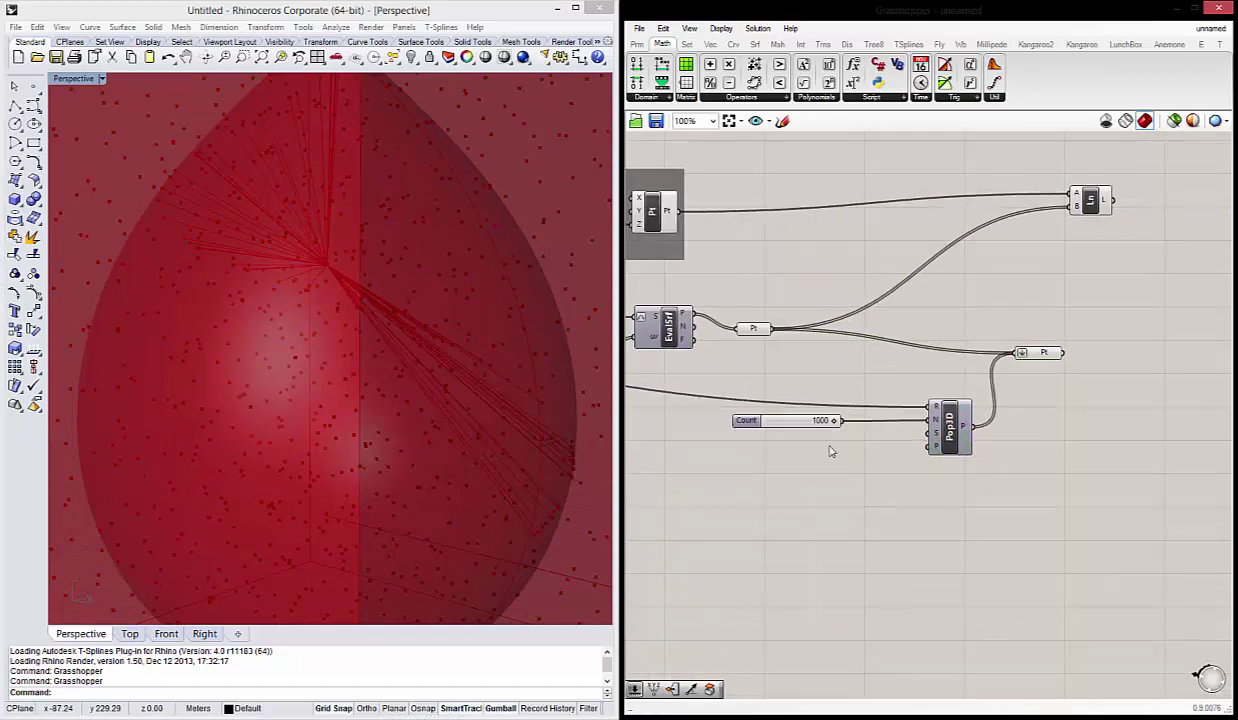
pyautogui.moveTo(745, 425); pyautogui.dragTo(804, 440)
pyautogui.click(868, 486)
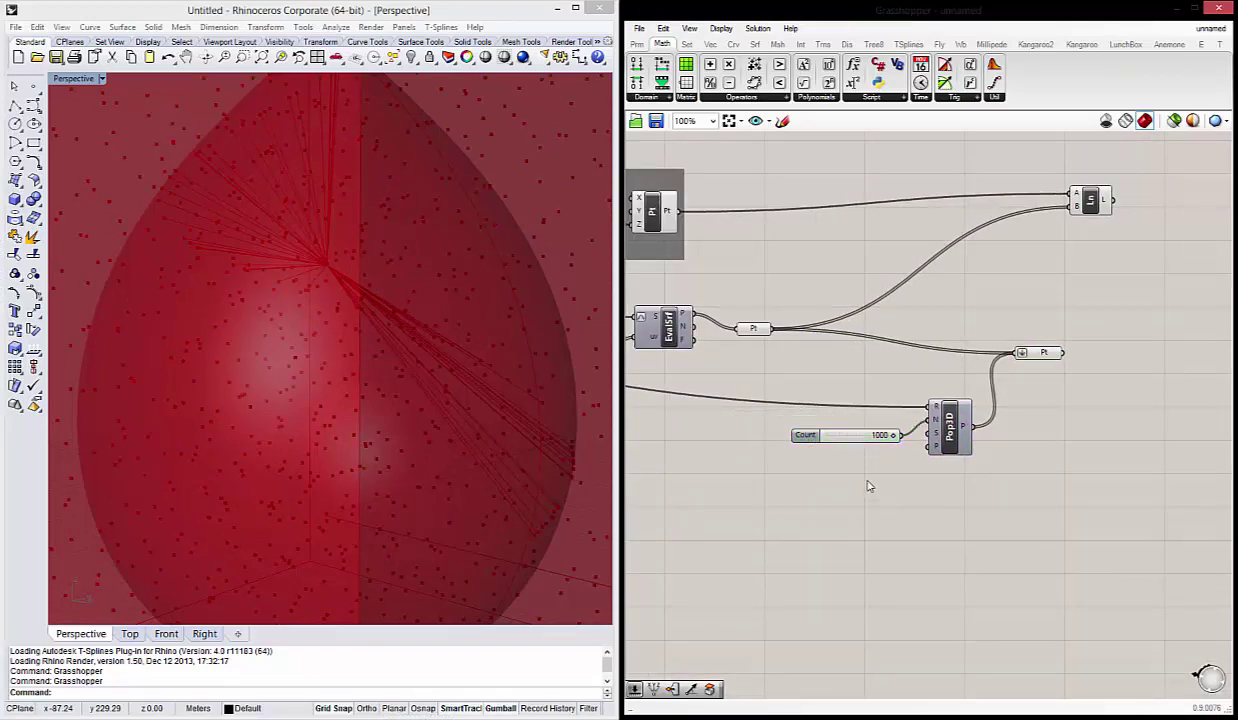
pyautogui.scroll(-3, 998, 311)
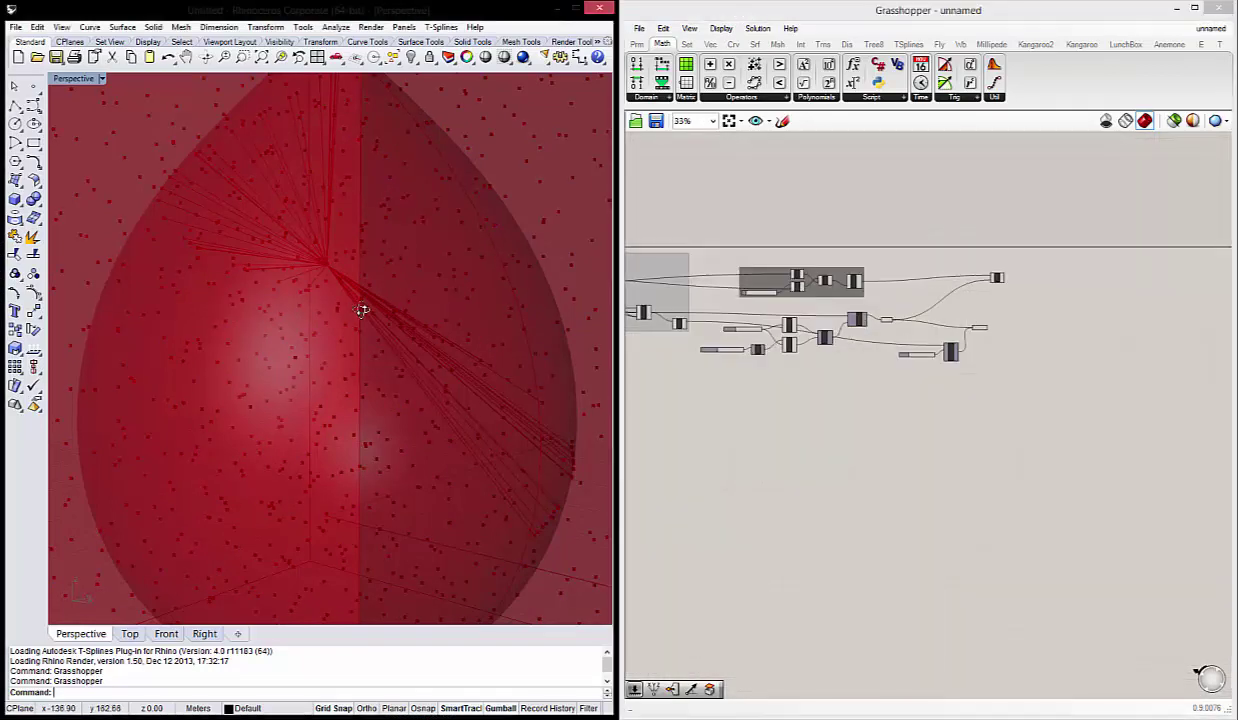
pyautogui.moveTo(359, 309)
pyautogui.mouseDown(button='right')
pyautogui.moveTo(400, 320)
pyautogui.moveTo(354, 317)
pyautogui.mouseUp(button='right')
pyautogui.scroll(-3, 331, 310)
# Rewire A-B so Neg's y feeds input A and the A+B sum feeds input B.
pyautogui.scroll(2, 331, 310)
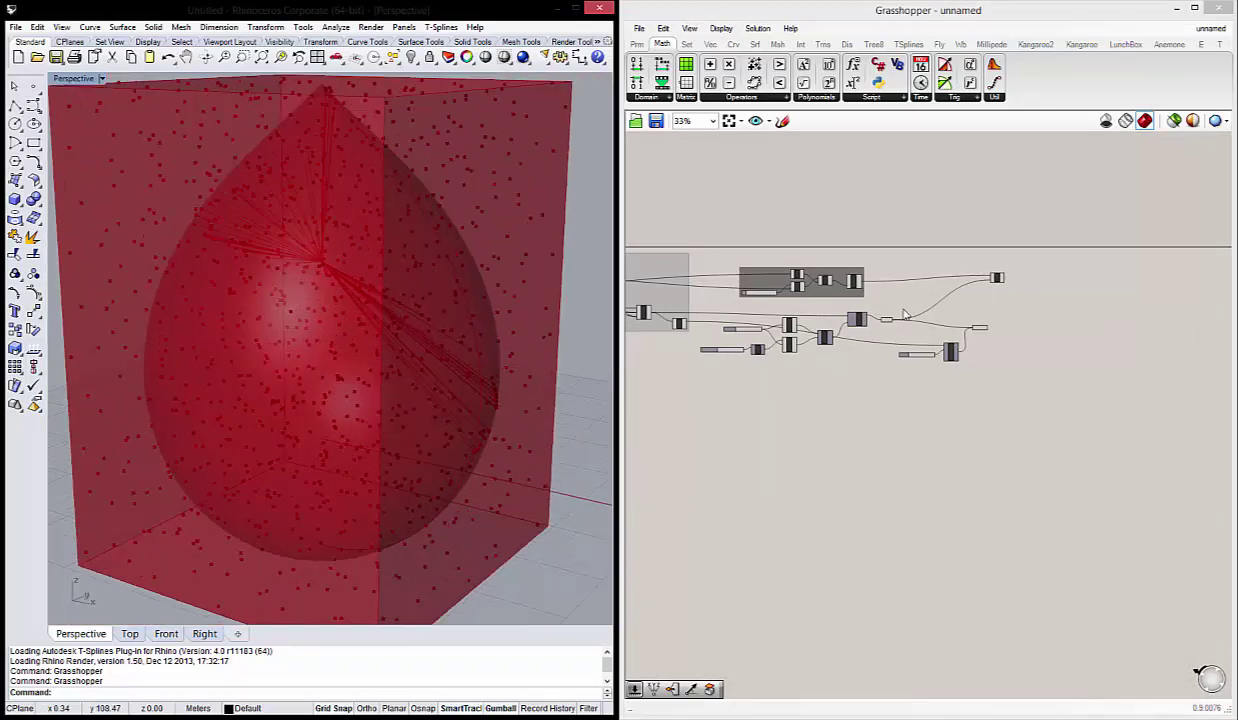
pyautogui.scroll(2, 795, 272)
pyautogui.scroll(2, 850, 300)
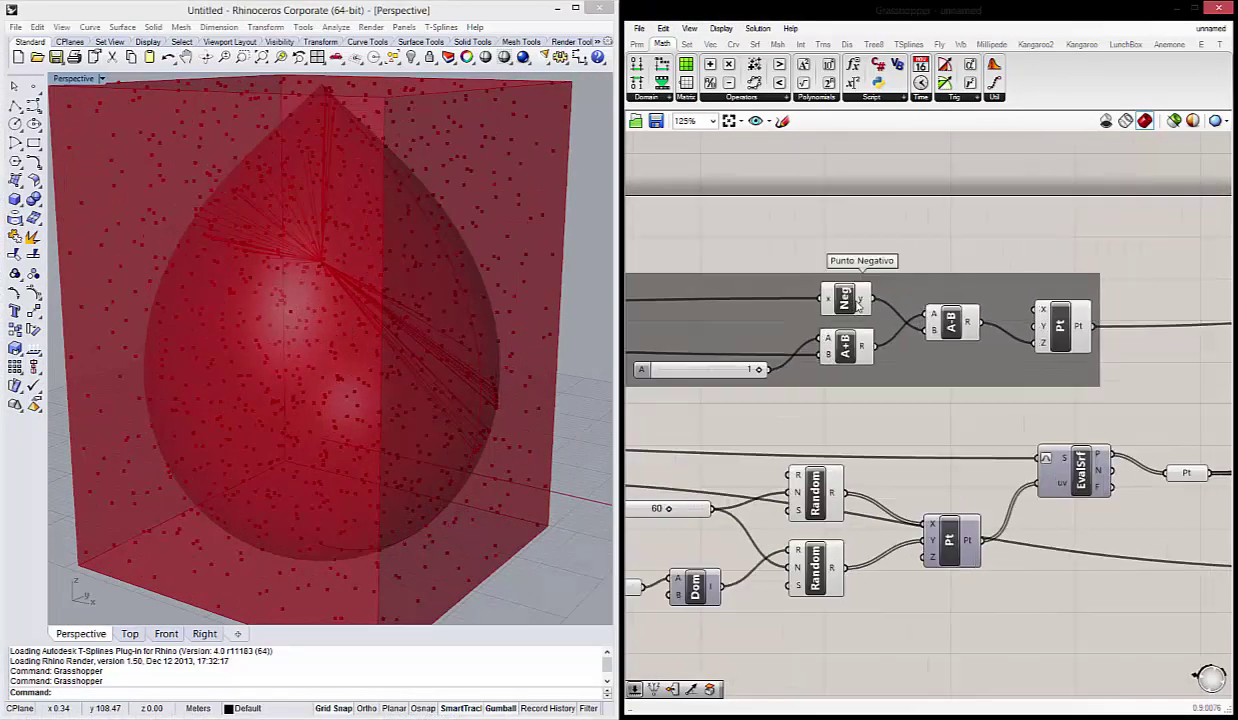
pyautogui.scroll(1, 934, 326)
pyautogui.click(952, 325)
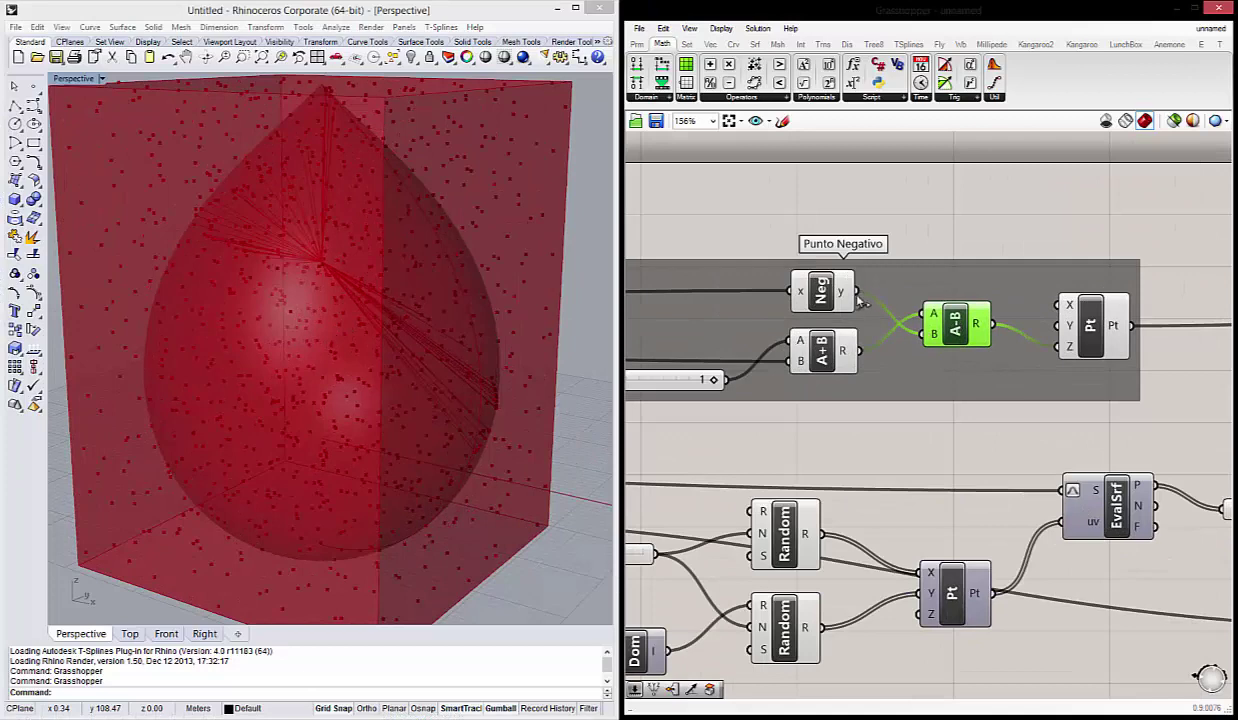
pyautogui.moveTo(857, 292); pyautogui.dragTo(924, 333)
pyautogui.moveTo(857, 352); pyautogui.dragTo(923, 334)
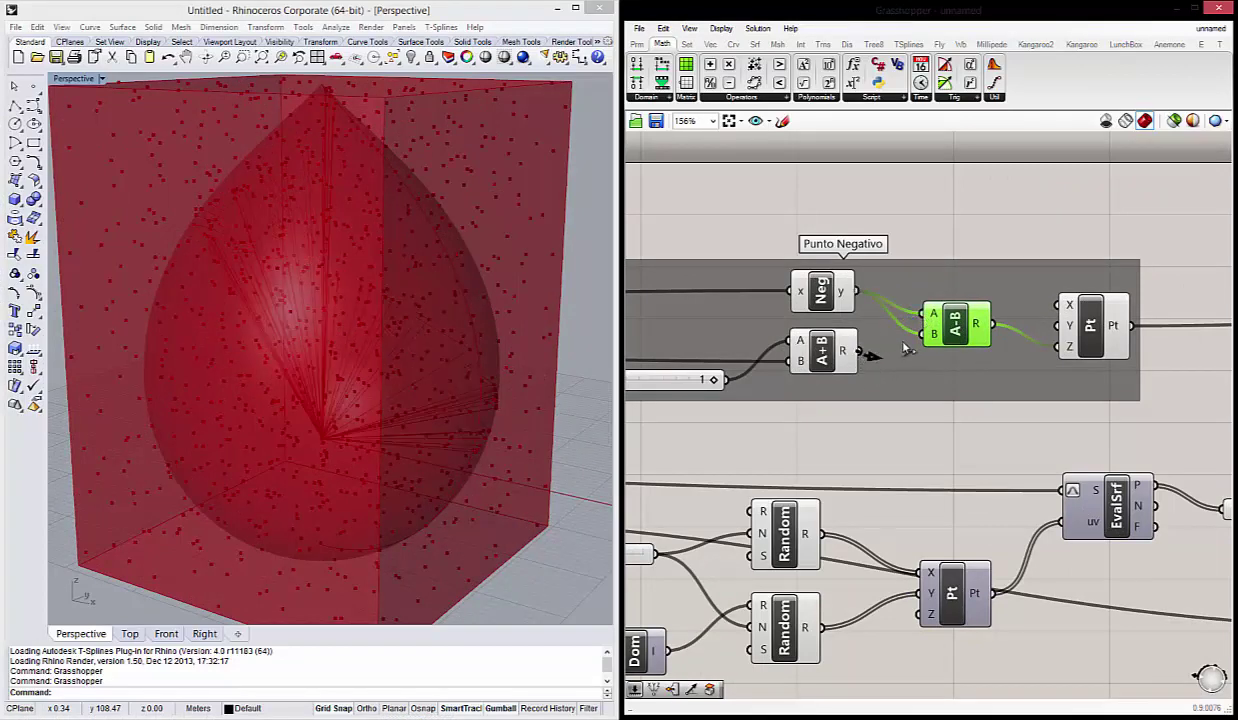
# Nudge the subtraction into place and check the Neg and A+B wiring.
pyautogui.moveTo(340, 383); pyautogui.dragTo(345, 465, button='right')
pyautogui.scroll(-2, 345, 465)
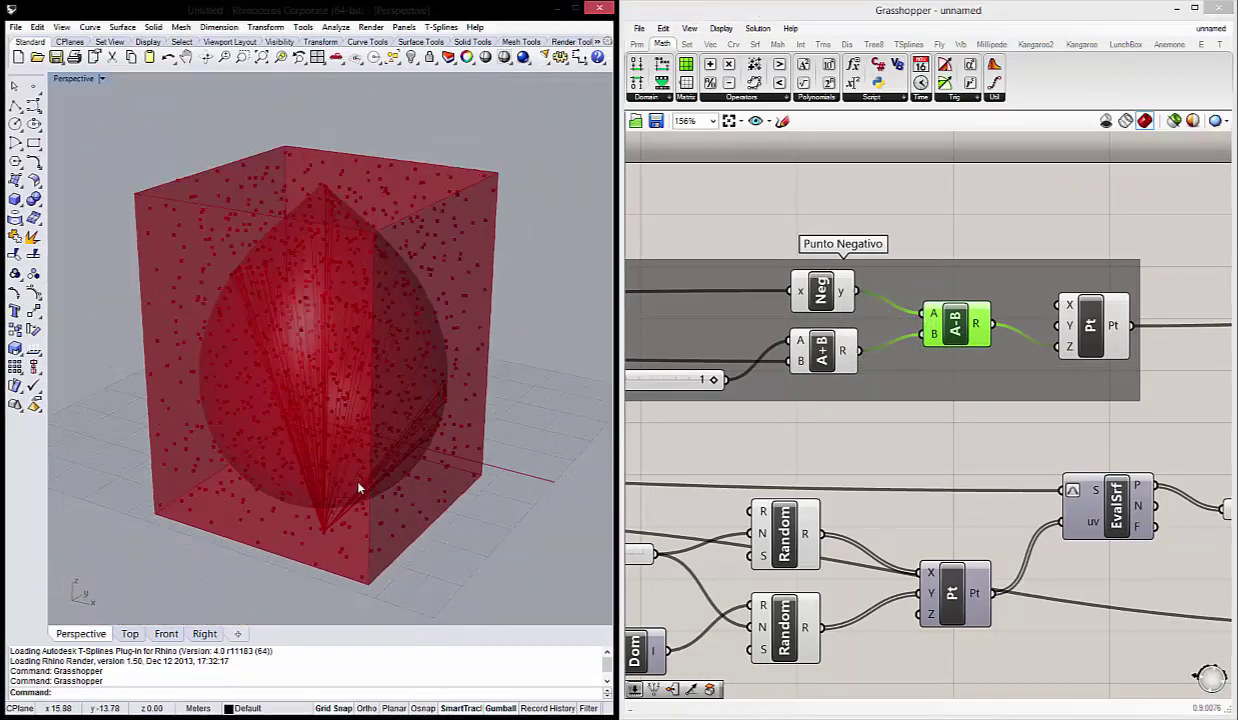
pyautogui.moveTo(952, 344)
pyautogui.mouseDown()
pyautogui.moveTo(930, 357)
pyautogui.moveTo(941, 336)
pyautogui.mouseUp()
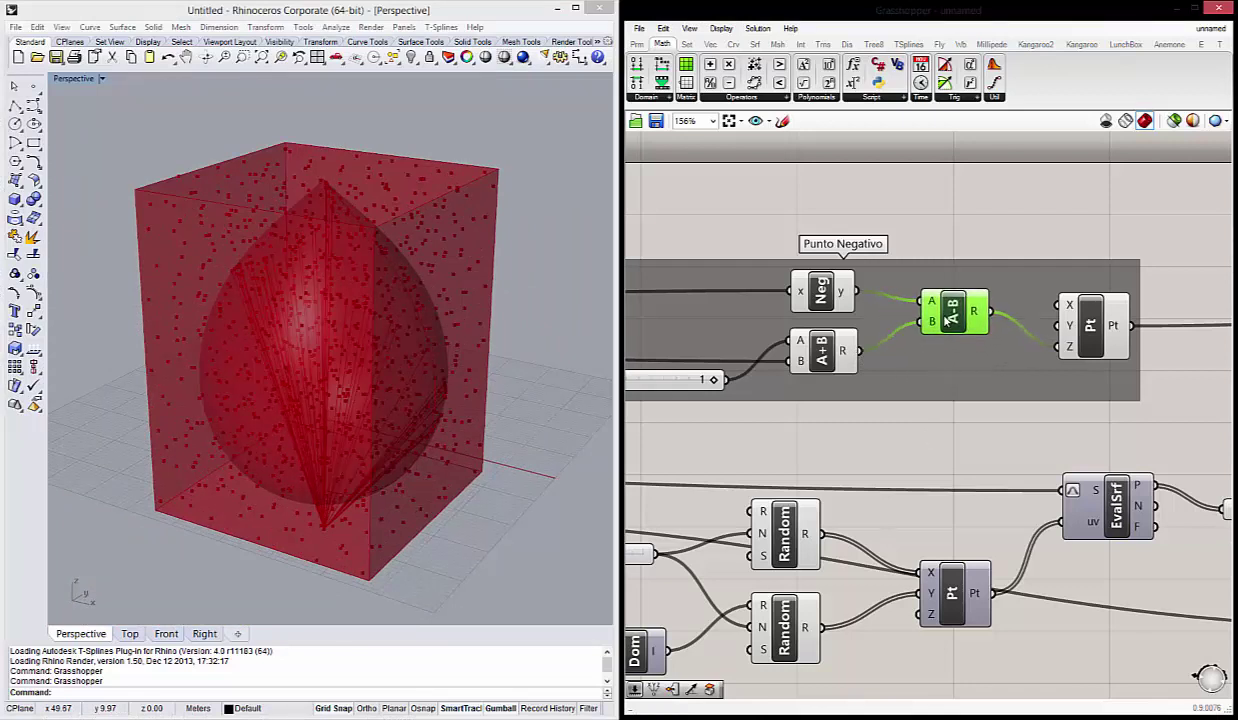
pyautogui.click(820, 290)
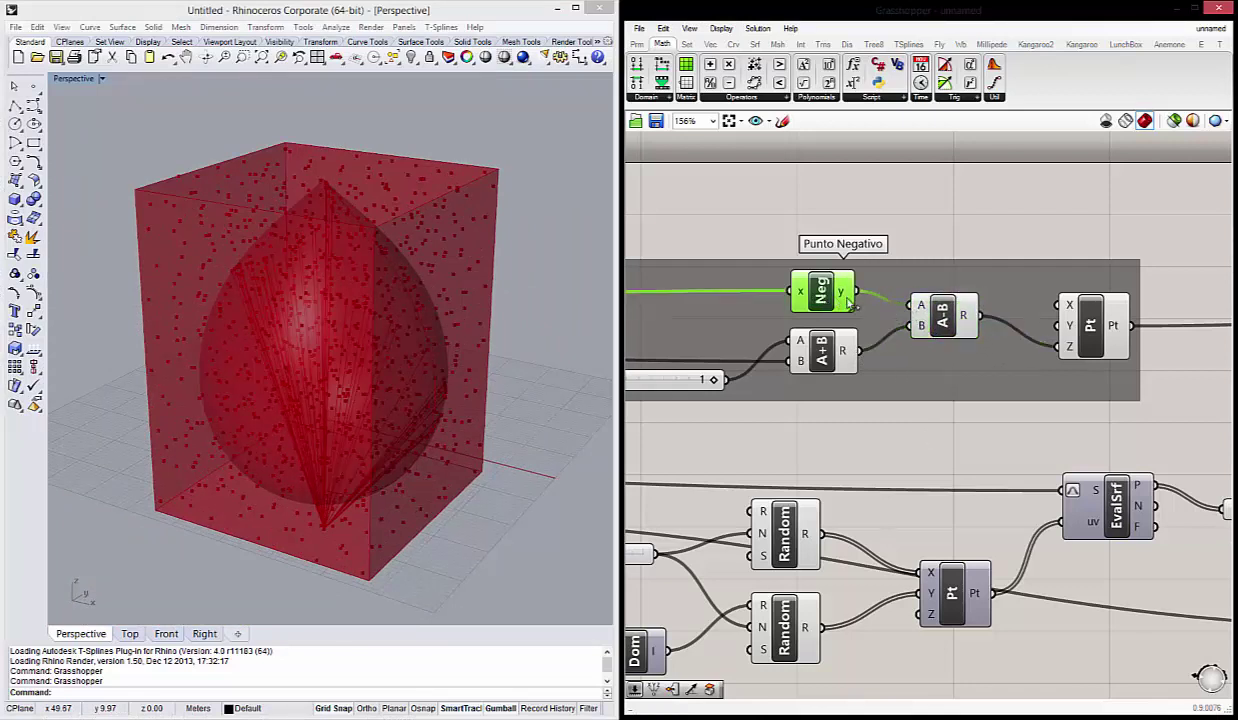
pyautogui.click(807, 361)
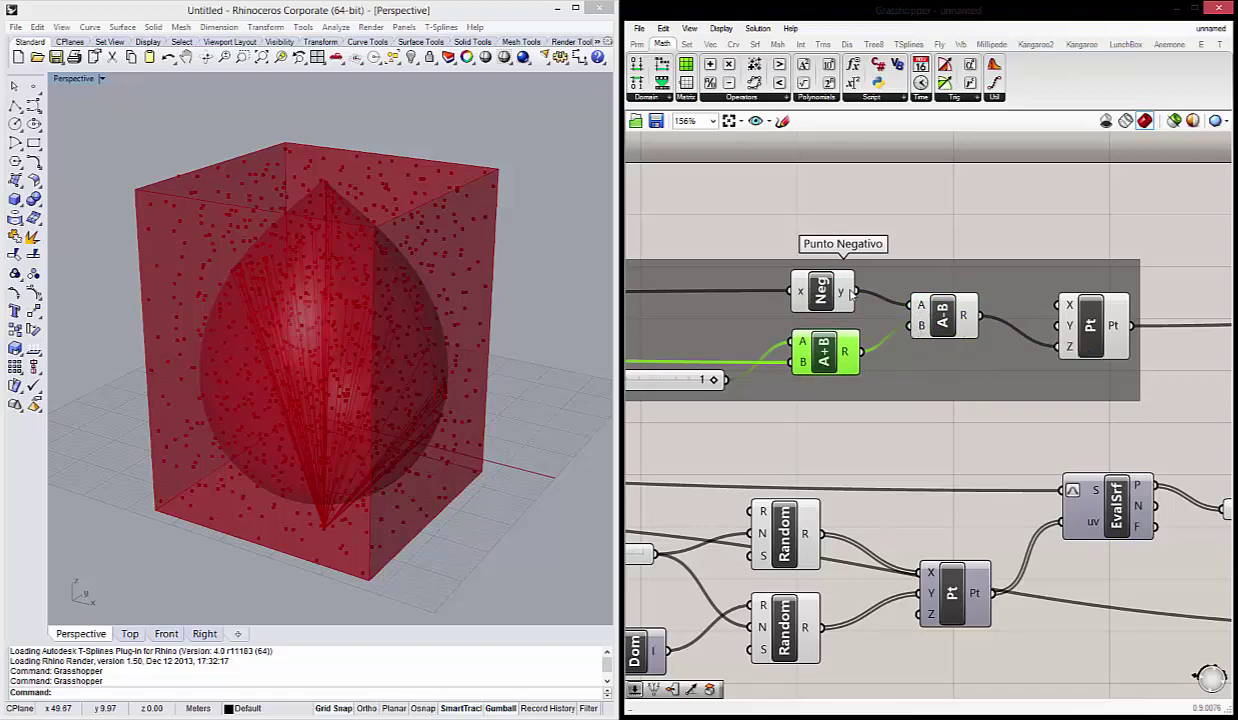
pyautogui.moveTo(918, 328); pyautogui.dragTo(852, 292)
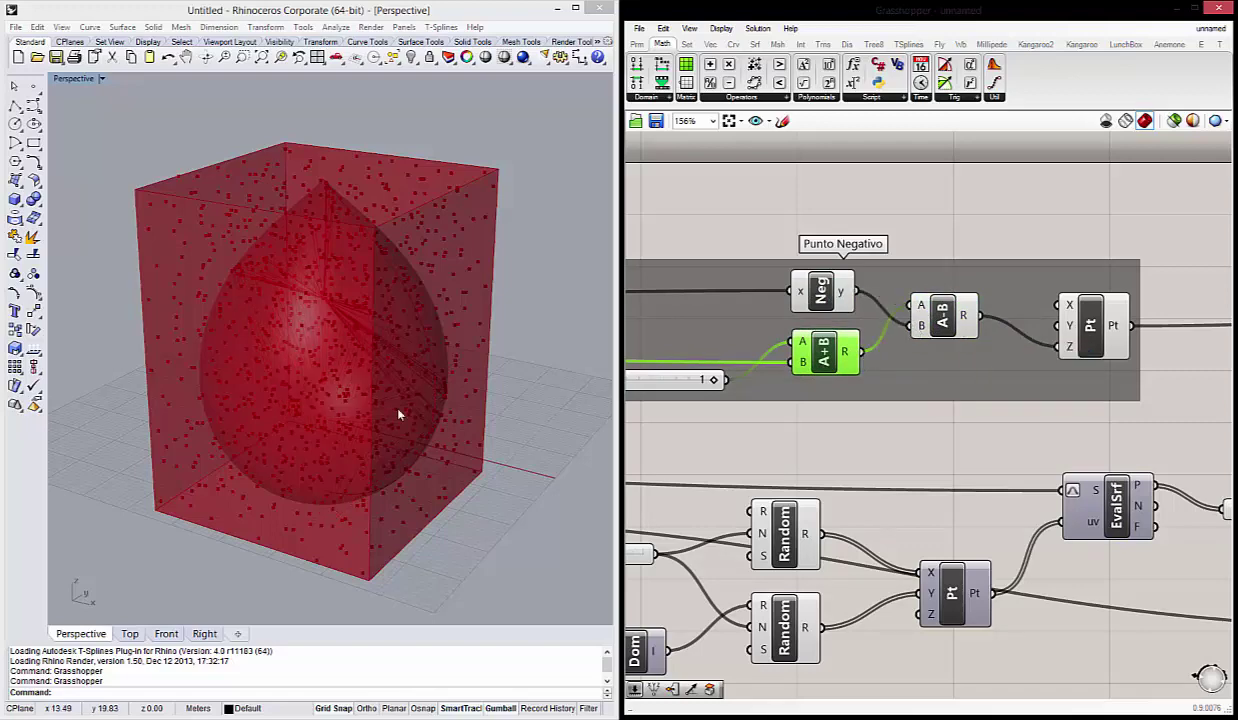
pyautogui.moveTo(401, 414); pyautogui.dragTo(340, 302, button='right')
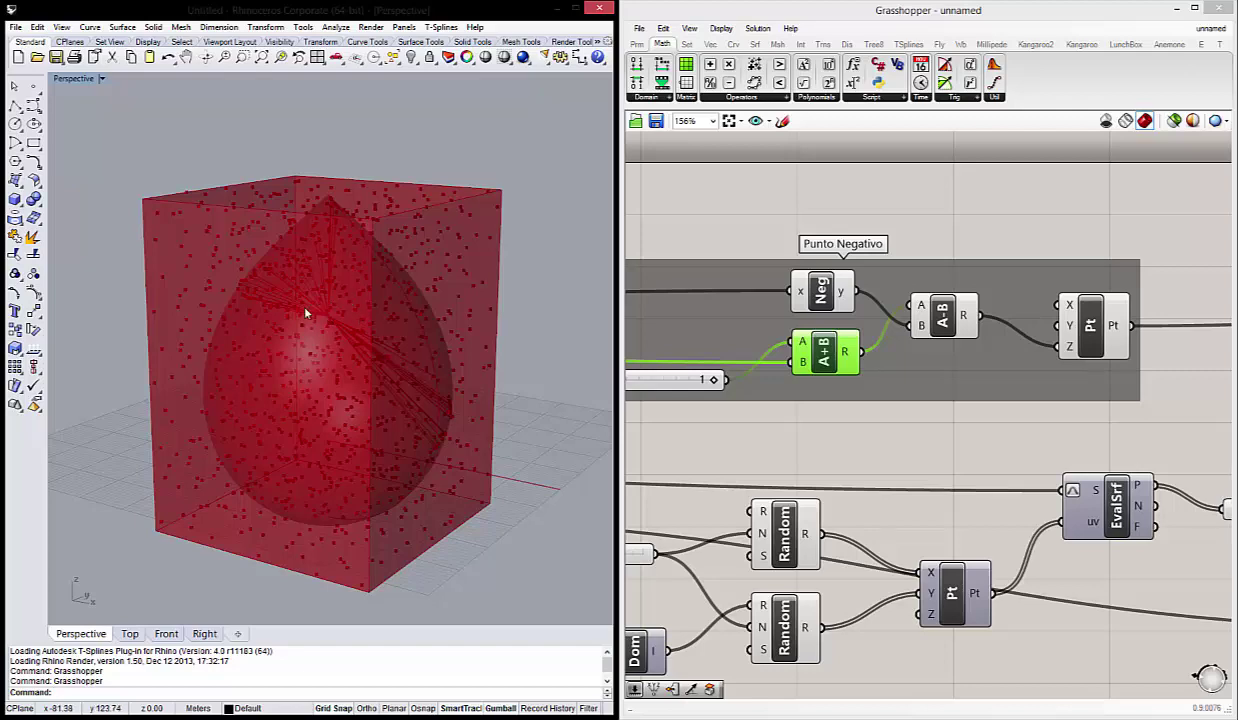
pyautogui.moveTo(352, 374); pyautogui.dragTo(352, 361, button='right')
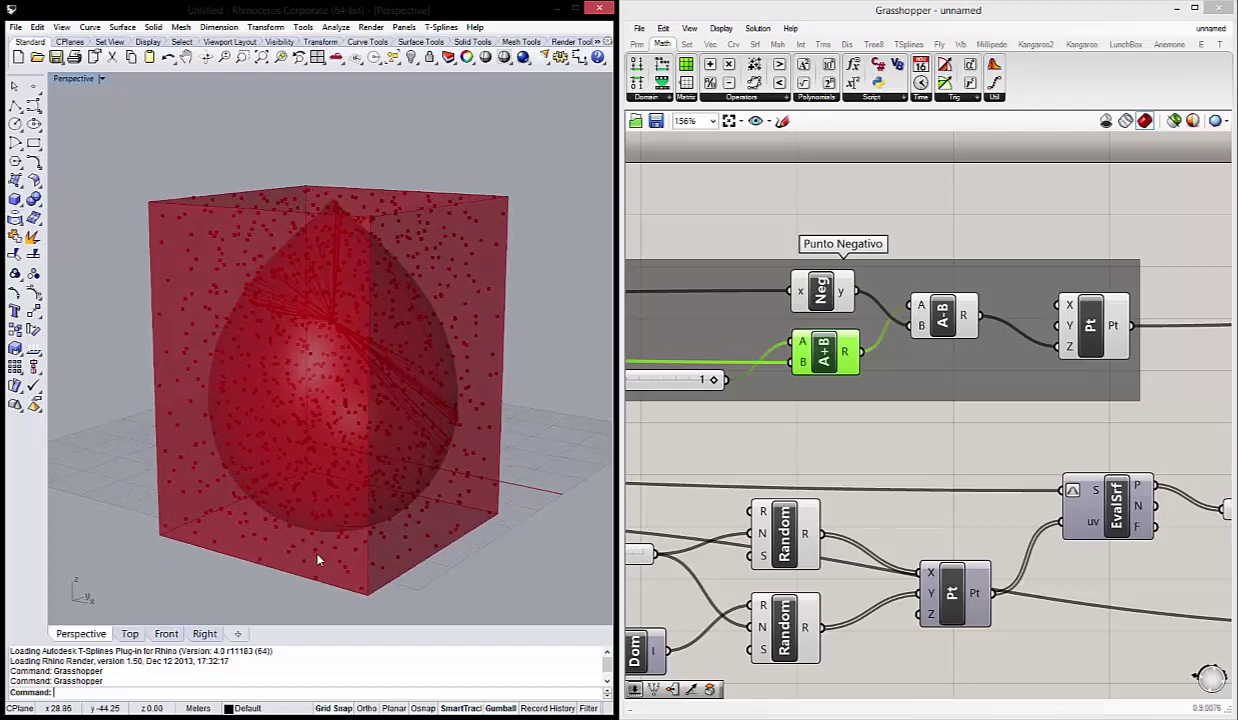
pyautogui.moveTo(317, 560); pyautogui.dragTo(330, 568, button='right')
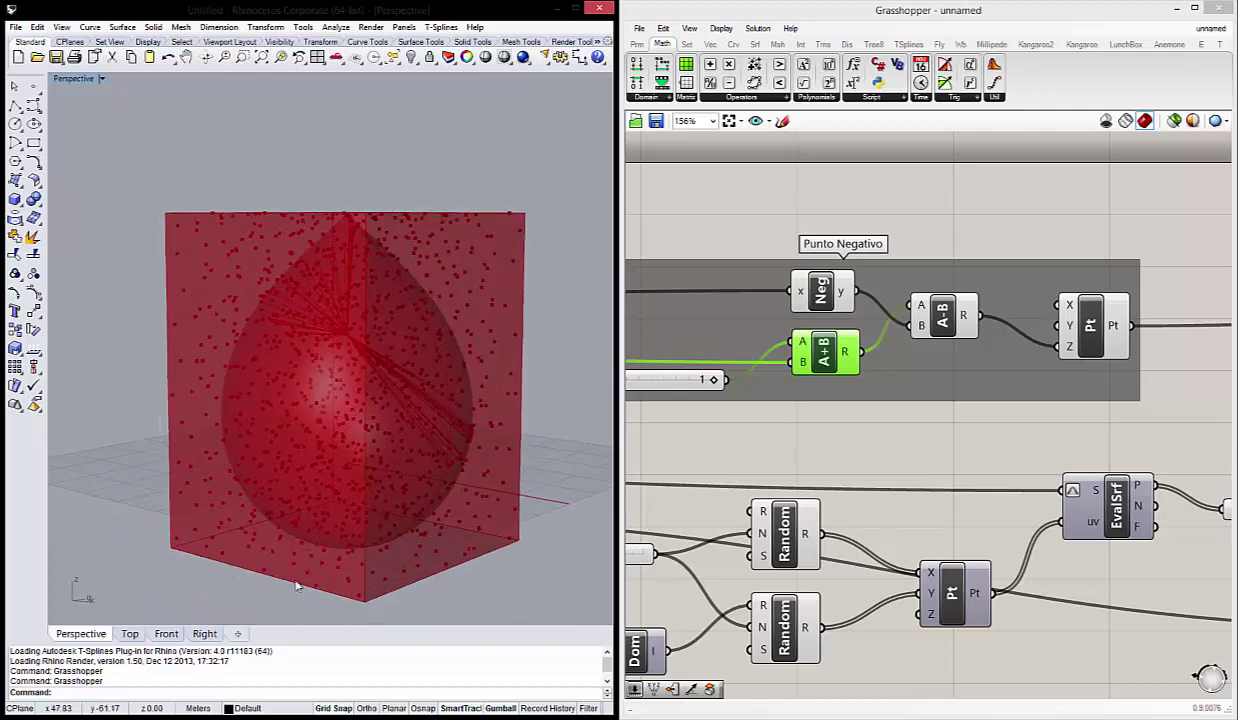
pyautogui.moveTo(229, 527); pyautogui.dragTo(543, 610)
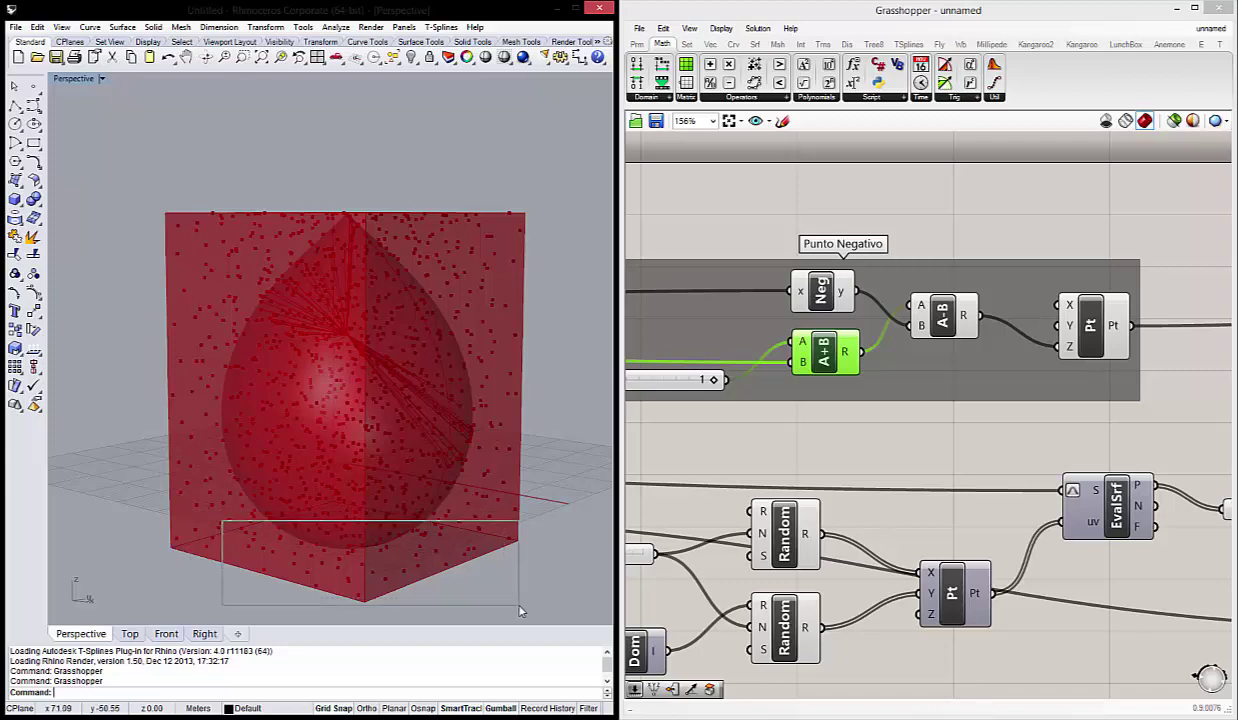
pyautogui.scroll(2, 354, 579)
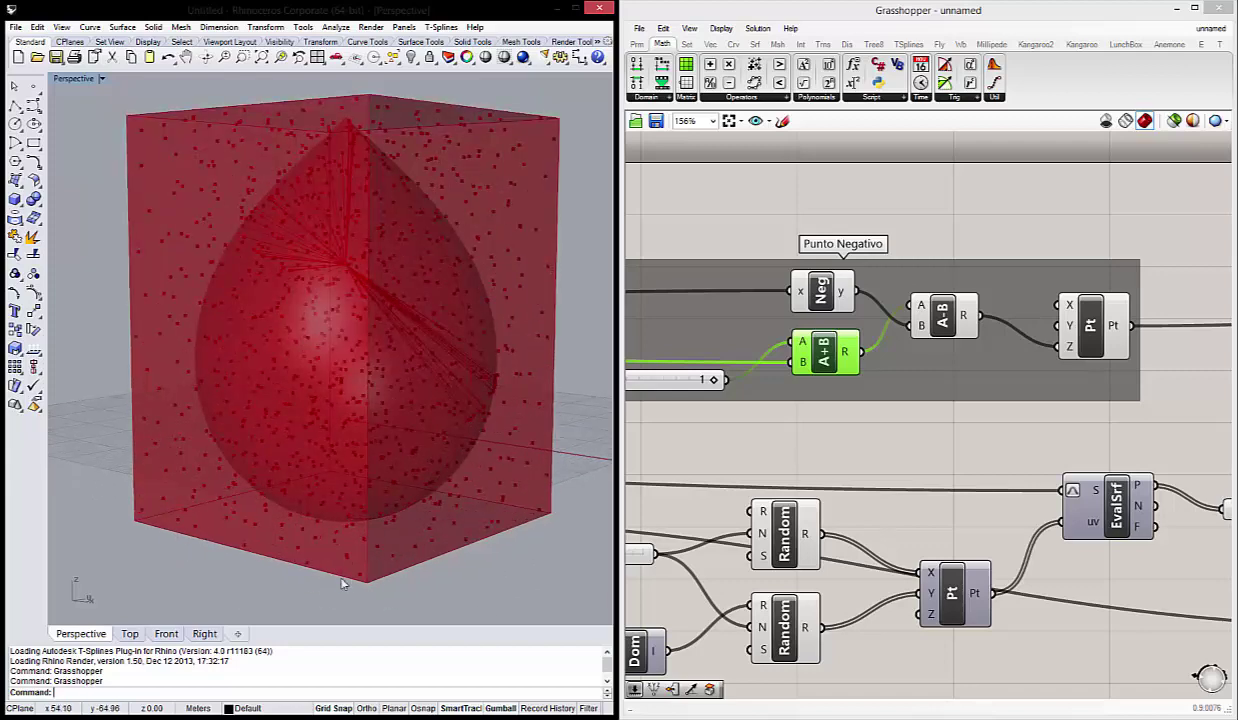
pyautogui.scroll(-2, 343, 585)
pyautogui.scroll(3, 329, 585)
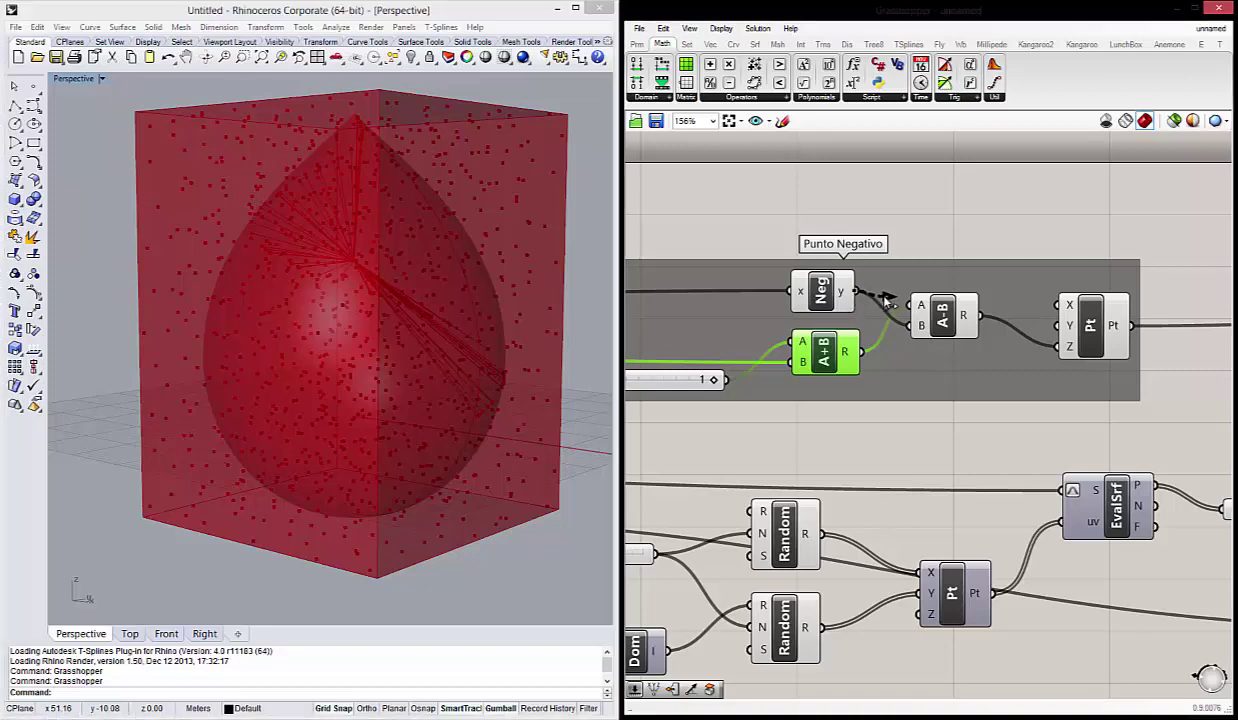
pyautogui.moveTo(905, 322)
pyautogui.keyDown('ctrl'); pyautogui.mouseDown()
pyautogui.moveTo(866, 373)
pyautogui.moveTo(912, 325)
pyautogui.mouseUp(); pyautogui.keyUp('ctrl')
pyautogui.moveTo(376, 355); pyautogui.dragTo(418, 455, button='right')
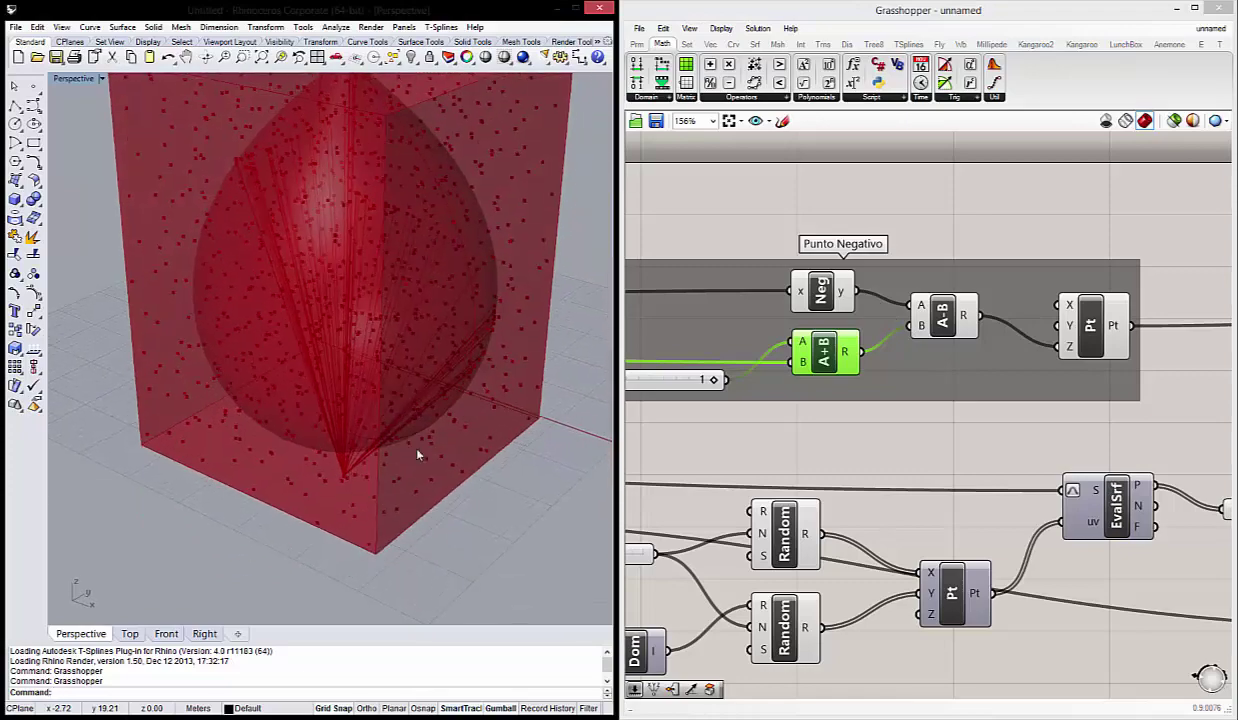
pyautogui.scroll(2, 378, 533)
pyautogui.moveTo(378, 533)
pyautogui.mouseDown(button='right')
pyautogui.moveTo(347, 510)
pyautogui.moveTo(423, 455)
pyautogui.moveTo(352, 317)
pyautogui.mouseUp(button='right')
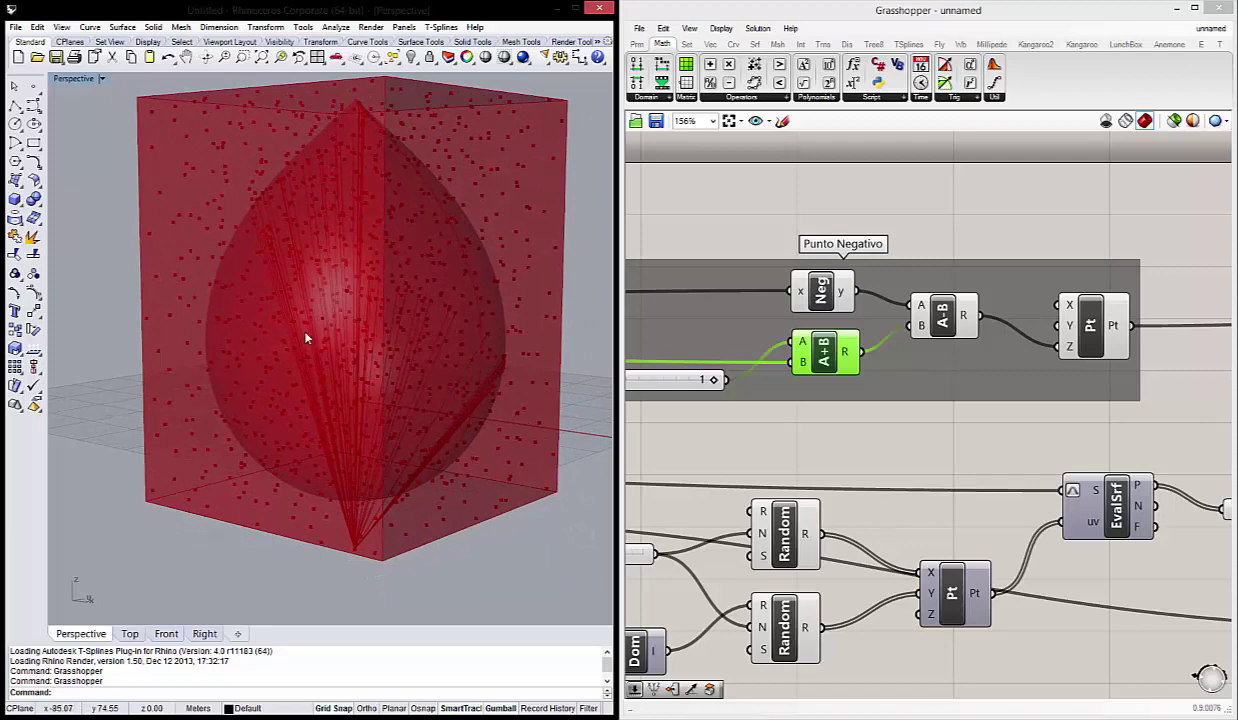
pyautogui.moveTo(420, 229); pyautogui.dragTo(318, 253, button='right')
pyautogui.scroll(2, 312, 337)
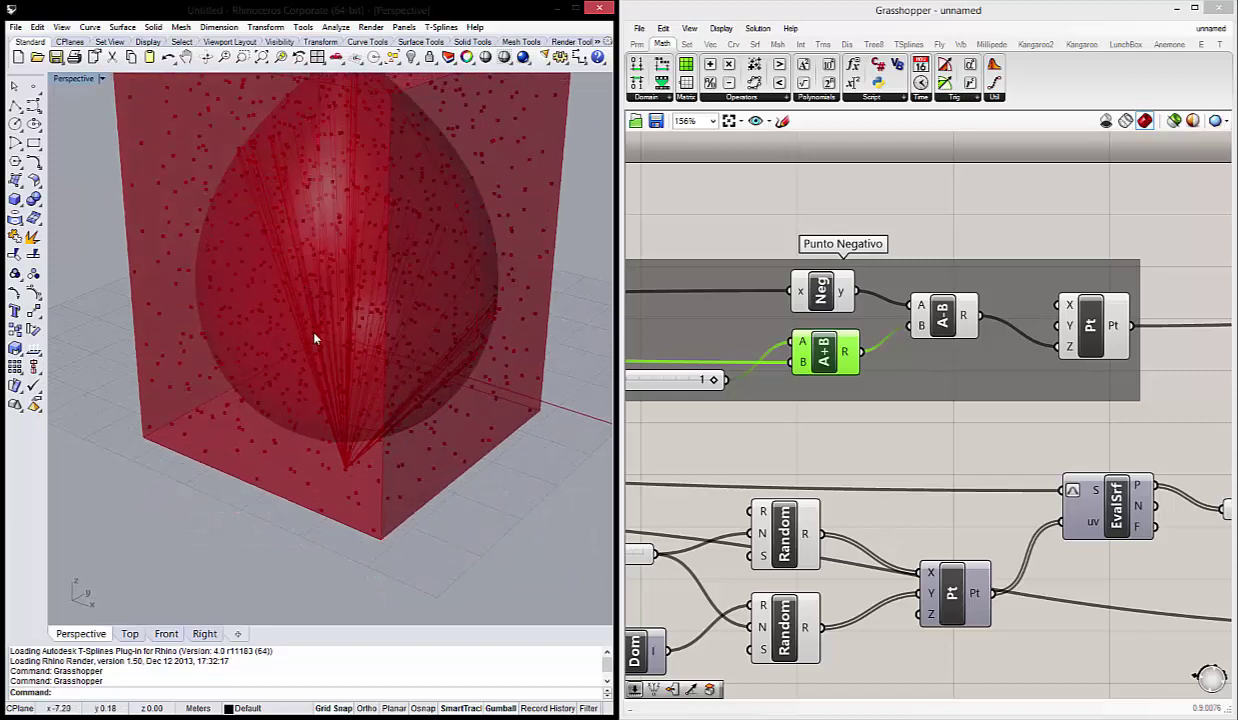
pyautogui.moveTo(312, 337); pyautogui.dragTo(343, 260, button='right')
pyautogui.scroll(-3, 373, 304)
pyautogui.scroll(3, 400, 253)
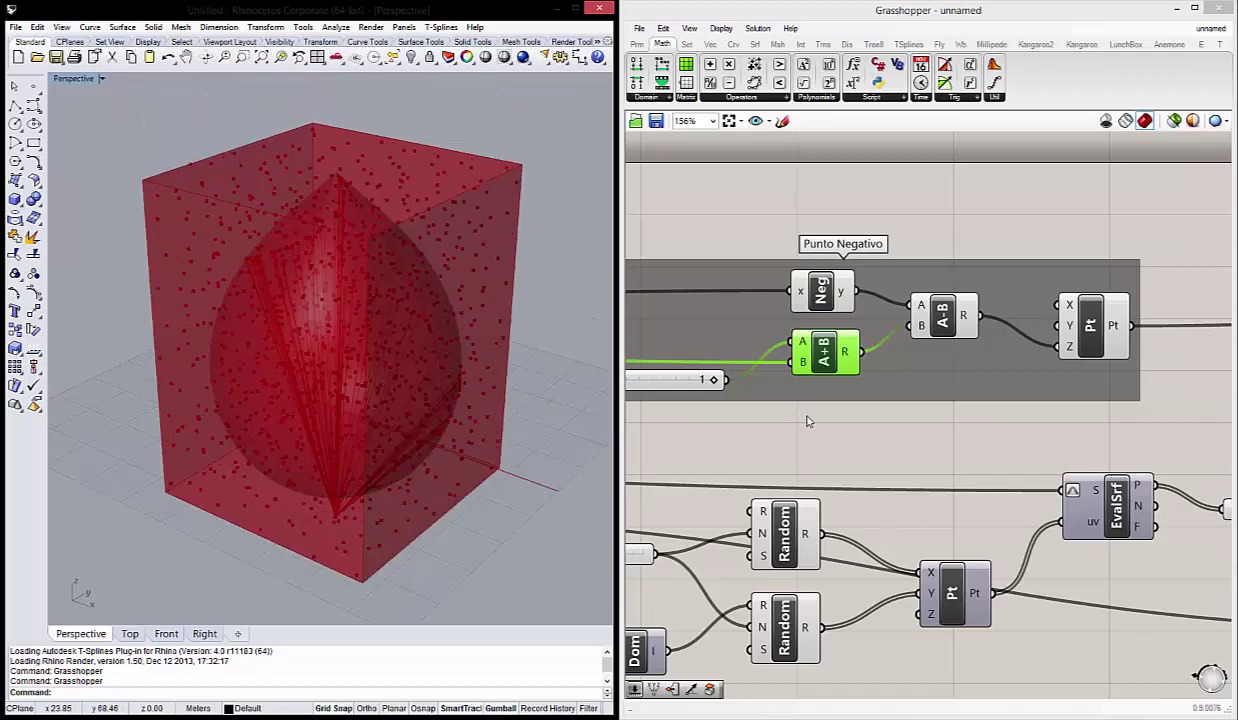
pyautogui.scroll(-3, 805, 405)
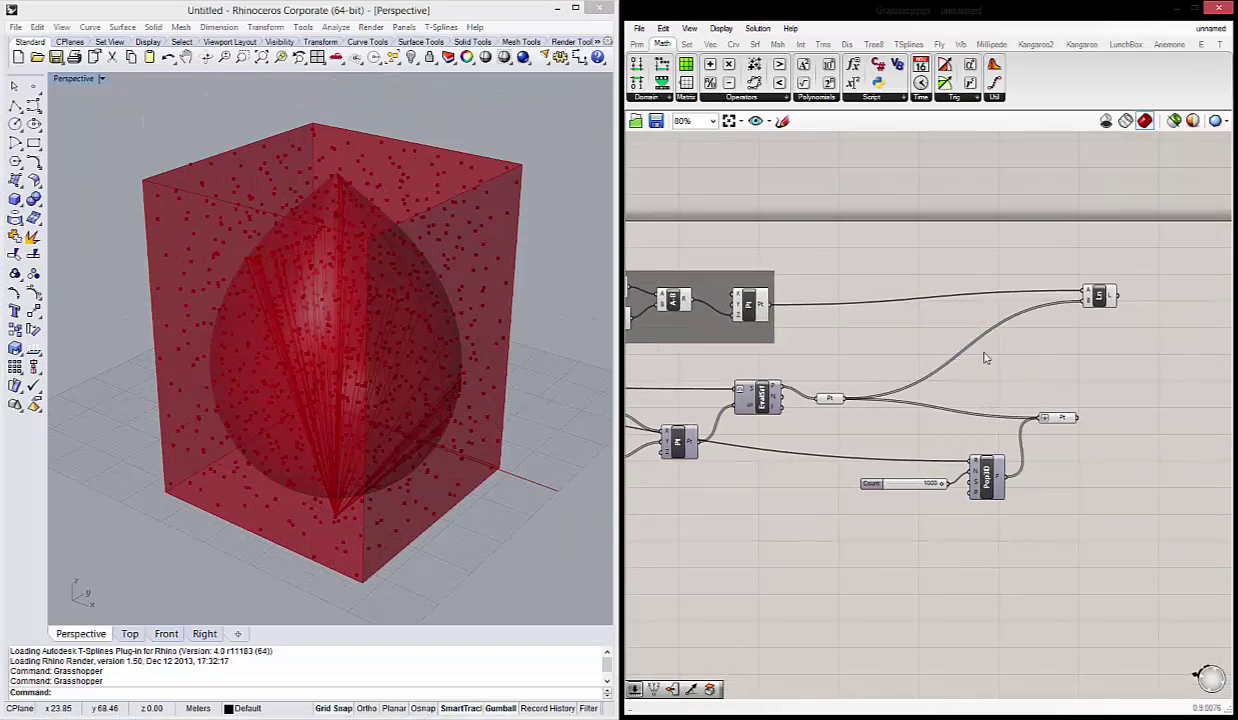
# Inspect the Ln, Pt and Deform component previews while orbiting the teardrop.
pyautogui.scroll(1, 1155, 388)
pyautogui.click(953, 268)
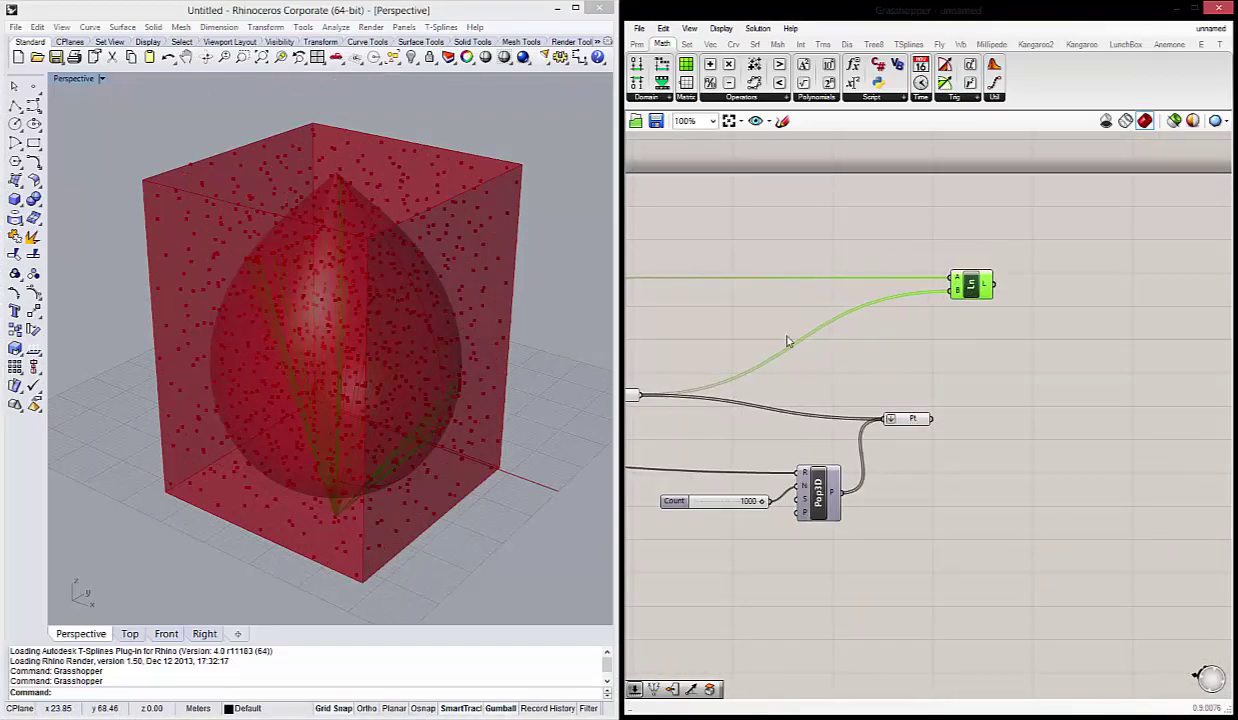
pyautogui.click(779, 283)
pyautogui.moveTo(350, 330); pyautogui.dragTo(428, 409, button='right')
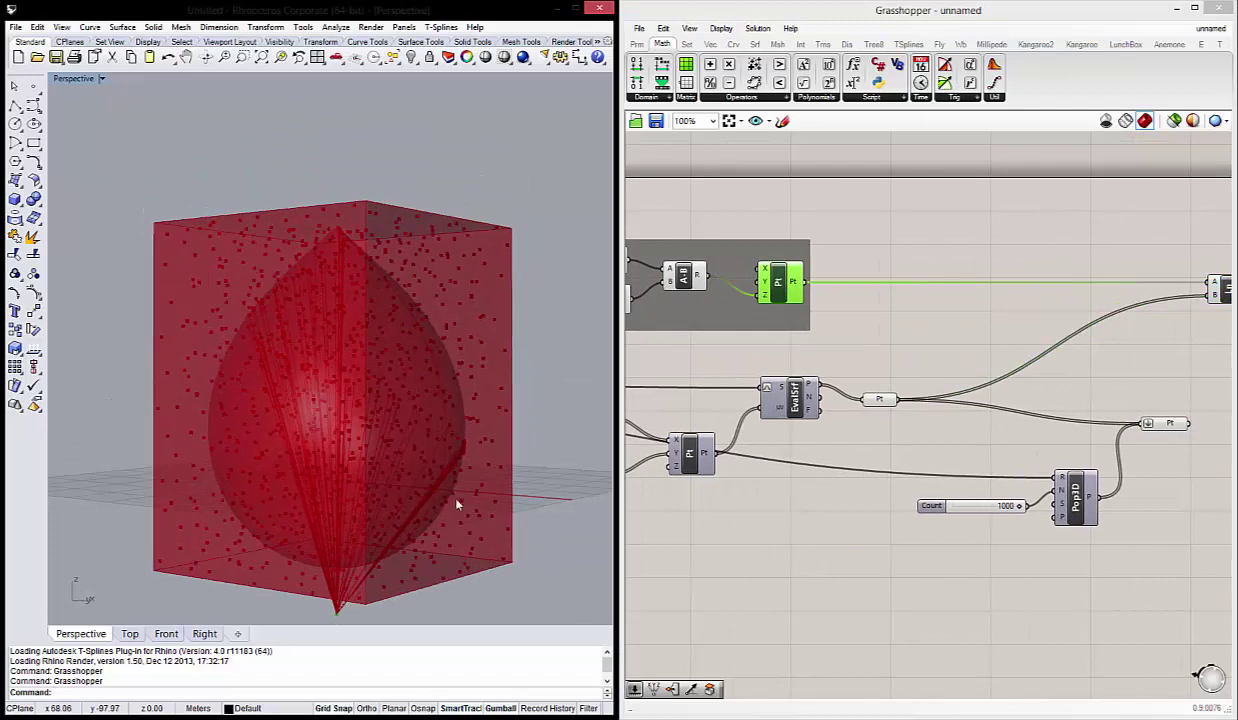
pyautogui.moveTo(725, 388); pyautogui.dragTo(738, 362, button='right')
pyautogui.moveTo(340, 395); pyautogui.dragTo(385, 395, button='right')
pyautogui.click(900, 396)
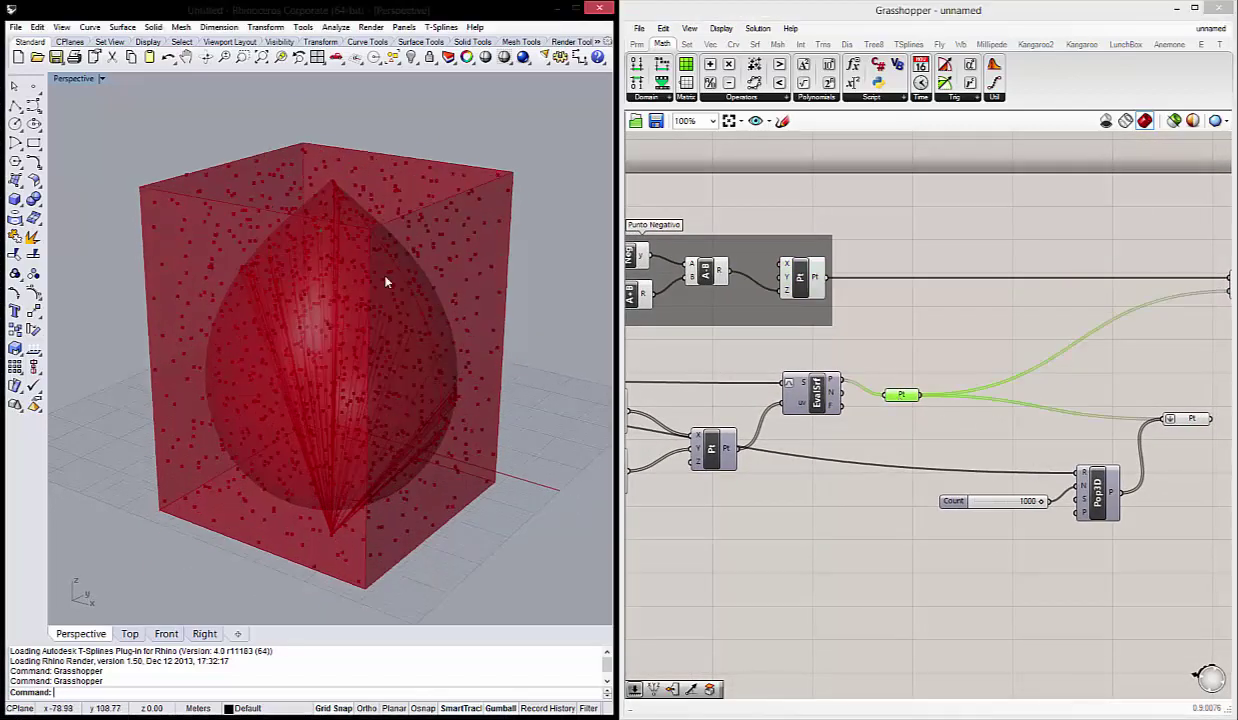
pyautogui.scroll(-3, 763, 356)
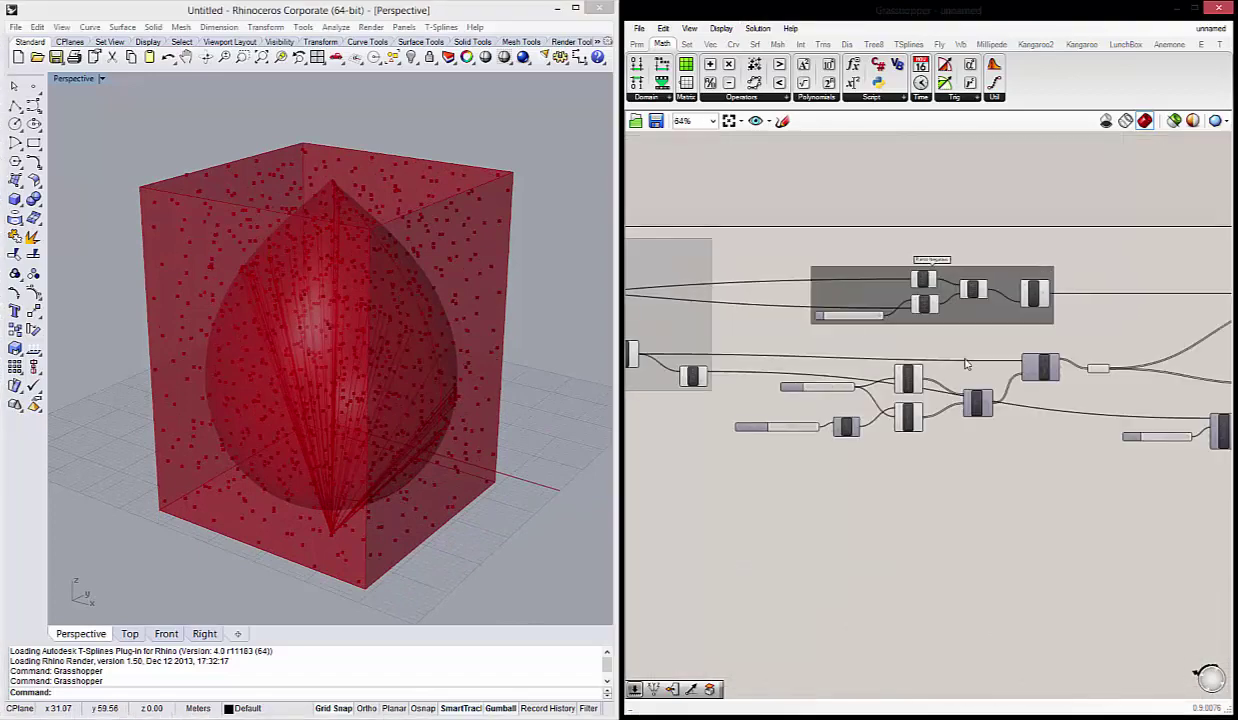
pyautogui.scroll(3, 812, 372)
pyautogui.click(812, 372)
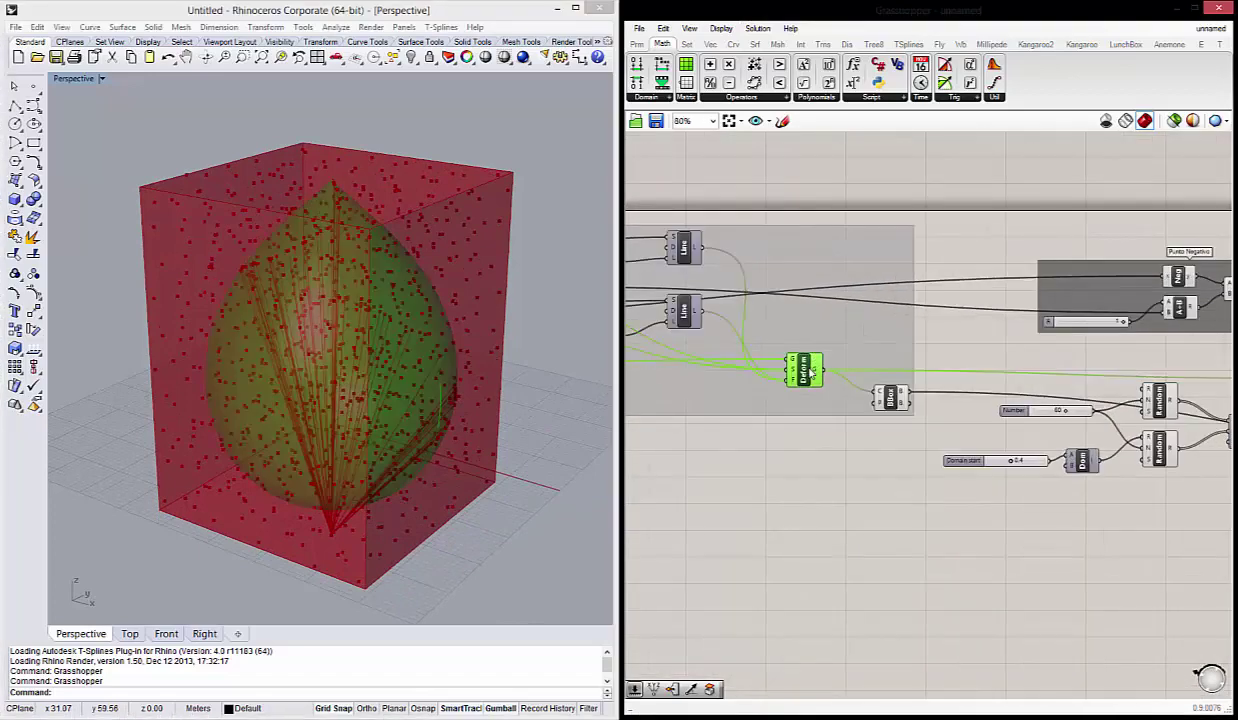
# Turn off the Box component's preview to hide the bounding box.
pyautogui.click(891, 398)
pyautogui.rightClick(891, 398)
pyautogui.click(915, 423)
pyautogui.scroll(-2, 1018, 411)
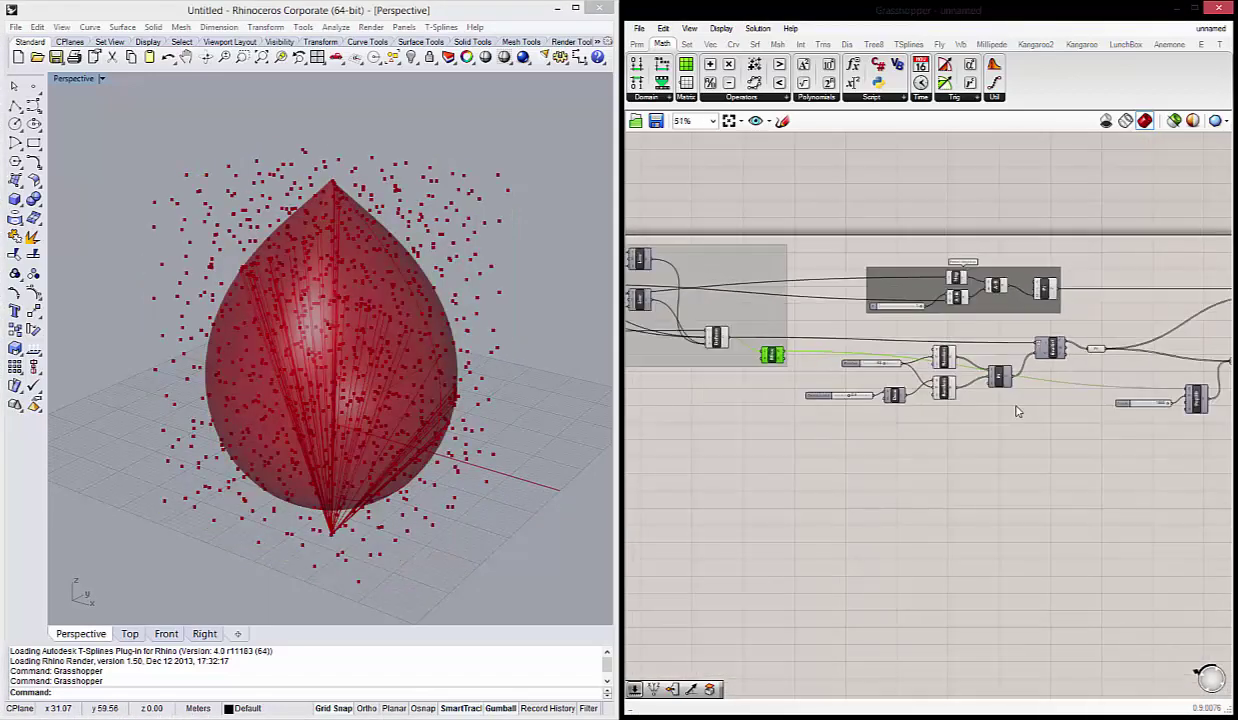
pyautogui.moveTo(1018, 411); pyautogui.dragTo(830, 390, button='right')
pyautogui.scroll(2, 880, 320)
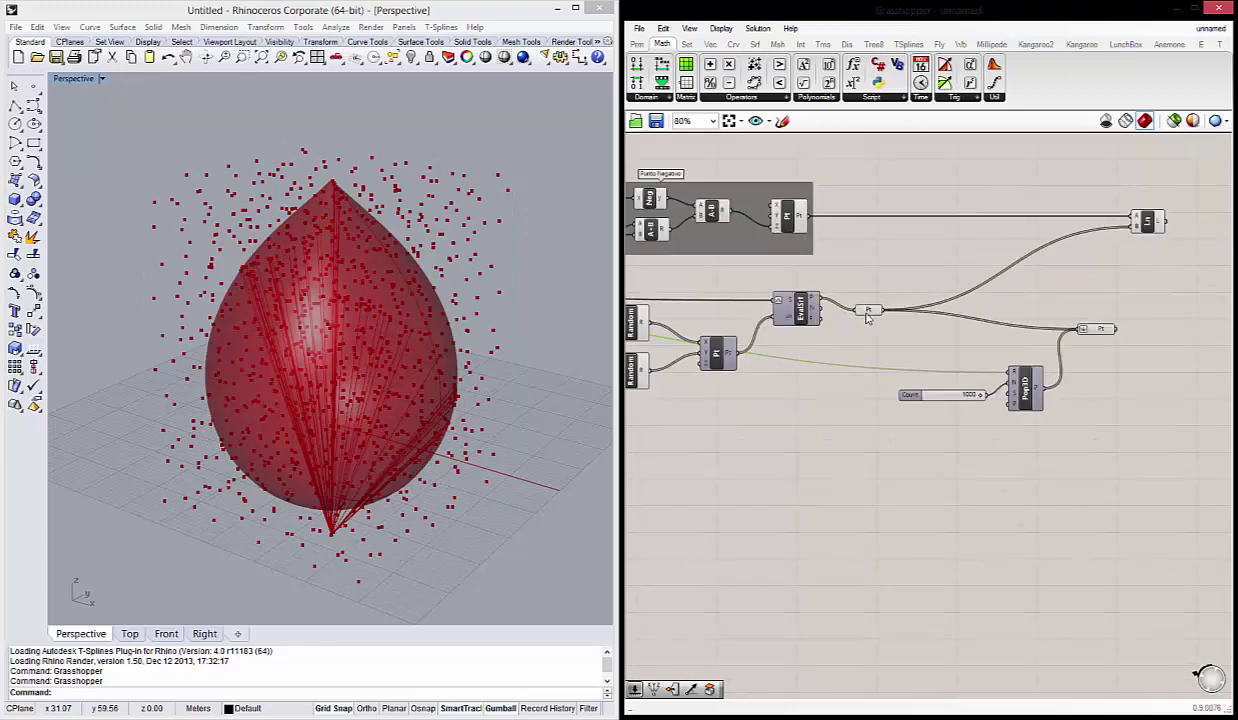
# Turn off preview on the parameter holding the 1000 random points.
pyautogui.click(1100, 333)
pyautogui.rightClick(1095, 332)
pyautogui.click(1088, 355)
pyautogui.scroll(1, 848, 368)
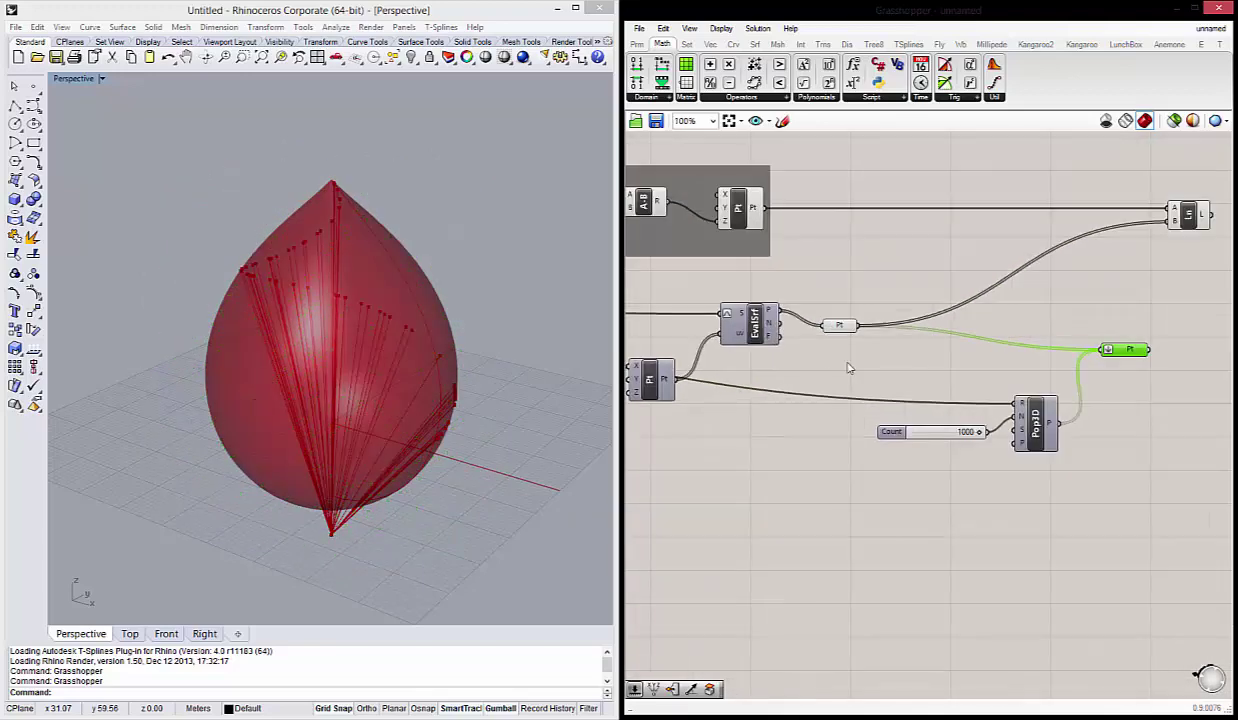
# Highlight the Ln lines and the Pt component, orbiting close to the teardrop.
pyautogui.moveTo(1176, 266); pyautogui.dragTo(1083, 276, button='right')
pyautogui.click(1094, 224)
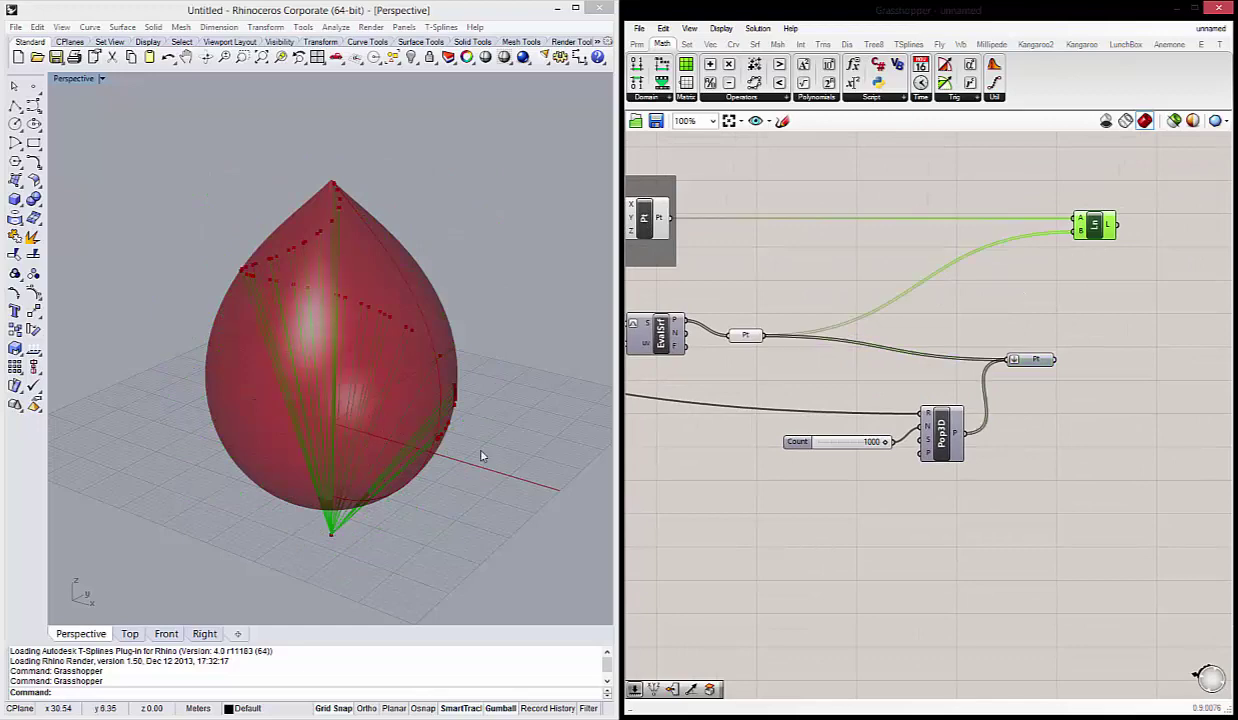
pyautogui.moveTo(481, 456); pyautogui.dragTo(429, 438, button='right')
pyautogui.scroll(4, 472, 521)
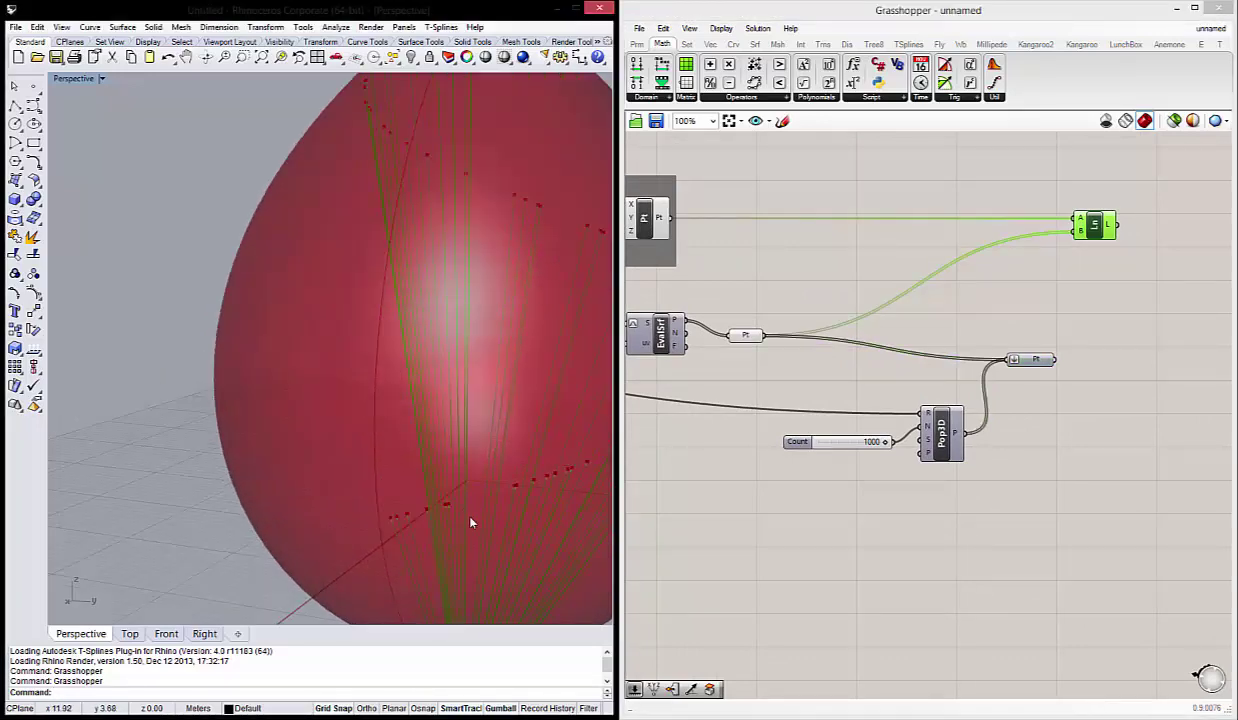
pyautogui.scroll(-5, 472, 521)
pyautogui.moveTo(715, 289); pyautogui.dragTo(852, 326, button='right')
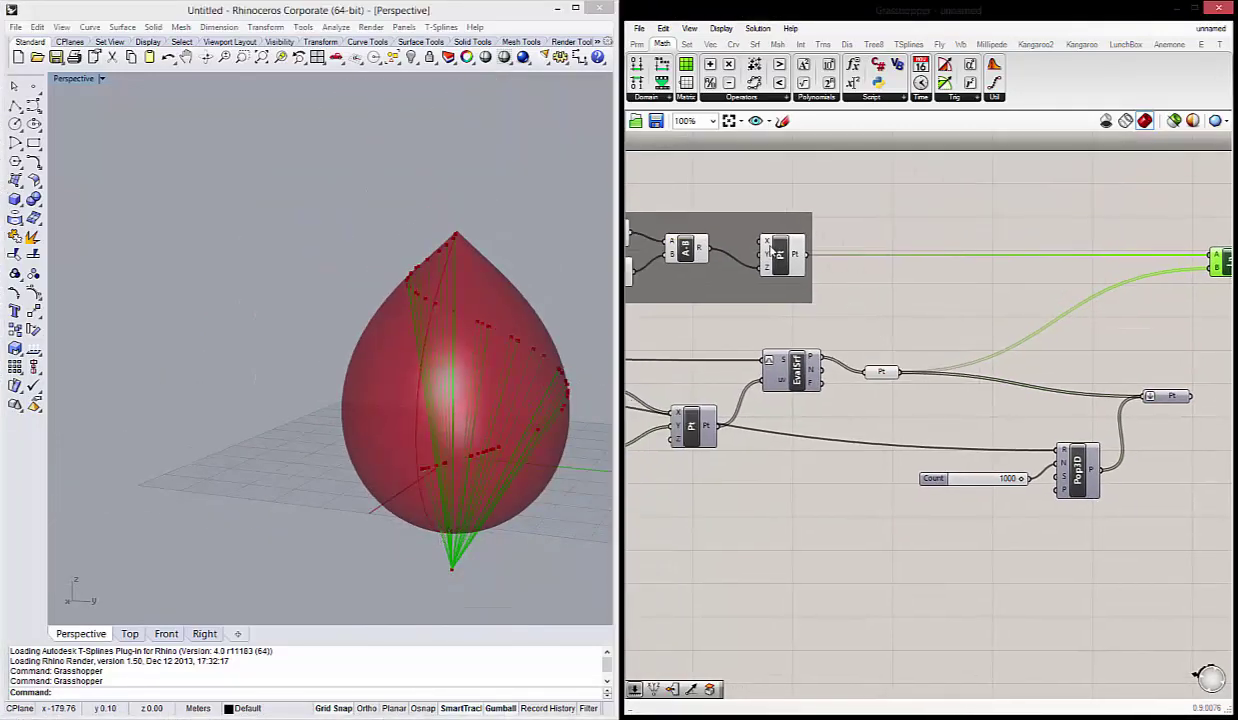
pyautogui.click(769, 250)
# Orbit around the teardrop and highlight its surface points via the Pt parameter.
pyautogui.moveTo(520, 480); pyautogui.dragTo(456, 483, button='right')
pyautogui.click(939, 317)
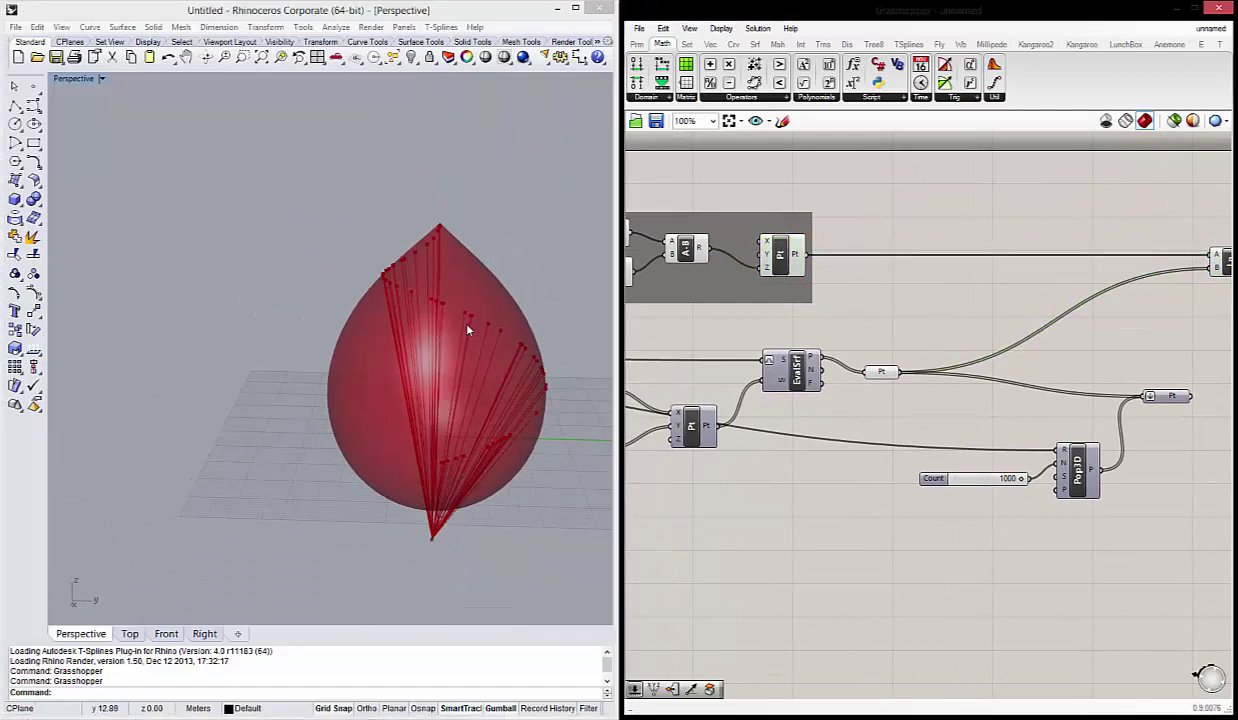
pyautogui.moveTo(467, 330); pyautogui.dragTo(456, 342, button='right')
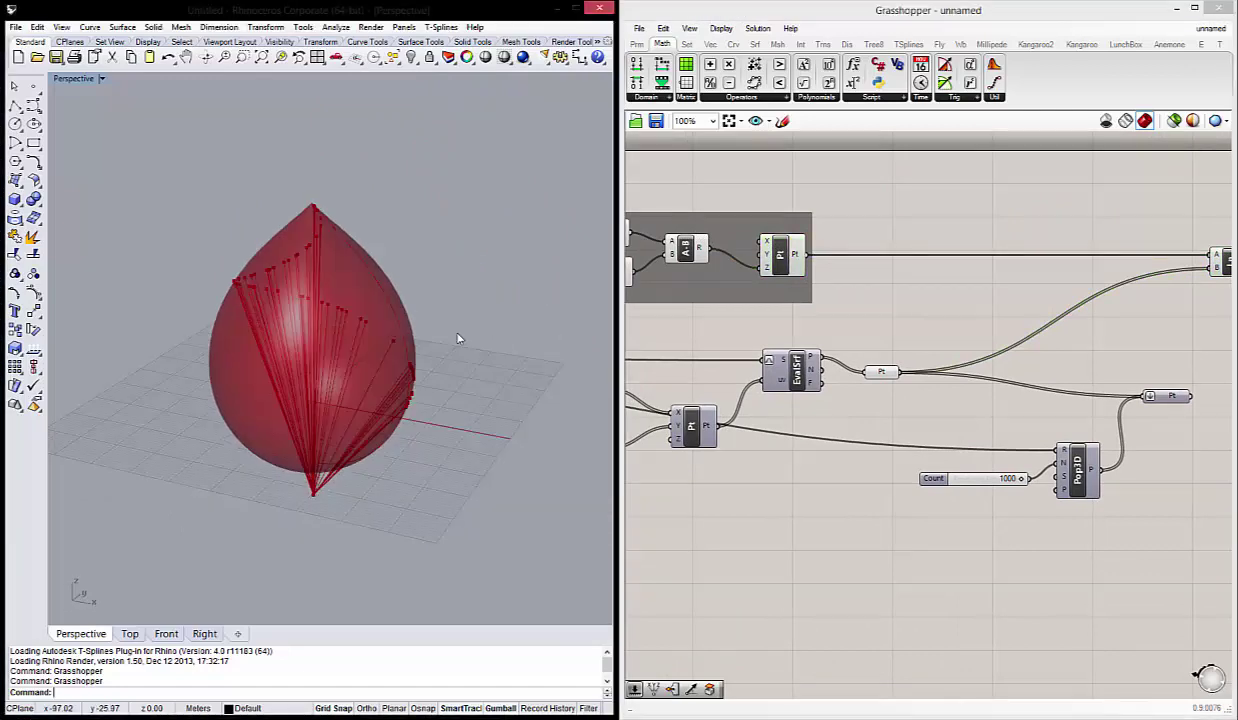
pyautogui.click(878, 373)
pyautogui.scroll(5, 375, 362)
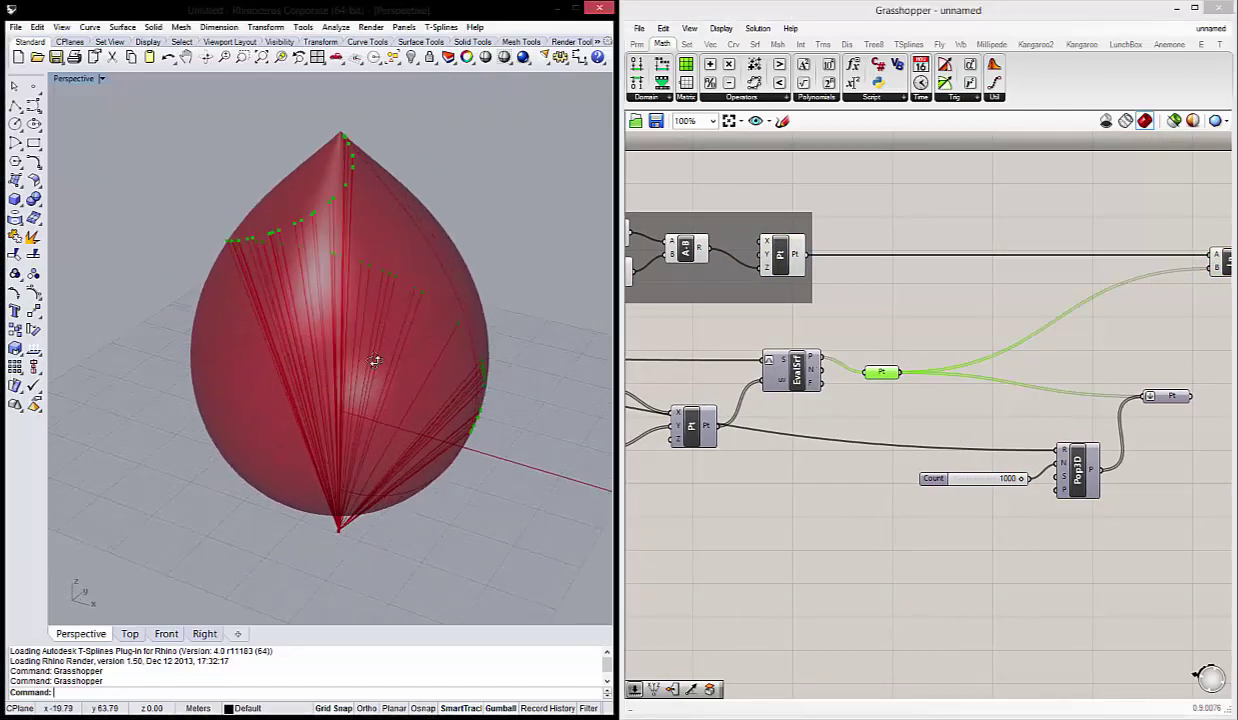
pyautogui.moveTo(375, 362); pyautogui.dragTo(395, 304, button='right')
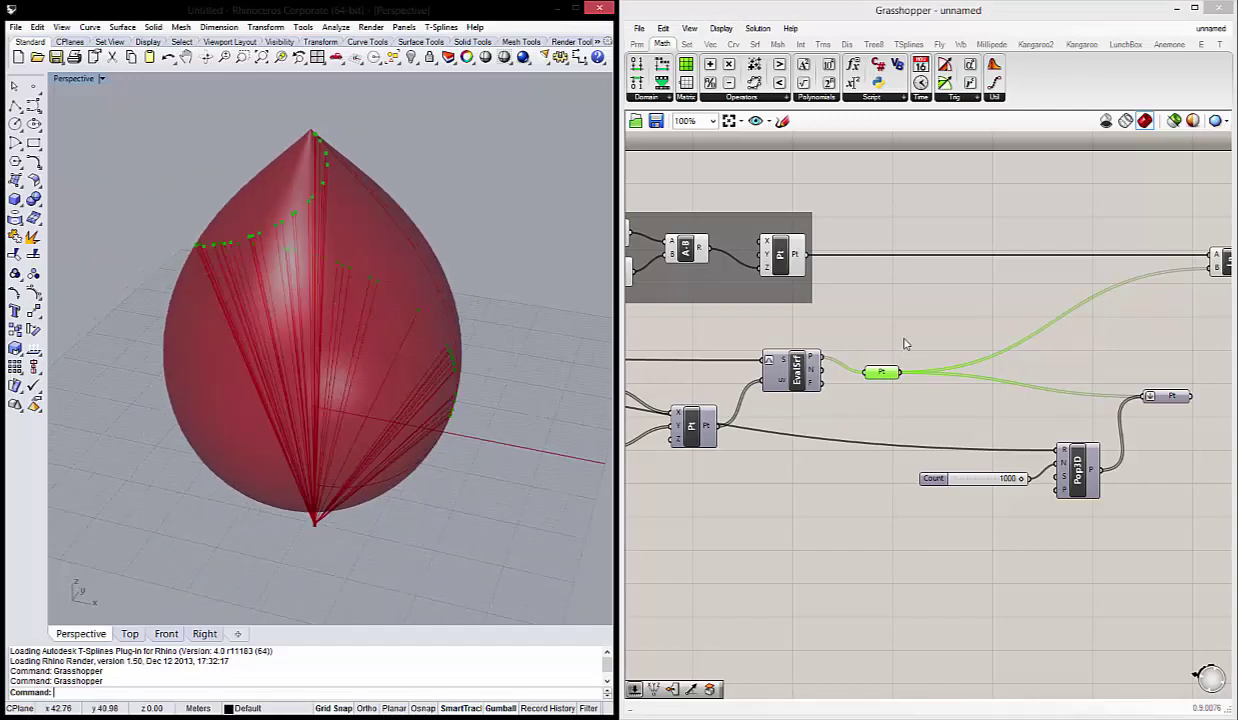
pyautogui.click(904, 344)
pyautogui.scroll(-1, 940, 380)
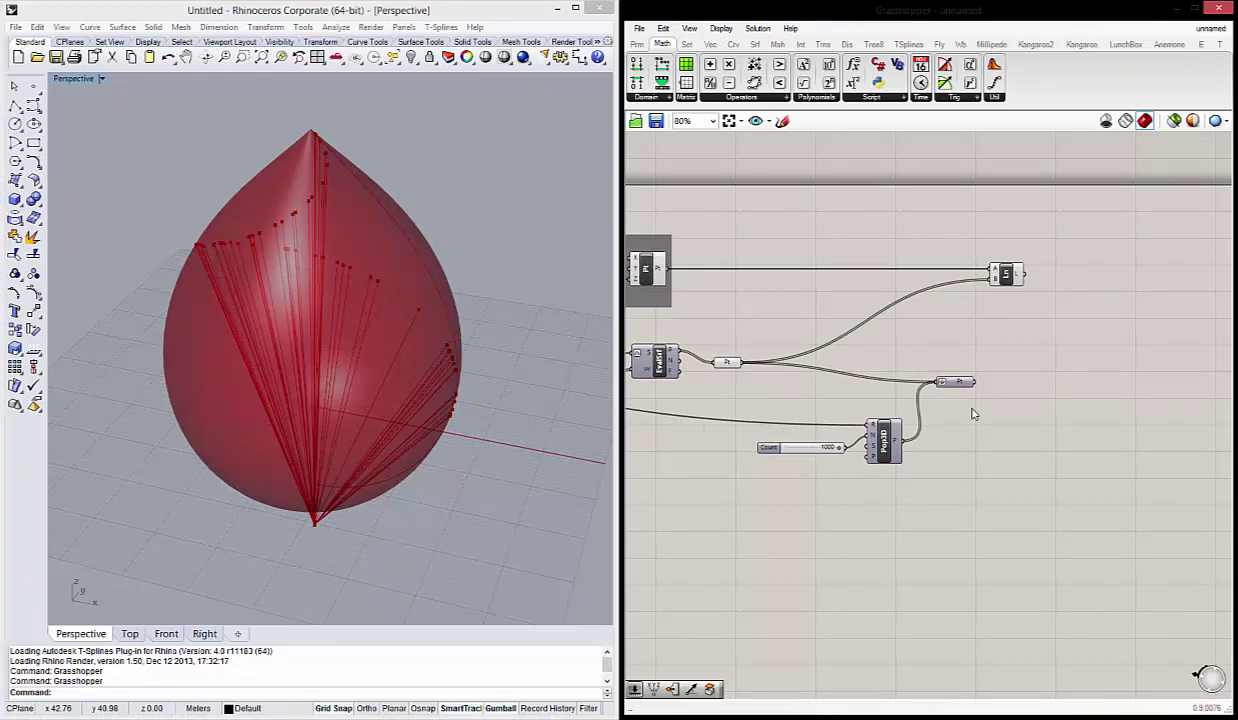
# Place a Proximity 3D component from search ('pro') and arrange it near Line and Pt.
pyautogui.doubleClick(1095, 326)
pyautogui.write('pro')
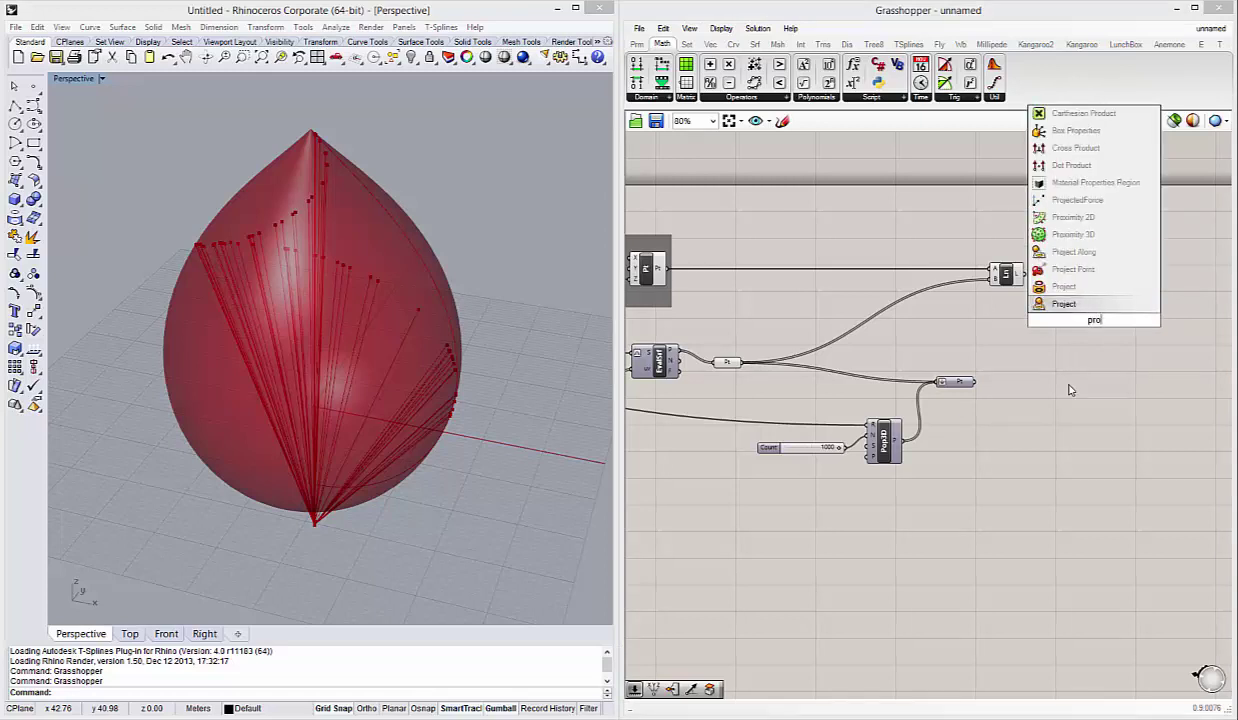
pyautogui.click(1065, 234)
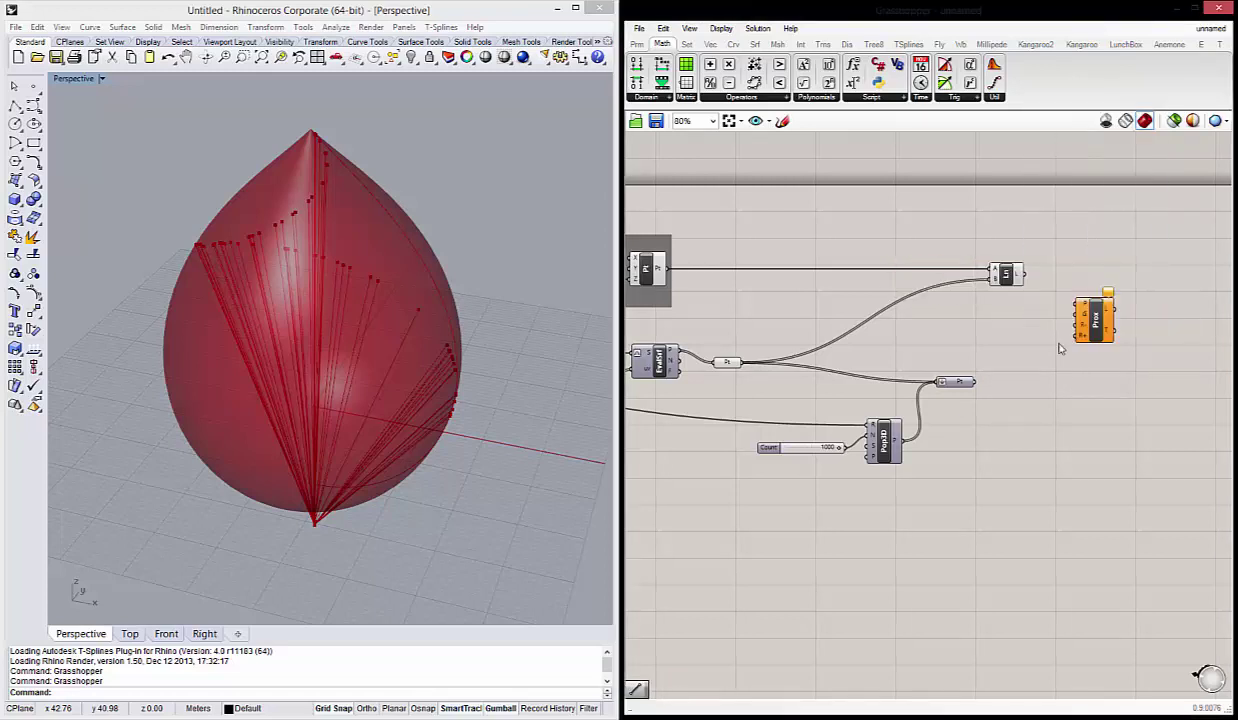
pyautogui.moveTo(1095, 322); pyautogui.dragTo(1093, 380)
pyautogui.scroll(1, 1041, 392)
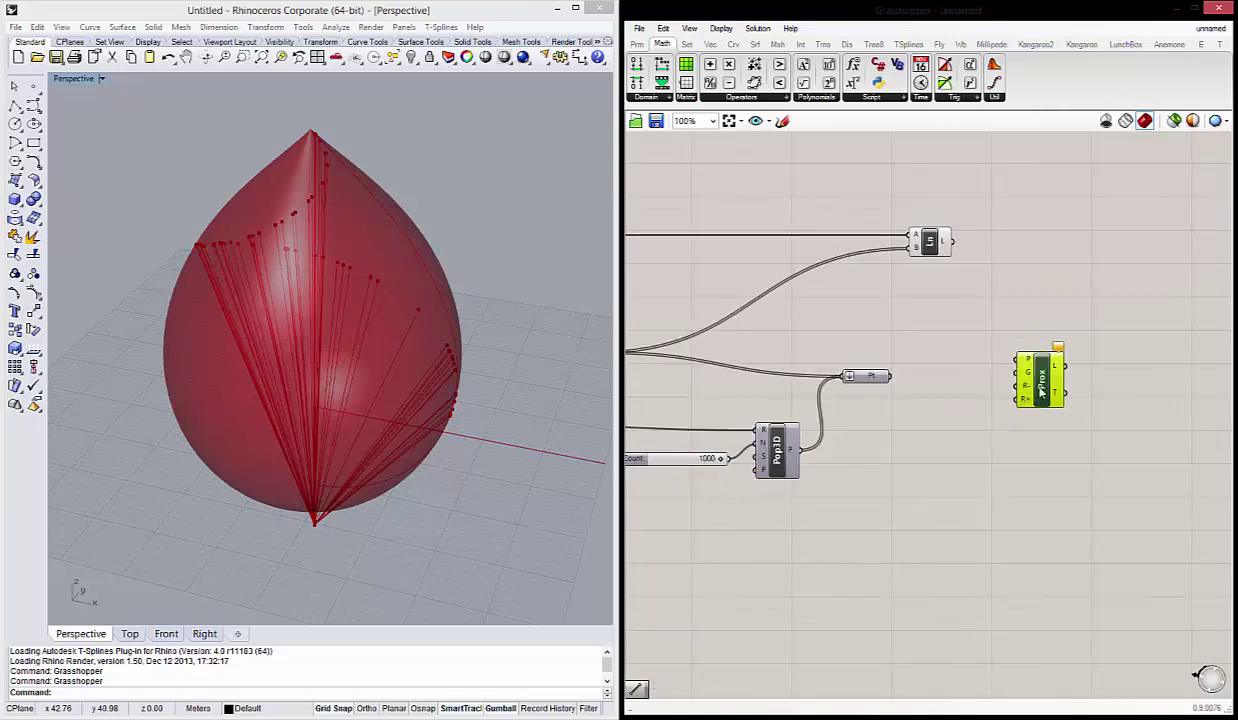
pyautogui.moveTo(931, 249); pyautogui.dragTo(922, 258)
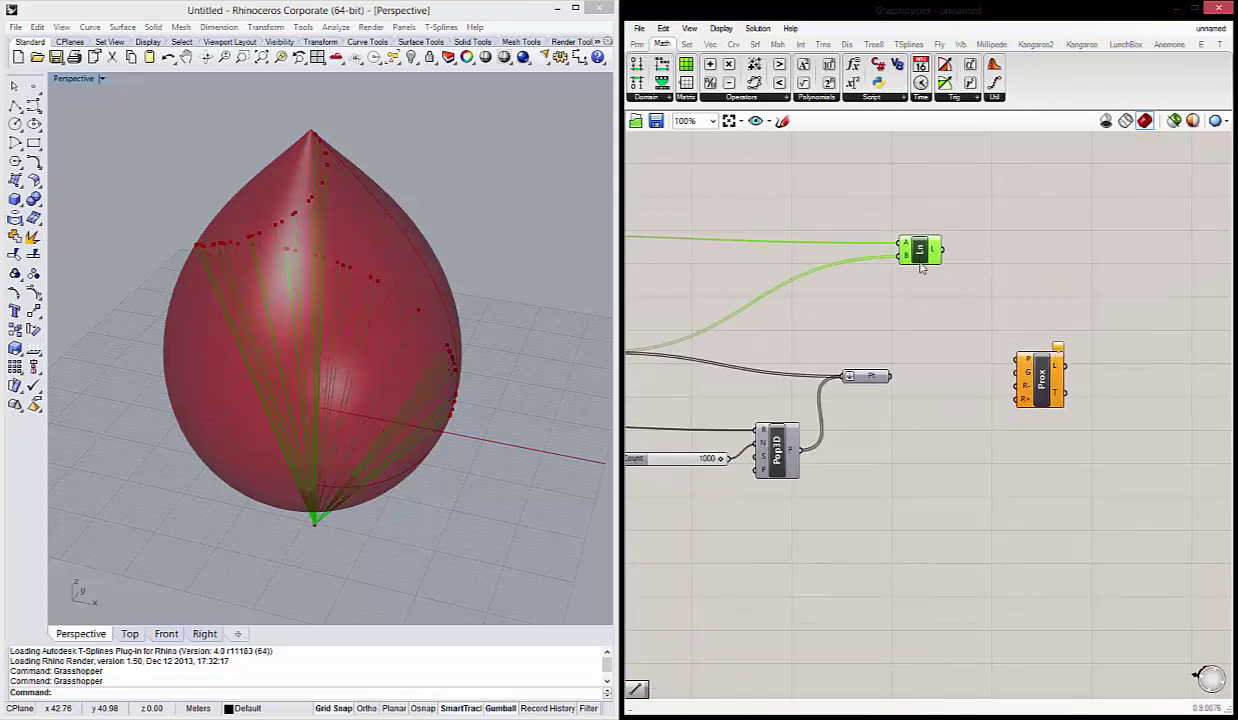
pyautogui.moveTo(875, 385)
pyautogui.mouseDown()
pyautogui.moveTo(892, 390)
pyautogui.moveTo(883, 381)
pyautogui.mouseUp()
pyautogui.moveTo(1046, 395); pyautogui.dragTo(1044, 375)
pyautogui.click(1010, 413)
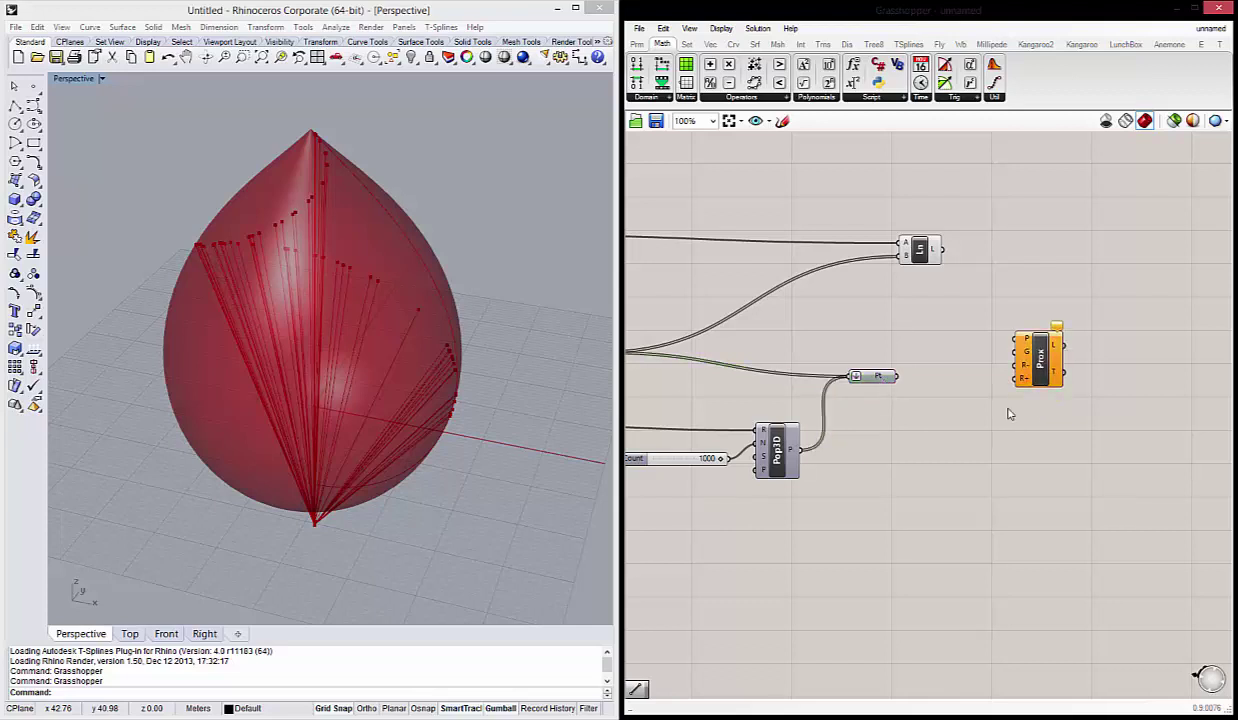
# Turn on the Pt parameter's preview and inspect the random points around the teardrop.
pyautogui.moveTo(888, 381)
pyautogui.mouseDown()
pyautogui.moveTo(898, 383)
pyautogui.moveTo(887, 375)
pyautogui.mouseUp()
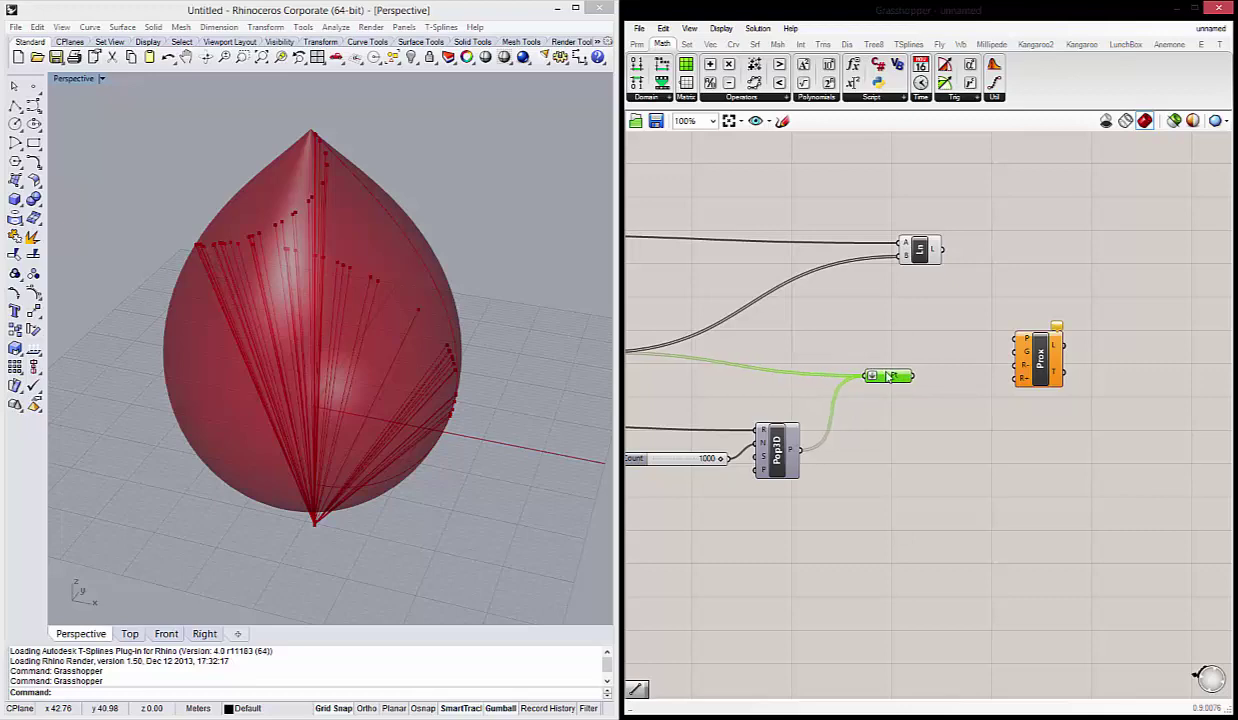
pyautogui.rightClick(887, 375)
pyautogui.click(905, 404)
pyautogui.moveTo(294, 358); pyautogui.dragTo(354, 345, button='right')
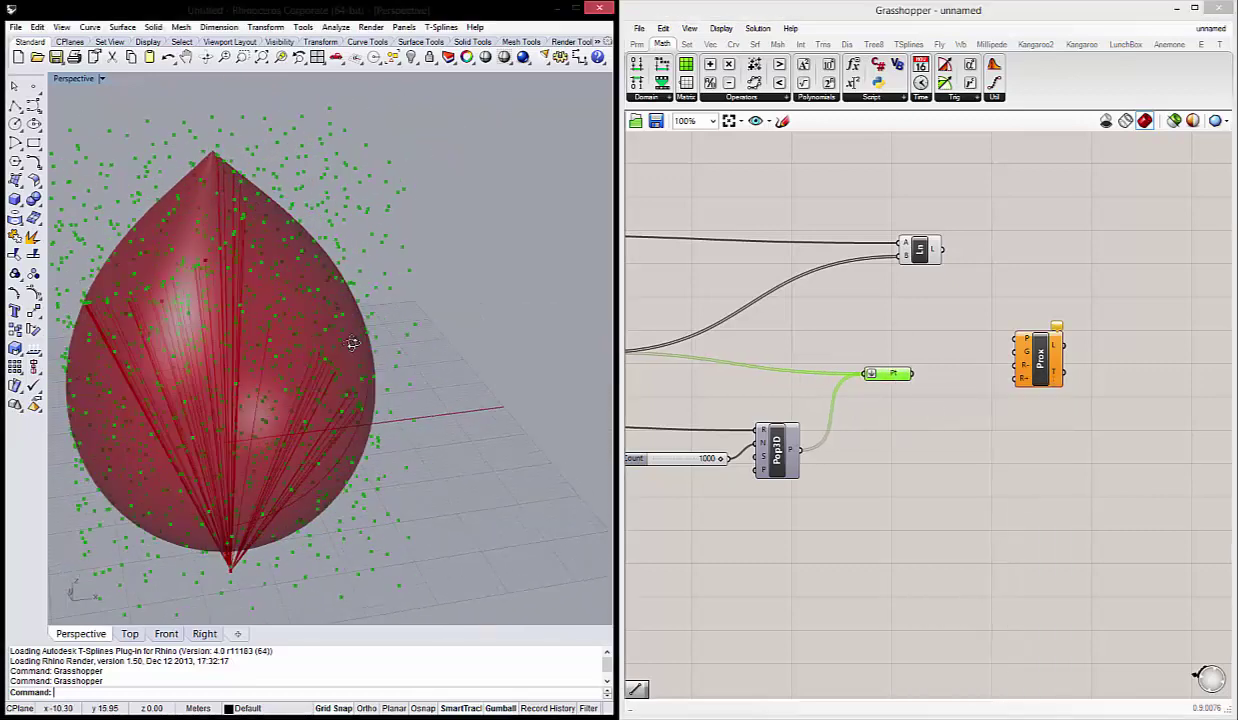
pyautogui.click(970, 355)
pyautogui.scroll(-3, 887, 383)
pyautogui.scroll(2, 803, 335)
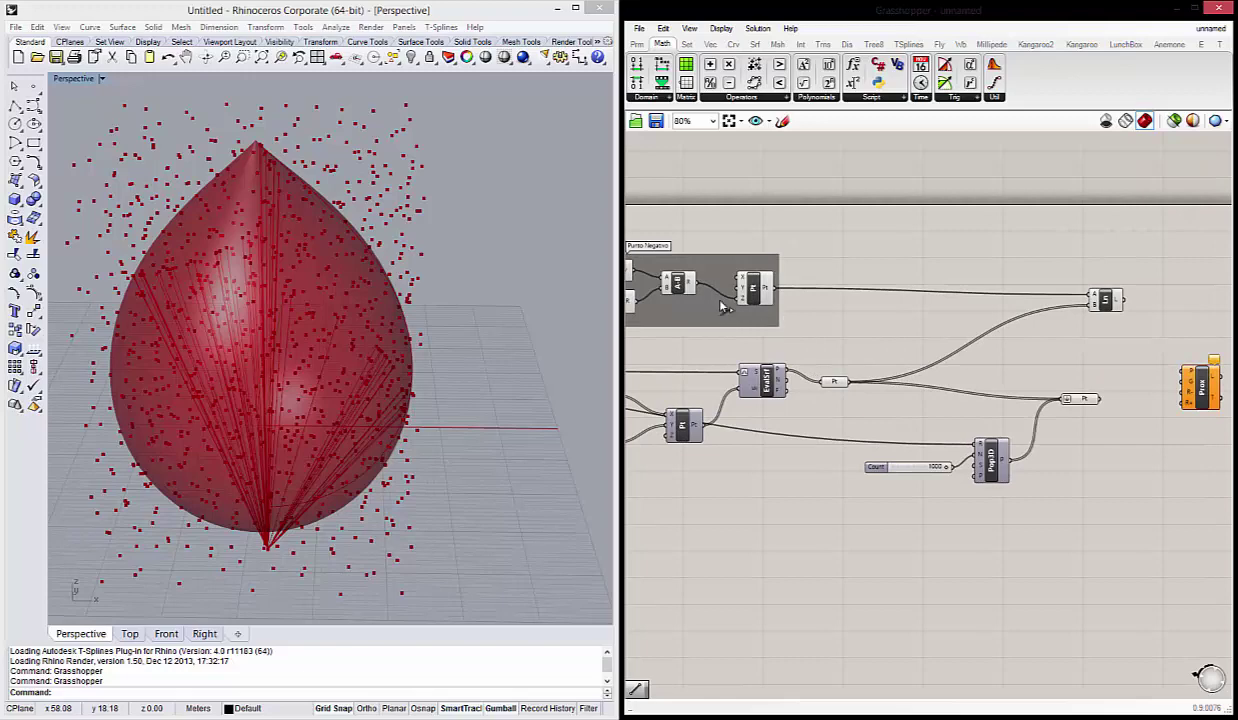
pyautogui.moveTo(262, 518); pyautogui.dragTo(275, 540, button='right')
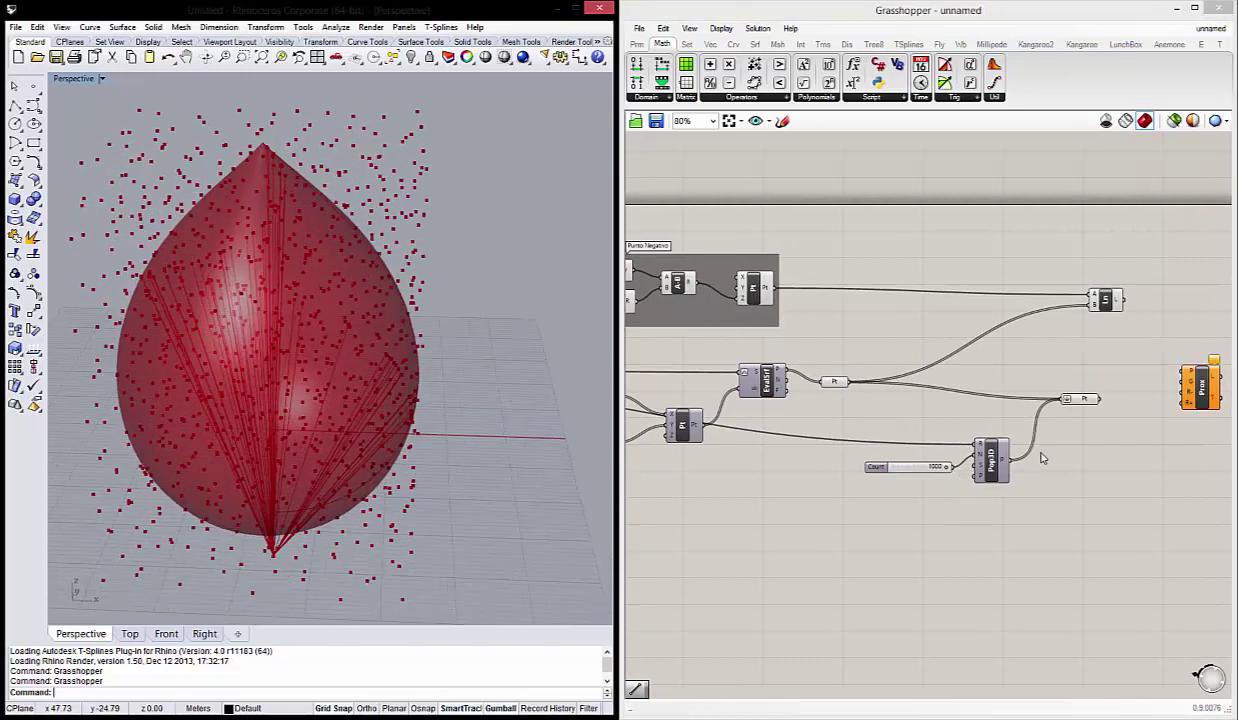
pyautogui.moveTo(1080, 399); pyautogui.dragTo(1086, 395)
pyautogui.moveTo(400, 330)
pyautogui.mouseDown(button='right')
pyautogui.moveTo(306, 319)
pyautogui.moveTo(298, 336)
pyautogui.mouseUp(button='right')
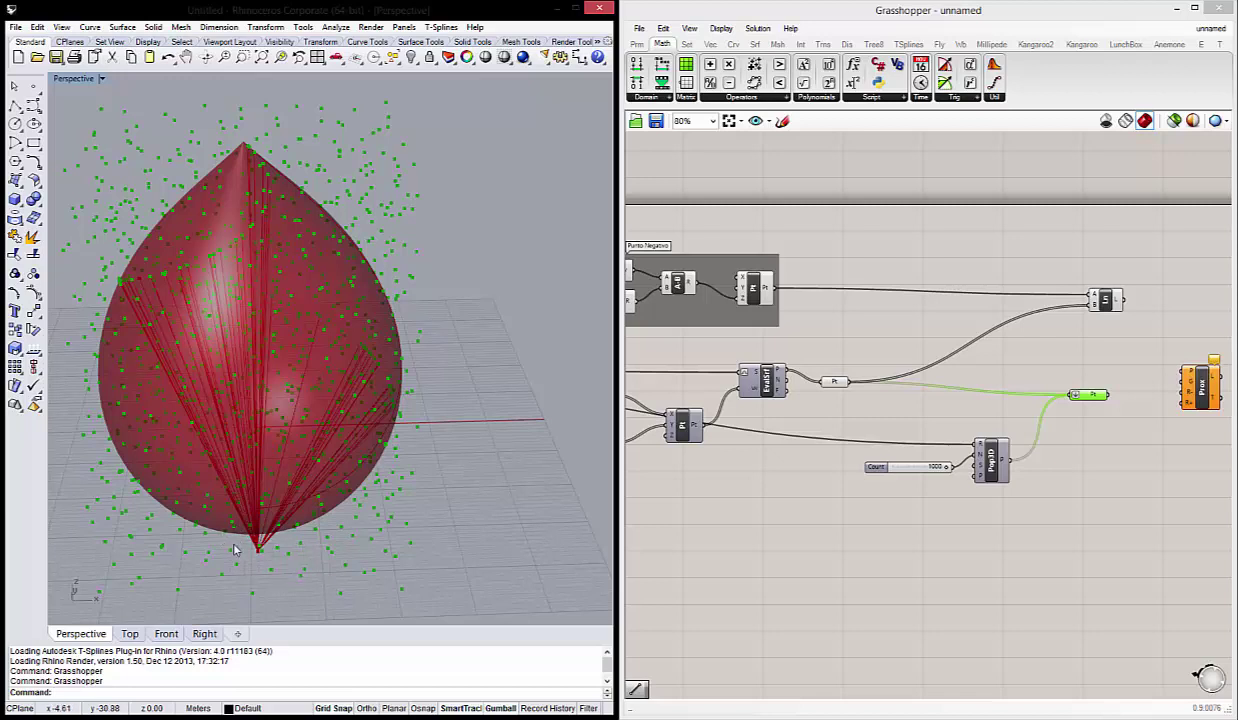
pyautogui.click(918, 366)
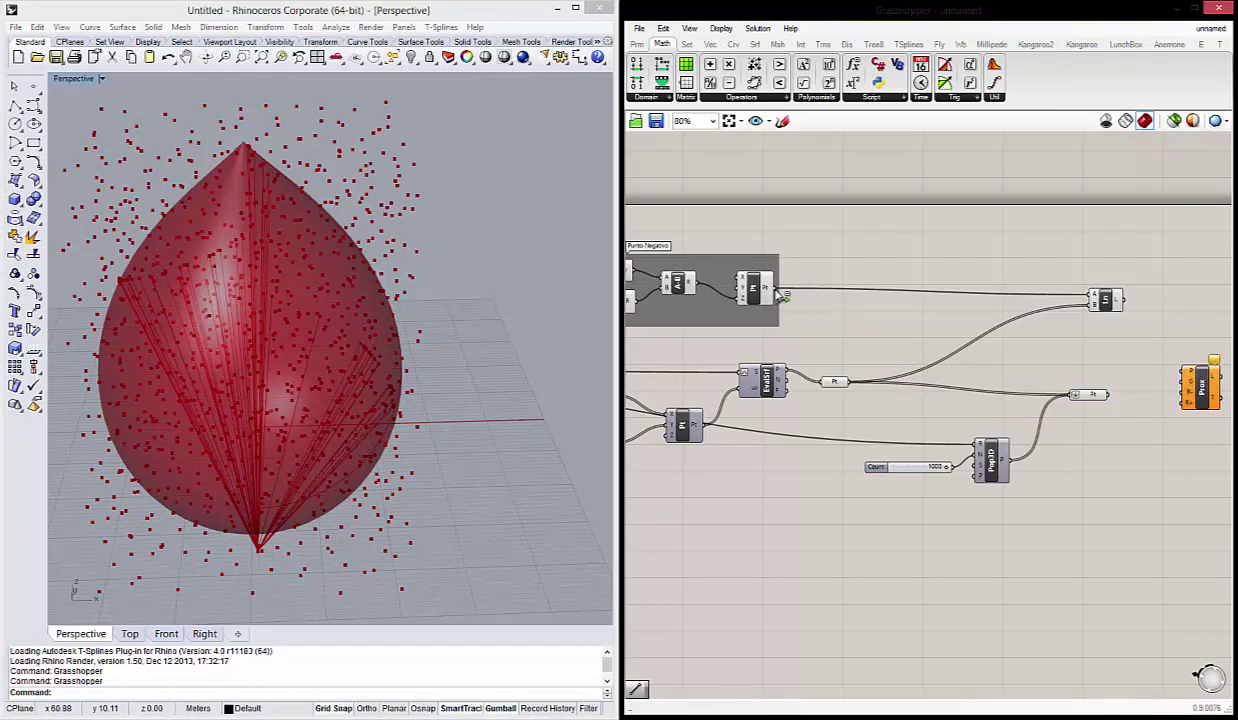
# Wire the grouped point output into the Pt parameter and shift Line left.
pyautogui.moveTo(783, 294); pyautogui.dragTo(1075, 398)
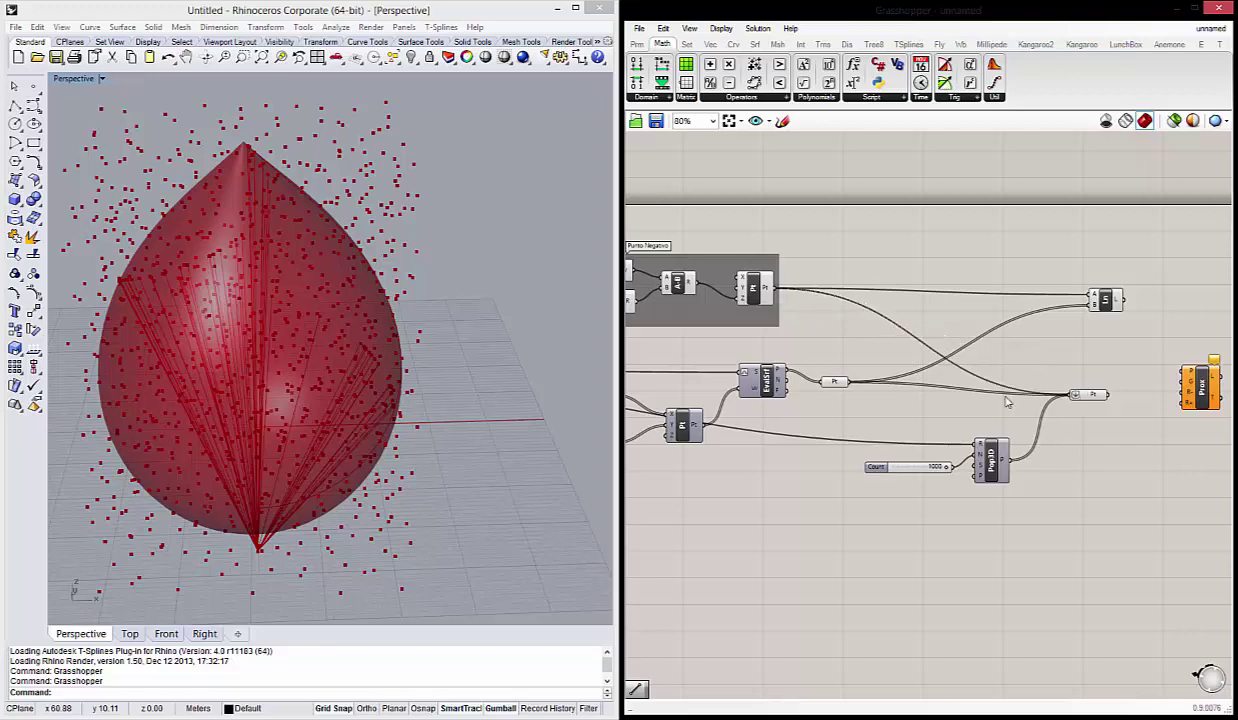
pyautogui.moveTo(296, 450); pyautogui.dragTo(292, 440, button='right')
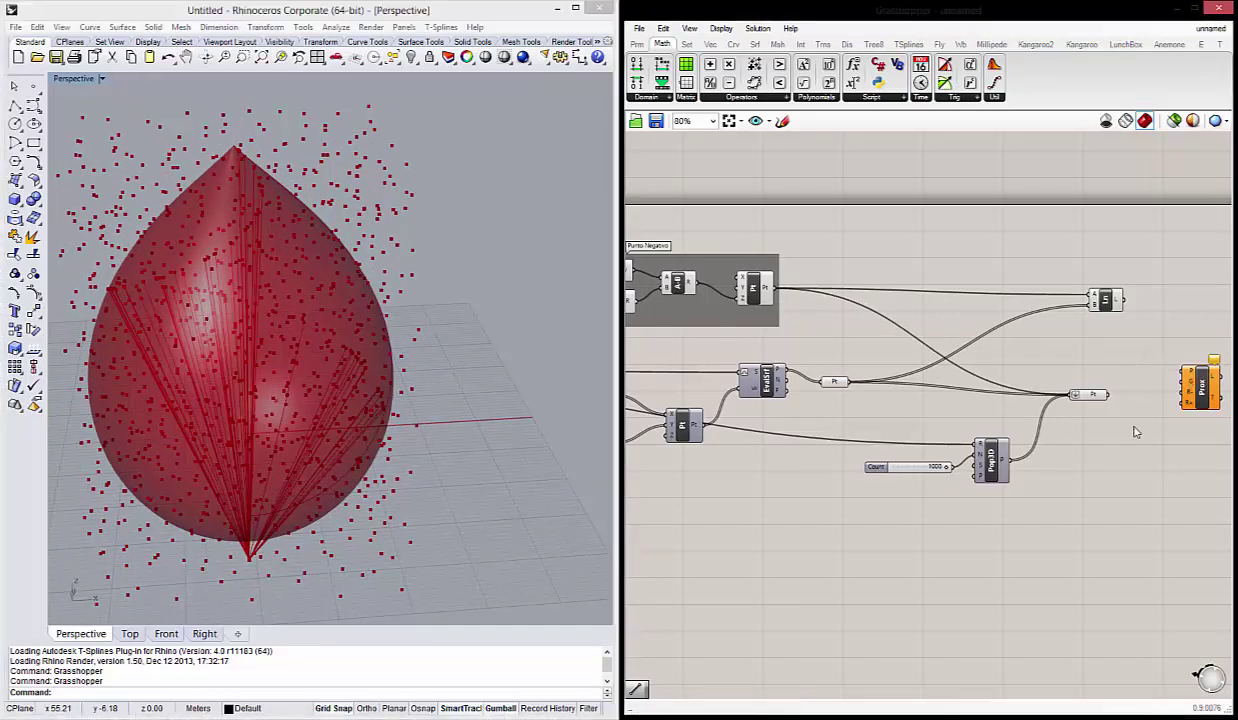
pyautogui.moveTo(1136, 432); pyautogui.dragTo(997, 426, button='right')
pyautogui.click(1030, 376)
pyautogui.scroll(1, 1030, 376)
pyautogui.click(960, 284)
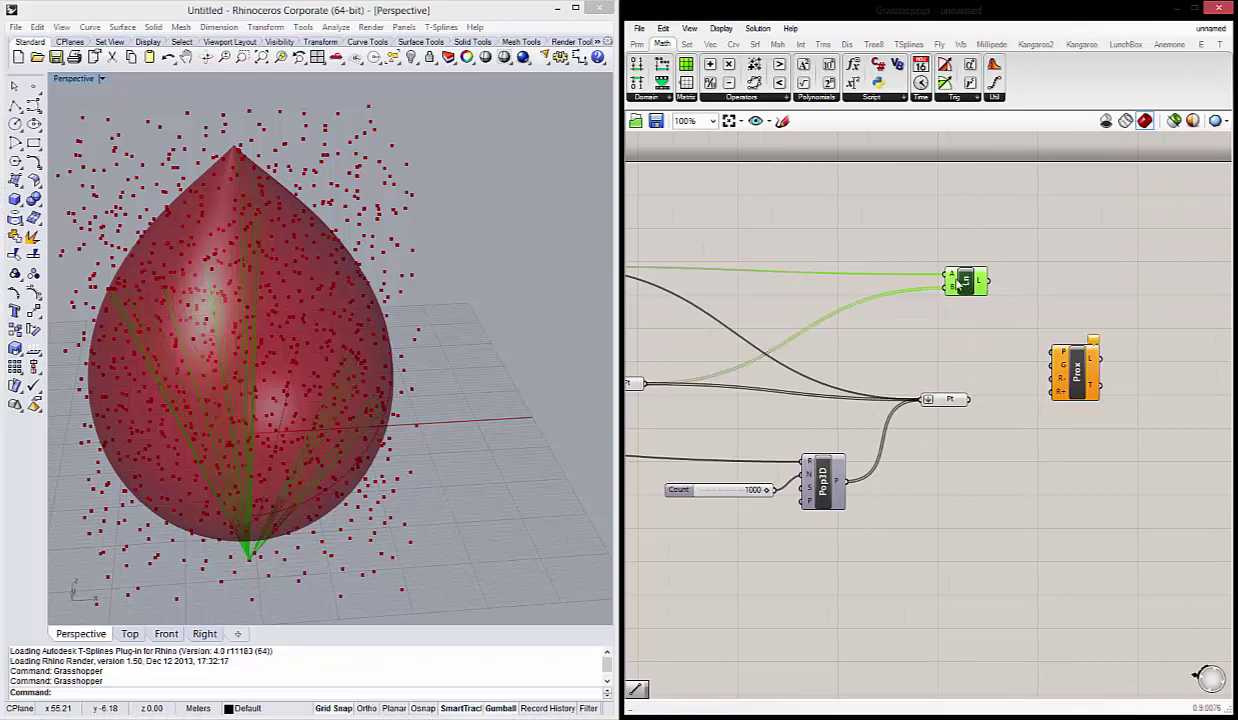
pyautogui.moveTo(960, 284); pyautogui.dragTo(941, 288)
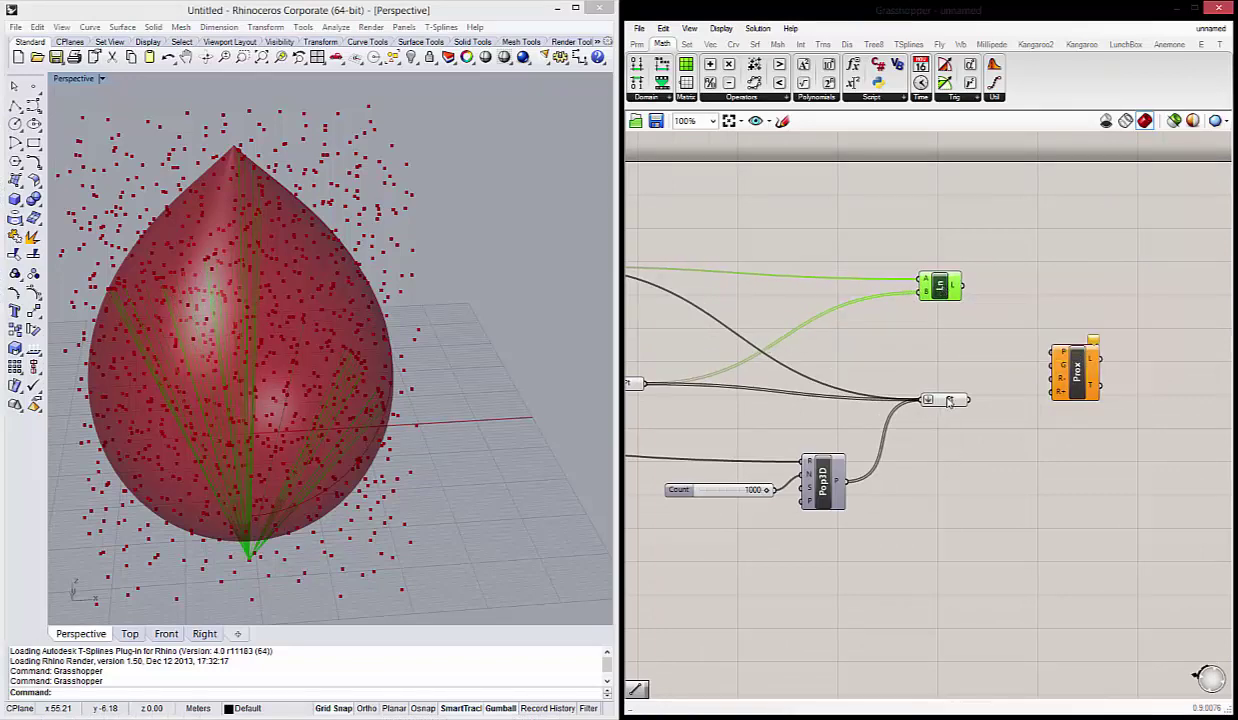
# Feed the Pt points into Prox's P input to build the proximity line network.
pyautogui.moveTo(949, 401); pyautogui.dragTo(944, 392)
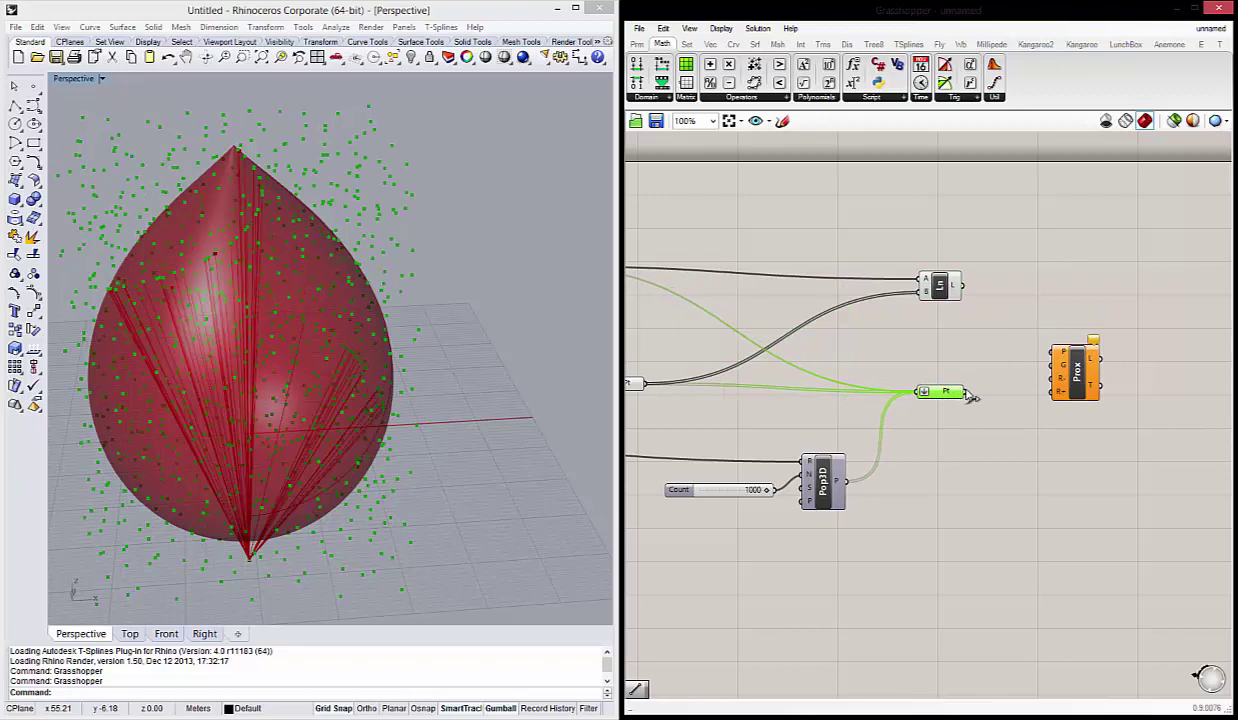
pyautogui.scroll(1, 1063, 368)
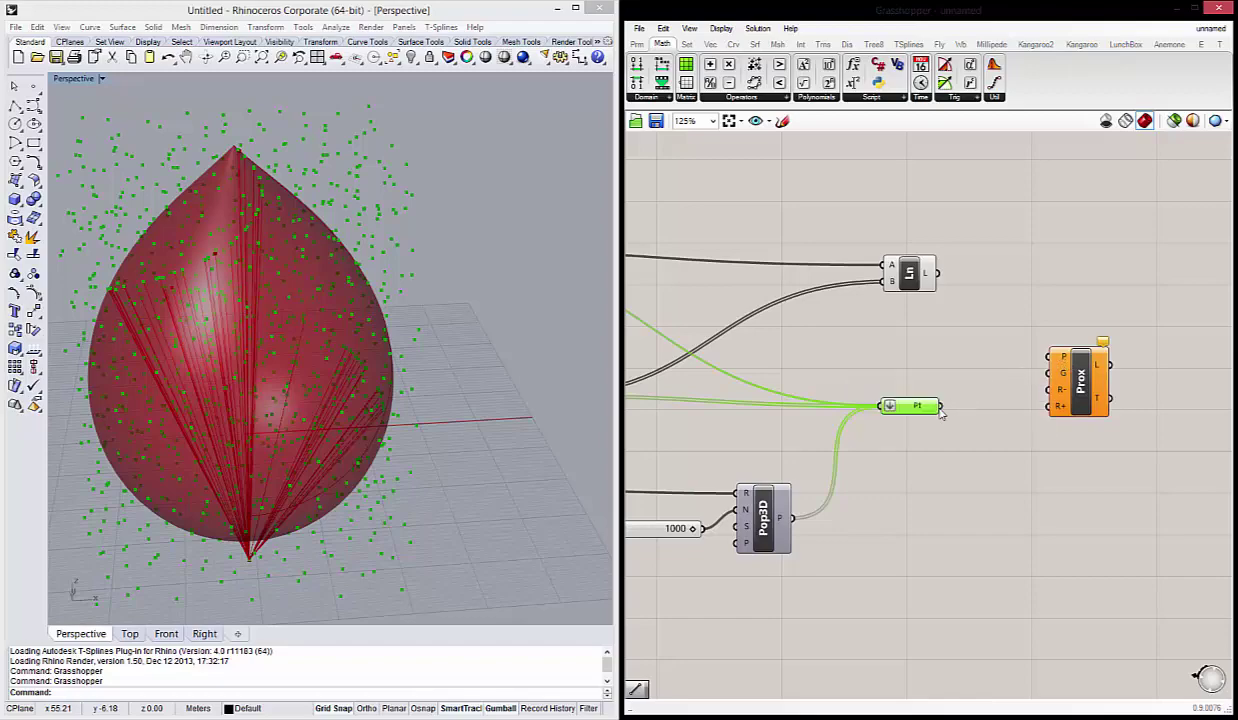
pyautogui.moveTo(940, 408); pyautogui.dragTo(1049, 360)
pyautogui.moveTo(466, 370)
pyautogui.mouseDown(button='right')
pyautogui.moveTo(428, 354)
pyautogui.moveTo(399, 393)
pyautogui.moveTo(212, 402)
pyautogui.moveTo(232, 393)
pyautogui.moveTo(238, 470)
pyautogui.moveTo(222, 476)
pyautogui.mouseUp(button='right')
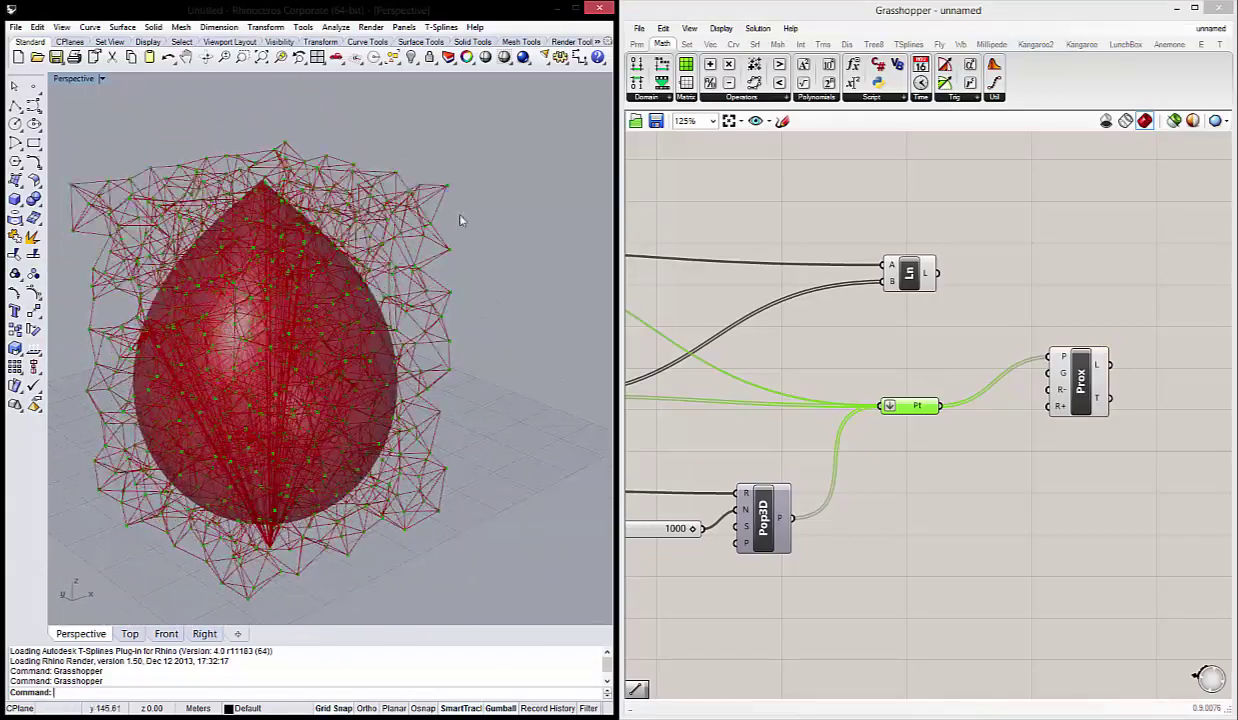
pyautogui.click(933, 377)
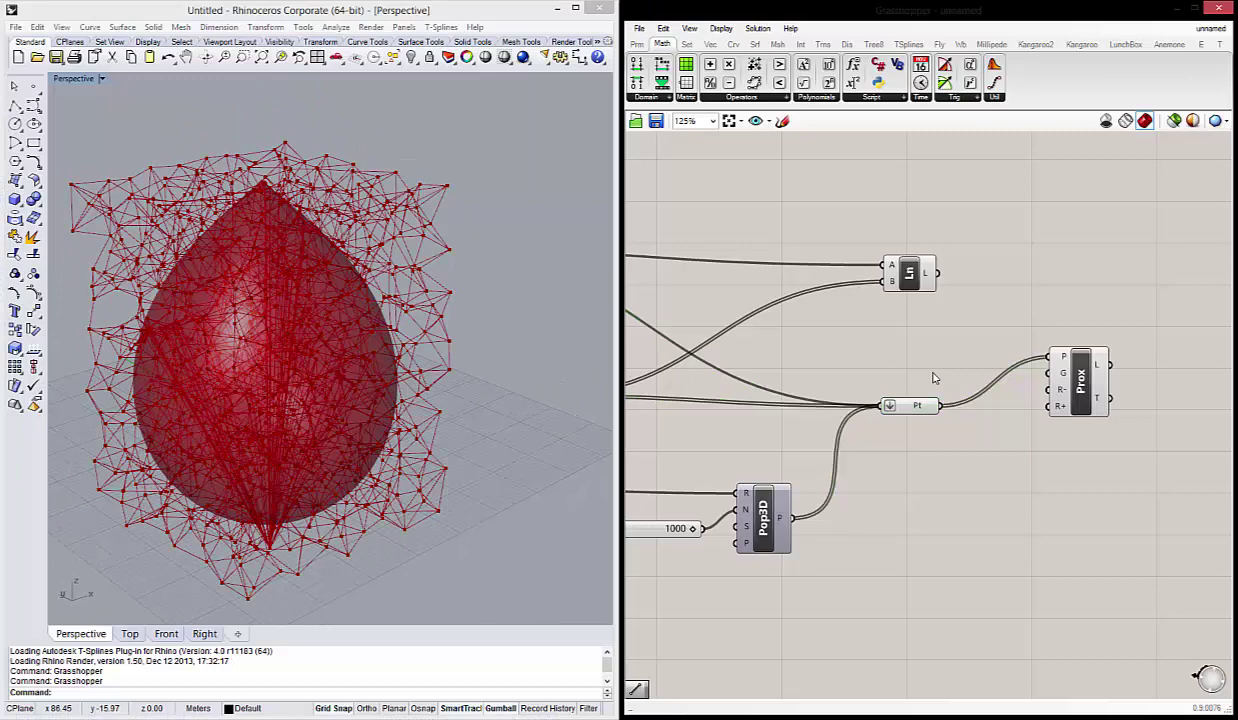
# Reposition the Line and Prox components on the canvas while checking the network.
pyautogui.click(912, 274)
pyautogui.scroll(3, 1036, 390)
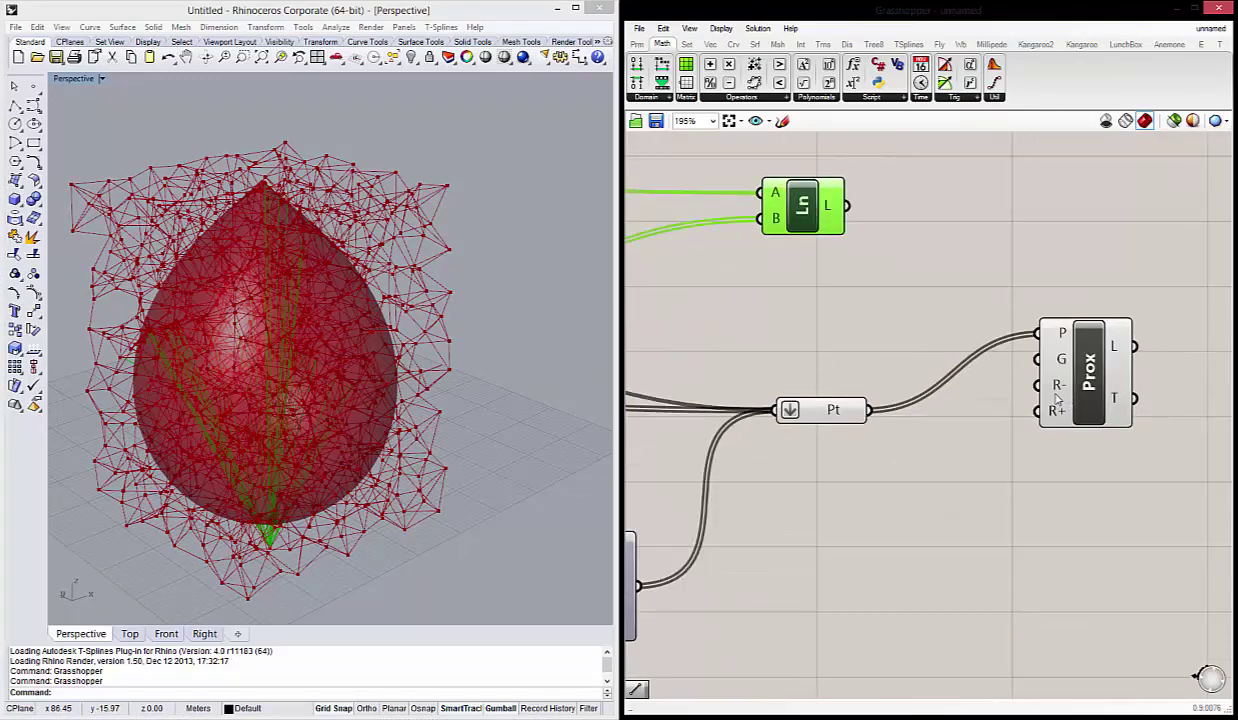
pyautogui.moveTo(790, 205); pyautogui.dragTo(874, 181)
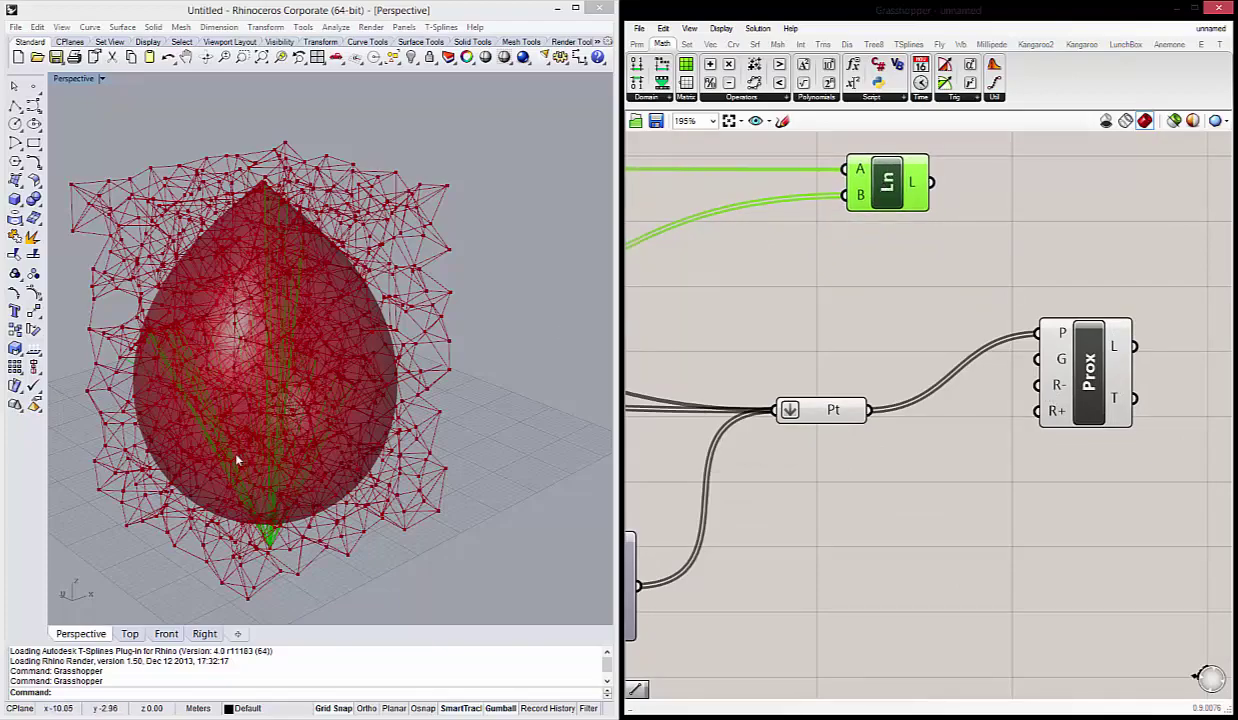
pyautogui.moveTo(235, 455)
pyautogui.mouseDown(button='right')
pyautogui.moveTo(237, 501)
pyautogui.moveTo(338, 514)
pyautogui.moveTo(334, 398)
pyautogui.mouseUp(button='right')
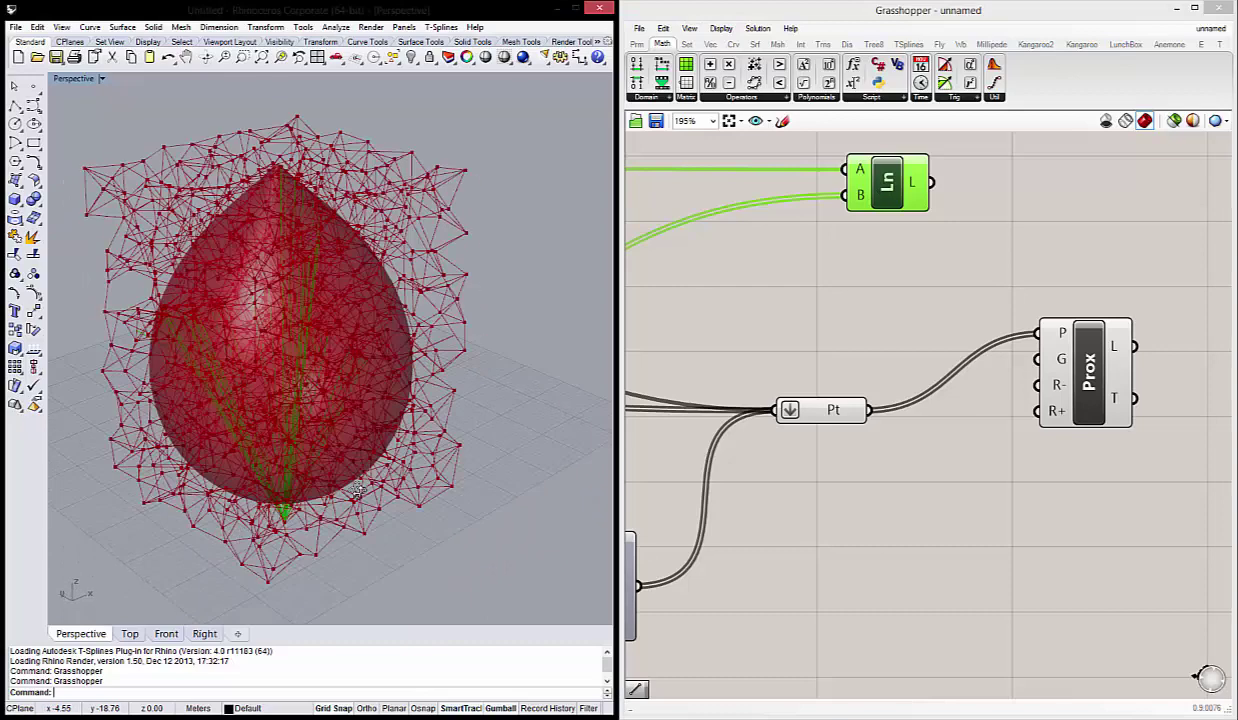
pyautogui.moveTo(912, 212); pyautogui.dragTo(903, 209)
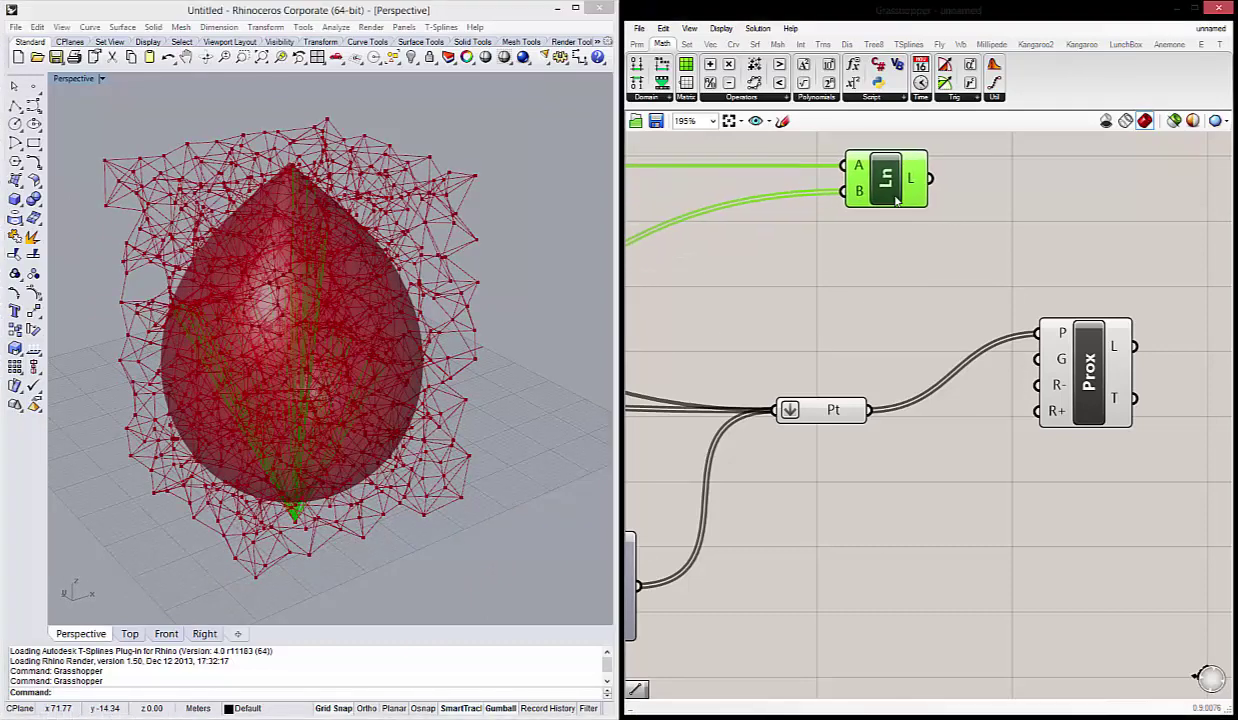
pyautogui.scroll(-1, 898, 226)
pyautogui.moveTo(1052, 355); pyautogui.dragTo(1026, 386)
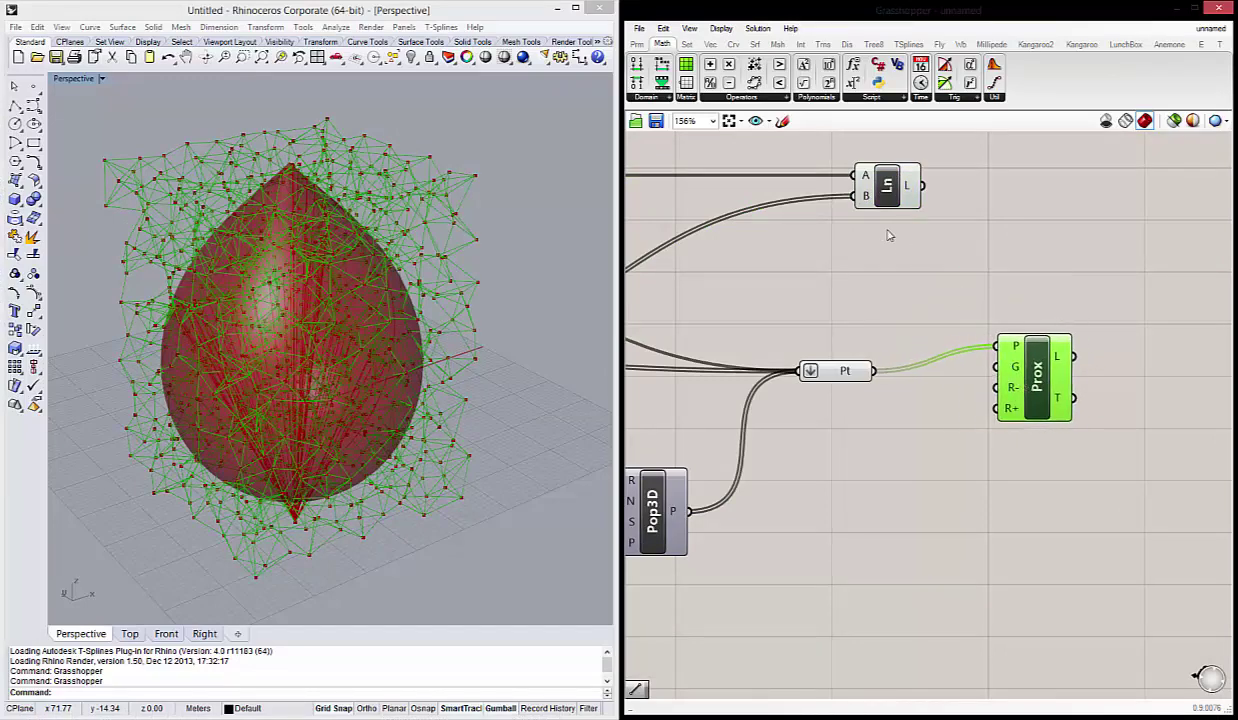
pyautogui.moveTo(887, 185); pyautogui.dragTo(920, 181)
pyautogui.moveTo(254, 420); pyautogui.dragTo(309, 235, button='right')
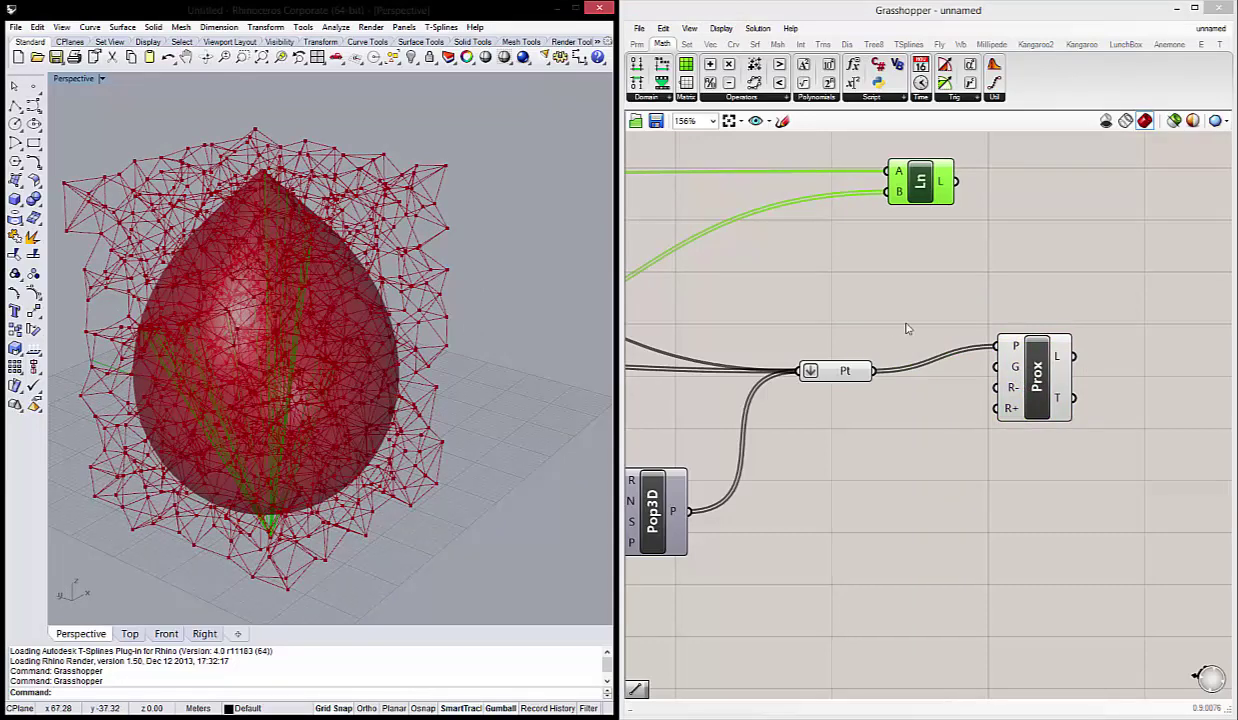
pyautogui.click(889, 295)
pyautogui.moveTo(1065, 393); pyautogui.dragTo(1010, 400)
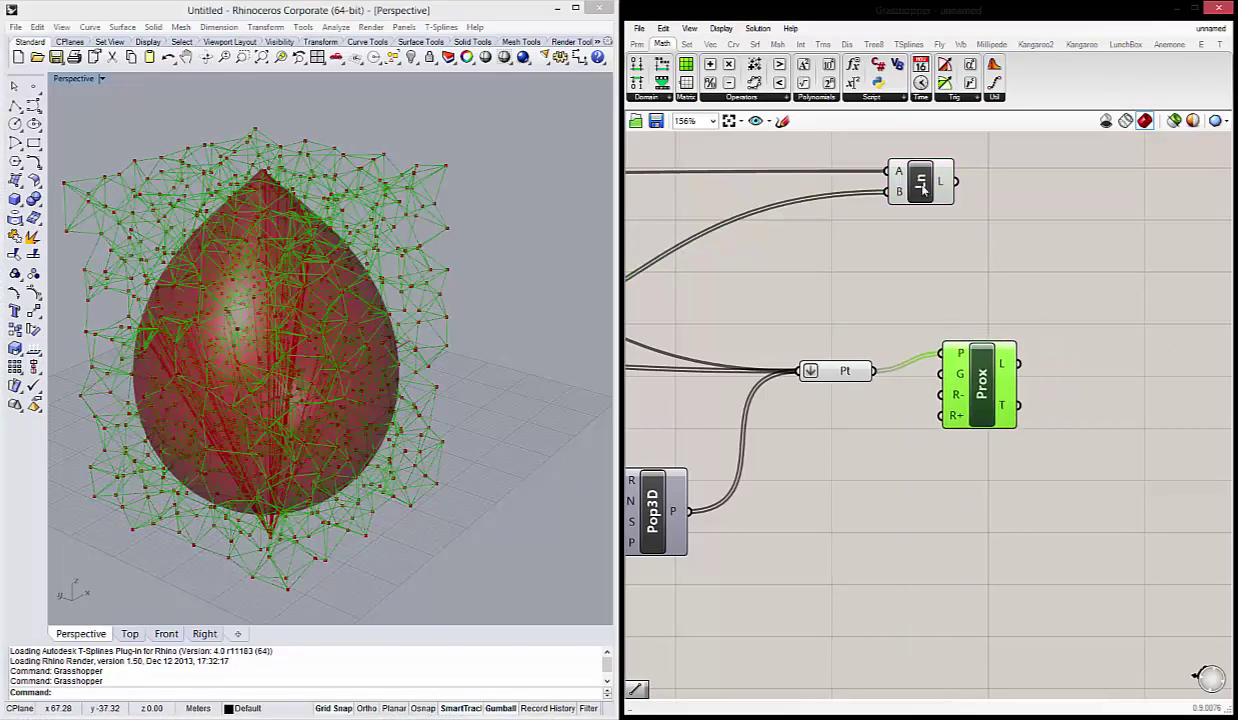
pyautogui.moveTo(922, 186); pyautogui.dragTo(985, 198)
# Select both Line and Prox and align them with the align widget.
pyautogui.moveTo(1017, 594); pyautogui.dragTo(1007, 294)
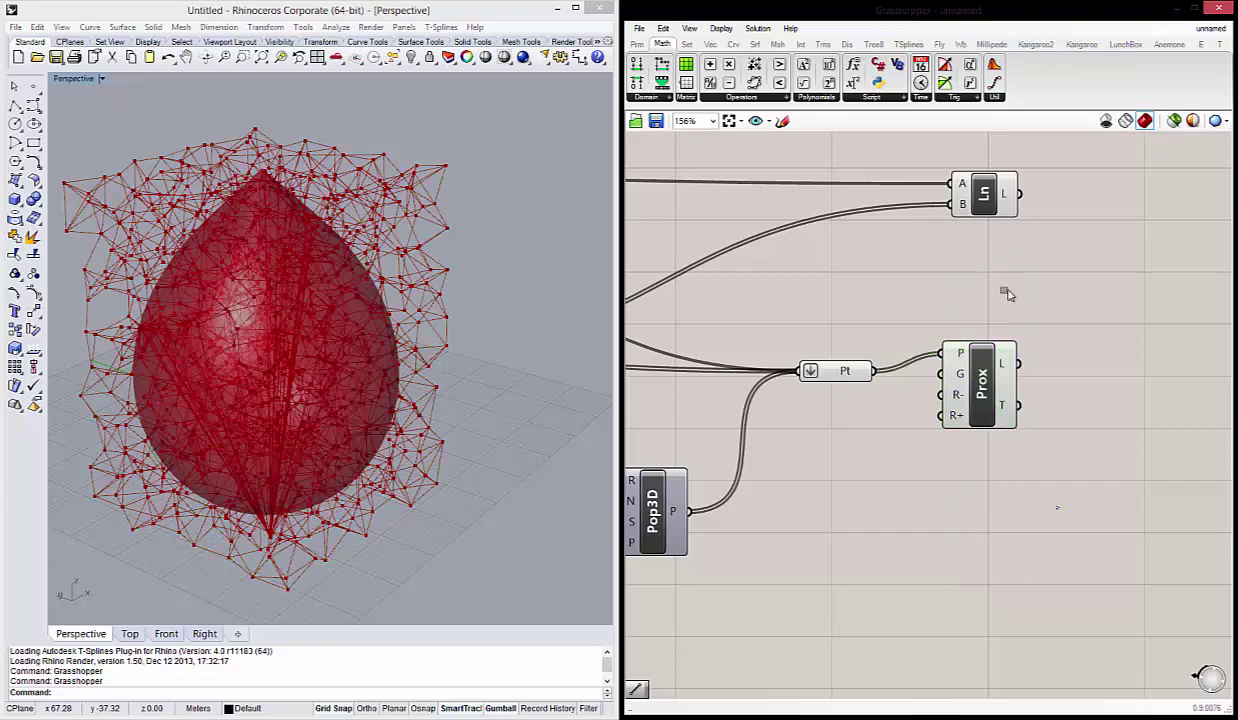
pyautogui.moveTo(1029, 494); pyautogui.dragTo(945, 187)
pyautogui.click(978, 440)
pyautogui.moveTo(1022, 522); pyautogui.dragTo(925, 178)
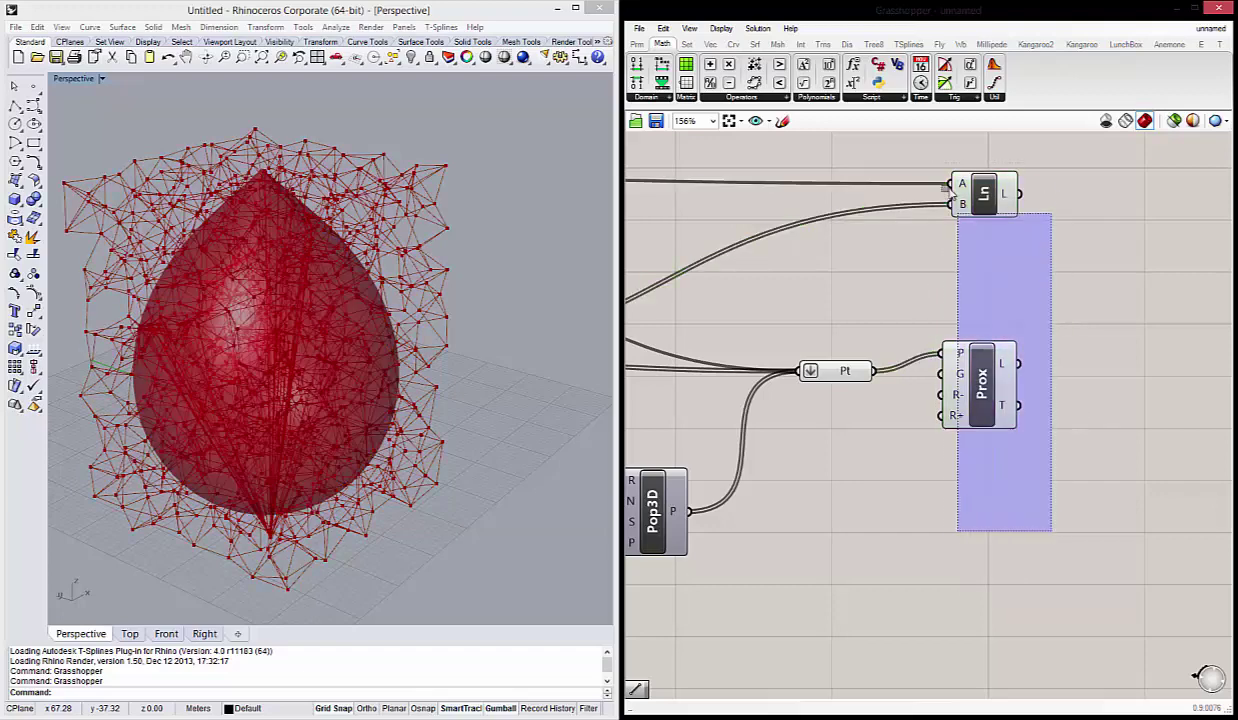
pyautogui.click(978, 440)
# Check the Shortest Walk Gh plug-in page on food4rhino in Chrome.
pyautogui.click(973, 491)
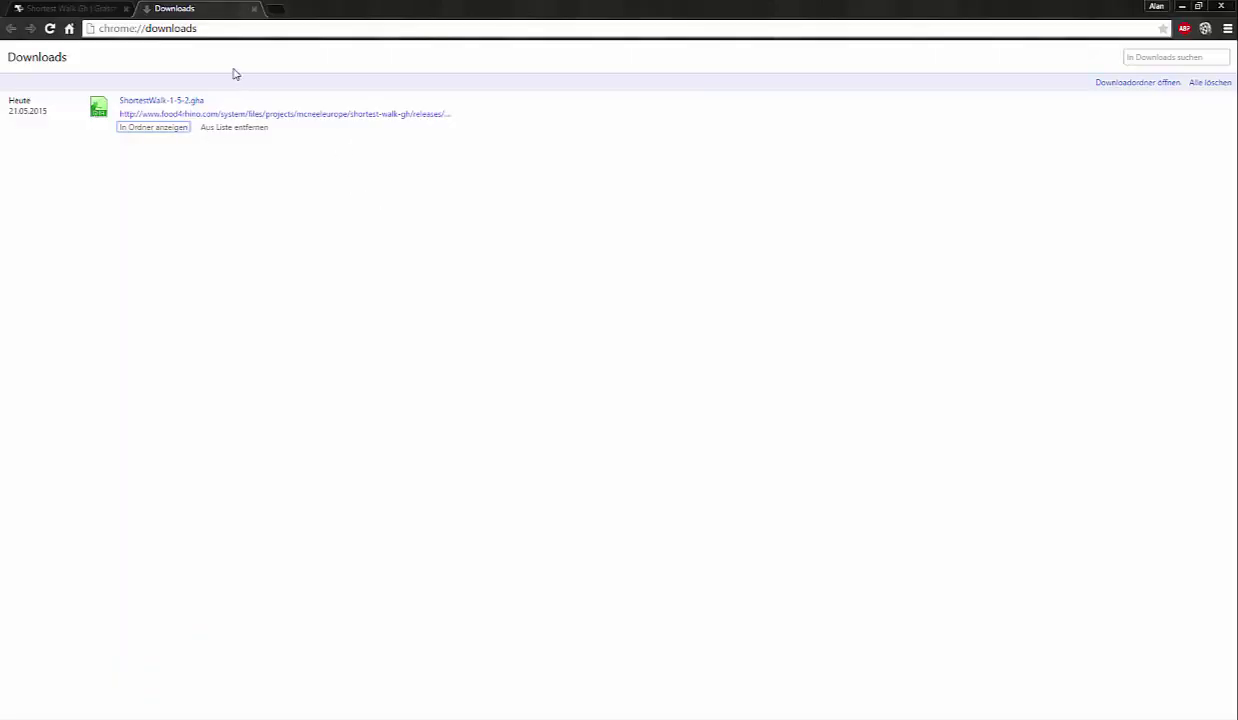
pyautogui.click(80, 7)
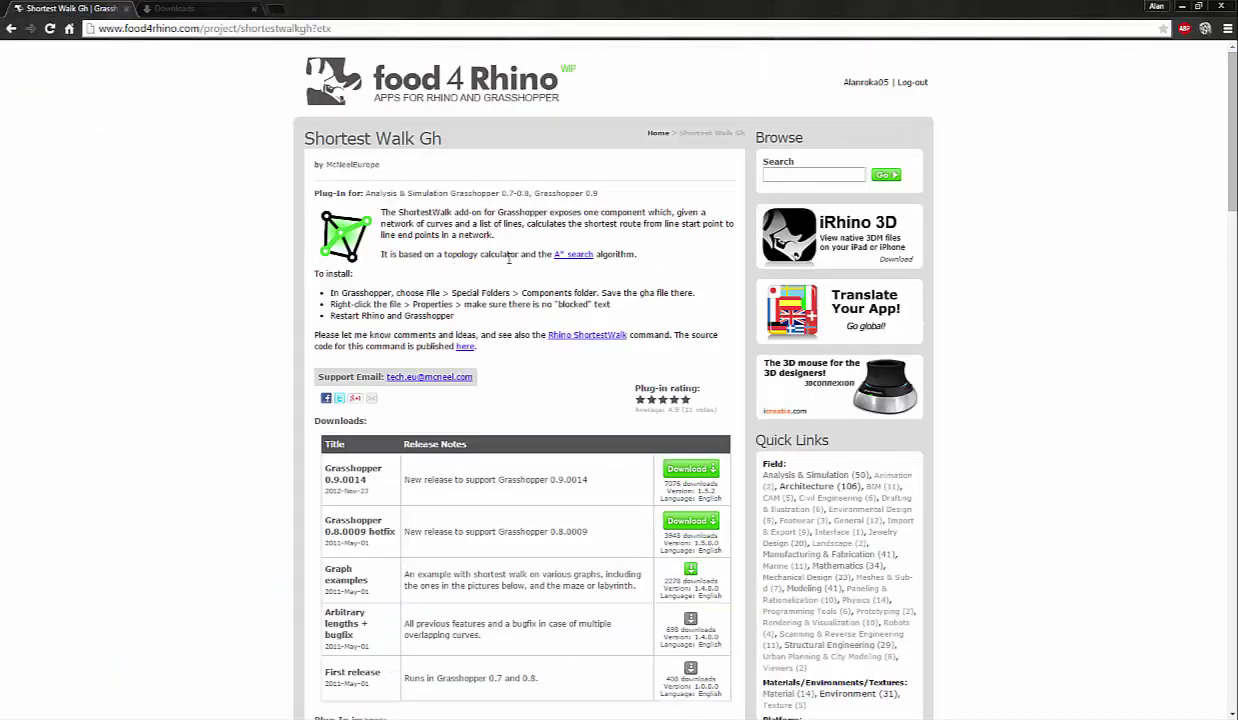
pyautogui.moveTo(307, 137); pyautogui.dragTo(475, 135)
pyautogui.click(443, 309)
# Minimize Chrome and preview the Ln lines and Prox links around the teardrop.
pyautogui.click(1181, 8)
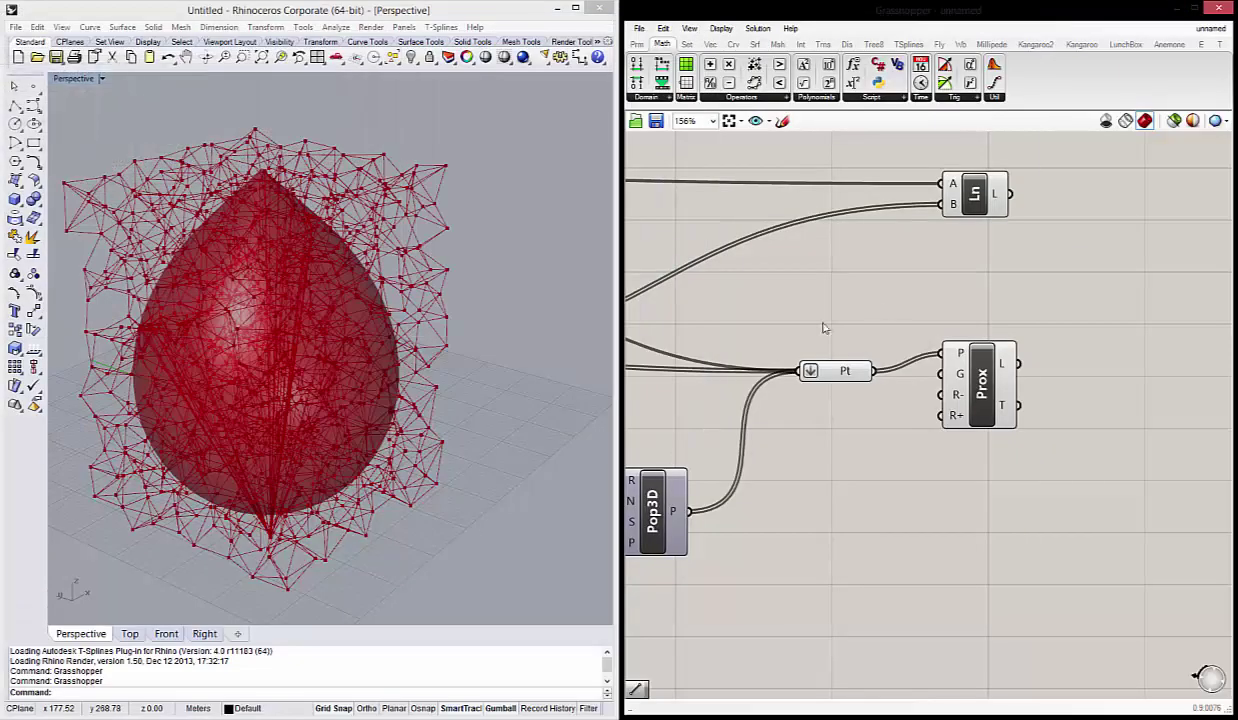
pyautogui.moveTo(848, 310); pyautogui.dragTo(872, 330, button='right')
pyautogui.click(983, 213)
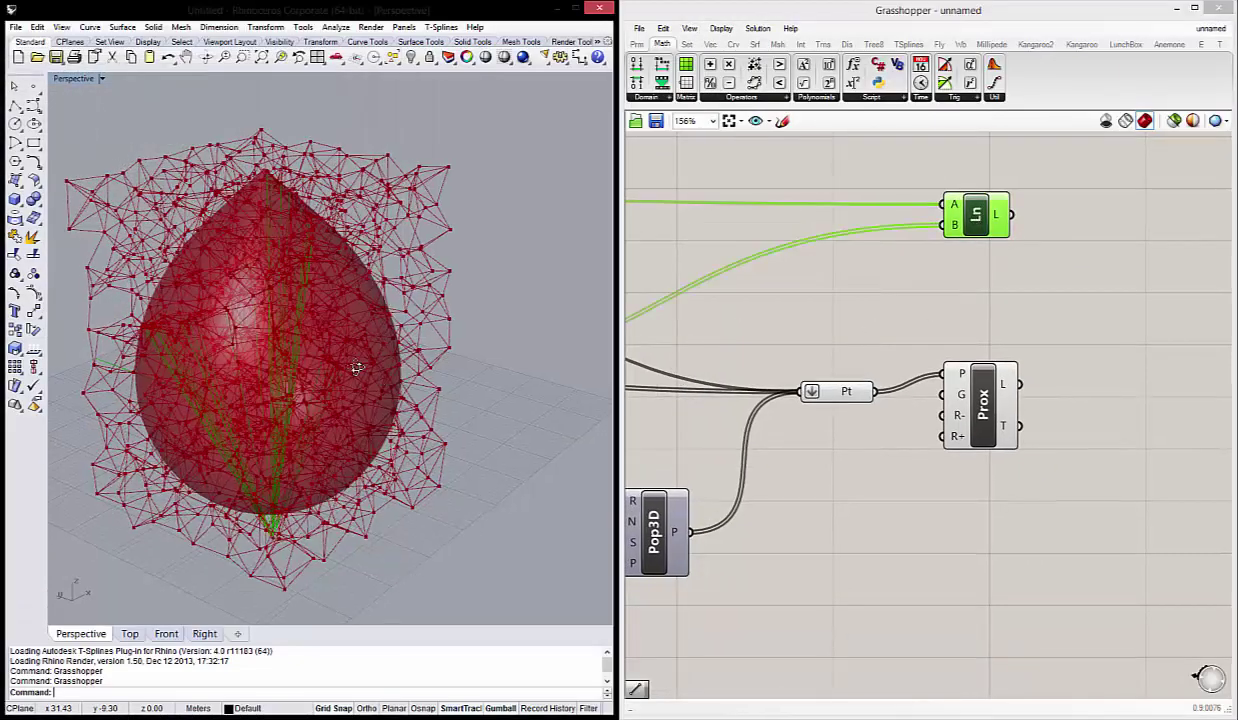
pyautogui.moveTo(488, 355); pyautogui.dragTo(289, 516, button='right')
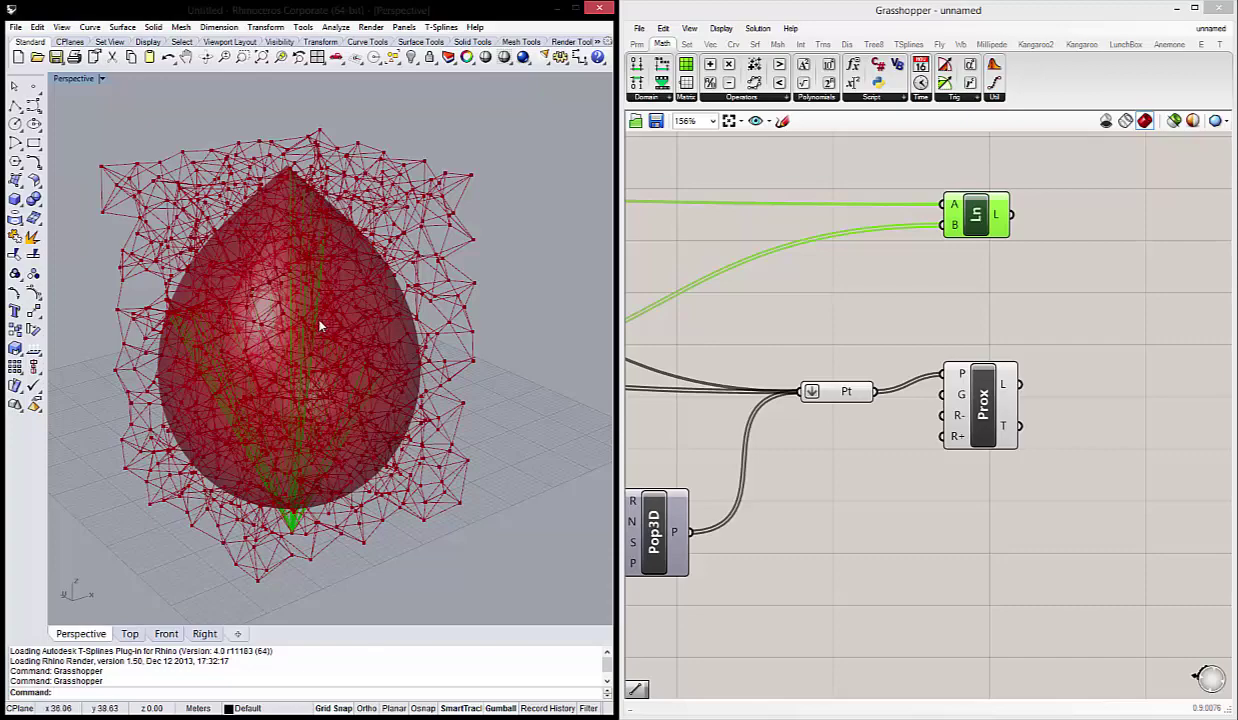
pyautogui.click(975, 420)
pyautogui.moveTo(533, 362)
pyautogui.mouseDown(button='right')
pyautogui.moveTo(467, 343)
pyautogui.moveTo(455, 360)
pyautogui.mouseUp(button='right')
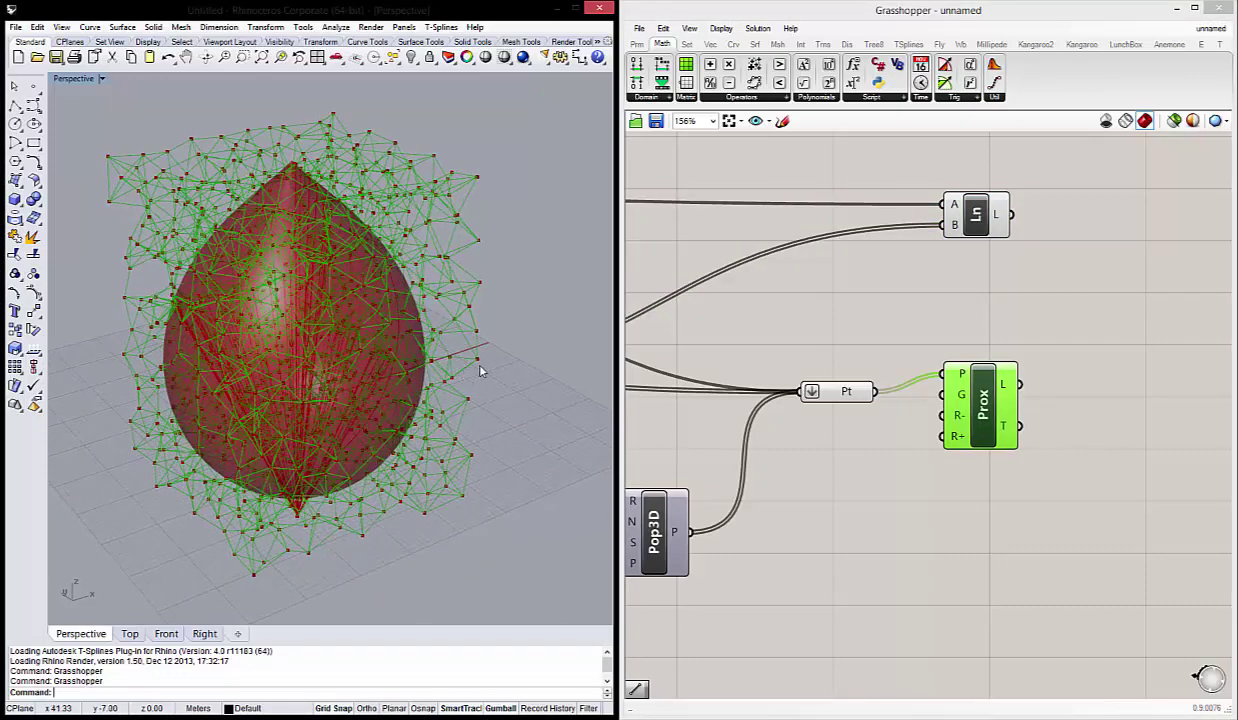
pyautogui.click(1042, 293)
pyautogui.scroll(-2, 1042, 293)
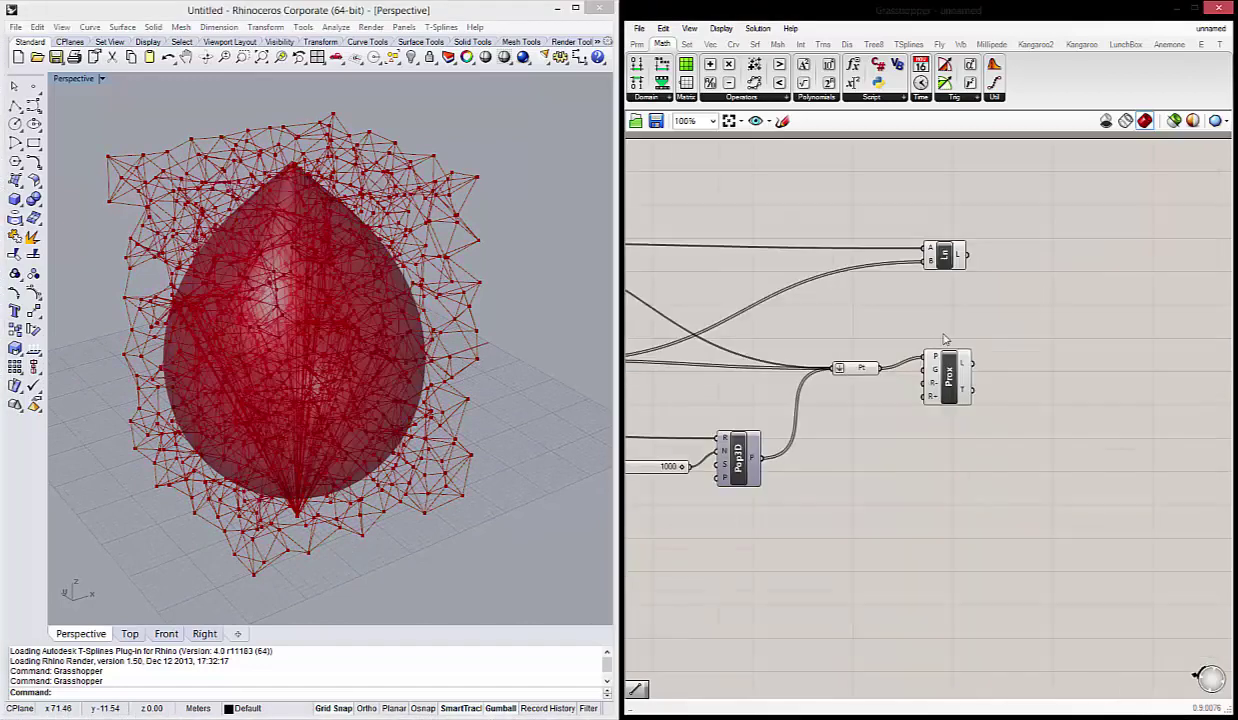
# Drag a Shortest Walk component from Crv > Util onto the canvas beside Prox.
pyautogui.click(733, 44)
pyautogui.click(966, 97)
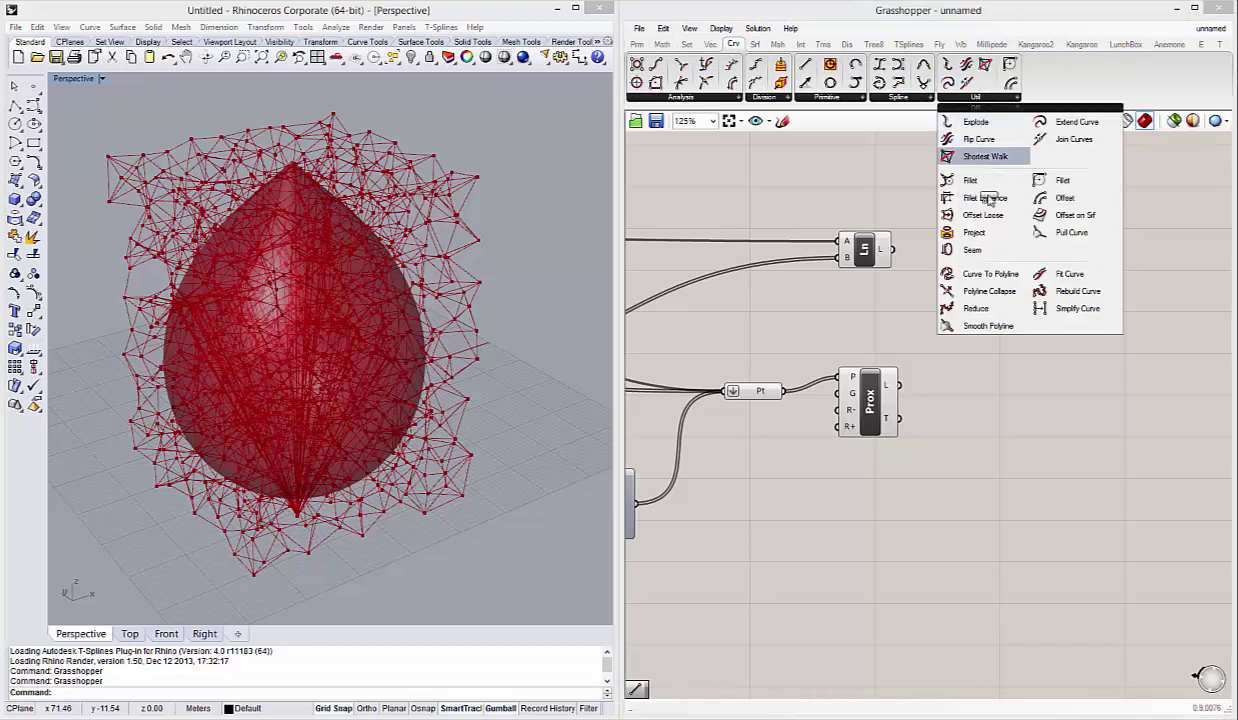
pyautogui.moveTo(985, 156)
pyautogui.mouseDown()
pyautogui.moveTo(1056, 372)
pyautogui.moveTo(1010, 335)
pyautogui.mouseUp()
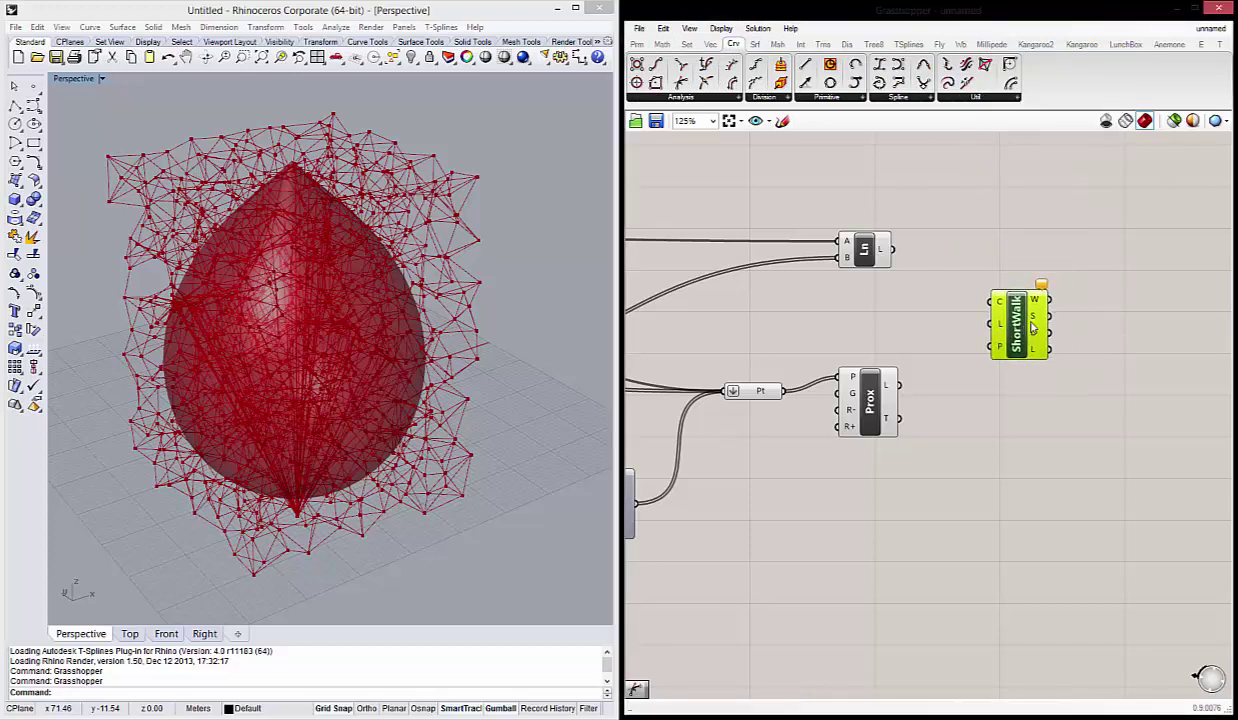
pyautogui.click(764, 395)
pyautogui.moveTo(309, 371); pyautogui.dragTo(380, 380, button='right')
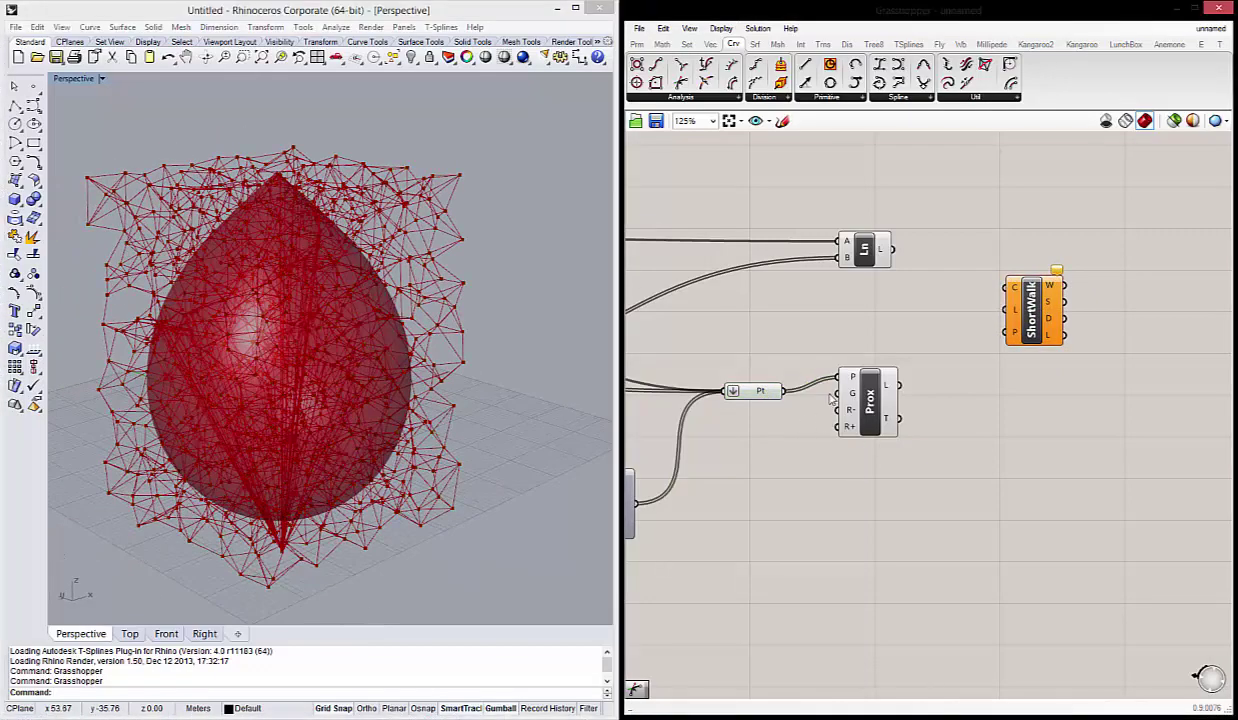
pyautogui.scroll(4, 862, 394)
# Flatten the points going into Prox's P input.
pyautogui.rightClick(864, 371)
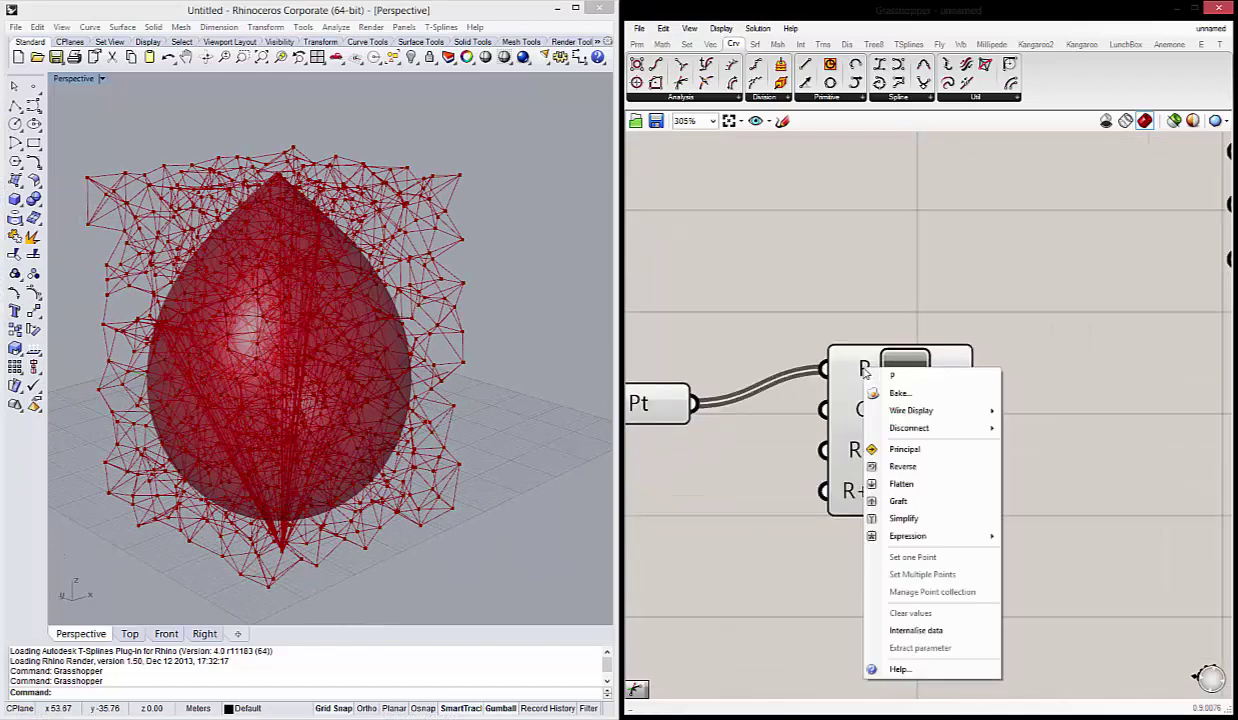
pyautogui.click(864, 372)
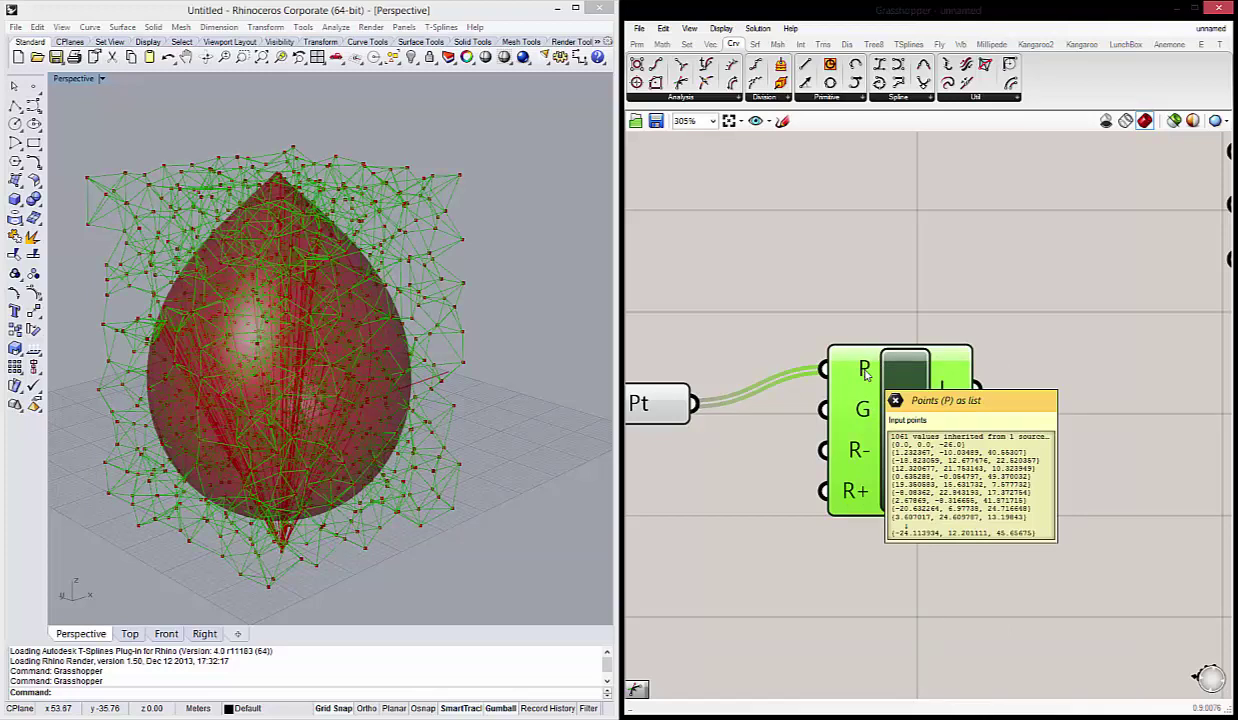
pyautogui.rightClick(866, 372)
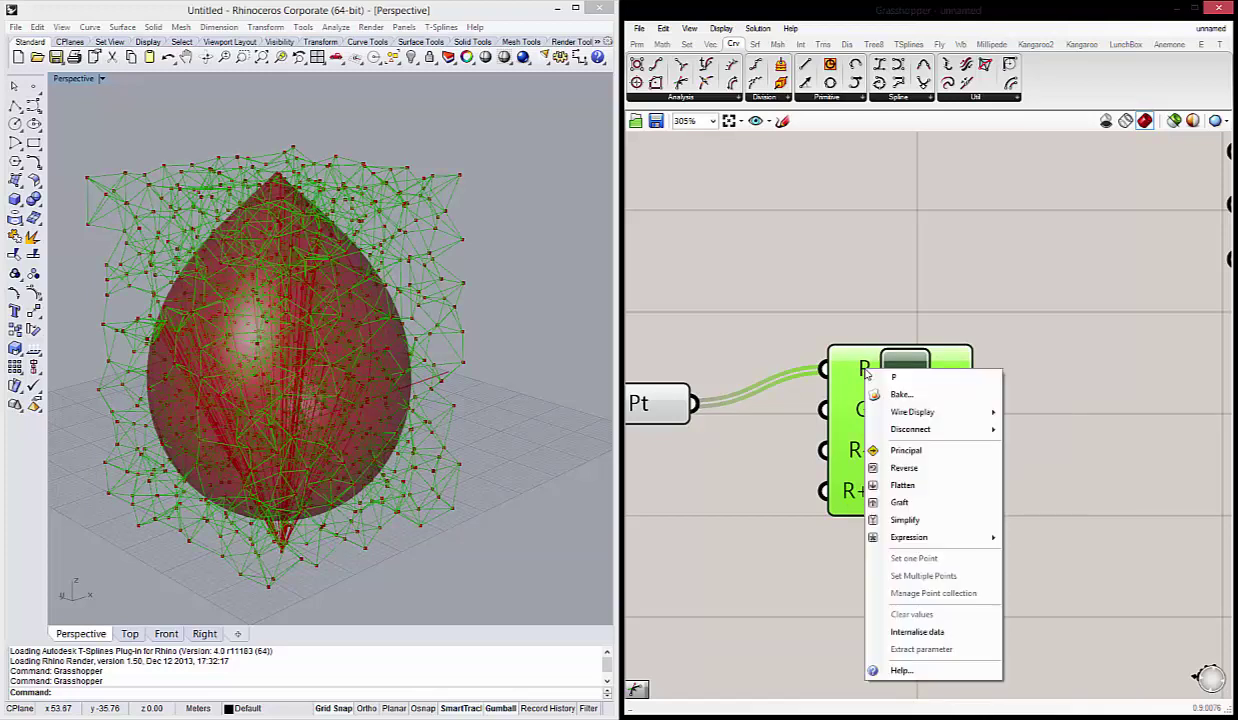
pyautogui.click(905, 486)
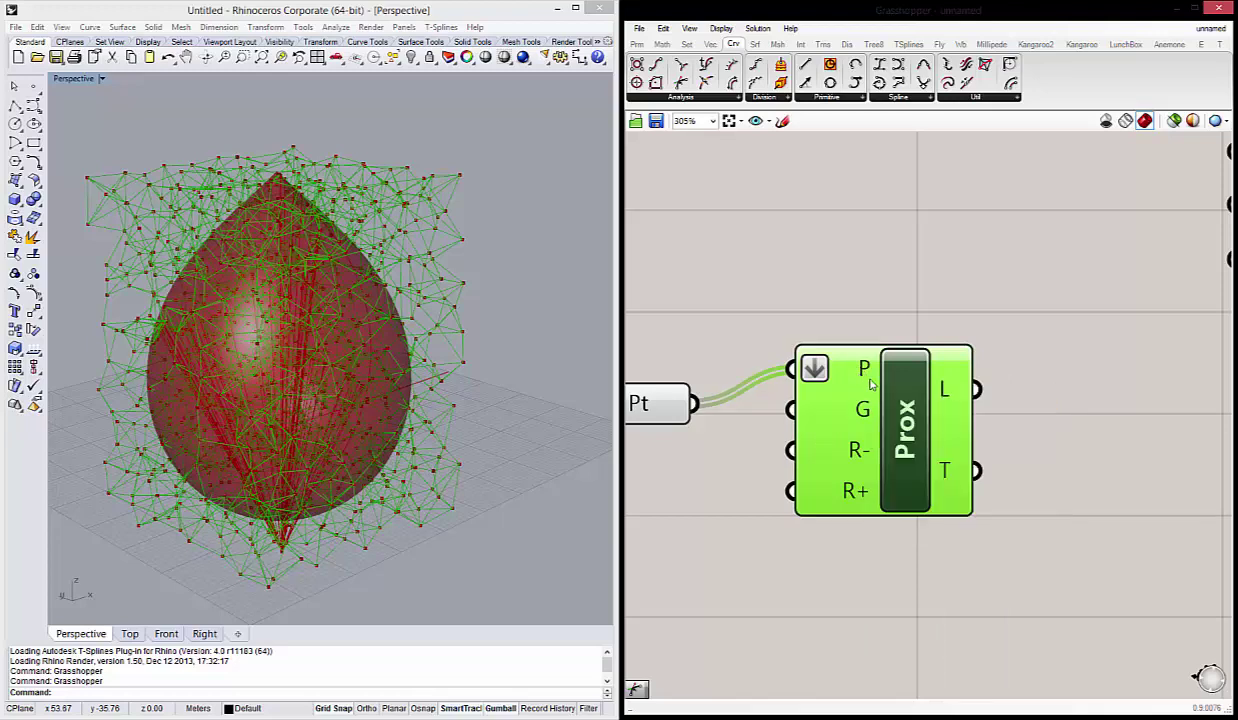
# Flatten Prox's L links output into a single list of lines.
pyautogui.scroll(-2, 886, 410)
pyautogui.scroll(1, 775, 398)
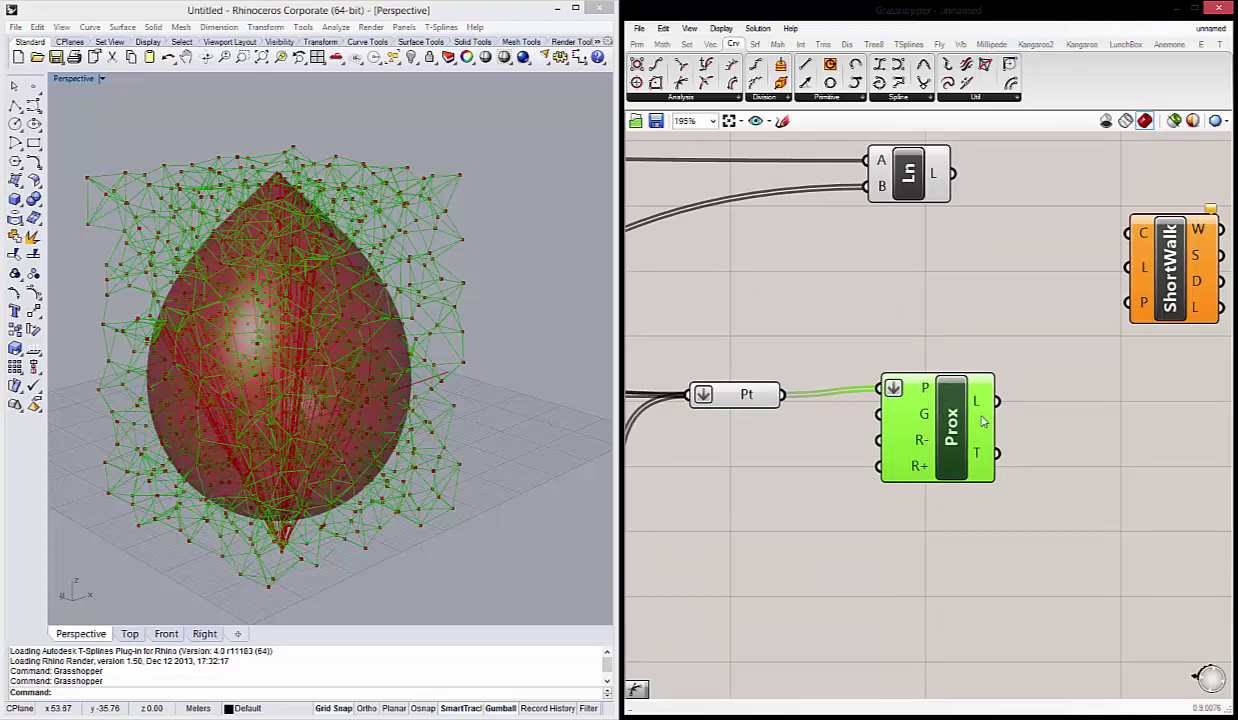
pyautogui.scroll(1, 950, 405)
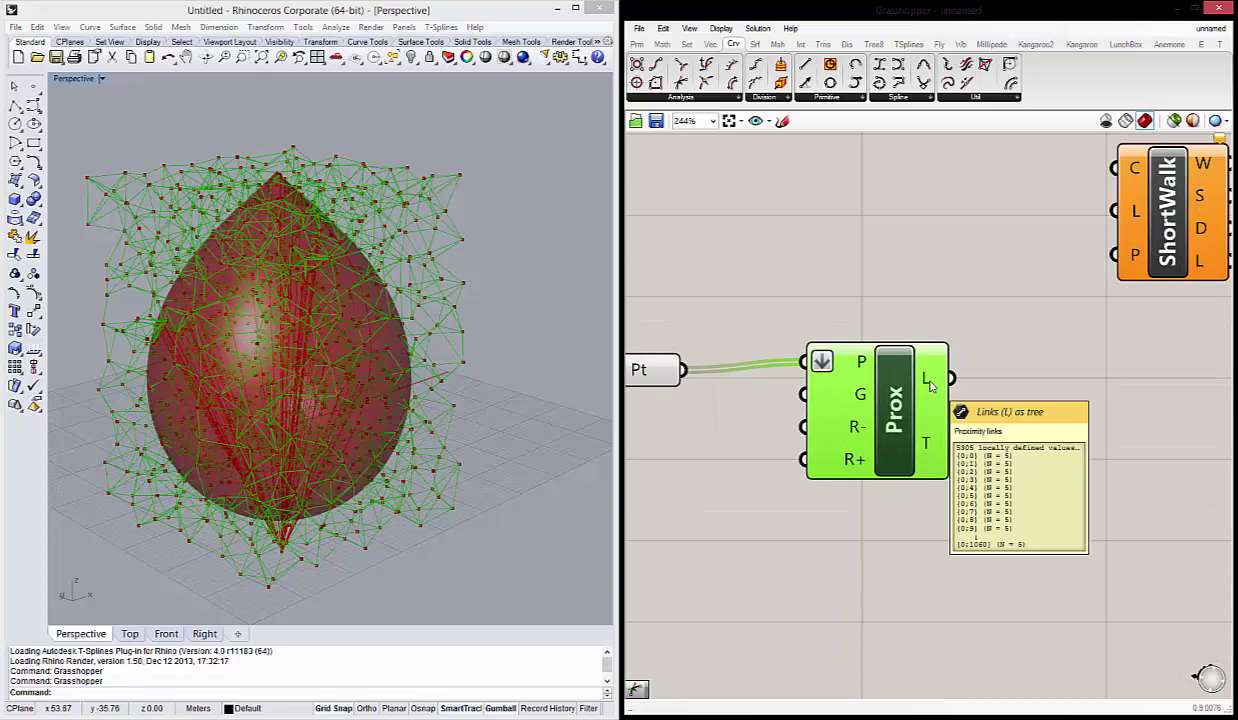
pyautogui.rightClick(930, 384)
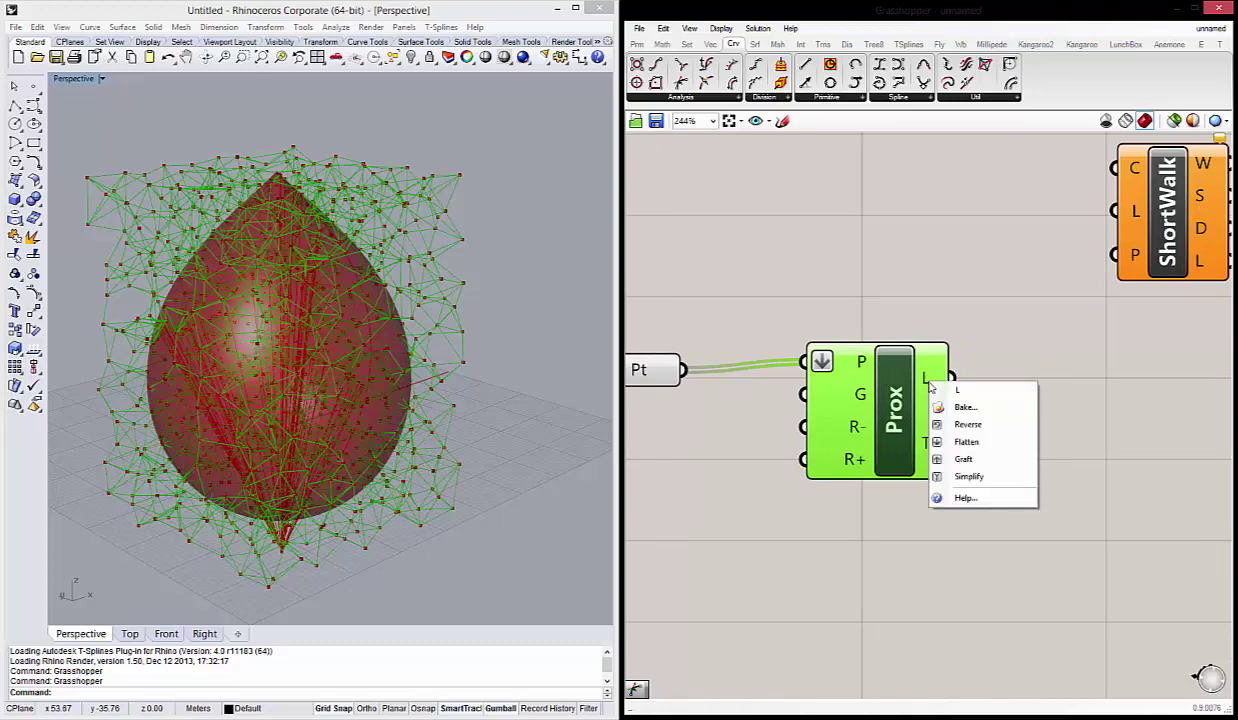
pyautogui.click(972, 442)
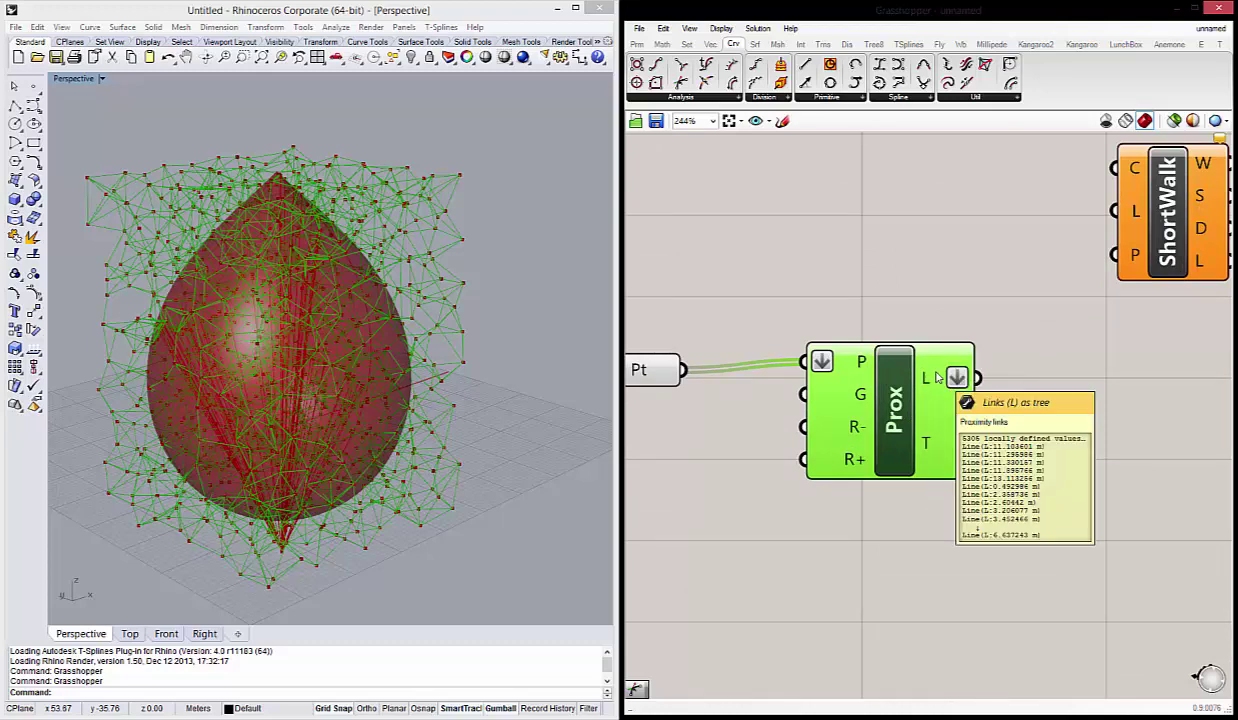
# Wire Ln's L output into the Shortest Walk component's P input.
pyautogui.click(953, 290)
pyautogui.scroll(-2, 990, 378)
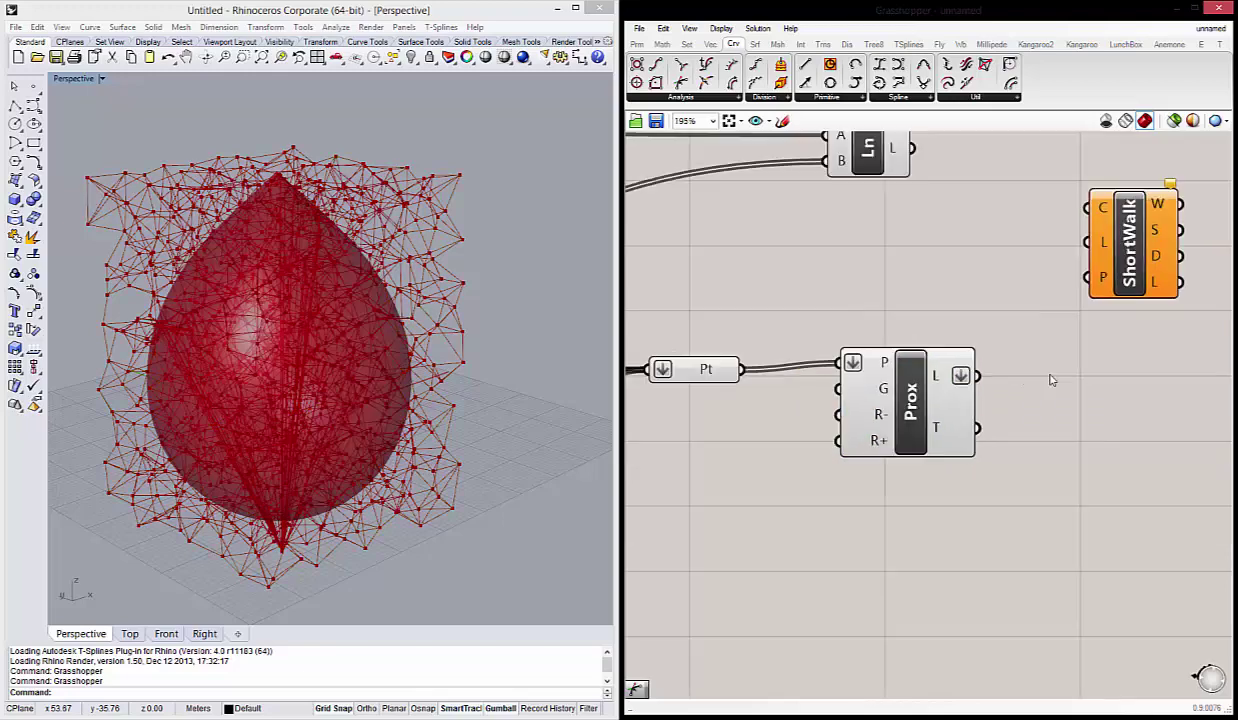
pyautogui.scroll(-1, 990, 378)
pyautogui.click(1108, 268)
pyautogui.click(1121, 398)
pyautogui.moveTo(1121, 398); pyautogui.dragTo(1058, 404, button='right')
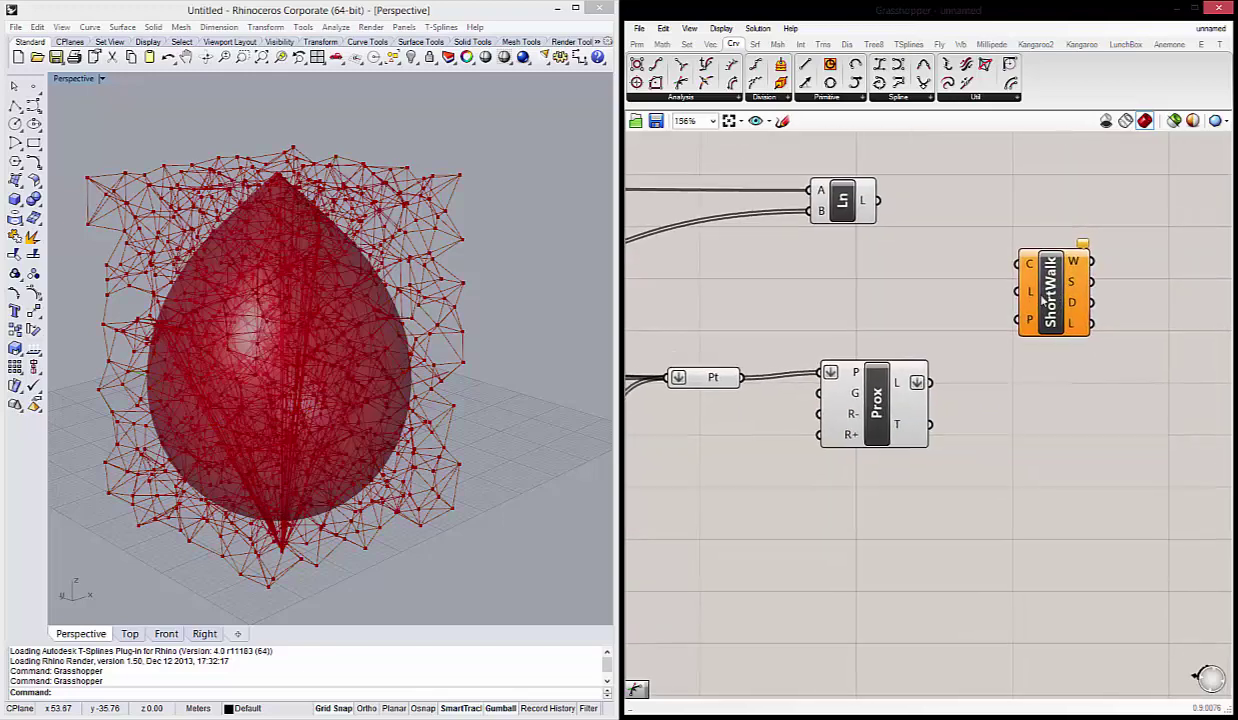
pyautogui.moveTo(853, 205); pyautogui.dragTo(883, 205)
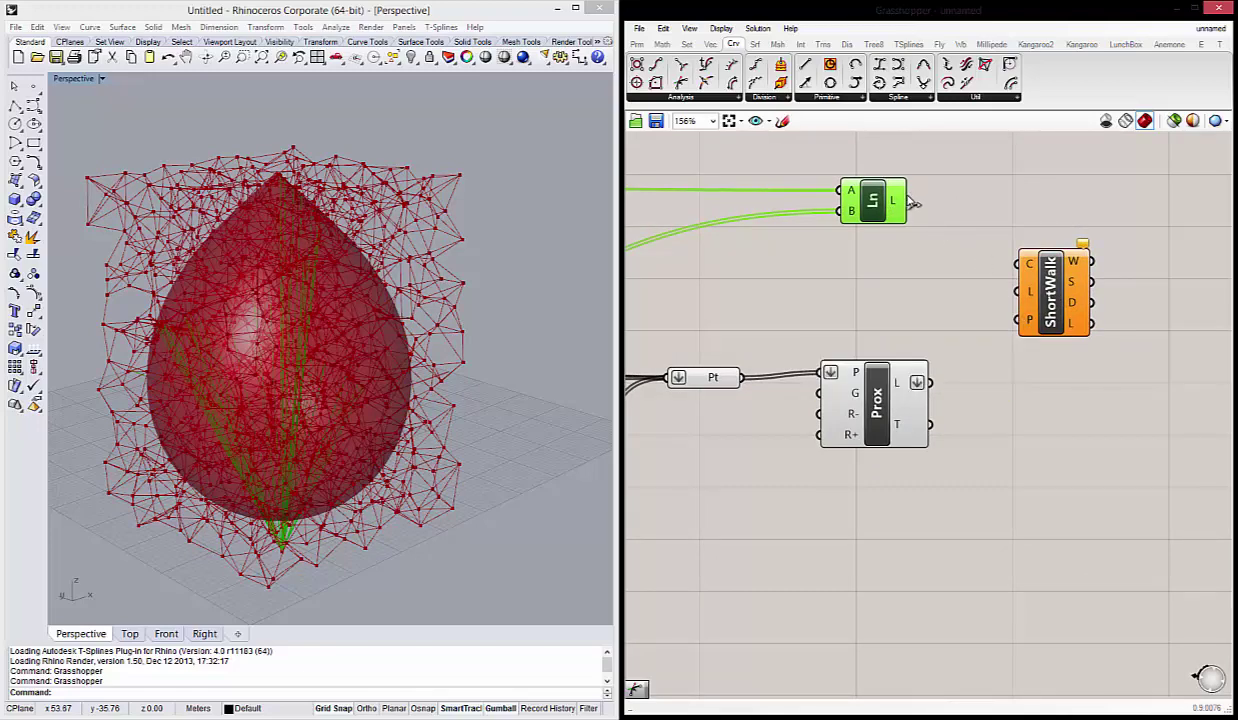
pyautogui.moveTo(907, 200)
pyautogui.mouseDown()
pyautogui.moveTo(1018, 320)
pyautogui.moveTo(1047, 305)
pyautogui.mouseUp()
# Preview the Prox links and space out Ln, Prox and Shortest Walk.
pyautogui.click(1013, 442)
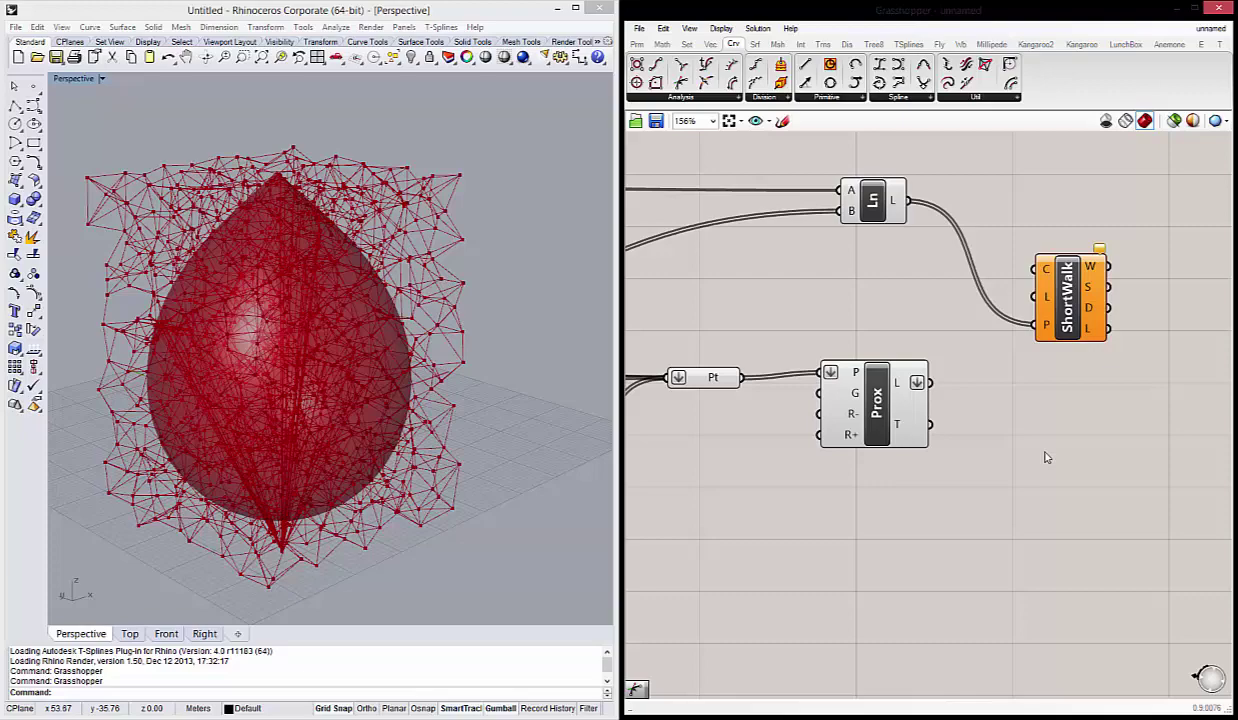
pyautogui.click(880, 432)
pyautogui.moveTo(415, 400)
pyautogui.mouseDown(button='right')
pyautogui.moveTo(467, 394)
pyautogui.moveTo(384, 414)
pyautogui.moveTo(323, 462)
pyautogui.moveTo(248, 440)
pyautogui.mouseUp(button='right')
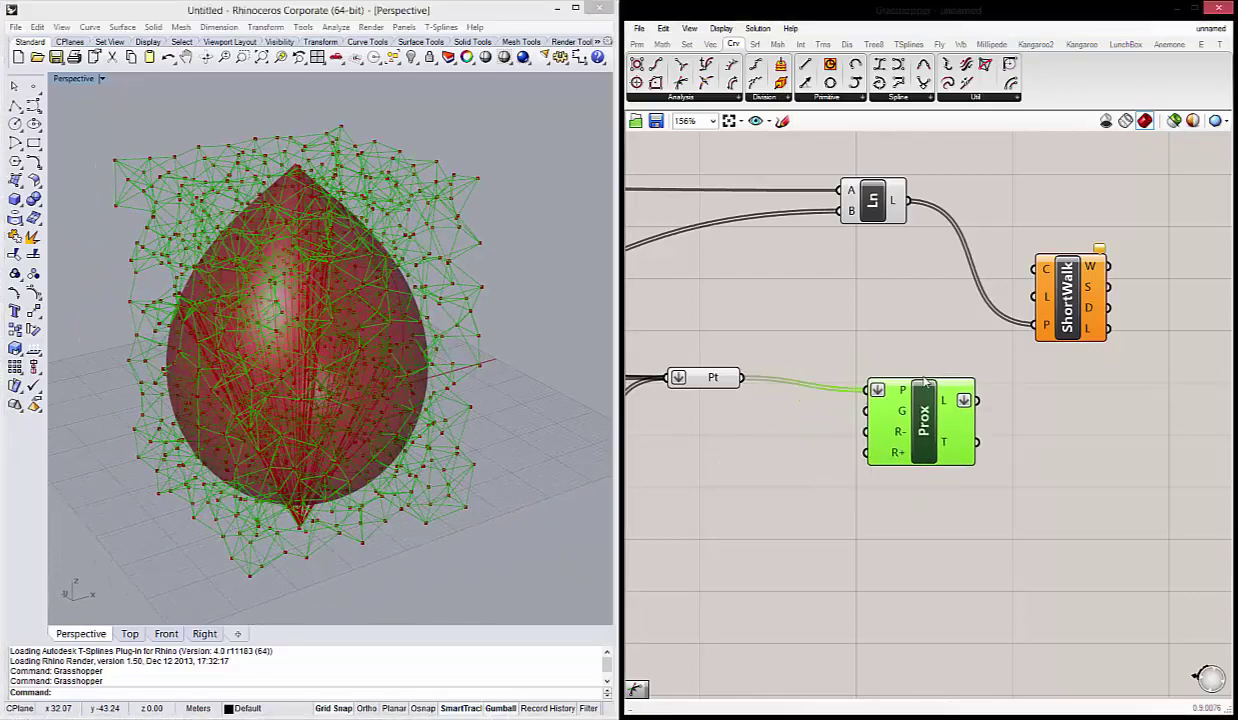
pyautogui.moveTo(871, 377); pyautogui.dragTo(886, 392)
pyautogui.moveTo(886, 210); pyautogui.dragTo(892, 220)
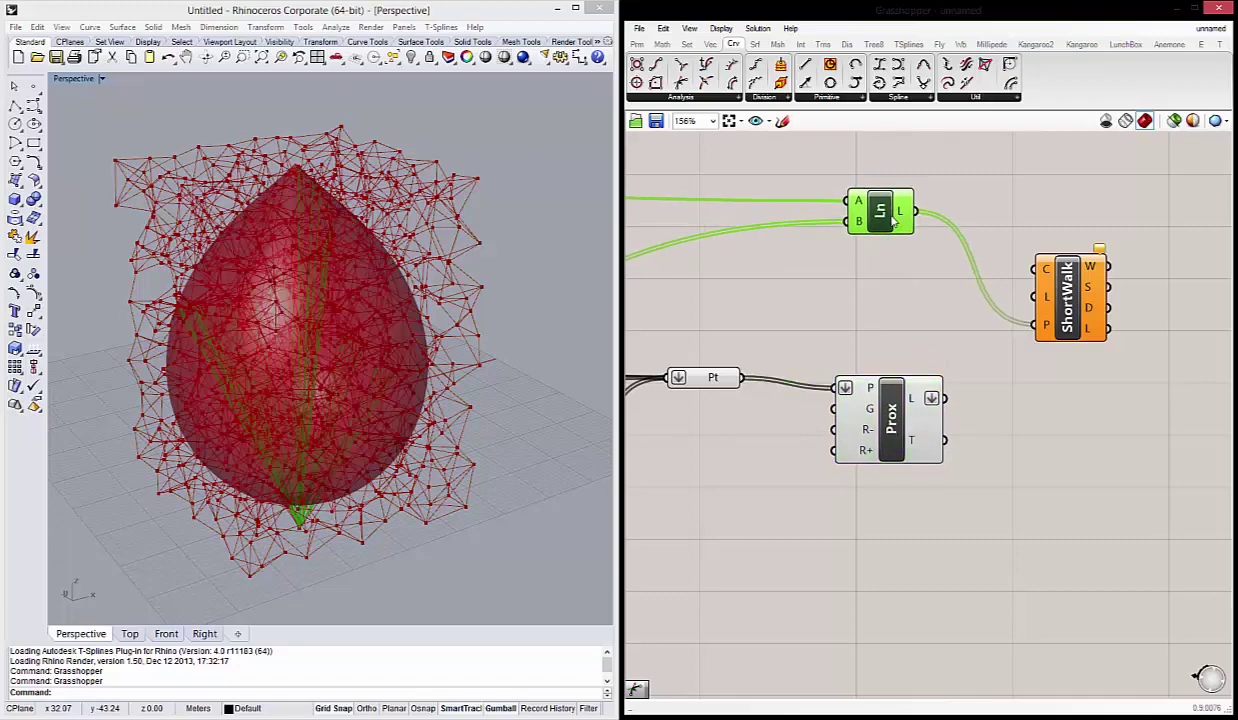
pyautogui.moveTo(1068, 306); pyautogui.dragTo(1083, 312)
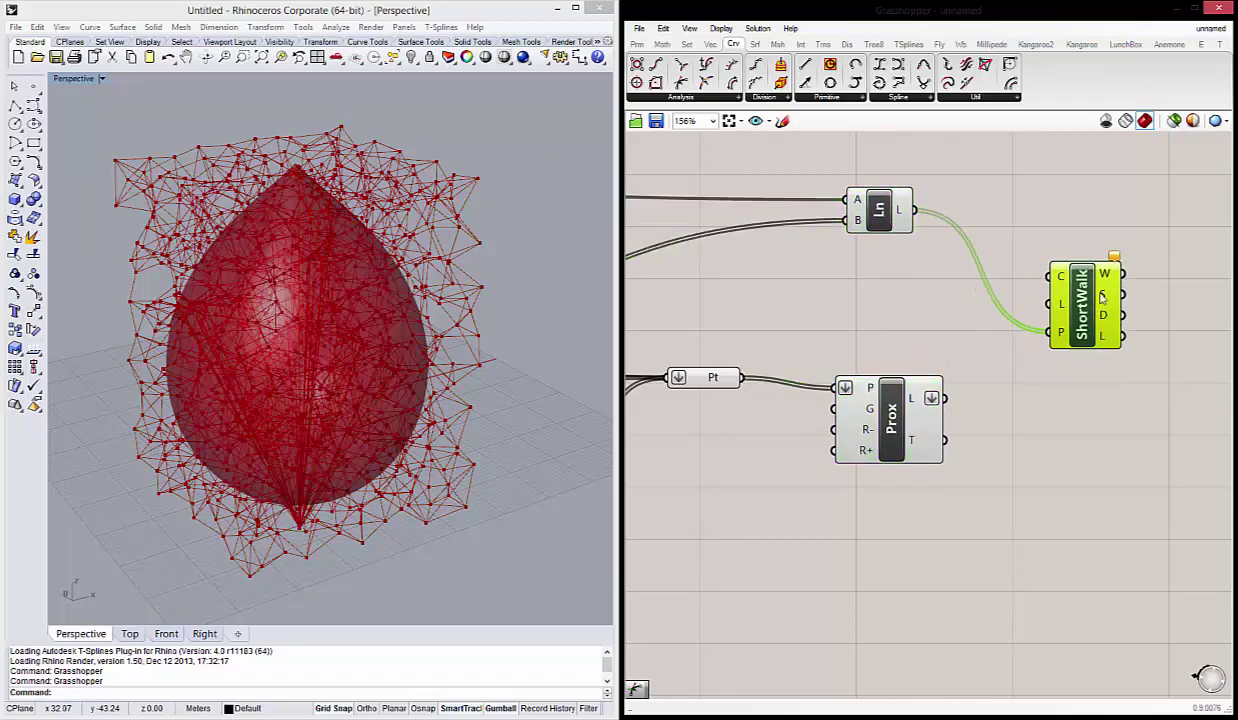
pyautogui.moveTo(285, 373)
pyautogui.mouseDown(button='right')
pyautogui.moveTo(305, 415)
pyautogui.moveTo(294, 402)
pyautogui.mouseUp(button='right')
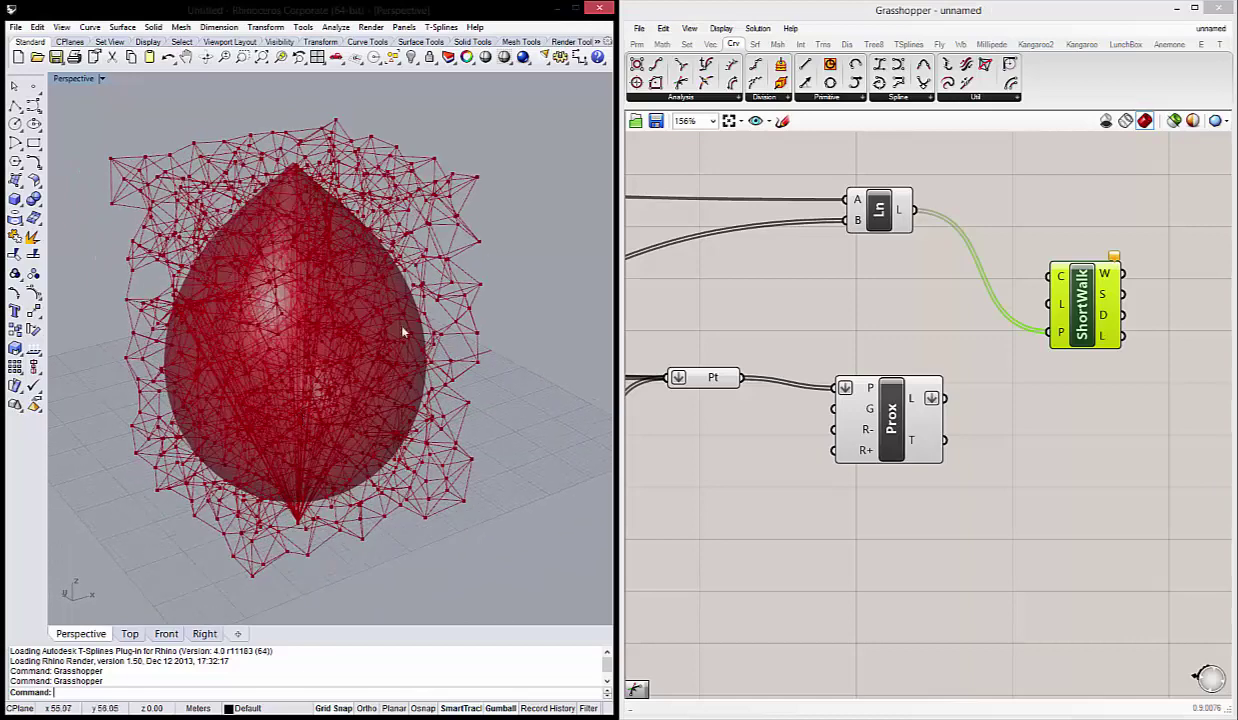
pyautogui.moveTo(567, 332); pyautogui.dragTo(443, 174)
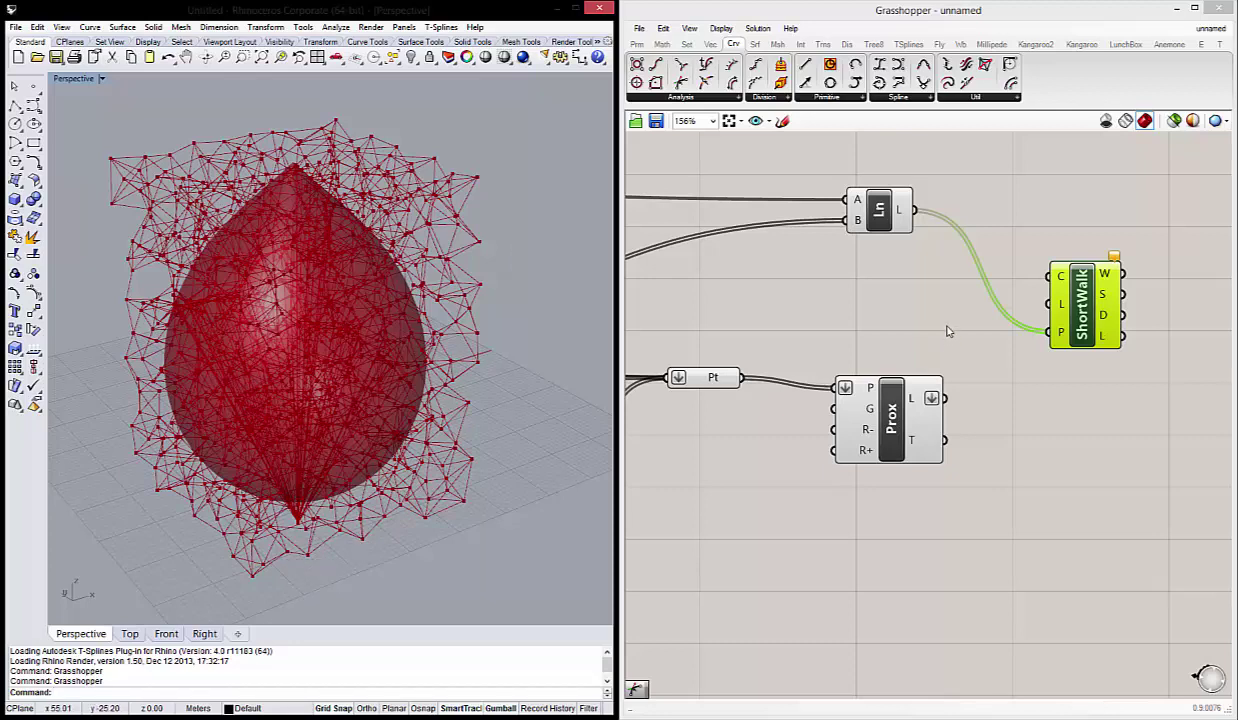
# Wire the Prox L output into ShortWalk's C input as its curve network.
pyautogui.moveTo(943, 398); pyautogui.dragTo(1050, 276)
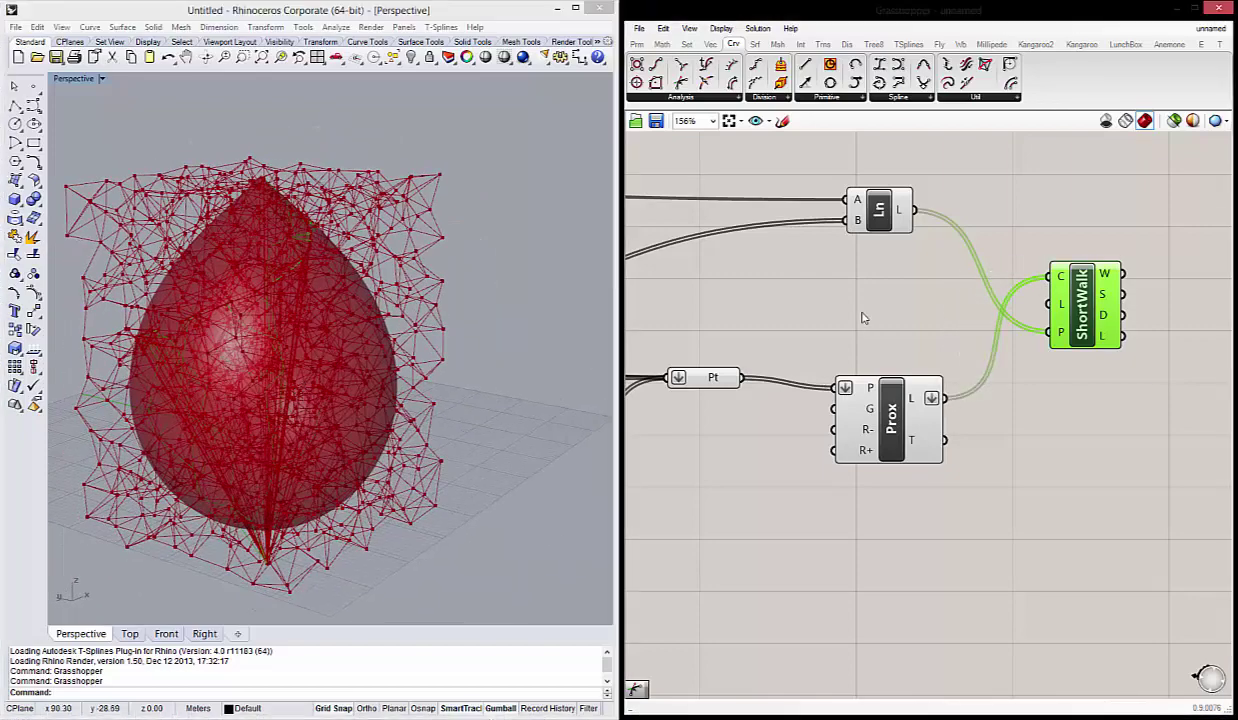
pyautogui.scroll(-3, 940, 368)
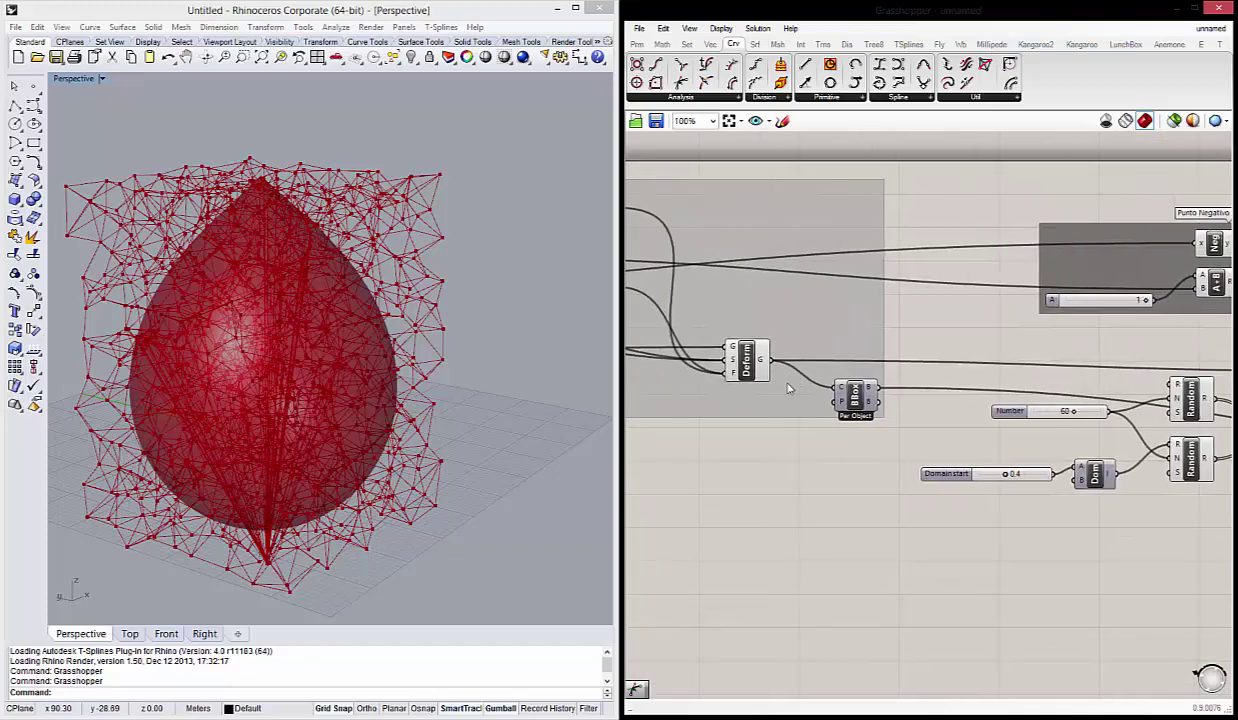
pyautogui.scroll(5, 705, 343)
# Turn off the Deform component's preview to hide the drop shape.
pyautogui.click(710, 334)
pyautogui.rightClick(710, 334)
pyautogui.click(752, 356)
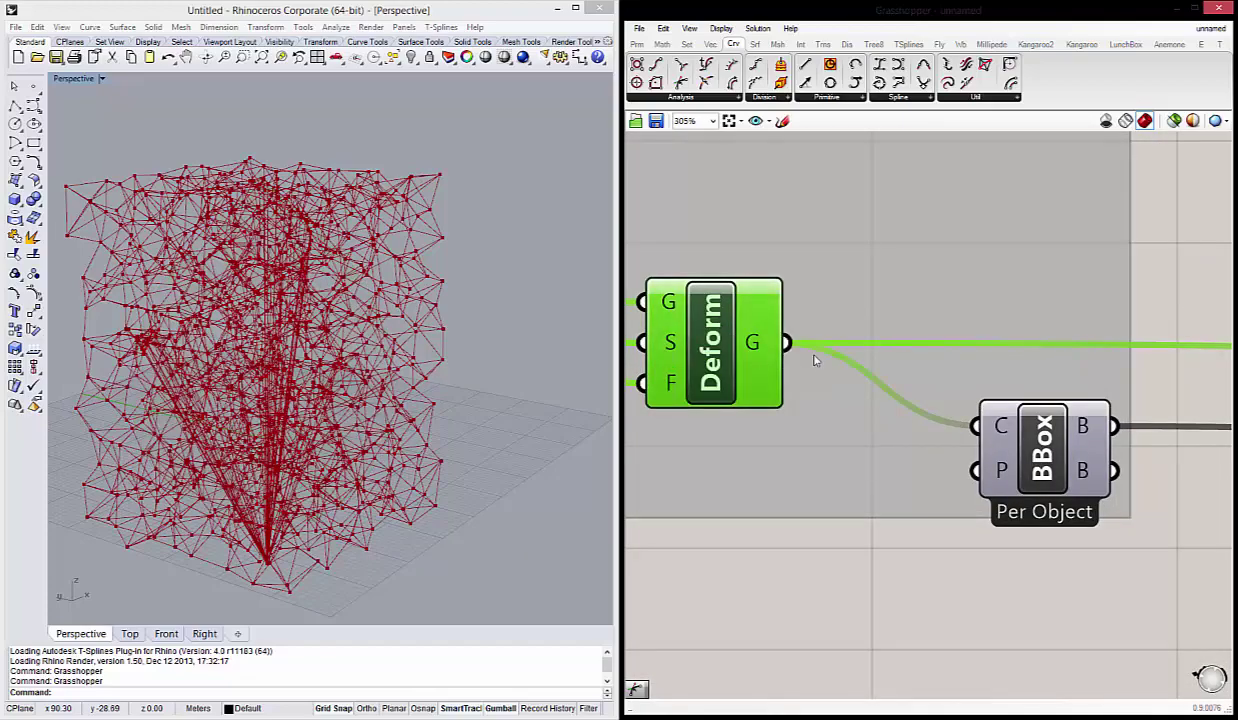
pyautogui.moveTo(472, 345); pyautogui.dragTo(300, 368, button='right')
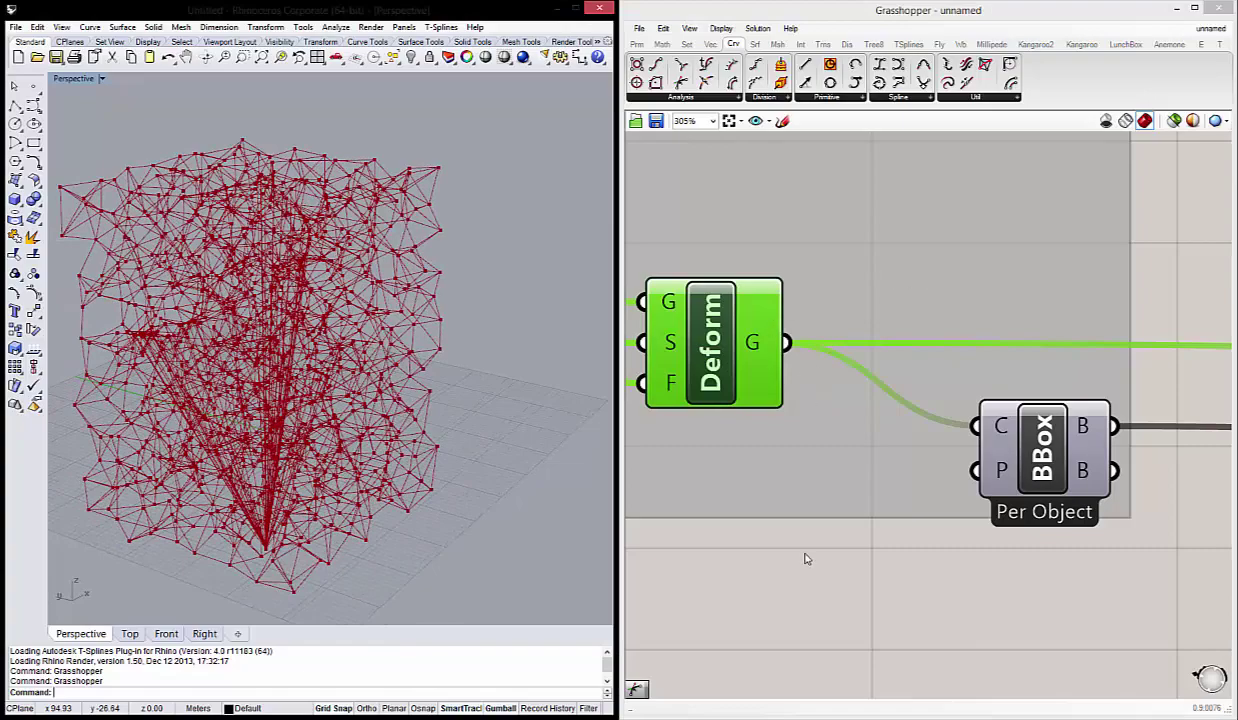
pyautogui.scroll(-10, 807, 559)
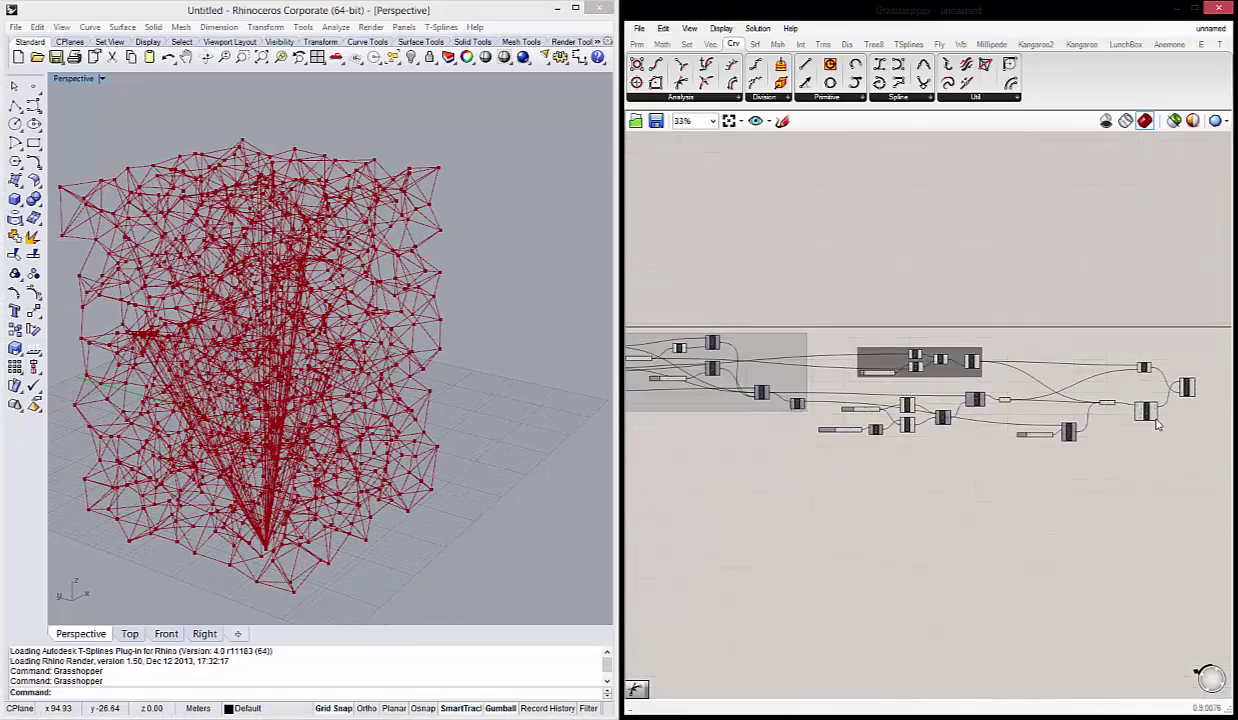
pyautogui.scroll(3, 1157, 425)
pyautogui.scroll(3, 1100, 455)
# Inspect ShortWalk's result of 60 shortest-walk polylines and their lengths.
pyautogui.click(1036, 303)
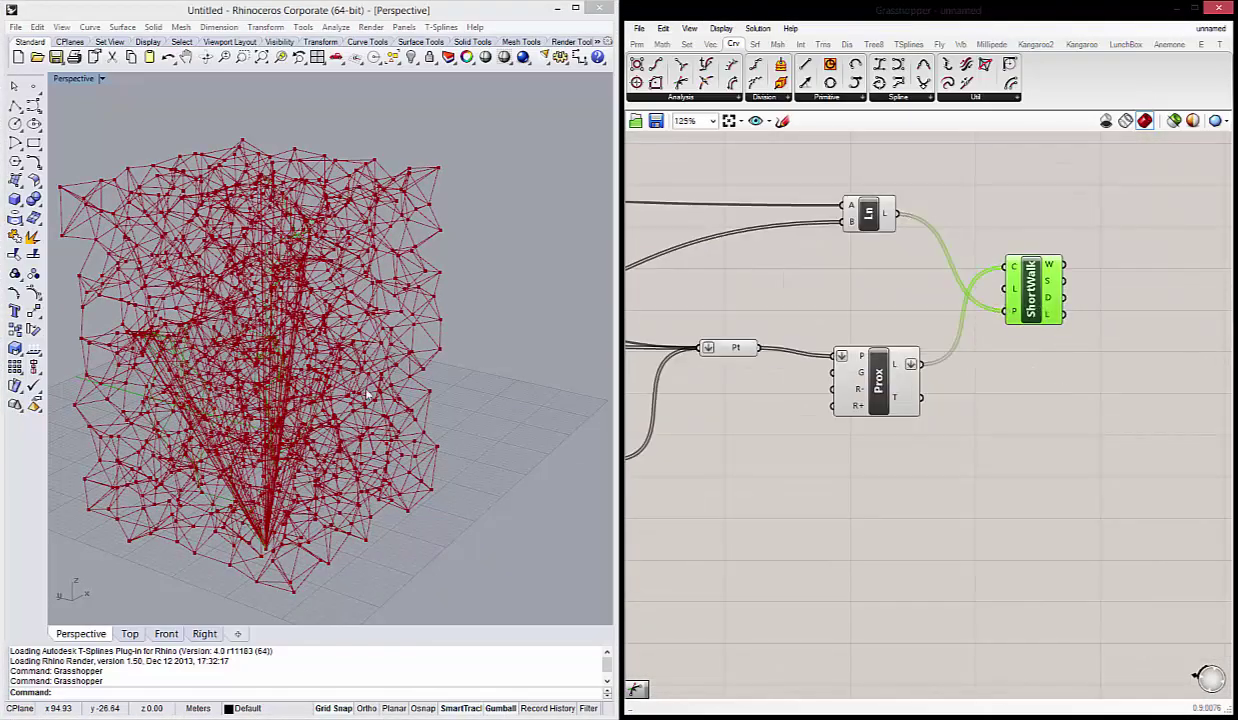
pyautogui.scroll(3, 367, 397)
pyautogui.scroll(-3, 428, 406)
pyautogui.scroll(4, 310, 395)
pyautogui.scroll(3, 343, 414)
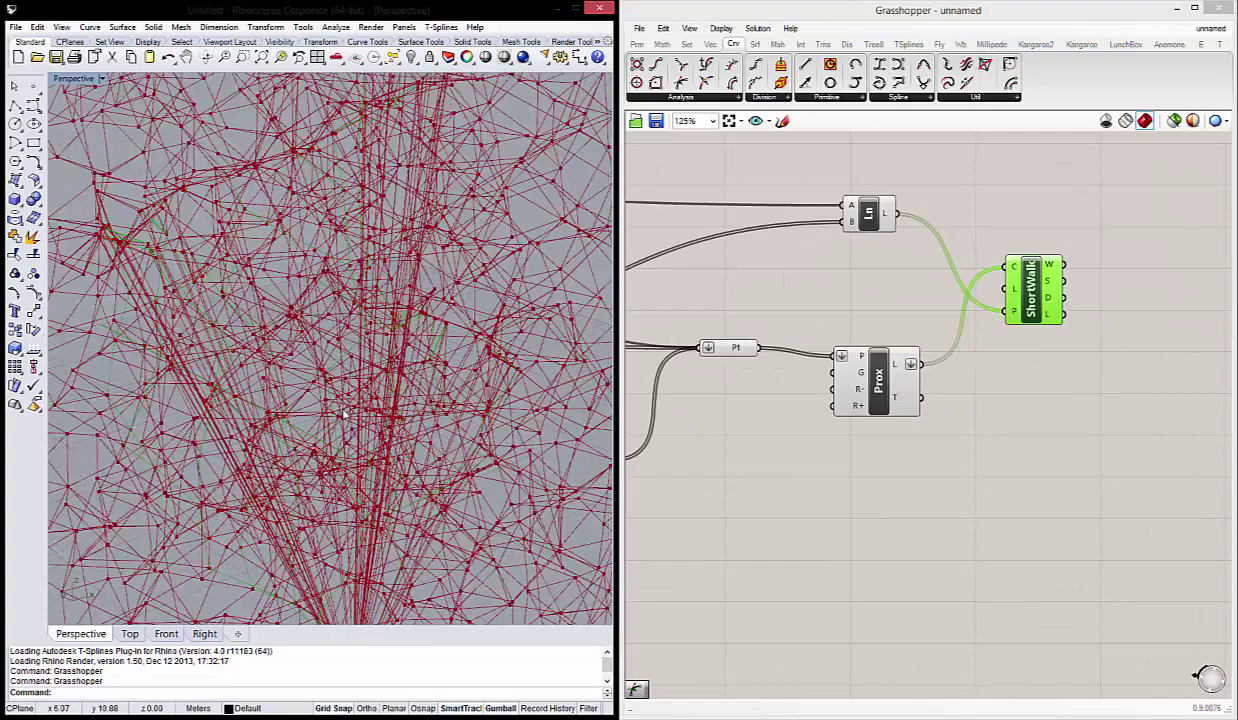
pyautogui.scroll(-1, 343, 414)
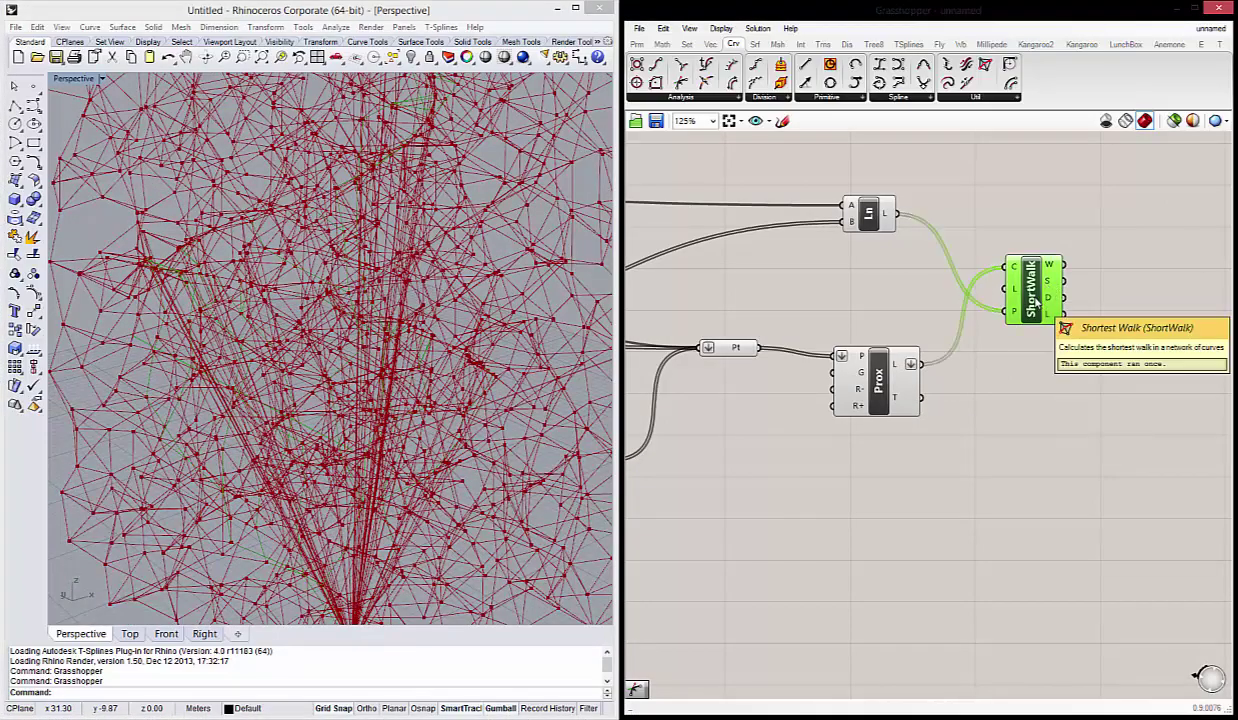
pyautogui.click(1065, 280)
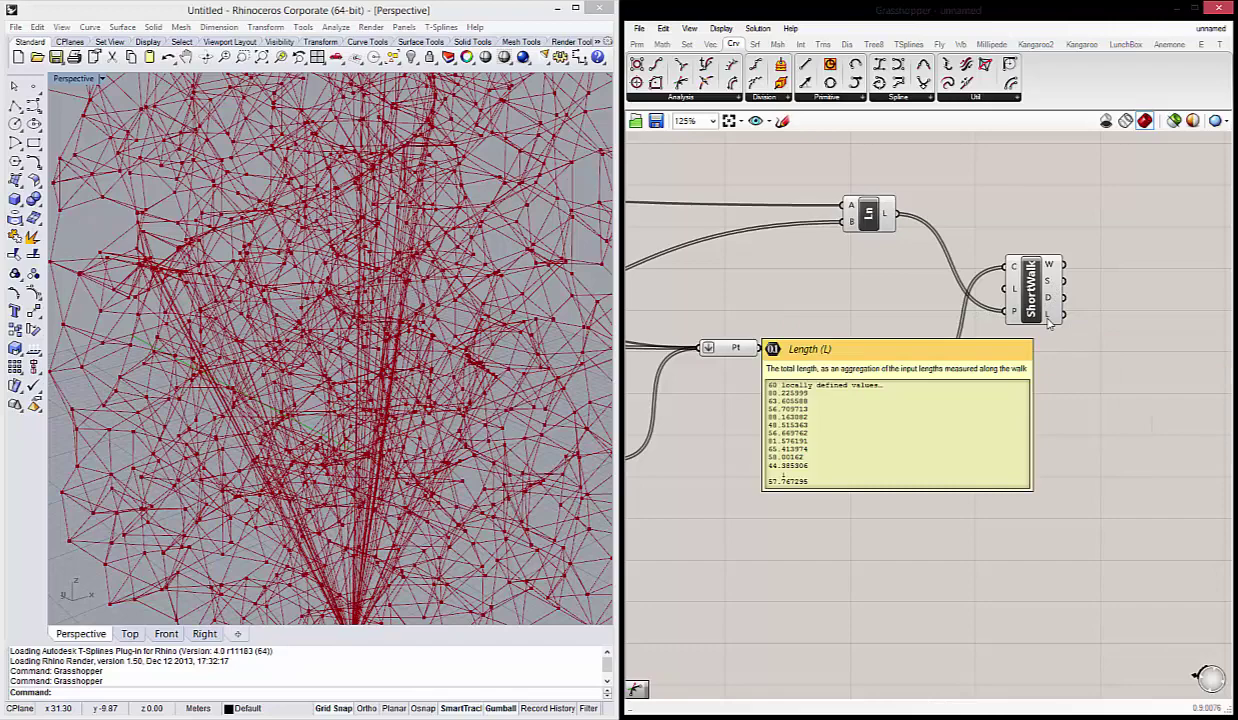
# Turn off the Prox component's preview to hide the proximity links.
pyautogui.moveTo(765, 276); pyautogui.dragTo(854, 295, button='right')
pyautogui.scroll(-4, 330, 300)
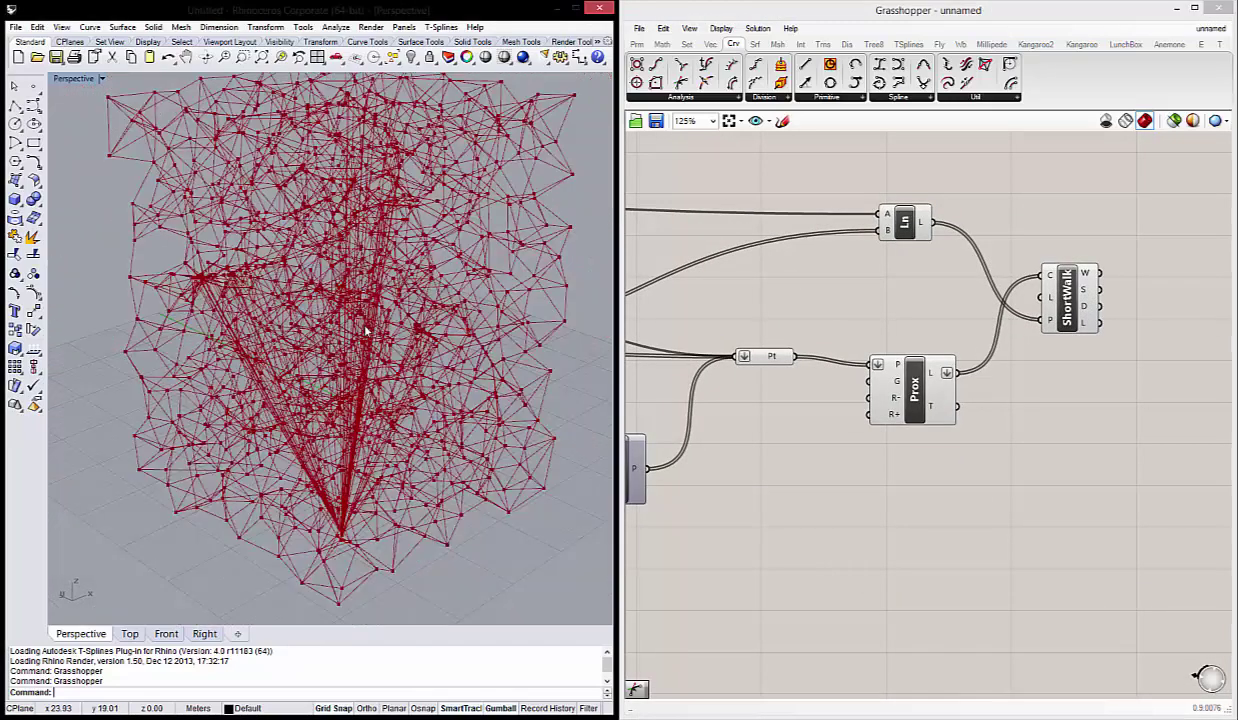
pyautogui.click(912, 388)
pyautogui.rightClick(922, 388)
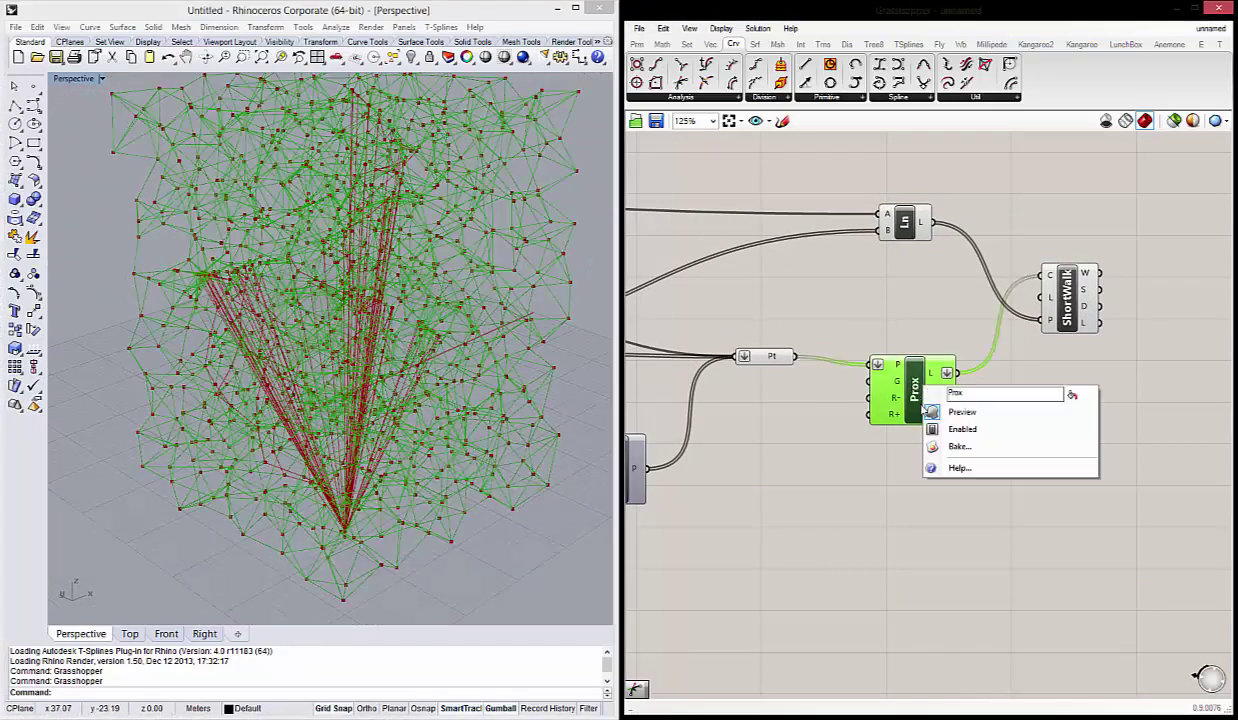
pyautogui.click(955, 412)
pyautogui.moveTo(330, 330)
pyautogui.mouseDown(button='right')
pyautogui.moveTo(260, 338)
pyautogui.moveTo(200, 405)
pyautogui.mouseUp(button='right')
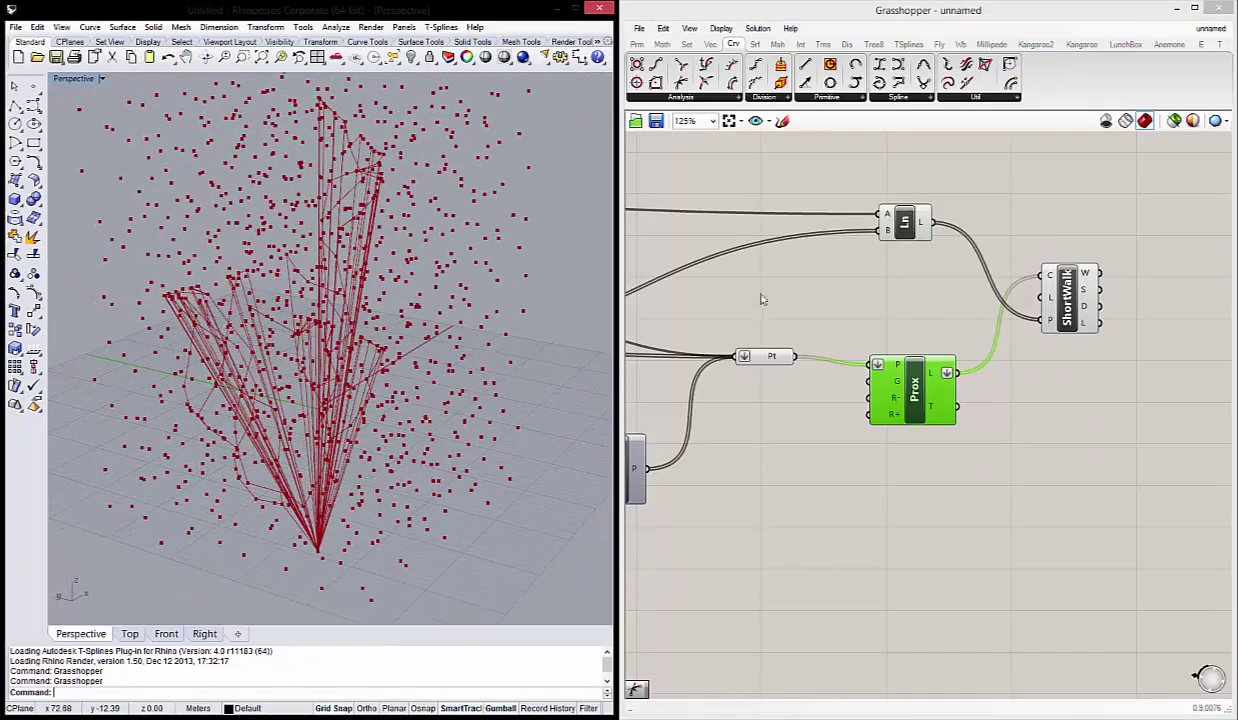
# Turn off the Pt parameter's preview to hide the point cloud.
pyautogui.click(766, 354)
pyautogui.rightClick(766, 354)
pyautogui.click(780, 372)
pyautogui.moveTo(420, 365)
pyautogui.mouseDown(button='right')
pyautogui.moveTo(402, 388)
pyautogui.moveTo(385, 375)
pyautogui.mouseUp(button='right')
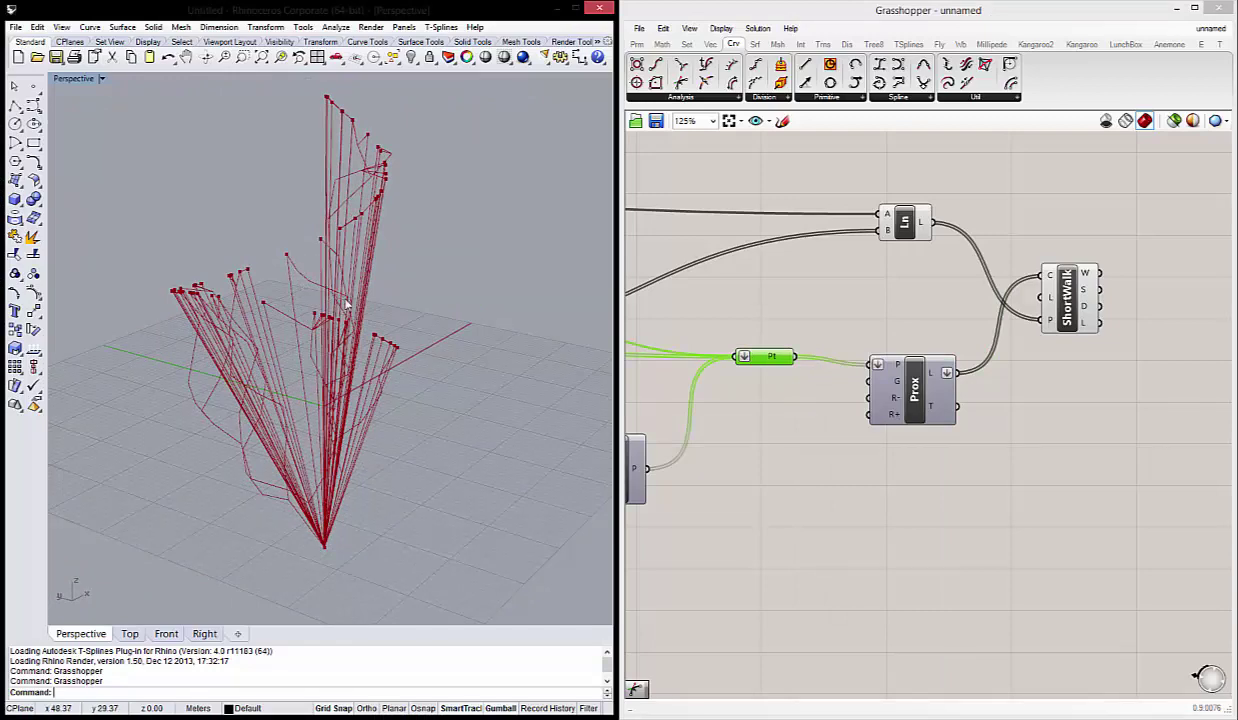
pyautogui.moveTo(347, 305); pyautogui.dragTo(360, 315, button='right')
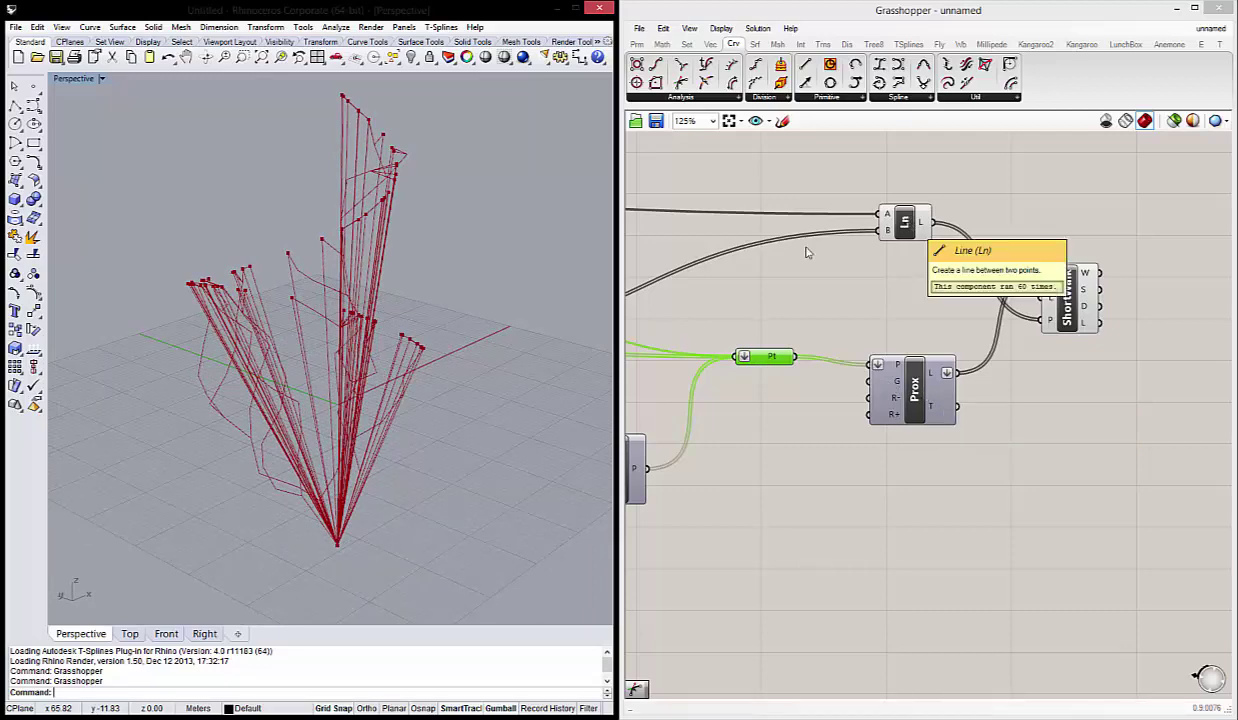
pyautogui.moveTo(355, 480)
pyautogui.mouseDown(button='right')
pyautogui.moveTo(348, 458)
pyautogui.moveTo(755, 250)
pyautogui.mouseUp(button='right')
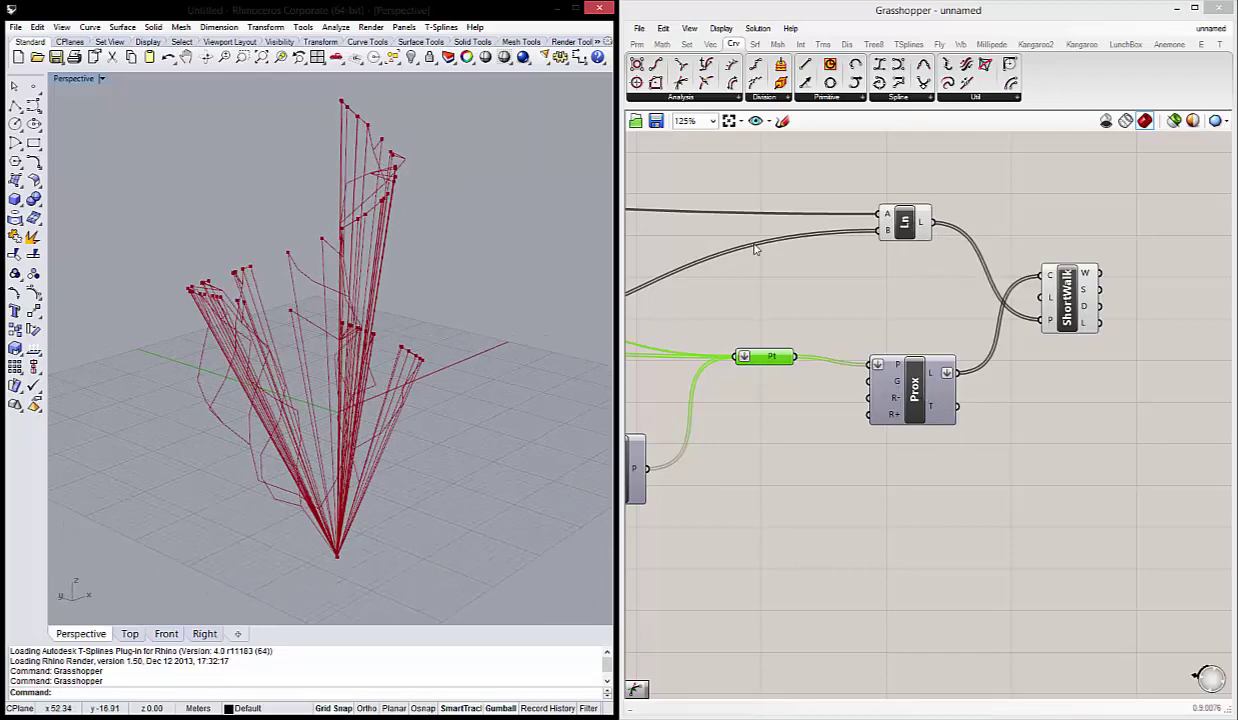
# Highlight the Ln lines, then the ShortWalk curves, to compare them.
pyautogui.click(921, 236)
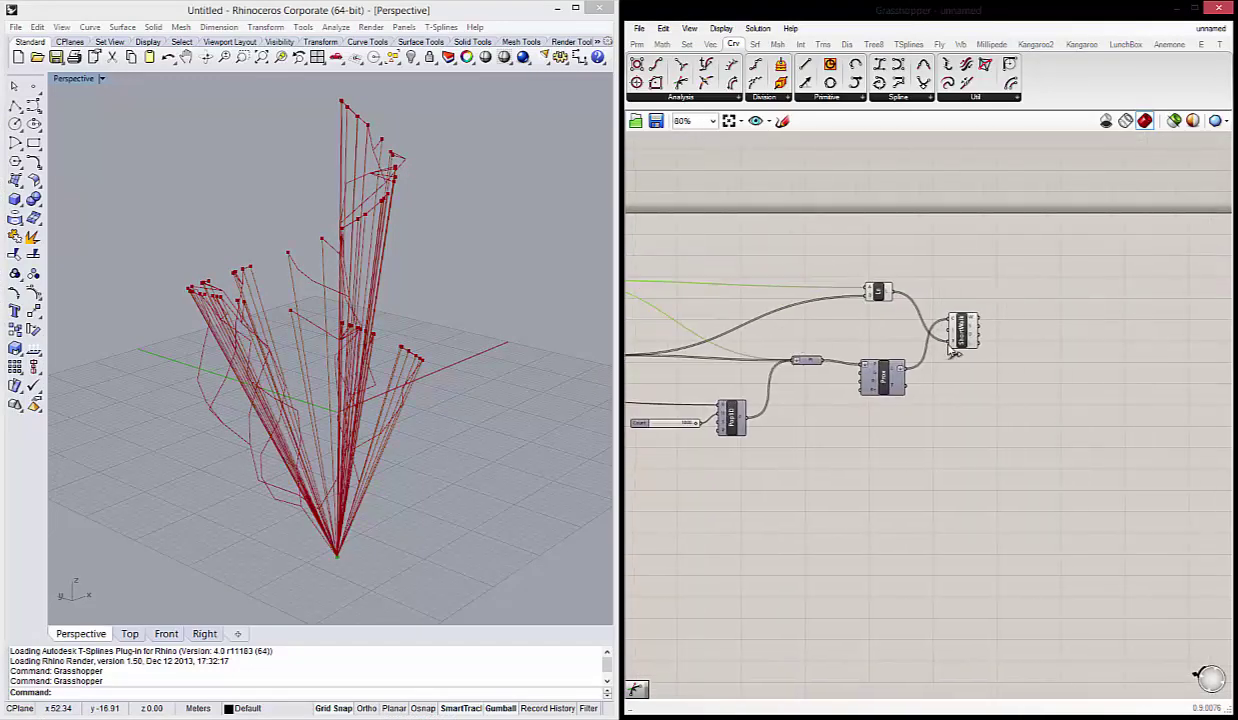
pyautogui.click(988, 320)
pyautogui.moveTo(428, 326)
pyautogui.mouseDown(button='right')
pyautogui.moveTo(322, 265)
pyautogui.moveTo(345, 336)
pyautogui.moveTo(383, 288)
pyautogui.moveTo(372, 278)
pyautogui.mouseUp(button='right')
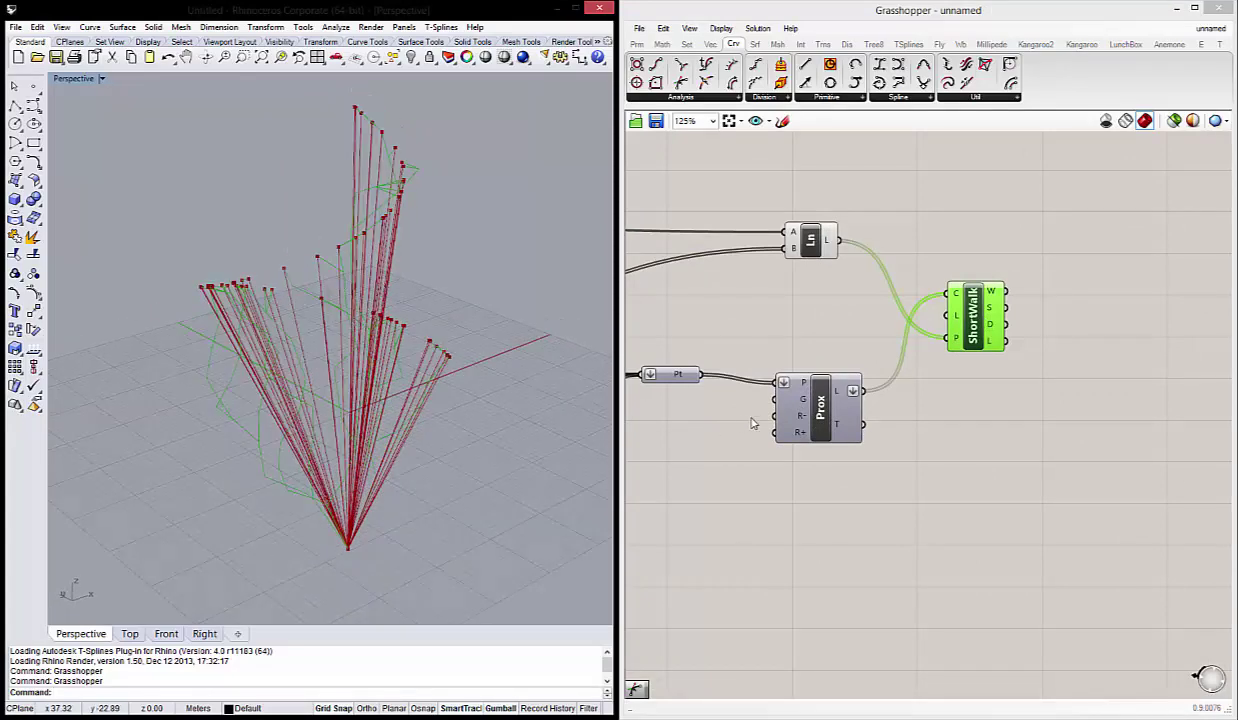
pyautogui.moveTo(838, 453); pyautogui.dragTo(768, 180)
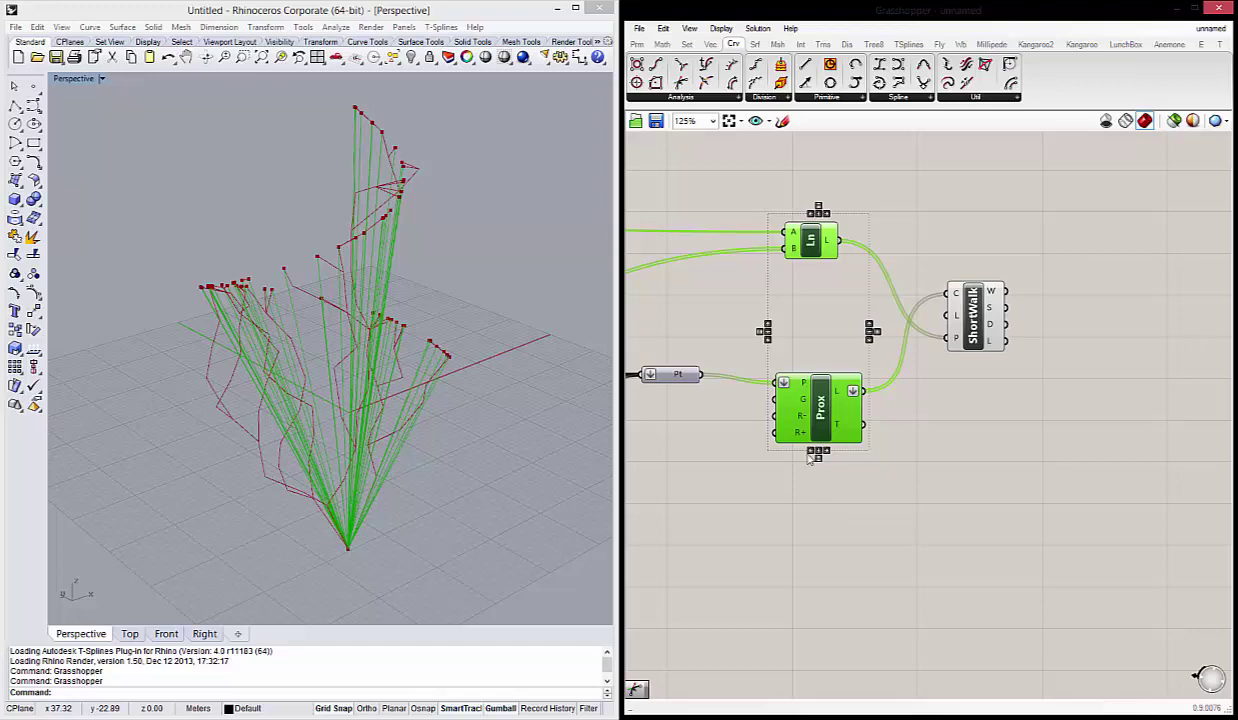
pyautogui.click(857, 490)
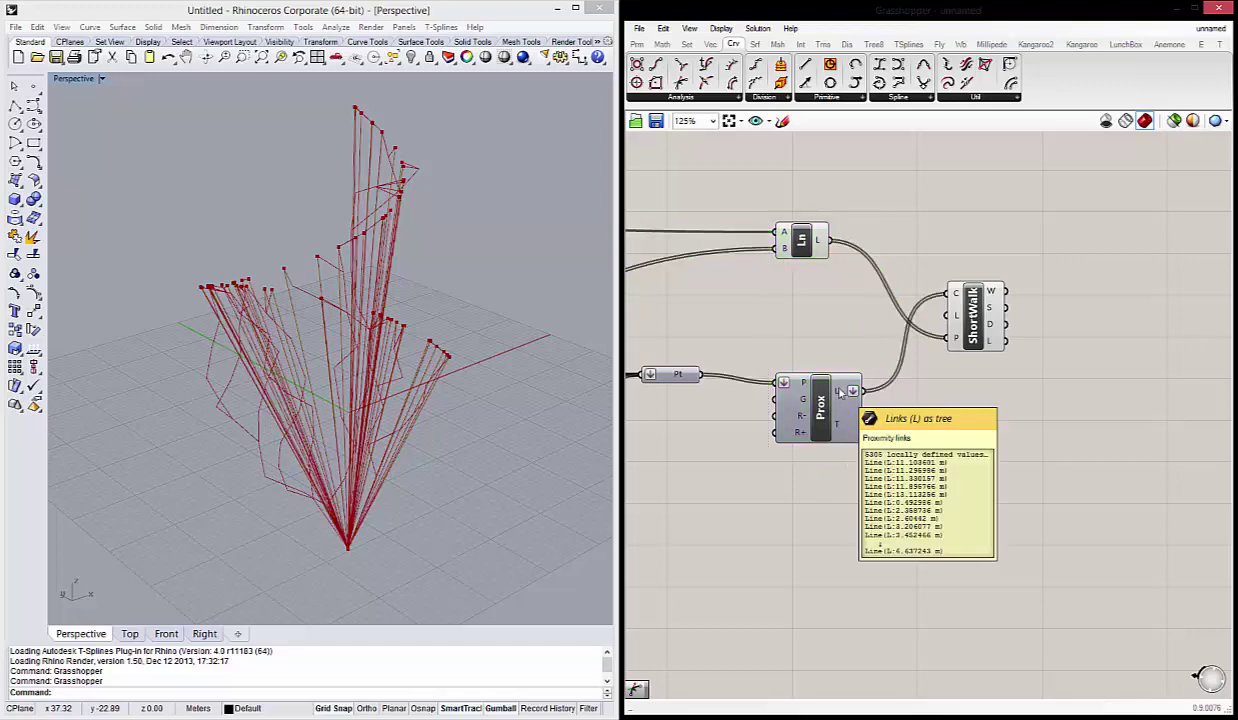
pyautogui.moveTo(320, 330); pyautogui.dragTo(388, 316, button='right')
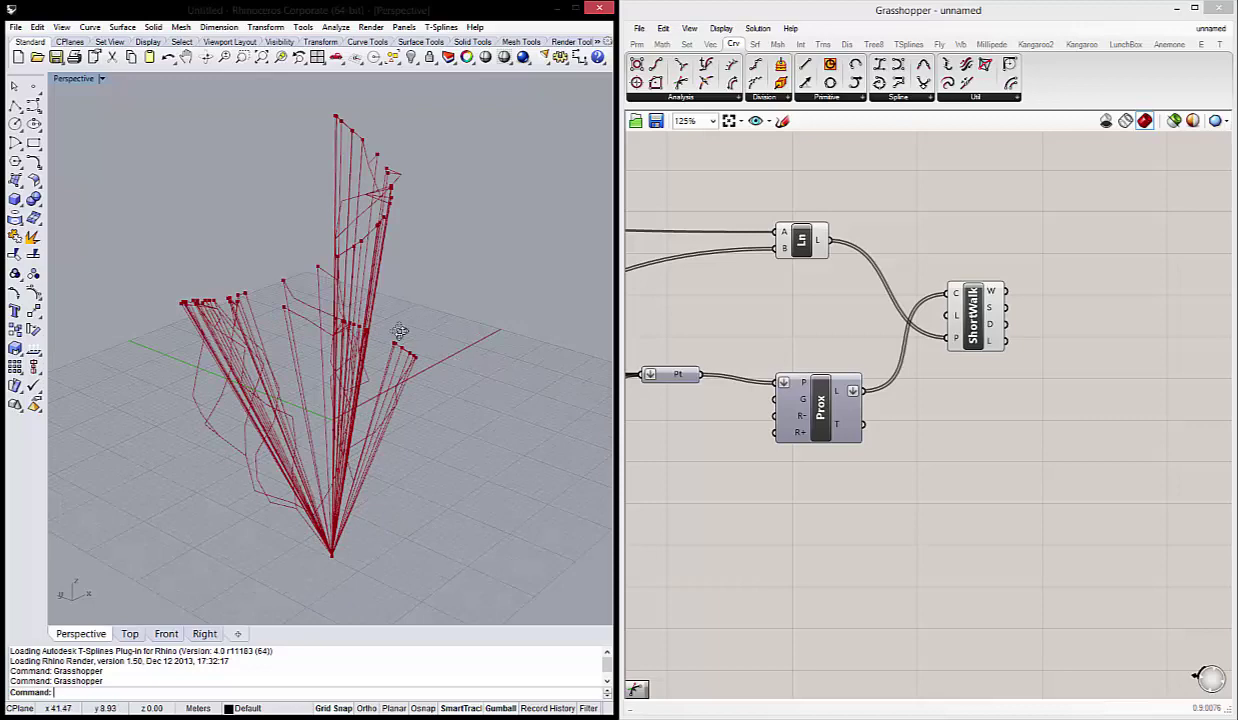
pyautogui.moveTo(400, 337)
pyautogui.mouseDown(button='right')
pyautogui.moveTo(380, 338)
pyautogui.moveTo(405, 240)
pyautogui.moveTo(340, 280)
pyautogui.moveTo(285, 292)
pyautogui.moveTo(396, 290)
pyautogui.mouseUp(button='right')
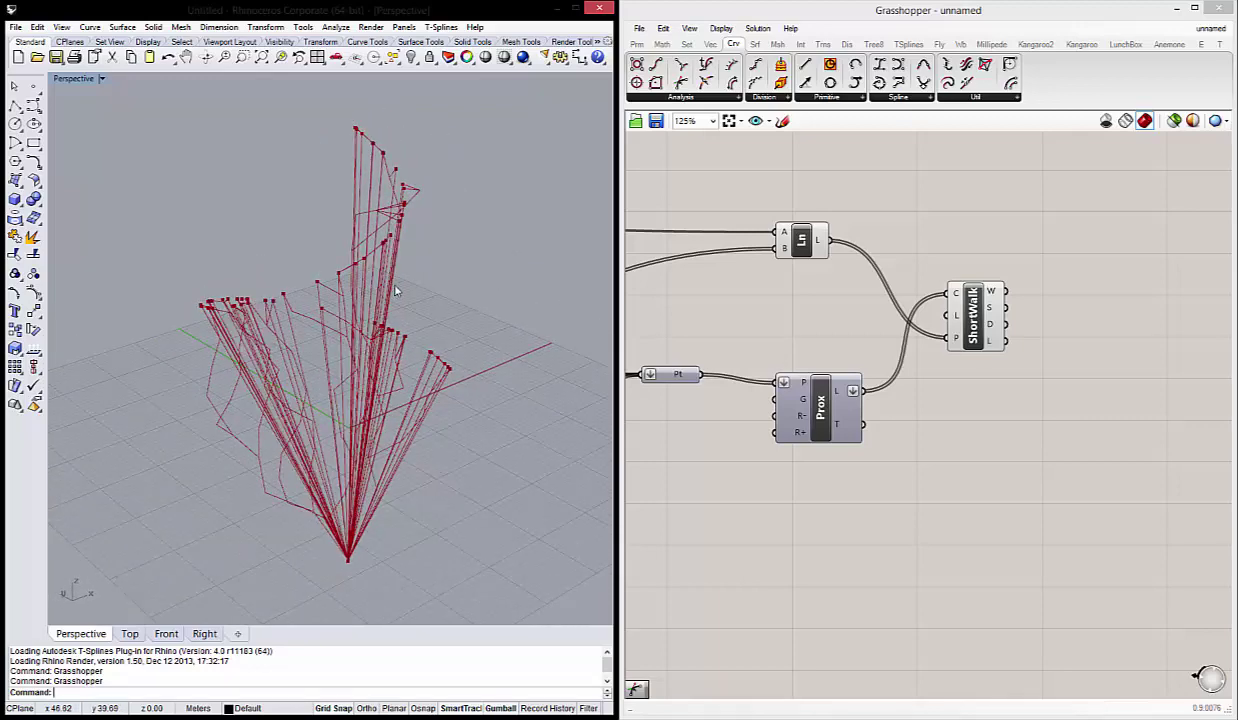
pyautogui.moveTo(277, 371)
pyautogui.mouseDown(button='right')
pyautogui.moveTo(290, 345)
pyautogui.moveTo(280, 338)
pyautogui.mouseUp(button='right')
pyautogui.moveTo(370, 337); pyautogui.dragTo(352, 307, button='right')
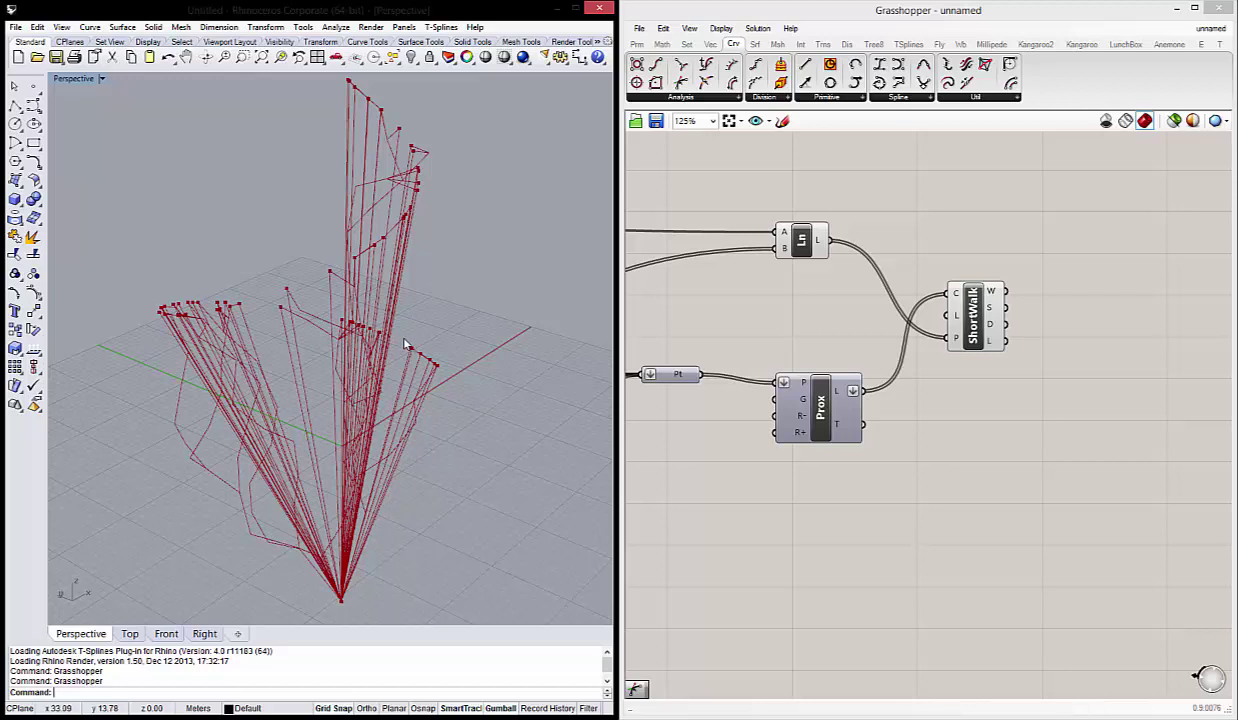
pyautogui.moveTo(422, 337); pyautogui.dragTo(445, 342, button='right')
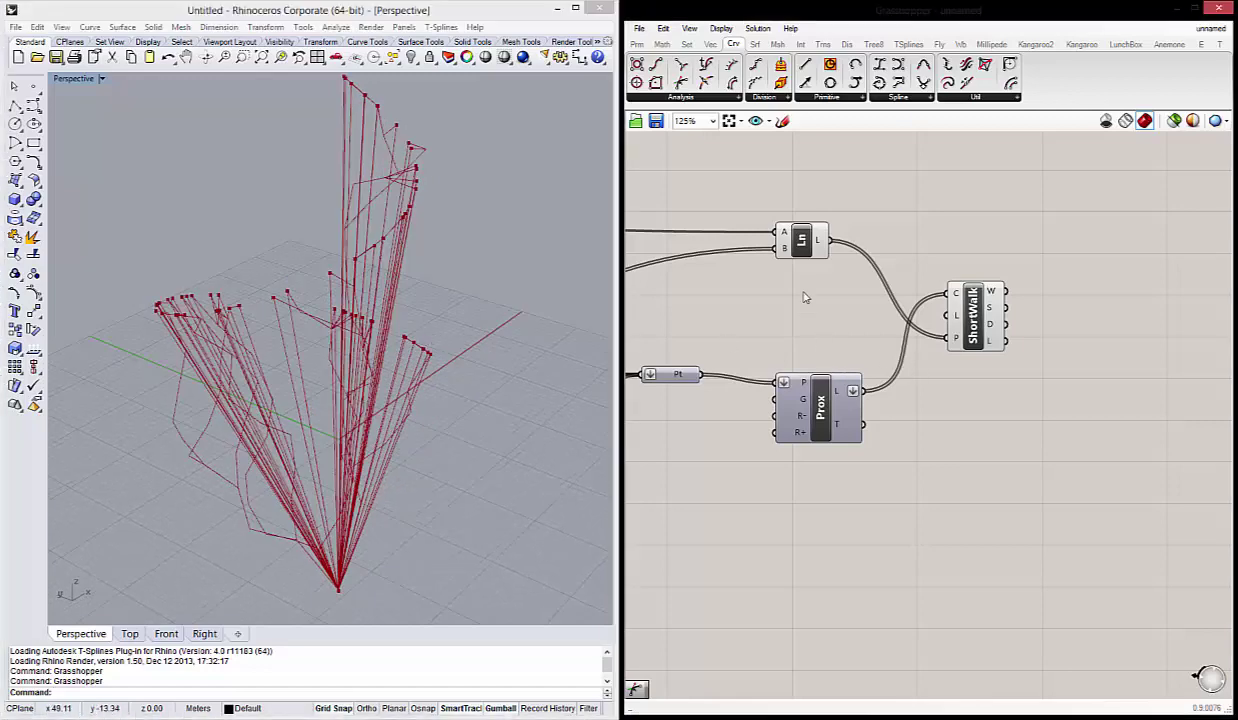
pyautogui.click(803, 245)
pyautogui.rightClick(803, 245)
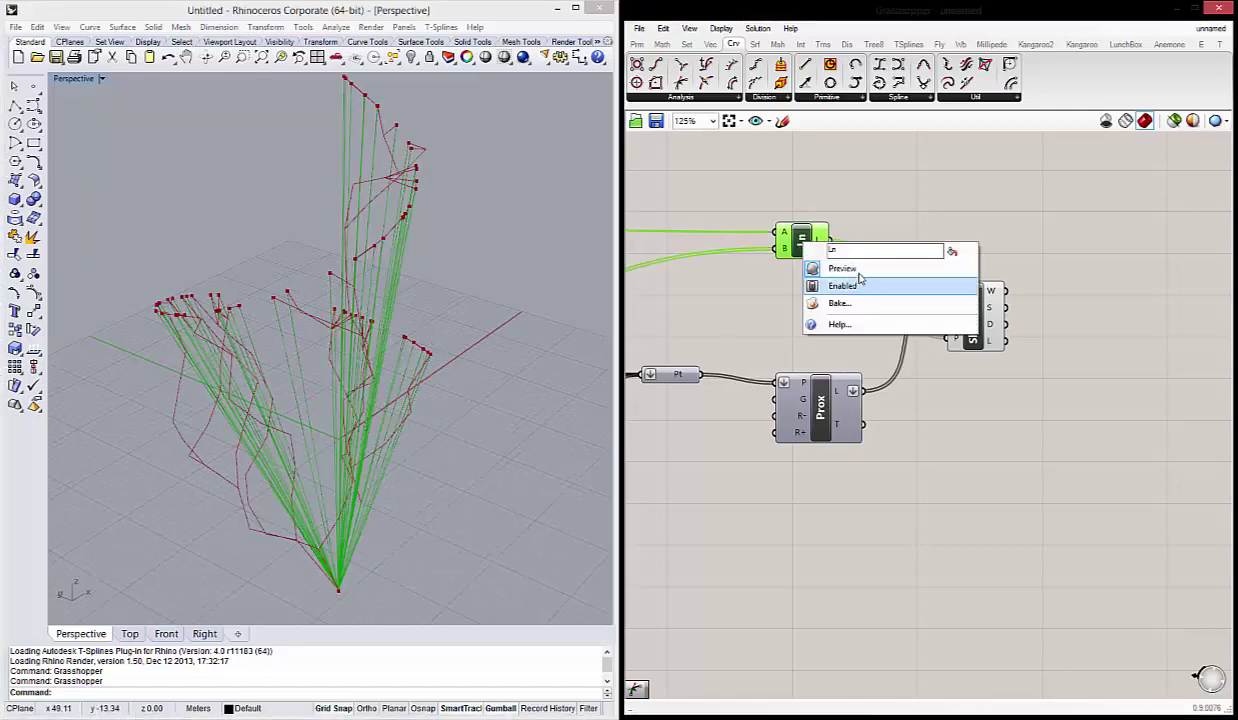
pyautogui.click(830, 267)
pyautogui.moveTo(377, 320)
pyautogui.mouseDown(button='right')
pyautogui.moveTo(320, 386)
pyautogui.moveTo(367, 431)
pyautogui.mouseUp(button='right')
pyautogui.click(800, 372)
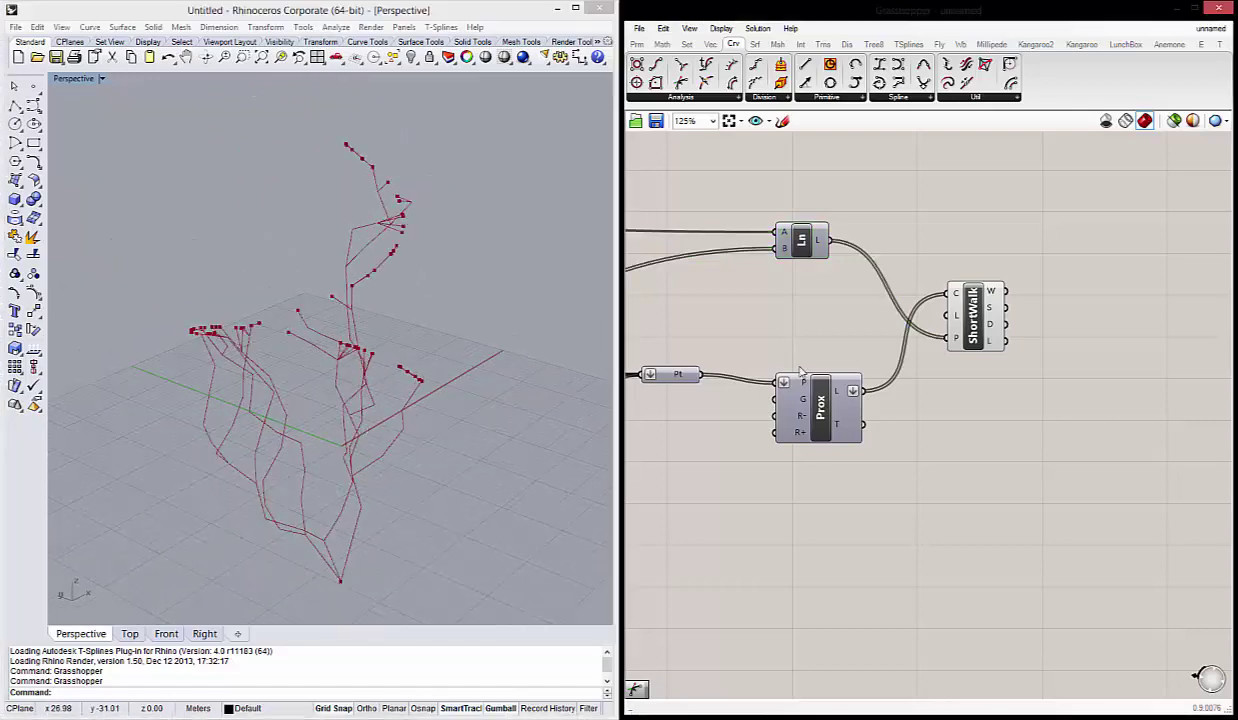
pyautogui.moveTo(964, 346); pyautogui.dragTo(974, 326)
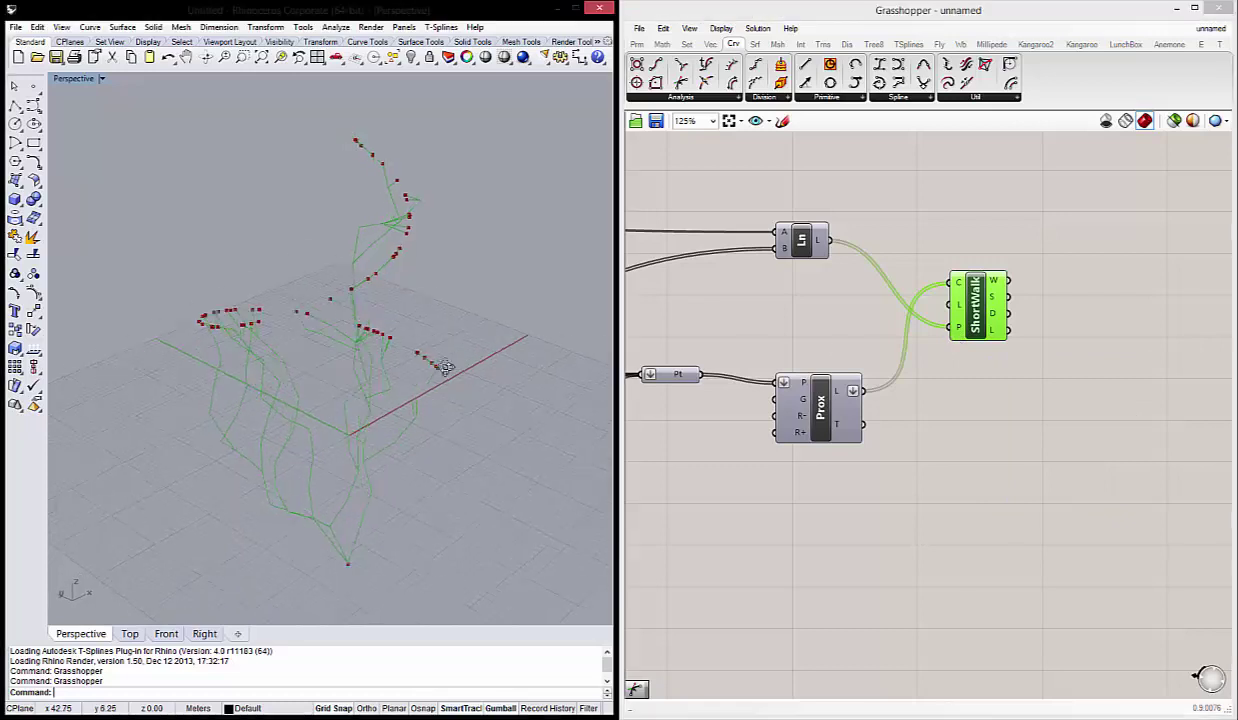
pyautogui.moveTo(458, 342)
pyautogui.mouseDown(button='right')
pyautogui.moveTo(363, 388)
pyautogui.moveTo(468, 321)
pyautogui.mouseUp(button='right')
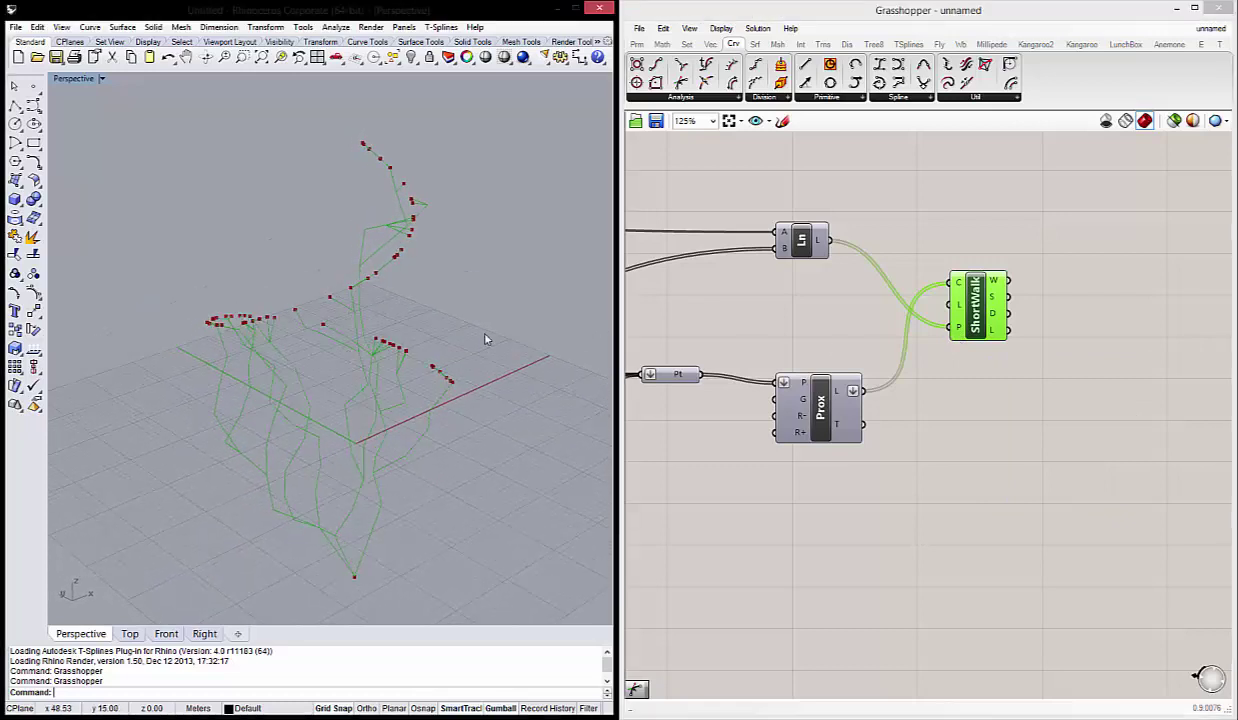
pyautogui.moveTo(318, 525)
pyautogui.mouseDown(button='right')
pyautogui.moveTo(341, 578)
pyautogui.moveTo(352, 576)
pyautogui.mouseUp(button='right')
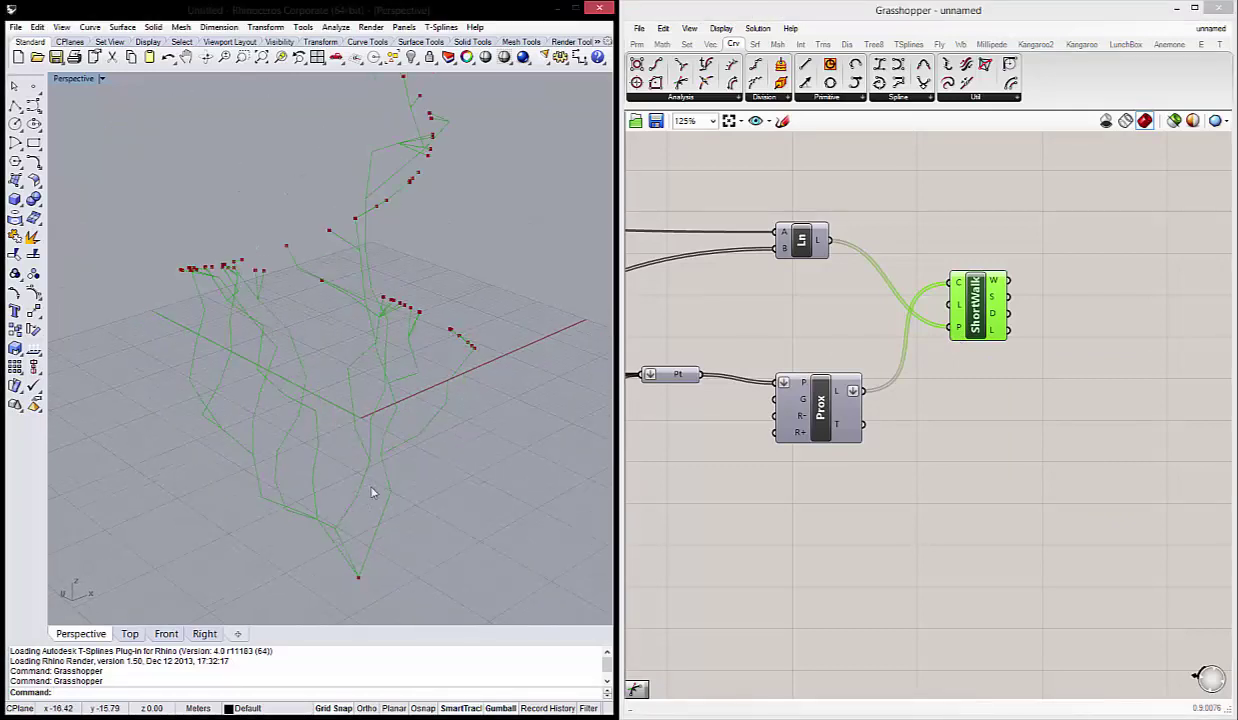
pyautogui.moveTo(411, 397)
pyautogui.mouseDown(button='right')
pyautogui.moveTo(424, 413)
pyautogui.moveTo(409, 423)
pyautogui.moveTo(295, 371)
pyautogui.mouseUp(button='right')
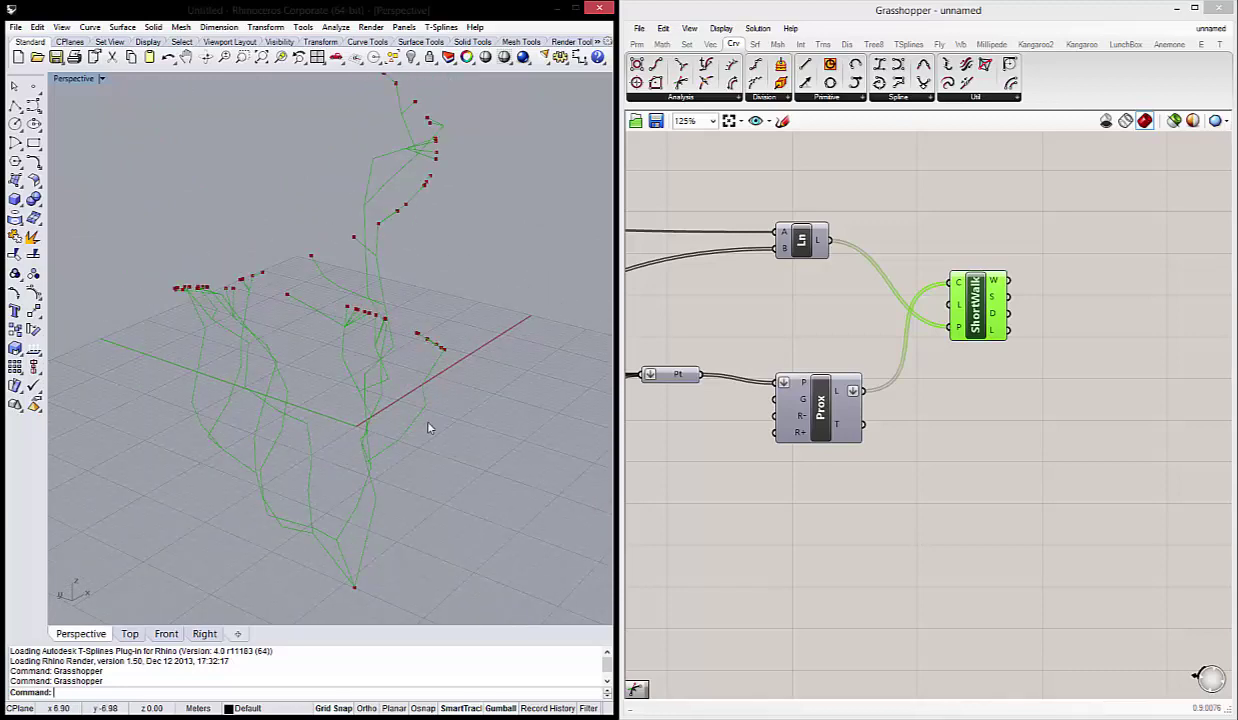
pyautogui.moveTo(413, 407)
pyautogui.mouseDown(button='right')
pyautogui.moveTo(347, 461)
pyautogui.moveTo(381, 455)
pyautogui.mouseUp(button='right')
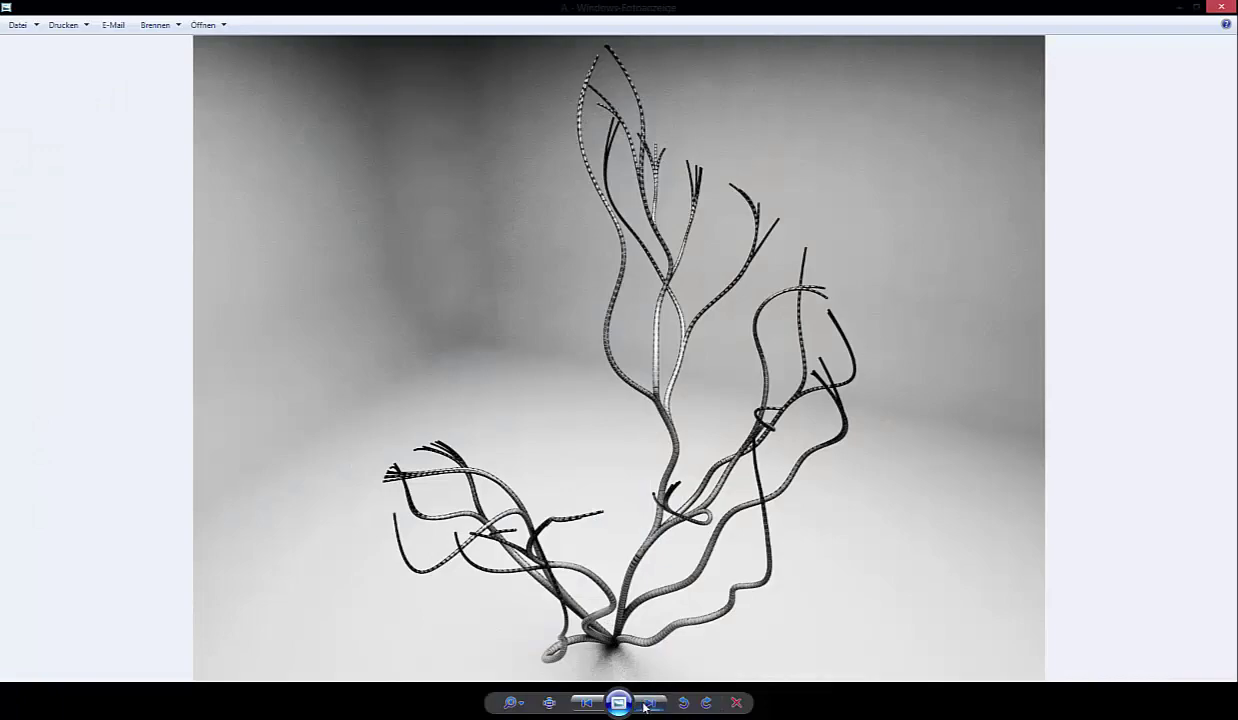
# Step through the next three coral reference photos in Windows Photo Viewer.
pyautogui.click(648, 704)
pyautogui.click(648, 704)
pyautogui.click(648, 704)
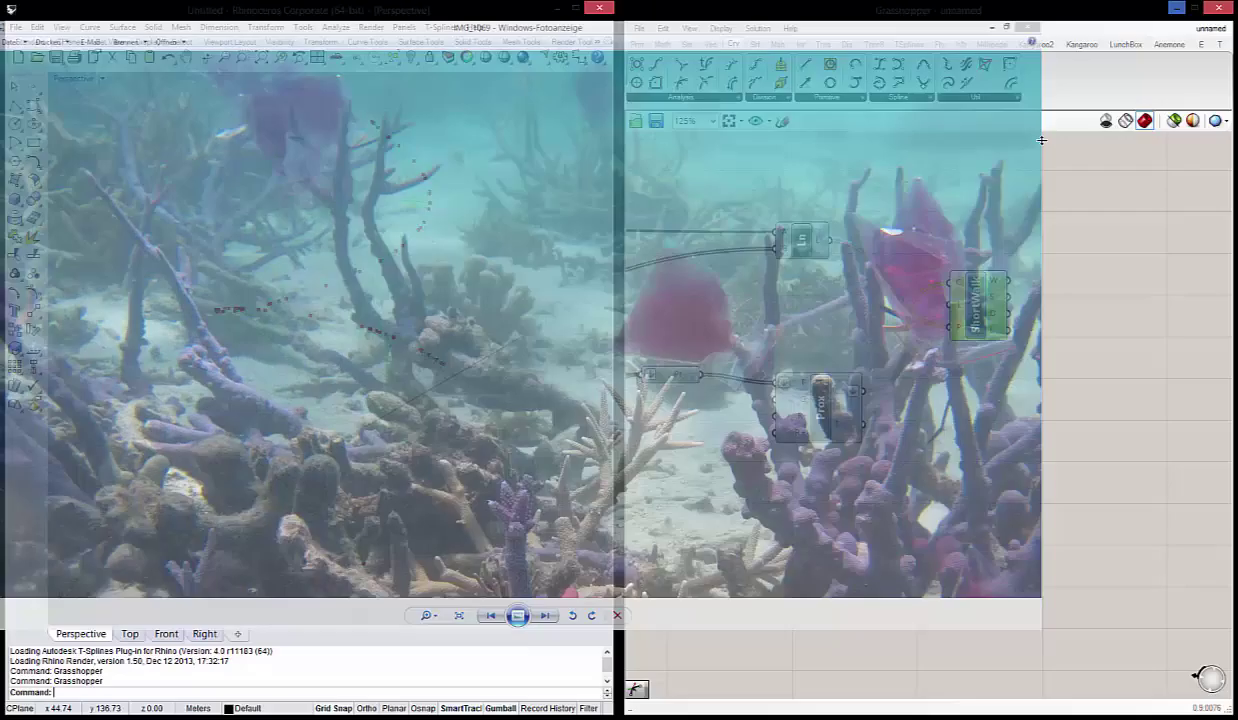
# Rearrange the population, Count slider, Prox, Ln and ShortWalk components into a compact layout.
pyautogui.scroll(3, 925, 390)
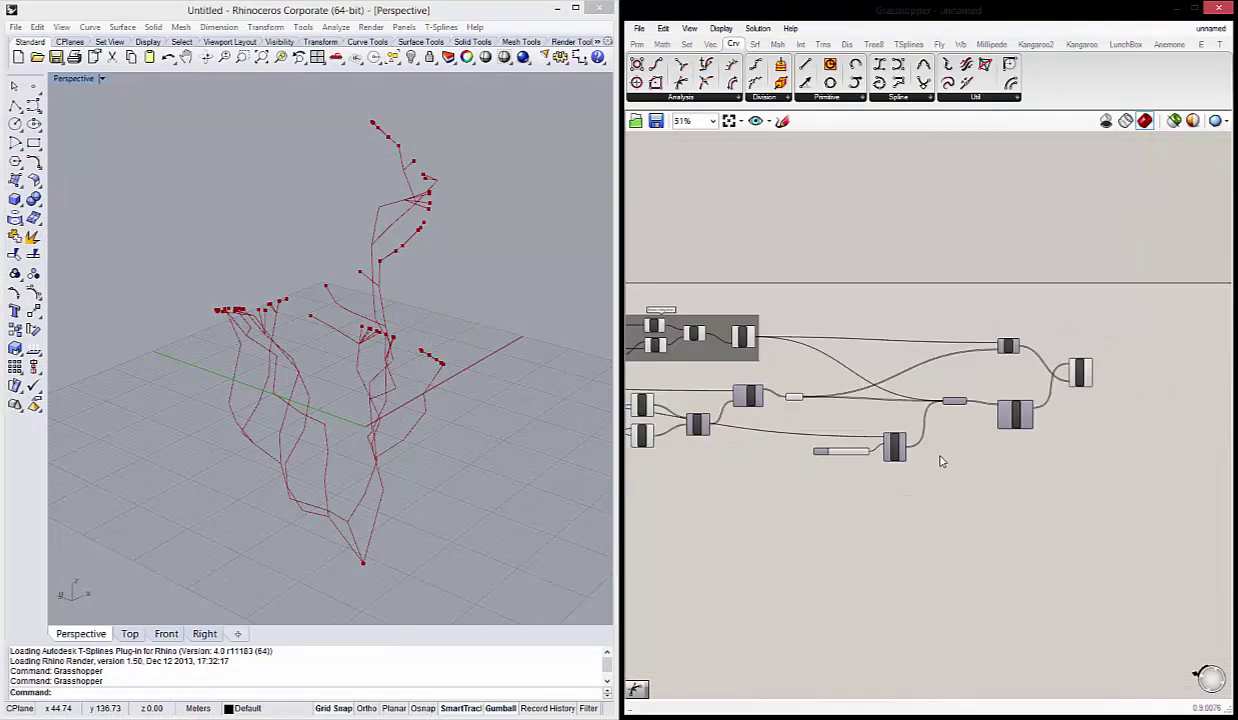
pyautogui.scroll(2, 940, 388)
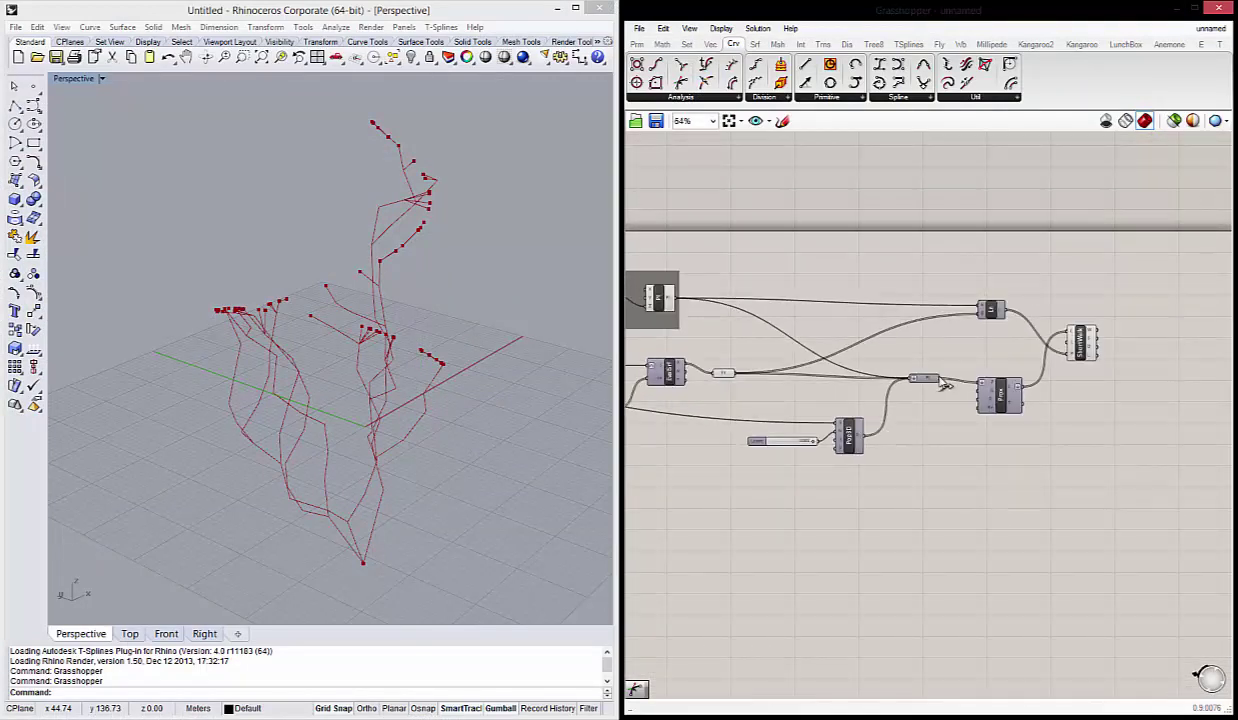
pyautogui.moveTo(848, 440); pyautogui.dragTo(905, 428)
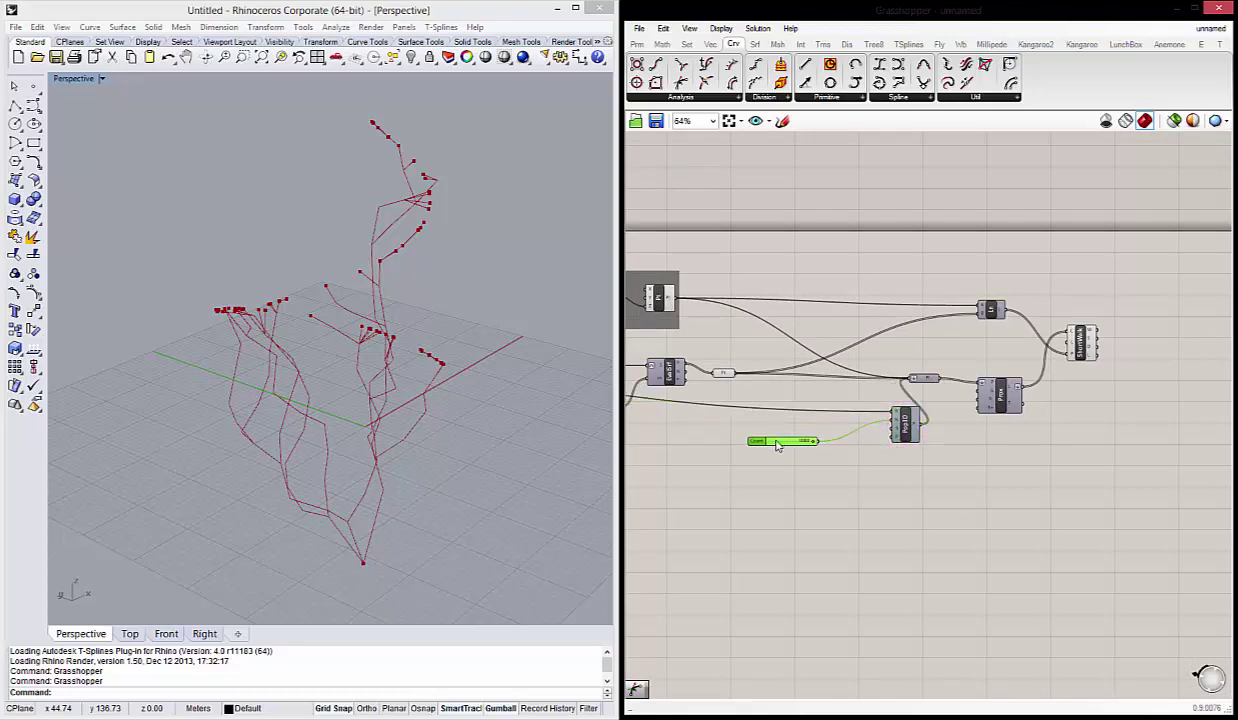
pyautogui.moveTo(775, 441); pyautogui.dragTo(825, 424)
pyautogui.moveTo(1004, 412); pyautogui.dragTo(984, 412)
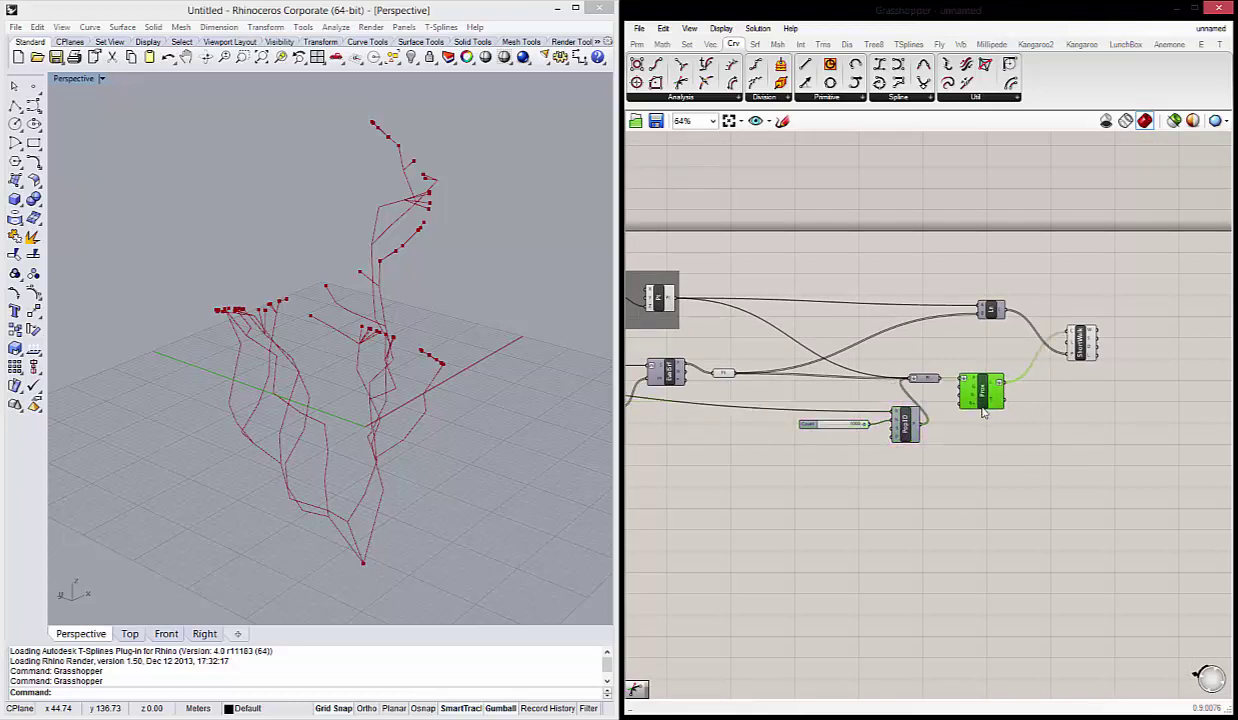
pyautogui.scroll(2, 947, 371)
pyautogui.moveTo(921, 318); pyautogui.dragTo(905, 345)
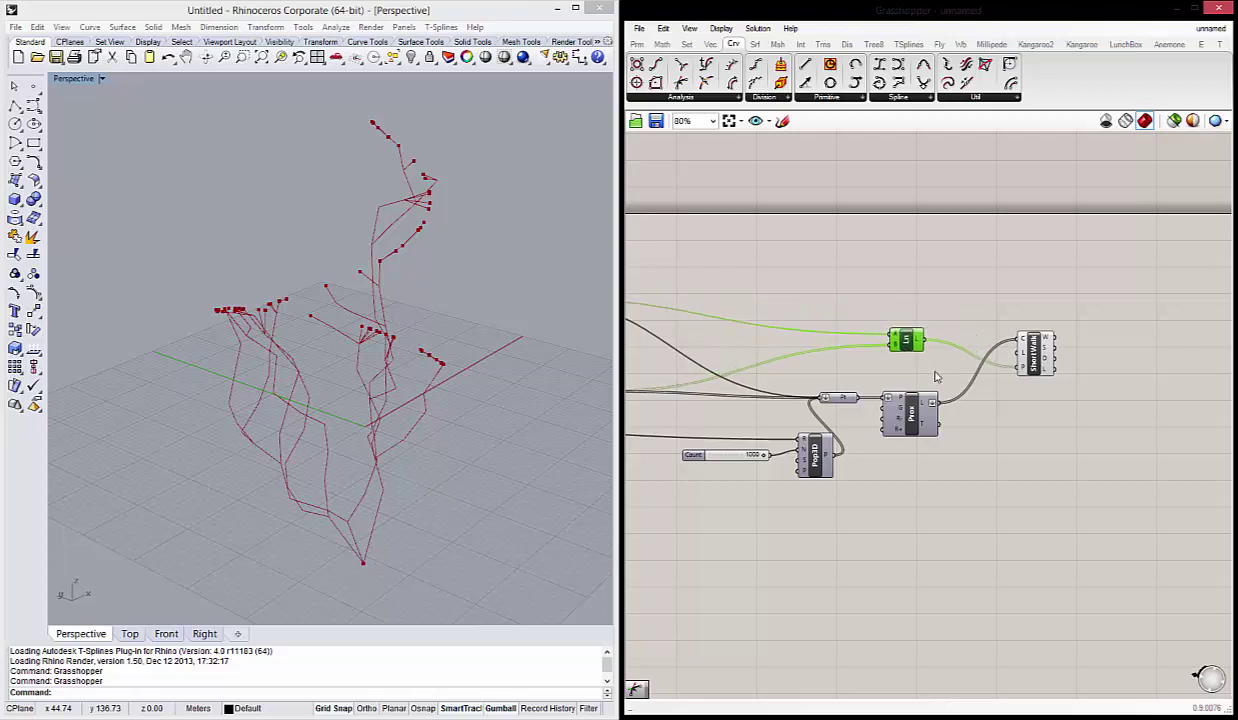
pyautogui.moveTo(1035, 355); pyautogui.dragTo(989, 370)
pyautogui.scroll(-1, 981, 476)
# Group the branching components in dark purple and name the group 'Ramificaciones'.
pyautogui.moveTo(1041, 573); pyautogui.dragTo(722, 298)
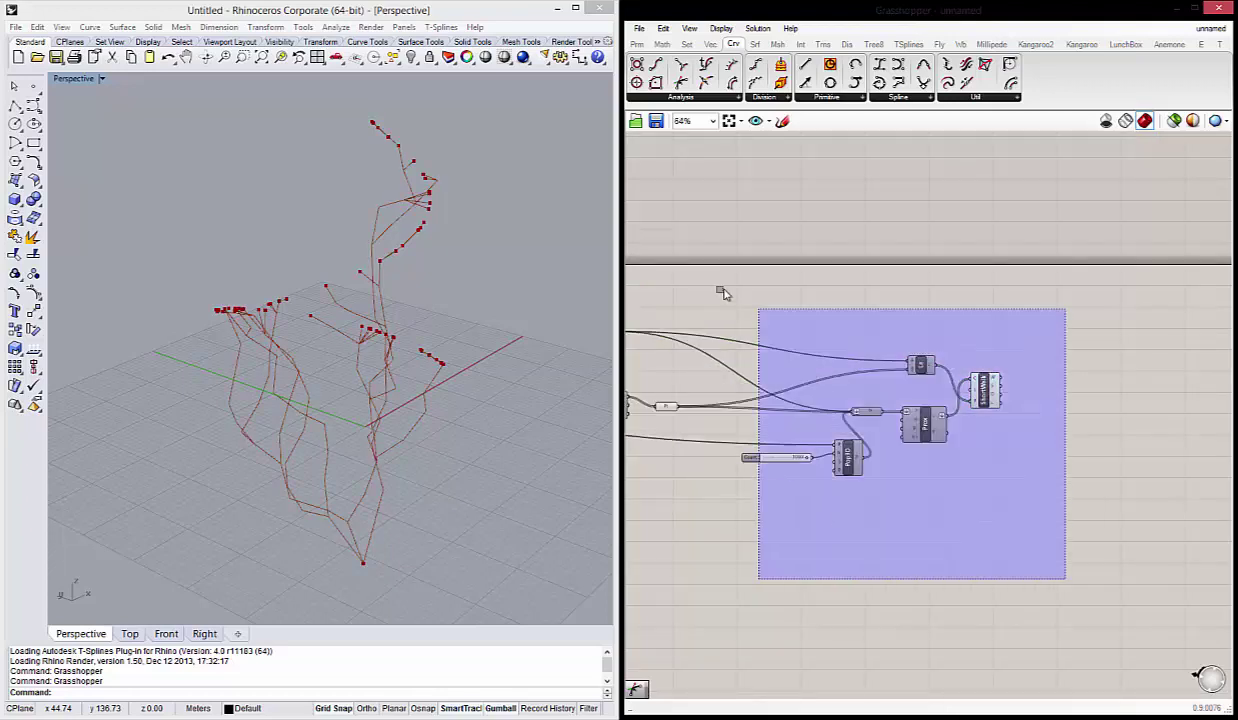
pyautogui.rightClick(833, 368)
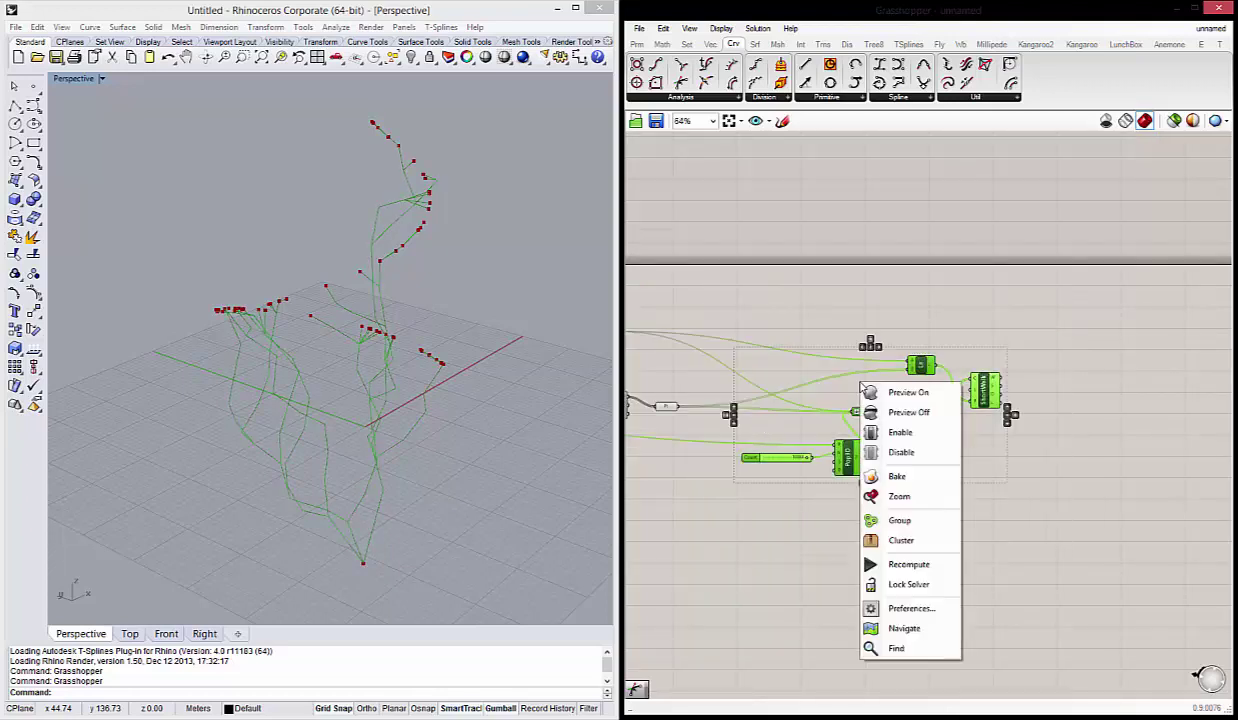
pyautogui.click(877, 514)
pyautogui.scroll(1, 907, 461)
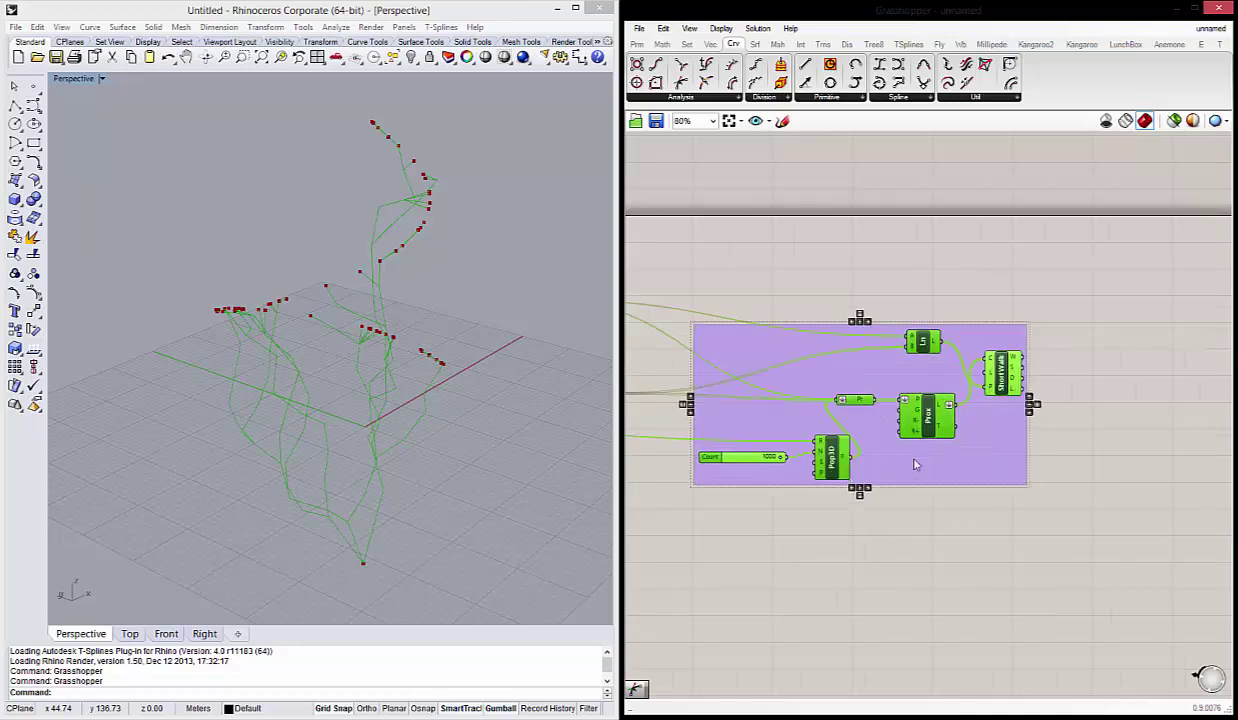
pyautogui.rightClick(914, 462)
pyautogui.moveTo(962, 602)
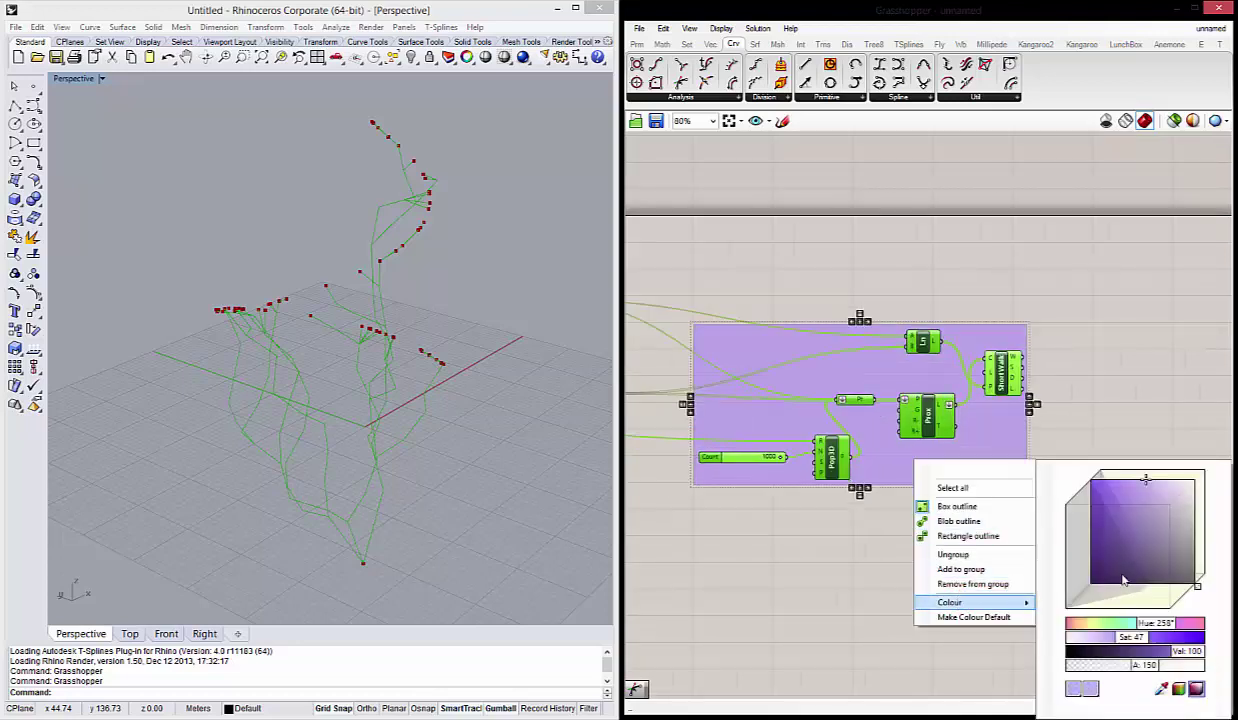
pyautogui.moveTo(1123, 580); pyautogui.dragTo(1090, 541)
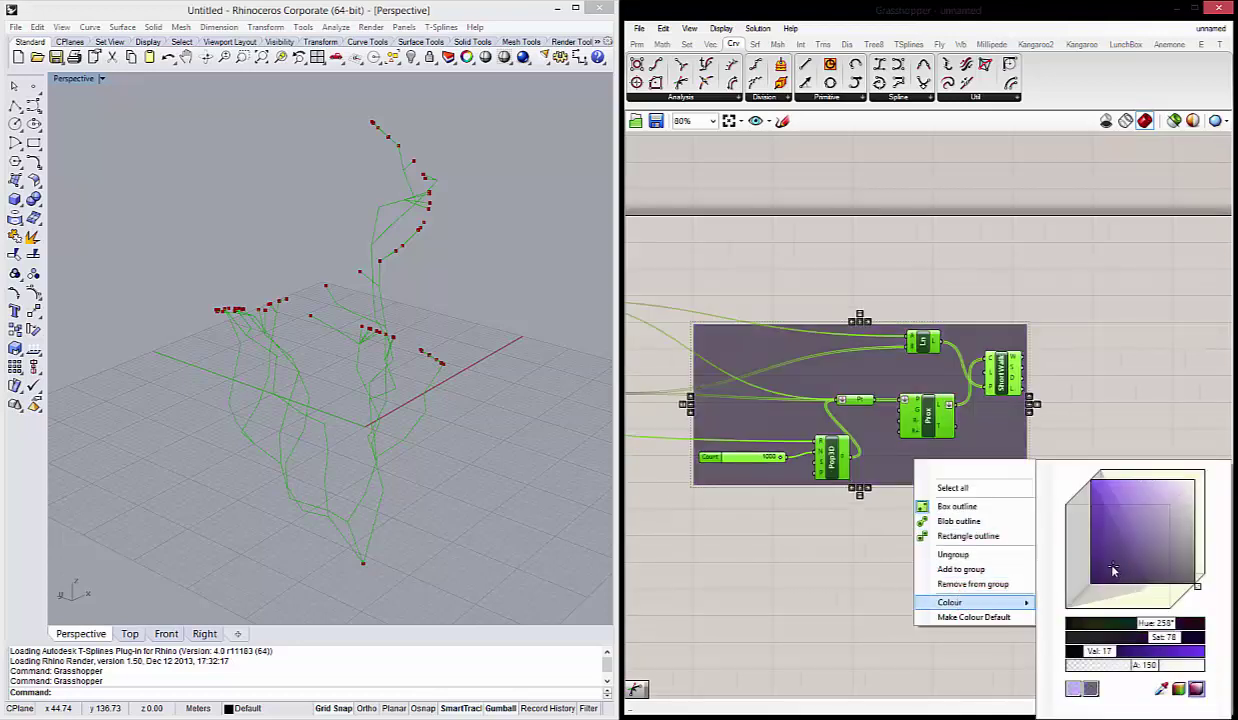
pyautogui.click(958, 469)
pyautogui.write('Ramifica')
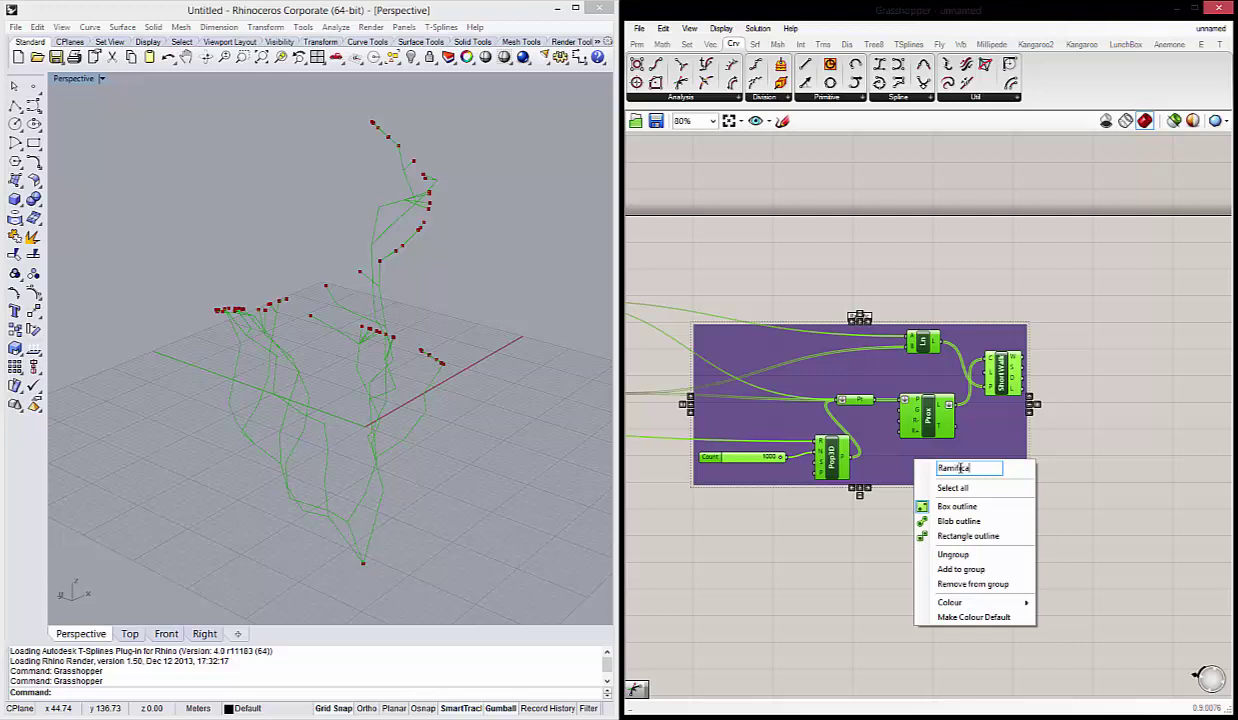
pyautogui.write('cio')
pyautogui.write('nes')
pyautogui.click(953, 270)
# Nudge the Domain slider, Dom and Evaluate components into place and window-select the random point components.
pyautogui.moveTo(953, 270); pyautogui.dragTo(929, 325, button='right')
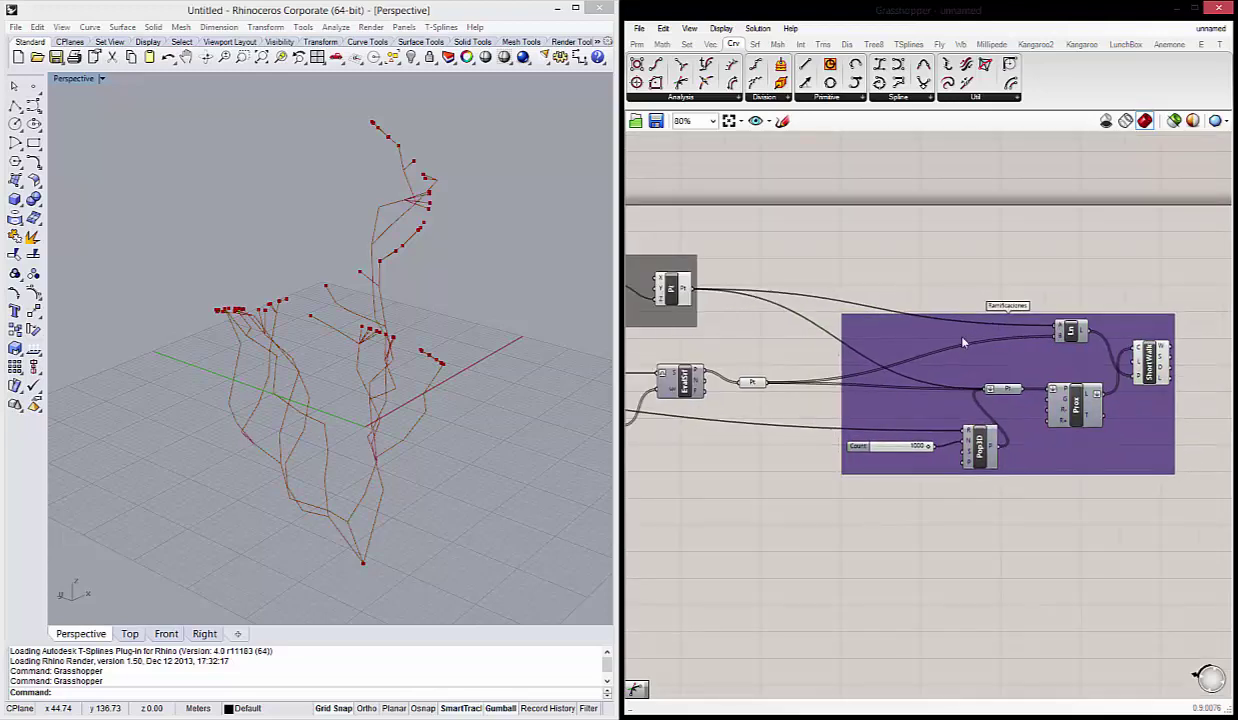
pyautogui.scroll(-2, 929, 325)
pyautogui.moveTo(798, 406); pyautogui.dragTo(782, 437, button='right')
pyautogui.moveTo(688, 394); pyautogui.dragTo(692, 387)
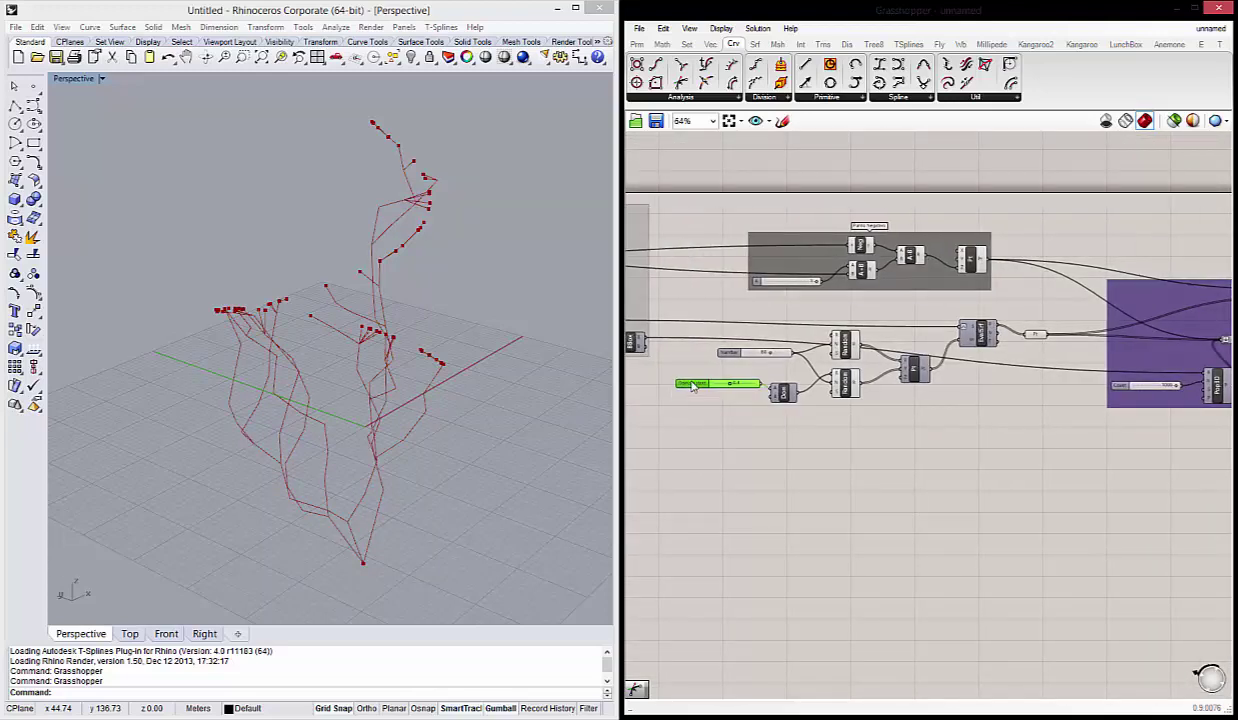
pyautogui.moveTo(783, 391); pyautogui.dragTo(788, 383)
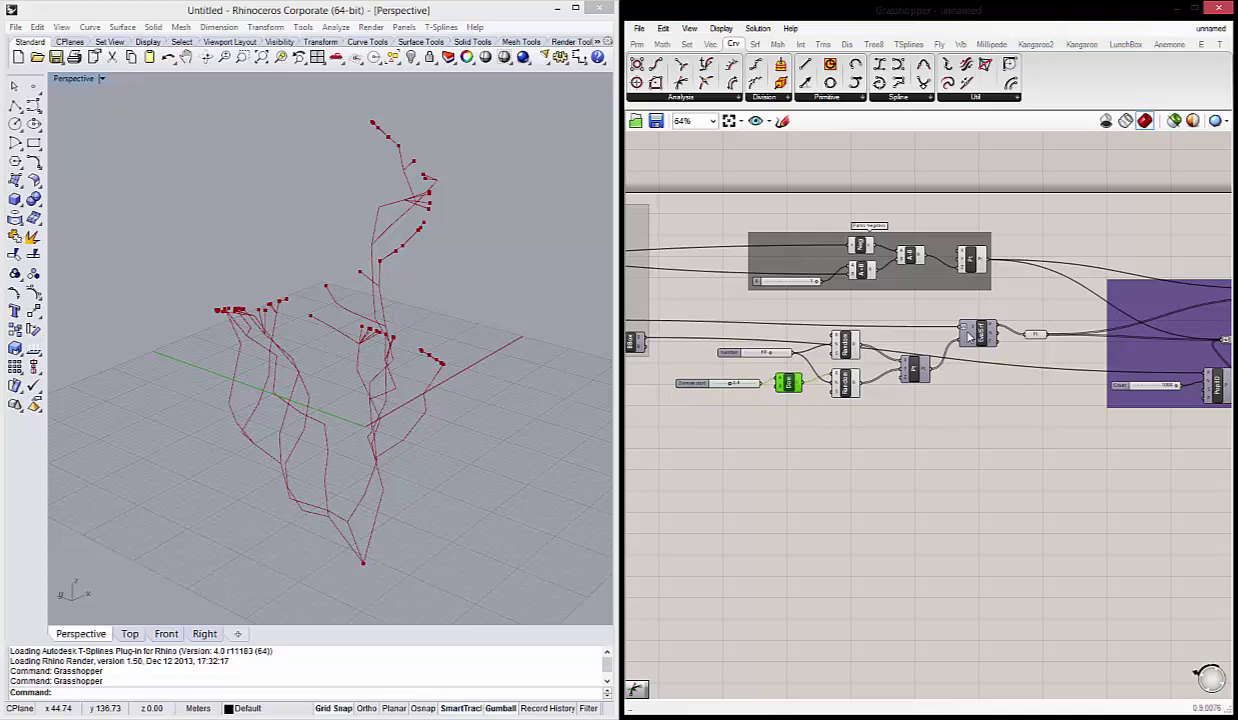
pyautogui.moveTo(969, 337); pyautogui.dragTo(966, 345)
pyautogui.click(1035, 335)
pyautogui.moveTo(1037, 490); pyautogui.dragTo(652, 282)
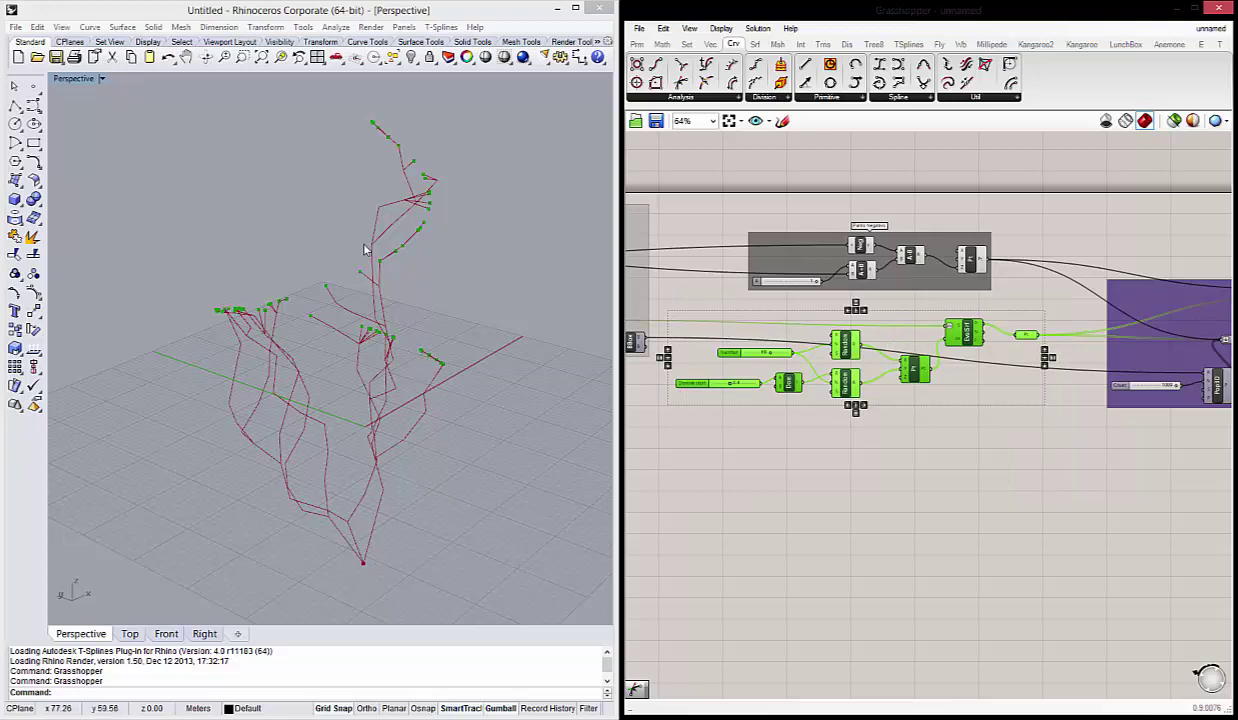
pyautogui.click(857, 500)
pyautogui.scroll(-3, 859, 395)
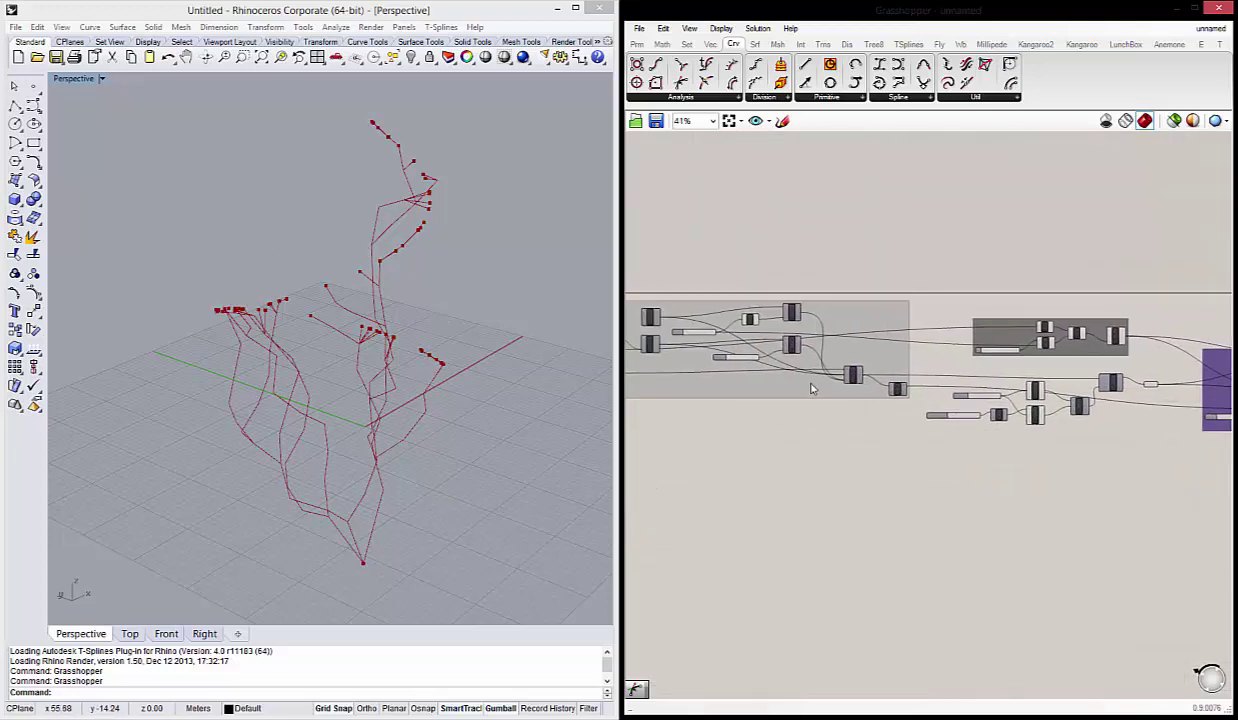
# Select Deform so its red egg-shaped surface shows in Rhino.
pyautogui.scroll(3, 812, 388)
pyautogui.scroll(2, 840, 384)
pyautogui.click(984, 381)
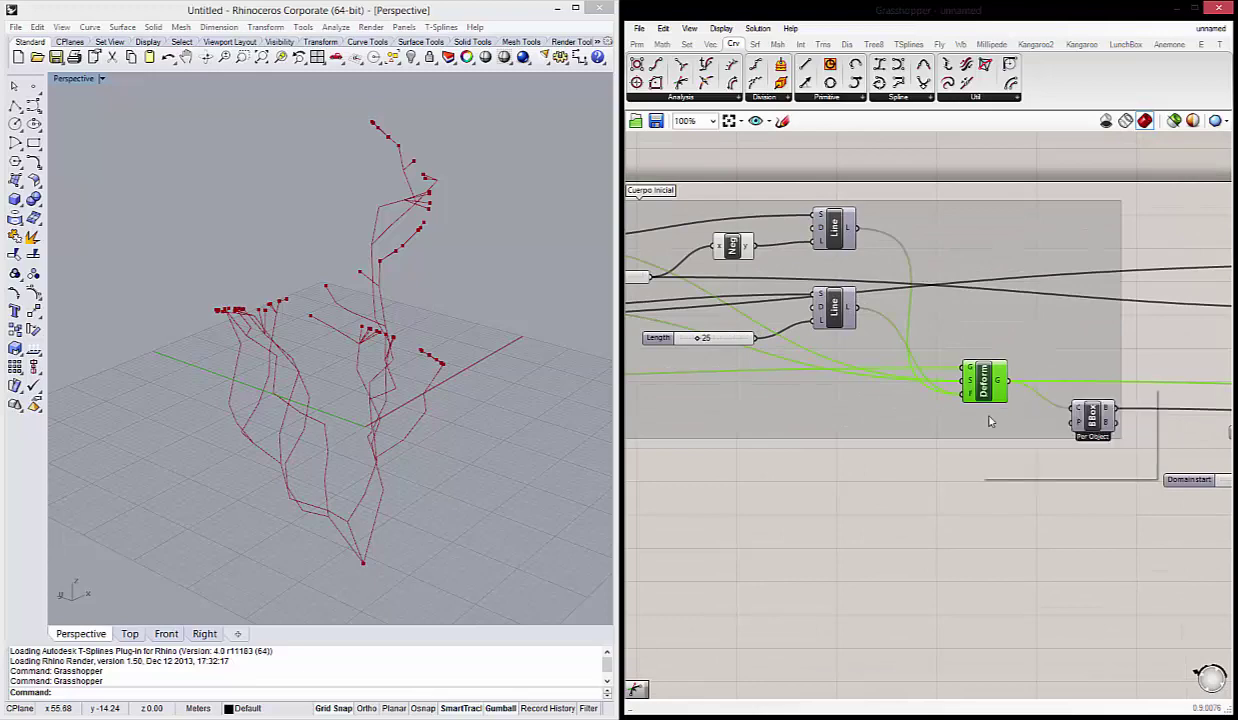
pyautogui.click(873, 541)
# Group the Random, Pt and EvalSrf random surface-point components.
pyautogui.scroll(-2, 873, 541)
pyautogui.moveTo(873, 541)
pyautogui.mouseDown(button='right')
pyautogui.moveTo(817, 483)
pyautogui.moveTo(669, 453)
pyautogui.mouseUp(button='right')
pyautogui.scroll(1, 1102, 493)
pyautogui.moveTo(1180, 544); pyautogui.dragTo(717, 293)
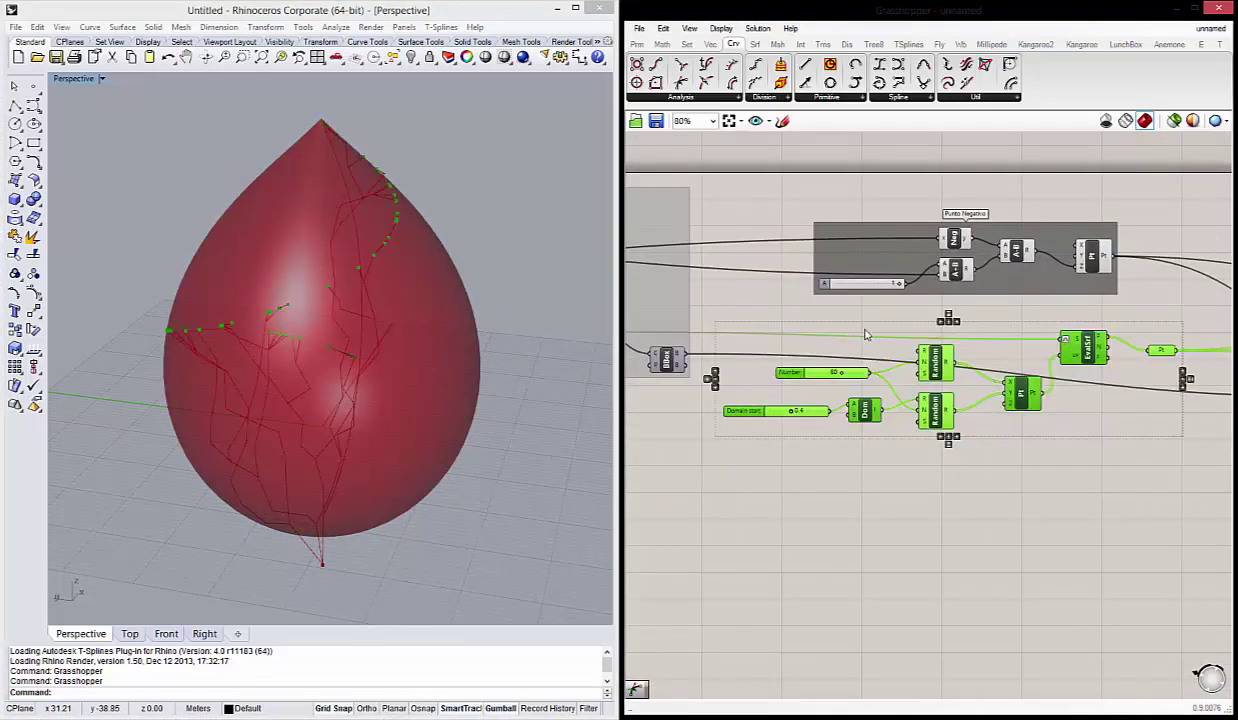
pyautogui.rightClick(867, 328)
pyautogui.click(914, 467)
# Keep the light purple colour and name the group 'Puntos Random Esfera 02'.
pyautogui.scroll(1, 993, 373)
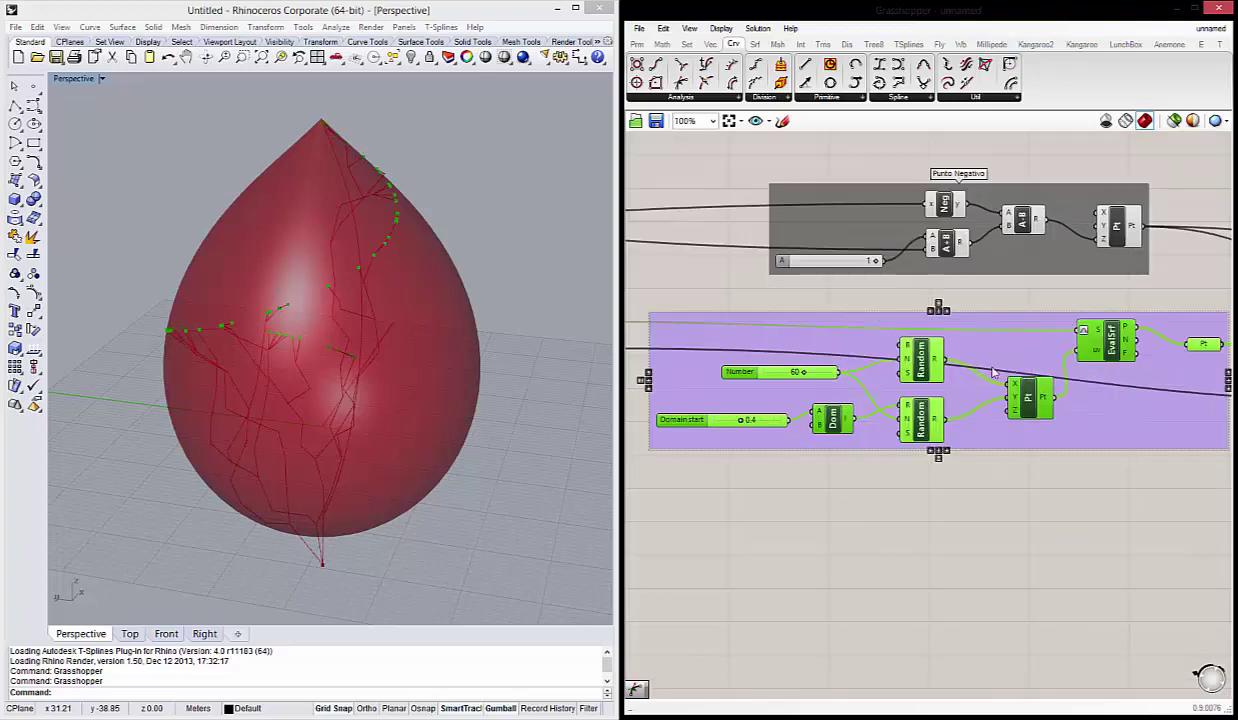
pyautogui.rightClick(1007, 347)
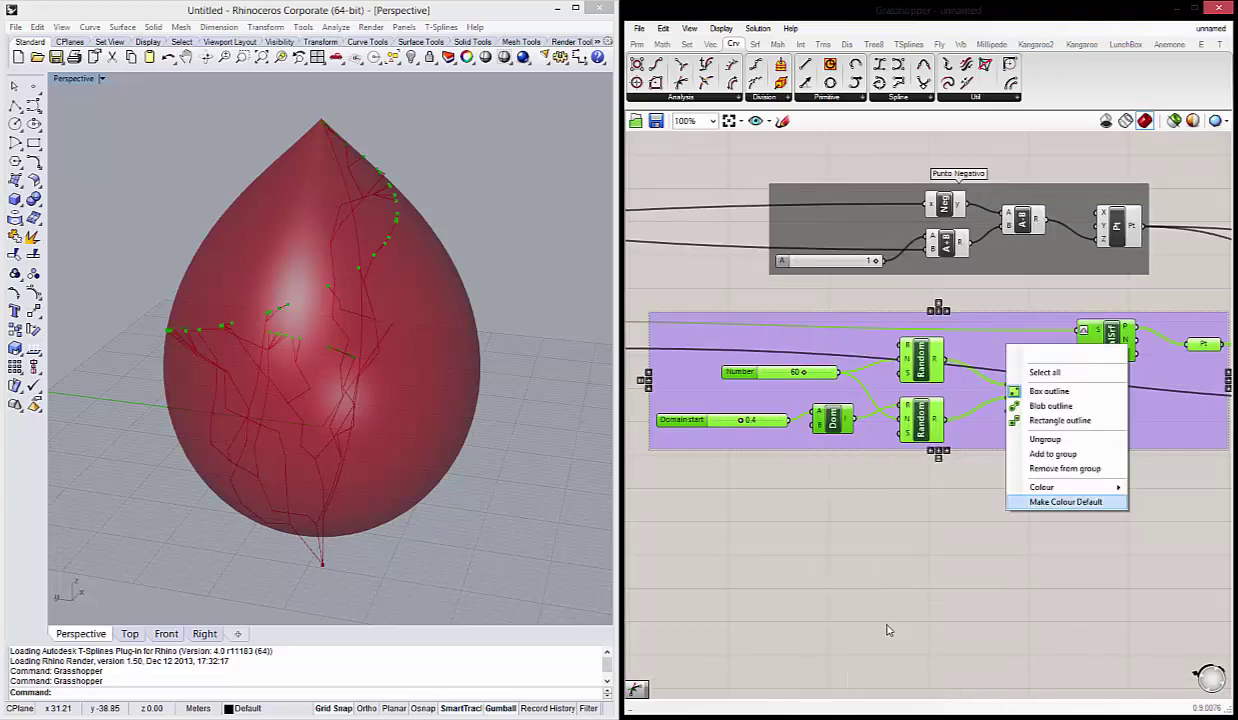
pyautogui.click(1065, 501)
pyautogui.click(953, 520)
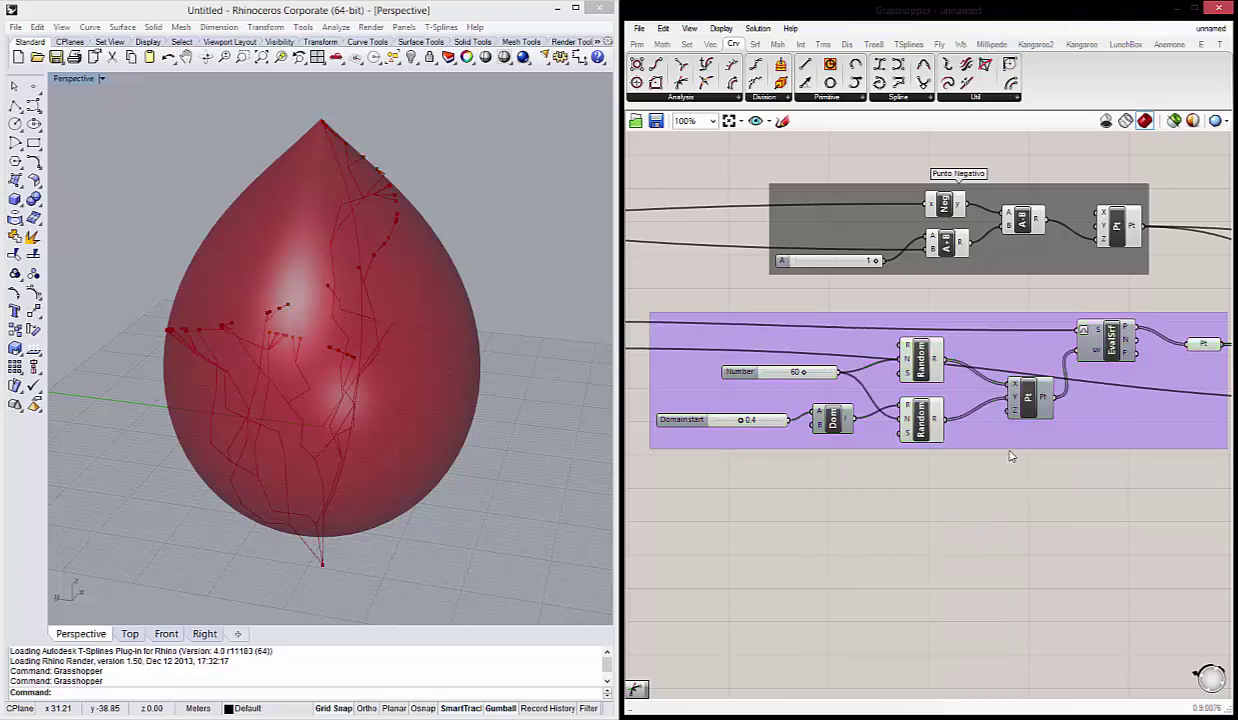
pyautogui.rightClick(986, 431)
pyautogui.write('P')
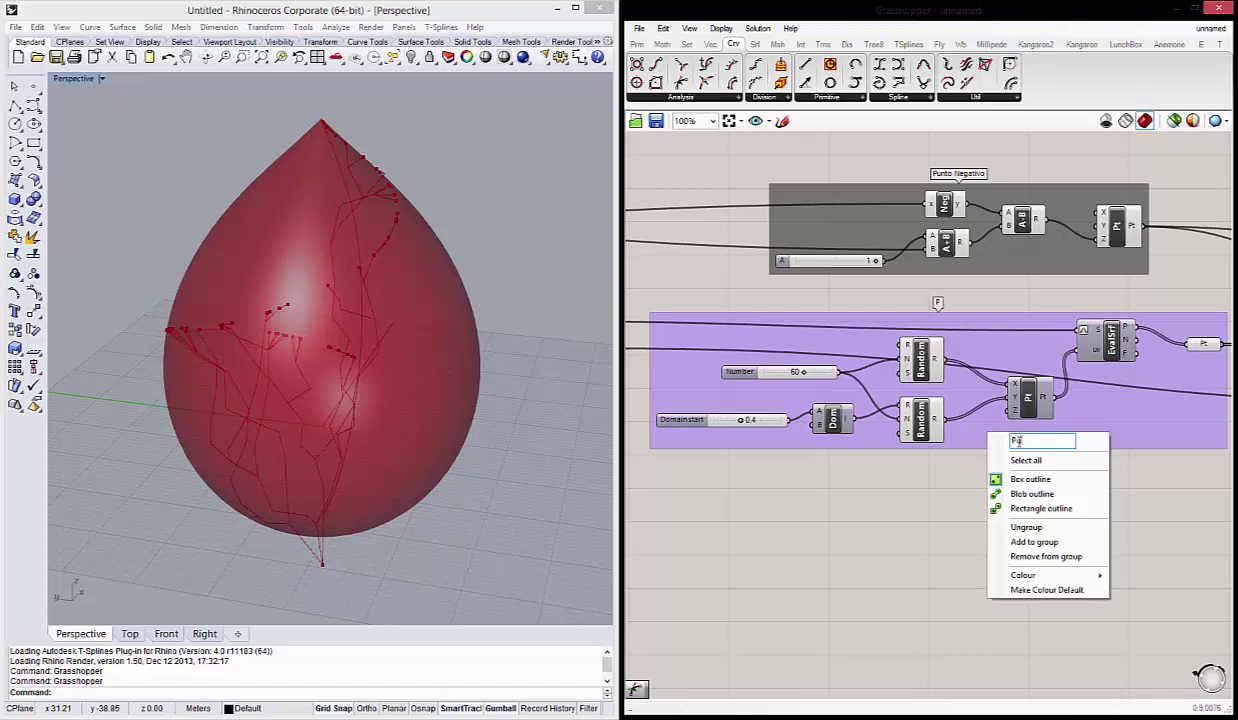
pyautogui.write('untos')
pyautogui.write(' Random E')
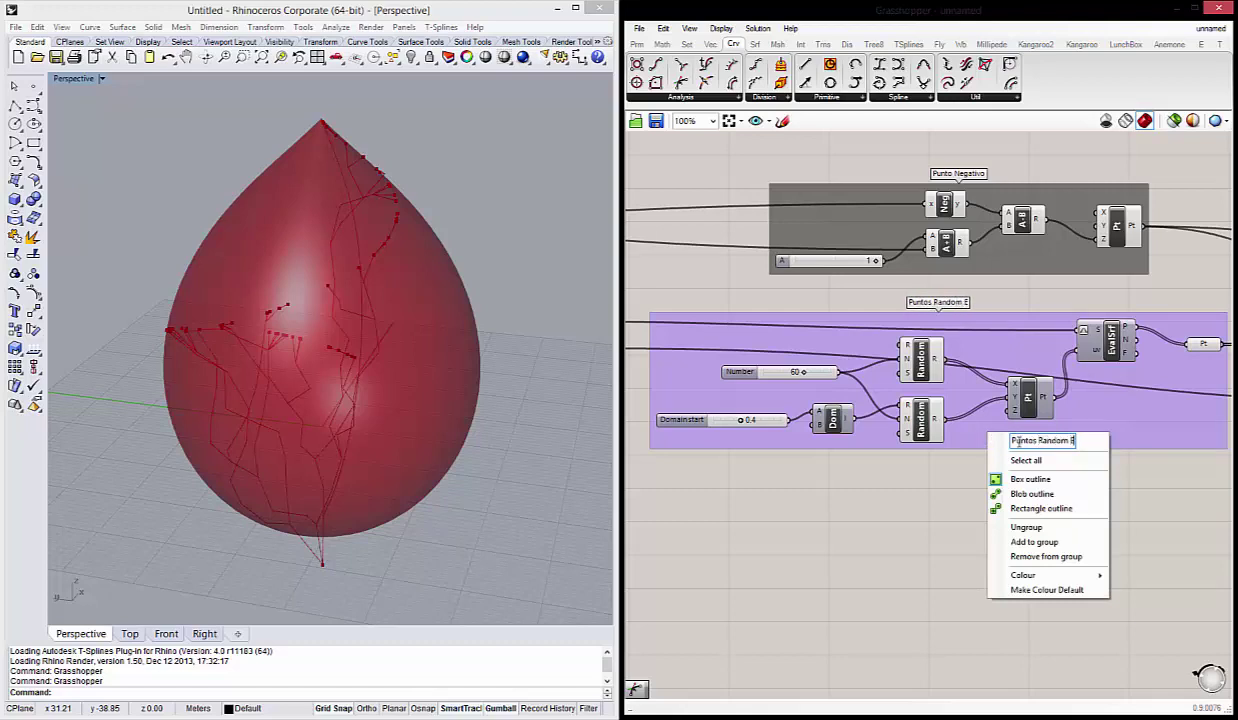
pyautogui.write('sfera')
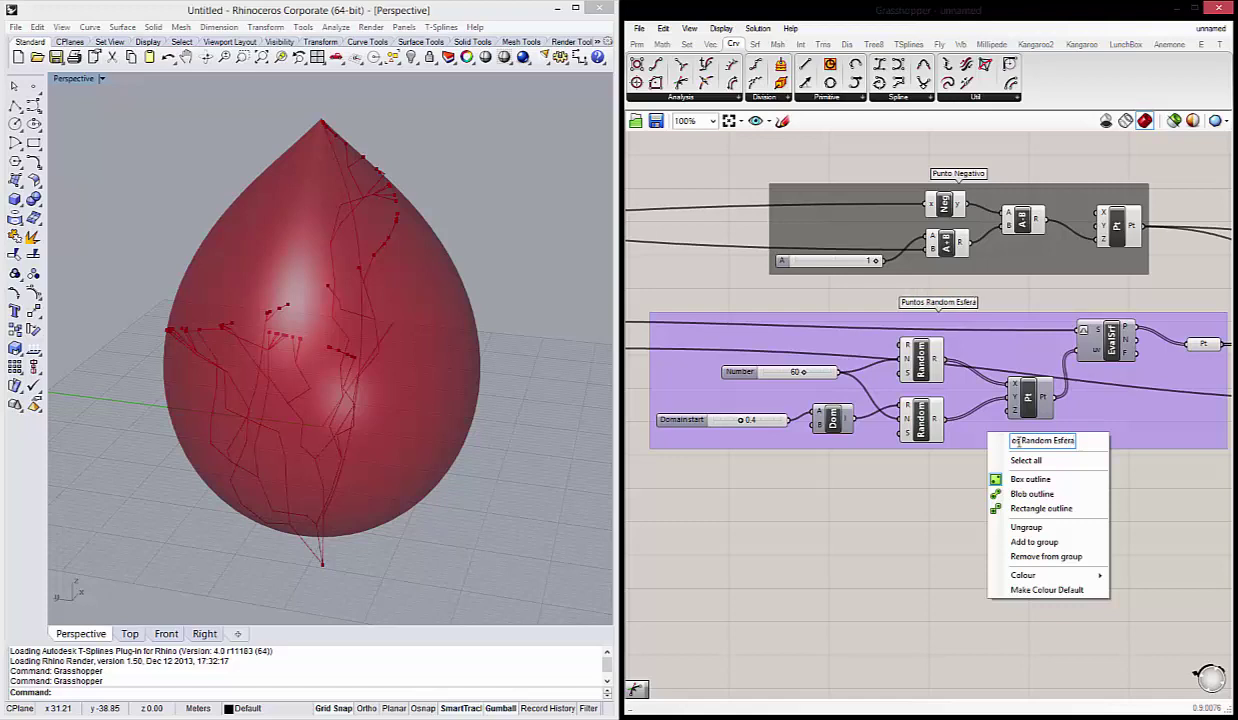
pyautogui.write(' 02')
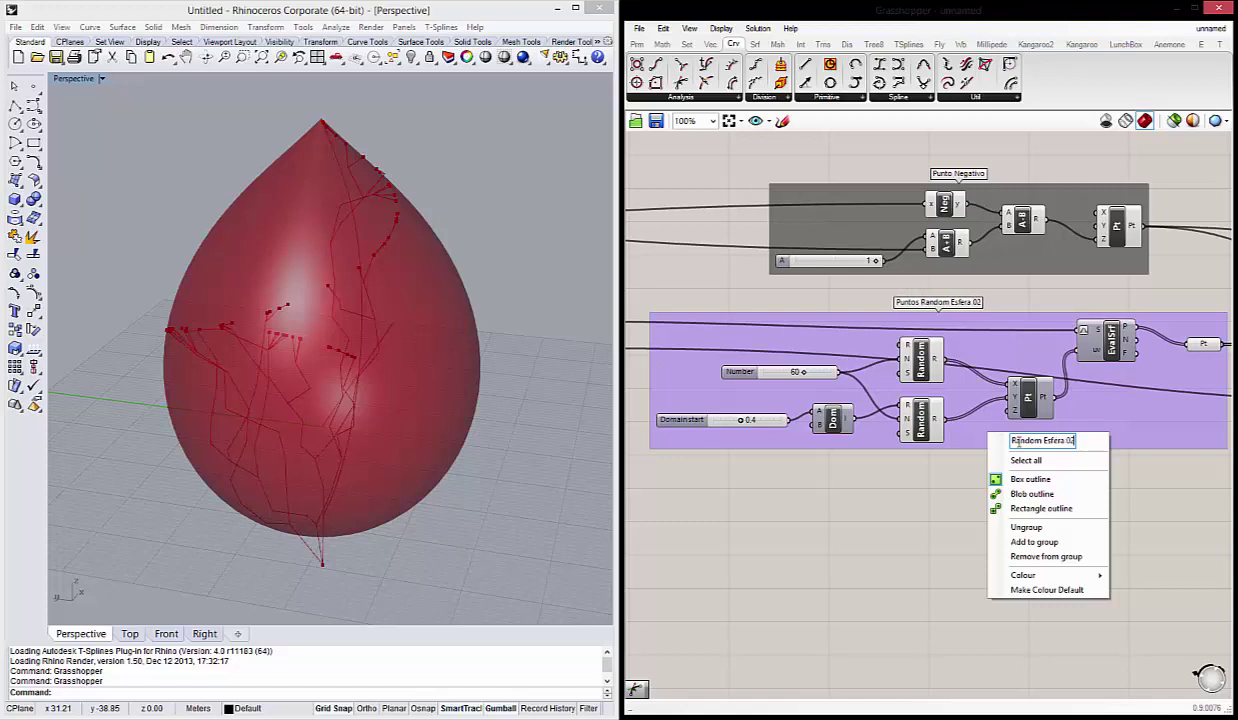
pyautogui.press('Return')
pyautogui.scroll(-4, 826, 318)
# Select the Punto Negativo group and check its quick-action menu without changes.
pyautogui.scroll(2, 826, 318)
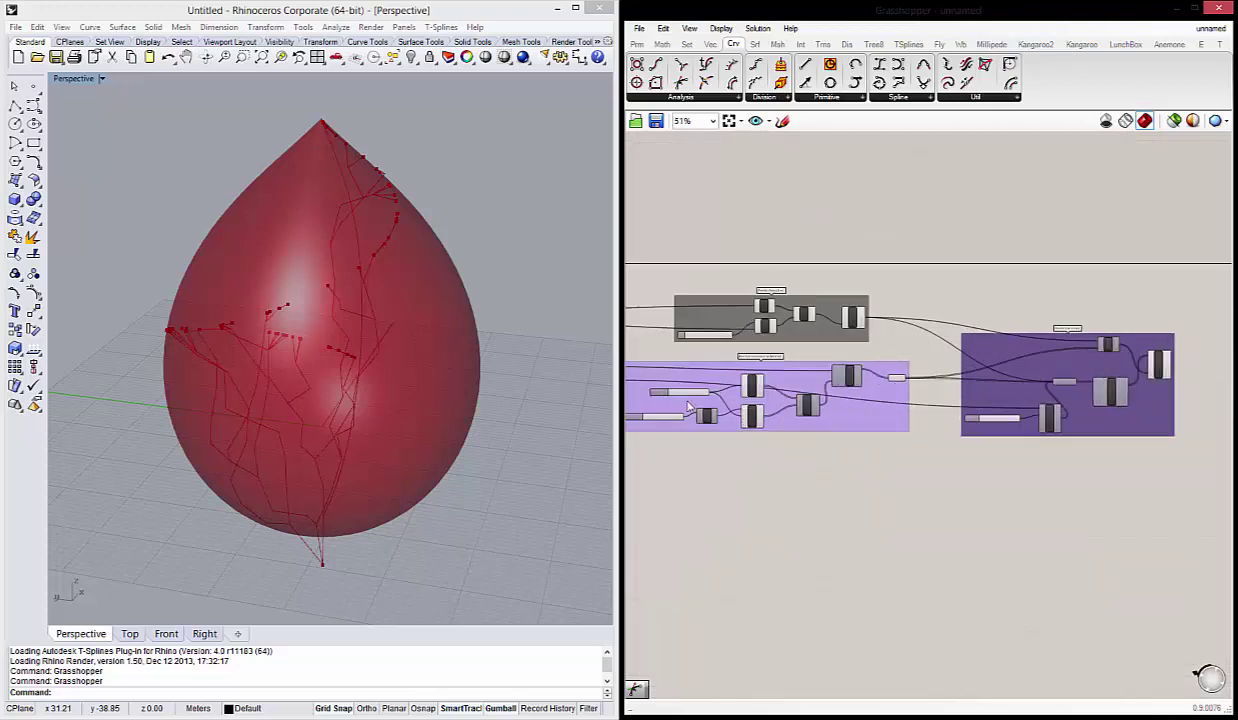
pyautogui.scroll(1, 826, 318)
pyautogui.scroll(2, 826, 318)
pyautogui.middleClick(948, 345)
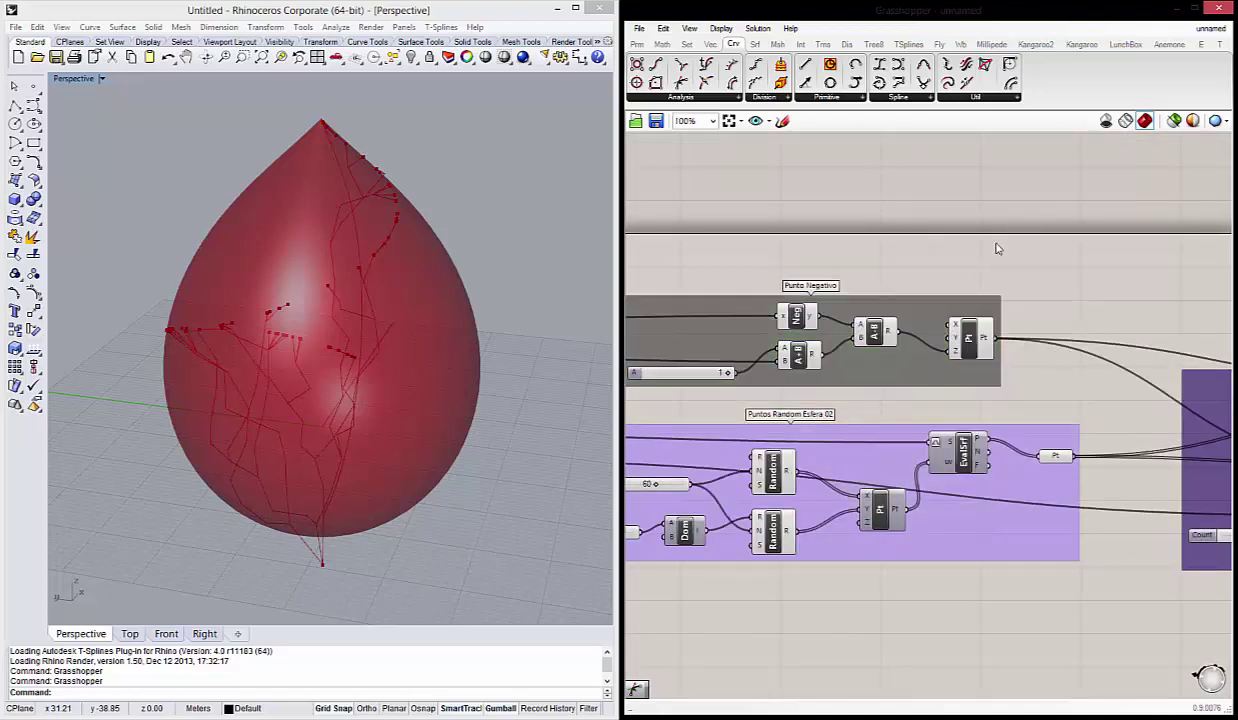
pyautogui.scroll(2, 944, 338)
pyautogui.click(907, 277)
pyautogui.middleClick(916, 290)
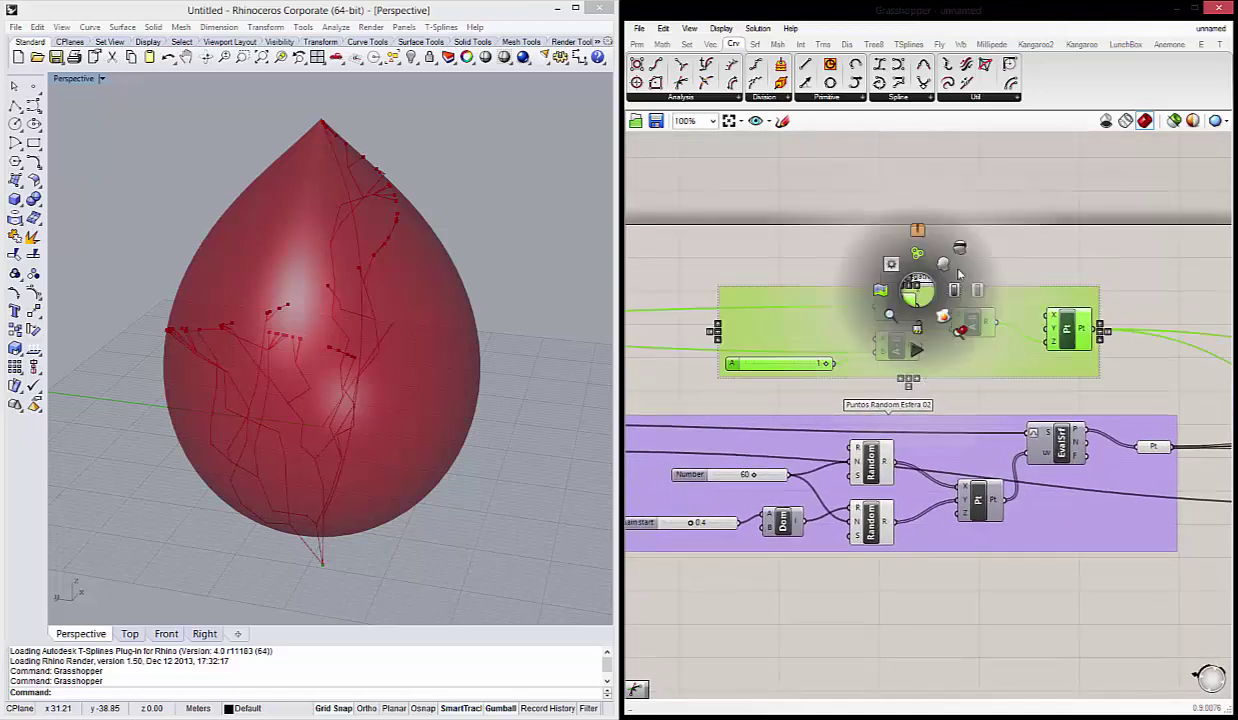
pyautogui.click(988, 247)
pyautogui.scroll(-1, 1008, 485)
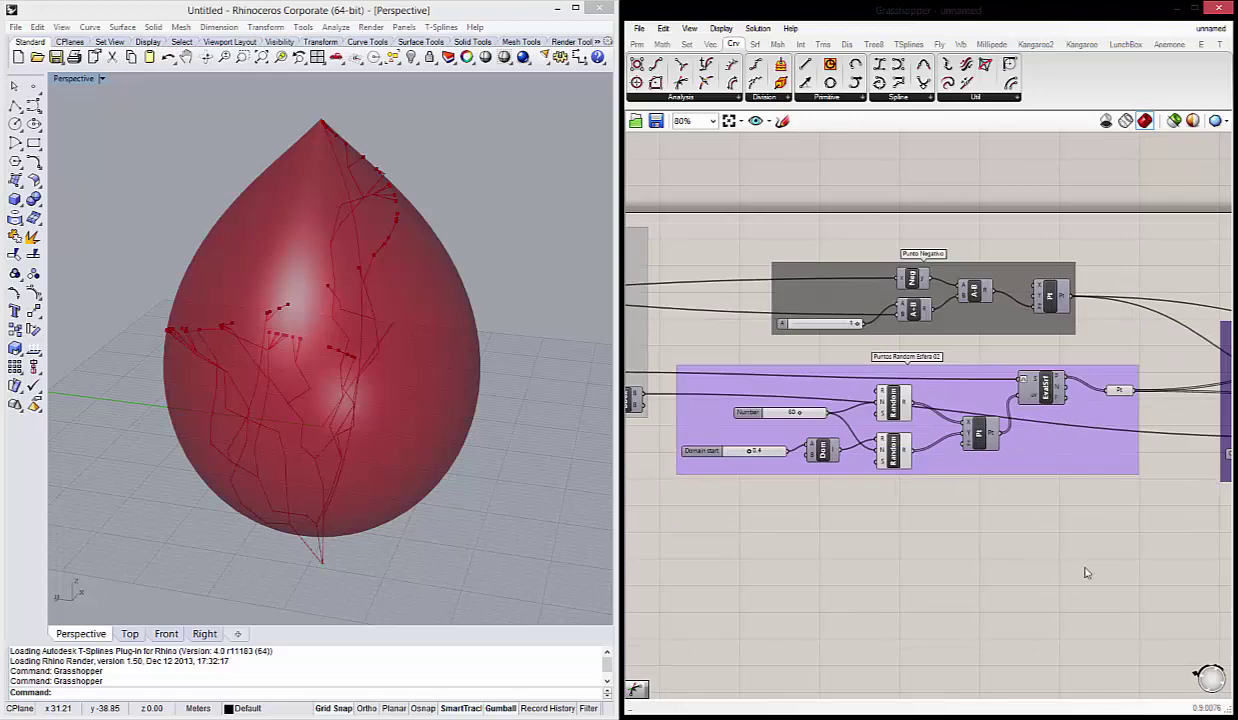
# Hide the Puntos Random Esfera 02 group's points via the radial menu.
pyautogui.moveTo(1100, 555); pyautogui.dragTo(730, 365)
pyautogui.moveTo(1135, 510); pyautogui.dragTo(680, 356)
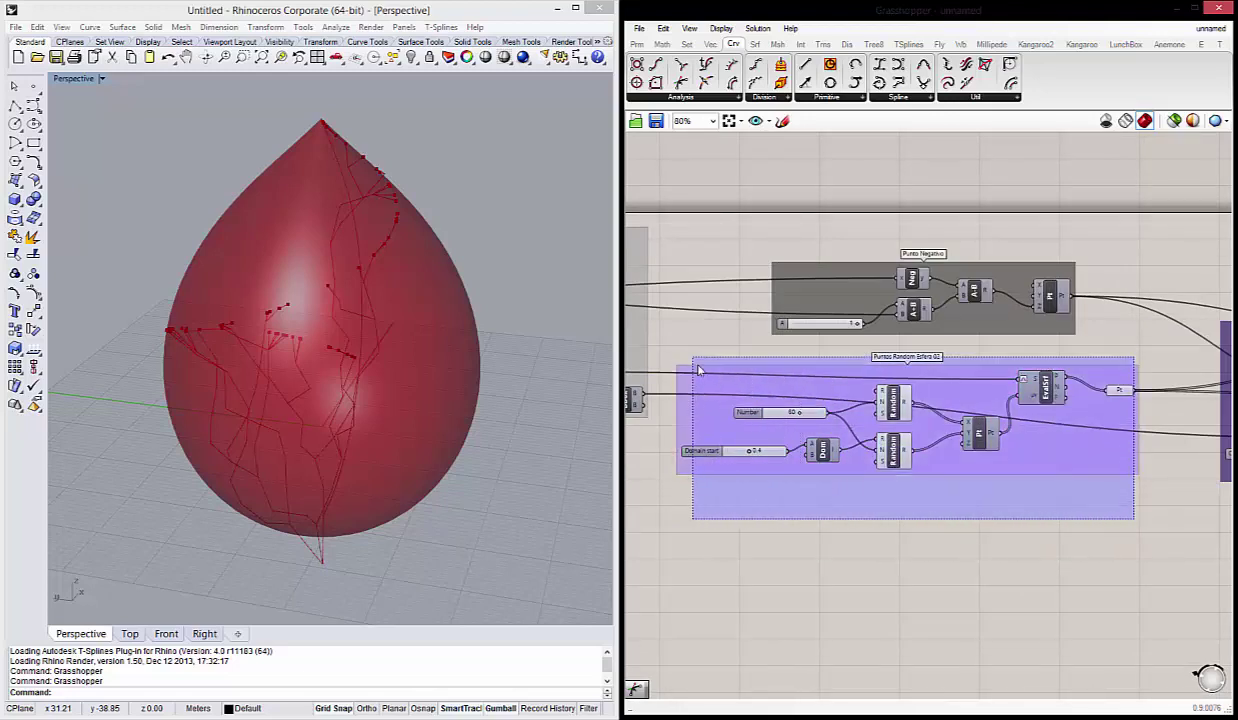
pyautogui.middleClick(765, 378)
pyautogui.click(803, 335)
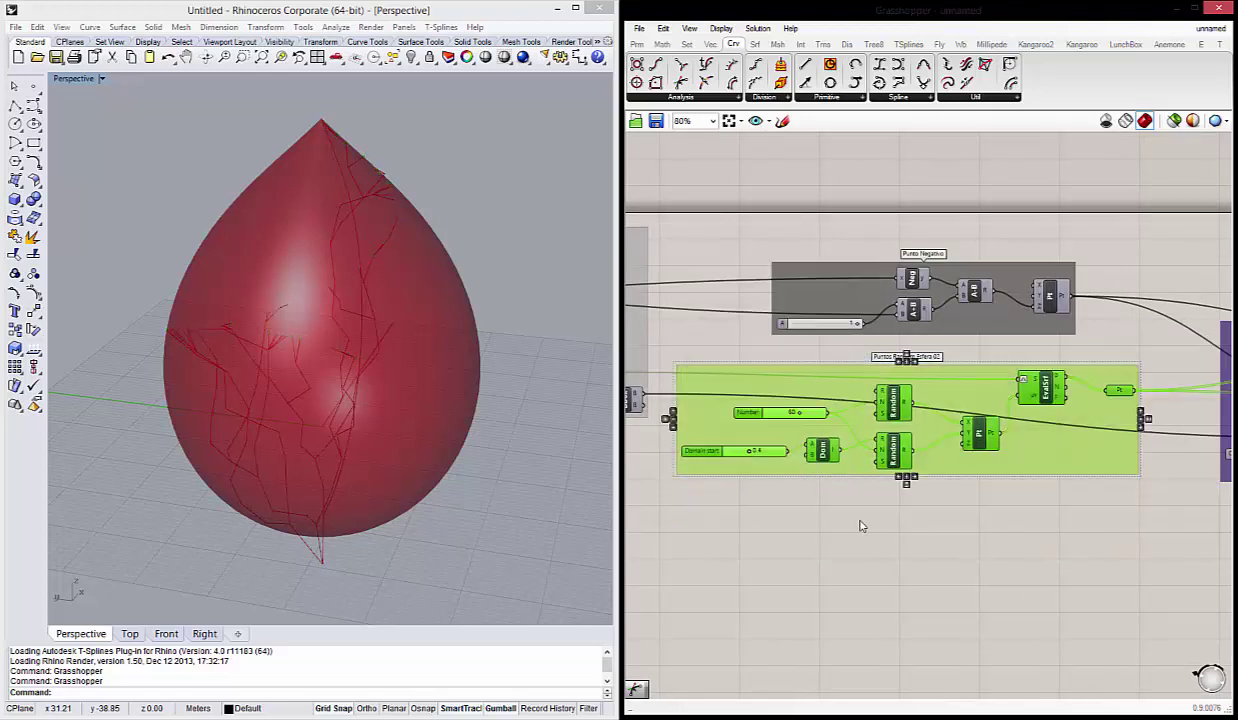
pyautogui.click(835, 500)
pyautogui.scroll(-2, 788, 458)
pyautogui.scroll(4, 774, 403)
# Turn off the Deform component's preview to hide the egg-shaped surface.
pyautogui.click(764, 333)
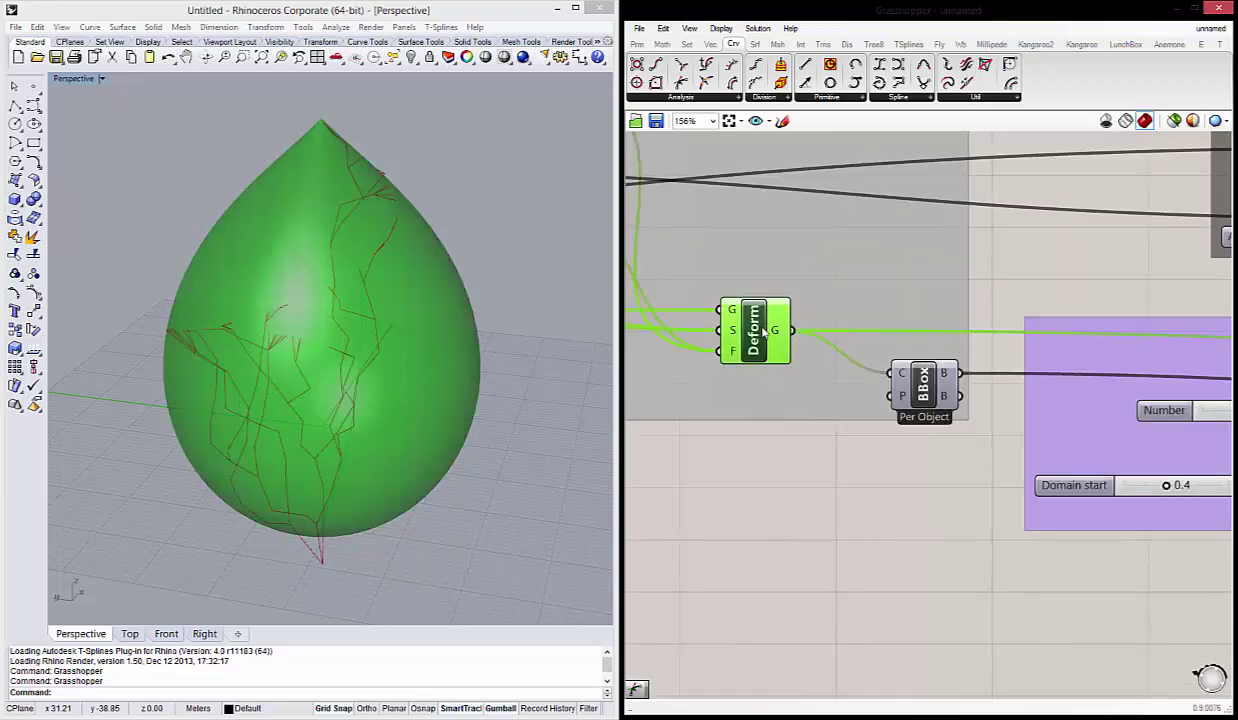
pyautogui.rightClick(765, 333)
pyautogui.click(790, 354)
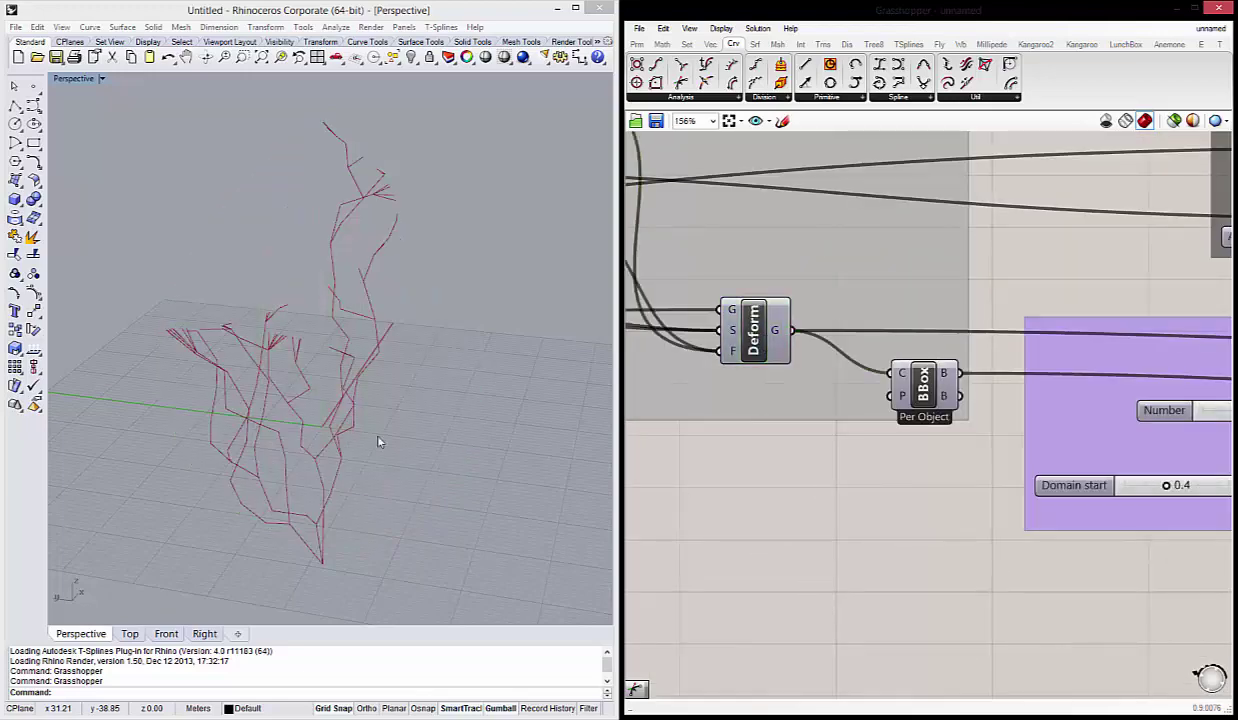
pyautogui.moveTo(378, 441); pyautogui.dragTo(296, 434, button='right')
pyautogui.scroll(-3, 1001, 458)
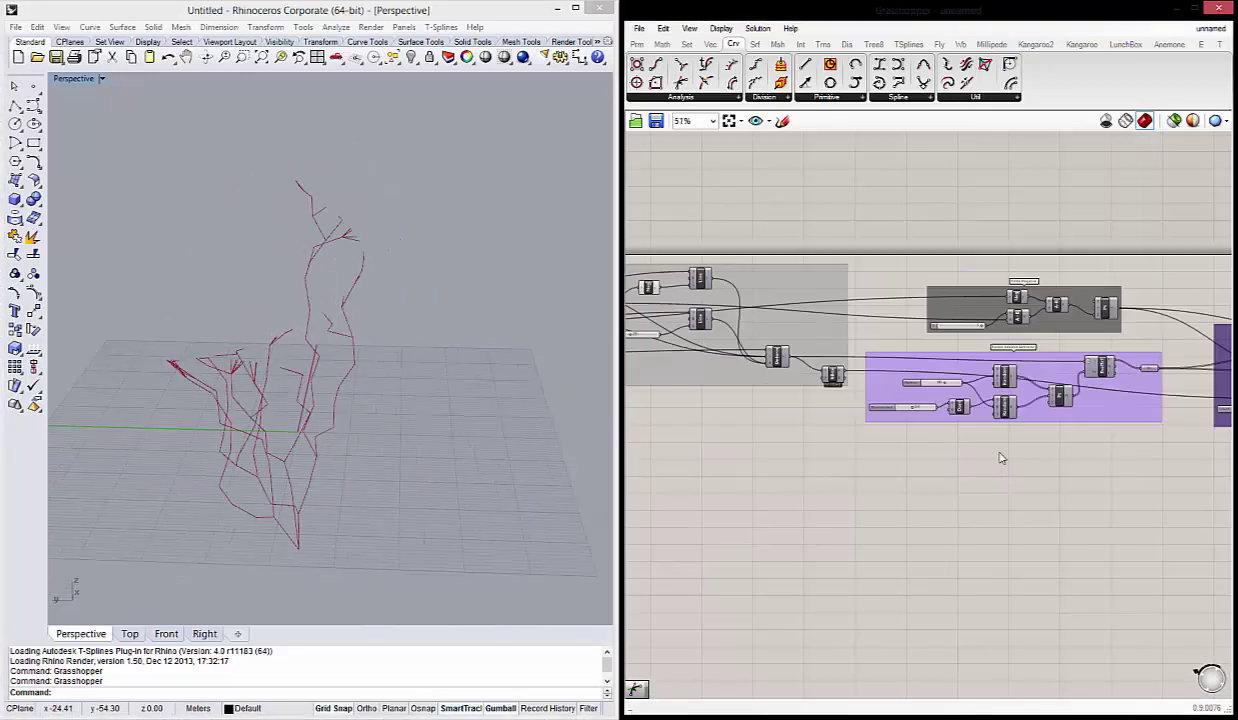
pyautogui.scroll(2, 935, 330)
# Inspect the ShortWalk branch curves from several angles and close the coral photo.
pyautogui.click(963, 325)
pyautogui.moveTo(330, 440)
pyautogui.mouseDown(button='right')
pyautogui.moveTo(356, 449)
pyautogui.moveTo(285, 317)
pyautogui.mouseUp(button='right')
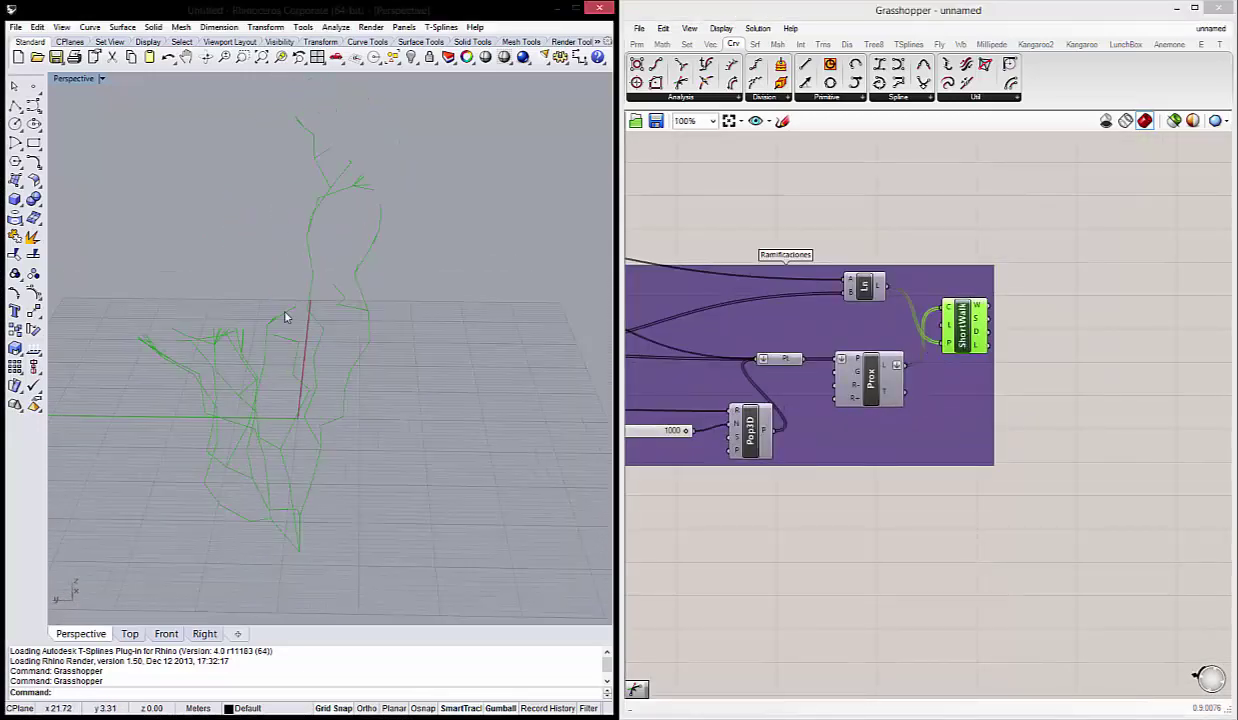
pyautogui.click(967, 587)
pyautogui.scroll(-3, 973, 483)
pyautogui.scroll(2, 884, 434)
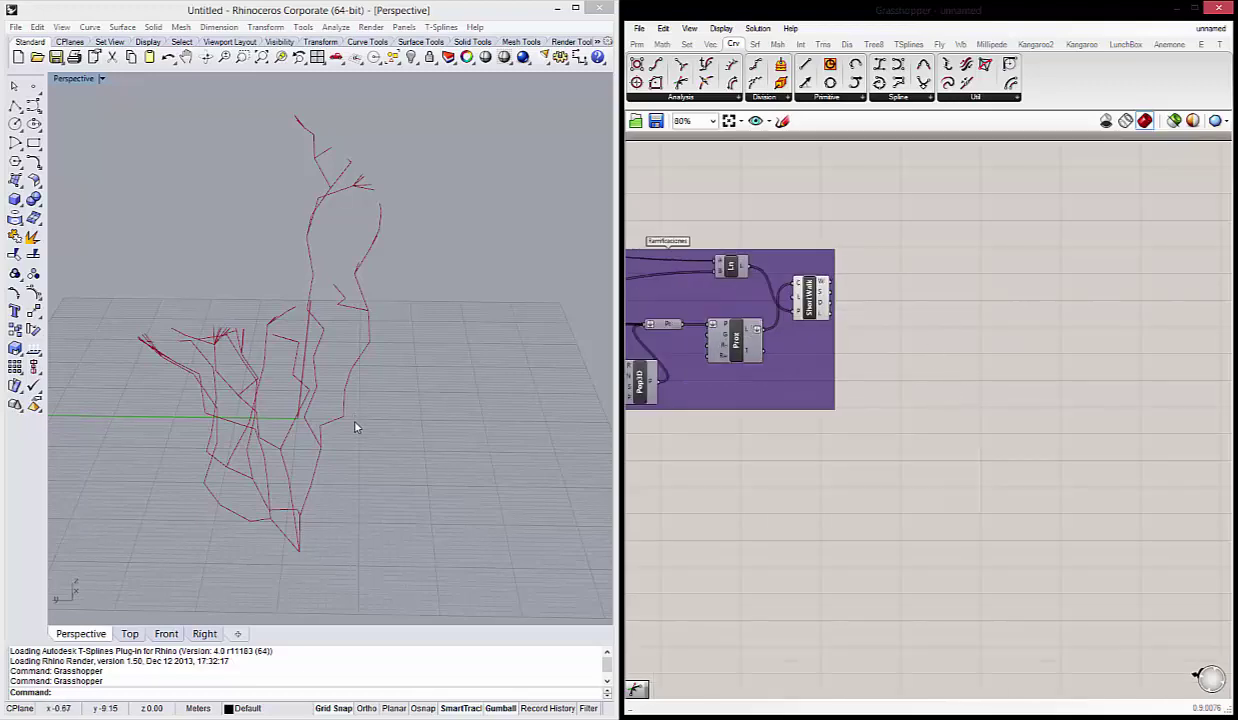
pyautogui.moveTo(342, 406)
pyautogui.mouseDown(button='right')
pyautogui.moveTo(346, 418)
pyautogui.moveTo(348, 387)
pyautogui.mouseUp(button='right')
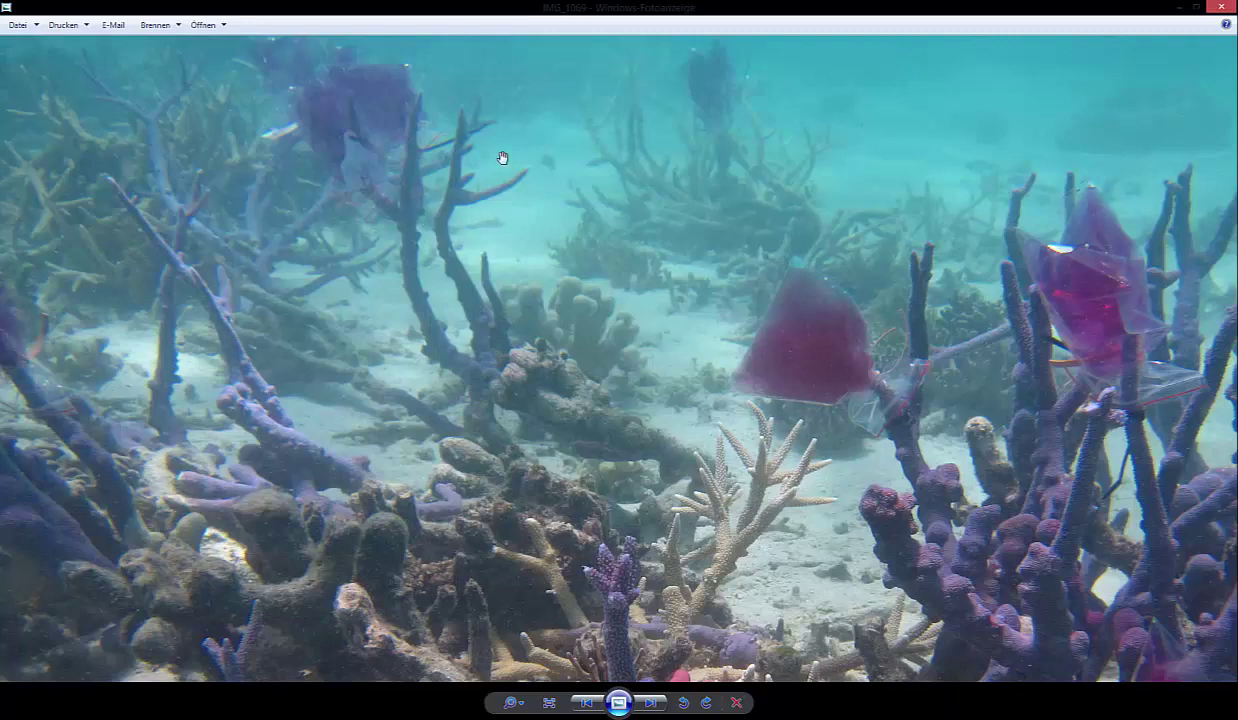
pyautogui.click(1187, 10)
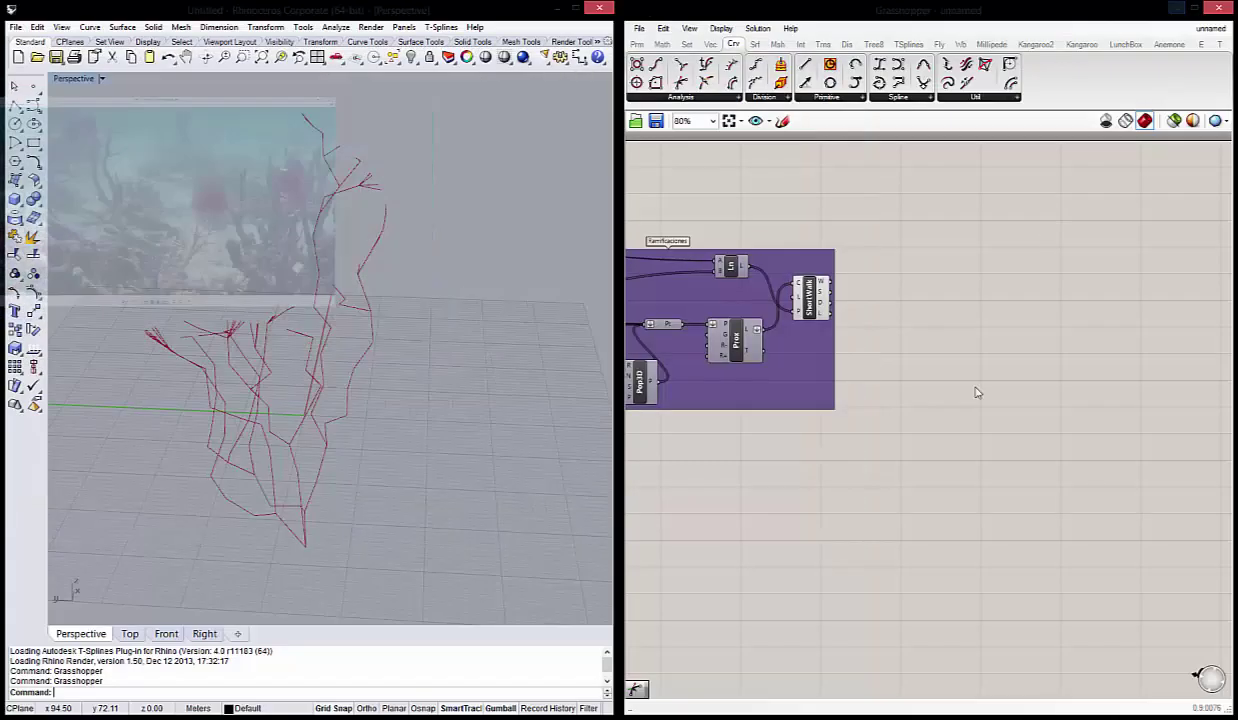
pyautogui.moveTo(912, 420); pyautogui.dragTo(930, 421, button='right')
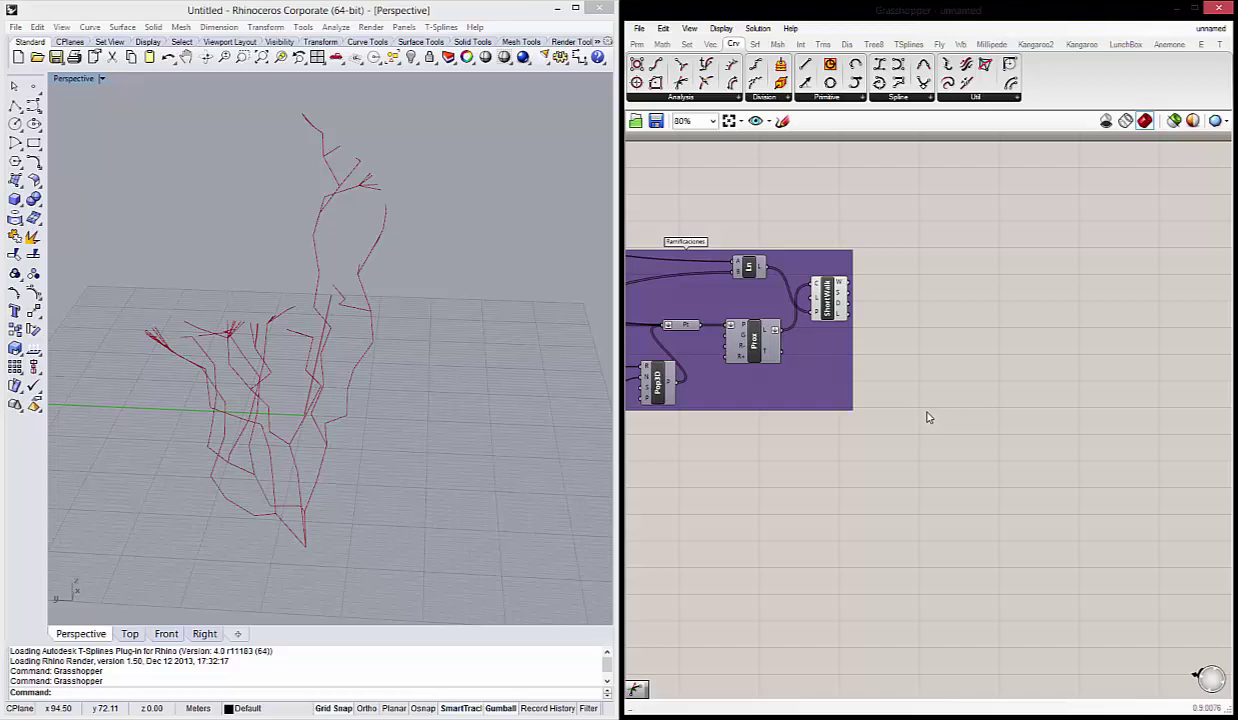
# Place a Discontinuity component beside the Ramificaciones group by searching 'disc'.
pyautogui.doubleClick(993, 324)
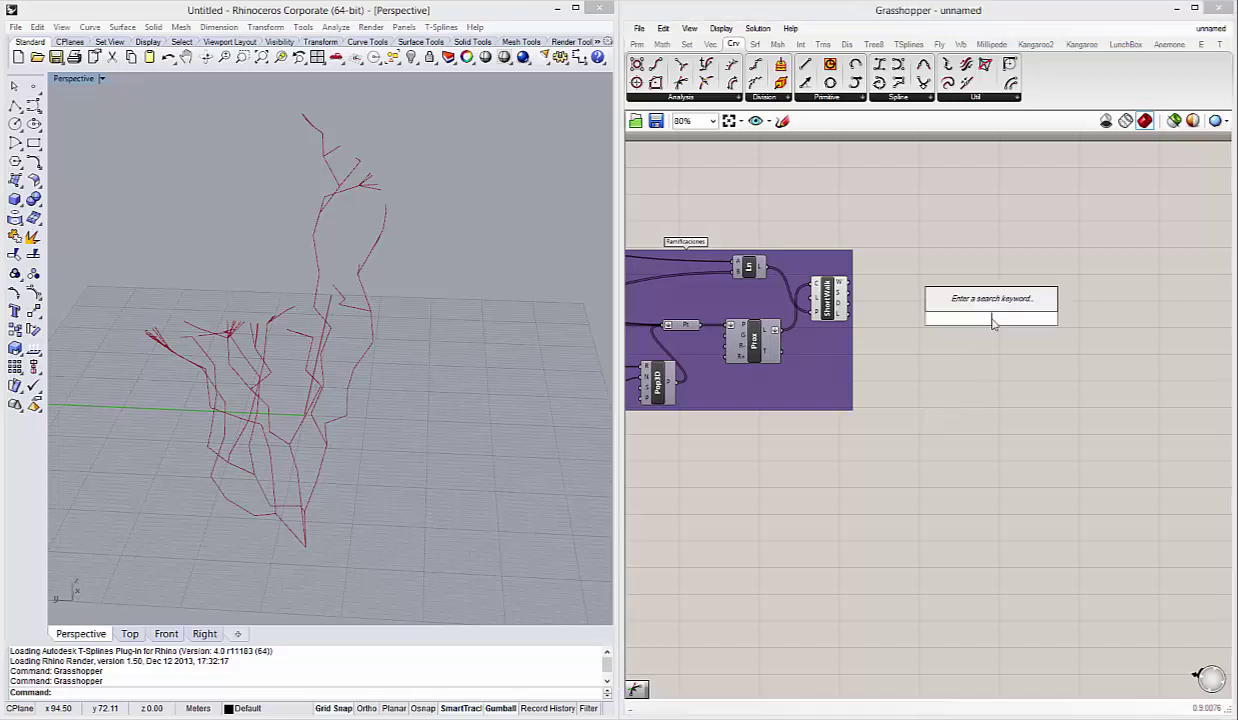
pyautogui.write('disc')
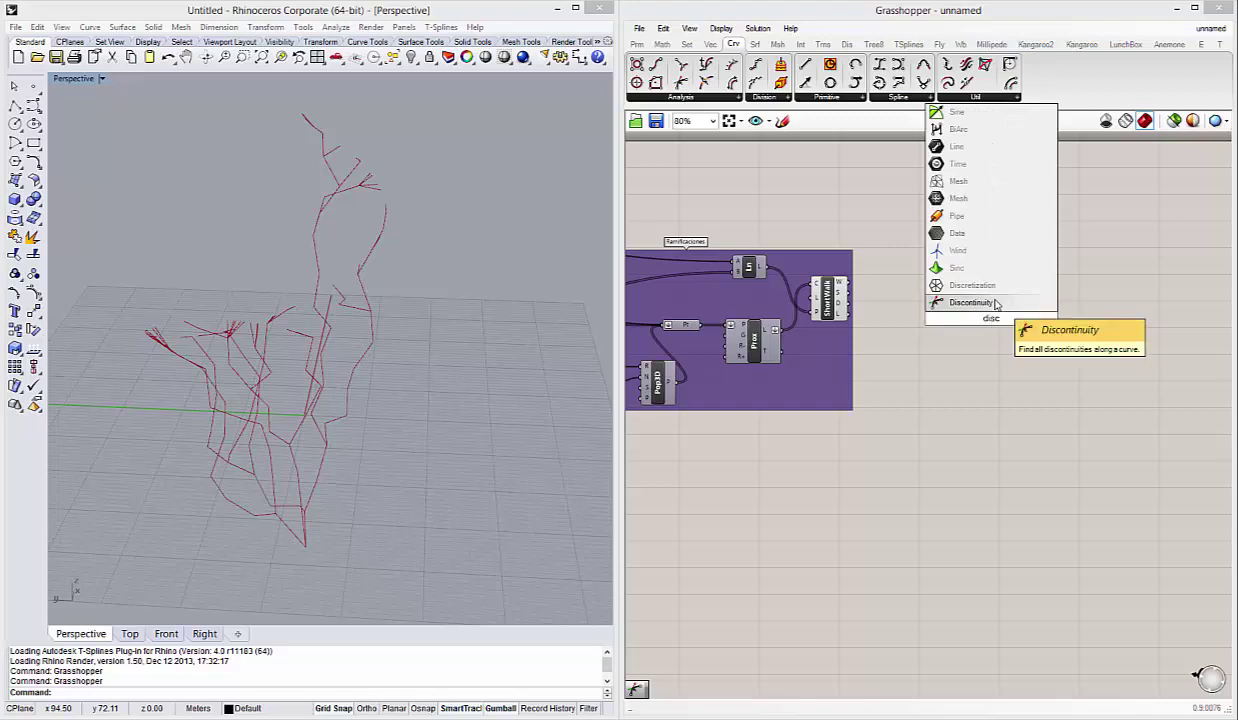
pyautogui.press('Return')
pyautogui.scroll(3, 1000, 320)
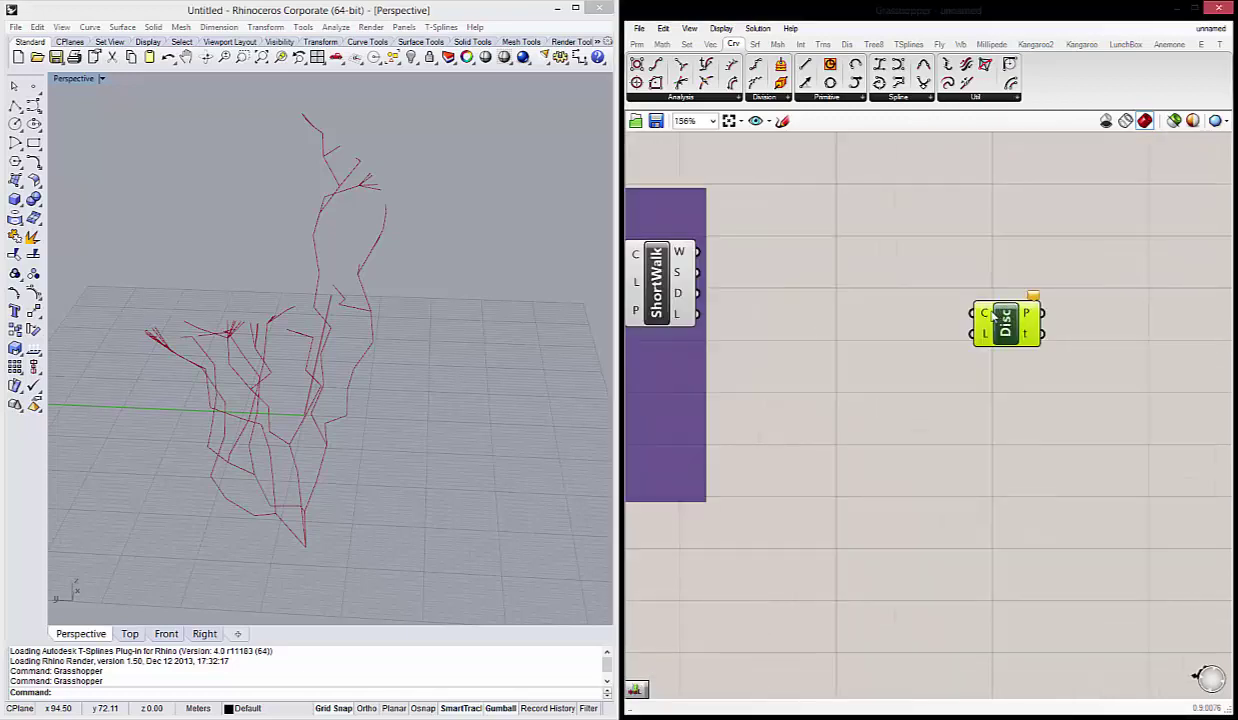
# Set the Discontinuity component's C input to Reparameterize.
pyautogui.rightClick(985, 316)
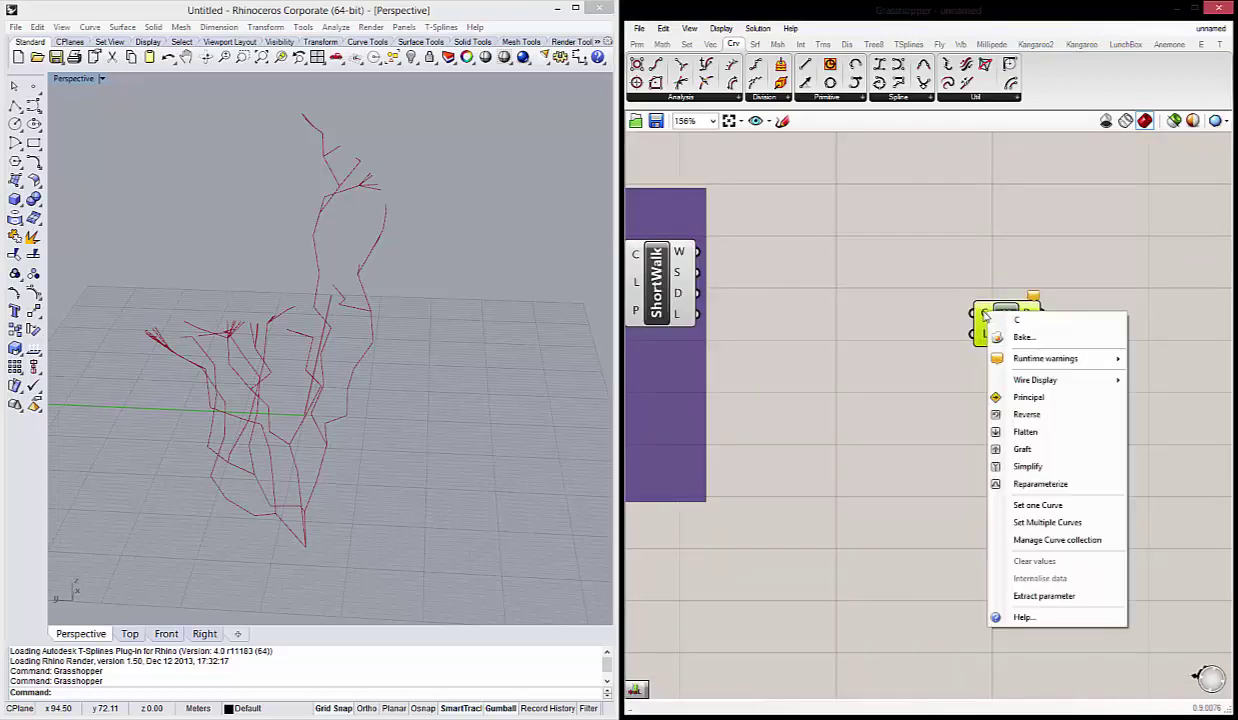
pyautogui.click(929, 367)
pyautogui.scroll(1, 929, 367)
pyautogui.rightClick(984, 302)
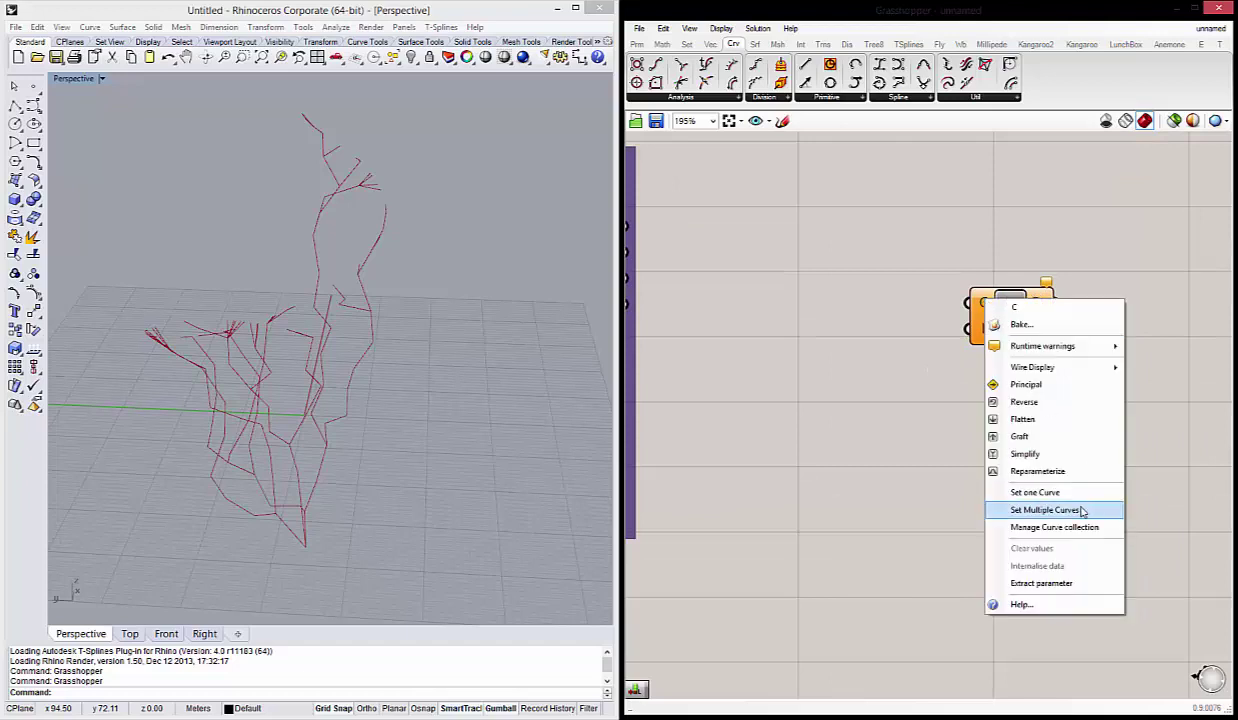
pyautogui.click(1038, 471)
pyautogui.scroll(-3, 989, 337)
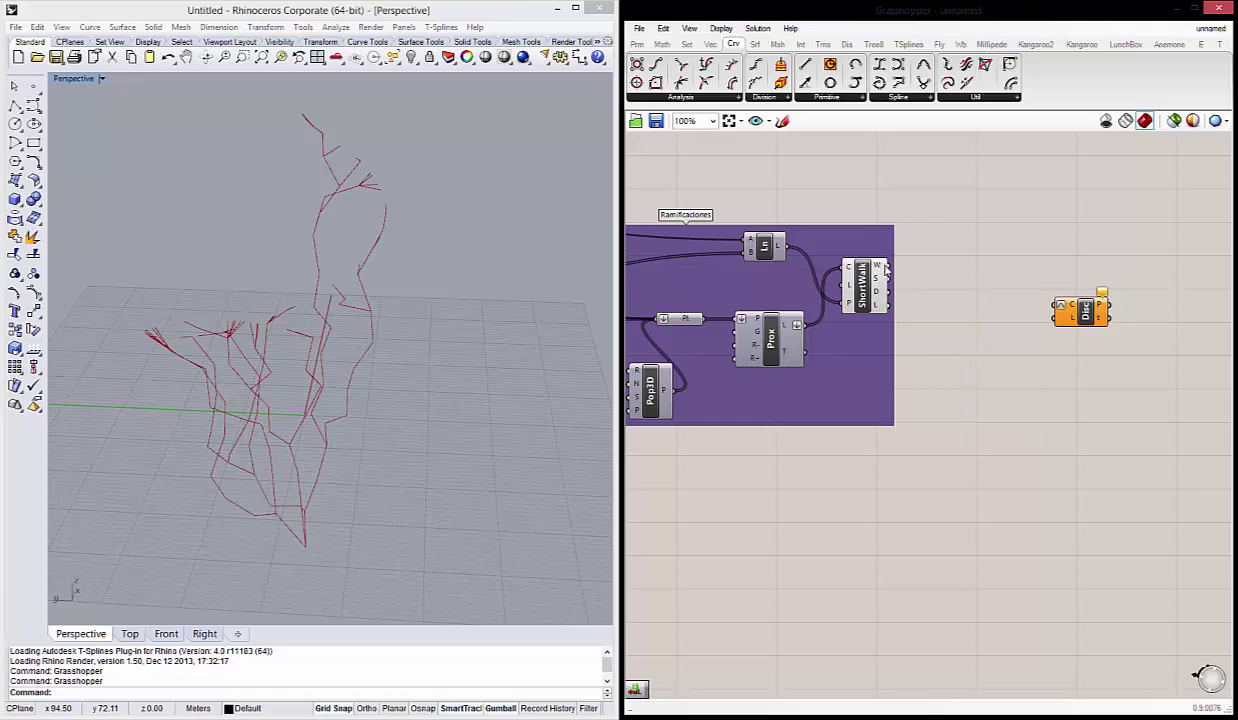
# Connect ShortWalk's W output to Disc's C input and turn off ShortWalk's preview.
pyautogui.moveTo(878, 265)
pyautogui.mouseDown()
pyautogui.moveTo(1058, 306)
pyautogui.moveTo(1044, 300)
pyautogui.mouseUp()
pyautogui.click(862, 285)
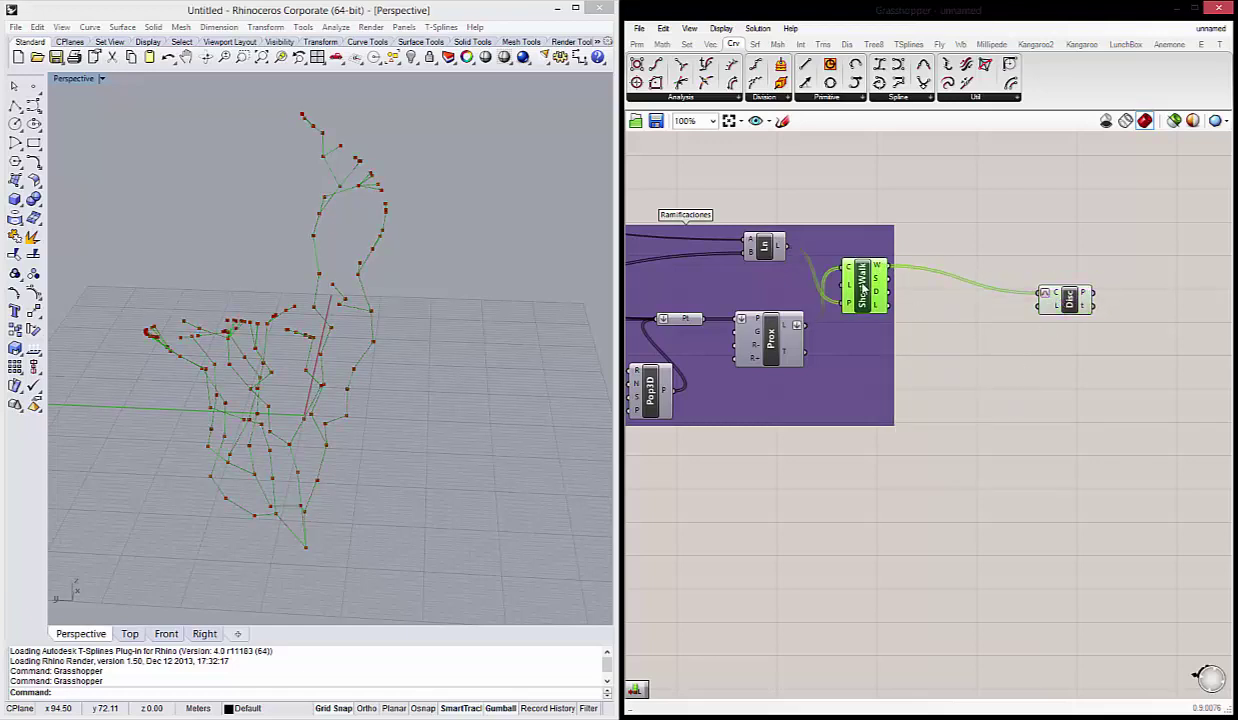
pyautogui.rightClick(862, 285)
pyautogui.click(905, 308)
pyautogui.moveTo(293, 361); pyautogui.dragTo(309, 289, button='right')
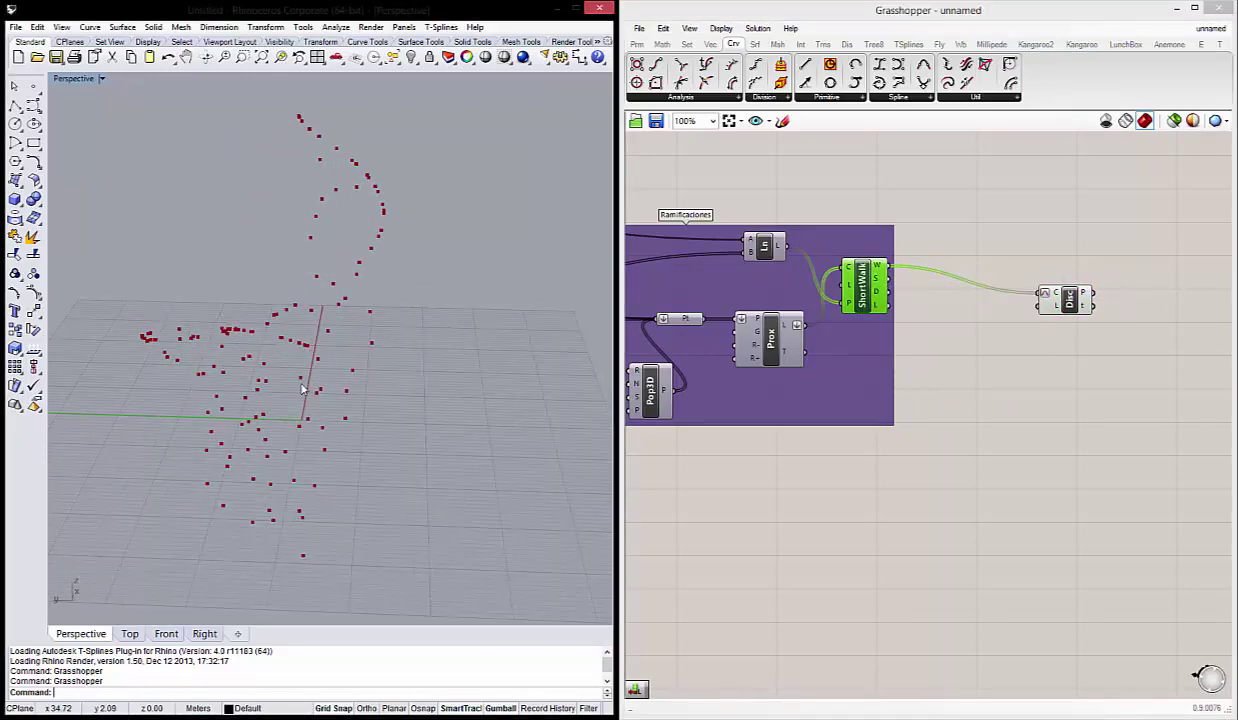
pyautogui.moveTo(274, 357)
pyautogui.mouseDown(button='right')
pyautogui.moveTo(312, 298)
pyautogui.moveTo(333, 344)
pyautogui.moveTo(320, 338)
pyautogui.mouseUp(button='right')
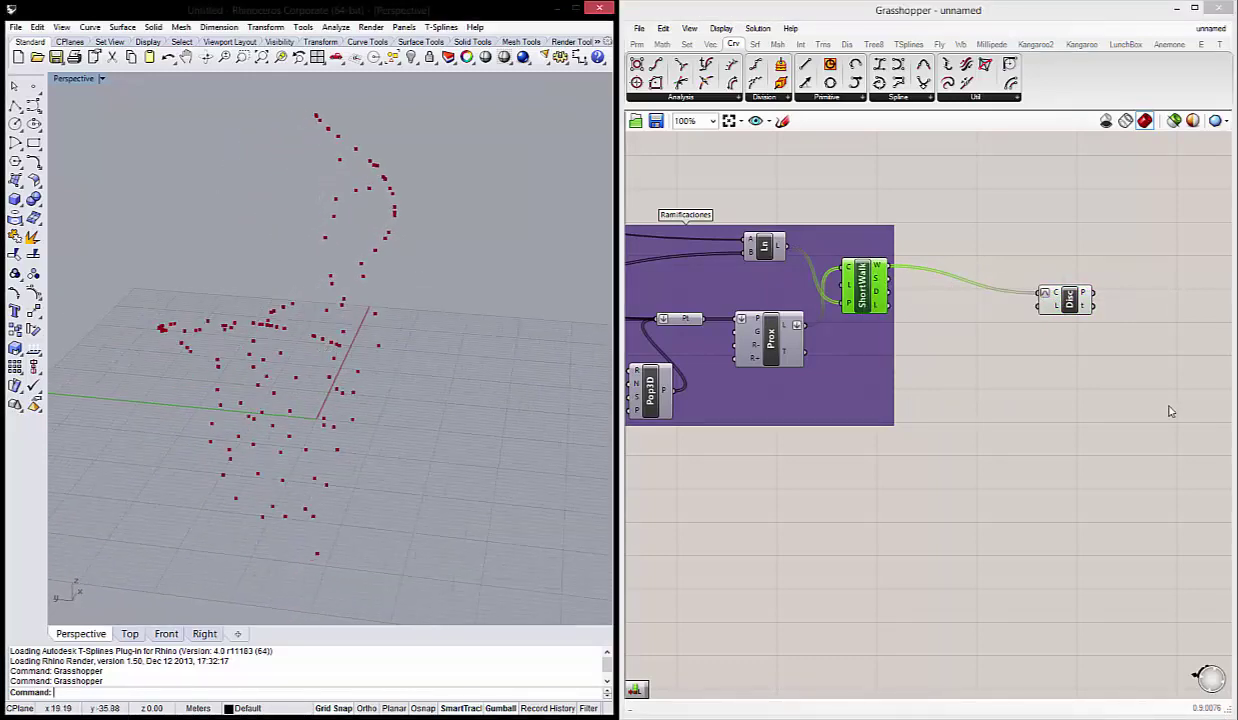
# Select Disc and orbit the view to inspect the green kink points.
pyautogui.click(1169, 408)
pyautogui.click(1069, 300)
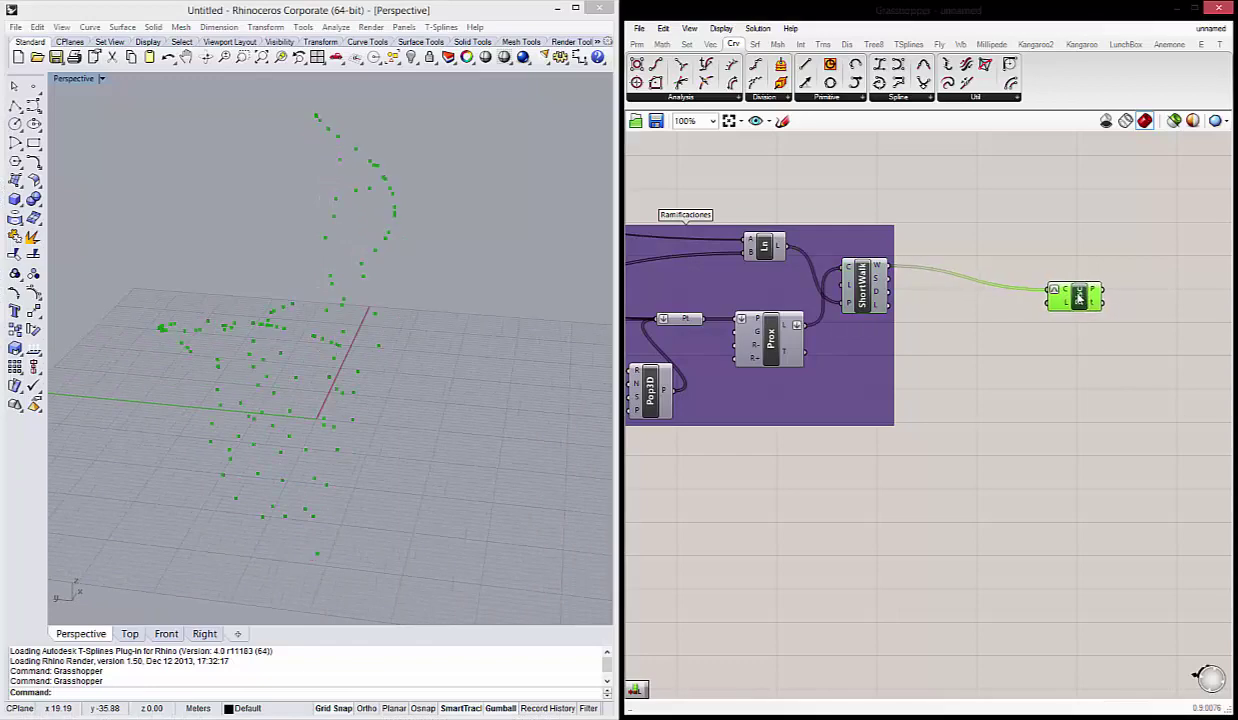
pyautogui.moveTo(1106, 345); pyautogui.dragTo(1001, 355, button='right')
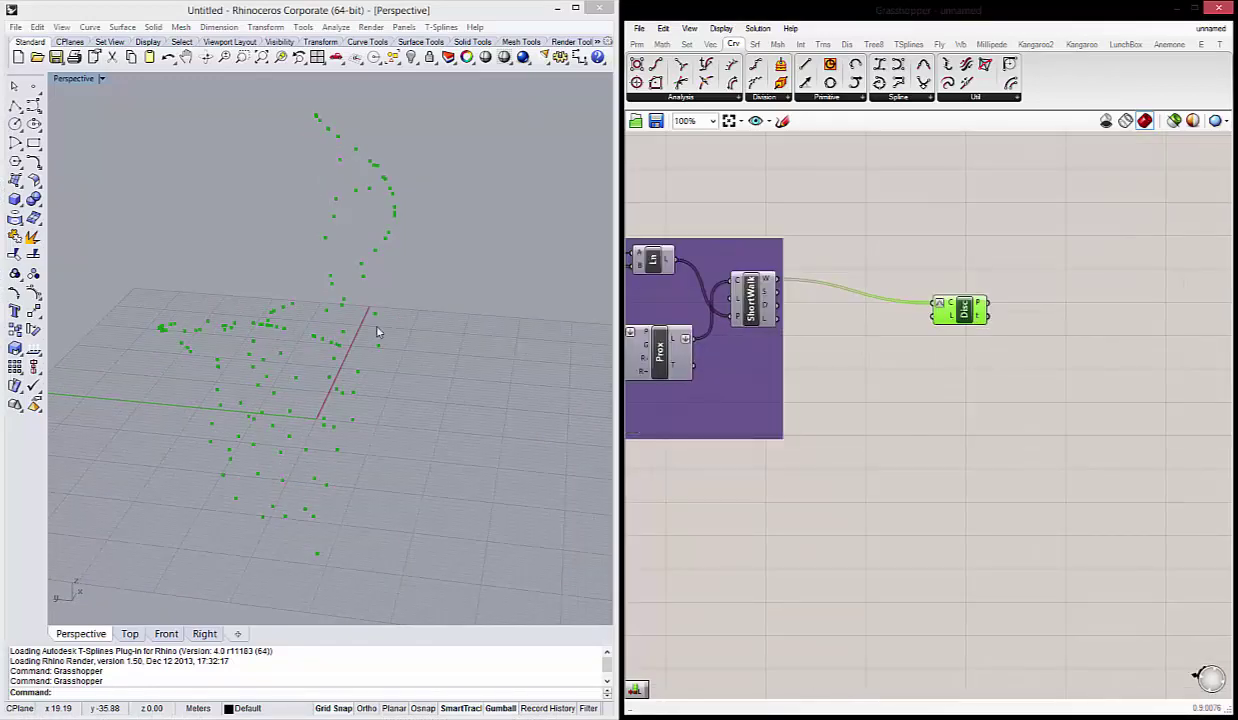
pyautogui.moveTo(379, 331)
pyautogui.mouseDown(button='right')
pyautogui.moveTo(297, 309)
pyautogui.moveTo(359, 315)
pyautogui.moveTo(310, 311)
pyautogui.mouseUp(button='right')
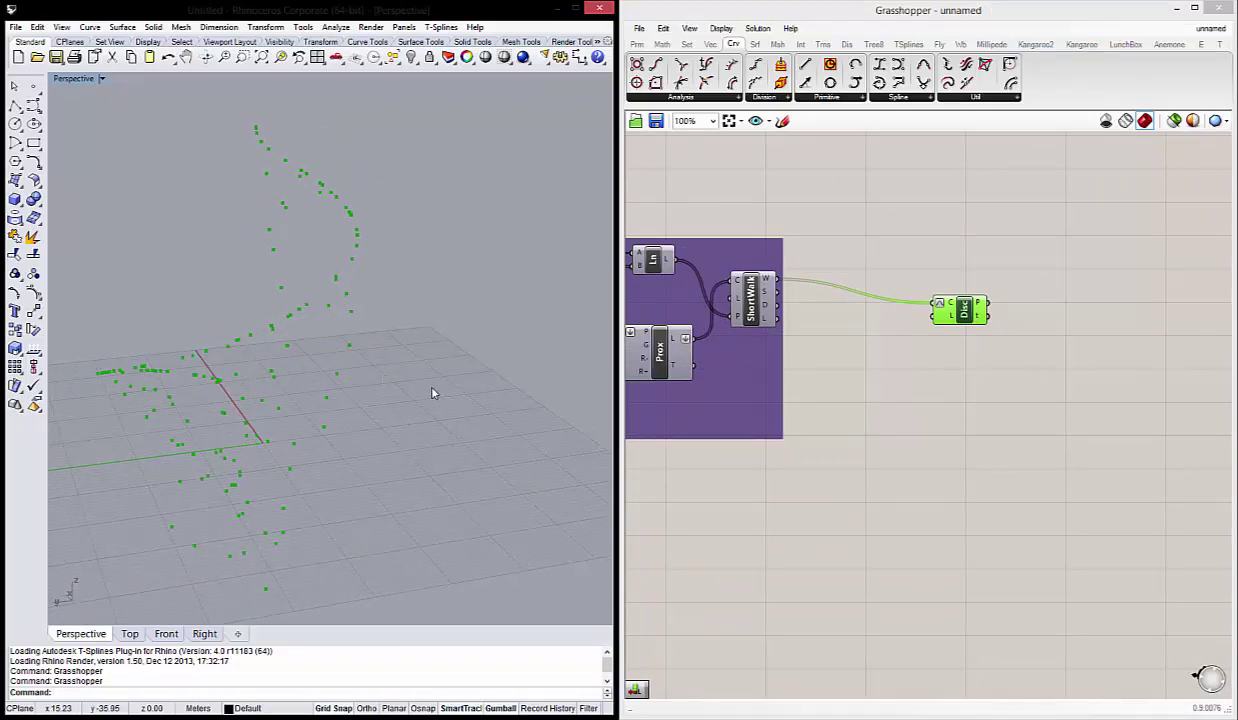
pyautogui.moveTo(387, 387); pyautogui.dragTo(325, 393, button='right')
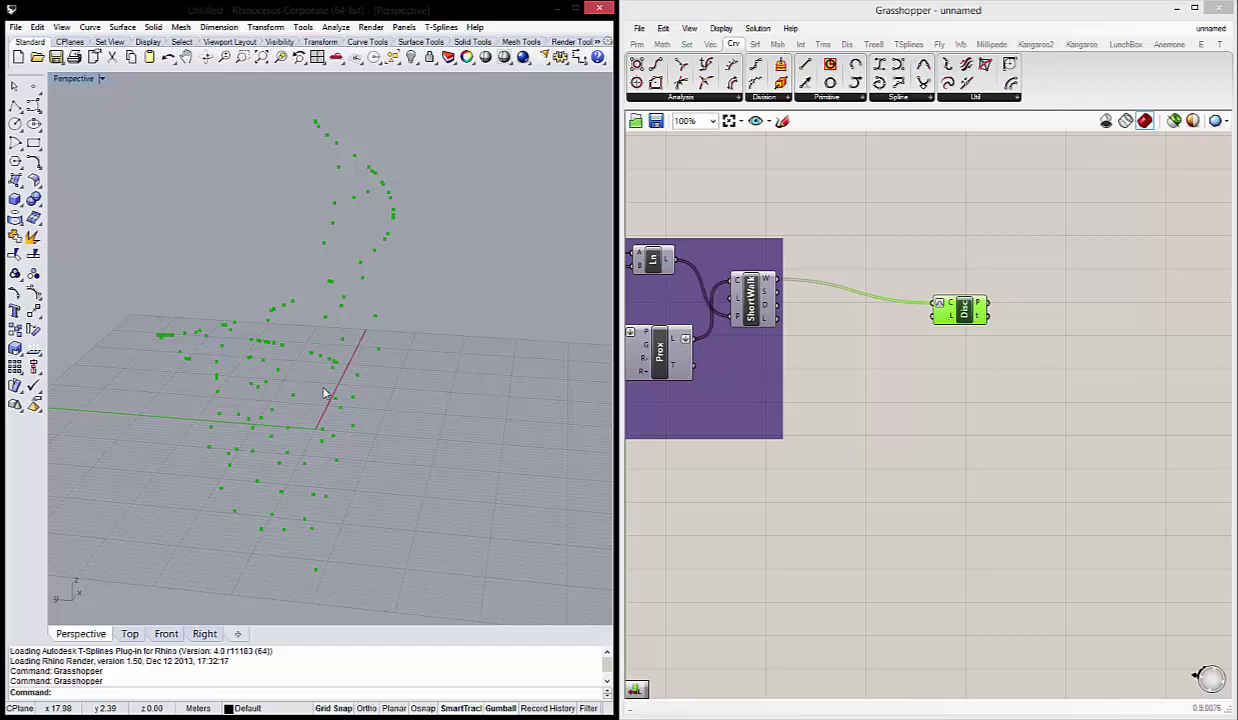
# Add a List Length component beside Disc and feed it the Disc points.
pyautogui.doubleClick(975, 343)
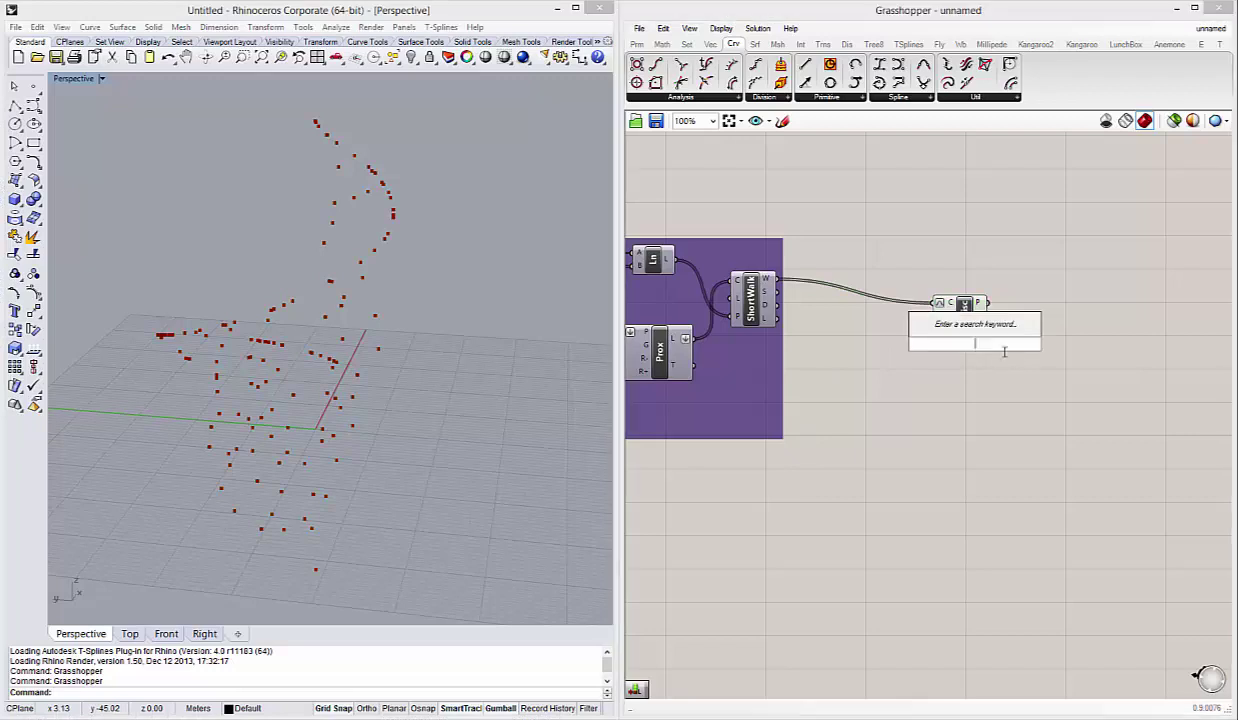
pyautogui.write('len')
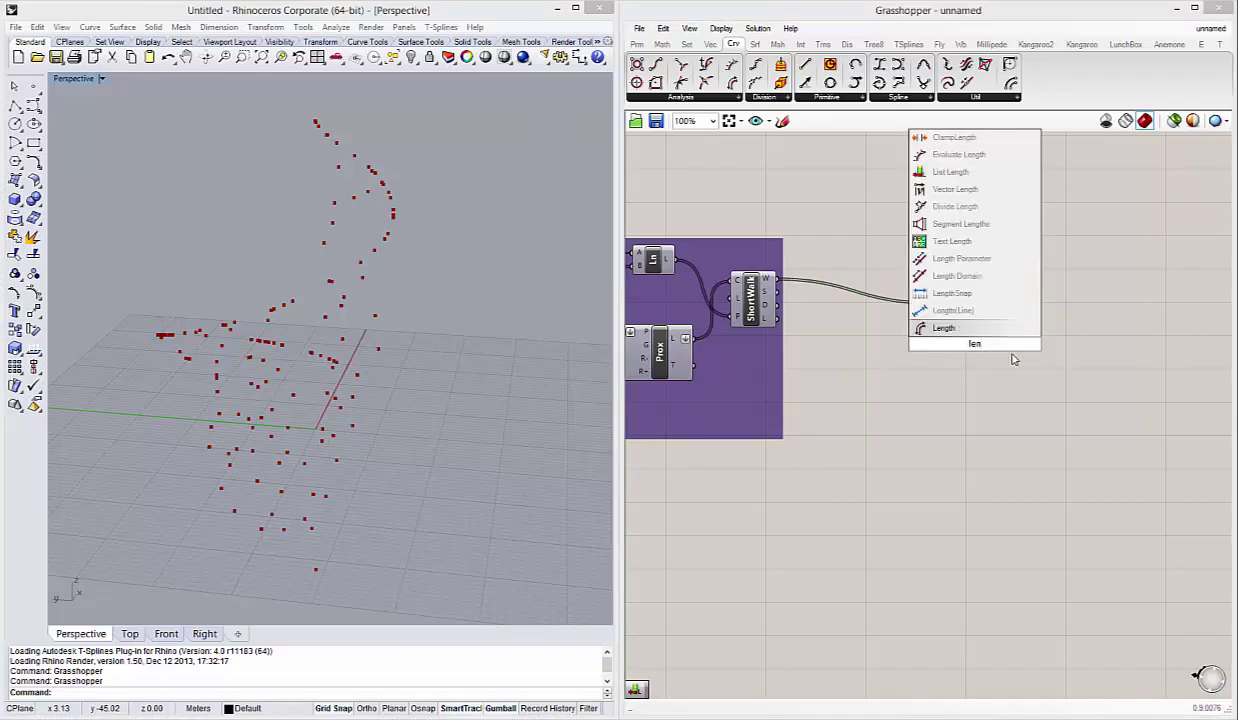
pyautogui.click(935, 172)
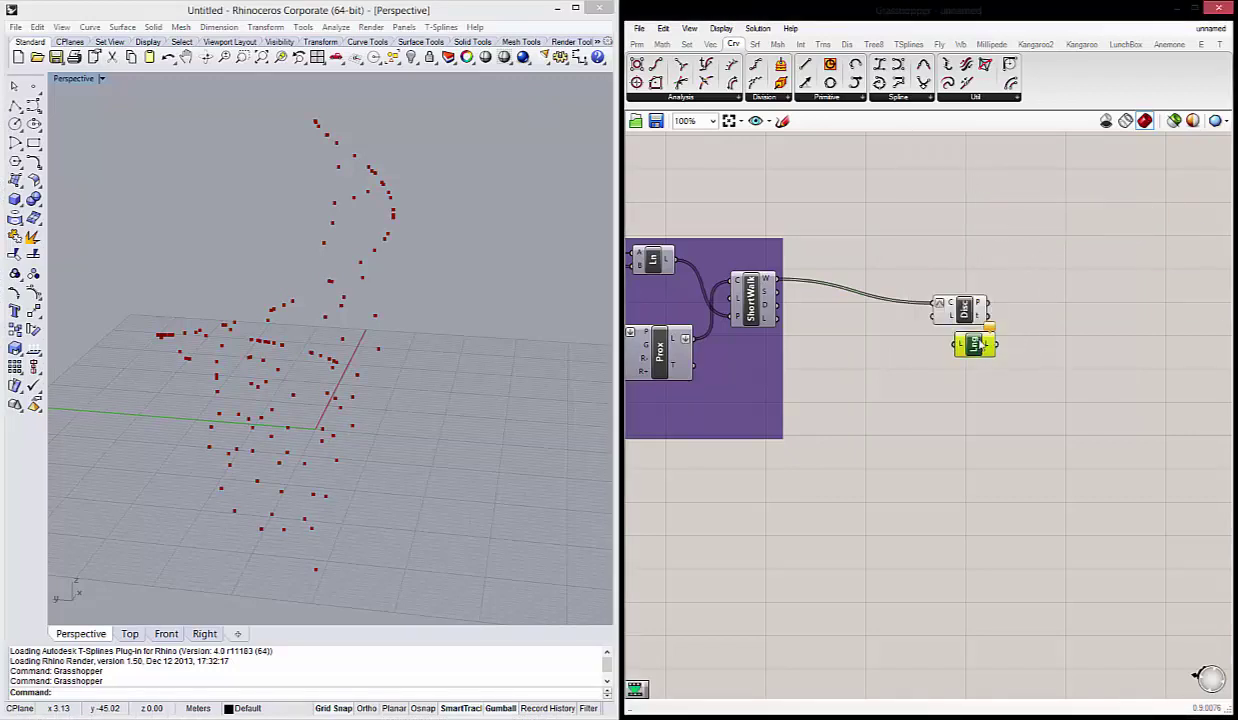
pyautogui.moveTo(981, 343); pyautogui.dragTo(1066, 273)
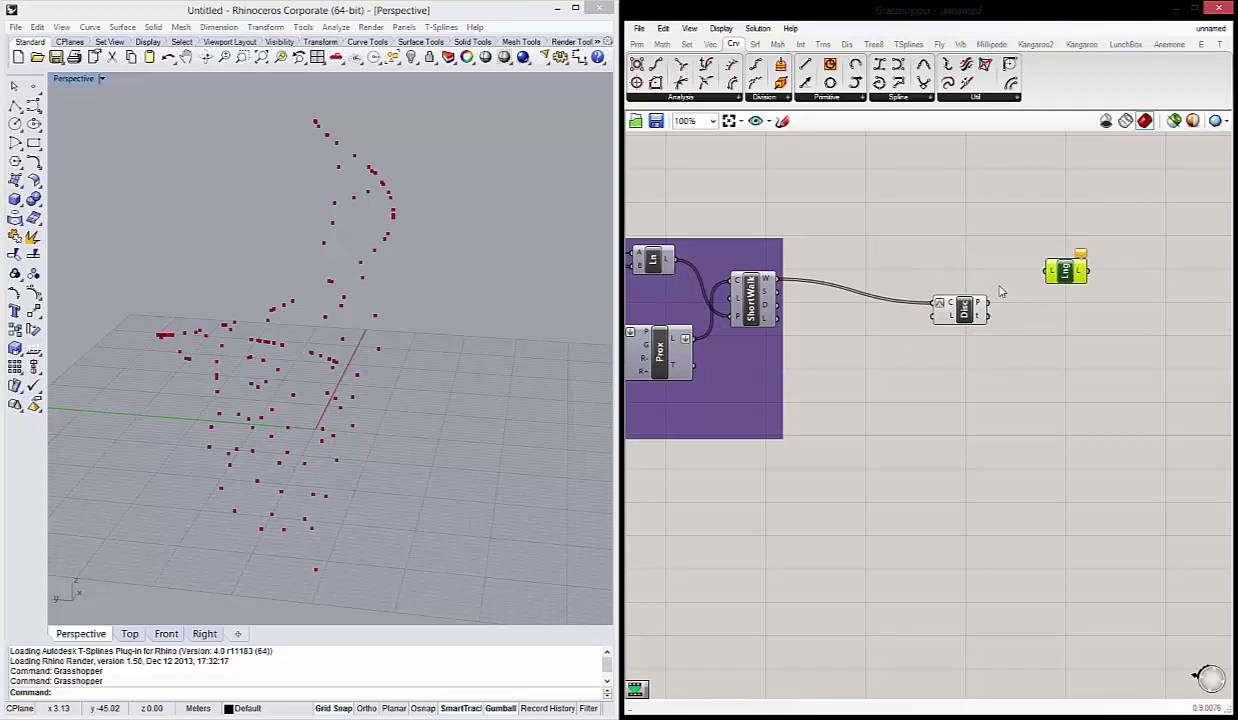
pyautogui.scroll(2, 1001, 291)
pyautogui.moveTo(975, 313)
pyautogui.mouseDown()
pyautogui.moveTo(1047, 281)
pyautogui.moveTo(1089, 280)
pyautogui.mouseUp()
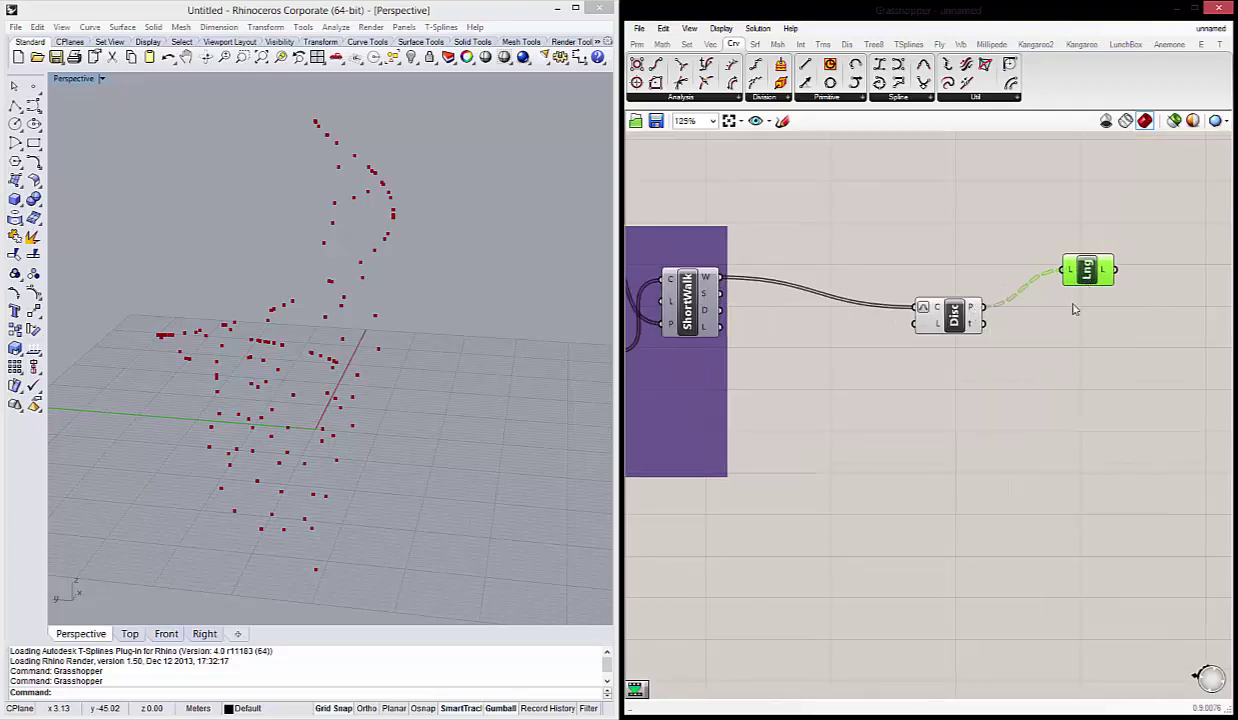
pyautogui.moveTo(1064, 304); pyautogui.dragTo(1009, 304, button='right')
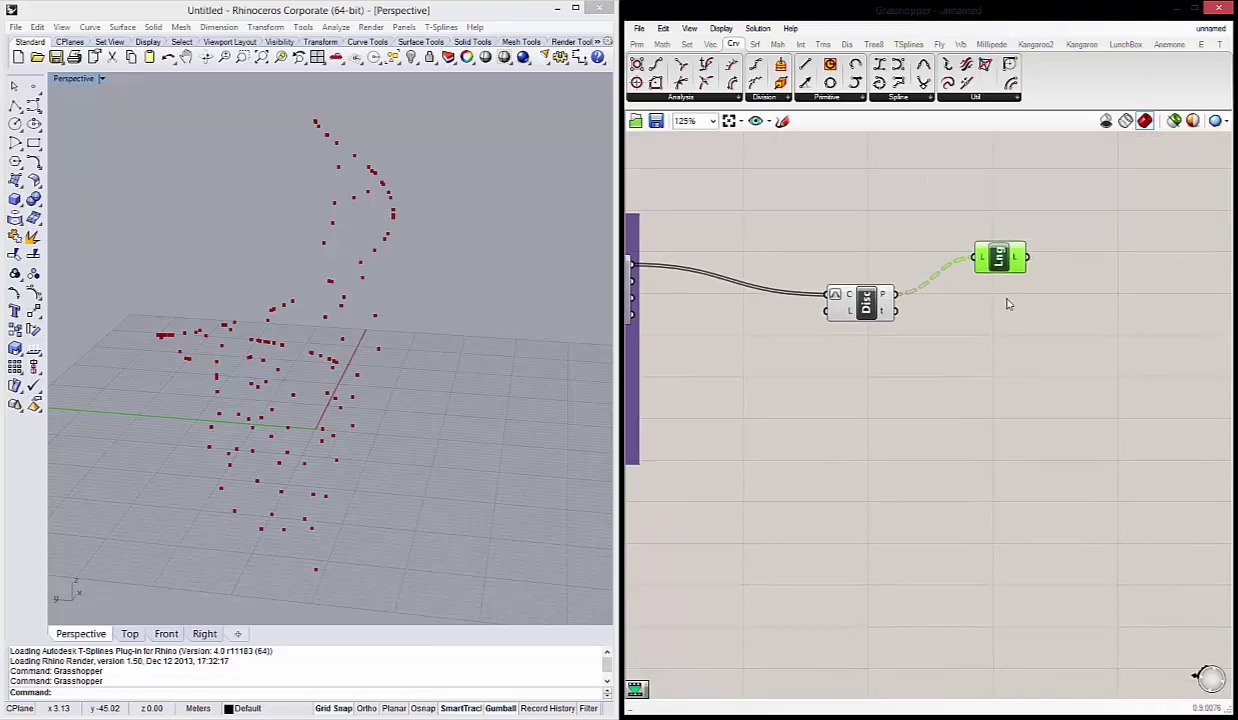
# Add a Knots (Knot Vector) component next to List Length.
pyautogui.doubleClick(1059, 330)
pyautogui.write('knots')
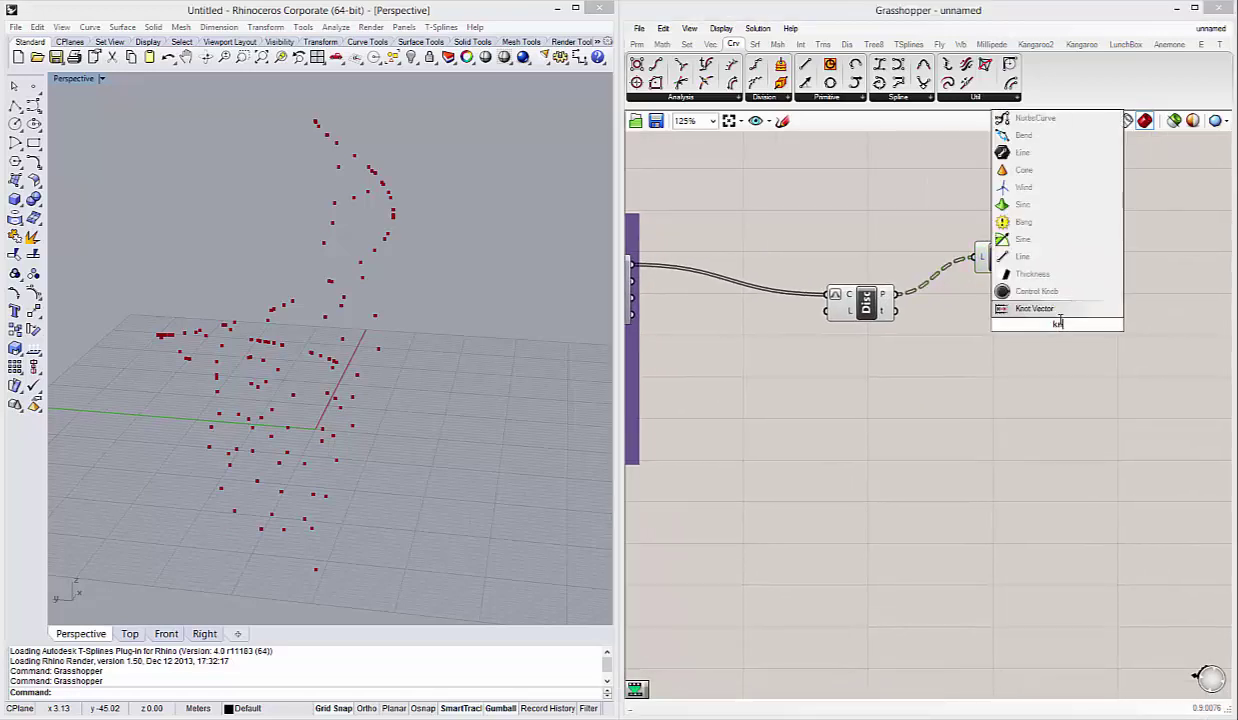
pyautogui.press('Return')
pyautogui.scroll(1, 1121, 291)
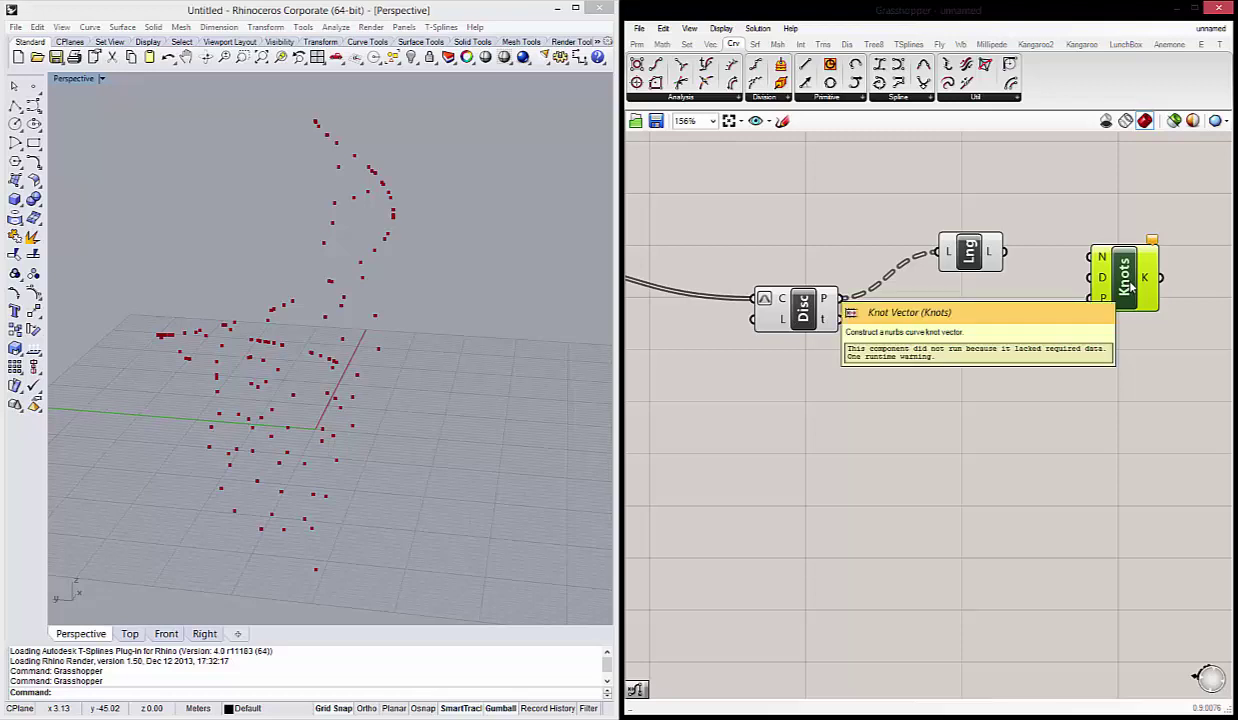
pyautogui.moveTo(1126, 287); pyautogui.dragTo(1155, 257)
# Wire the List Length count into the Knots N input.
pyautogui.click(950, 255)
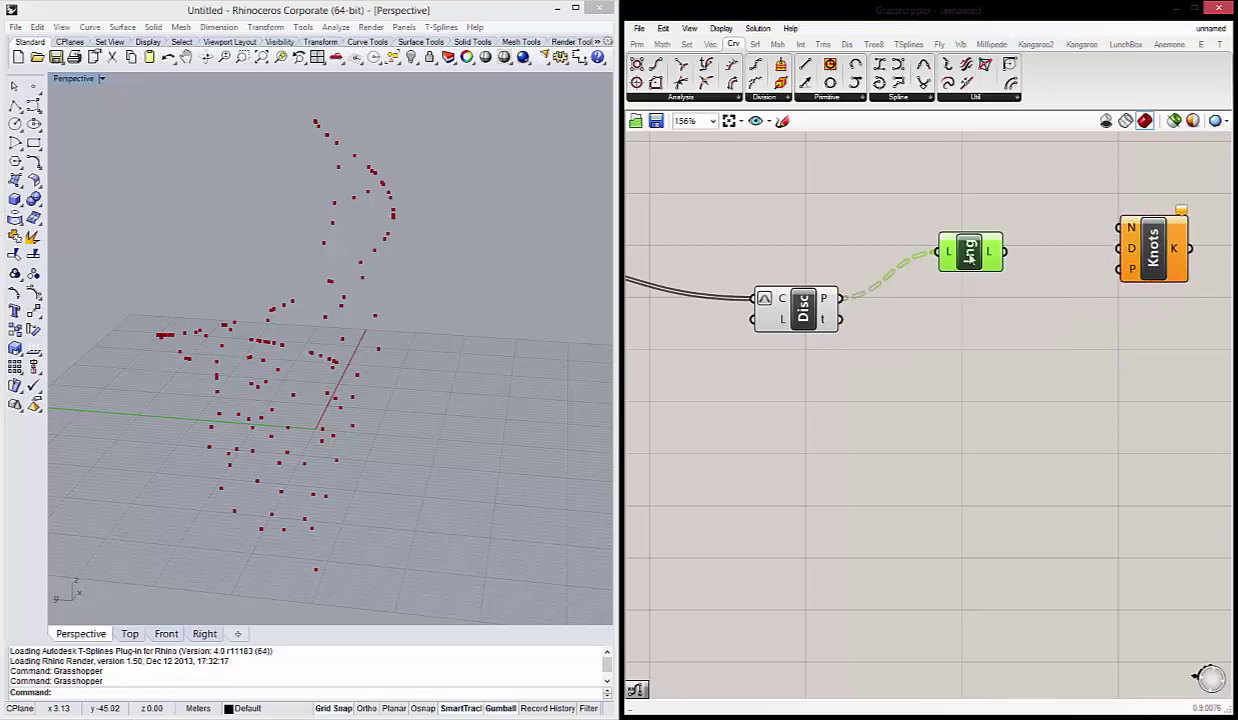
pyautogui.moveTo(431, 352)
pyautogui.mouseDown(button='right')
pyautogui.moveTo(359, 279)
pyautogui.moveTo(329, 332)
pyautogui.mouseUp(button='right')
pyautogui.rightClick(880, 428)
pyautogui.click(829, 420)
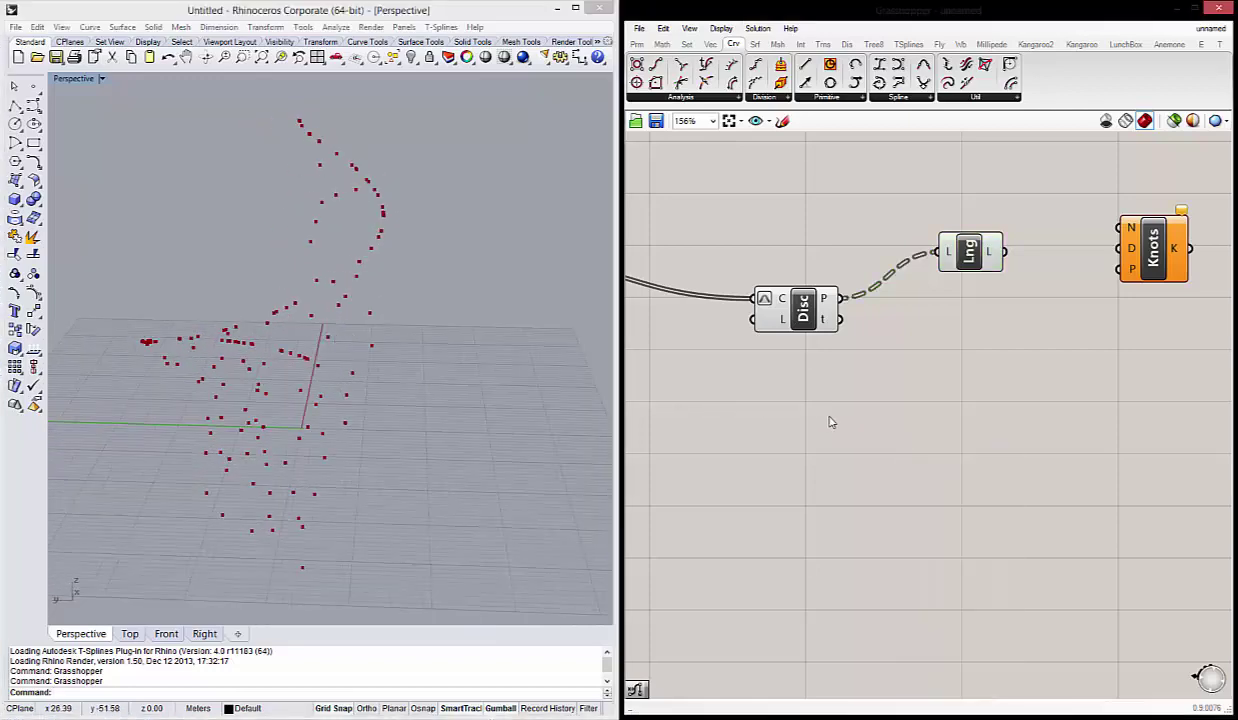
pyautogui.scroll(-1, 703, 399)
pyautogui.moveTo(703, 399); pyautogui.dragTo(876, 395, button='right')
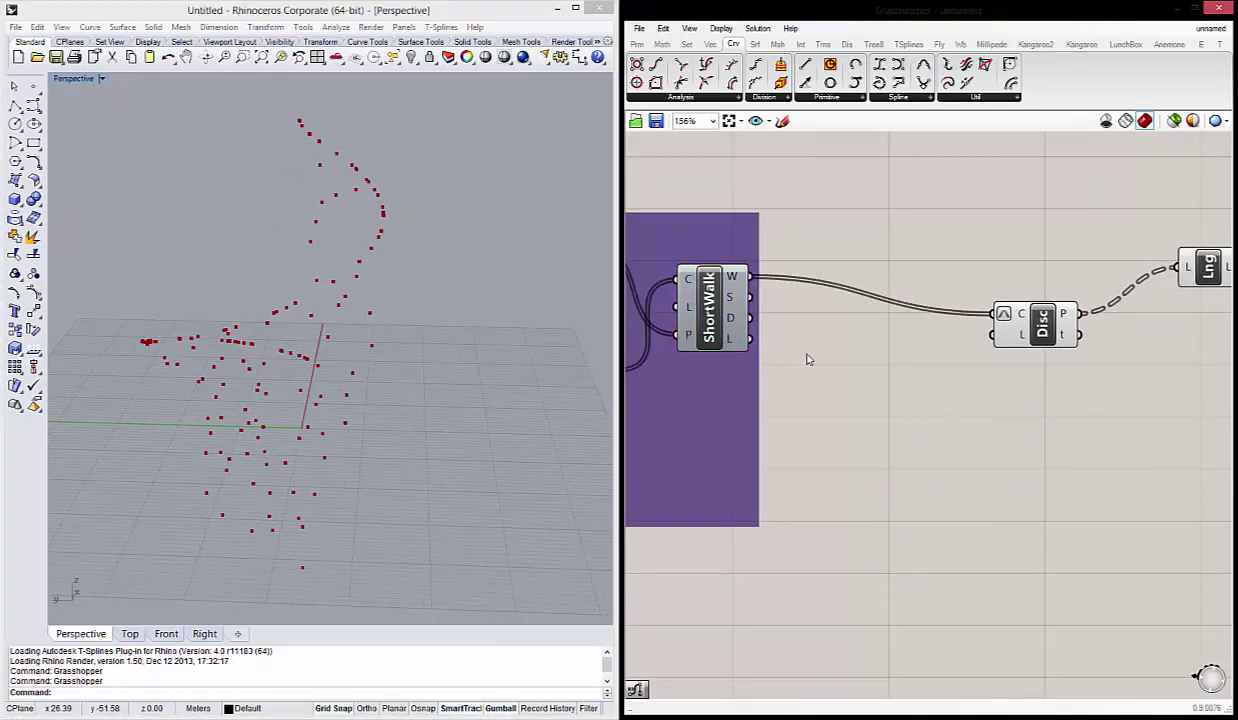
pyautogui.scroll(-1, 1005, 427)
pyautogui.scroll(1, 1005, 315)
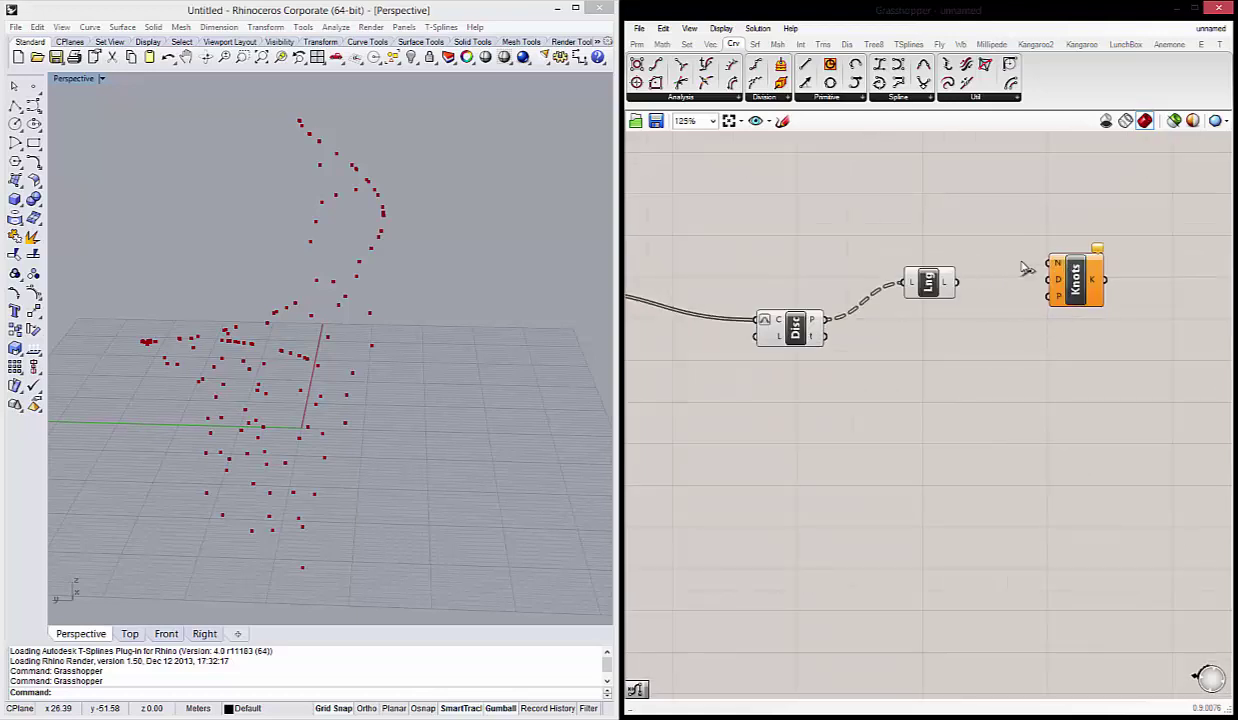
pyautogui.moveTo(957, 283)
pyautogui.mouseDown()
pyautogui.moveTo(1050, 263)
pyautogui.moveTo(1070, 325)
pyautogui.mouseUp()
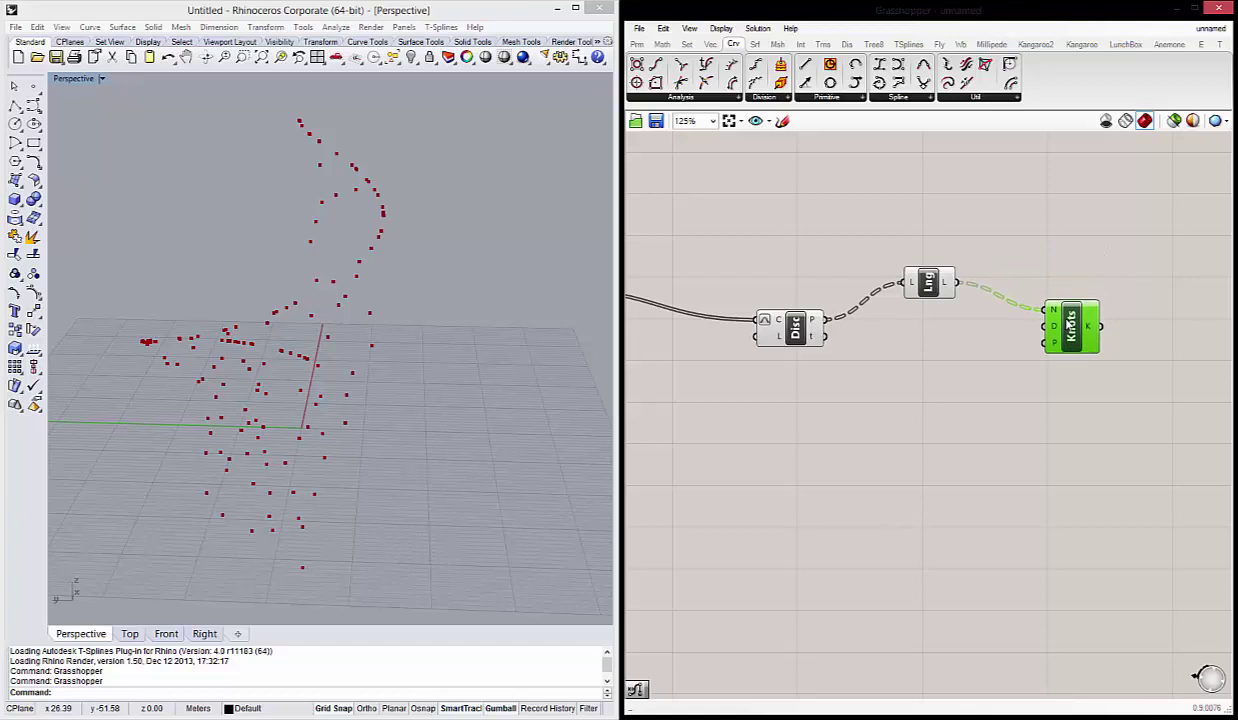
pyautogui.scroll(-2, 1011, 304)
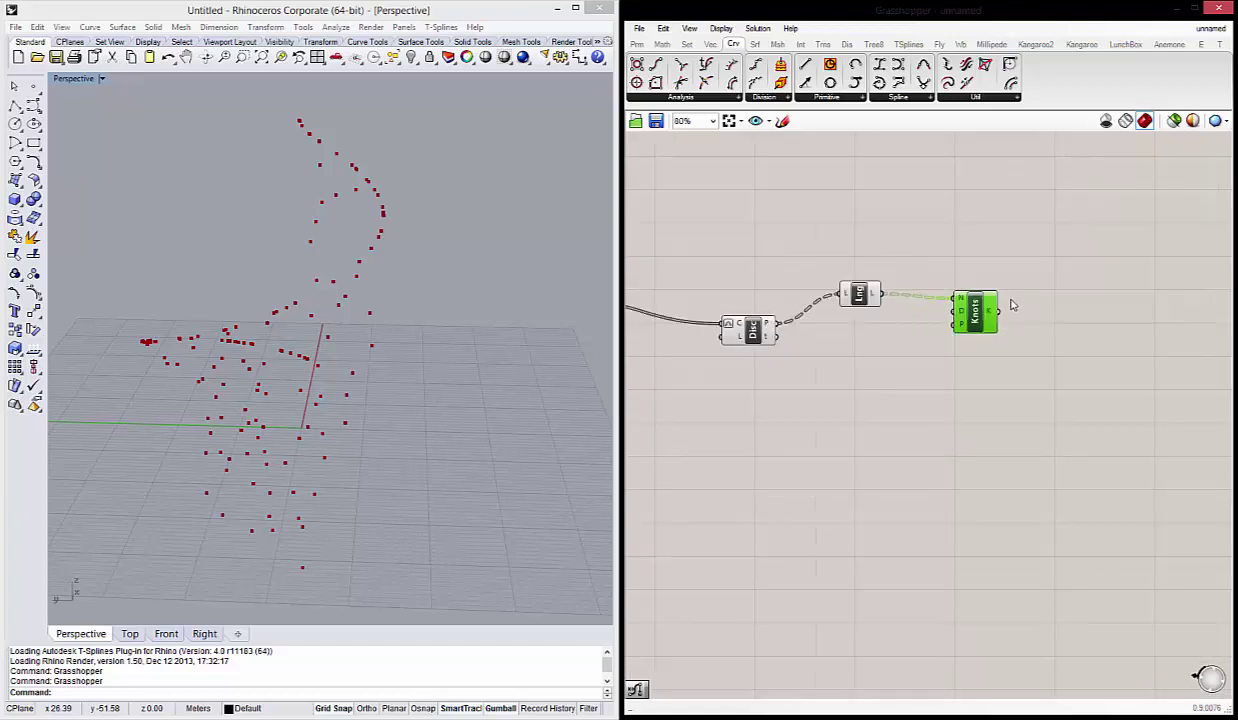
pyautogui.moveTo(376, 389); pyautogui.dragTo(361, 235, button='right')
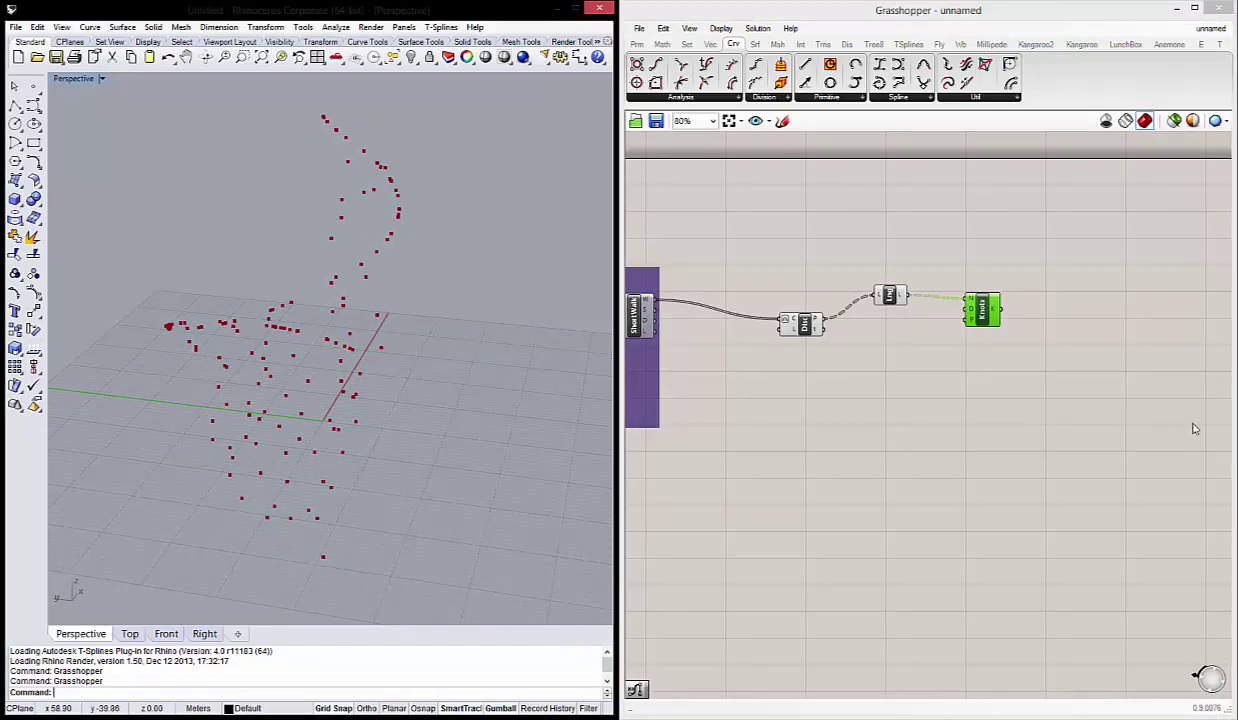
pyautogui.click(1050, 338)
# Add a Nurbs Curve component via the 'nurbs' search, then delete it as the wrong variant.
pyautogui.doubleClick(1090, 318)
pyautogui.write('nu')
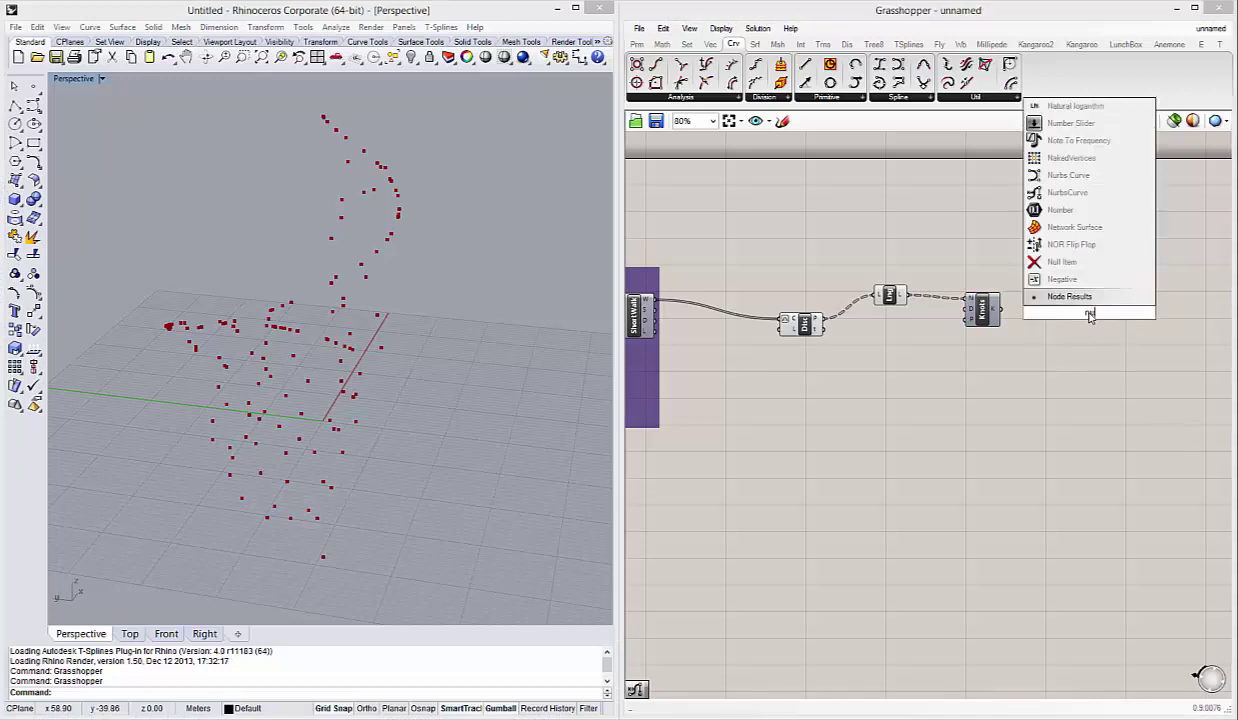
pyautogui.write('rbs')
pyautogui.click(1056, 298)
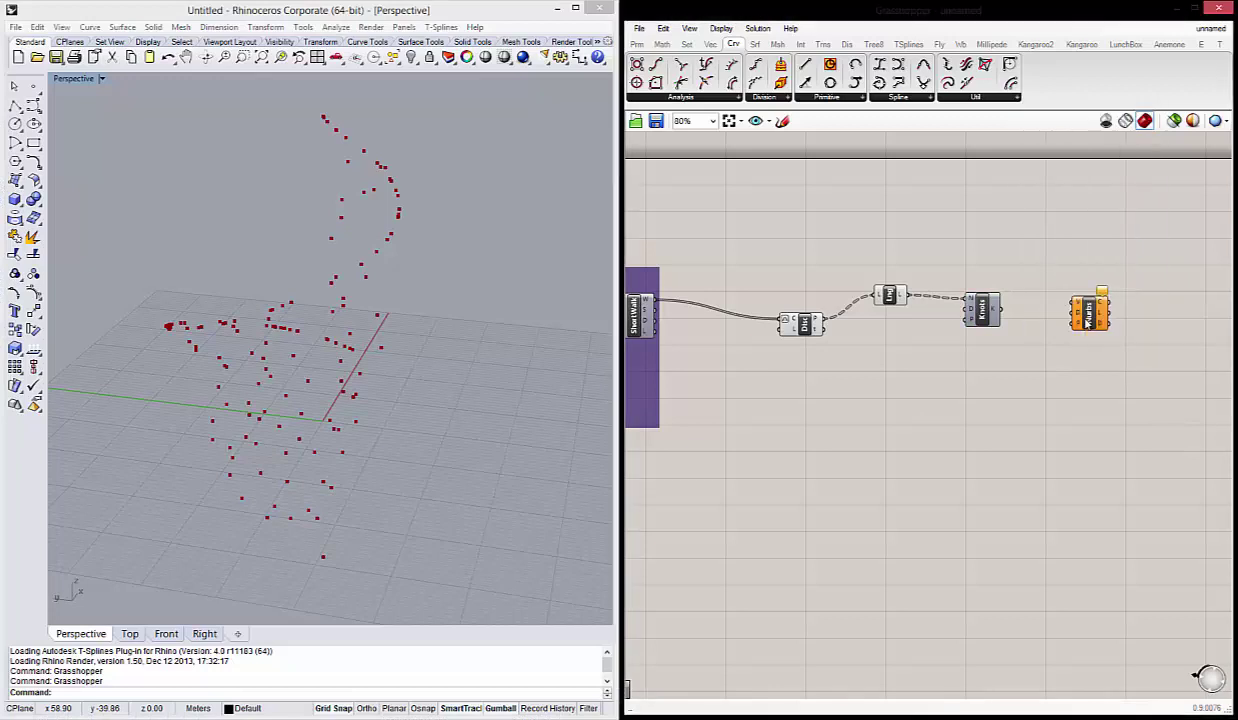
pyautogui.scroll(1, 1036, 309)
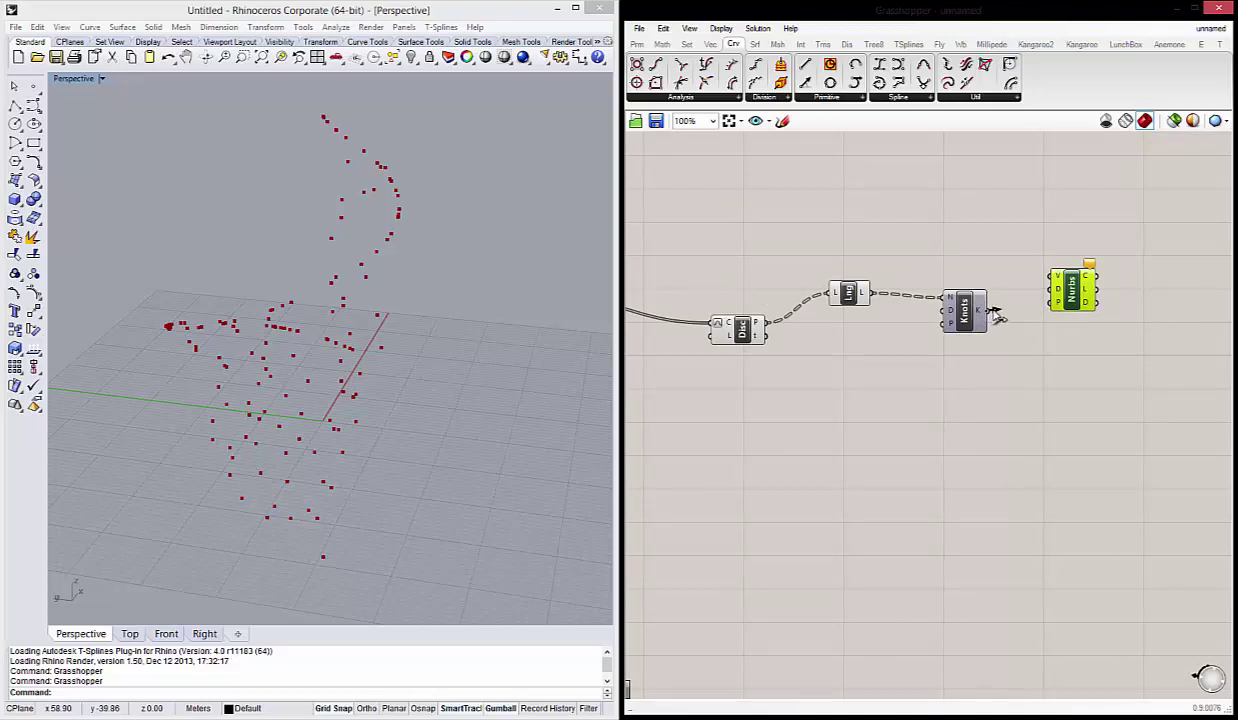
pyautogui.click(1037, 334)
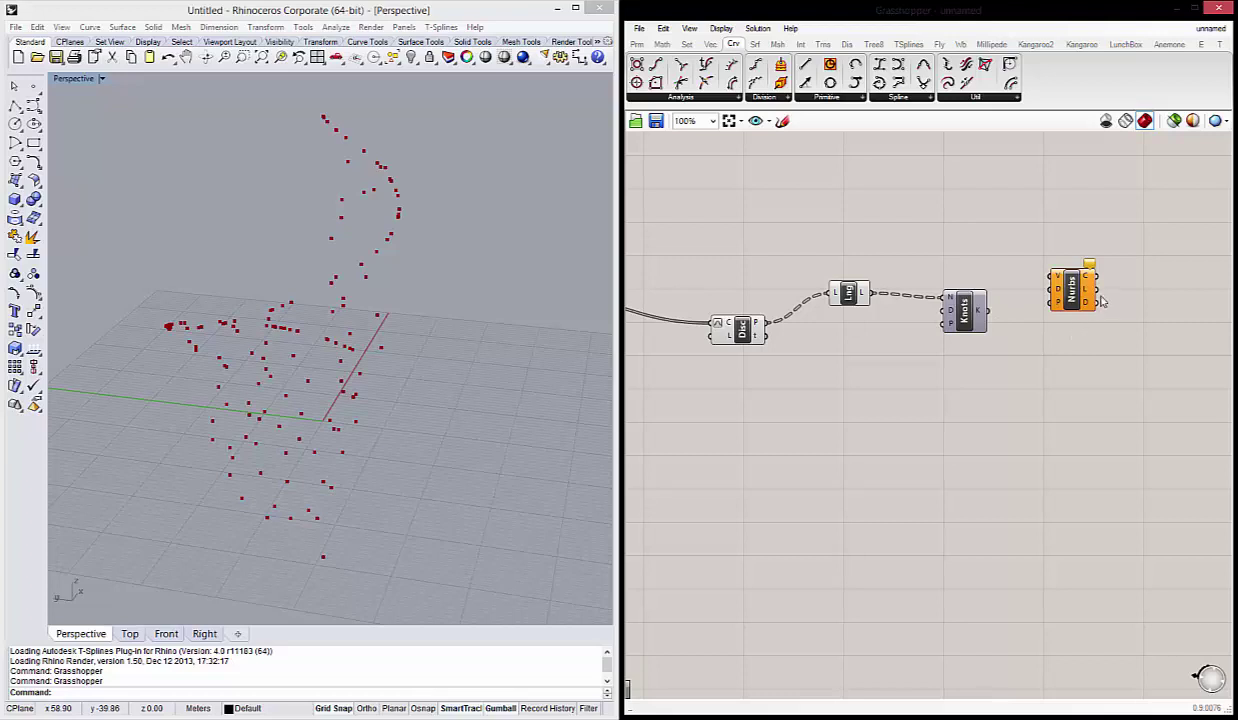
pyautogui.scroll(2, 1100, 302)
pyautogui.click(1048, 296)
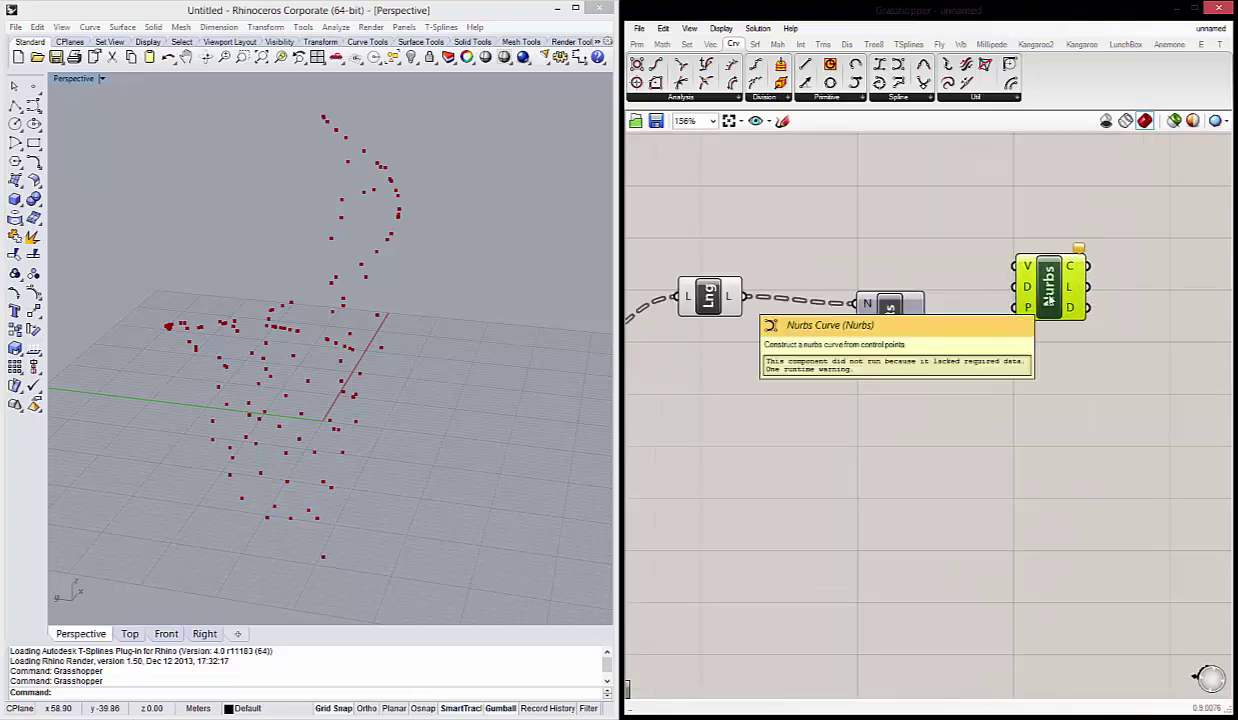
pyautogui.press('Delete')
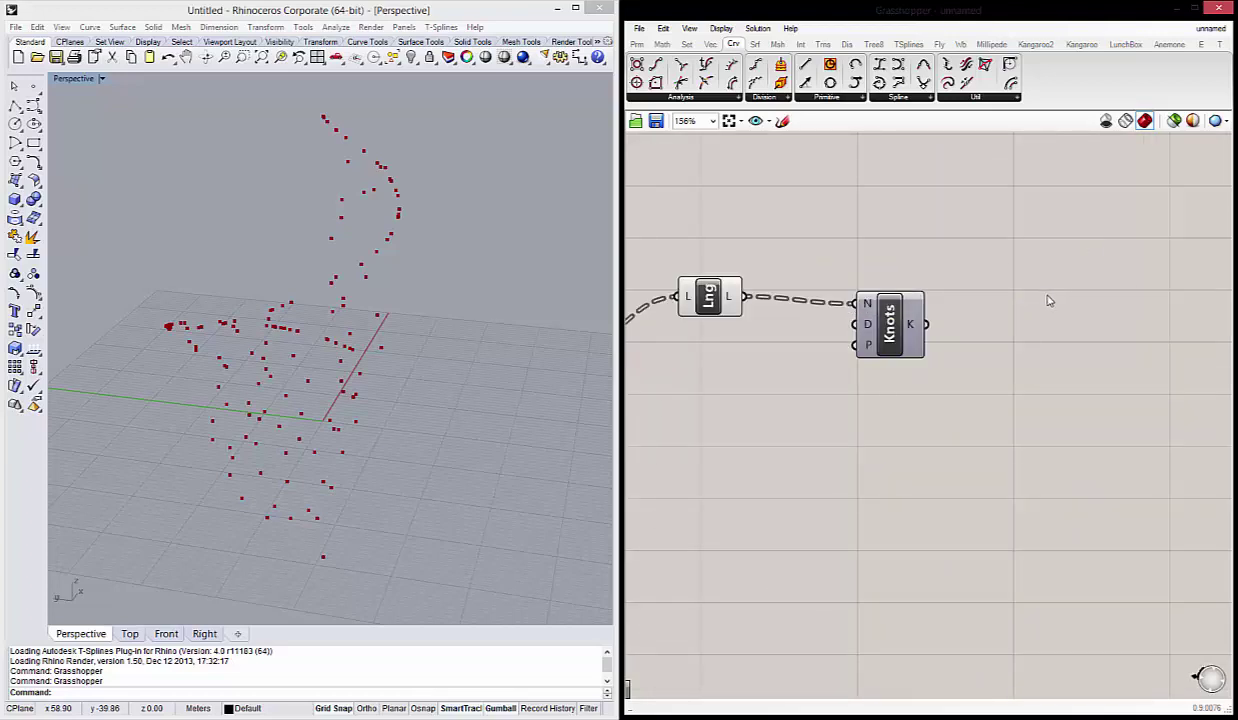
# Place the NurbsCurve (P, W, K) component and wire the Knots output into its K input.
pyautogui.doubleClick(1133, 310)
pyautogui.write('nu')
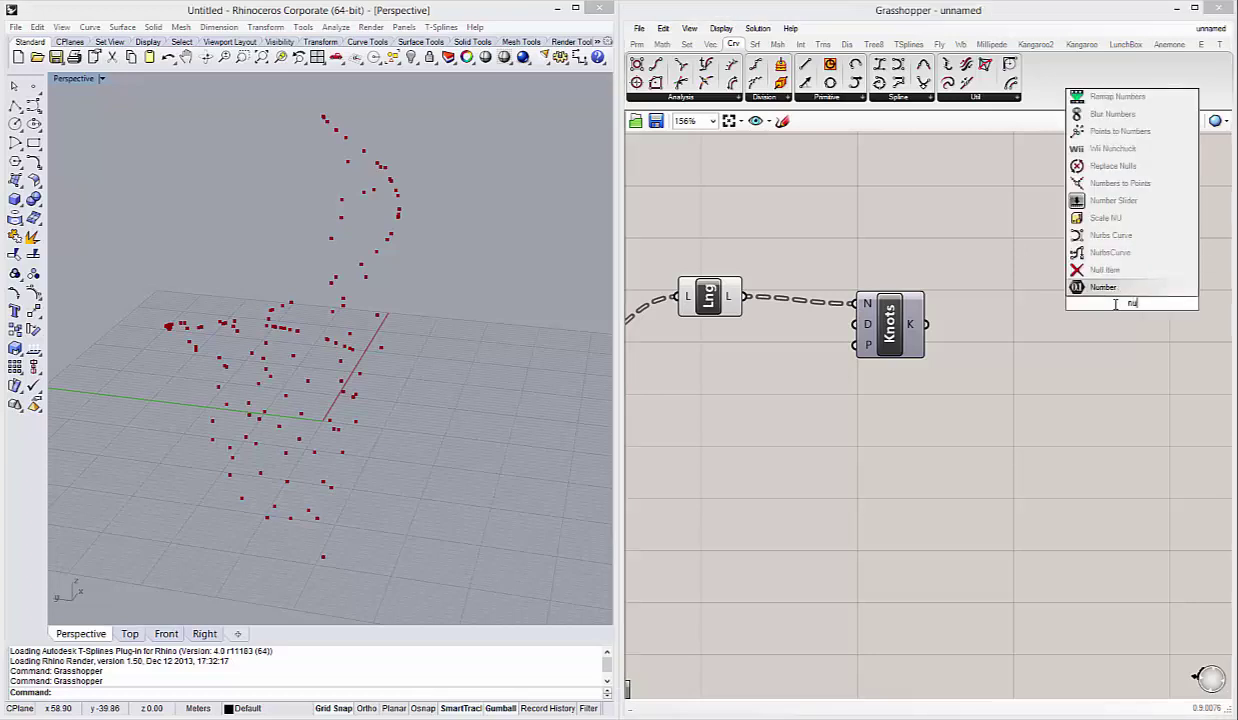
pyautogui.write('rbs')
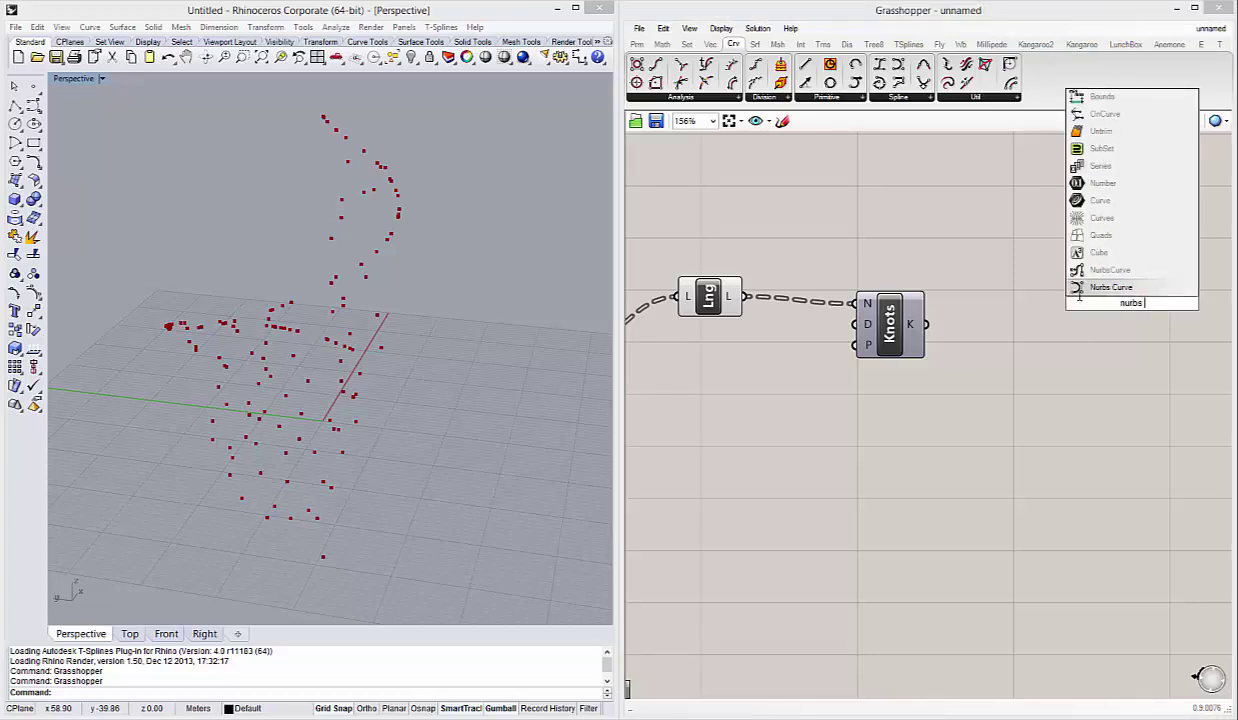
pyautogui.press('Return')
pyautogui.moveTo(1139, 320); pyautogui.dragTo(1059, 308)
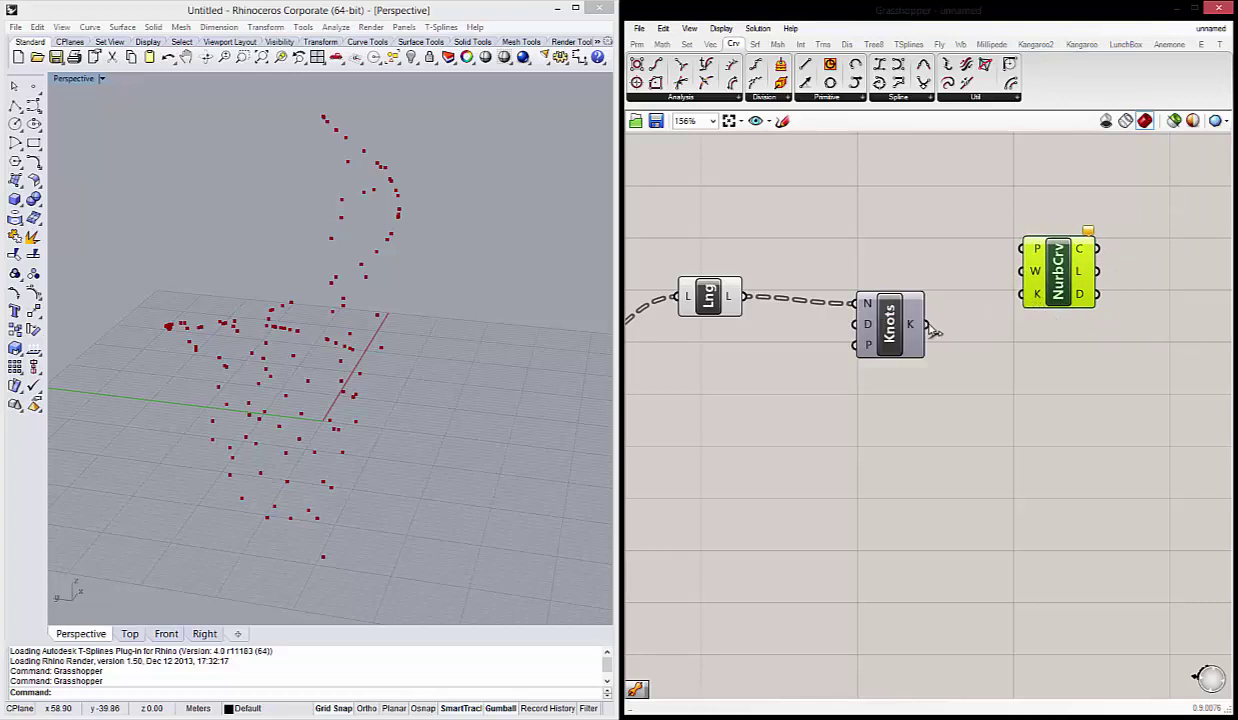
pyautogui.moveTo(928, 325)
pyautogui.mouseDown()
pyautogui.moveTo(1022, 294)
pyautogui.moveTo(1082, 245)
pyautogui.mouseUp()
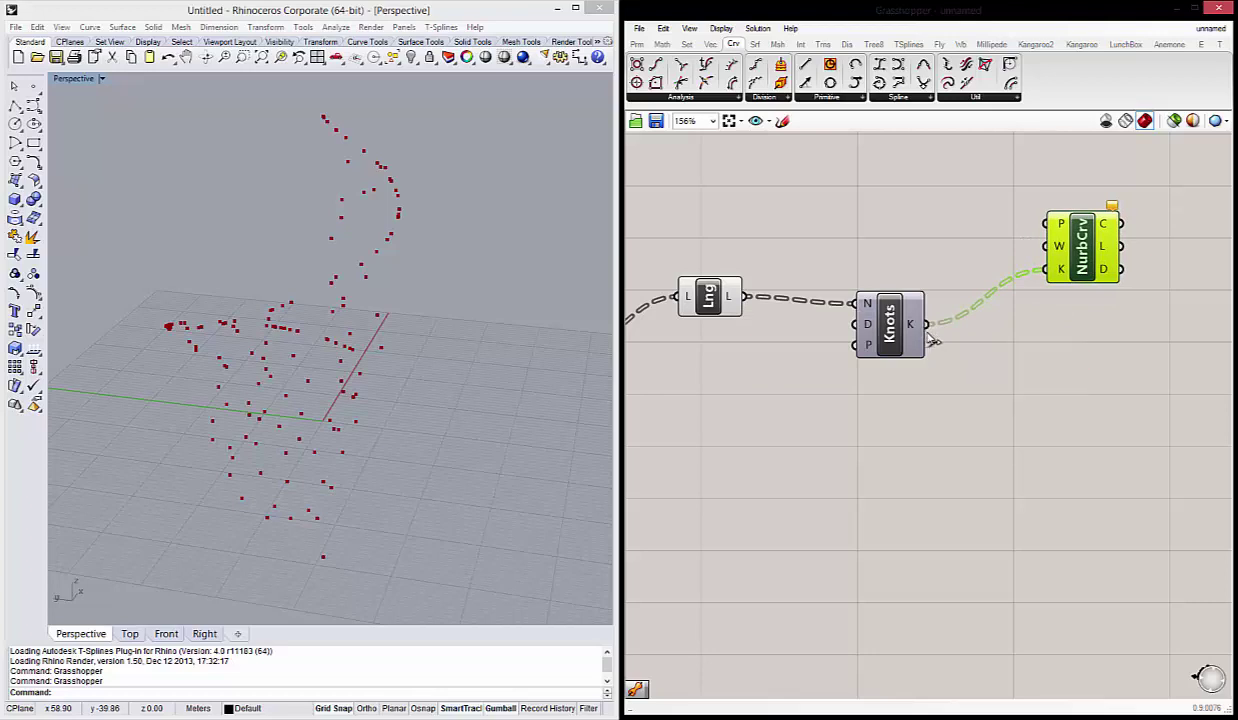
pyautogui.scroll(-3, 765, 358)
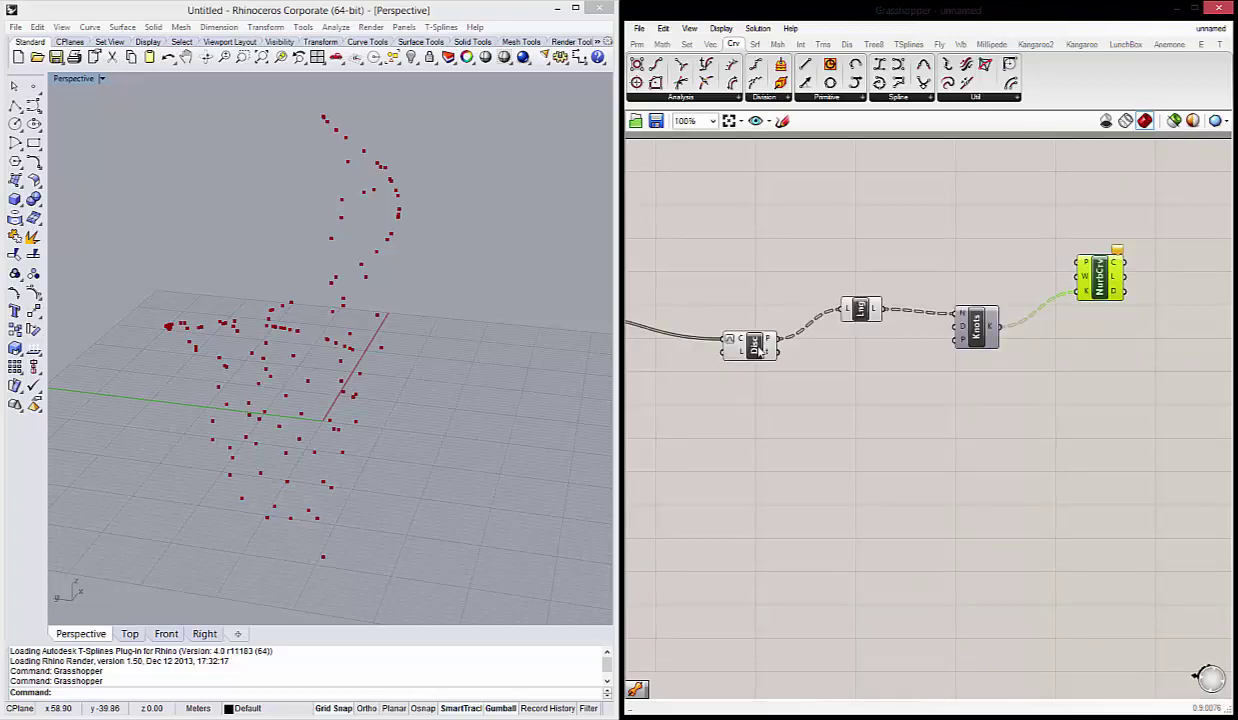
# Connect the Disc points to the NurbCrv P input to generate the red branch curves.
pyautogui.moveTo(760, 350)
pyautogui.mouseDown()
pyautogui.moveTo(756, 372)
pyautogui.moveTo(1082, 263)
pyautogui.mouseUp()
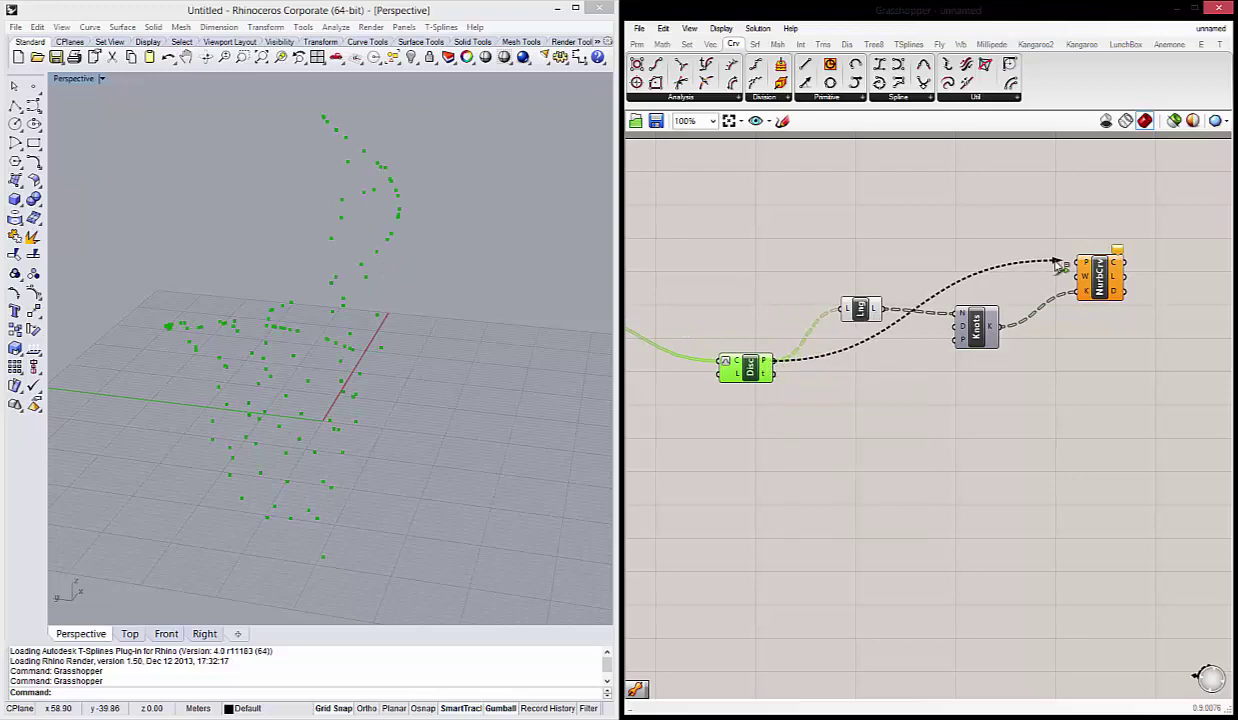
pyautogui.moveTo(258, 373)
pyautogui.mouseDown(button='right')
pyautogui.moveTo(342, 488)
pyautogui.moveTo(328, 383)
pyautogui.moveTo(480, 400)
pyautogui.mouseUp(button='right')
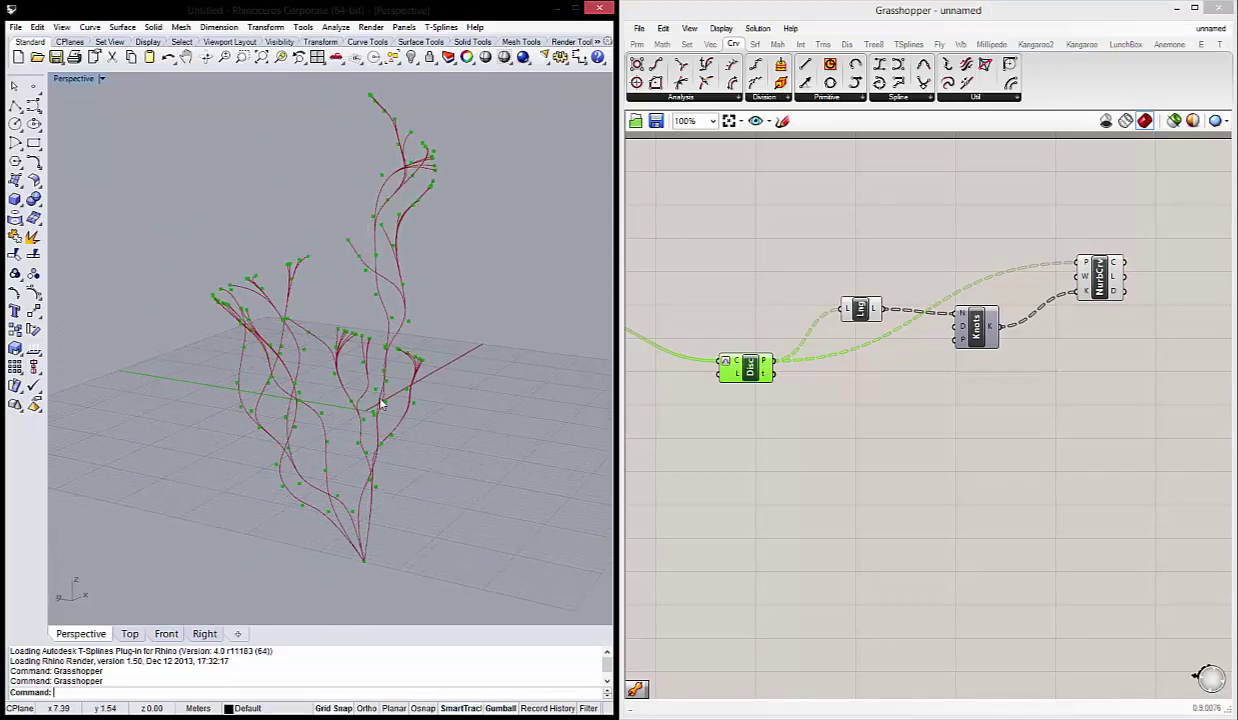
pyautogui.moveTo(1100, 285); pyautogui.dragTo(1095, 292)
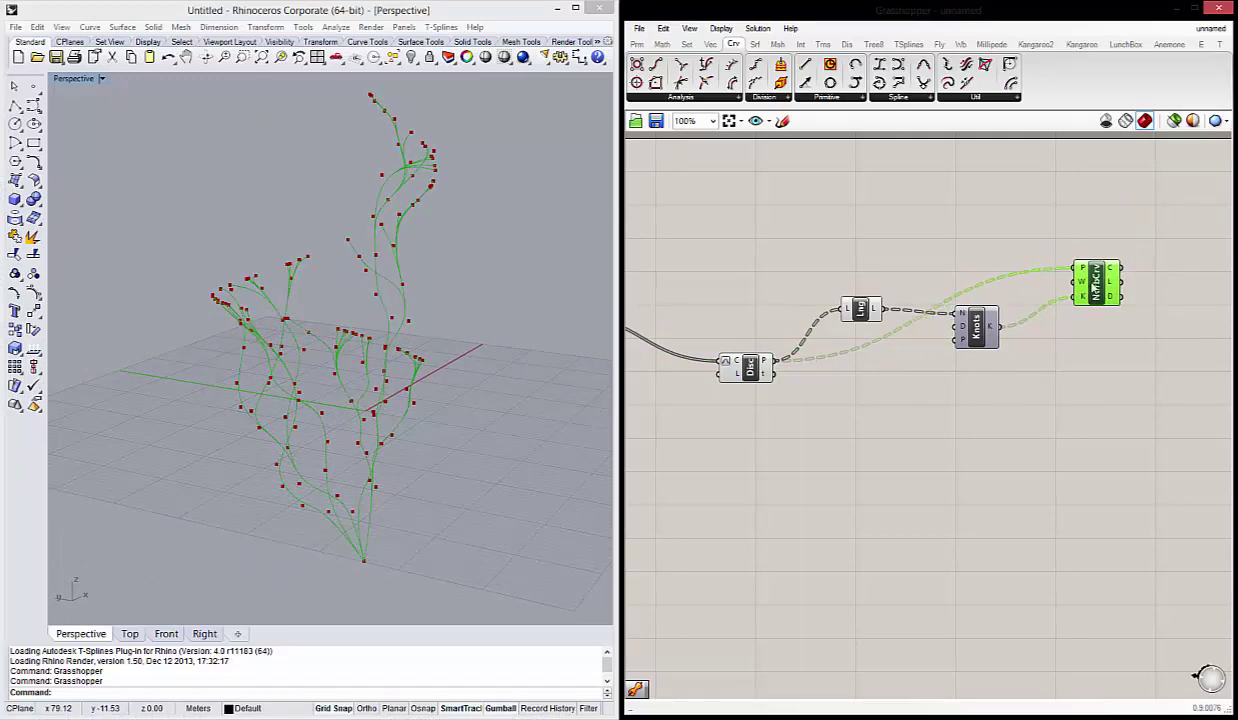
pyautogui.moveTo(290, 386)
pyautogui.mouseDown(button='right')
pyautogui.moveTo(240, 432)
pyautogui.moveTo(215, 258)
pyautogui.moveTo(270, 285)
pyautogui.mouseUp(button='right')
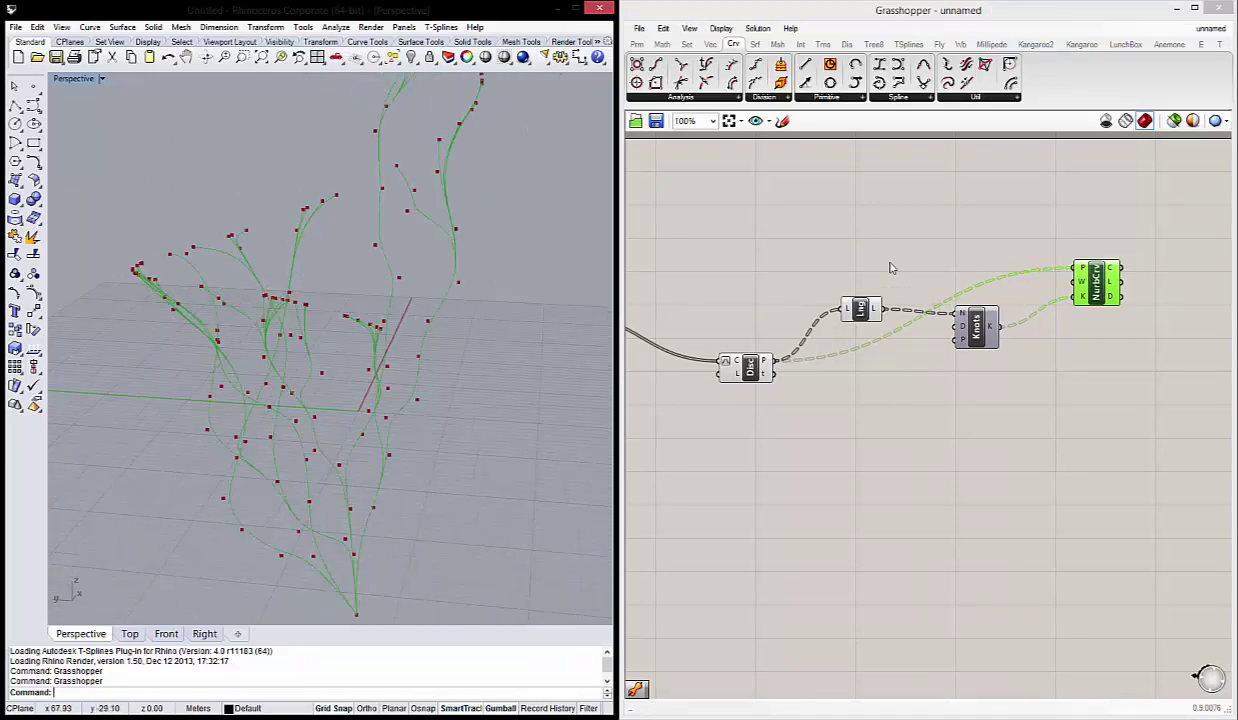
# Turn off the preview of the Disc points.
pyautogui.click(783, 332)
pyautogui.click(752, 370)
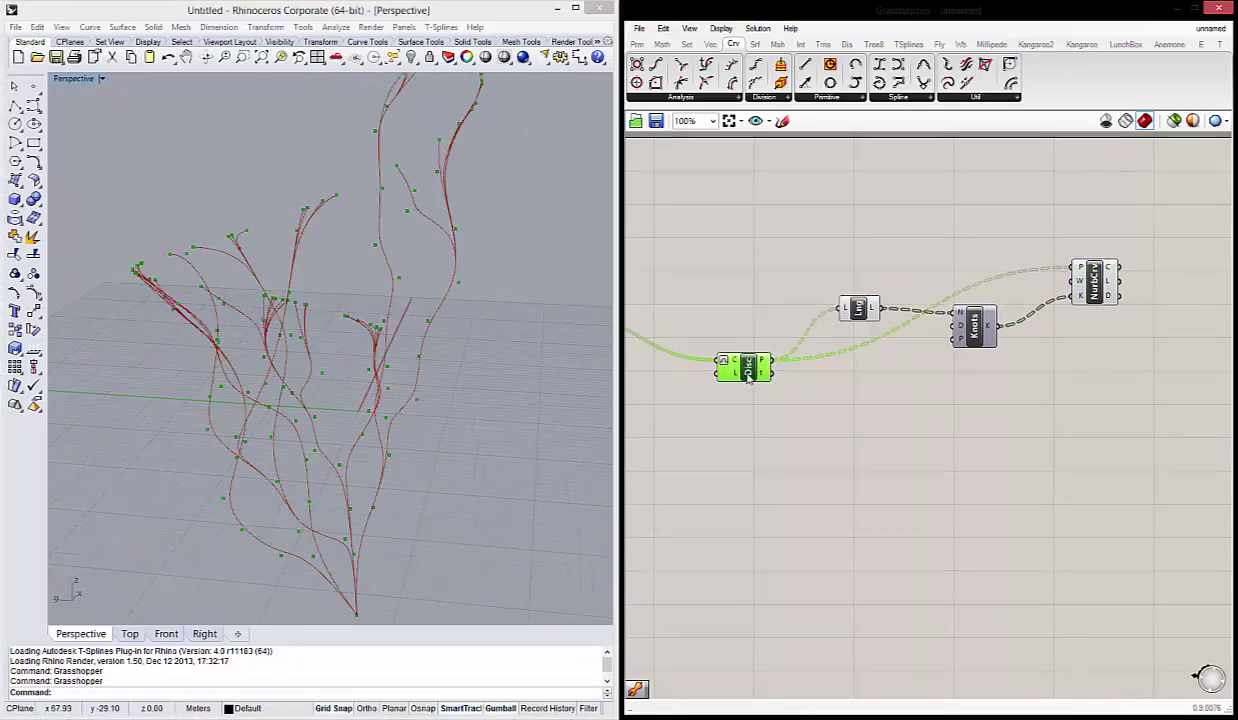
pyautogui.rightClick(748, 377)
pyautogui.click(778, 395)
pyautogui.click(855, 312)
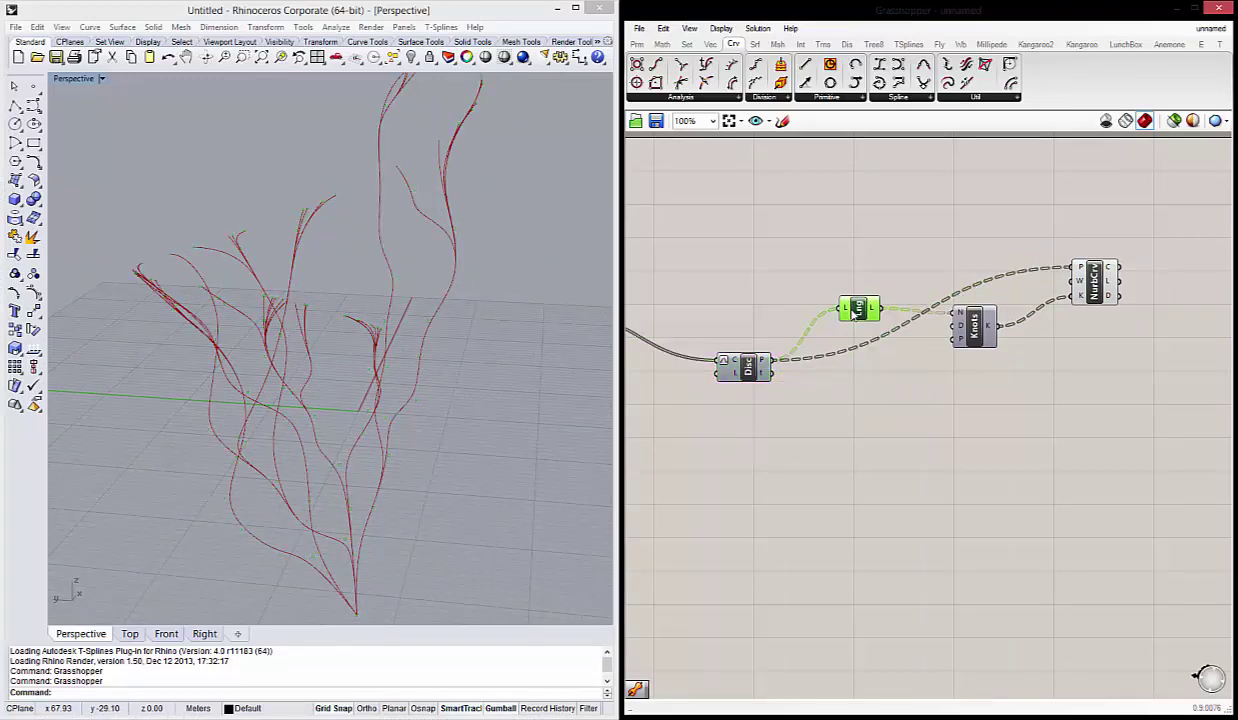
pyautogui.rightClick(855, 312)
pyautogui.click(876, 335)
# Nudge the Knots component slightly right and zoom the canvas toward Disc.
pyautogui.moveTo(420, 336)
pyautogui.mouseDown(button='right')
pyautogui.moveTo(332, 327)
pyautogui.moveTo(326, 282)
pyautogui.mouseUp(button='right')
pyautogui.scroll(3, 312, 254)
pyautogui.scroll(3, 318, 193)
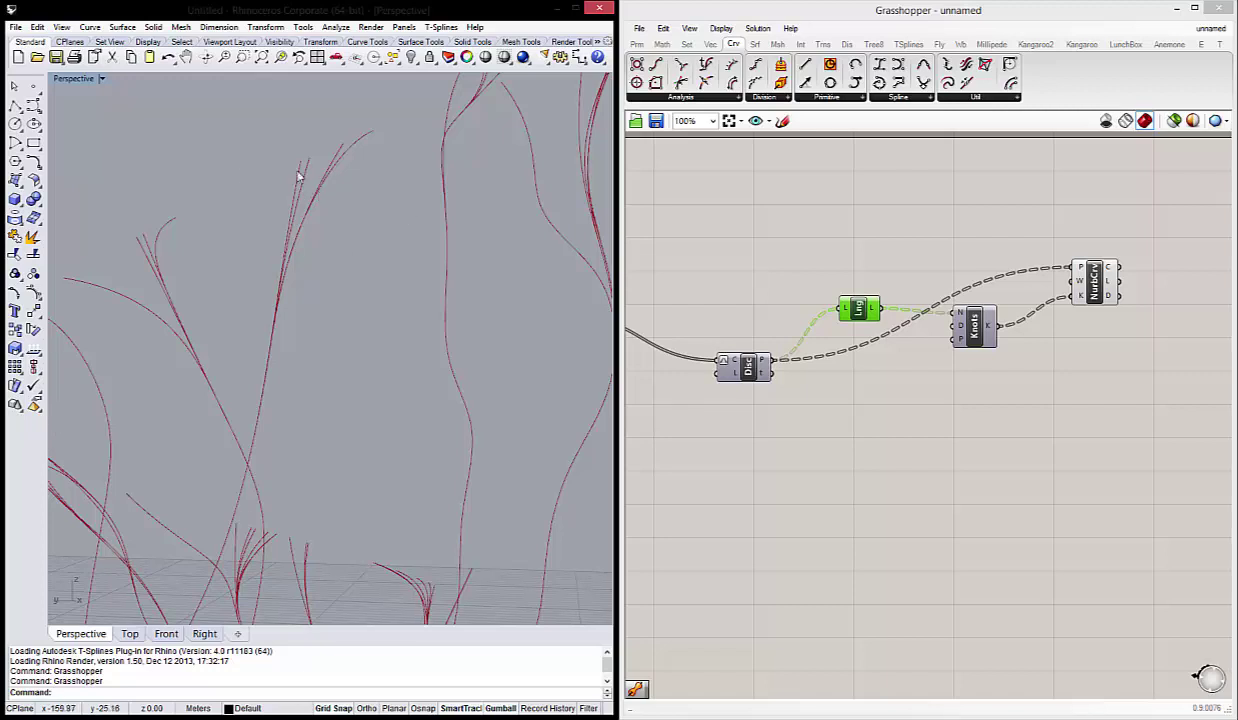
pyautogui.scroll(-3, 366, 265)
pyautogui.scroll(-2, 340, 290)
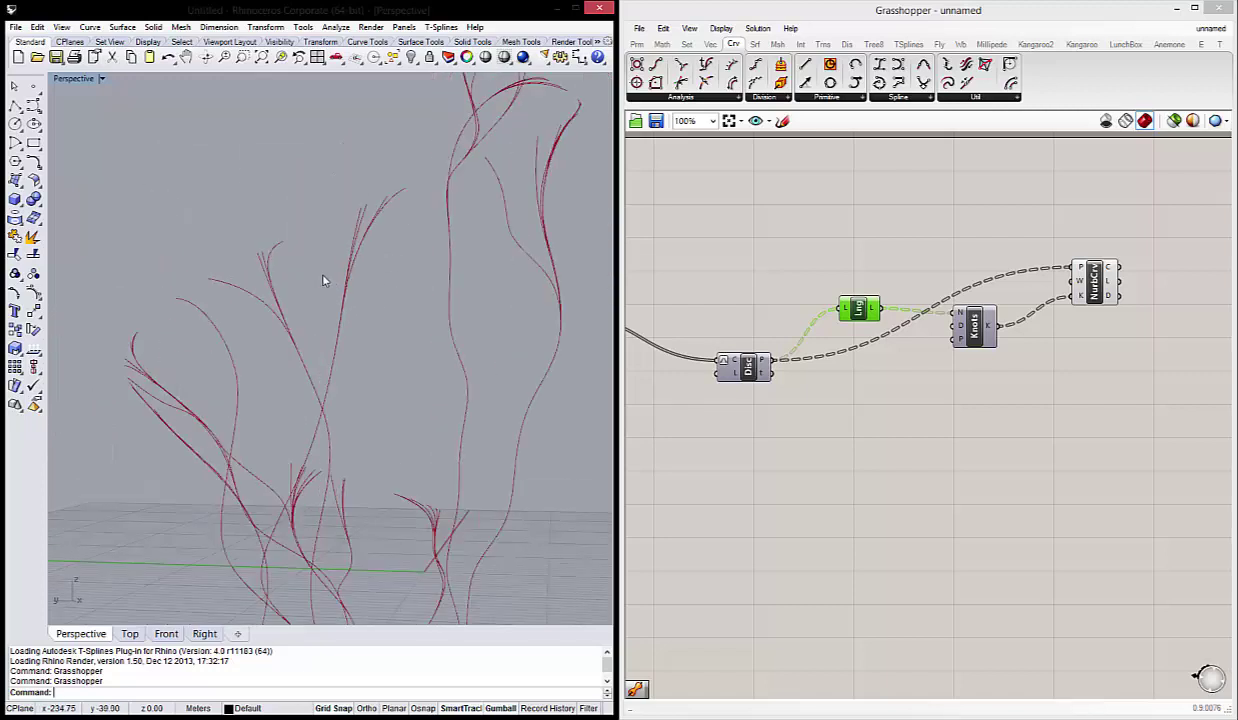
pyautogui.click(815, 447)
pyautogui.moveTo(962, 330); pyautogui.dragTo(974, 327)
pyautogui.click(997, 356)
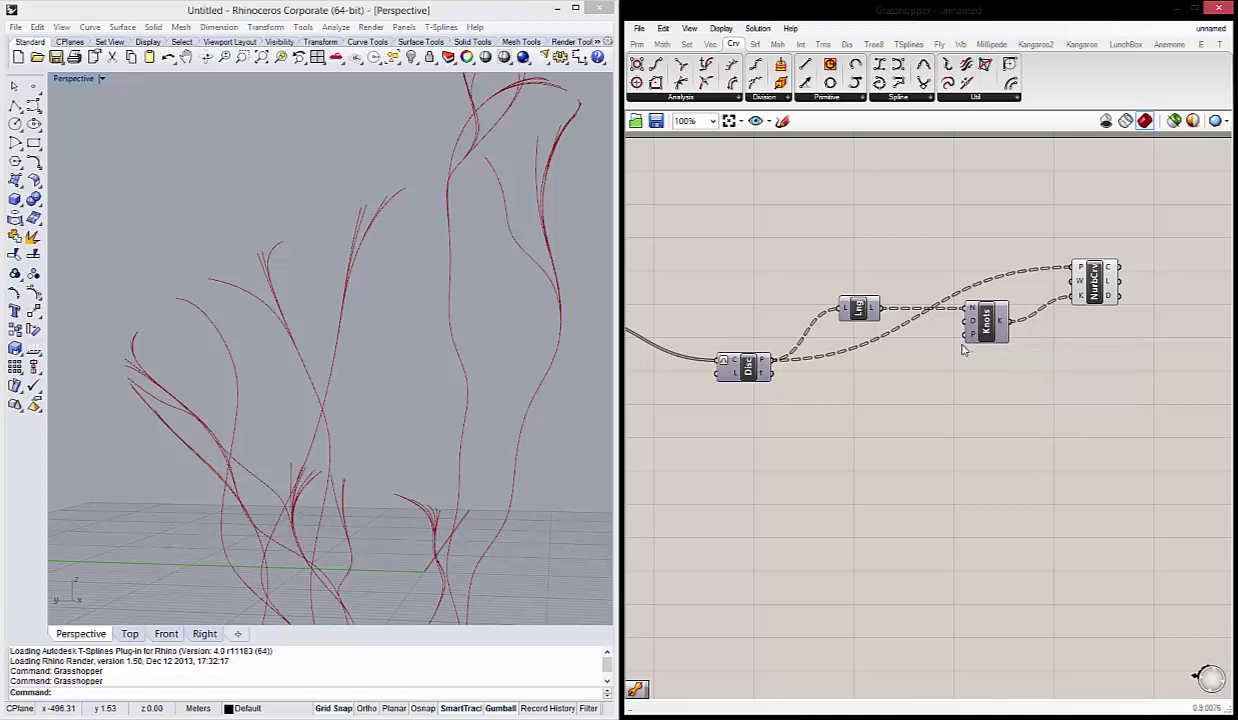
pyautogui.scroll(-2, 340, 331)
pyautogui.scroll(-3, 403, 381)
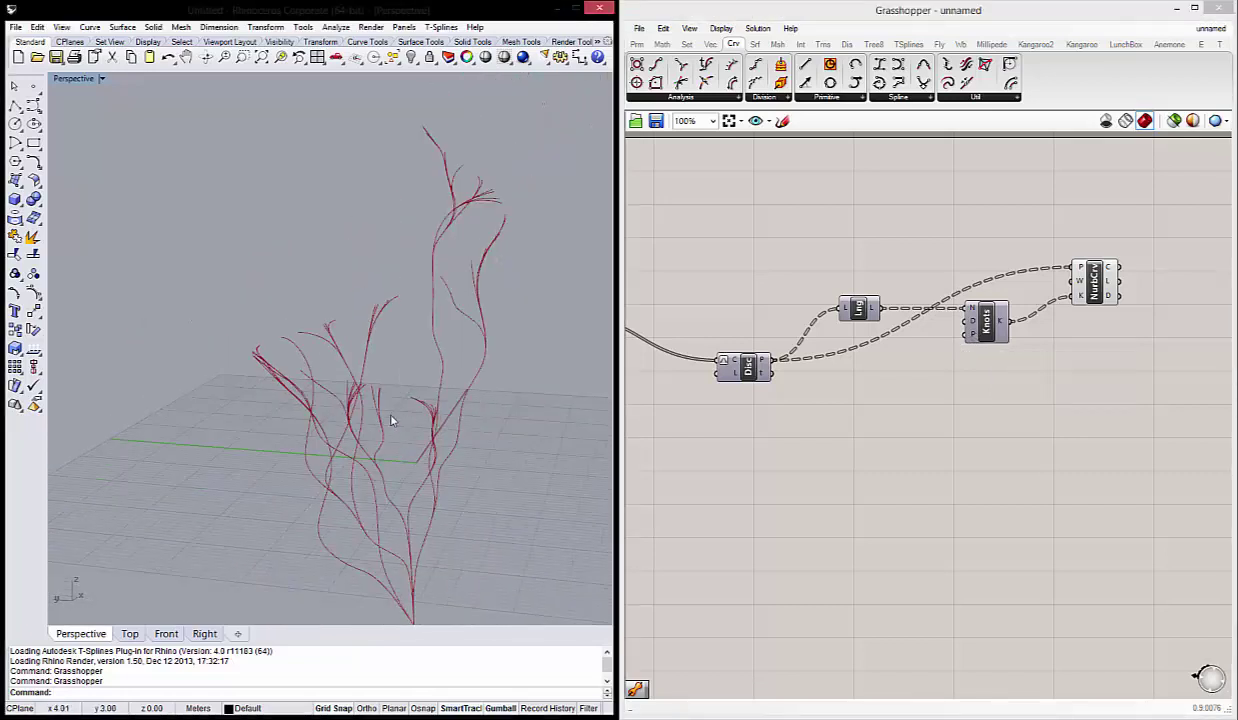
pyautogui.scroll(-2, 405, 425)
pyautogui.scroll(2, 400, 415)
pyautogui.scroll(2, 298, 384)
pyautogui.scroll(1, 312, 350)
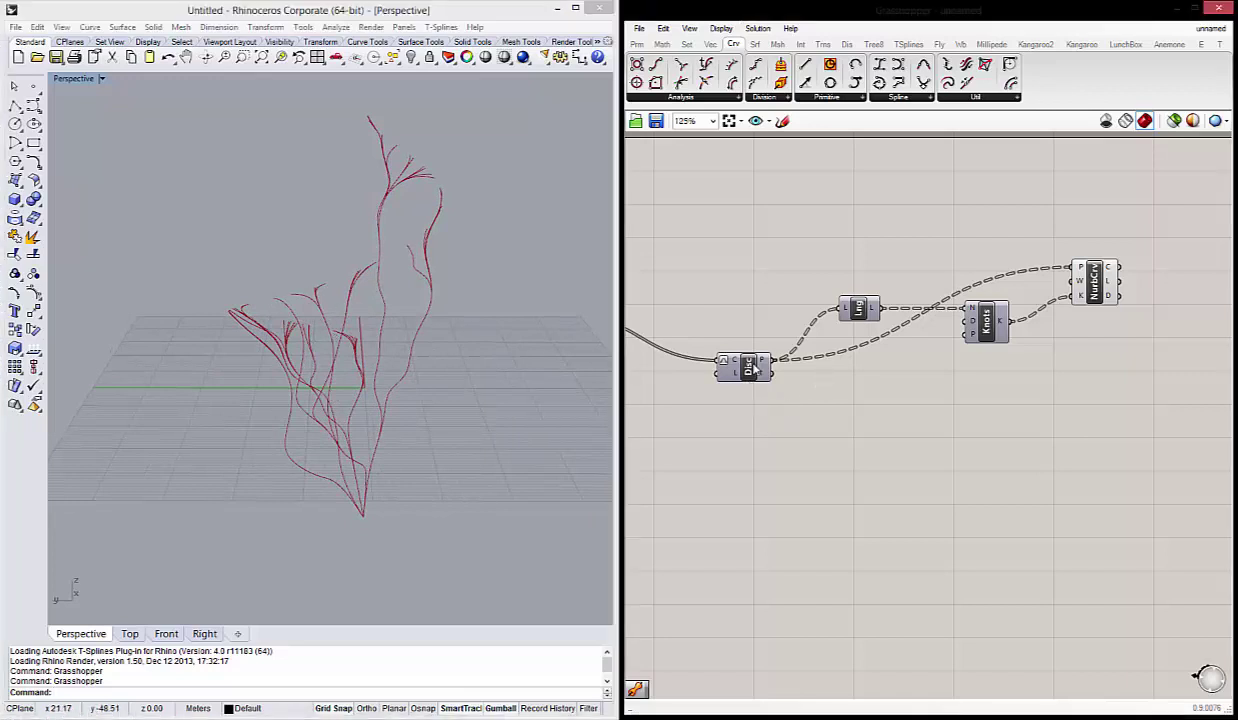
pyautogui.scroll(2, 753, 390)
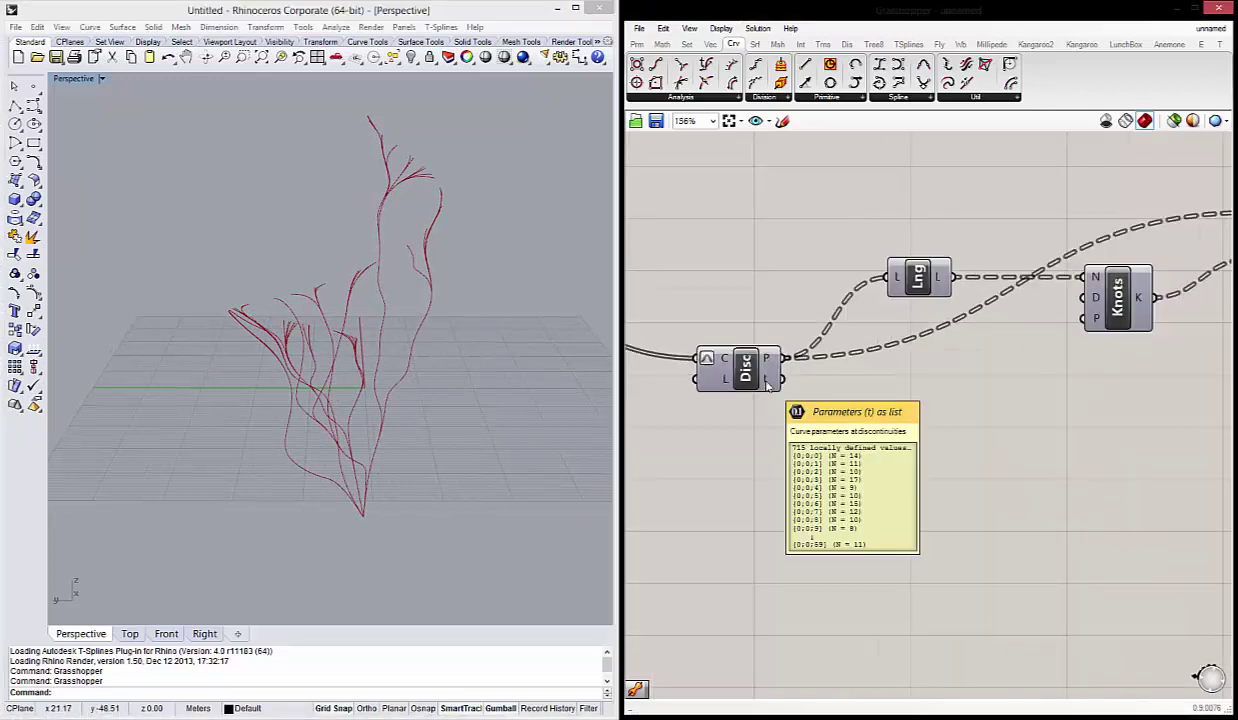
# Apply Simplify to the Disc t output and shift Disc slightly left.
pyautogui.rightClick(762, 388)
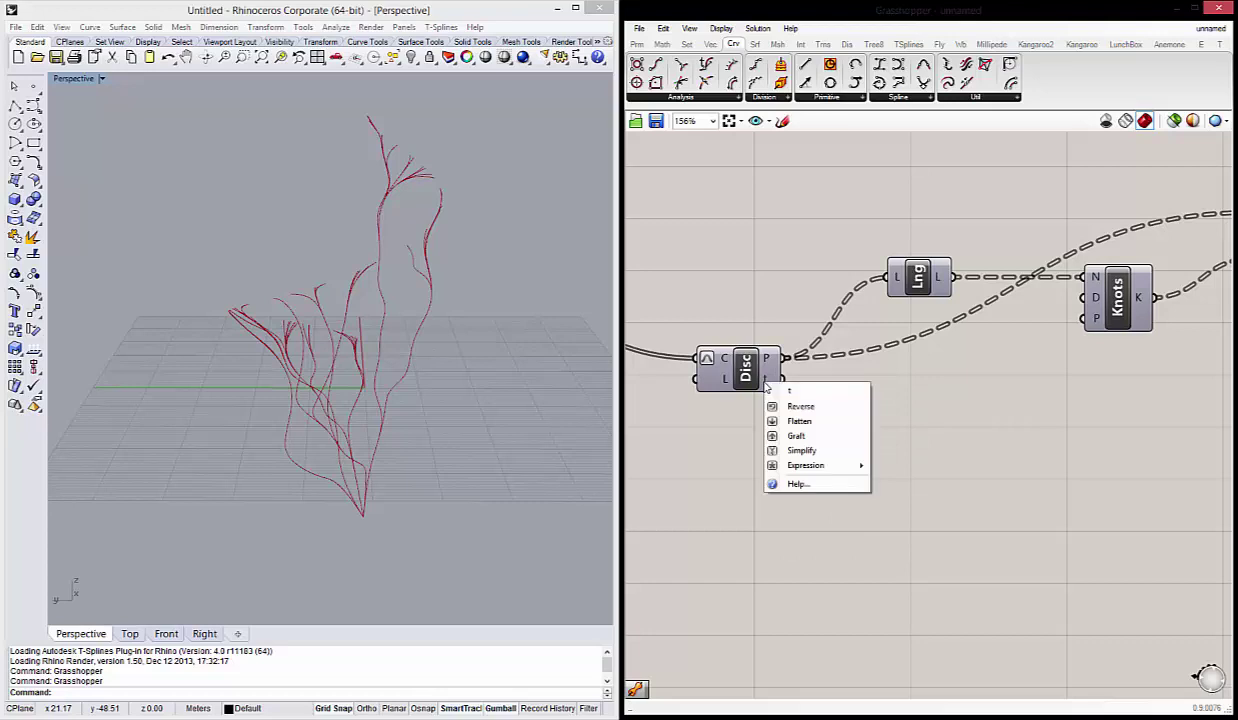
pyautogui.click(801, 451)
pyautogui.moveTo(758, 382); pyautogui.dragTo(745, 388)
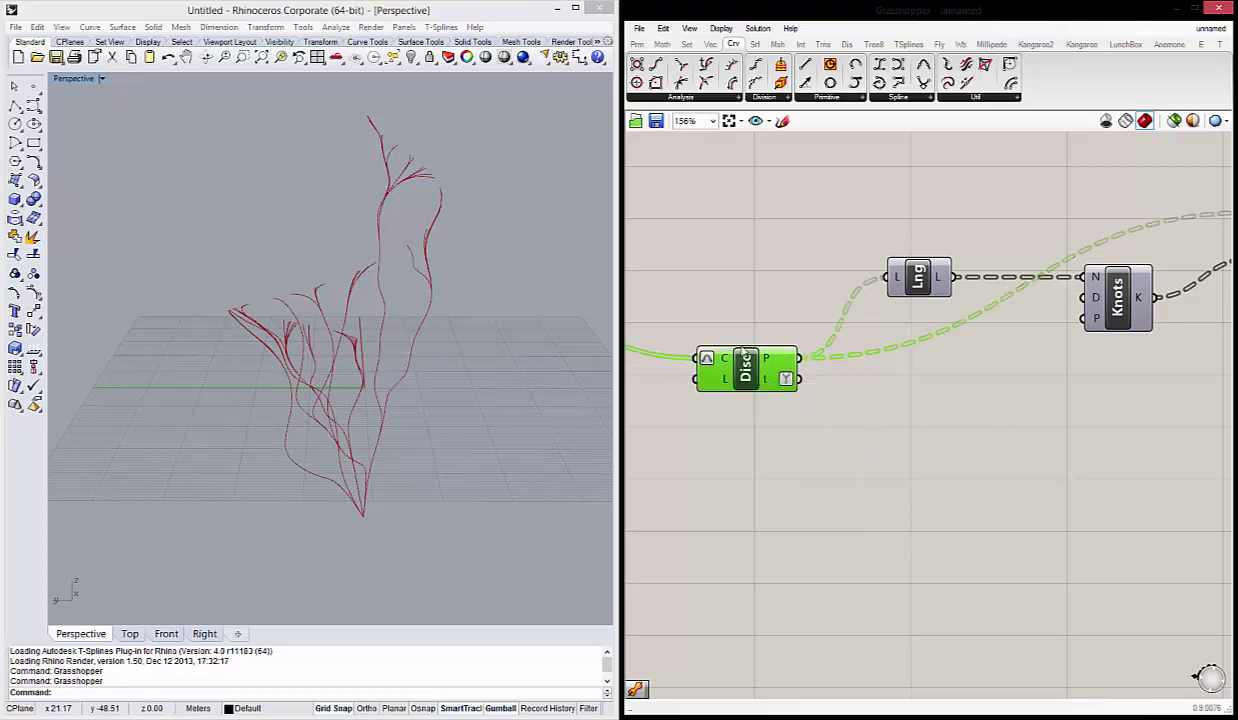
pyautogui.scroll(-2, 824, 372)
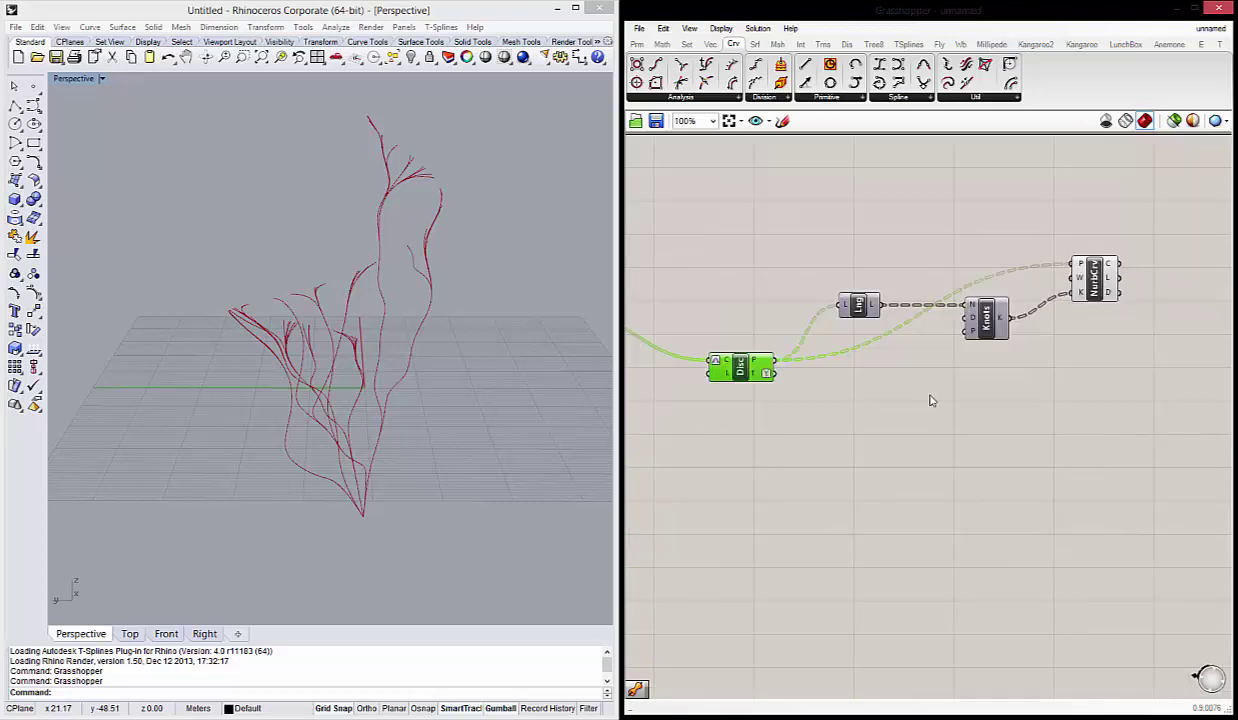
pyautogui.moveTo(450, 390); pyautogui.dragTo(359, 428, button='right')
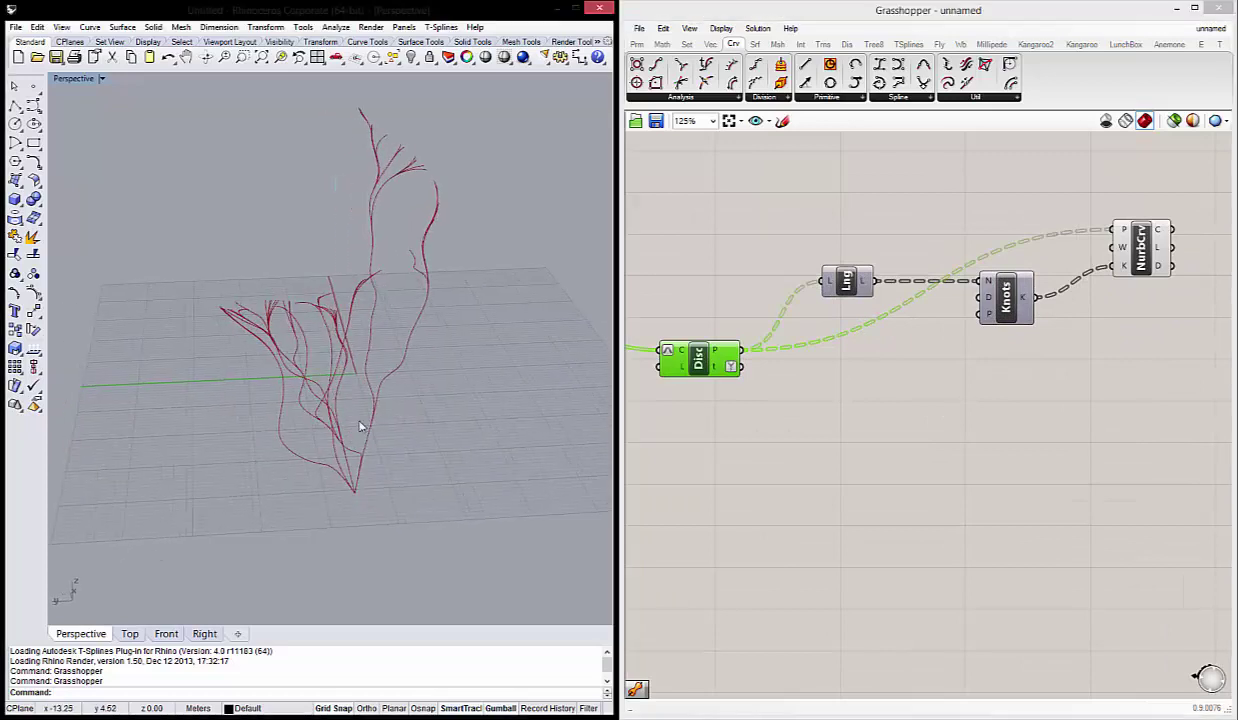
pyautogui.moveTo(354, 326)
pyautogui.mouseDown(button='right')
pyautogui.moveTo(395, 213)
pyautogui.moveTo(347, 226)
pyautogui.mouseUp(button='right')
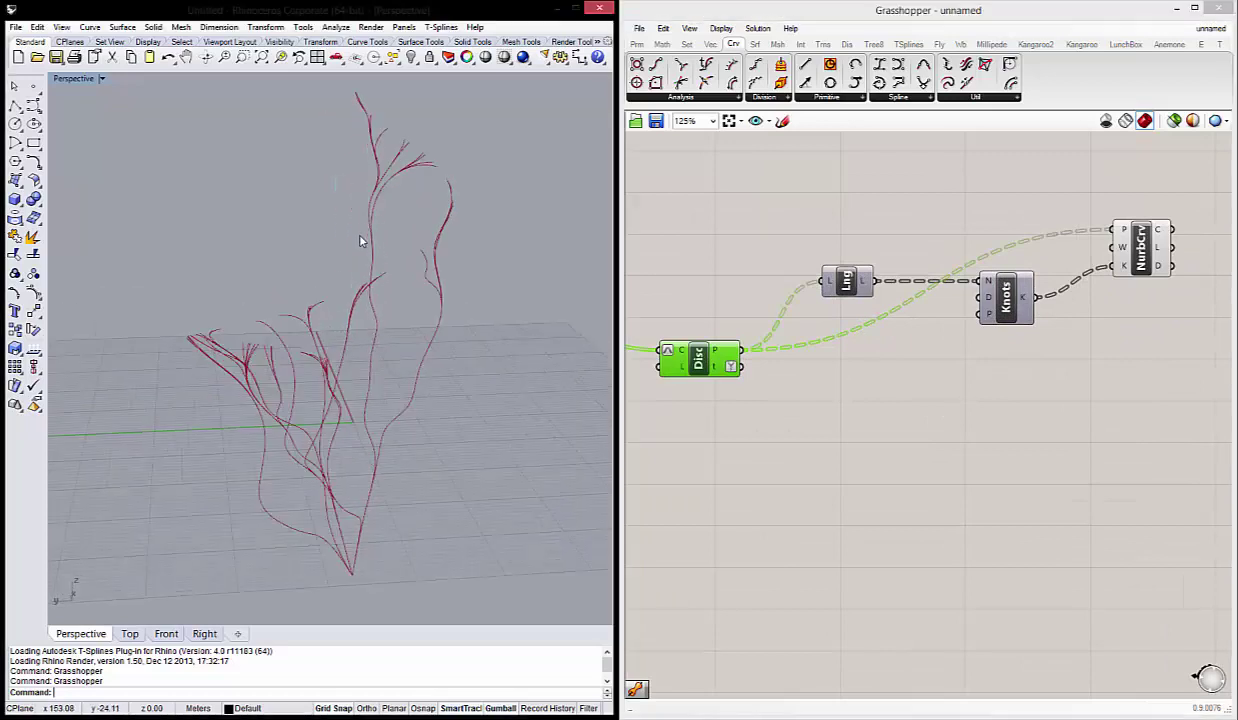
# Add a Remap Numbers component below Knots and feed Disc's t output into its V input.
pyautogui.scroll(-2, 915, 330)
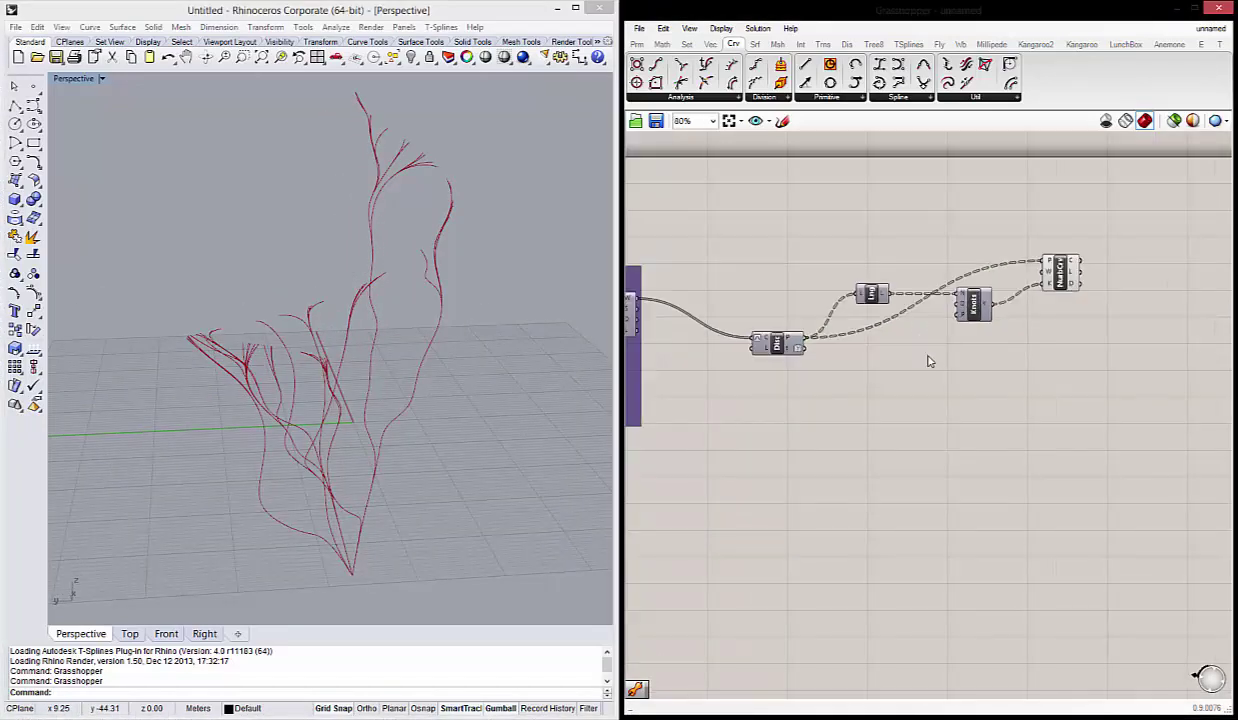
pyautogui.scroll(1, 928, 361)
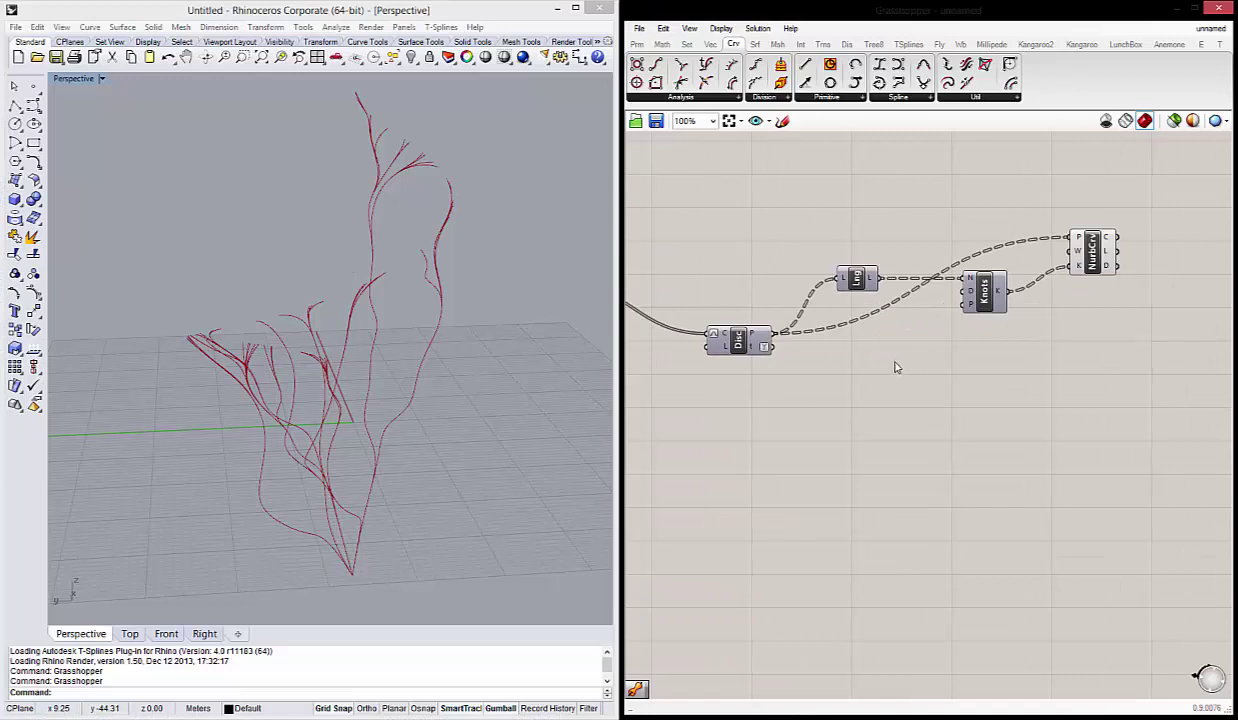
pyautogui.doubleClick(922, 394)
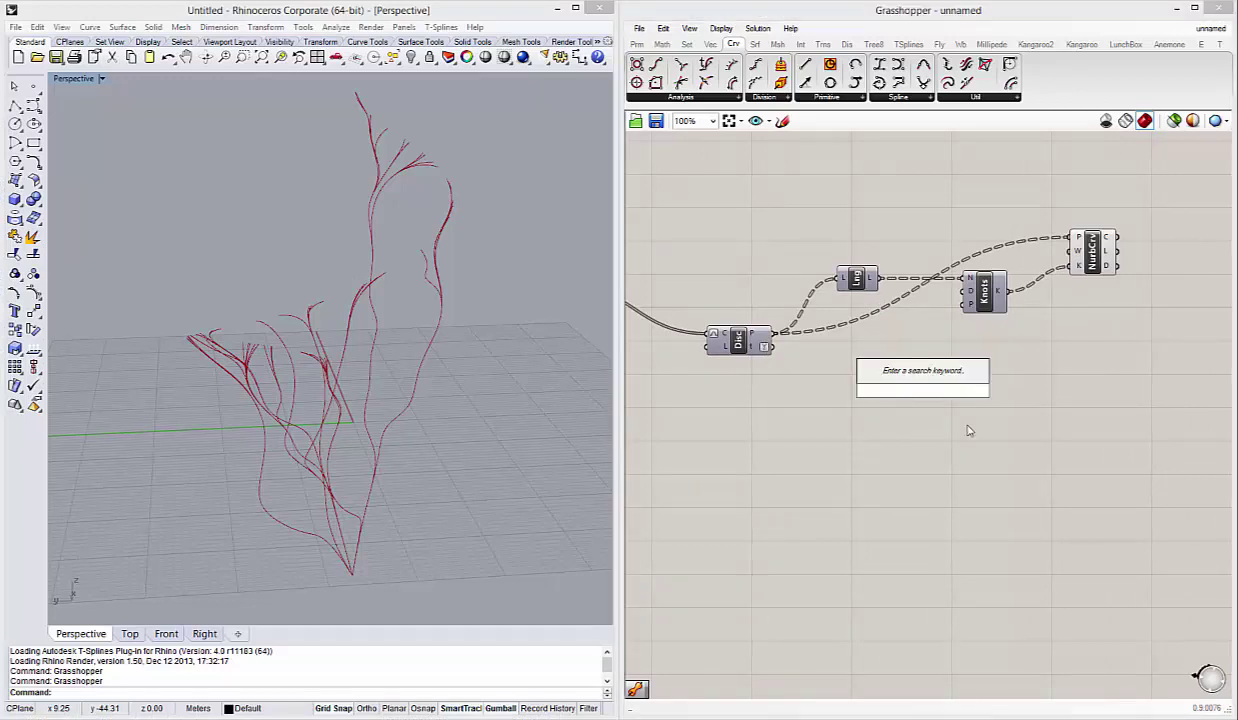
pyautogui.write('remapo')
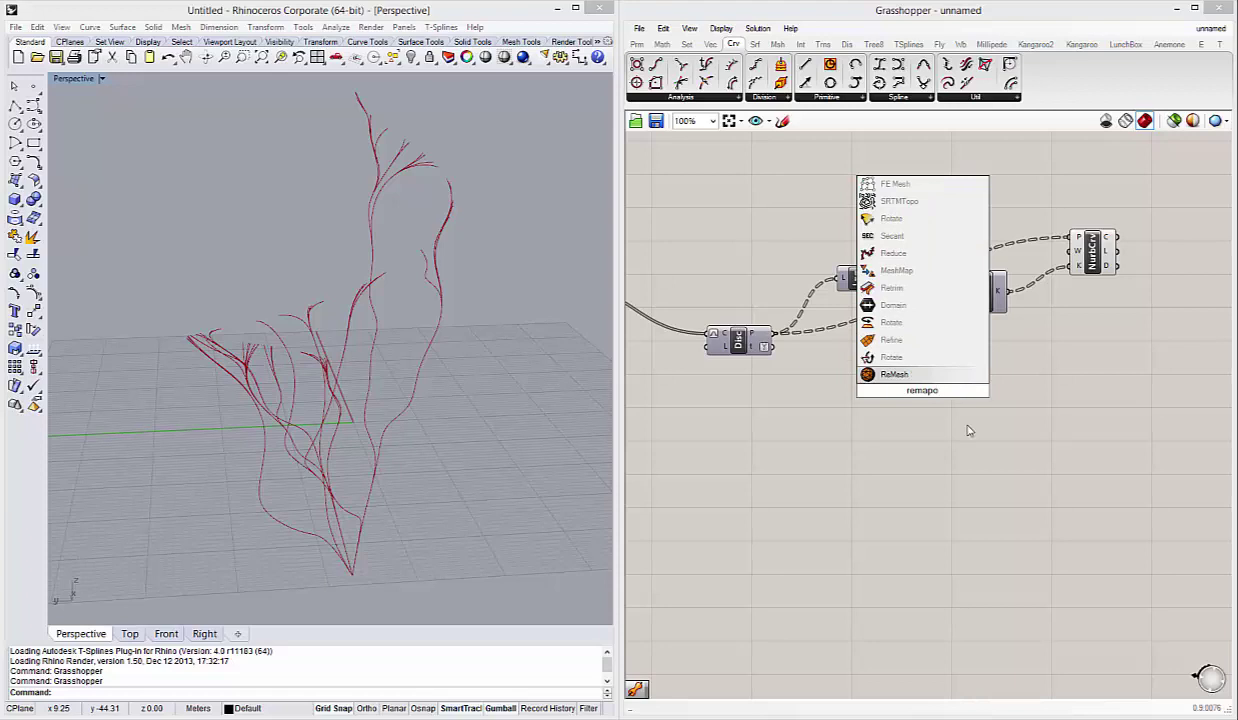
pyautogui.press('BackSpace')
pyautogui.click(935, 375)
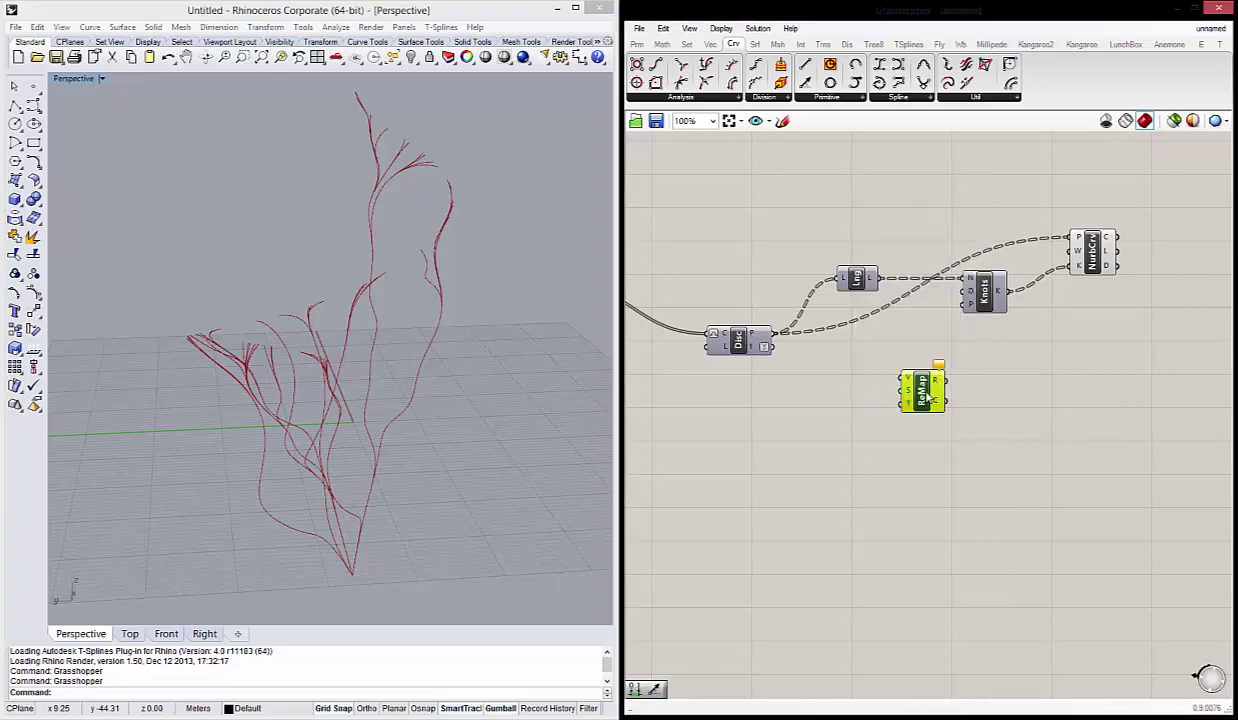
pyautogui.moveTo(930, 415); pyautogui.dragTo(917, 415)
pyautogui.click(830, 400)
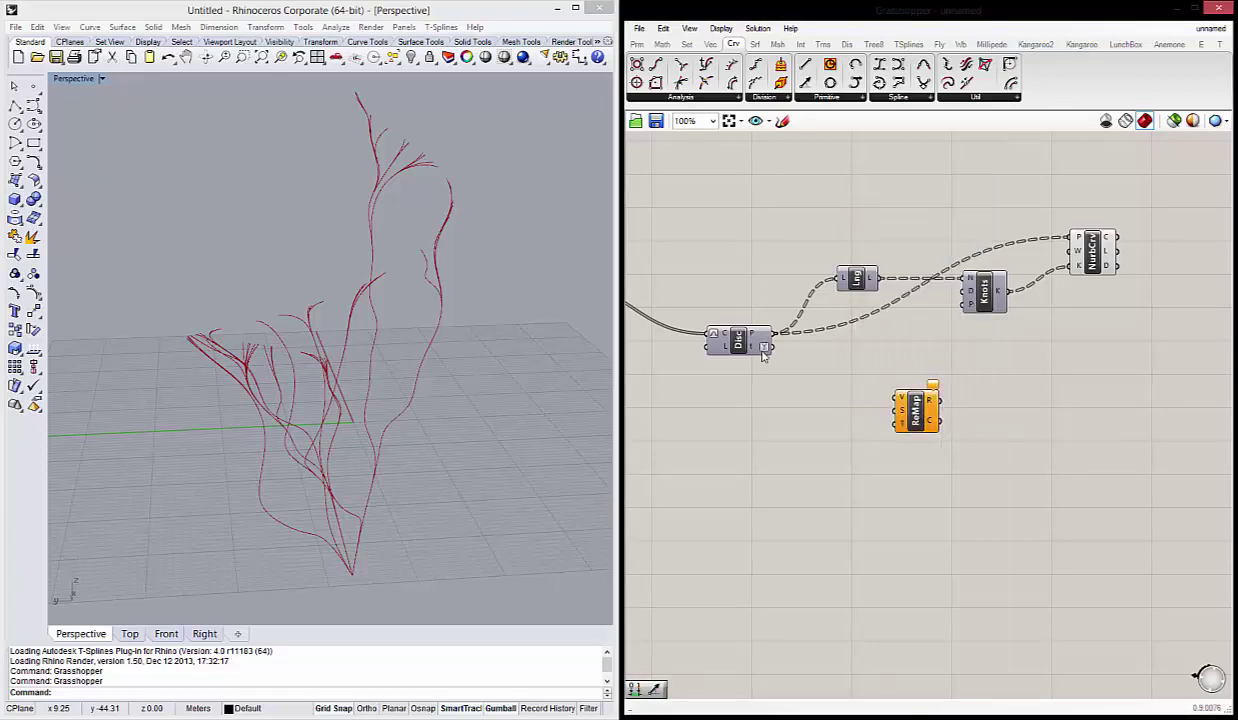
pyautogui.moveTo(764, 347); pyautogui.dragTo(930, 418)
pyautogui.moveTo(409, 370)
pyautogui.mouseDown(button='right')
pyautogui.moveTo(368, 360)
pyautogui.moveTo(356, 533)
pyautogui.moveTo(464, 246)
pyautogui.mouseUp(button='right')
pyautogui.moveTo(334, 144); pyautogui.dragTo(332, 223, button='right')
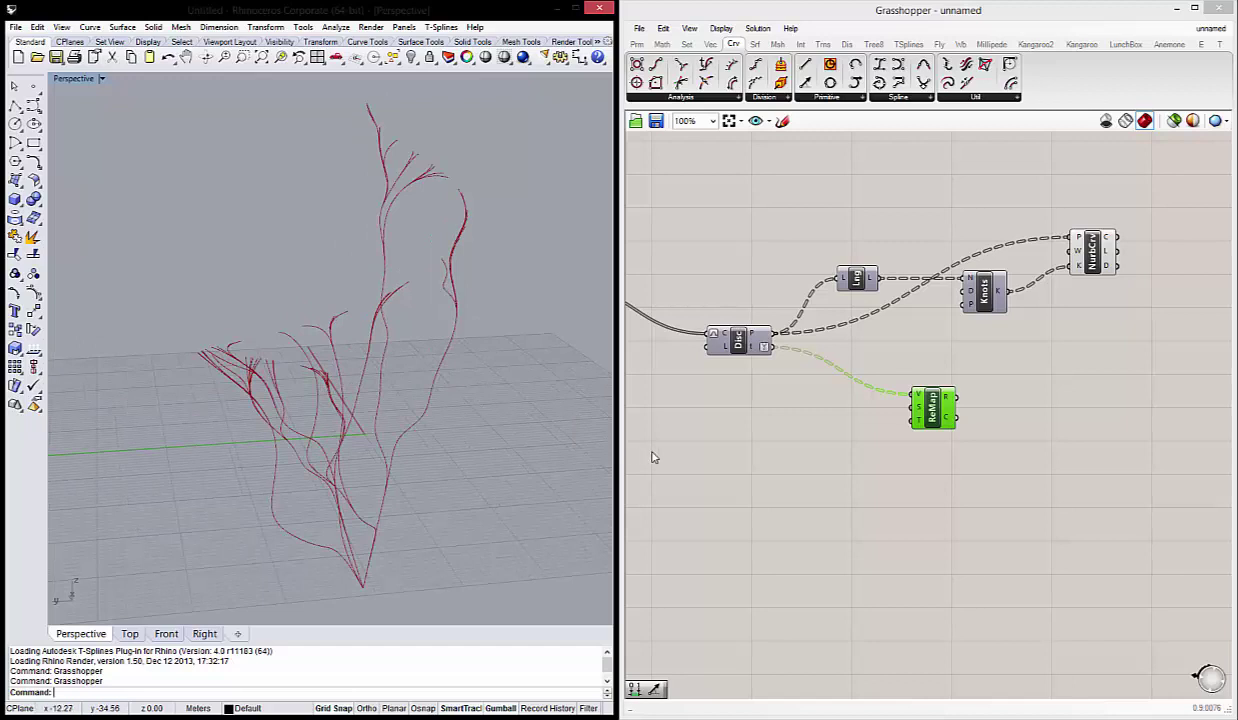
# Create number sliders at 0.50 and 0.1 stacked below Disc, and move ReMap right.
pyautogui.doubleClick(757, 435)
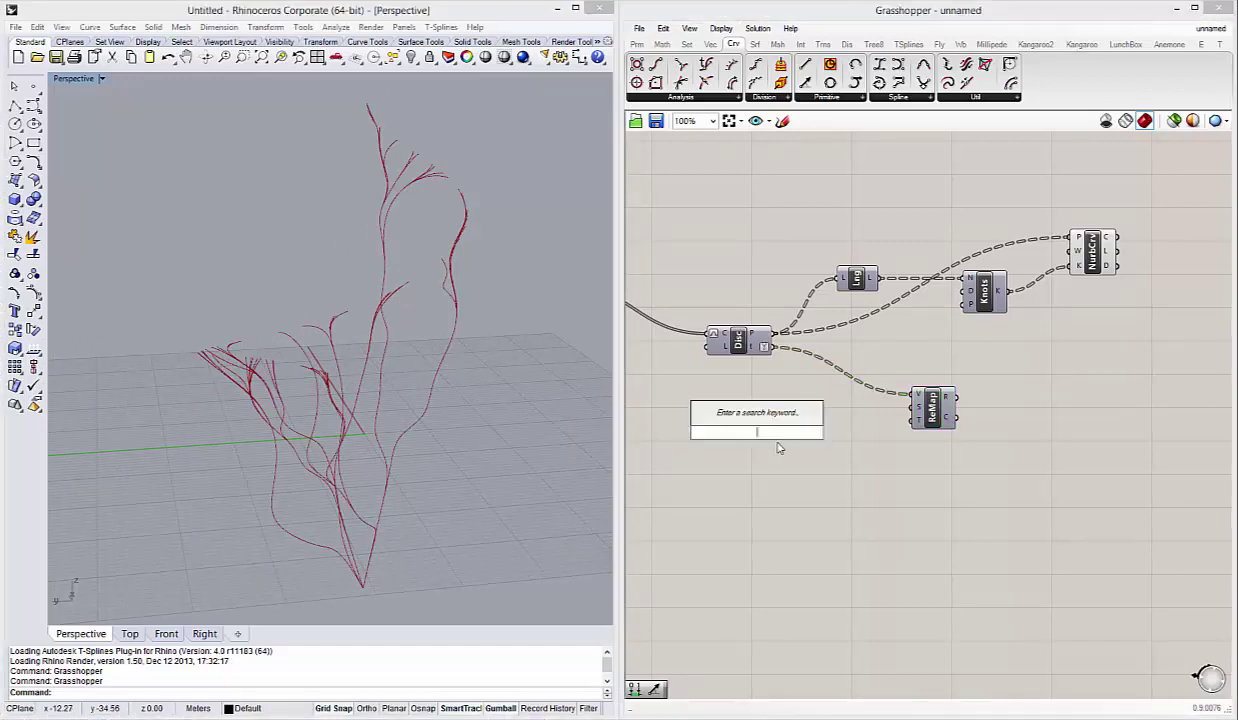
pyautogui.write('50')
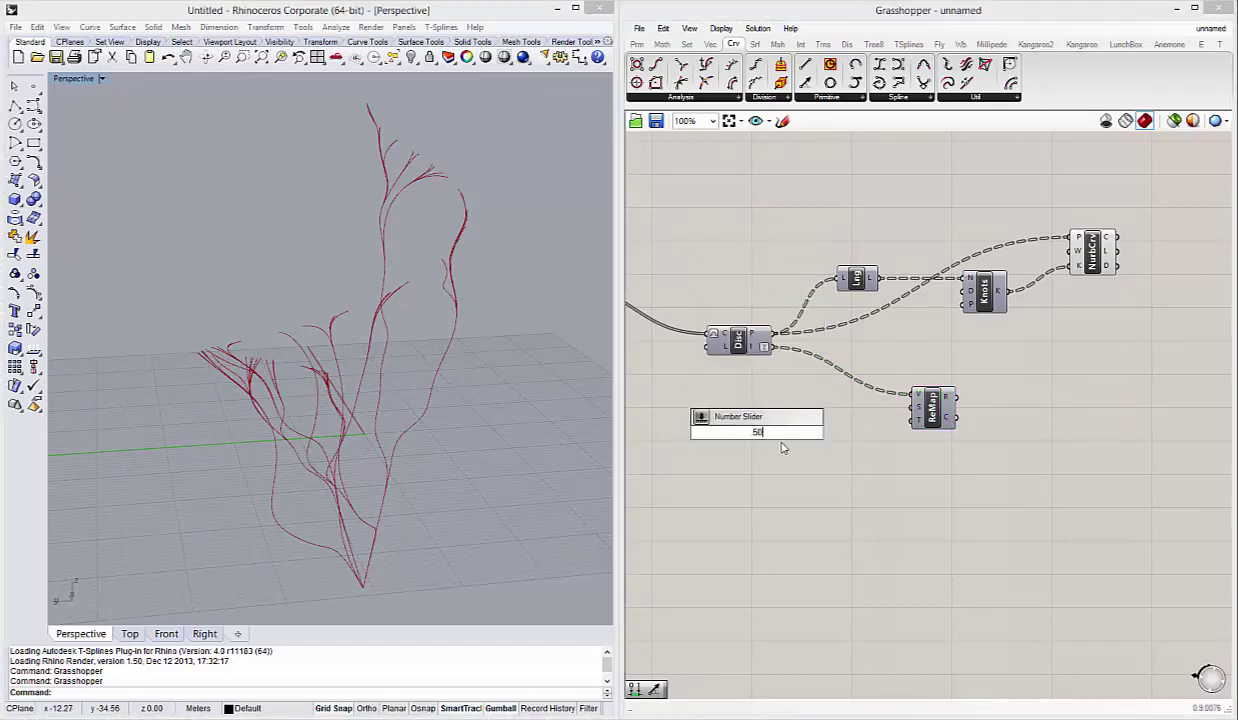
pyautogui.press('Return')
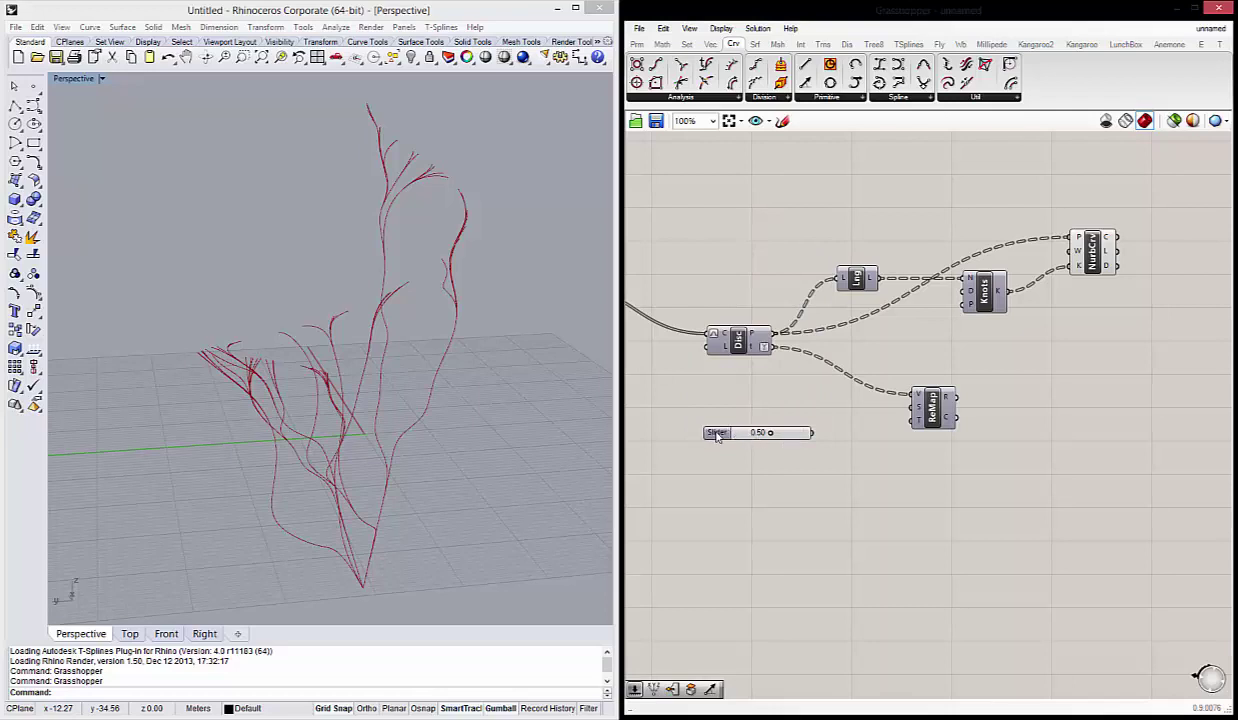
pyautogui.moveTo(716, 436); pyautogui.dragTo(699, 431)
pyautogui.click(748, 512)
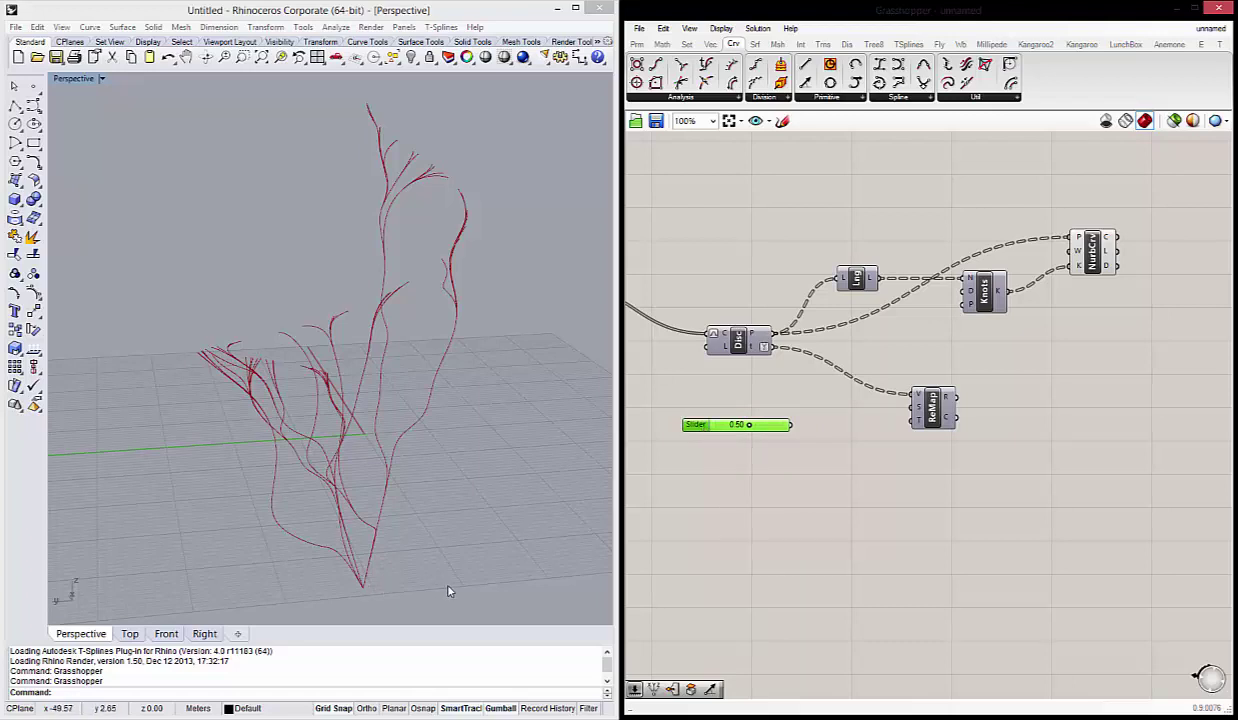
pyautogui.moveTo(450, 585); pyautogui.dragTo(246, 560)
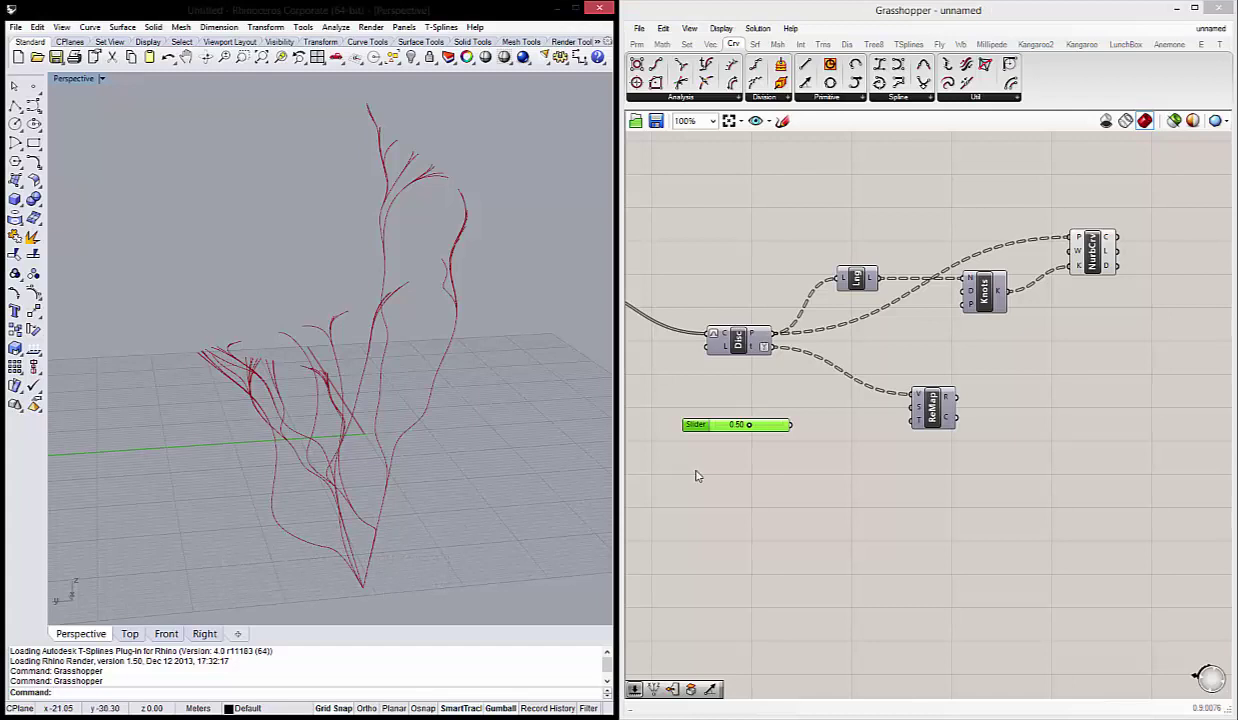
pyautogui.doubleClick(762, 482)
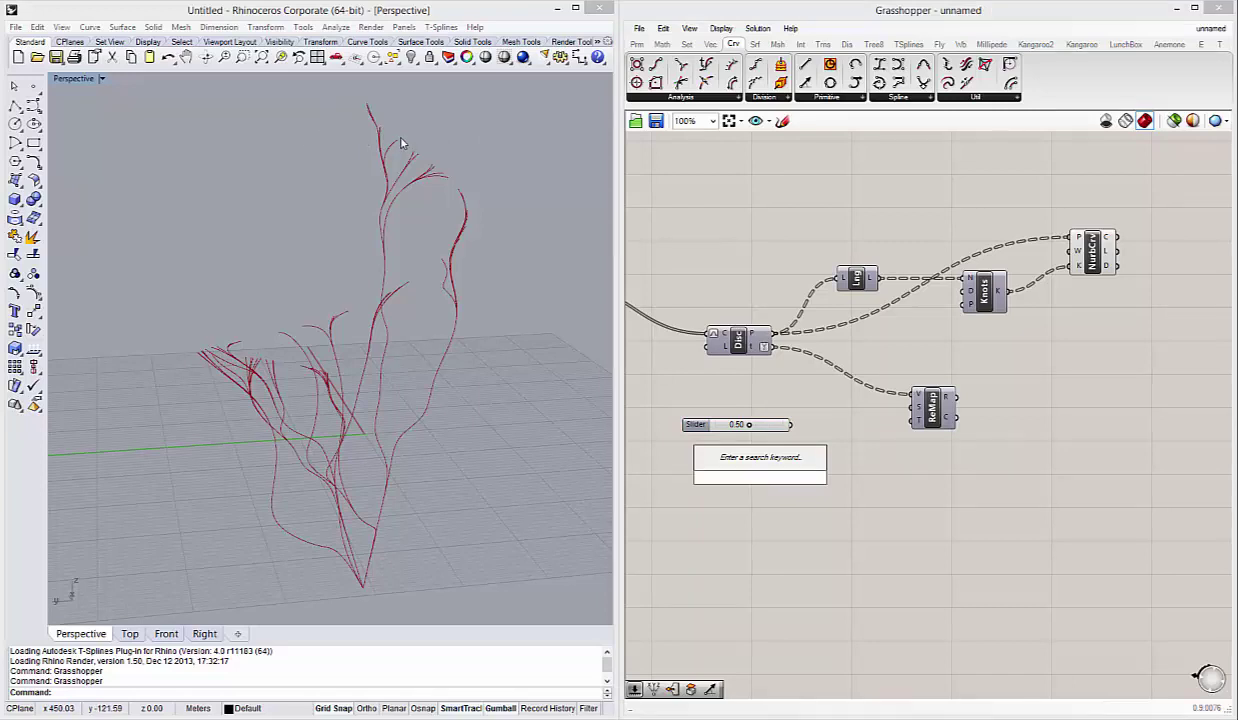
pyautogui.write('0.1')
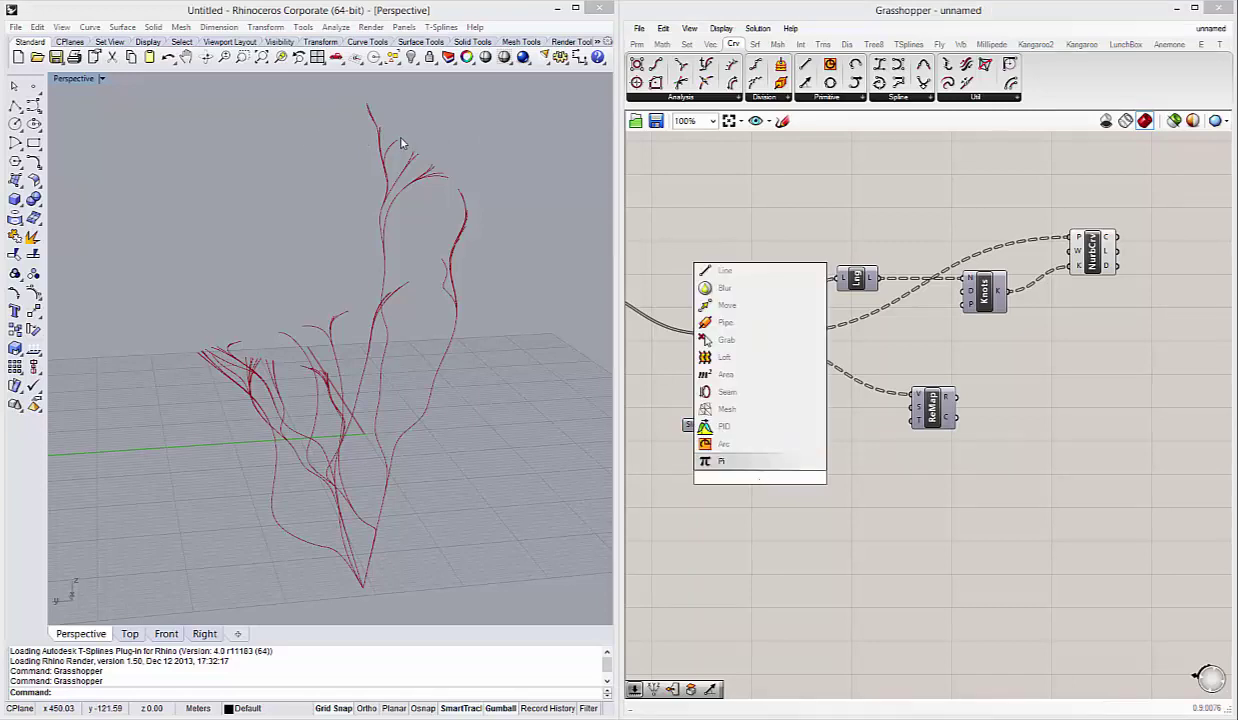
pyautogui.press('Return')
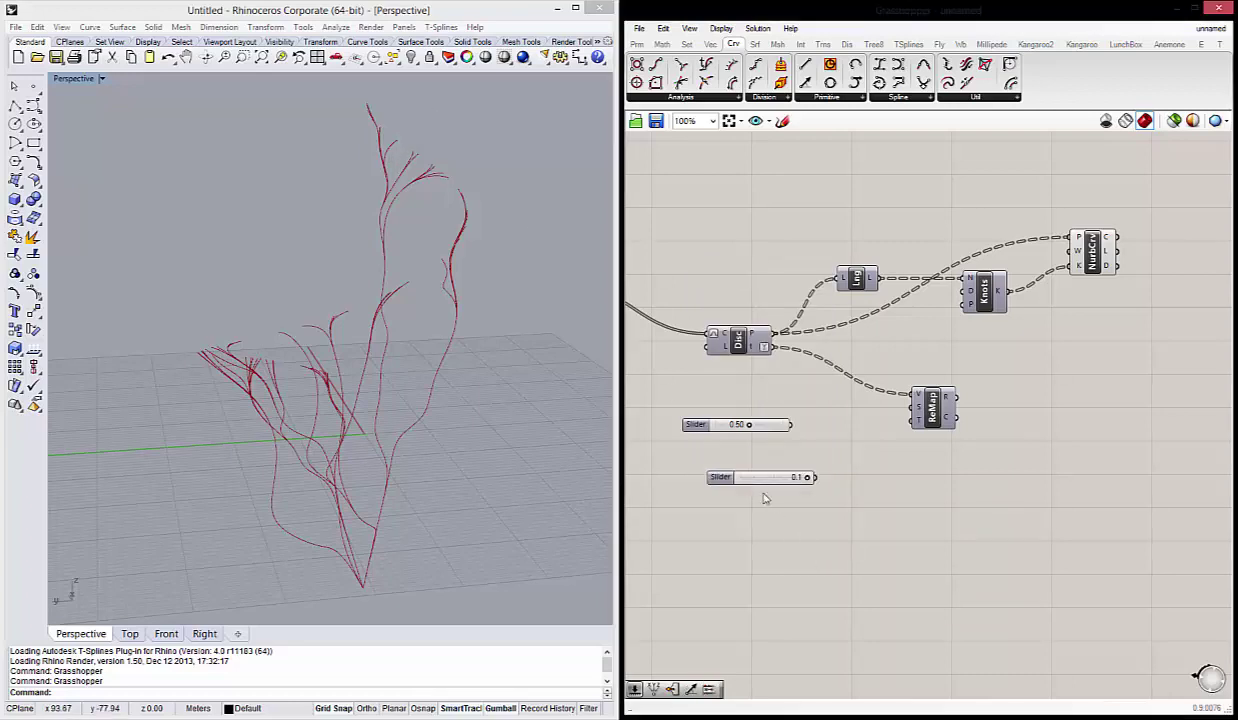
pyautogui.moveTo(735, 479); pyautogui.dragTo(708, 449)
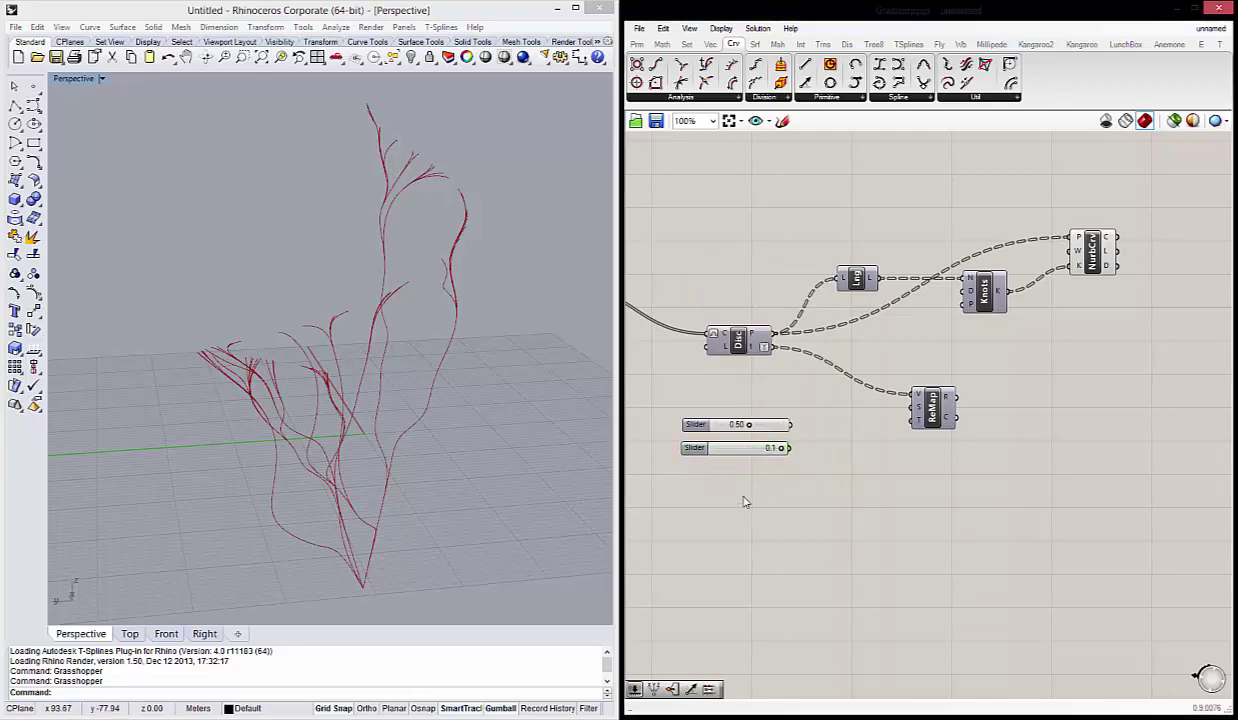
pyautogui.moveTo(940, 425); pyautogui.dragTo(966, 420)
# Add a Construct Domain (Dom) beside the sliders and wire its output into ReMap's T input.
pyautogui.click(859, 478)
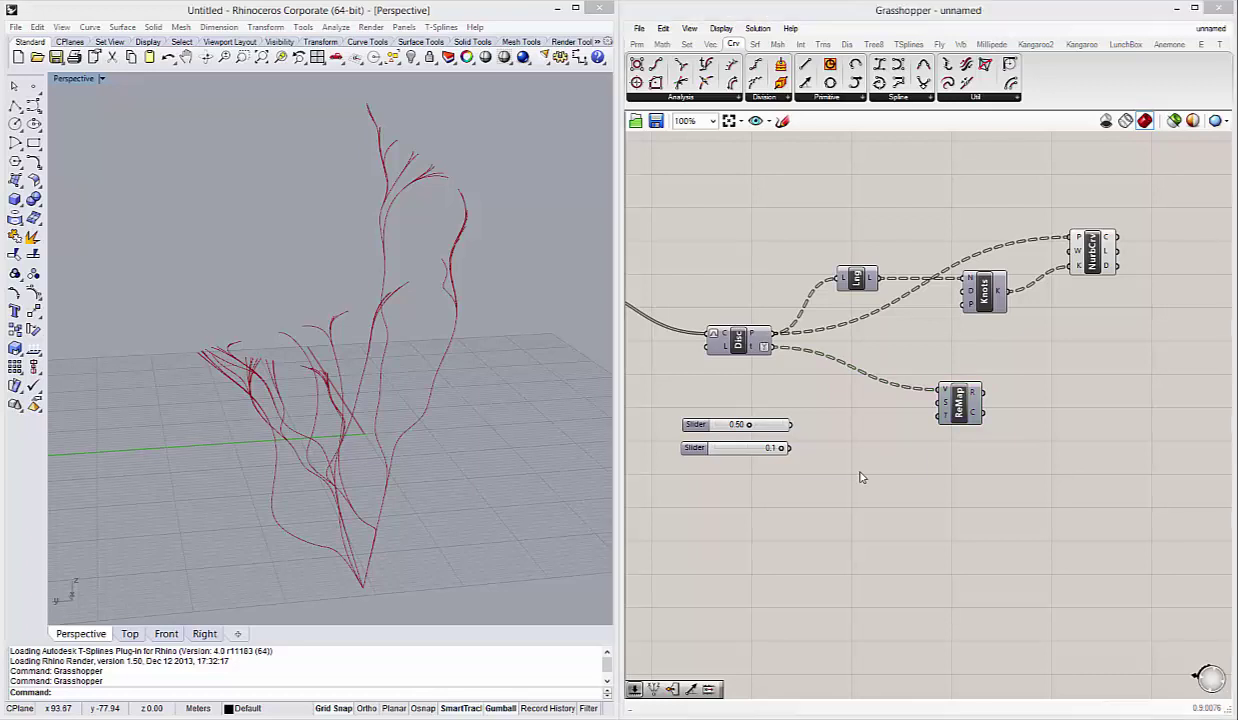
pyautogui.doubleClick(860, 470)
pyautogui.write('do')
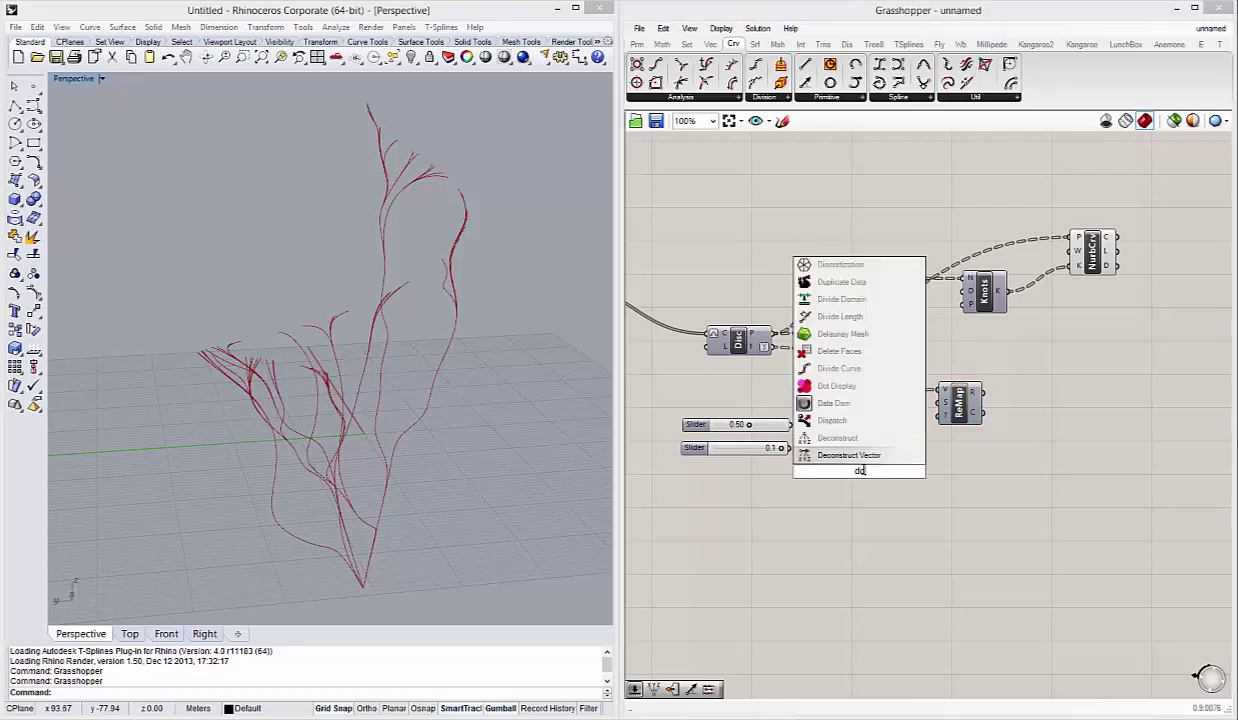
pyautogui.write('m')
pyautogui.click(840, 403)
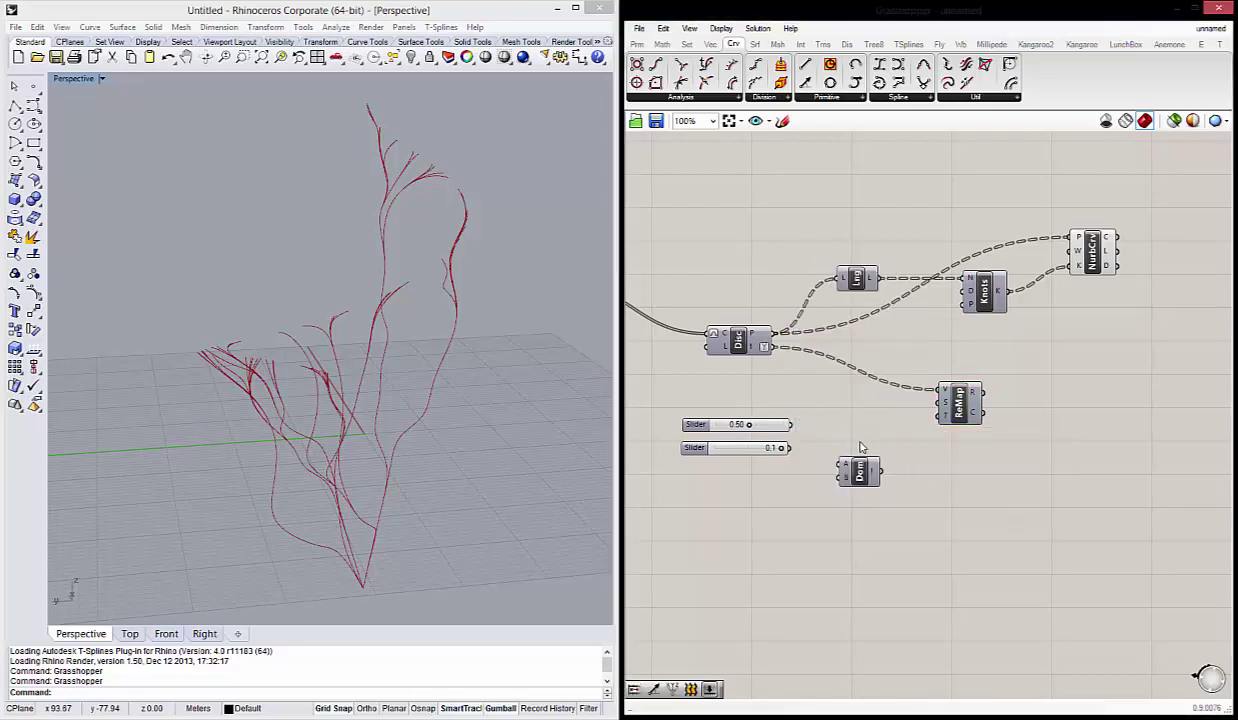
pyautogui.moveTo(857, 468)
pyautogui.mouseDown()
pyautogui.moveTo(838, 424)
pyautogui.moveTo(838, 441)
pyautogui.moveTo(874, 433)
pyautogui.mouseUp()
pyautogui.scroll(2, 831, 466)
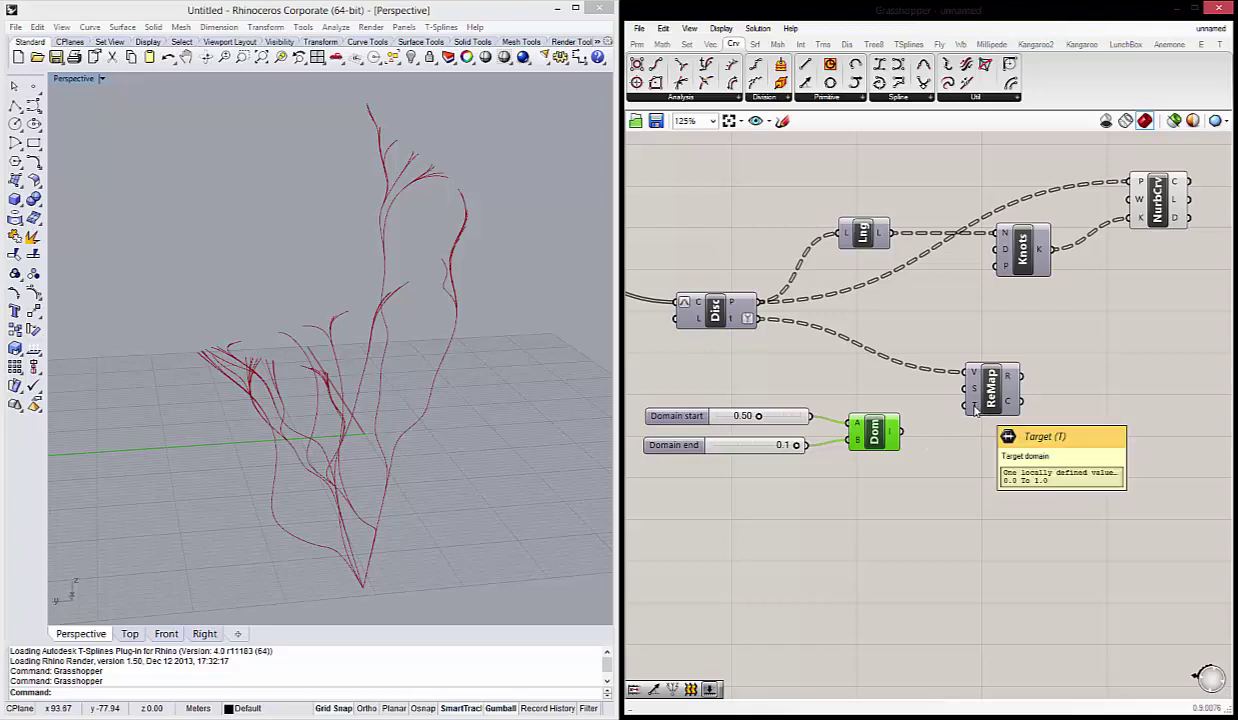
pyautogui.moveTo(900, 432); pyautogui.dragTo(967, 405)
pyautogui.moveTo(360, 448)
pyautogui.mouseDown(button='right')
pyautogui.moveTo(412, 461)
pyautogui.moveTo(380, 463)
pyautogui.mouseUp(button='right')
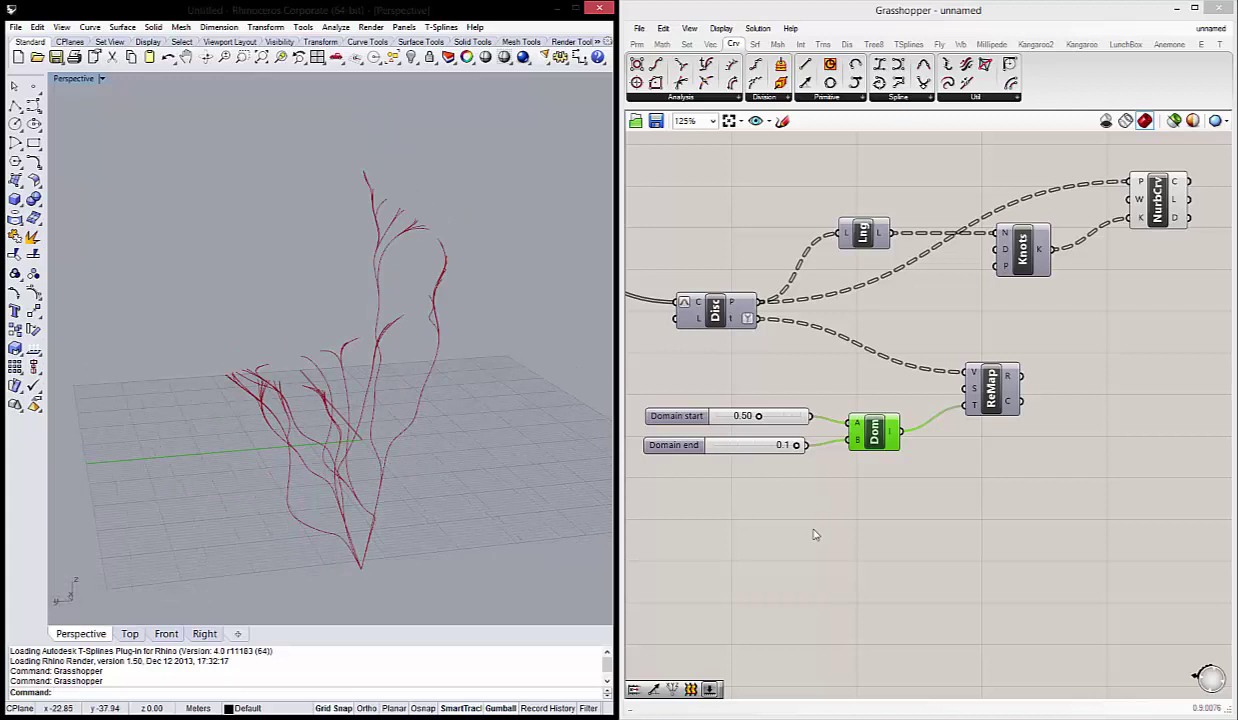
pyautogui.moveTo(815, 528); pyautogui.dragTo(640, 385)
pyautogui.click(775, 548)
# Select NurbsCrv to preview its branch curves in the Perspective view.
pyautogui.scroll(-2, 912, 483)
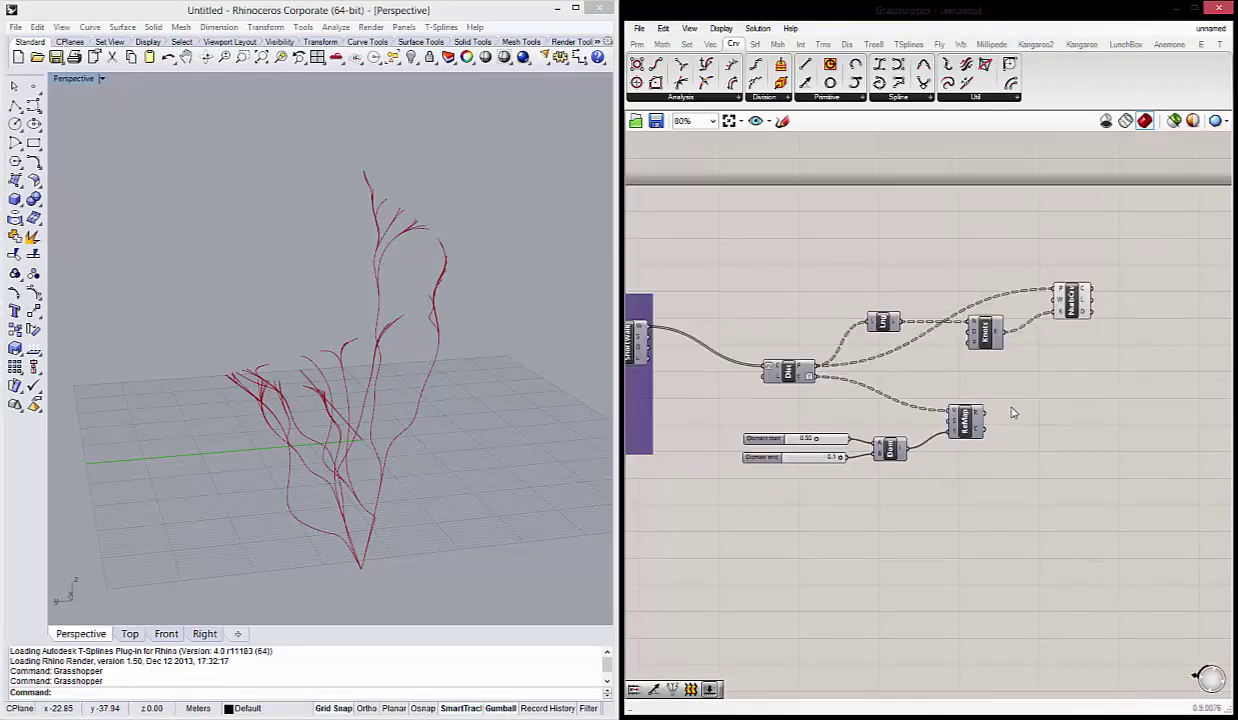
pyautogui.moveTo(1088, 337); pyautogui.dragTo(1006, 315, button='right')
pyautogui.click(993, 279)
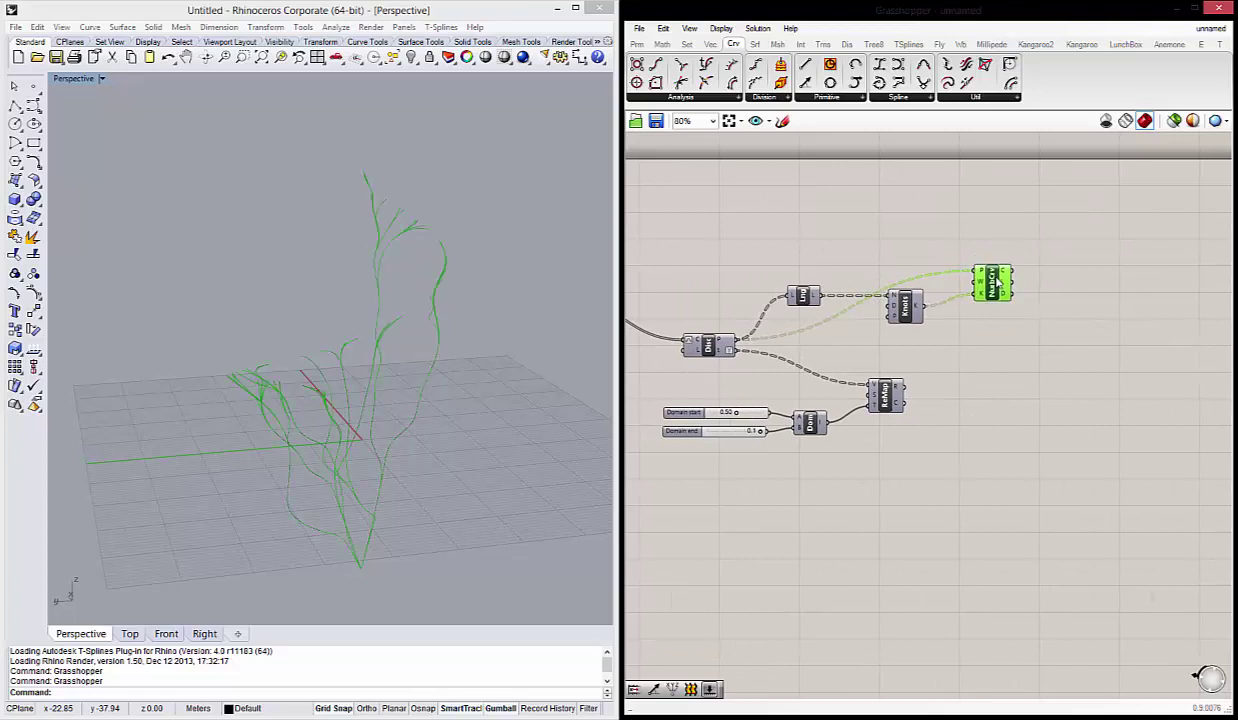
pyautogui.moveTo(229, 447); pyautogui.dragTo(220, 437, button='right')
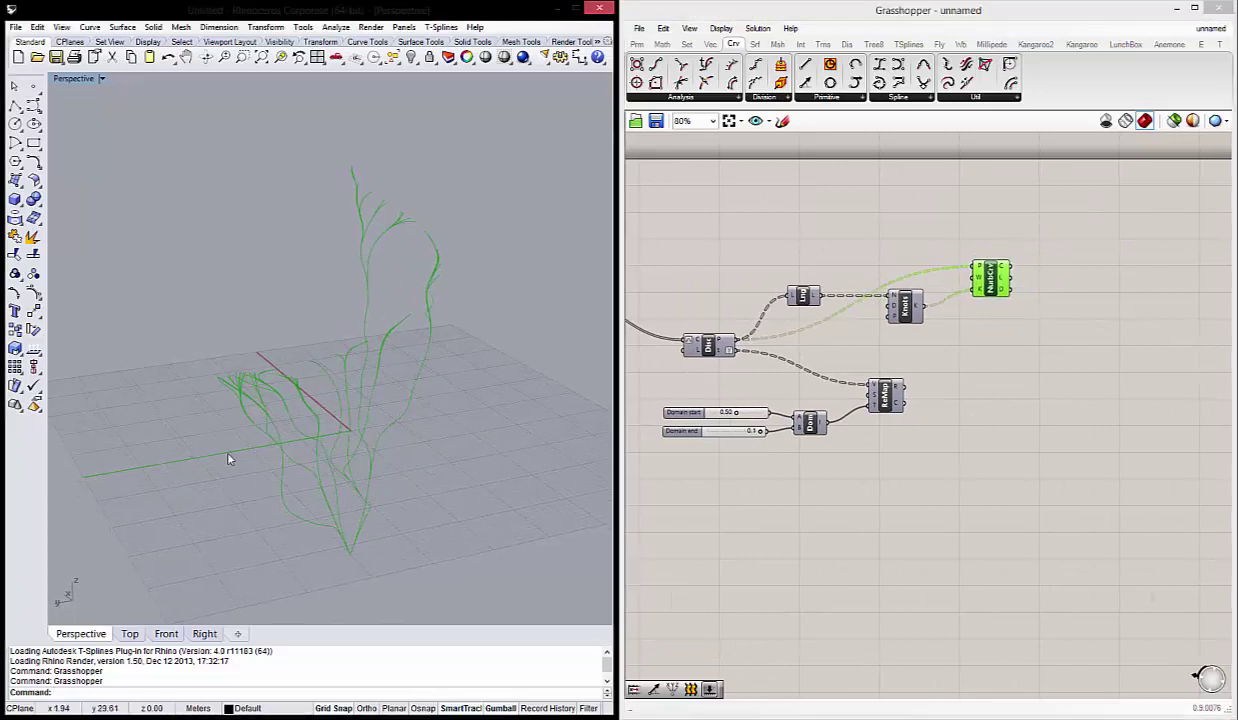
pyautogui.click(990, 283)
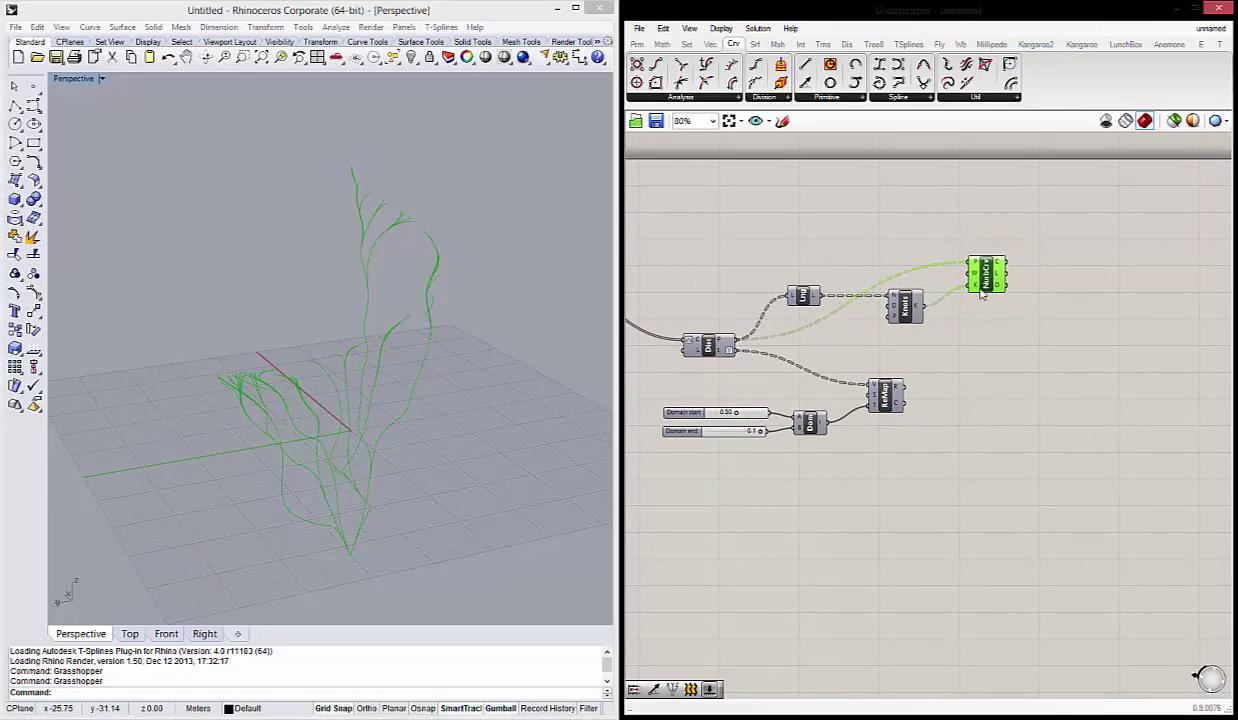
# Move the Domain start/end sliders, Dom and ReMap together as one block.
pyautogui.moveTo(1011, 541); pyautogui.dragTo(672, 418)
pyautogui.moveTo(884, 398)
pyautogui.mouseDown()
pyautogui.moveTo(910, 440)
pyautogui.moveTo(904, 411)
pyautogui.mouseUp()
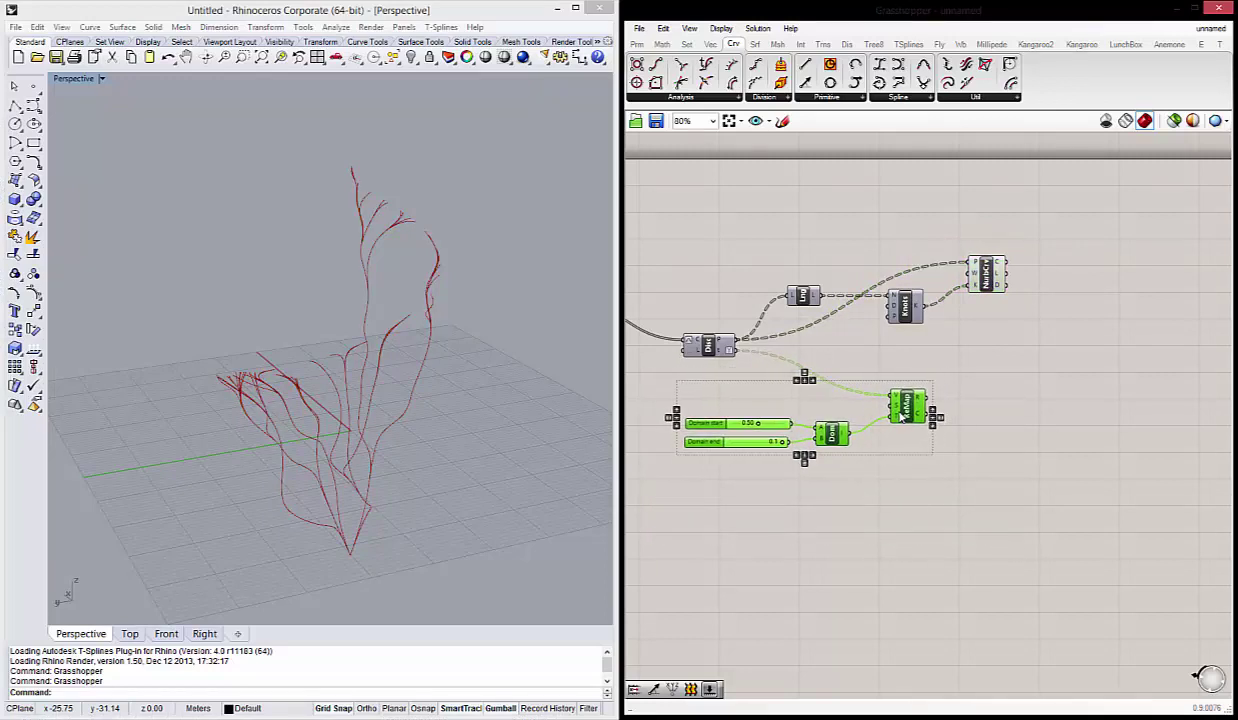
pyautogui.moveTo(990, 529); pyautogui.dragTo(664, 380)
pyautogui.moveTo(905, 410)
pyautogui.mouseDown()
pyautogui.moveTo(883, 412)
pyautogui.moveTo(898, 412)
pyautogui.mouseUp()
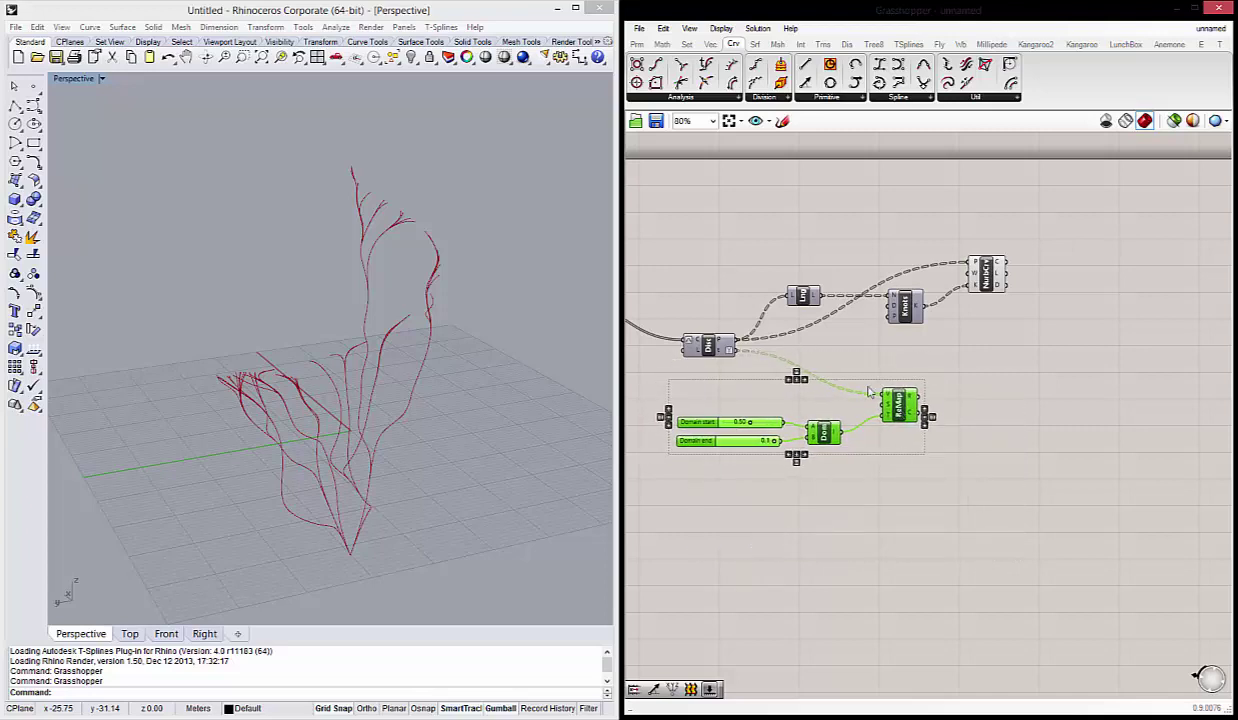
pyautogui.click(949, 541)
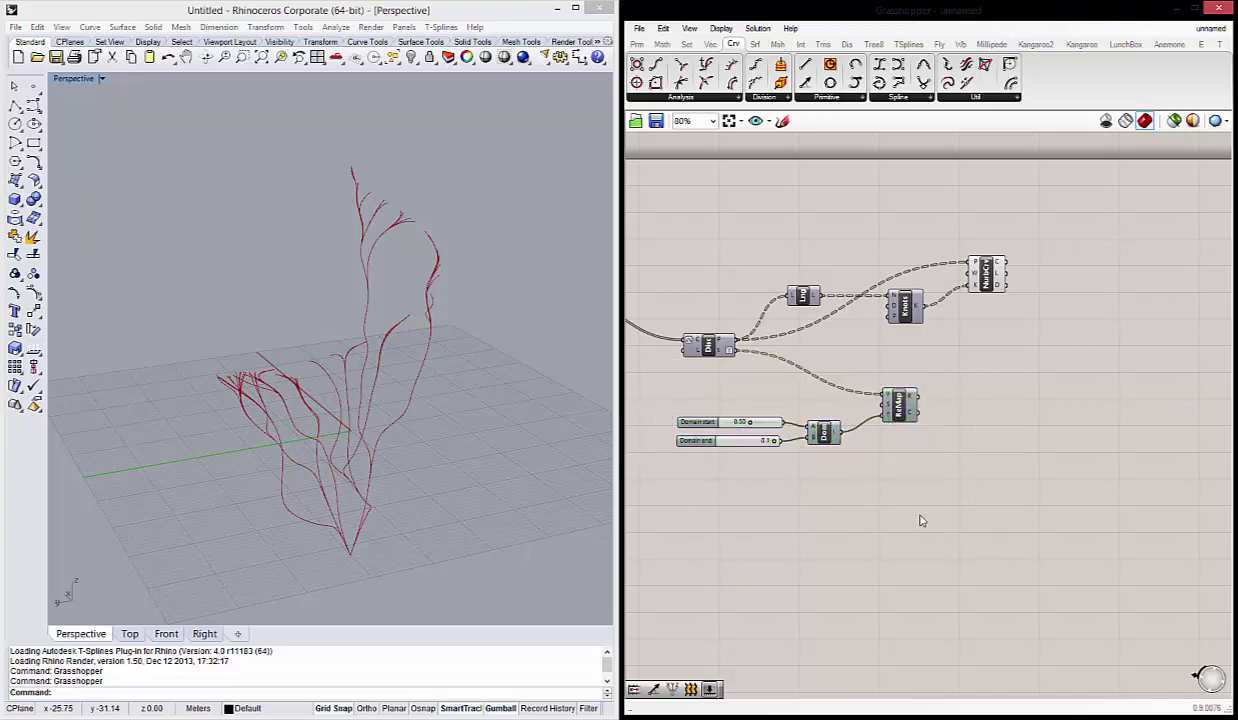
pyautogui.moveTo(1068, 477); pyautogui.dragTo(1013, 466, button='right')
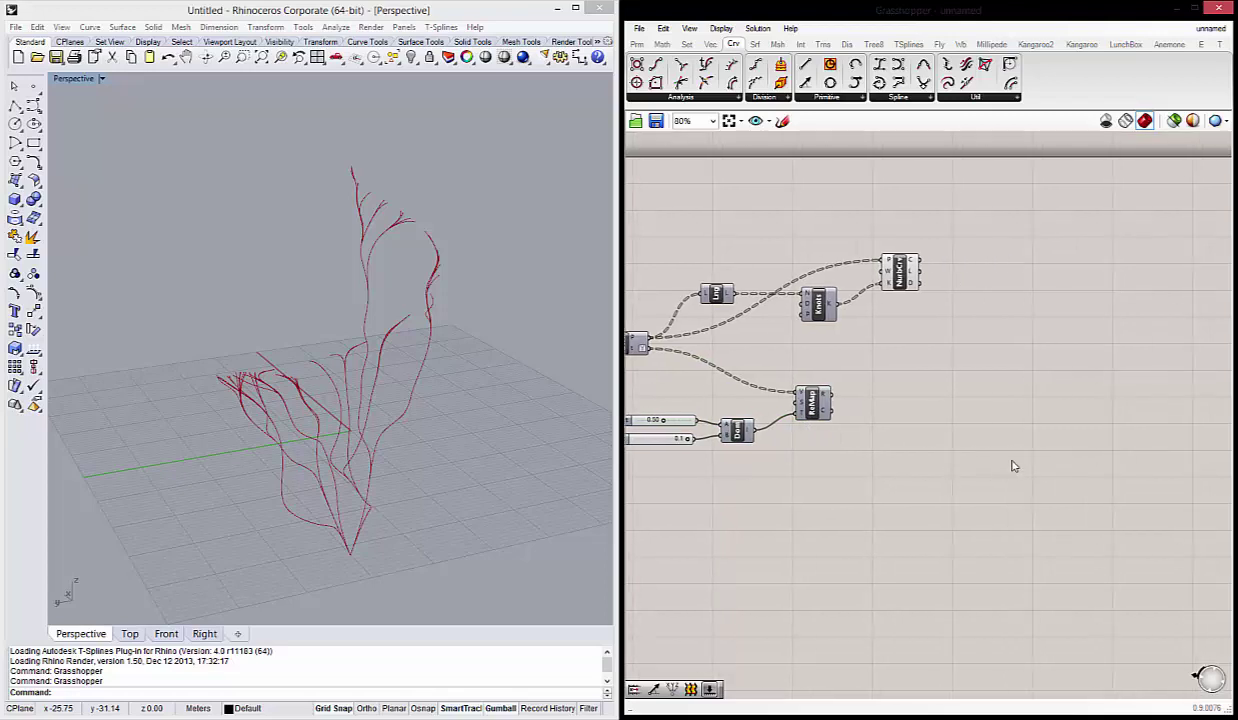
# Place a Pipe Variable (VPipe) from Surface > Freeform right of the curve components.
pyautogui.click(755, 45)
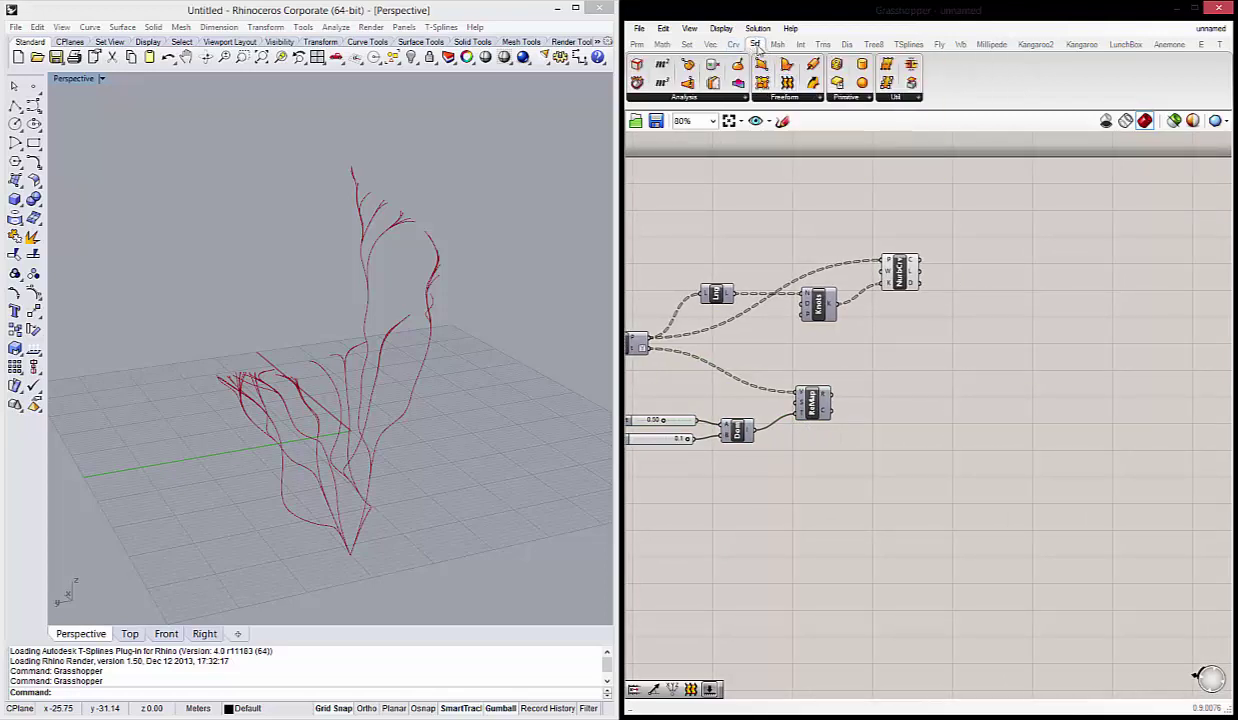
pyautogui.click(780, 100)
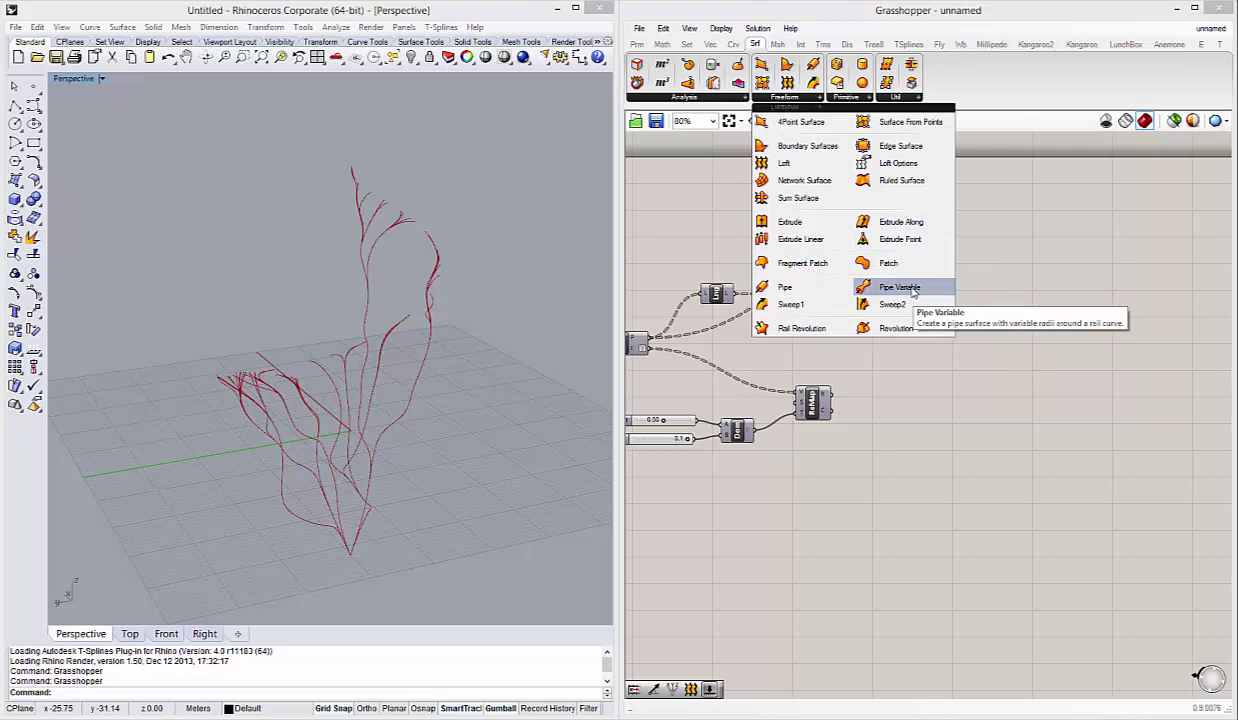
pyautogui.click(912, 290)
pyautogui.click(997, 350)
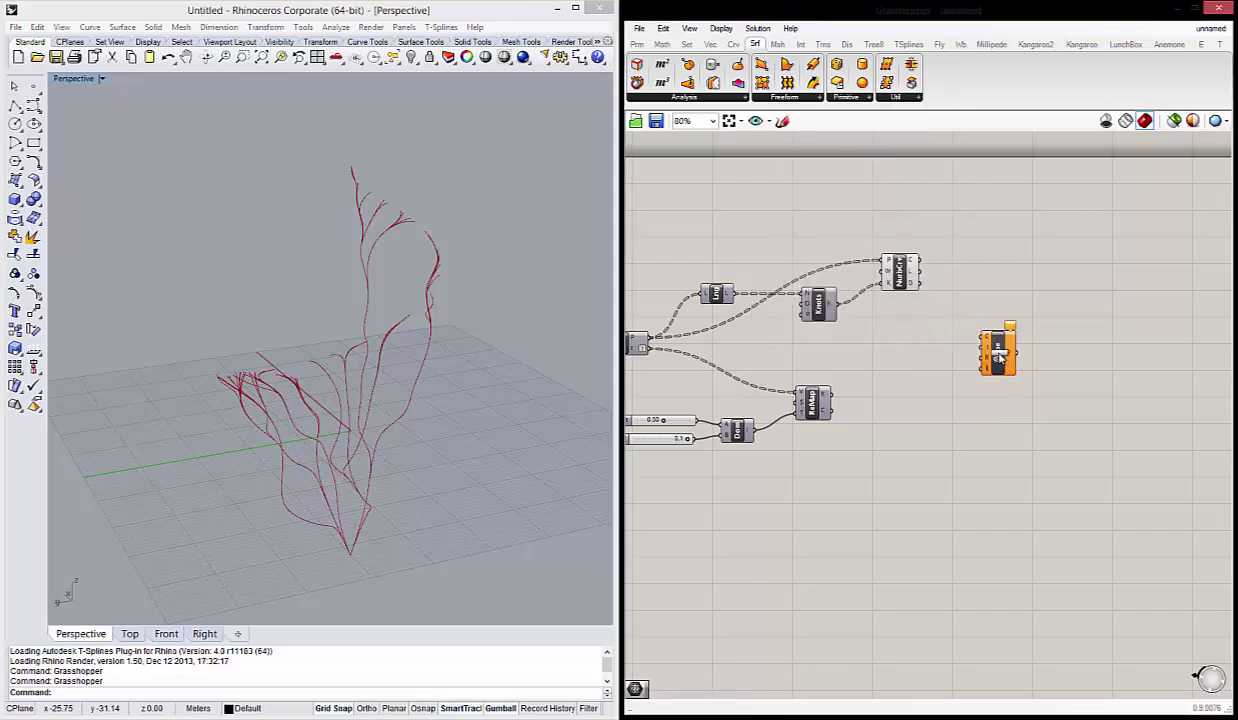
pyautogui.scroll(1, 966, 398)
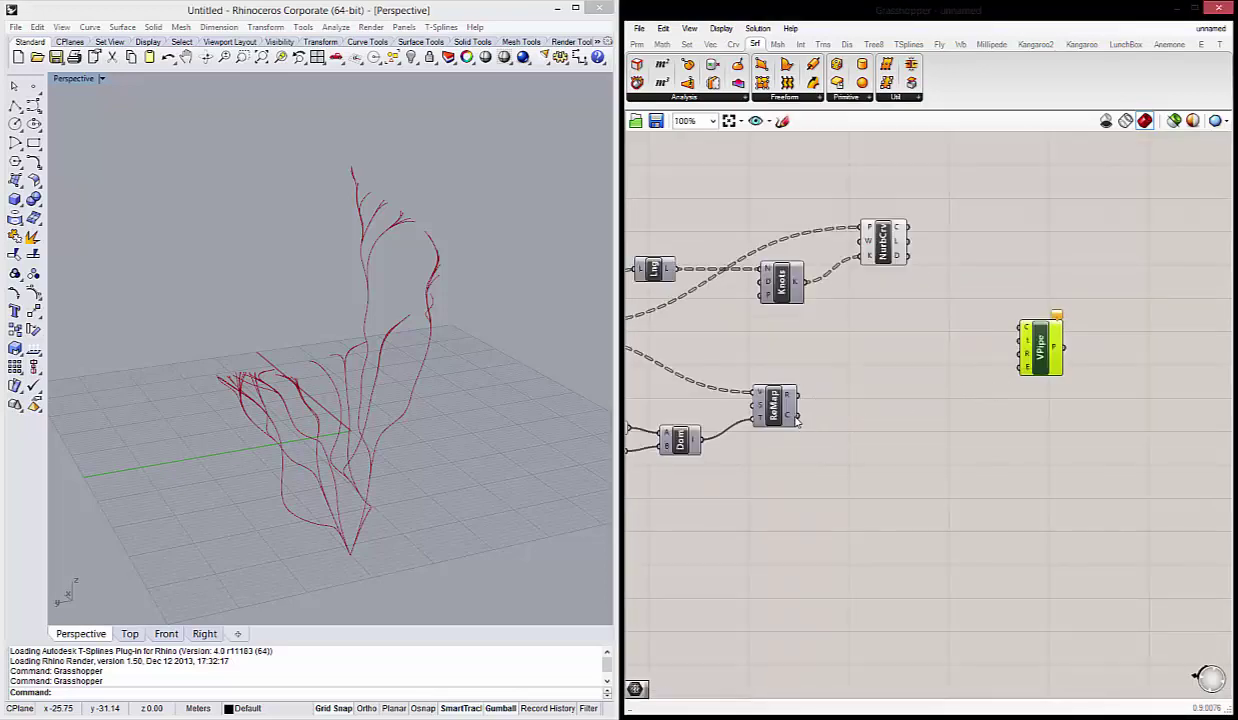
pyautogui.moveTo(797, 421); pyautogui.dragTo(999, 421, button='right')
pyautogui.moveTo(1060, 518); pyautogui.dragTo(790, 420)
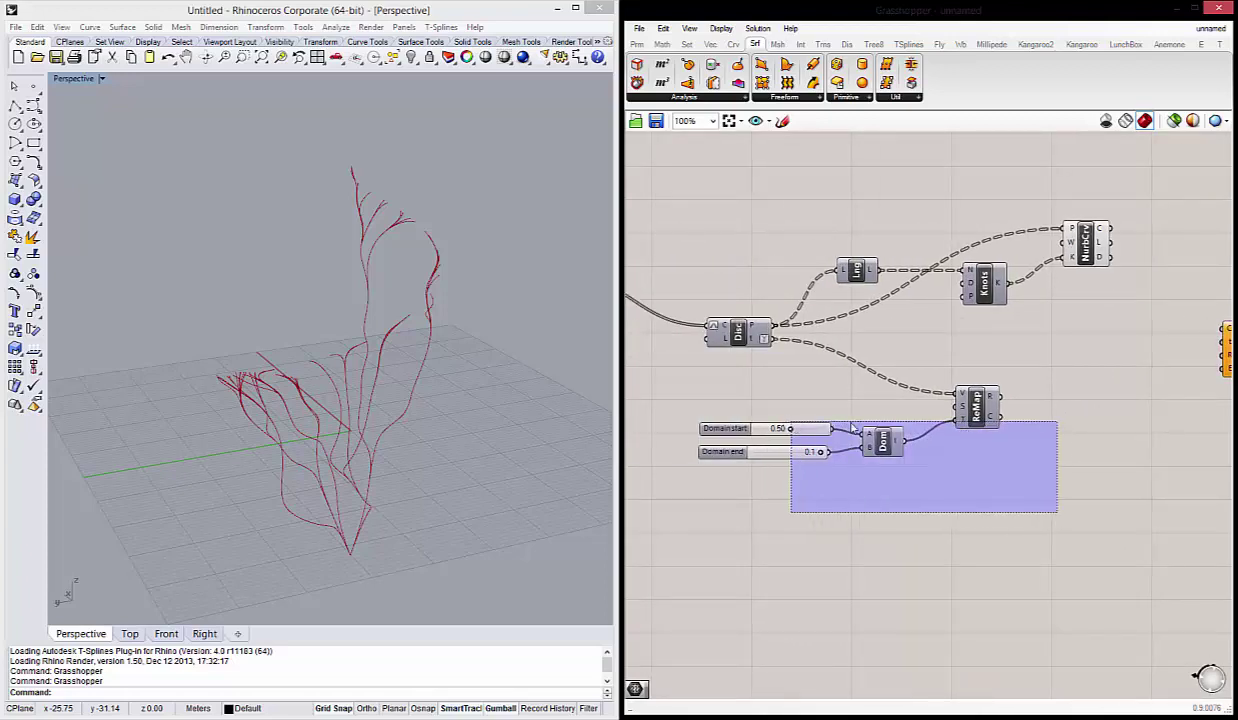
pyautogui.click(1040, 450)
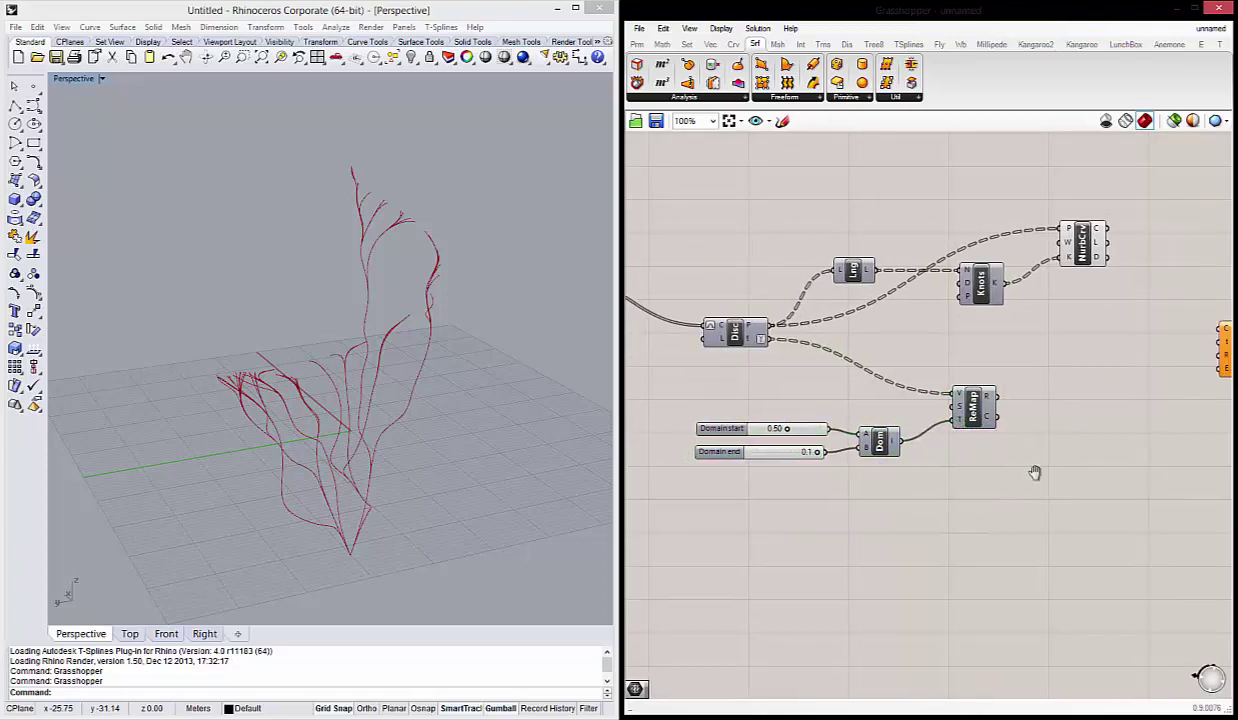
pyautogui.moveTo(1033, 474); pyautogui.dragTo(934, 414, button='right')
pyautogui.scroll(1, 934, 414)
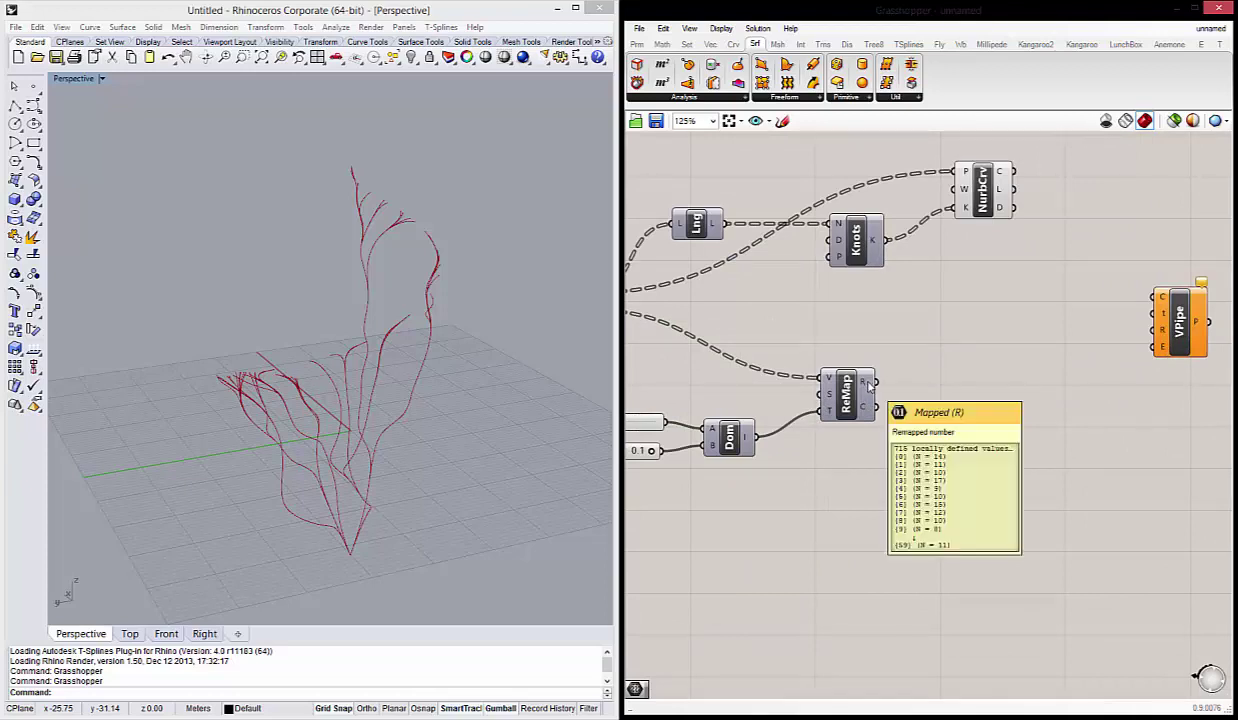
# Wire ReMap R into the VPipe radius input and NurbsCrv curves into VPipe C.
pyautogui.moveTo(869, 384); pyautogui.dragTo(1150, 344)
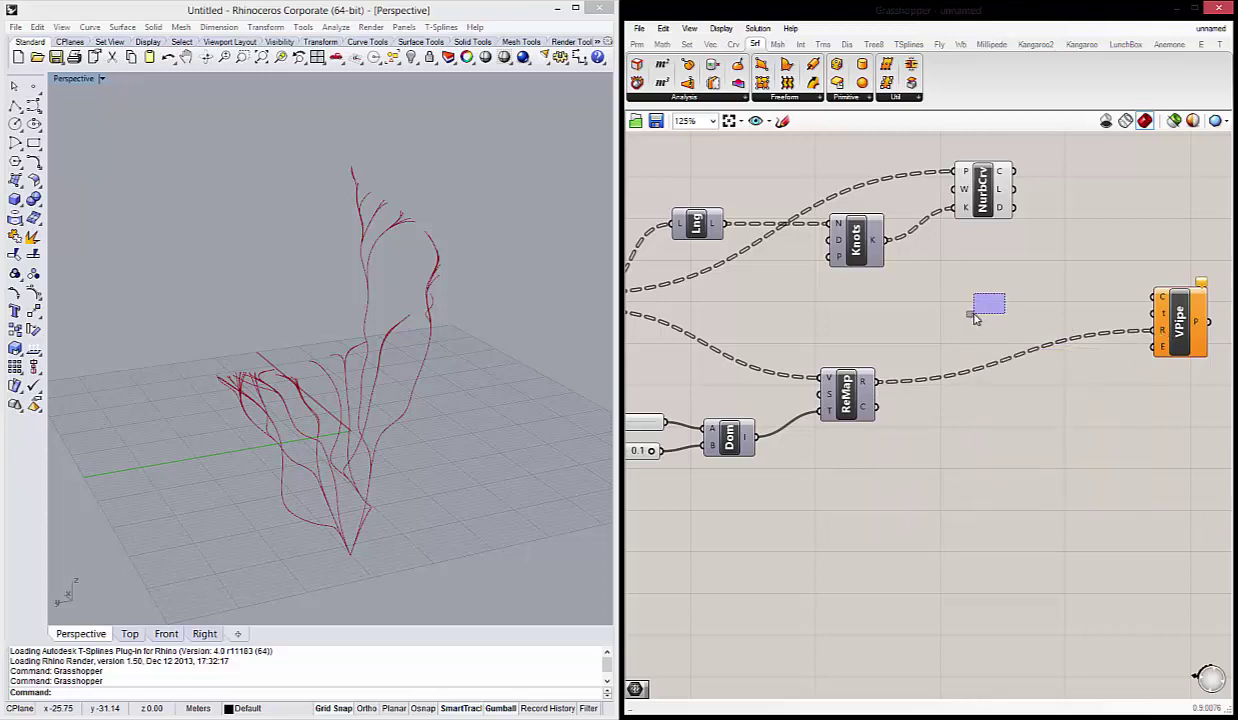
pyautogui.moveTo(1040, 305); pyautogui.dragTo(970, 310, button='right')
pyautogui.moveTo(928, 188); pyautogui.dragTo(930, 196)
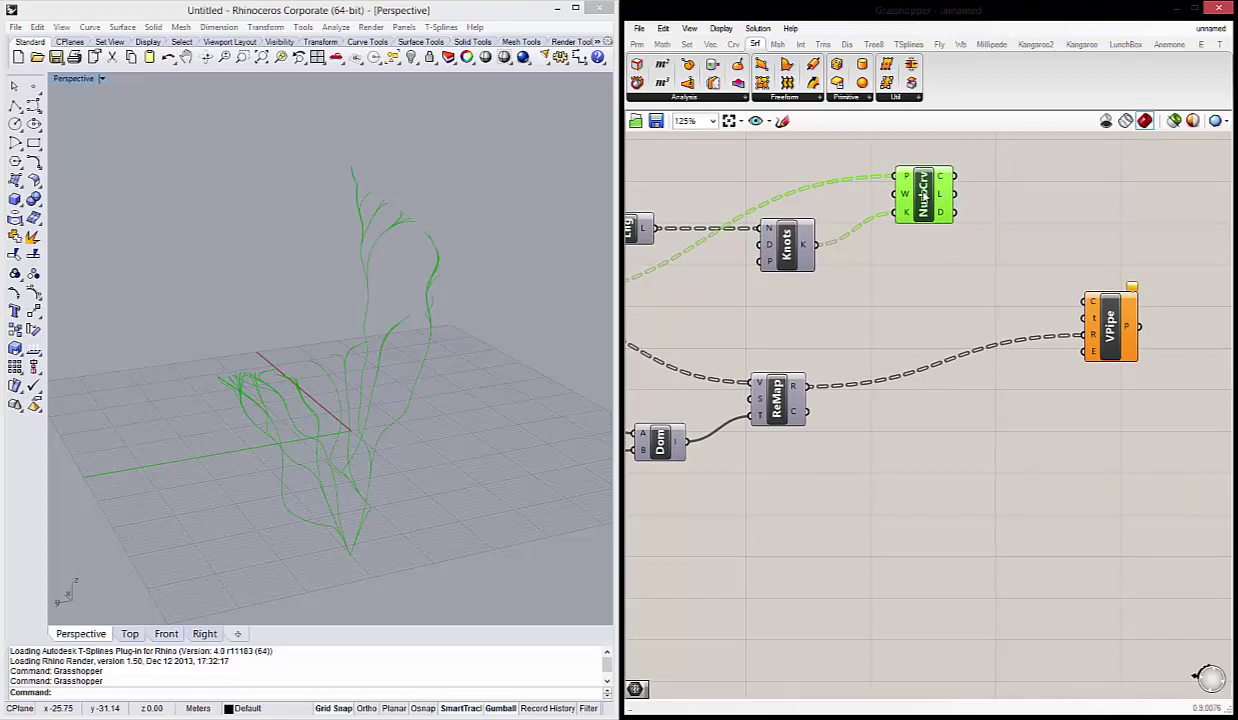
pyautogui.moveTo(221, 400); pyautogui.dragTo(250, 398, button='right')
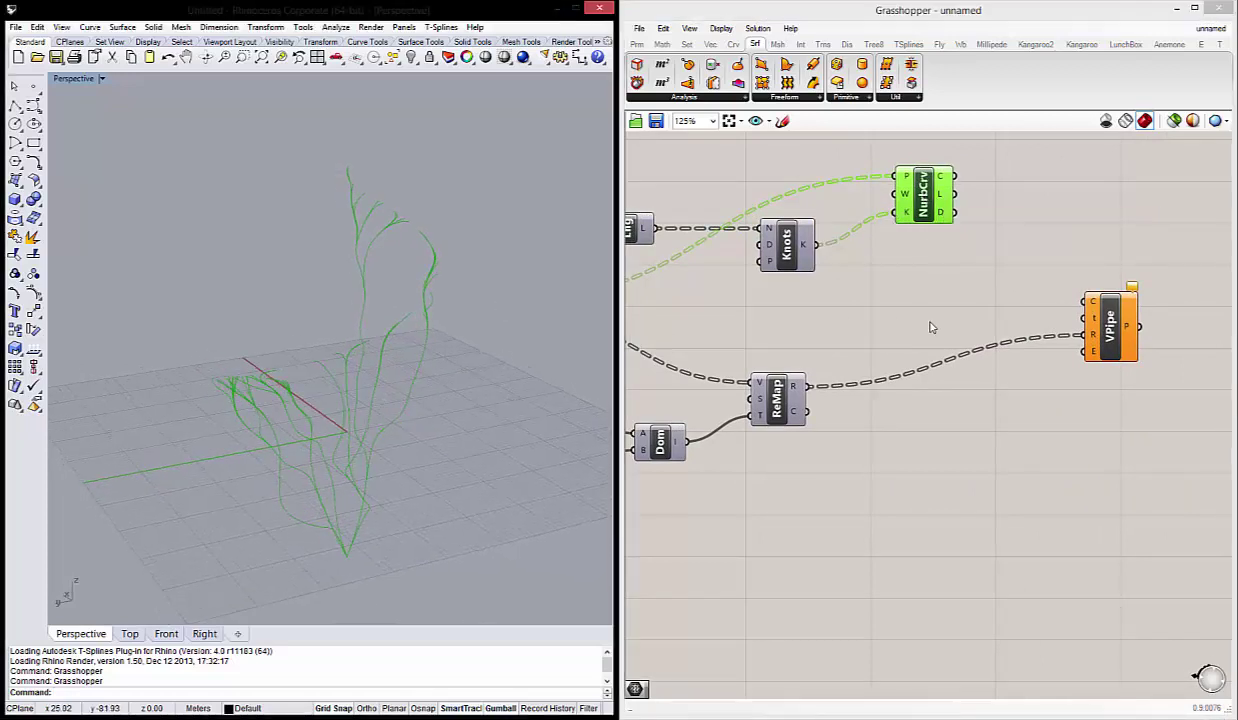
pyautogui.moveTo(1113, 345); pyautogui.dragTo(1118, 311)
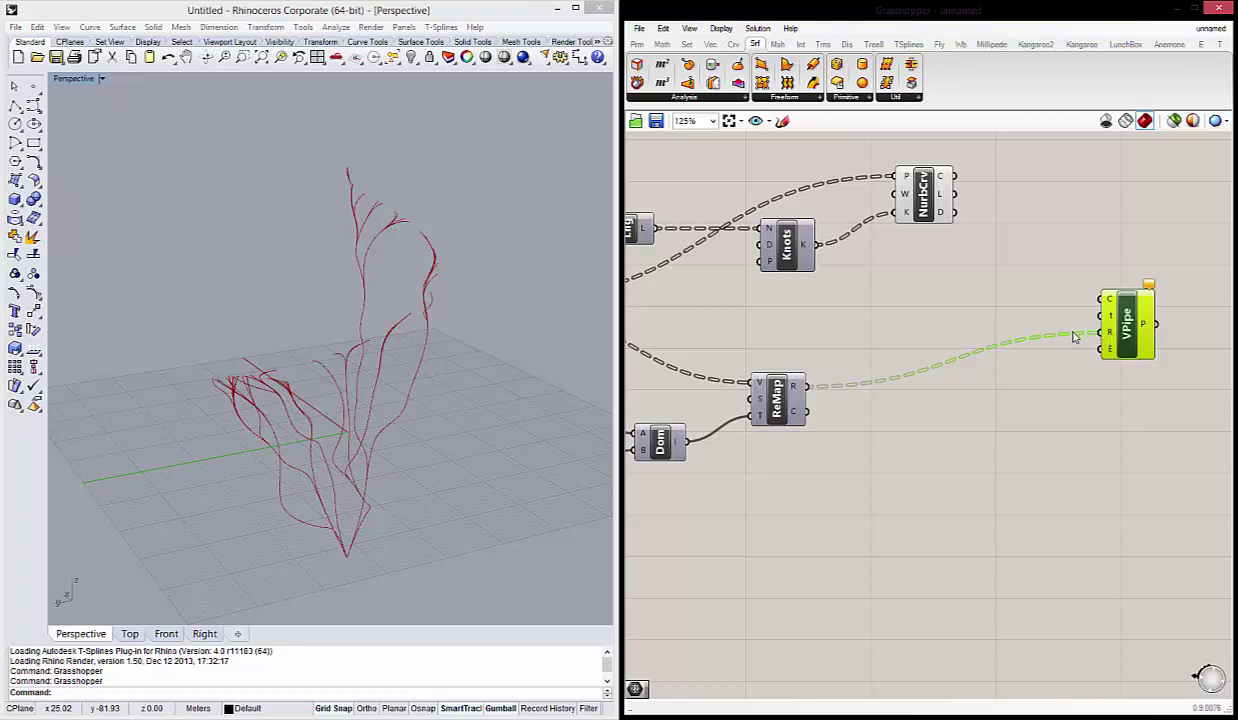
pyautogui.moveTo(941, 180)
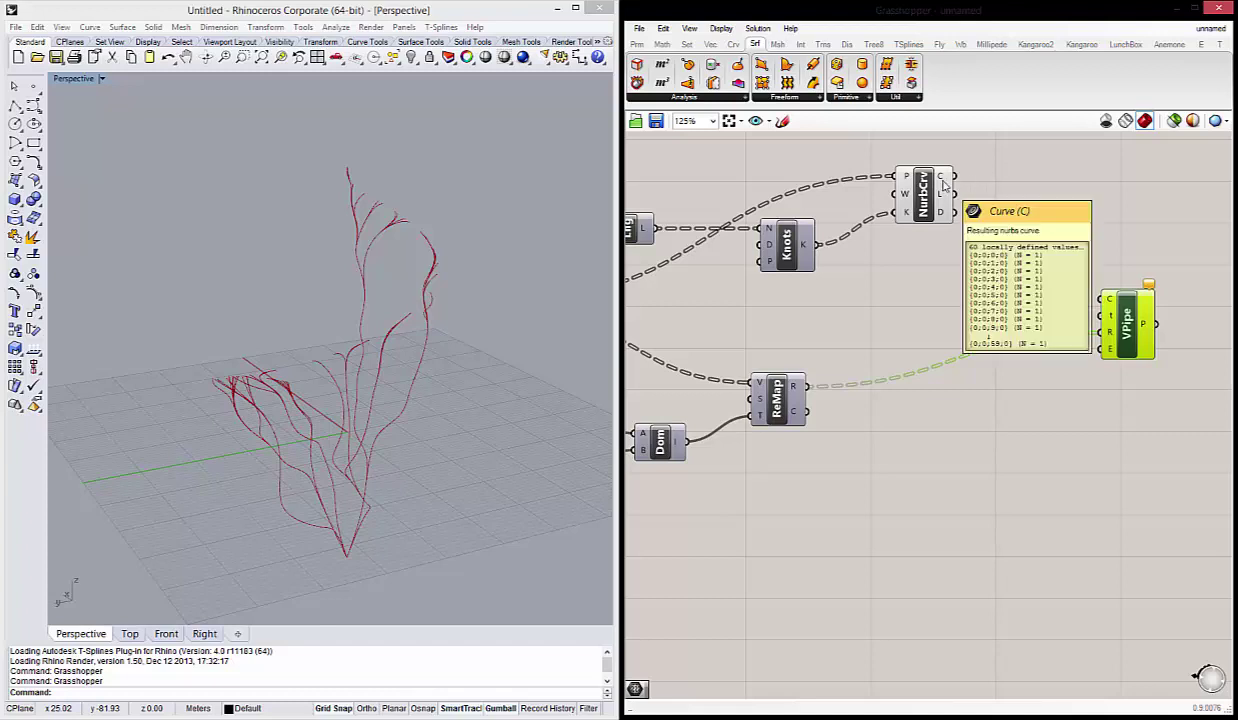
pyautogui.moveTo(943, 183); pyautogui.dragTo(1103, 299)
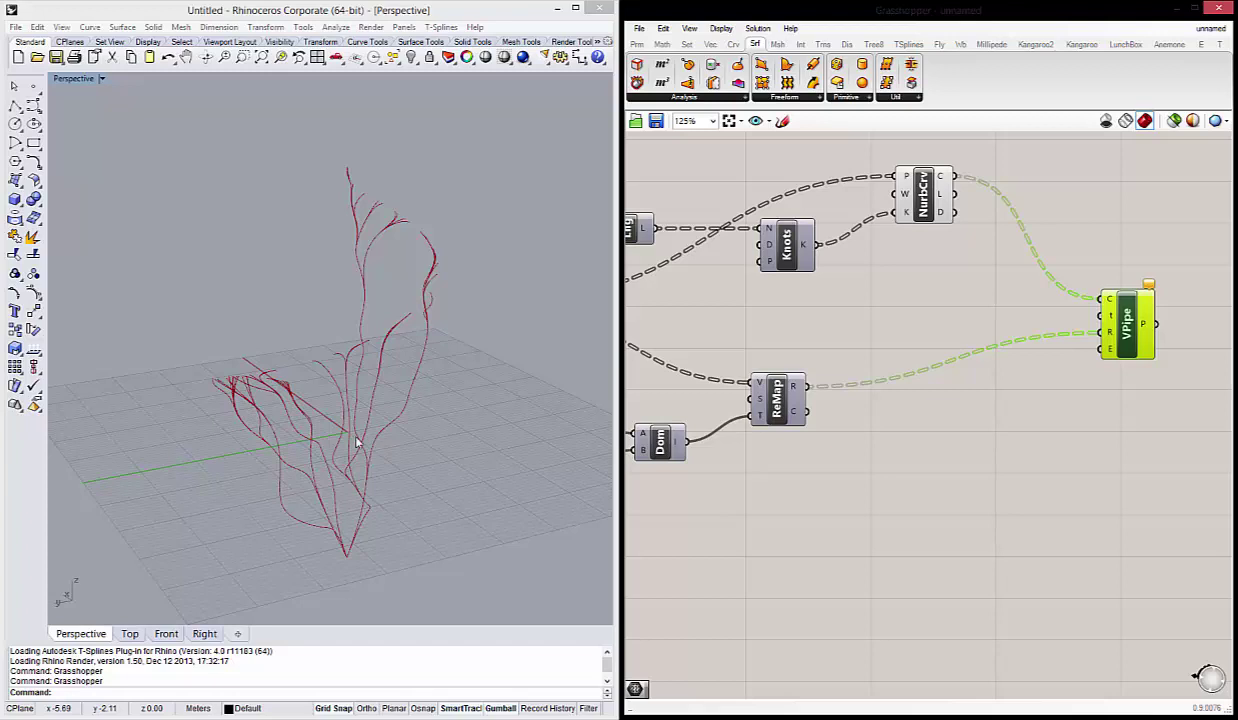
pyautogui.click(981, 298)
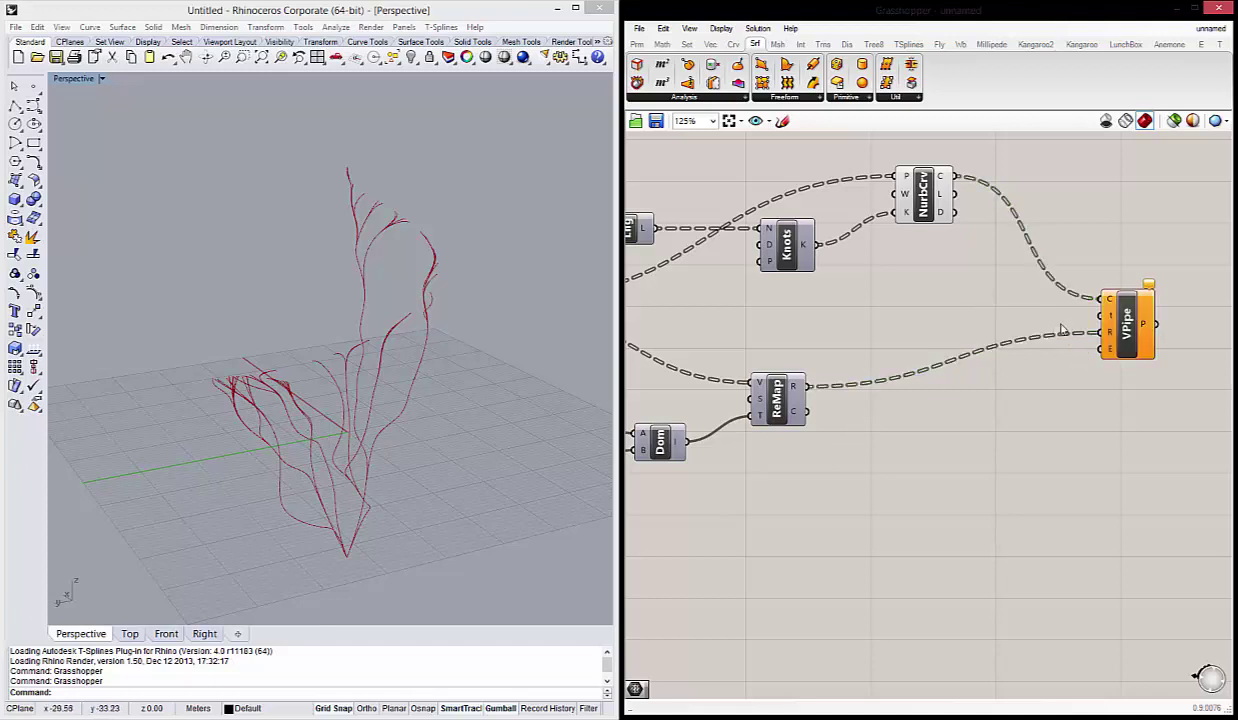
# Apply Reparameterize and then Graft to VPipe's C curve input.
pyautogui.scroll(5, 1063, 330)
pyautogui.click(1030, 316)
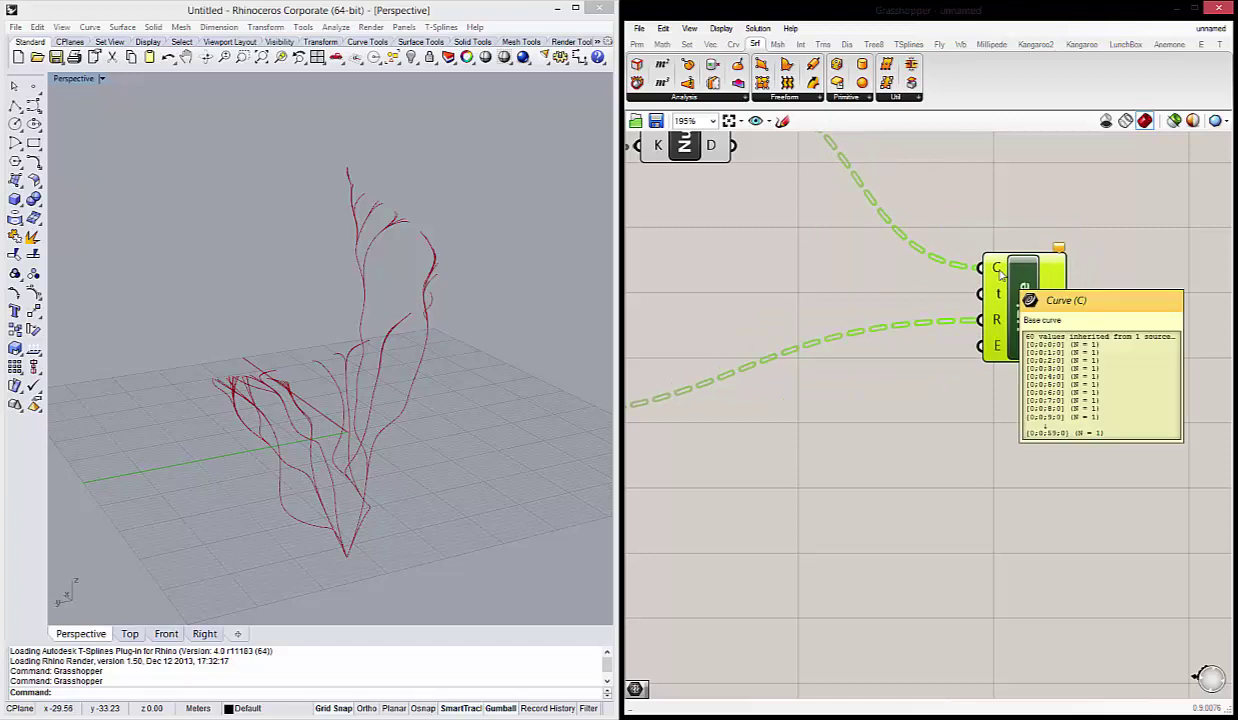
pyautogui.rightClick(1000, 275)
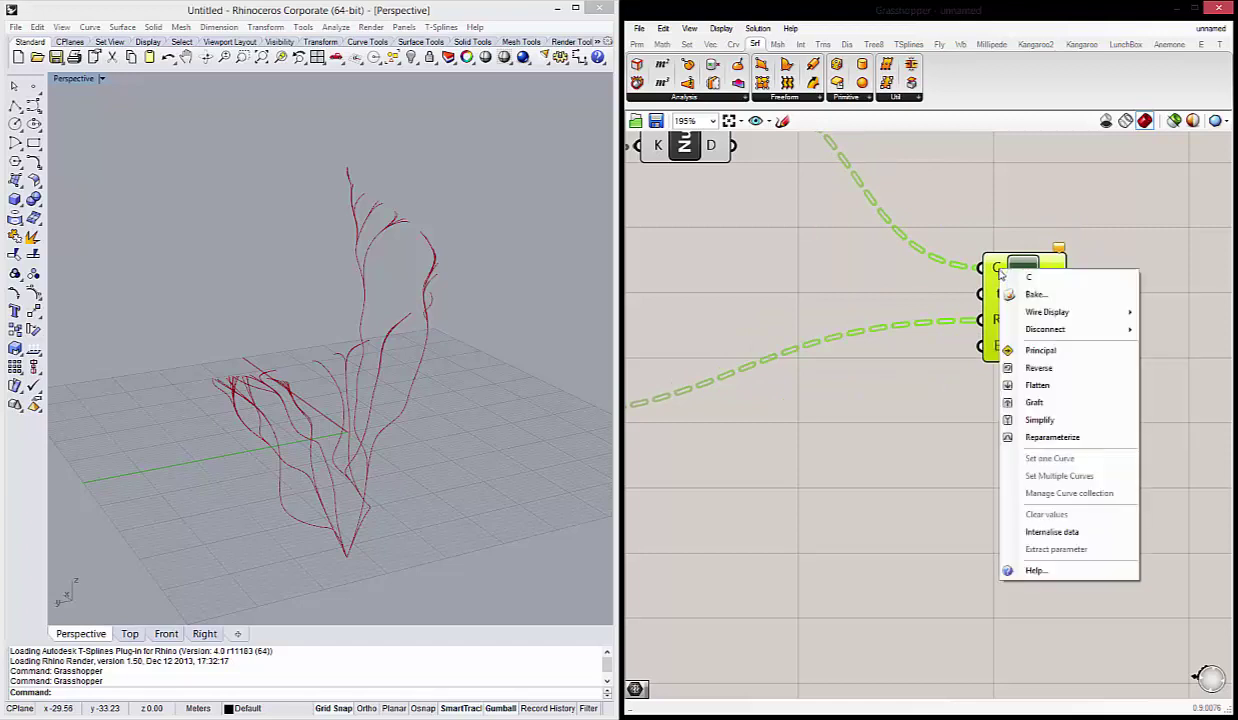
pyautogui.click(1052, 438)
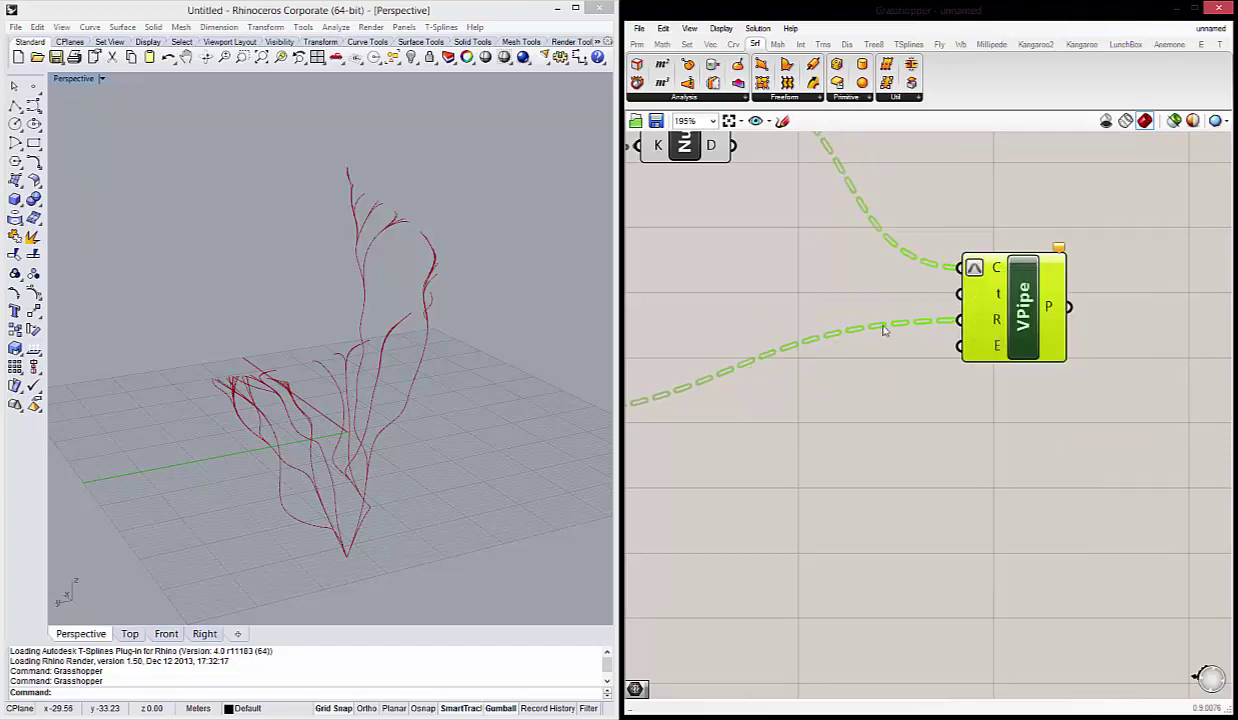
pyautogui.rightClick(986, 275)
pyautogui.click(992, 398)
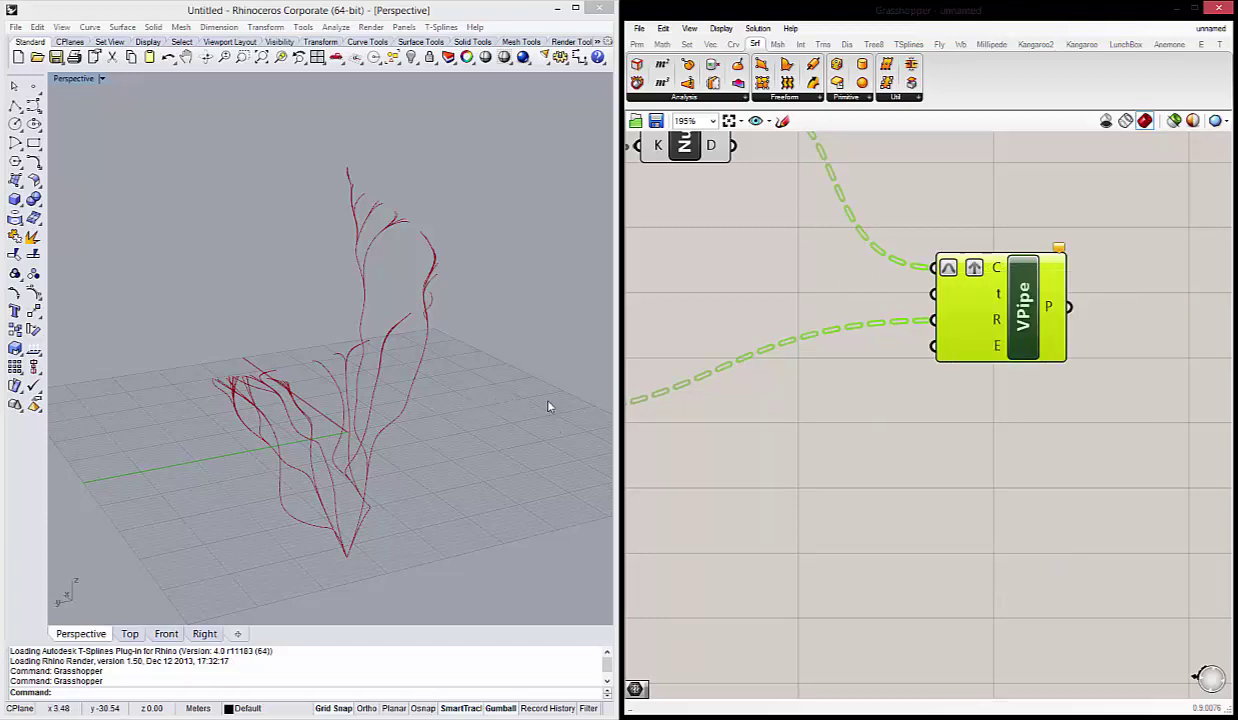
pyautogui.click(872, 462)
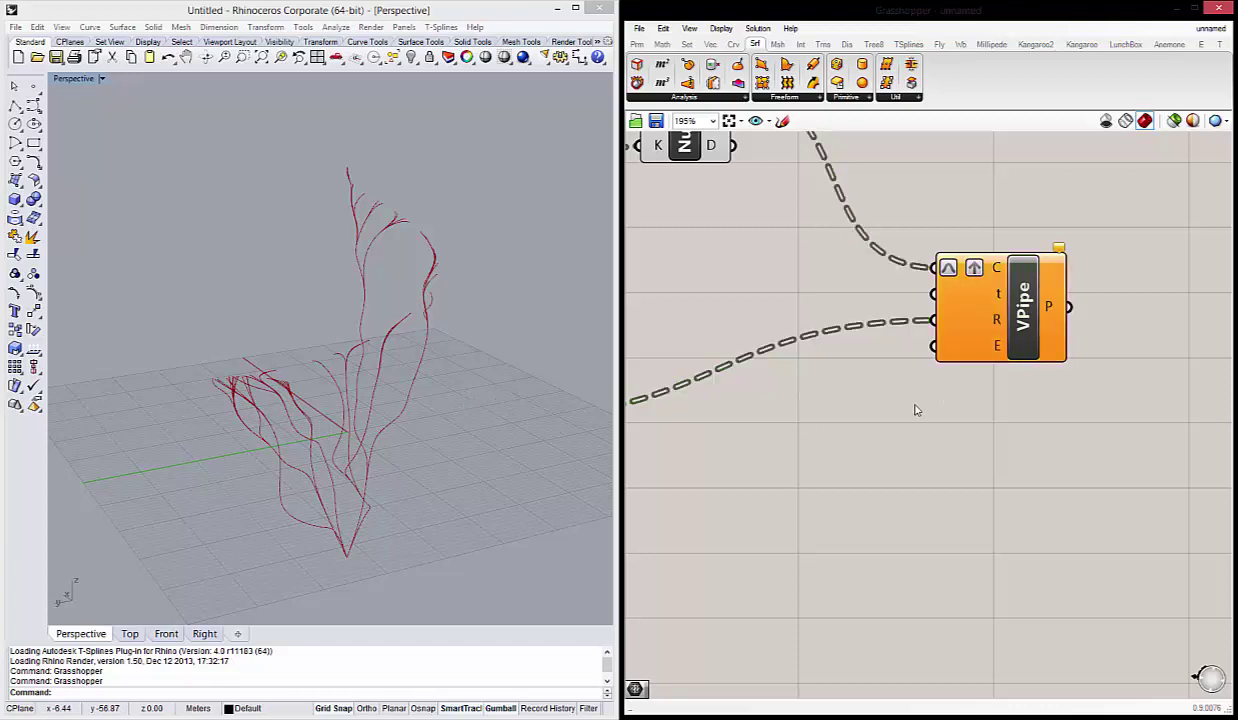
pyautogui.moveTo(808, 307); pyautogui.dragTo(953, 343, button='right')
# Nudge NurbCrv up-left, move ReMap down-right, and shift Disc slightly down and left.
pyautogui.scroll(-3, 953, 343)
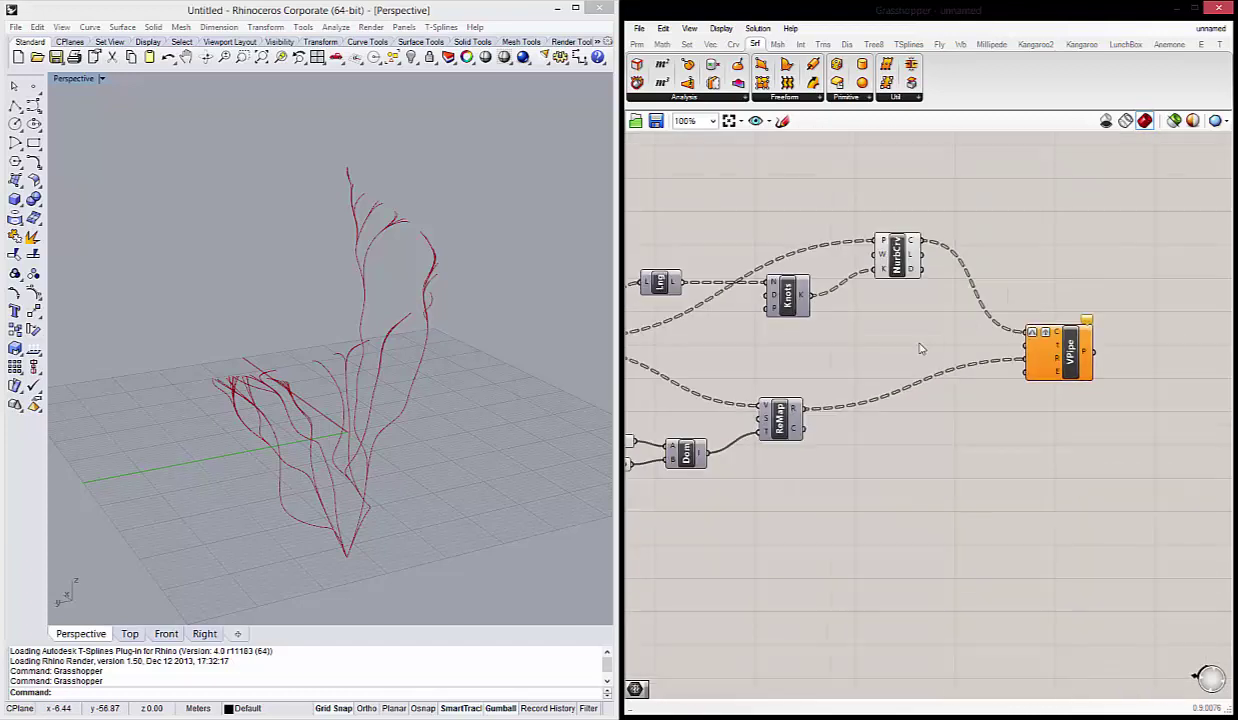
pyautogui.scroll(2, 868, 352)
pyautogui.moveTo(921, 213); pyautogui.dragTo(916, 197)
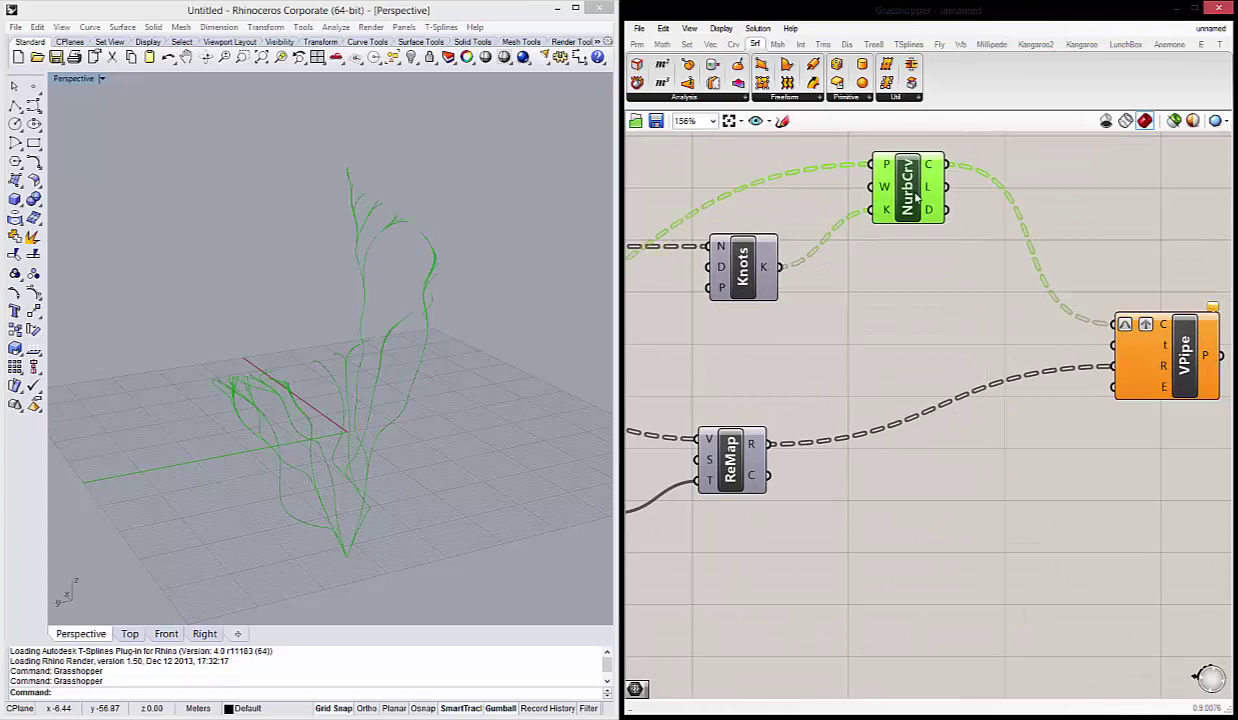
pyautogui.scroll(-2, 965, 305)
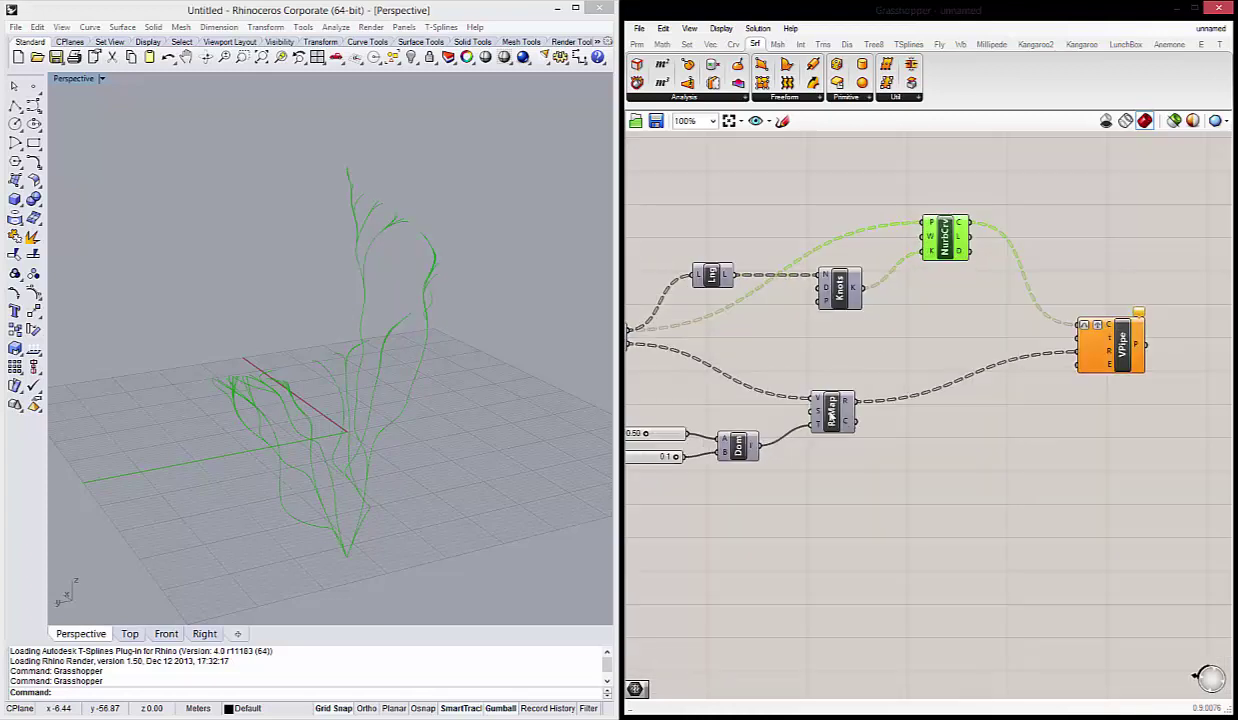
pyautogui.moveTo(830, 413); pyautogui.dragTo(850, 428)
pyautogui.moveTo(642, 333); pyautogui.dragTo(773, 333, button='right')
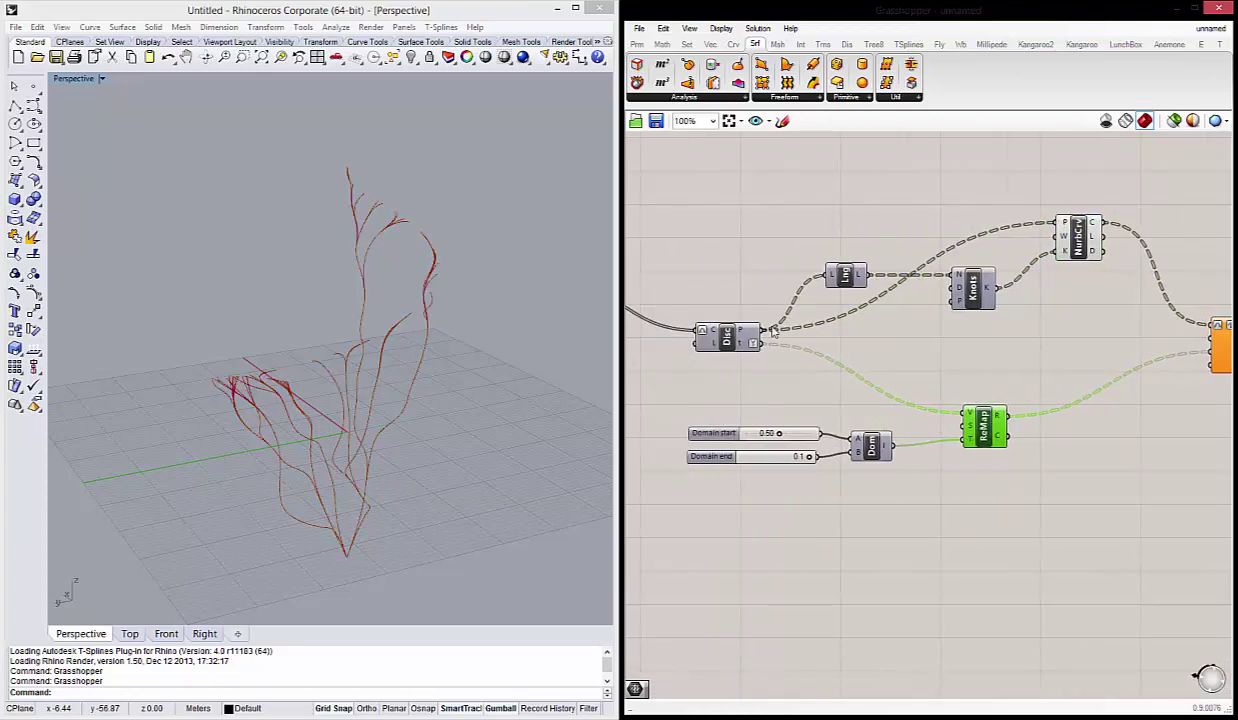
pyautogui.moveTo(727, 337); pyautogui.dragTo(729, 358)
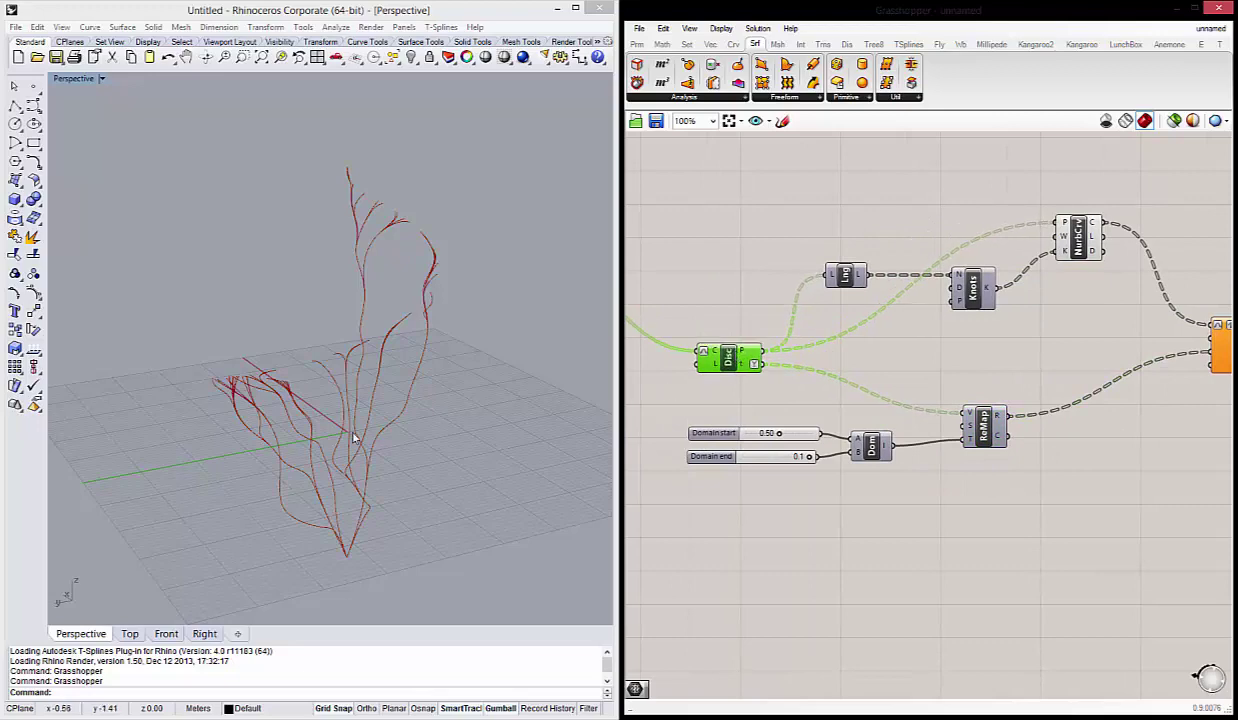
pyautogui.moveTo(352, 437); pyautogui.dragTo(365, 539, button='right')
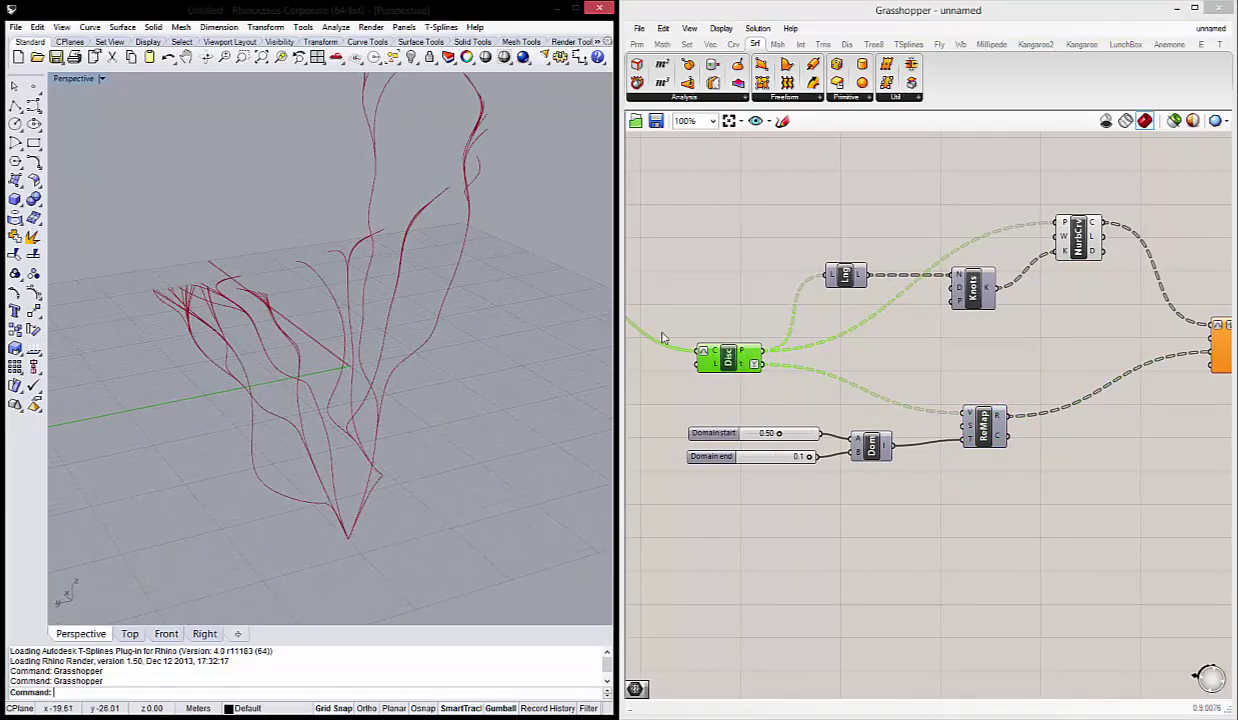
pyautogui.moveTo(740, 366); pyautogui.dragTo(732, 371)
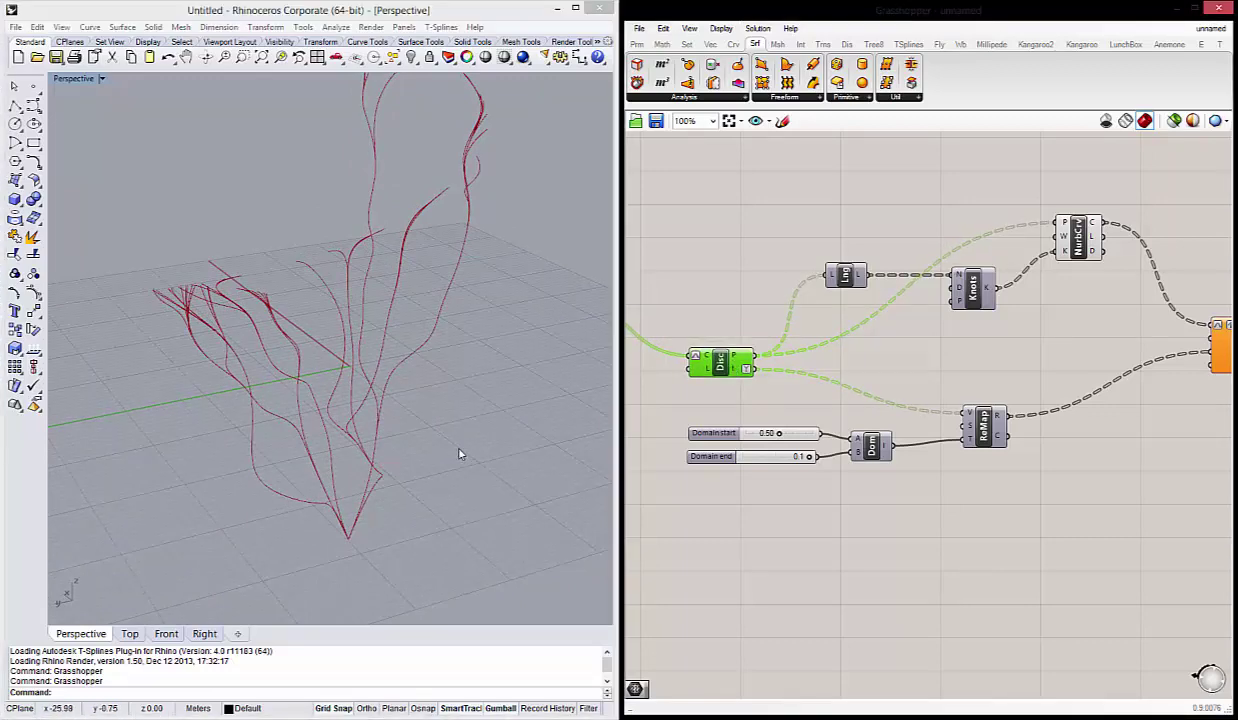
pyautogui.moveTo(443, 432)
pyautogui.mouseDown(button='right')
pyautogui.moveTo(470, 412)
pyautogui.moveTo(450, 447)
pyautogui.moveTo(384, 414)
pyautogui.moveTo(428, 351)
pyautogui.moveTo(409, 358)
pyautogui.mouseUp(button='right')
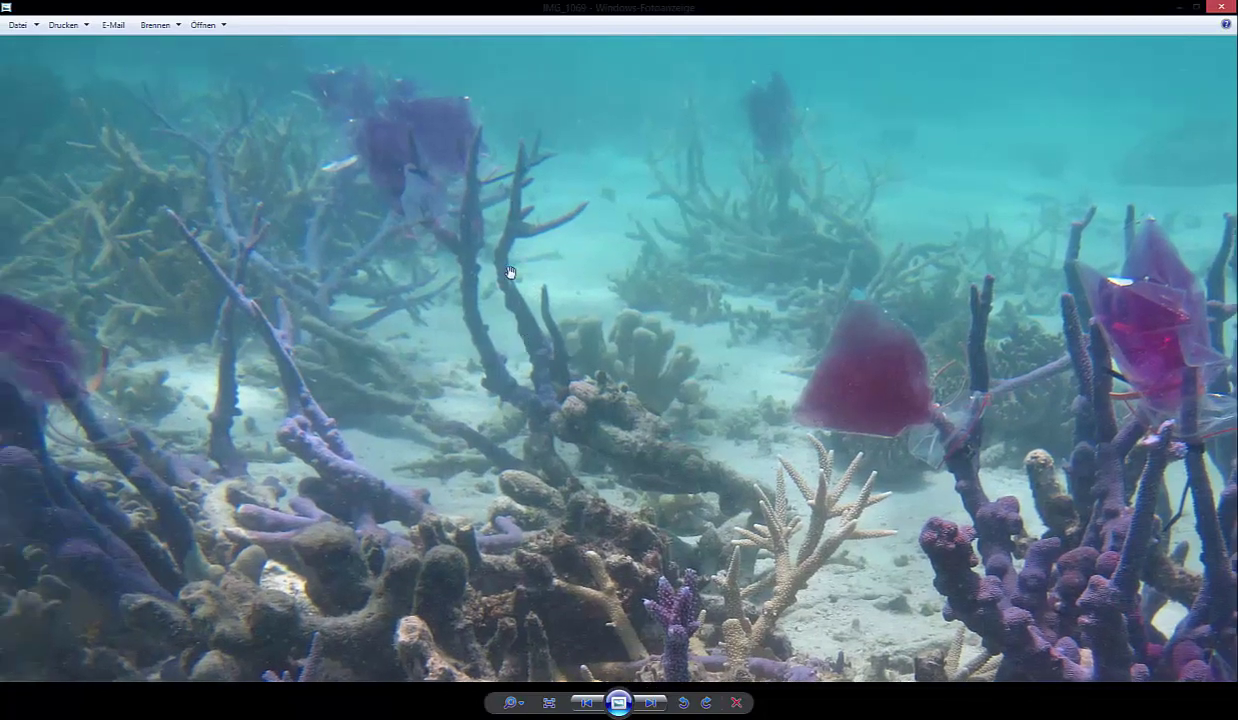
pyautogui.click(1180, 6)
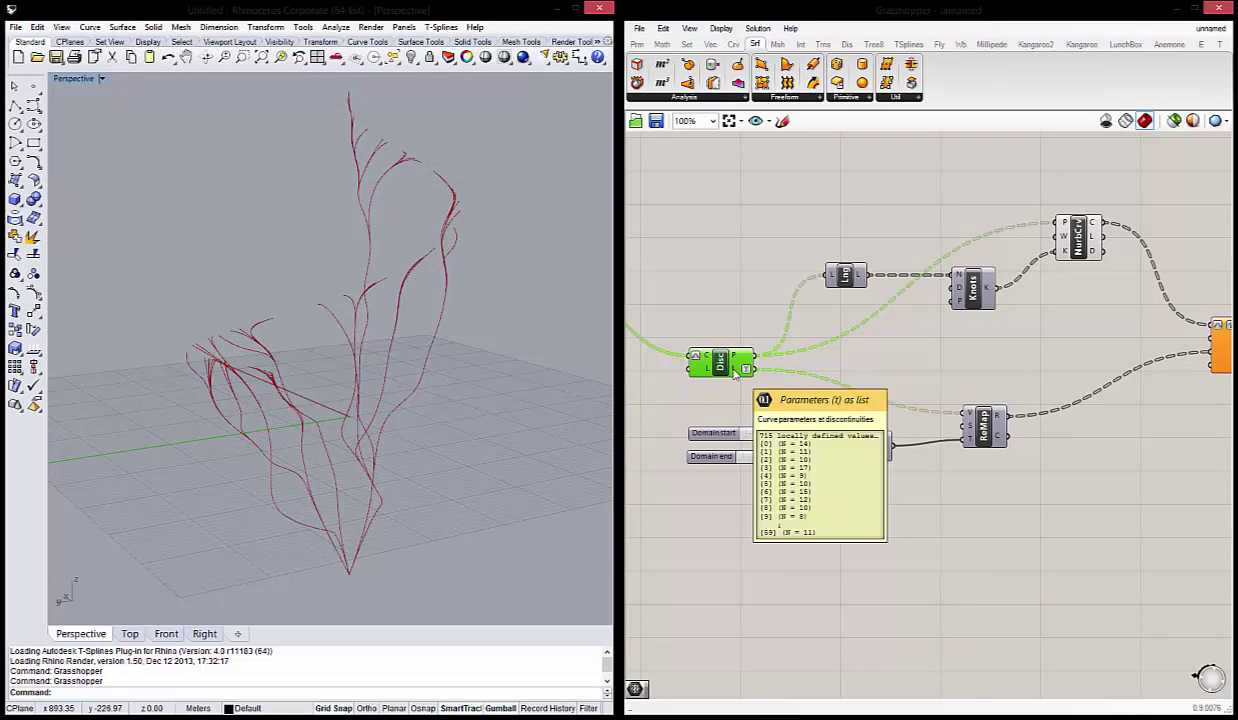
# Wire the Disc component's t parameters into VPipe's t input.
pyautogui.moveTo(883, 375); pyautogui.dragTo(1015, 355, button='right')
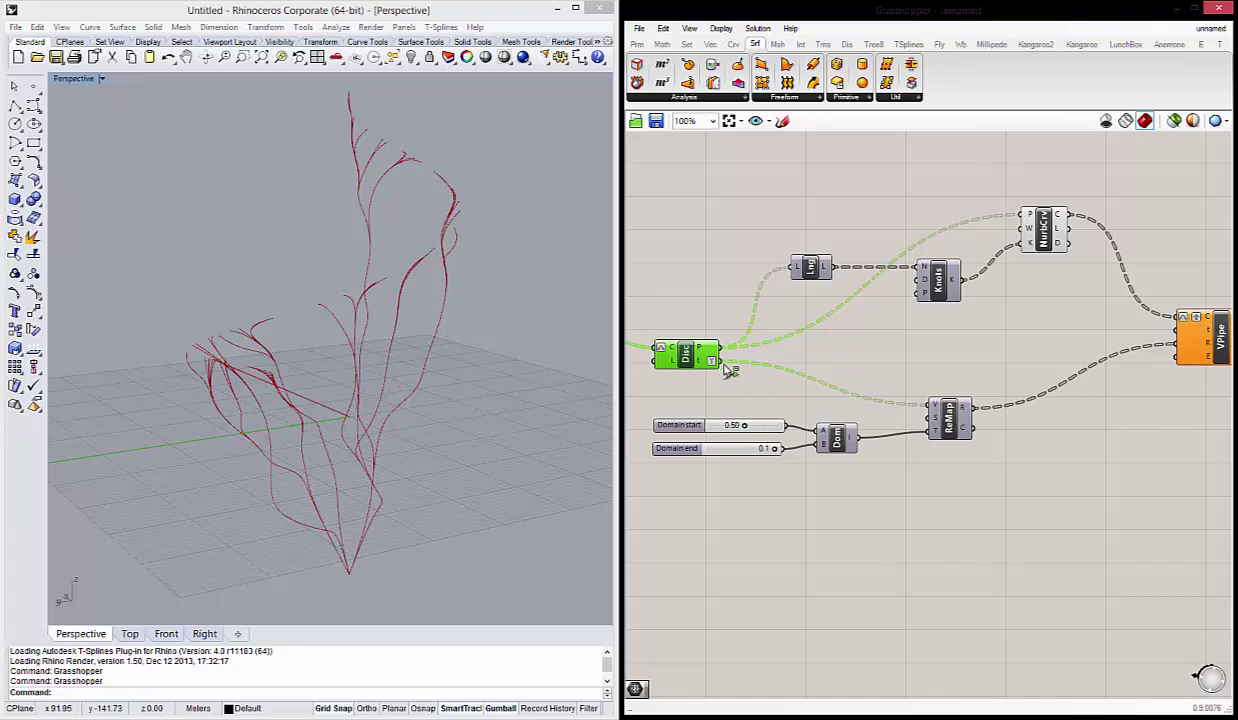
pyautogui.moveTo(716, 360); pyautogui.dragTo(1187, 349)
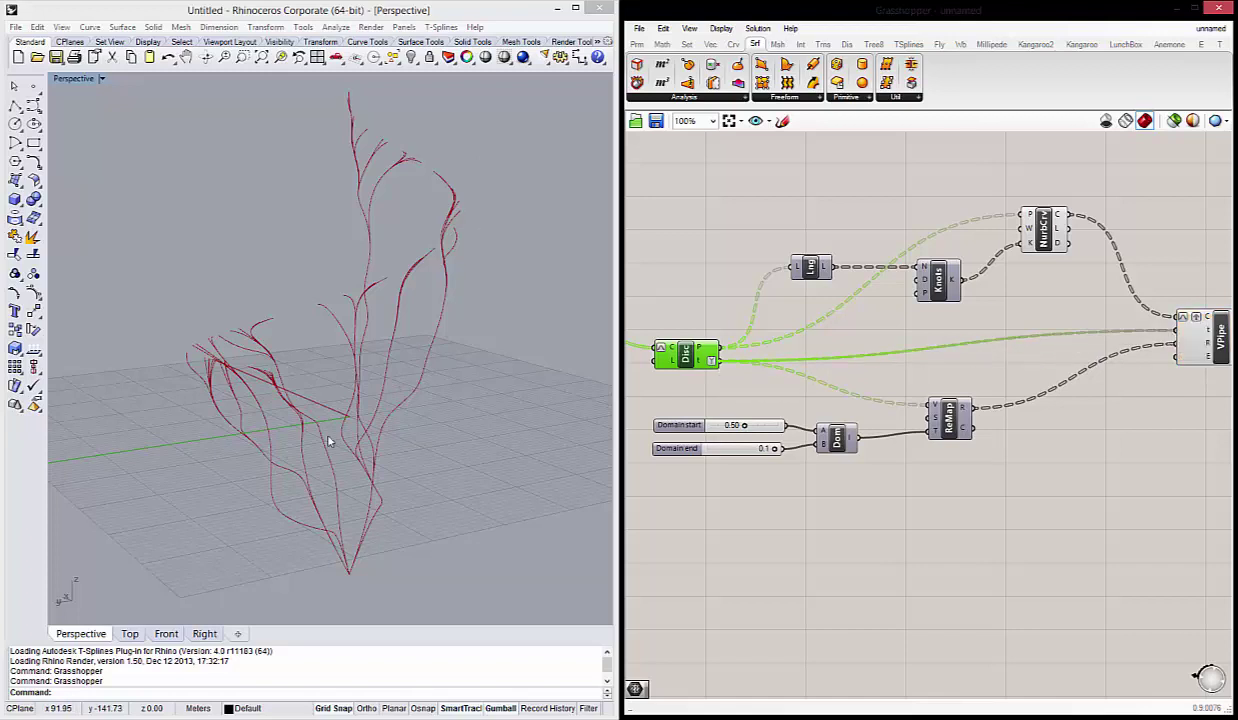
# Orbit and zoom the Perspective view around the base of the new tapering pipes.
pyautogui.moveTo(328, 436)
pyautogui.mouseDown(button='right')
pyautogui.moveTo(340, 432)
pyautogui.moveTo(362, 528)
pyautogui.mouseUp(button='right')
pyautogui.scroll(3, 365, 534)
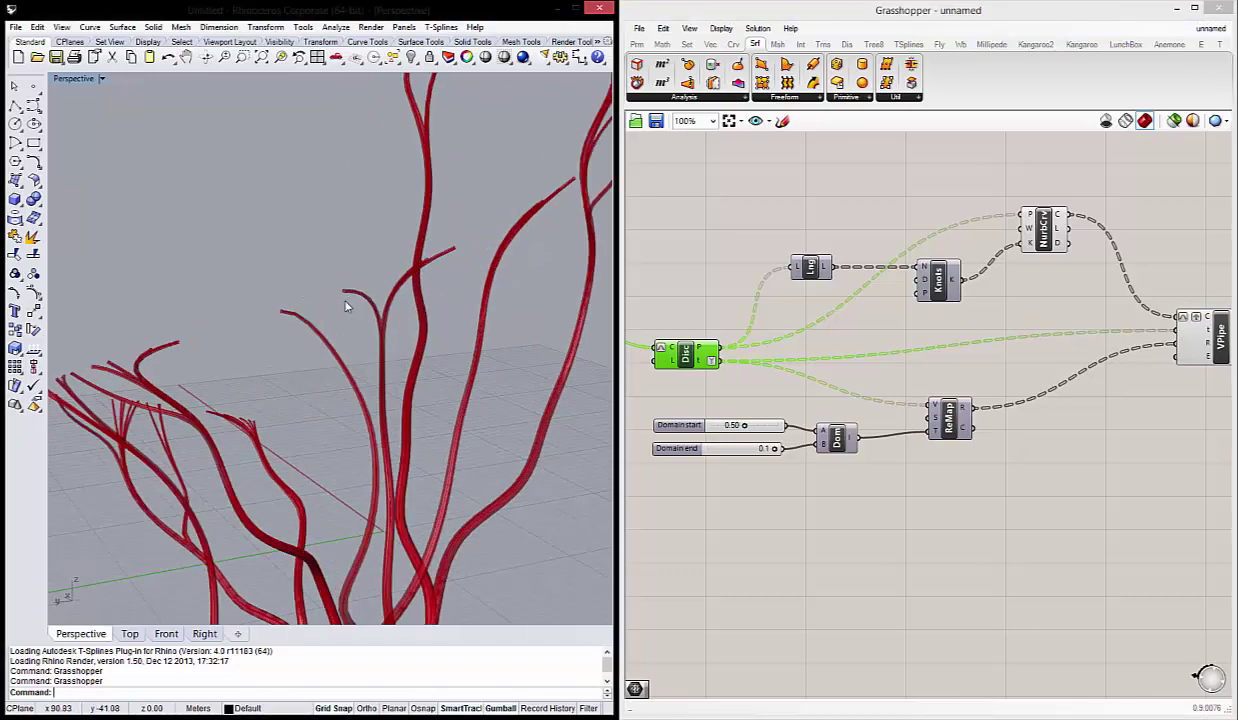
pyautogui.scroll(-3, 365, 534)
pyautogui.scroll(3, 365, 534)
pyautogui.scroll(-2, 365, 533)
pyautogui.scroll(4, 420, 537)
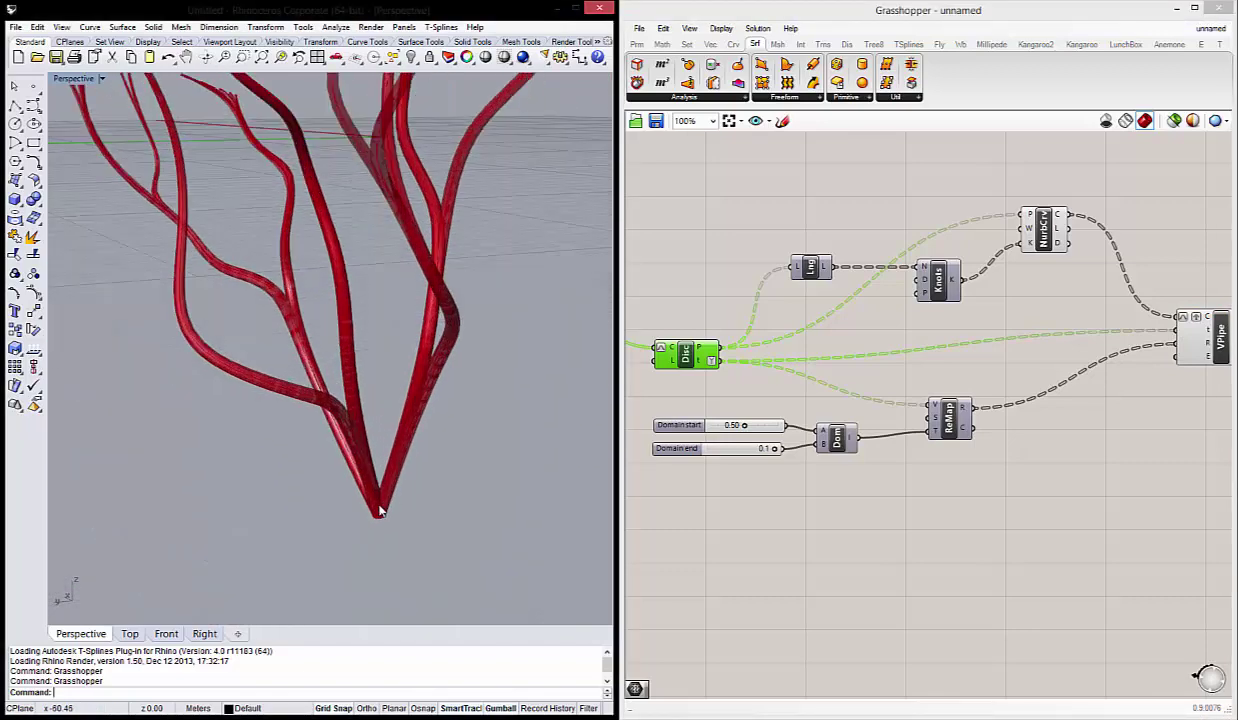
pyautogui.moveTo(269, 442); pyautogui.dragTo(255, 428)
pyautogui.moveTo(310, 408); pyautogui.dragTo(380, 450, button='right')
pyautogui.scroll(-3, 420, 480)
pyautogui.scroll(3, 484, 516)
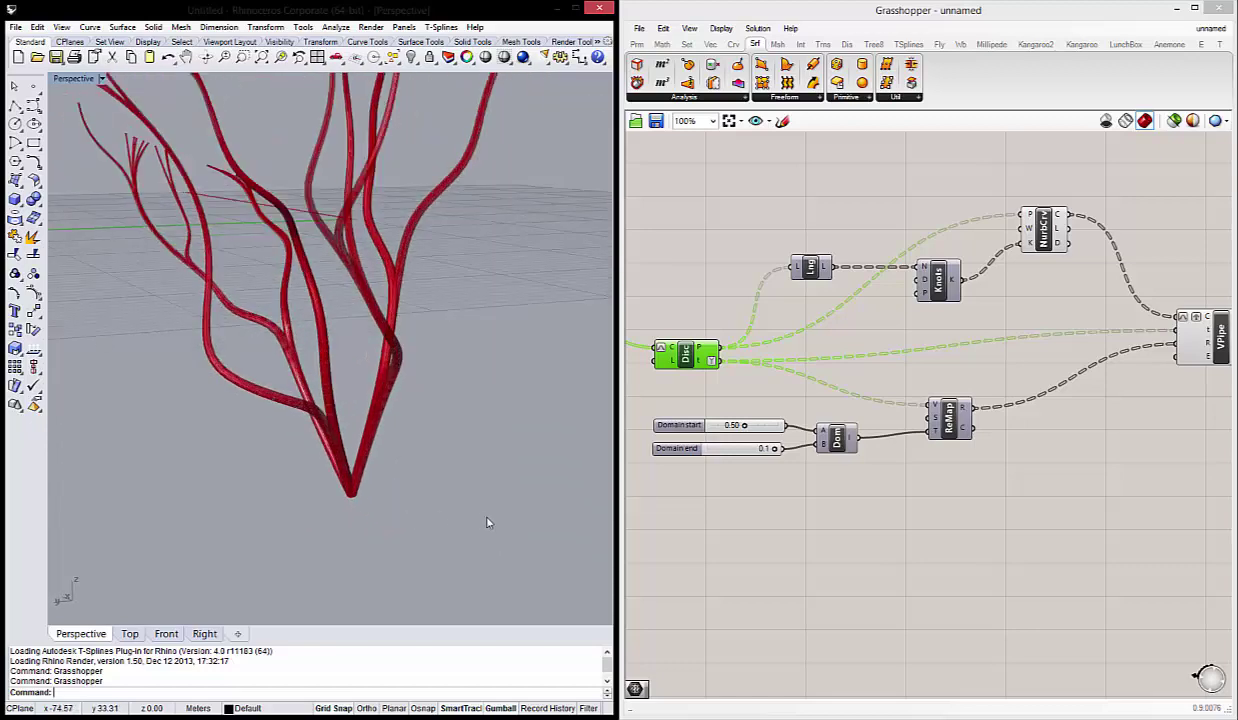
pyautogui.moveTo(484, 516); pyautogui.dragTo(251, 421)
pyautogui.scroll(-3, 260, 400)
pyautogui.scroll(-3, 280, 350)
pyautogui.scroll(3, 300, 290)
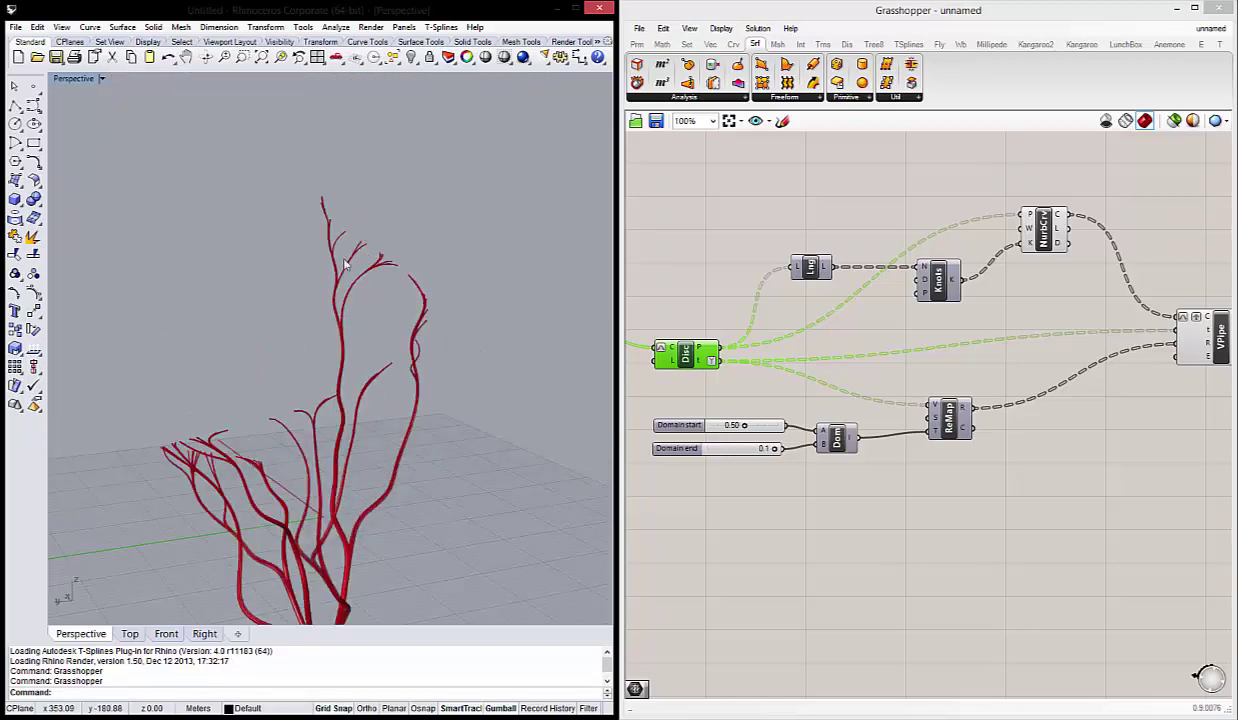
pyautogui.scroll(4, 323, 224)
pyautogui.scroll(2, 323, 224)
# Orbit to see the whole pipe tree above the grid and deselect Disc.
pyautogui.moveTo(414, 207); pyautogui.dragTo(262, 105)
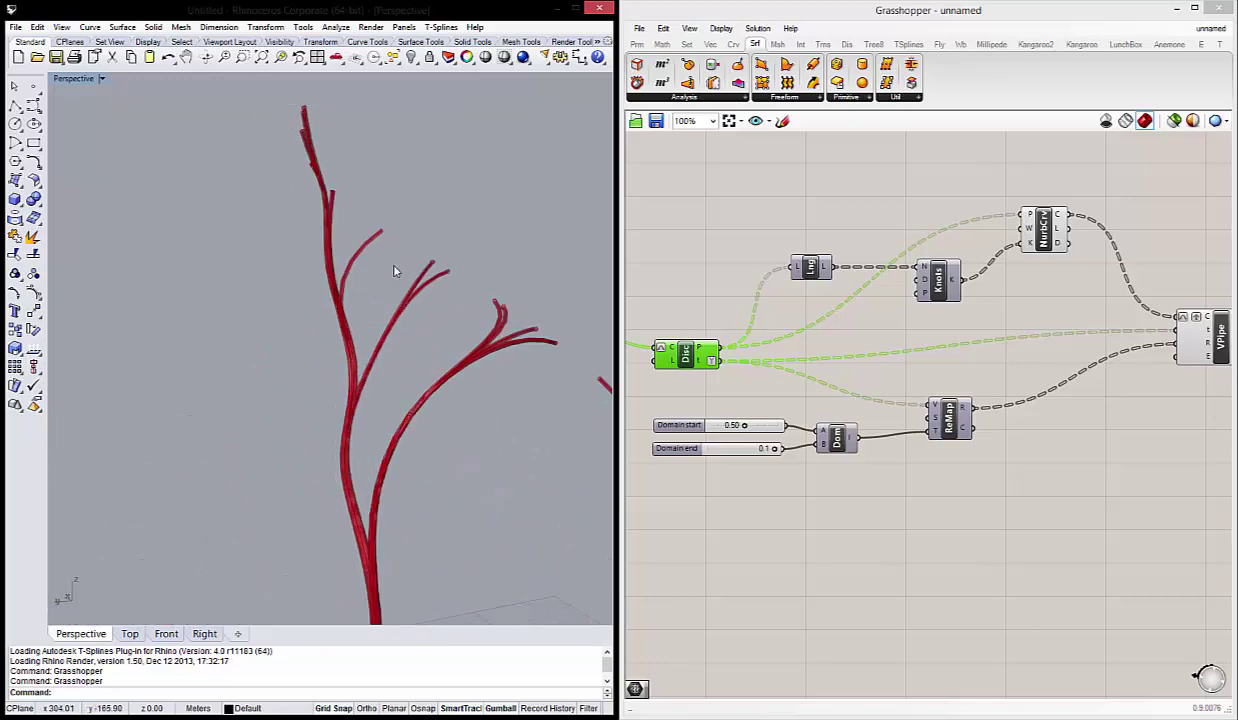
pyautogui.scroll(-3, 361, 237)
pyautogui.scroll(-3, 361, 237)
pyautogui.moveTo(361, 237); pyautogui.dragTo(222, 511, button='right')
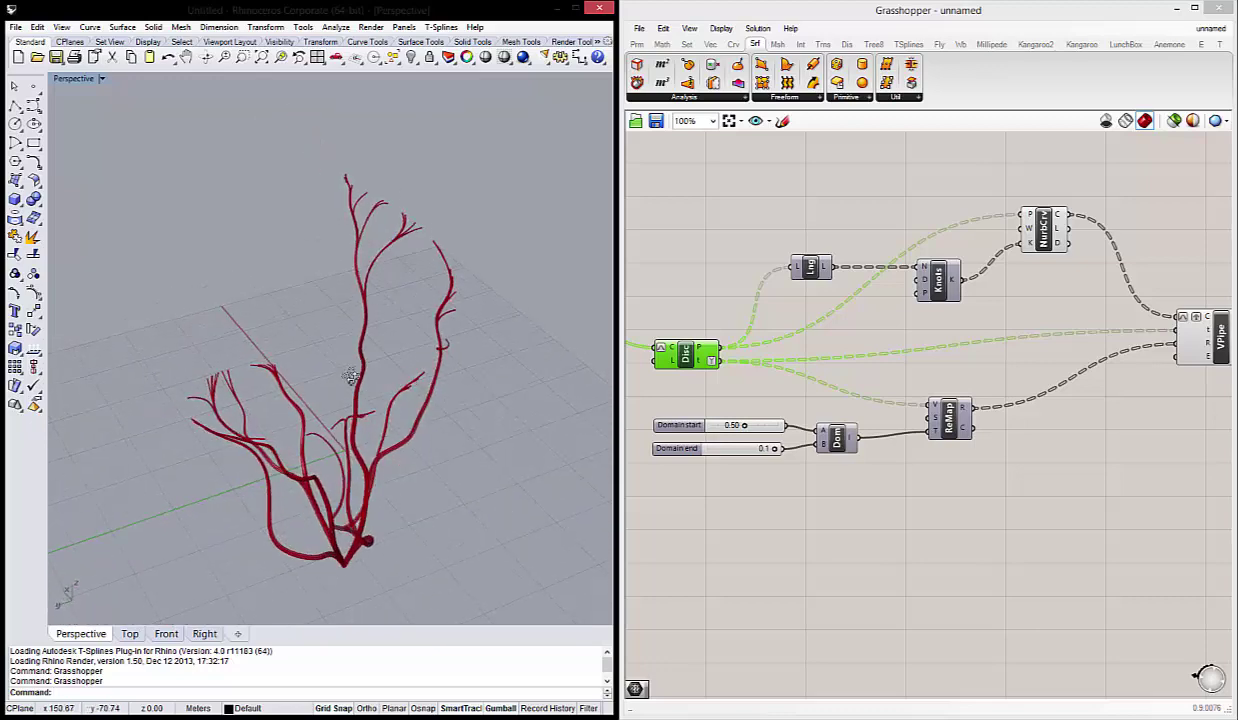
pyautogui.scroll(3, 260, 430)
pyautogui.scroll(-3, 290, 380)
pyautogui.click(880, 337)
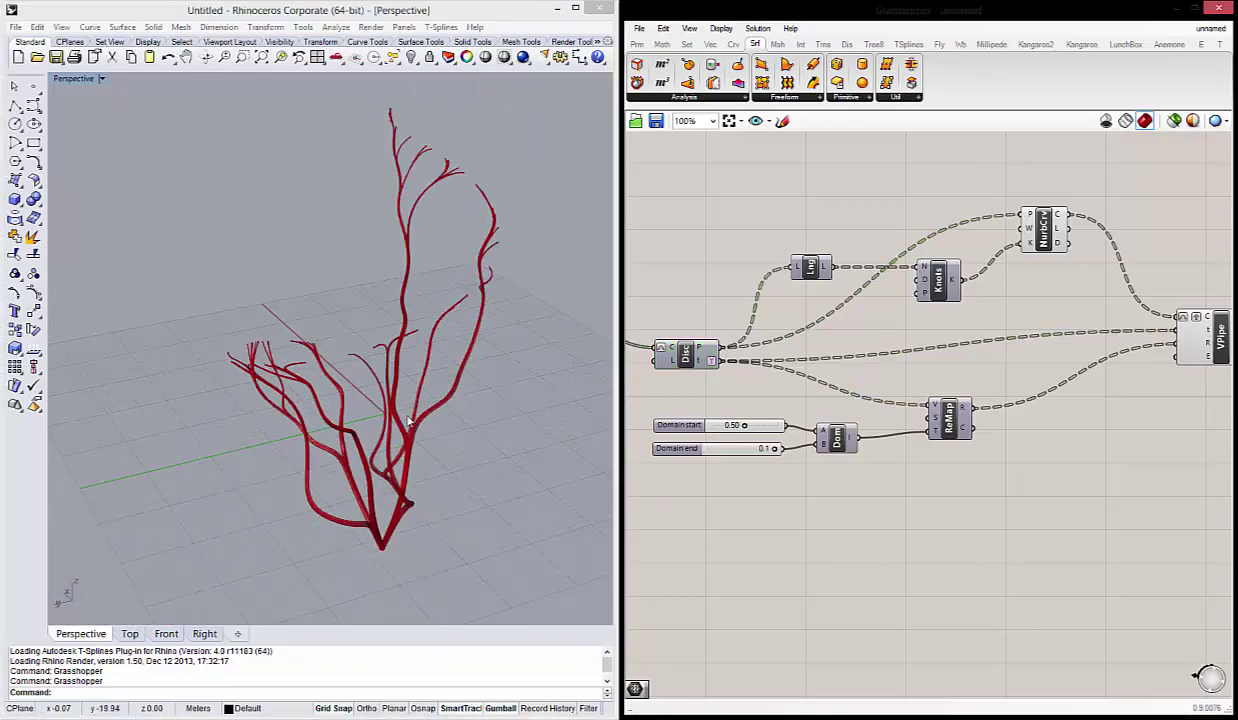
pyautogui.moveTo(400, 440); pyautogui.dragTo(413, 425, button='right')
pyautogui.scroll(1, 413, 425)
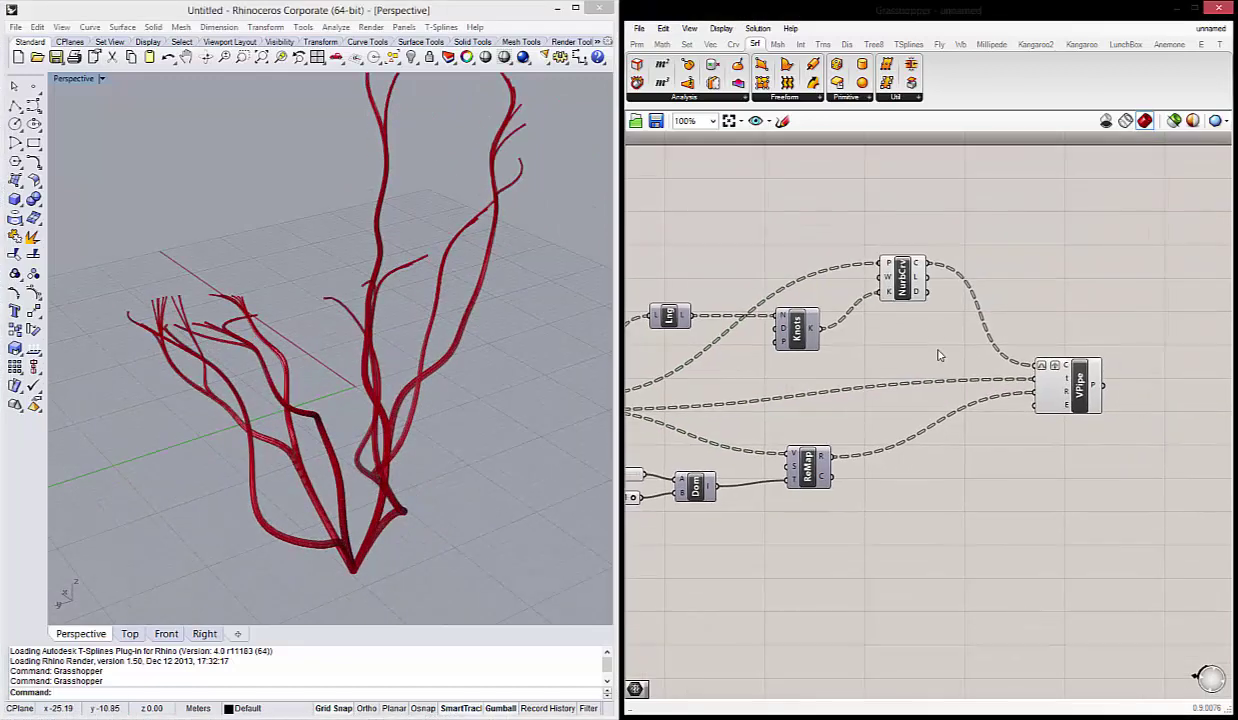
pyautogui.scroll(4, 939, 353)
pyautogui.click(884, 250)
pyautogui.rightClick(840, 202)
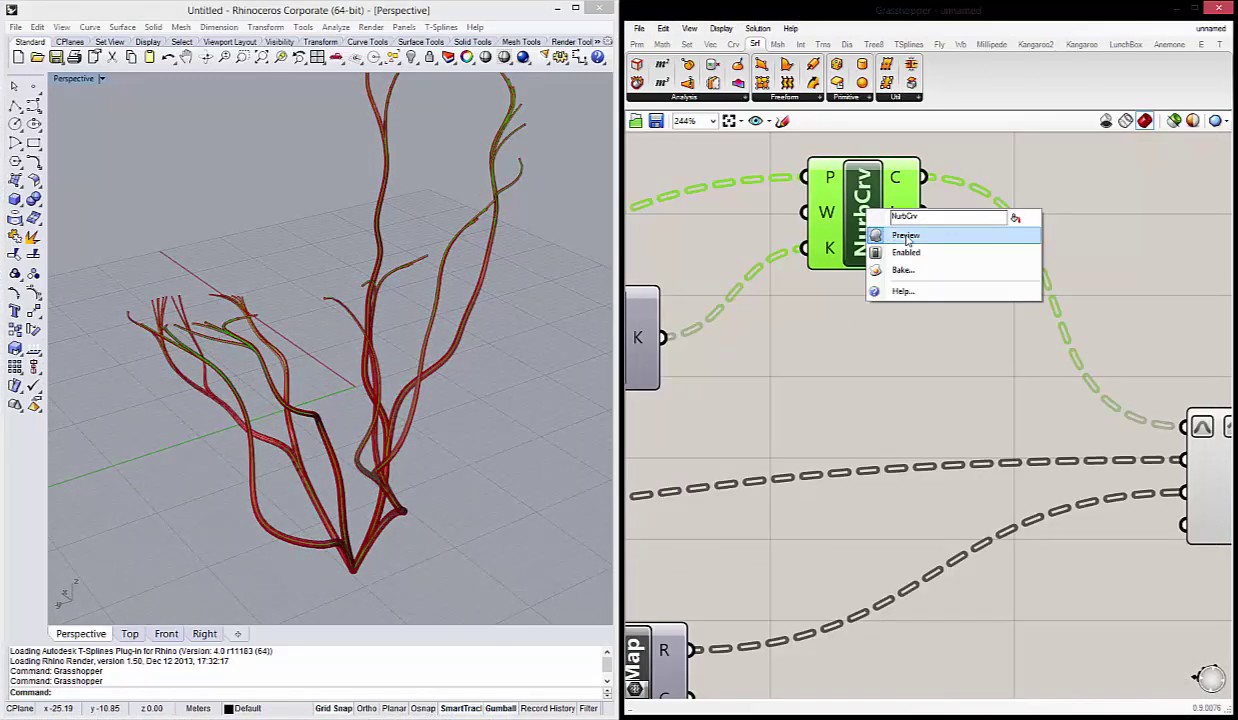
pyautogui.click(848, 368)
pyautogui.scroll(-3, 998, 461)
pyautogui.scroll(3, 968, 420)
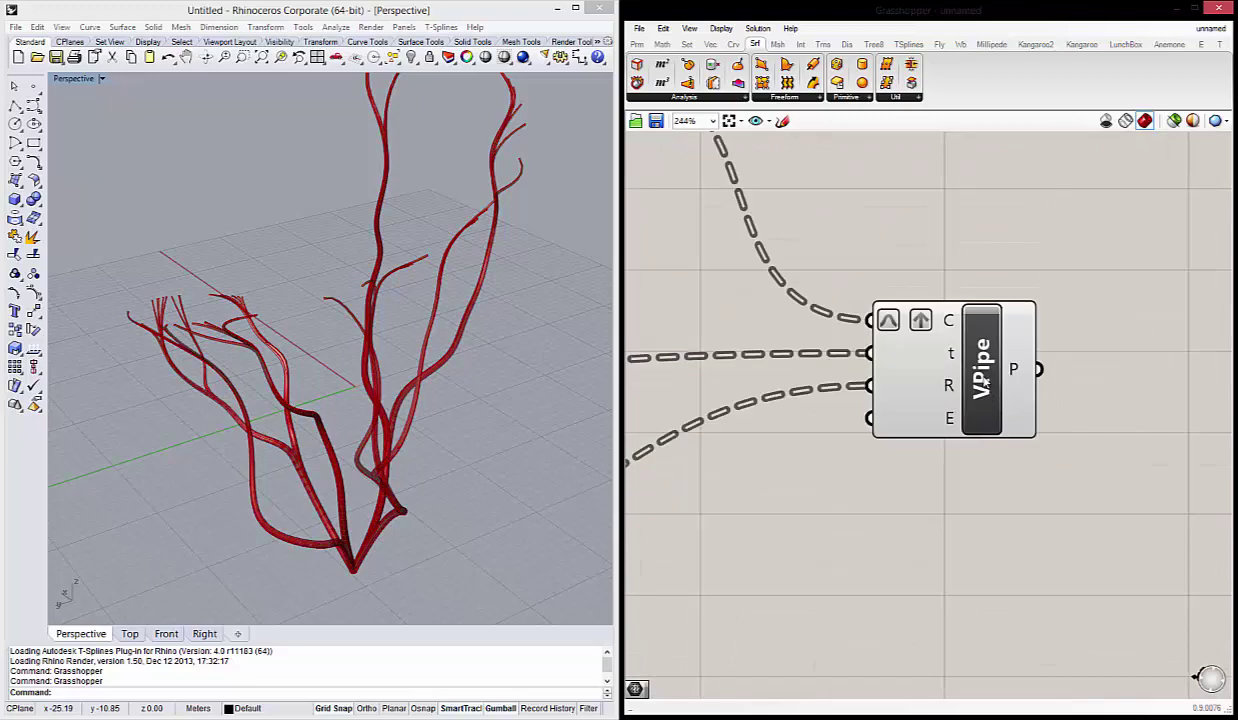
pyautogui.click(968, 420)
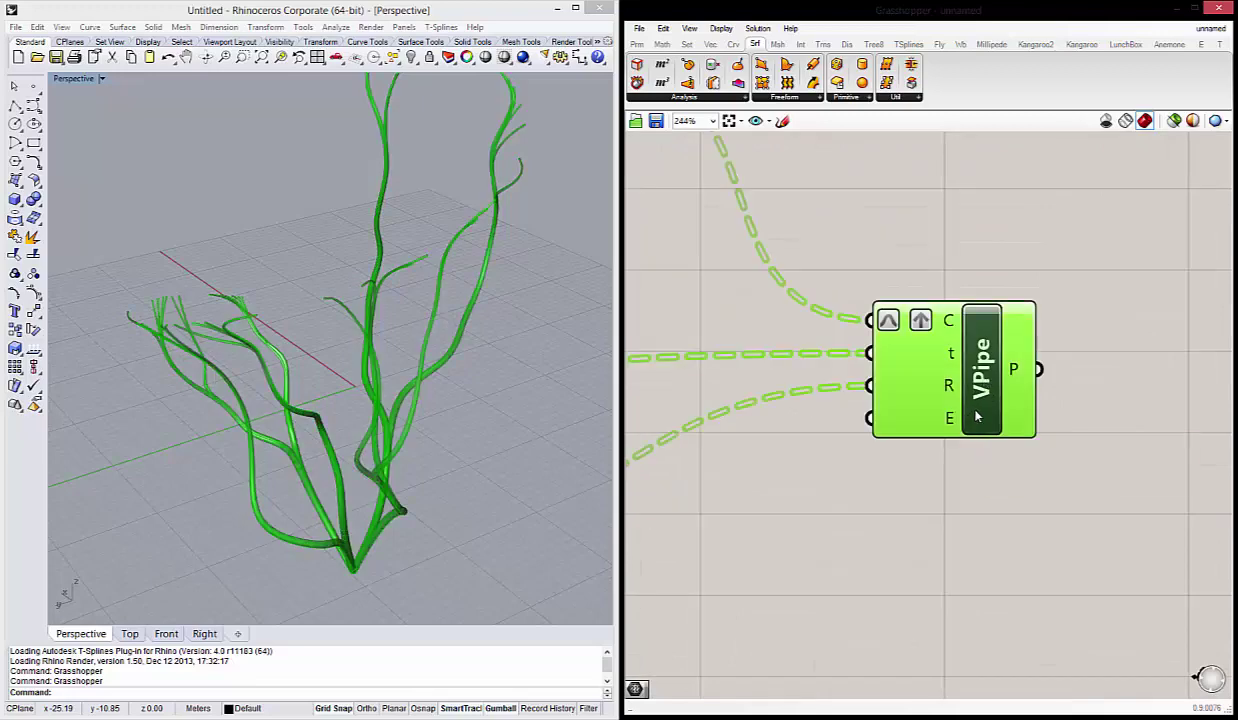
pyautogui.moveTo(399, 433); pyautogui.dragTo(331, 469, button='right')
pyautogui.scroll(5, 331, 469)
pyautogui.scroll(-2, 376, 447)
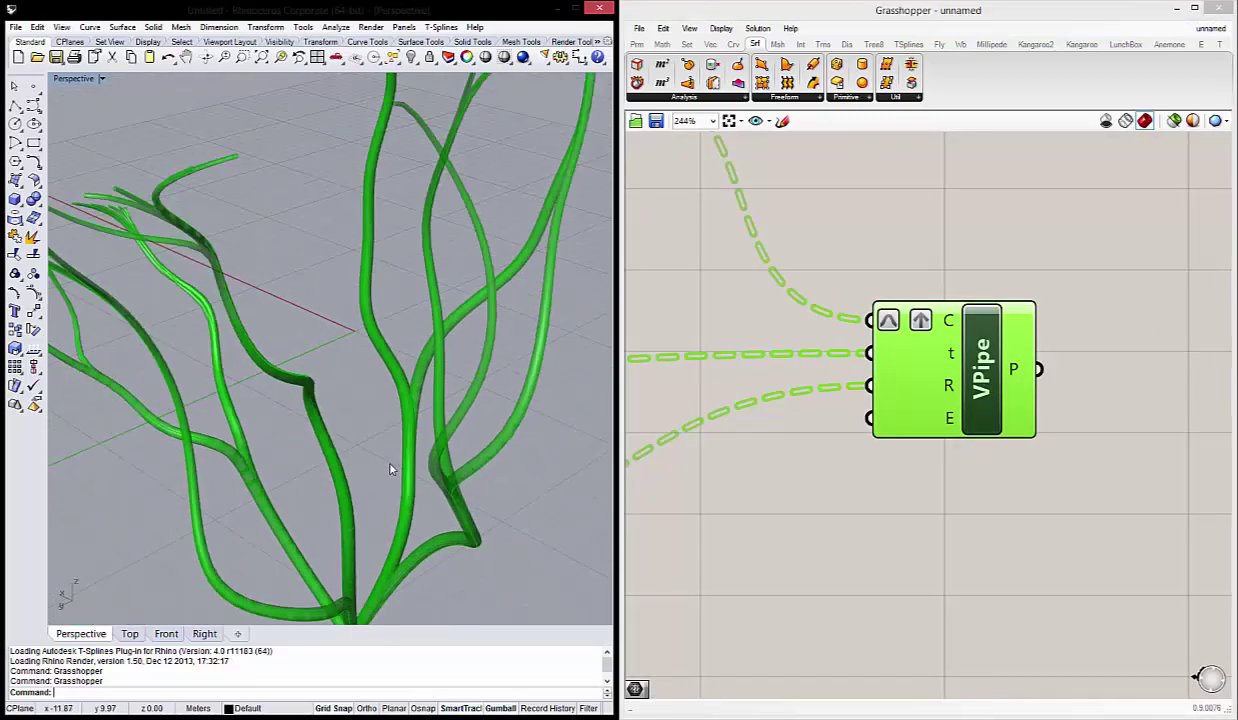
pyautogui.scroll(-2, 271, 583)
pyautogui.scroll(2, 271, 583)
pyautogui.scroll(2, 334, 503)
pyautogui.scroll(3, 406, 533)
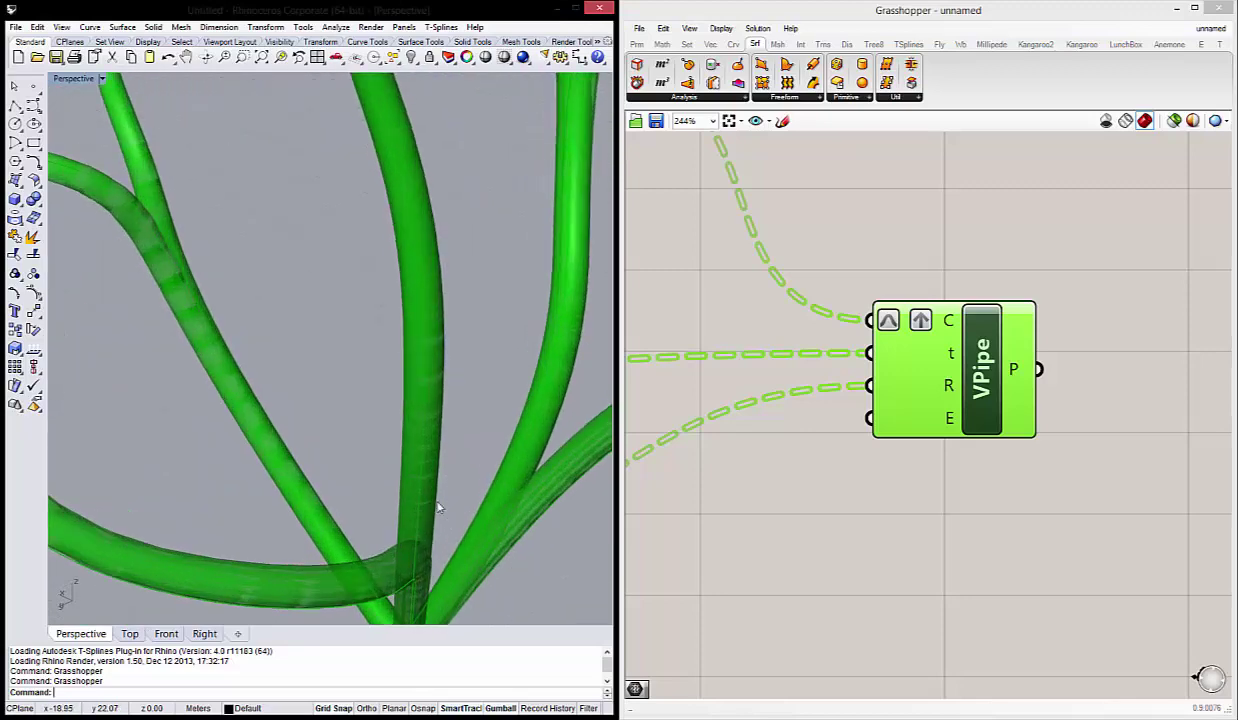
pyautogui.scroll(3, 437, 506)
pyautogui.scroll(2, 428, 514)
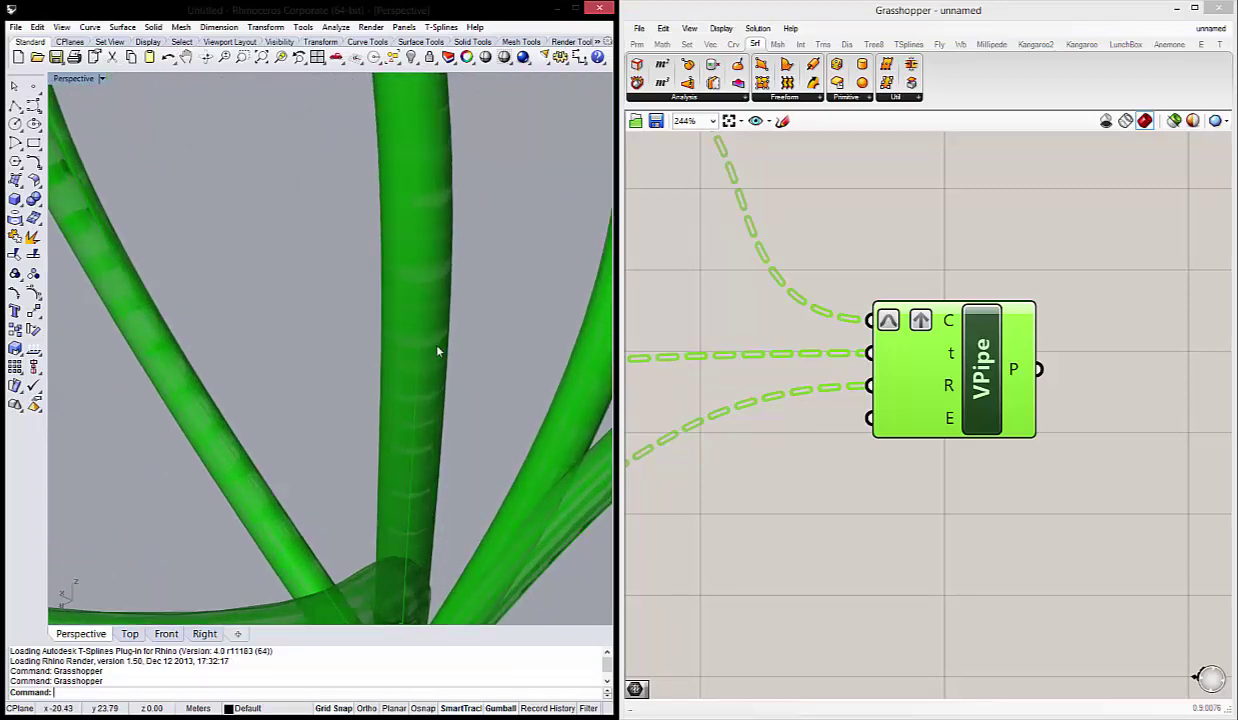
pyautogui.scroll(-1, 437, 382)
pyautogui.scroll(-1, 432, 378)
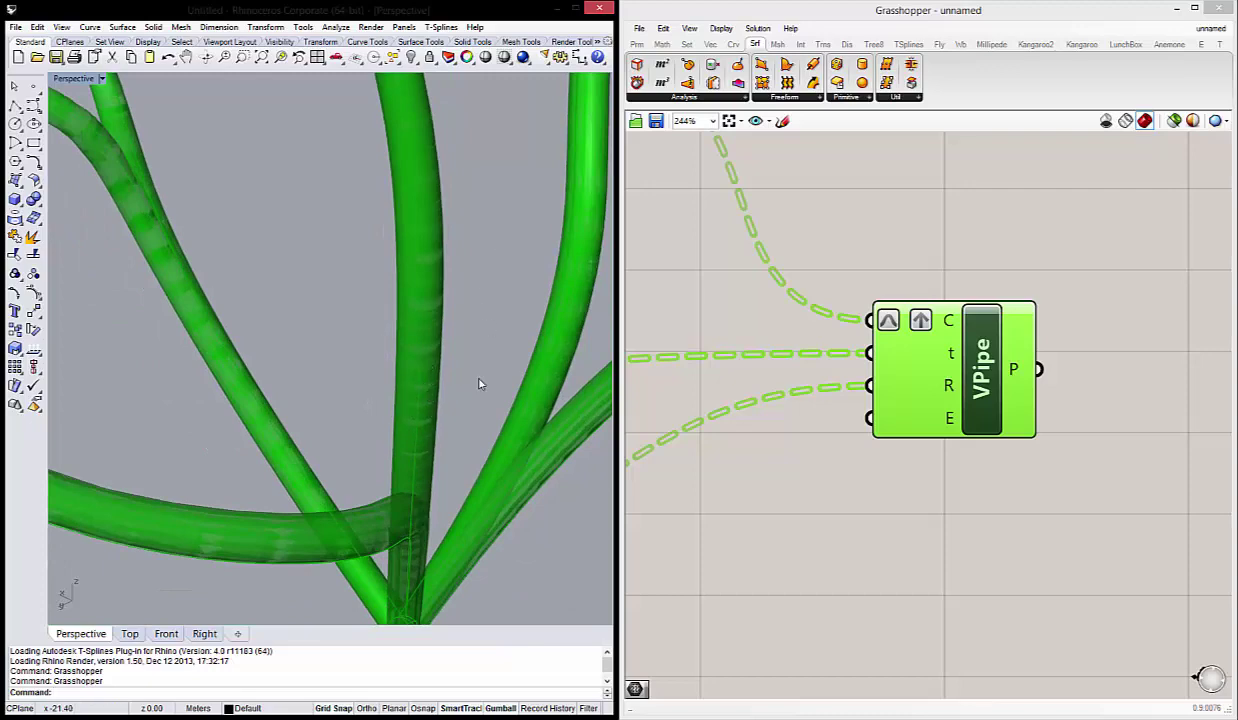
pyautogui.scroll(-2, 476, 400)
pyautogui.scroll(-4, 474, 435)
pyautogui.scroll(-2, 480, 420)
pyautogui.scroll(2, 490, 345)
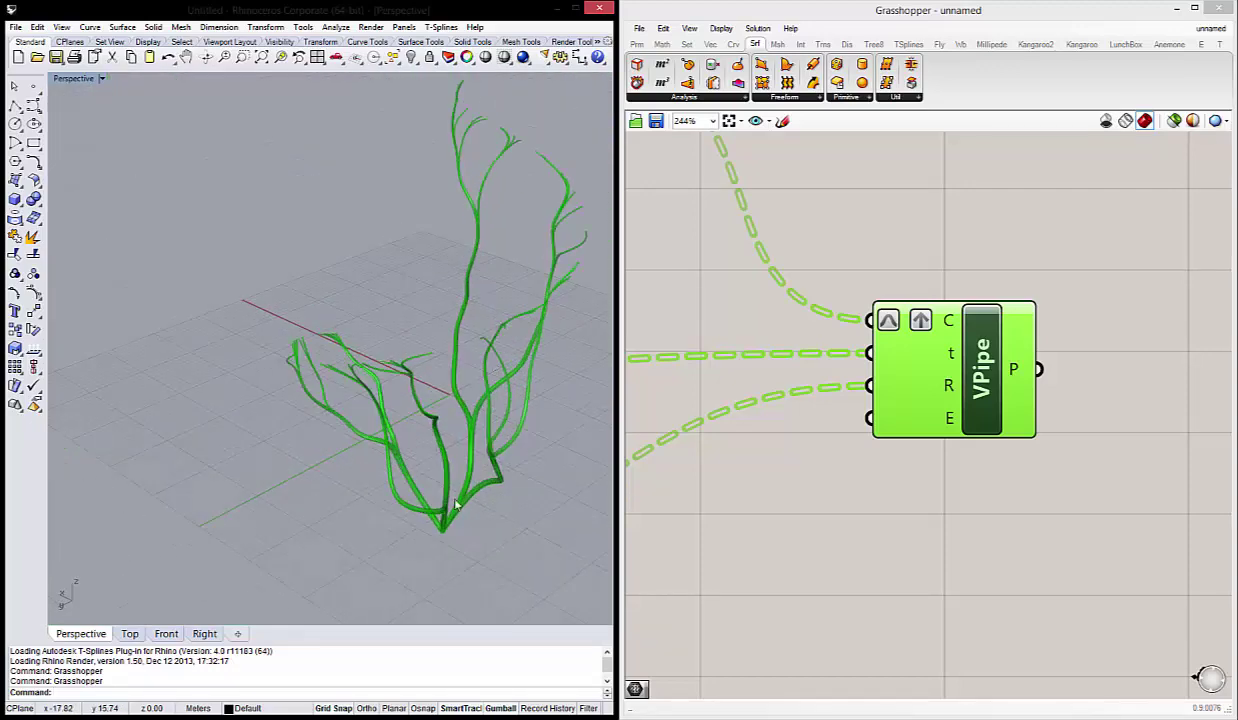
pyautogui.scroll(3, 428, 373)
pyautogui.scroll(2, 460, 420)
pyautogui.scroll(2, 460, 430)
# Set VPipe's P pipe output to Simplify.
pyautogui.click(981, 240)
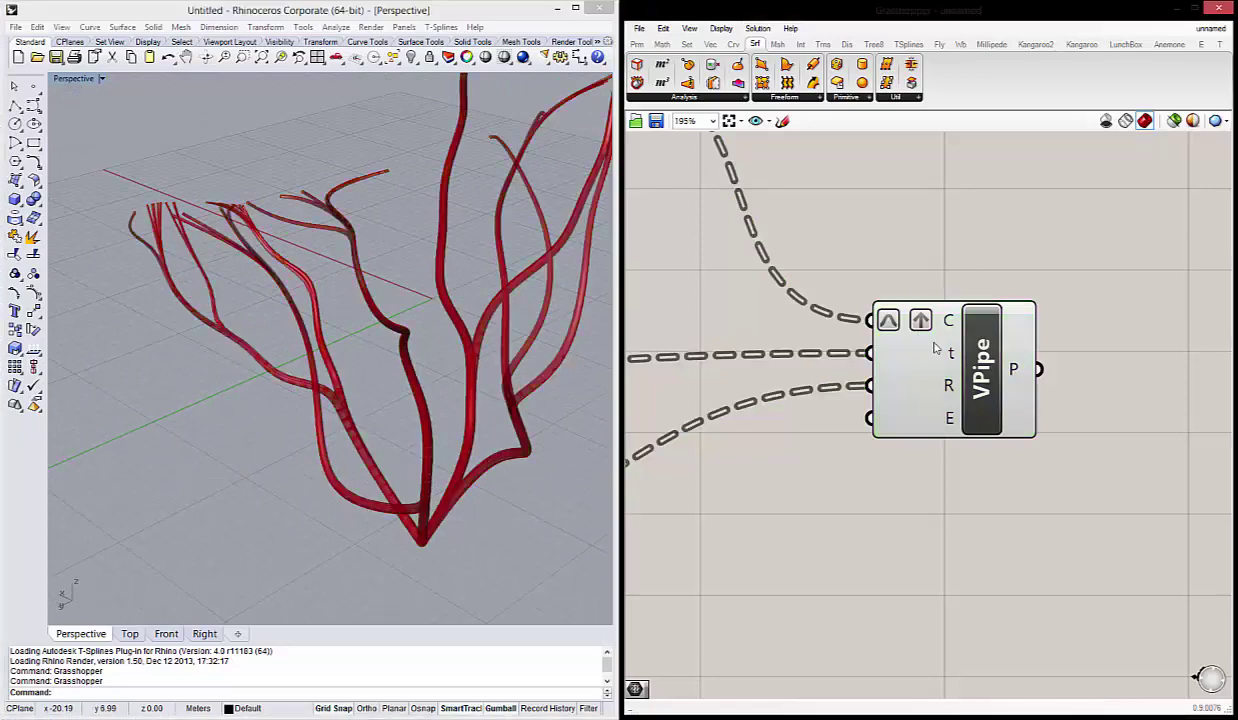
pyautogui.moveTo(1107, 420); pyautogui.dragTo(977, 406, button='right')
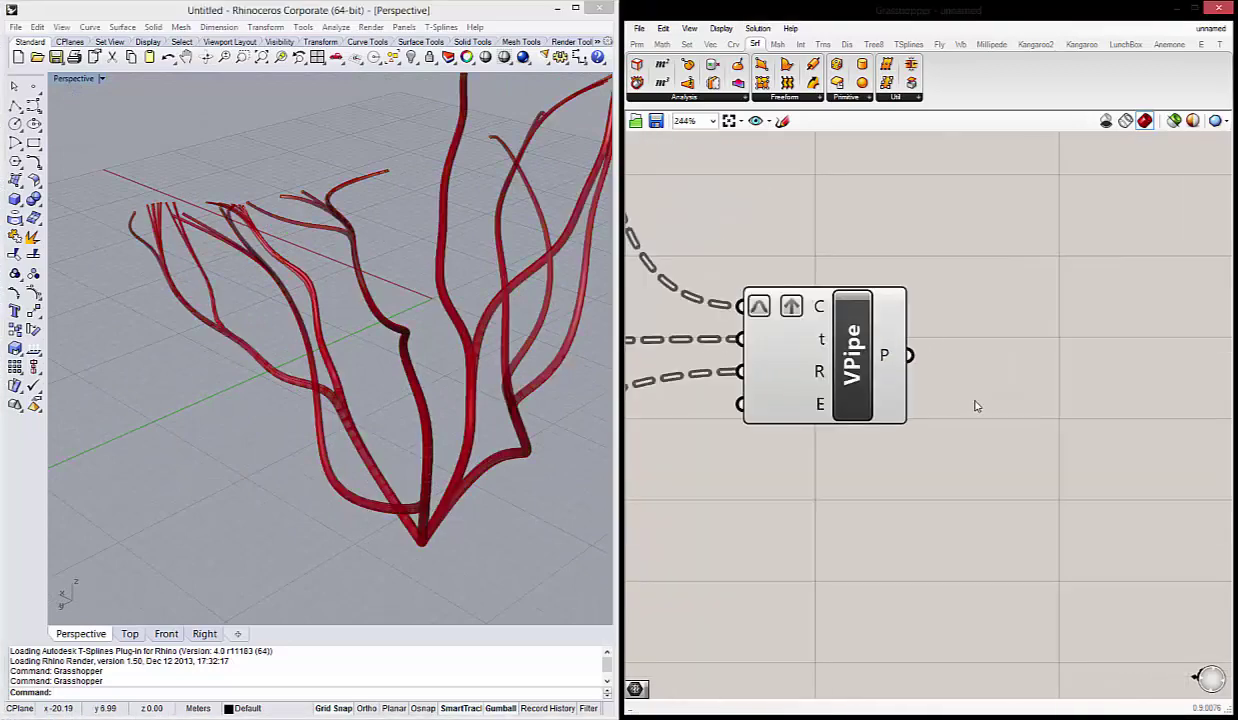
pyautogui.rightClick(887, 358)
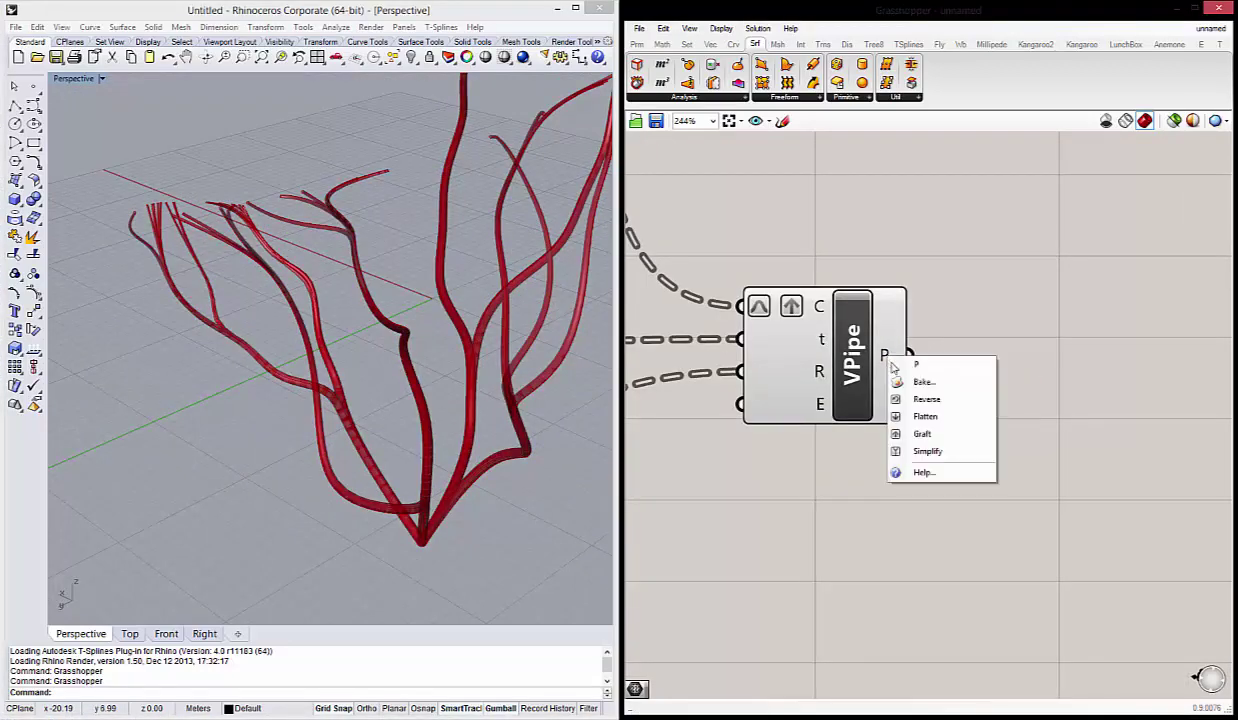
pyautogui.click(928, 452)
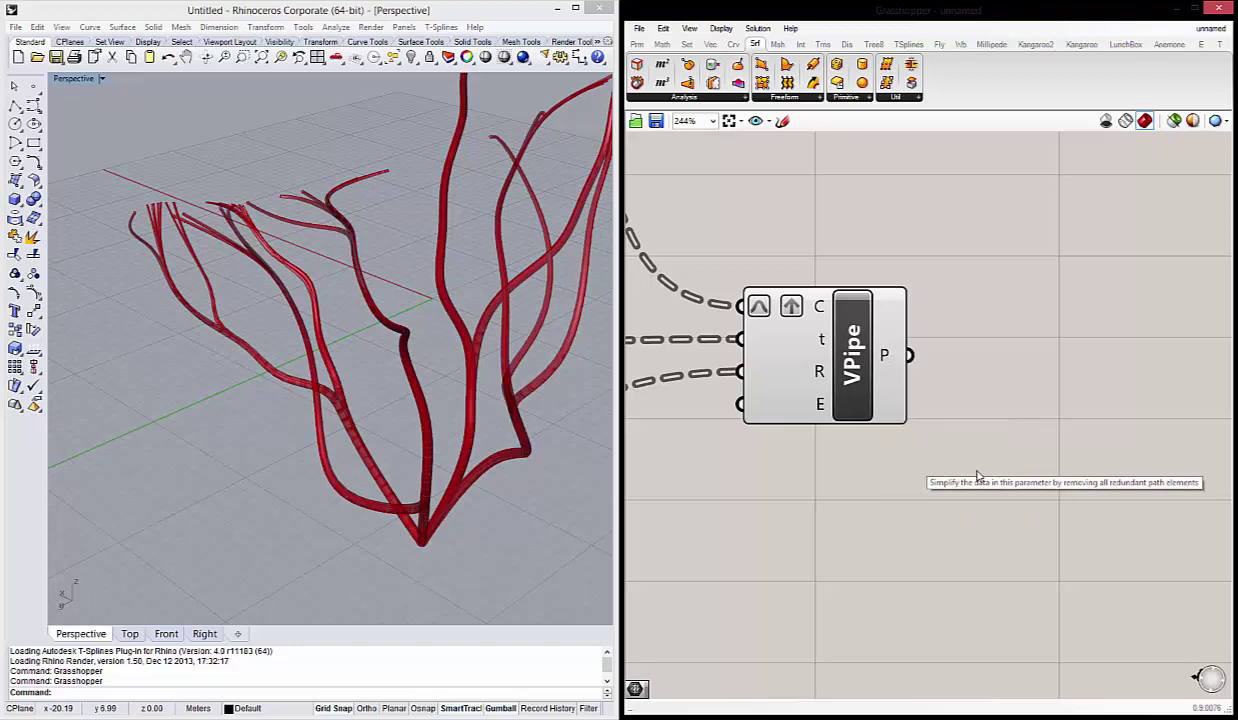
pyautogui.scroll(-2, 960, 440)
pyautogui.click(898, 408)
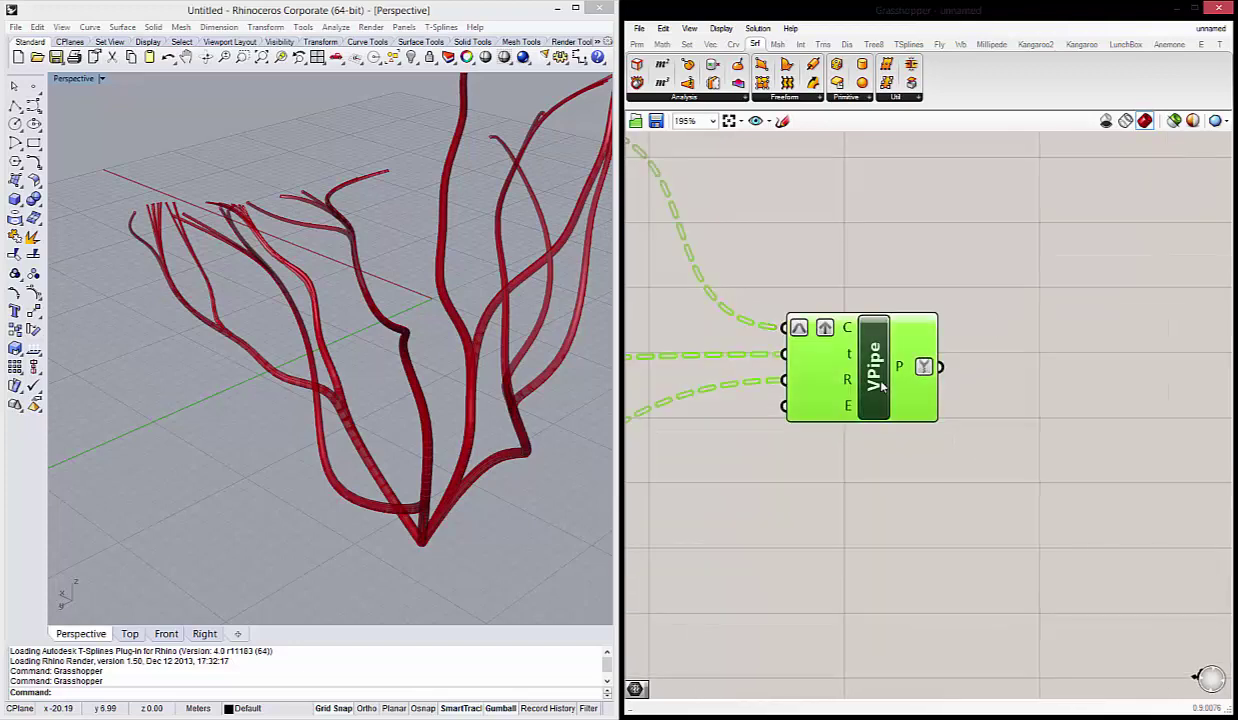
pyautogui.scroll(2, 924, 366)
pyautogui.rightClick(905, 368)
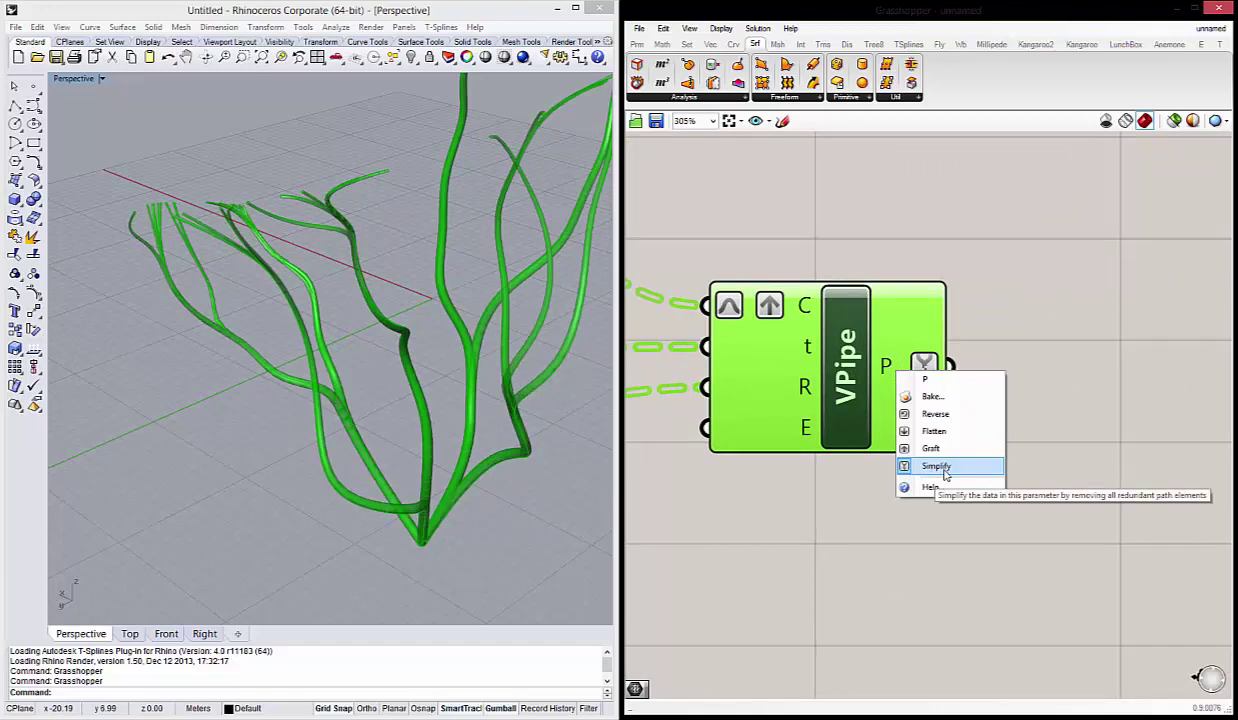
pyautogui.click(1005, 337)
# Place a Params > Geometry > Mesh parameter right of VPipe and wire P into it.
pyautogui.scroll(-4, 983, 415)
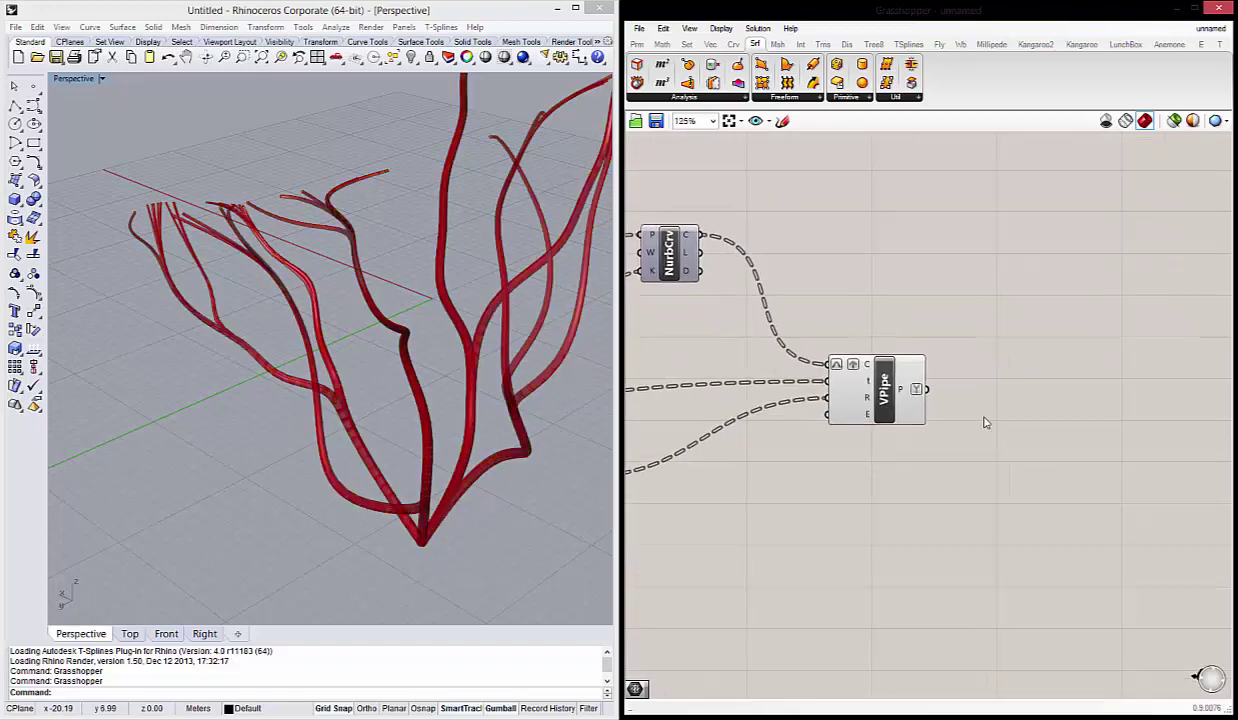
pyautogui.click(638, 46)
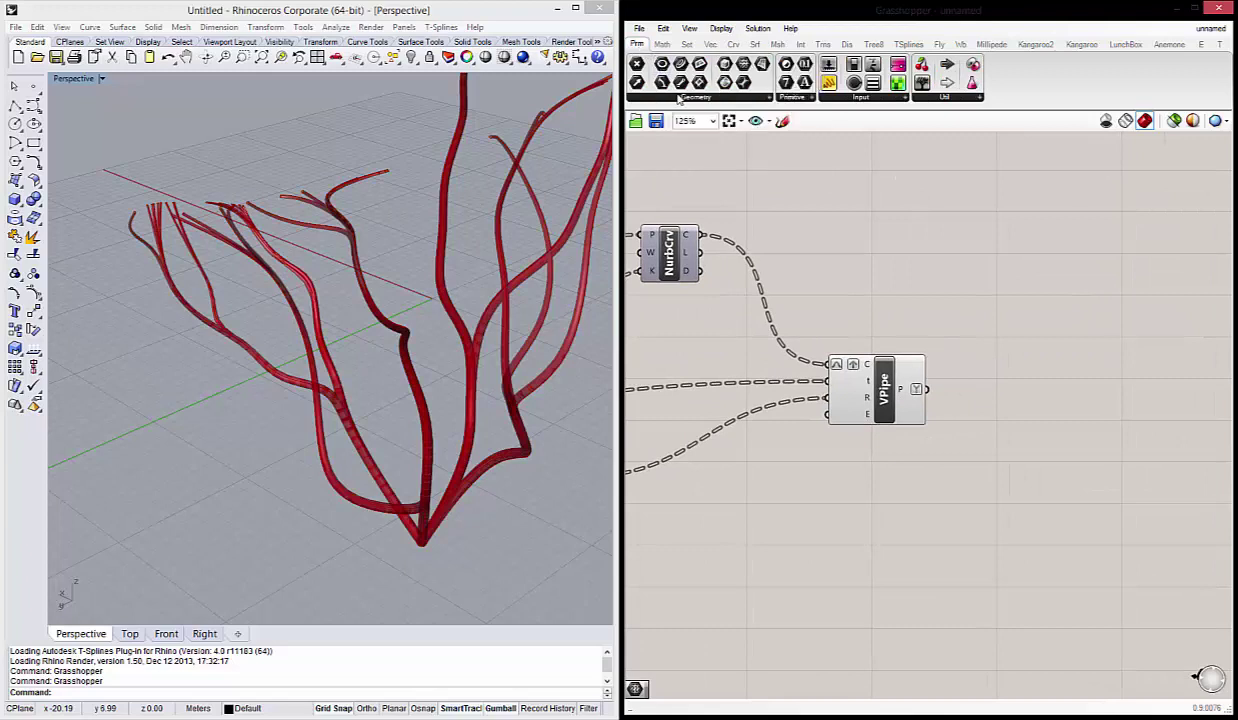
pyautogui.click(695, 99)
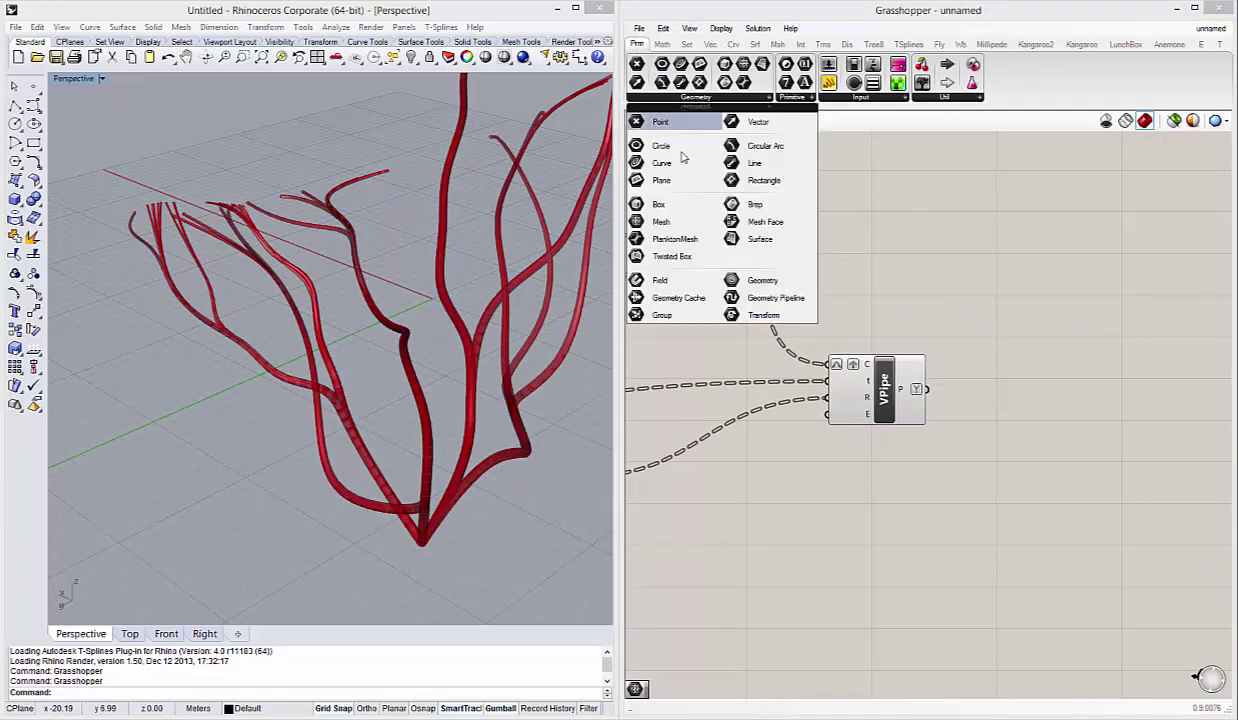
pyautogui.moveTo(660, 221)
pyautogui.mouseDown()
pyautogui.moveTo(985, 338)
pyautogui.moveTo(1036, 390)
pyautogui.mouseUp()
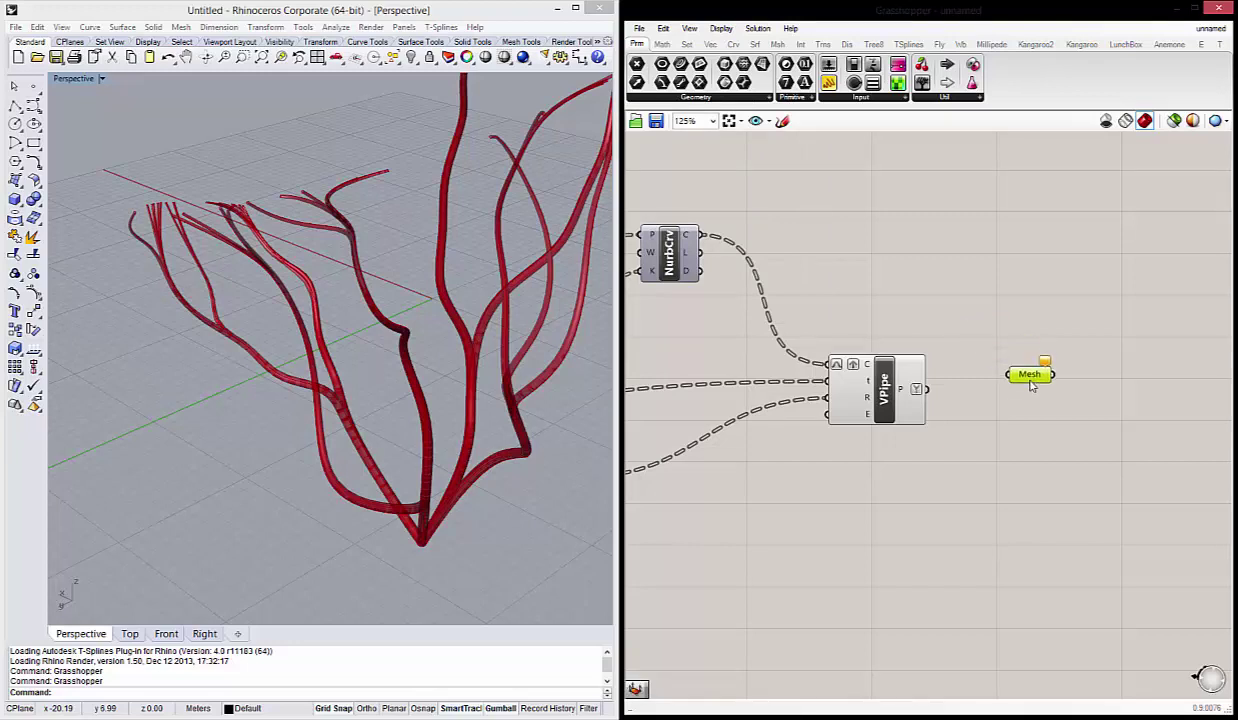
pyautogui.moveTo(928, 391); pyautogui.dragTo(1008, 381)
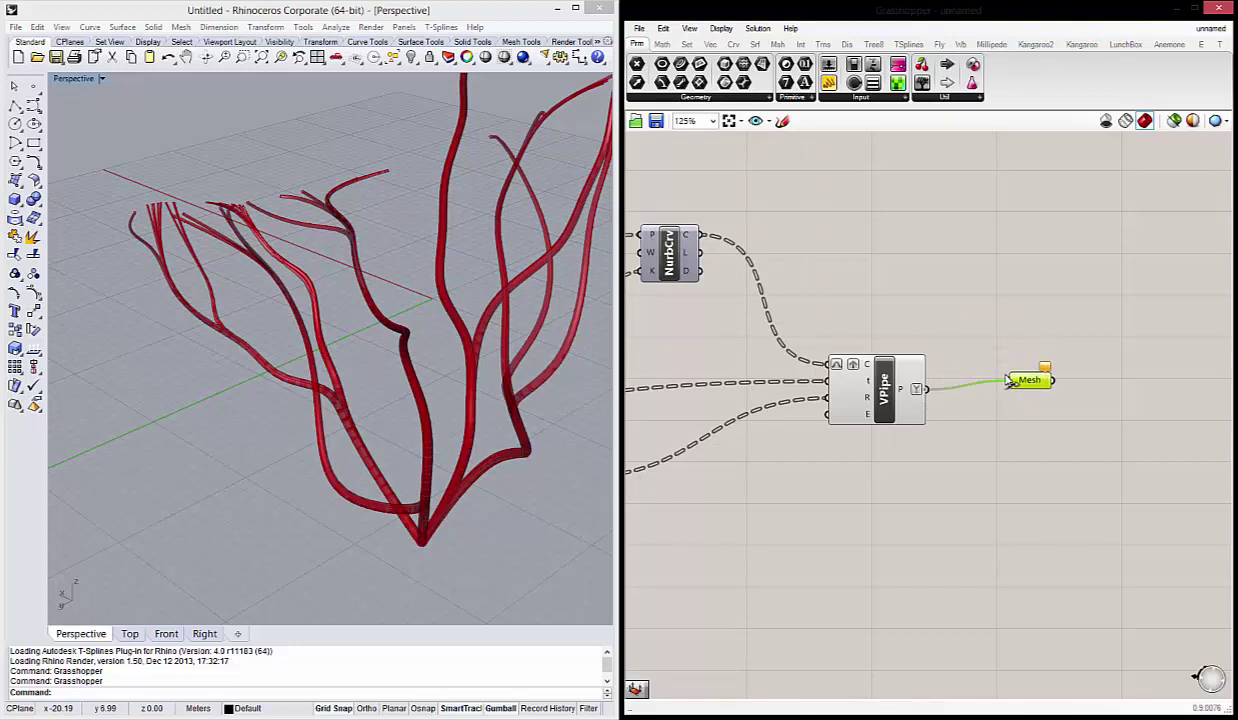
# Turn off VPipe's Preview and orbit around the red pipe tree to check.
pyautogui.click(883, 388)
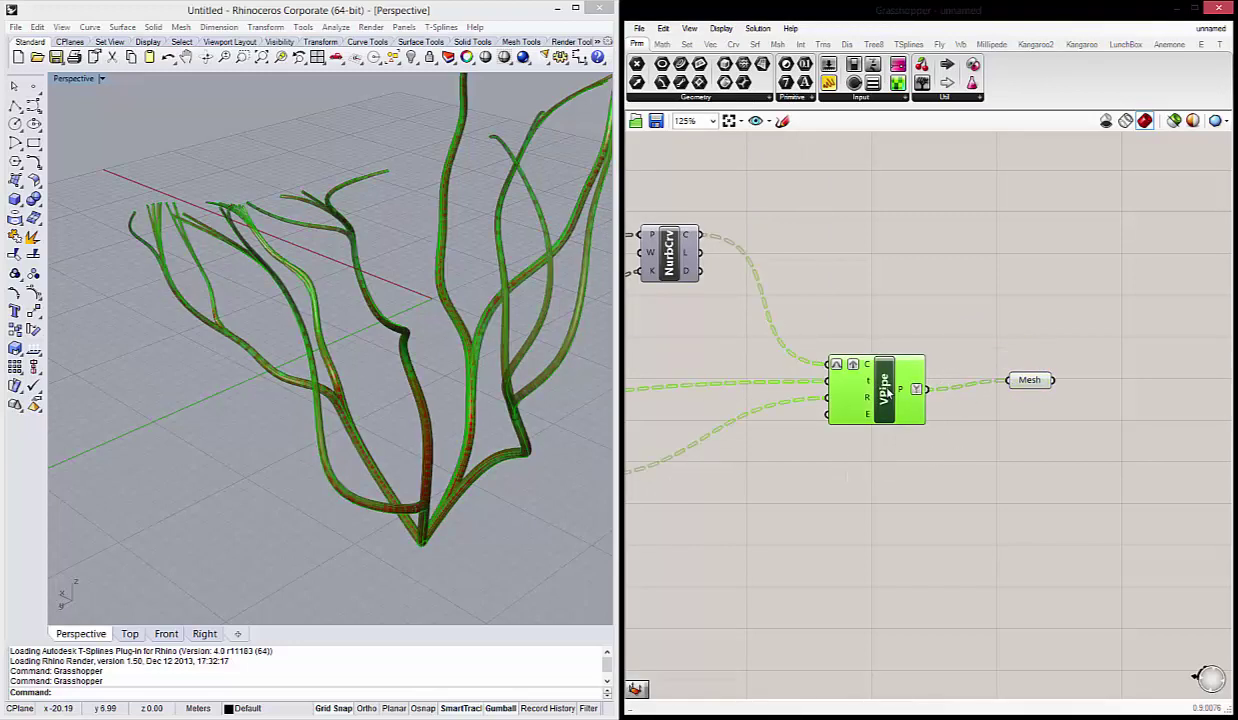
pyautogui.rightClick(886, 390)
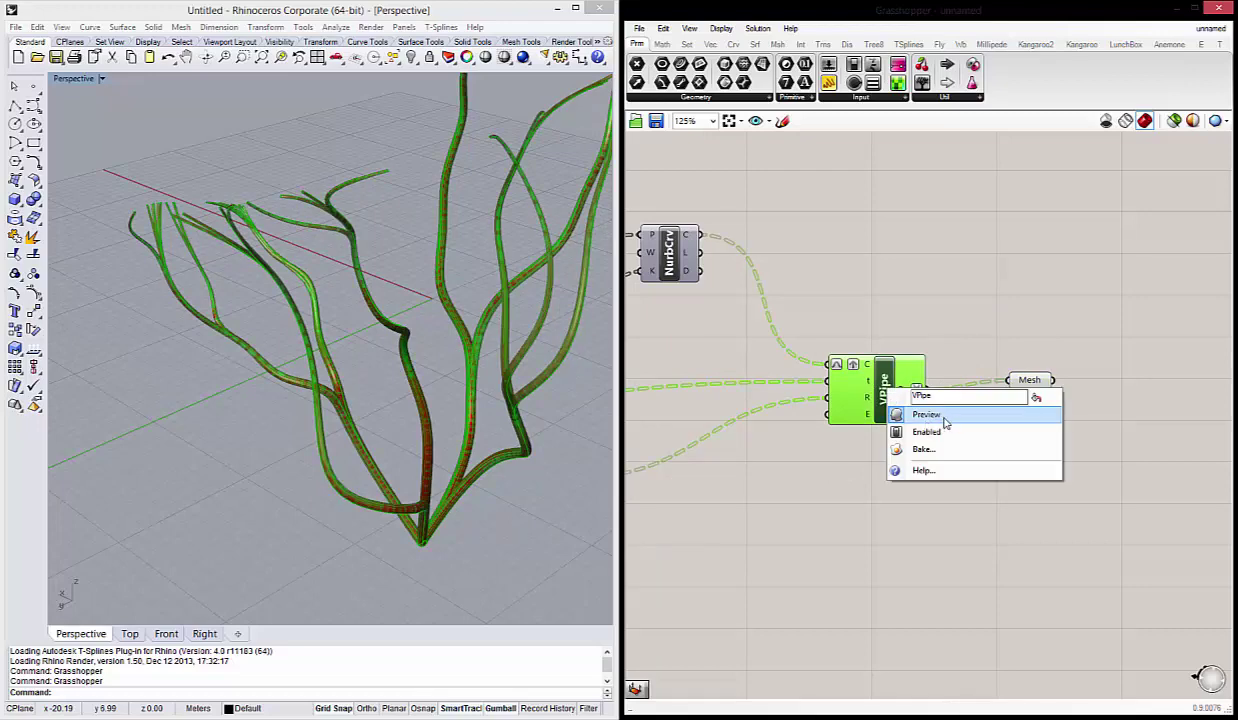
pyautogui.click(926, 414)
pyautogui.moveTo(330, 350)
pyautogui.mouseDown(button='right')
pyautogui.moveTo(442, 420)
pyautogui.moveTo(462, 452)
pyautogui.mouseUp(button='right')
pyautogui.scroll(2, 462, 452)
pyautogui.scroll(2, 442, 450)
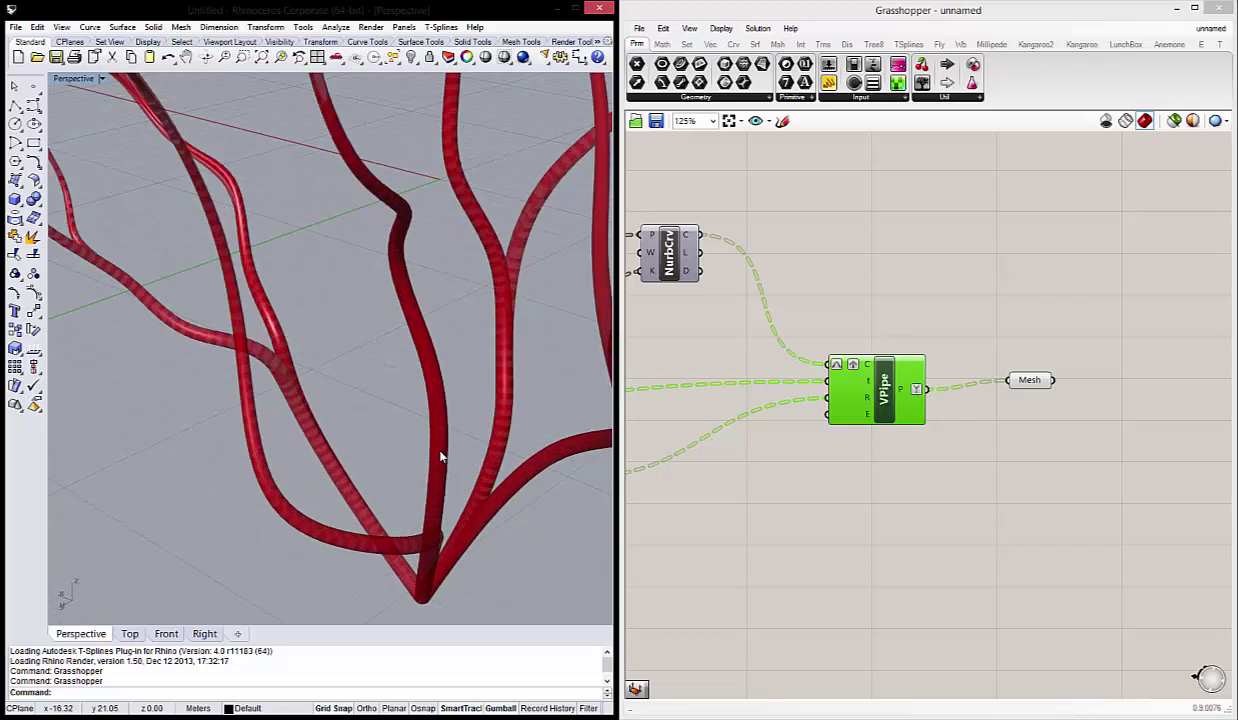
pyautogui.scroll(2, 425, 435)
pyautogui.scroll(-1, 425, 453)
pyautogui.scroll(-5, 425, 485)
pyautogui.moveTo(425, 485)
pyautogui.mouseDown(button='right')
pyautogui.moveTo(504, 381)
pyautogui.moveTo(412, 437)
pyautogui.mouseUp(button='right')
pyautogui.scroll(-2, 412, 437)
pyautogui.moveTo(456, 307); pyautogui.dragTo(437, 359, button='right')
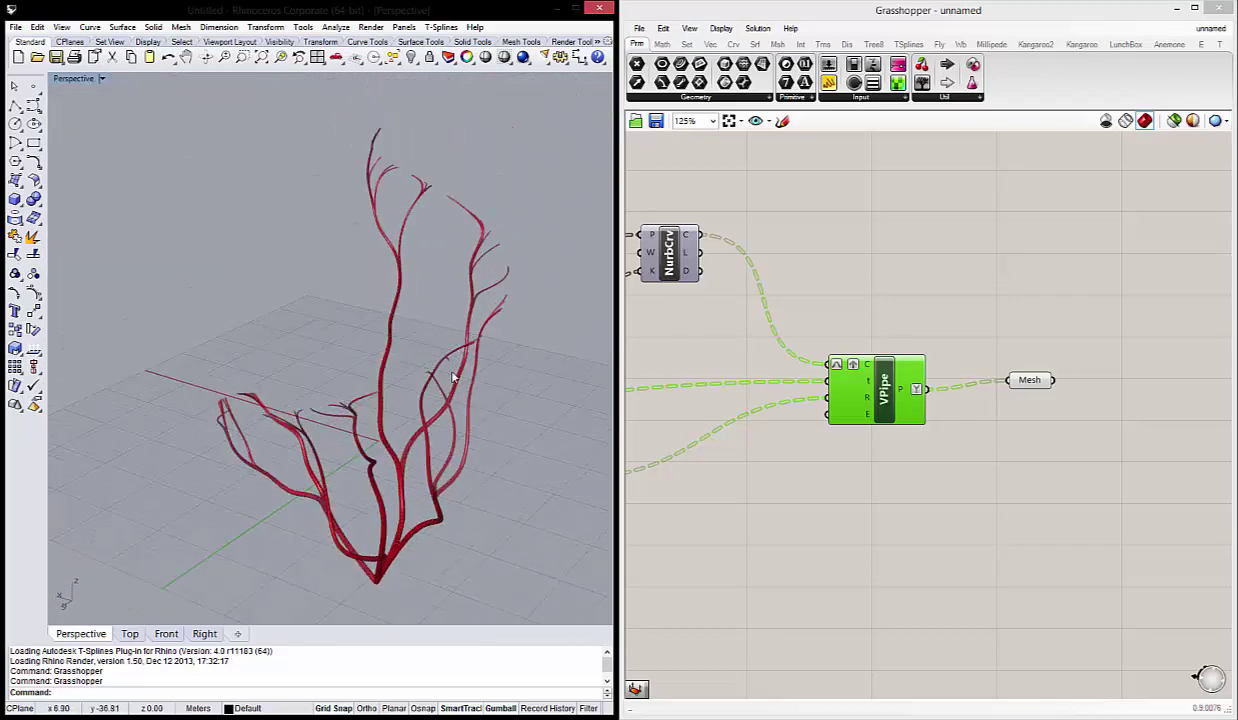
pyautogui.moveTo(395, 475)
pyautogui.mouseDown(button='right')
pyautogui.moveTo(456, 486)
pyautogui.moveTo(409, 475)
pyautogui.moveTo(400, 485)
pyautogui.moveTo(386, 467)
pyautogui.moveTo(392, 505)
pyautogui.moveTo(350, 500)
pyautogui.moveTo(416, 299)
pyautogui.mouseUp(button='right')
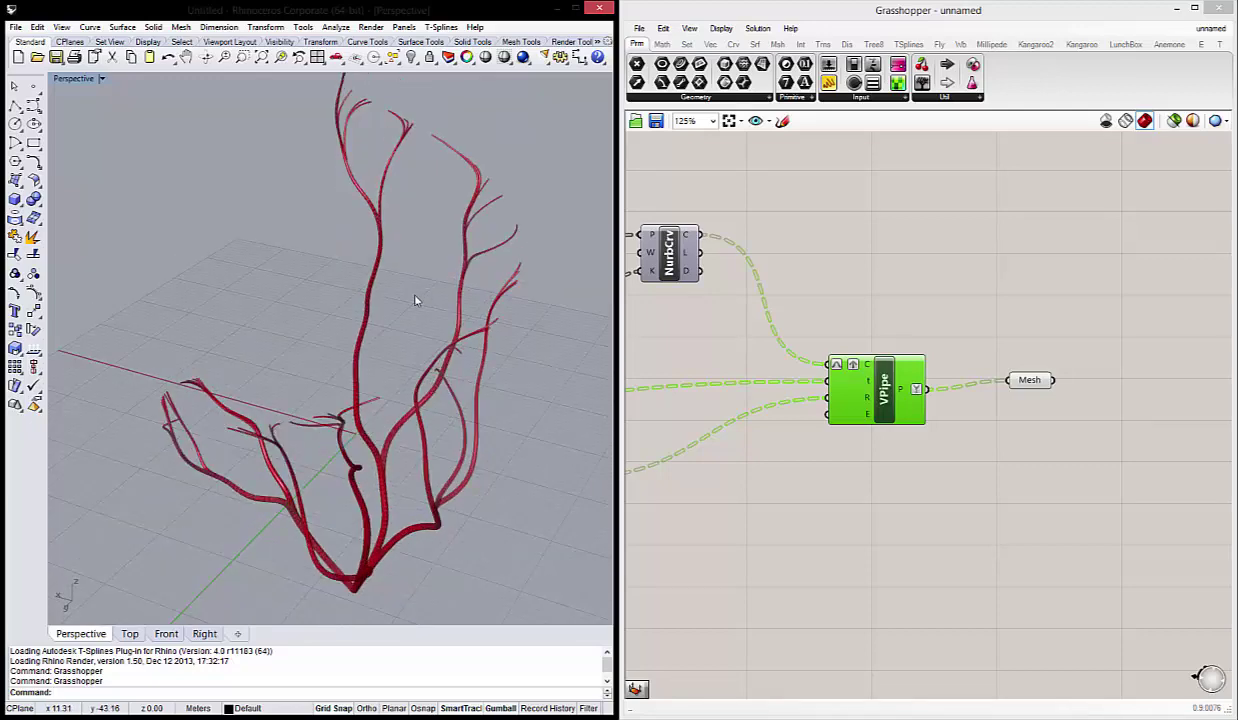
pyautogui.click(856, 453)
pyautogui.moveTo(796, 512); pyautogui.dragTo(769, 481, button='right')
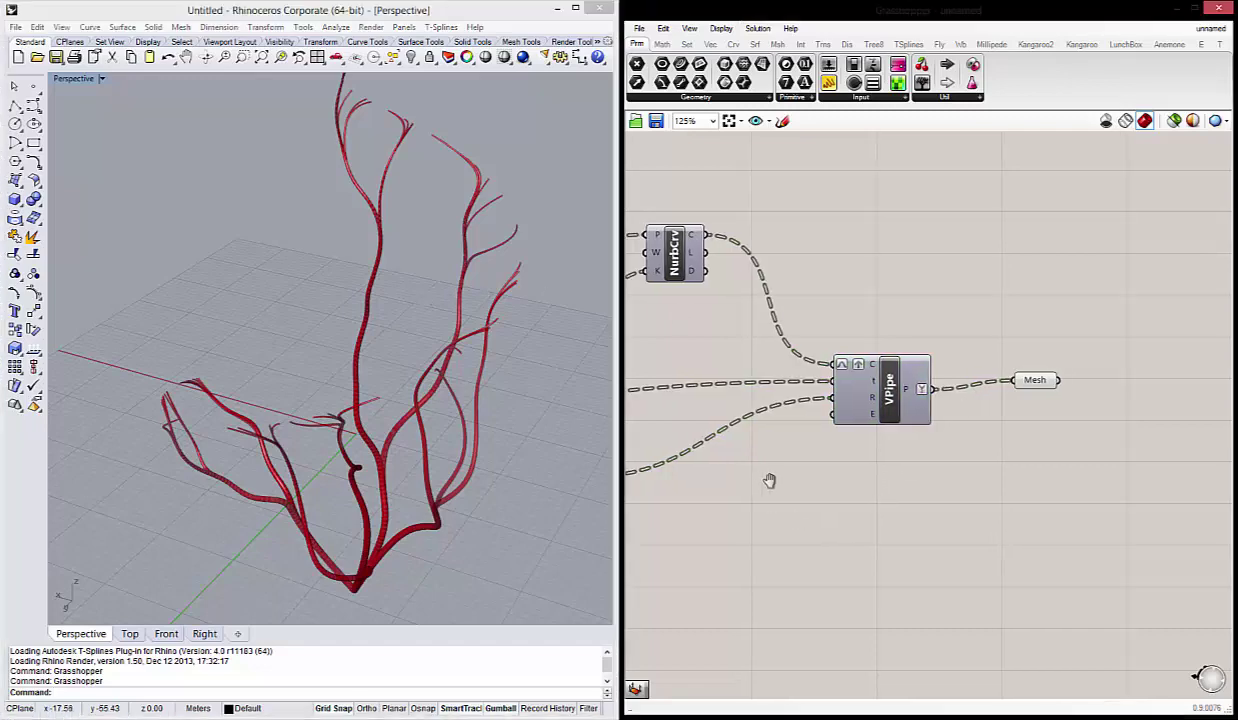
pyautogui.scroll(-5, 884, 470)
pyautogui.scroll(3, 853, 510)
pyautogui.scroll(4, 853, 510)
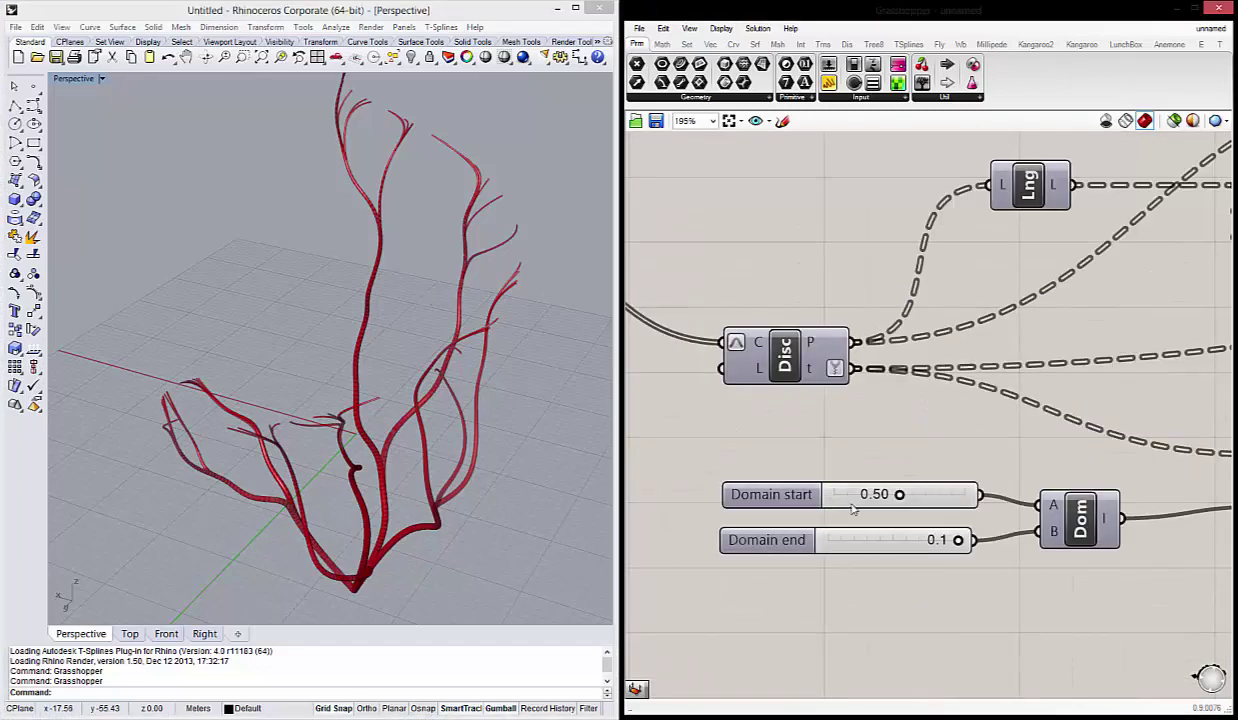
pyautogui.scroll(-3, 853, 510)
pyautogui.moveTo(452, 500); pyautogui.dragTo(404, 530, button='right')
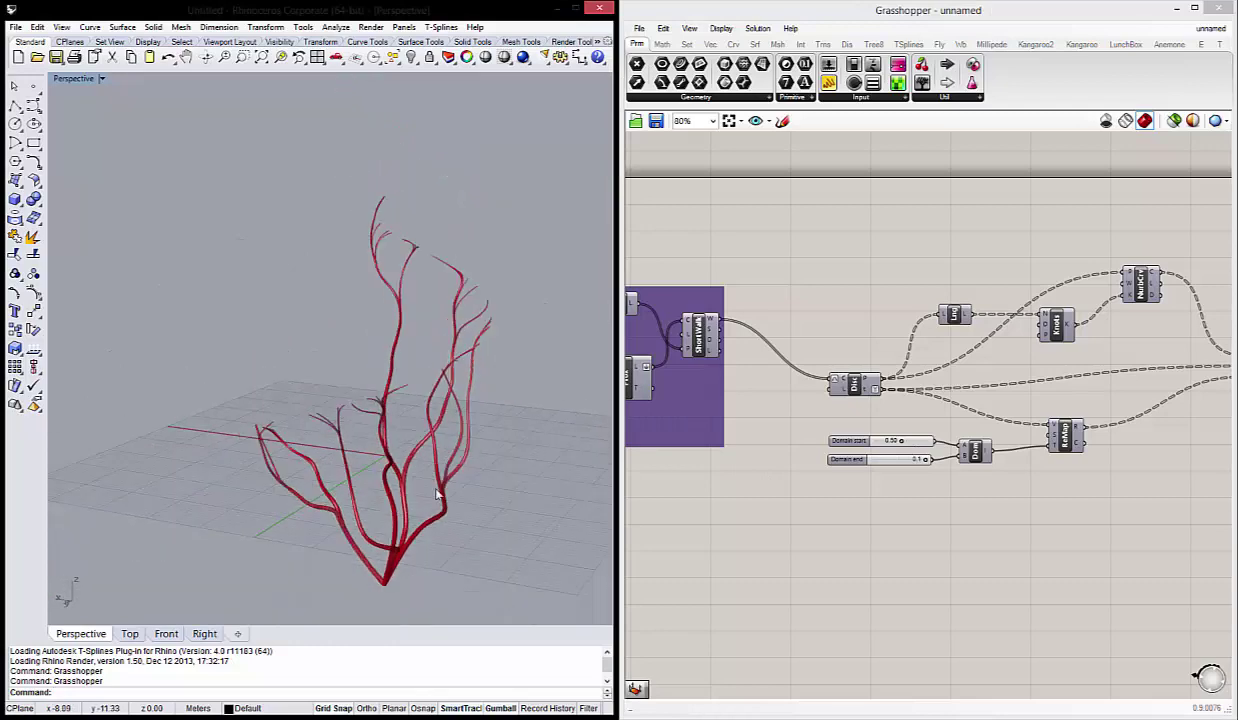
pyautogui.moveTo(307, 492)
pyautogui.mouseDown()
pyautogui.moveTo(450, 575)
pyautogui.moveTo(467, 557)
pyautogui.moveTo(309, 437)
pyautogui.moveTo(400, 497)
pyautogui.mouseUp()
pyautogui.moveTo(400, 497)
pyautogui.mouseDown(button='right')
pyautogui.moveTo(392, 530)
pyautogui.moveTo(392, 519)
pyautogui.mouseUp(button='right')
pyautogui.scroll(3, 392, 519)
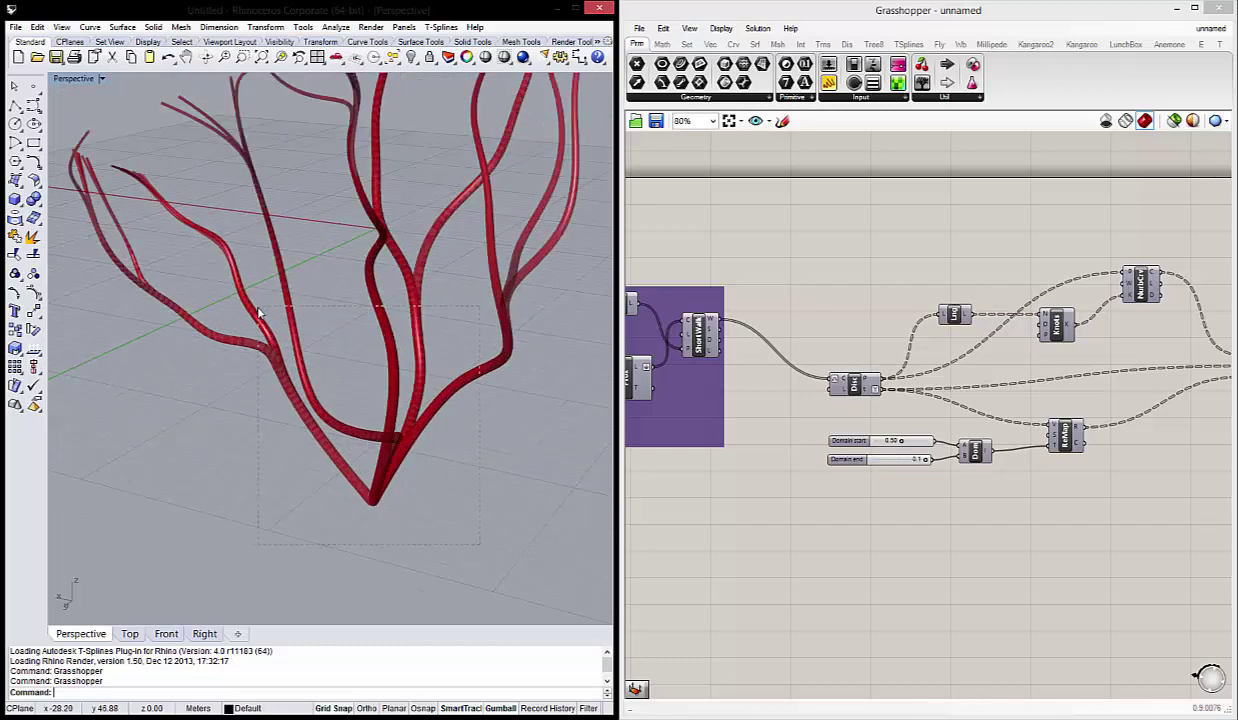
pyautogui.moveTo(258, 313); pyautogui.dragTo(258, 313)
pyautogui.moveTo(425, 472)
pyautogui.mouseDown(button='right')
pyautogui.moveTo(392, 524)
pyautogui.moveTo(441, 541)
pyautogui.mouseUp(button='right')
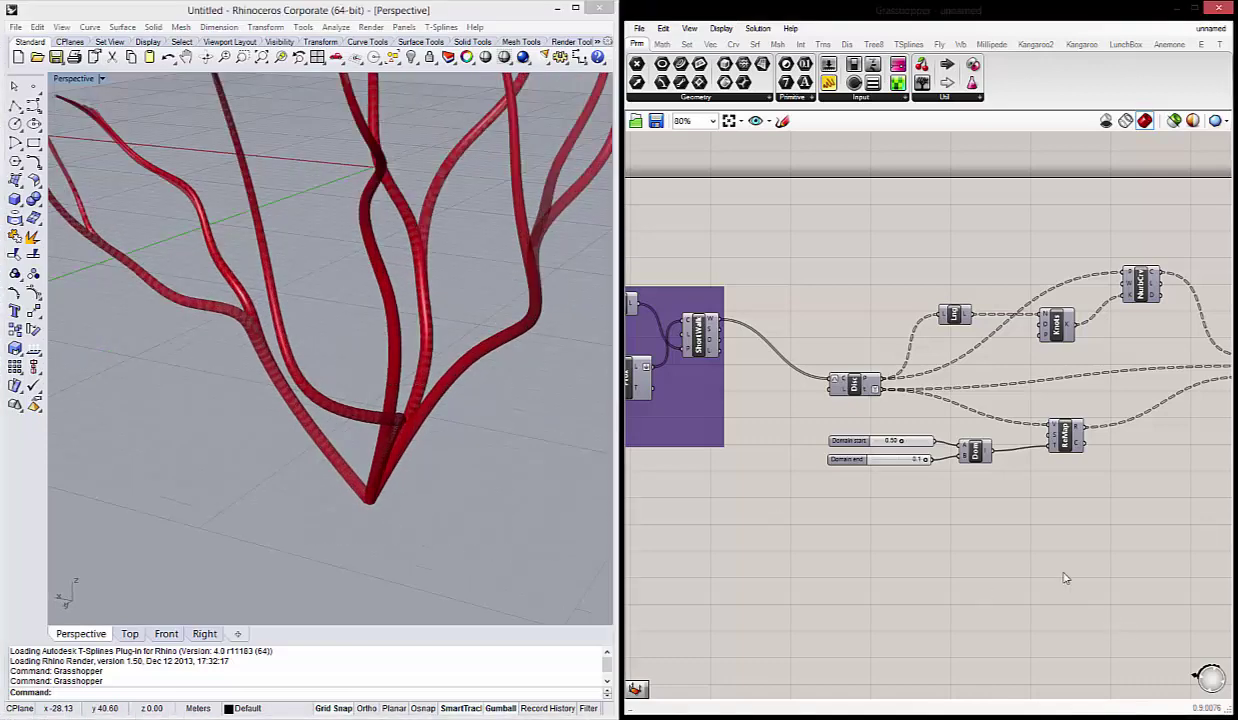
pyautogui.scroll(4, 1040, 550)
pyautogui.moveTo(730, 345); pyautogui.dragTo(781, 352, button='right')
# Rename the Domain start slider 'Radio Inferior' and the end slider 'Radio Superior'.
pyautogui.click(760, 357)
pyautogui.rightClick(760, 358)
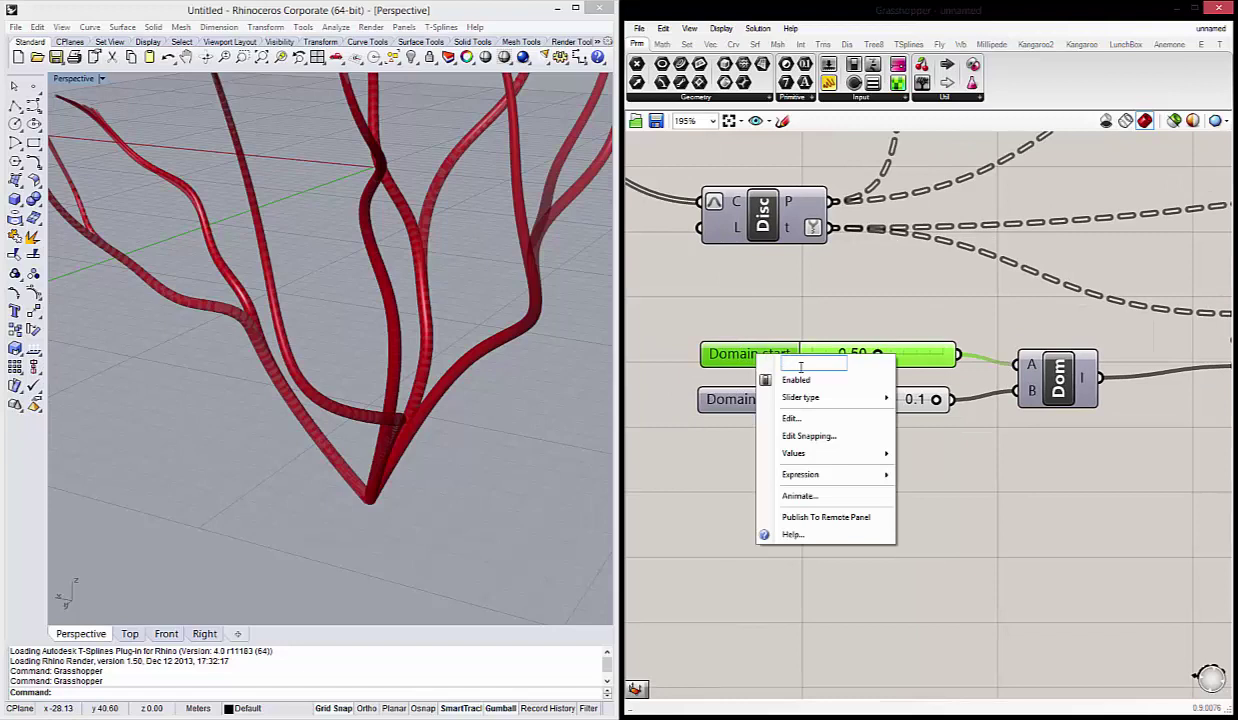
pyautogui.write('Radio Inf')
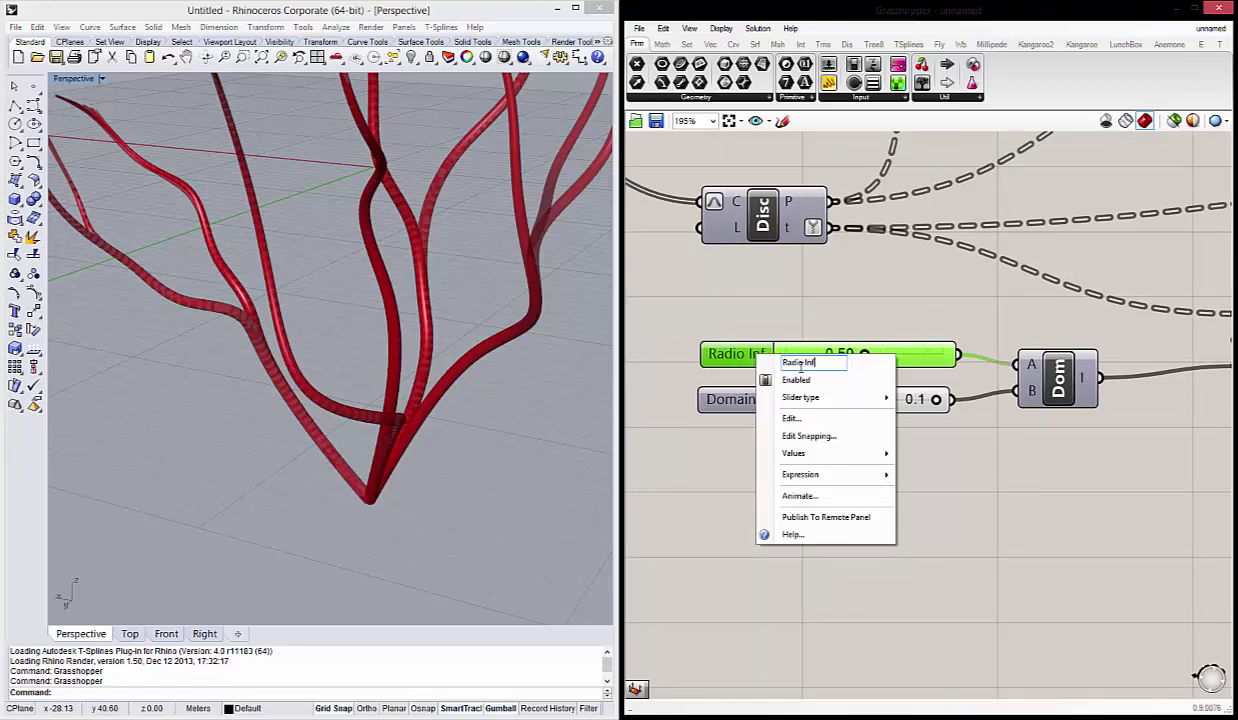
pyautogui.write('erior')
pyautogui.press('Return')
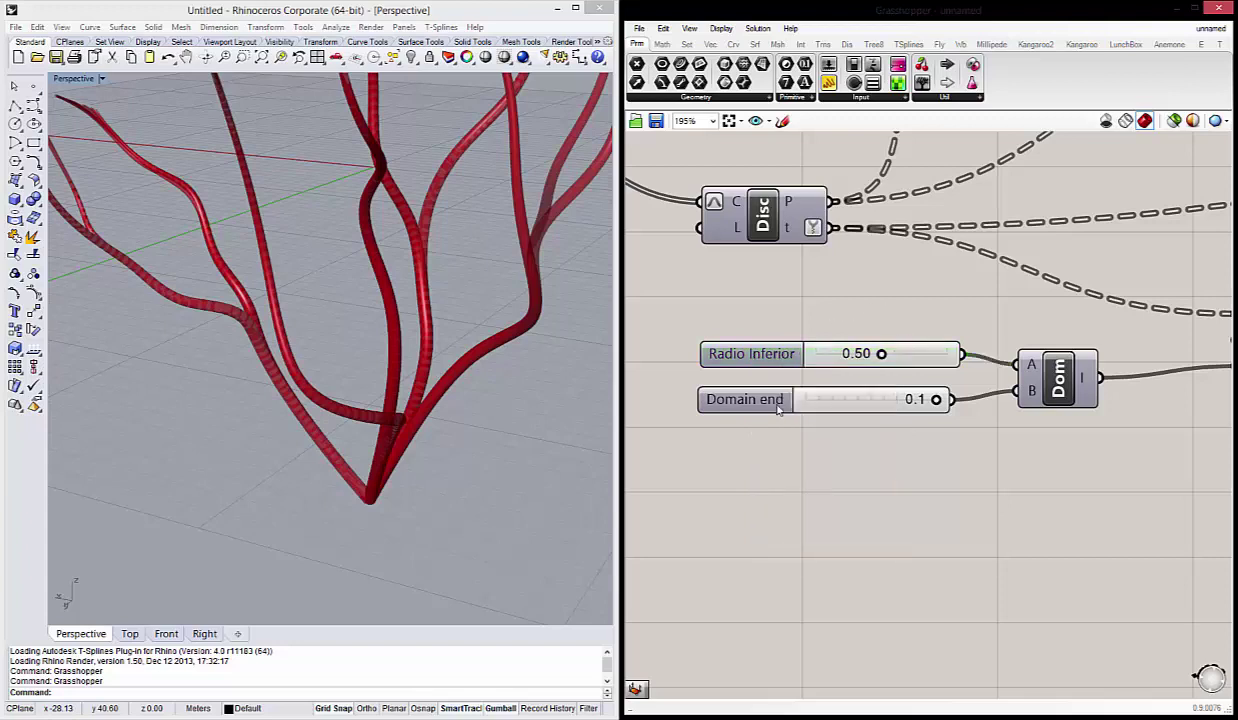
pyautogui.rightClick(753, 399)
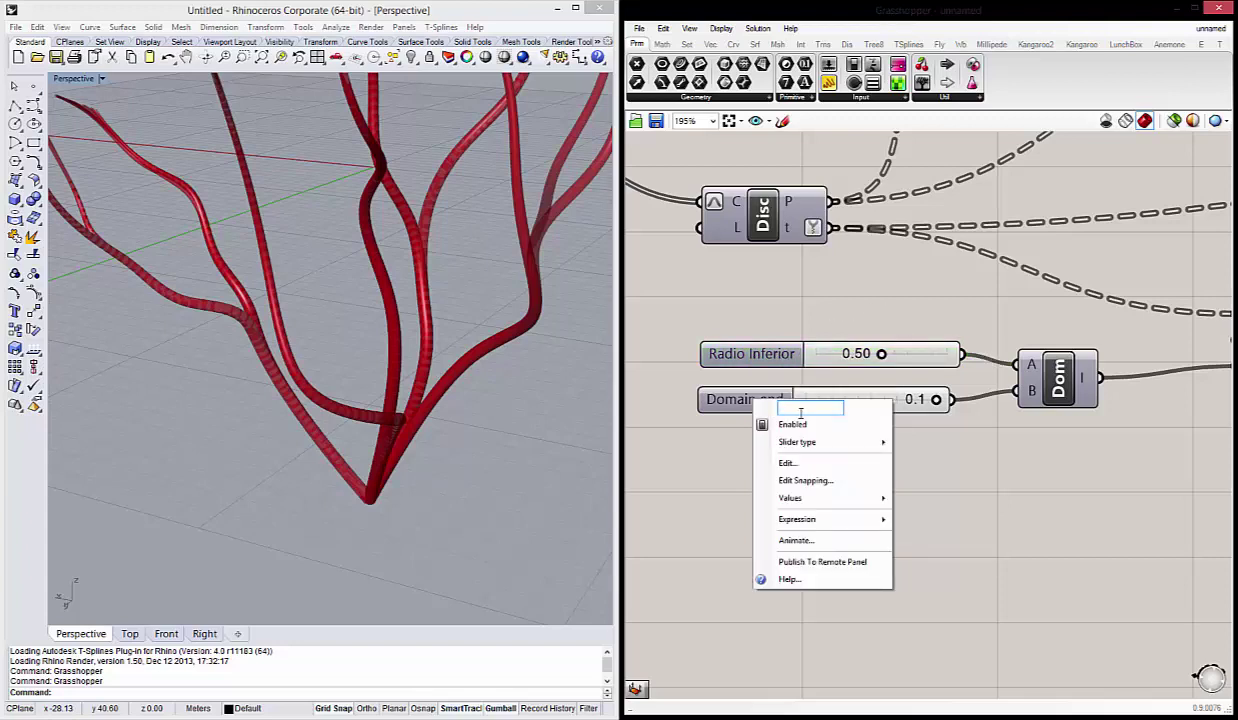
pyautogui.write('Radio Sup')
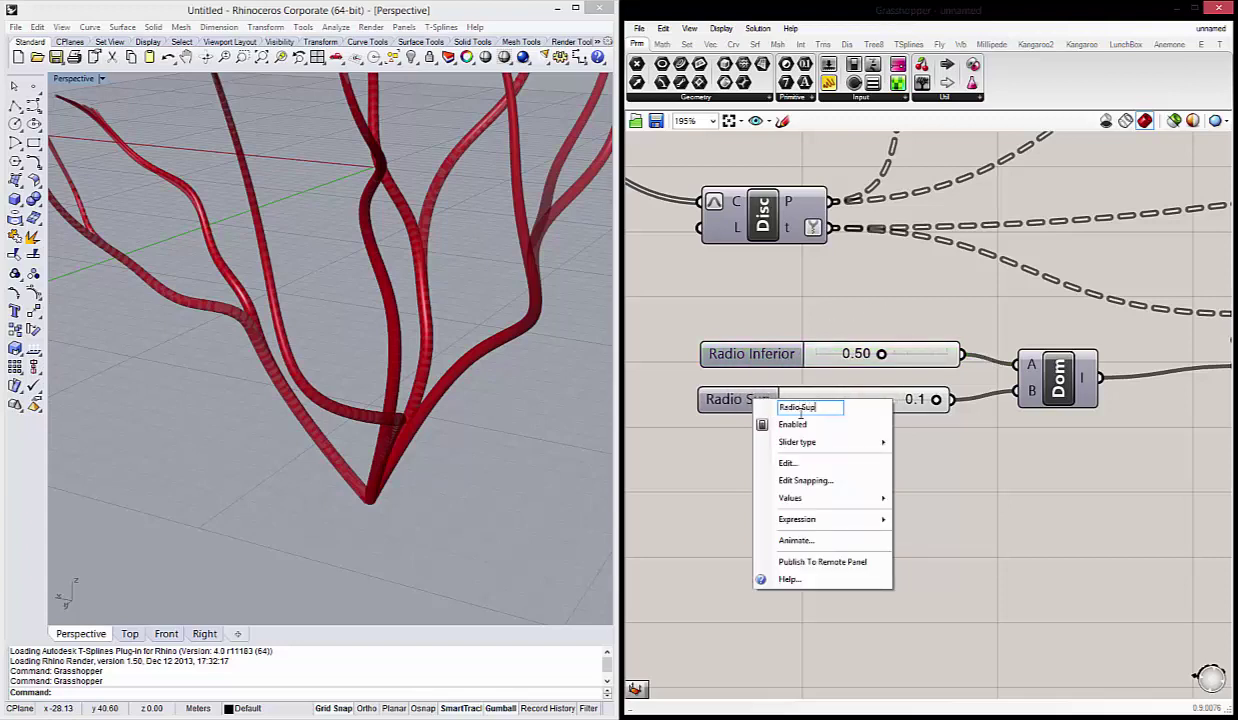
pyautogui.write('erior')
pyautogui.click(1024, 540)
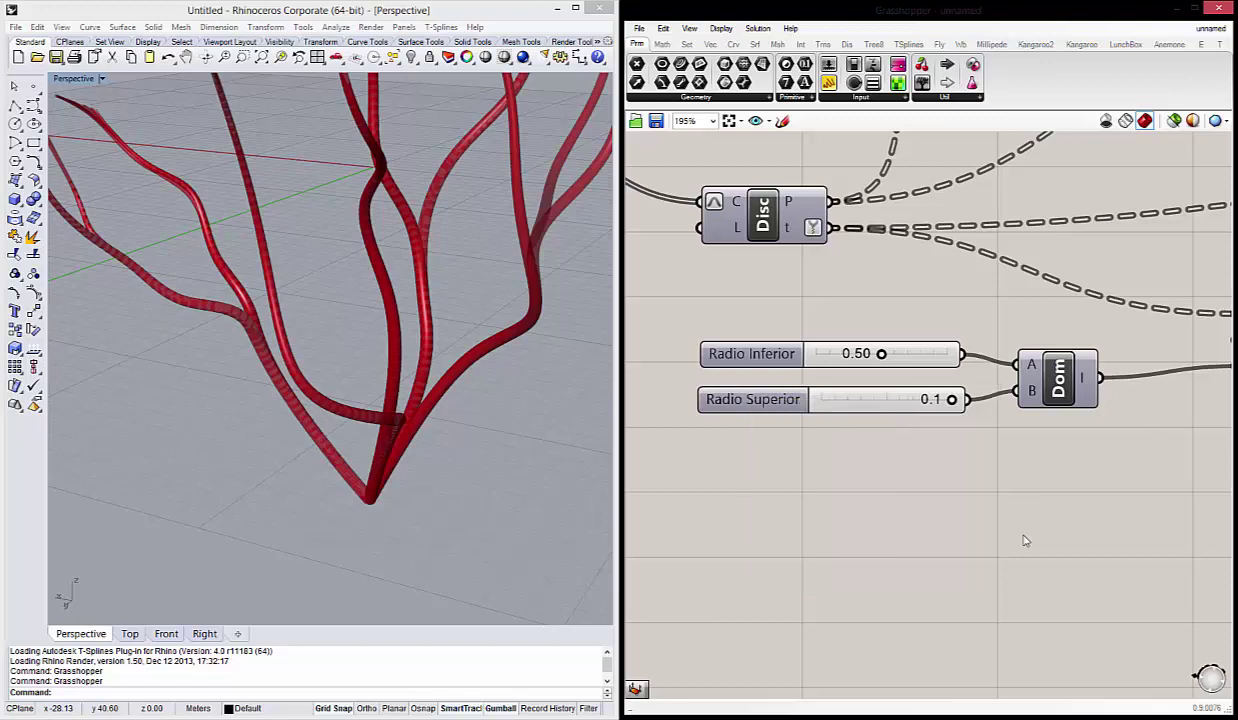
# Open the Radio Inferior slider's Edit settings and close them unchanged.
pyautogui.rightClick(758, 357)
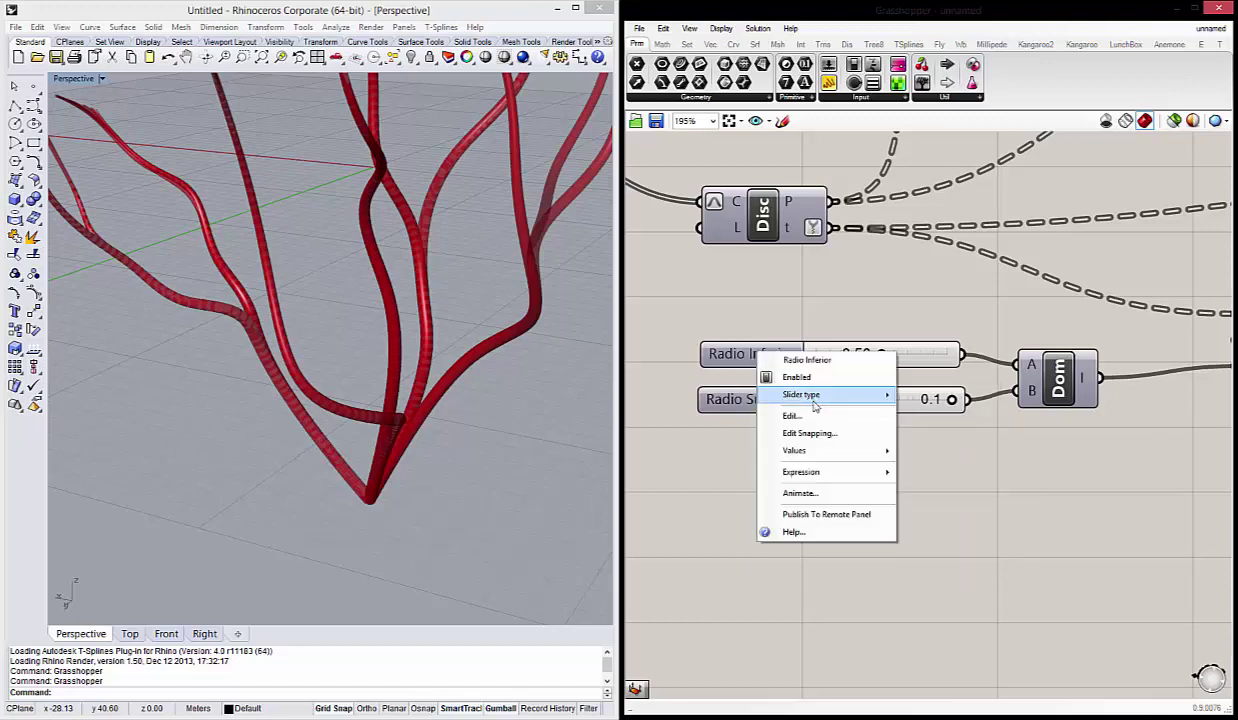
pyautogui.click(759, 403)
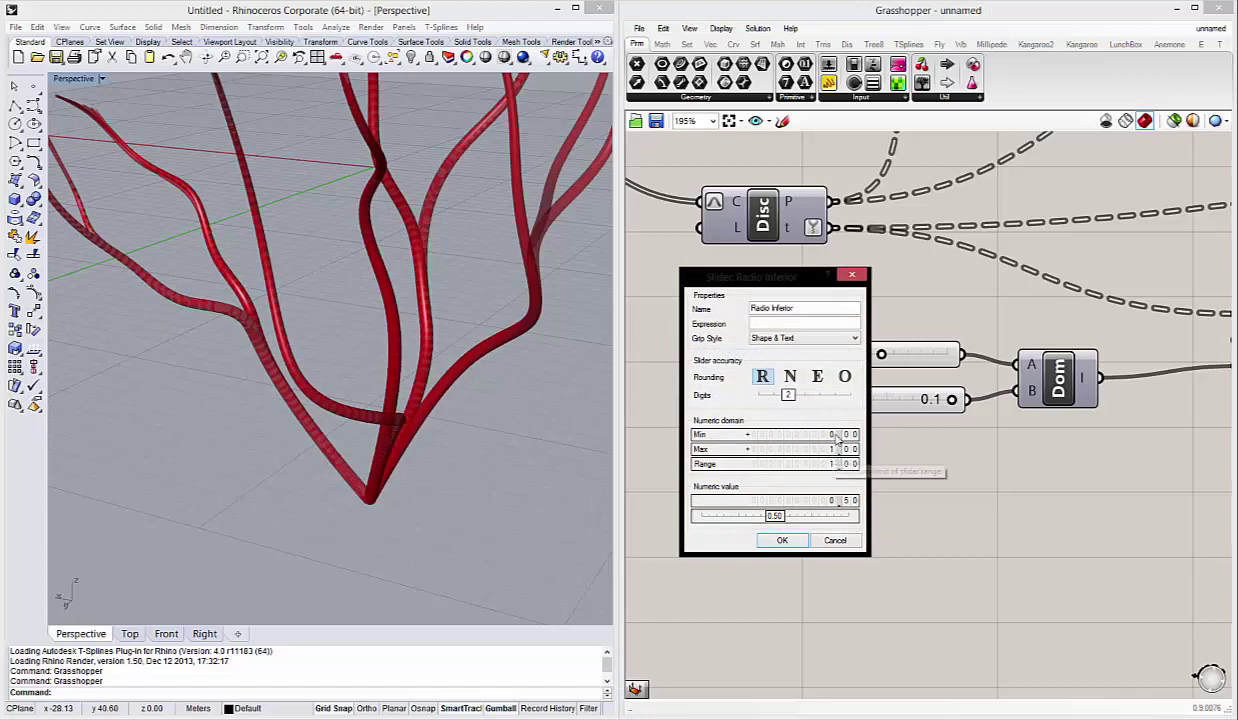
pyautogui.click(782, 540)
# Set Radio Inferior to 2.00 and orbit the view to check the tree.
pyautogui.doubleClick(845, 357)
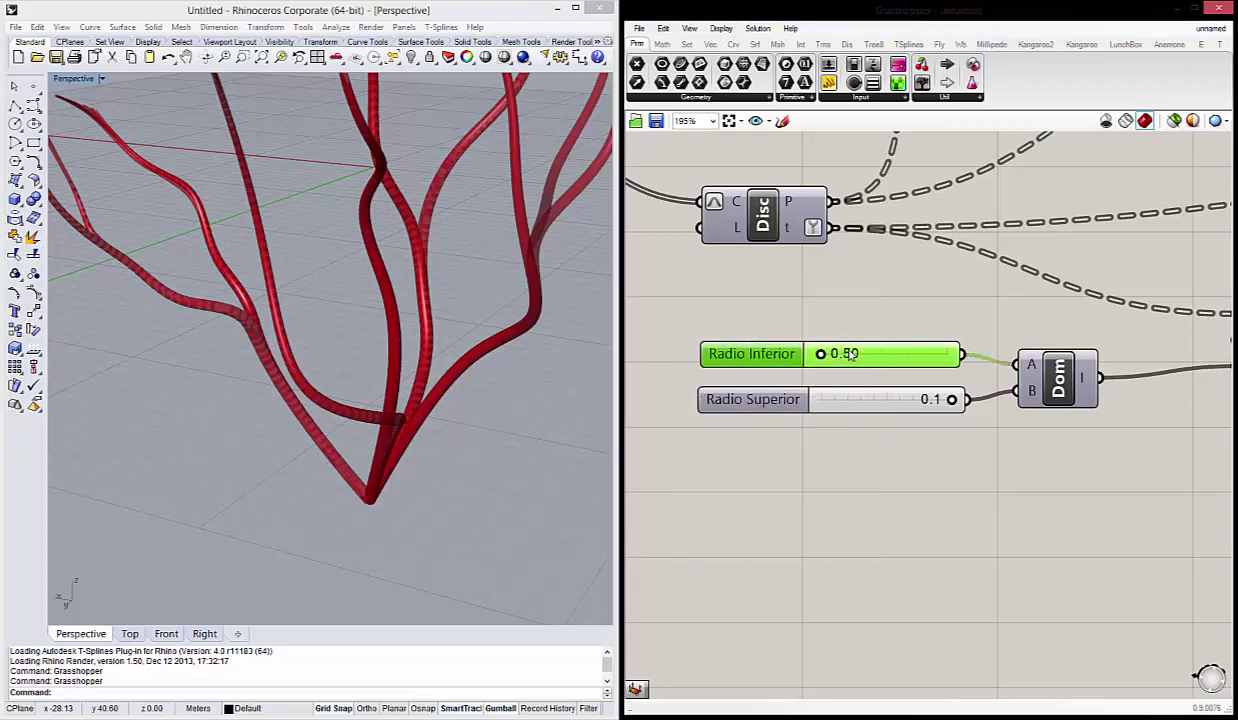
pyautogui.write('2')
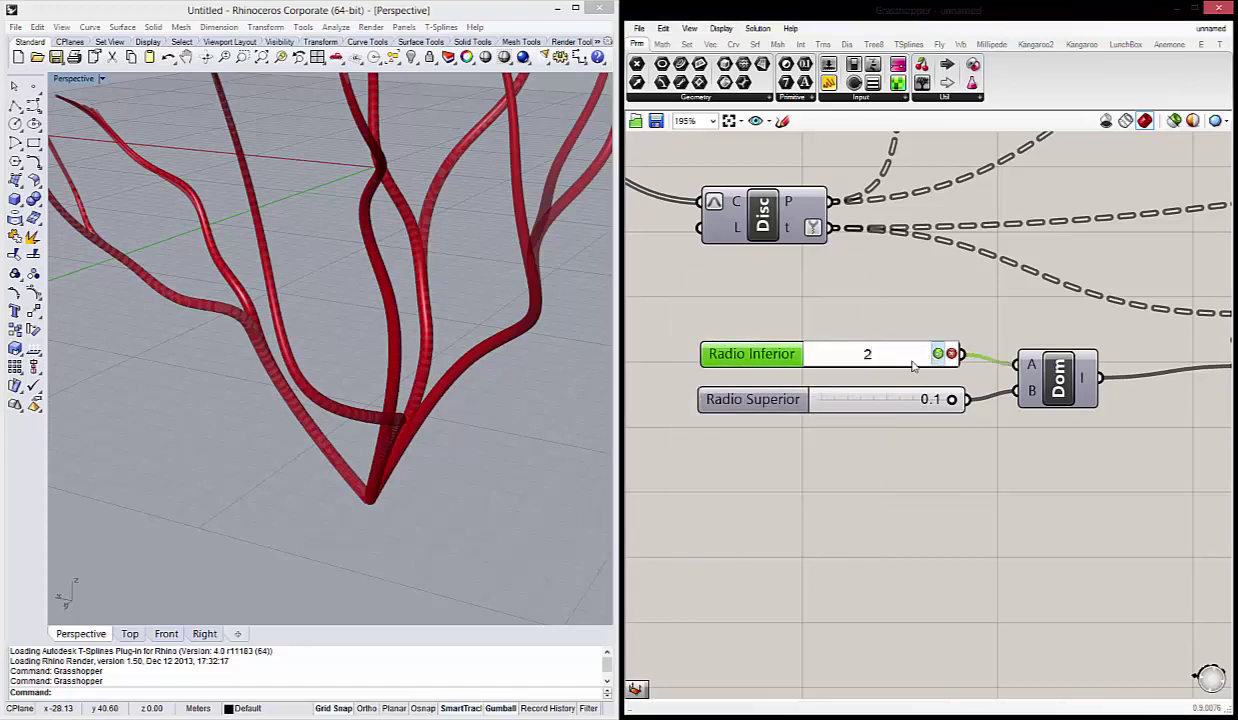
pyautogui.press('Return')
pyautogui.scroll(-3, 461, 406)
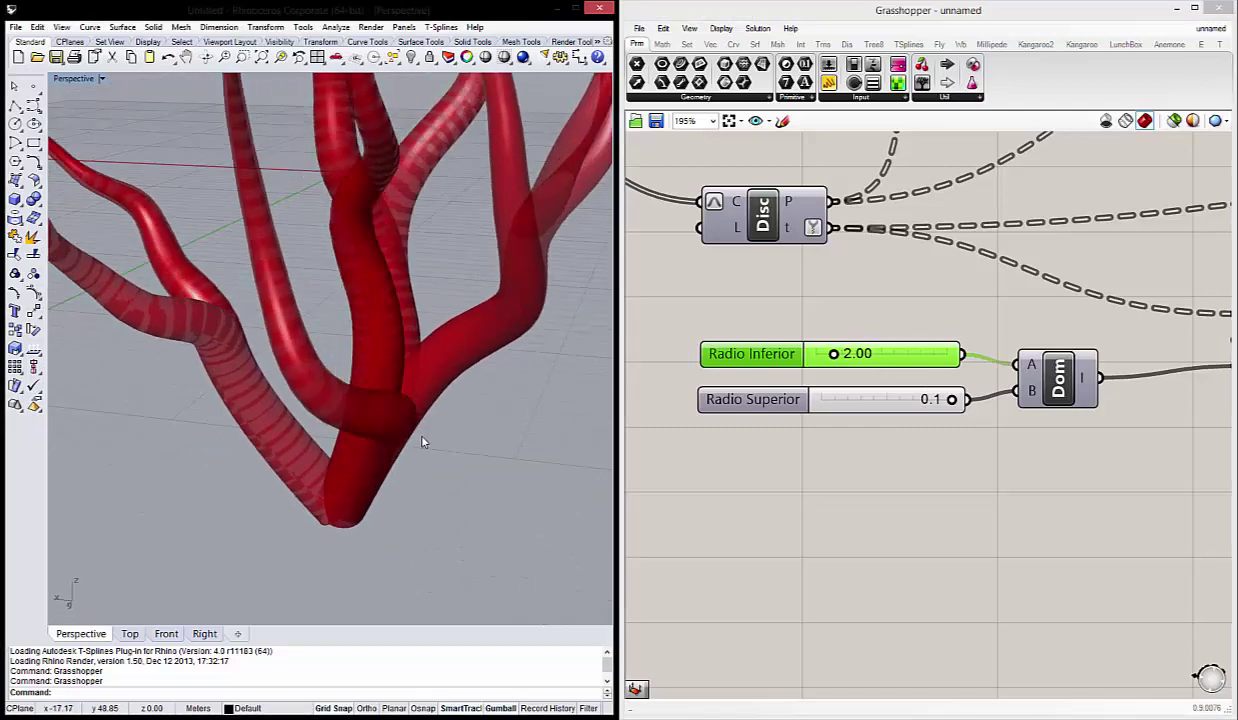
pyautogui.scroll(-5, 407, 421)
pyautogui.scroll(3, 427, 404)
pyautogui.moveTo(427, 404); pyautogui.dragTo(407, 462, button='right')
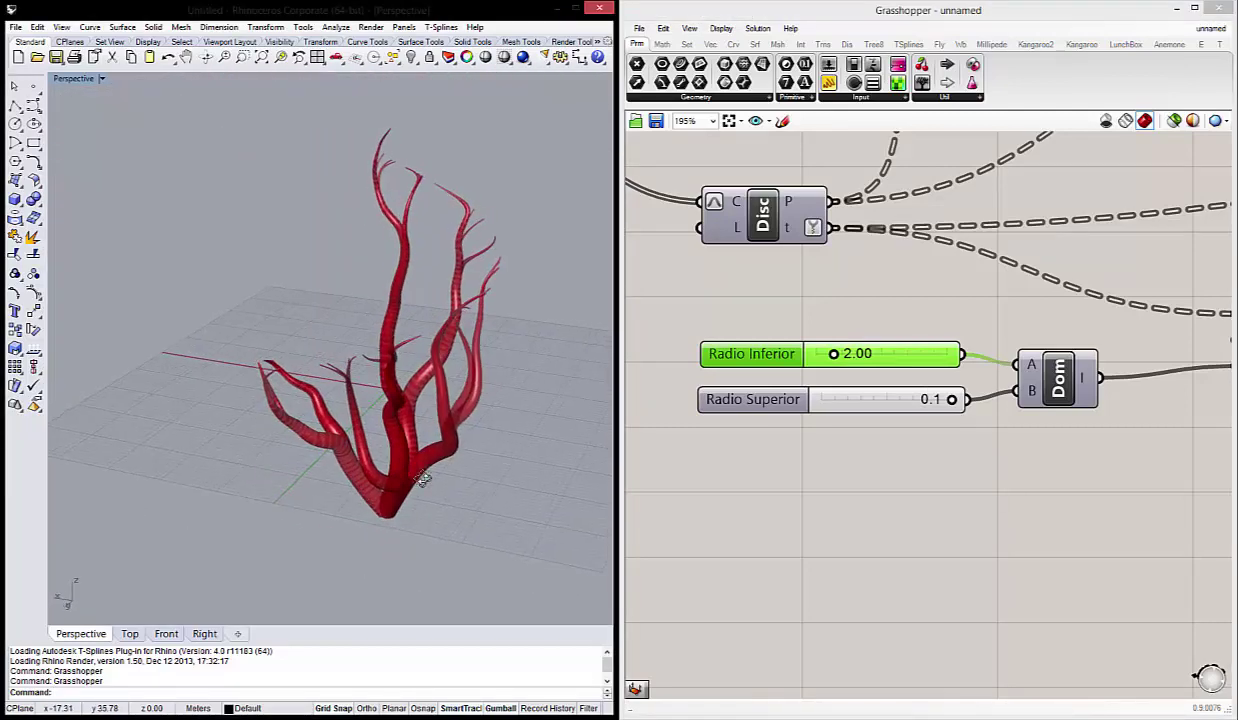
pyautogui.scroll(5, 407, 462)
pyautogui.scroll(2, 407, 462)
pyautogui.scroll(-3, 407, 462)
pyautogui.scroll(2, 407, 462)
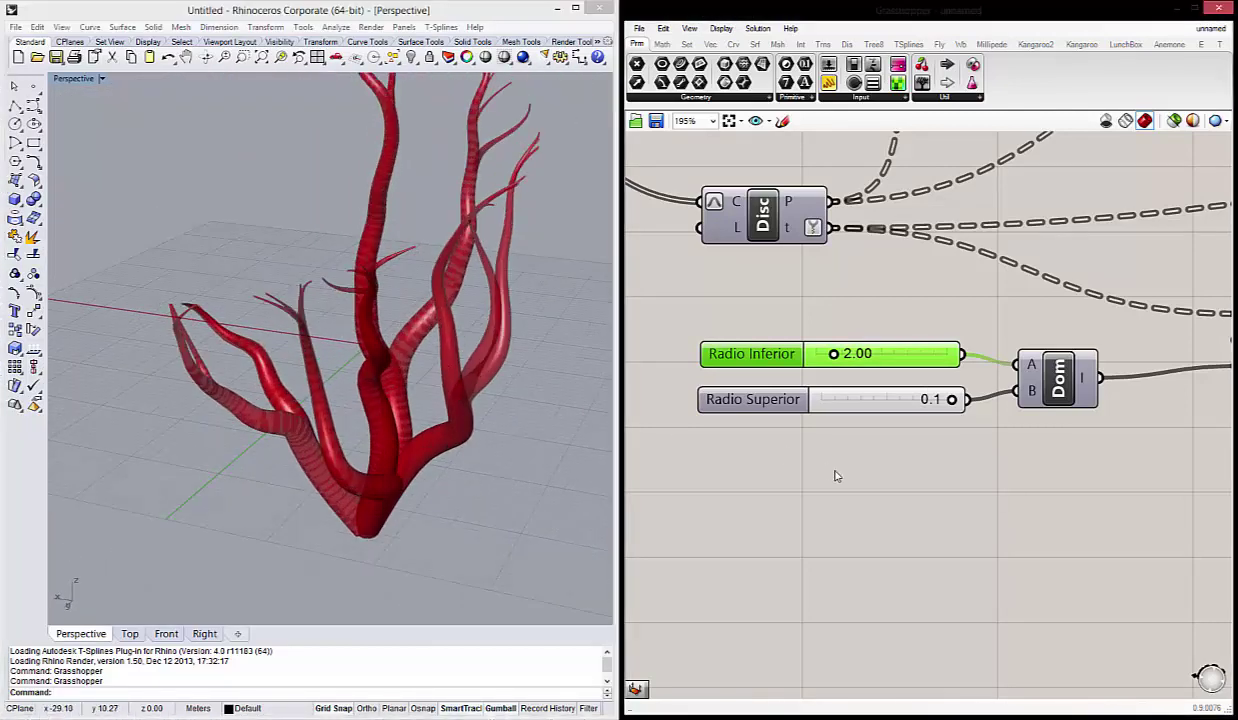
pyautogui.click(834, 474)
pyautogui.scroll(1, 882, 369)
# Change Radio Inferior to 1.50.
pyautogui.doubleClick(882, 369)
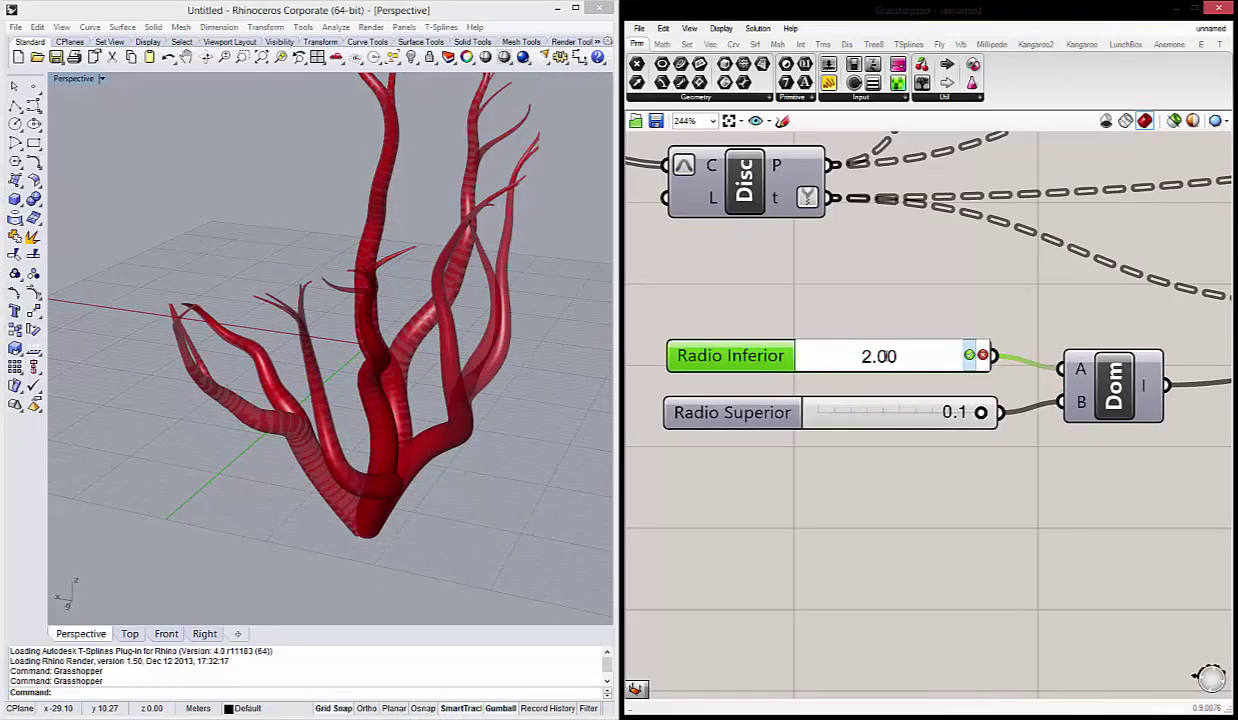
pyautogui.moveTo(895, 358); pyautogui.dragTo(804, 362)
pyautogui.write('1.')
pyautogui.write('5')
pyautogui.press('Return')
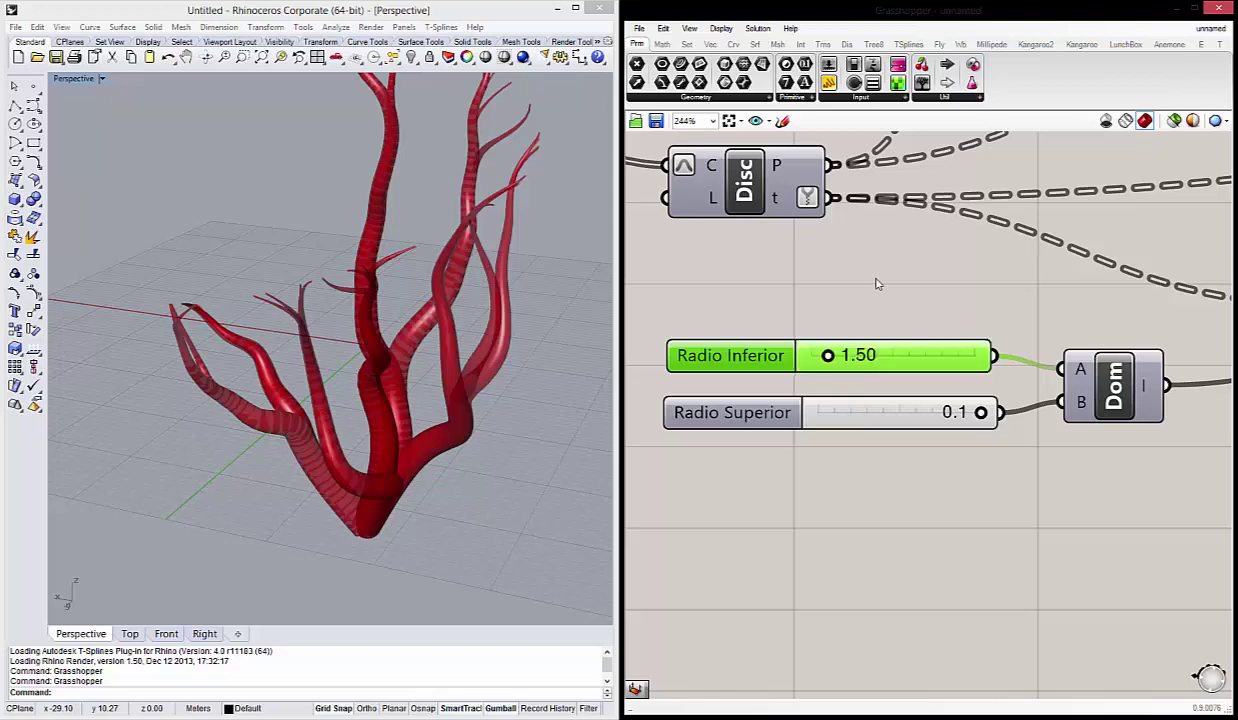
# Set Radio Superior to 0.5 and orbit to inspect the thicker tips.
pyautogui.rightClick(748, 422)
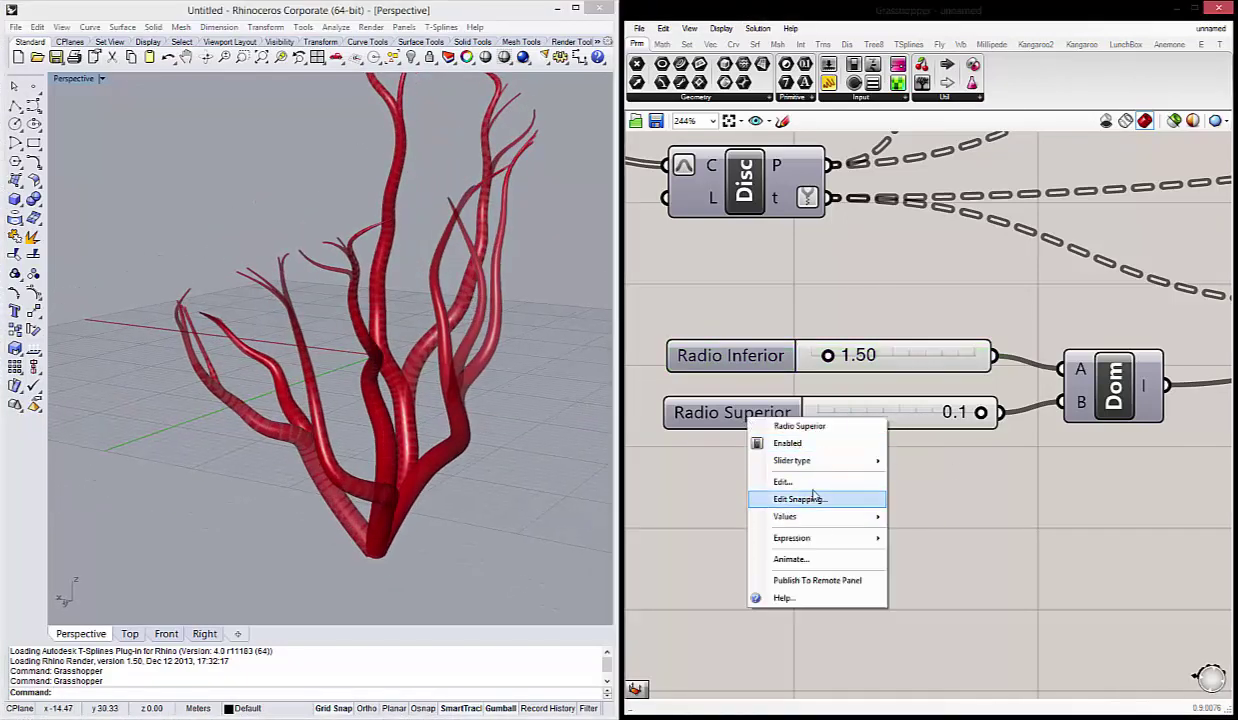
pyautogui.click(785, 482)
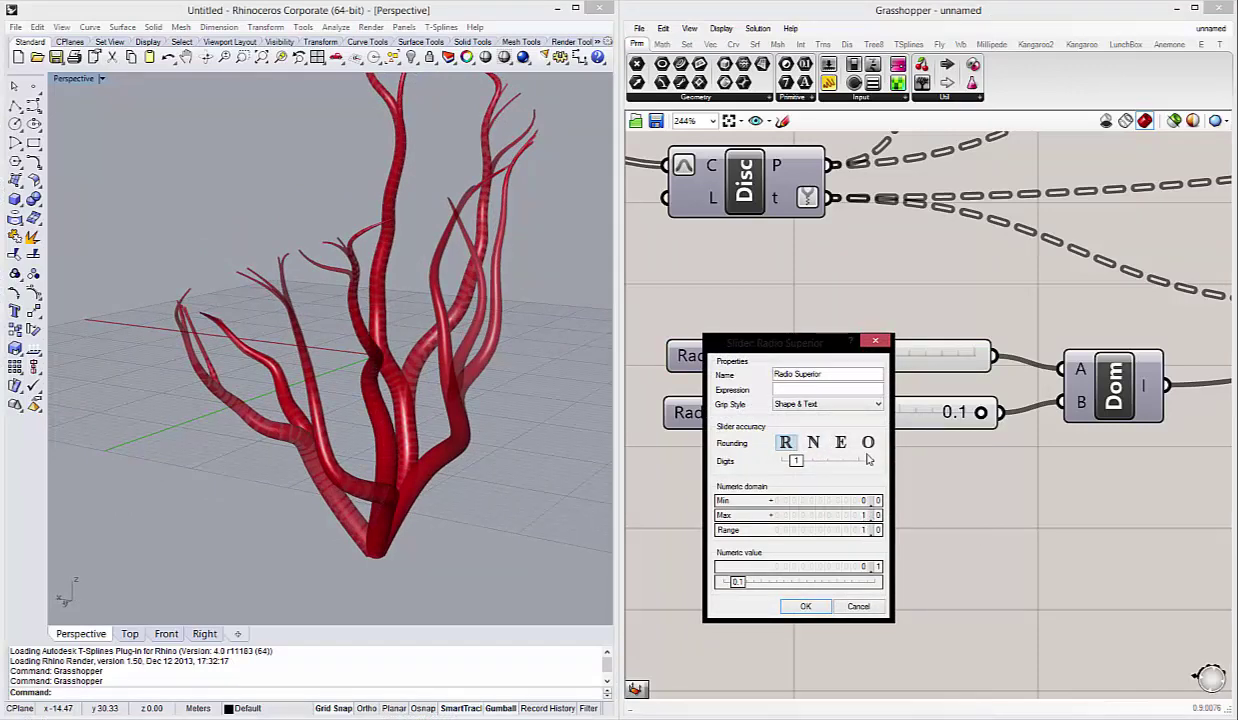
pyautogui.click(805, 606)
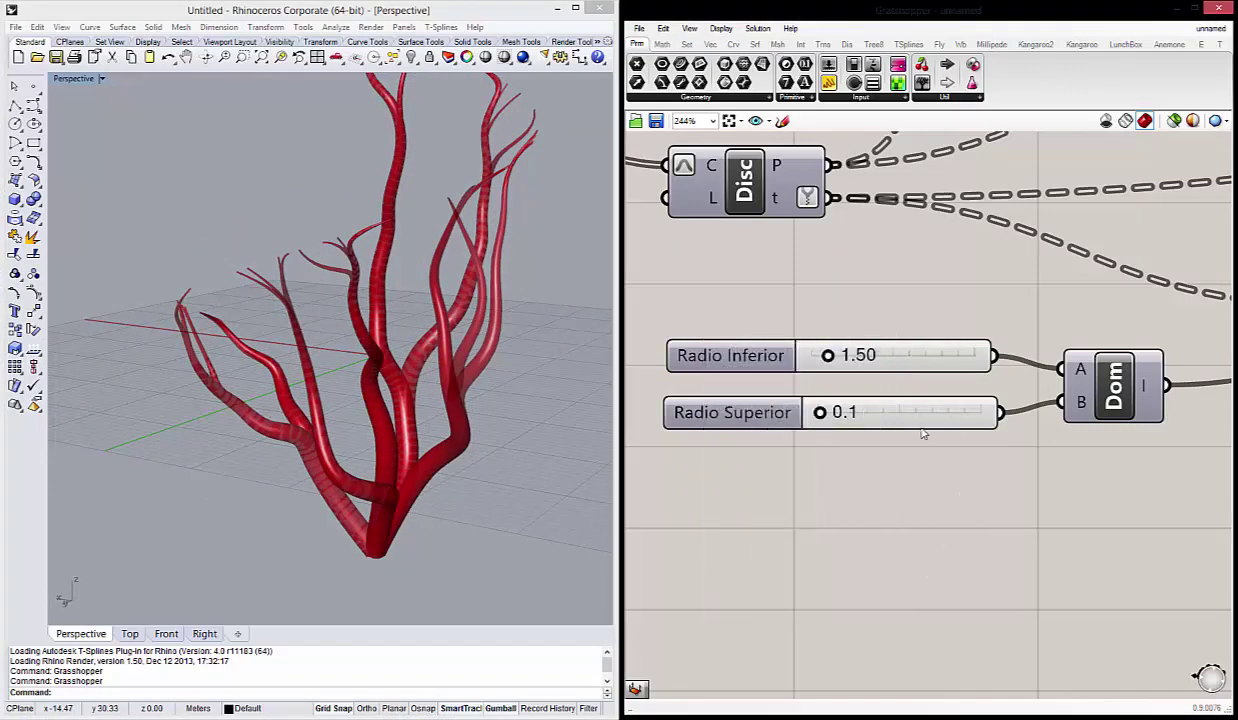
pyautogui.doubleClick(869, 418)
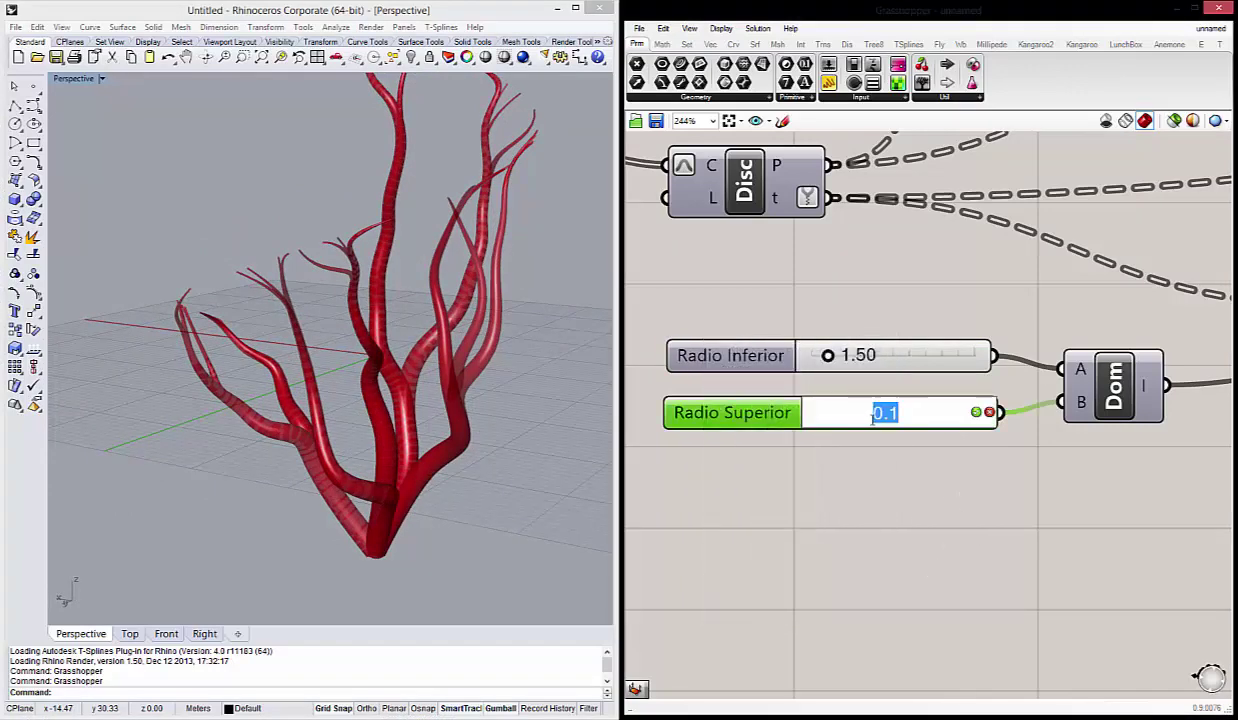
pyautogui.write('.5')
pyautogui.press('Return')
pyautogui.moveTo(387, 382)
pyautogui.mouseDown(button='right')
pyautogui.moveTo(440, 365)
pyautogui.moveTo(374, 332)
pyautogui.mouseUp(button='right')
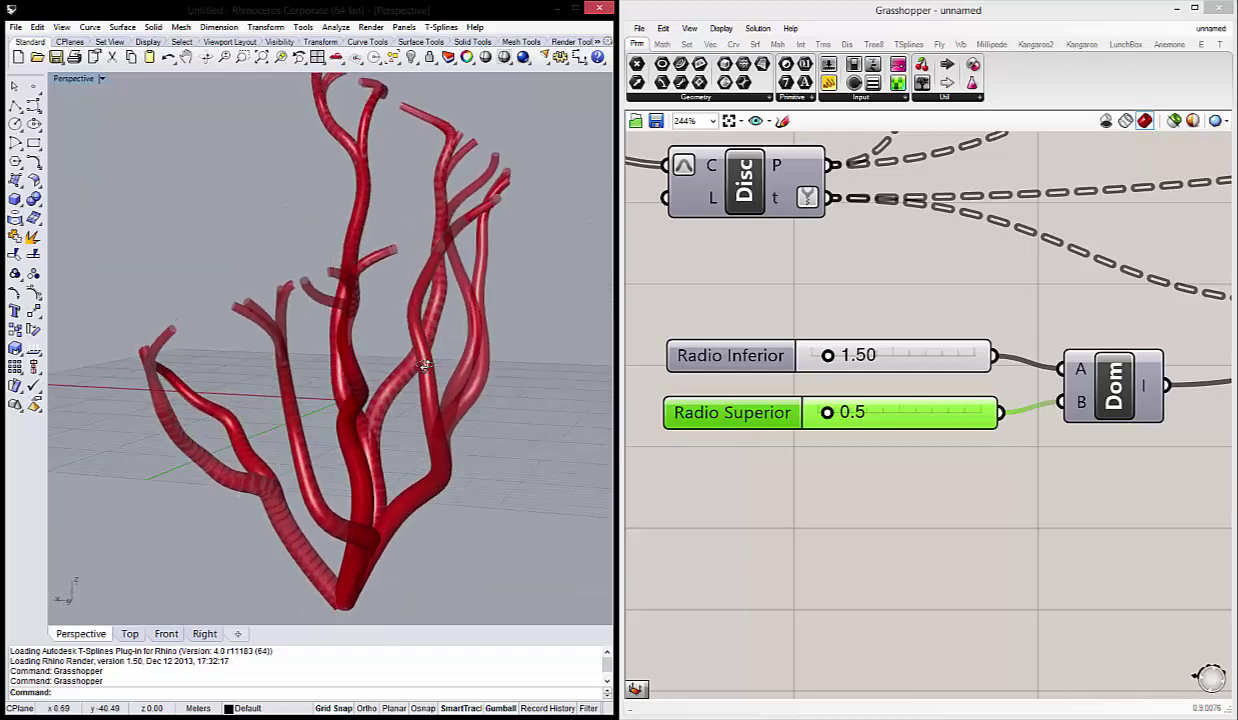
pyautogui.moveTo(364, 381); pyautogui.dragTo(390, 372, button='right')
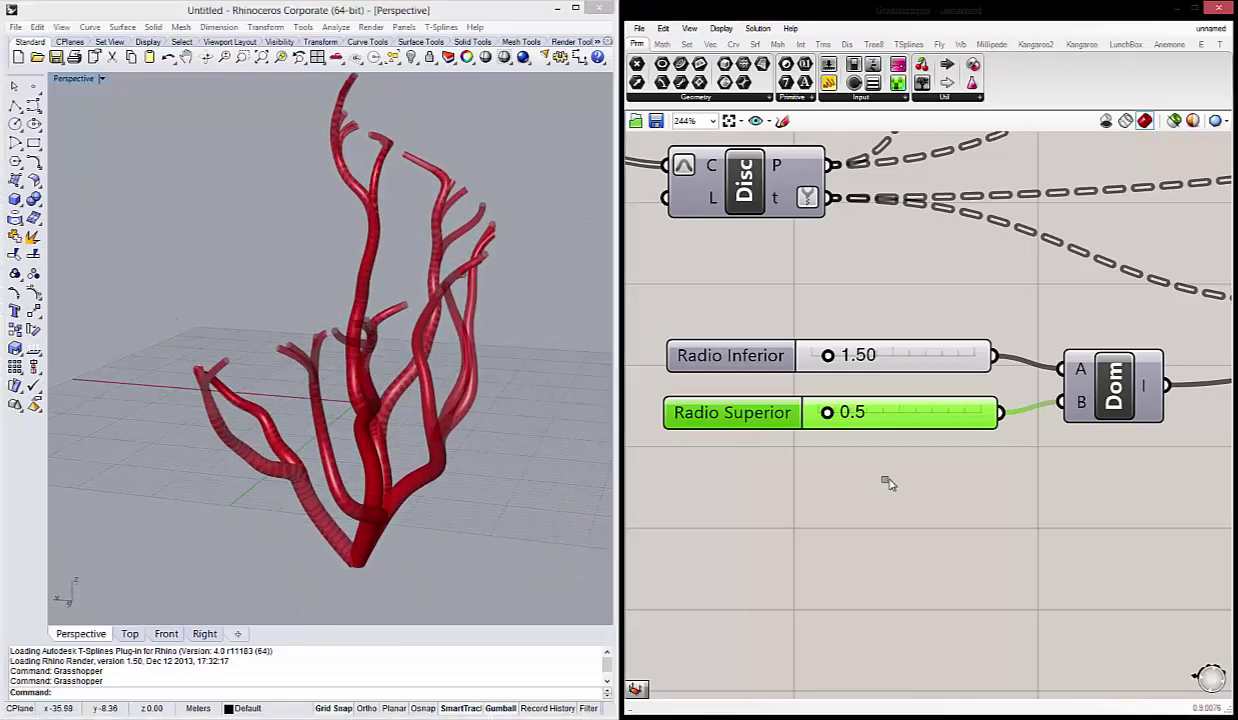
pyautogui.scroll(1, 856, 418)
# Set Radio Superior to 0.2 and Radio Inferior to 1.20, then orbit the thinner tree.
pyautogui.doubleClick(858, 419)
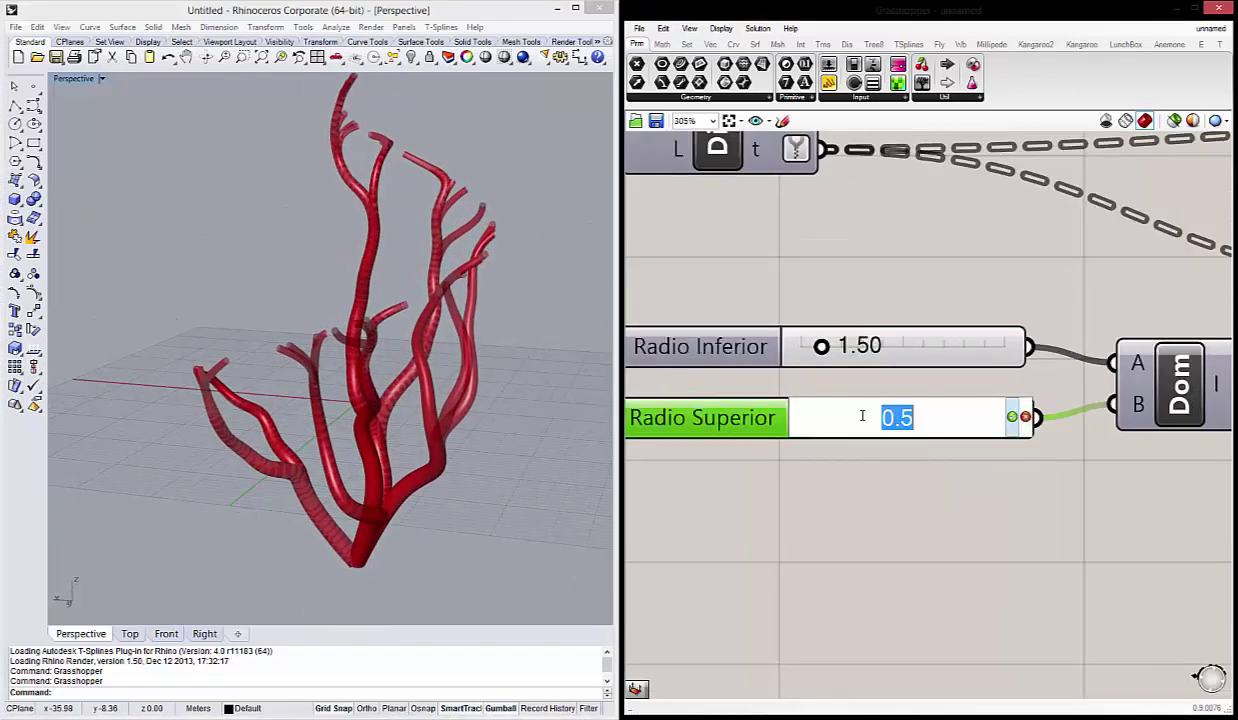
pyautogui.write('.2')
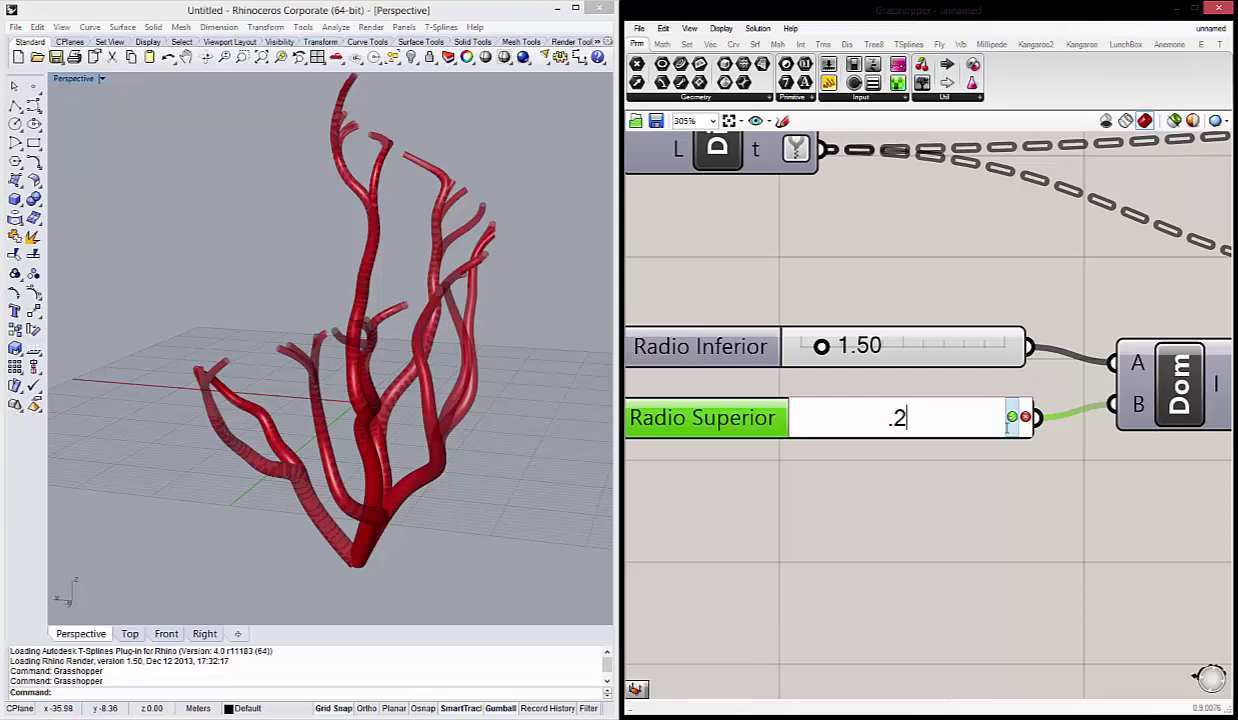
pyautogui.press('Return')
pyautogui.click(730, 505)
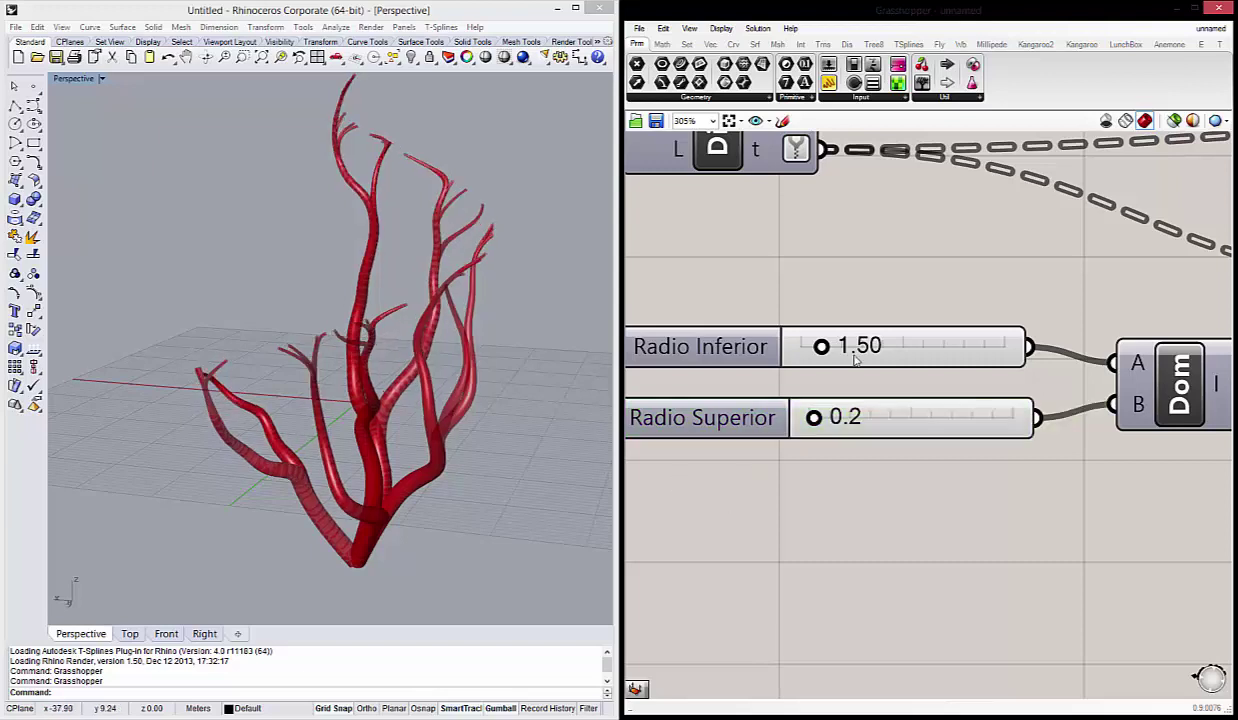
pyautogui.doubleClick(930, 350)
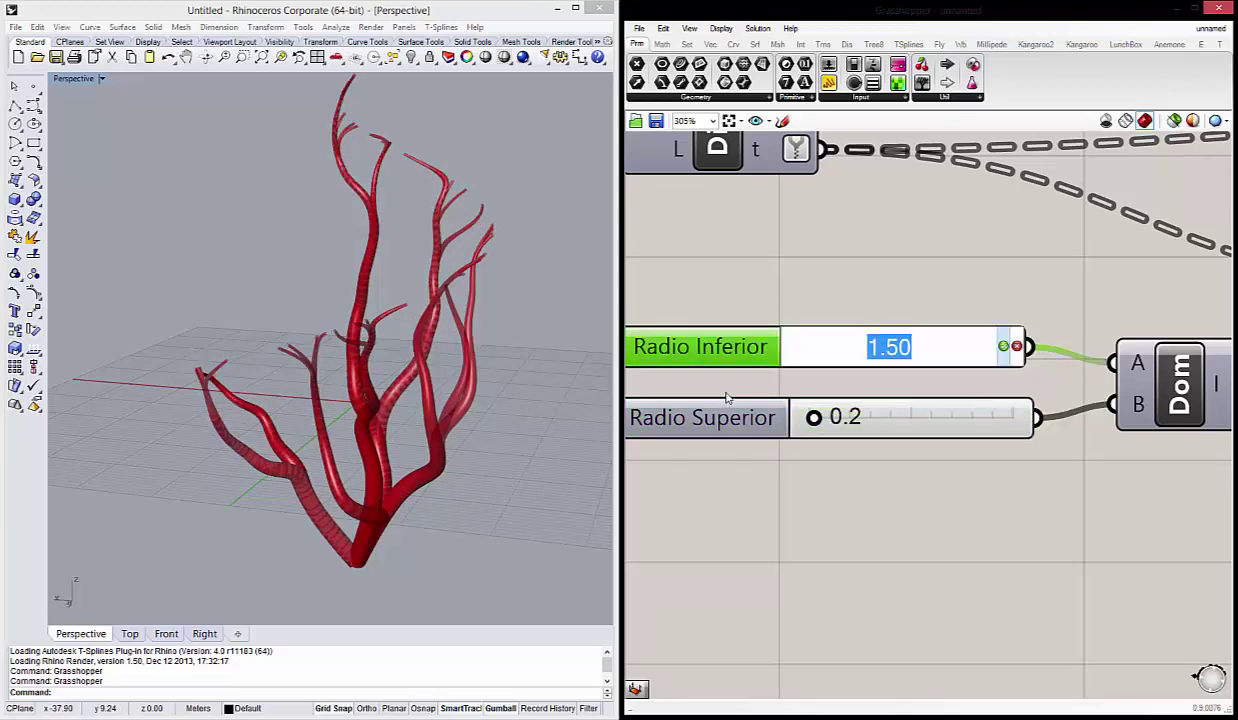
pyautogui.write('1.2')
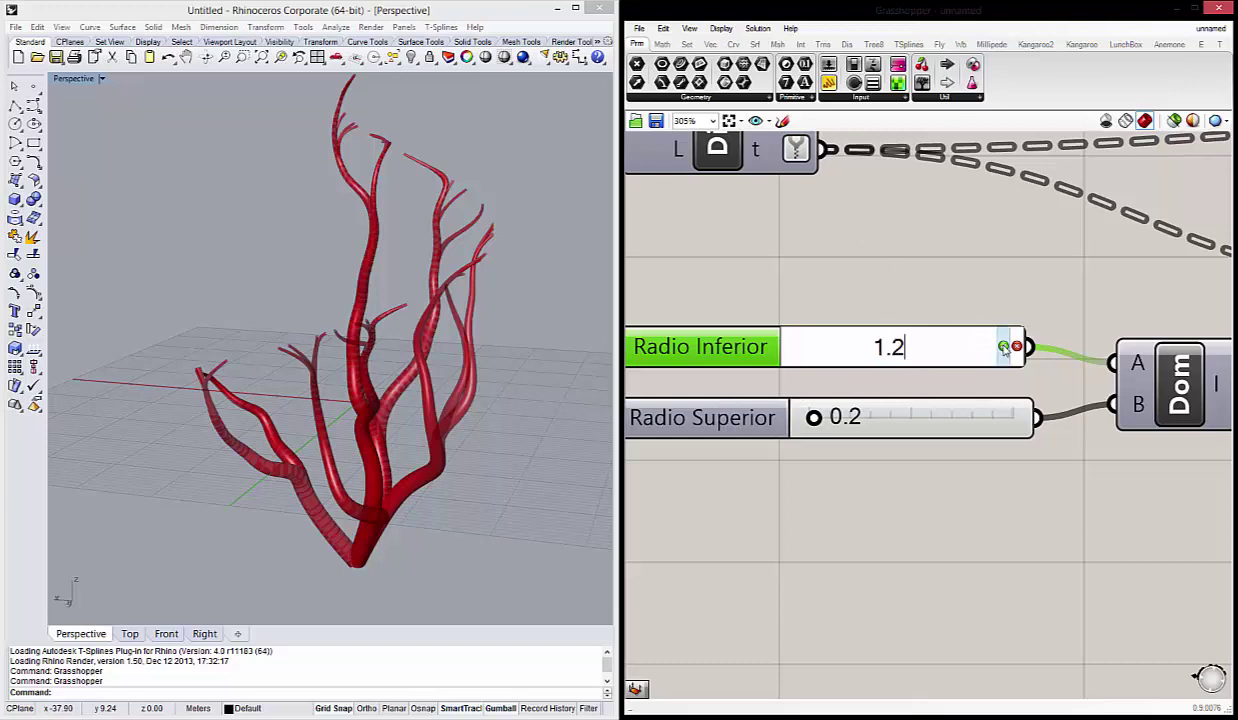
pyautogui.press('Return')
pyautogui.moveTo(259, 347)
pyautogui.mouseDown(button='right')
pyautogui.moveTo(415, 352)
pyautogui.moveTo(395, 298)
pyautogui.mouseUp(button='right')
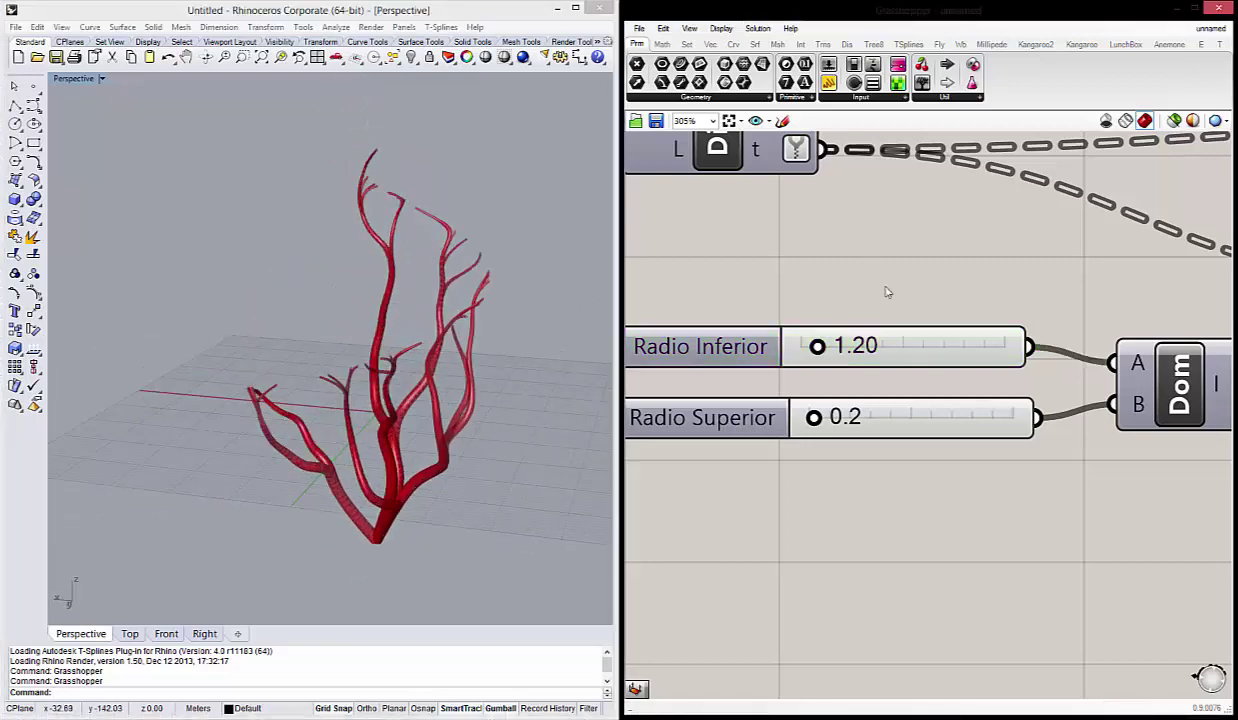
pyautogui.scroll(-5, 1007, 348)
# Window-select all the branch definition components and group them.
pyautogui.moveTo(1135, 440); pyautogui.dragTo(632, 168)
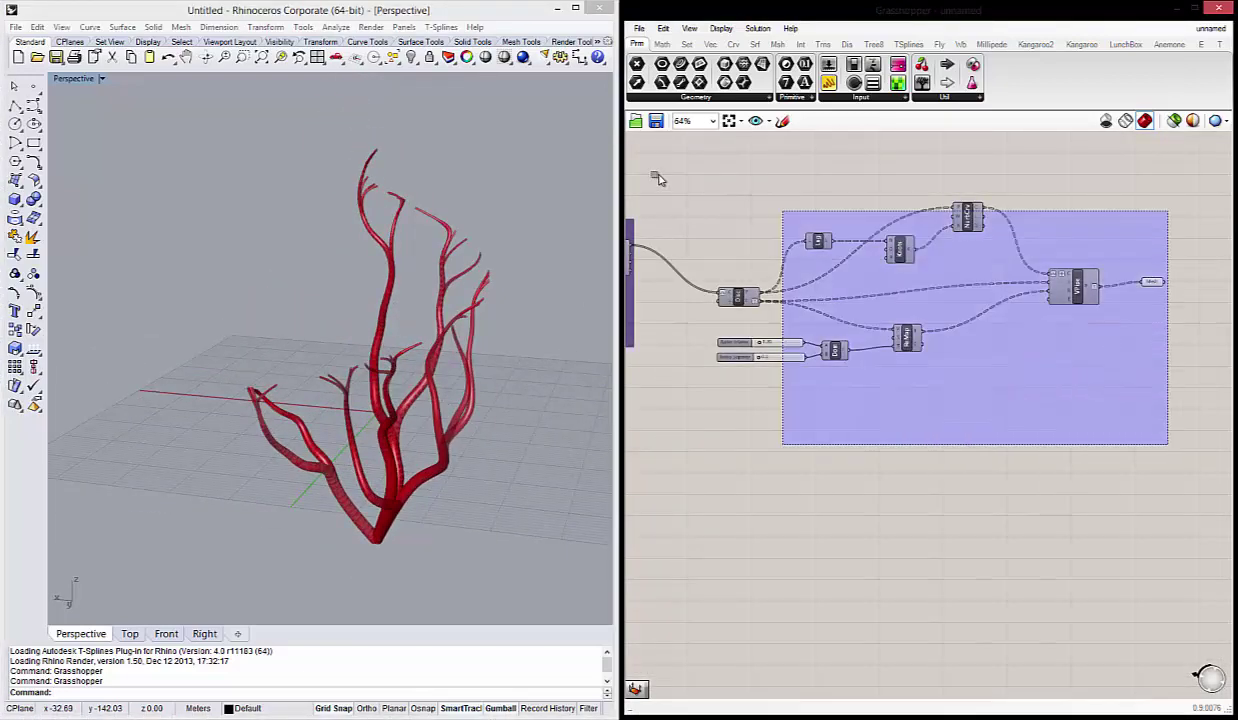
pyautogui.rightClick(703, 216)
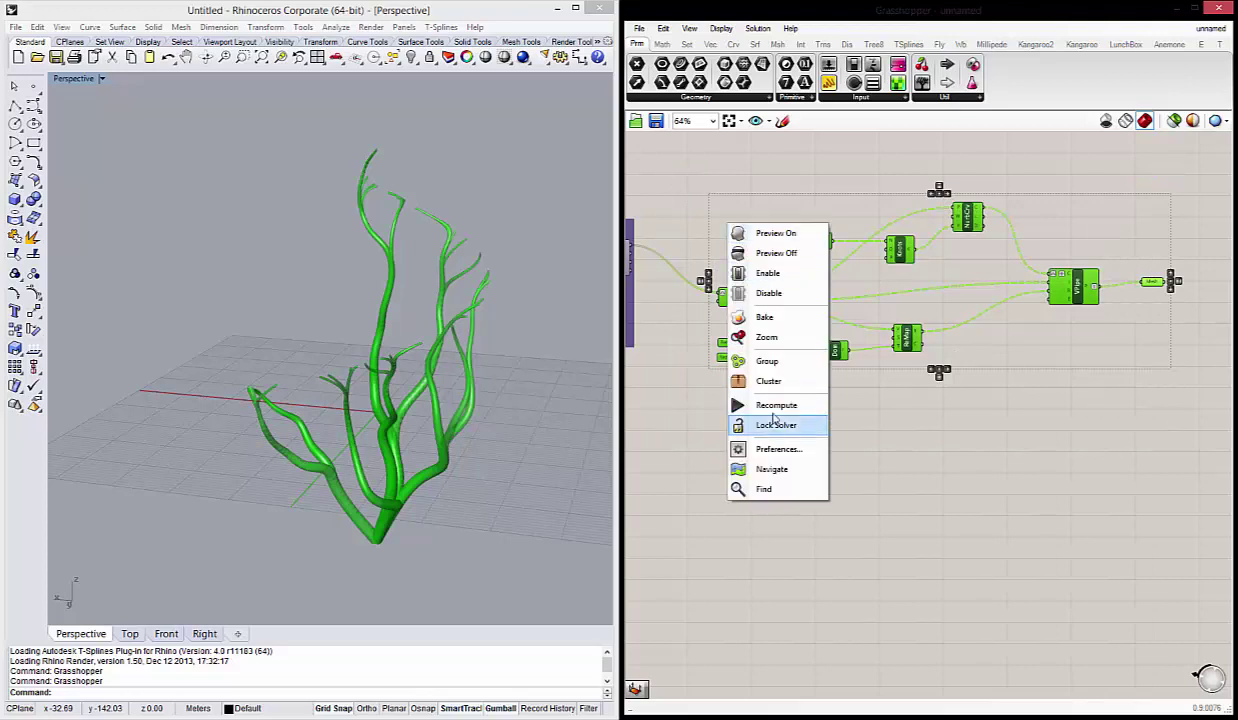
pyautogui.click(748, 356)
pyautogui.click(933, 476)
# Colour the new group a deep red.
pyautogui.rightClick(1000, 353)
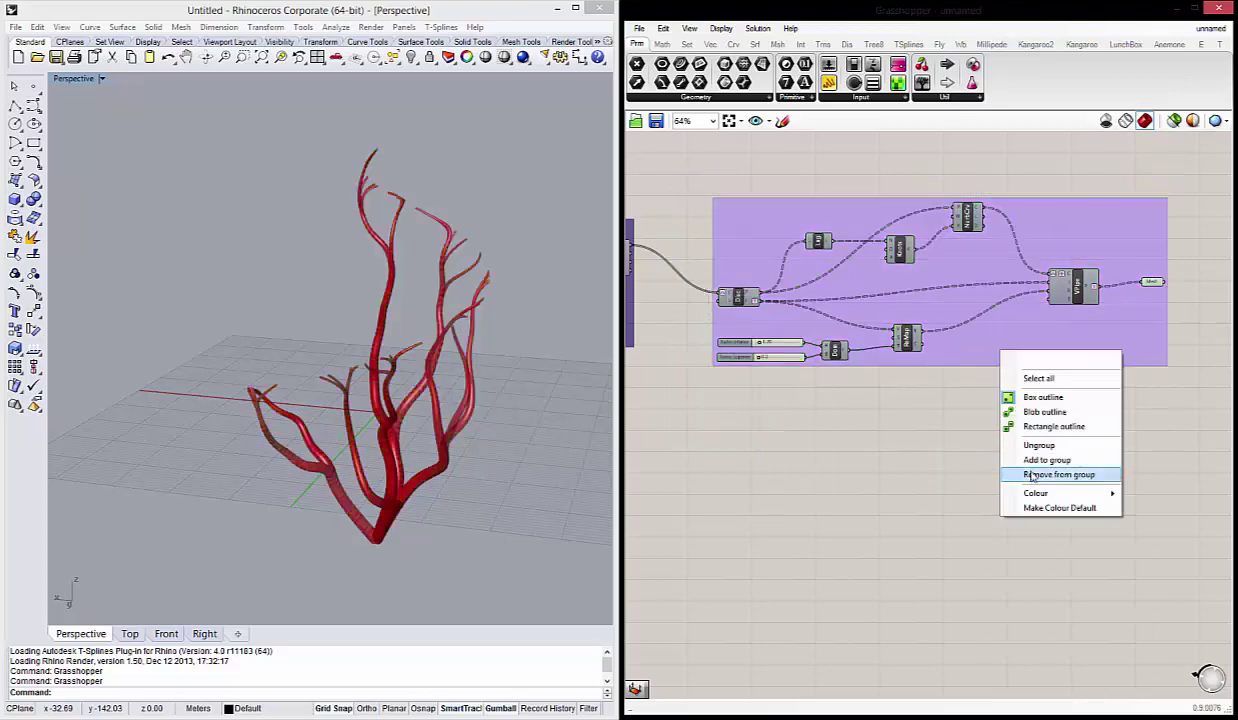
pyautogui.moveTo(919, 624); pyautogui.dragTo(841, 621)
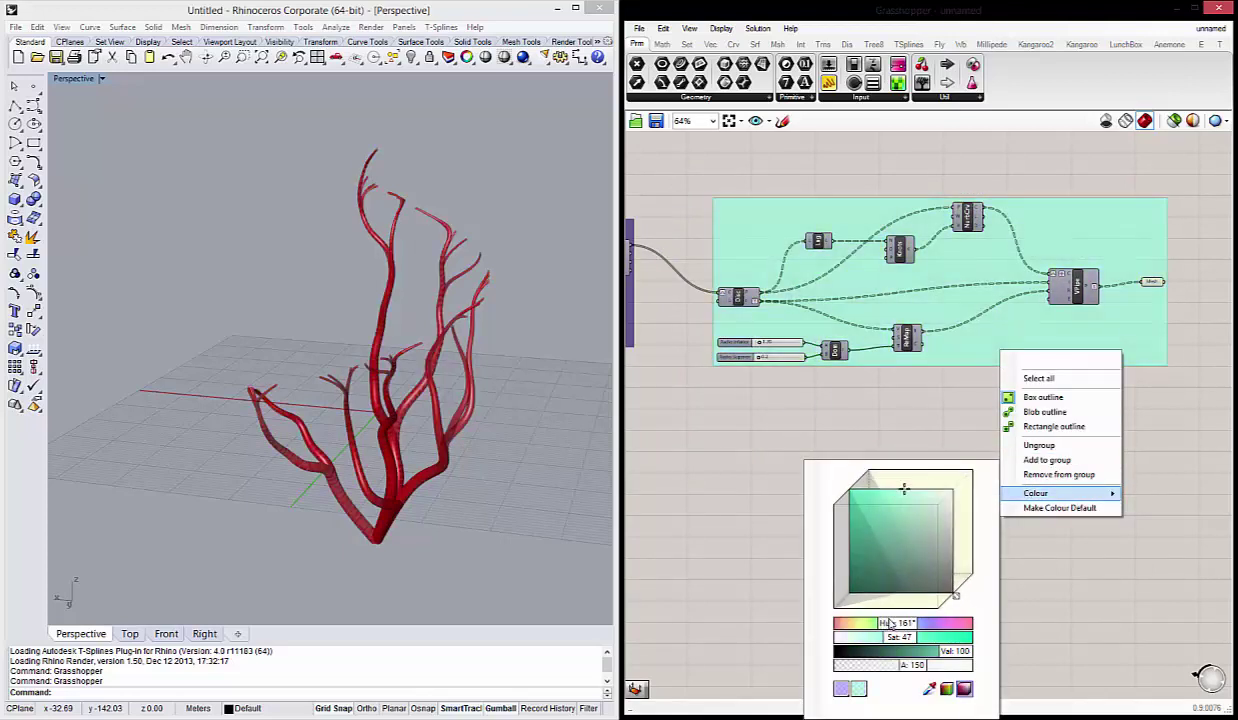
pyautogui.moveTo(878, 574); pyautogui.dragTo(746, 539)
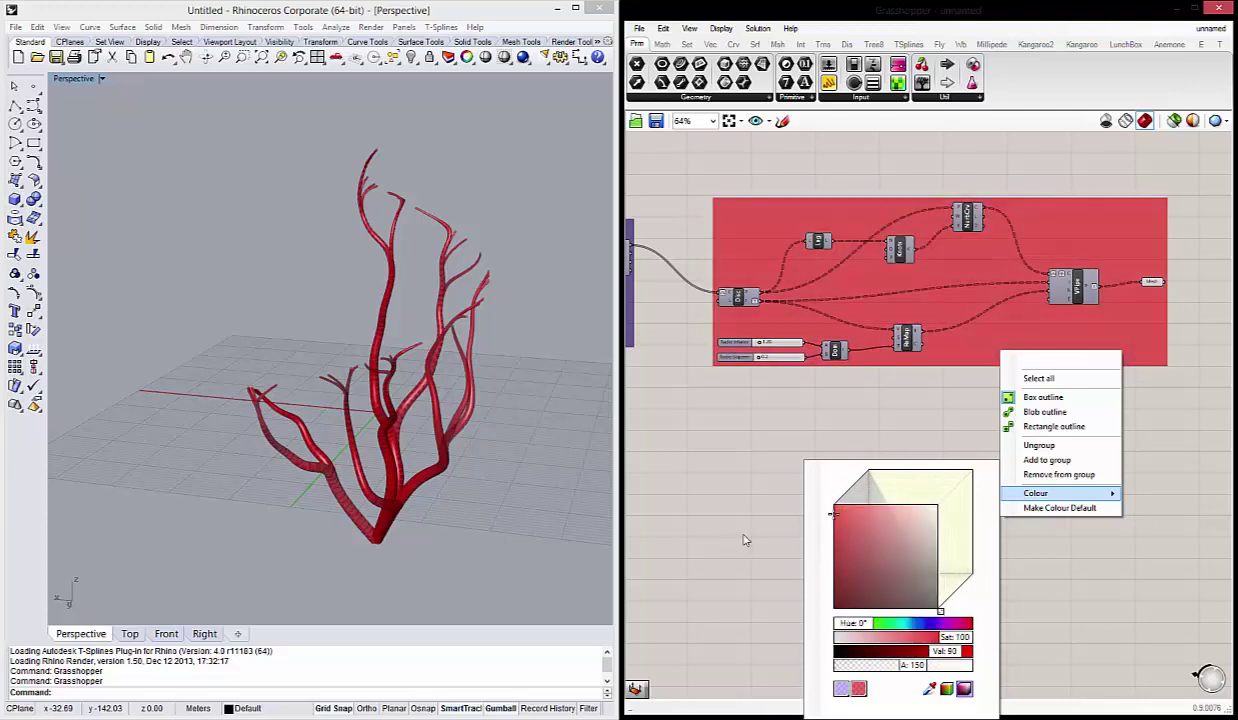
pyautogui.click(832, 400)
# Name the group 'Ramas Finales' and pan toward the radius sliders.
pyautogui.scroll(3, 888, 236)
pyautogui.rightClick(888, 236)
pyautogui.write('Ramas Fib')
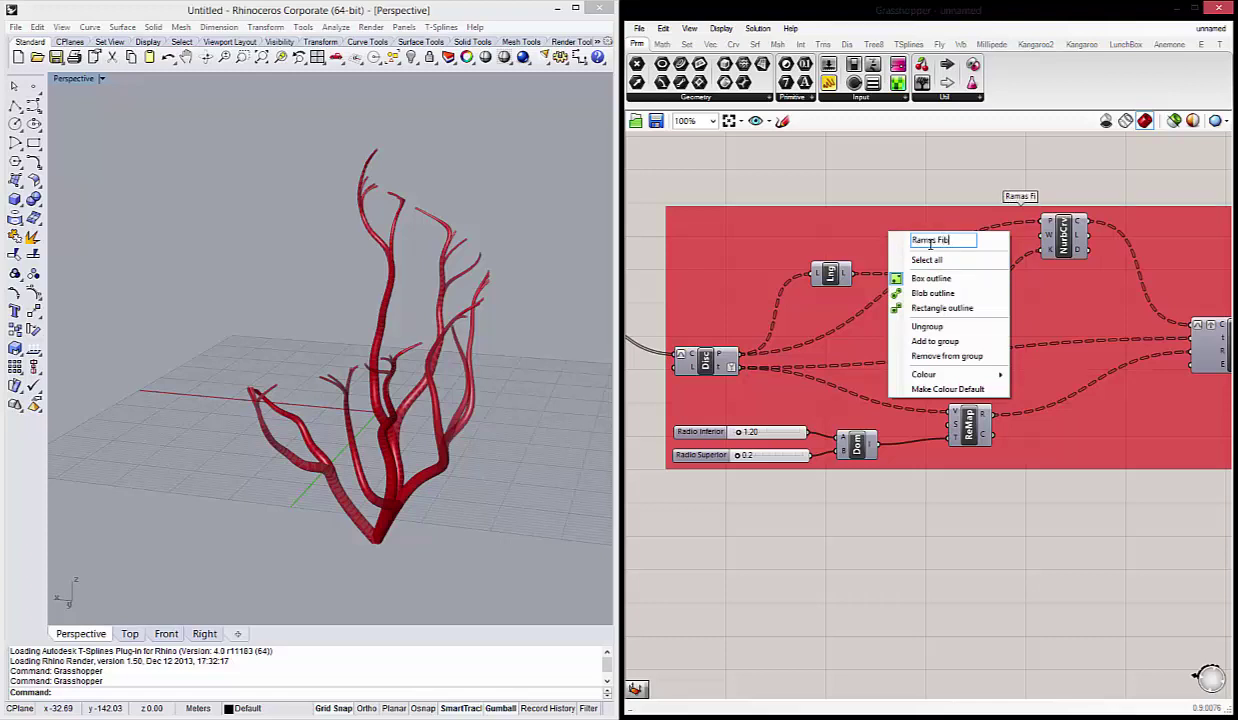
pyautogui.write('ale')
pyautogui.press('BackSpace')
pyautogui.press('BackSpace')
pyautogui.write('nal')
pyautogui.press('Return')
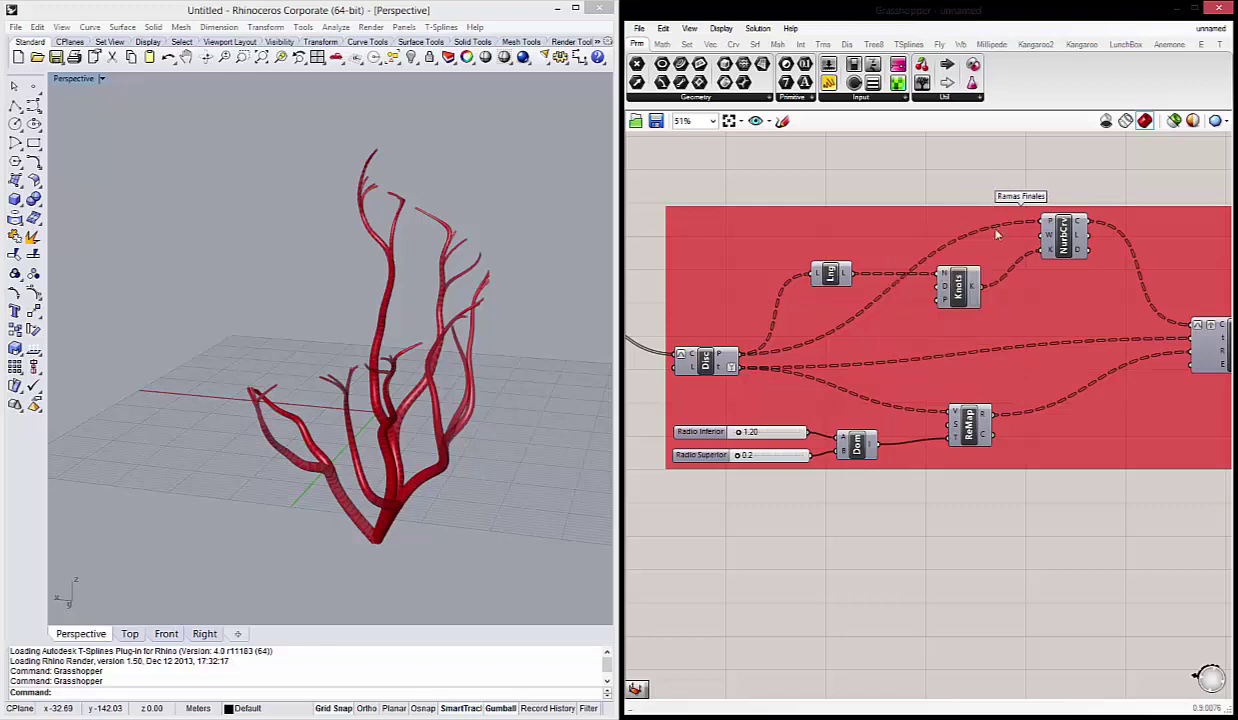
pyautogui.scroll(-5, 1000, 240)
pyautogui.scroll(4, 986, 309)
pyautogui.scroll(-2, 995, 383)
pyautogui.moveTo(995, 383); pyautogui.dragTo(770, 383, button='right')
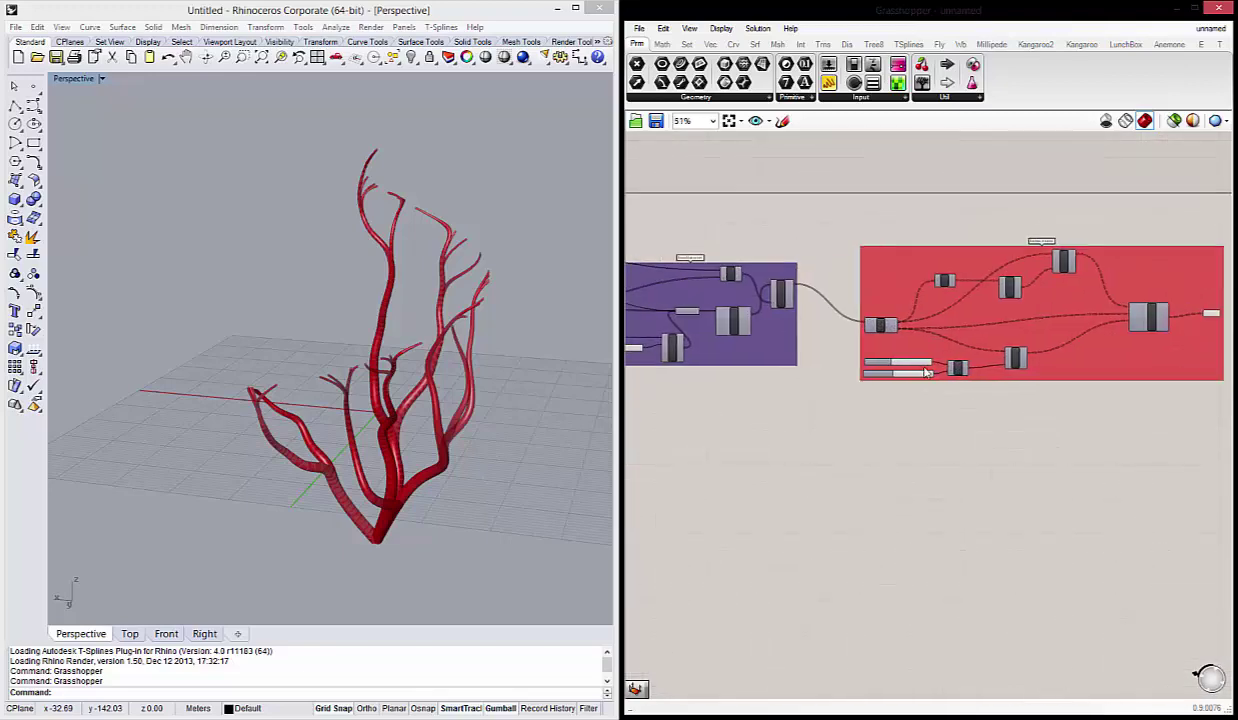
pyautogui.scroll(4, 900, 330)
pyautogui.scroll(1, 820, 340)
pyautogui.scroll(-1, 799, 346)
# Change the B slider feeding A+B and Sph from 25 to 35.
pyautogui.moveTo(798, 346); pyautogui.dragTo(794, 337)
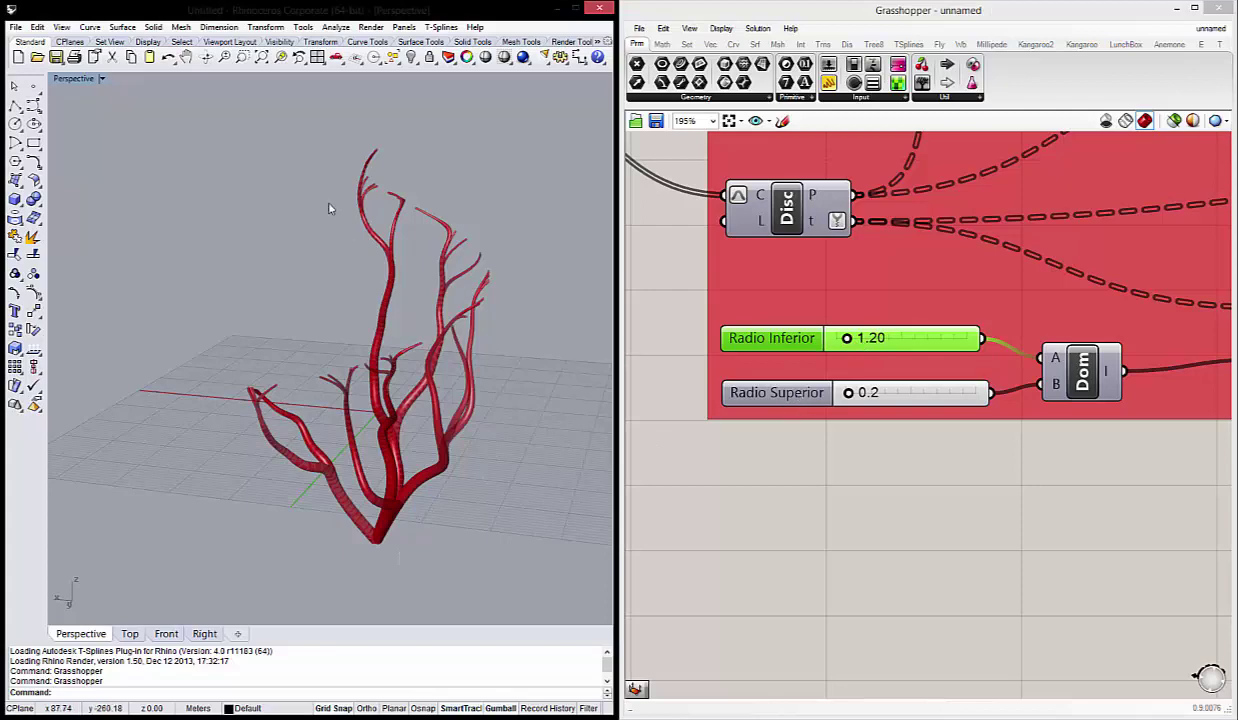
pyautogui.moveTo(332, 206); pyautogui.dragTo(372, 183, button='right')
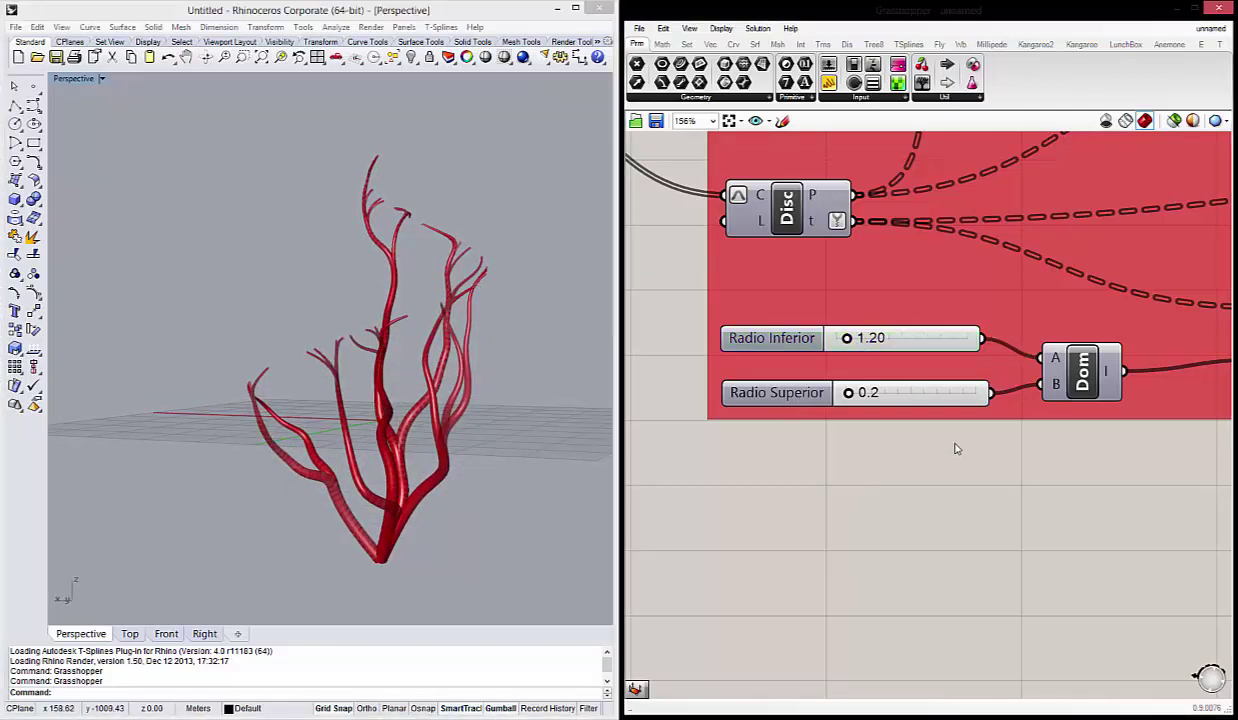
pyautogui.scroll(-5, 953, 447)
pyautogui.scroll(-3, 1039, 459)
pyautogui.scroll(-3, 922, 437)
pyautogui.scroll(6, 922, 437)
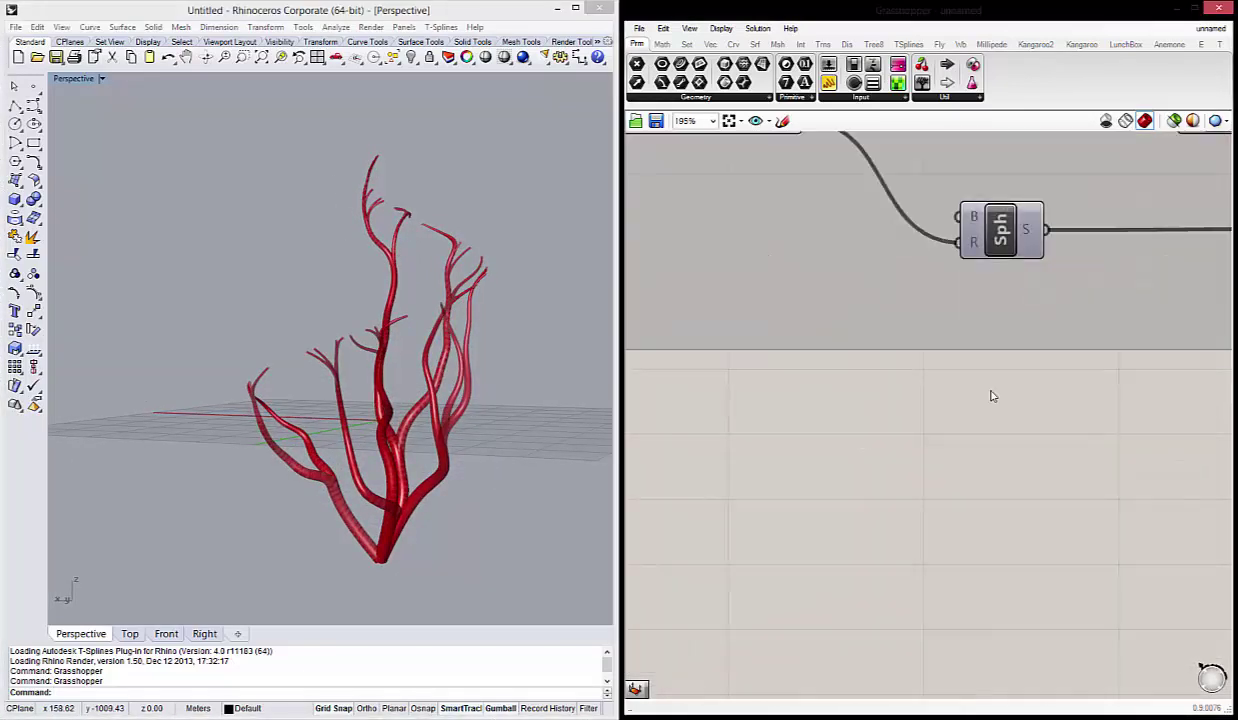
pyautogui.scroll(-3, 989, 395)
pyautogui.scroll(3, 926, 414)
pyautogui.scroll(1, 816, 351)
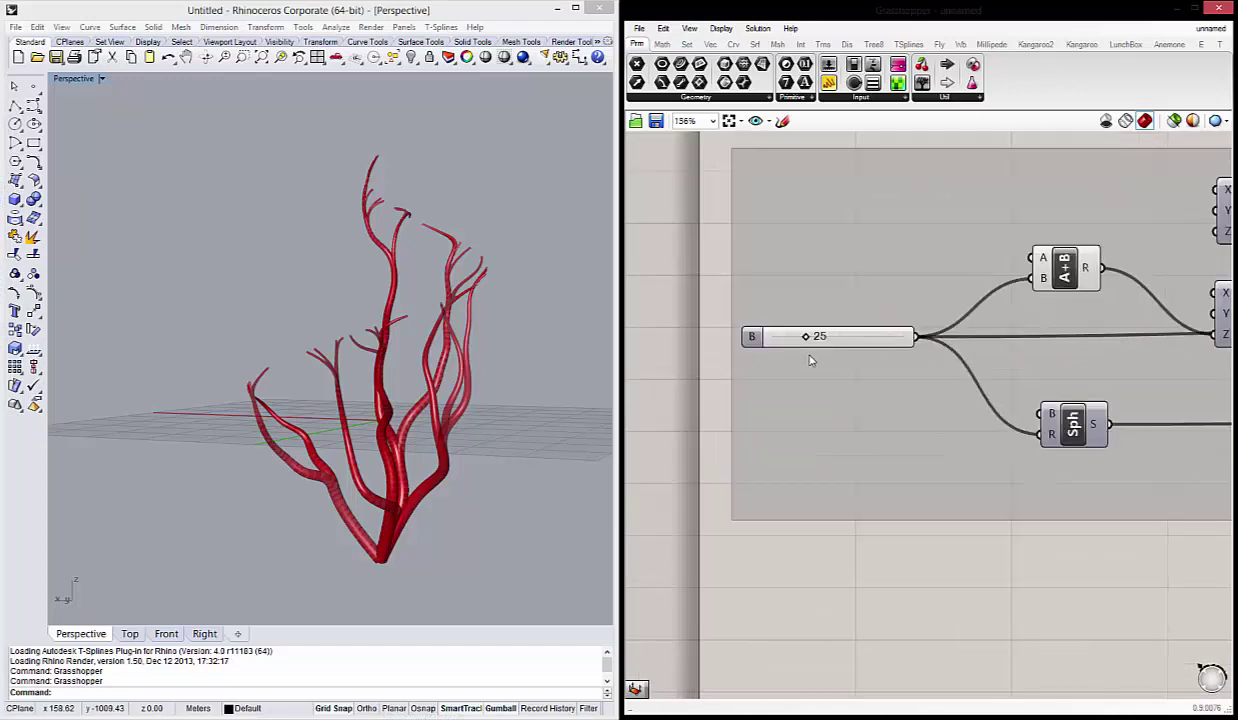
pyautogui.click(820, 337)
pyautogui.doubleClick(853, 342)
pyautogui.write('35')
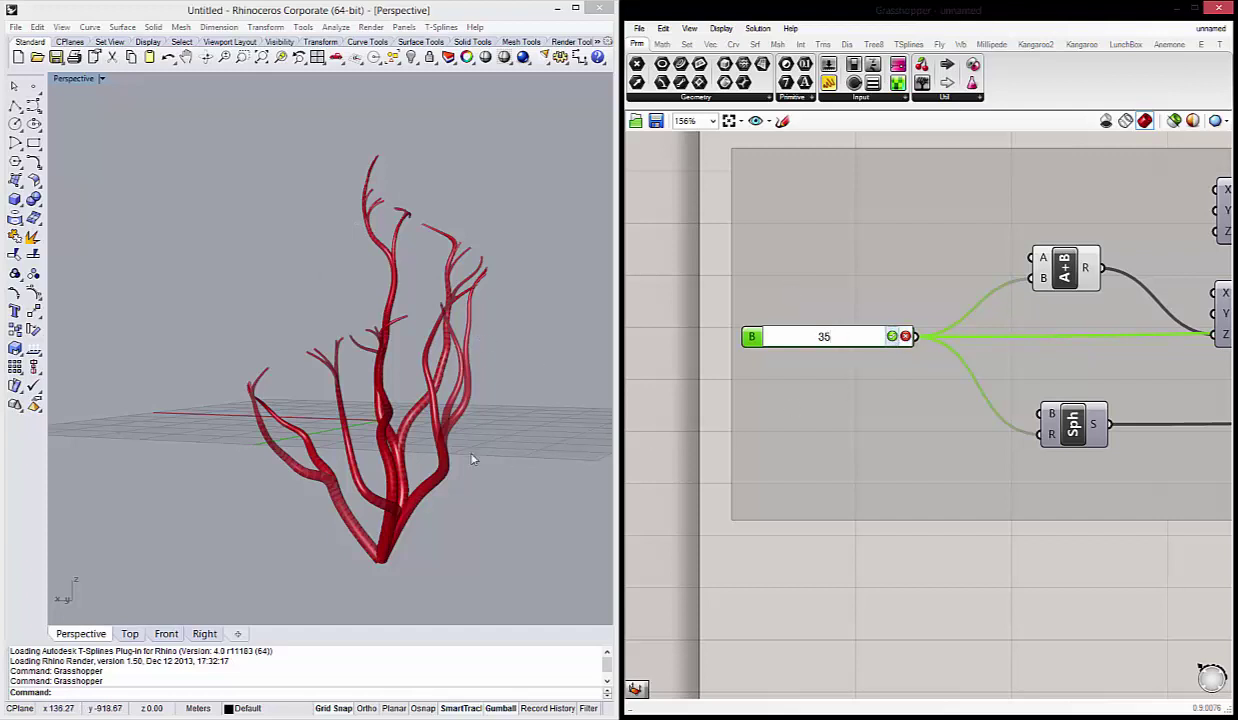
# Orbit the regenerated tree and inspect the A+B component's options.
pyautogui.moveTo(380, 510); pyautogui.dragTo(370, 476, button='right')
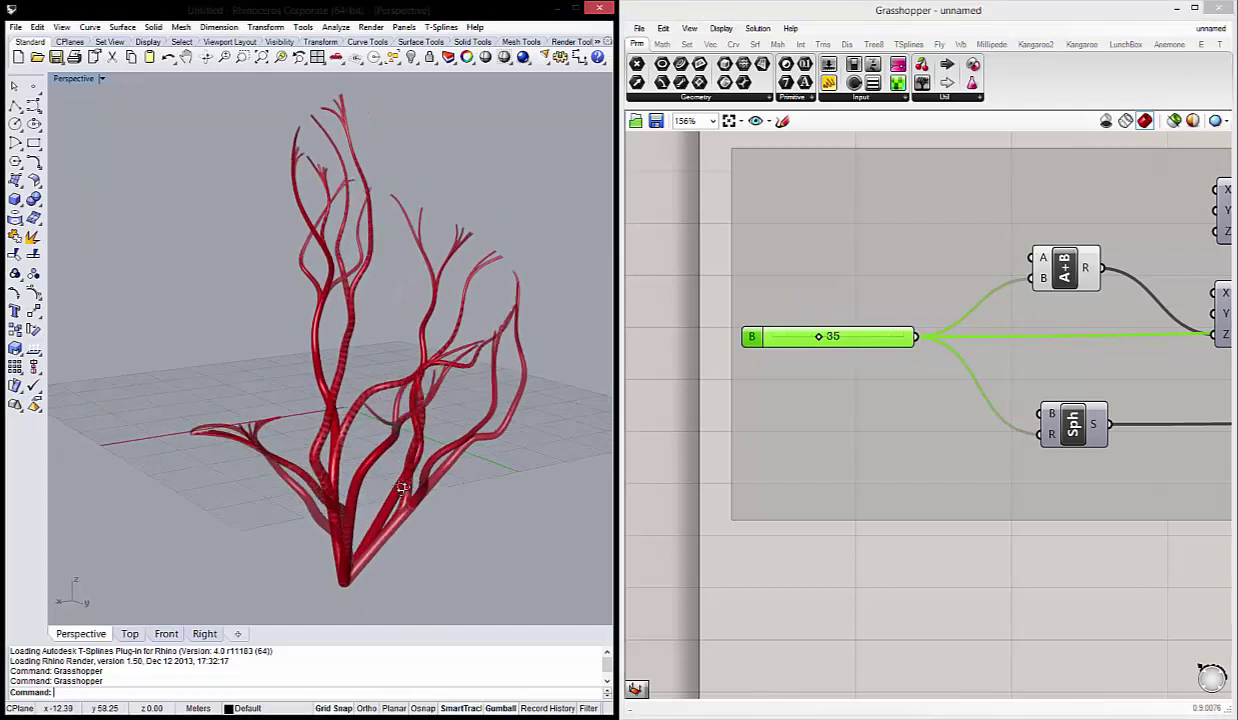
pyautogui.scroll(-3, 956, 508)
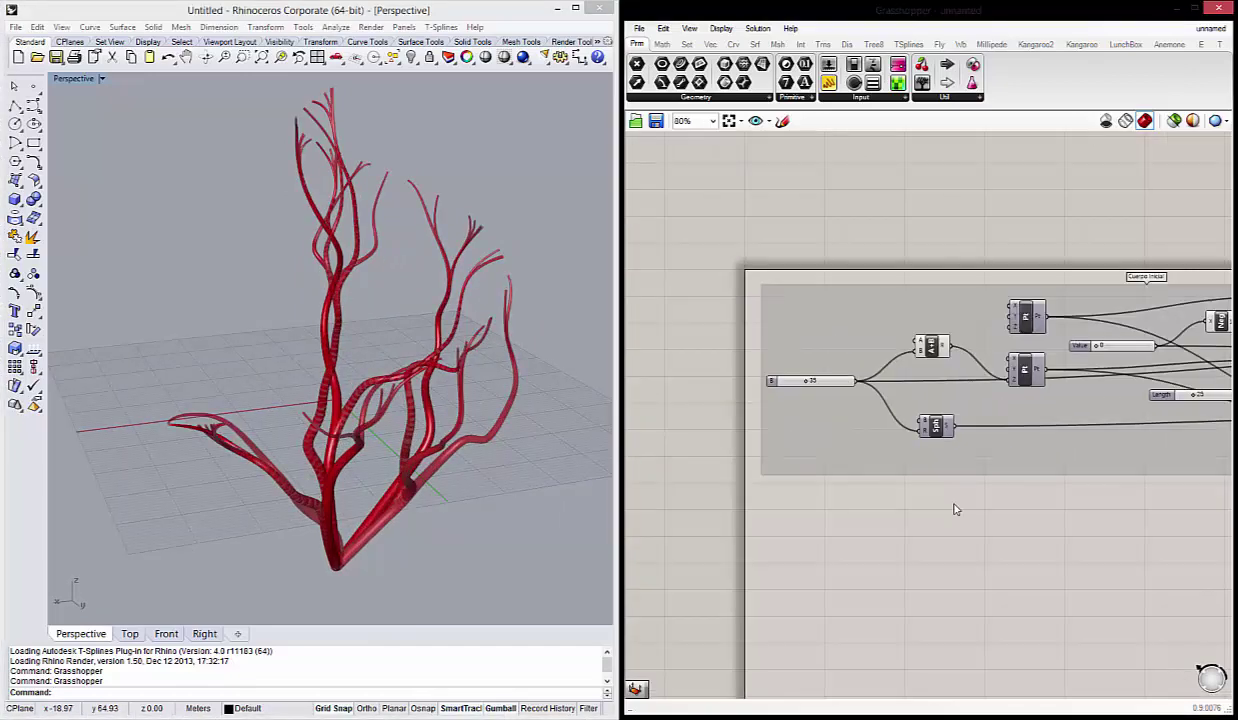
pyautogui.scroll(2, 740, 325)
pyautogui.rightClick(778, 338)
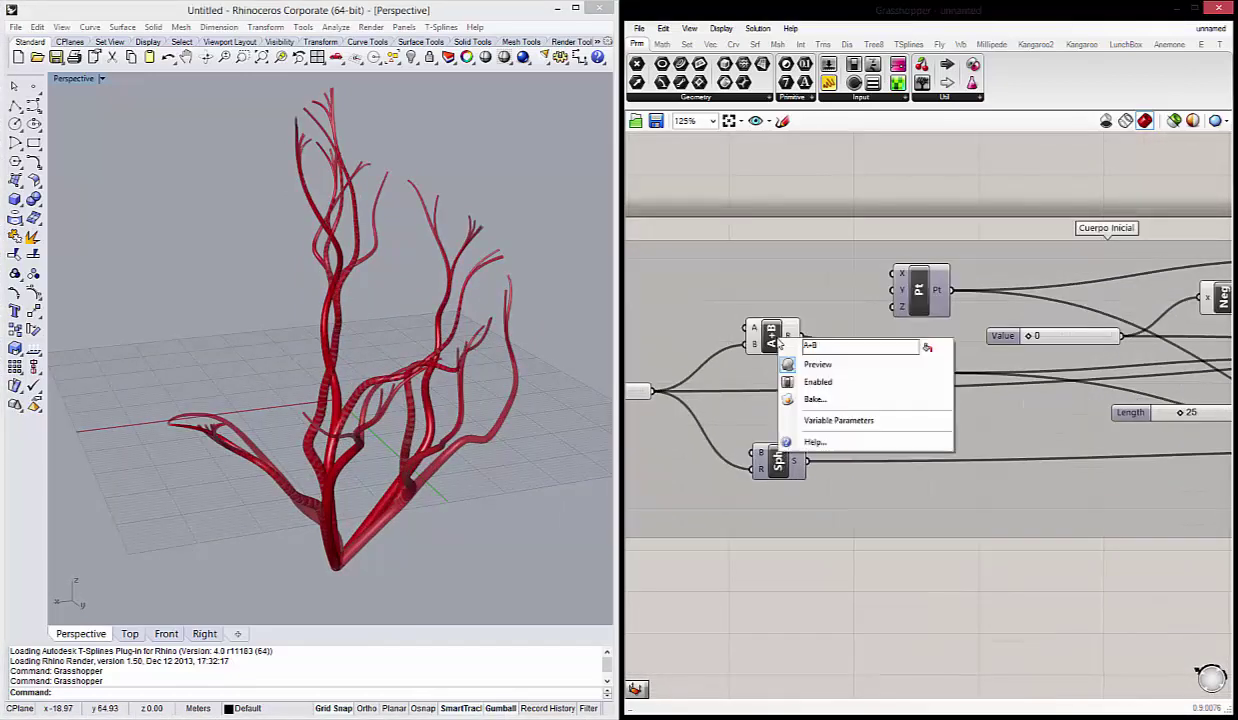
pyautogui.click(818, 365)
# Set the Length slider feeding the Line component from 25 to 50.
pyautogui.scroll(-2, 959, 362)
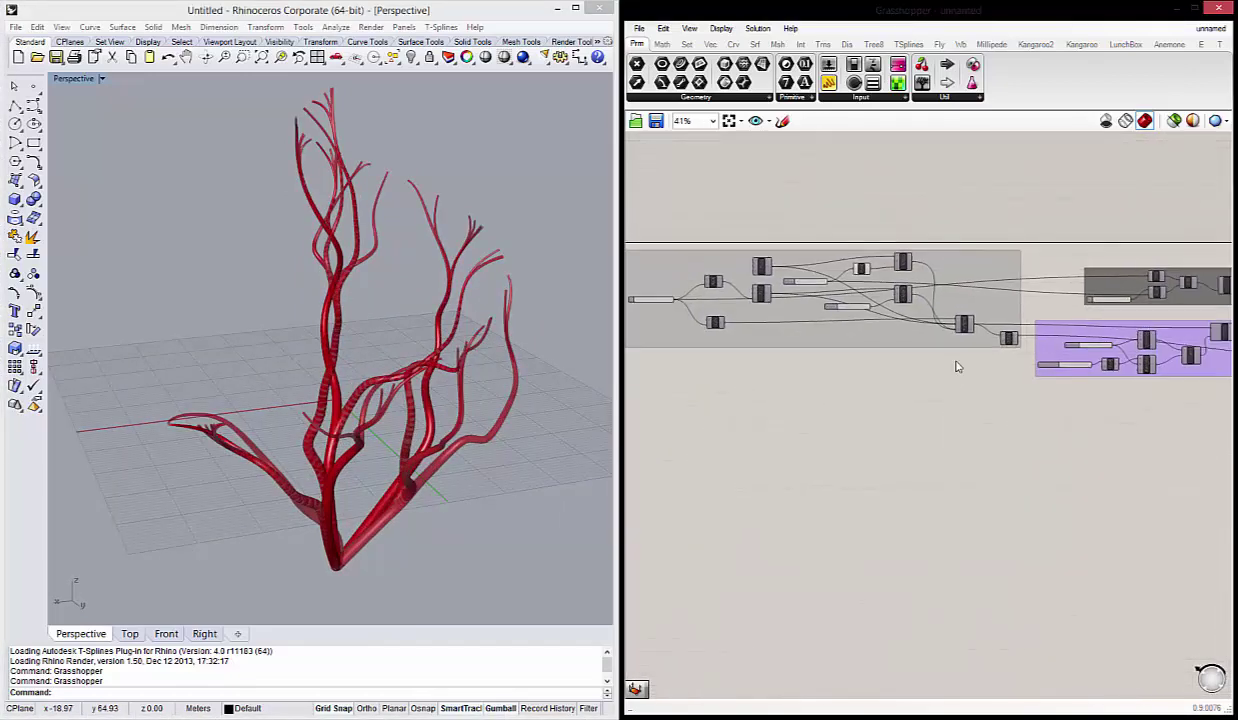
pyautogui.scroll(3, 918, 364)
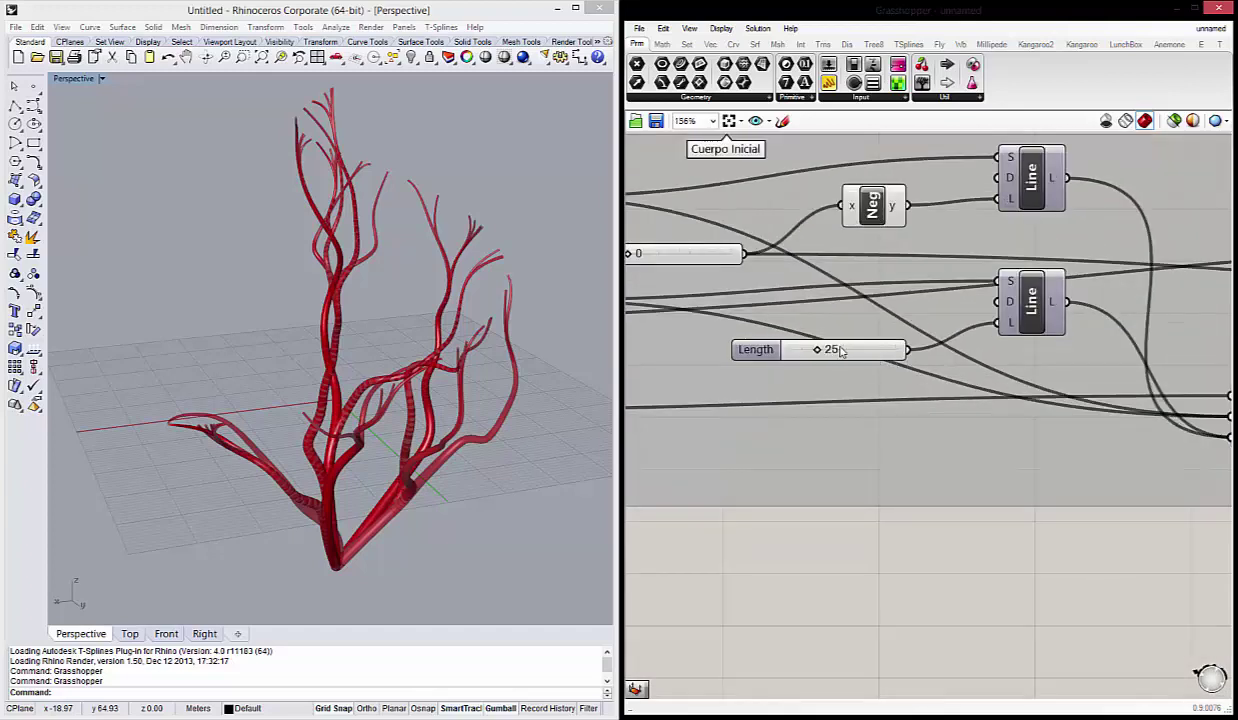
pyautogui.scroll(-3, 400, 355)
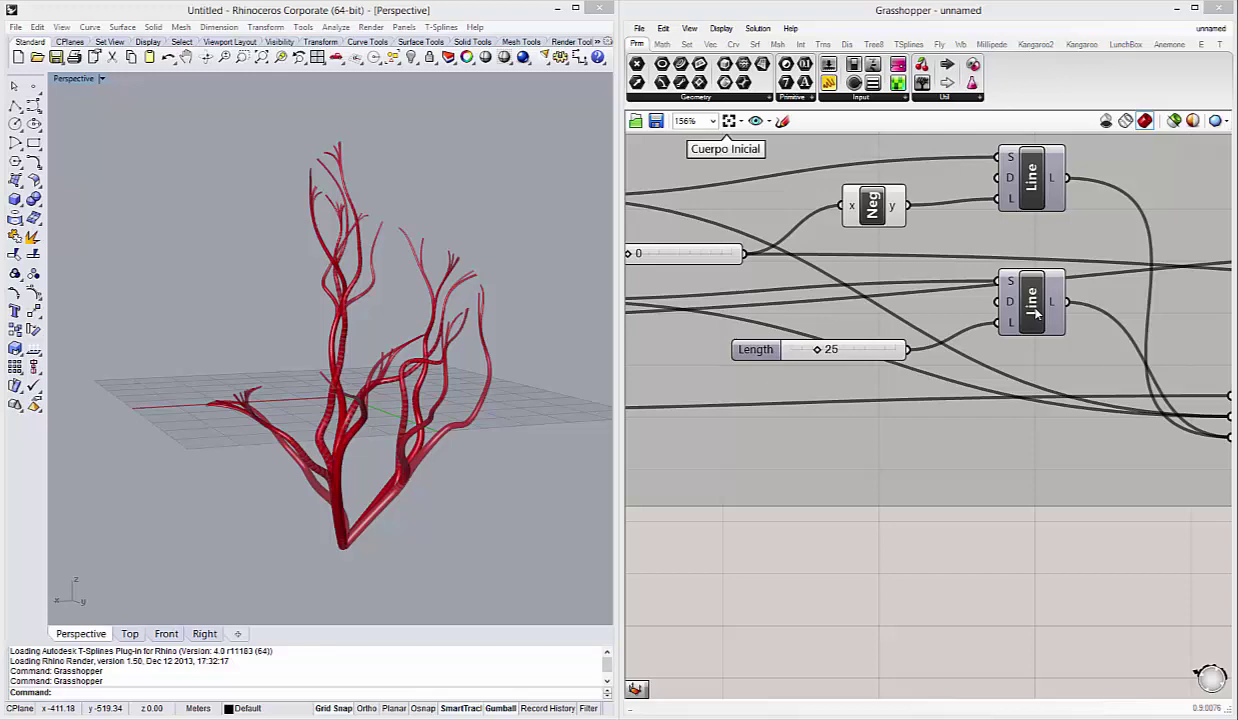
pyautogui.rightClick(1036, 313)
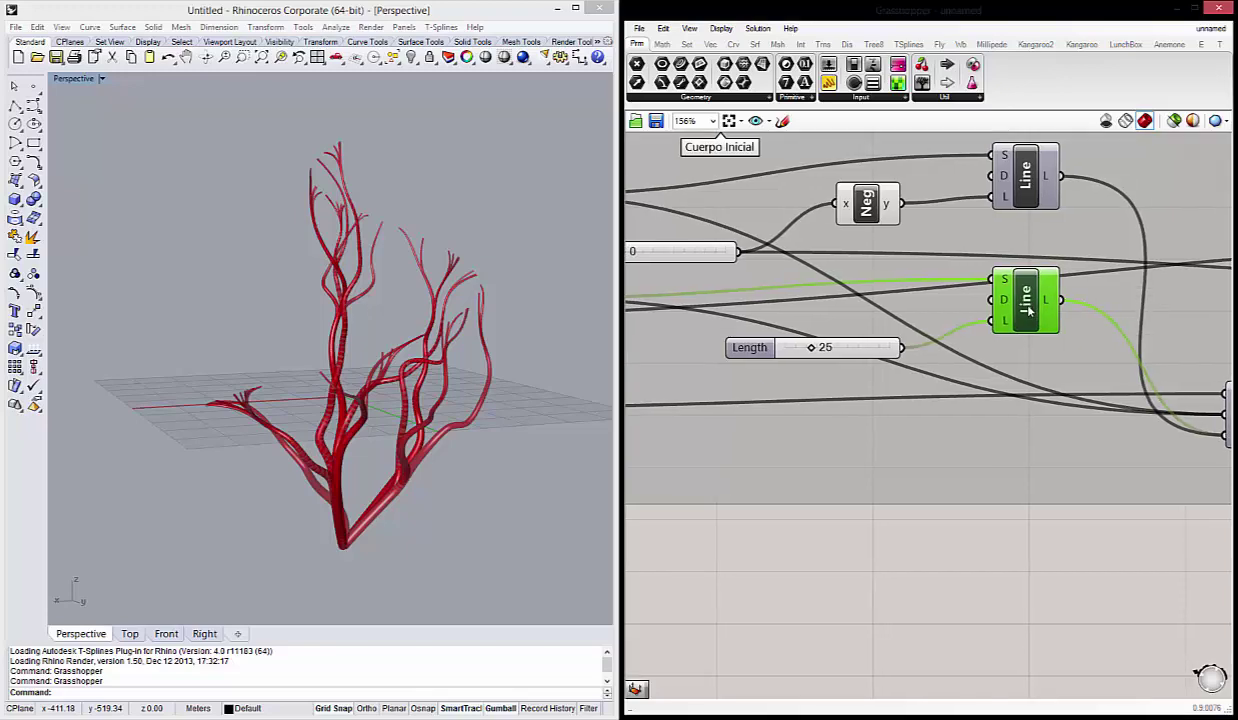
pyautogui.press('Escape')
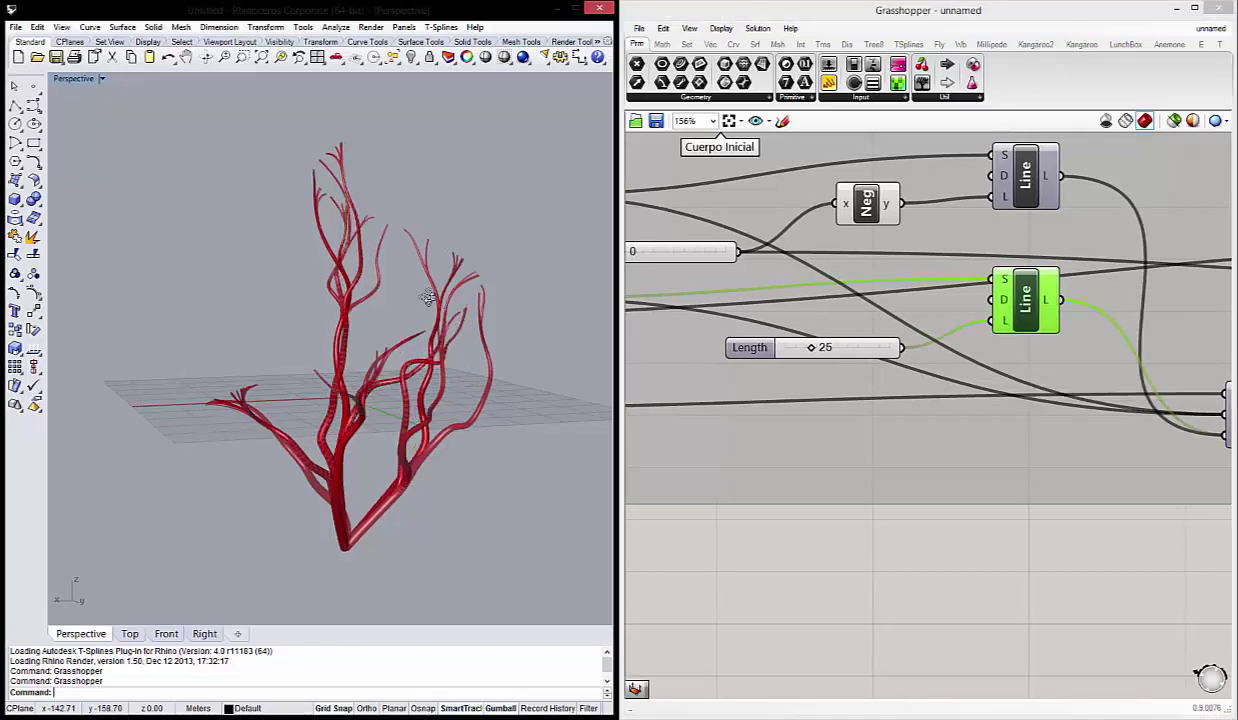
pyautogui.moveTo(383, 247); pyautogui.dragTo(531, 272, button='right')
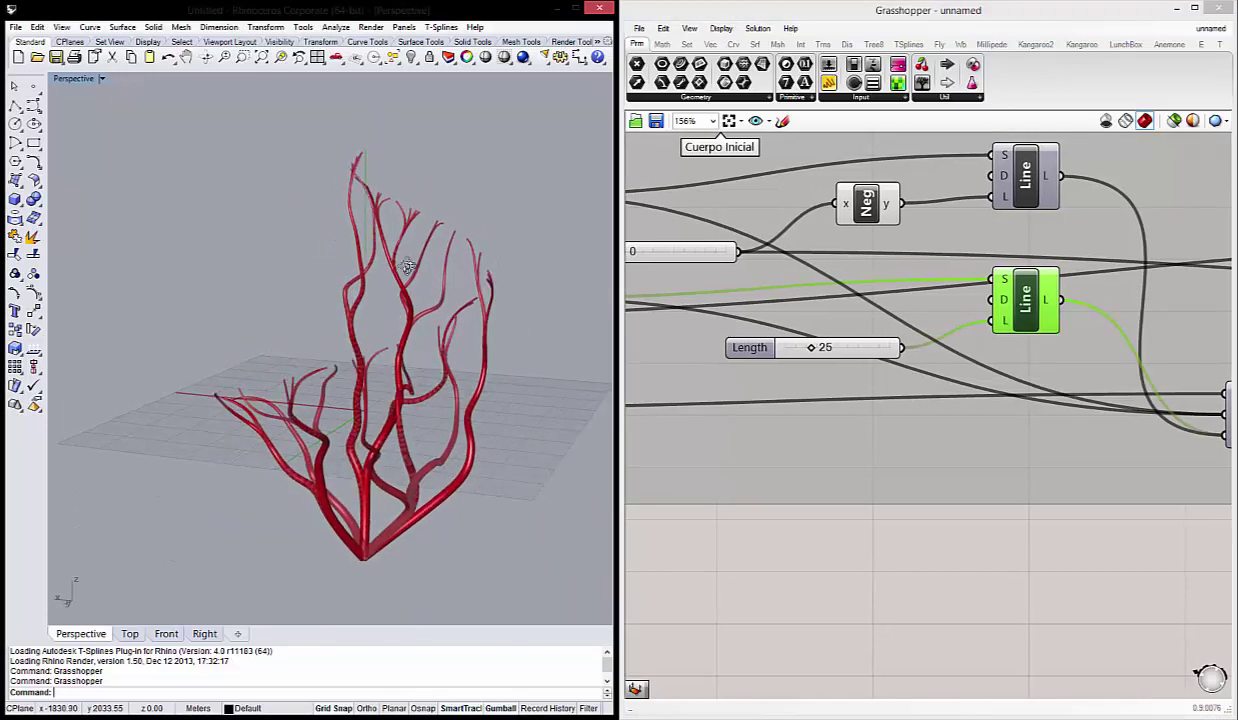
pyautogui.doubleClick(825, 350)
pyautogui.write('50')
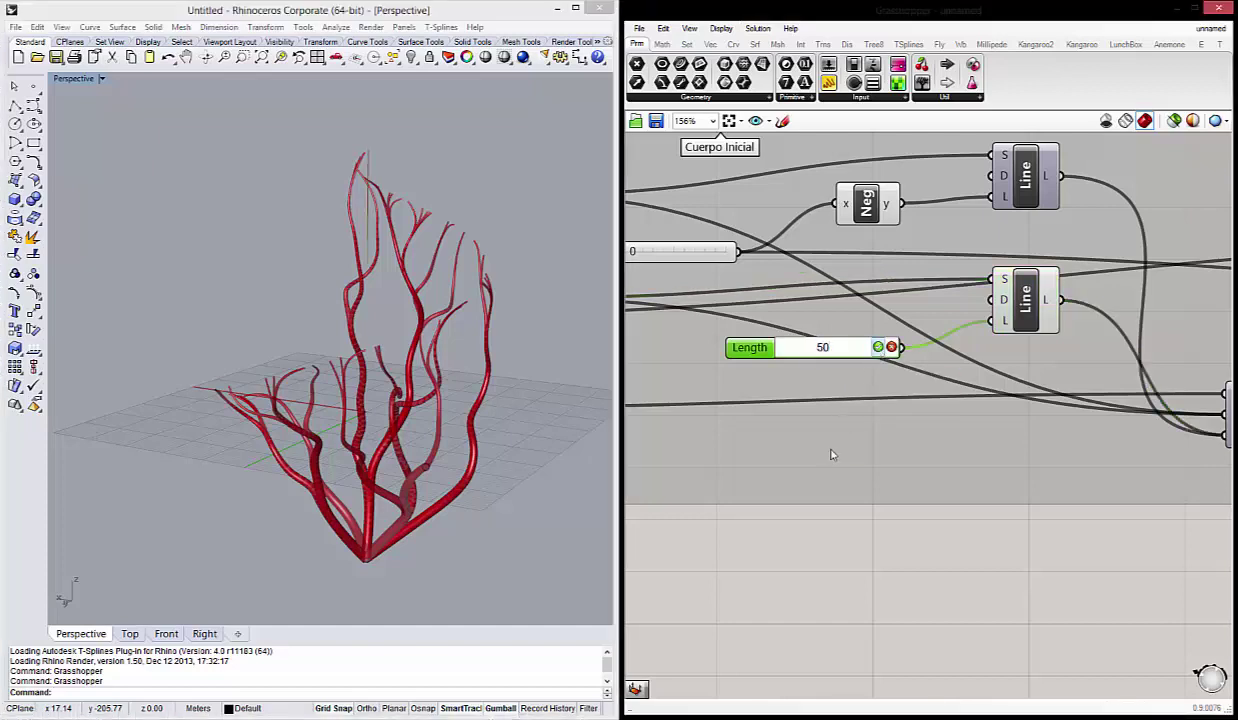
pyautogui.press('Return')
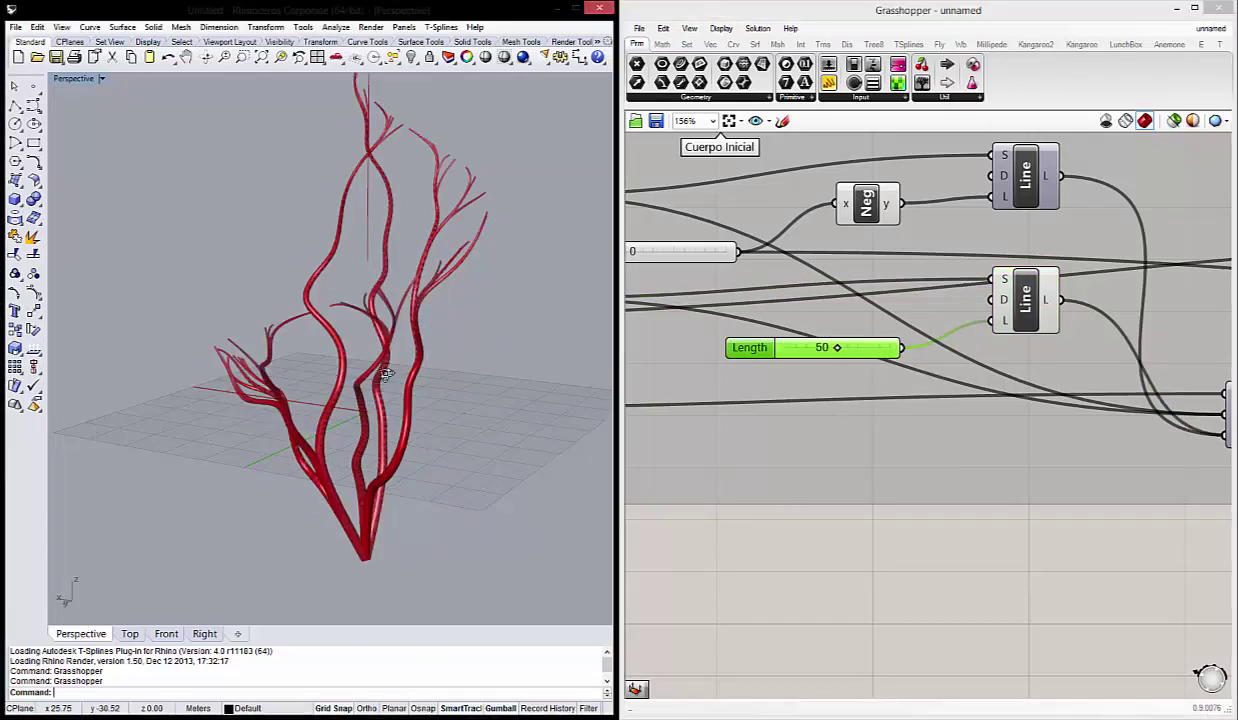
# Raise the Puntos Random Esfera 02 Number slider from 60 to 75, then orbit the denser tree.
pyautogui.moveTo(387, 375); pyautogui.dragTo(414, 433, button='right')
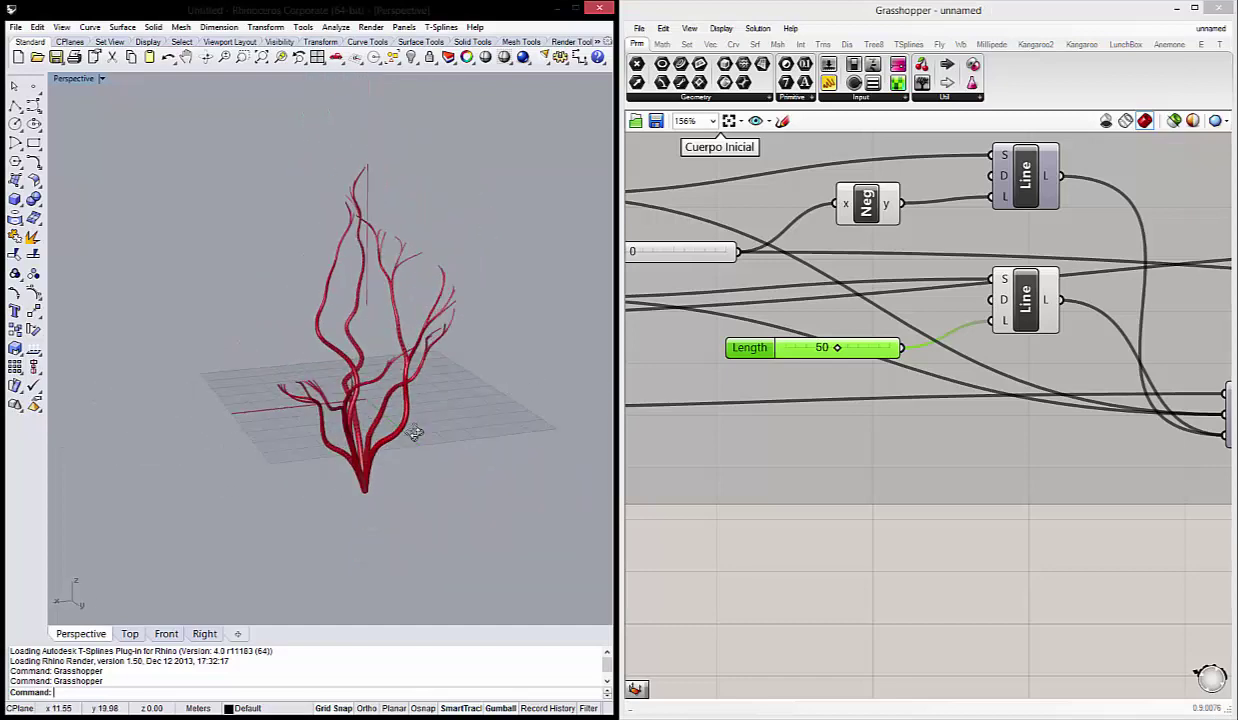
pyautogui.scroll(2, 414, 433)
pyautogui.scroll(-4, 801, 556)
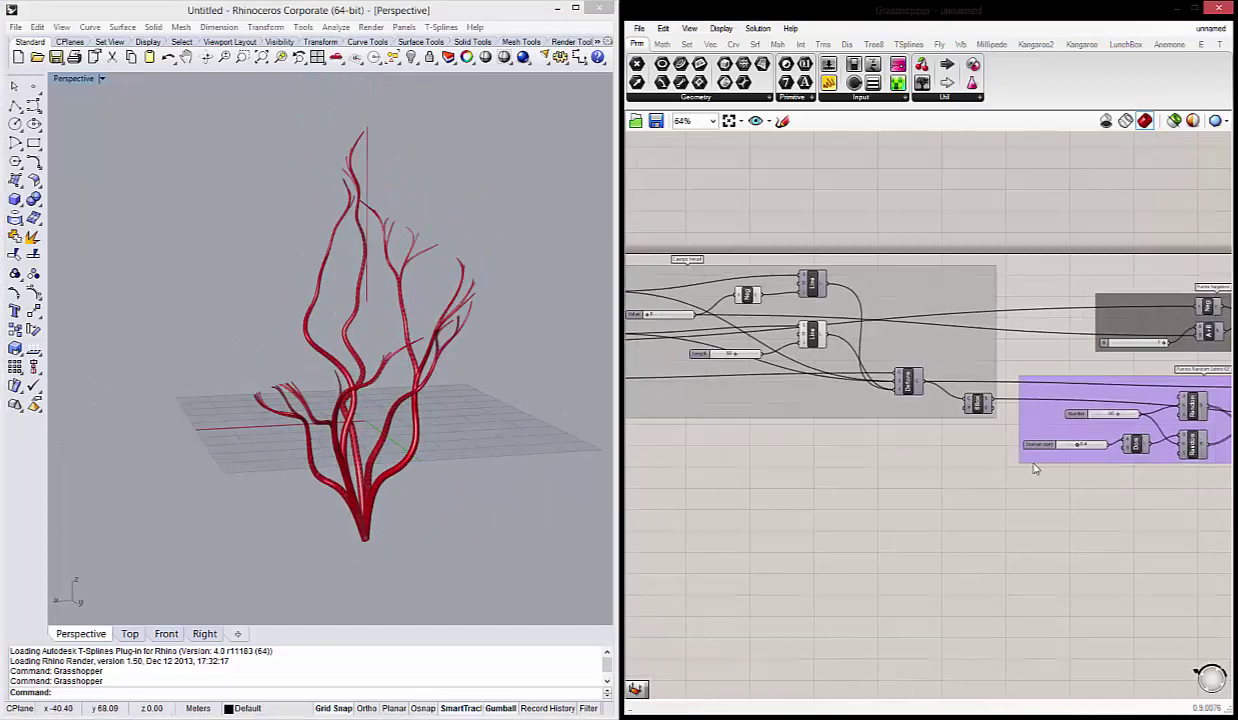
pyautogui.scroll(2, 1103, 499)
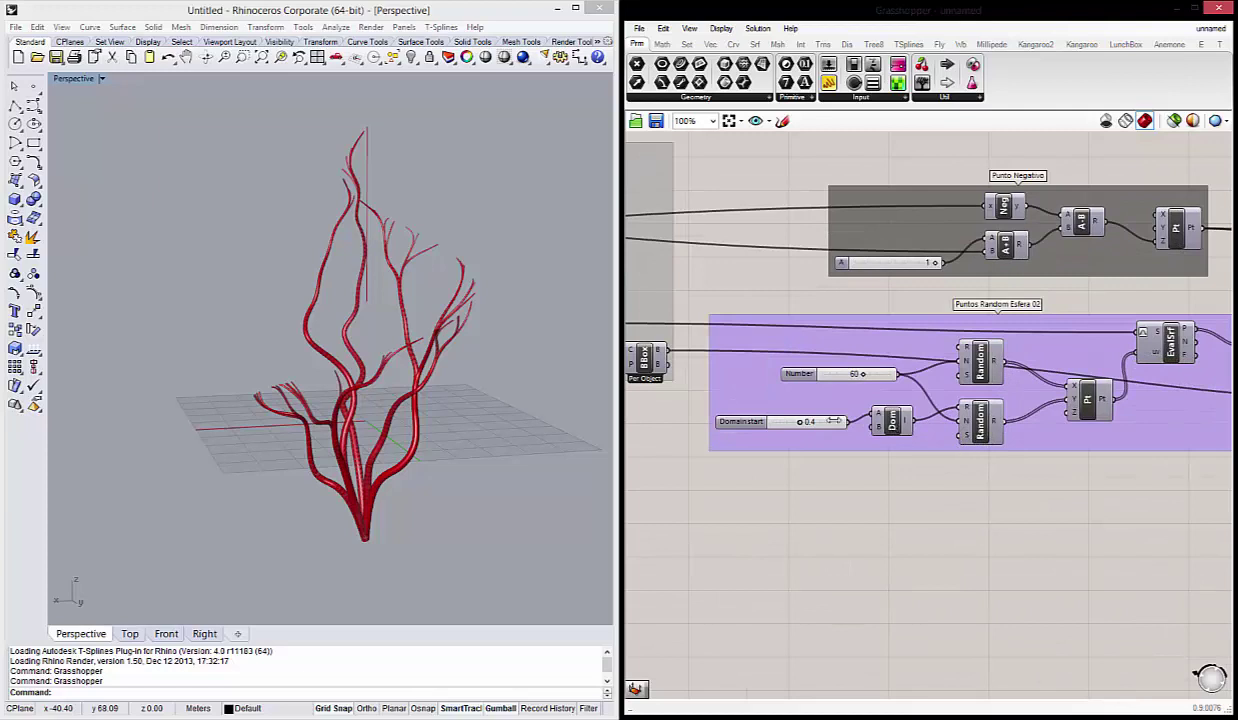
pyautogui.moveTo(300, 350); pyautogui.dragTo(360, 340, button='right')
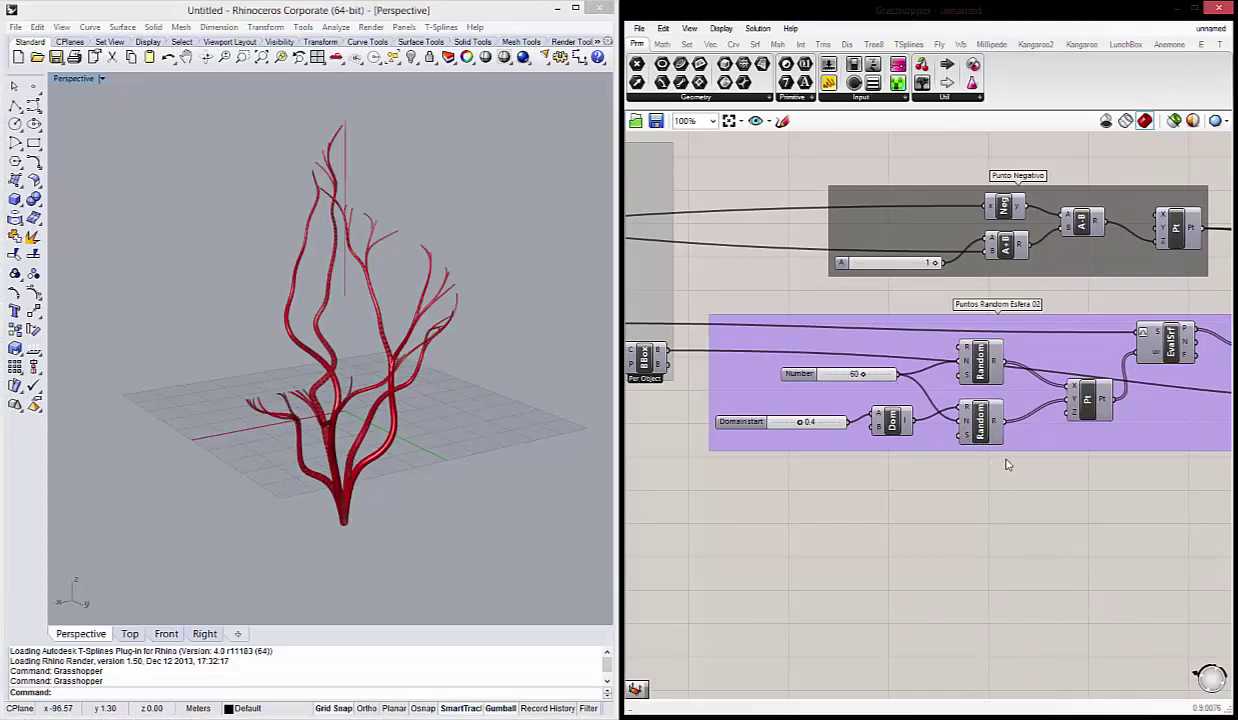
pyautogui.scroll(1, 1007, 464)
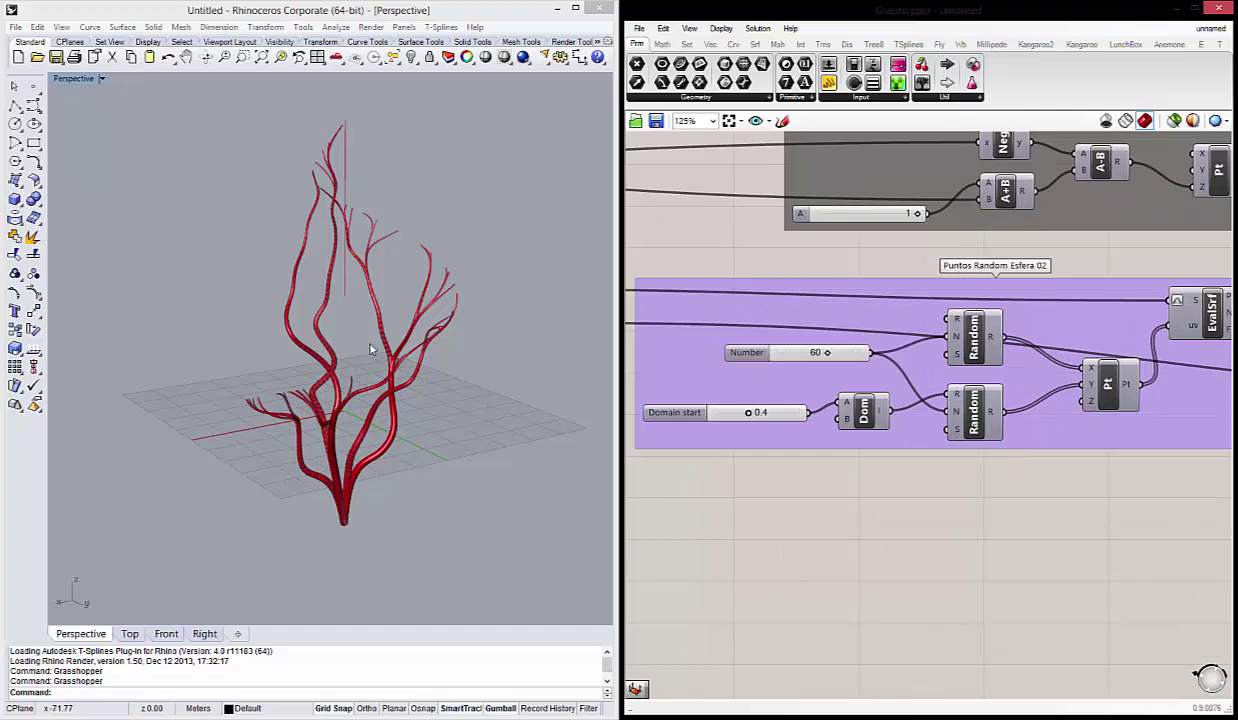
pyautogui.doubleClick(816, 354)
pyautogui.write('75')
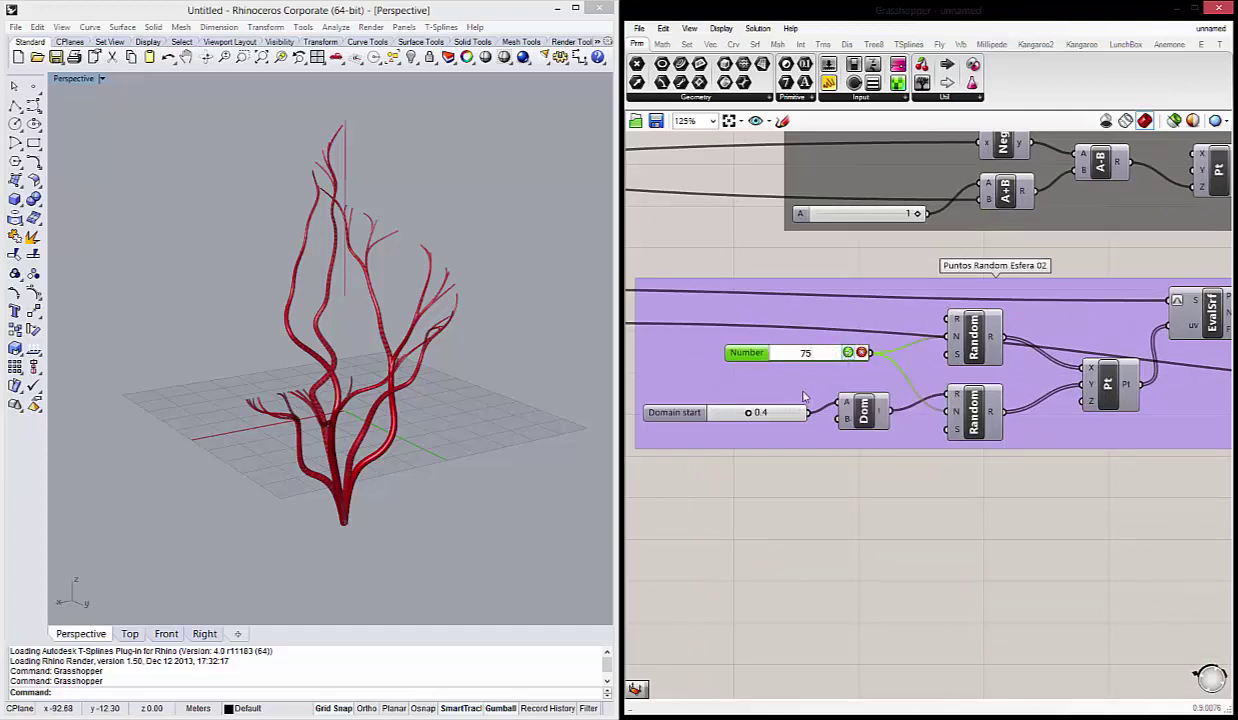
pyautogui.press('Return')
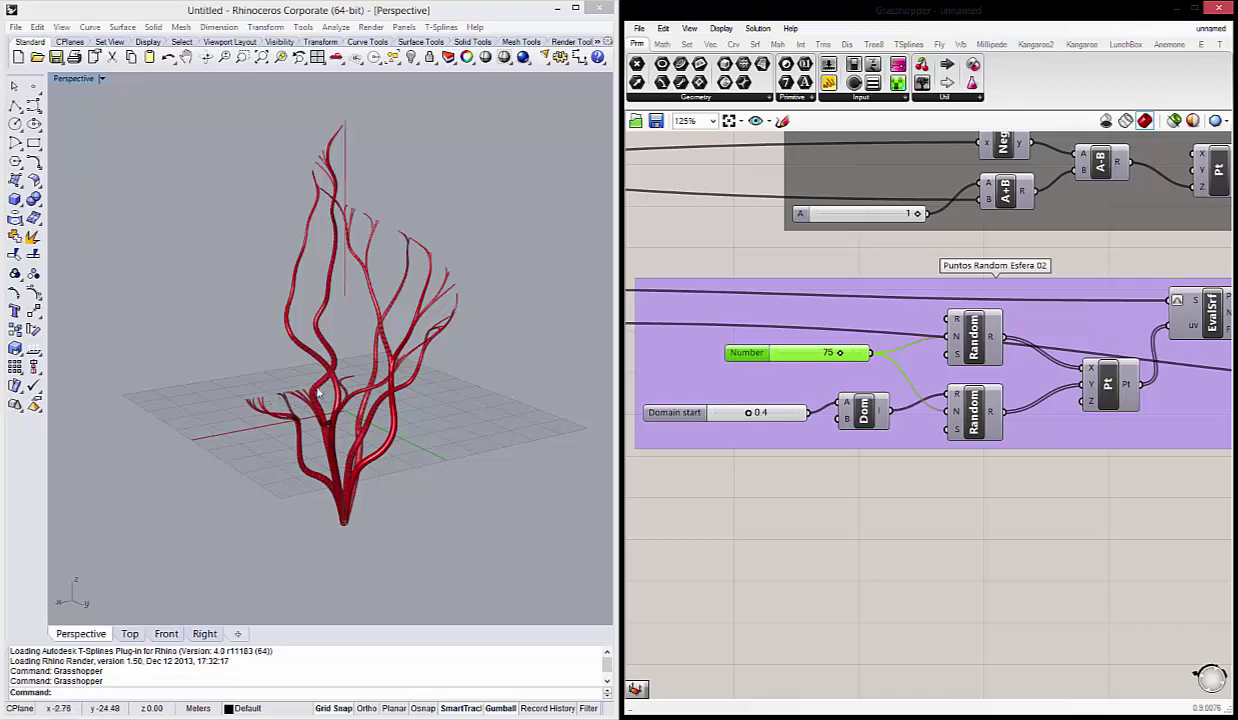
pyautogui.moveTo(412, 376); pyautogui.dragTo(328, 401, button='right')
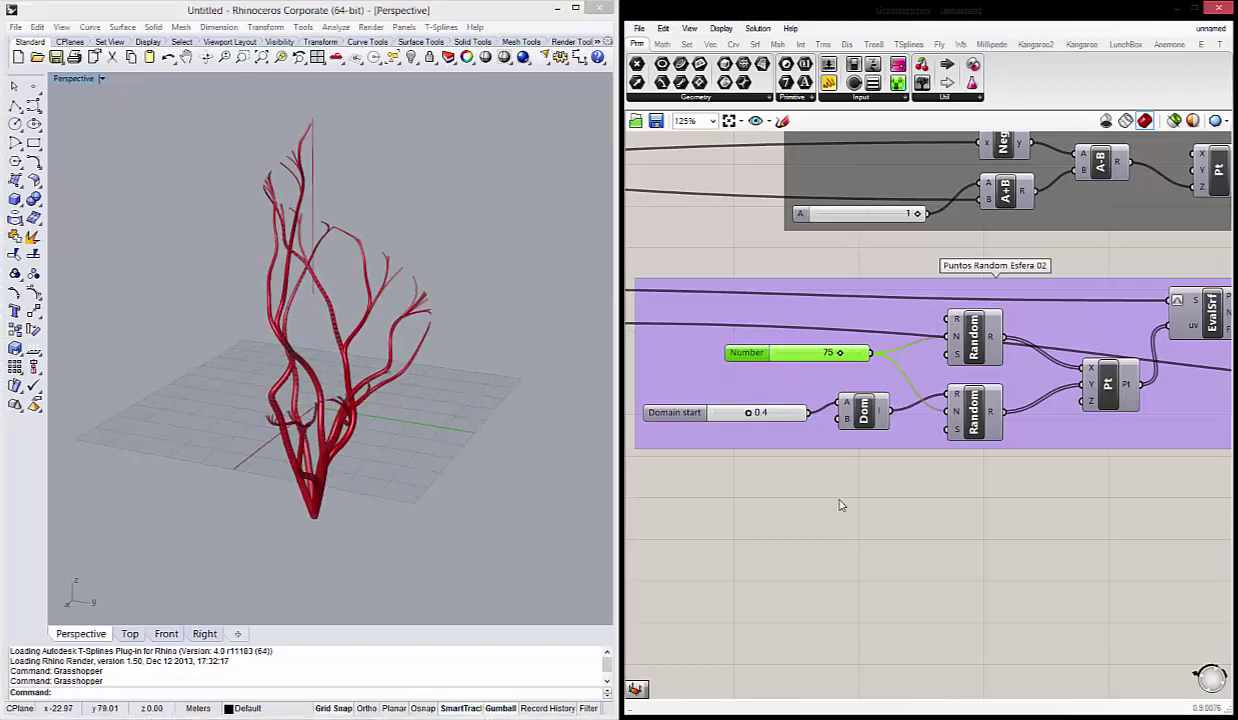
pyautogui.scroll(-3, 833, 470)
pyautogui.scroll(5, 826, 428)
# Hide the lower Line component's preview and bring the purple and red groups into view.
pyautogui.click(957, 389)
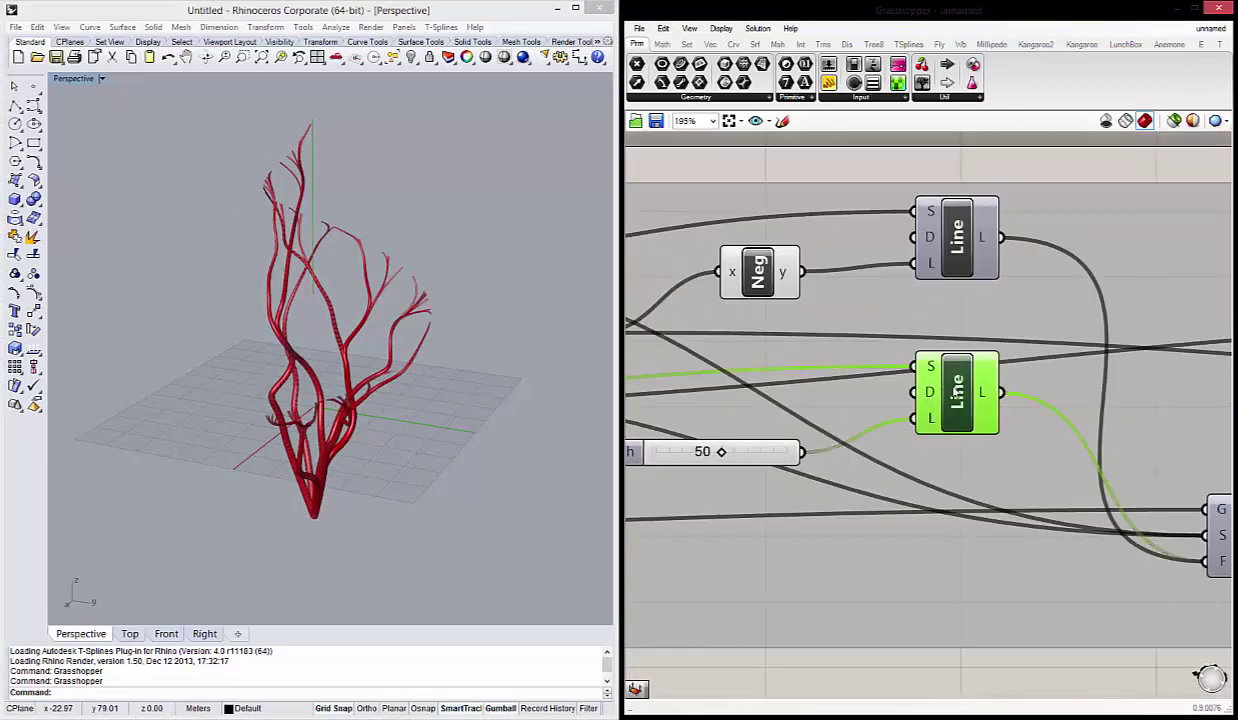
pyautogui.rightClick(955, 389)
pyautogui.click(993, 408)
pyautogui.scroll(-8, 862, 357)
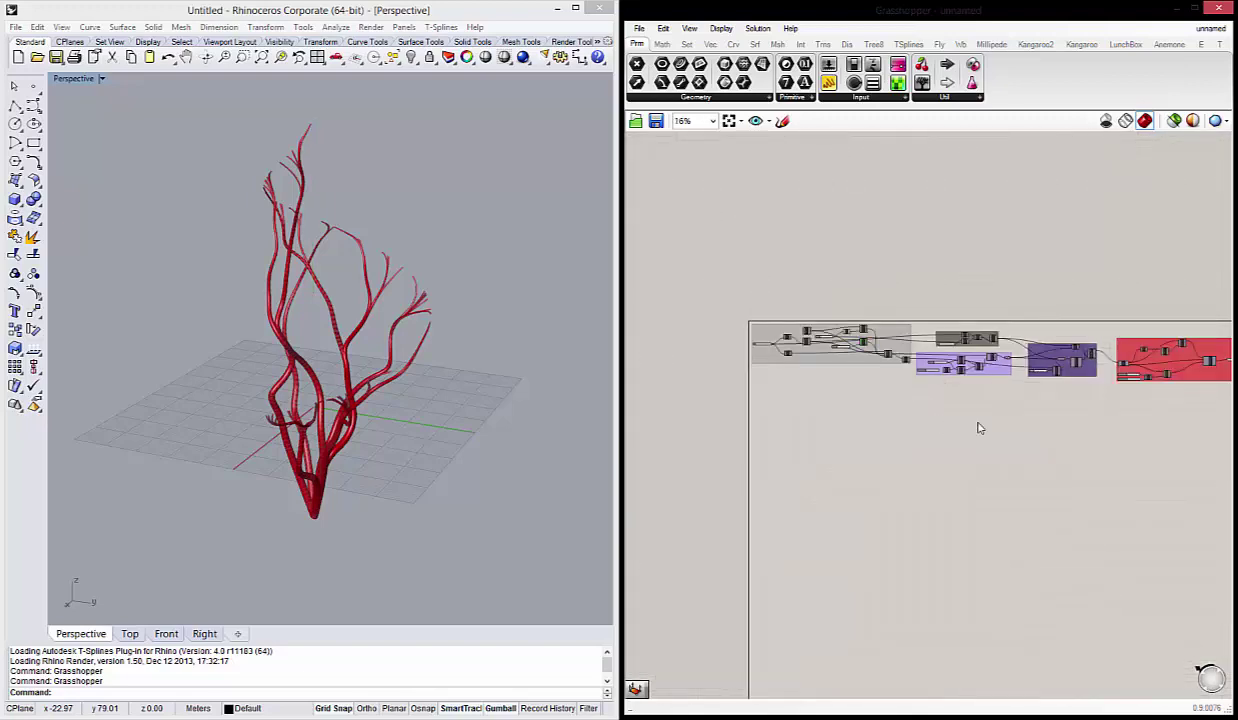
pyautogui.moveTo(975, 428); pyautogui.dragTo(892, 434, button='right')
pyautogui.scroll(2, 968, 420)
pyautogui.moveTo(342, 340); pyautogui.dragTo(342, 347, button='right')
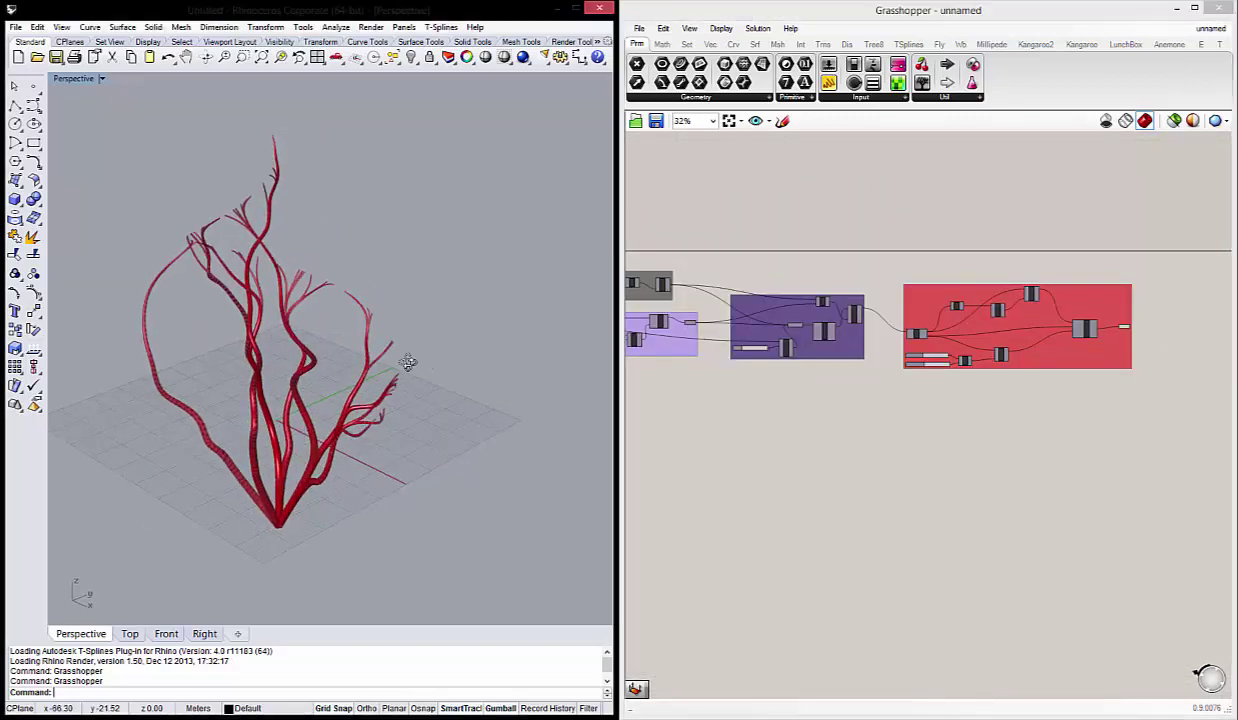
pyautogui.click(342, 346)
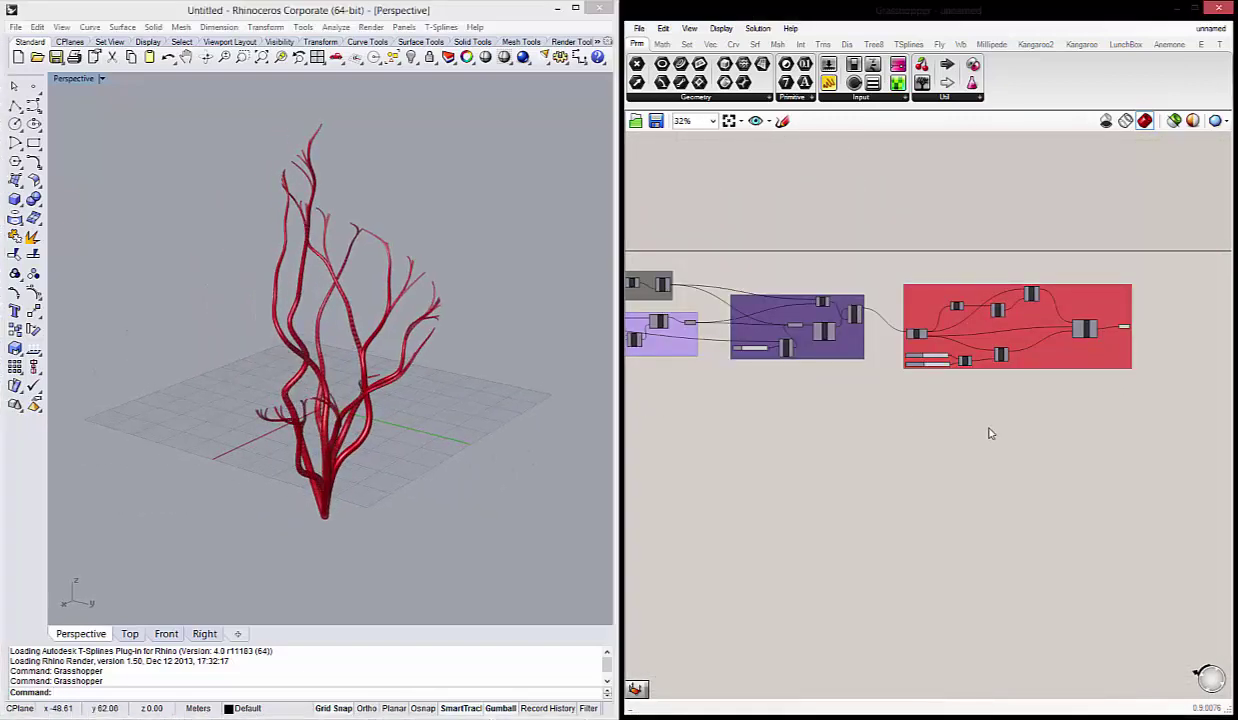
pyautogui.scroll(1, 968, 328)
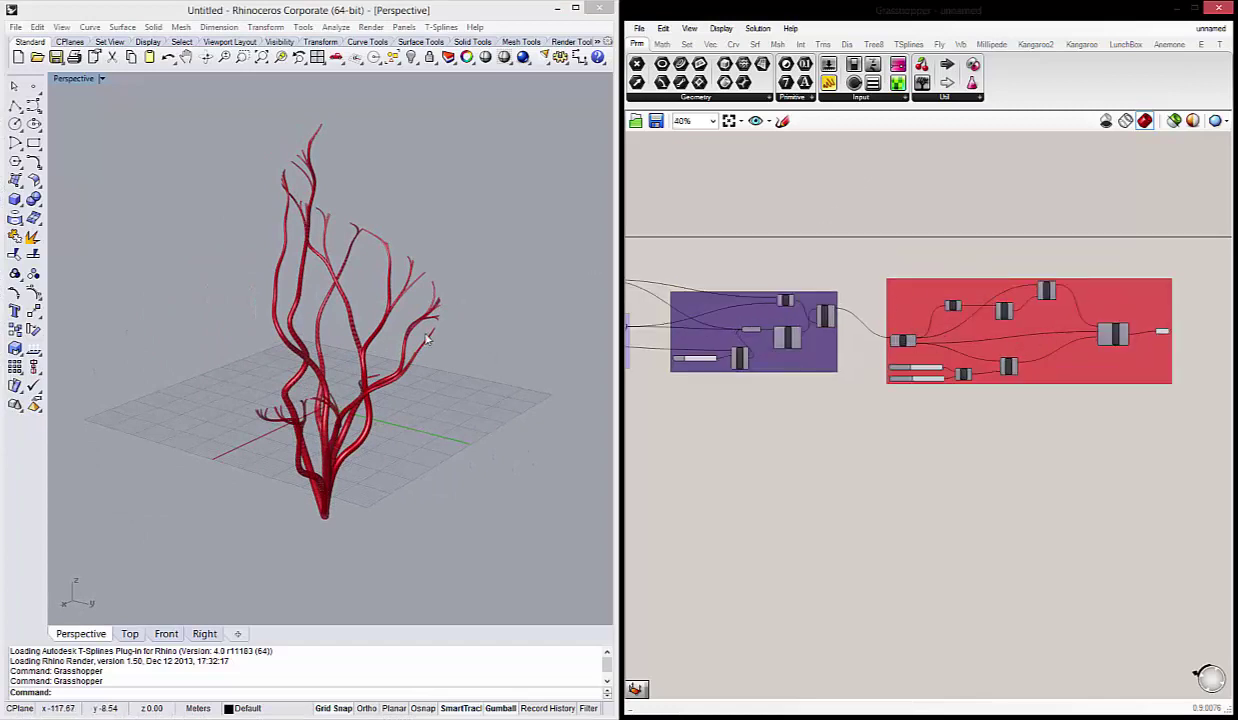
# Bake the red group's Mesh output and enter a name for the baked object.
pyautogui.click(825, 248)
pyautogui.scroll(2, 328, 316)
pyautogui.scroll(-1, 340, 330)
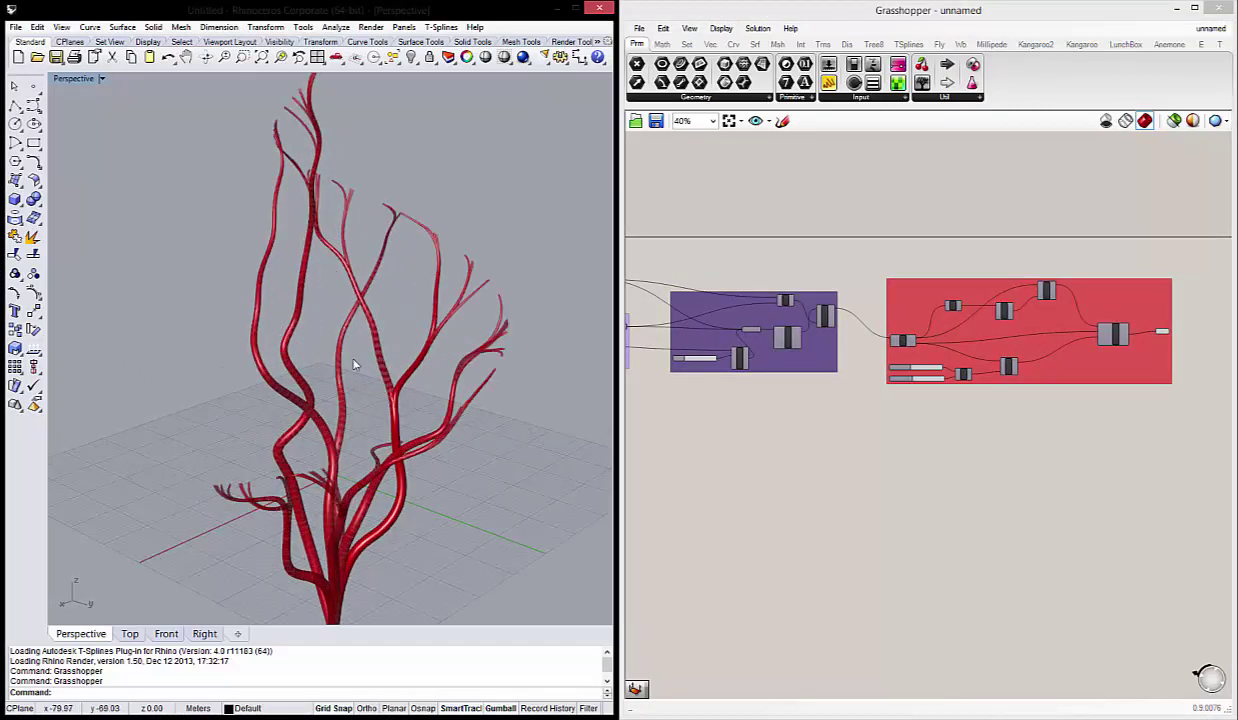
pyautogui.scroll(-1, 344, 340)
pyautogui.click(344, 340)
pyautogui.scroll(-1, 996, 393)
pyautogui.scroll(10, 996, 393)
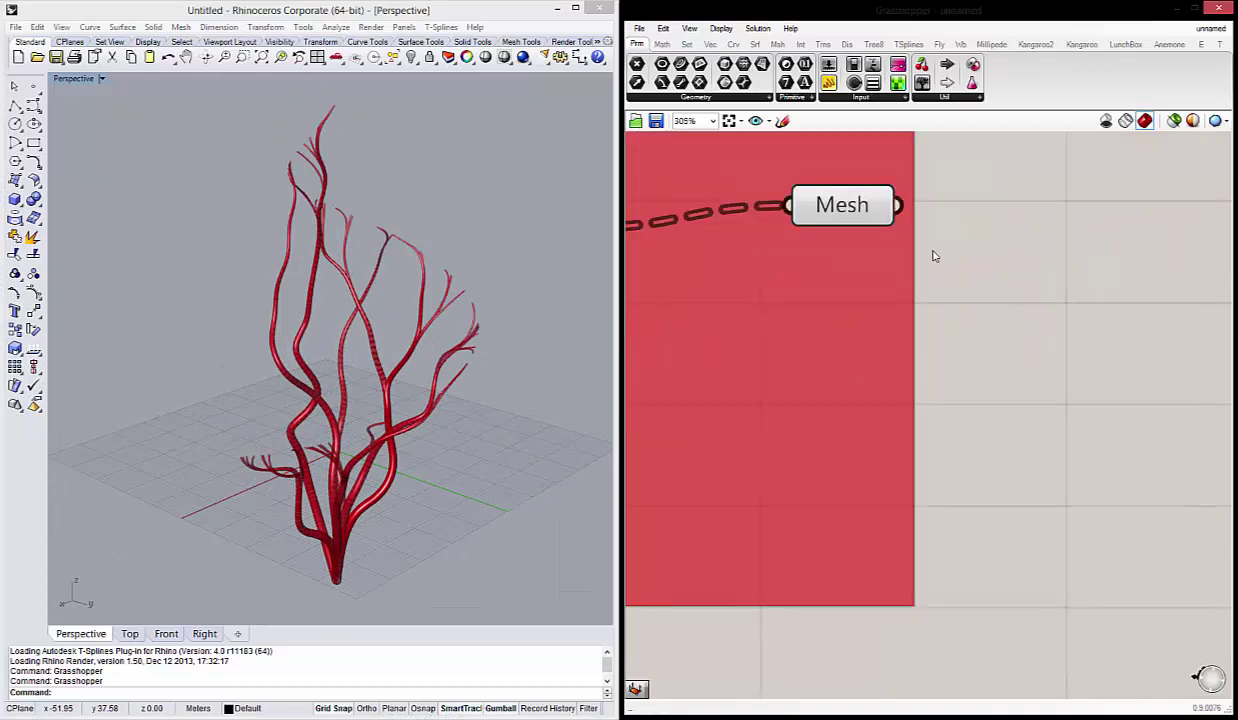
pyautogui.click(834, 215)
pyautogui.rightClick(838, 212)
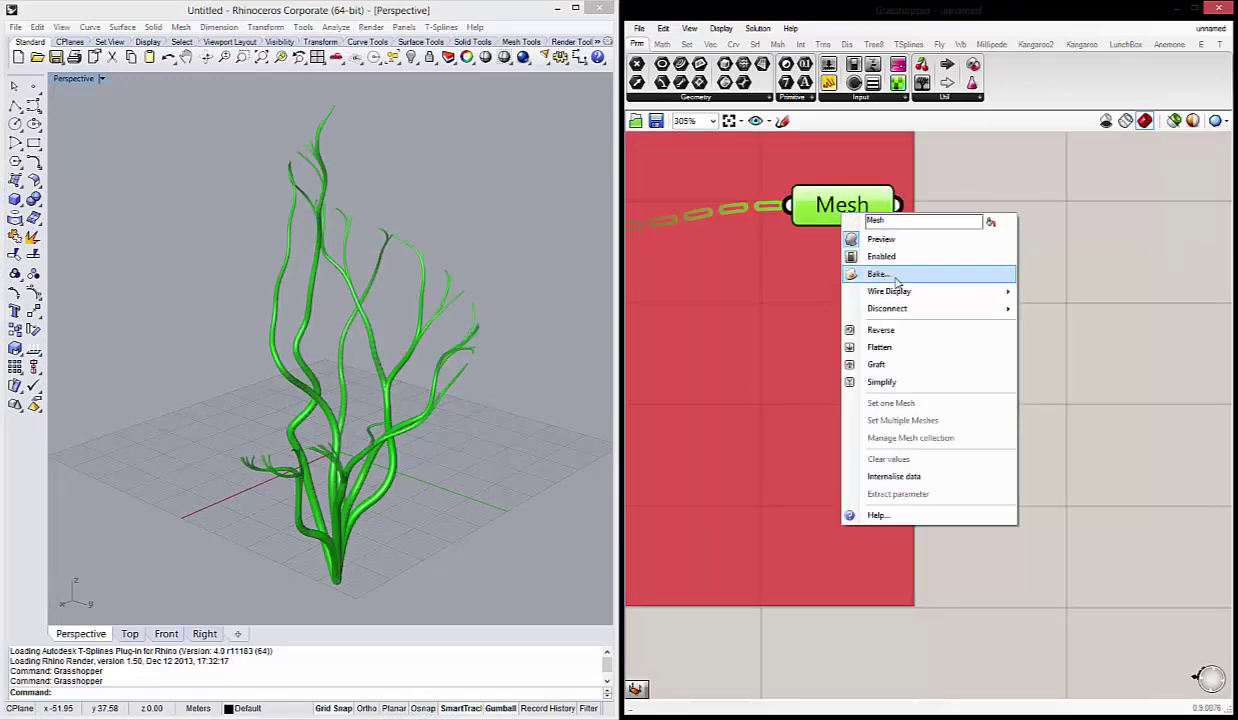
pyautogui.click(877, 274)
pyautogui.click(762, 180)
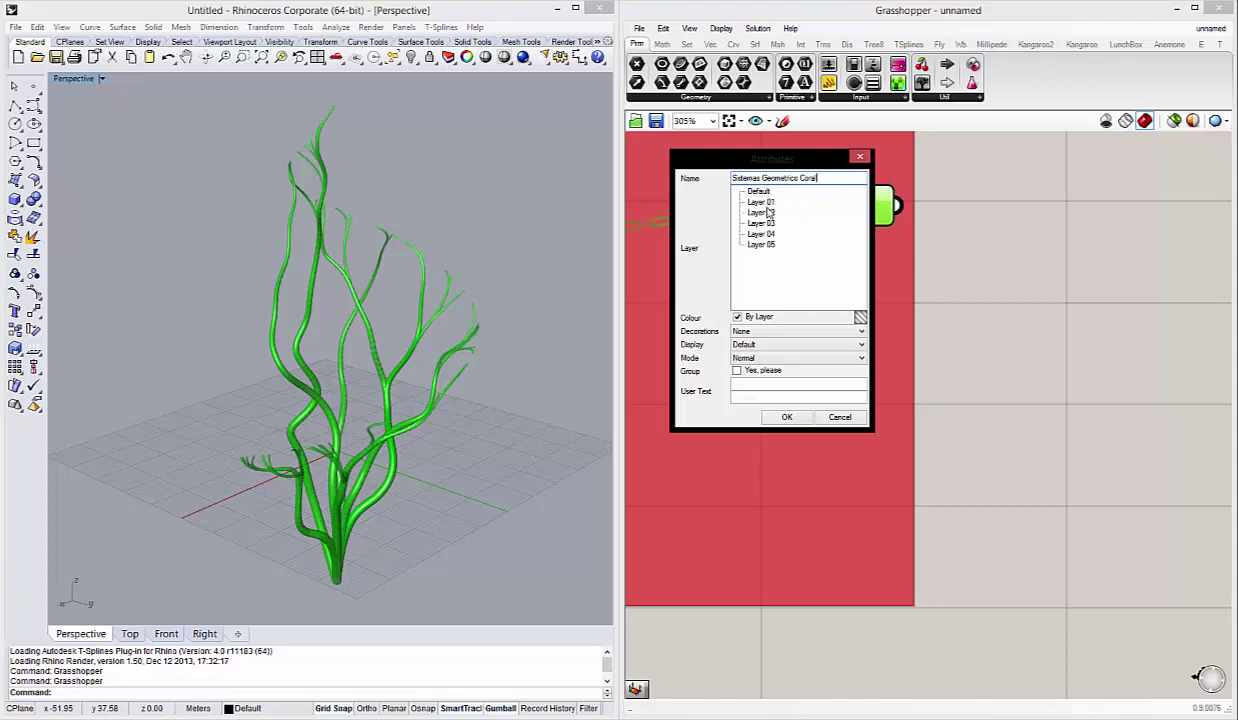
# Bake the coral pipe mesh as a group onto Layer 01.
pyautogui.click(765, 203)
pyautogui.click(760, 371)
pyautogui.click(787, 417)
pyautogui.click(866, 348)
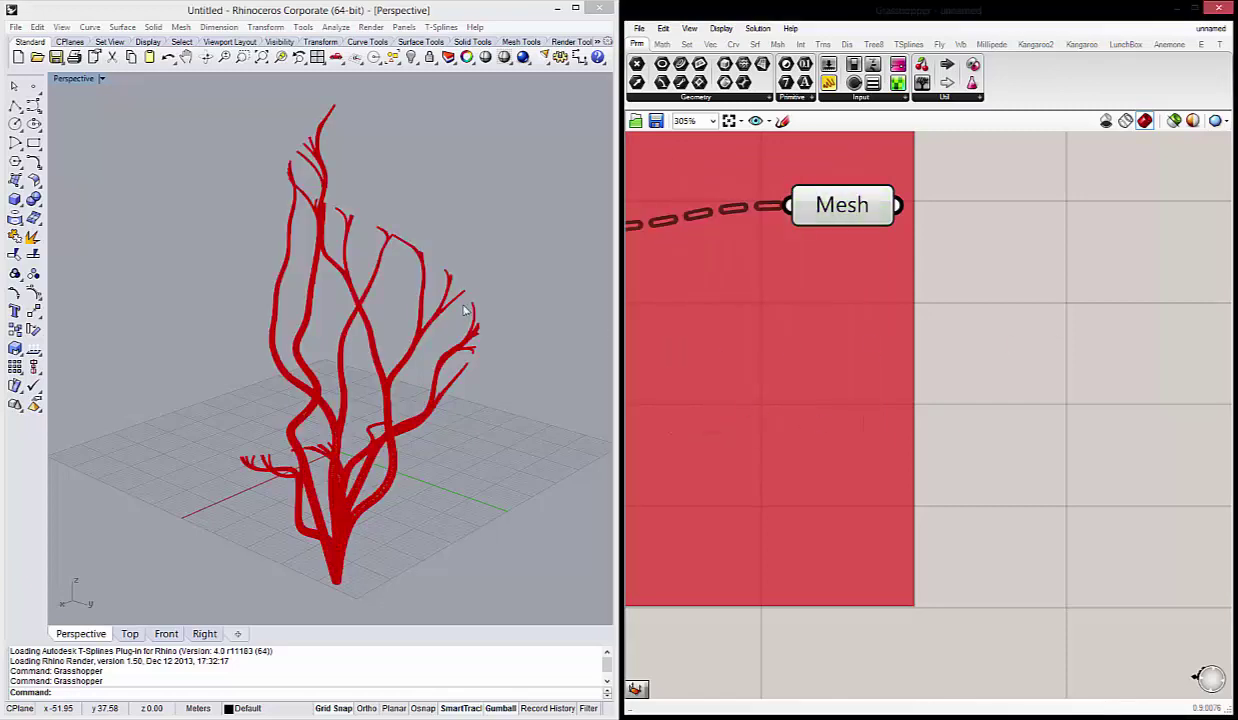
# Zoom the Grasshopper canvas out to show the pipe definition around Mesh.
pyautogui.scroll(-5, 1000, 340)
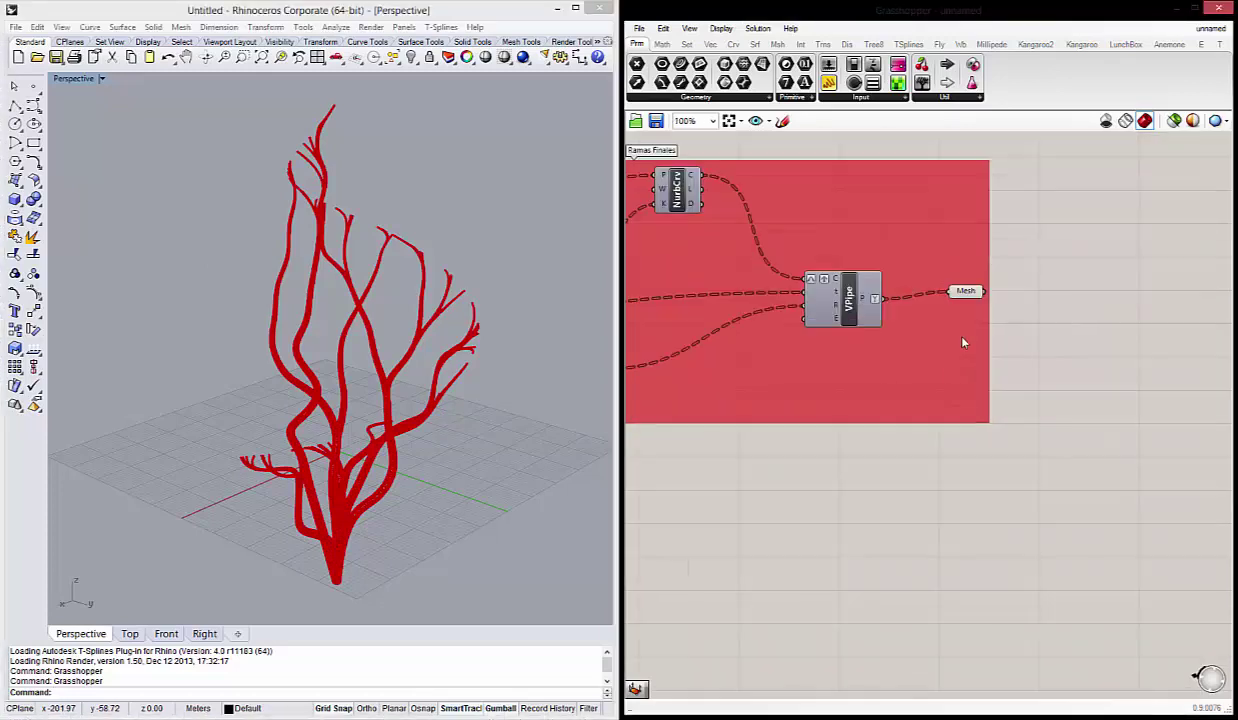
pyautogui.moveTo(909, 337); pyautogui.dragTo(979, 370, button='right')
pyautogui.scroll(-1, 982, 372)
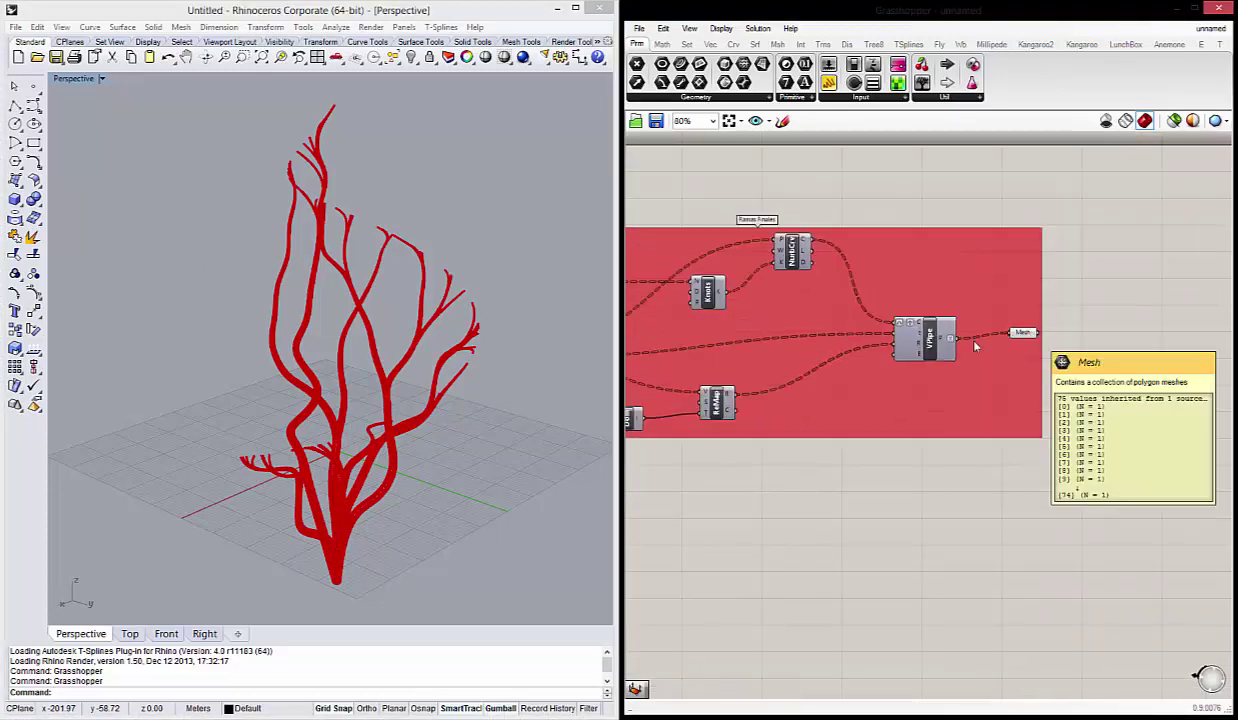
pyautogui.scroll(-2, 198, 235)
# Switch the Perspective viewport to Rendered display mode.
pyautogui.click(102, 78)
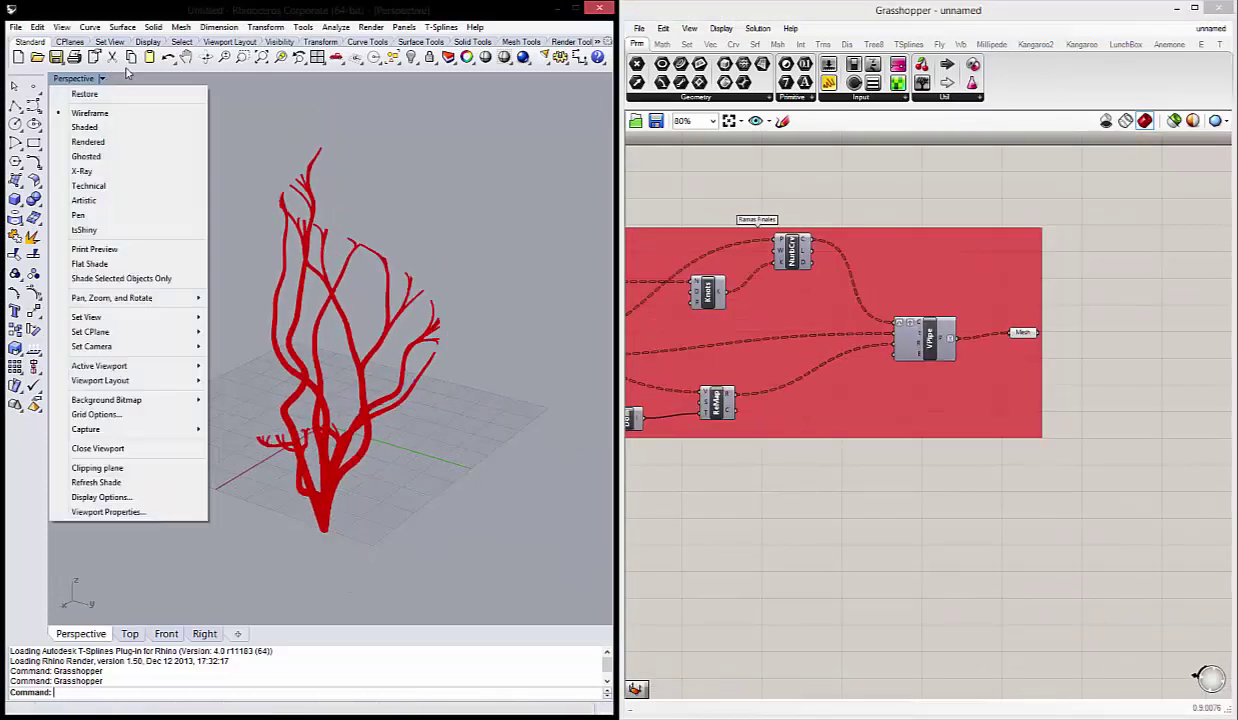
pyautogui.click(90, 140)
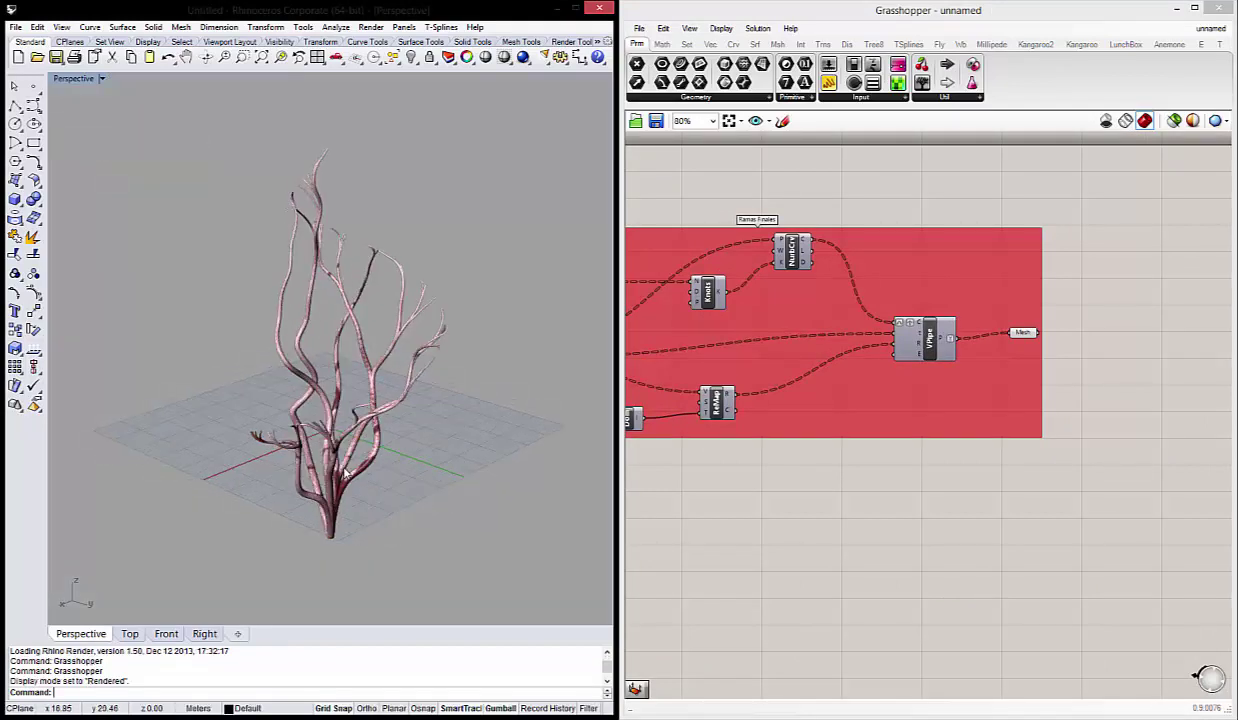
pyautogui.scroll(3, 363, 476)
pyautogui.scroll(-3, 363, 470)
pyautogui.scroll(1, 365, 455)
pyautogui.moveTo(363, 457); pyautogui.dragTo(376, 474, button='right')
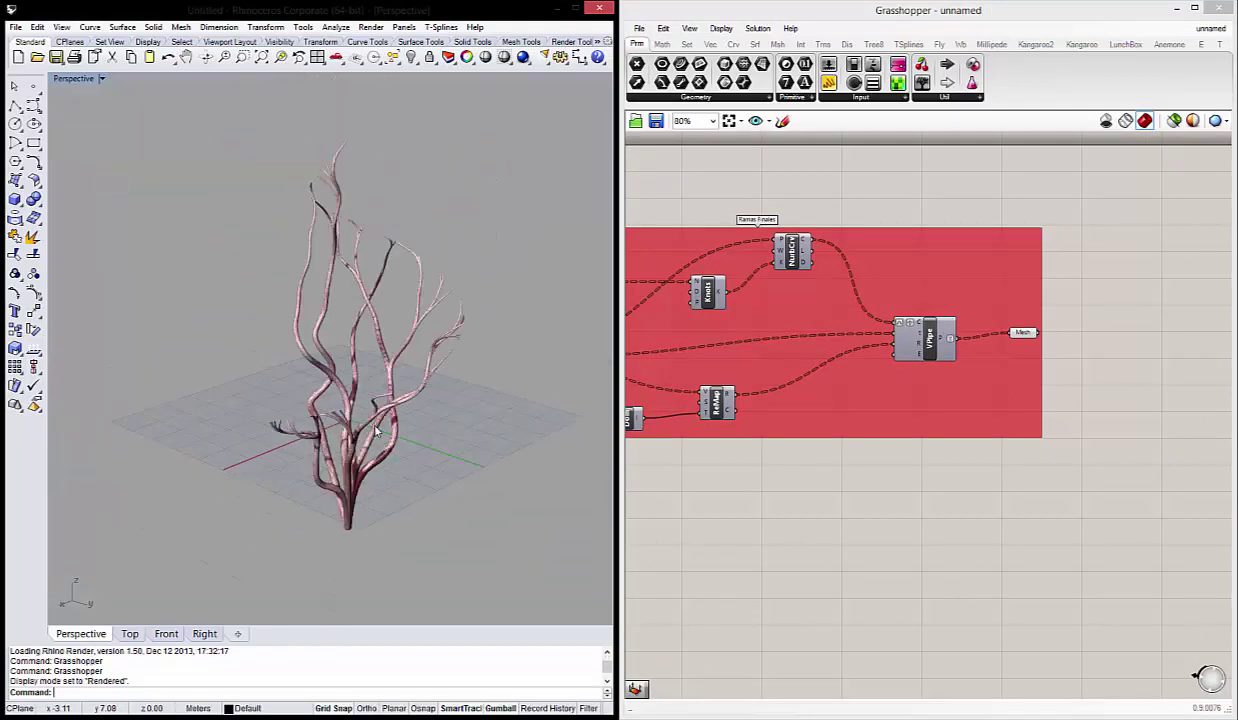
# Select the baked coral and Alt-drag a duplicate copy to its left.
pyautogui.click(380, 474)
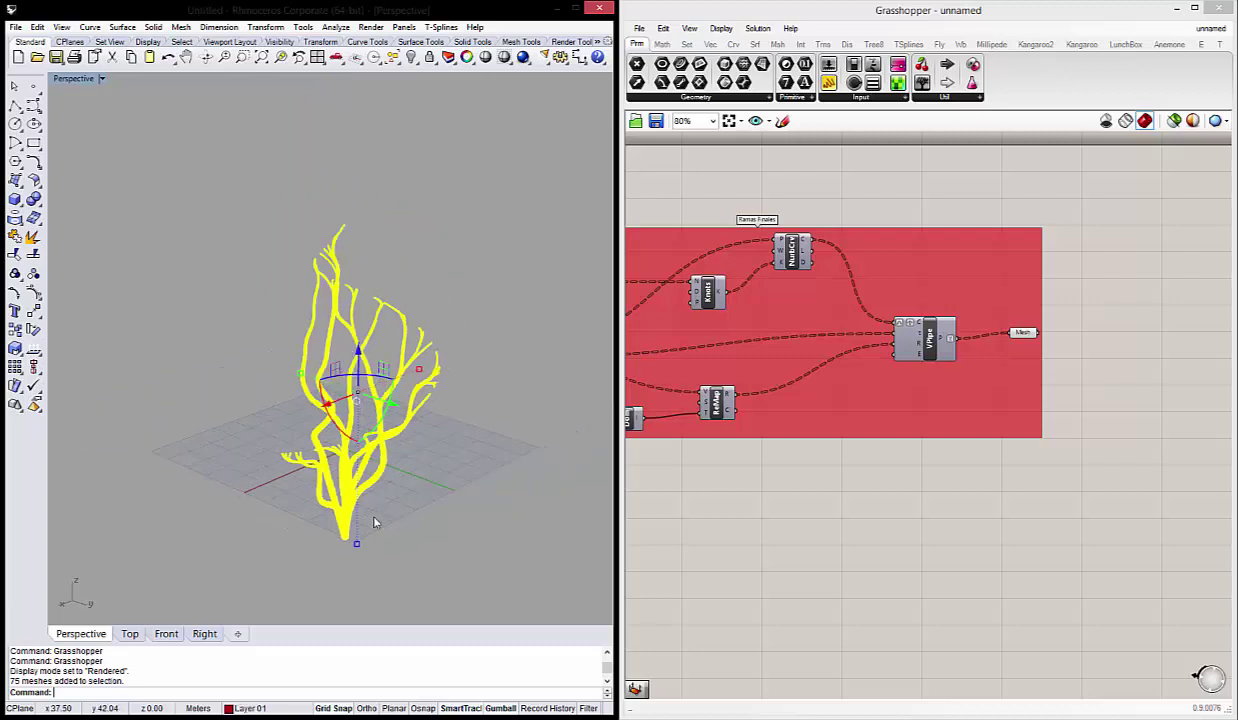
pyautogui.moveTo(354, 539); pyautogui.dragTo(362, 553, button='right')
pyautogui.keyDown('alt'); pyautogui.moveTo(398, 388); pyautogui.dragTo(240, 539); pyautogui.keyUp('alt')
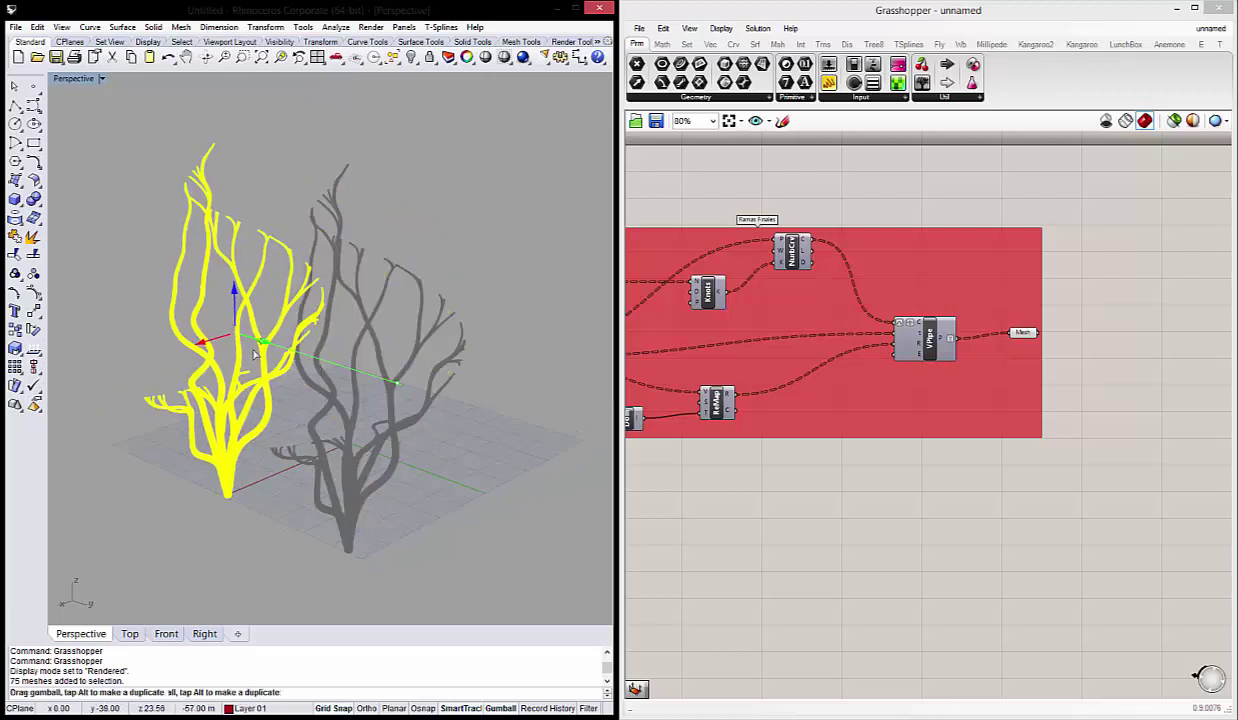
pyautogui.scroll(2, 240, 539)
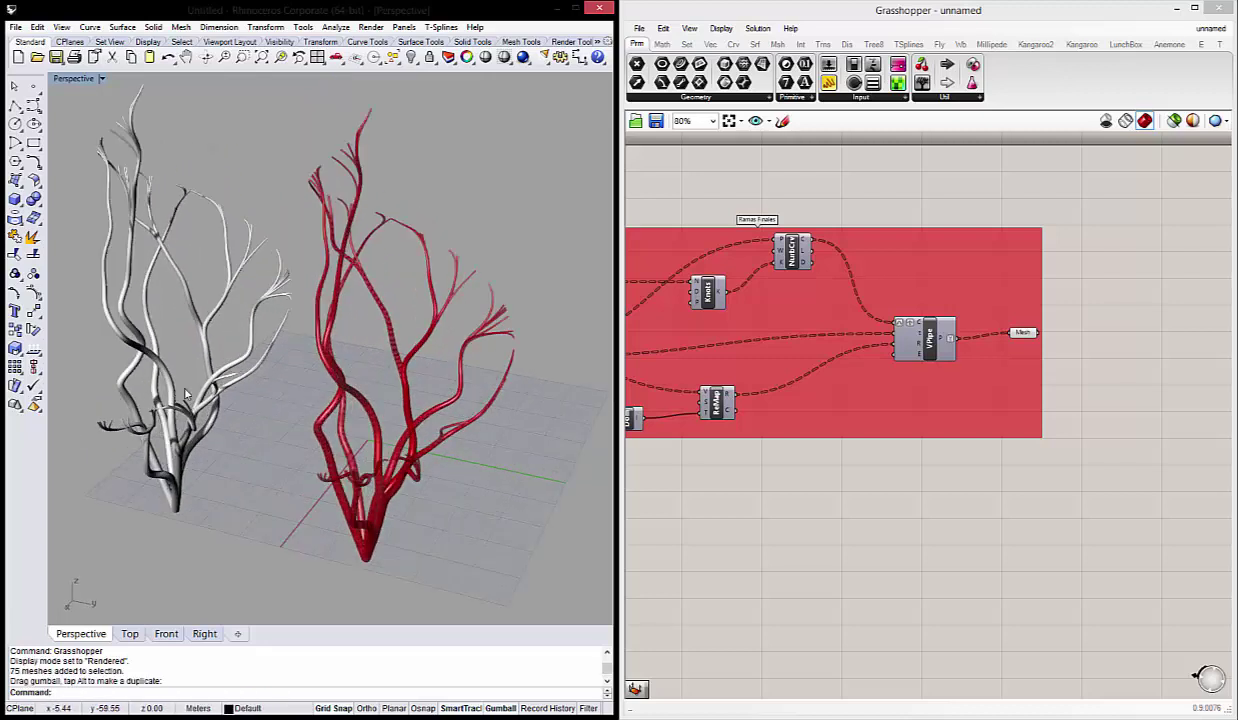
# Set the Radio Superior slider to 0.1.
pyautogui.scroll(-1, 1038, 428)
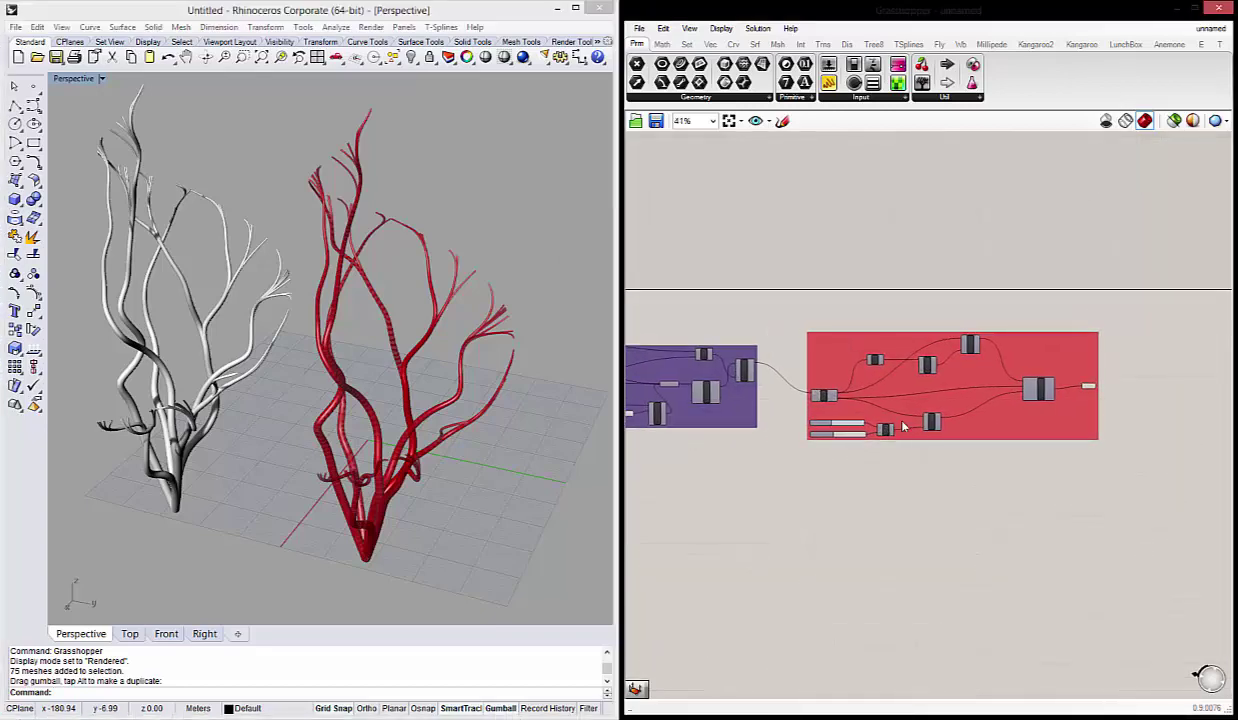
pyautogui.scroll(2, 960, 430)
pyautogui.scroll(1, 896, 435)
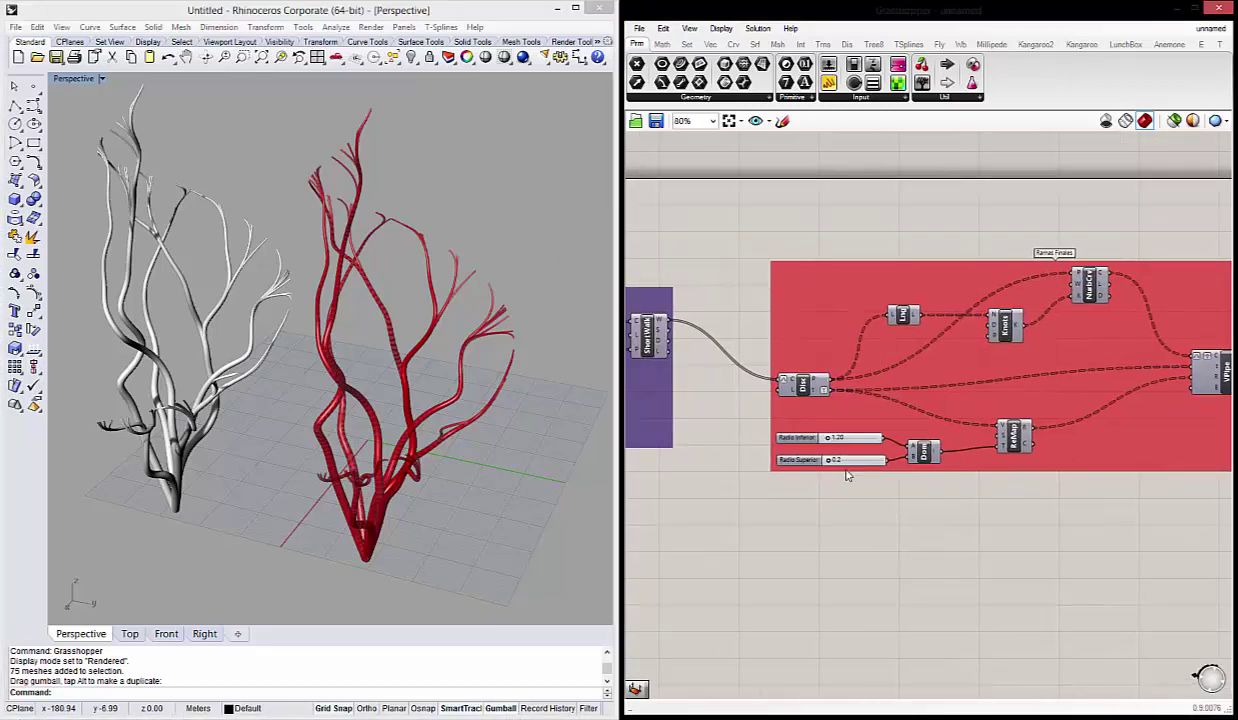
pyautogui.scroll(4, 801, 435)
pyautogui.doubleClick(802, 438)
pyautogui.press('BackSpace')
pyautogui.write('.')
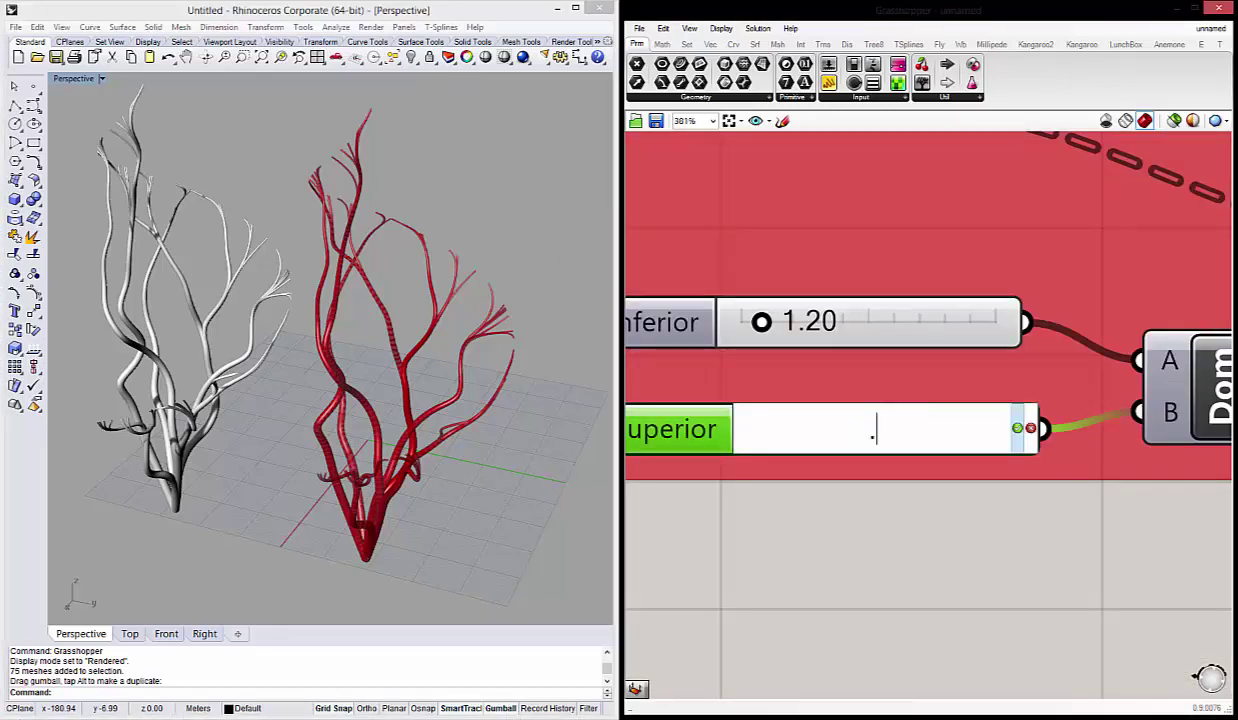
pyautogui.write('1')
pyautogui.press('Return')
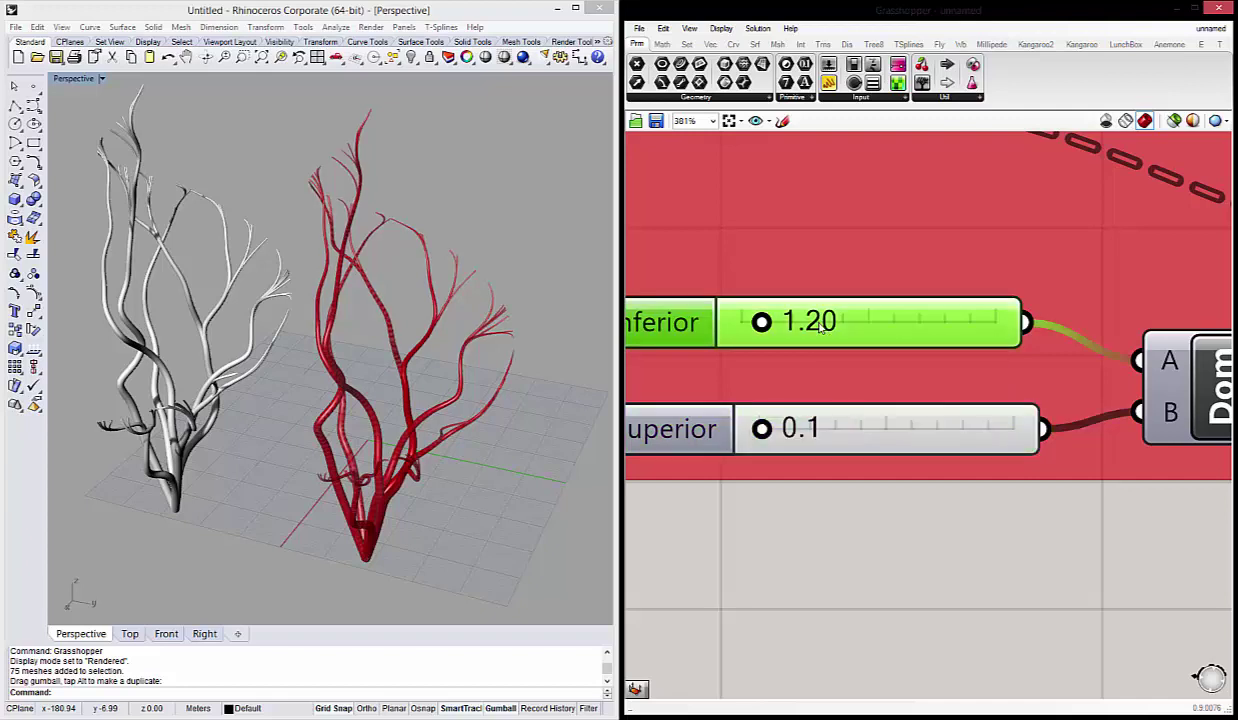
# Set the Radio Inferior slider to 0.75.
pyautogui.doubleClick(822, 330)
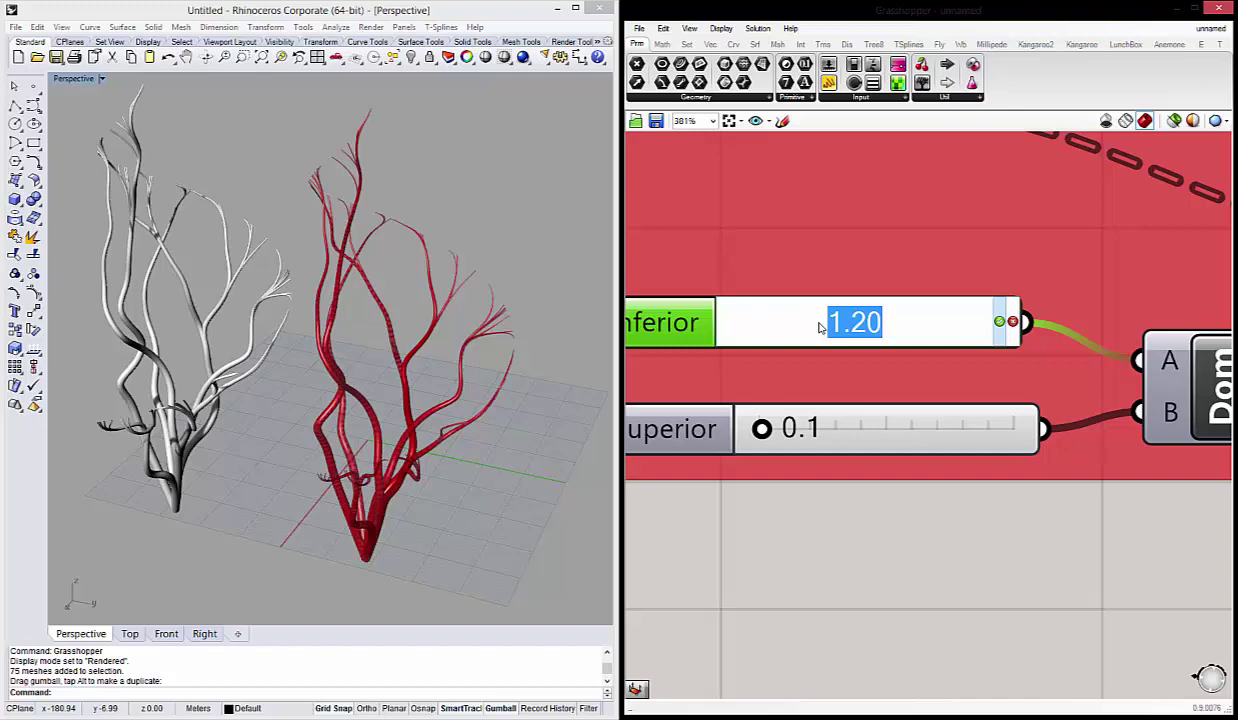
pyautogui.press('BackSpace')
pyautogui.write('.75')
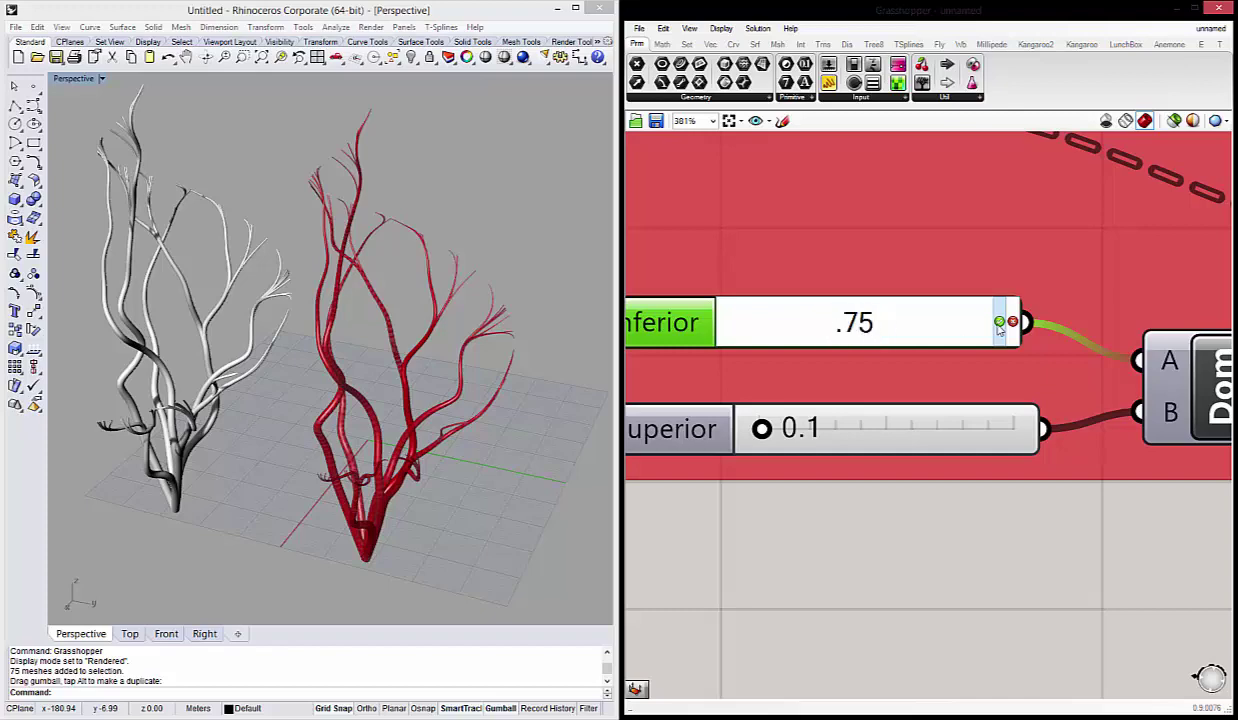
pyautogui.press('Return')
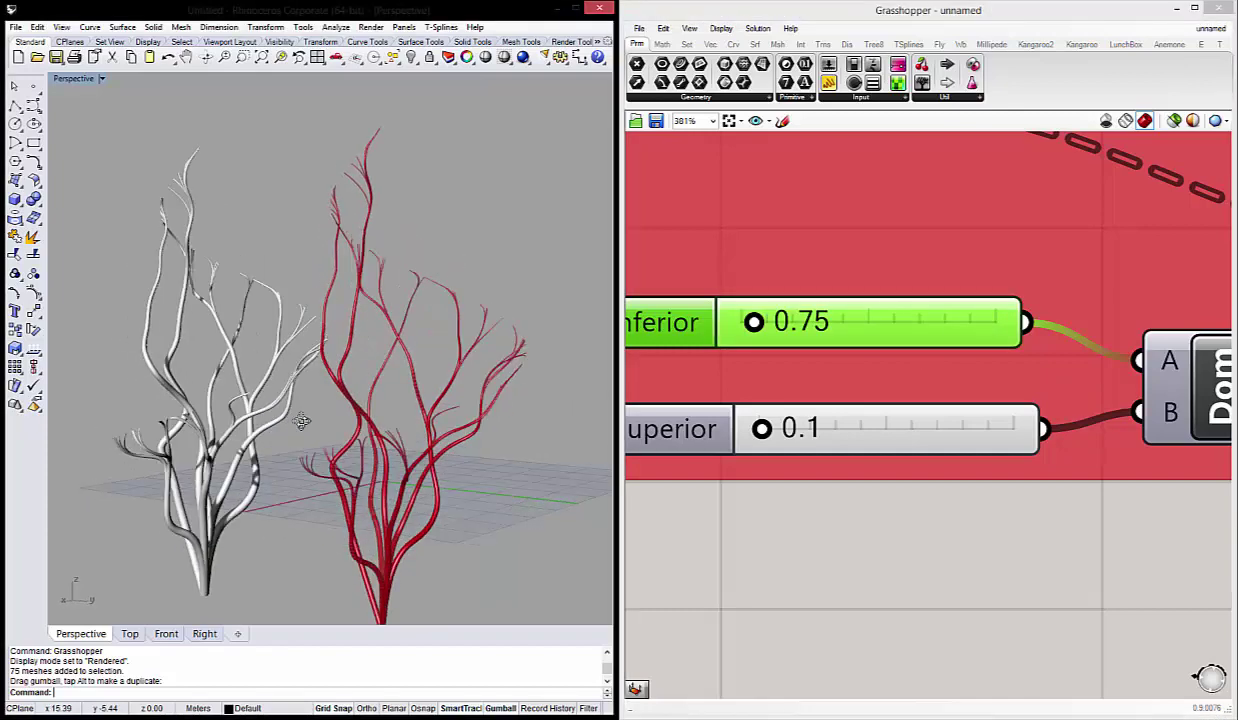
pyautogui.scroll(-3, 838, 546)
# Edit the Number slider and confirm its value of 50.
pyautogui.scroll(-3, 967, 484)
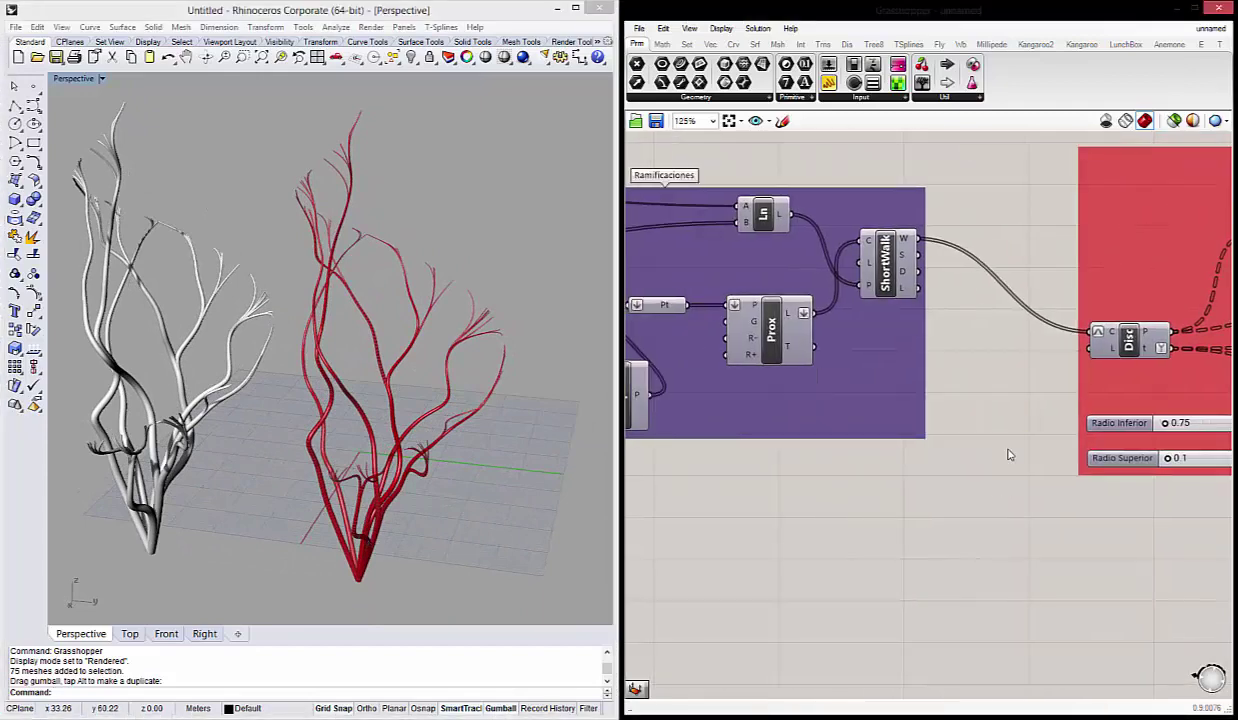
pyautogui.scroll(-2, 1008, 456)
pyautogui.scroll(2, 886, 402)
pyautogui.scroll(-3, 1195, 400)
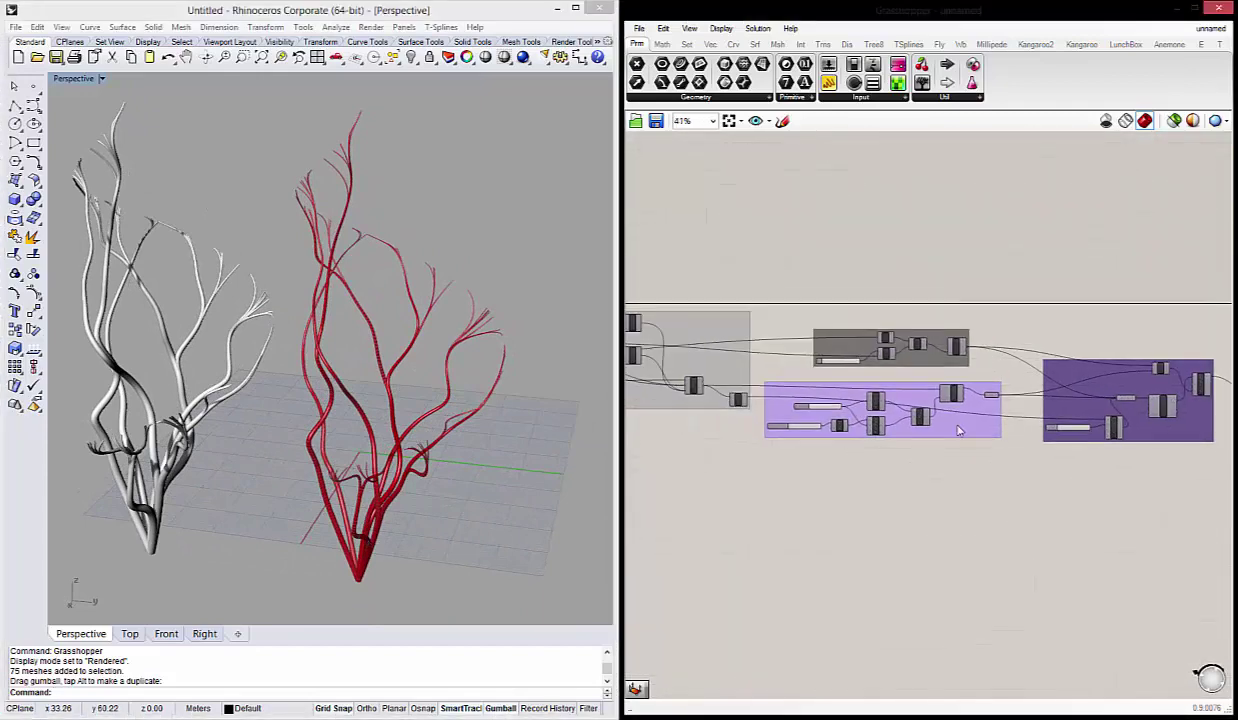
pyautogui.scroll(1, 815, 404)
pyautogui.scroll(2, 815, 404)
pyautogui.scroll(1, 815, 404)
pyautogui.doubleClick(811, 409)
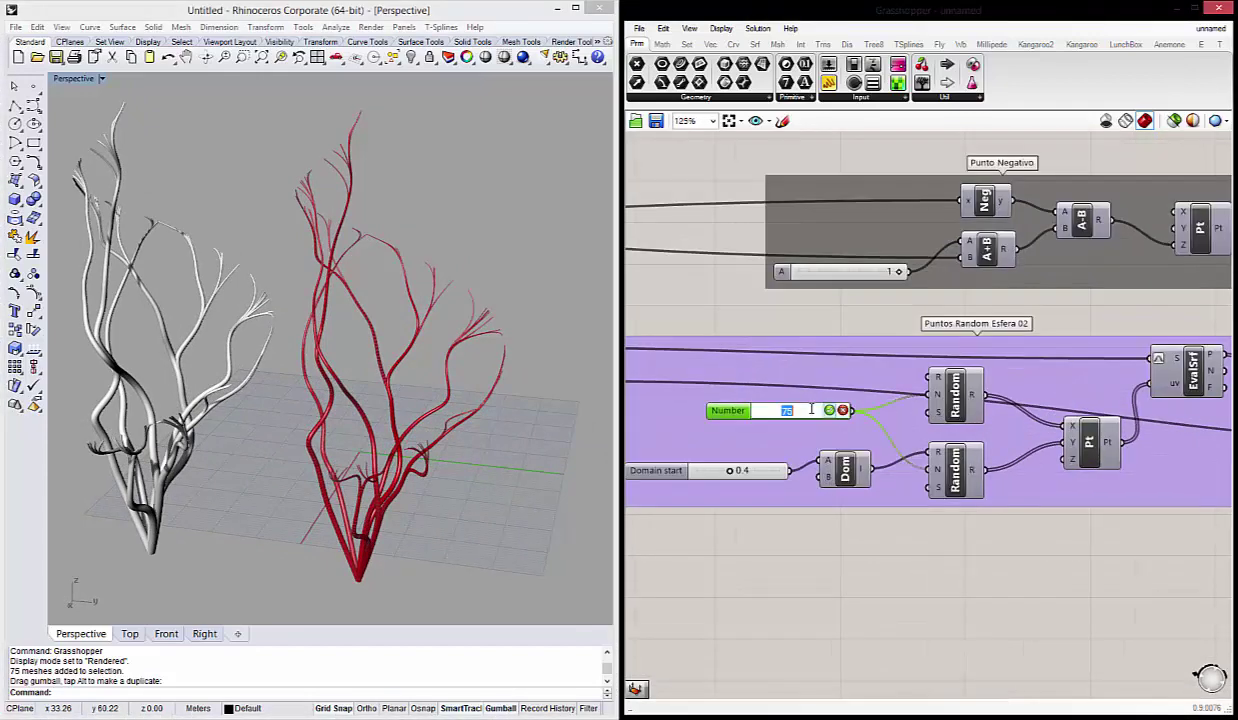
pyautogui.scroll(1, 828, 412)
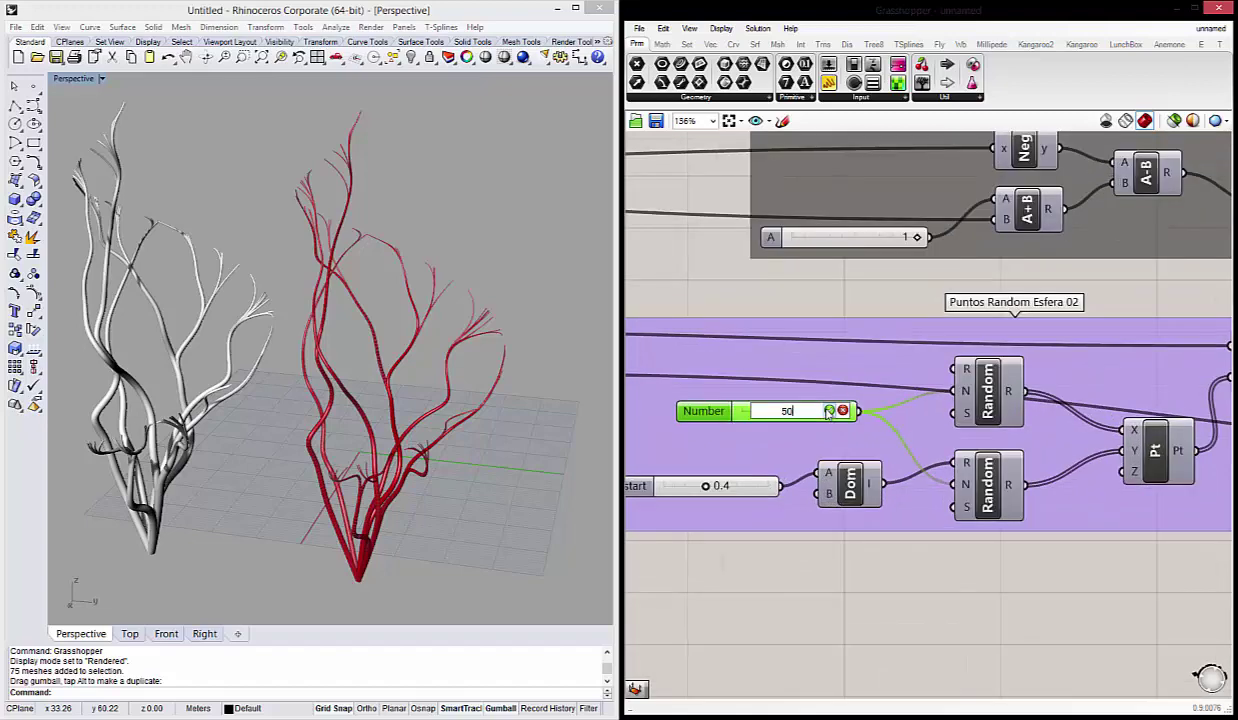
pyautogui.click(829, 411)
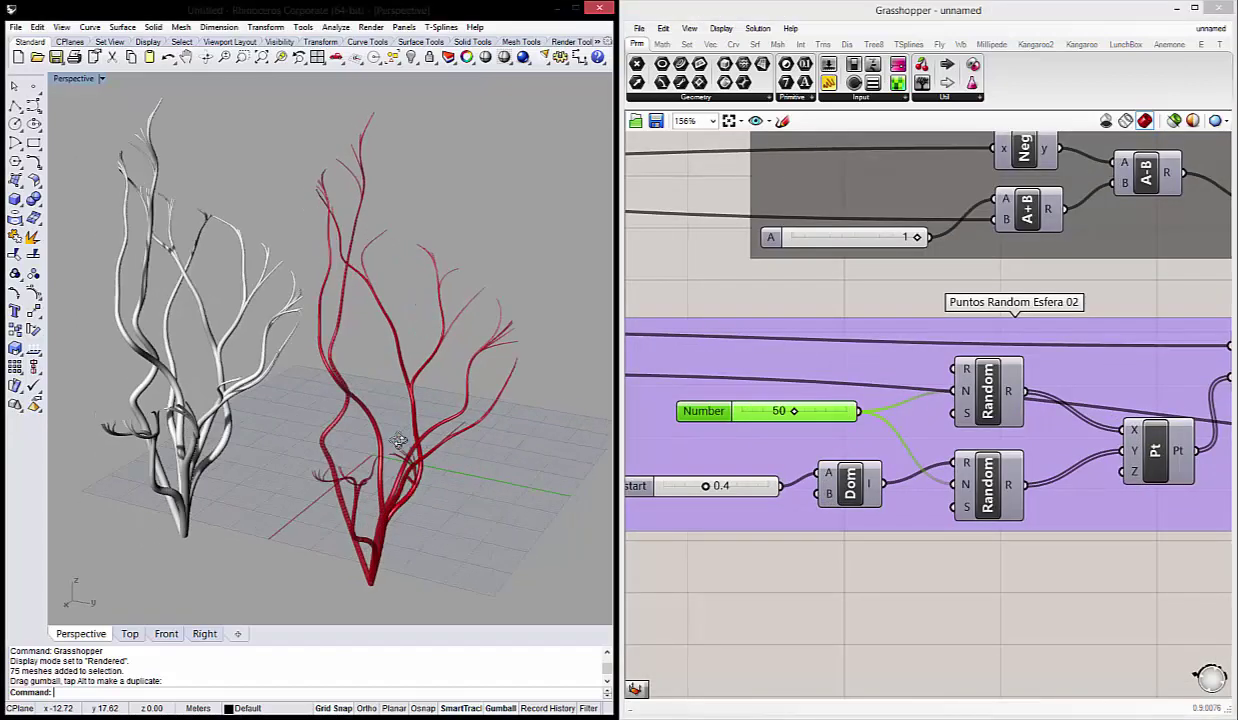
# Set the Length slider to 15 and inspect the regenerated coral.
pyautogui.scroll(-4, 710, 390)
pyautogui.scroll(1, 710, 390)
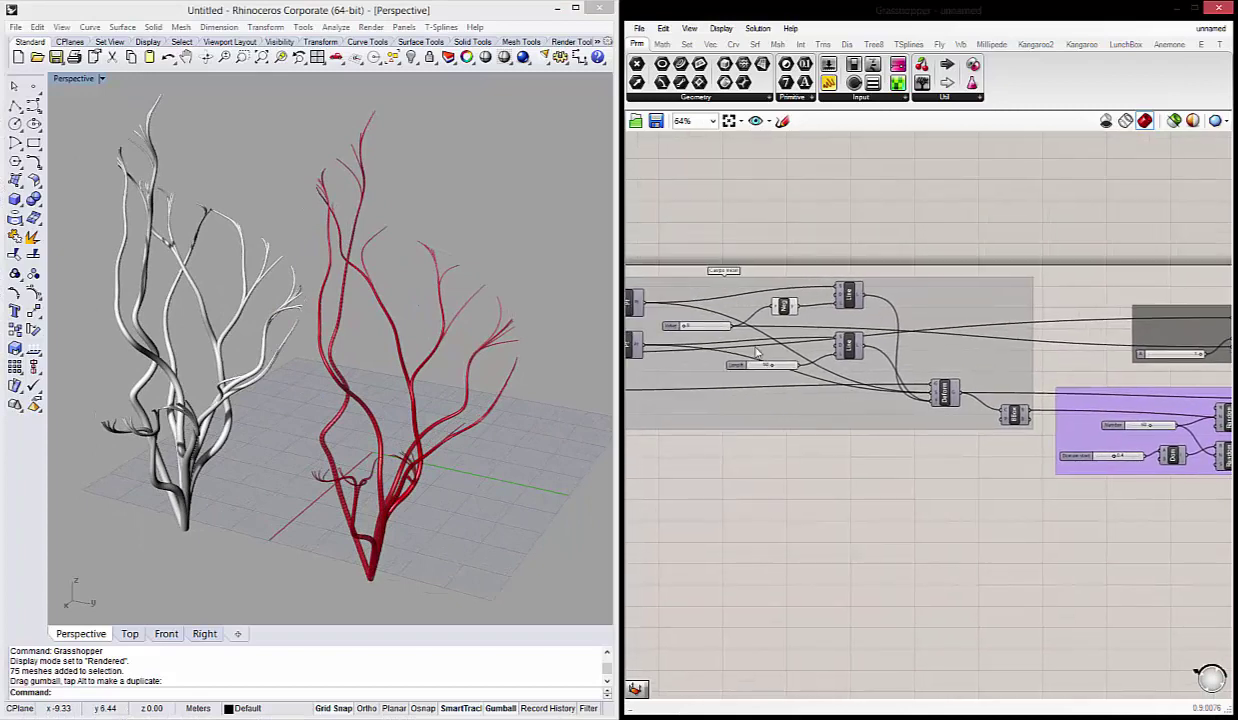
pyautogui.scroll(1, 770, 392)
pyautogui.scroll(1, 840, 393)
pyautogui.scroll(1, 900, 395)
pyautogui.doubleClick(912, 394)
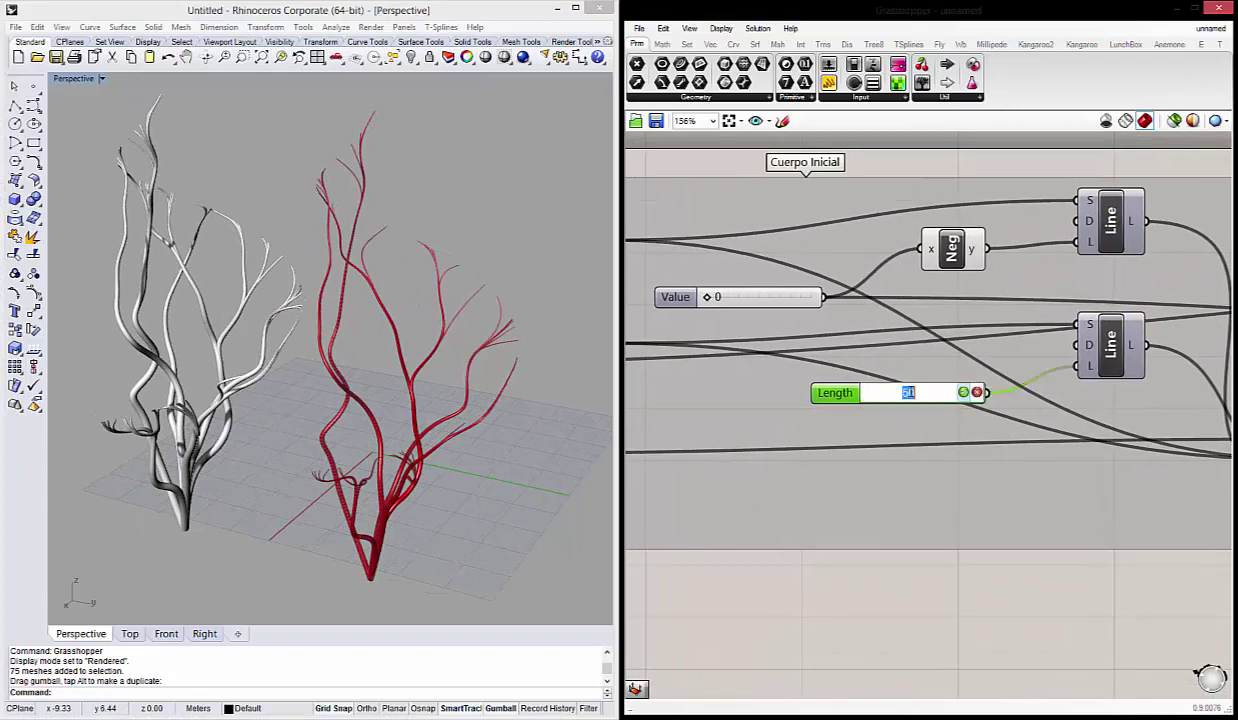
pyautogui.write('5')
pyautogui.press('Return')
pyautogui.moveTo(470, 500)
pyautogui.mouseDown(button='right')
pyautogui.moveTo(408, 561)
pyautogui.moveTo(890, 594)
pyautogui.mouseUp(button='right')
# Edit the slider value again and orbit to inspect the smaller red coral.
pyautogui.scroll(-3, 893, 525)
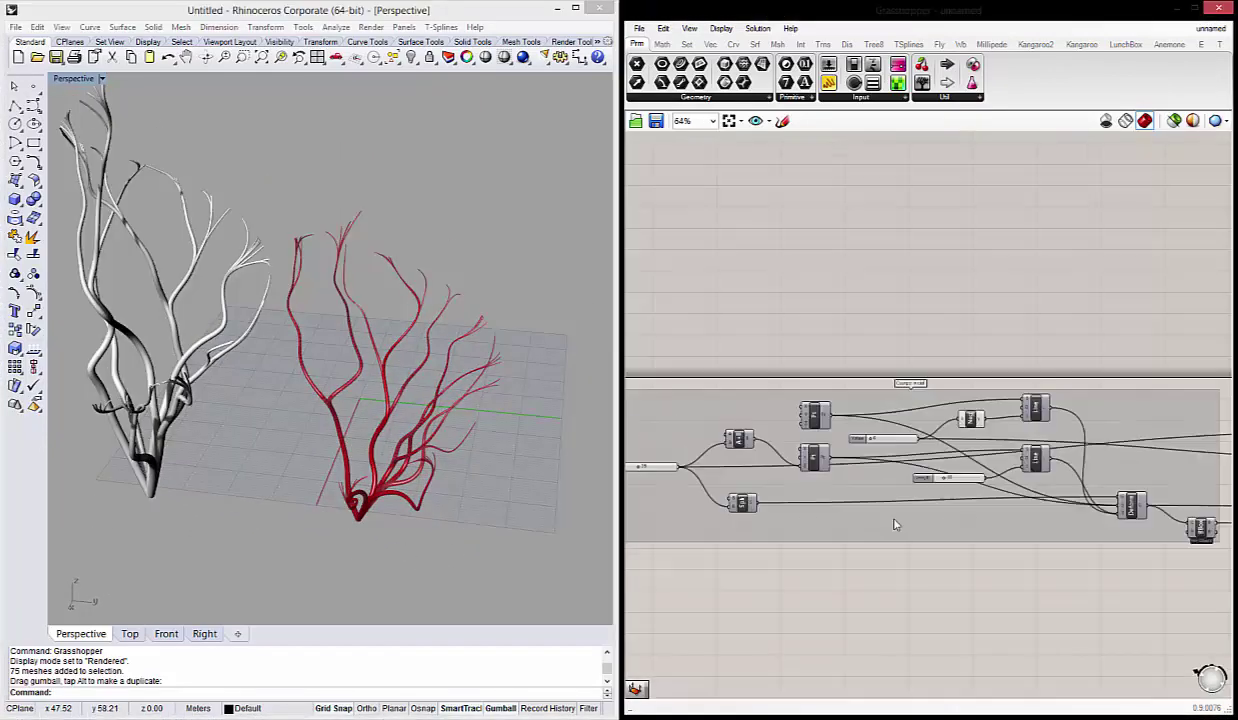
pyautogui.scroll(2, 807, 525)
pyautogui.scroll(3, 783, 490)
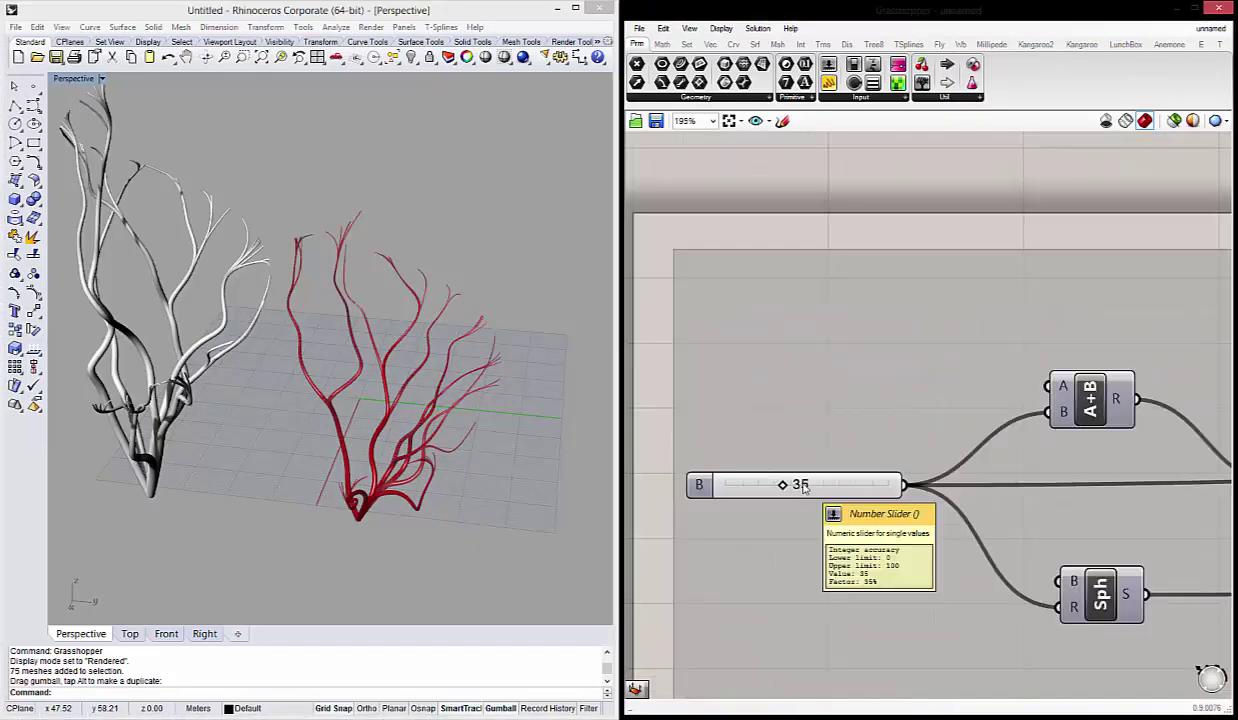
pyautogui.doubleClick(893, 500)
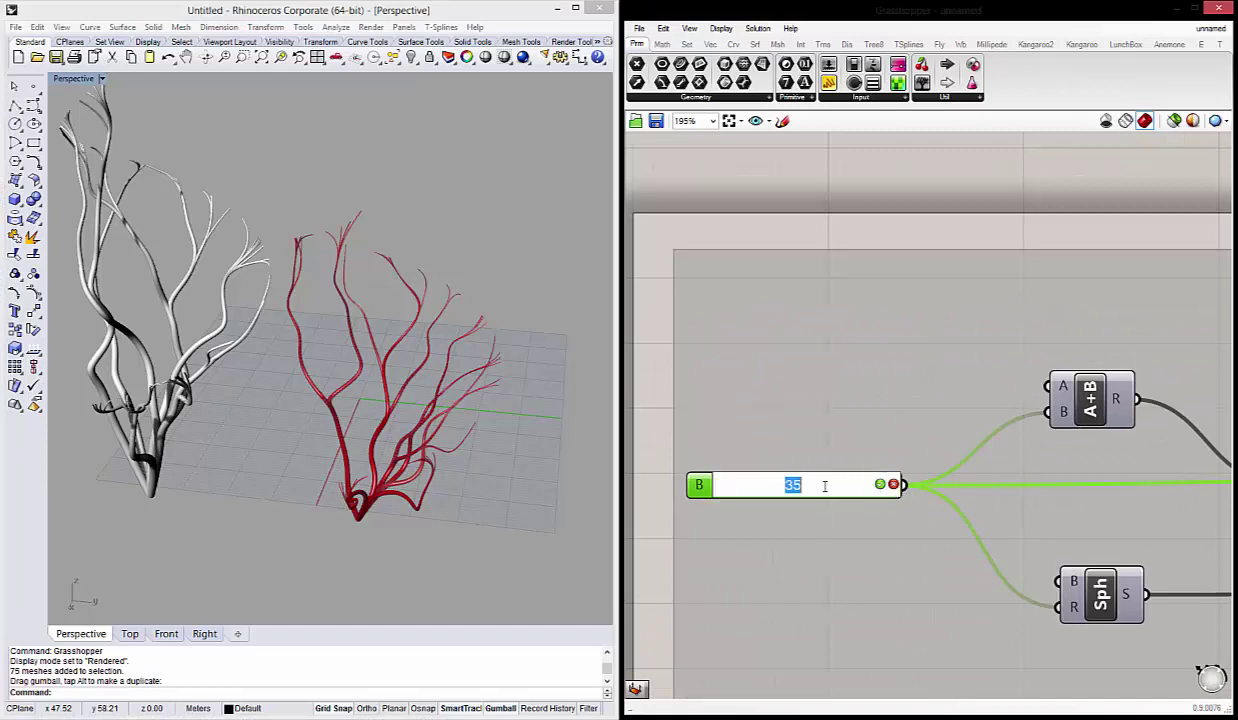
pyautogui.write('1')
pyautogui.moveTo(439, 423); pyautogui.dragTo(421, 449, button='right')
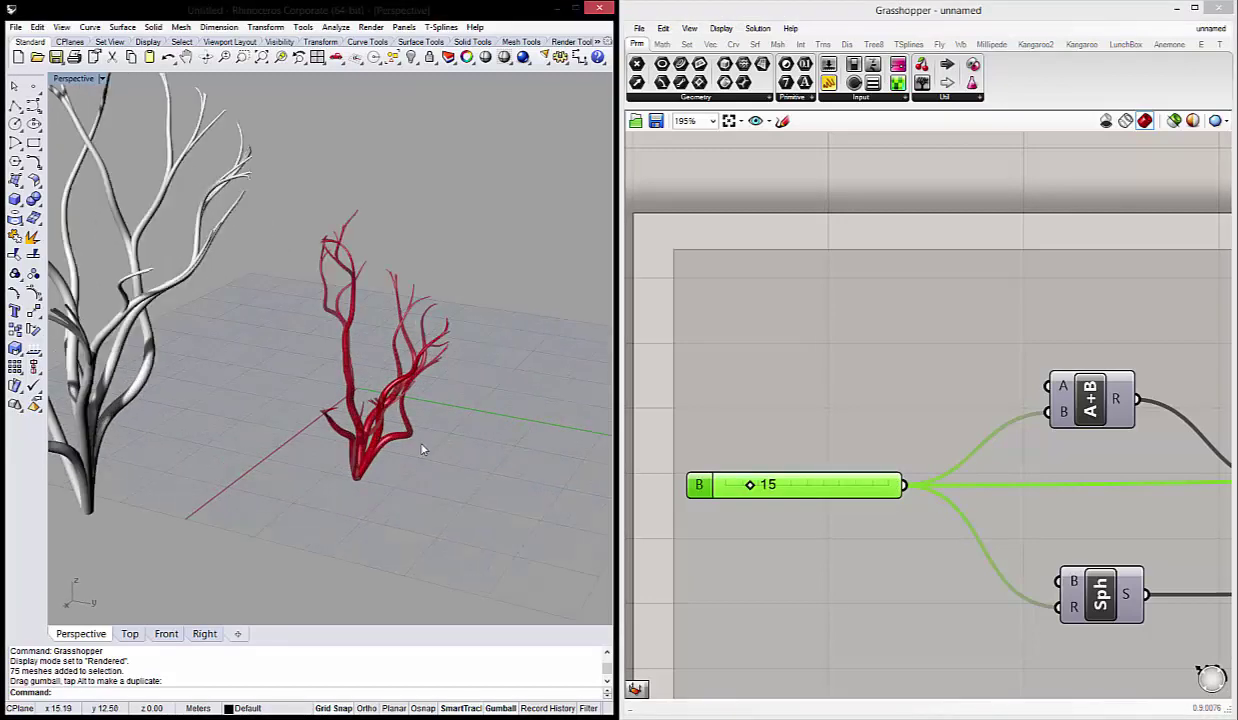
pyautogui.scroll(3, 421, 449)
pyautogui.scroll(-5, 950, 425)
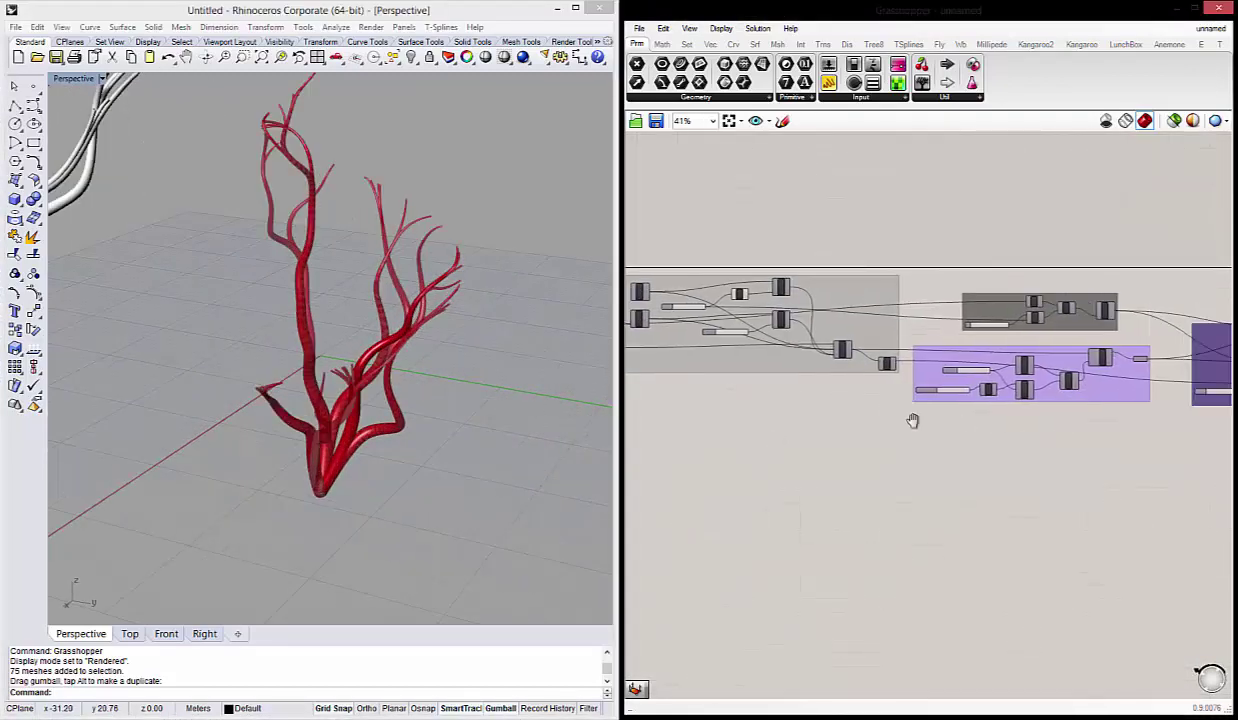
# Bake the smaller coral mesh as grouped object SGC 02 on Layer 02.
pyautogui.moveTo(912, 420); pyautogui.dragTo(959, 442, button='right')
pyautogui.scroll(5, 1097, 367)
pyautogui.scroll(-2, 1107, 378)
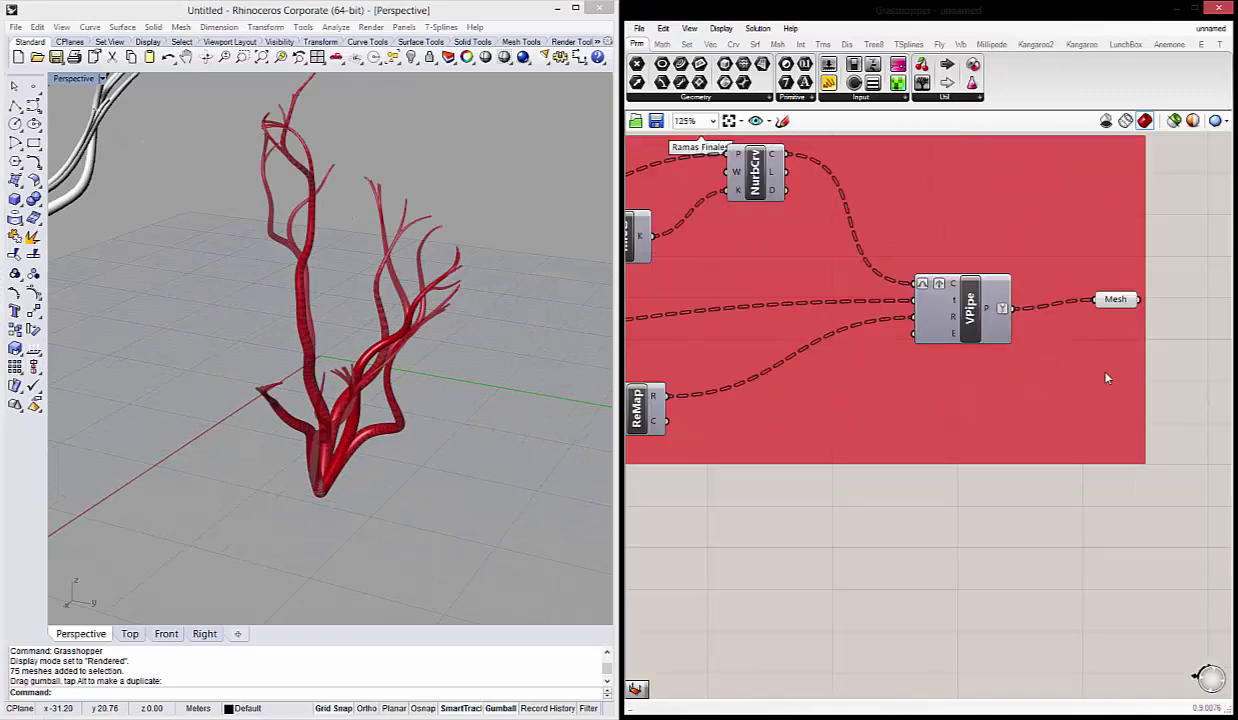
pyautogui.scroll(2, 1060, 340)
pyautogui.rightClick(955, 285)
pyautogui.click(975, 345)
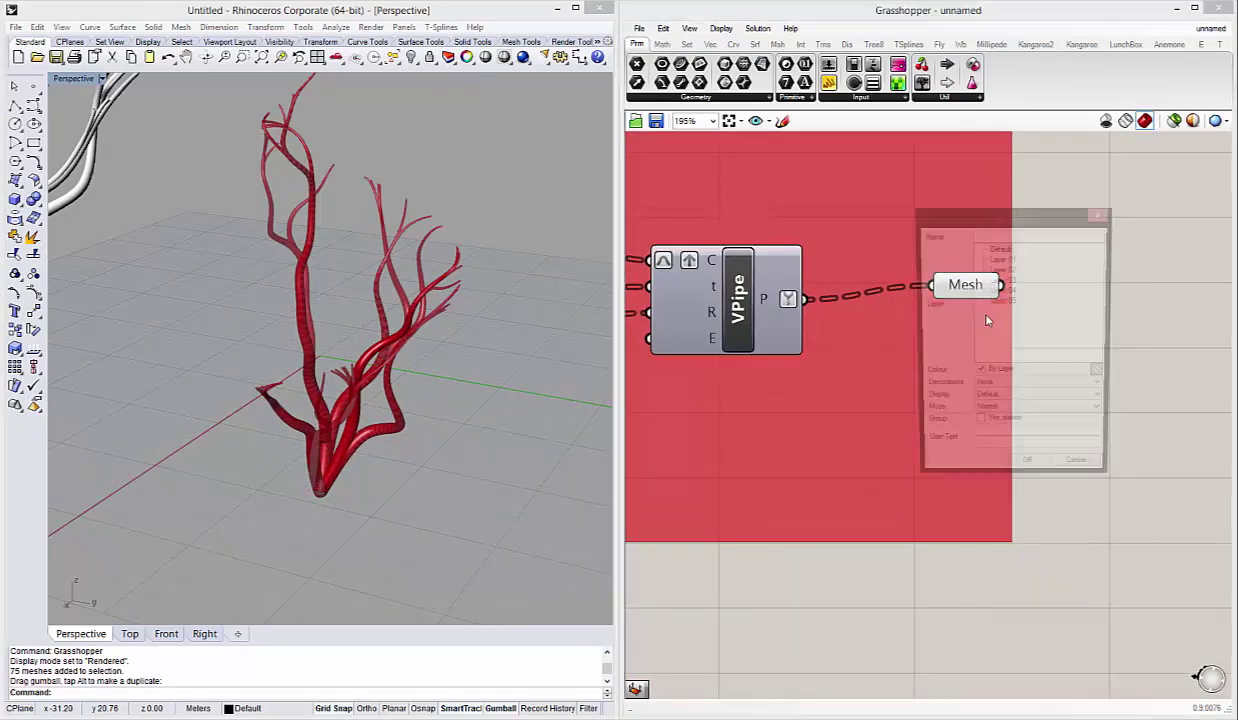
pyautogui.moveTo(968, 217); pyautogui.dragTo(748, 200)
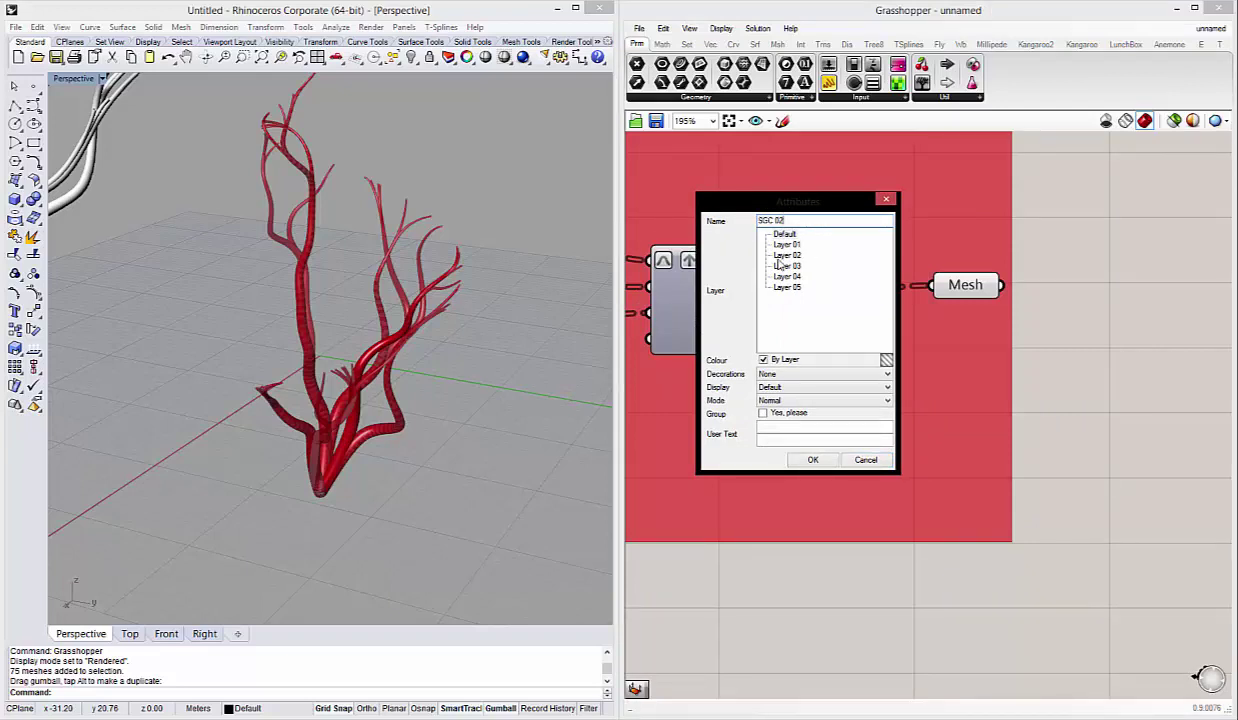
pyautogui.click(786, 255)
pyautogui.click(764, 413)
pyautogui.click(813, 459)
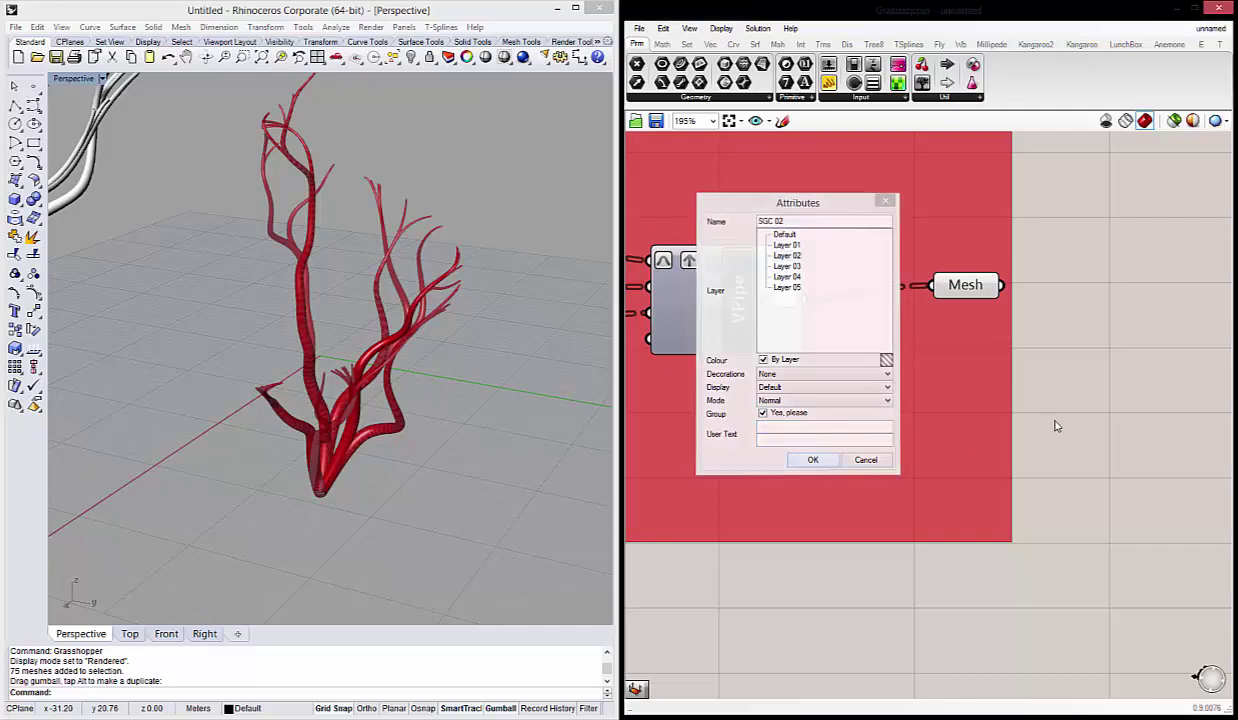
# Turn off the Mesh parameter's Grasshopper preview.
pyautogui.click(975, 288)
pyautogui.rightClick(970, 287)
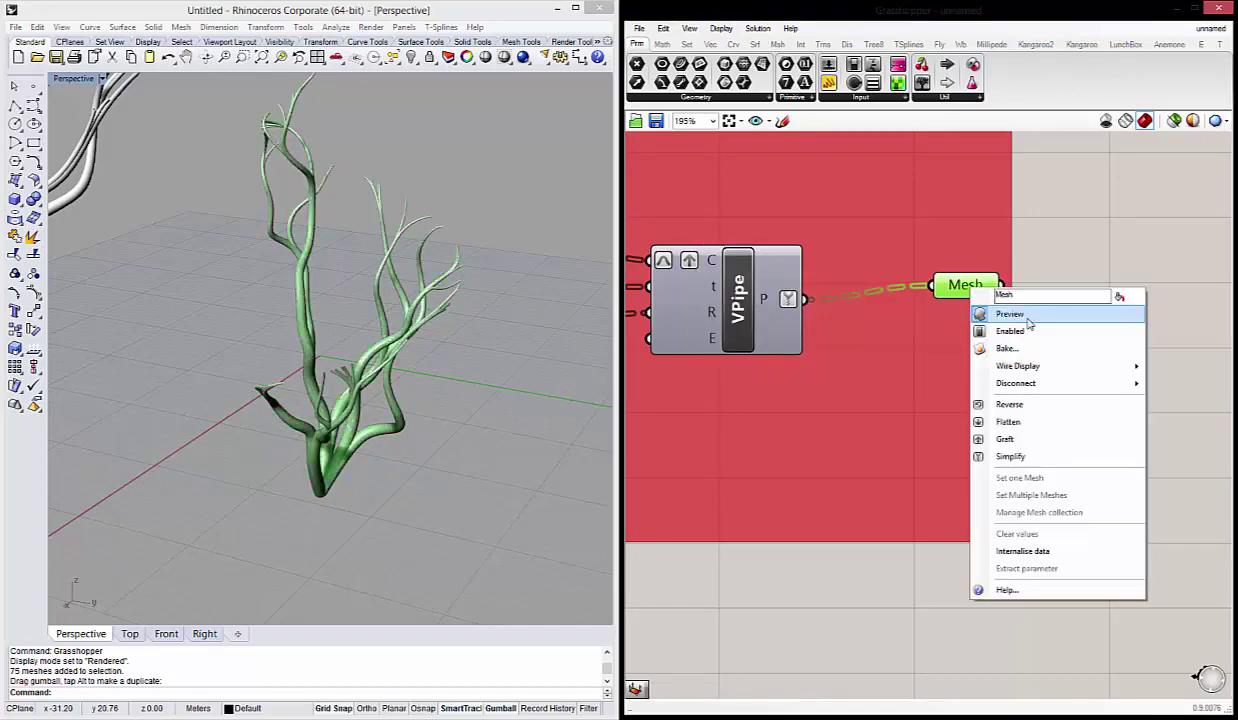
pyautogui.click(995, 312)
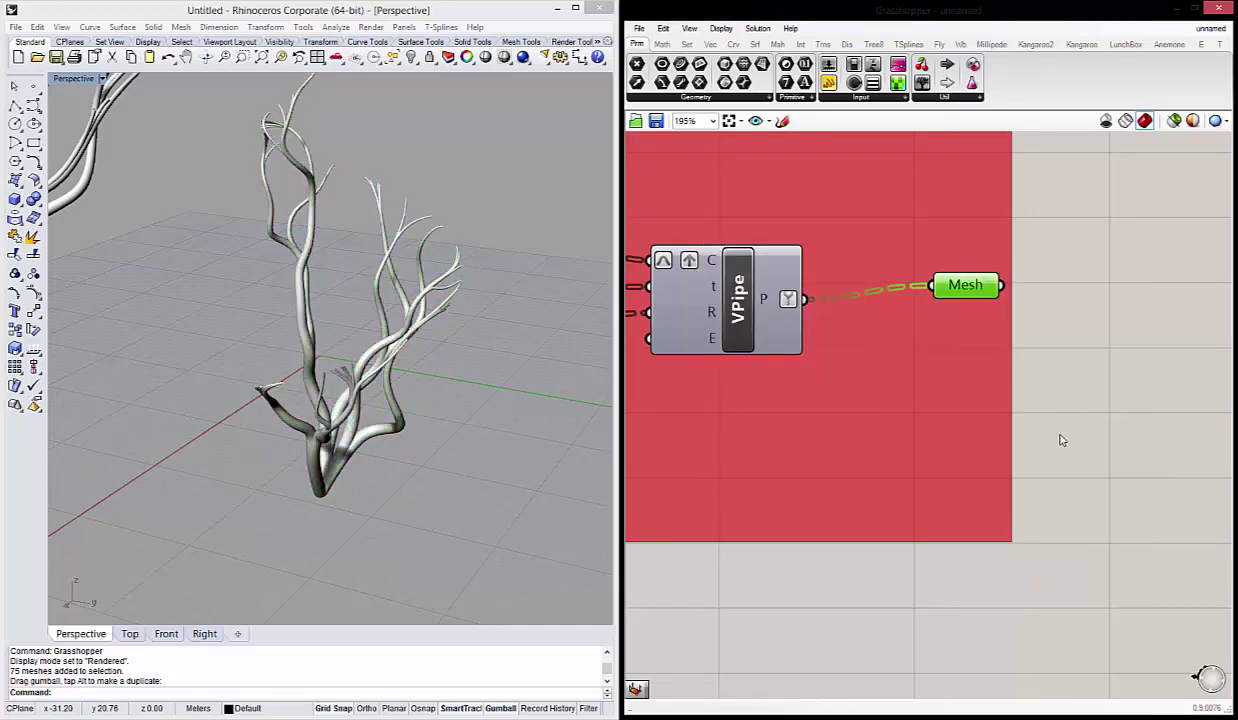
# Save the definition to the Desktop as 'Sistema Geometrico de Coral'.
pyautogui.click(656, 120)
pyautogui.moveTo(622, 177); pyautogui.dragTo(399, 52)
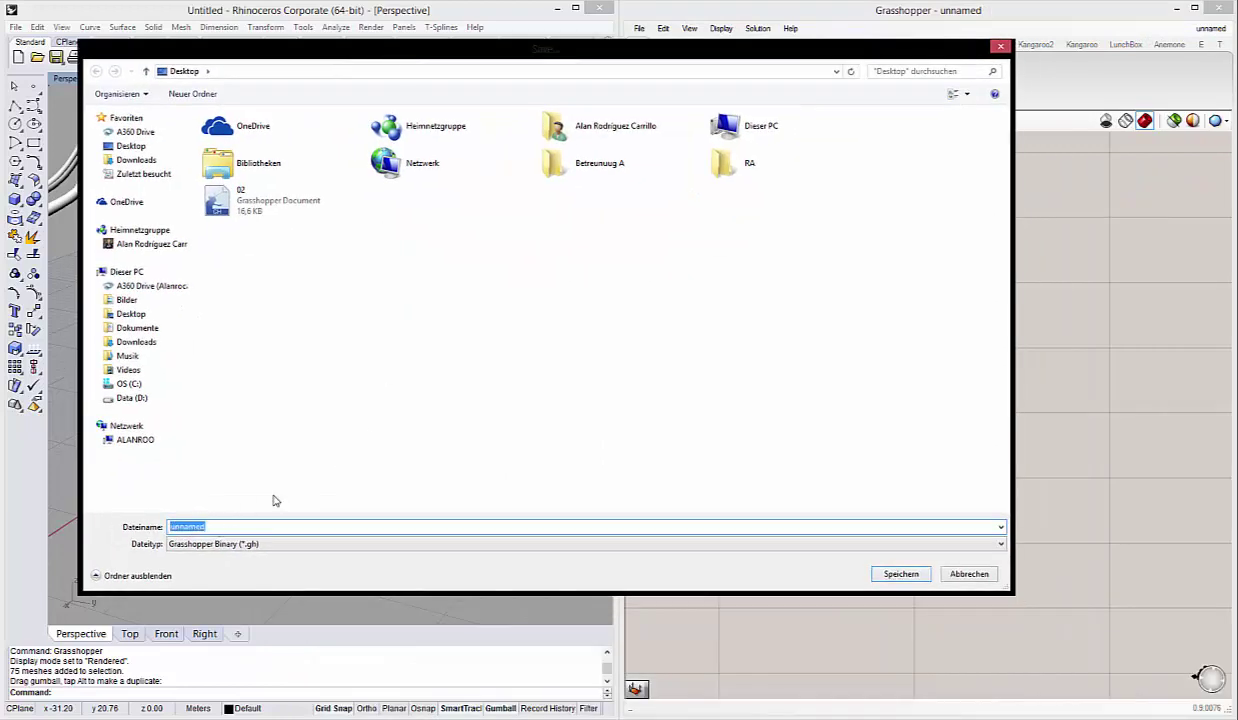
pyautogui.click(130, 146)
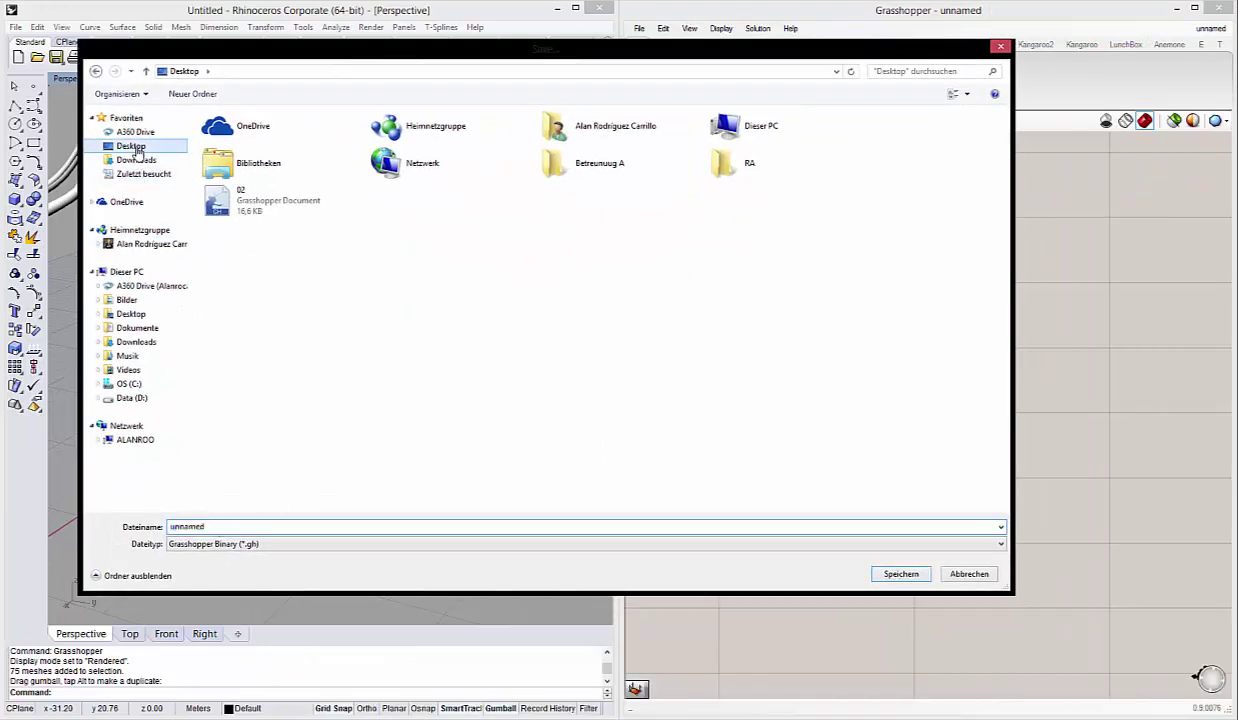
pyautogui.doubleClick(239, 528)
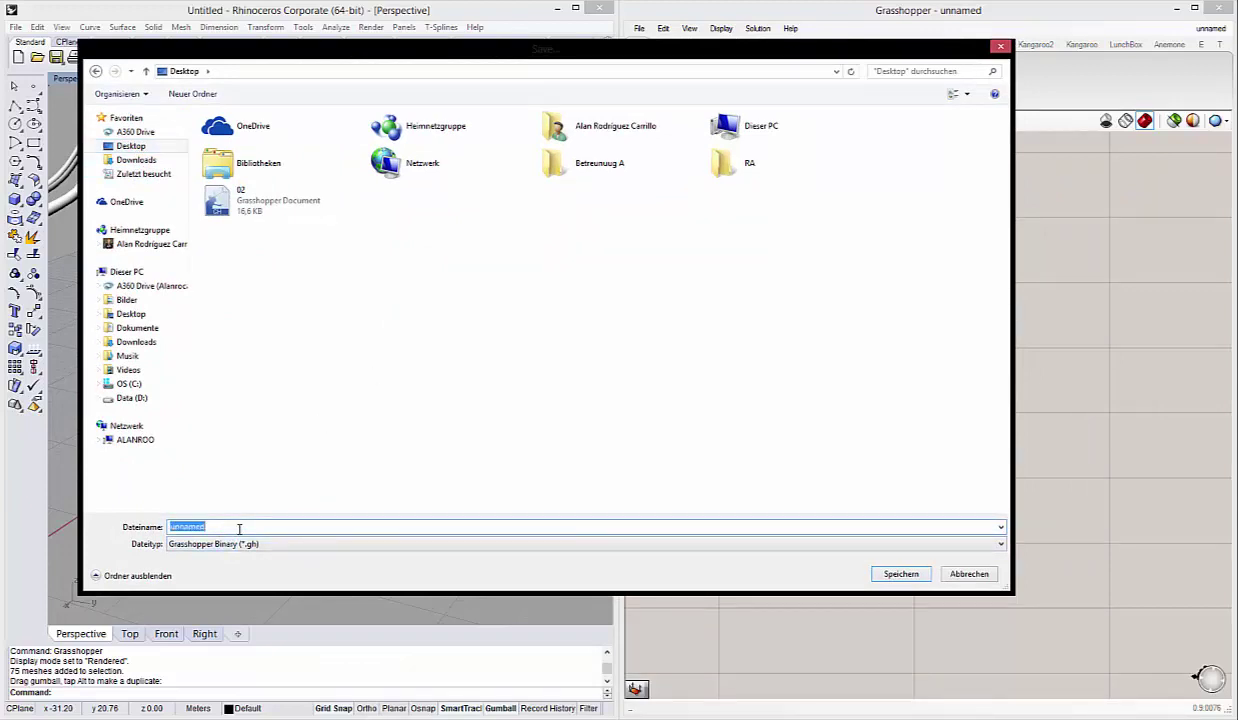
pyautogui.write('Coral')
pyautogui.click(896, 573)
# Close the saved definition and the Grasshopper window.
pyautogui.scroll(-5, 1014, 428)
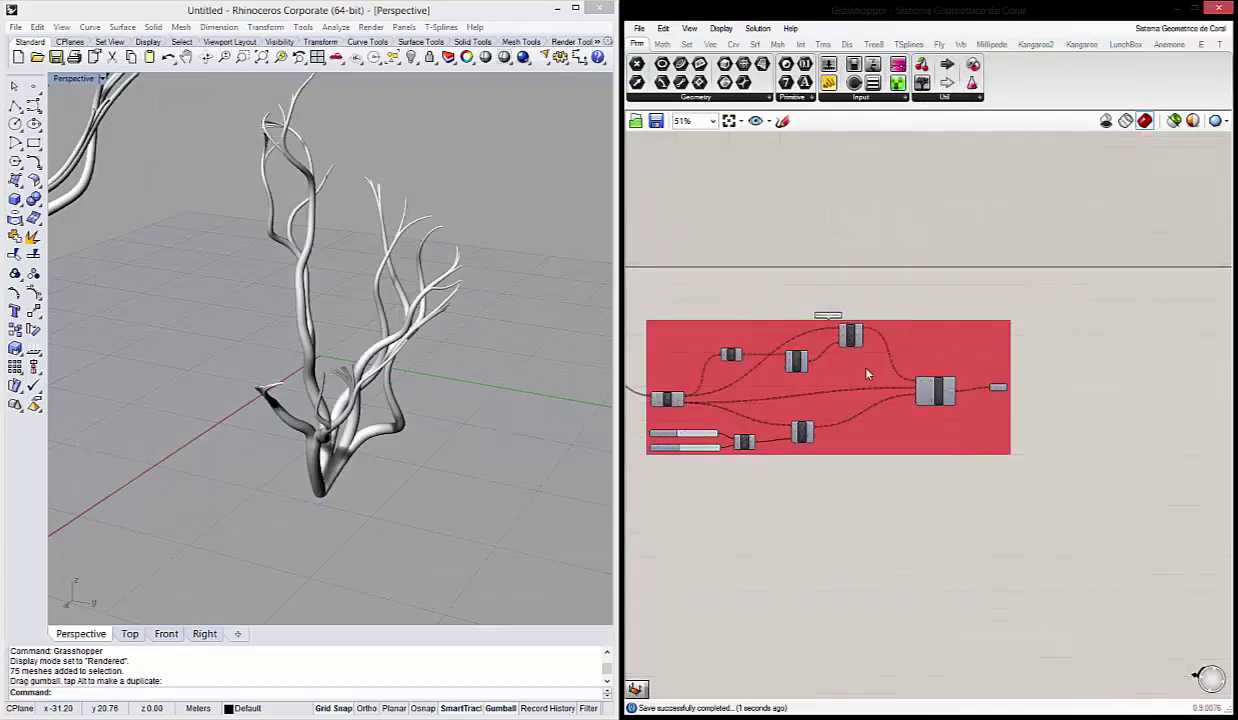
pyautogui.scroll(4, 837, 355)
pyautogui.scroll(-1, 939, 373)
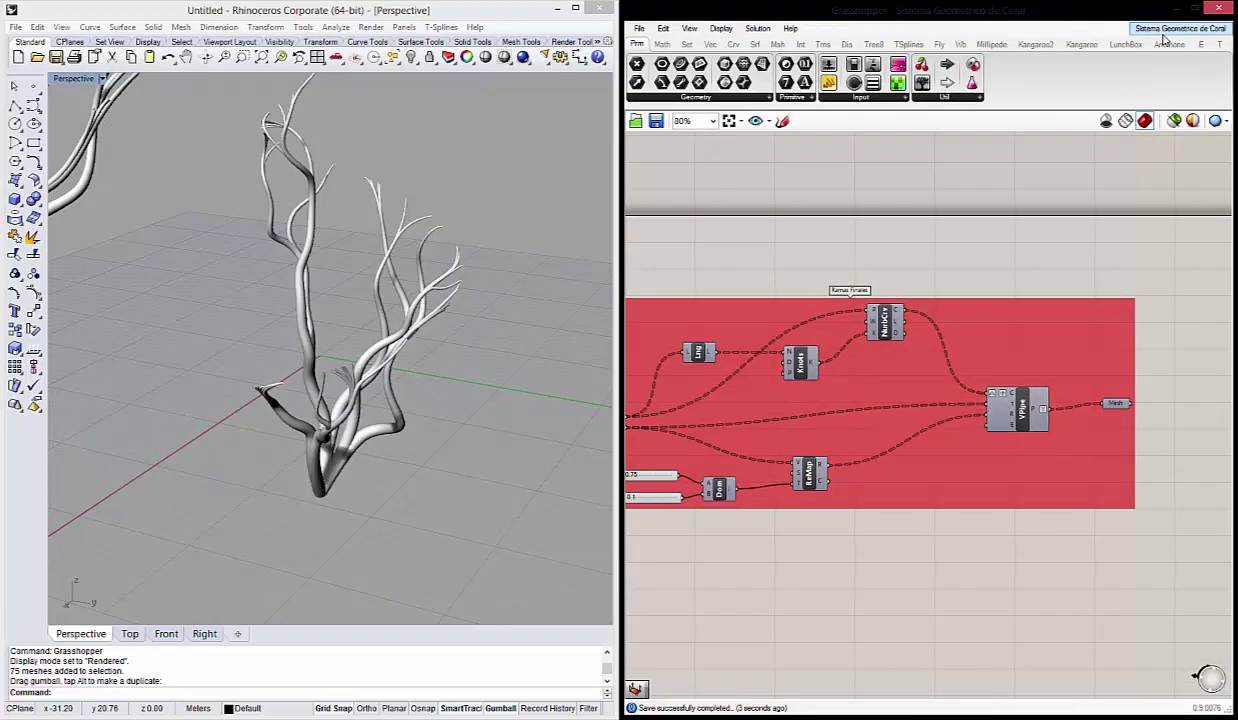
pyautogui.moveTo(1180, 28)
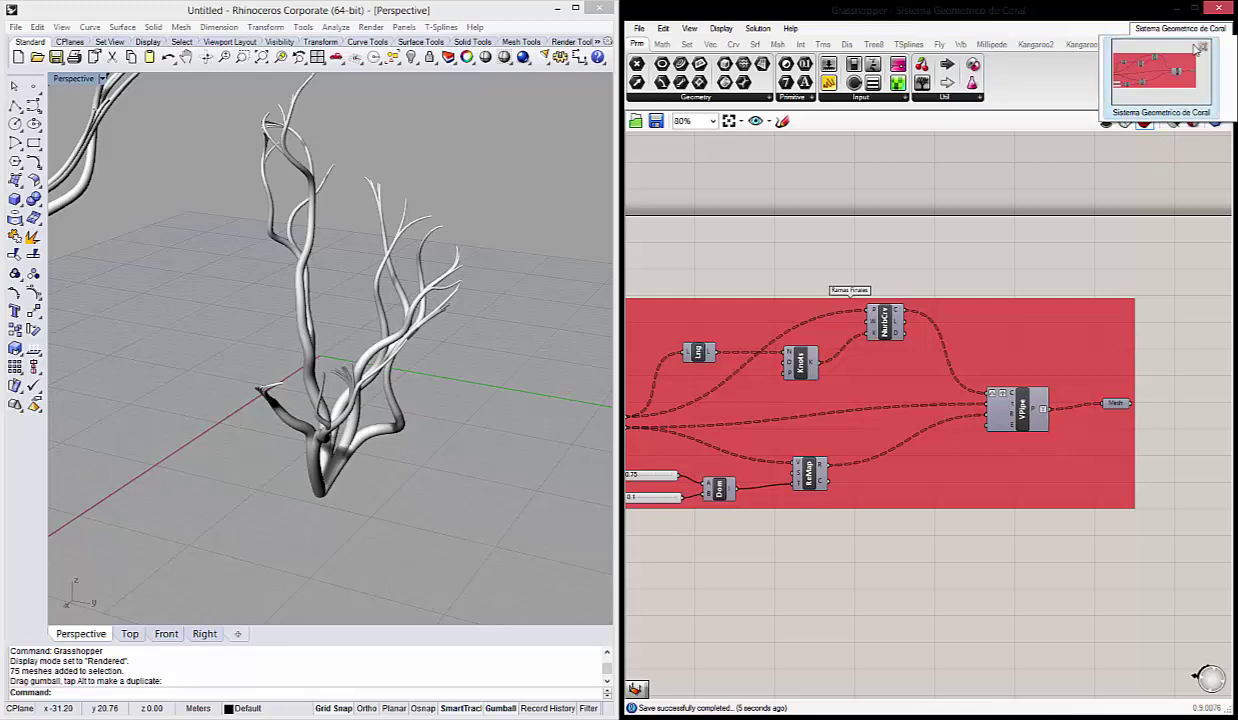
pyautogui.click(1203, 48)
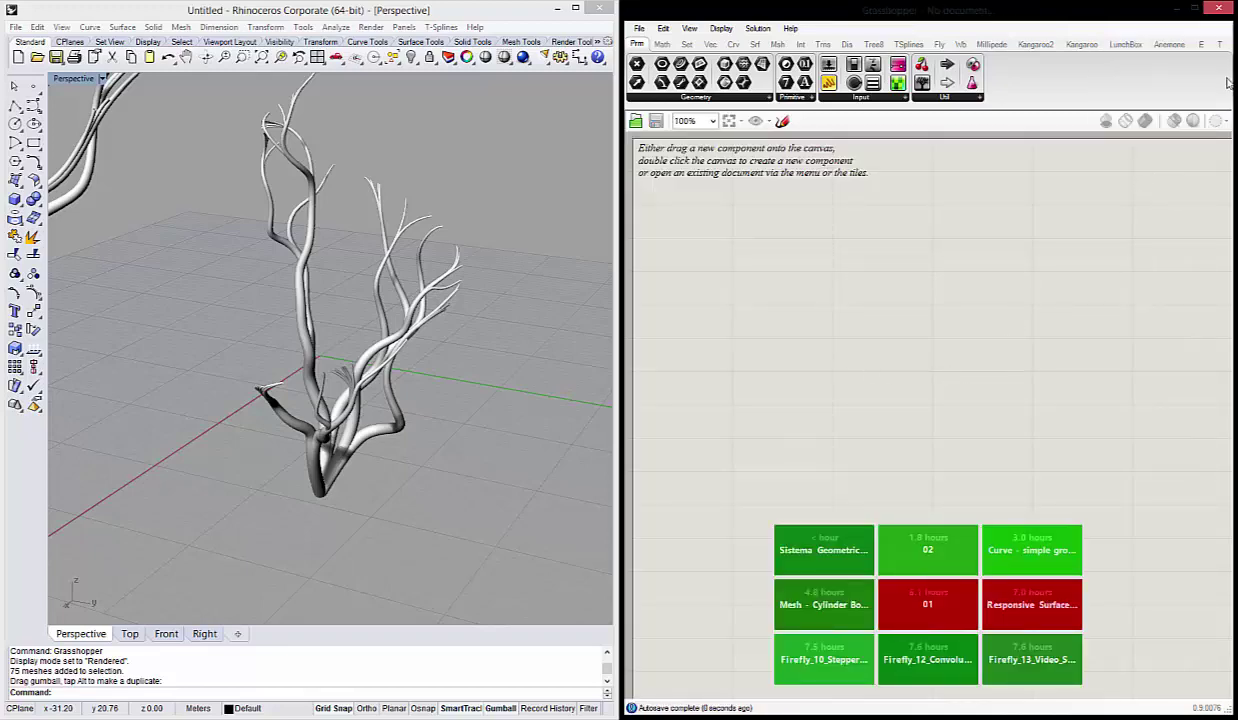
pyautogui.click(1177, 11)
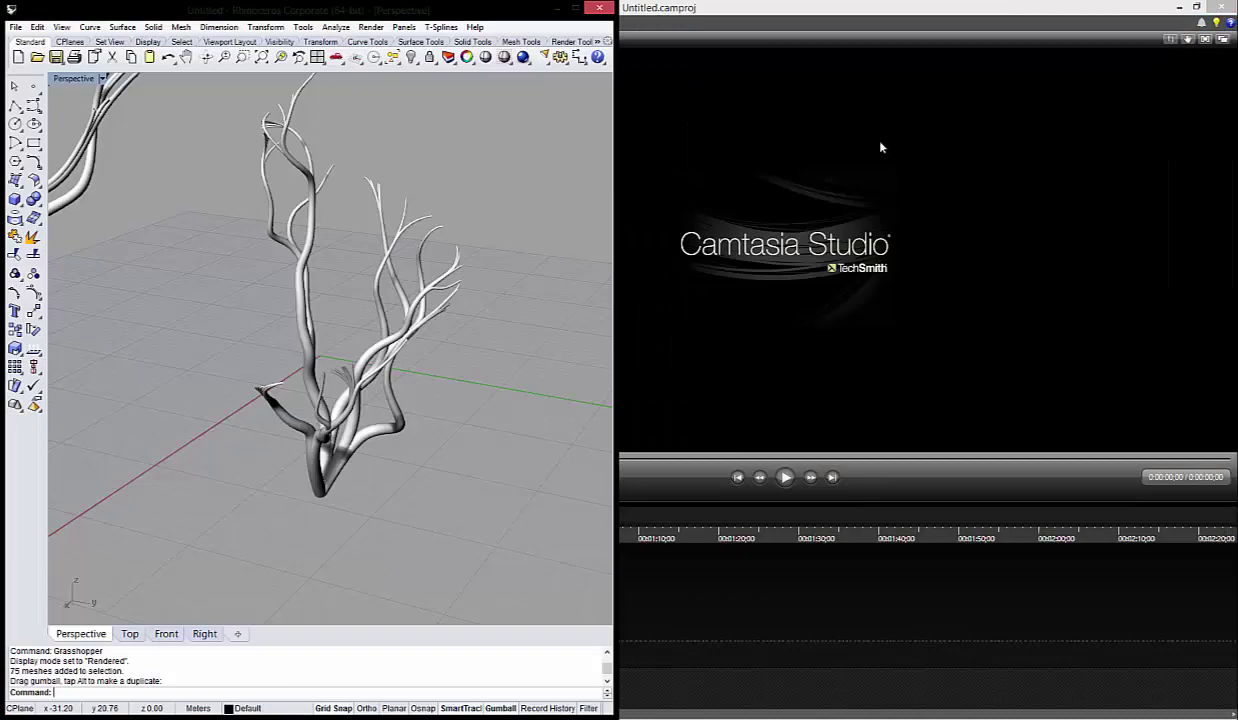
pyautogui.click(565, 8)
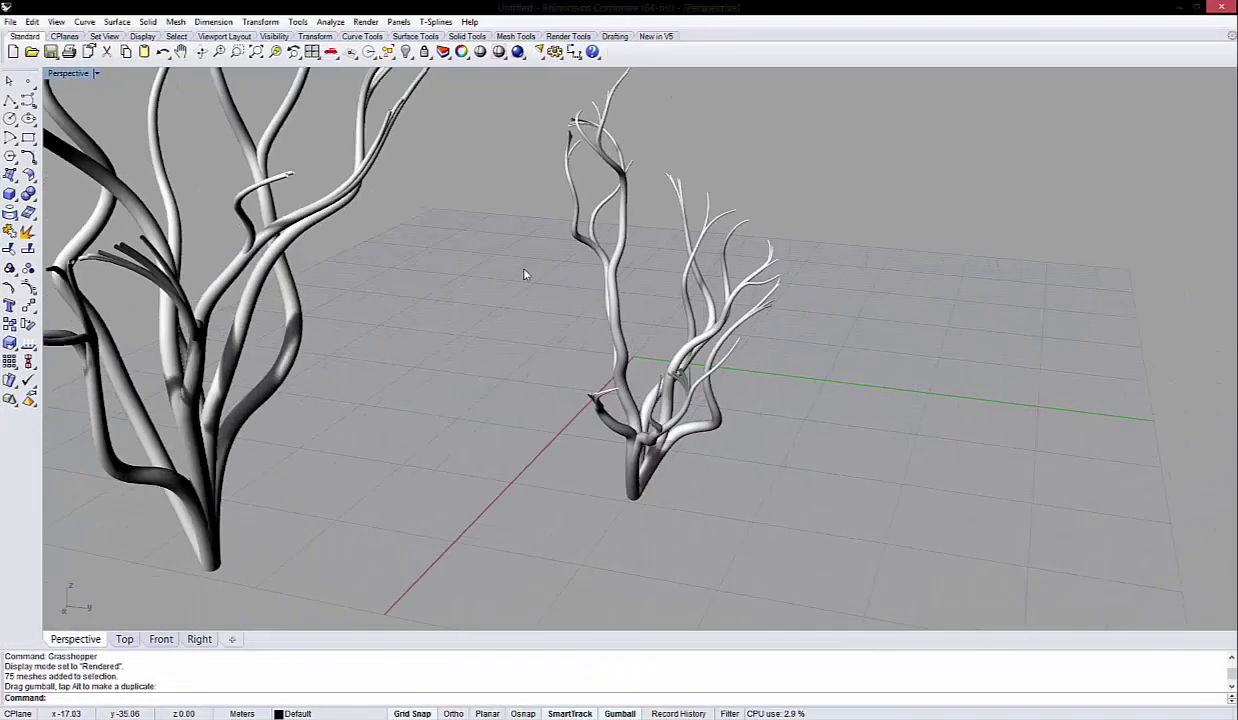
pyautogui.moveTo(524, 274)
pyautogui.mouseDown(button='right')
pyautogui.moveTo(470, 432)
pyautogui.moveTo(710, 442)
pyautogui.mouseUp(button='right')
pyautogui.scroll(3, 710, 442)
pyautogui.scroll(-5, 710, 442)
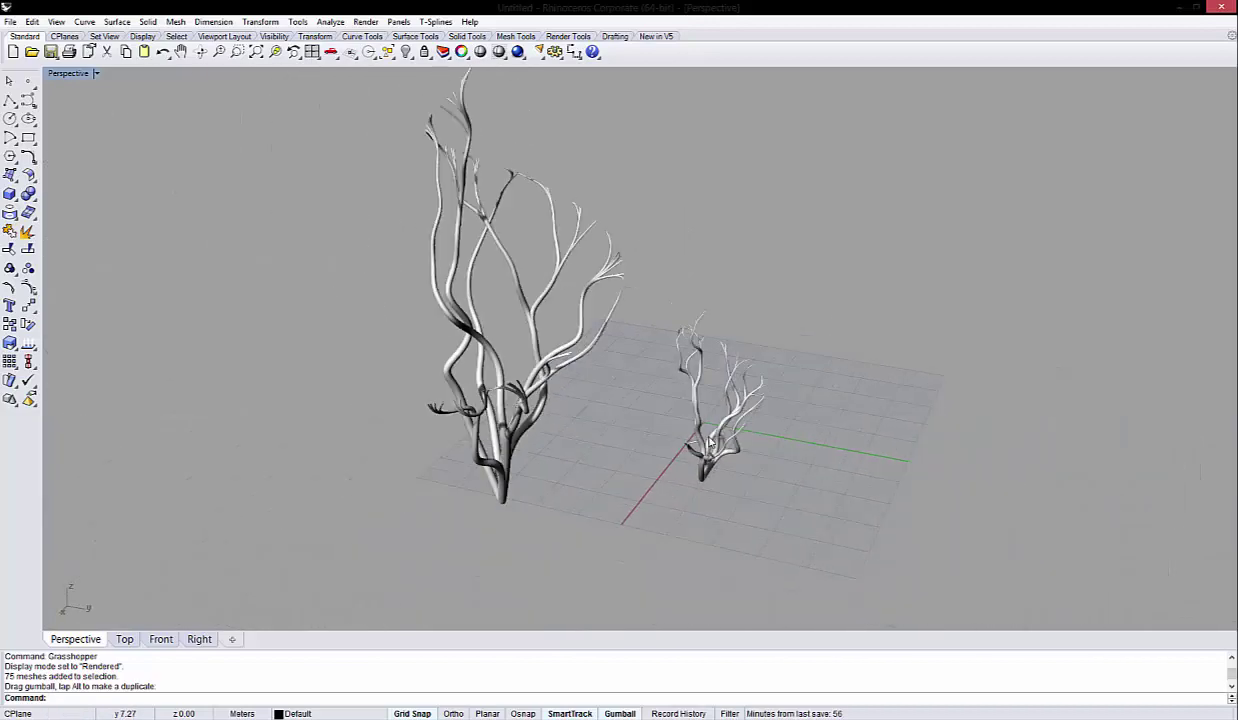
pyautogui.scroll(-2, 710, 442)
pyautogui.scroll(3, 624, 300)
pyautogui.moveTo(624, 300); pyautogui.dragTo(727, 563, button='right')
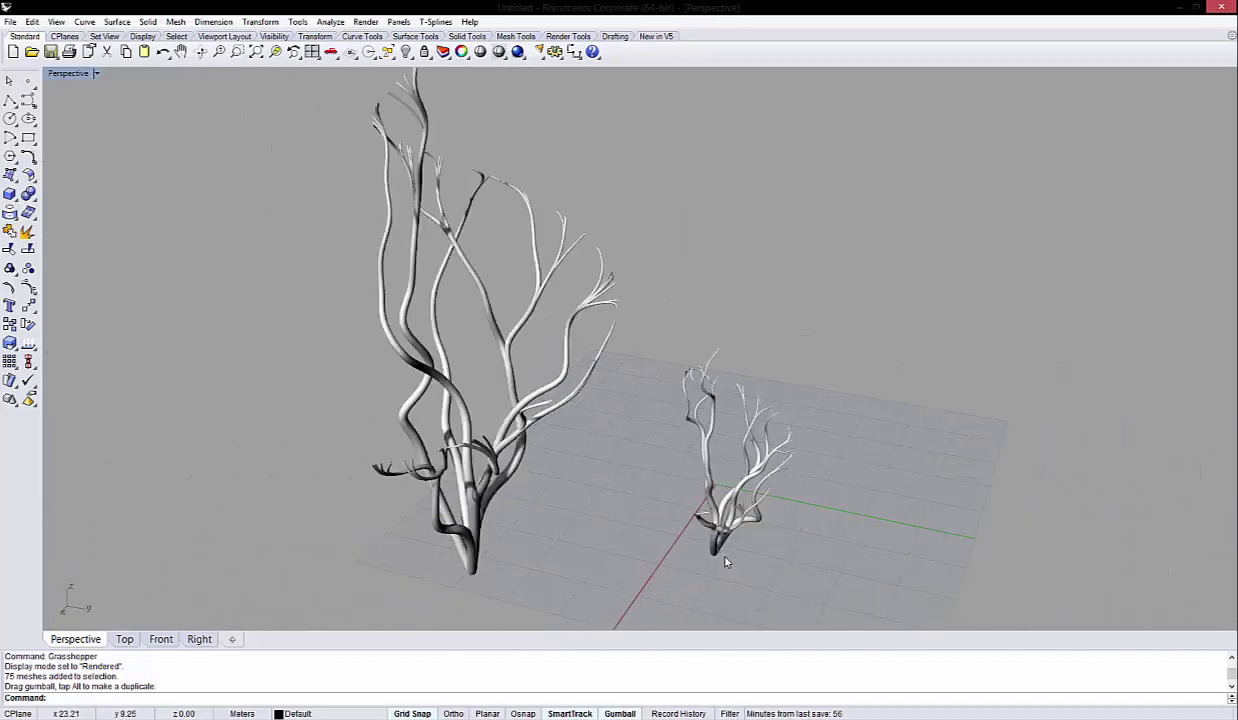
pyautogui.scroll(2, 740, 520)
pyautogui.scroll(3, 750, 474)
pyautogui.moveTo(833, 401)
pyautogui.mouseDown(button='right')
pyautogui.moveTo(680, 384)
pyautogui.moveTo(692, 473)
pyautogui.mouseUp(button='right')
pyautogui.scroll(-3, 692, 473)
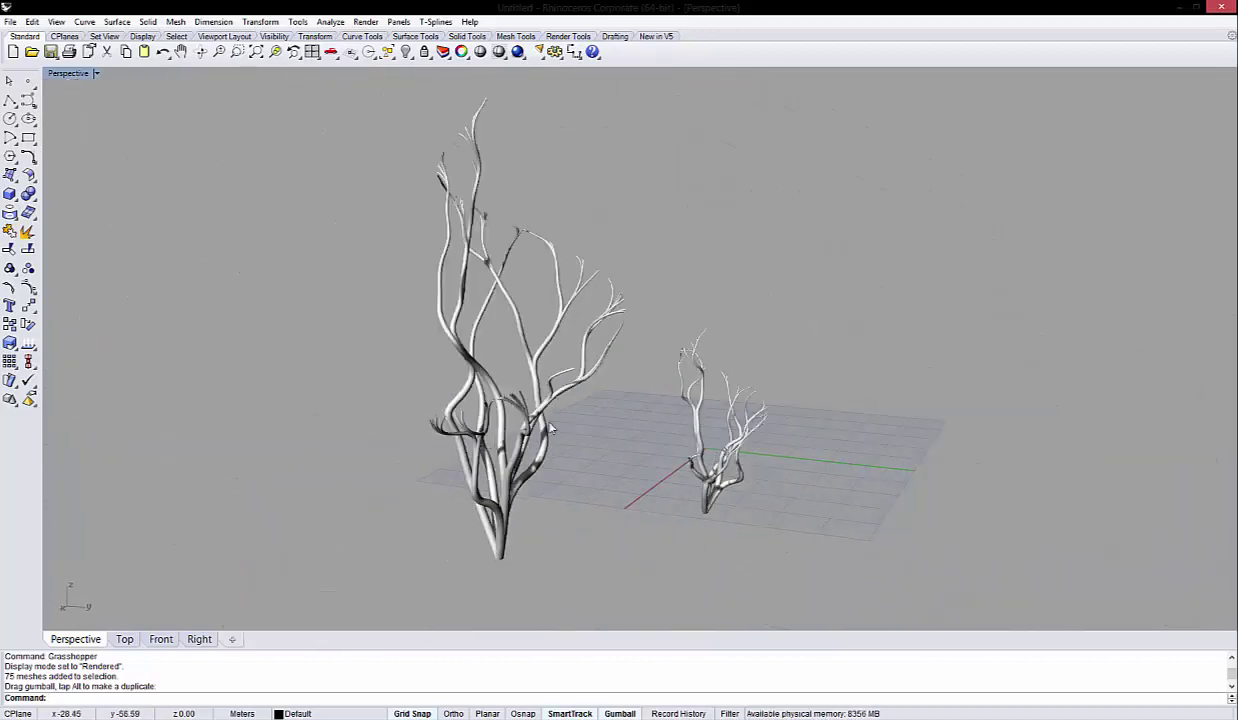
pyautogui.scroll(-1, 550, 430)
pyautogui.scroll(3, 530, 400)
pyautogui.scroll(-2, 512, 350)
pyautogui.scroll(-2, 512, 350)
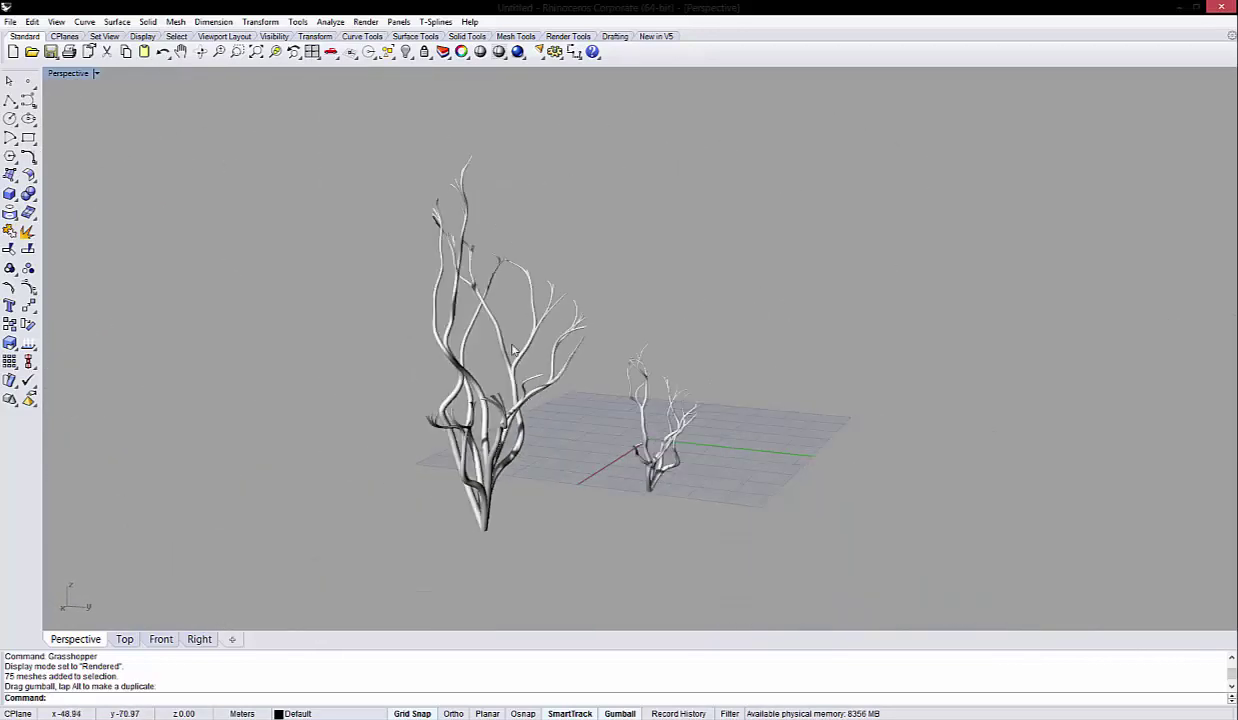
pyautogui.scroll(2, 515, 365)
pyautogui.moveTo(553, 420); pyautogui.dragTo(565, 471, button='right')
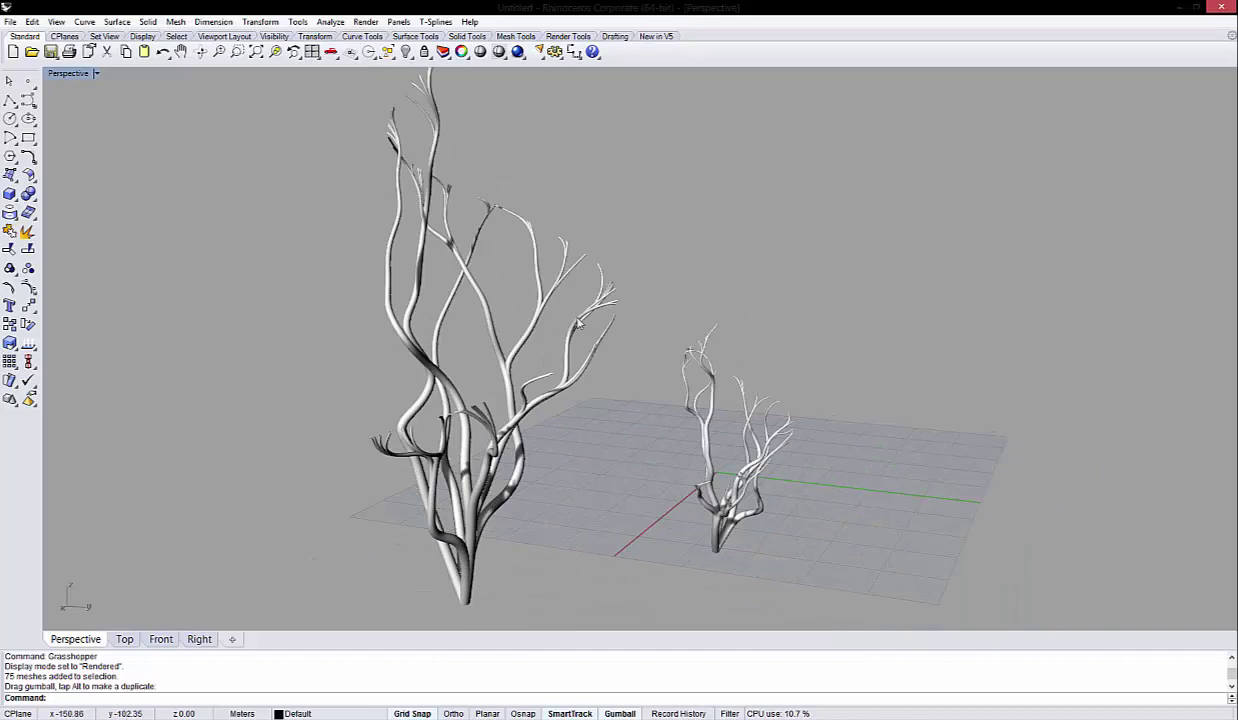
pyautogui.scroll(3, 578, 323)
pyautogui.scroll(-4, 583, 336)
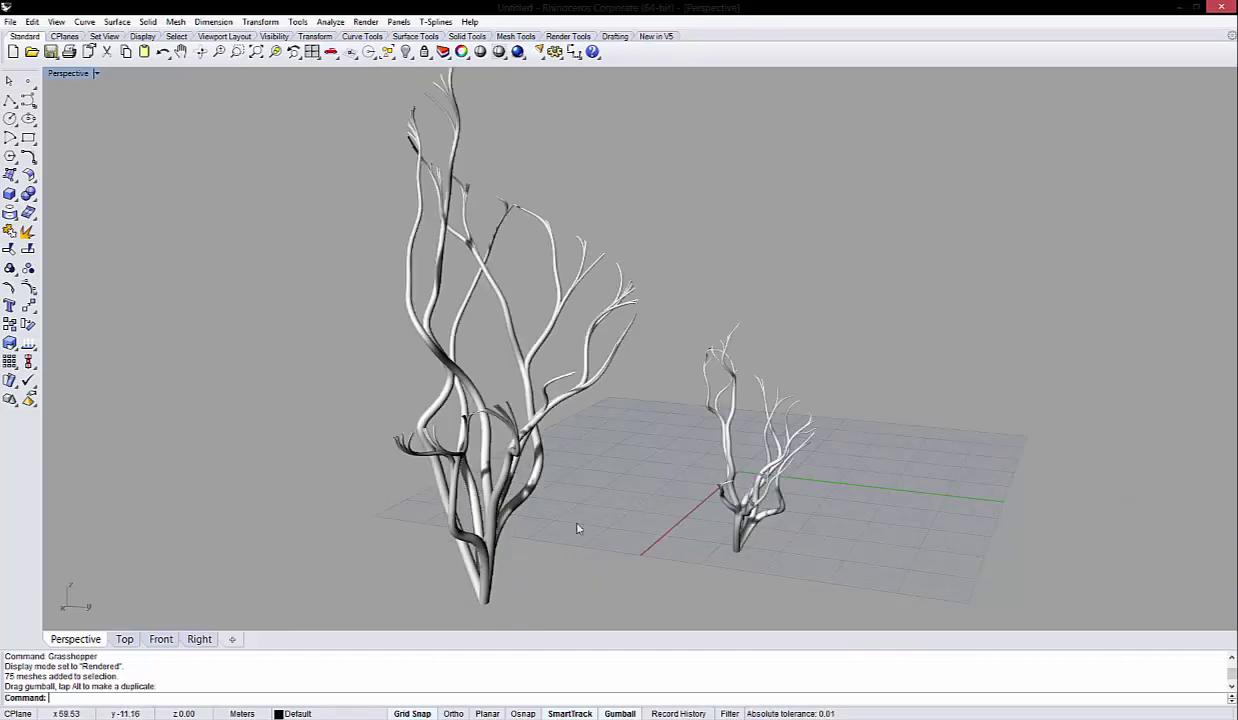
pyautogui.moveTo(577, 528)
pyautogui.mouseDown(button='right')
pyautogui.moveTo(677, 537)
pyautogui.moveTo(623, 441)
pyautogui.mouseUp(button='right')
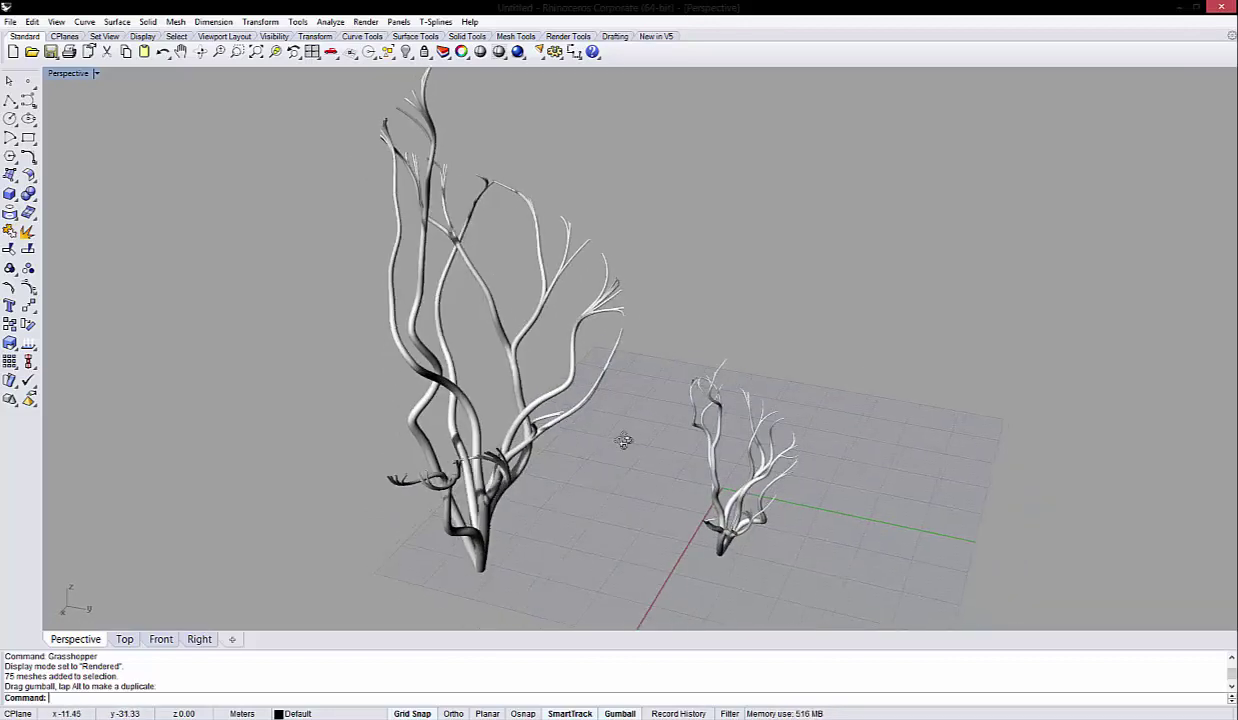
pyautogui.moveTo(623, 441)
pyautogui.mouseDown(button='right')
pyautogui.moveTo(652, 438)
pyautogui.moveTo(638, 394)
pyautogui.mouseUp(button='right')
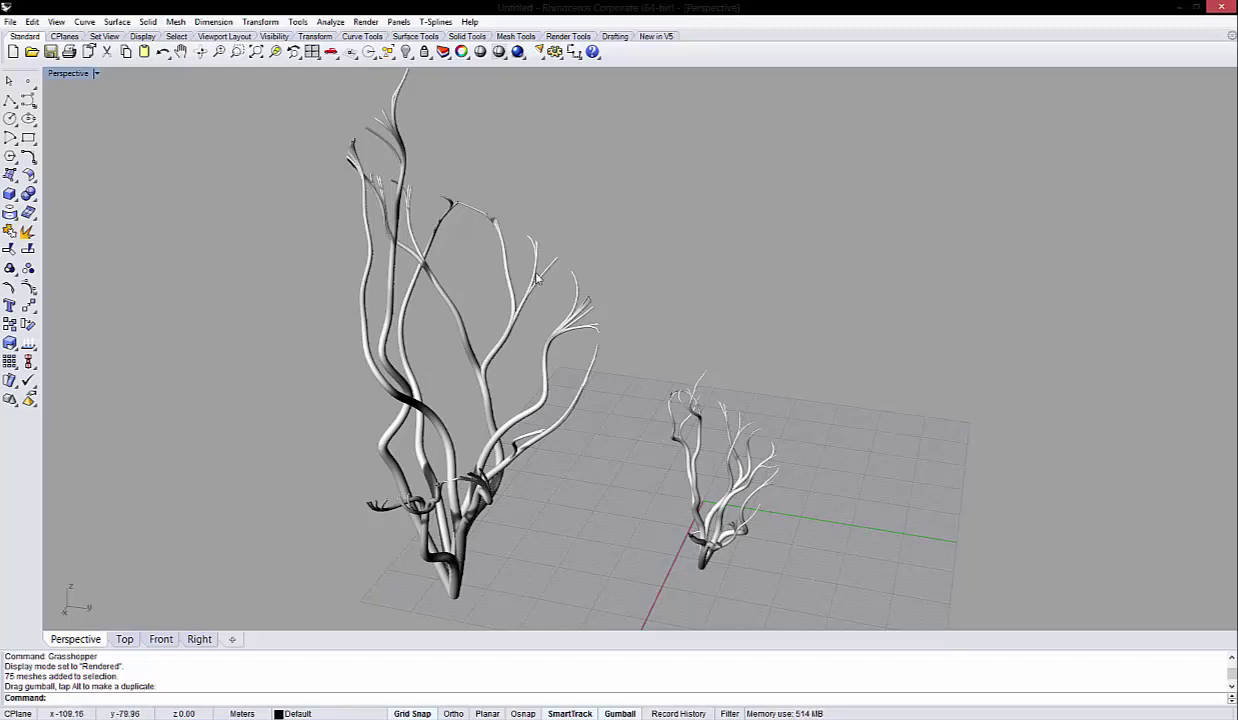
pyautogui.moveTo(627, 323); pyautogui.dragTo(651, 366, button='right')
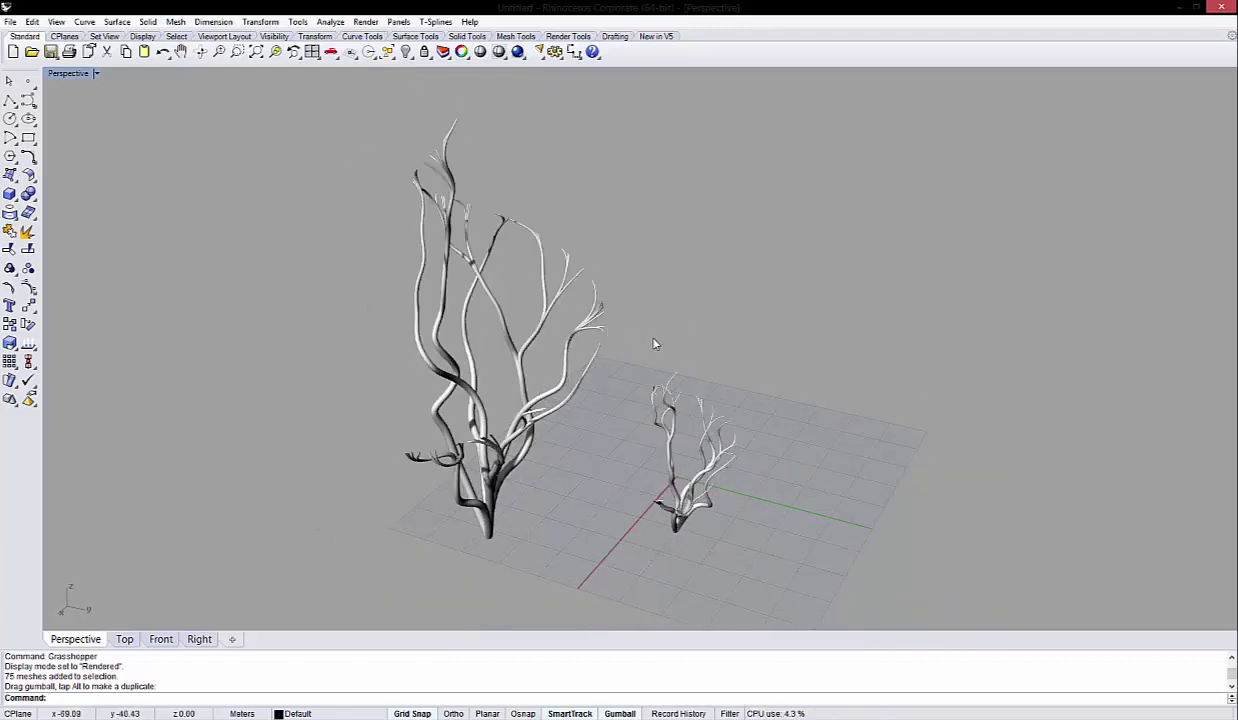
pyautogui.scroll(2, 613, 420)
pyautogui.scroll(-2, 599, 503)
pyautogui.scroll(3, 588, 508)
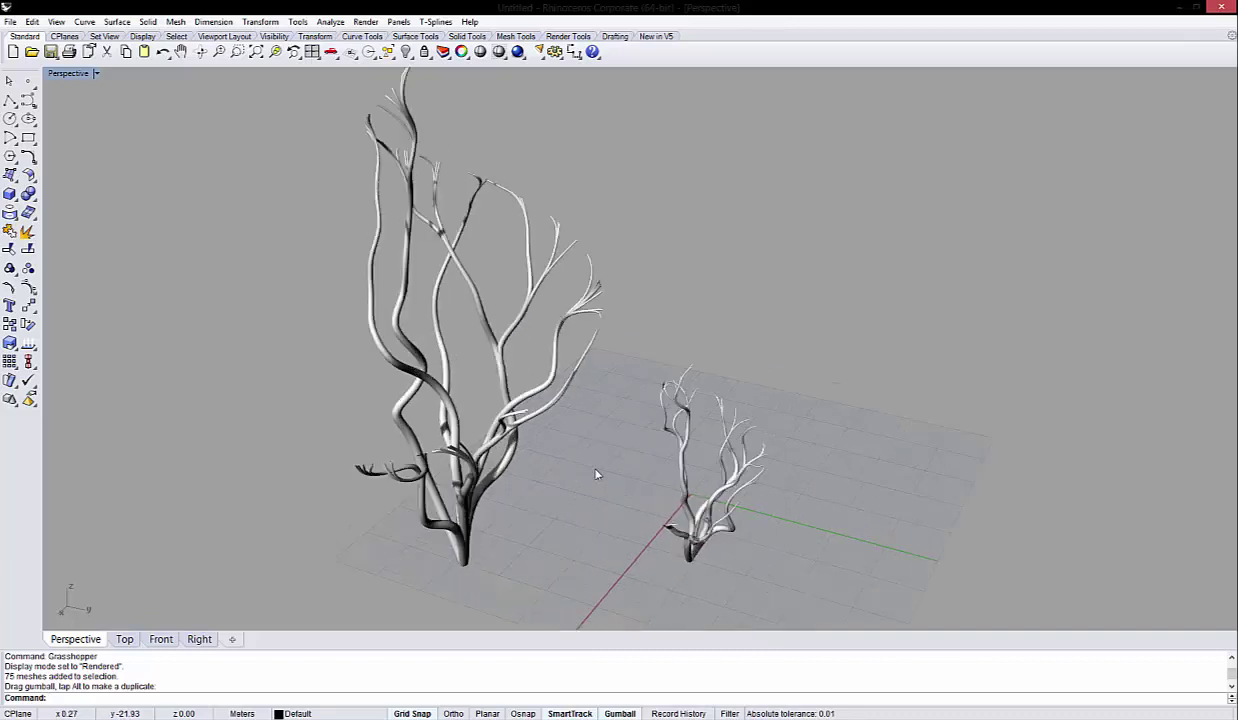
pyautogui.moveTo(586, 438)
pyautogui.mouseDown(button='right')
pyautogui.moveTo(609, 458)
pyautogui.moveTo(610, 427)
pyautogui.mouseUp(button='right')
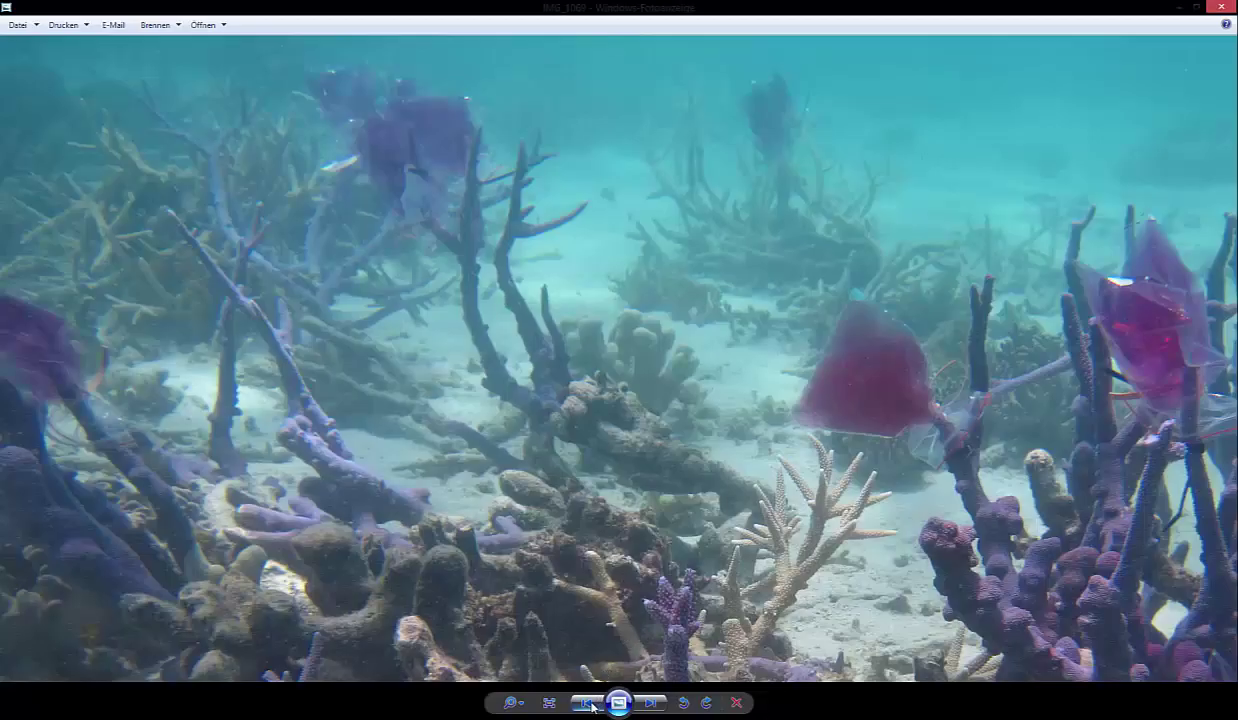
pyautogui.press('Right')
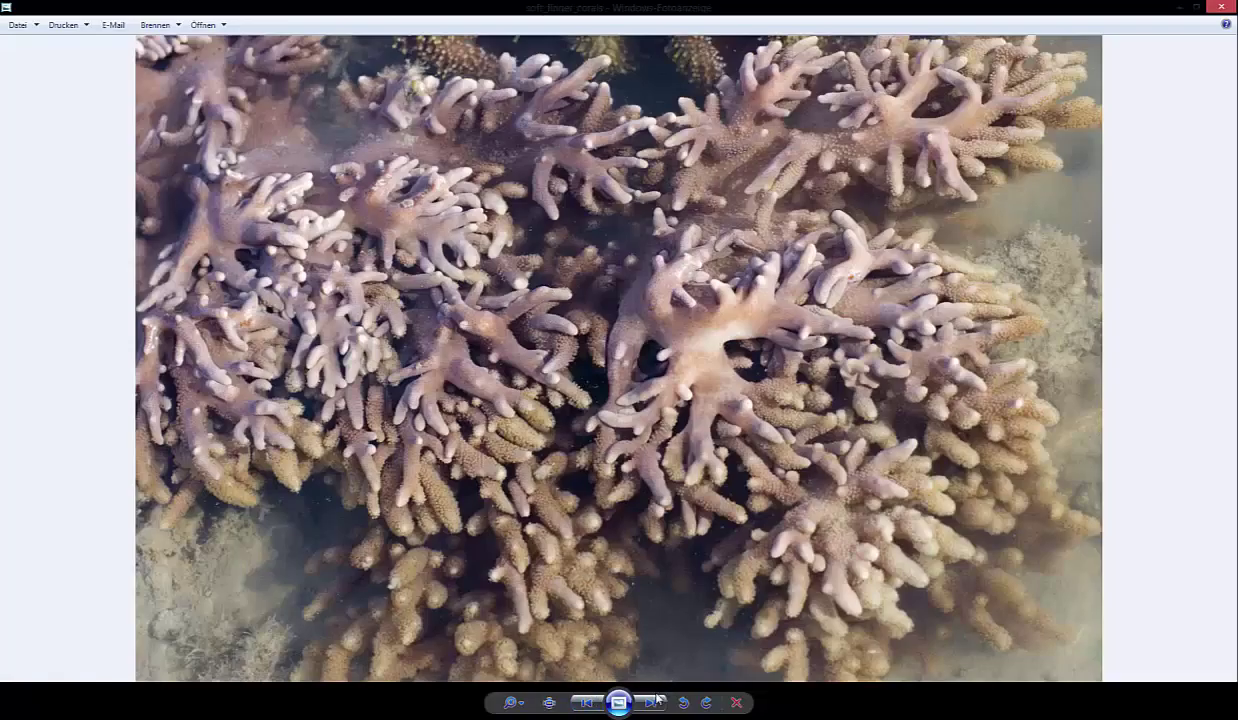
pyautogui.click(651, 704)
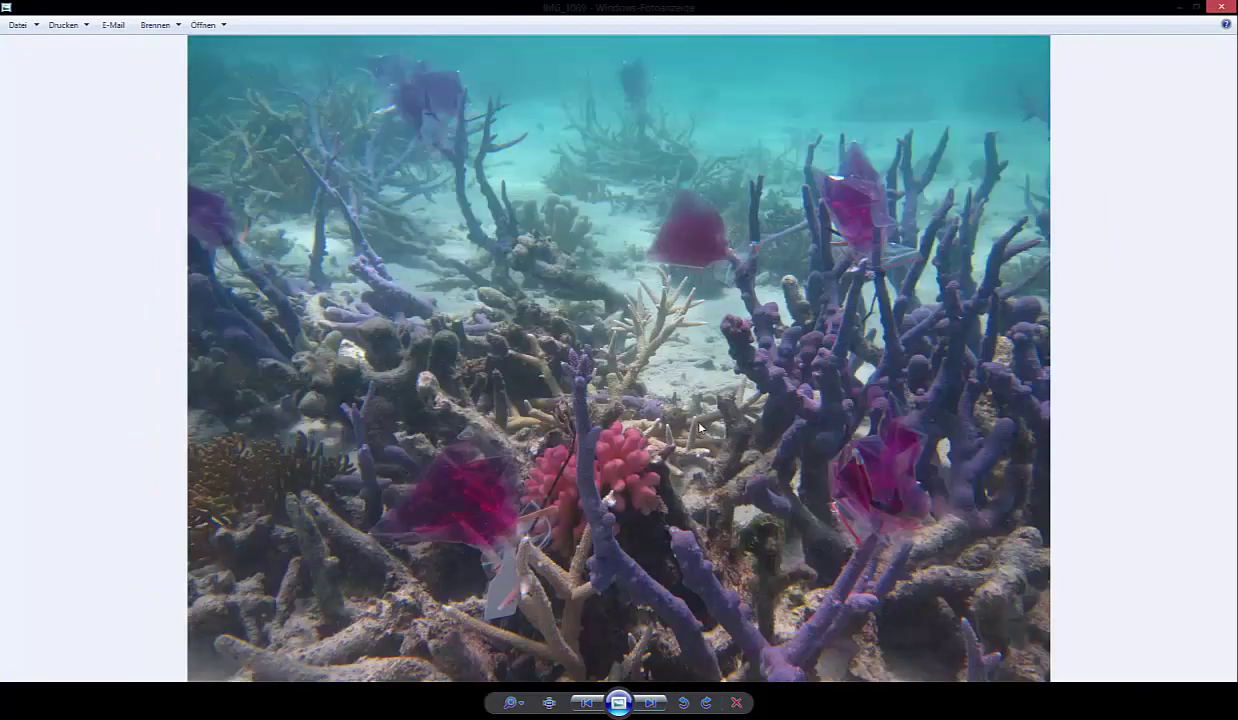
pyautogui.click(1178, 9)
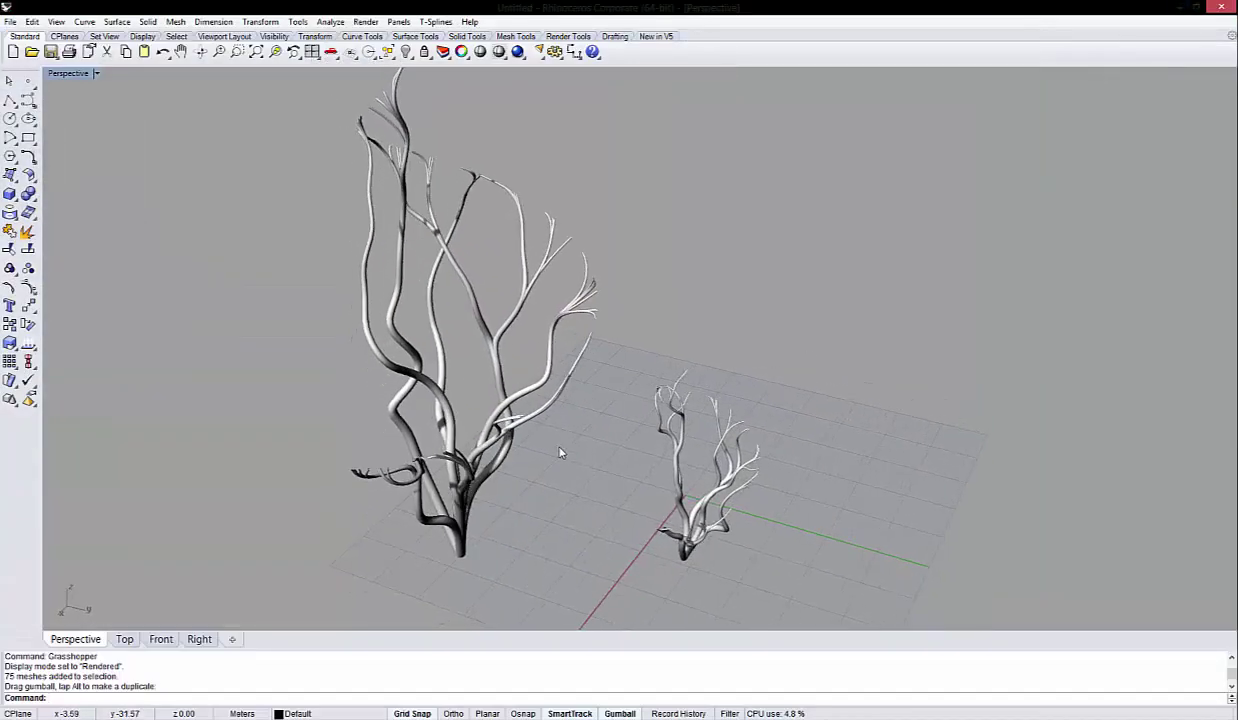
# Orbit the Perspective view around the baked coral meshes.
pyautogui.moveTo(573, 444)
pyautogui.mouseDown(button='right')
pyautogui.moveTo(566, 483)
pyautogui.moveTo(600, 478)
pyautogui.mouseUp(button='right')
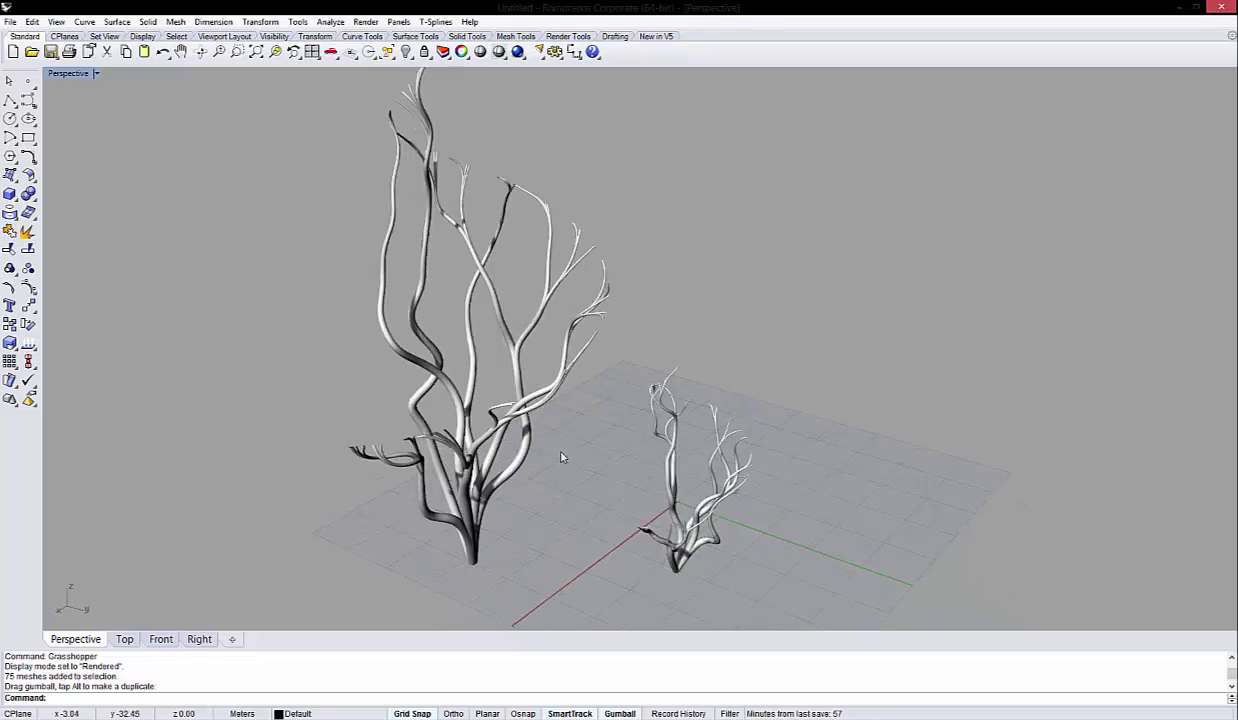
pyautogui.moveTo(561, 456)
pyautogui.mouseDown(button='right')
pyautogui.moveTo(548, 443)
pyautogui.moveTo(517, 519)
pyautogui.moveTo(585, 484)
pyautogui.moveTo(552, 475)
pyautogui.moveTo(511, 492)
pyautogui.moveTo(519, 500)
pyautogui.moveTo(539, 483)
pyautogui.mouseUp(button='right')
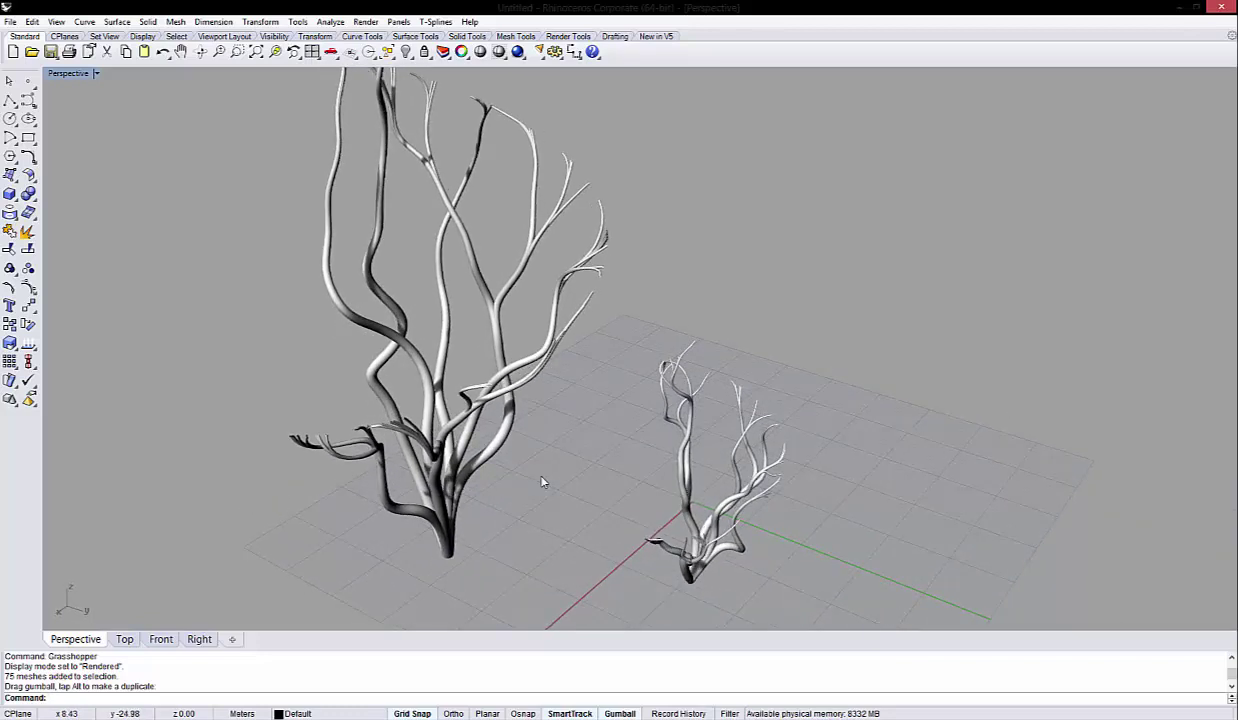
pyautogui.moveTo(542, 482)
pyautogui.mouseDown(button='right')
pyautogui.moveTo(580, 467)
pyautogui.moveTo(600, 494)
pyautogui.moveTo(461, 341)
pyautogui.moveTo(471, 356)
pyautogui.mouseUp(button='right')
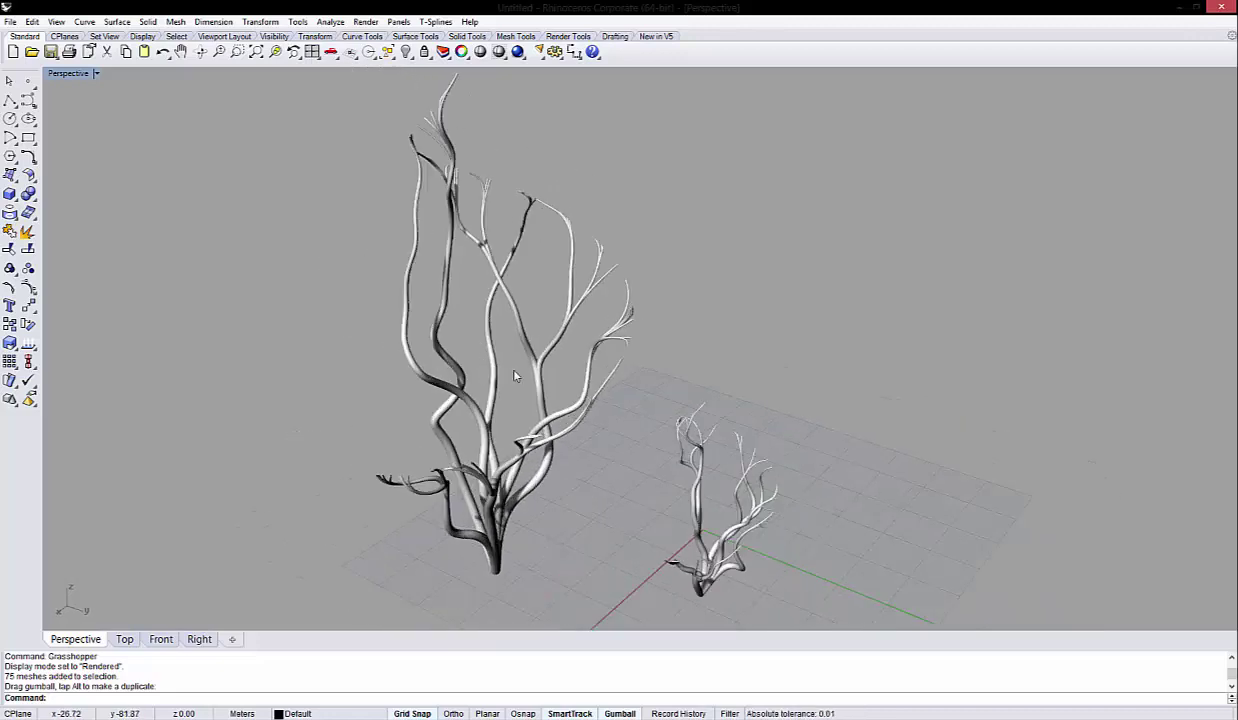
# Relaunch the Grasshopper editor with the Grasshopper command.
pyautogui.scroll(2, 515, 376)
pyautogui.scroll(-3, 544, 455)
pyautogui.scroll(2, 627, 507)
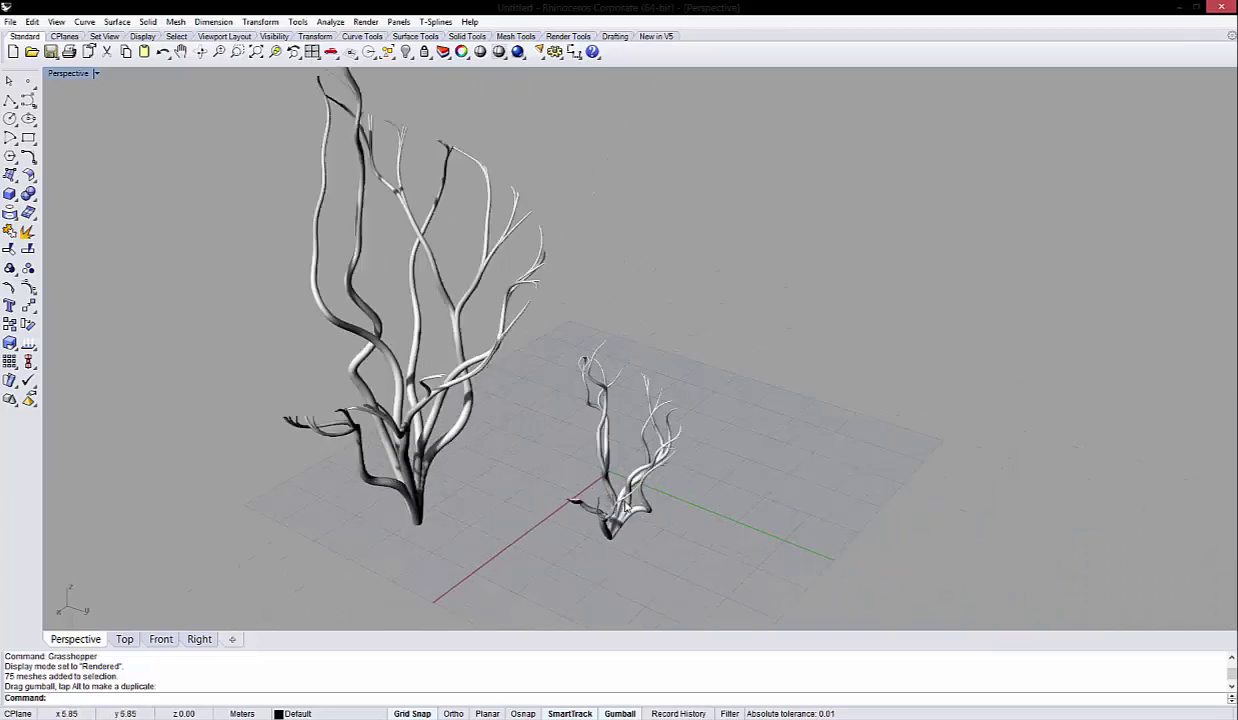
pyautogui.scroll(2, 635, 492)
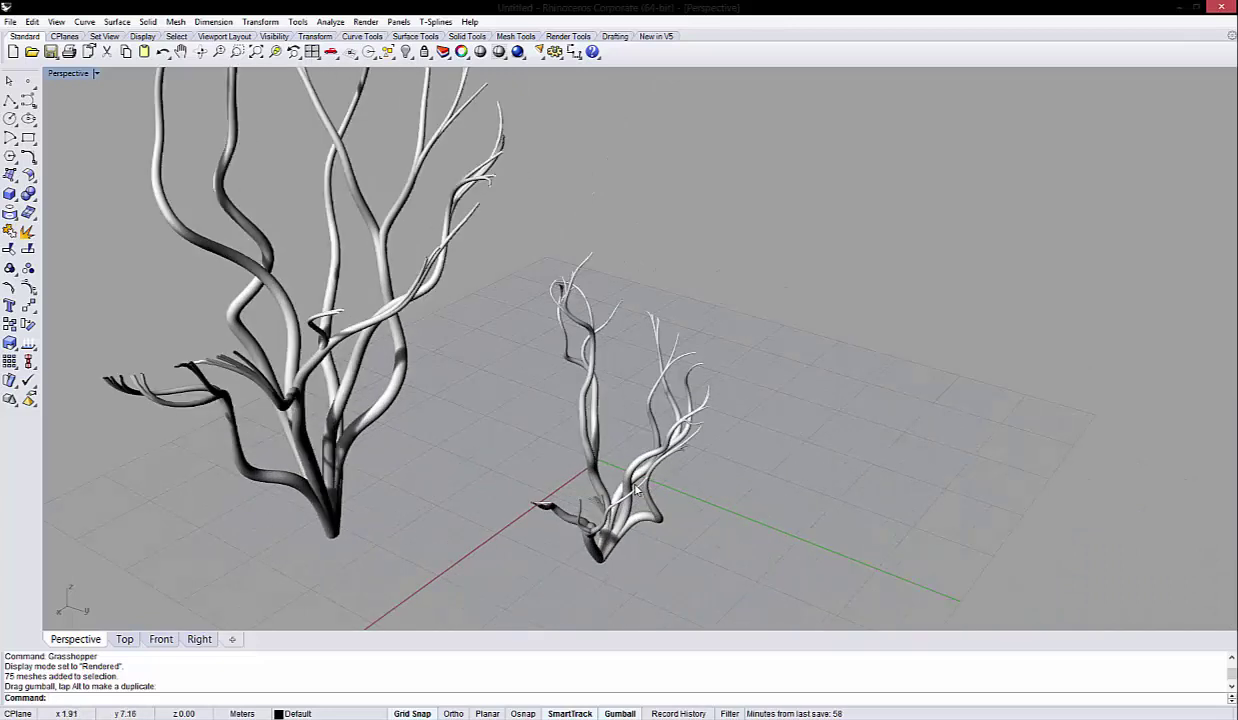
pyautogui.write('Grasshopper')
pyautogui.press('Return')
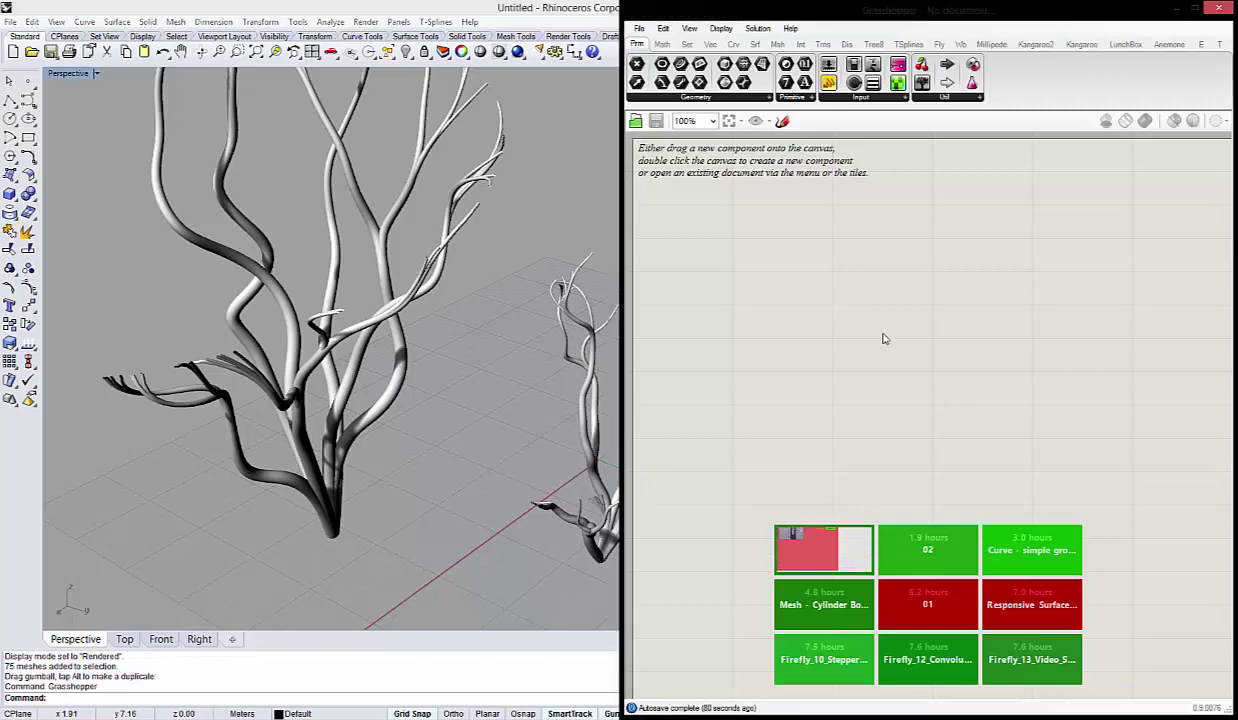
# Open the recent Sistema Geometrico de Coral definition and frame the canvas and corals.
pyautogui.click(823, 549)
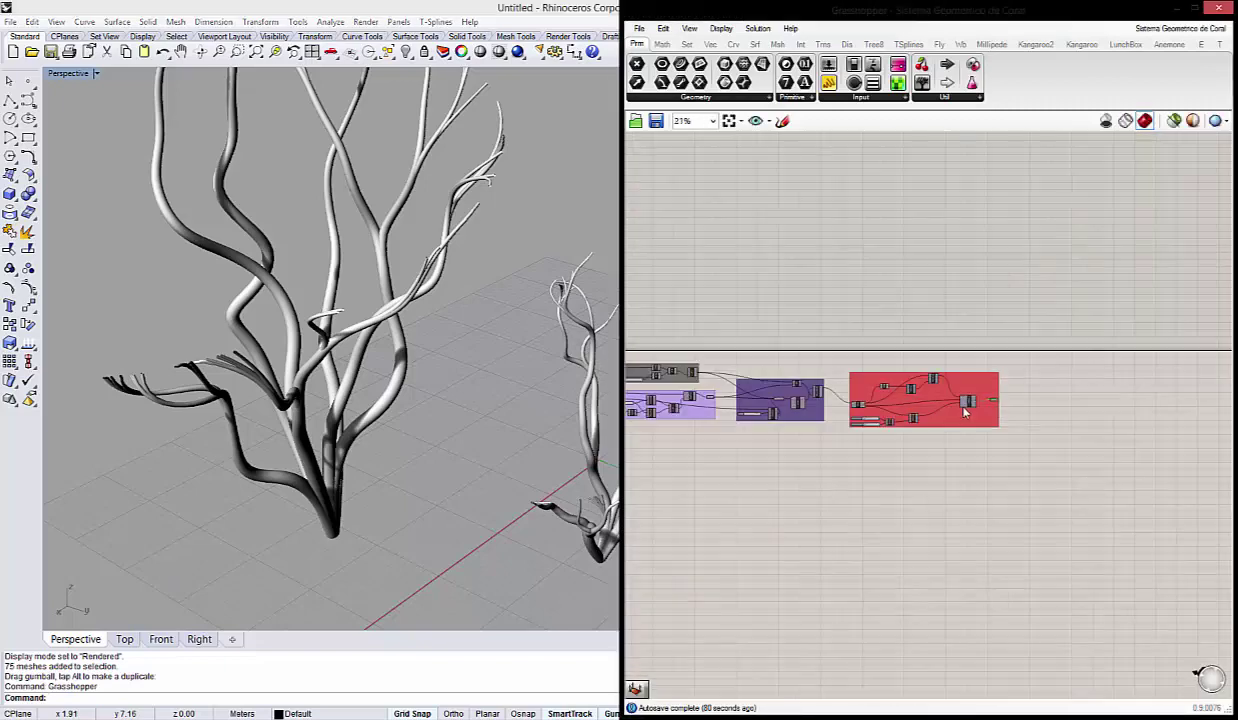
pyautogui.moveTo(768, 459); pyautogui.dragTo(967, 478, button='right')
pyautogui.scroll(-3, 810, 483)
pyautogui.scroll(3, 850, 440)
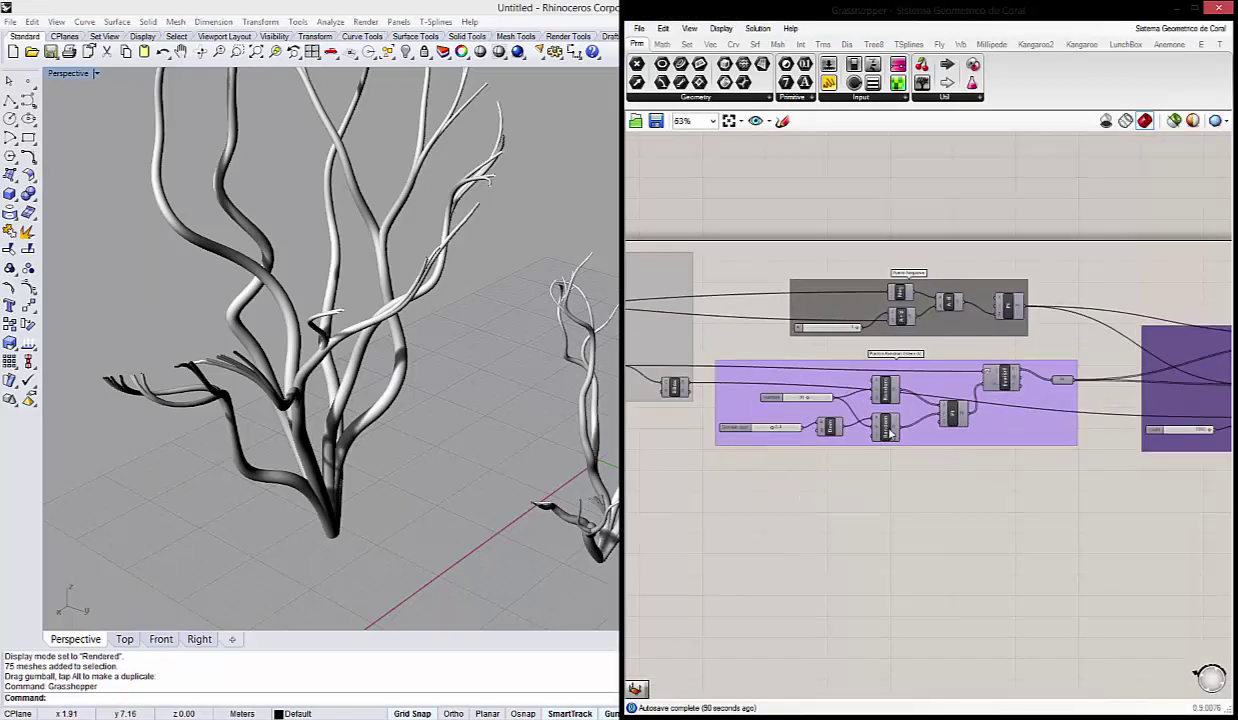
pyautogui.scroll(-3, 878, 430)
pyautogui.scroll(5, 878, 430)
pyautogui.scroll(-2, 878, 430)
pyautogui.moveTo(414, 359)
pyautogui.mouseDown(button='right')
pyautogui.moveTo(378, 401)
pyautogui.moveTo(335, 355)
pyautogui.mouseUp(button='right')
pyautogui.scroll(-5, 378, 401)
pyautogui.scroll(5, 378, 401)
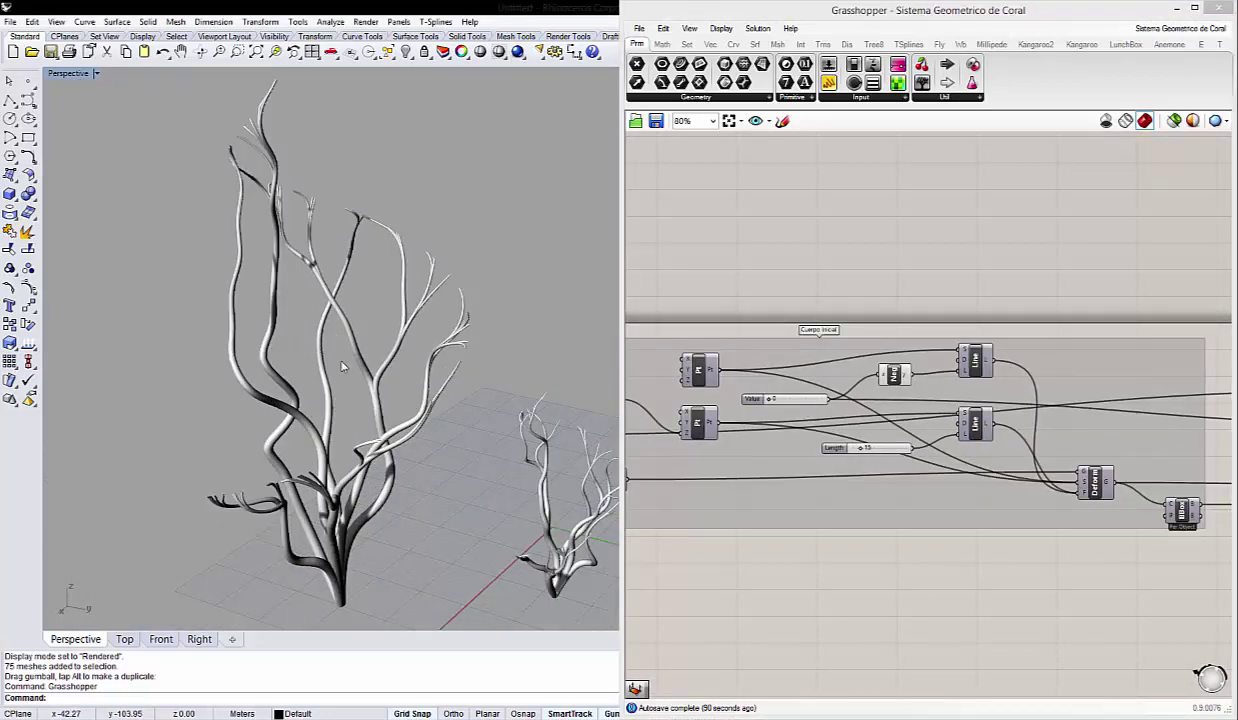
pyautogui.scroll(-4, 378, 367)
pyautogui.scroll(5, 505, 535)
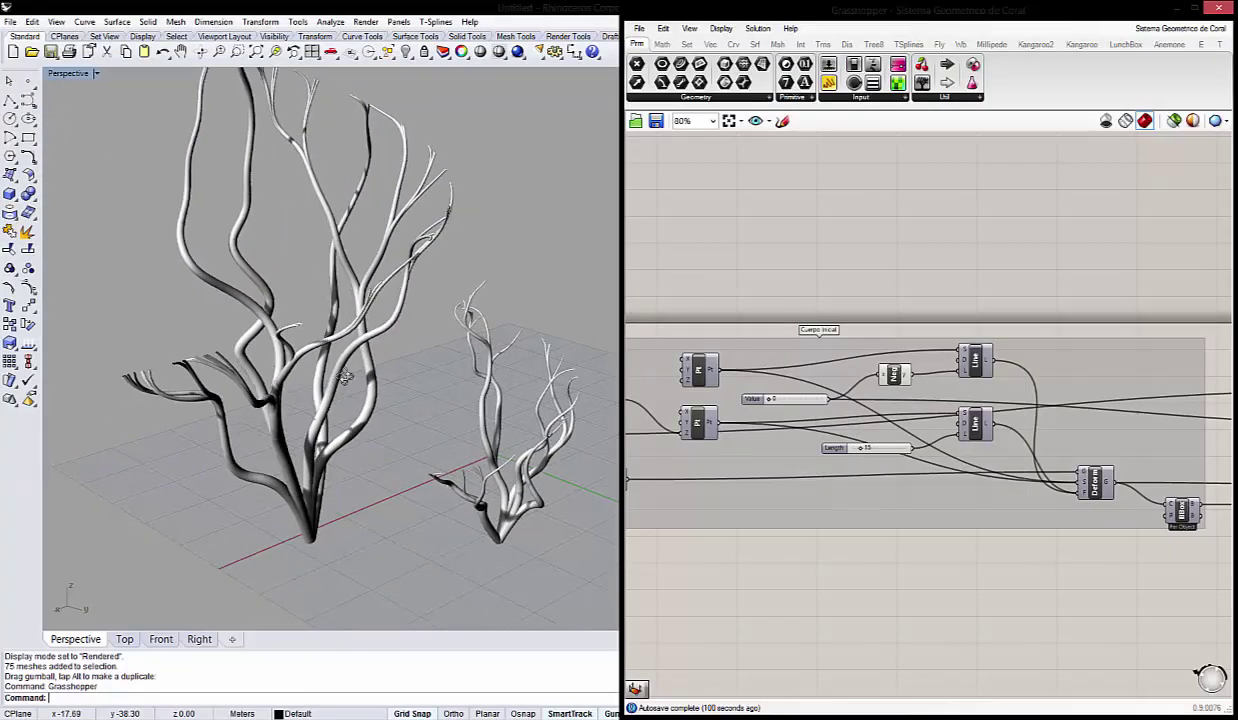
# Orbit the Perspective view closer to the two coral meshes.
pyautogui.moveTo(343, 377); pyautogui.dragTo(336, 318, button='right')
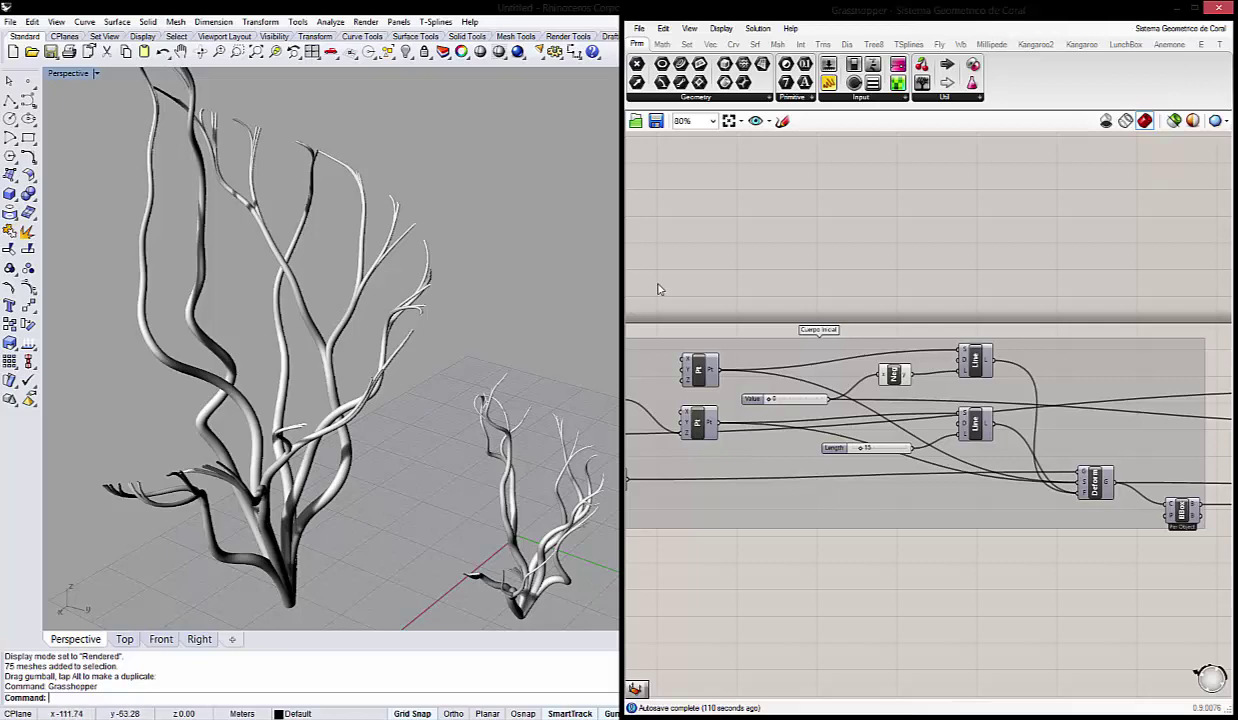
pyautogui.scroll(-3, 860, 277)
pyautogui.scroll(3, 812, 373)
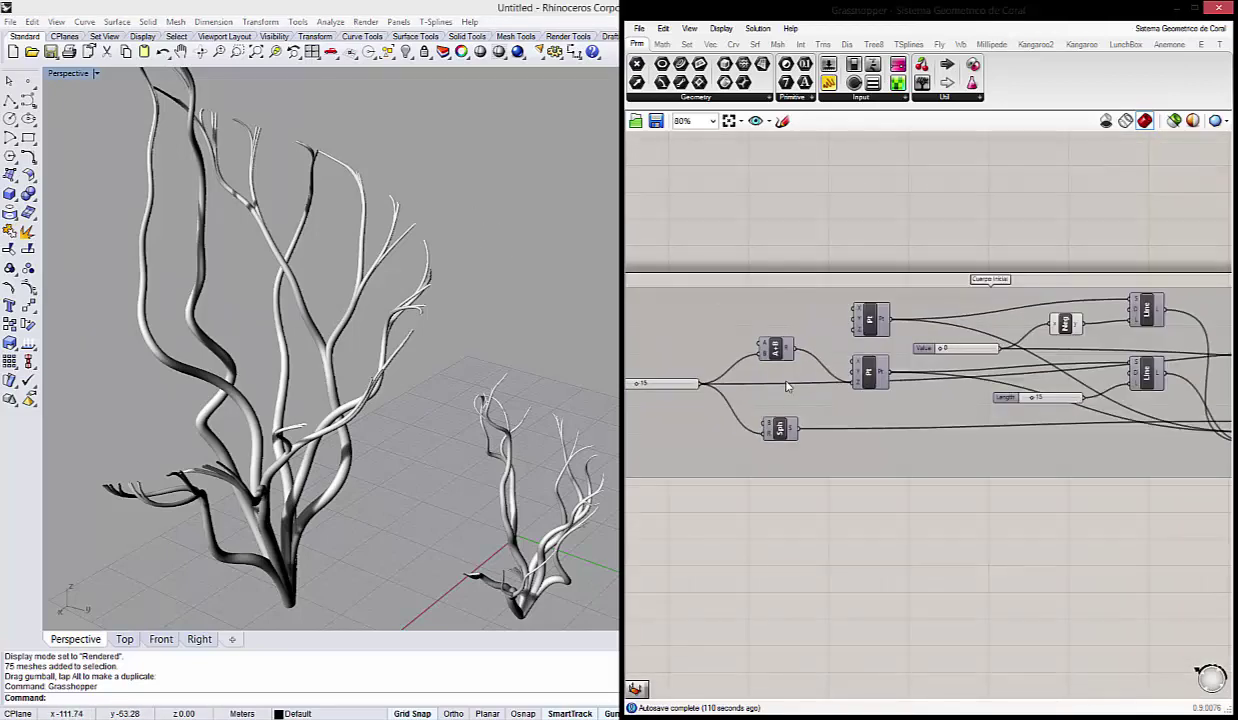
pyautogui.scroll(-3, 925, 400)
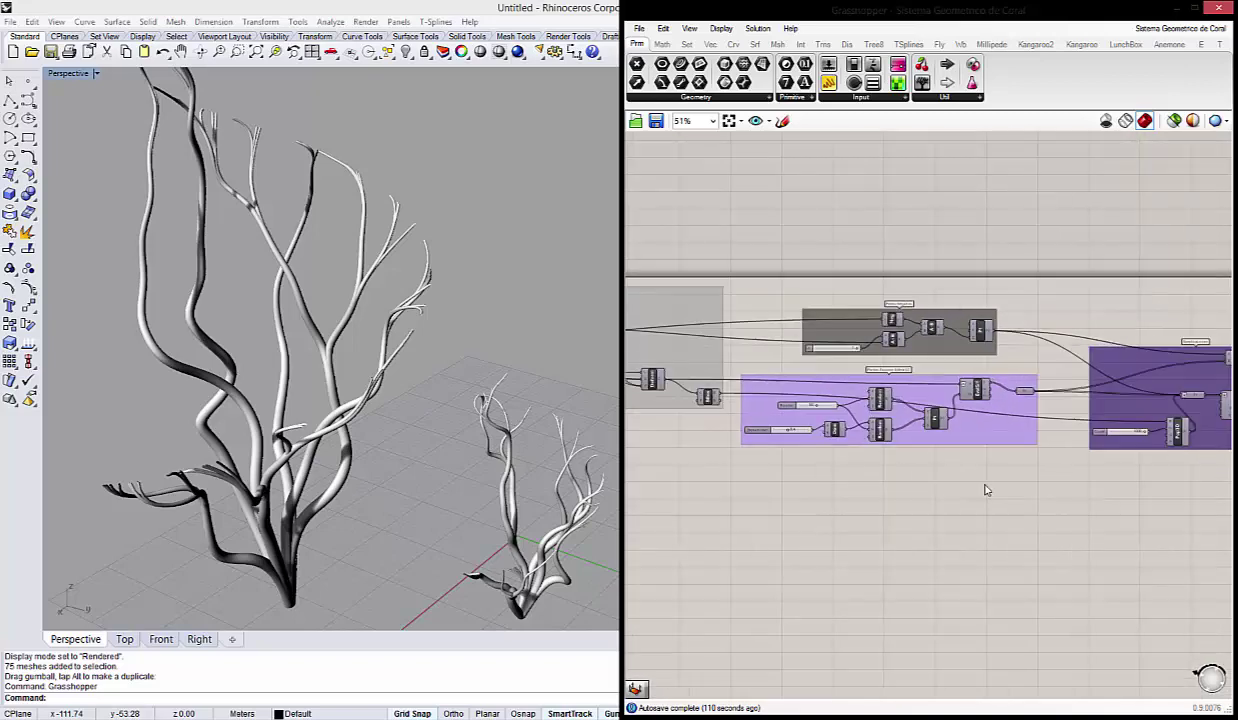
pyautogui.moveTo(1071, 455); pyautogui.dragTo(887, 475, button='right')
pyautogui.moveTo(510, 446); pyautogui.dragTo(345, 425, button='right')
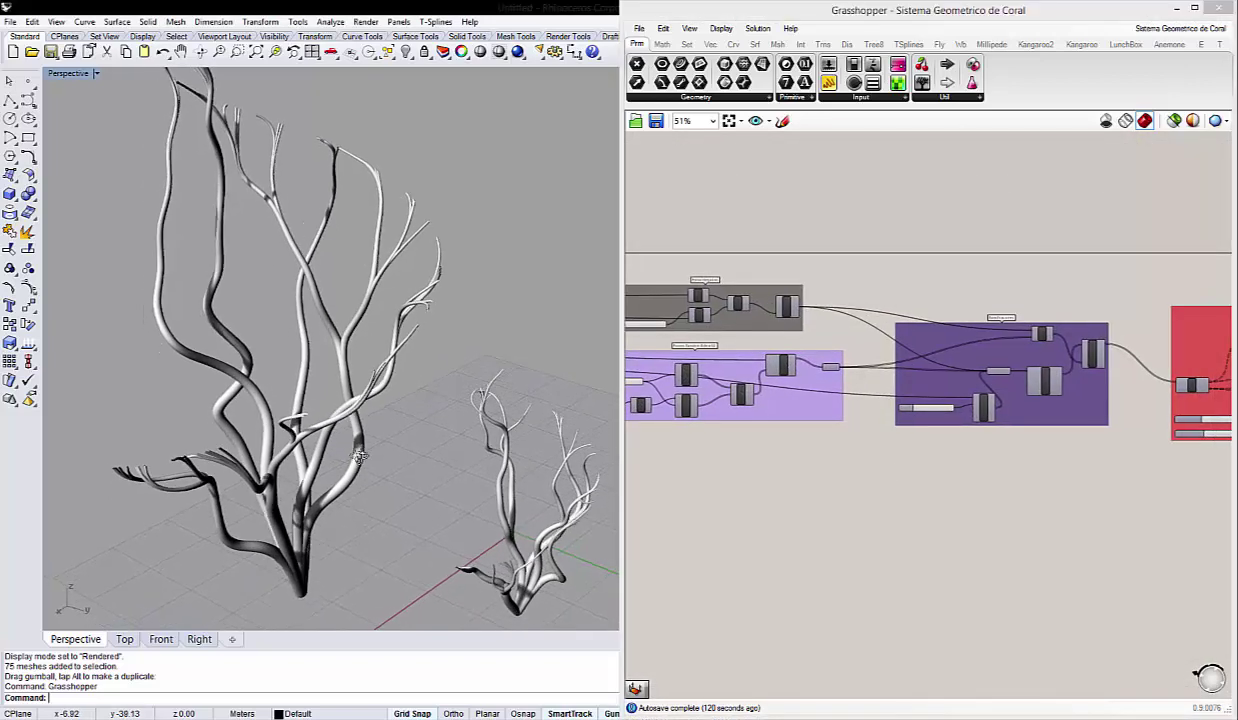